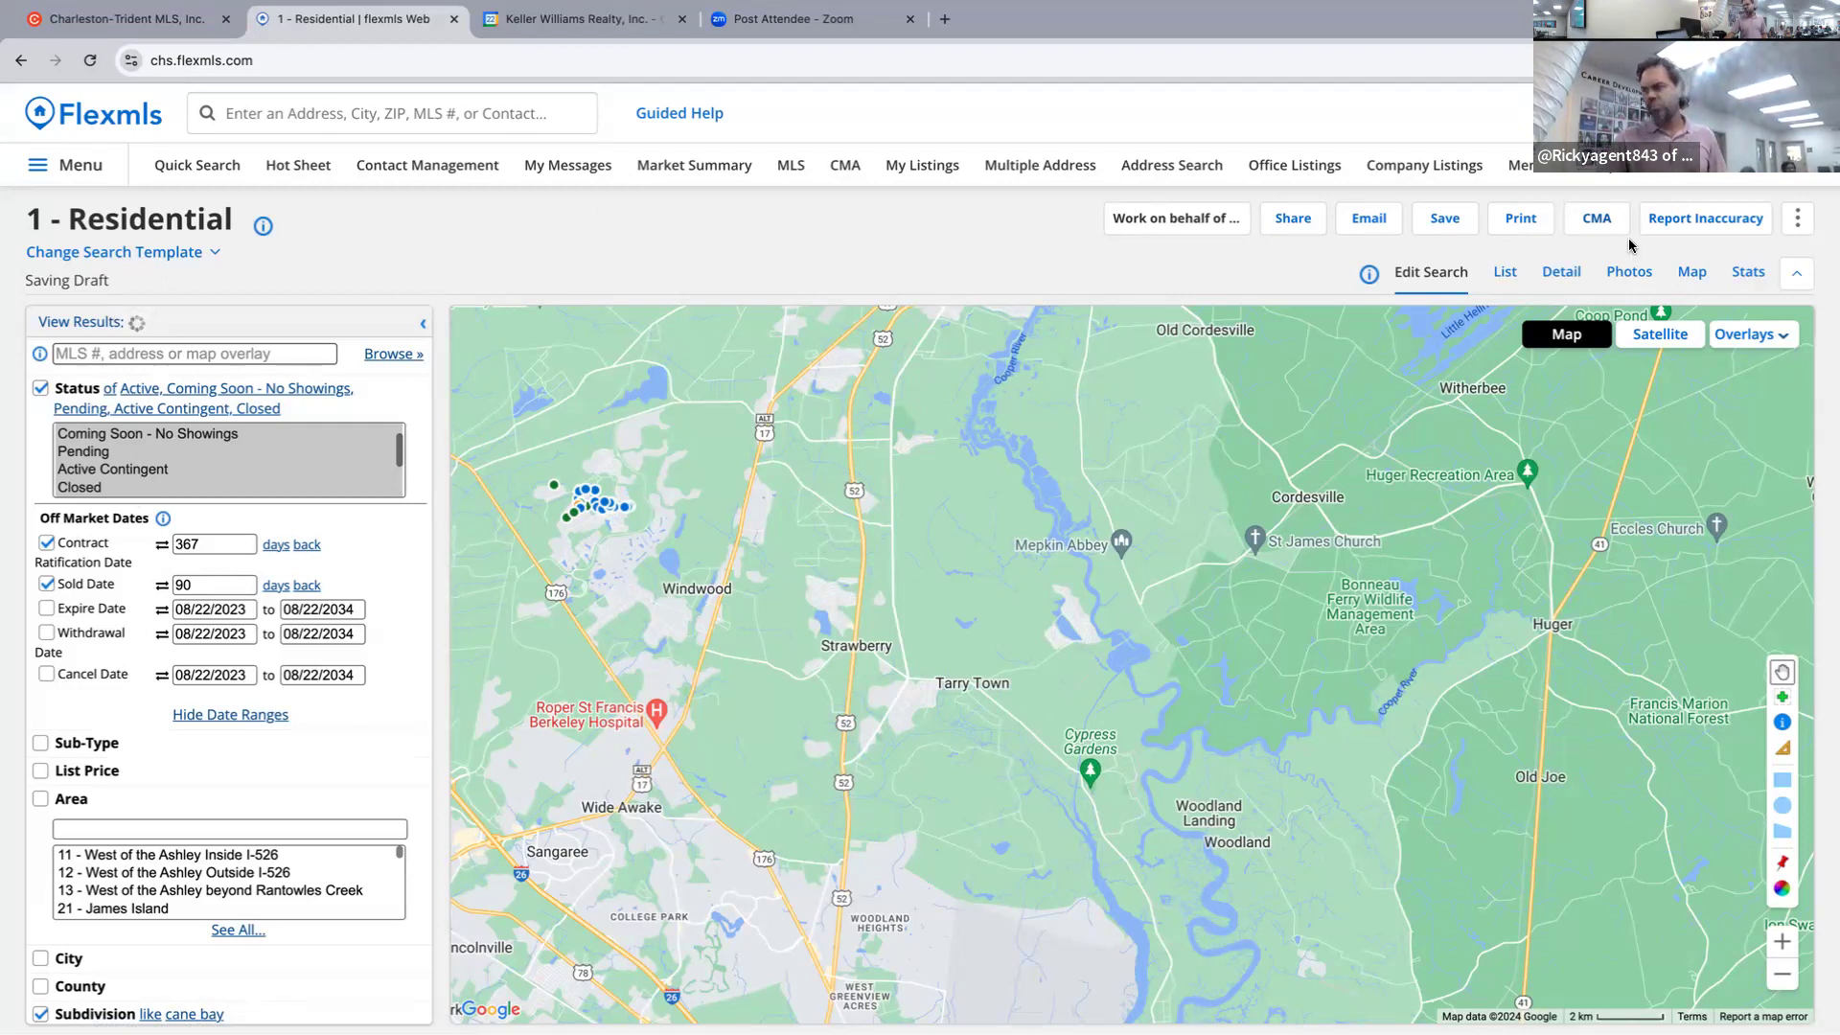
# Drop 'Coming Soon - No Showings' from the Cane Bay search's status filter.
pyautogui.click(1597, 216)
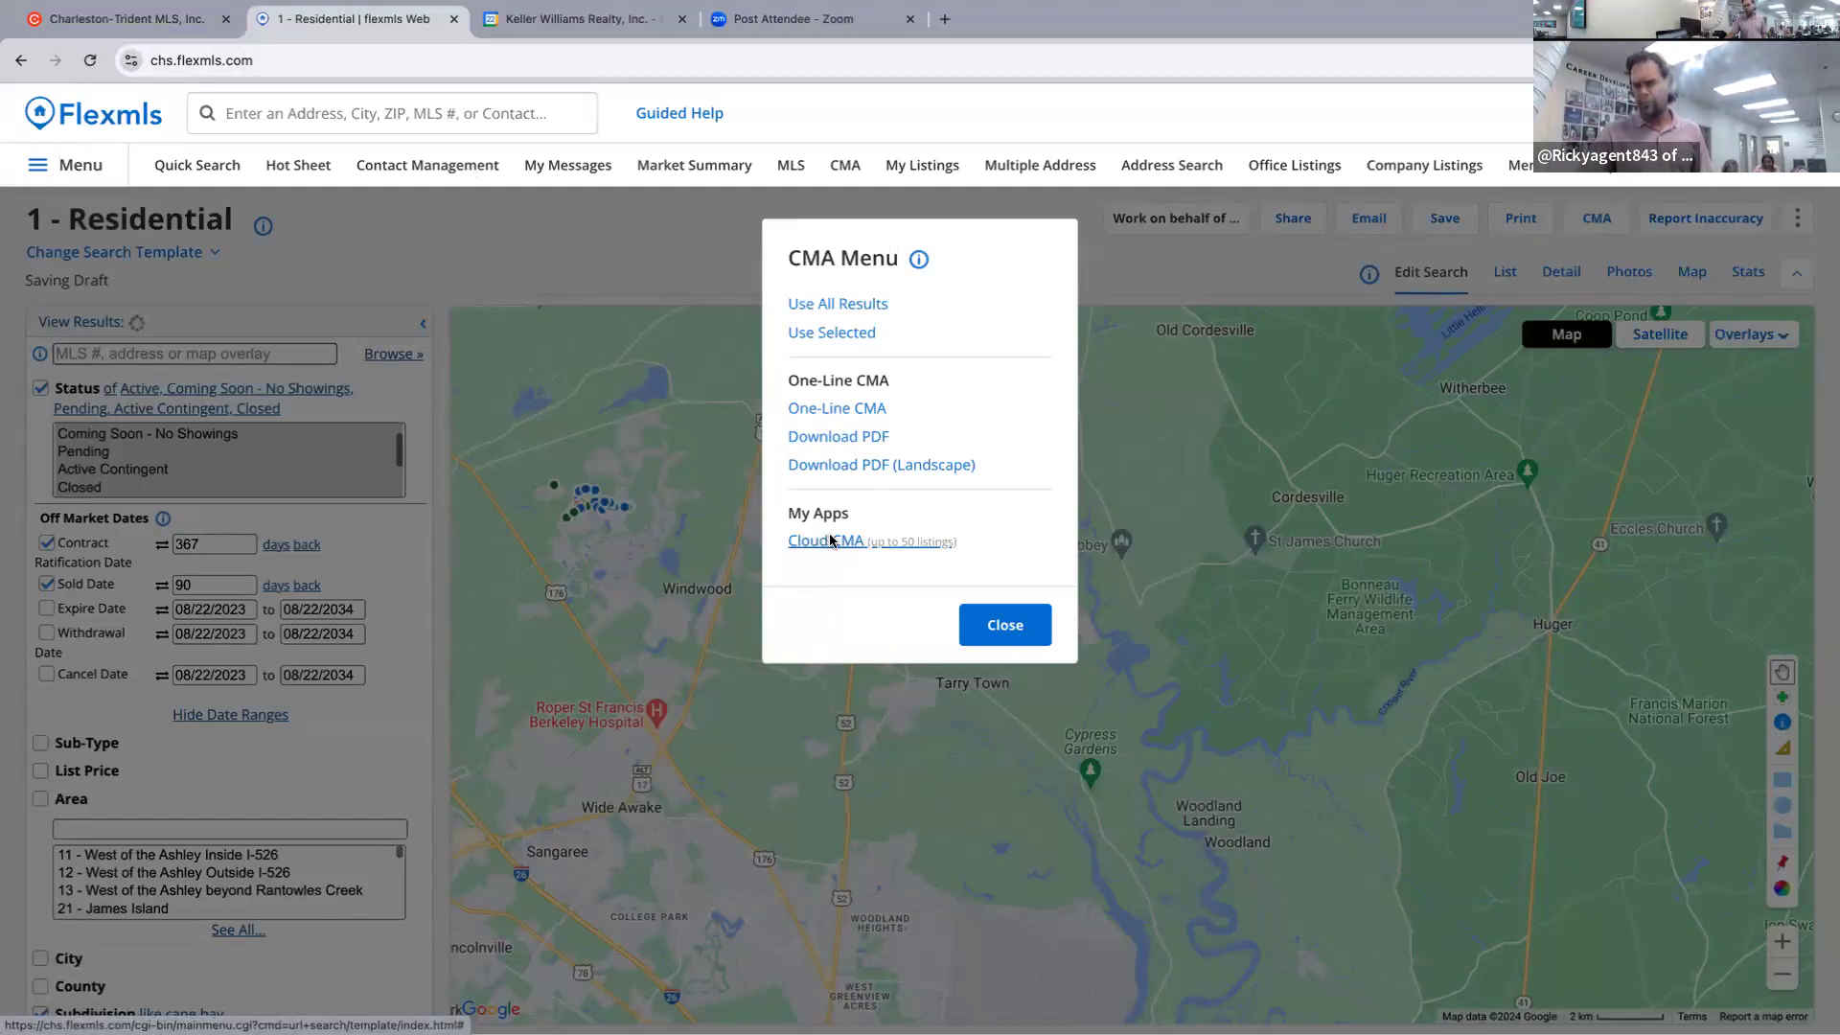
pyautogui.click(833, 542)
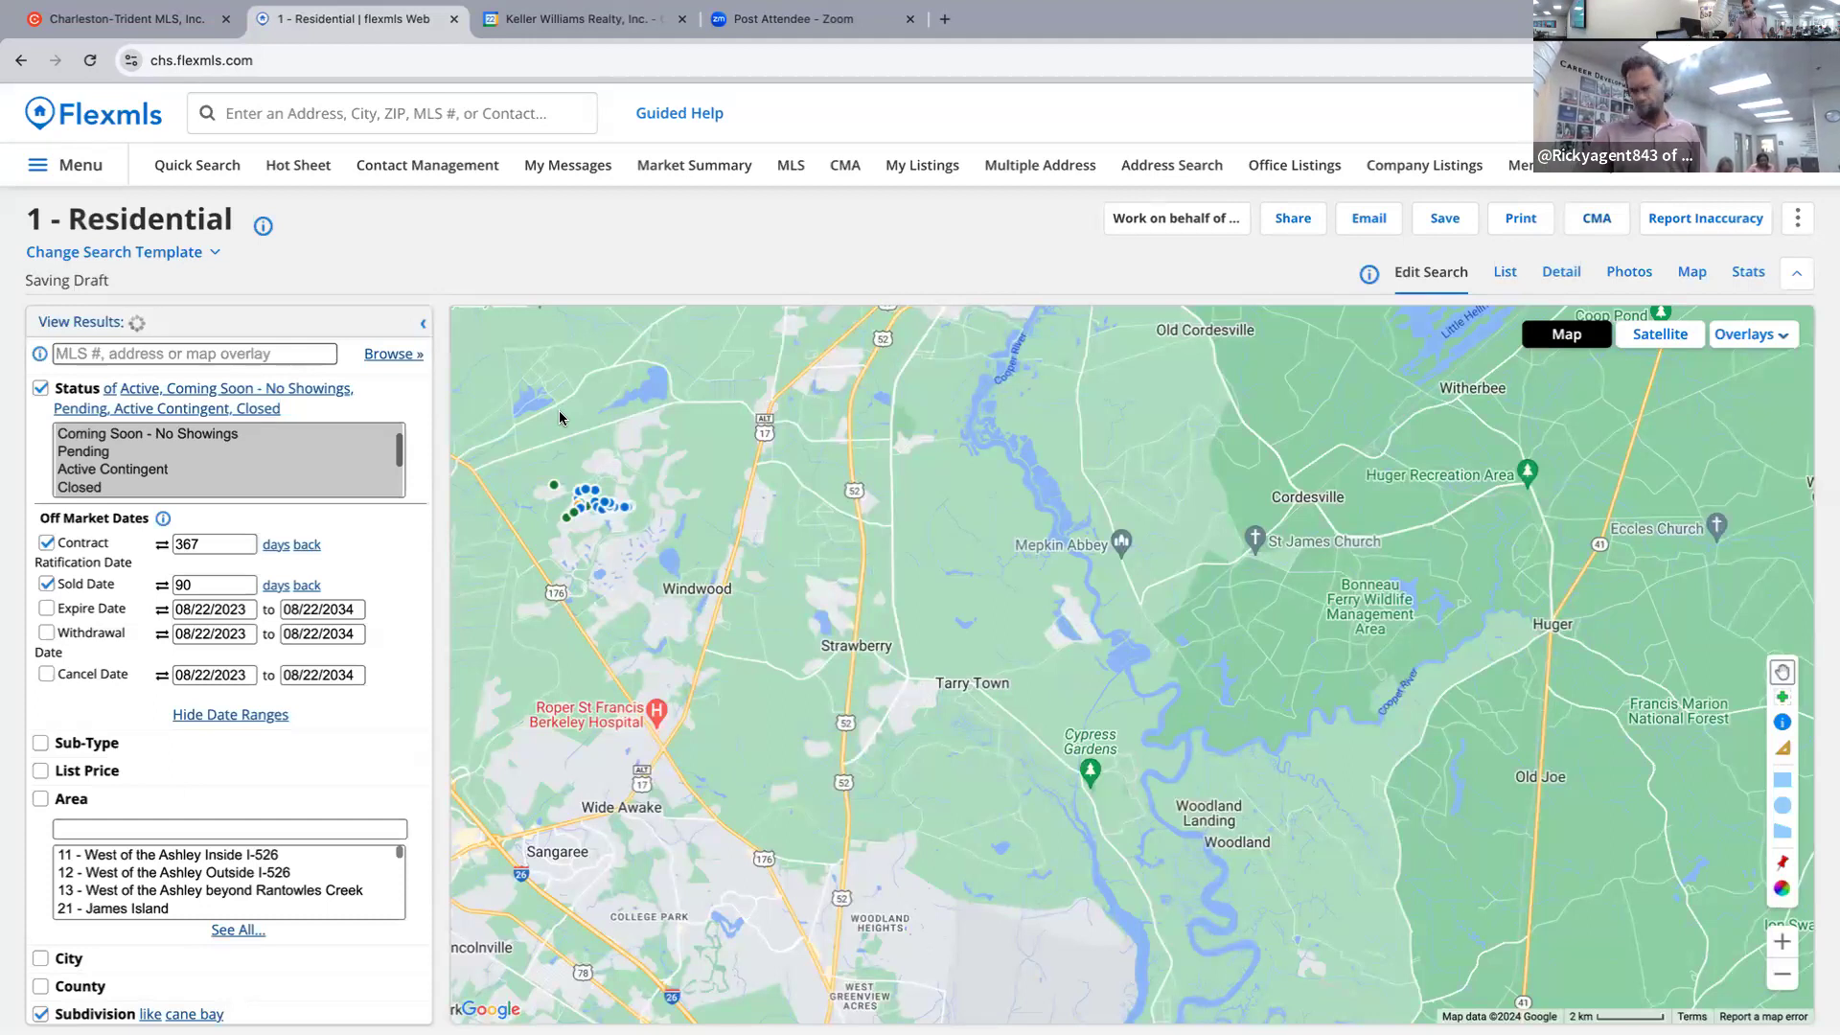
pyautogui.scroll(2, 285, 448)
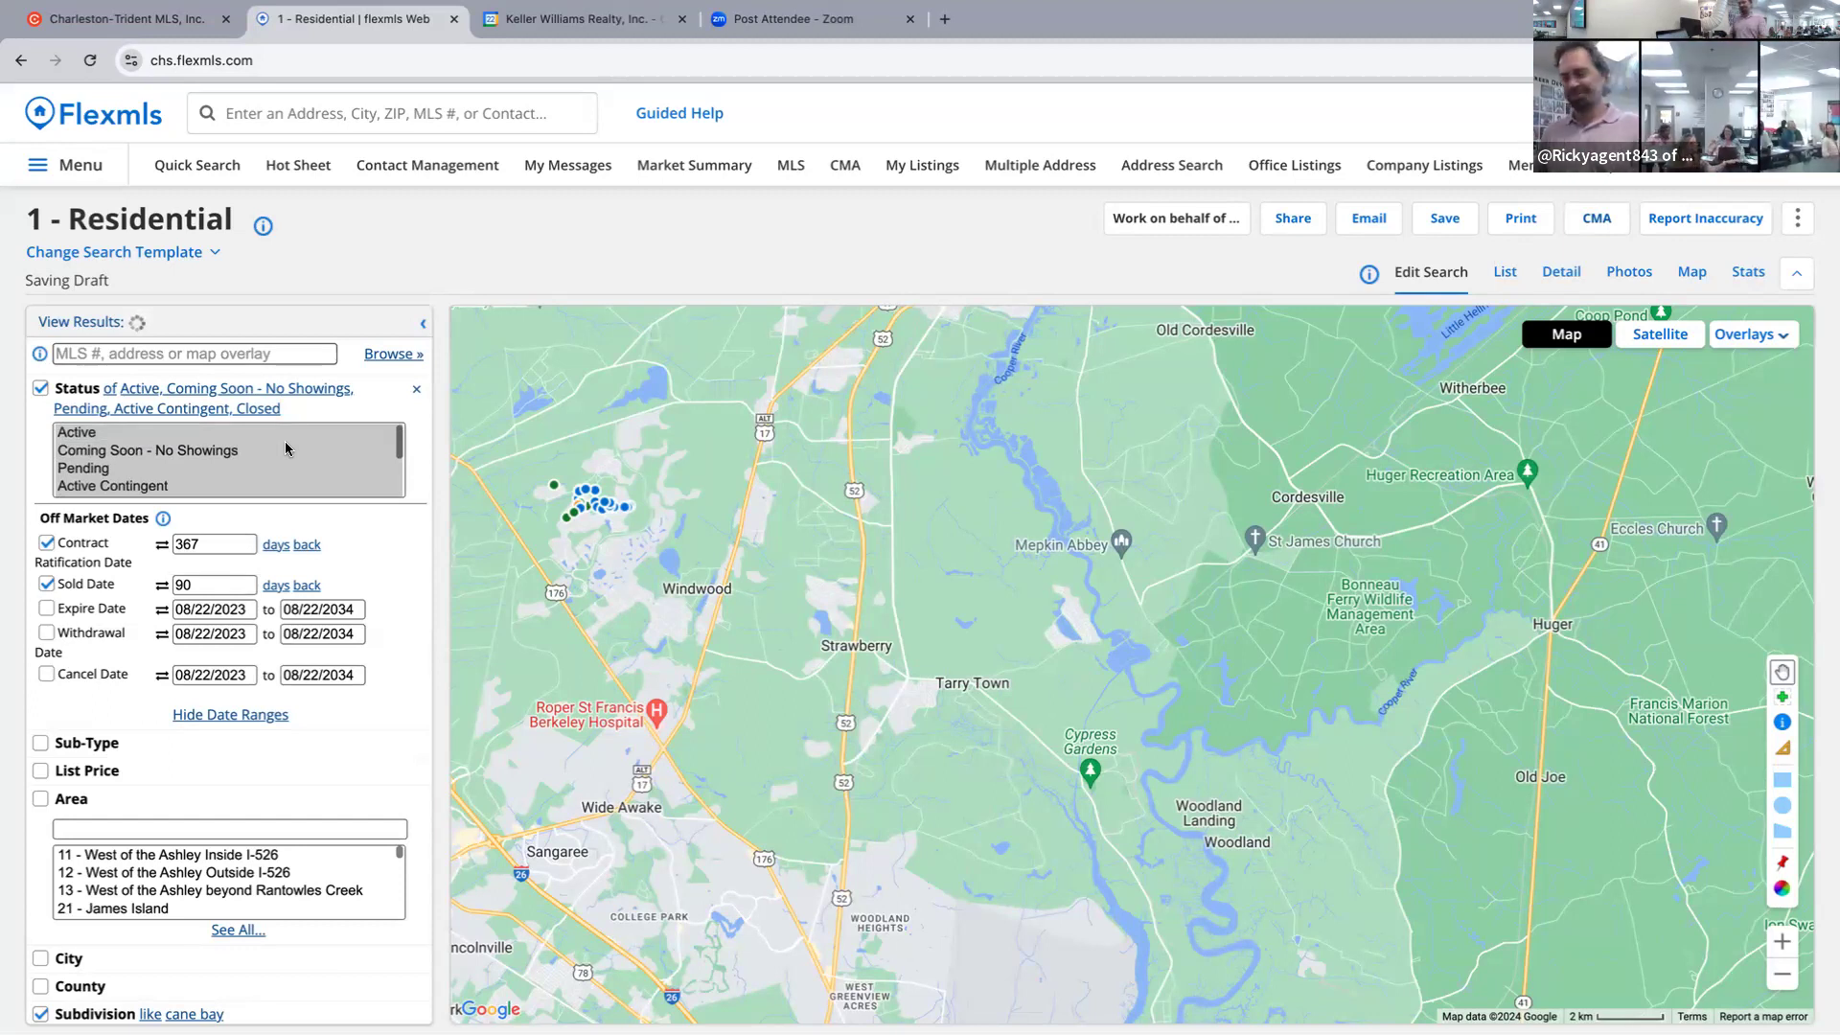
pyautogui.keyDown('ctrl'); pyautogui.click(274, 449); pyautogui.keyUp('ctrl')
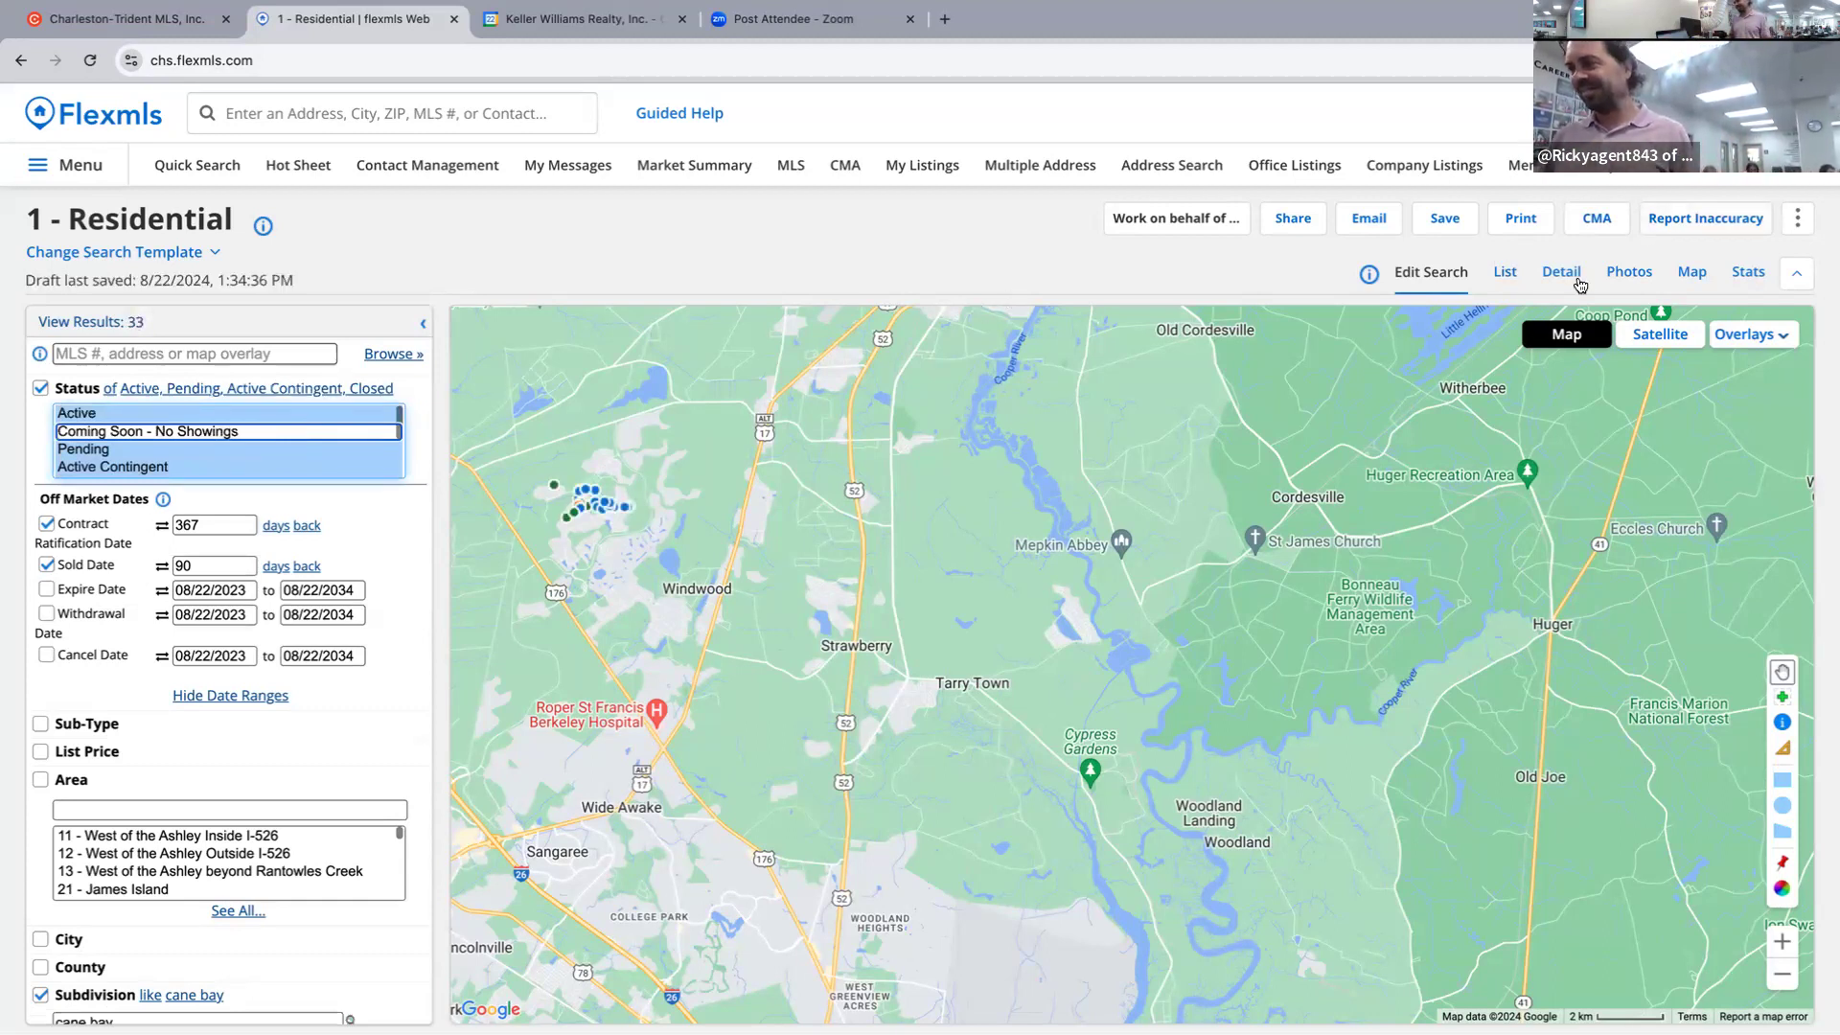
# Show the 33 Cane Bay Plantation results as a list.
pyautogui.click(1585, 224)
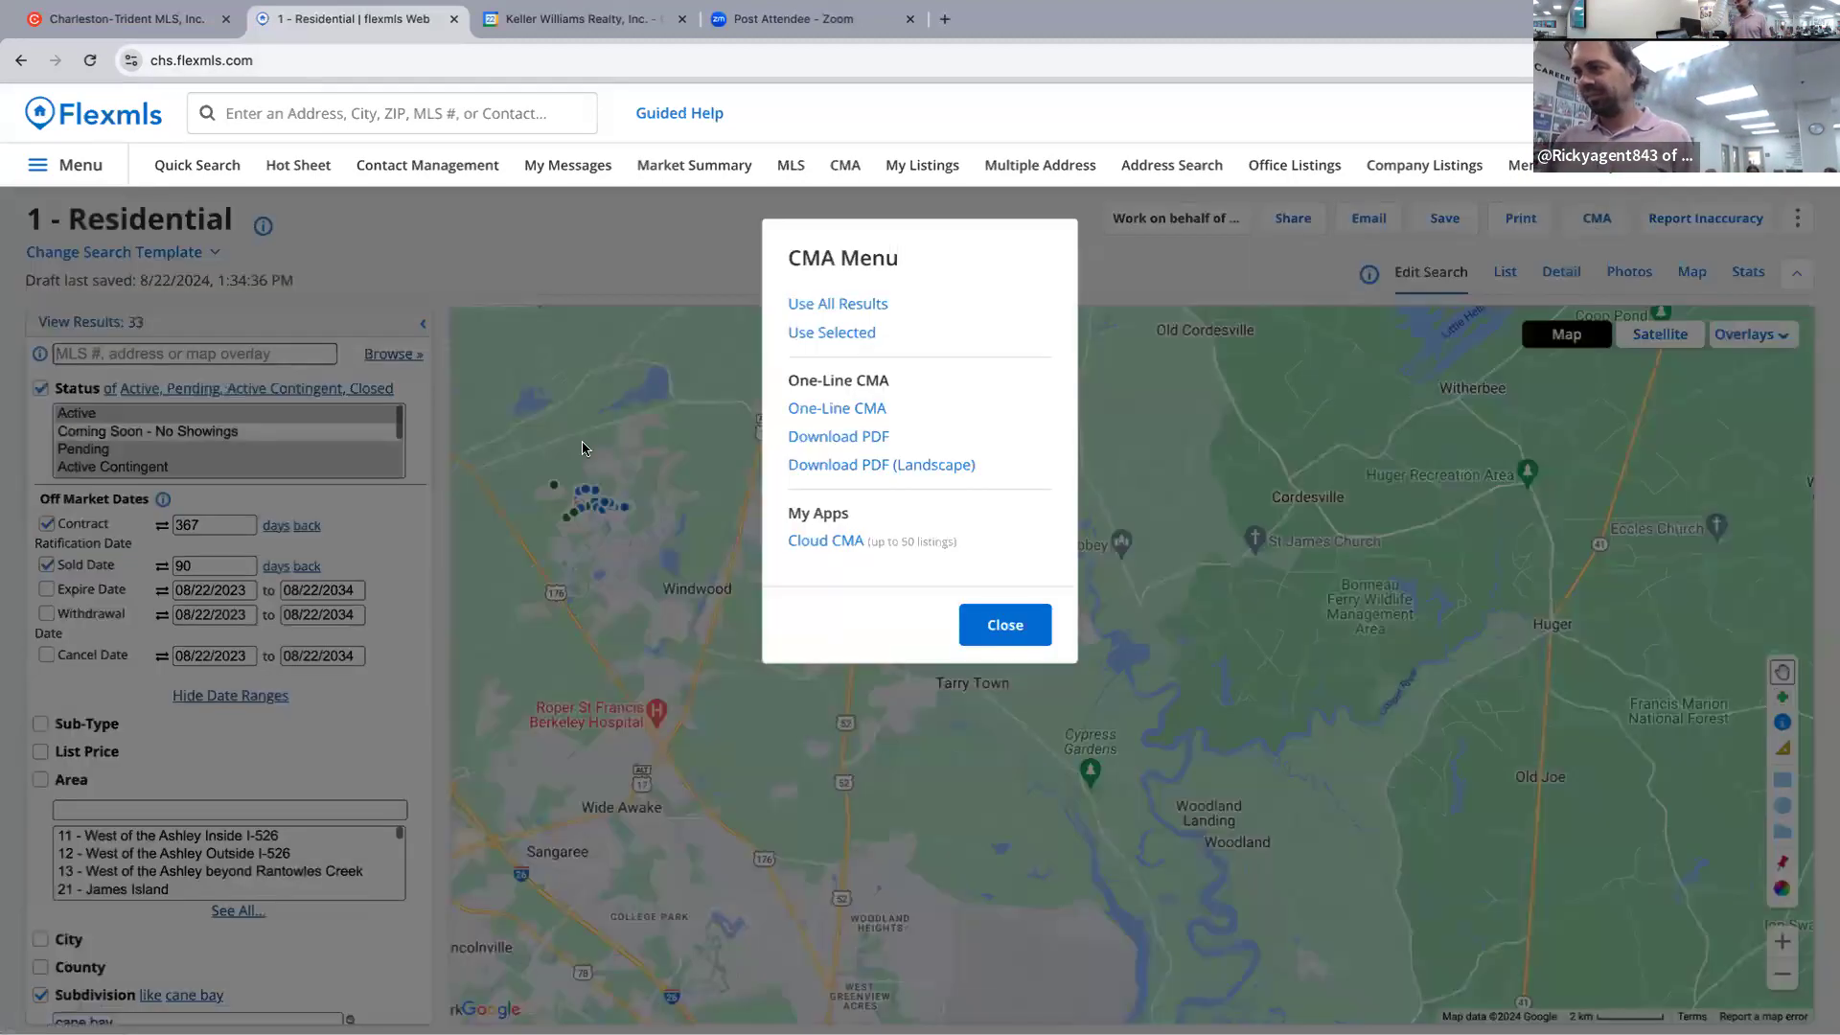
pyautogui.click(840, 548)
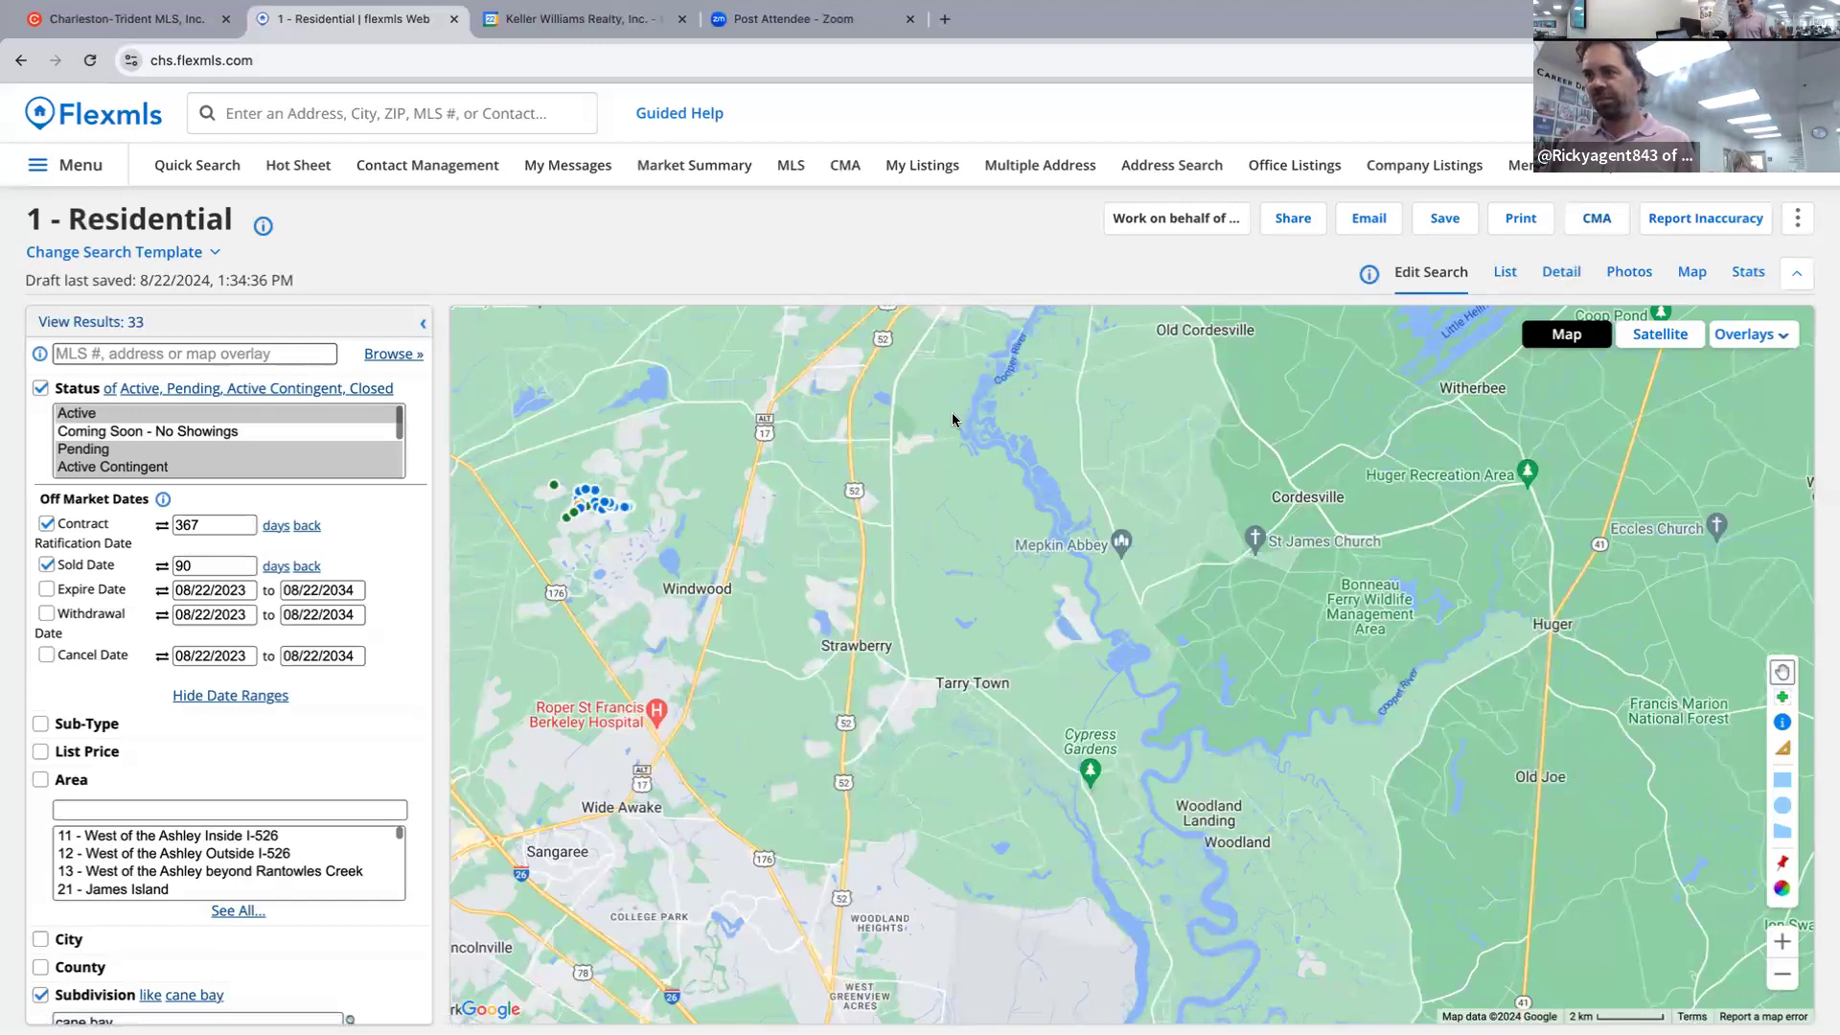
pyautogui.rightClick(1589, 221)
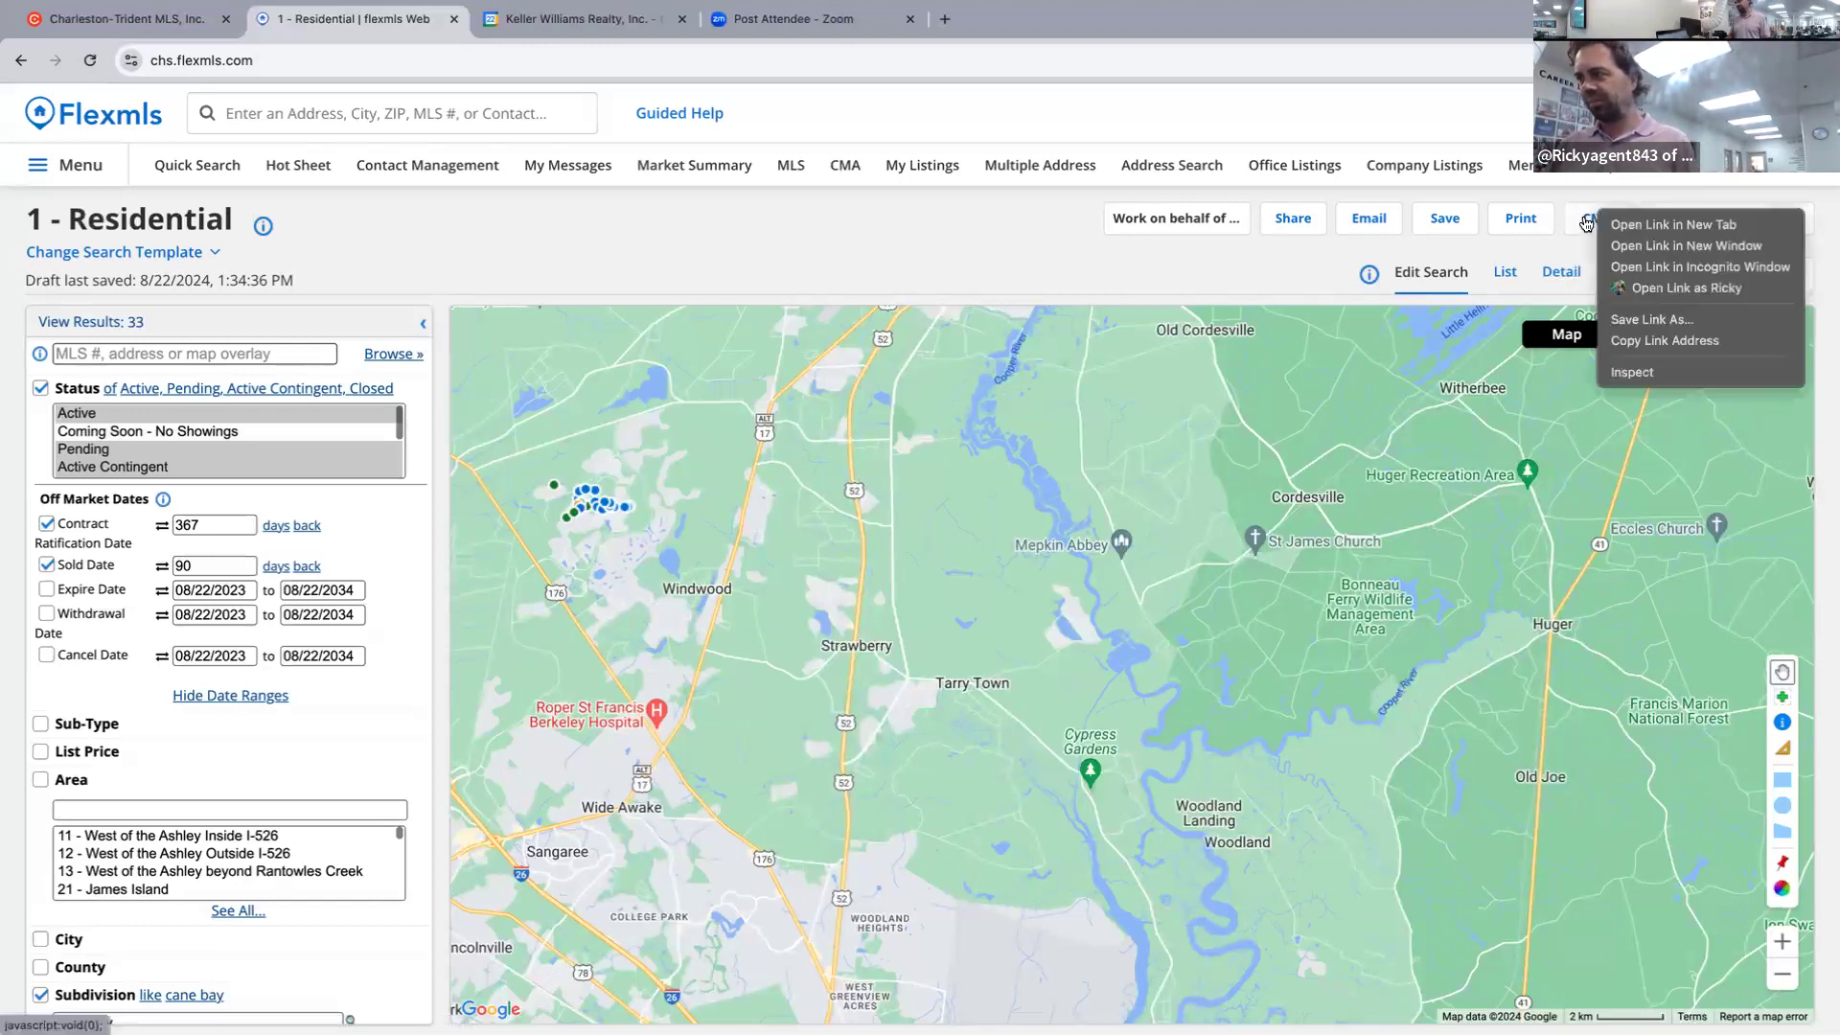
pyautogui.click(1586, 223)
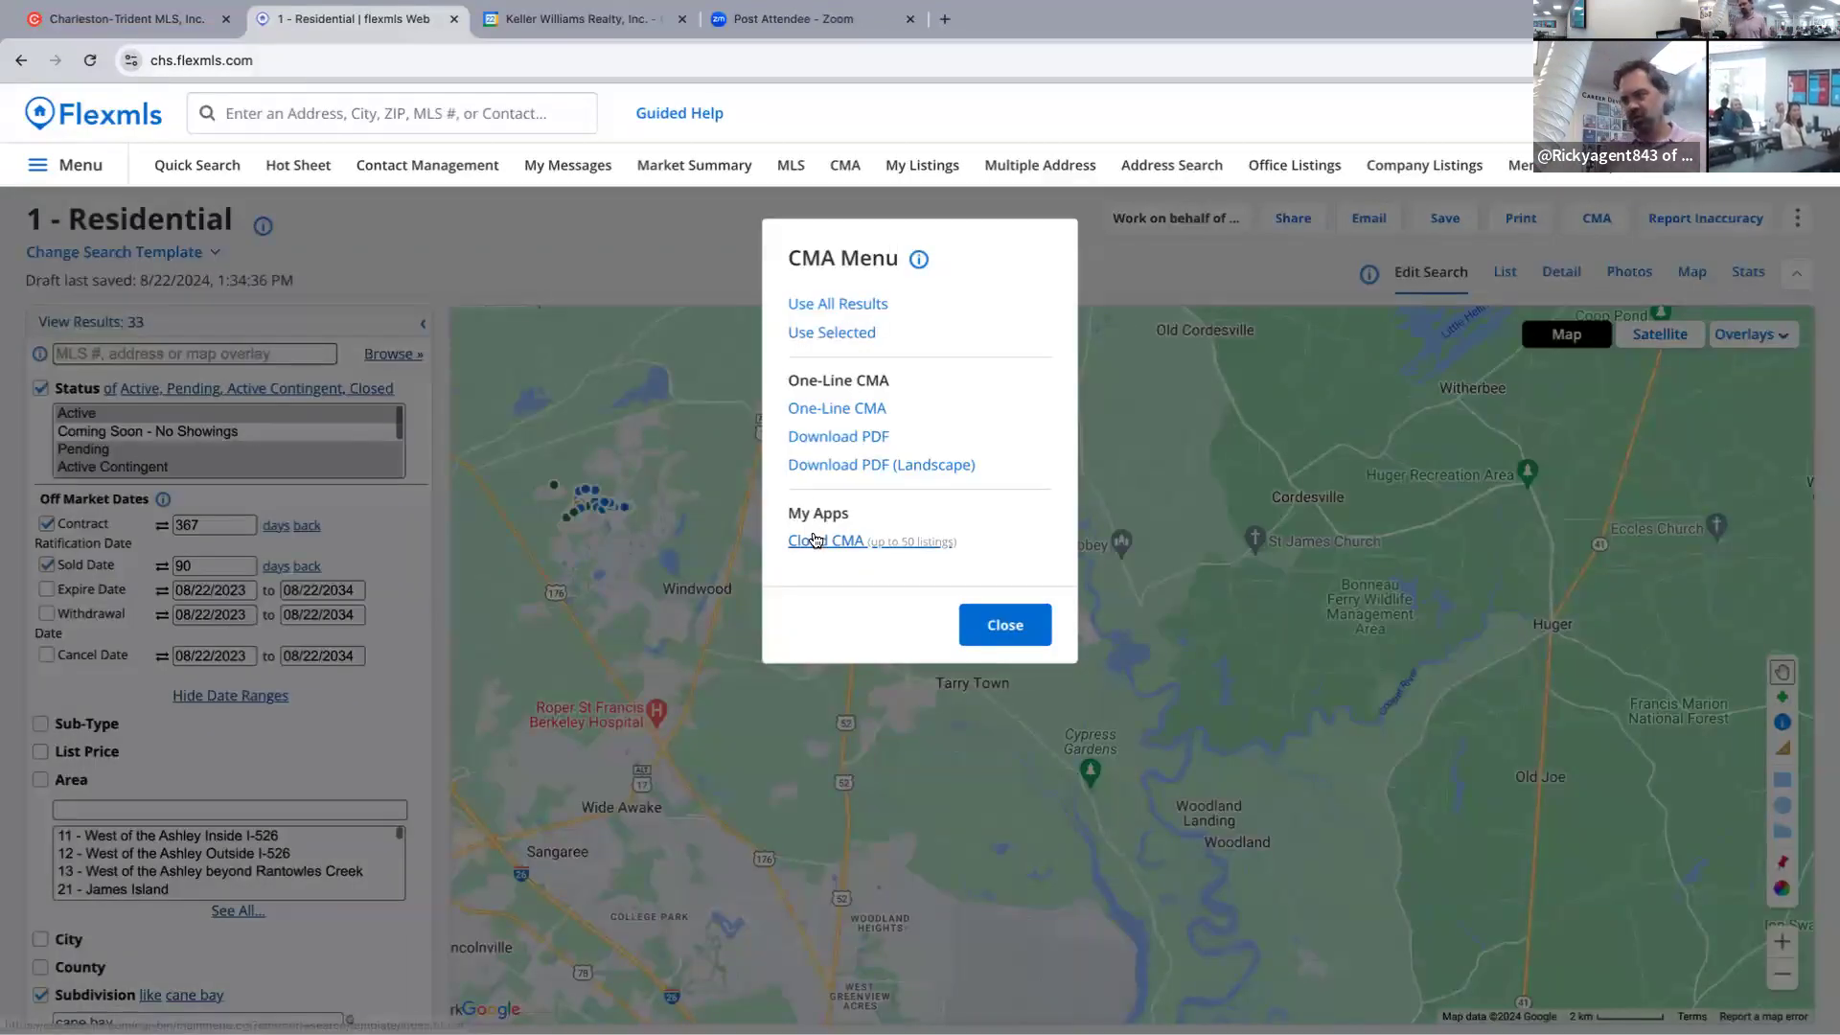
pyautogui.click(1634, 360)
pyautogui.click(1505, 272)
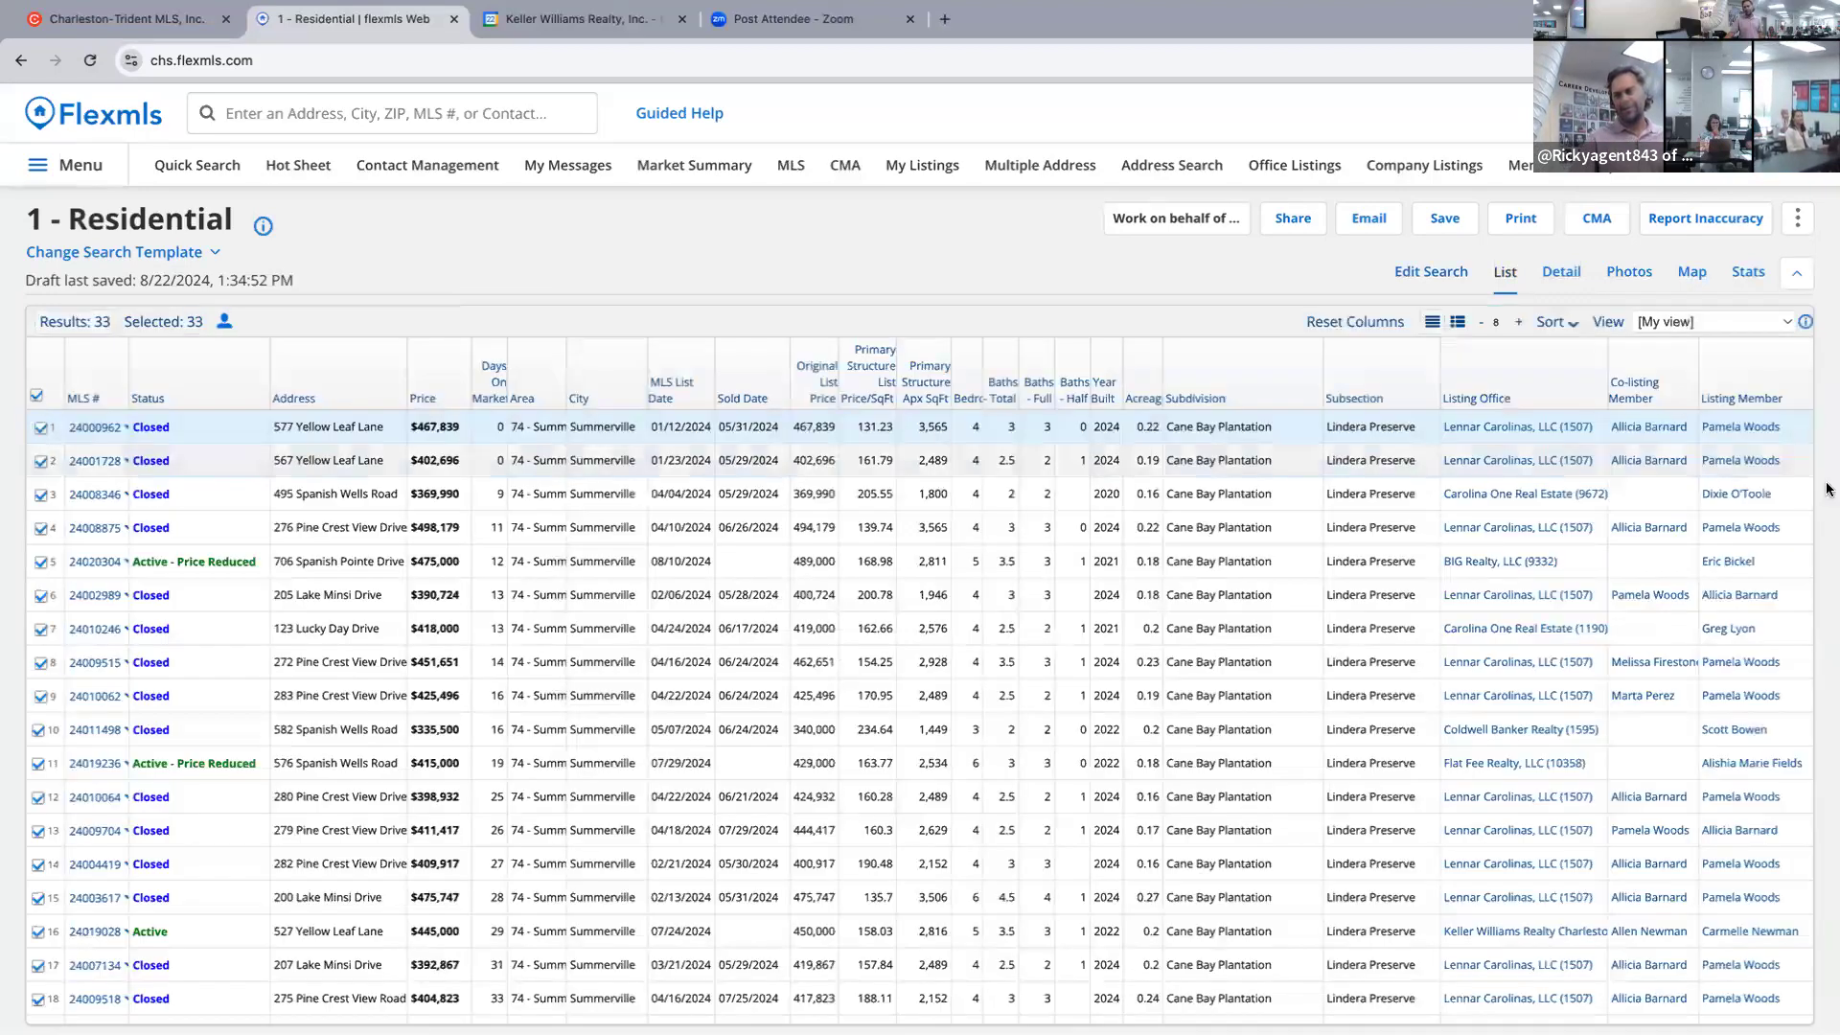
# Send the 33 selected listings to Cloud CMA from the CMA menu.
pyautogui.click(1592, 221)
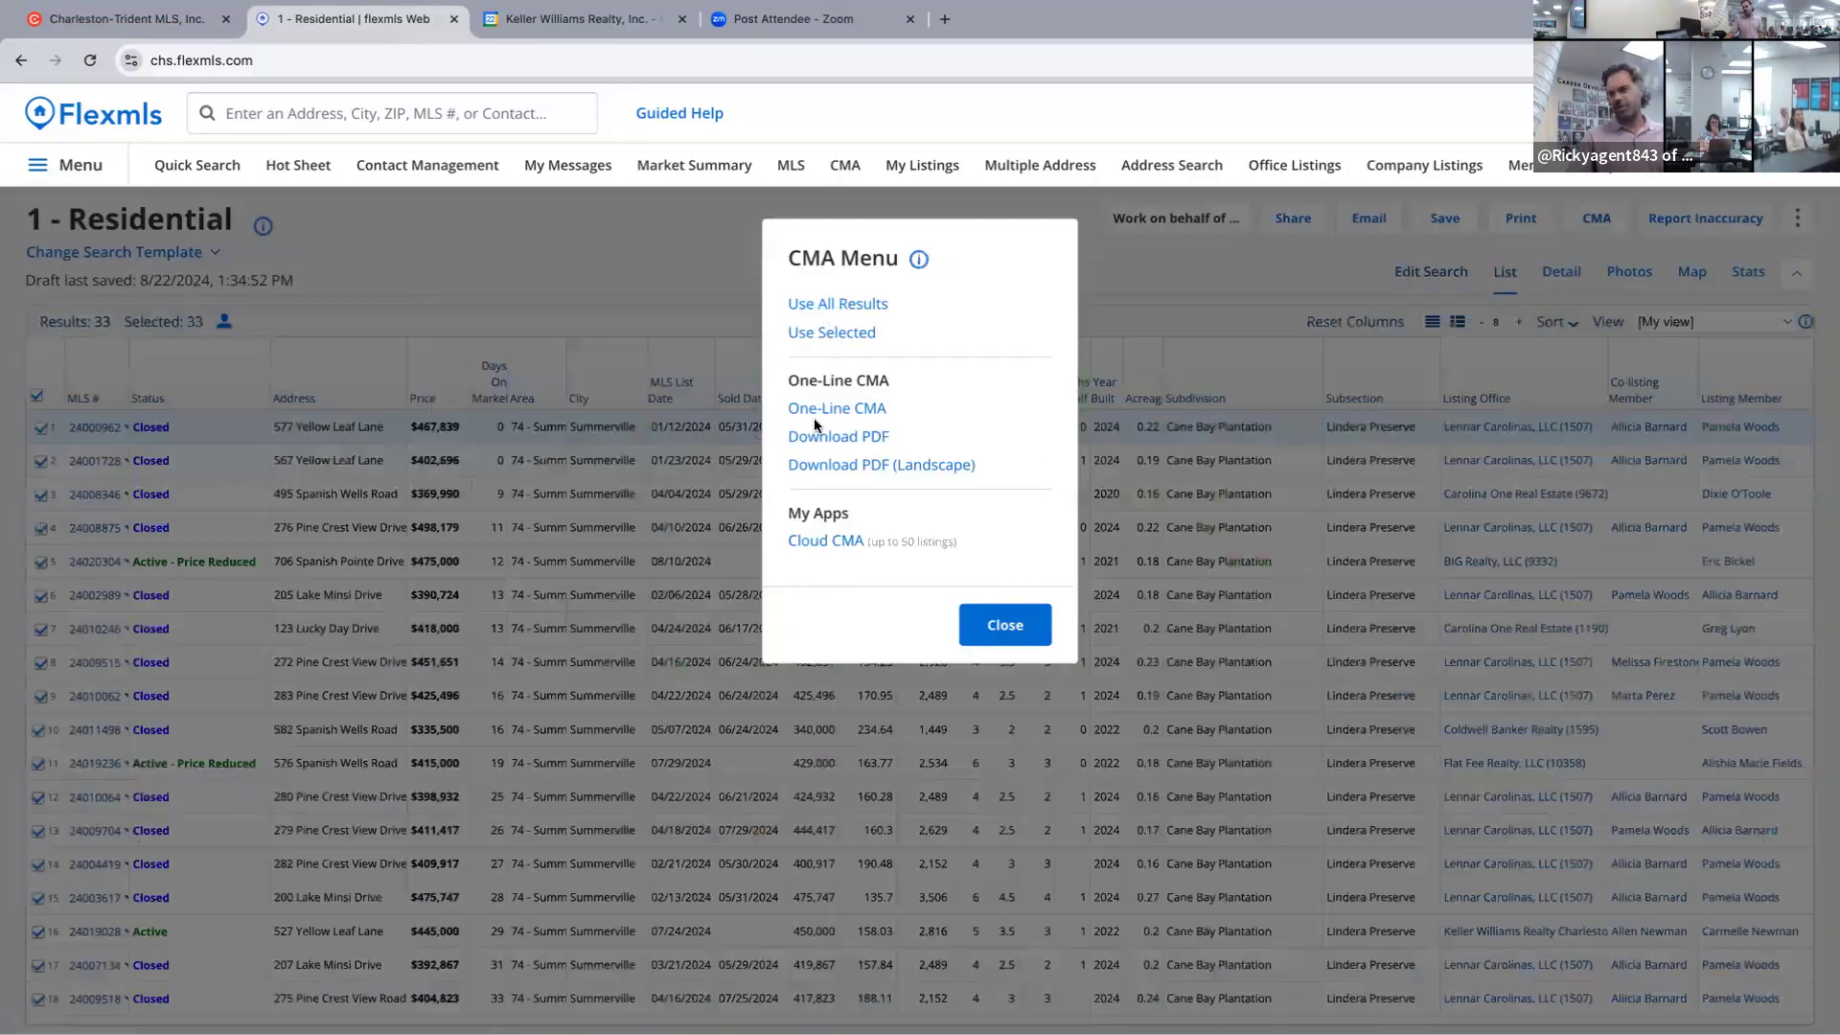
pyautogui.click(810, 541)
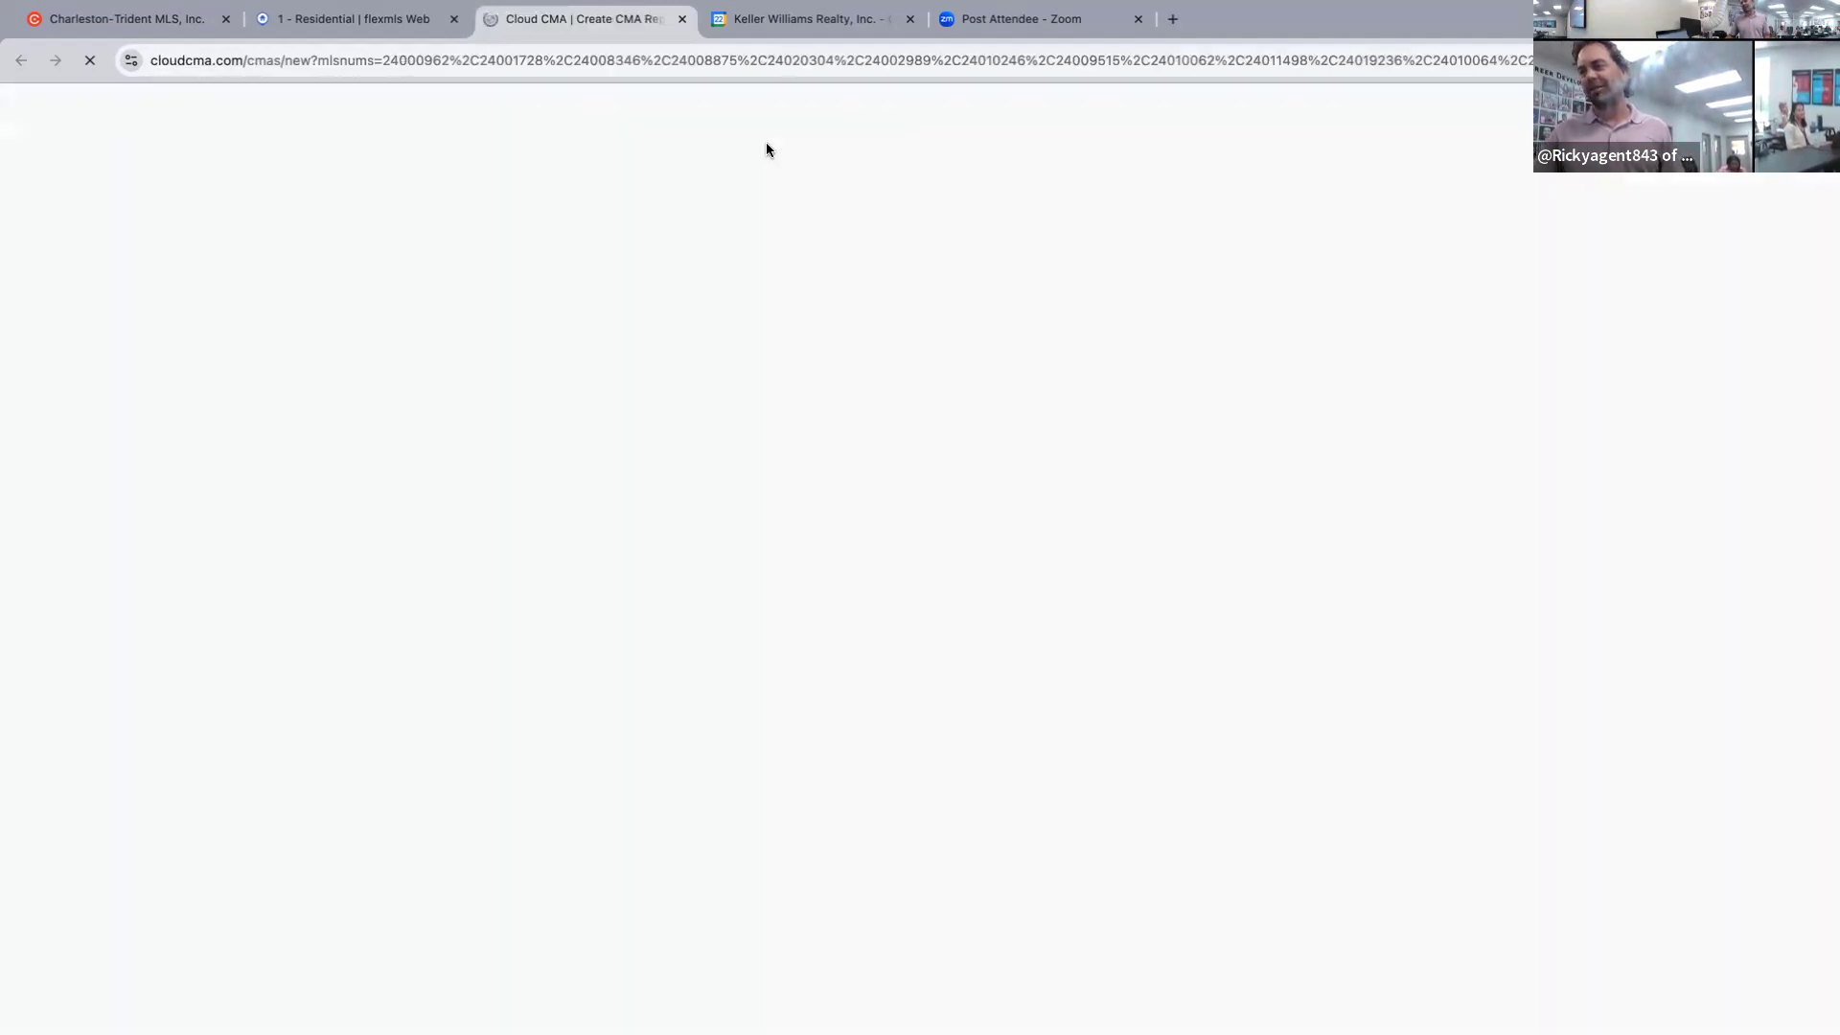
pyautogui.click(1142, 405)
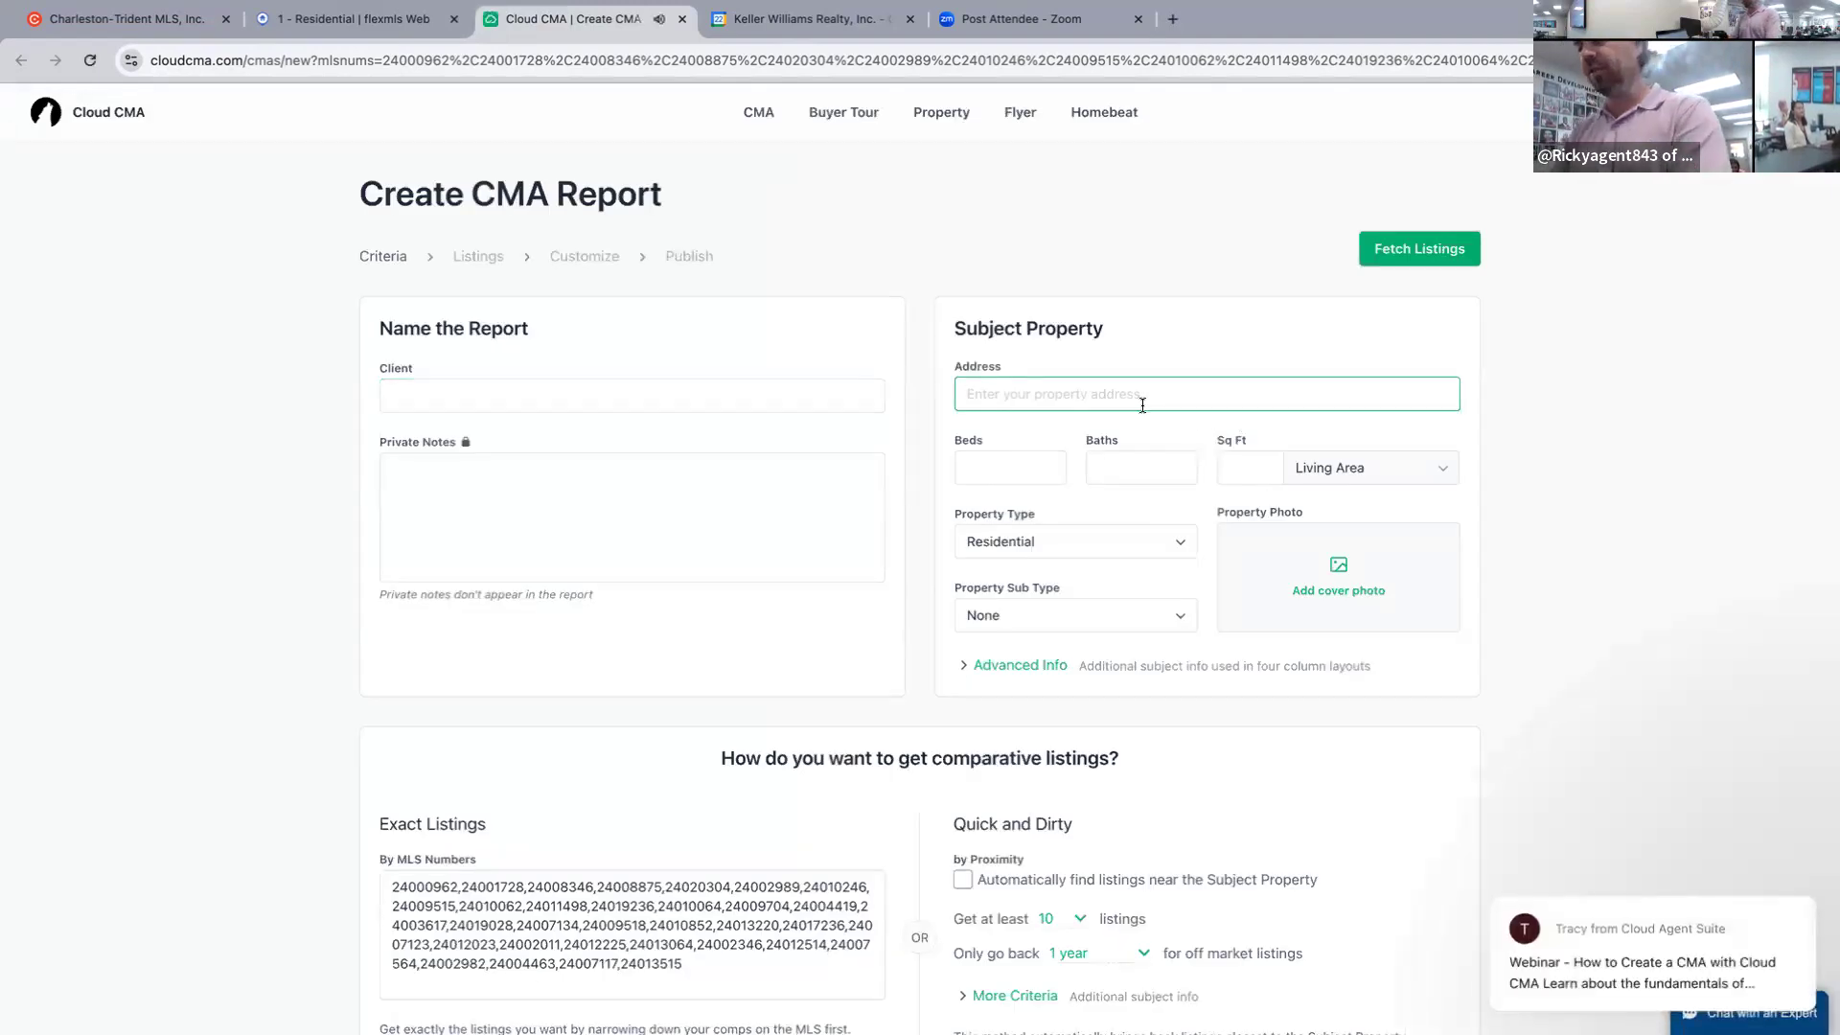
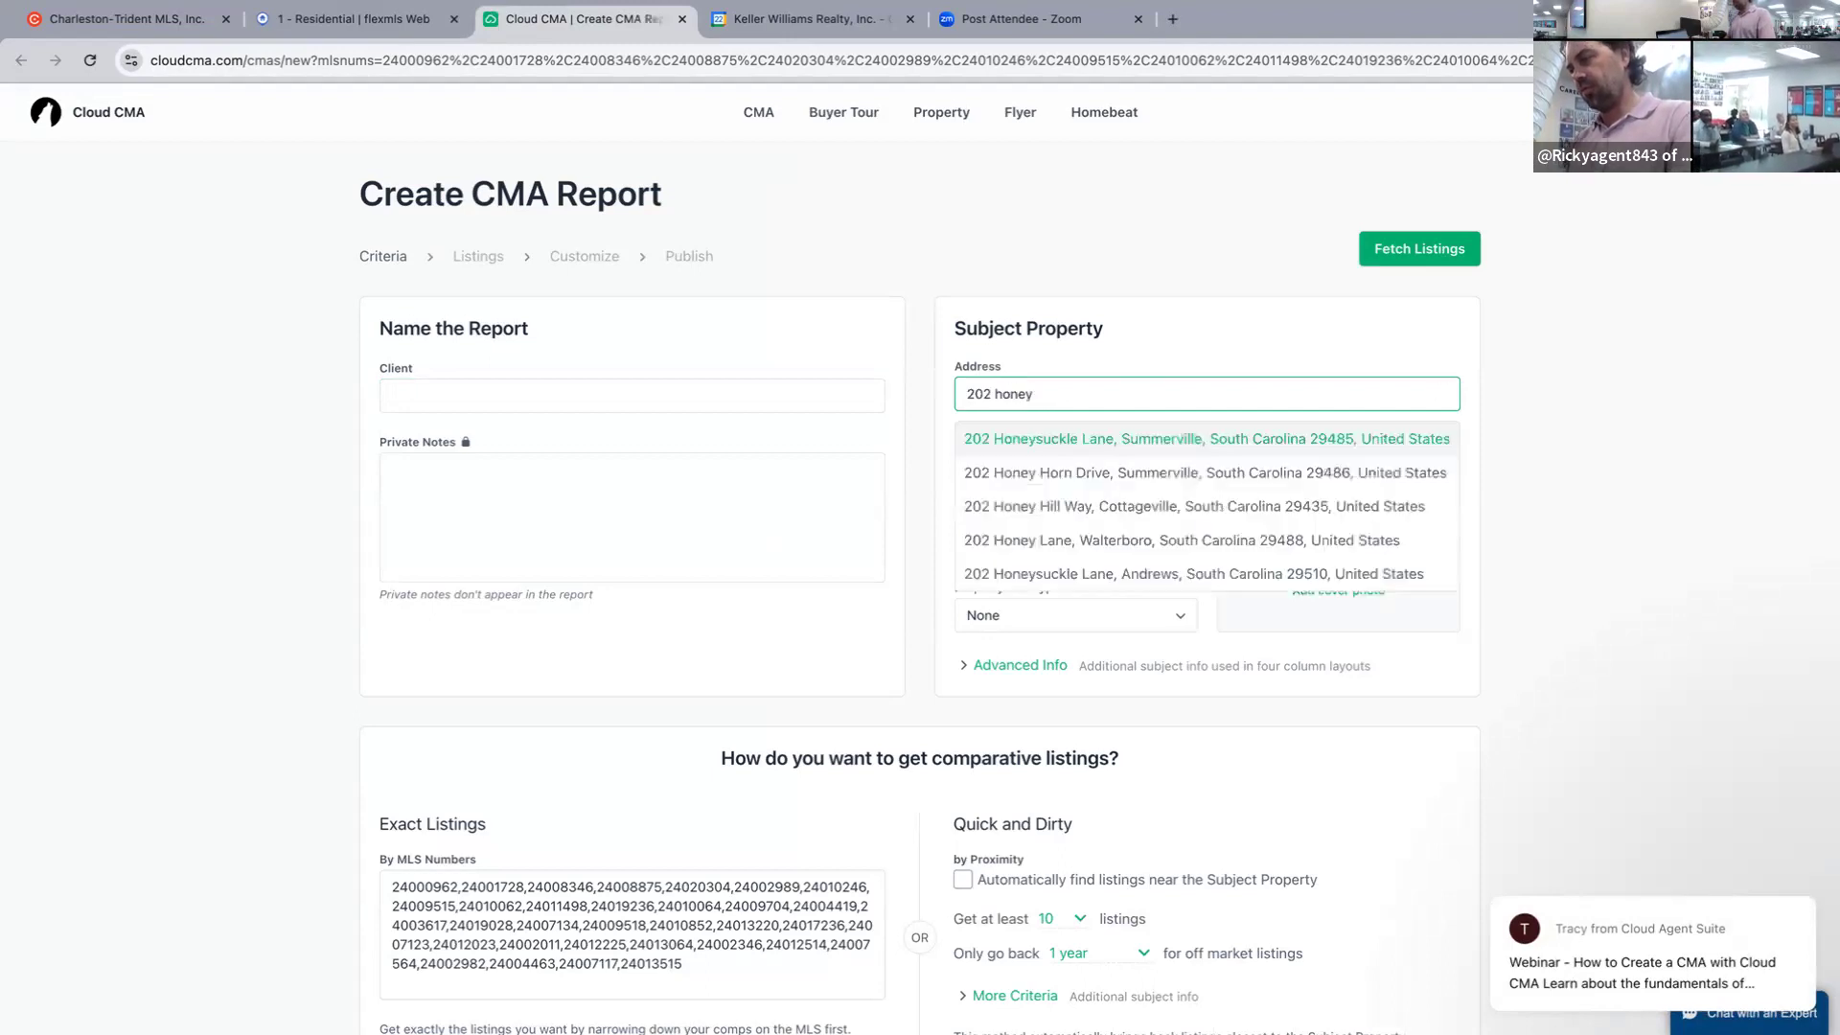
pyautogui.click(1127, 473)
pyautogui.click(1025, 467)
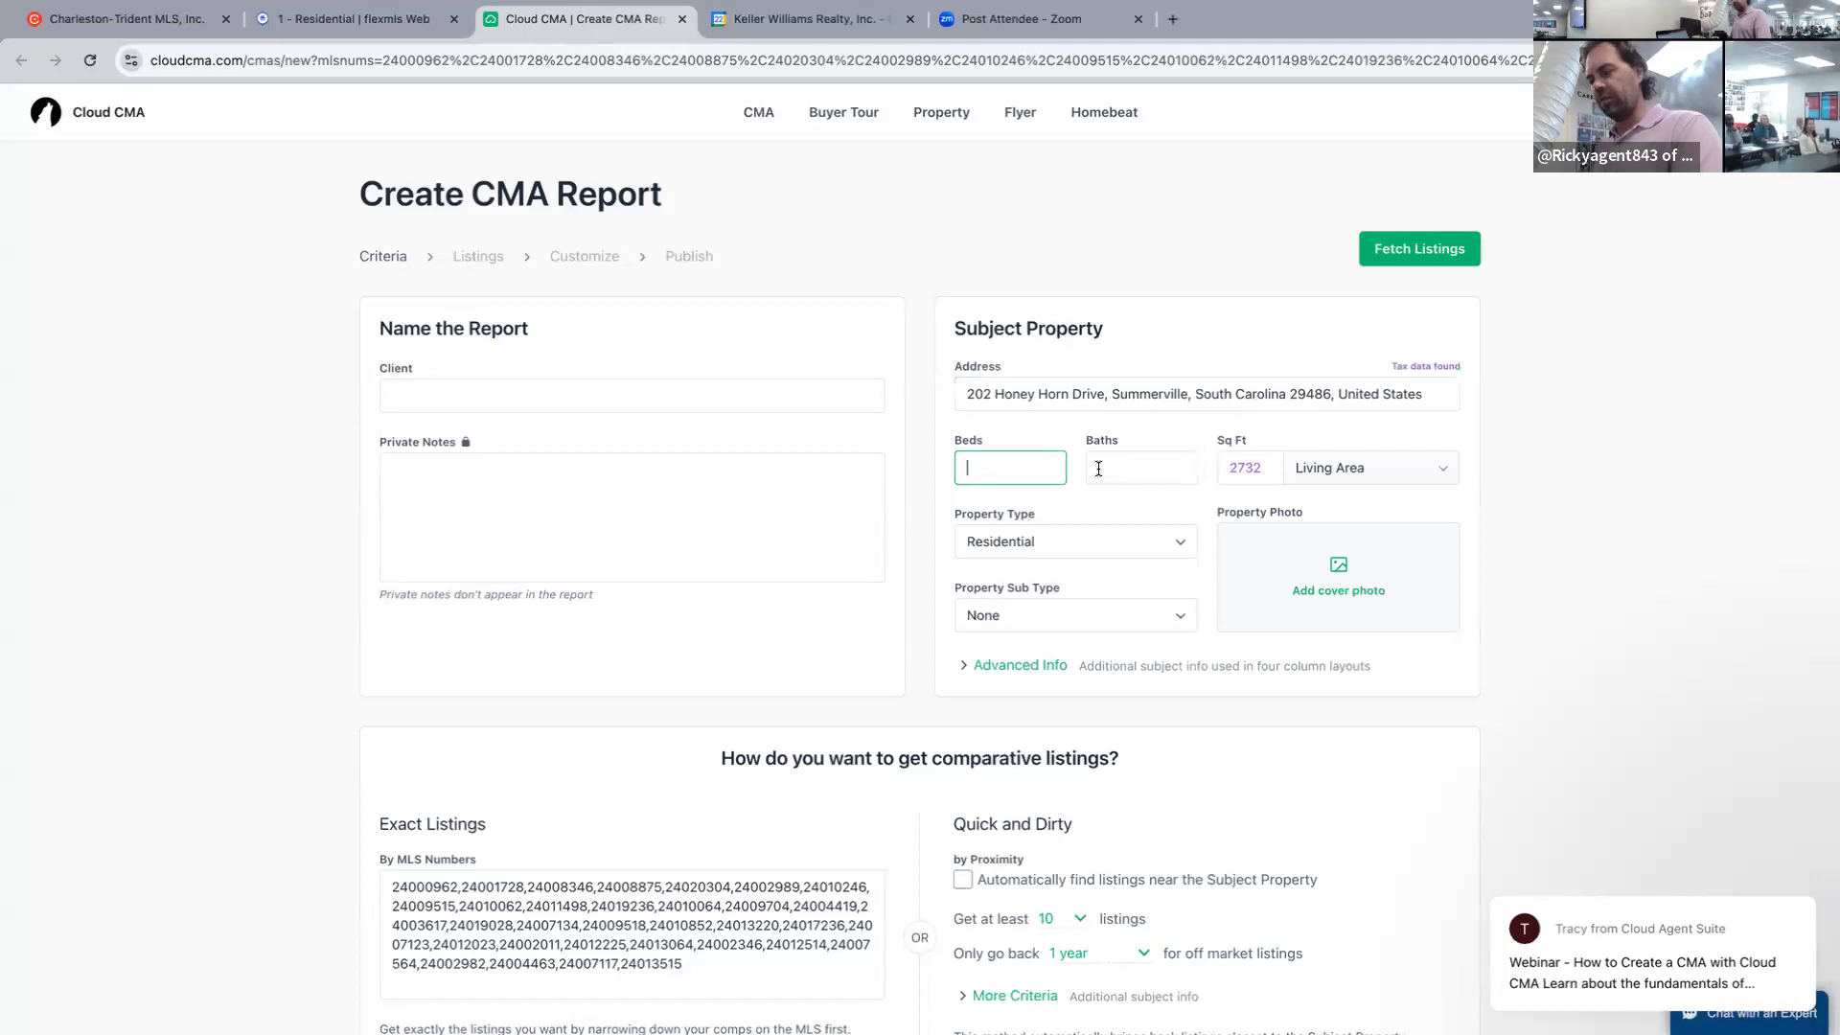
pyautogui.write('5')
pyautogui.click(1152, 469)
pyautogui.write('3.5')
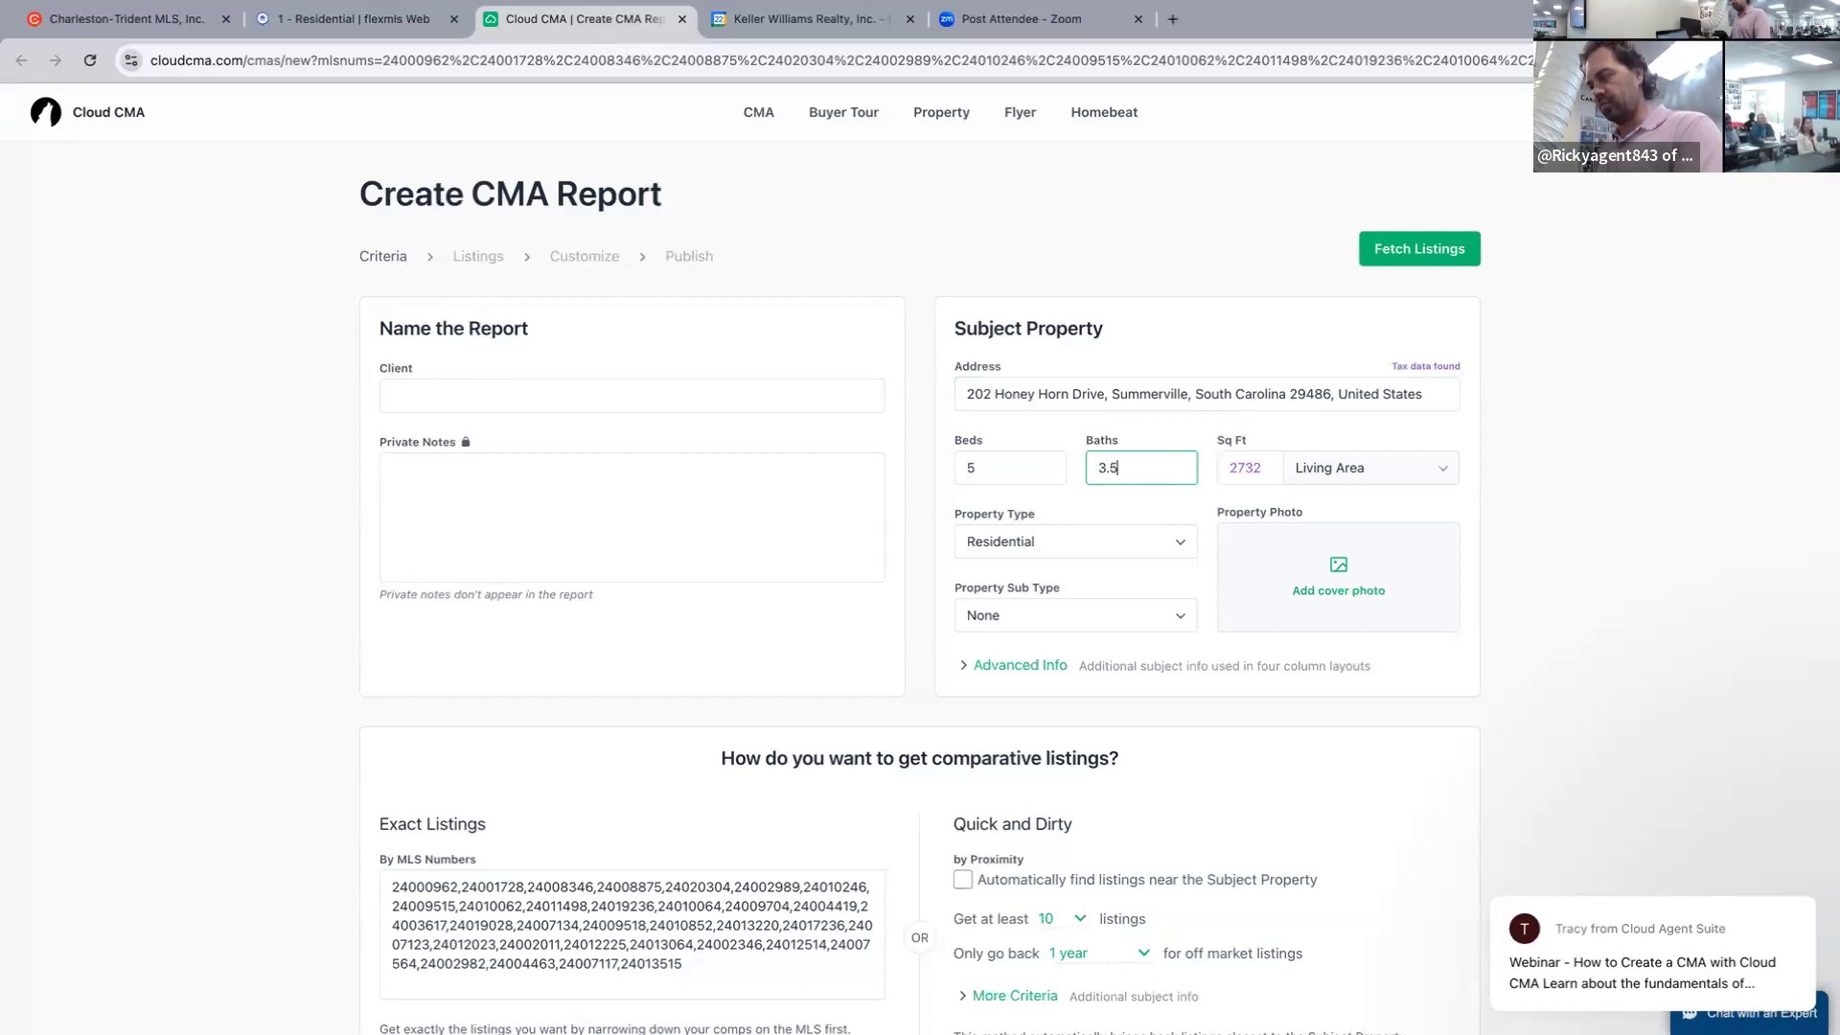
# Enter the client's name, correct the square footage to 2811, and fetch the comps.
pyautogui.click(879, 404)
pyautogui.write('jon')
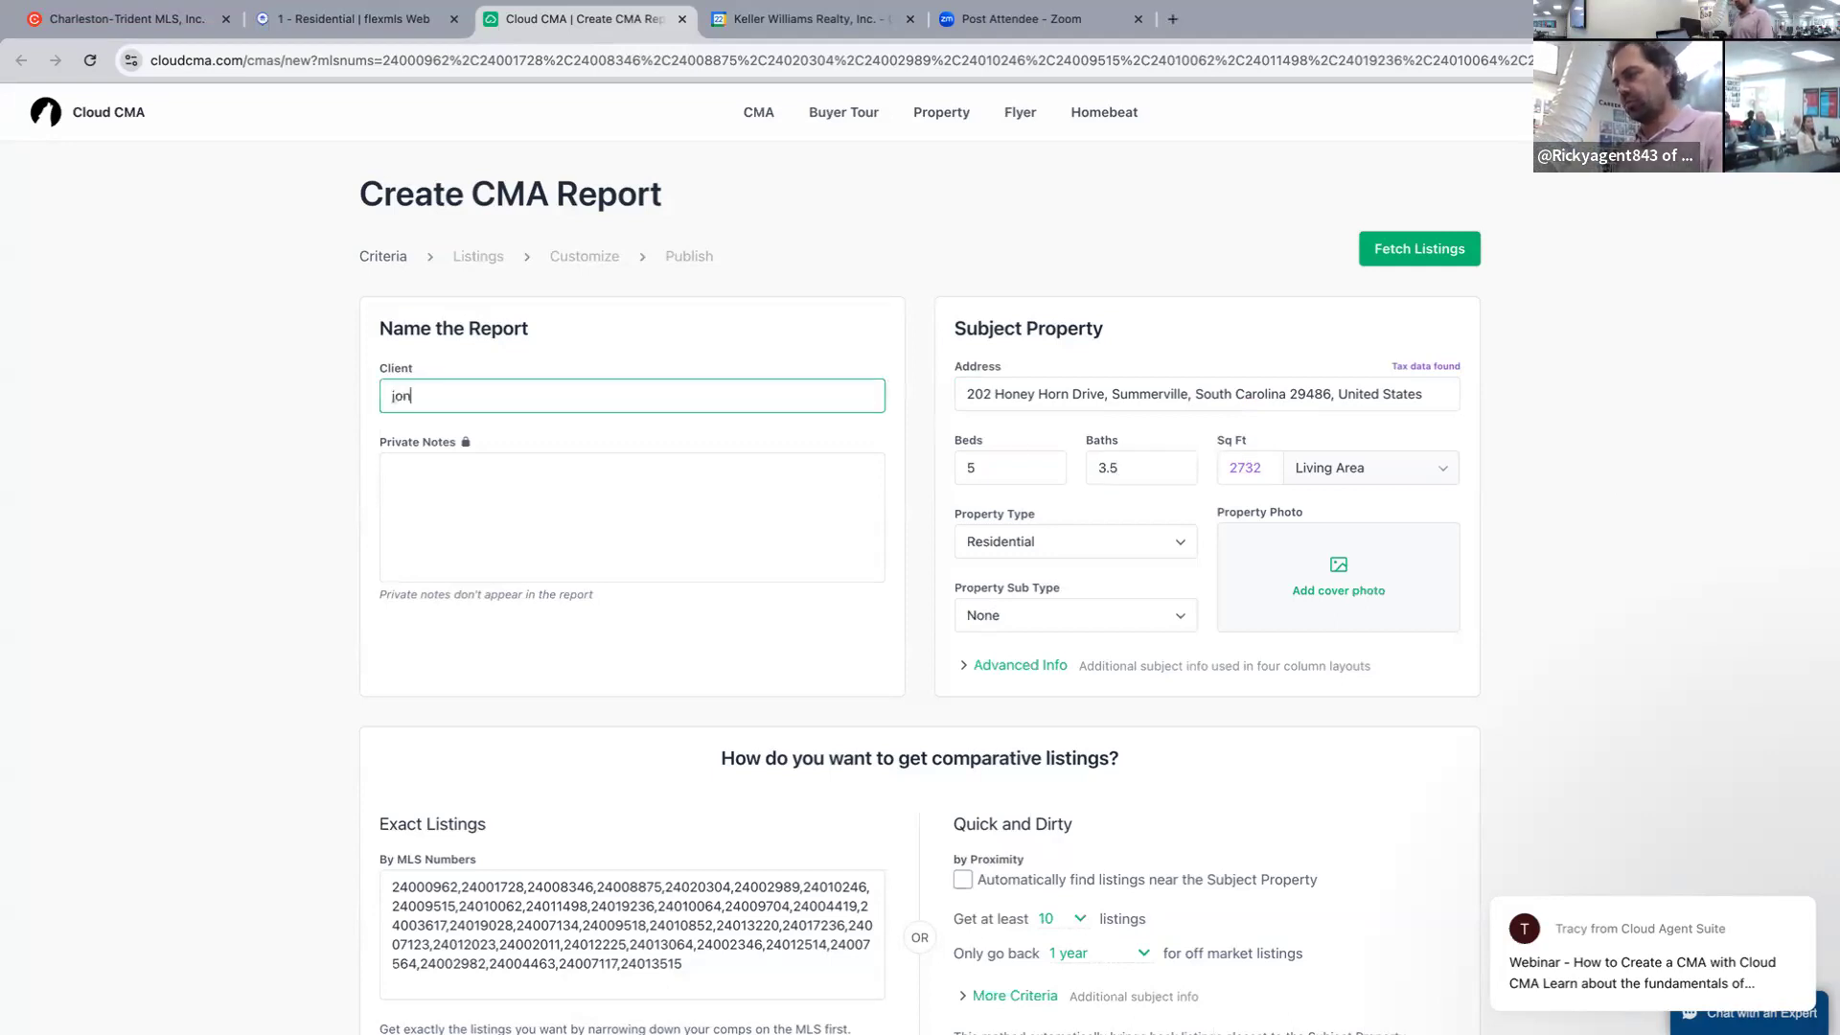
pyautogui.click(1259, 468)
pyautogui.press('BackSpace')
pyautogui.press('BackSpace')
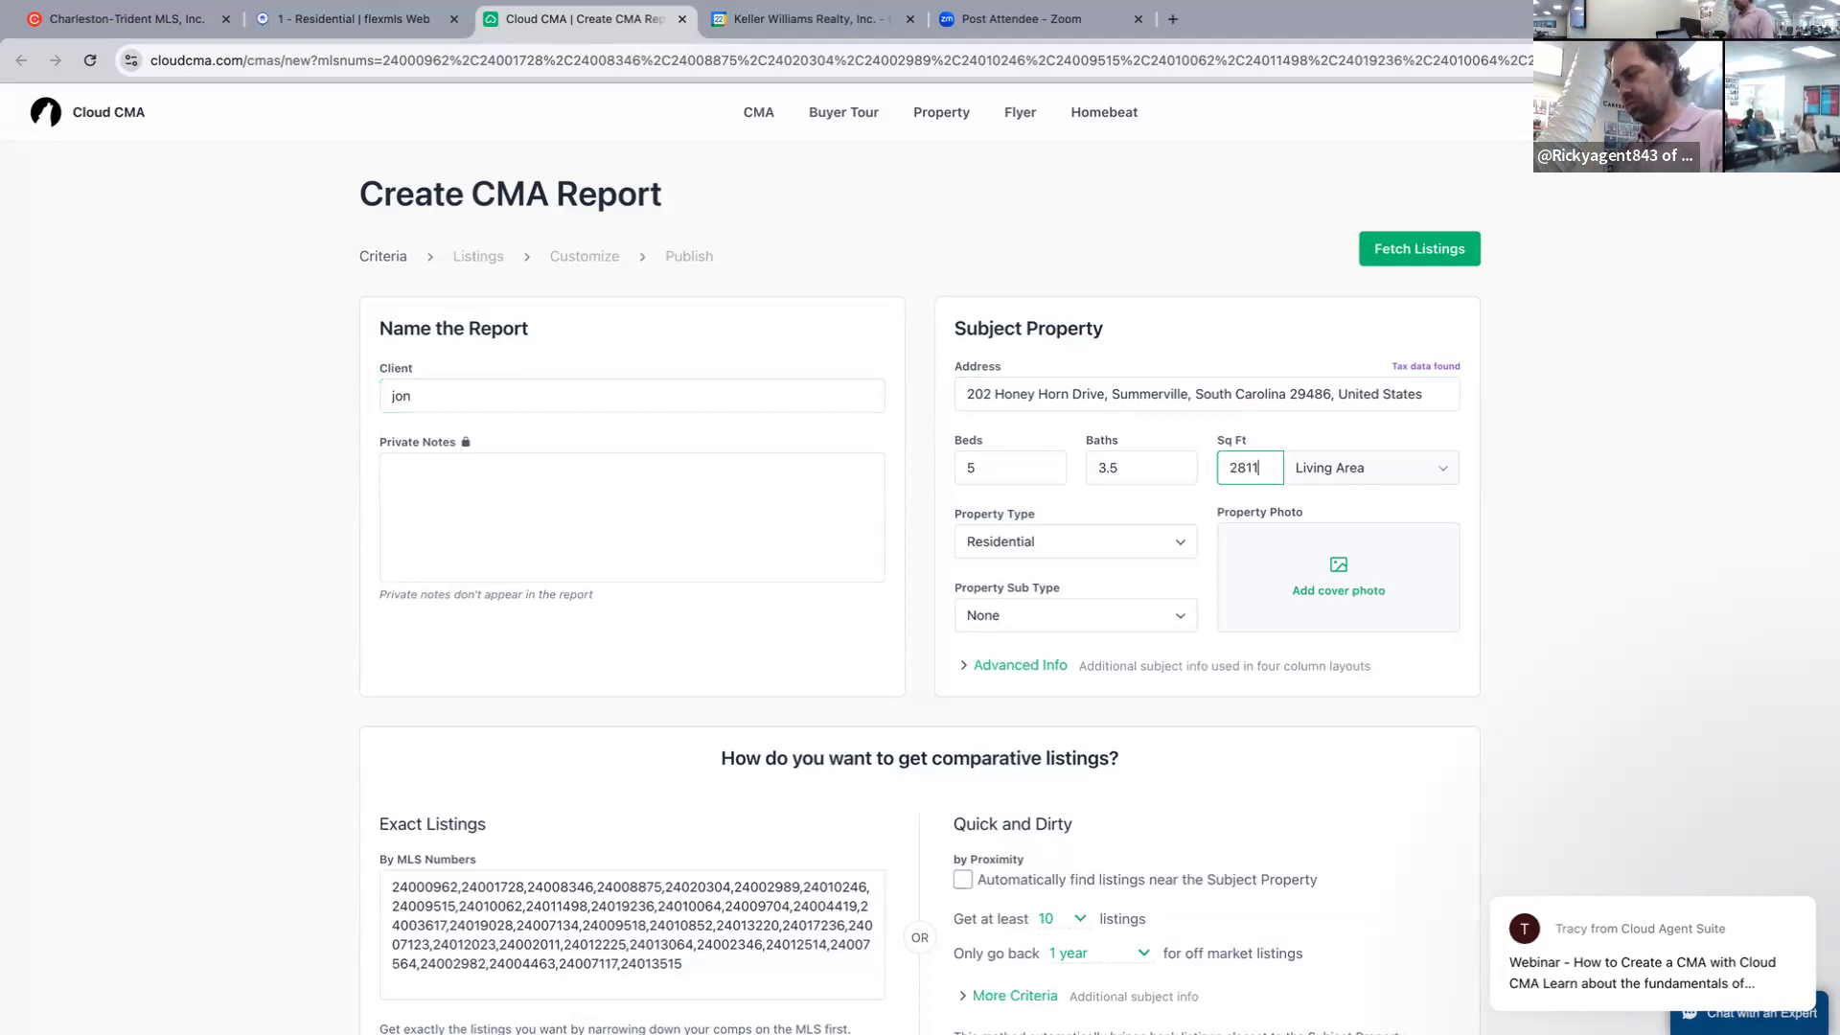
pyautogui.write('11')
pyautogui.click(1429, 247)
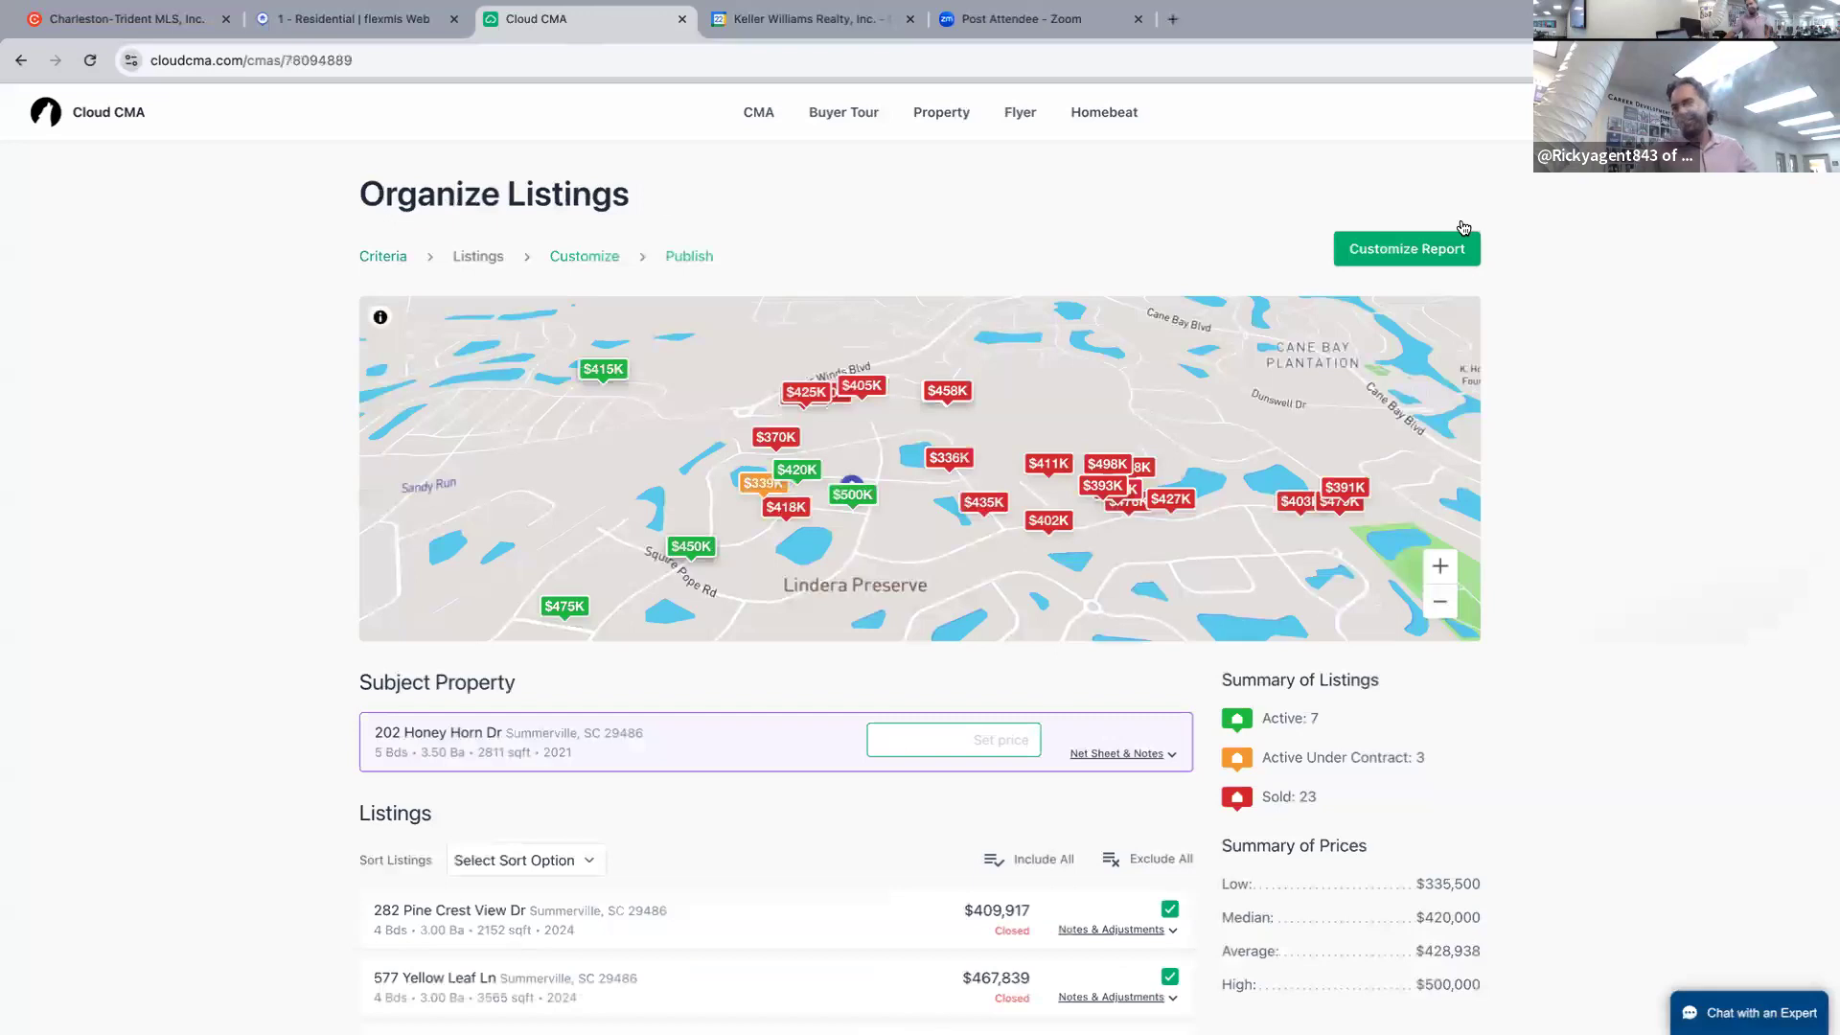
# Publish the CMA and open the live report showing 33 comps averaging $424,611.
pyautogui.click(1427, 251)
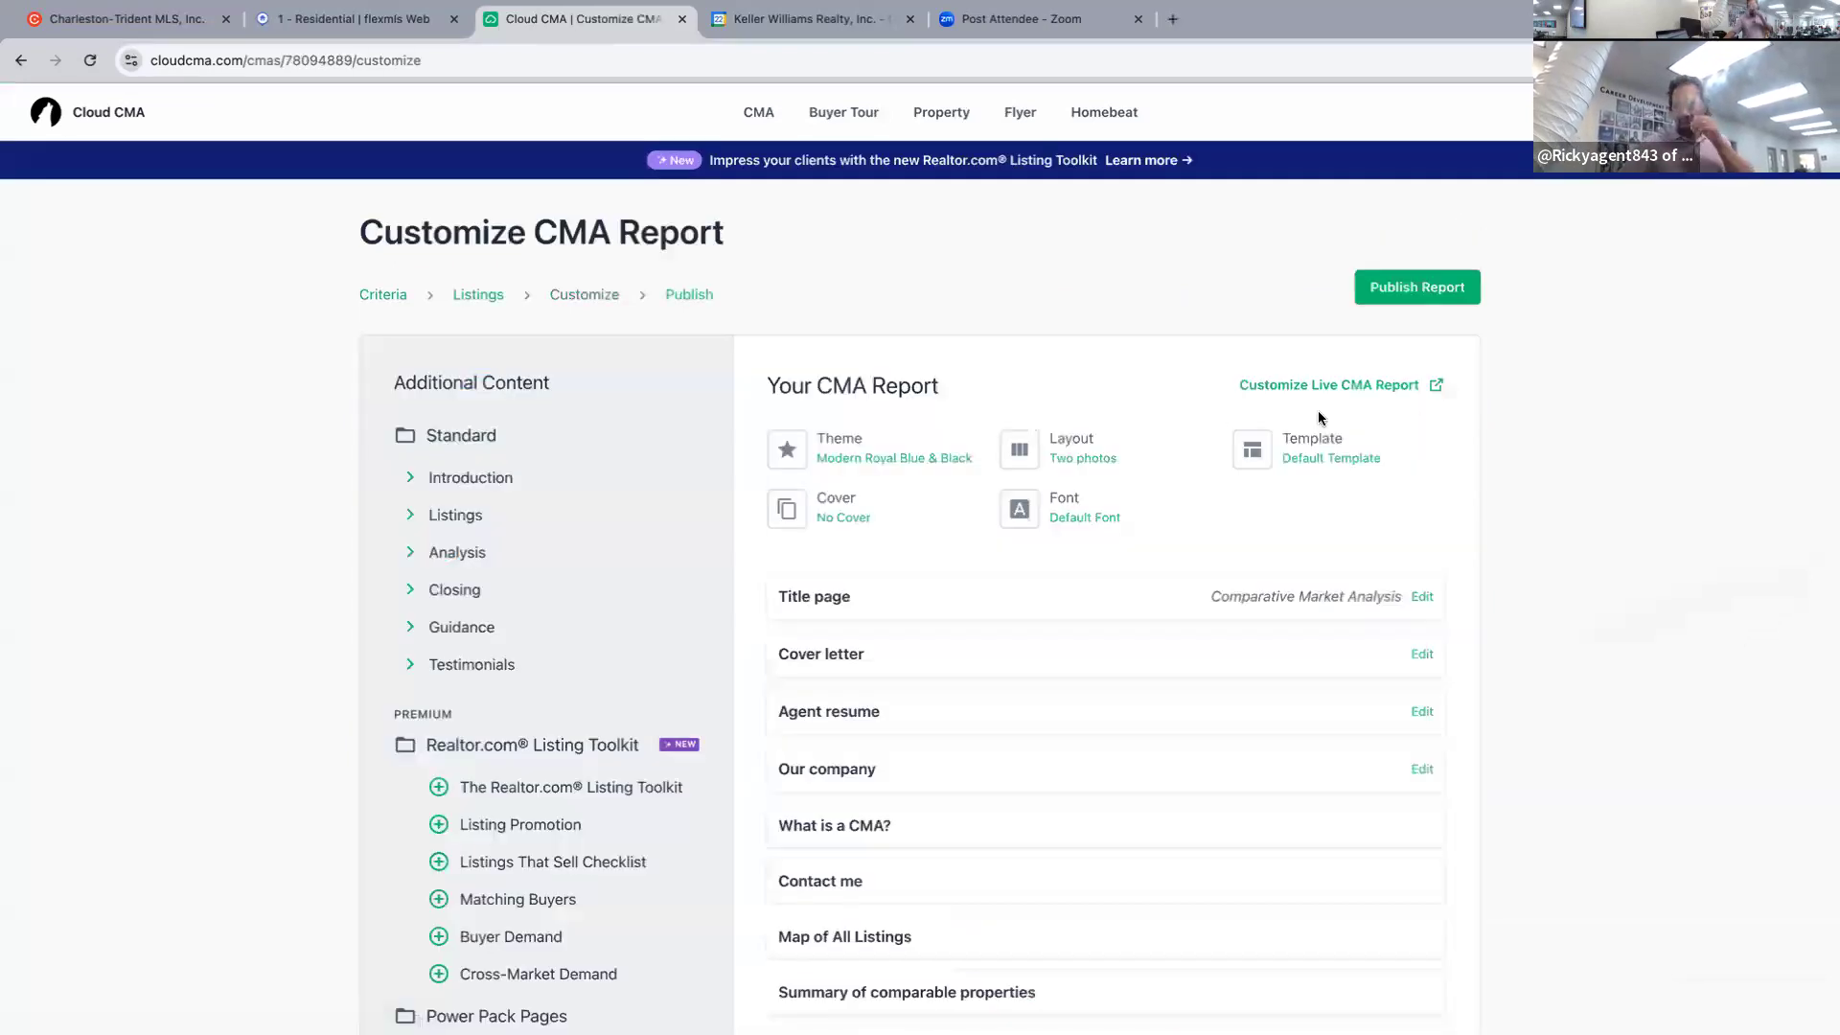
pyautogui.click(1416, 305)
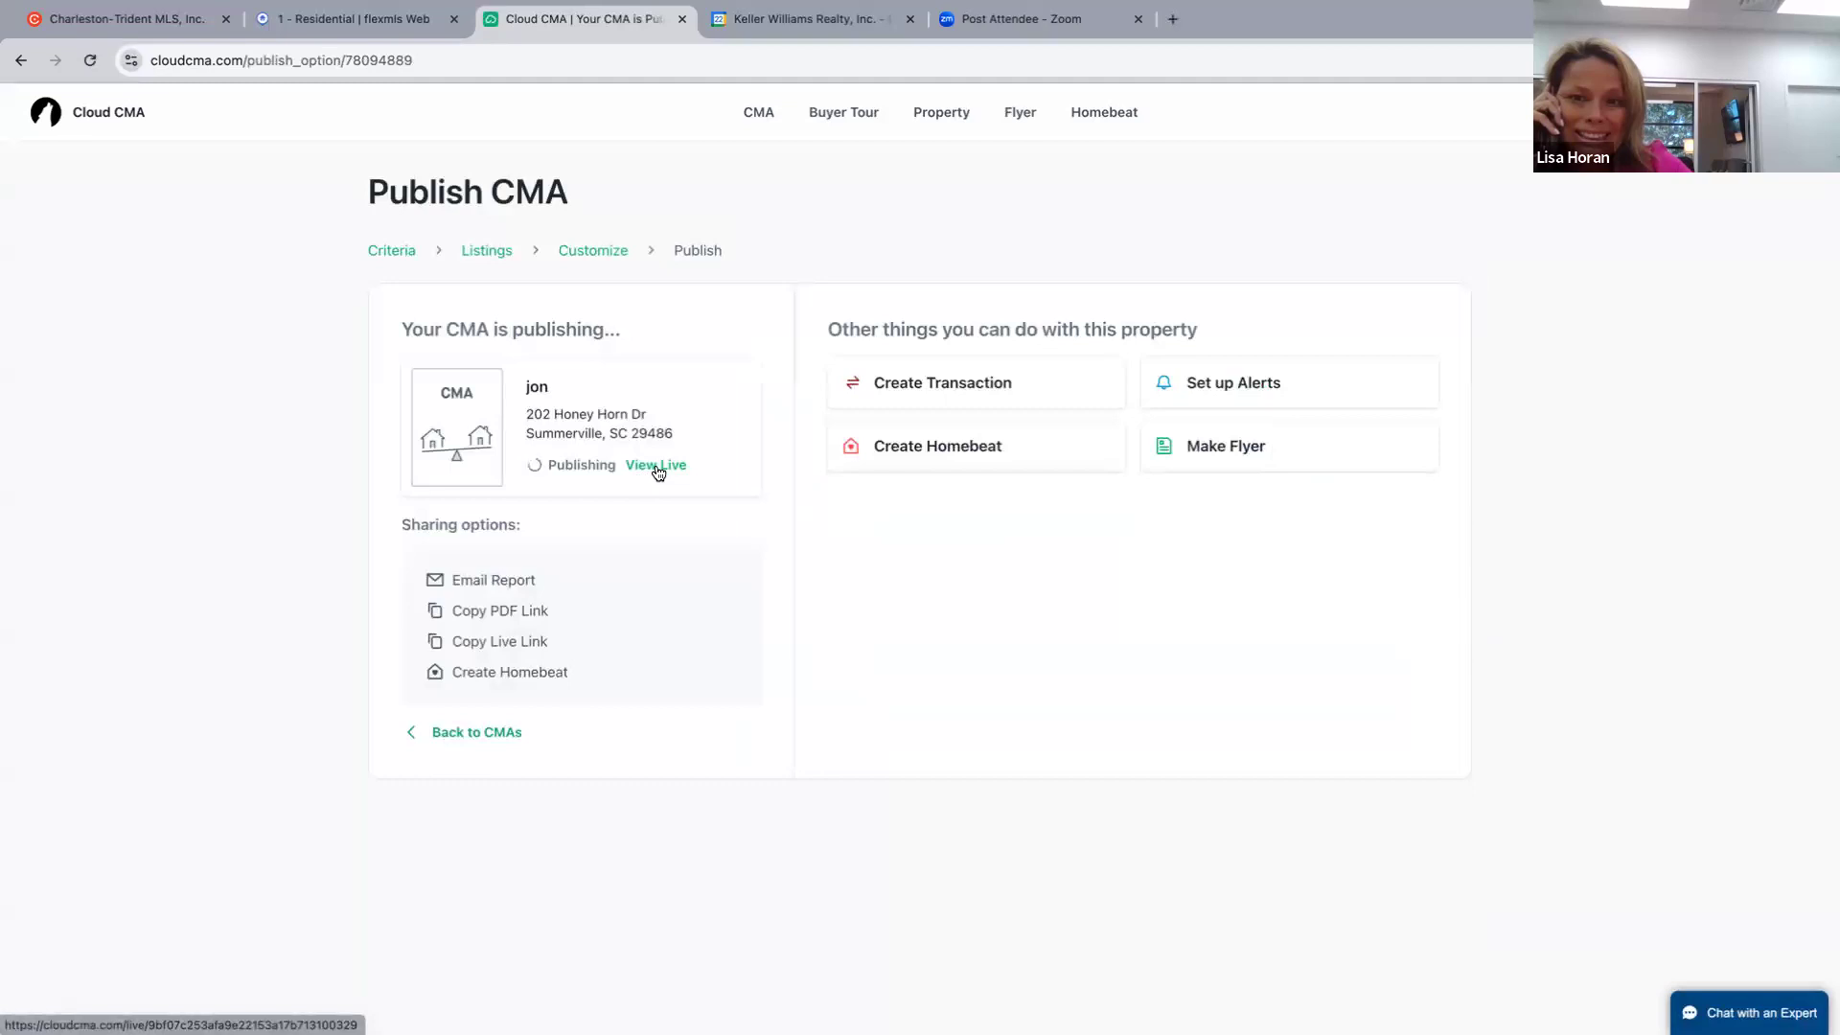
pyautogui.click(658, 470)
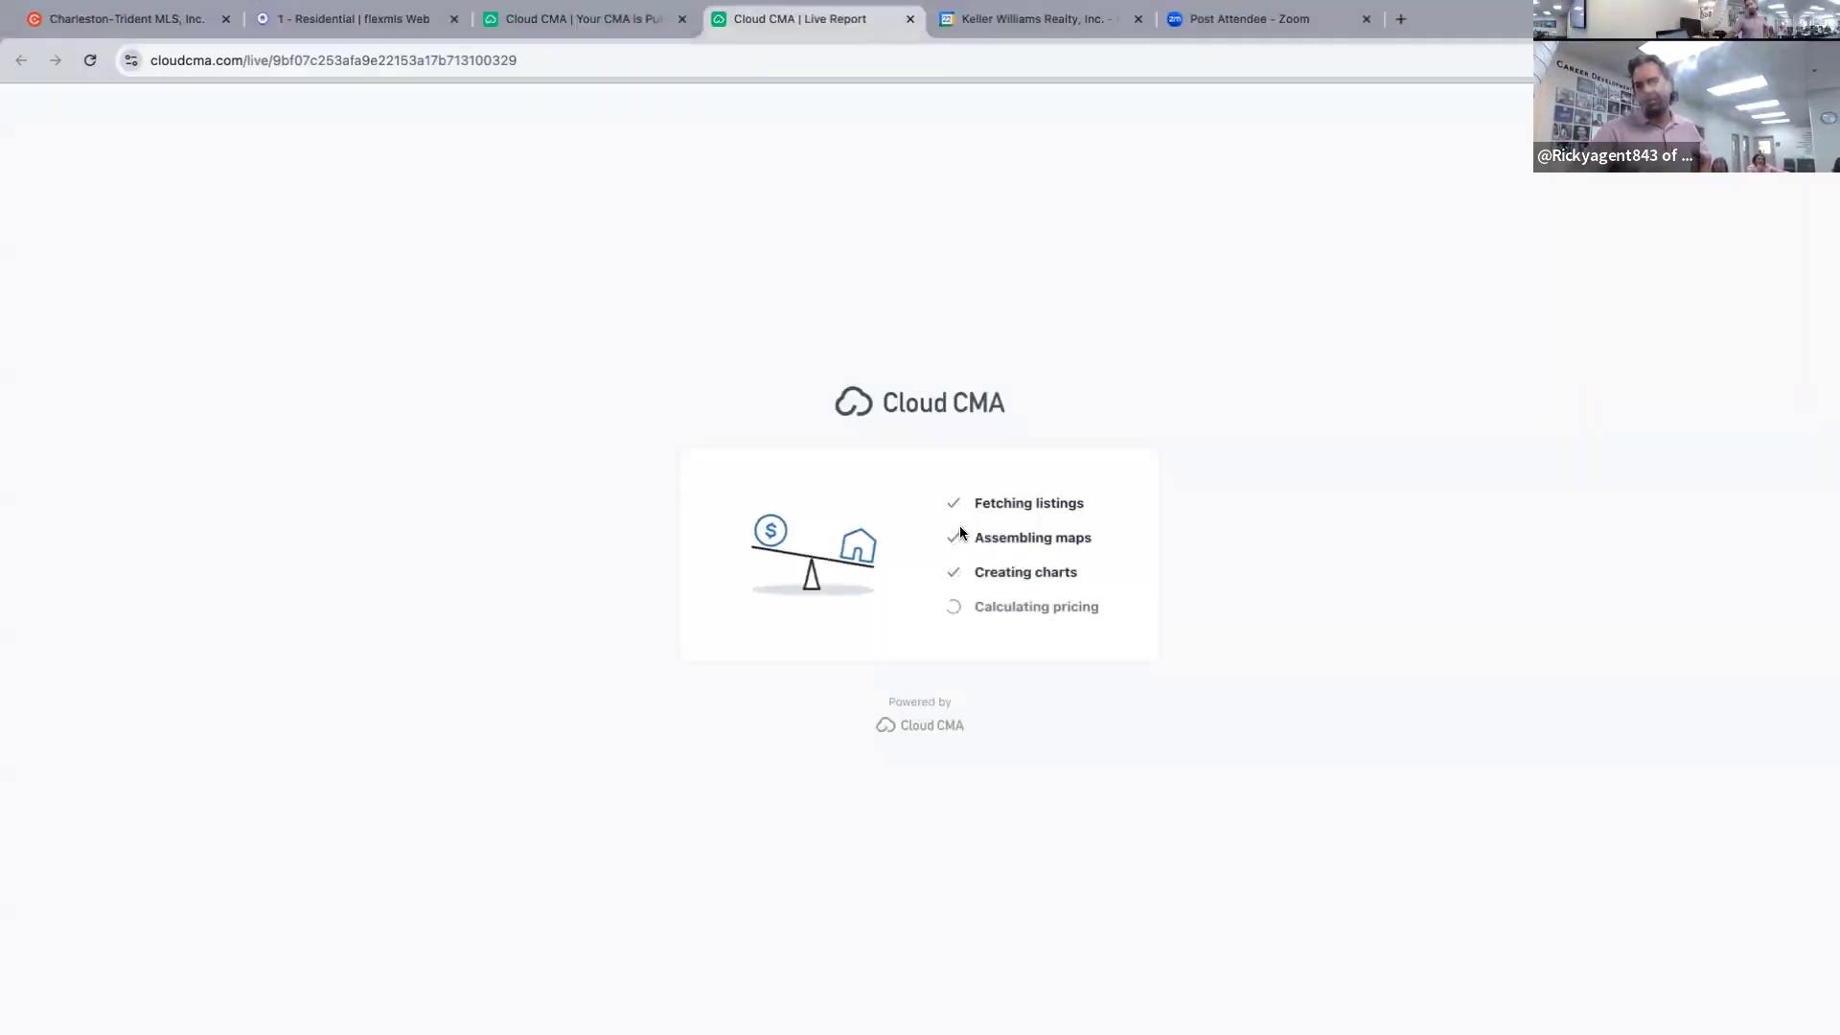
pyautogui.scroll(-2, 944, 526)
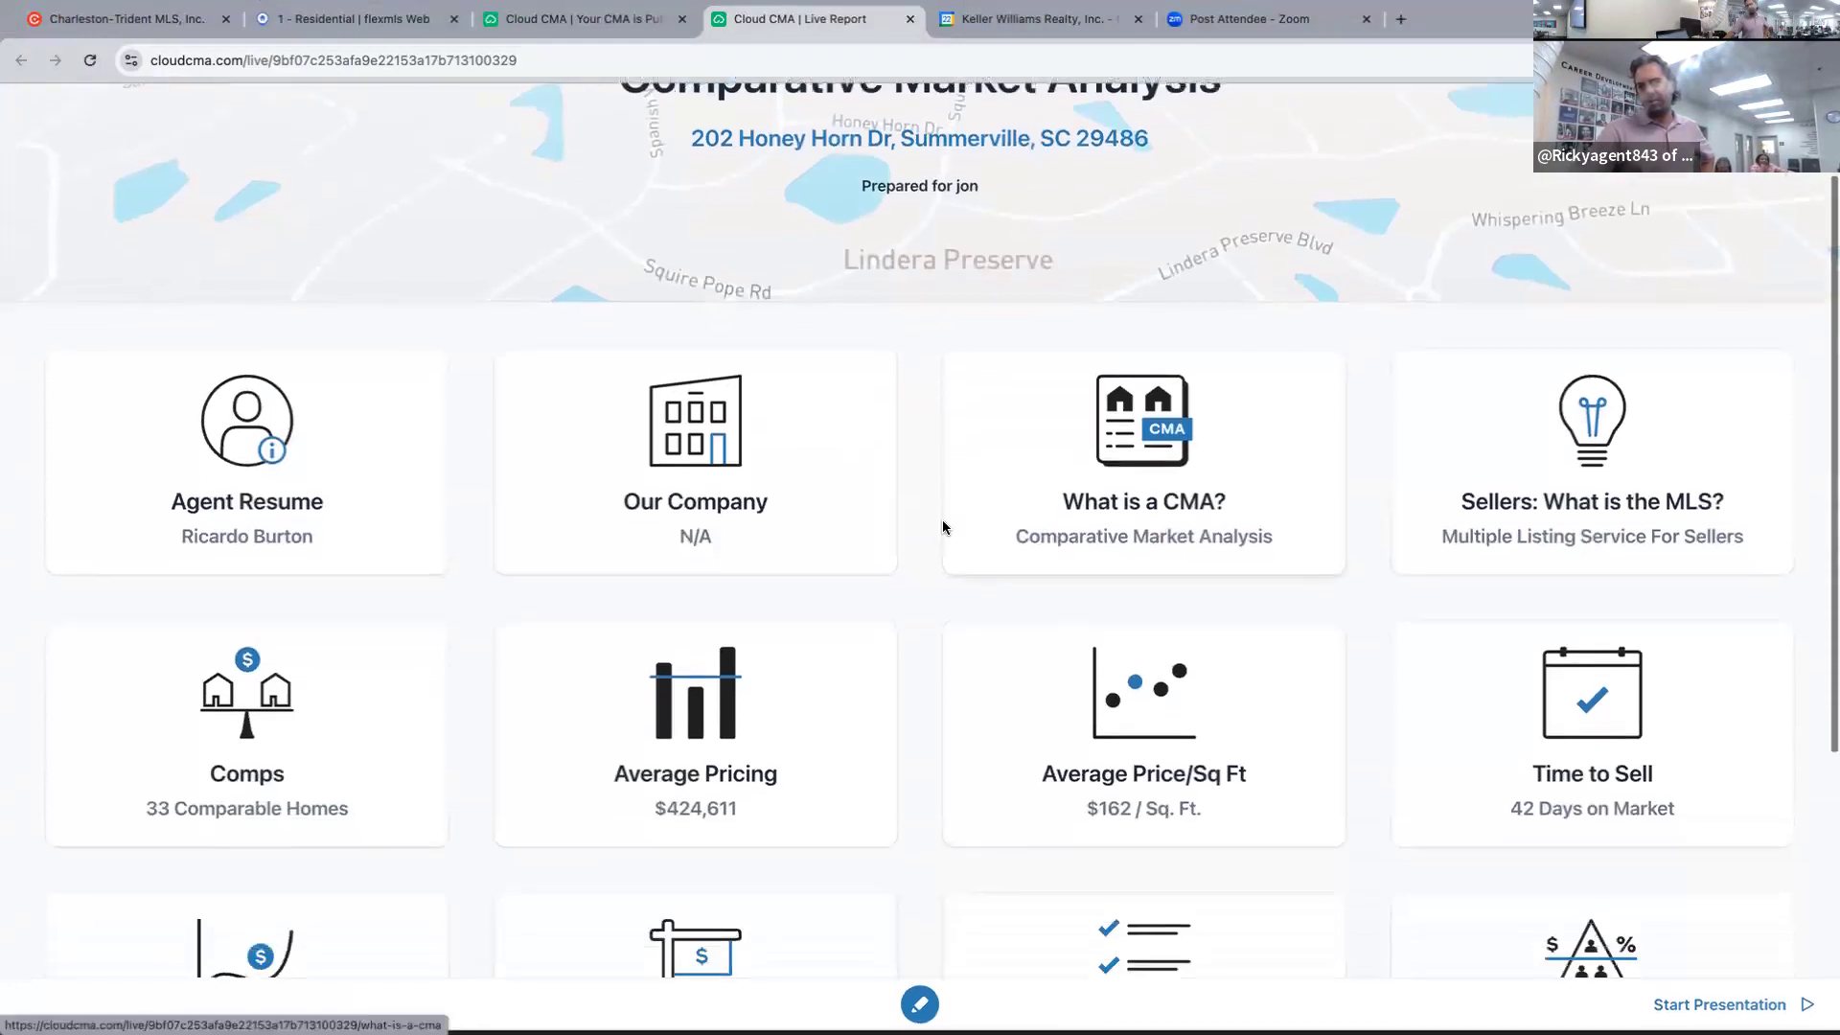
pyautogui.click(1146, 676)
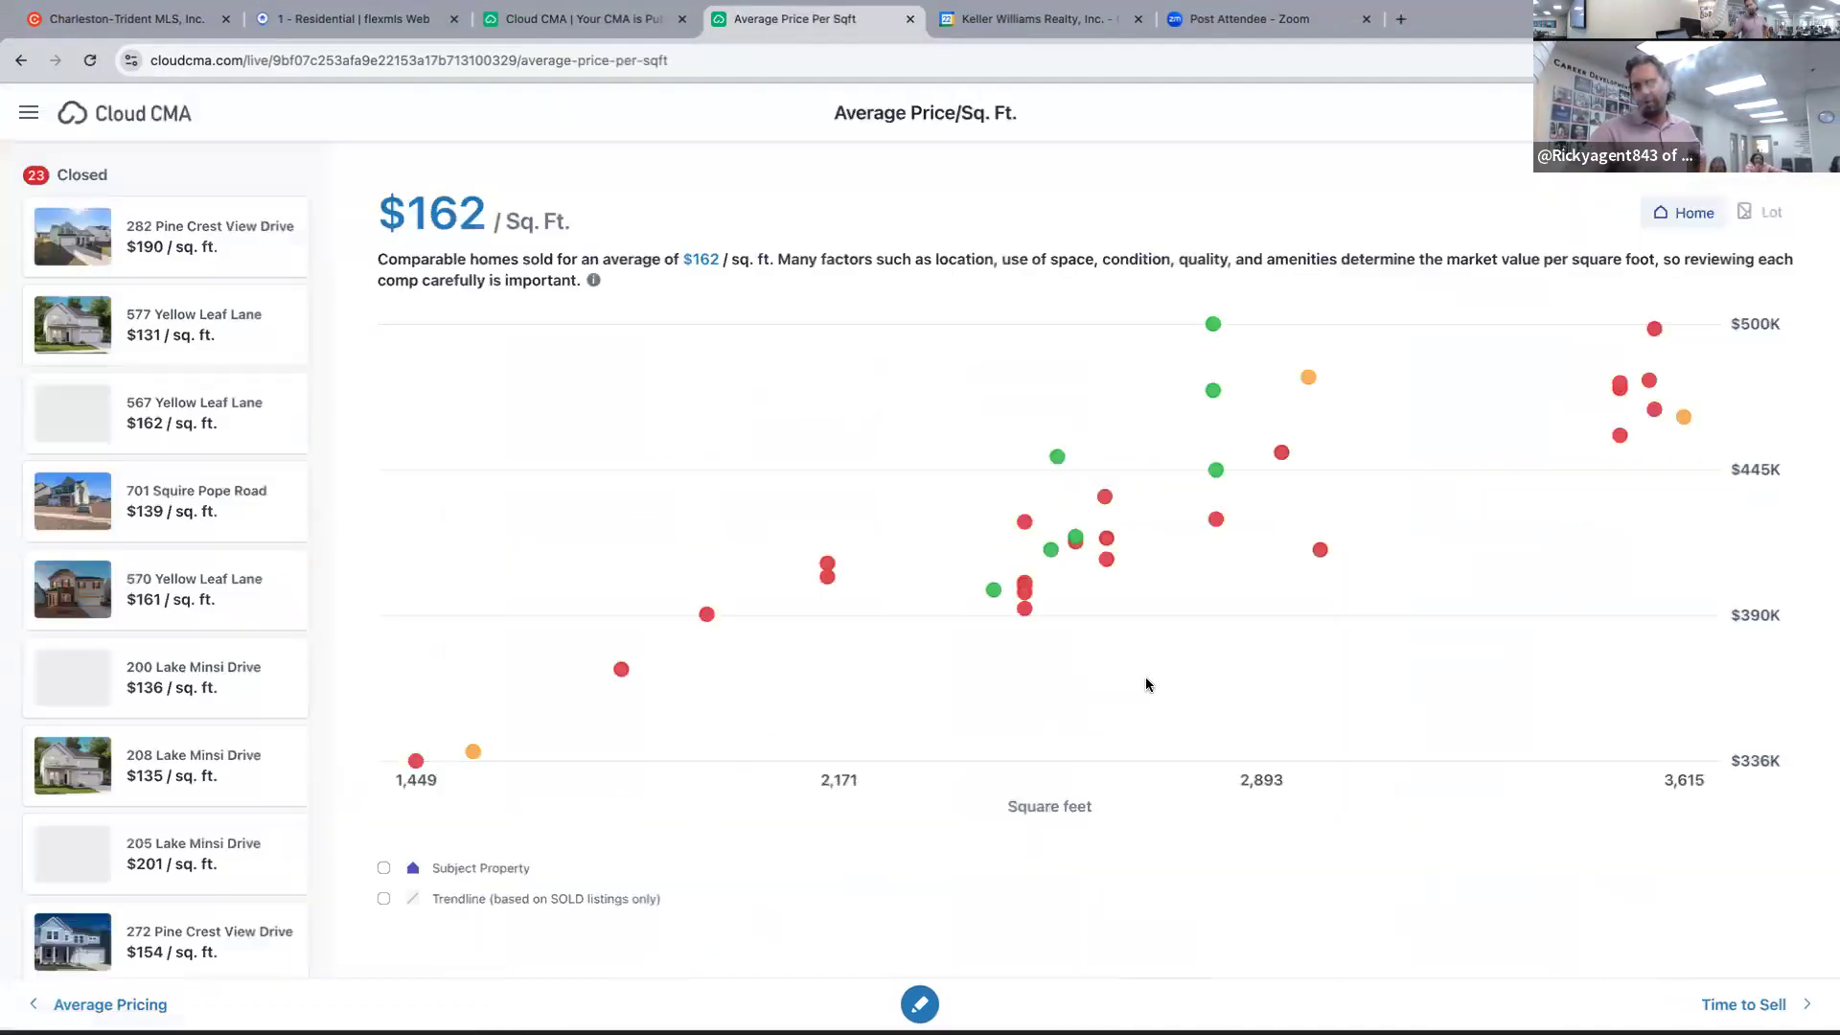
pyautogui.click(384, 870)
pyautogui.click(385, 899)
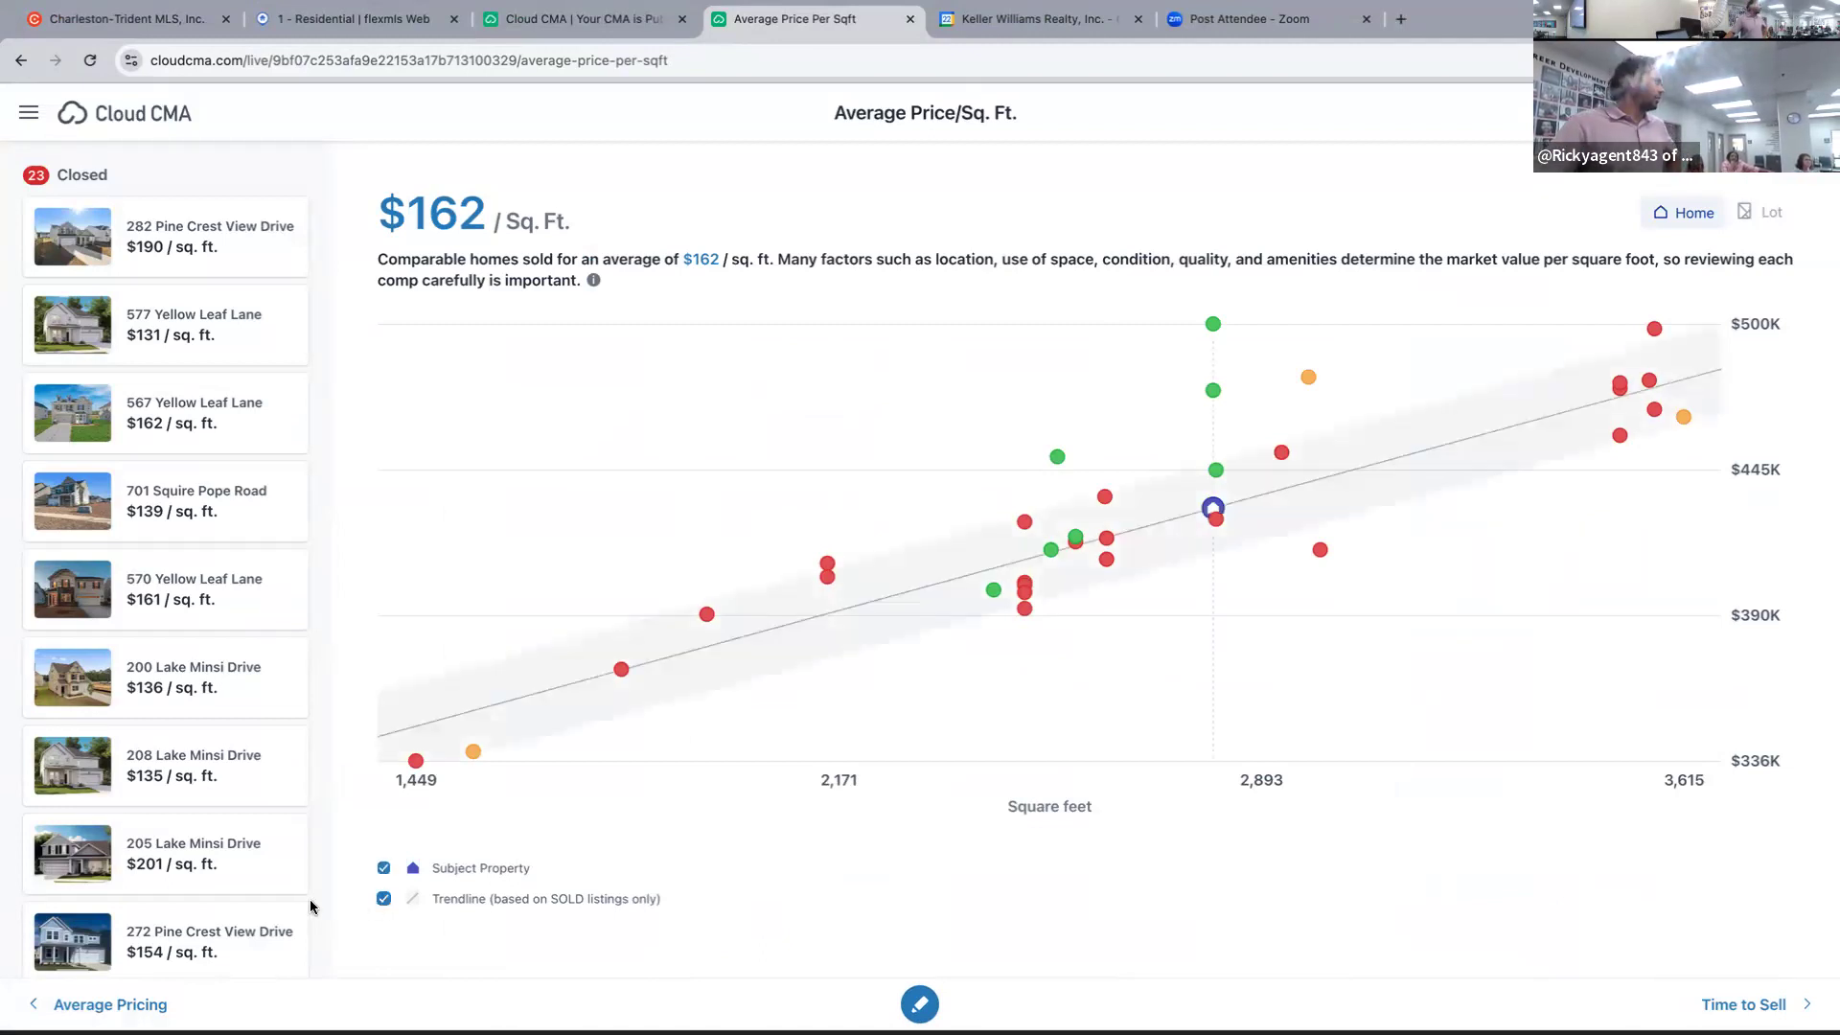
pyautogui.click(1214, 326)
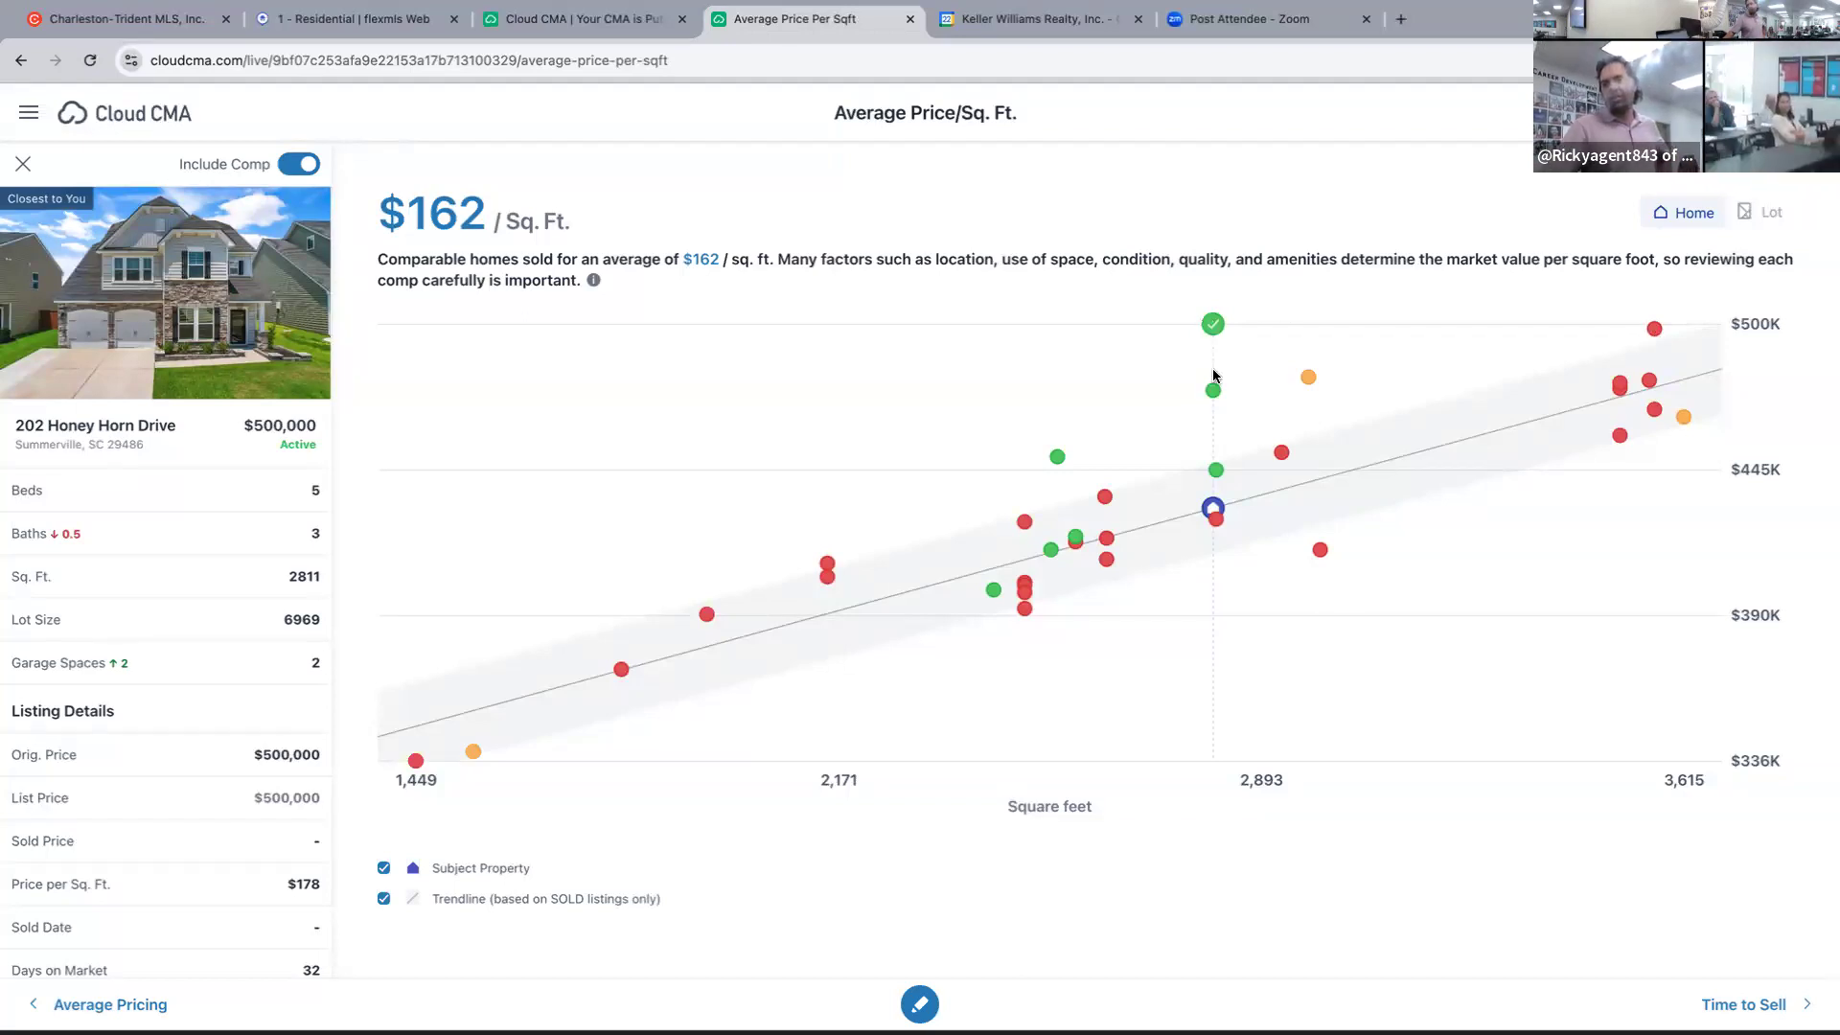
pyautogui.click(1653, 331)
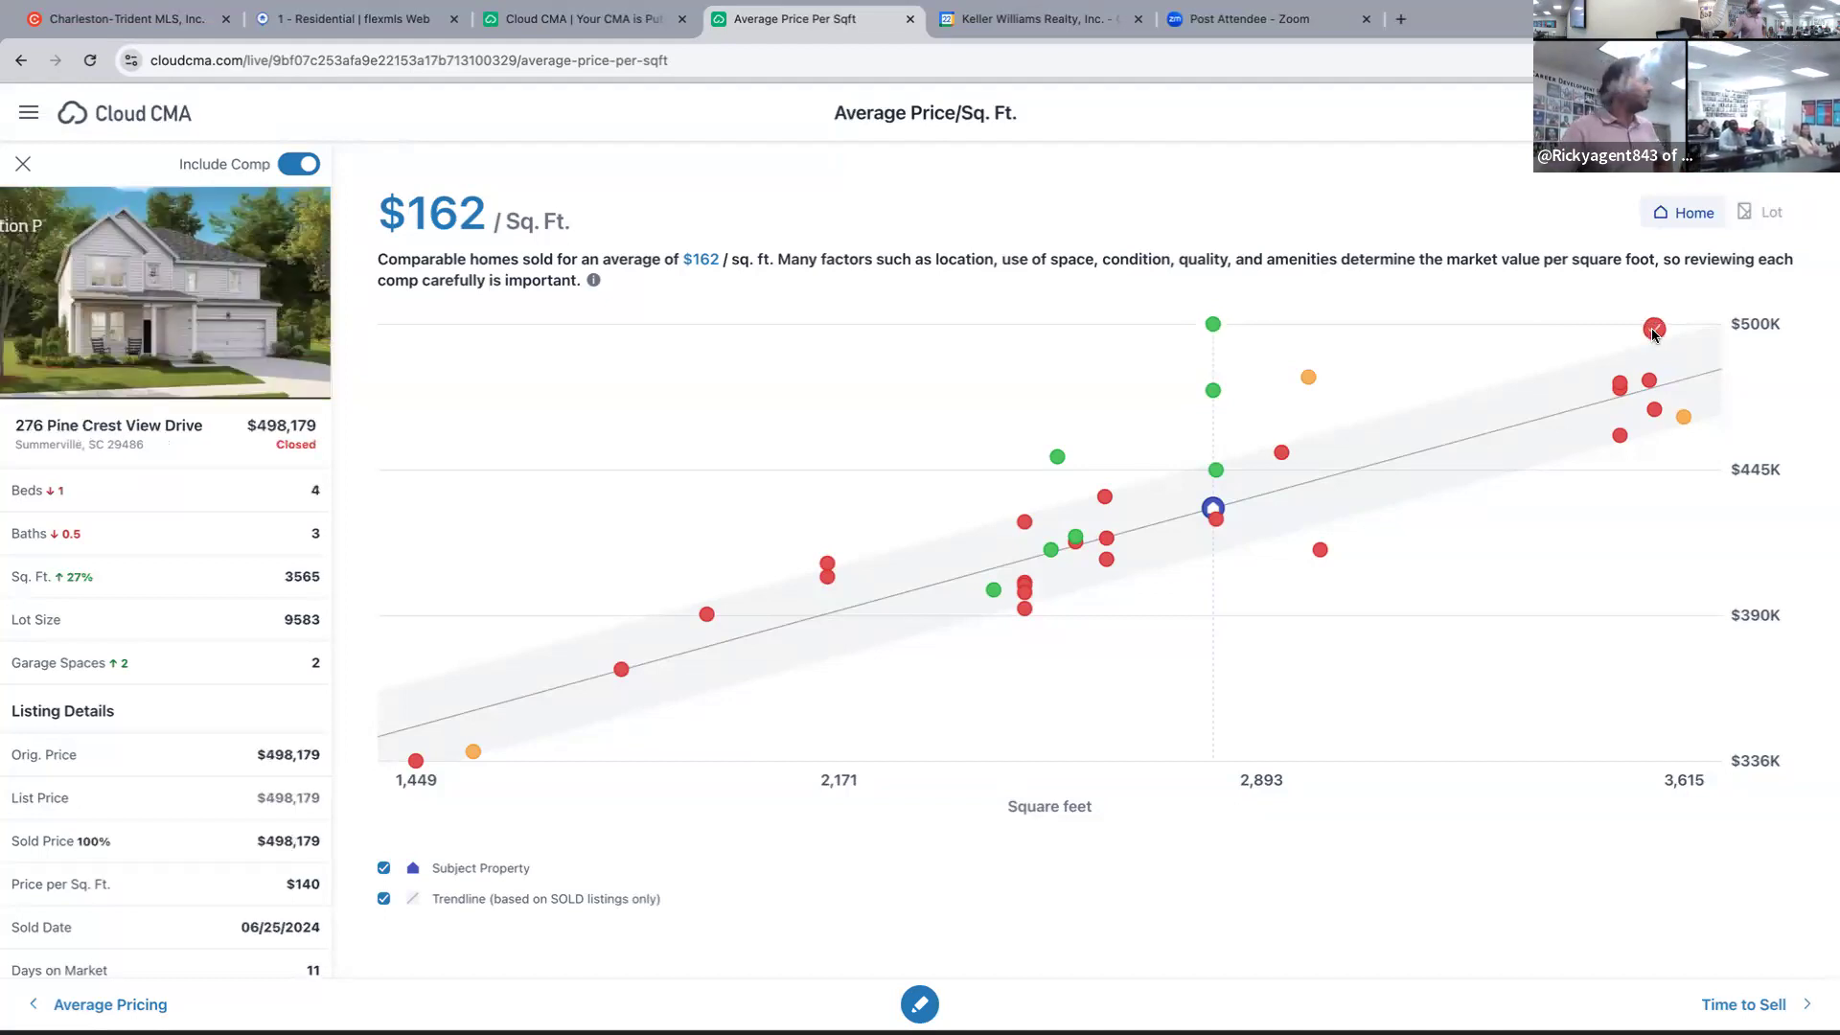
pyautogui.click(1648, 382)
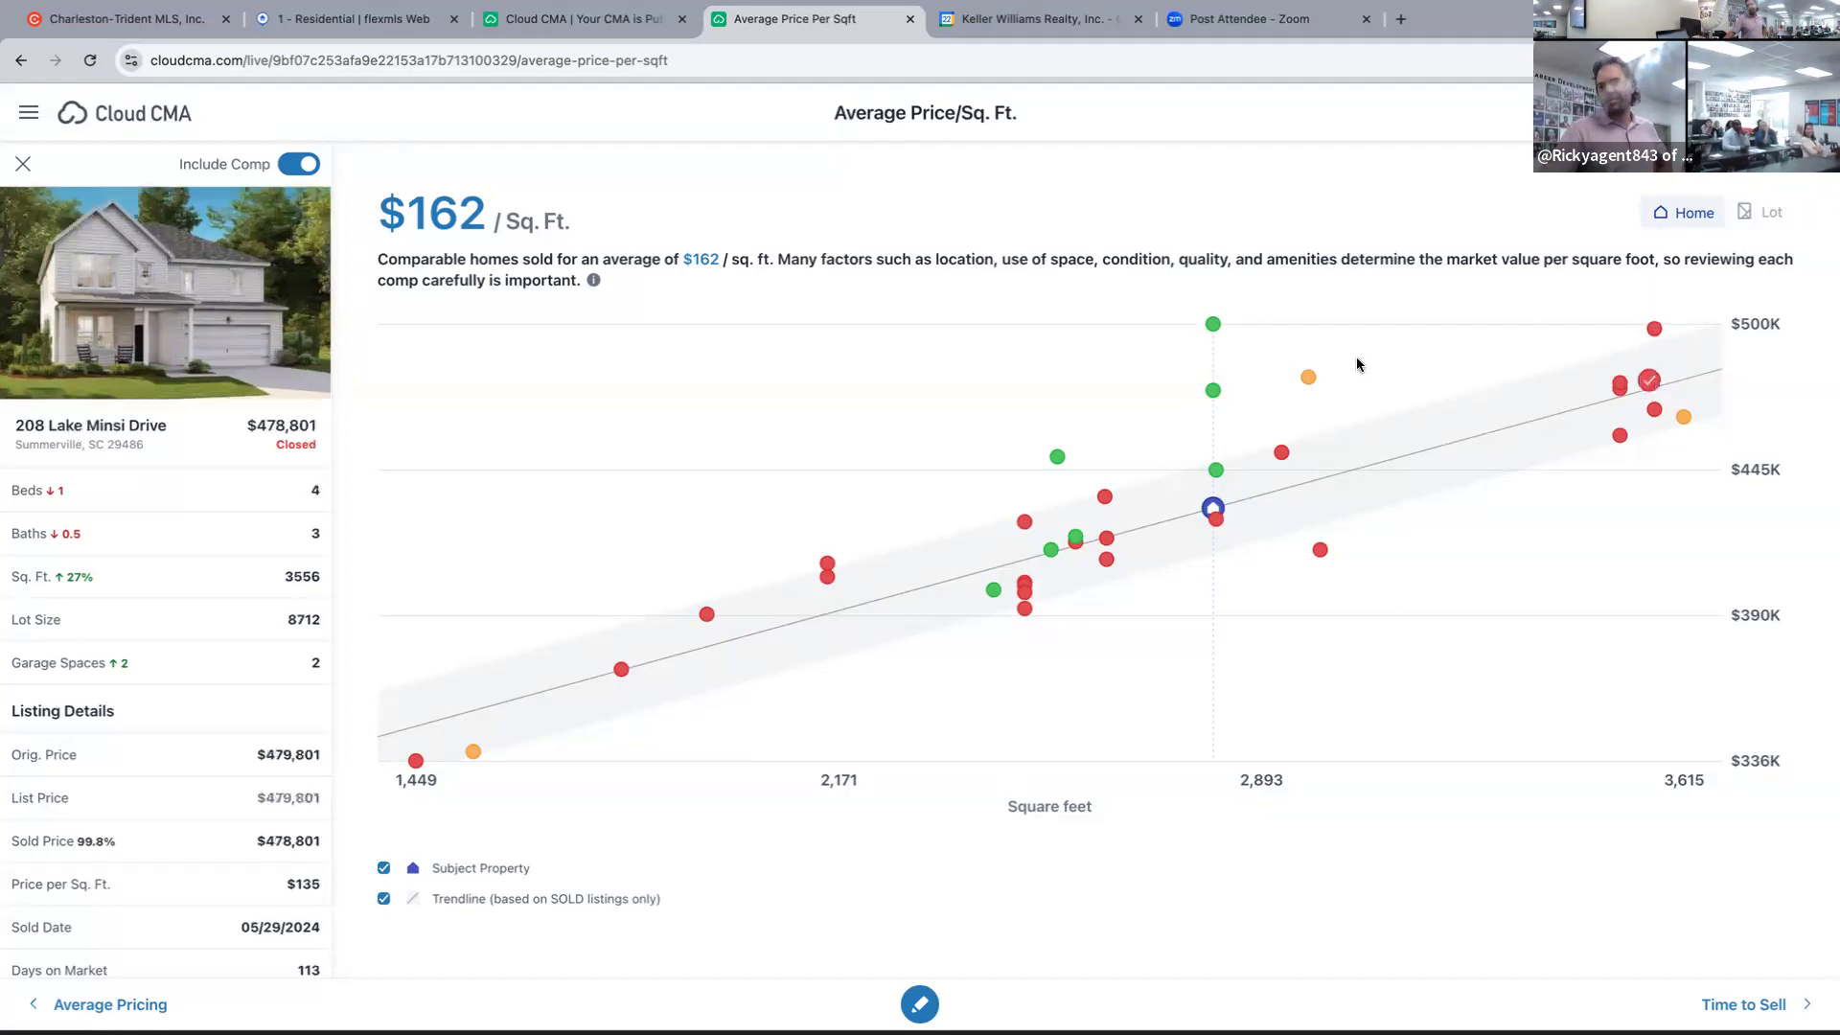
pyautogui.click(1216, 391)
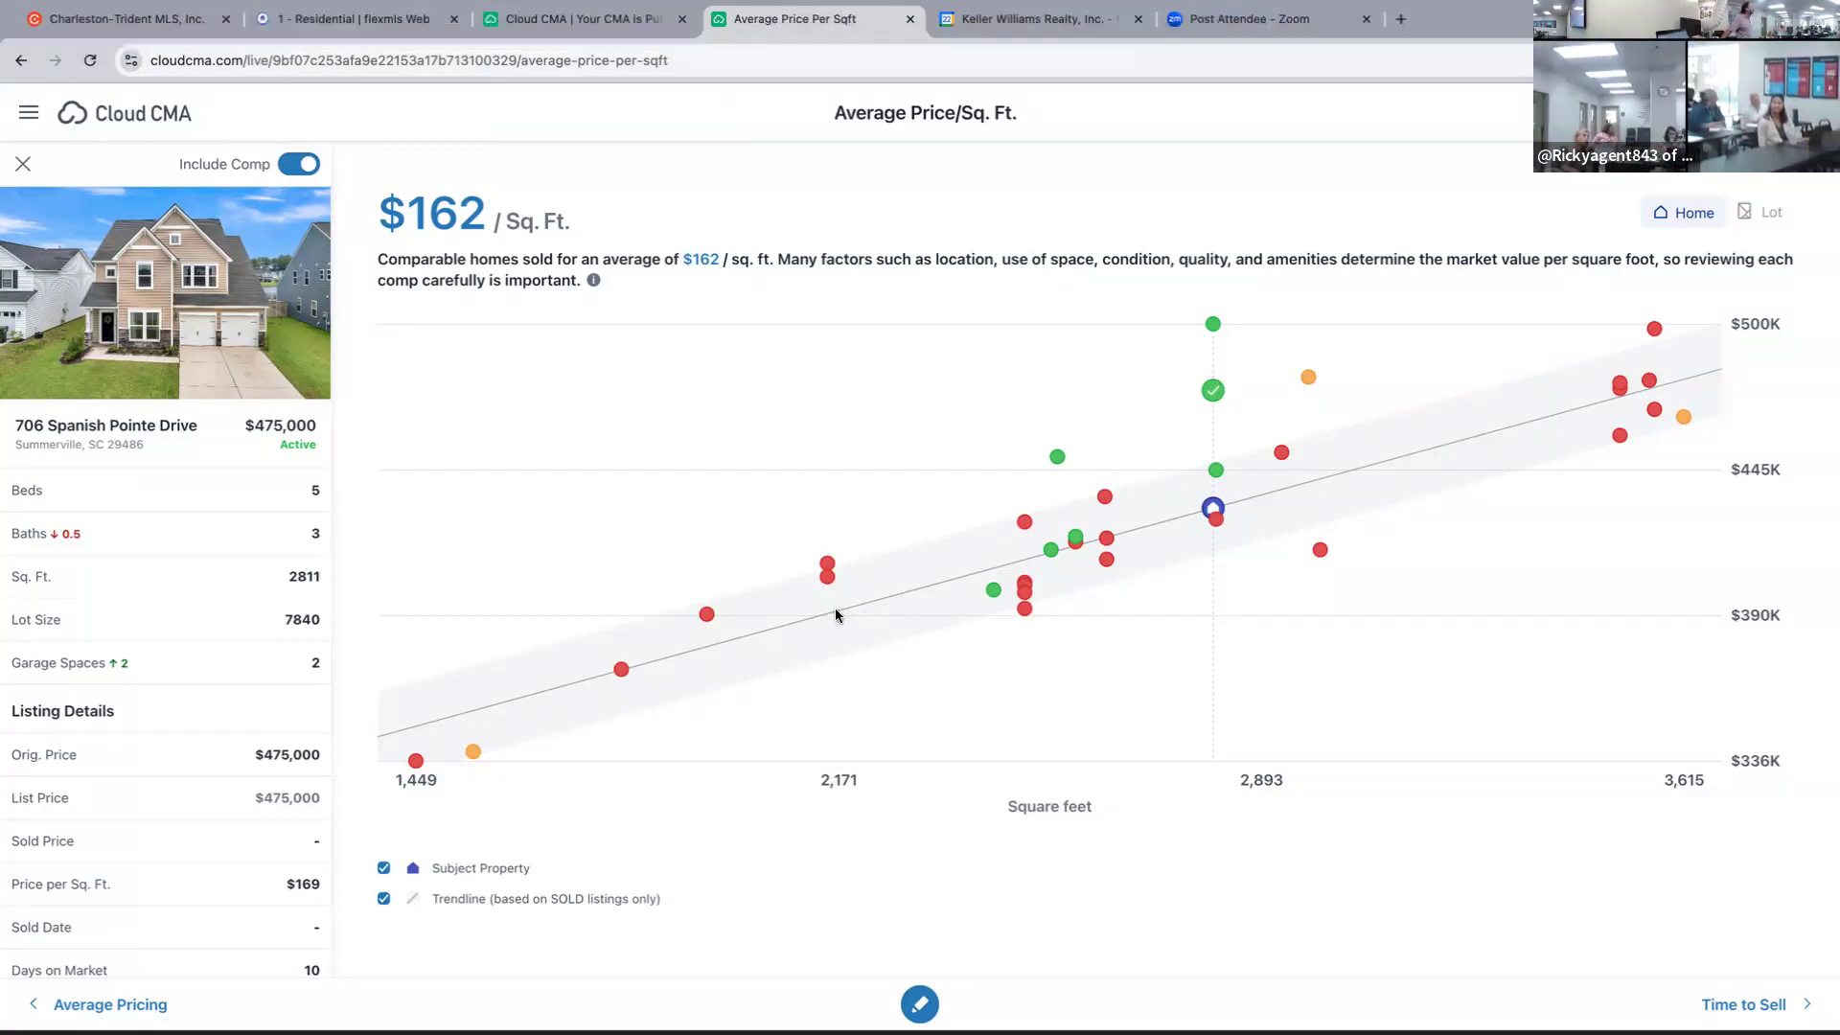
pyautogui.click(1214, 324)
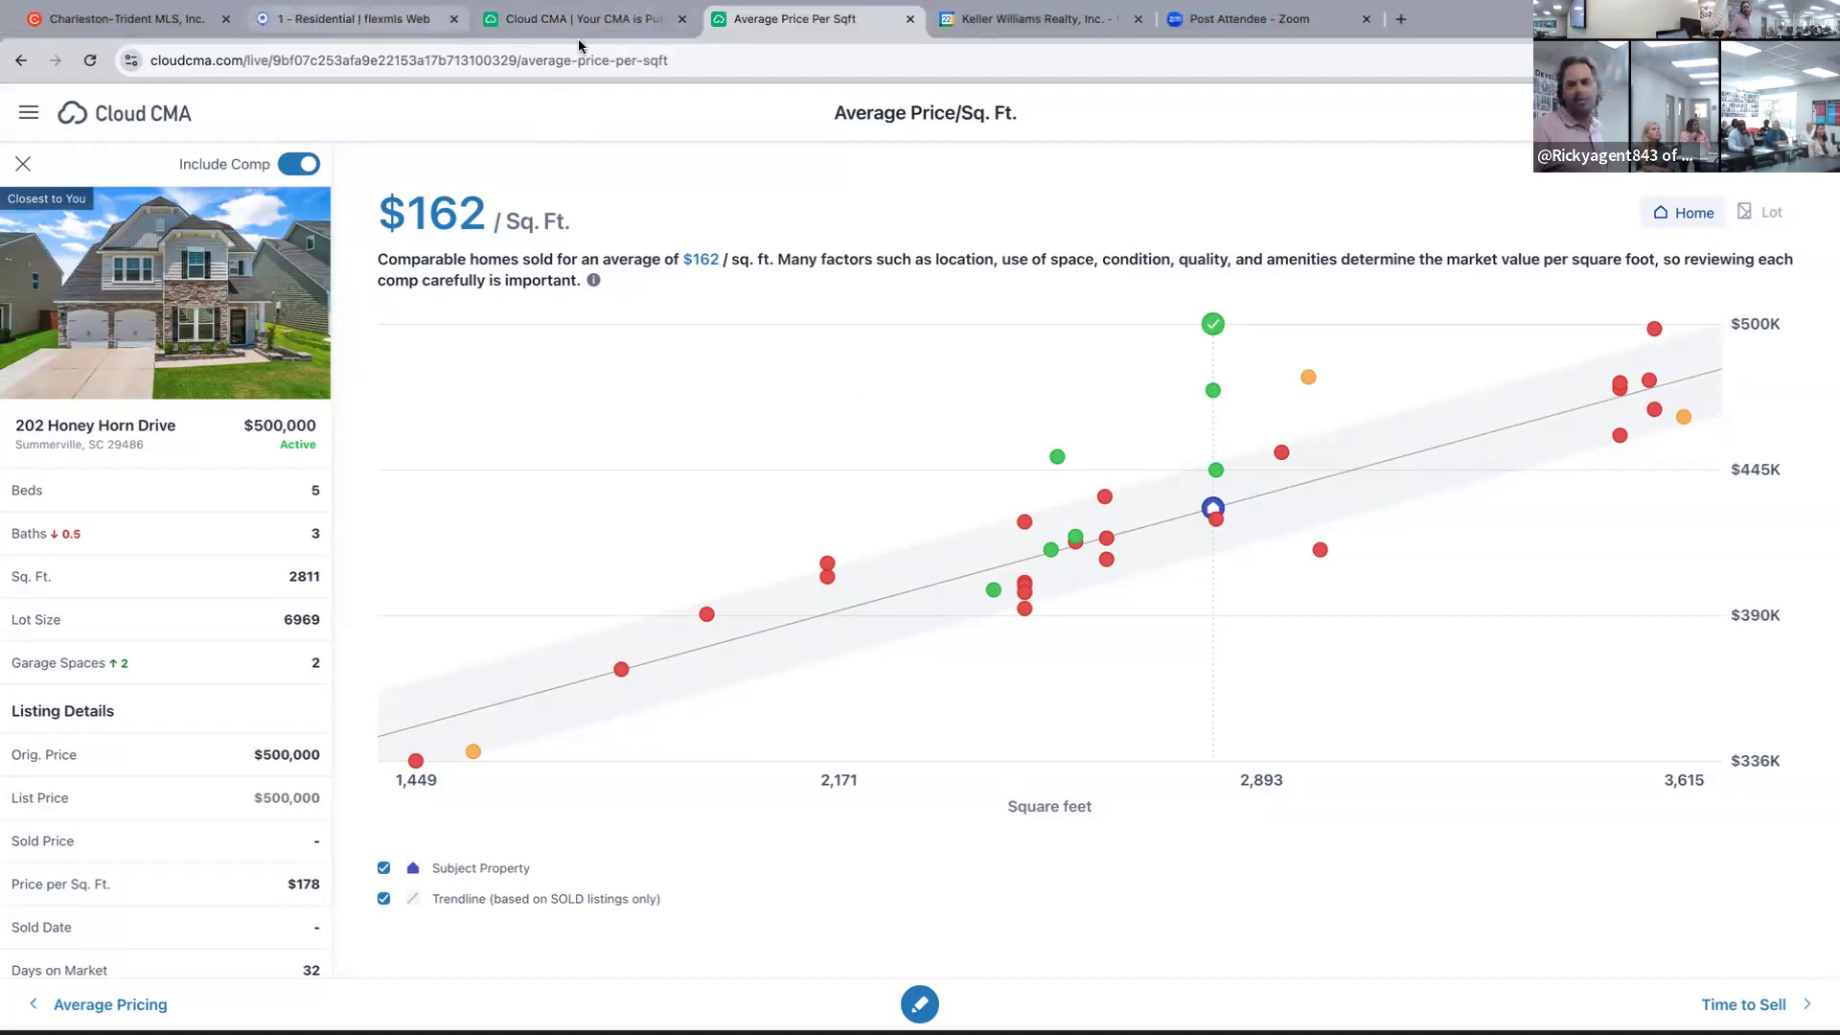
pyautogui.click(388, 20)
# Reopen the search criteria and restart the status filter with Active, Active Contingent and Pending.
pyautogui.click(1382, 500)
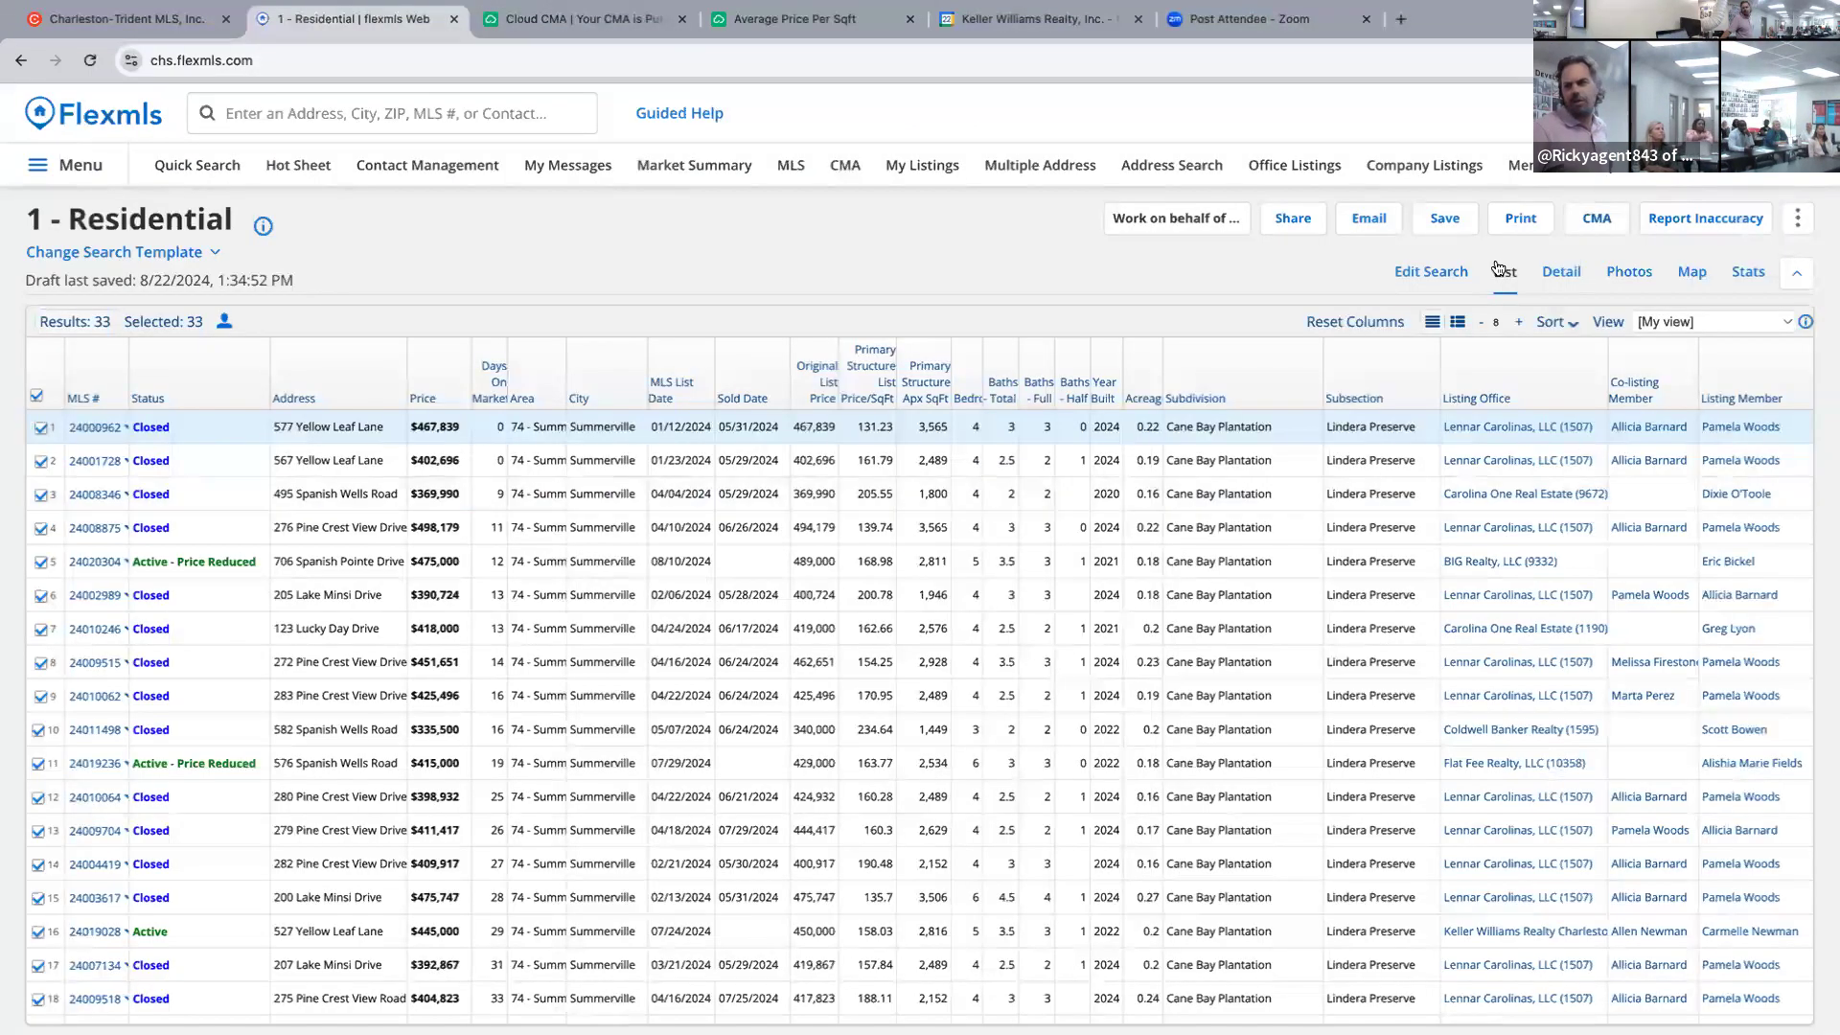
pyautogui.click(1400, 275)
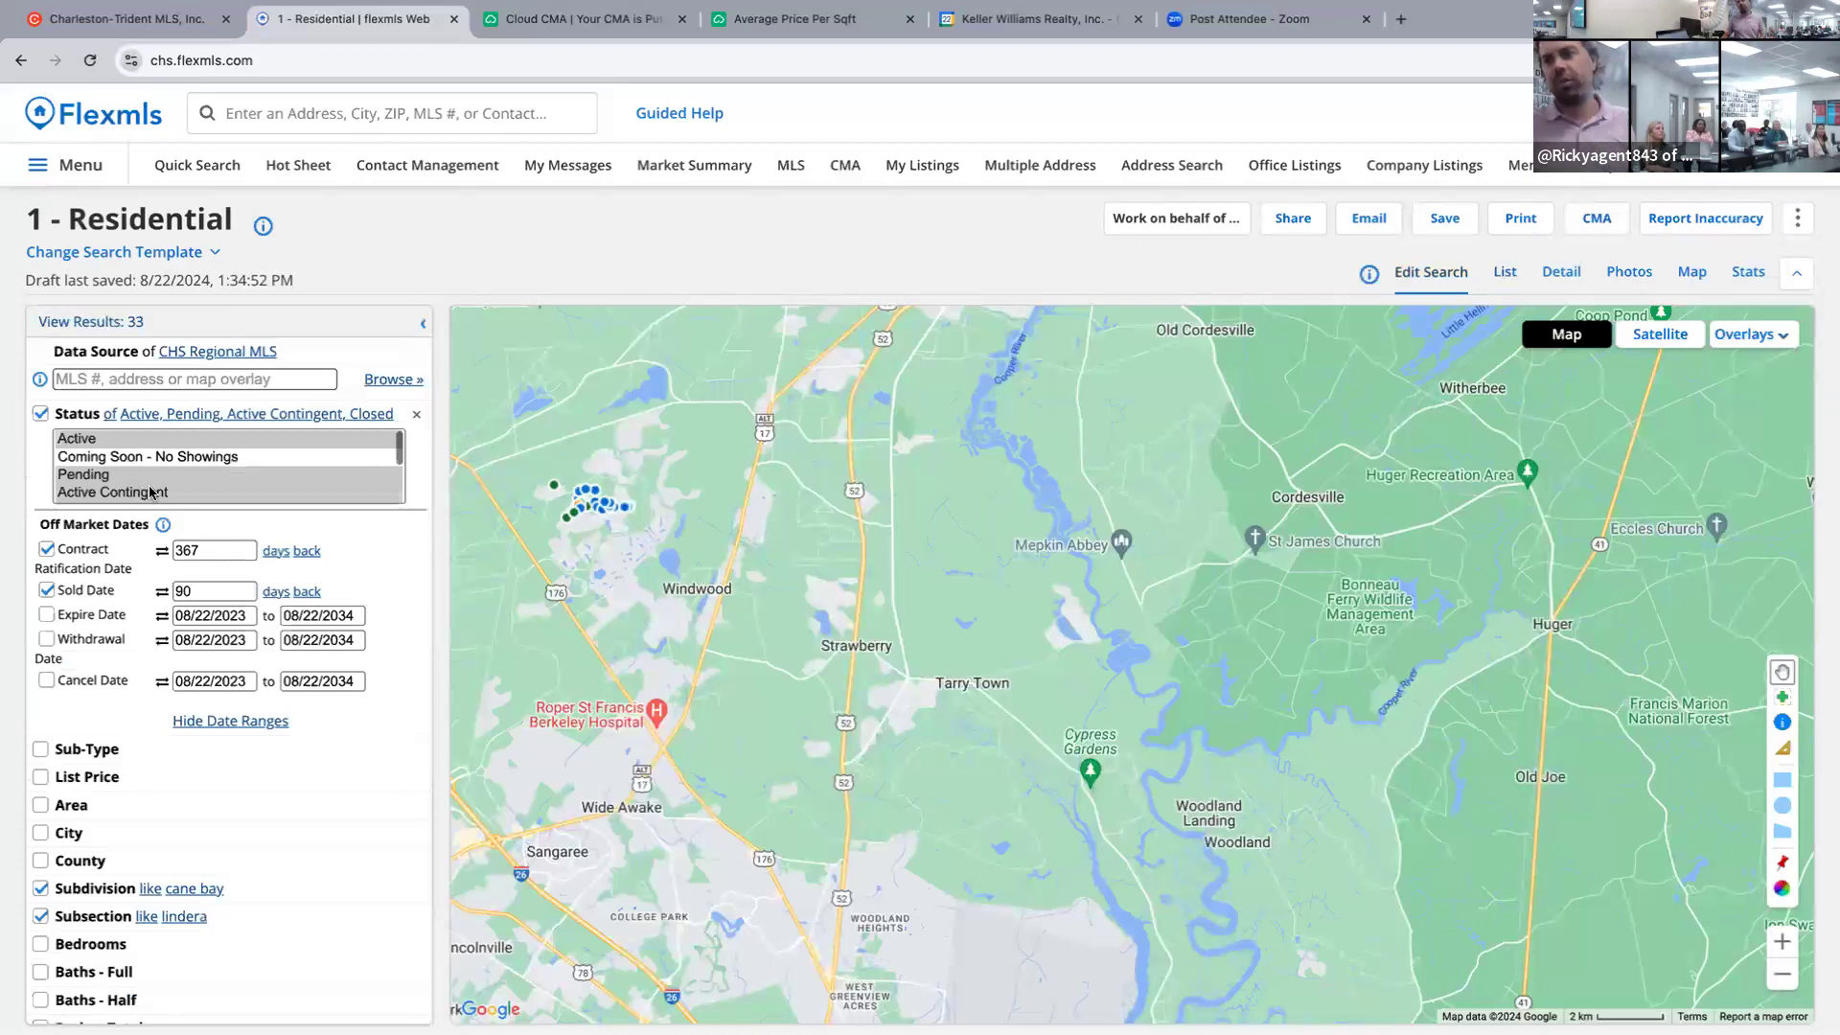
pyautogui.click(393, 439)
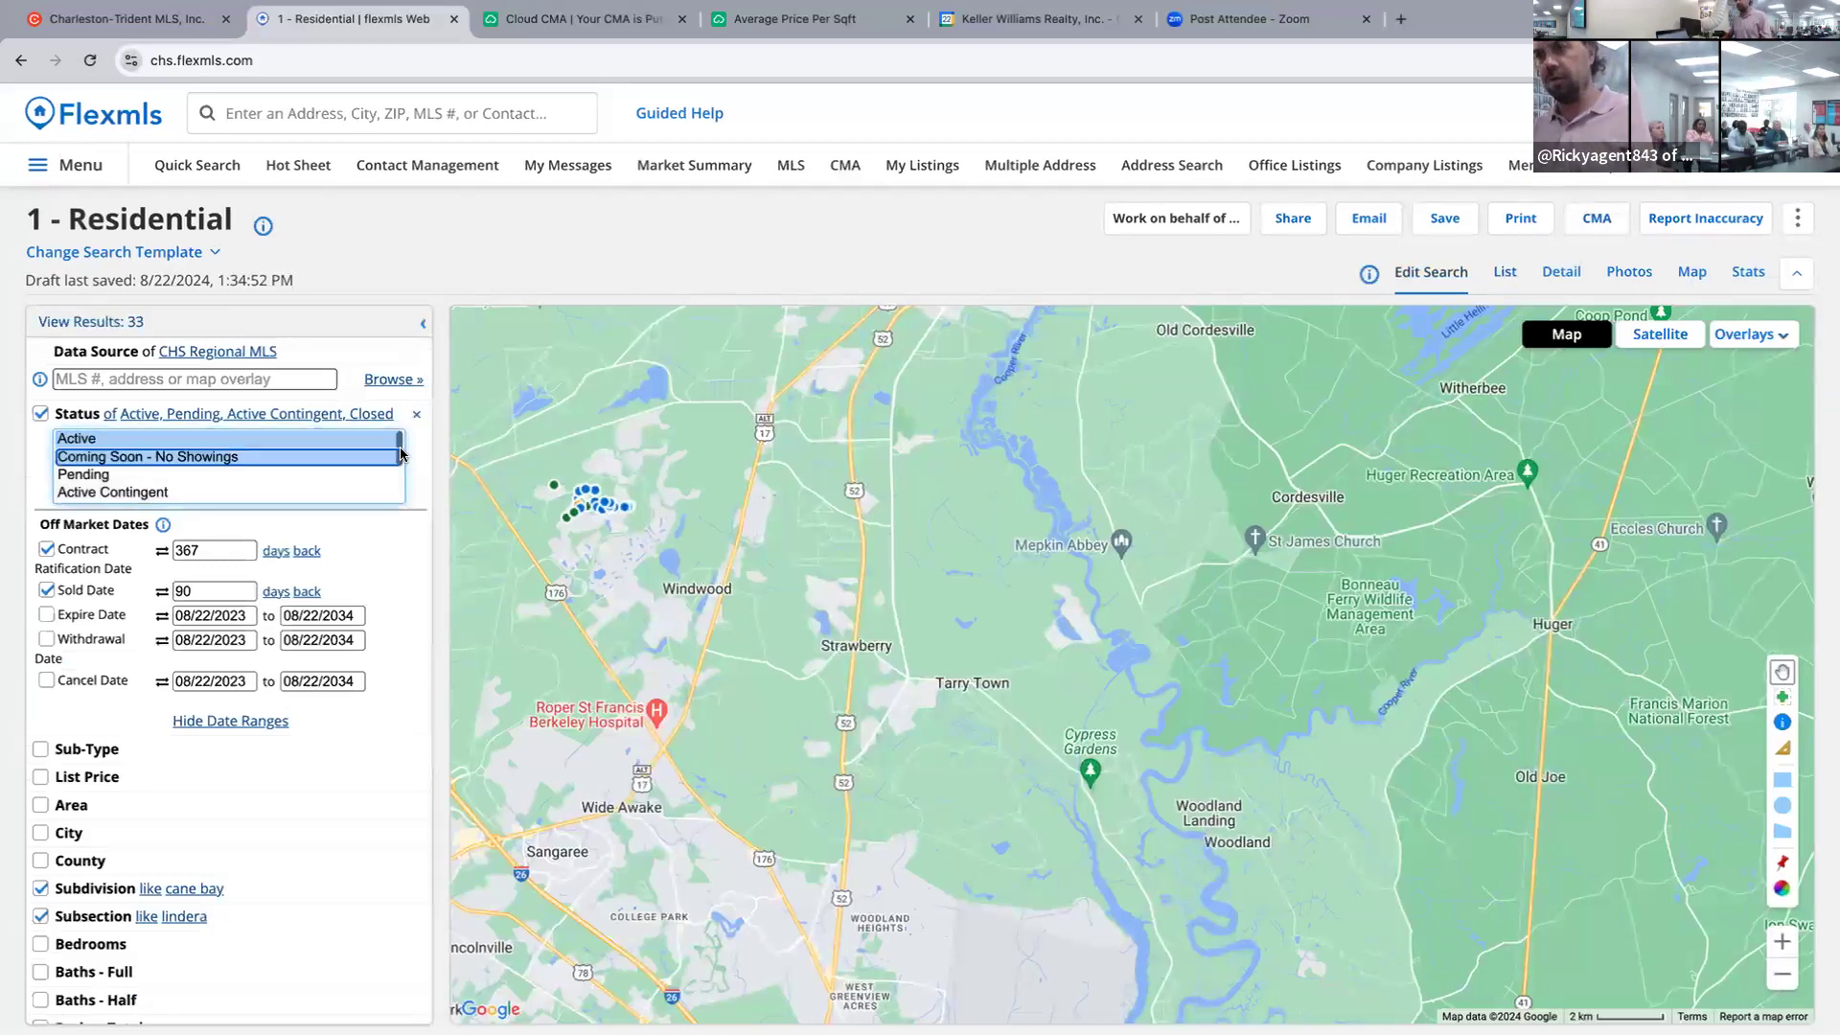
pyautogui.keyDown('ctrl'); pyautogui.click(180, 491); pyautogui.keyUp('ctrl')
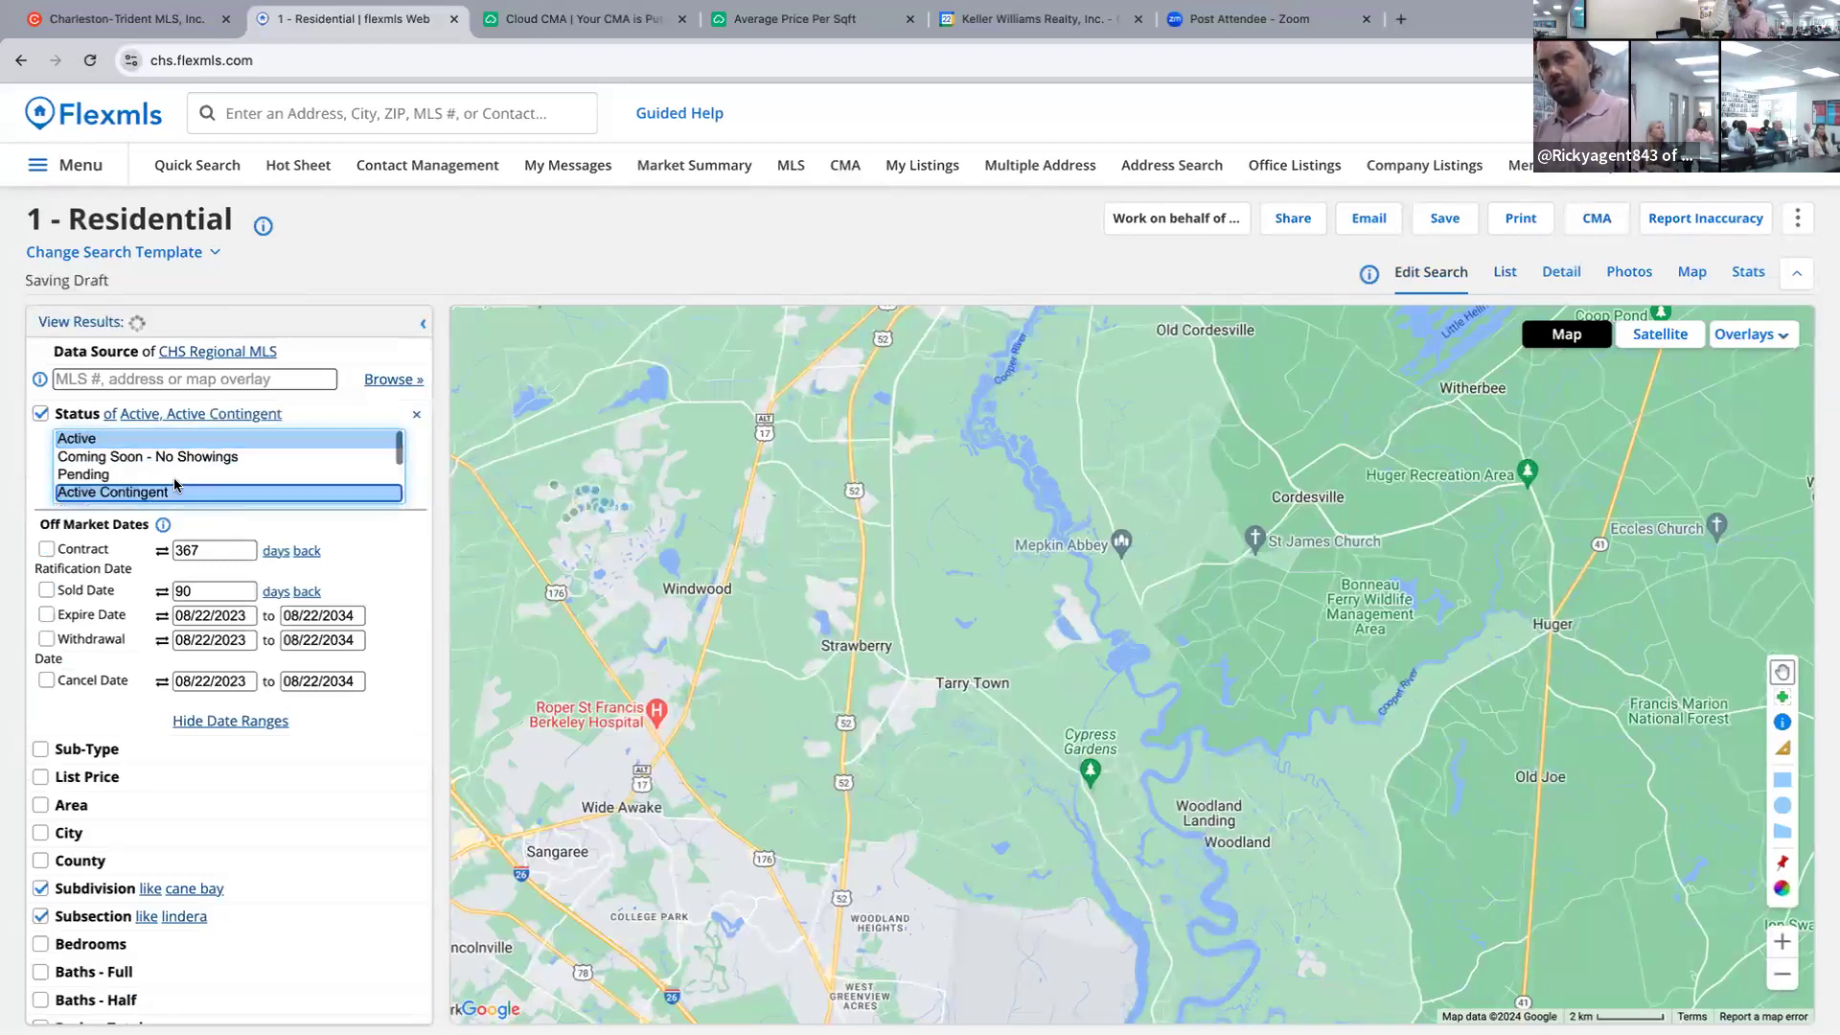
pyautogui.keyDown('ctrl'); pyautogui.click(176, 476); pyautogui.keyUp('ctrl')
# Add Closed, Expired and Cancelled to the status filter and list the 48 results.
pyautogui.hotkey('ctrl', 'Down')
pyautogui.hotkey('ctrl', 'Down')
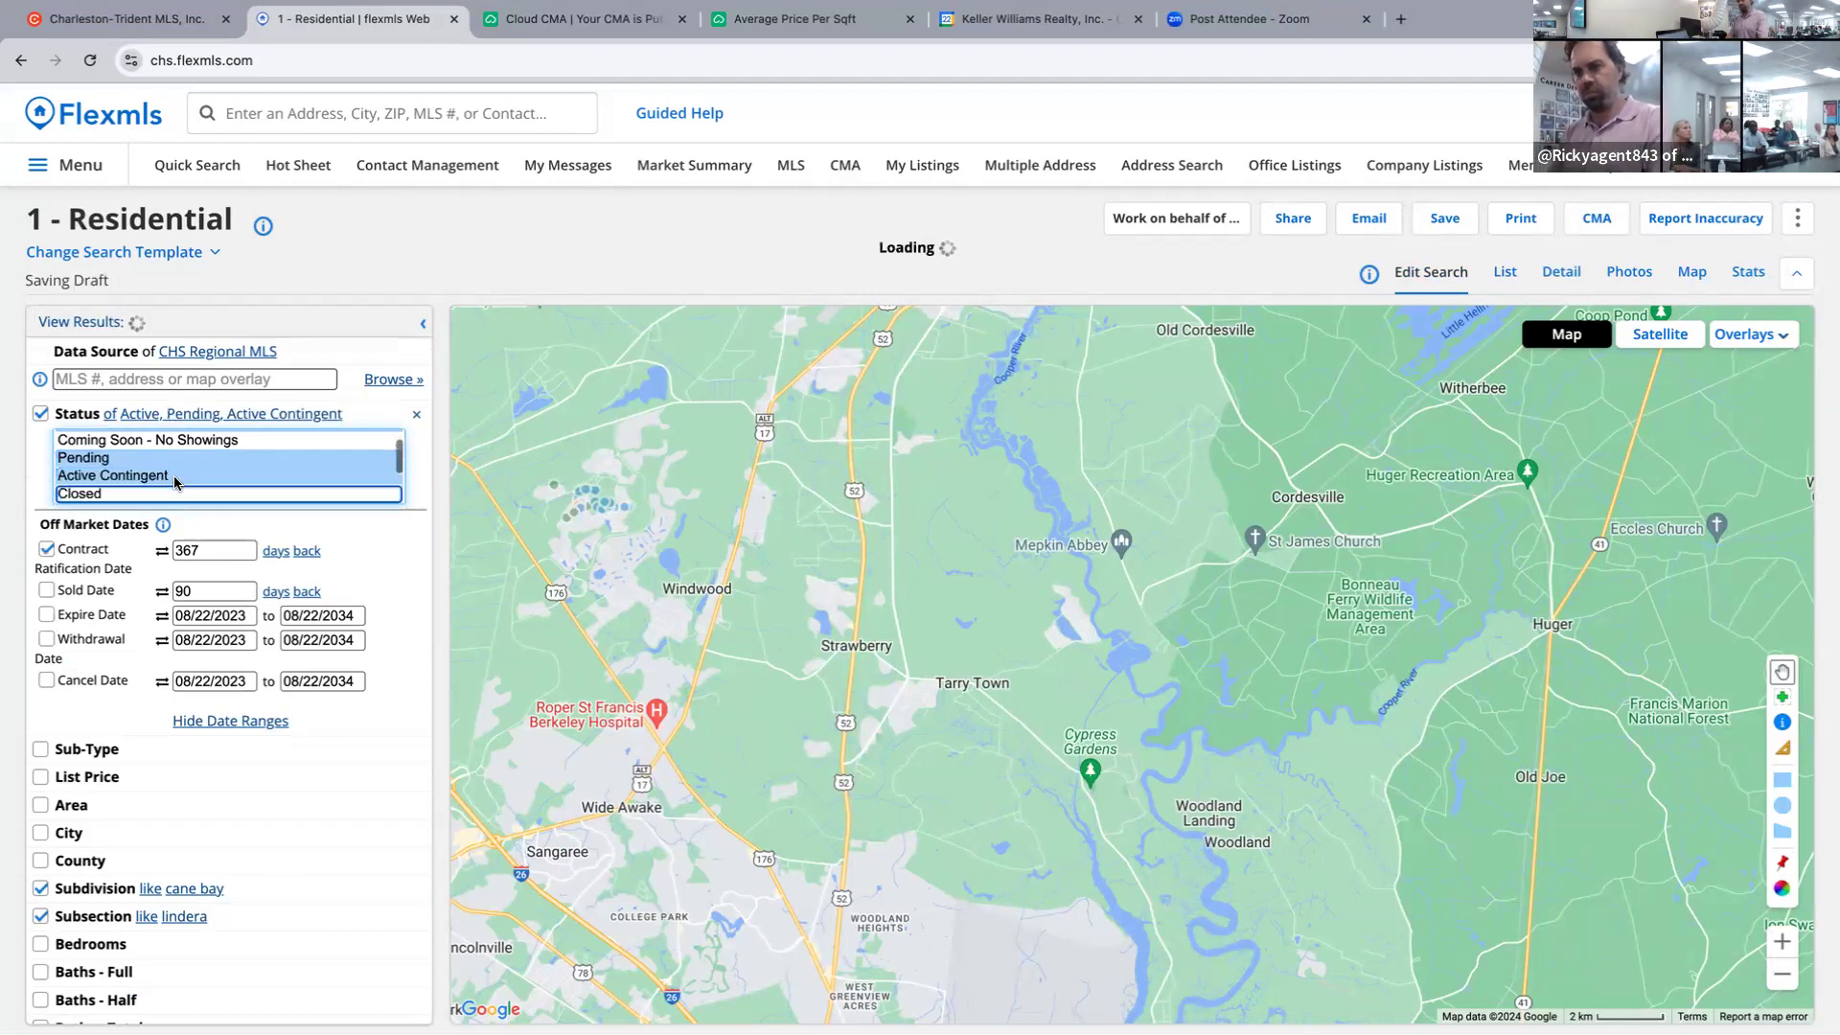
pyautogui.keyDown('ctrl'); pyautogui.click(179, 493); pyautogui.keyUp('ctrl')
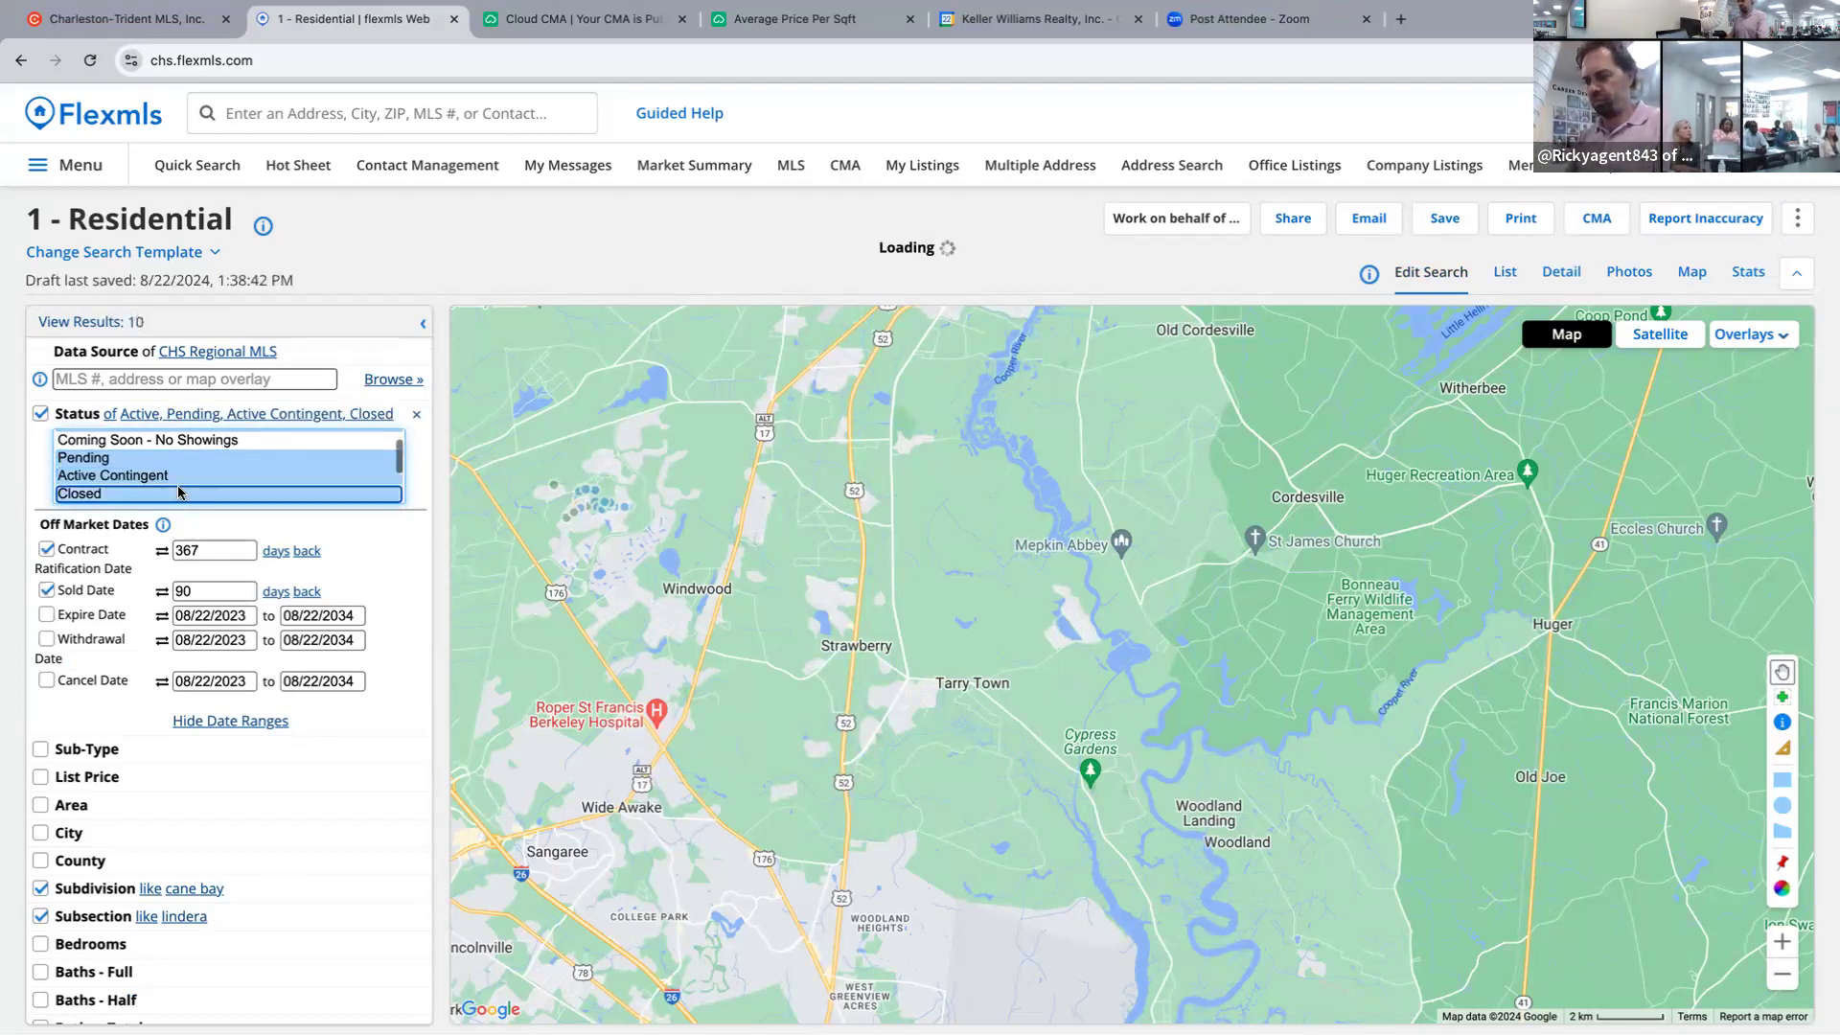
pyautogui.hotkey('ctrl', 'Down')
pyautogui.hotkey('ctrl', 'Down')
pyautogui.hotkey('ctrl', 'Up')
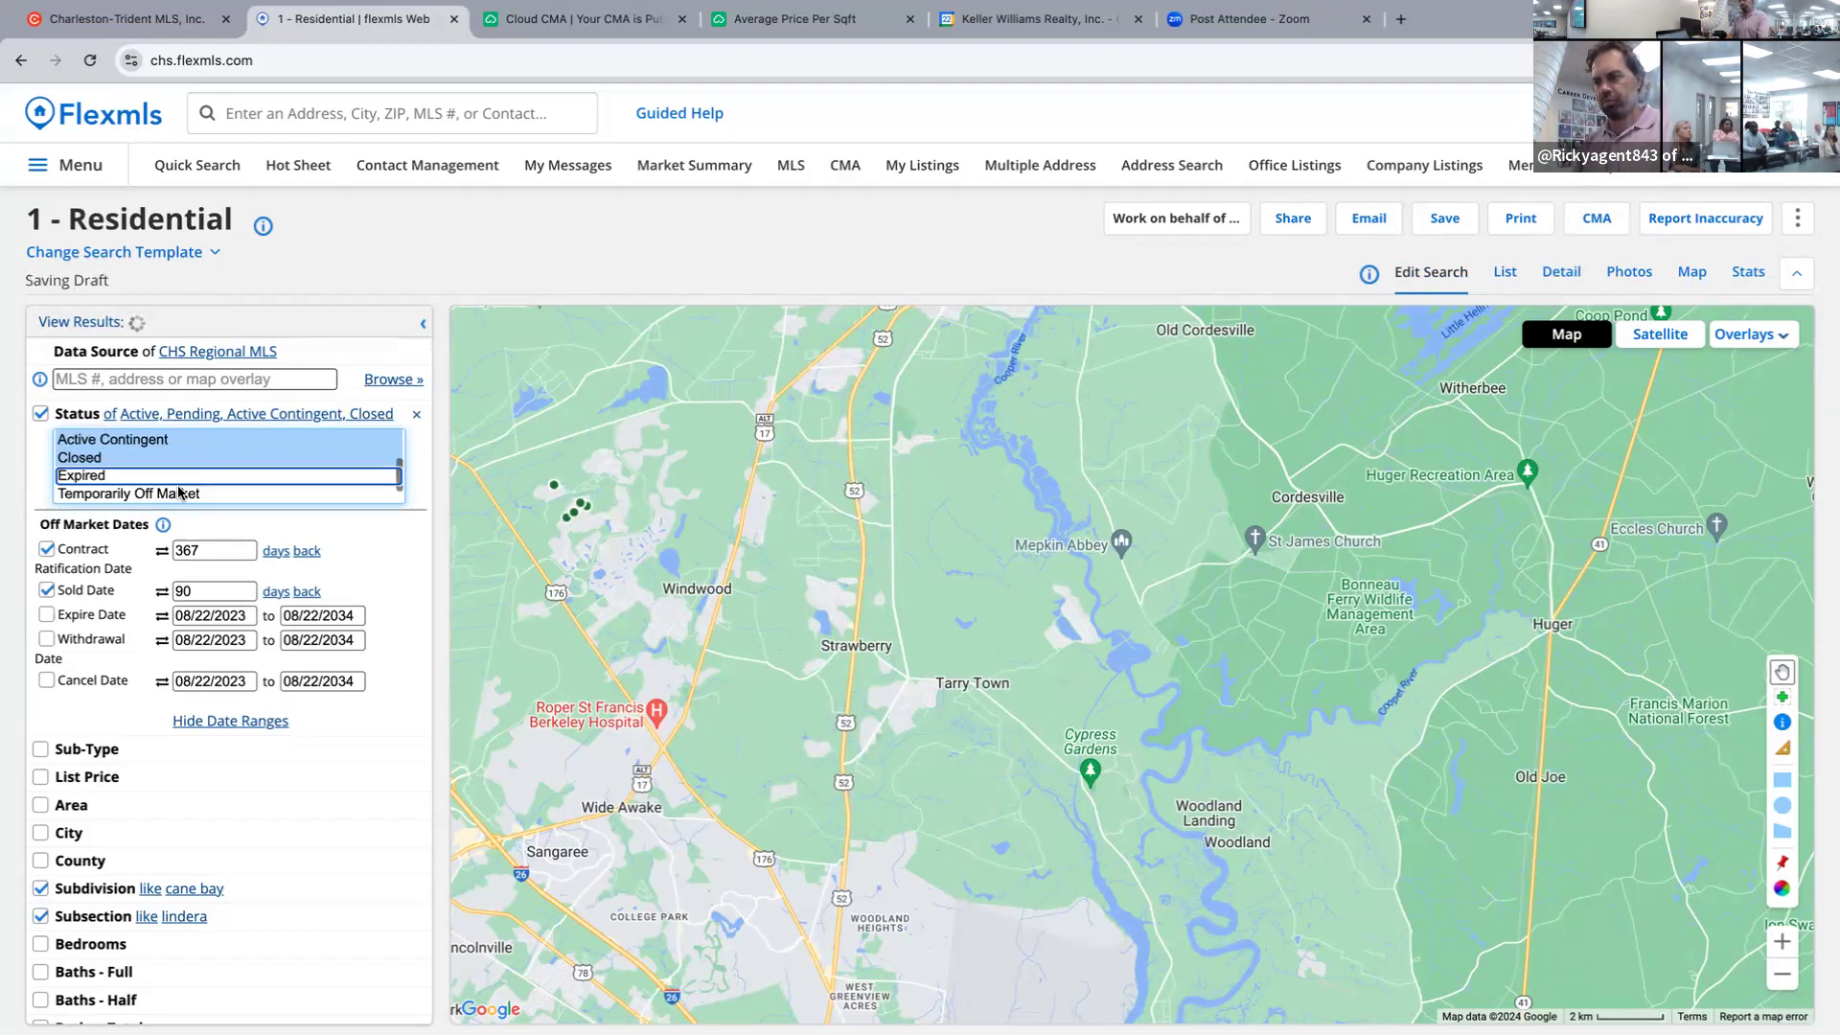
pyautogui.keyDown('ctrl'); pyautogui.click(179, 493); pyautogui.keyUp('ctrl')
pyautogui.keyDown('ctrl'); pyautogui.click(173, 478); pyautogui.keyUp('ctrl')
pyautogui.keyDown('ctrl'); pyautogui.click(162, 494); pyautogui.keyUp('ctrl')
pyautogui.keyDown('ctrl'); pyautogui.click(168, 476); pyautogui.keyUp('ctrl')
pyautogui.keyDown('ctrl'); pyautogui.click(153, 511); pyautogui.keyUp('ctrl')
pyautogui.hotkey('ctrl', 'Down')
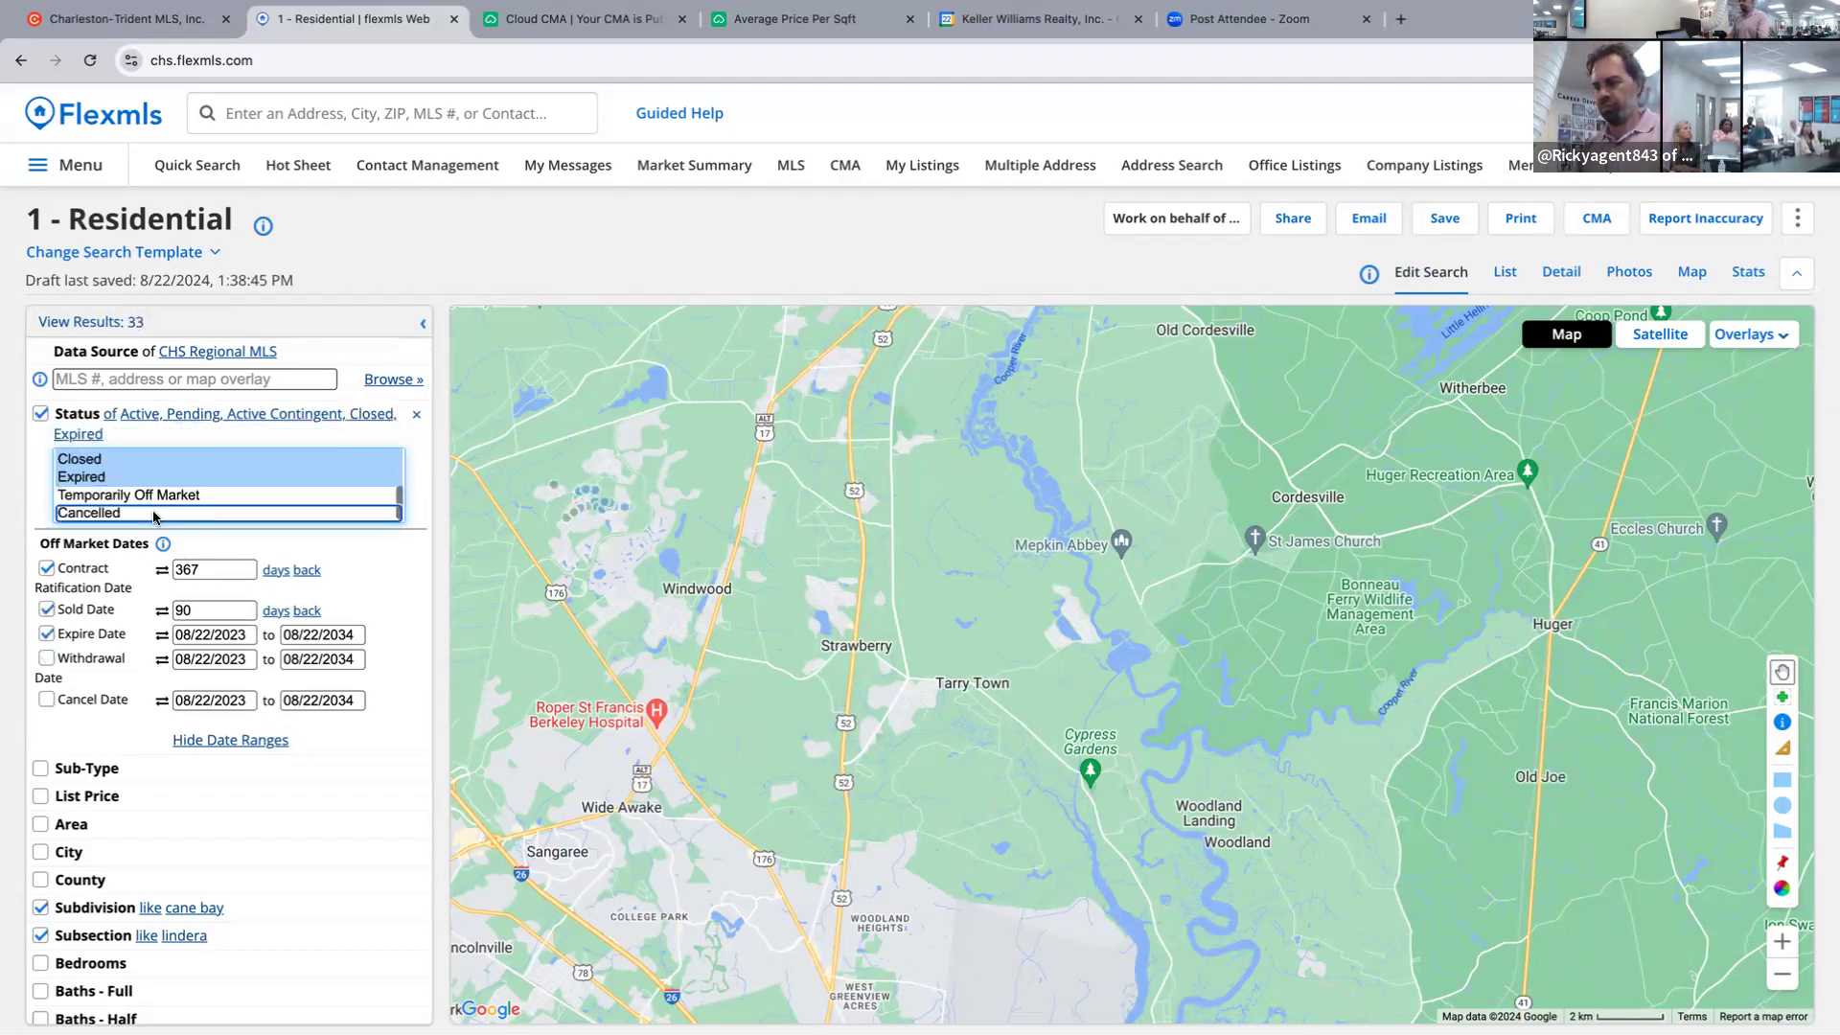
pyautogui.keyDown('ctrl'); pyautogui.click(154, 514); pyautogui.keyUp('ctrl')
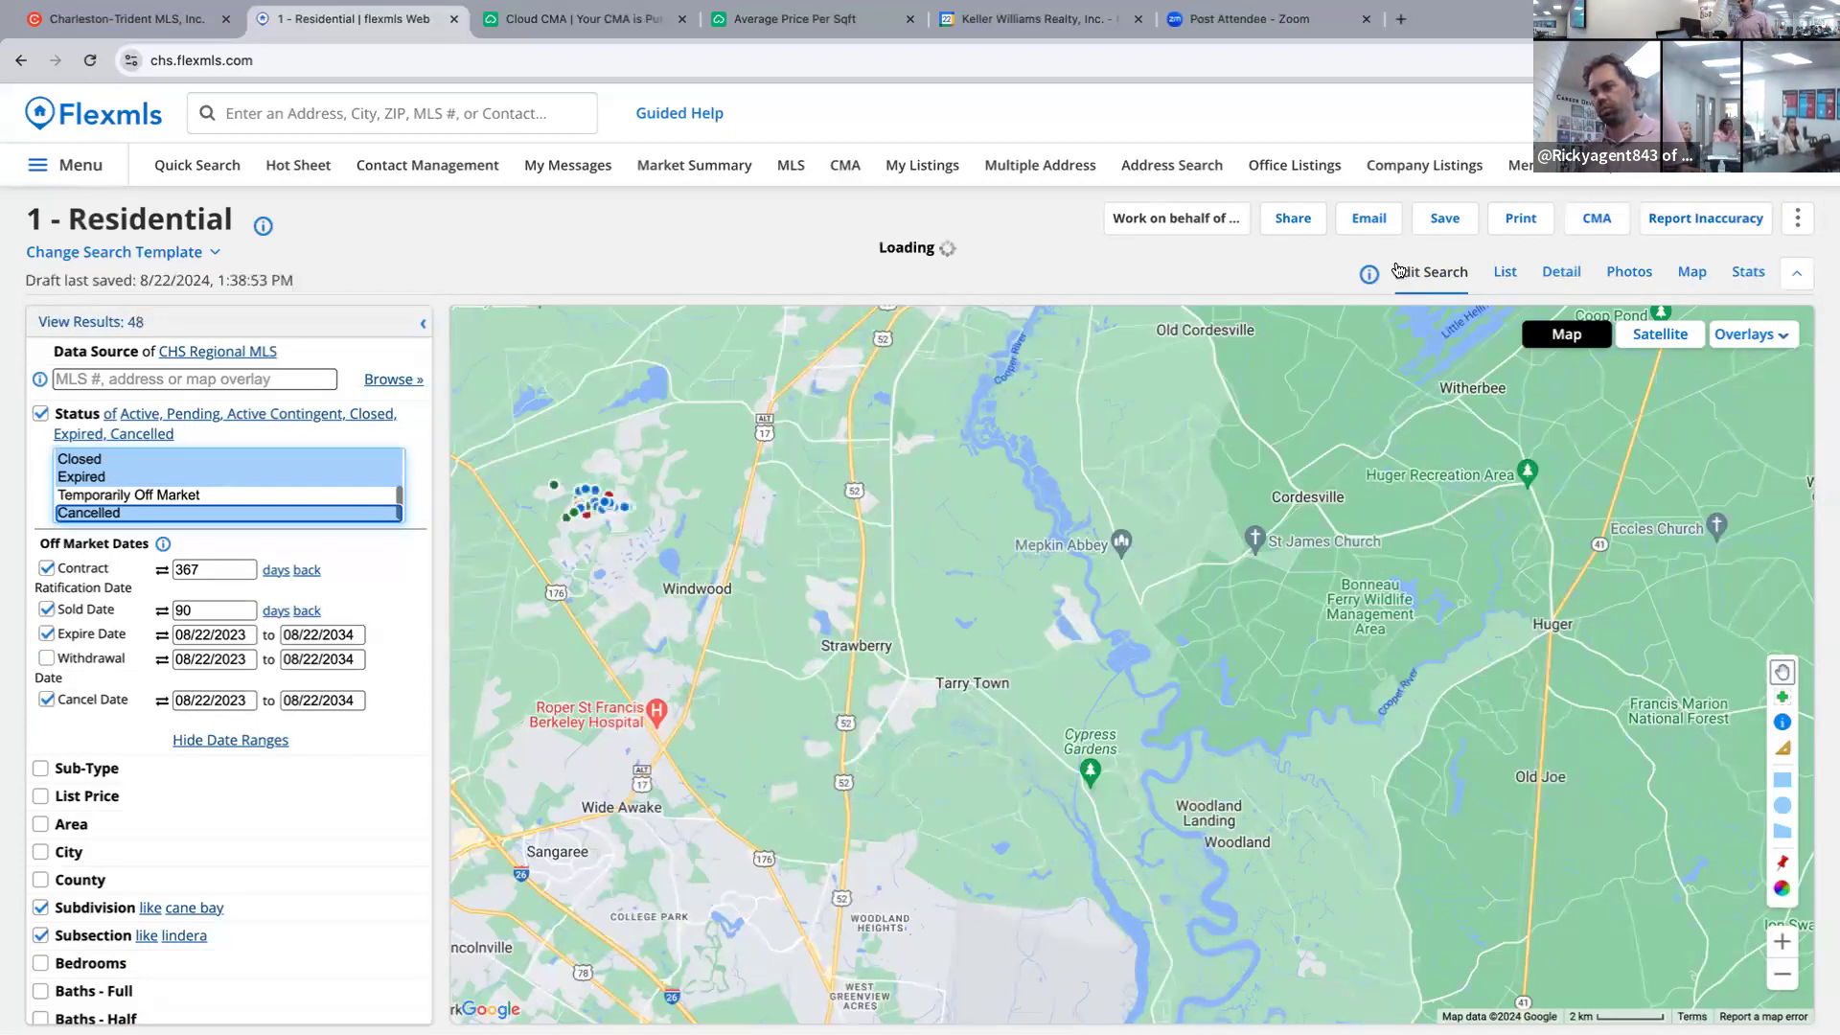
pyautogui.click(1500, 276)
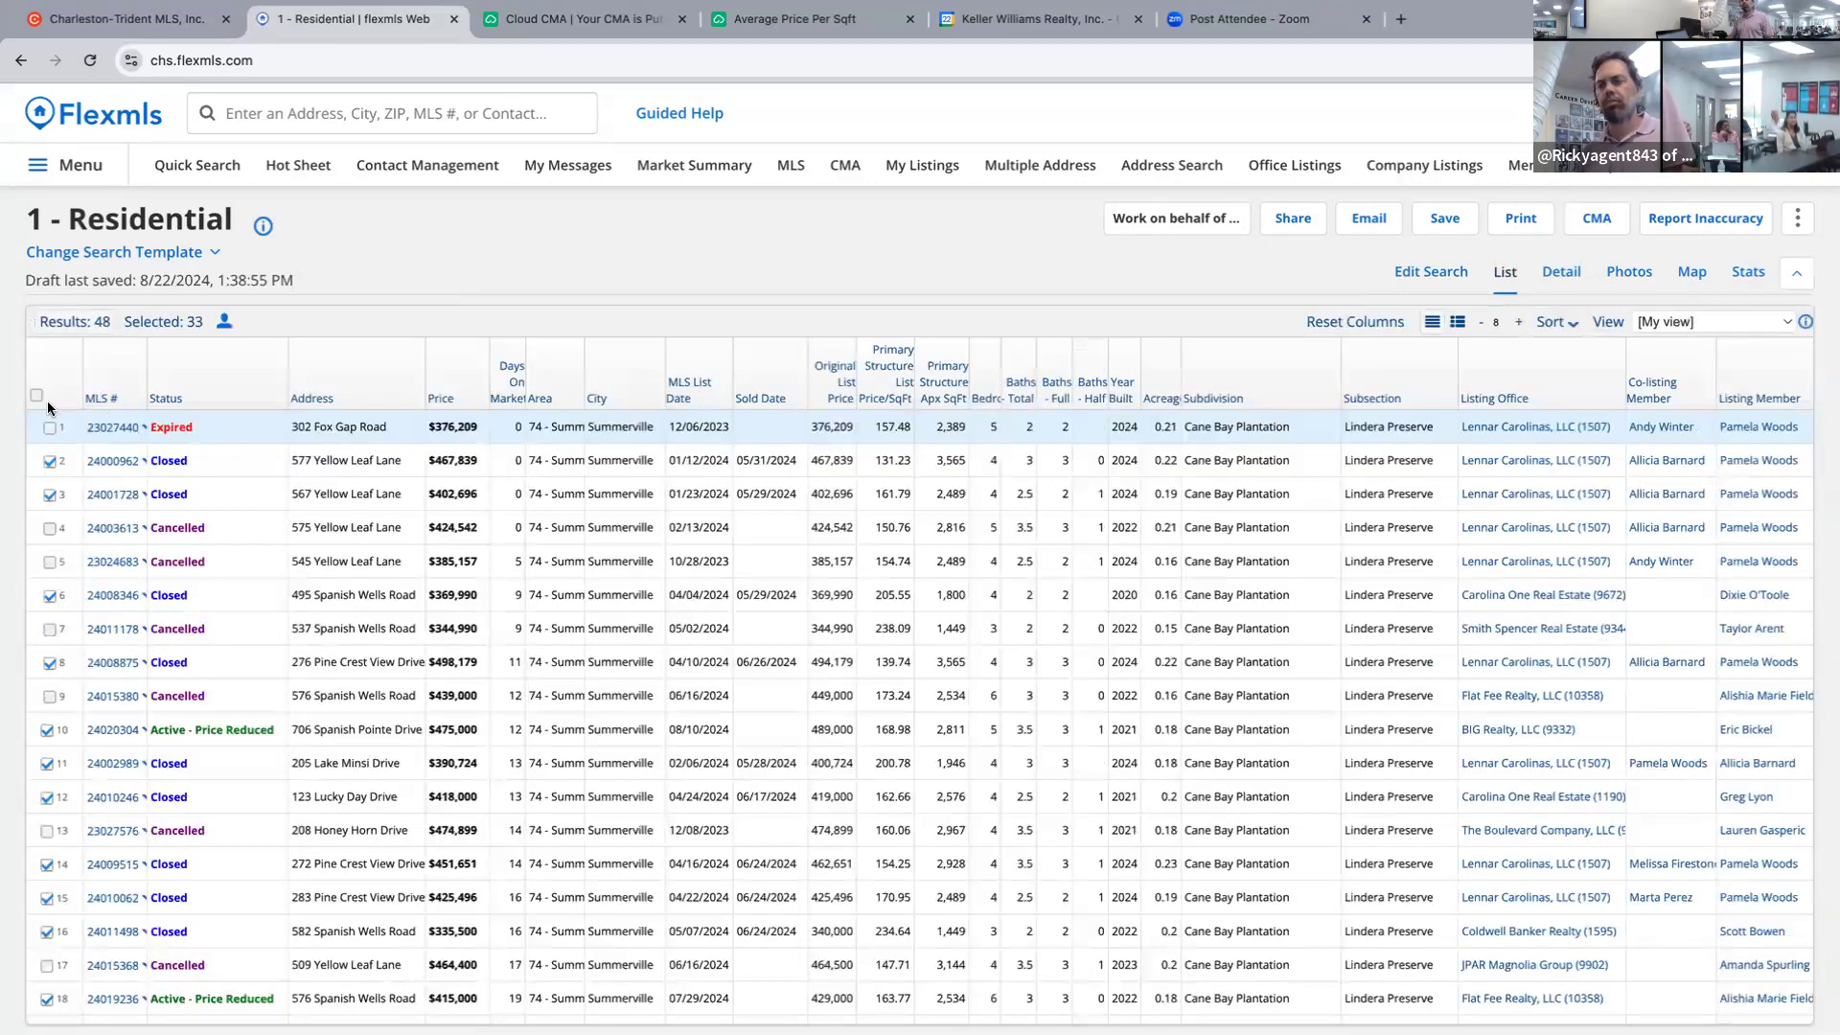
# Select all 48 listings and send them to Cloud CMA.
pyautogui.click(42, 399)
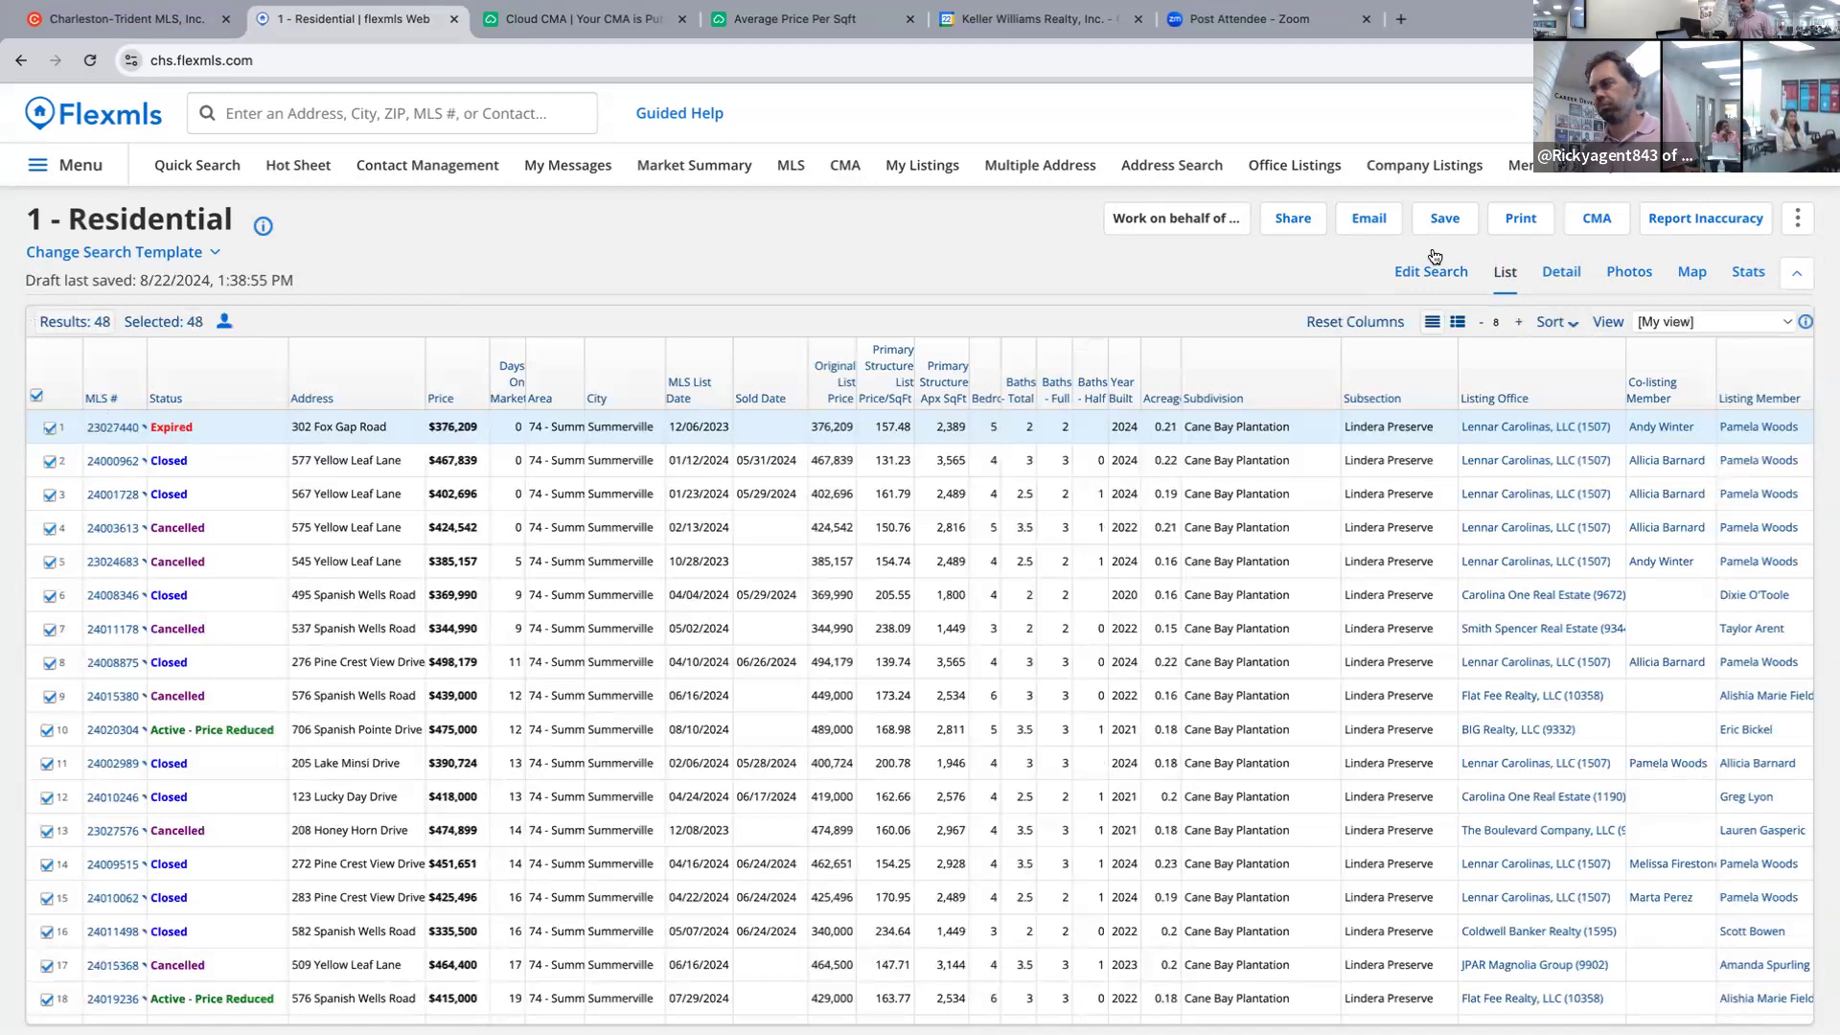
pyautogui.click(1618, 222)
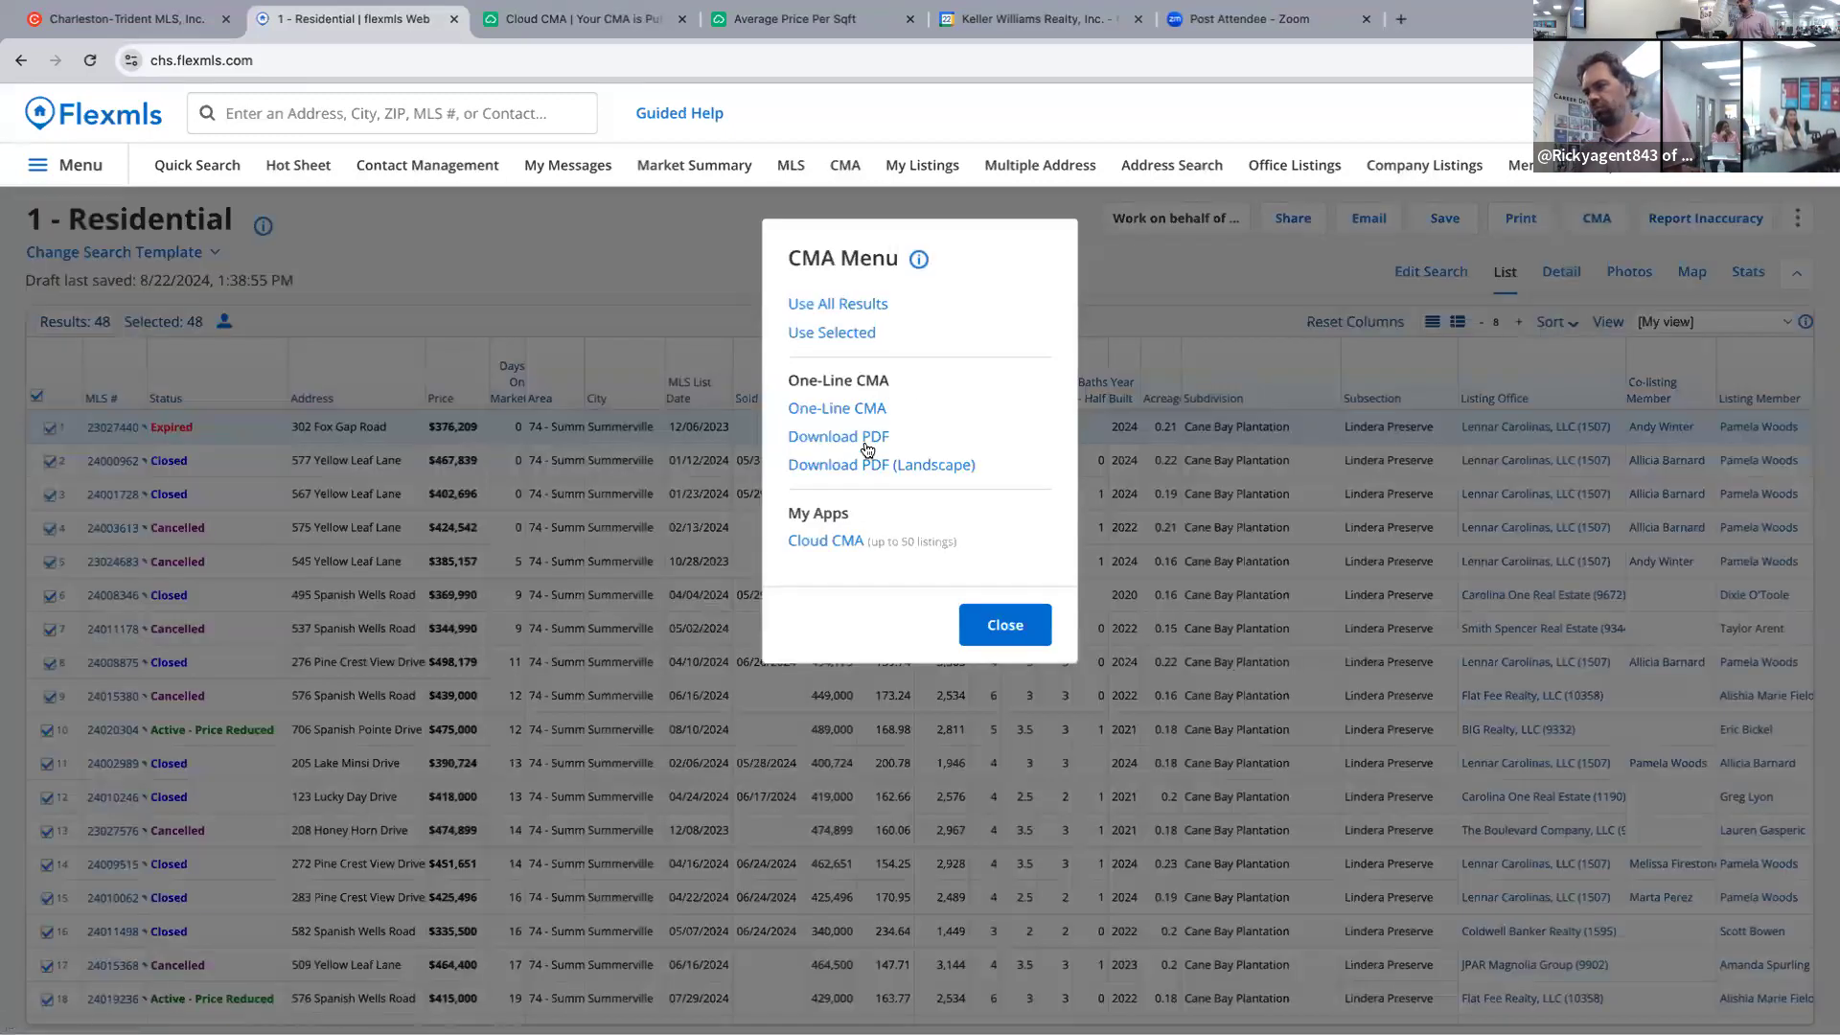
pyautogui.click(826, 541)
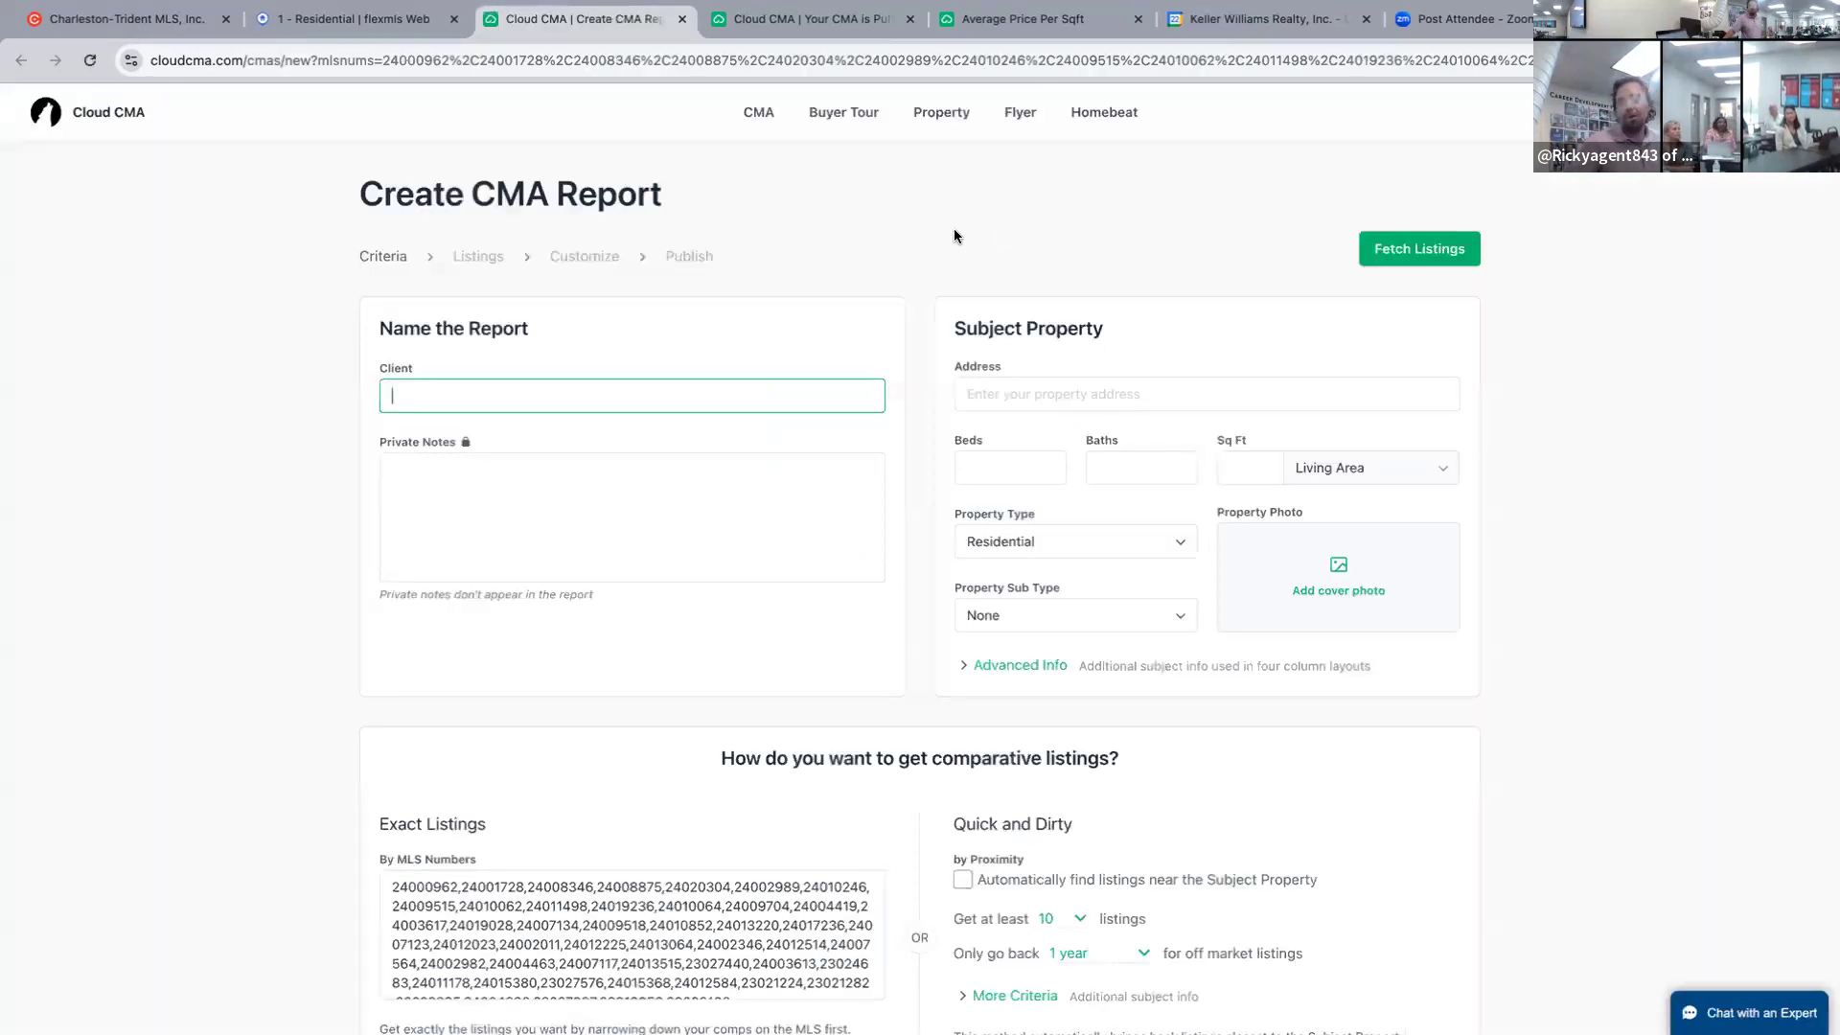
pyautogui.write('jon')
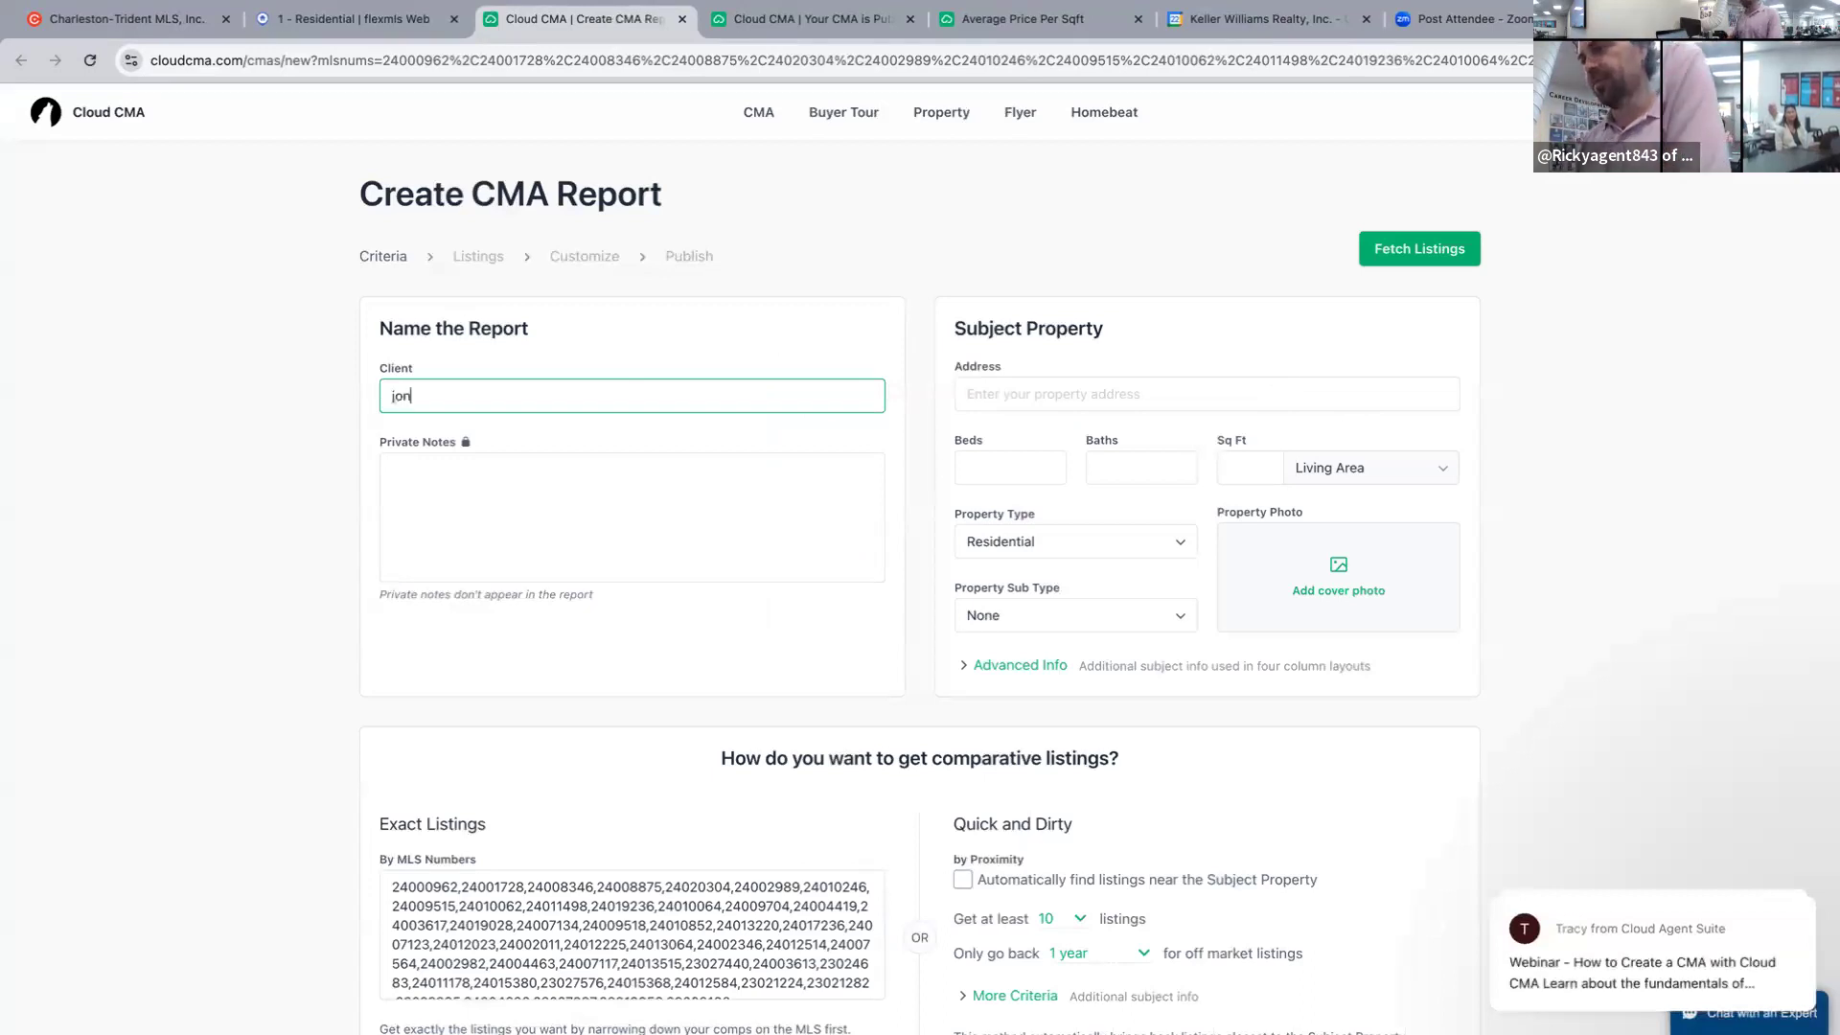
pyautogui.click(1083, 393)
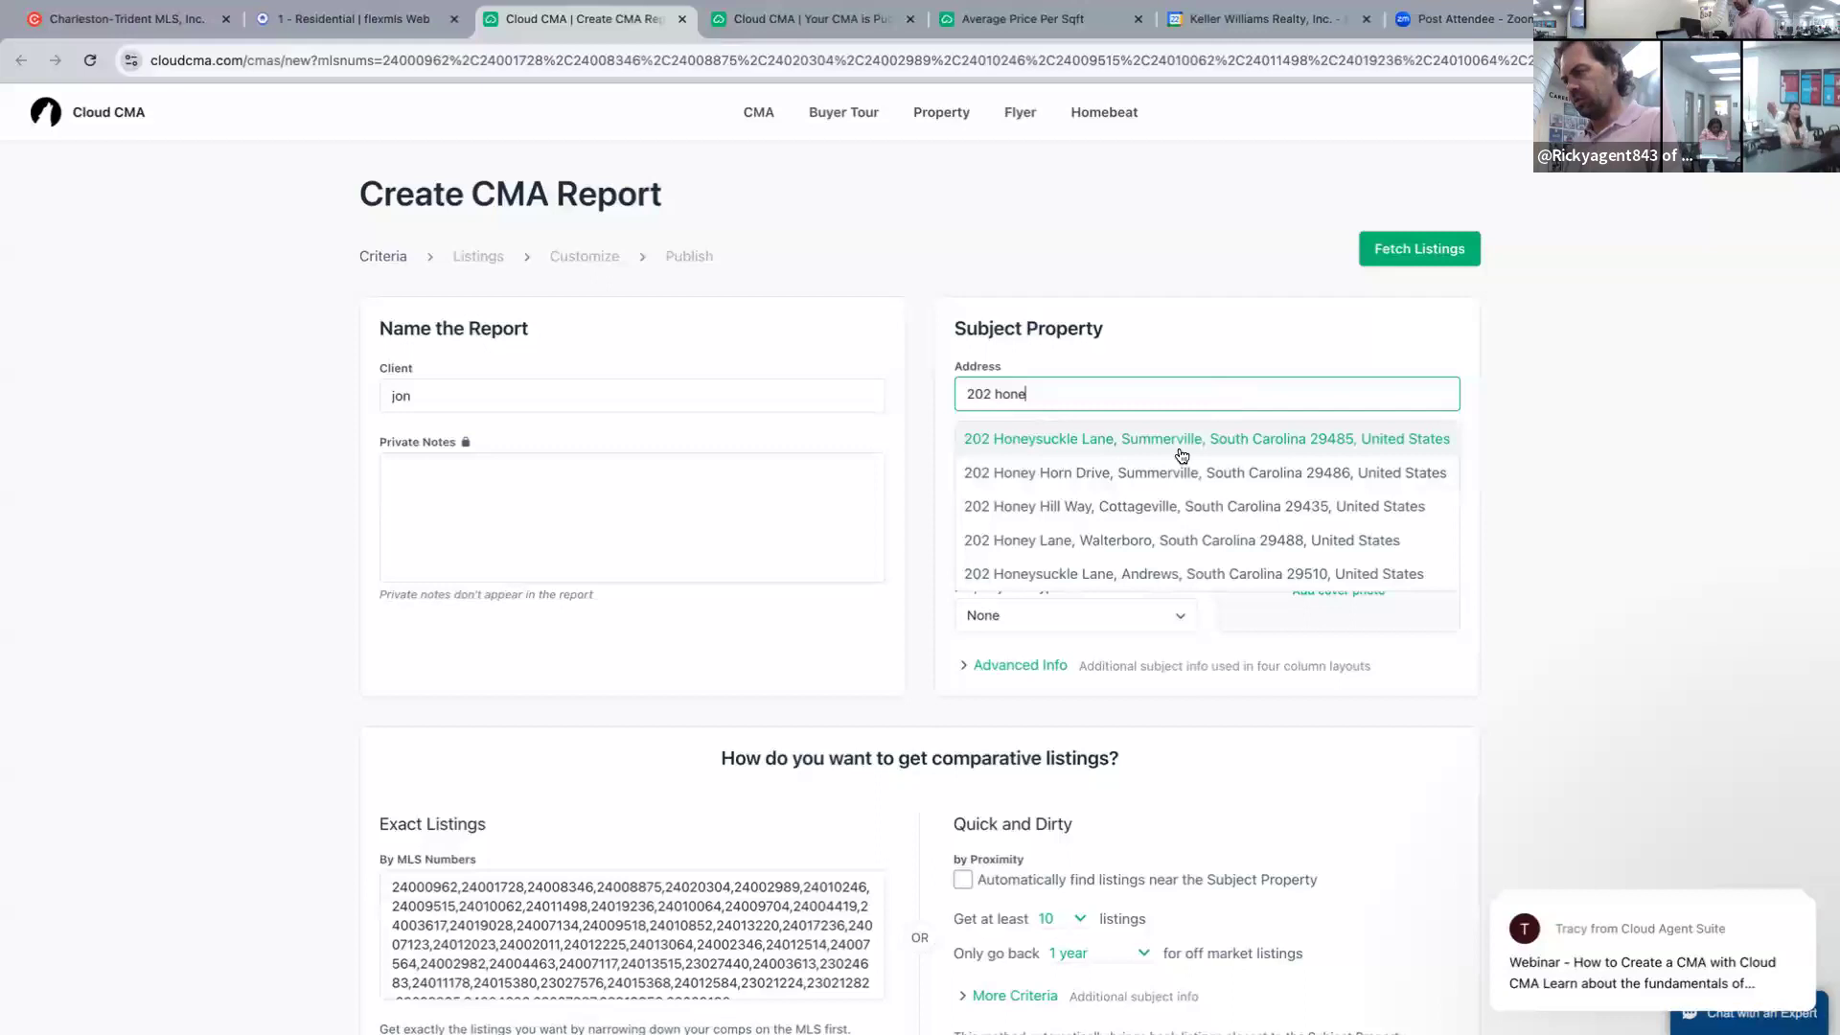
pyautogui.click(1150, 472)
pyautogui.click(1054, 467)
pyautogui.write('5')
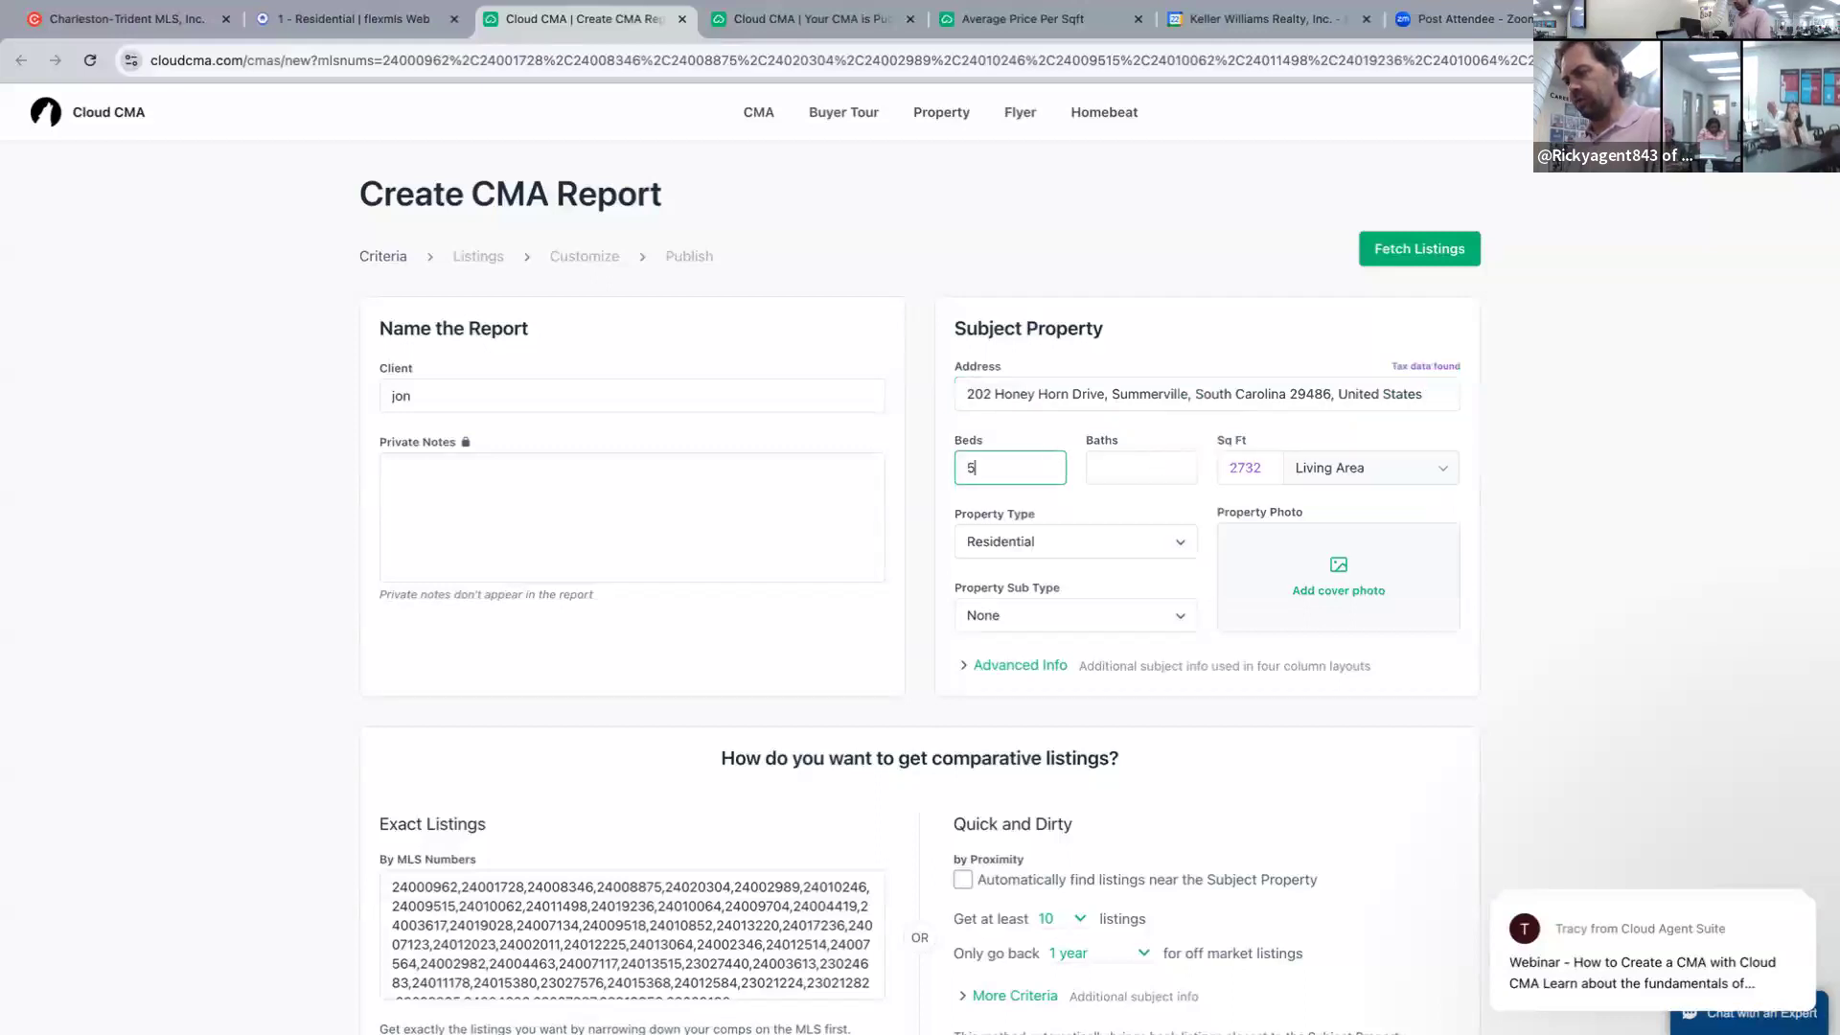
pyautogui.click(1187, 461)
pyautogui.write('3.5')
pyautogui.click(1260, 467)
pyautogui.write('27')
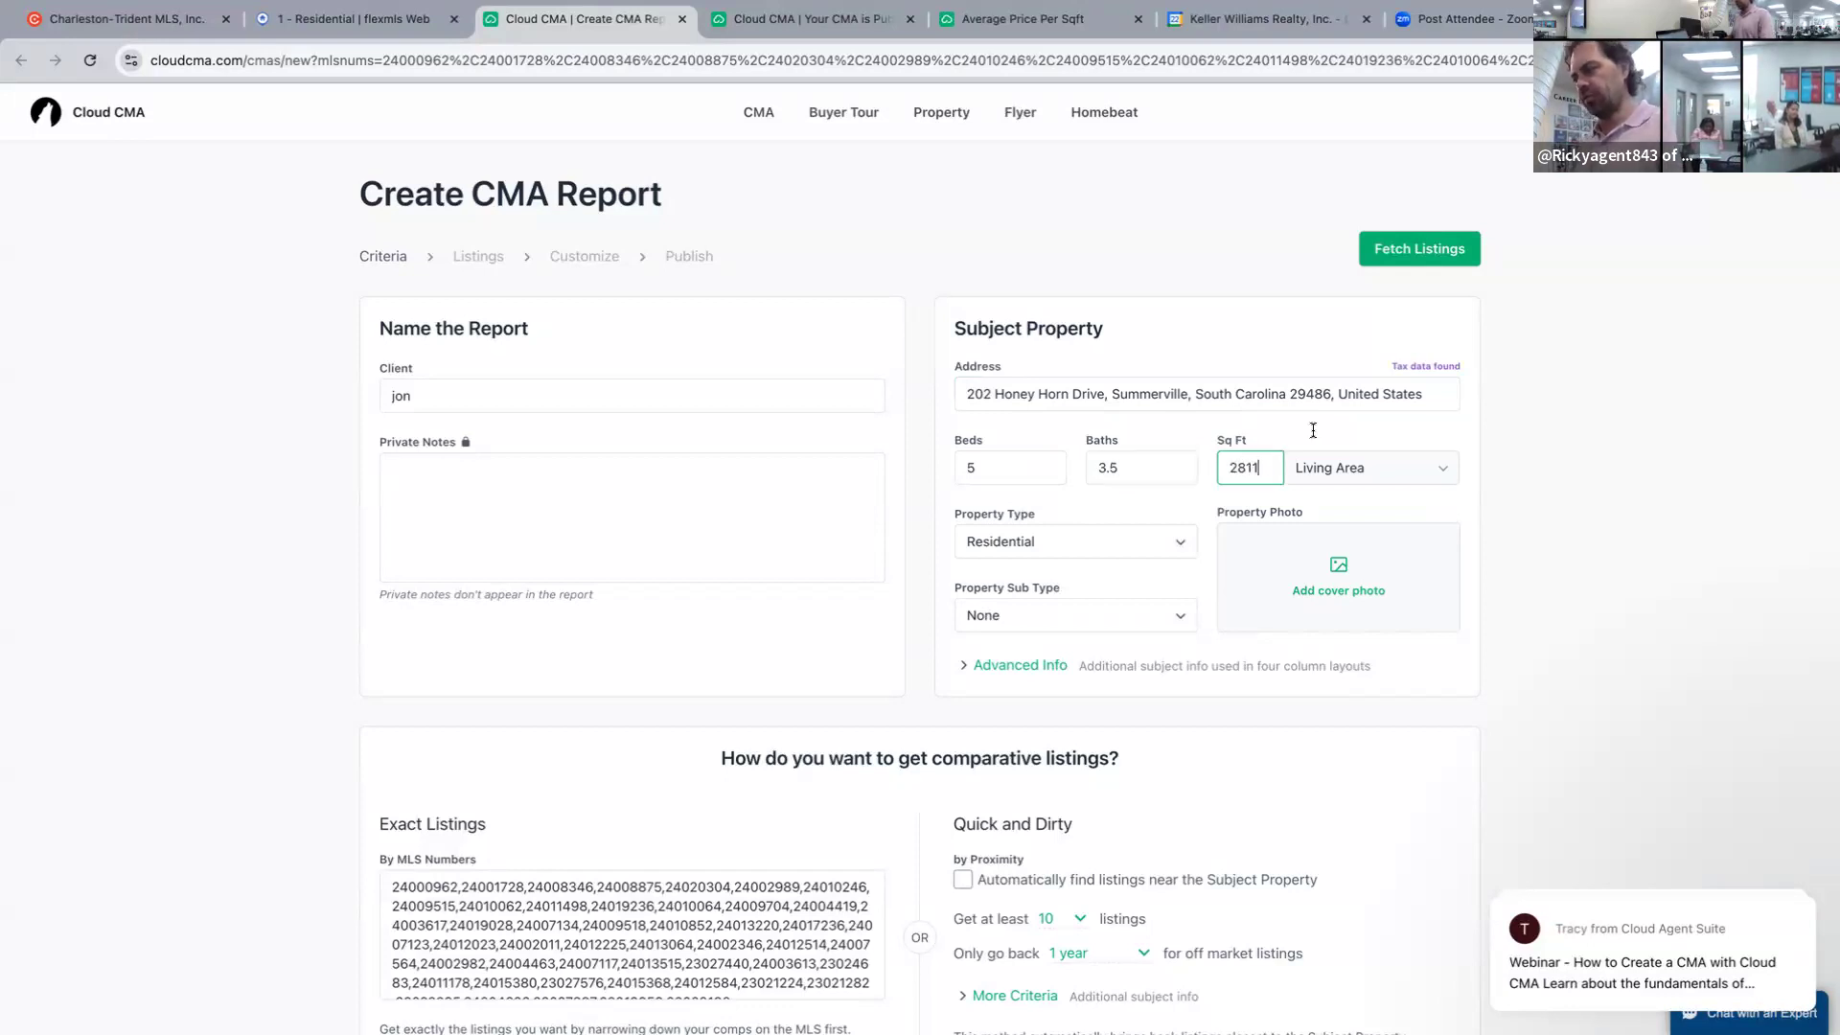
# Fetch the comps, publish the report, and open its live version.
pyautogui.click(1417, 248)
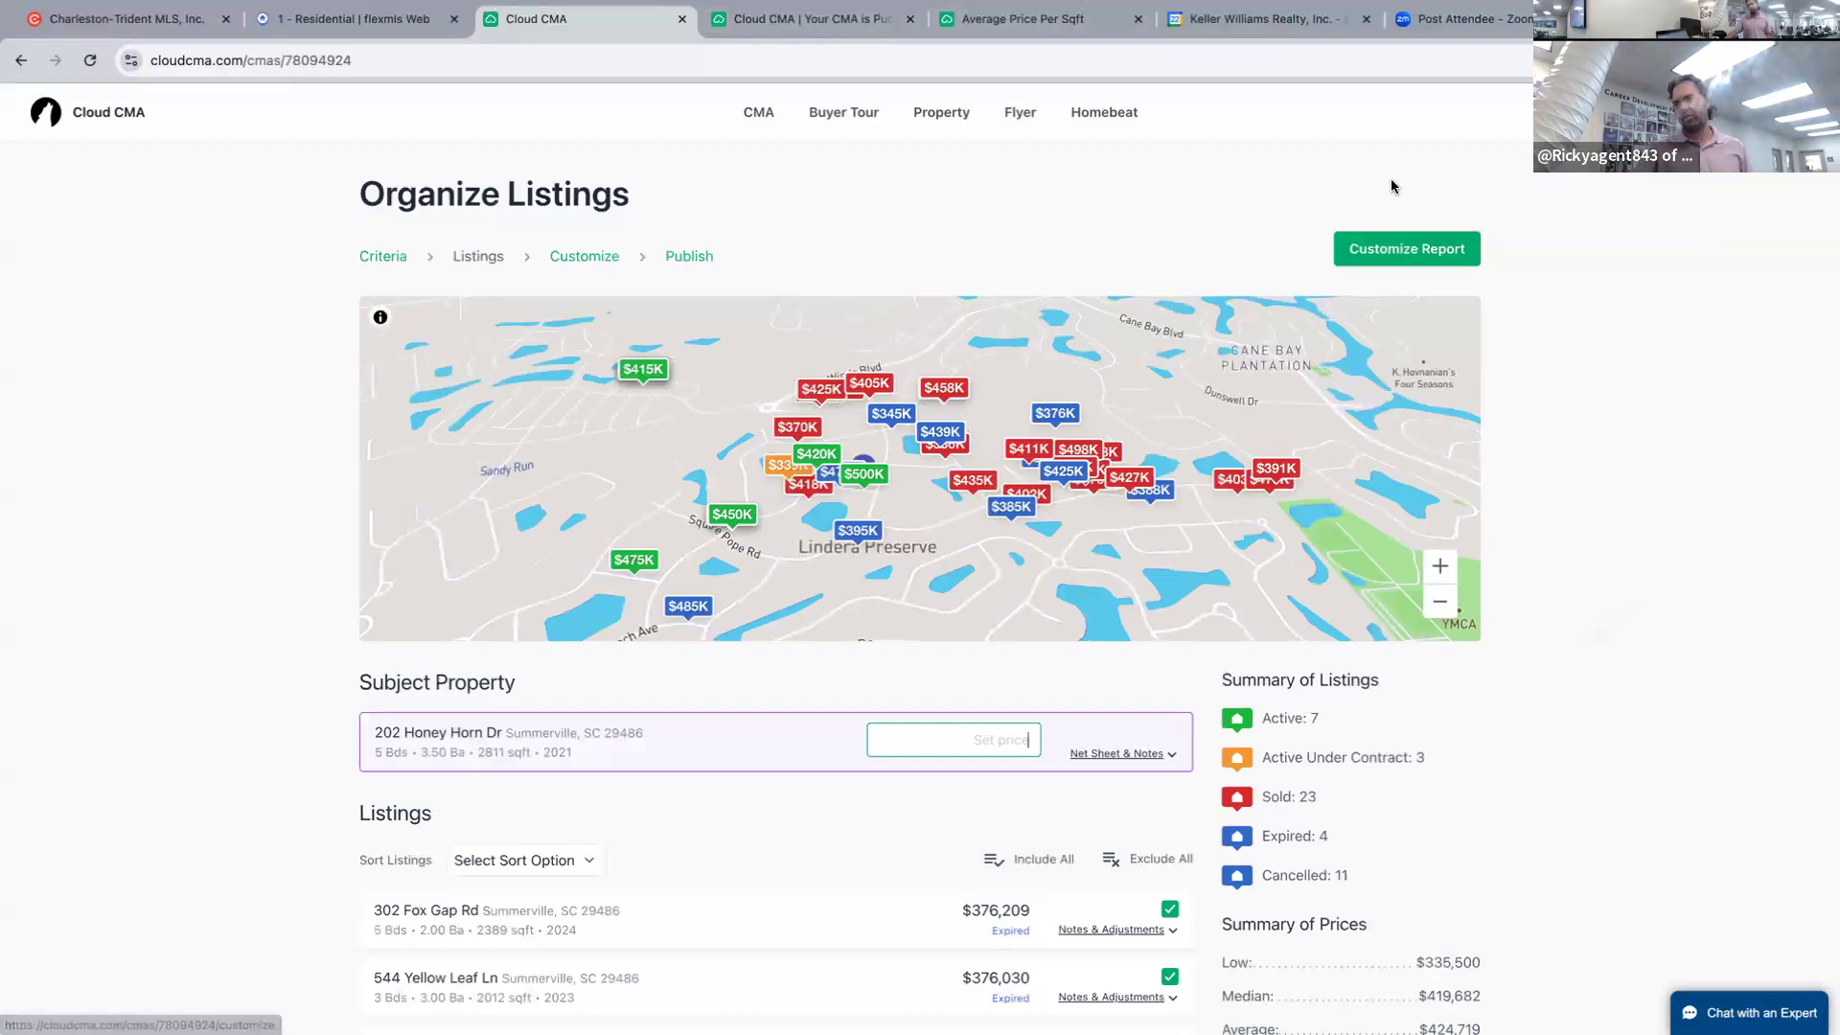
pyautogui.click(1402, 249)
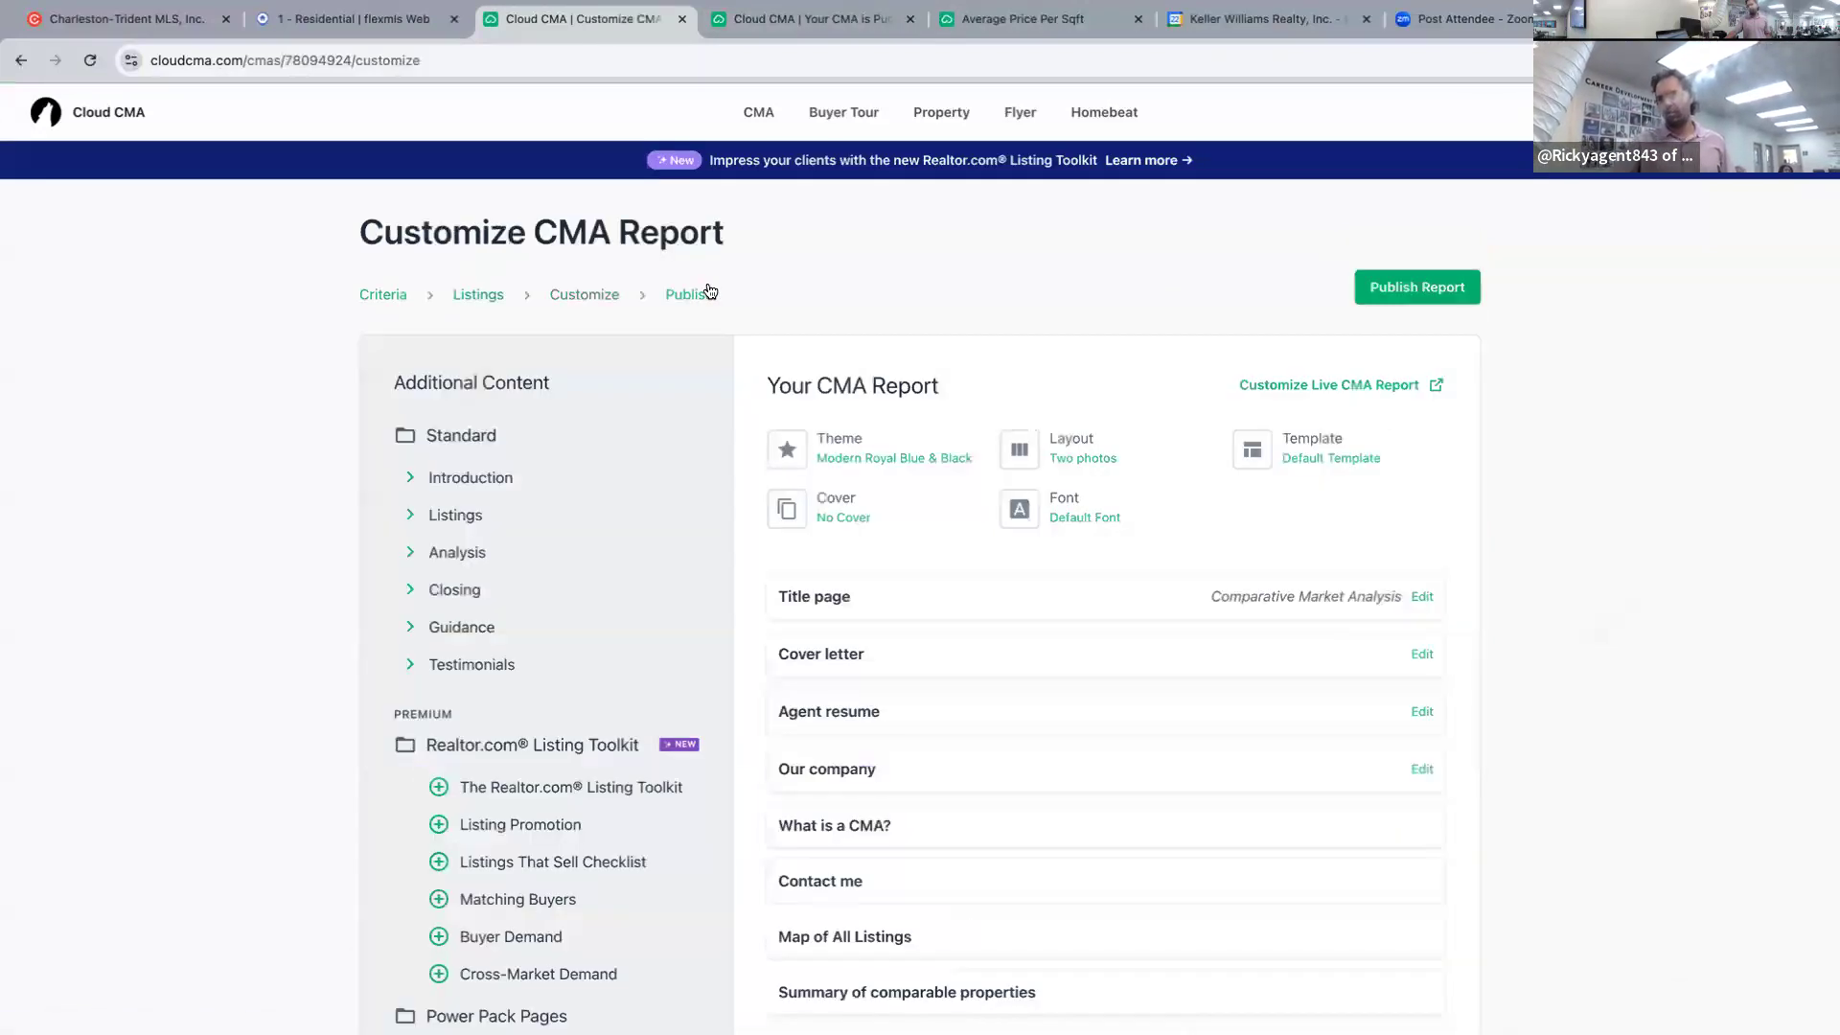
pyautogui.click(1440, 299)
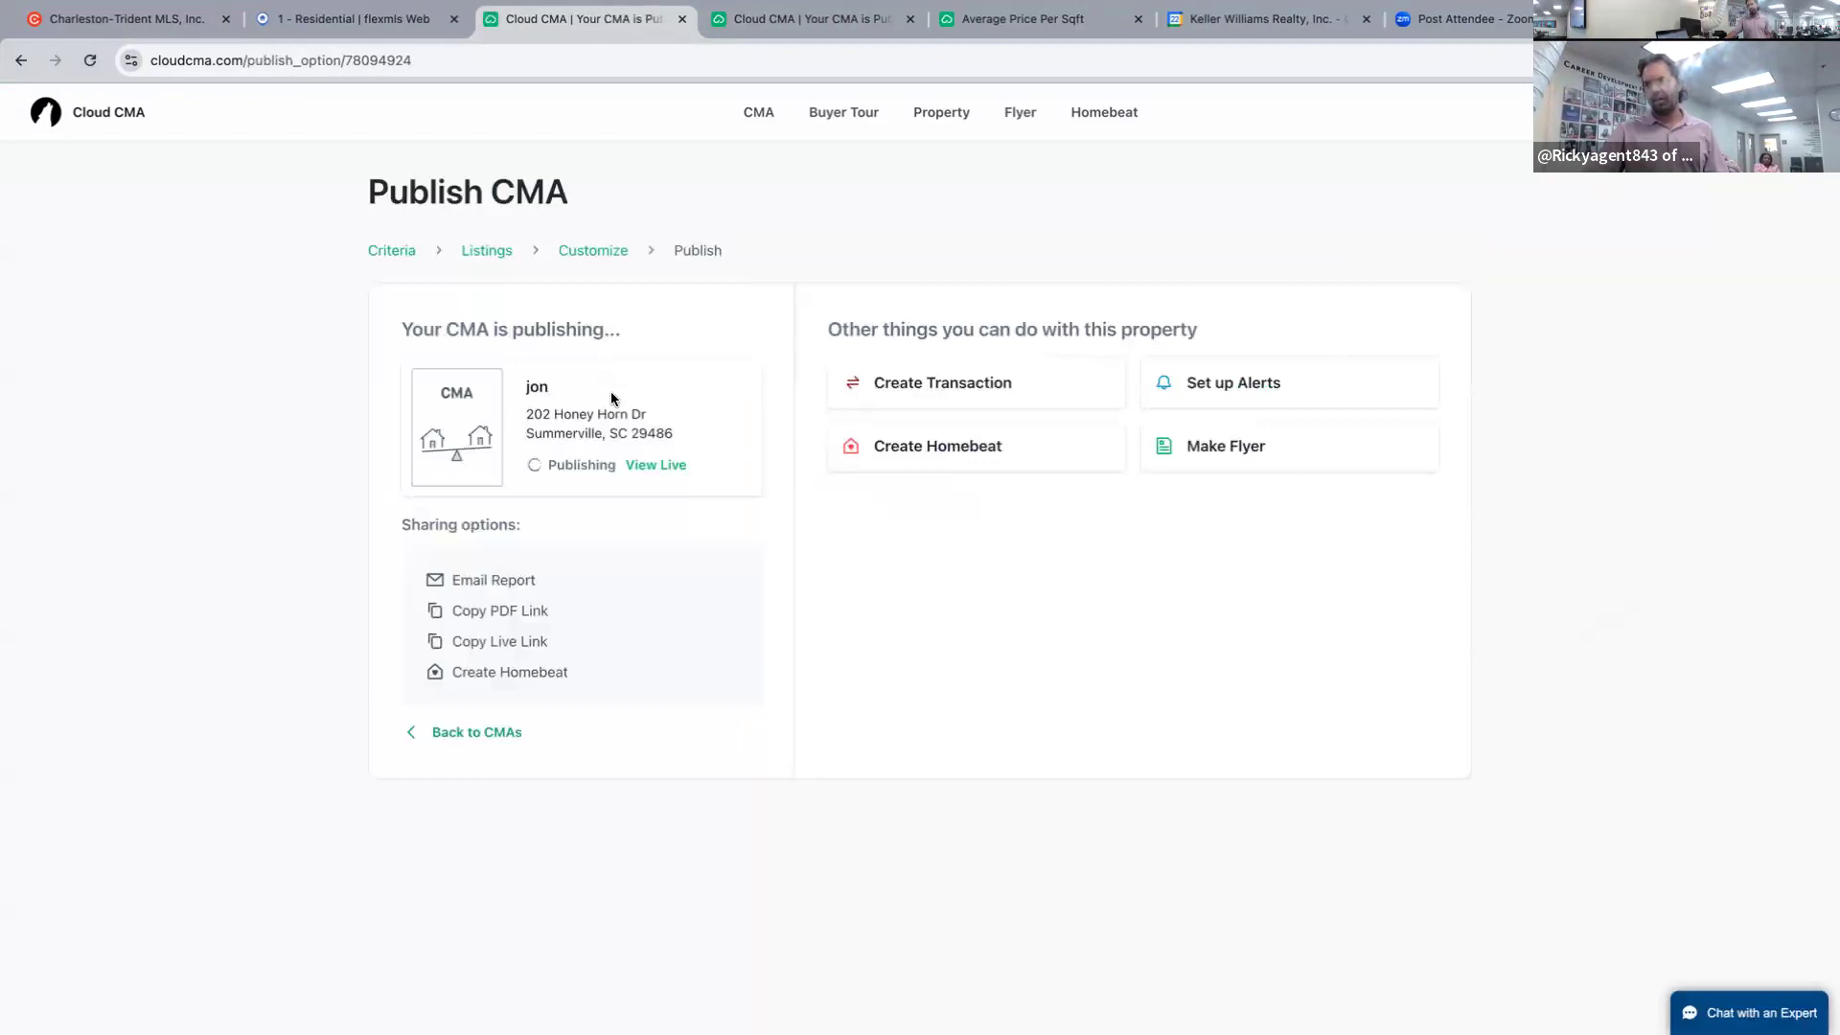
pyautogui.click(648, 465)
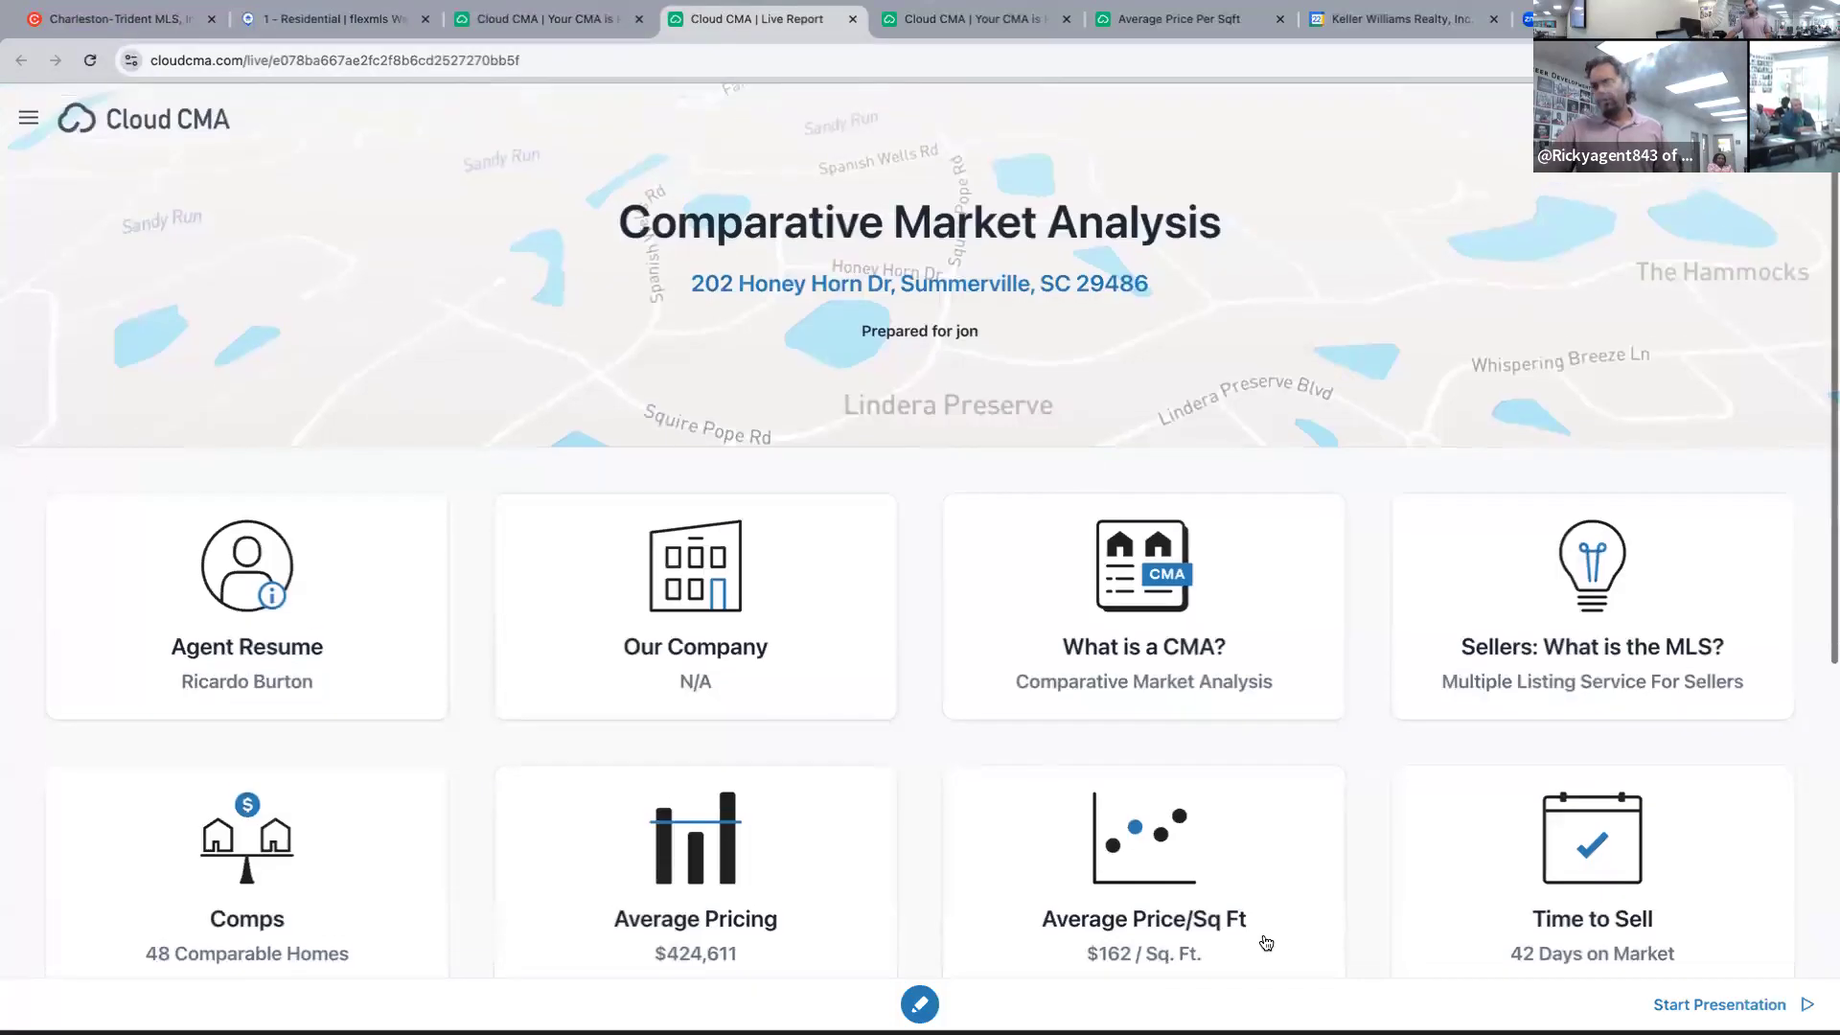
# Open the Average Price/Sq Ft chart with the subject property and trendline shown.
pyautogui.click(1162, 856)
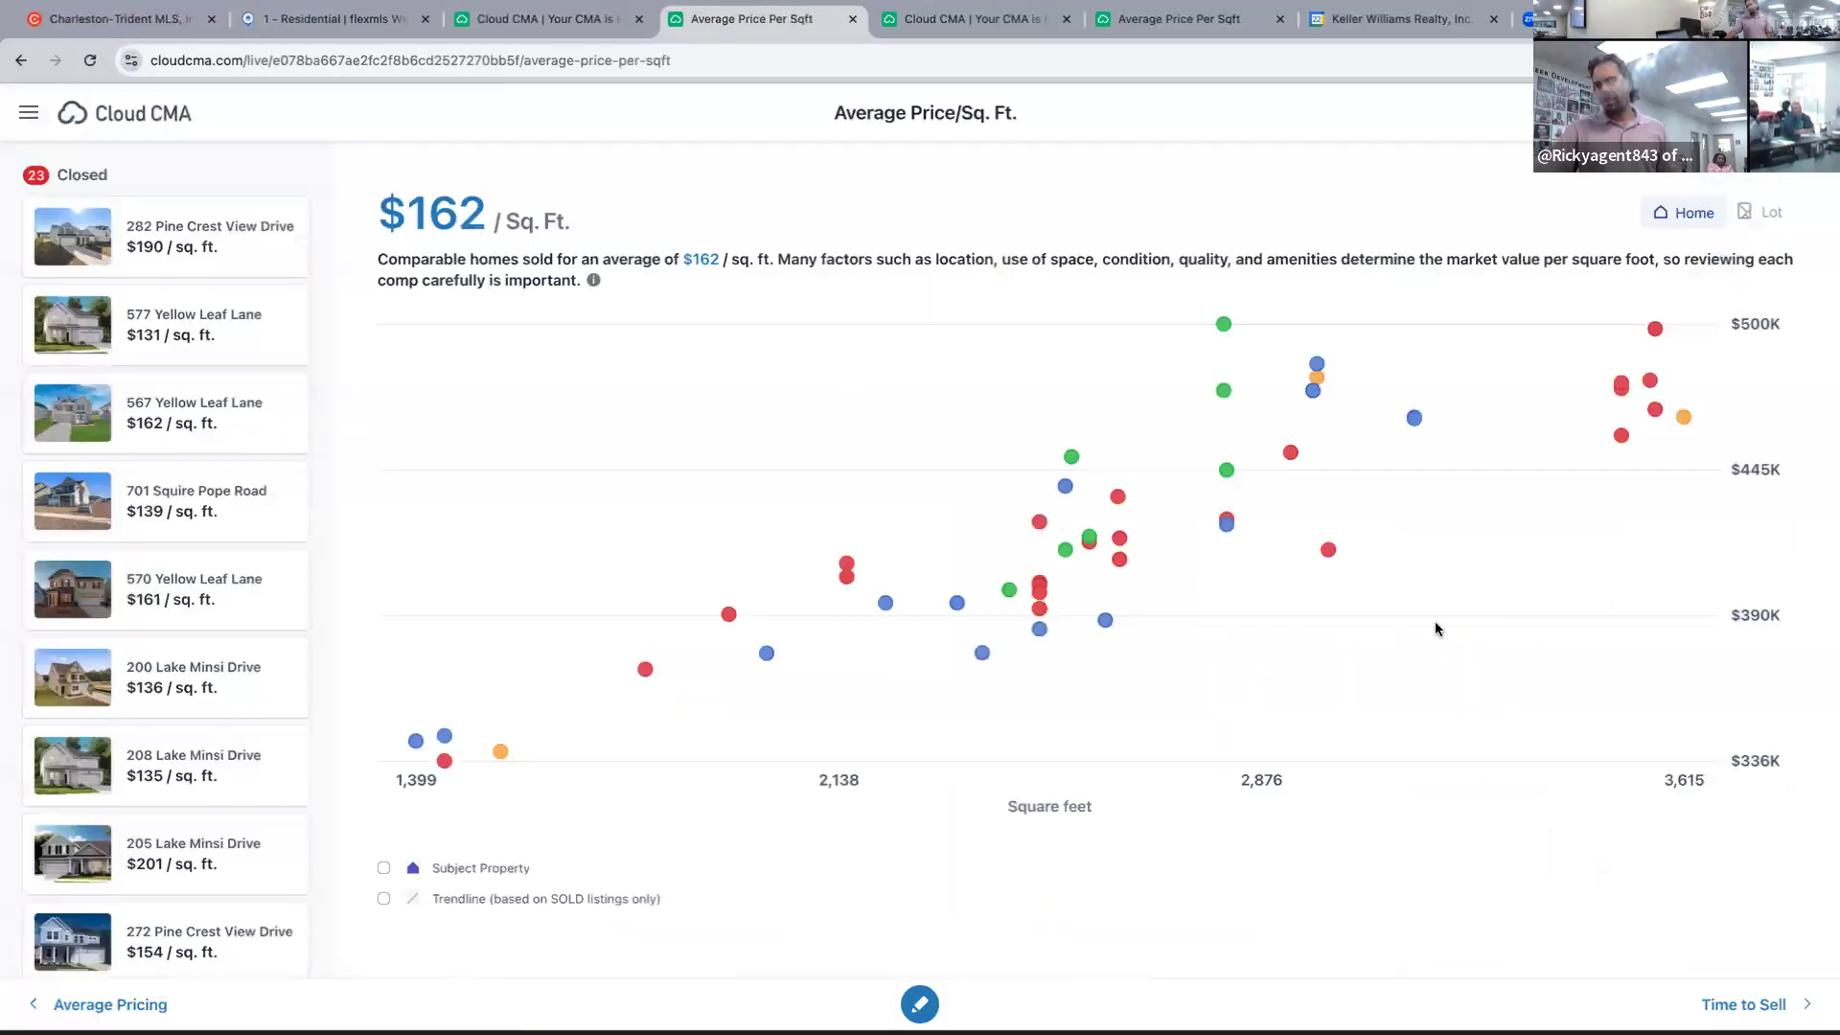
pyautogui.click(383, 868)
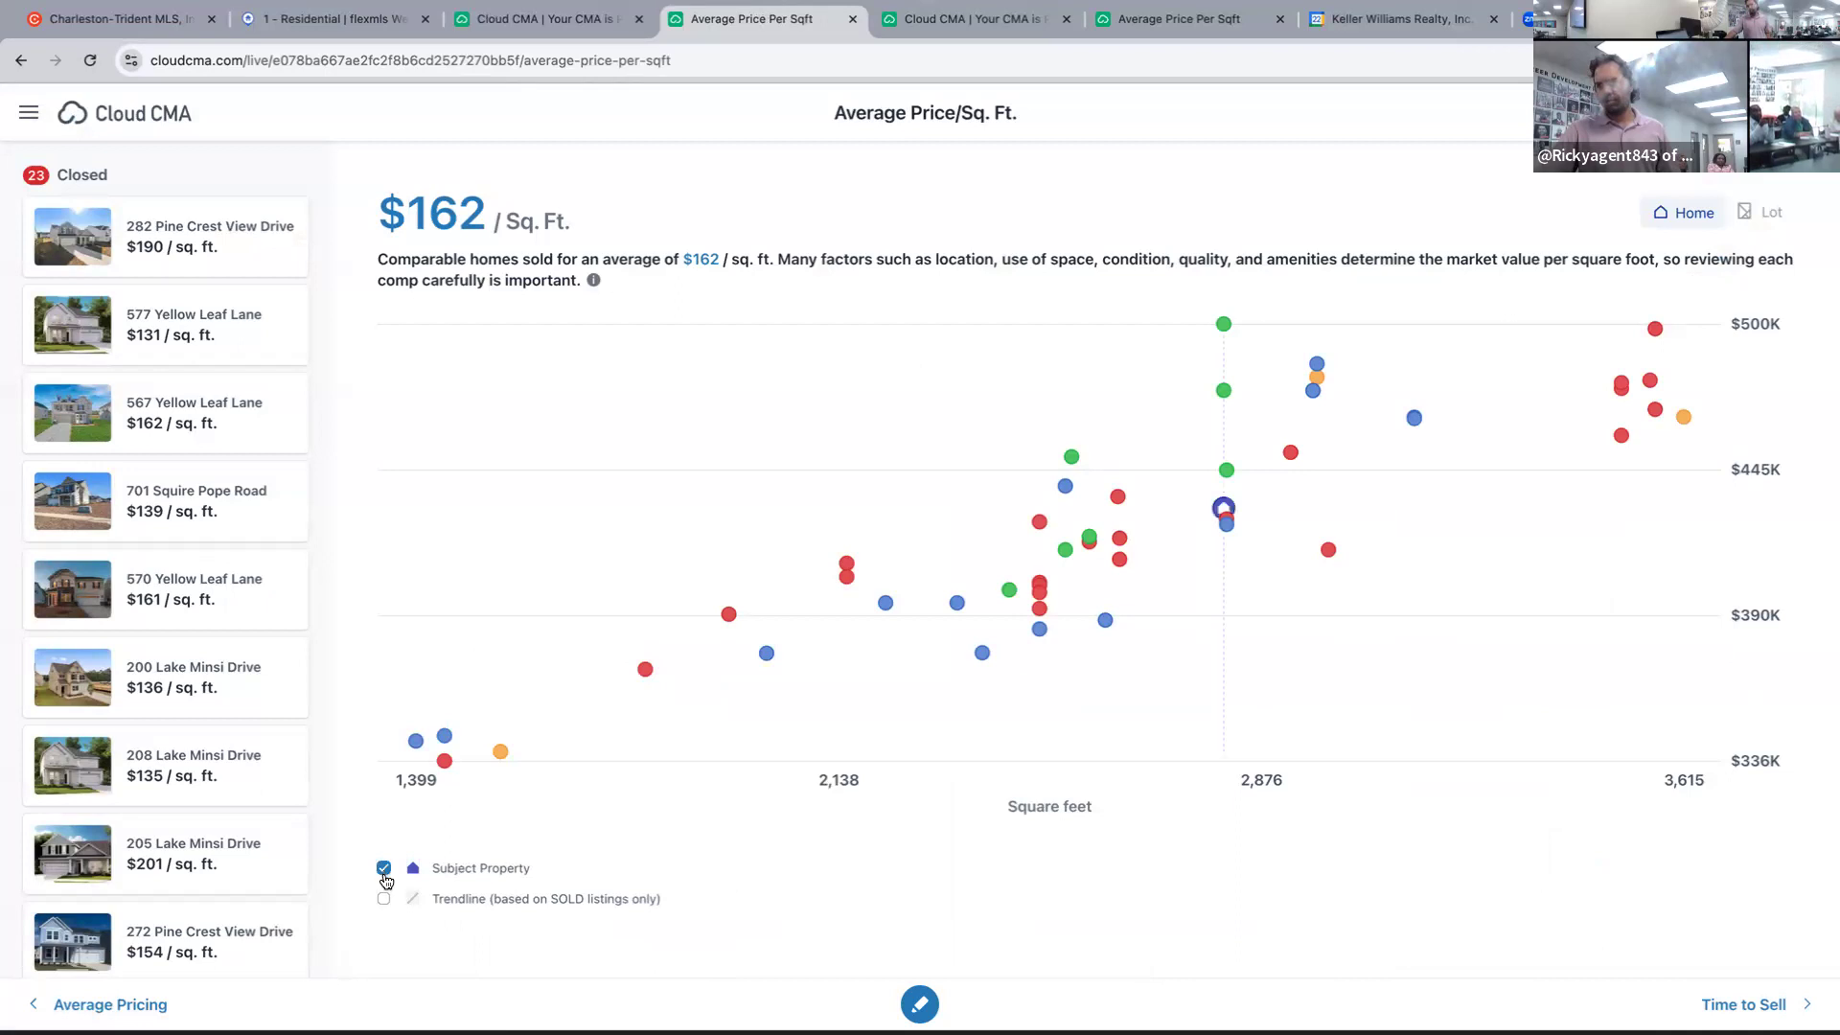
pyautogui.click(384, 899)
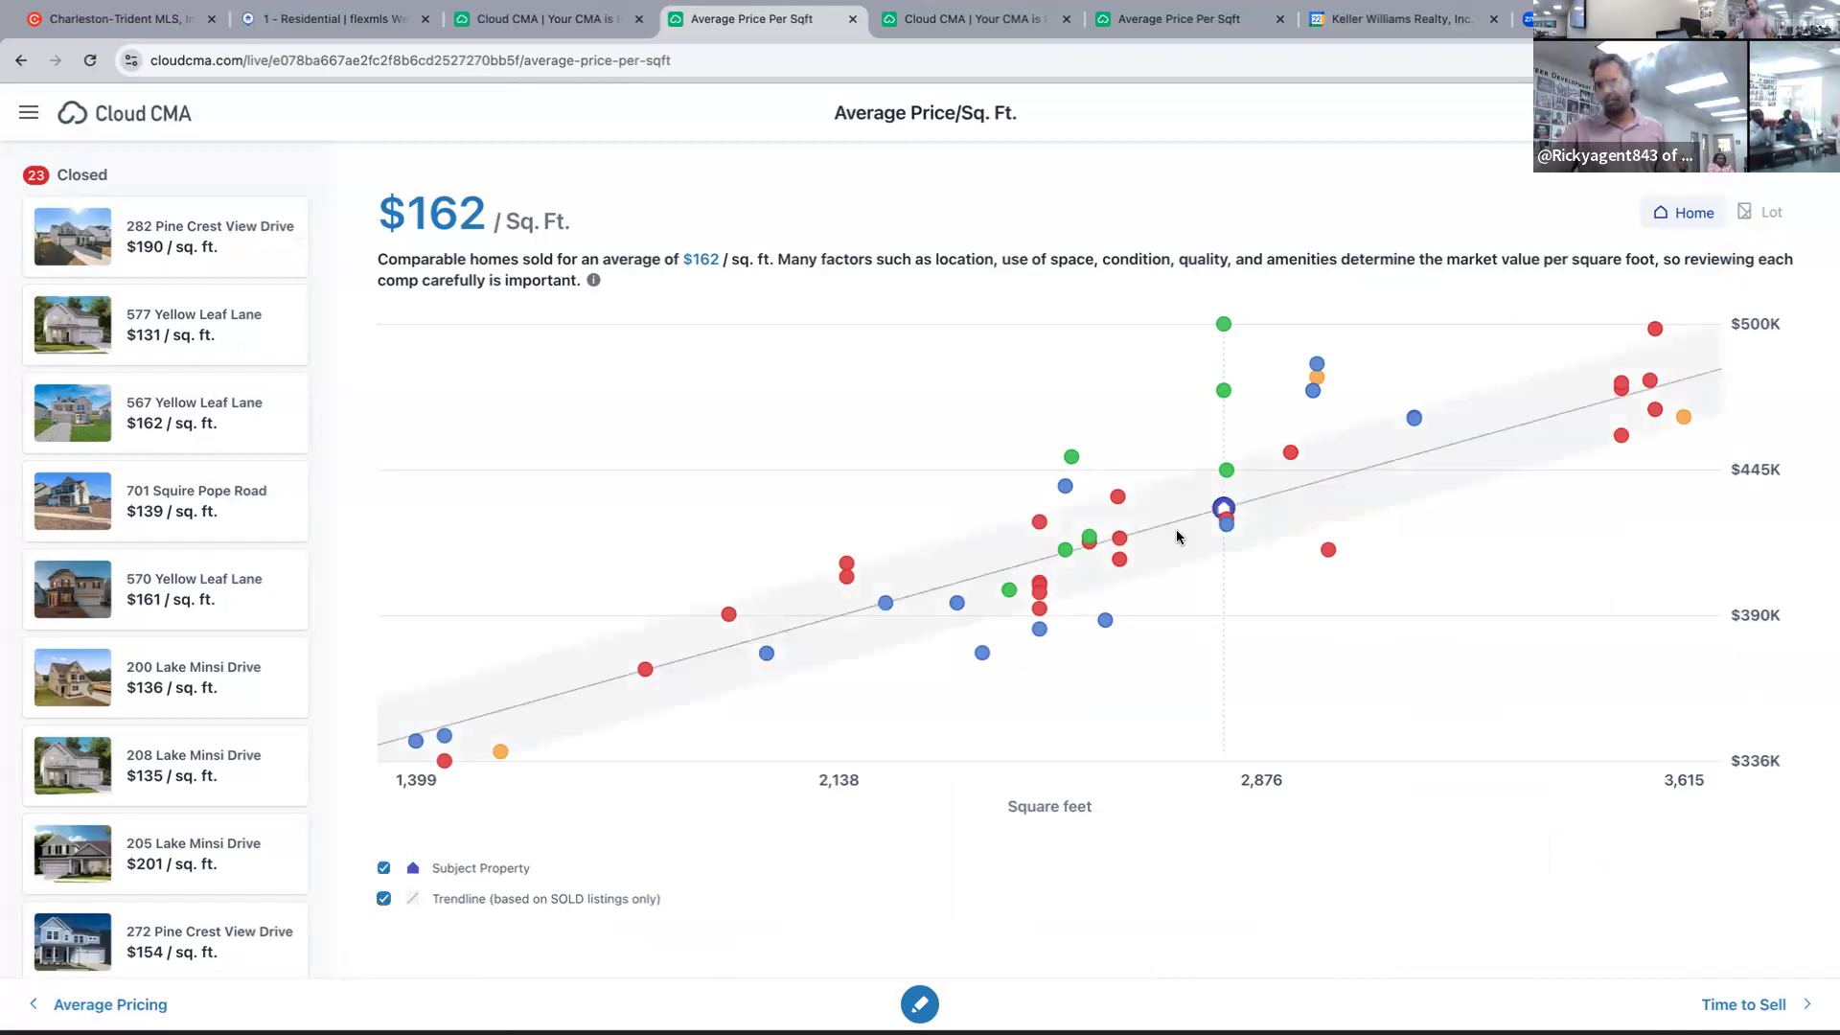
pyautogui.click(1104, 620)
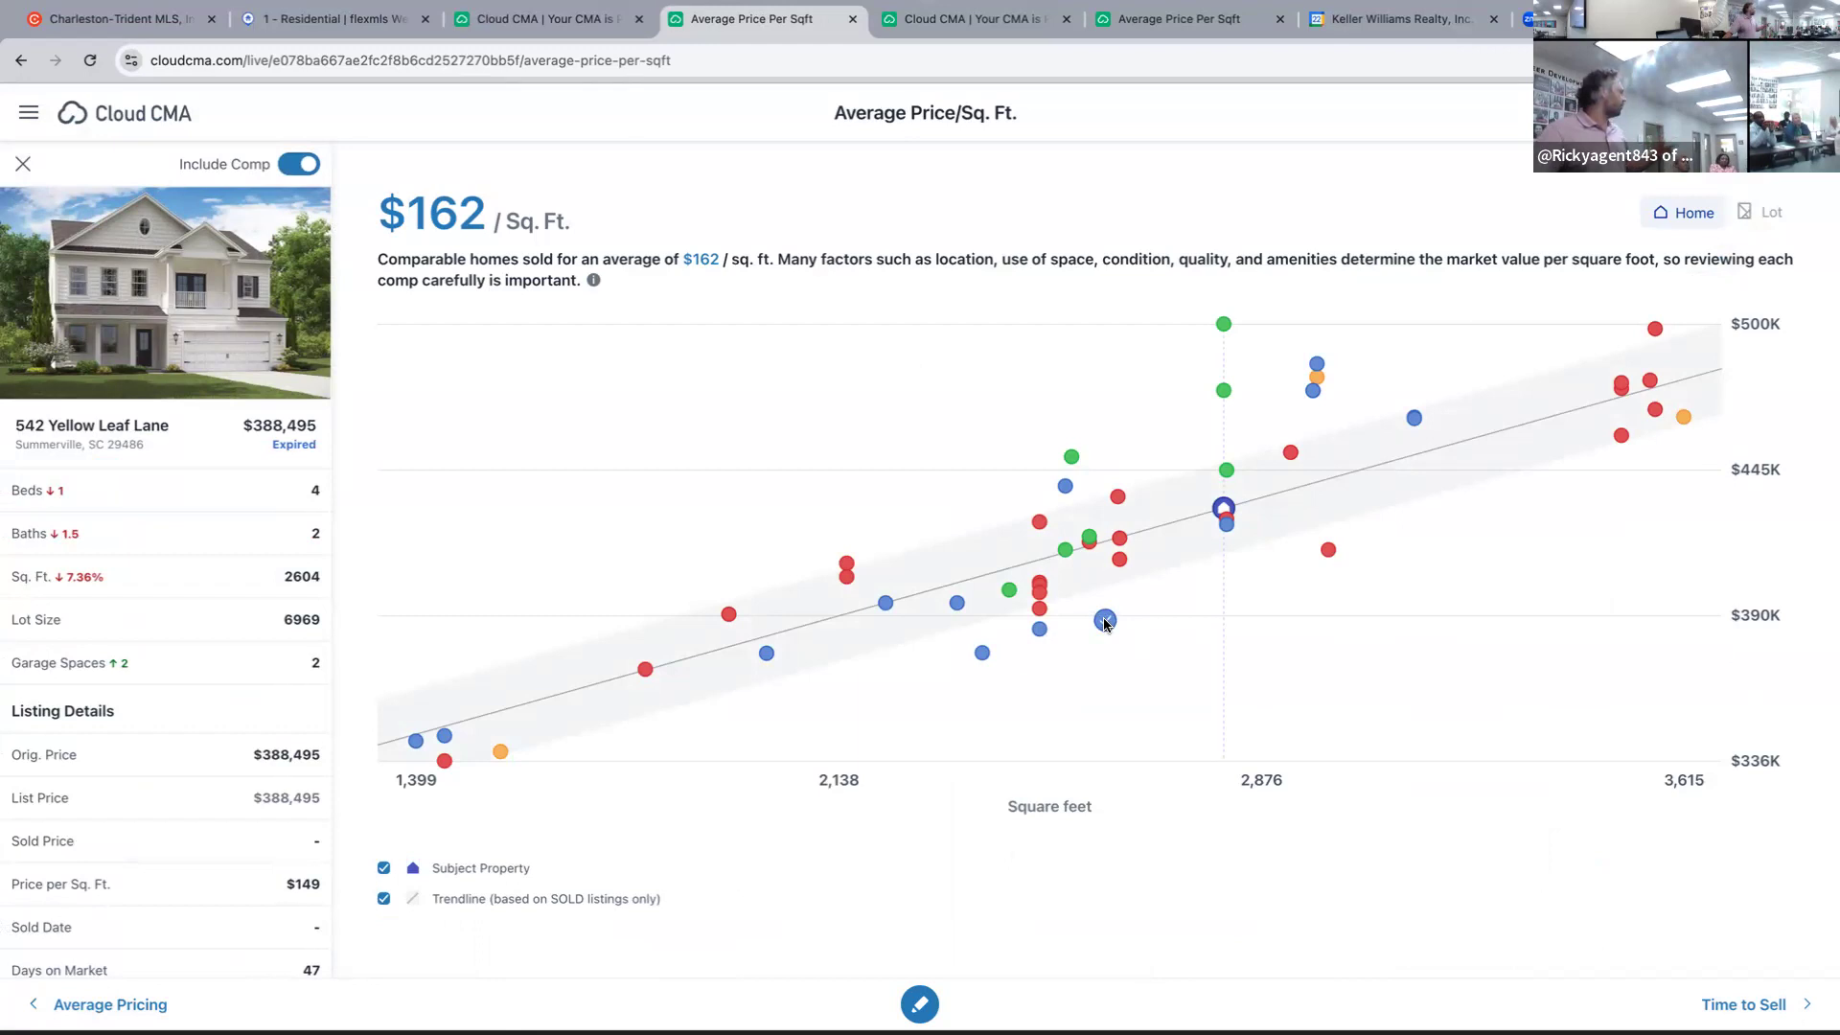
pyautogui.click(1105, 620)
pyautogui.click(1040, 629)
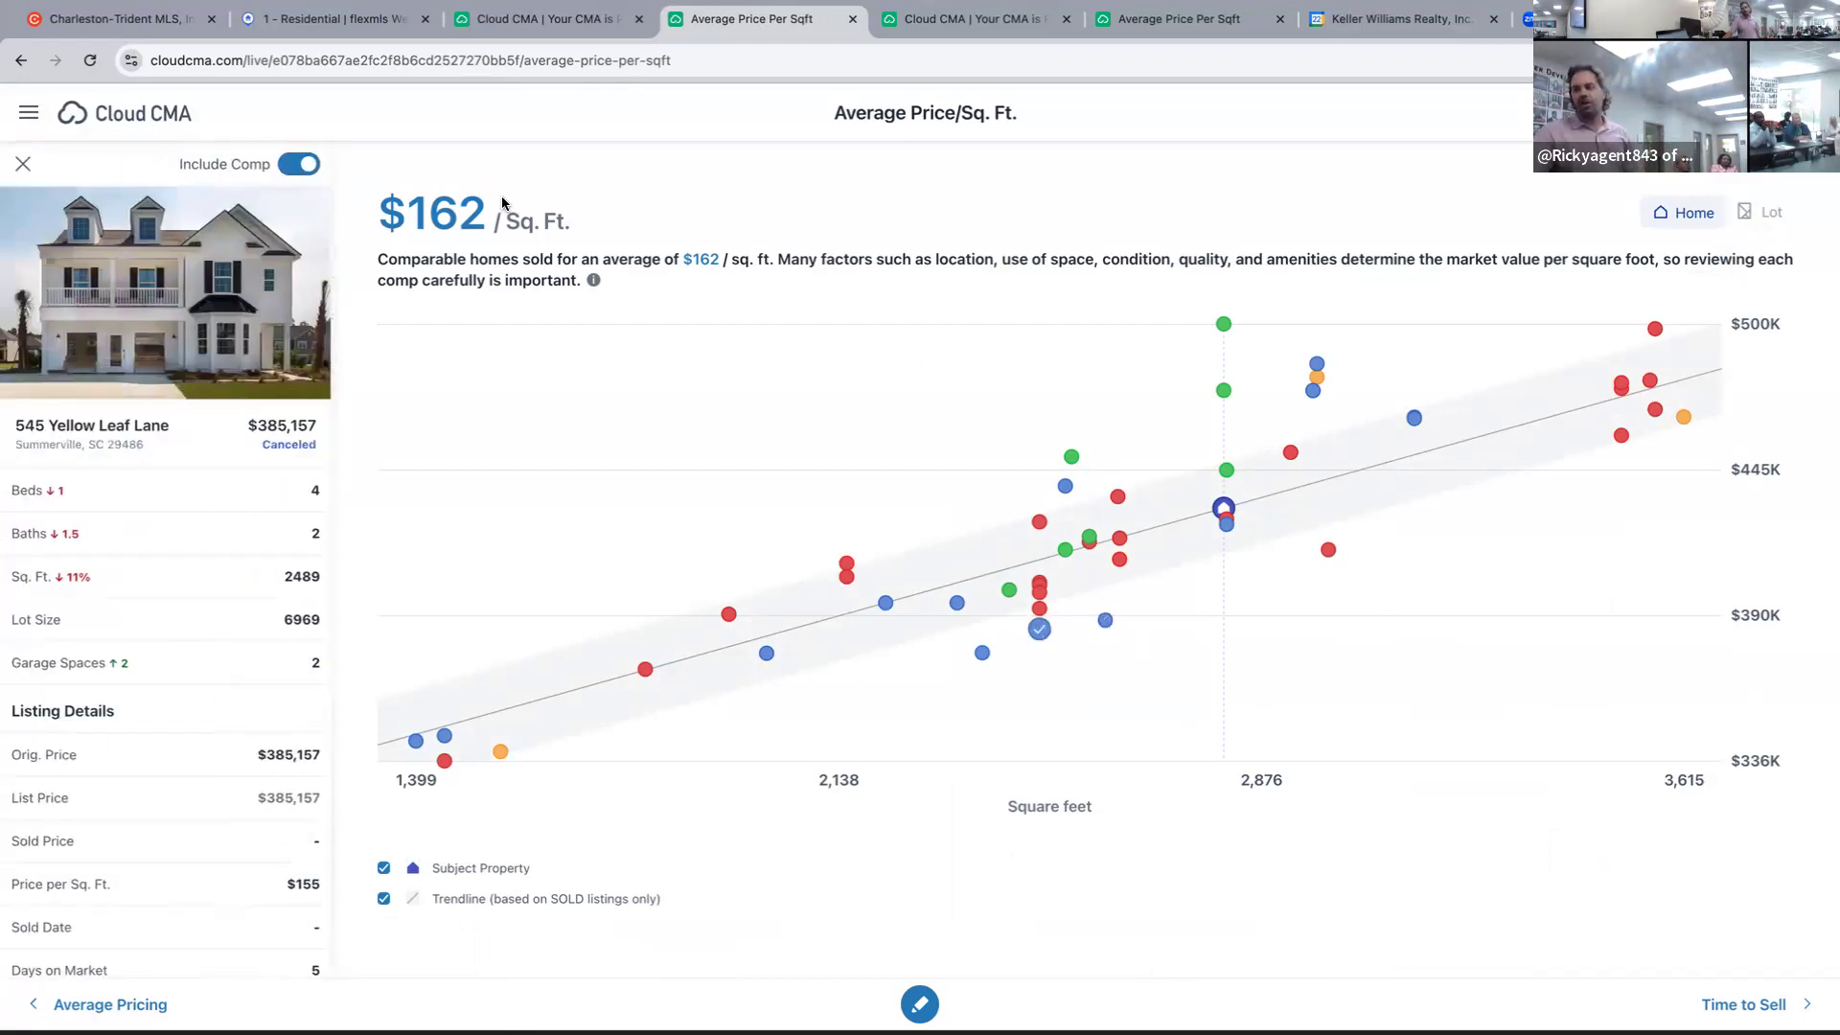
pyautogui.click(1105, 622)
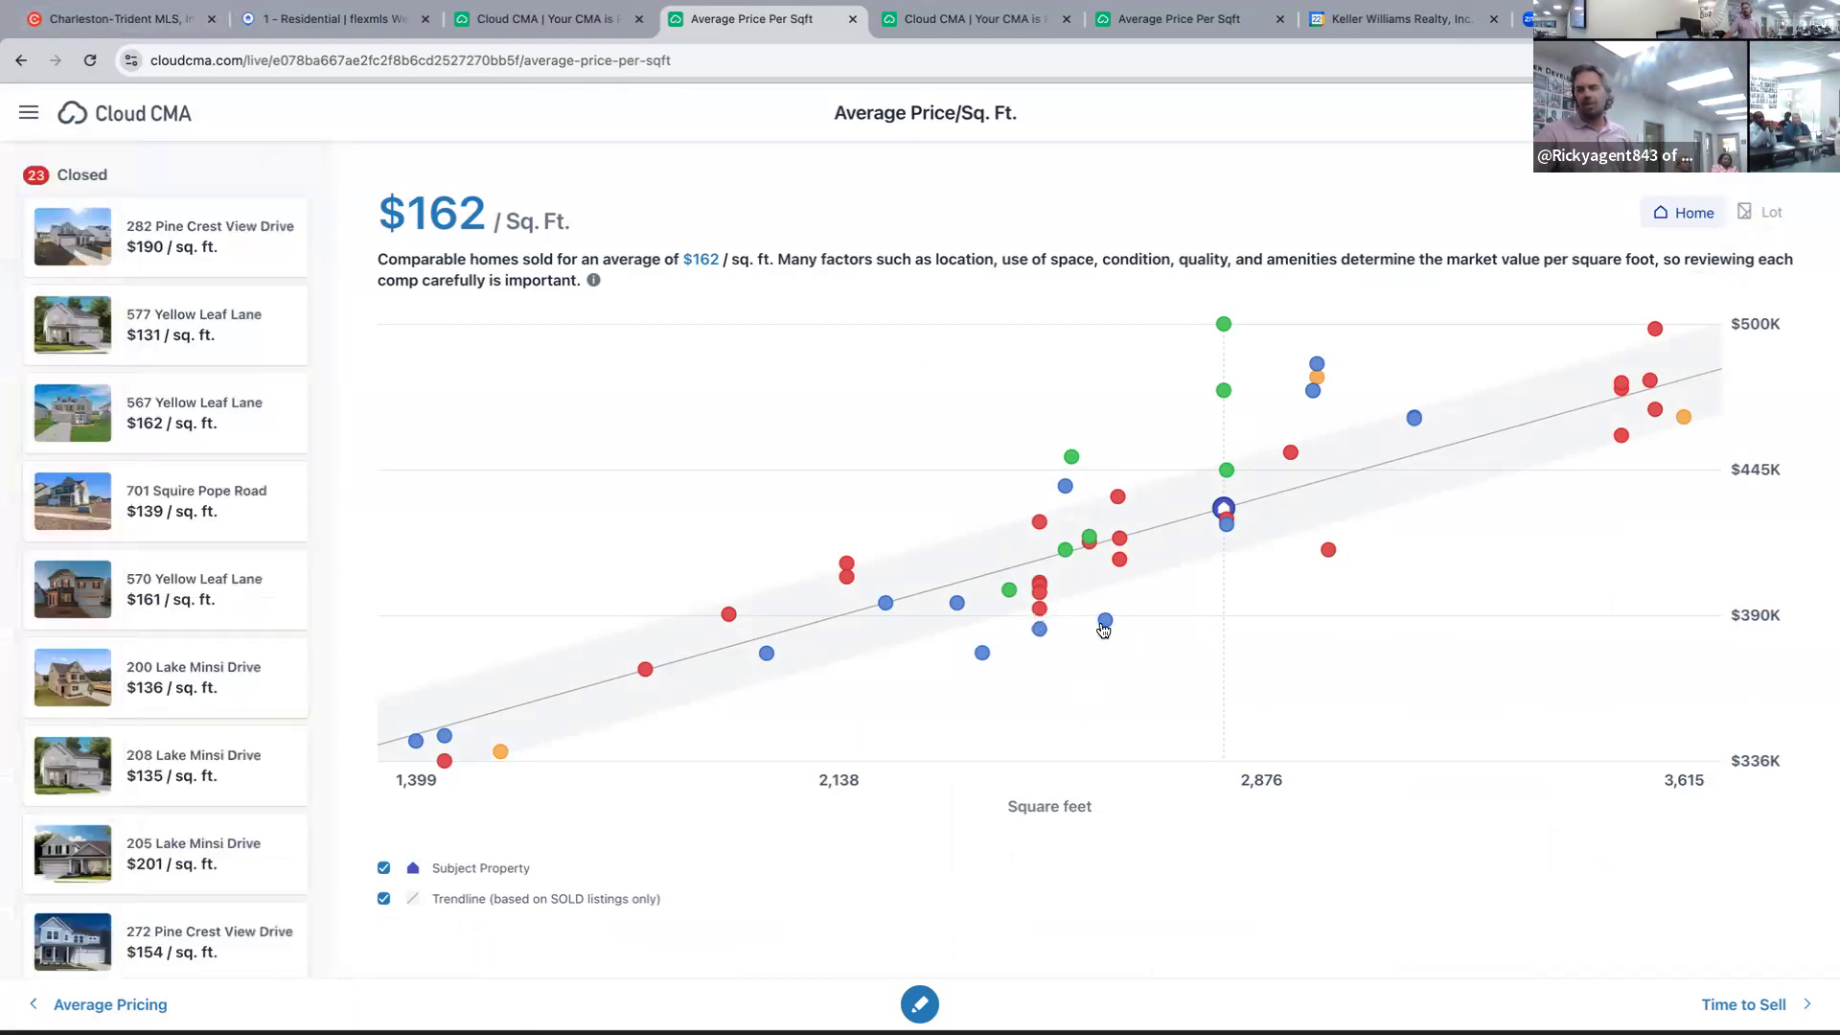
pyautogui.click(1105, 622)
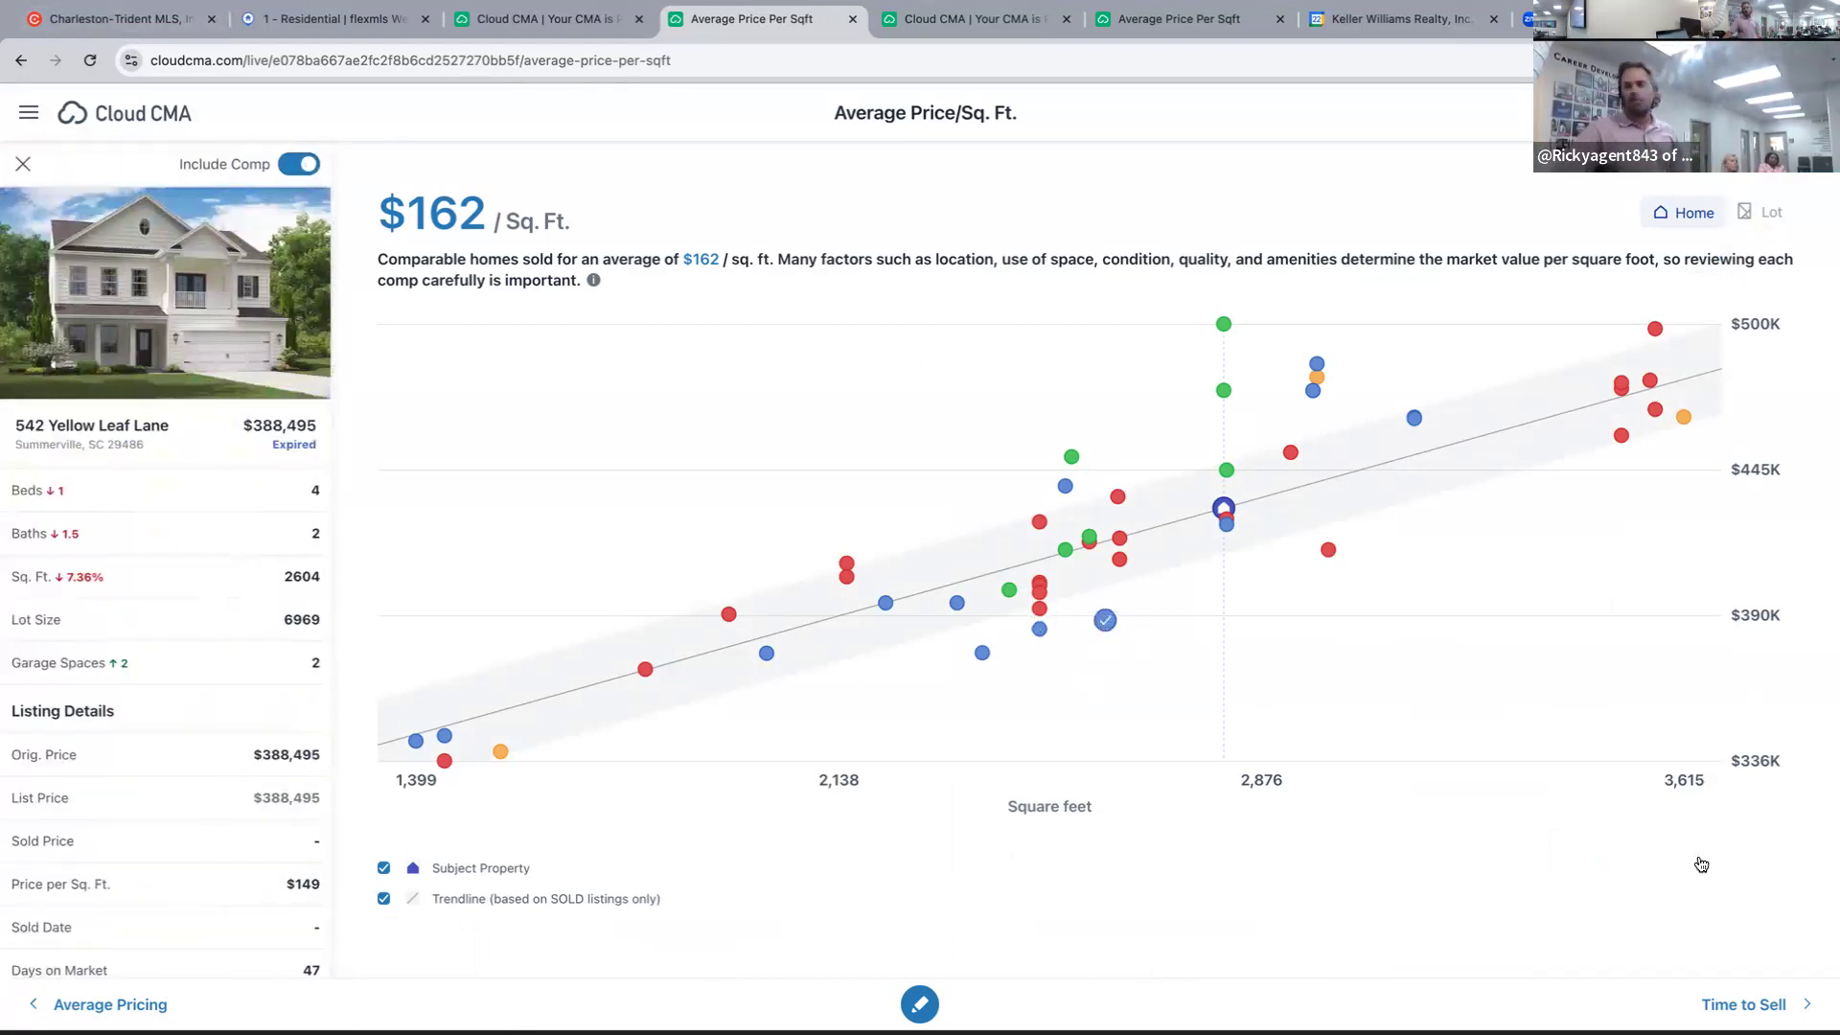
pyautogui.click(1223, 568)
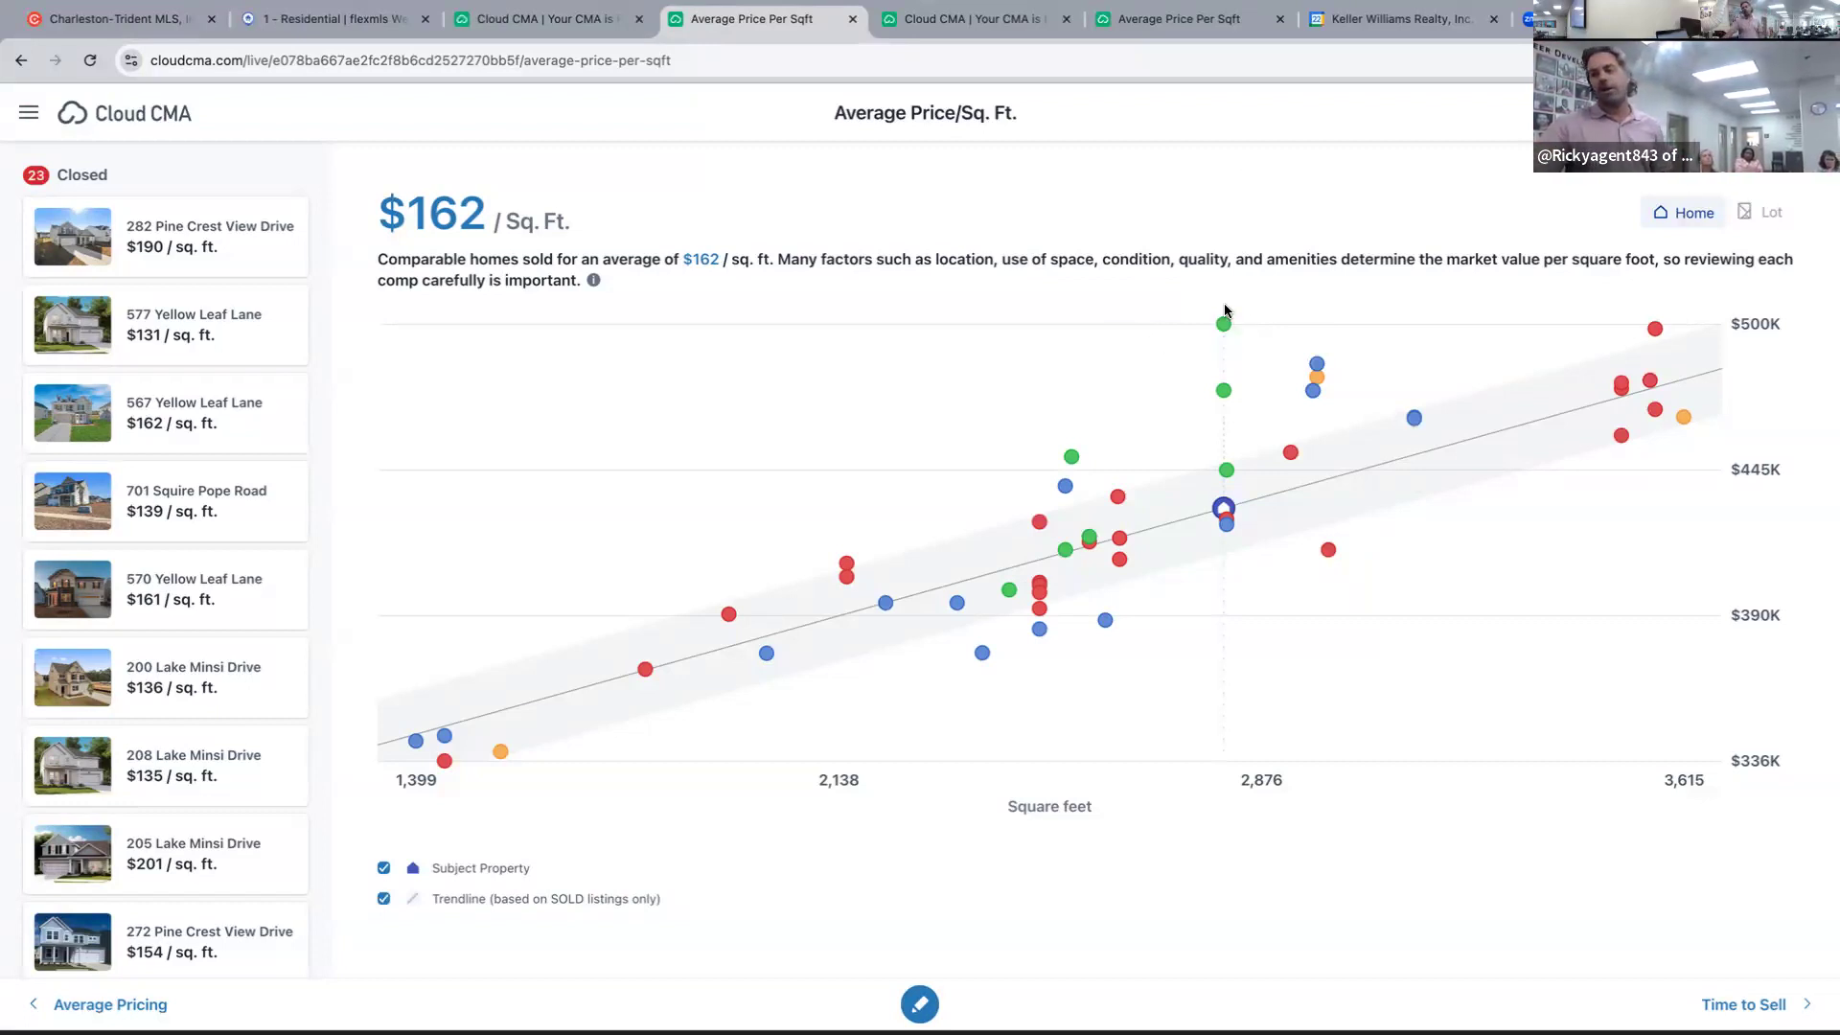
pyautogui.click(1064, 485)
pyautogui.click(306, 166)
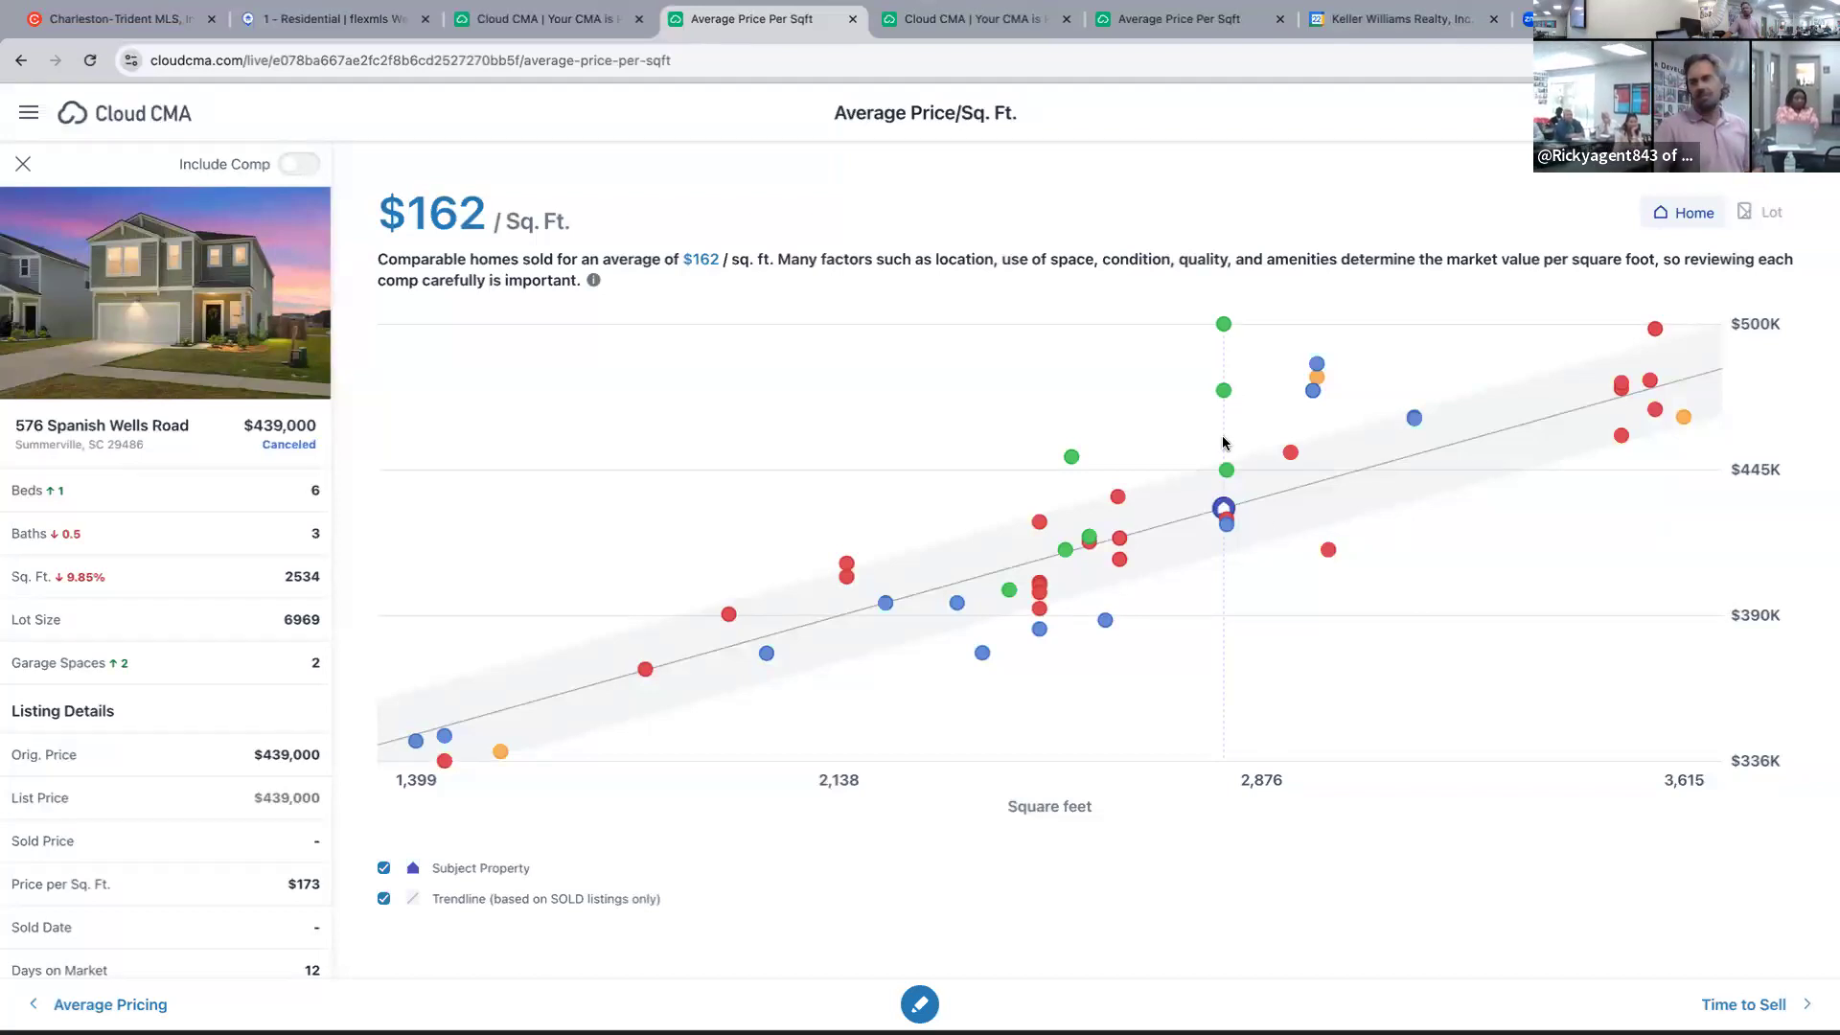
pyautogui.click(1226, 470)
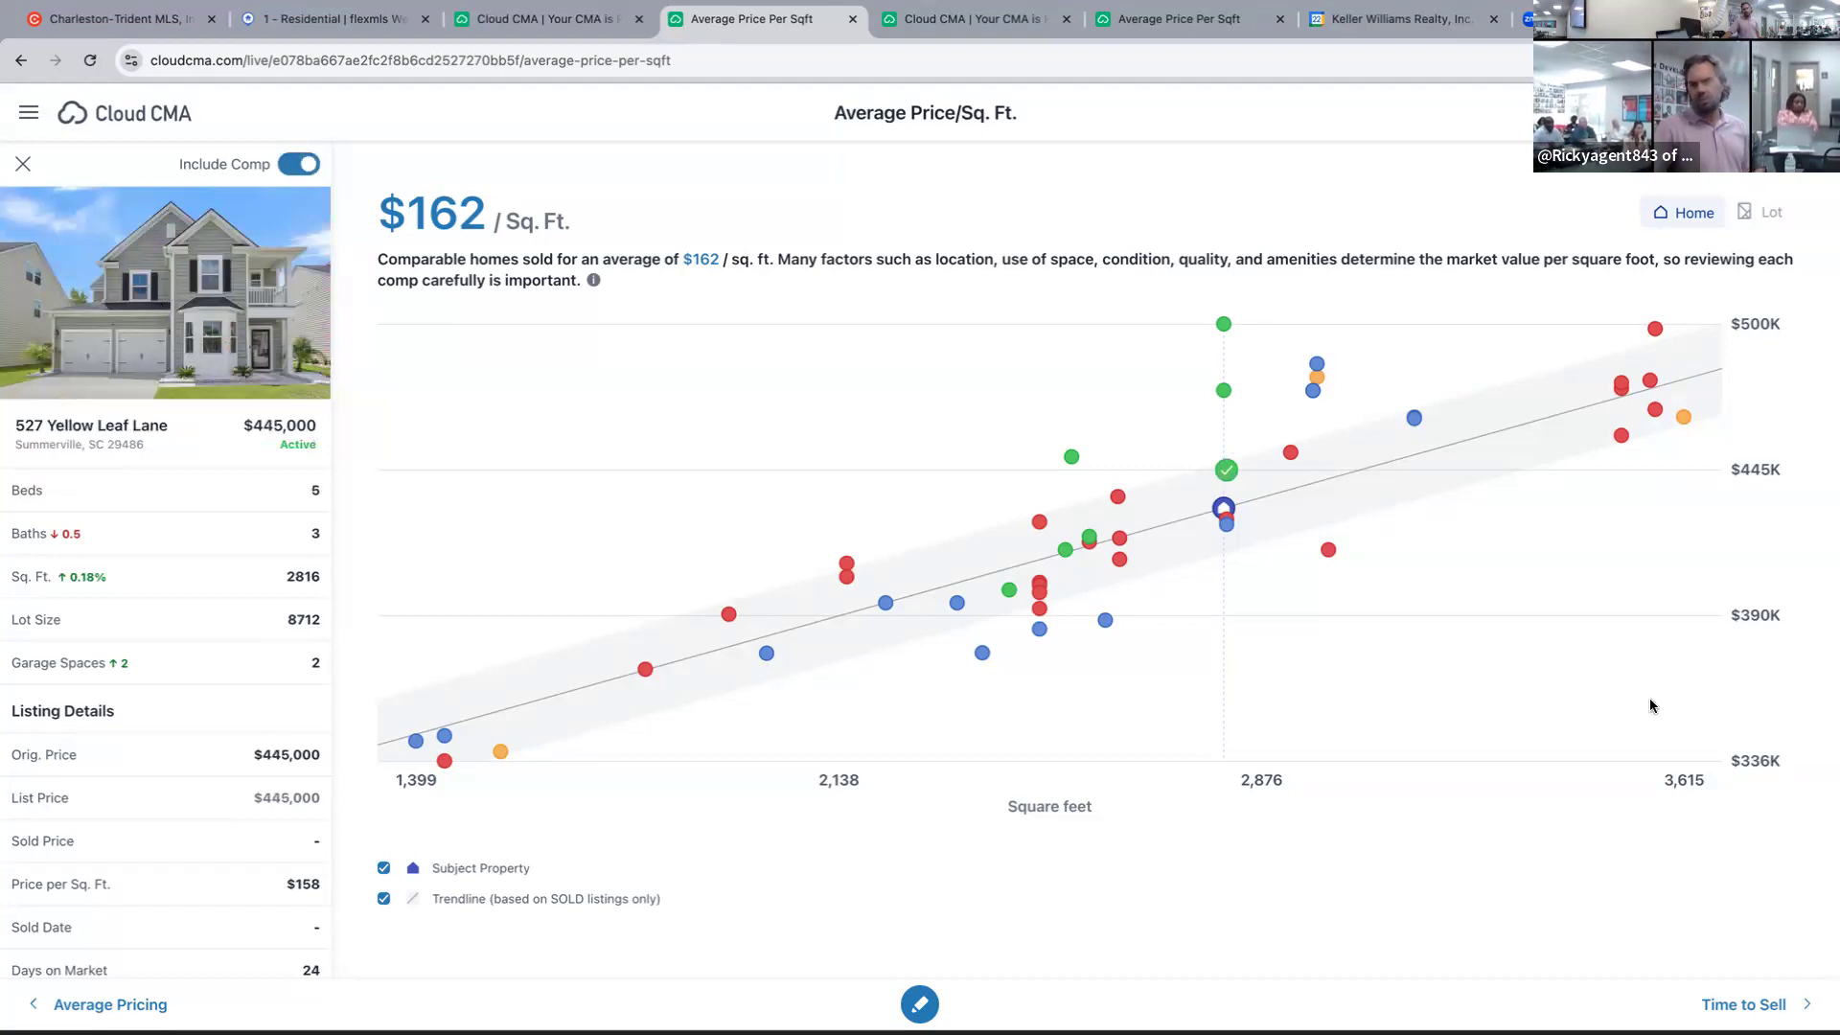
pyautogui.click(1226, 471)
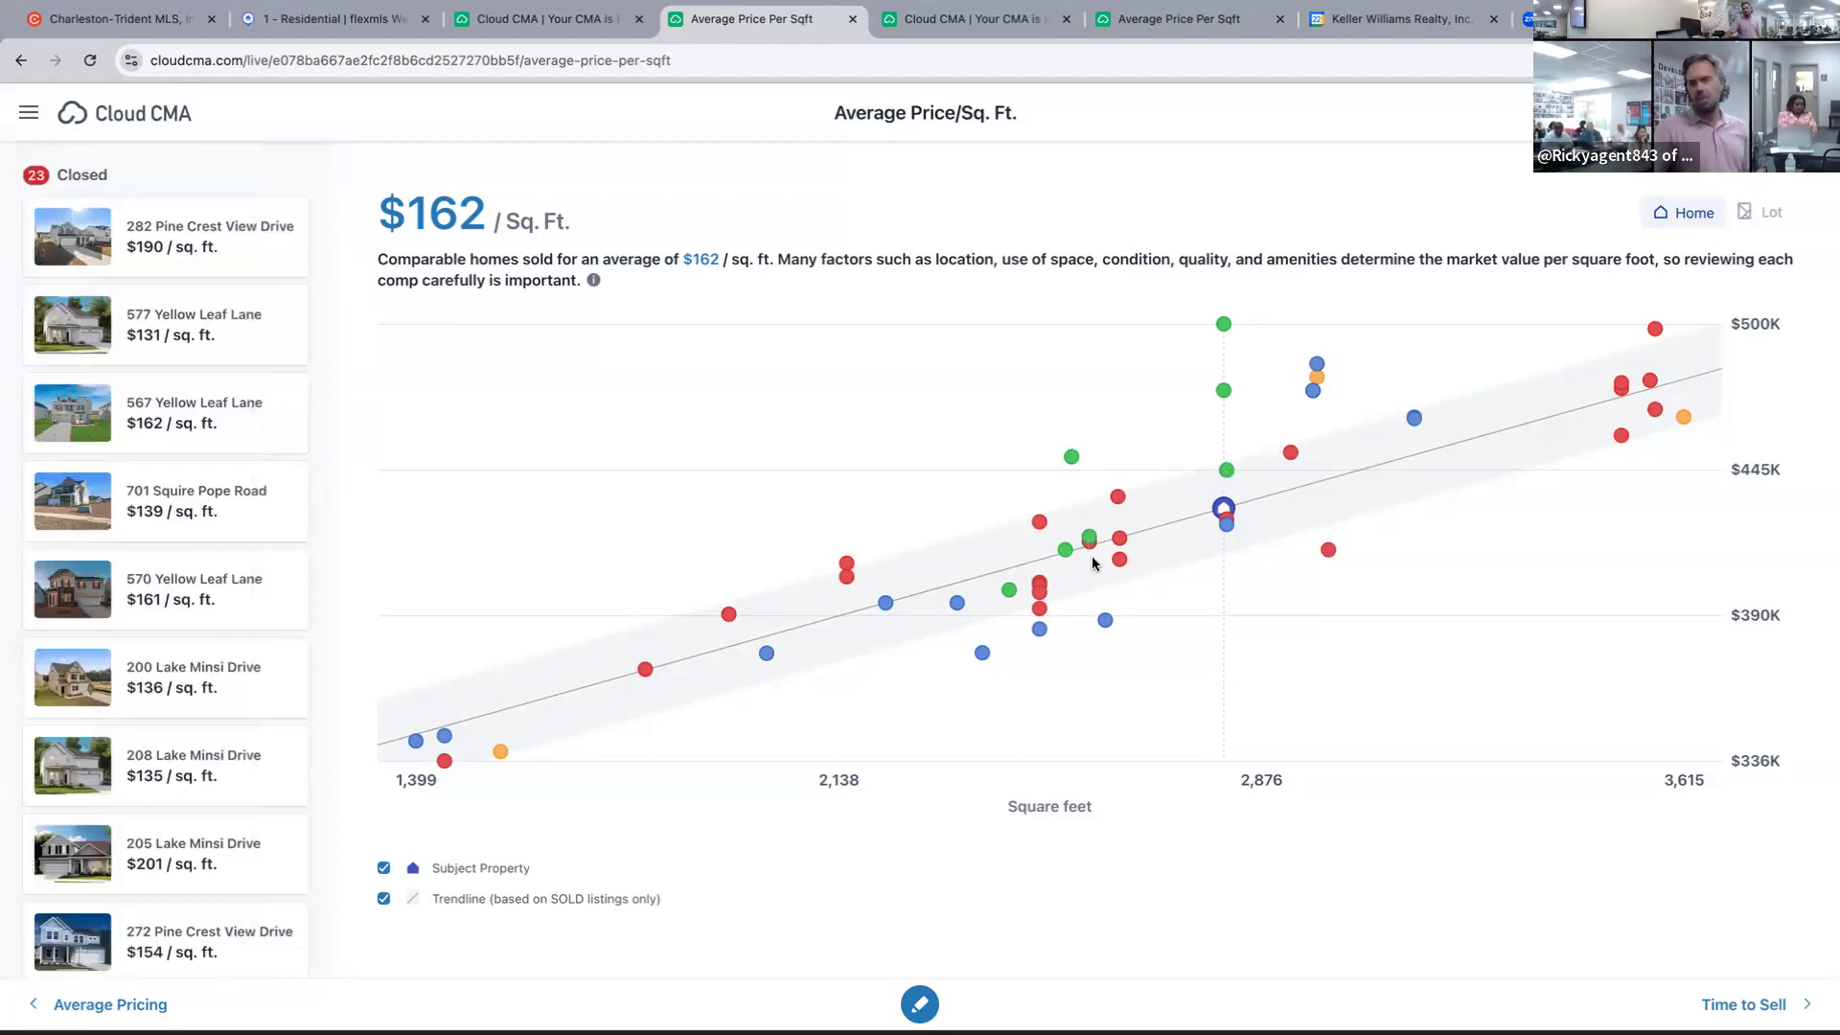
pyautogui.click(1091, 540)
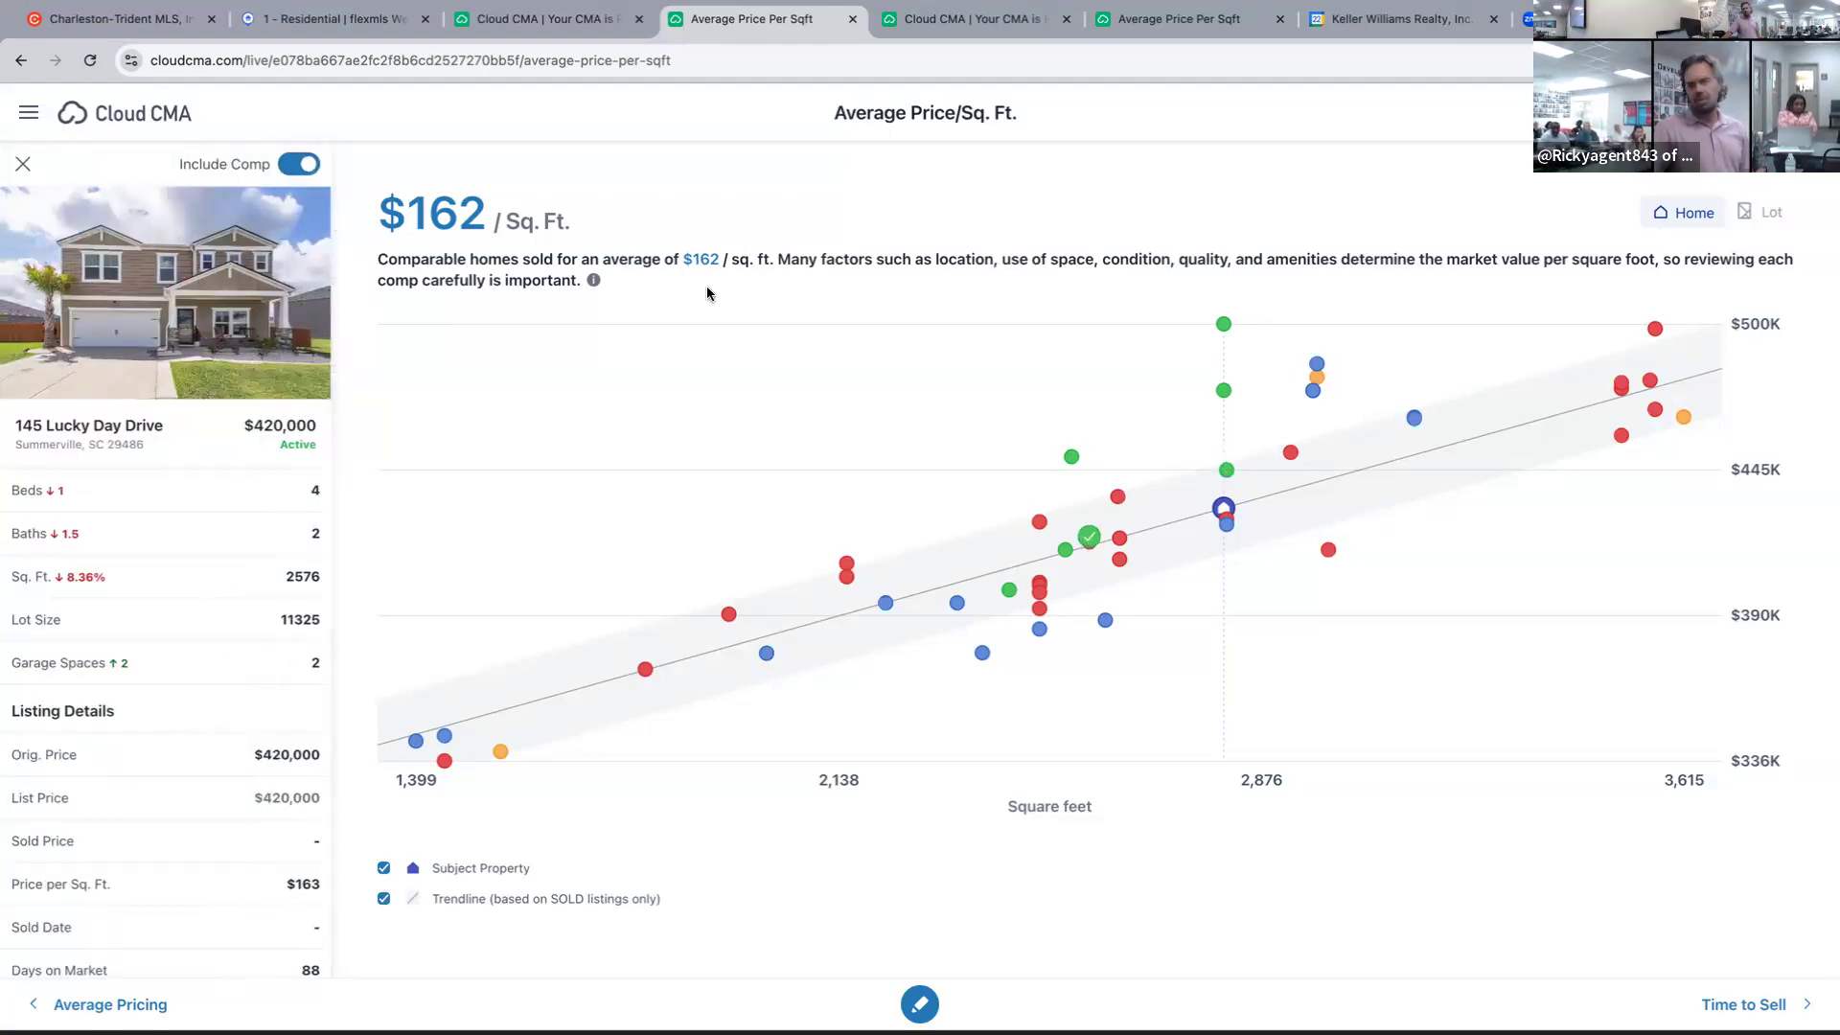
pyautogui.click(1066, 551)
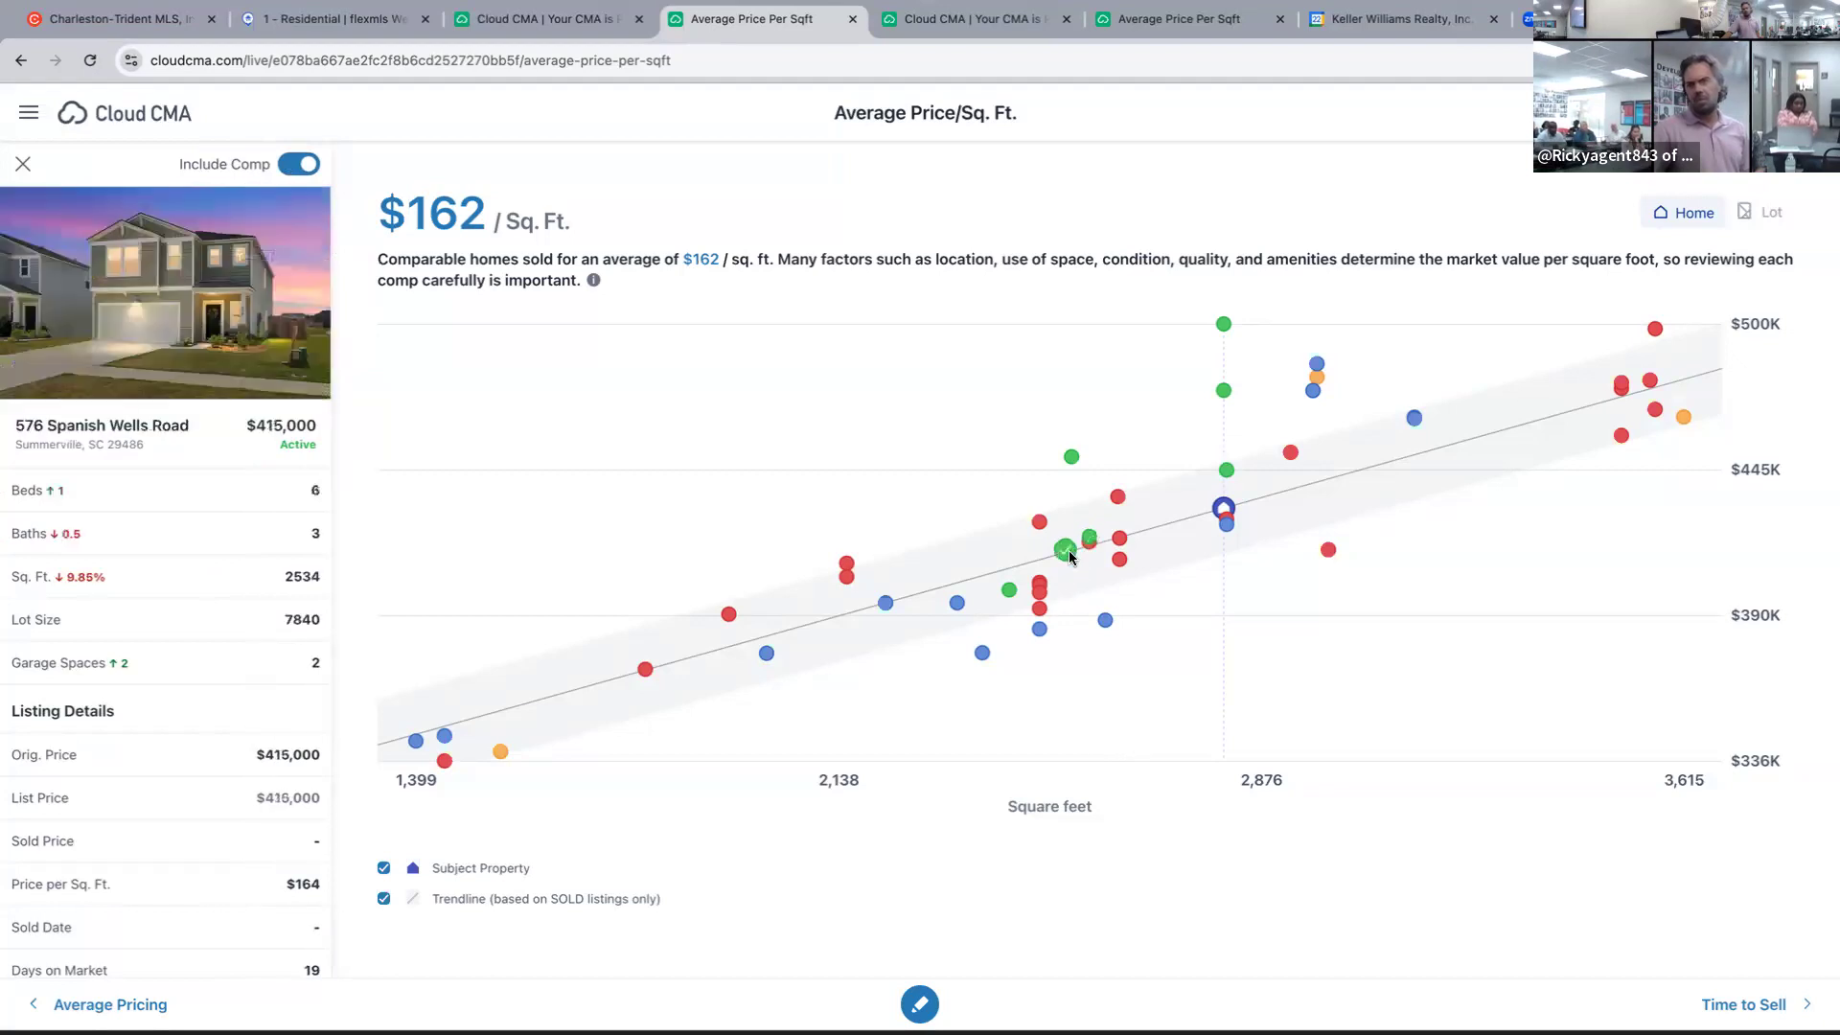
pyautogui.click(1010, 591)
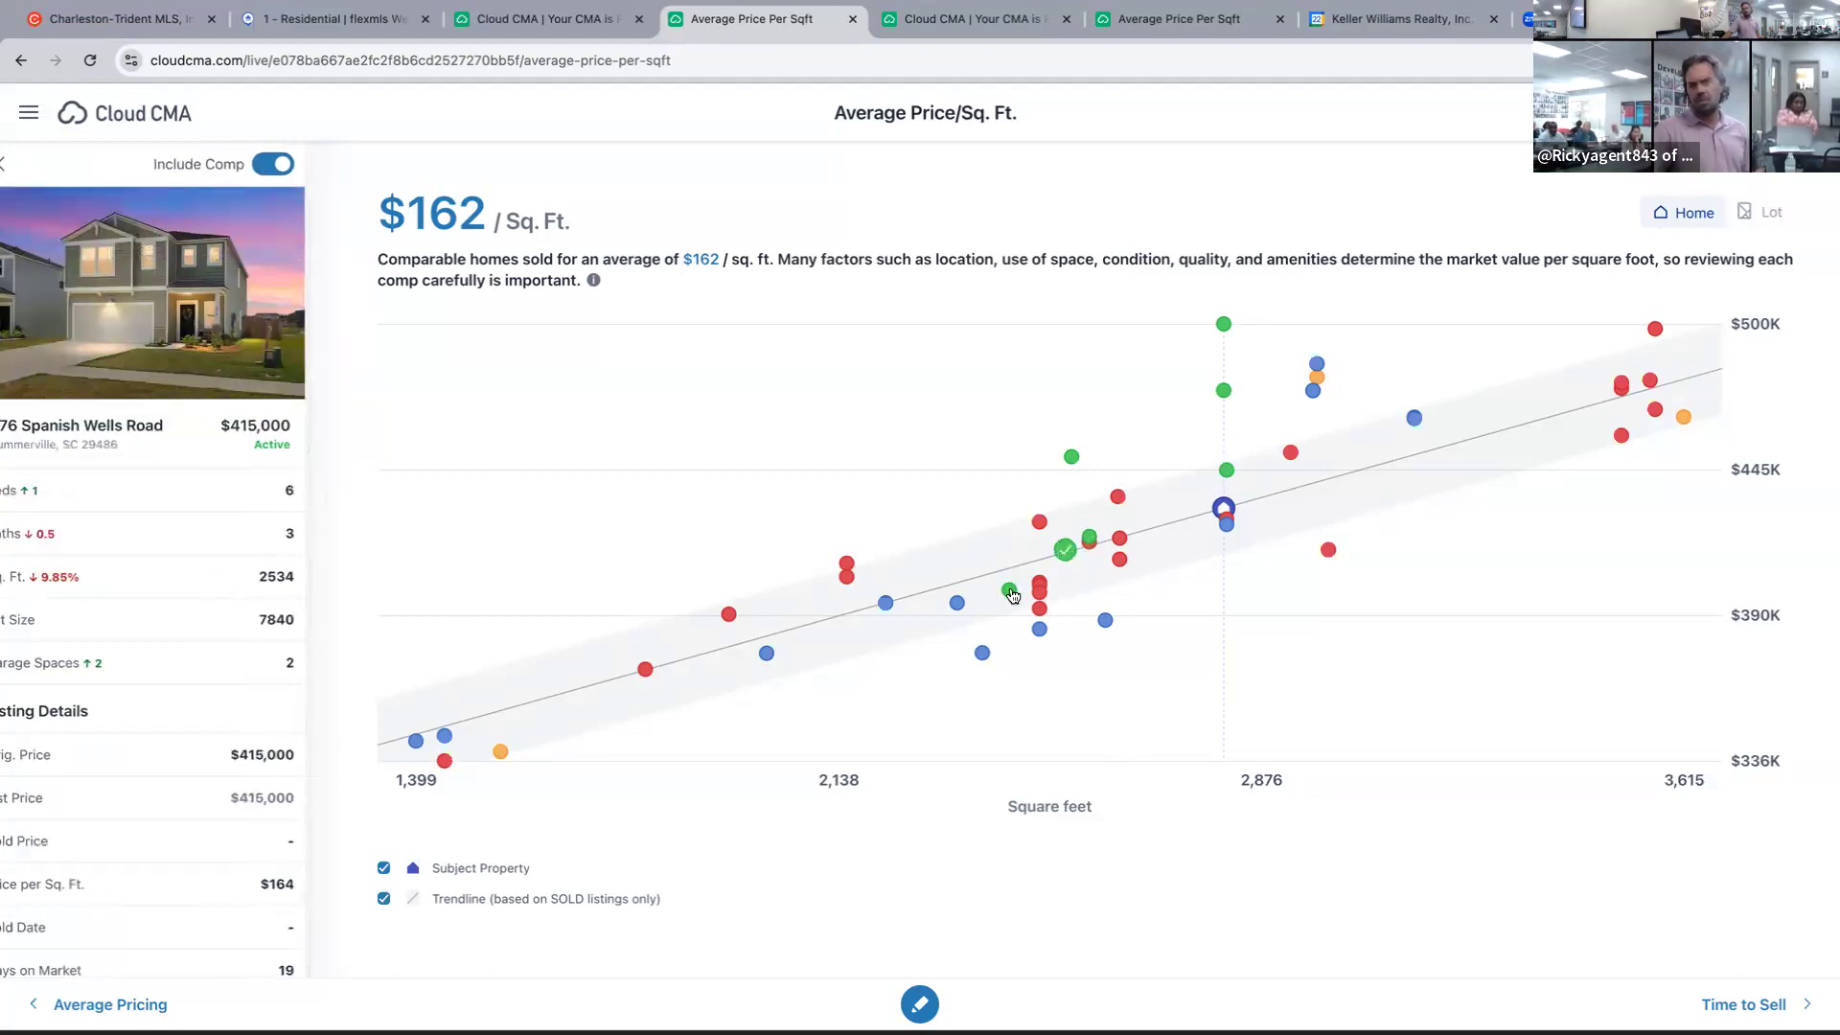
pyautogui.click(502, 753)
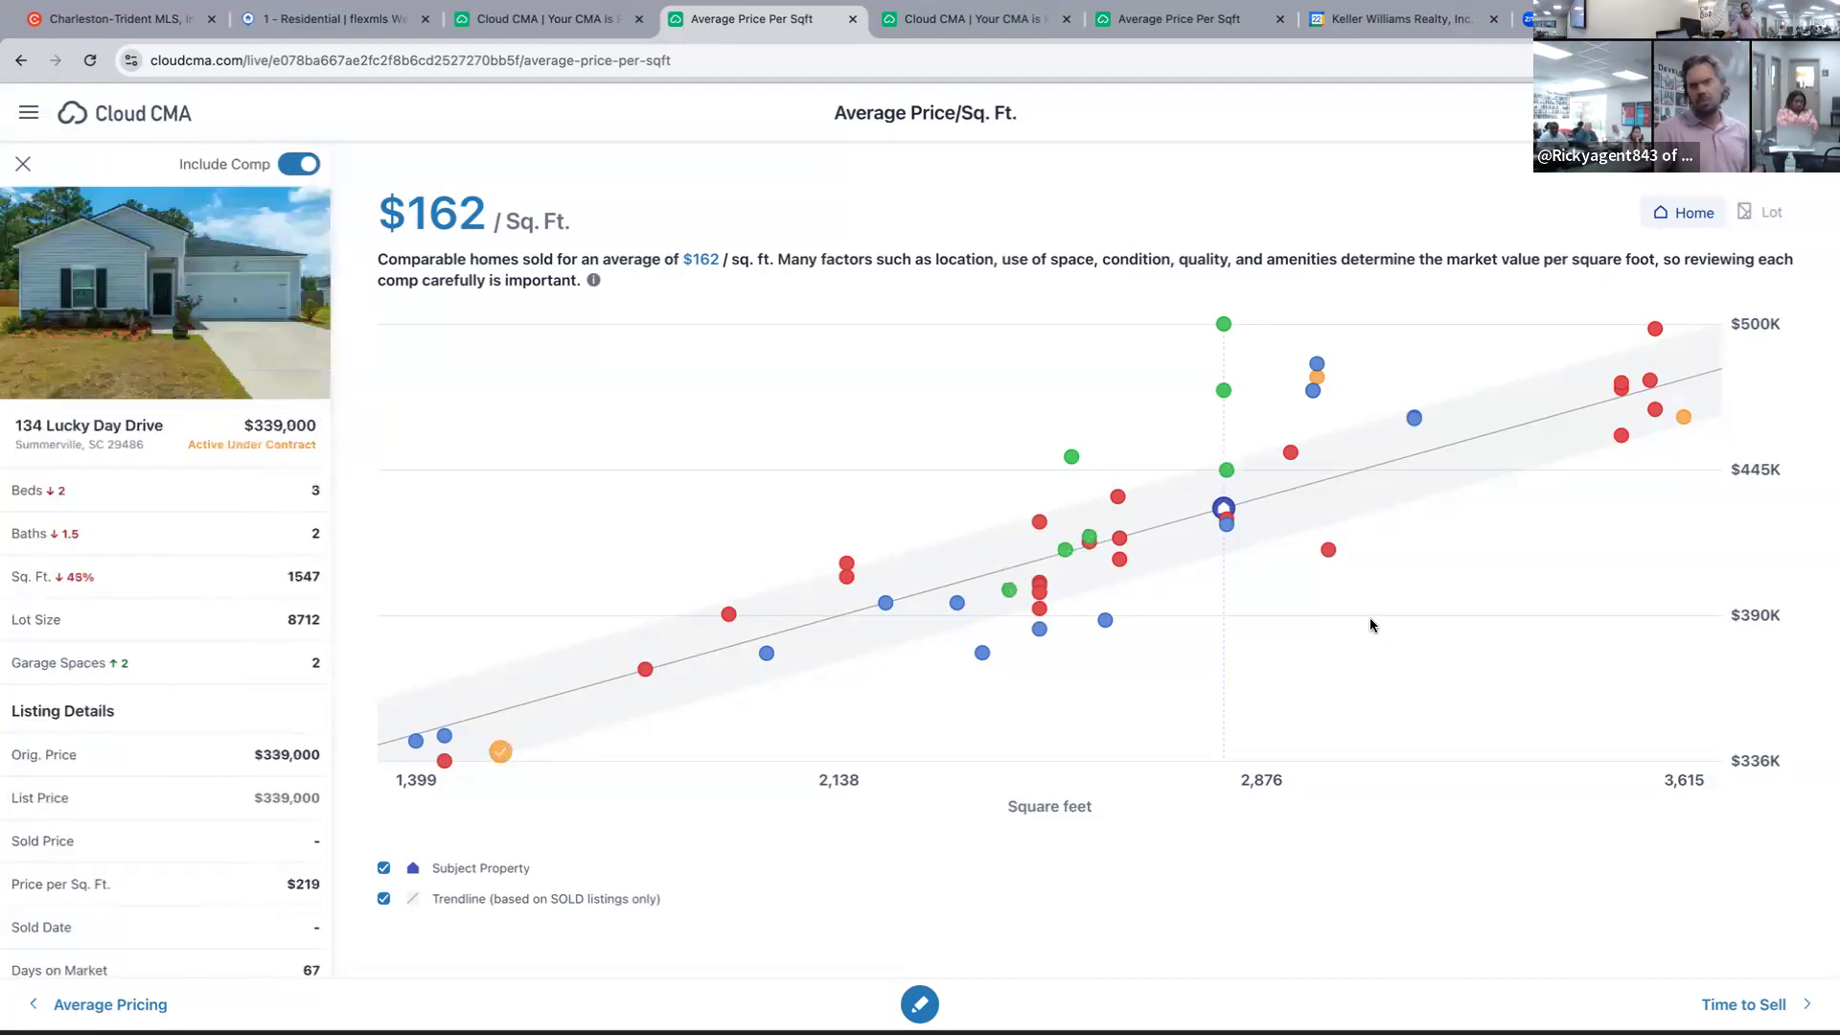
pyautogui.click(1011, 591)
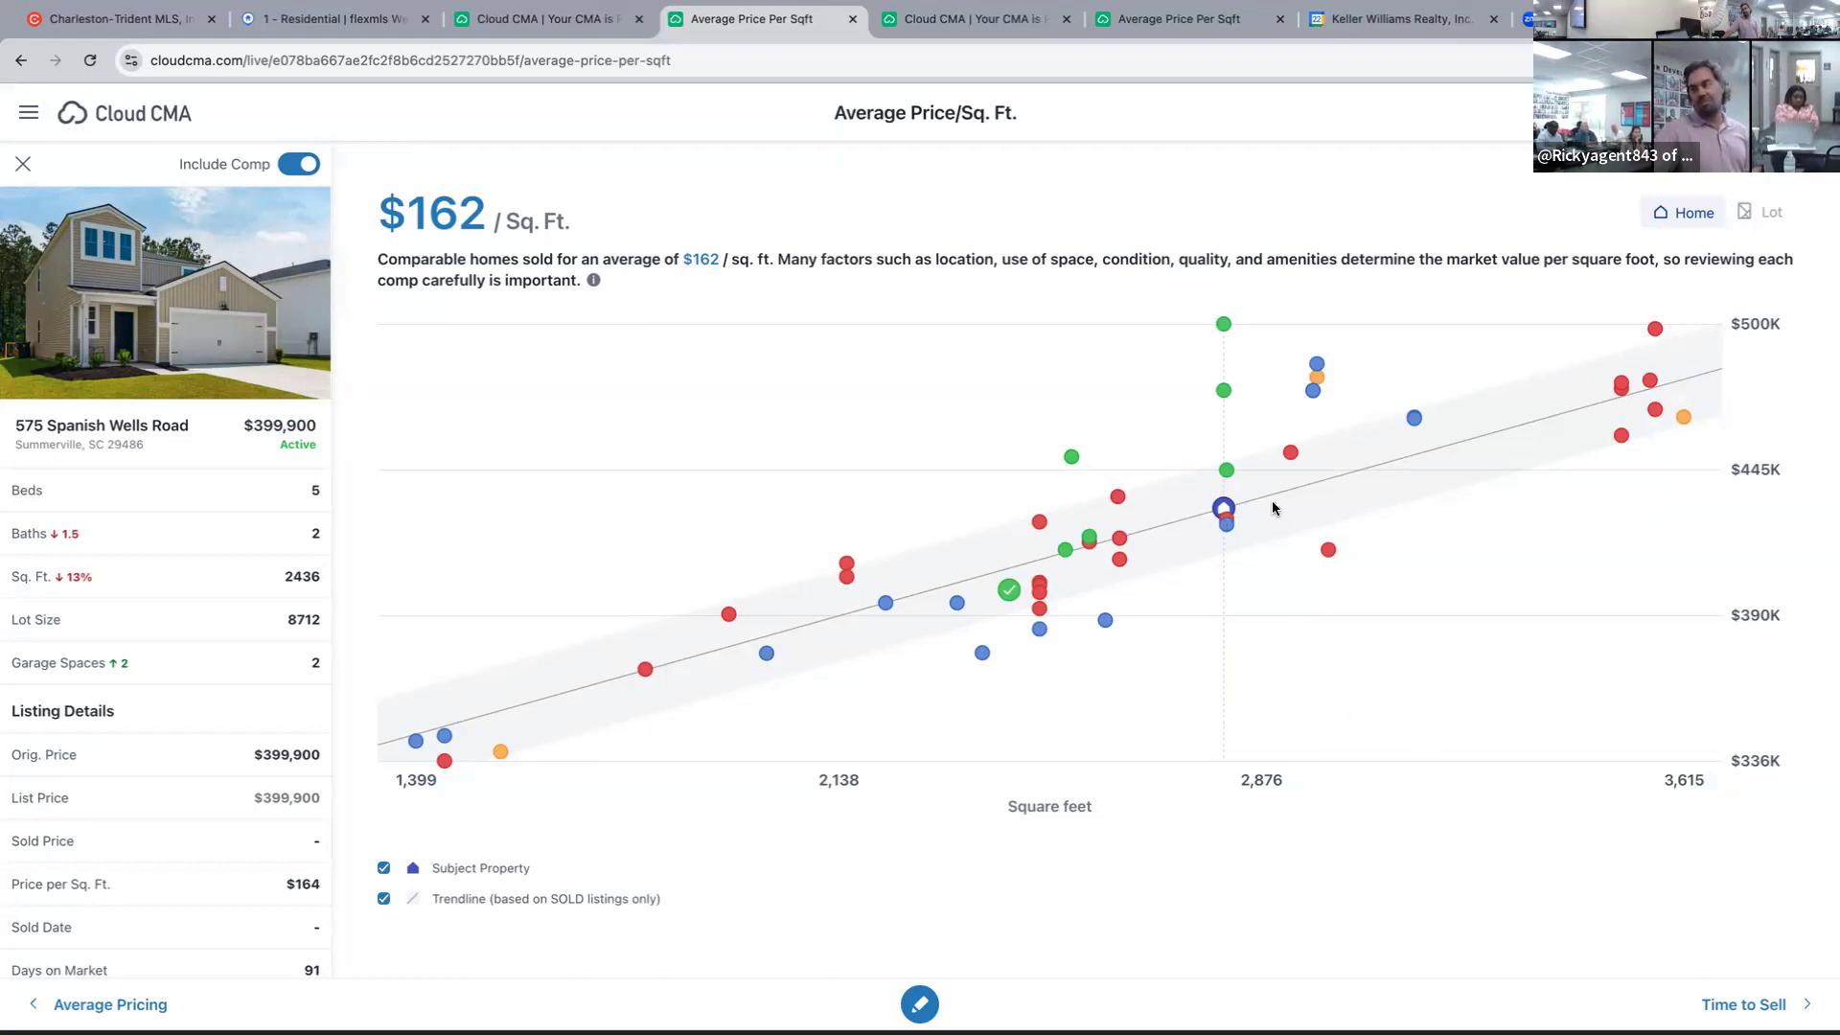
pyautogui.click(1224, 511)
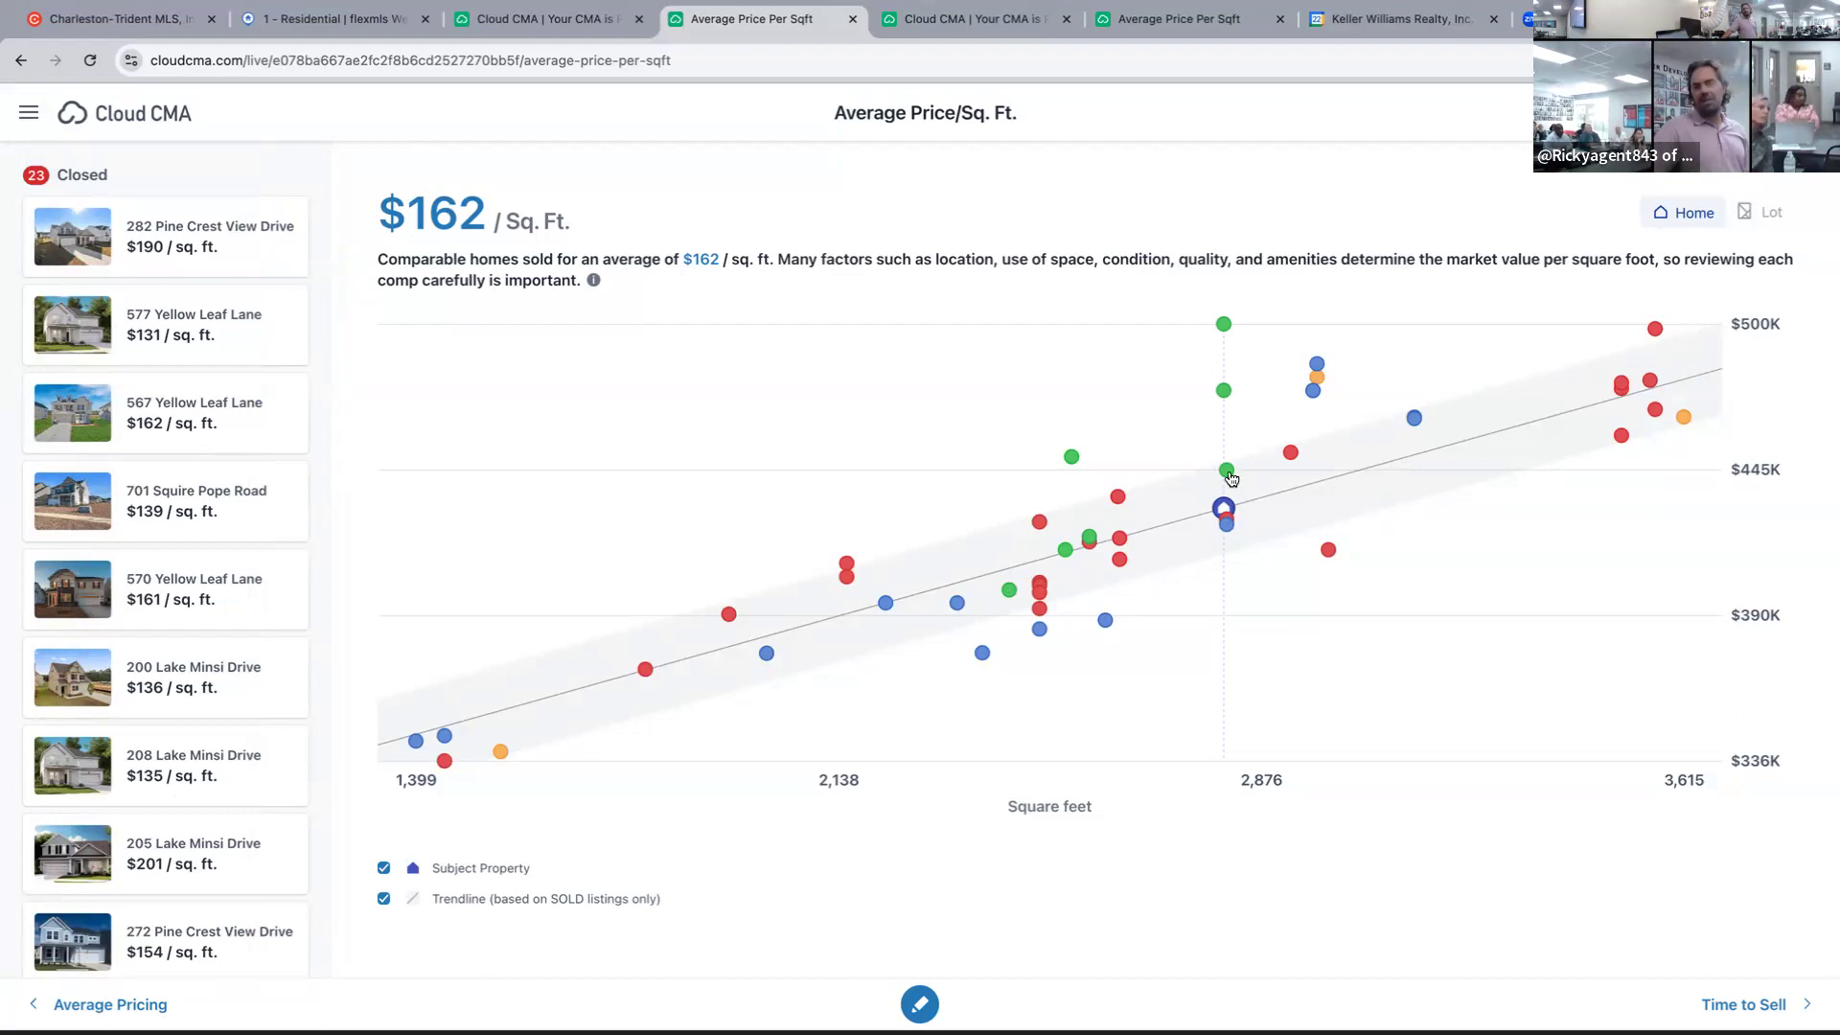
pyautogui.click(1227, 472)
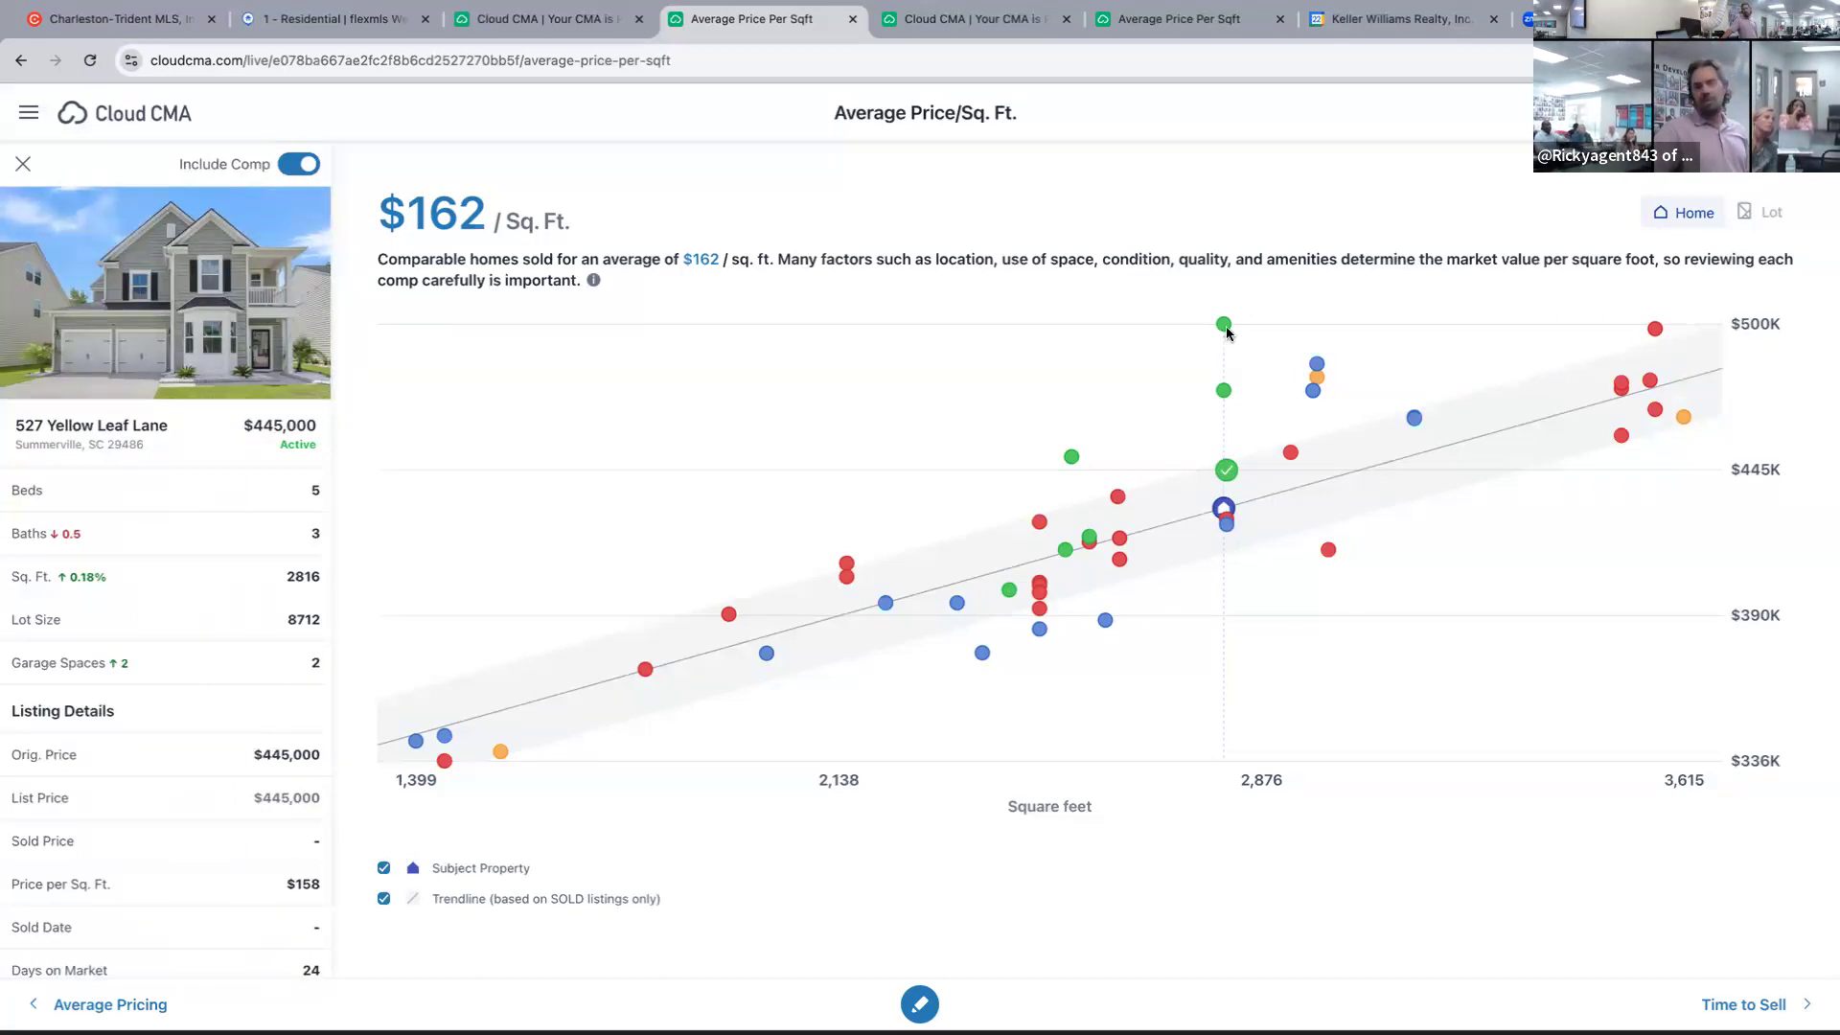
pyautogui.click(1226, 326)
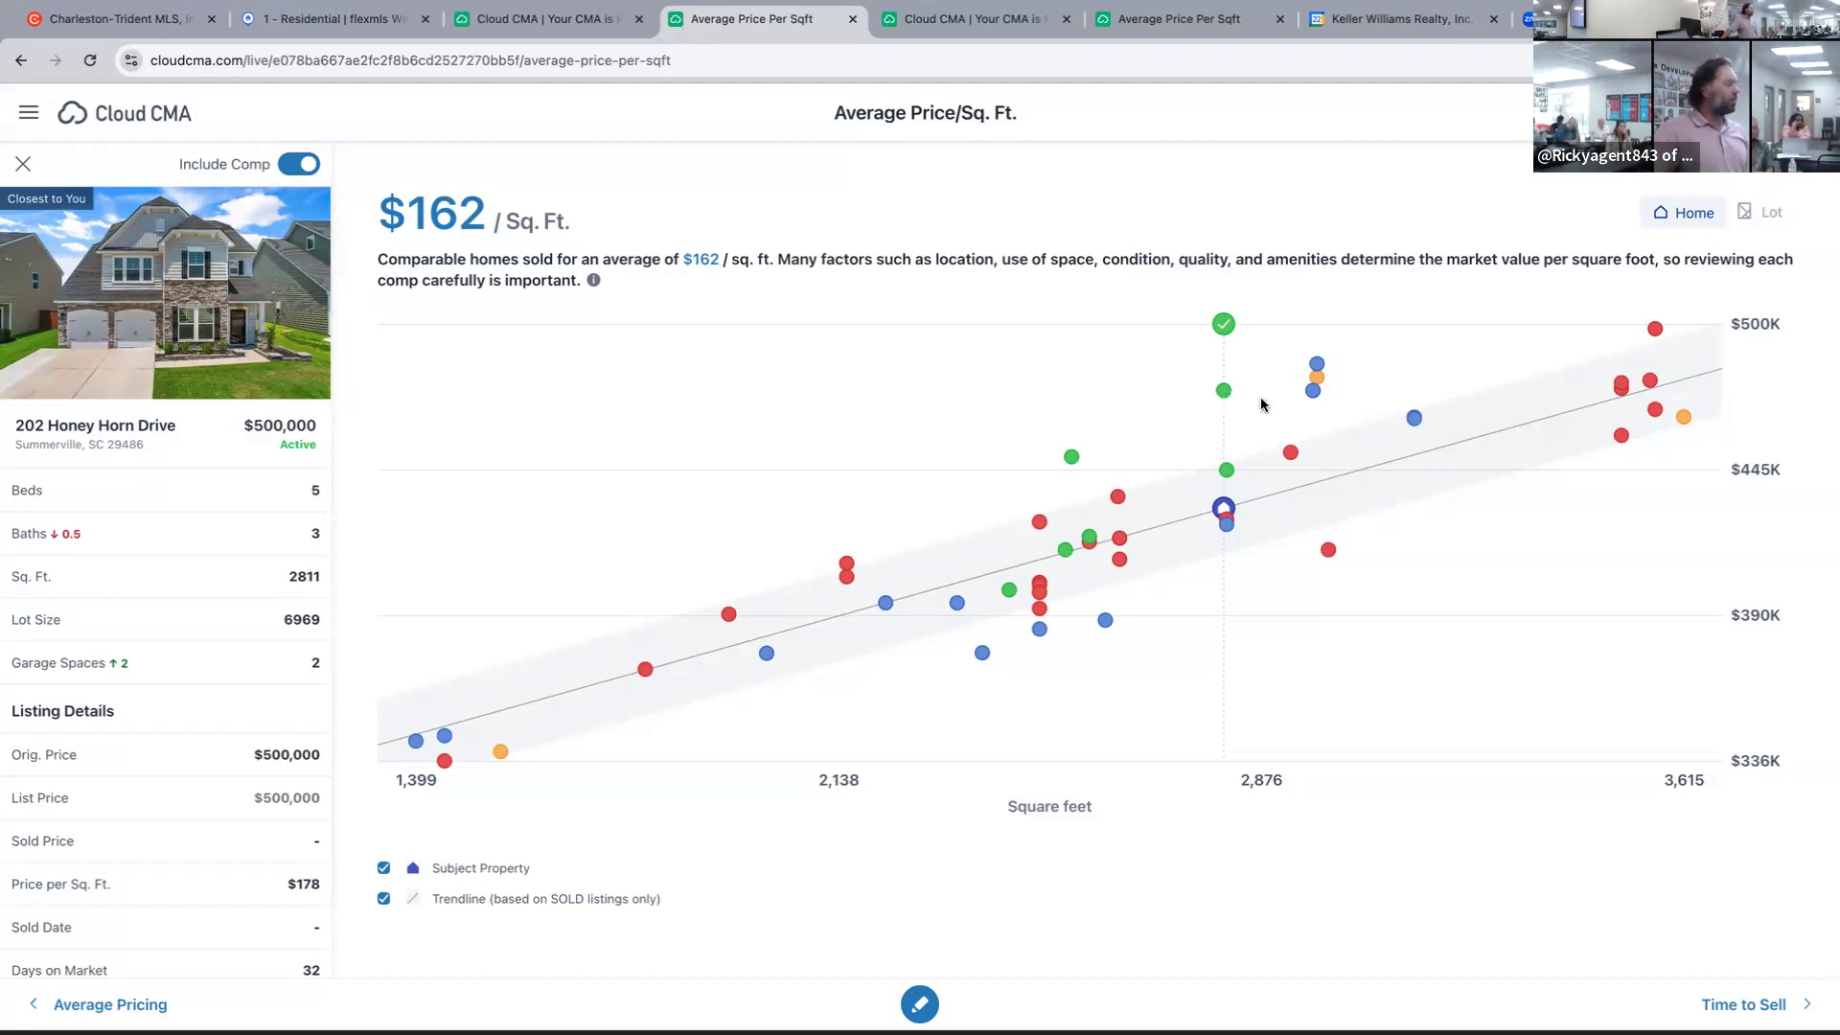
pyautogui.click(1258, 402)
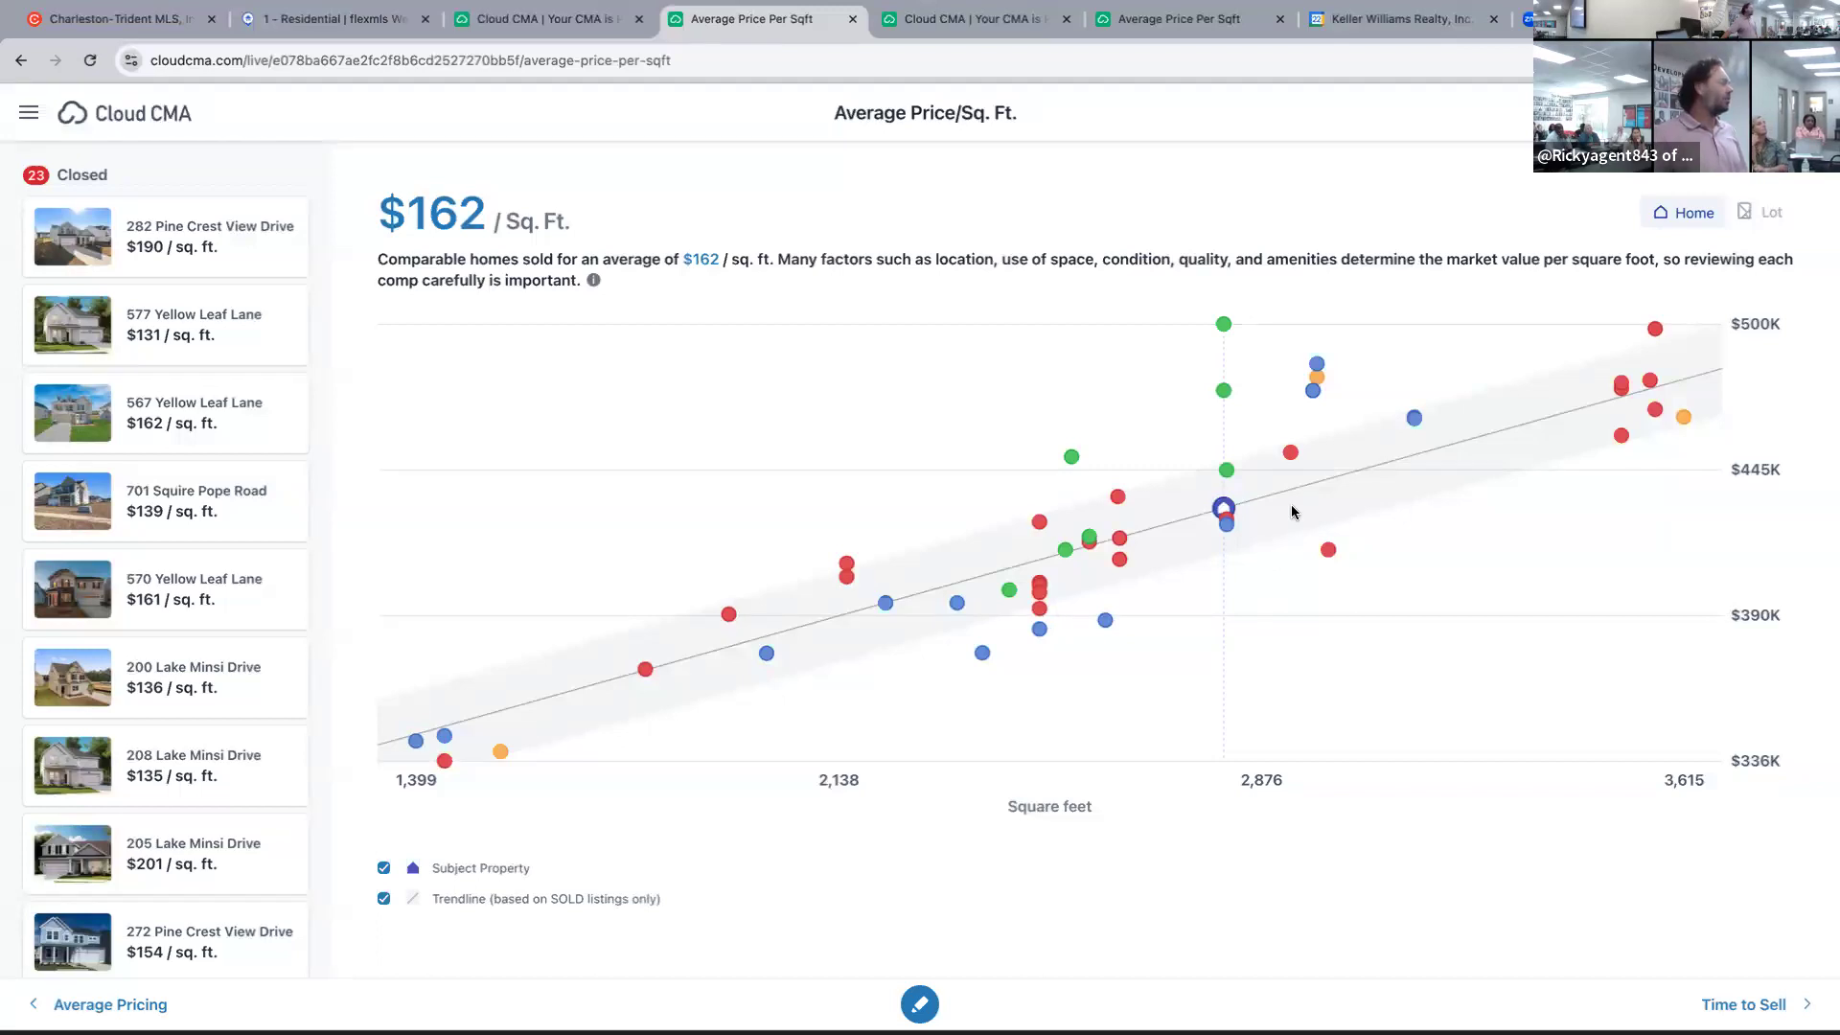
# Return to the Flexmls residential search results with 48 listings.
pyautogui.click(254, 10)
pyautogui.click(1268, 253)
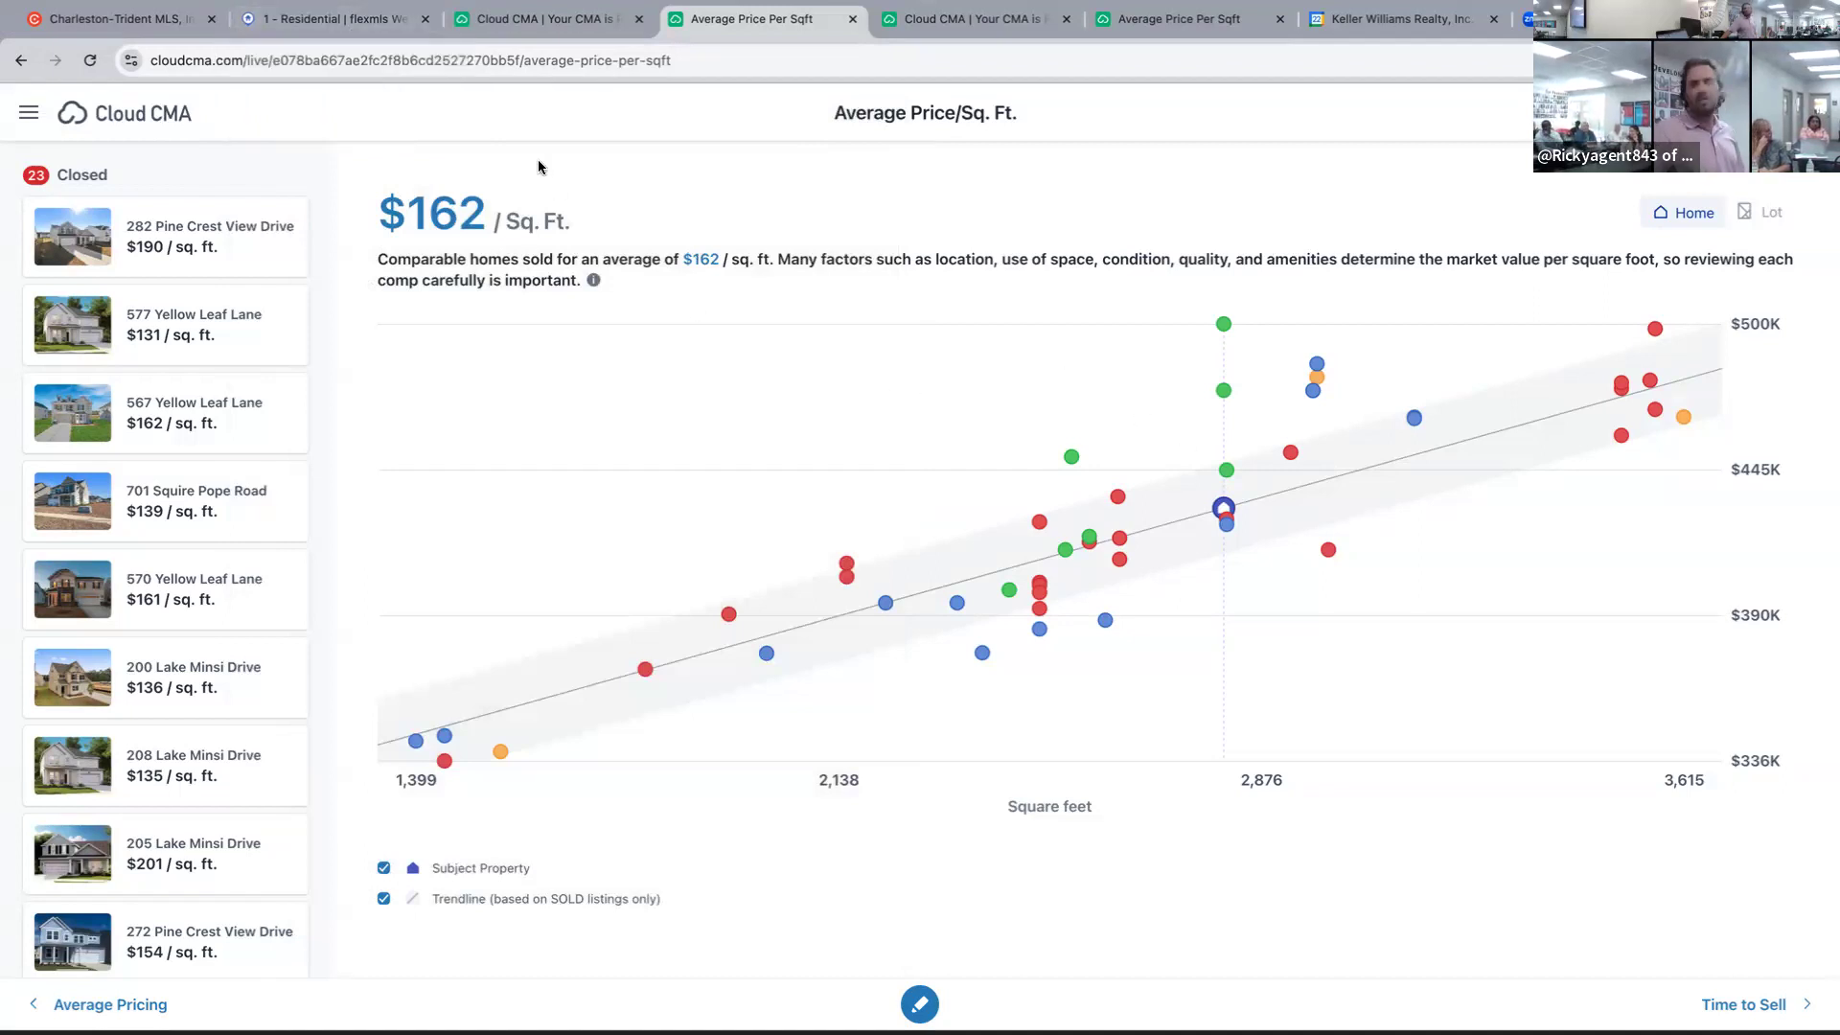
pyautogui.click(330, 19)
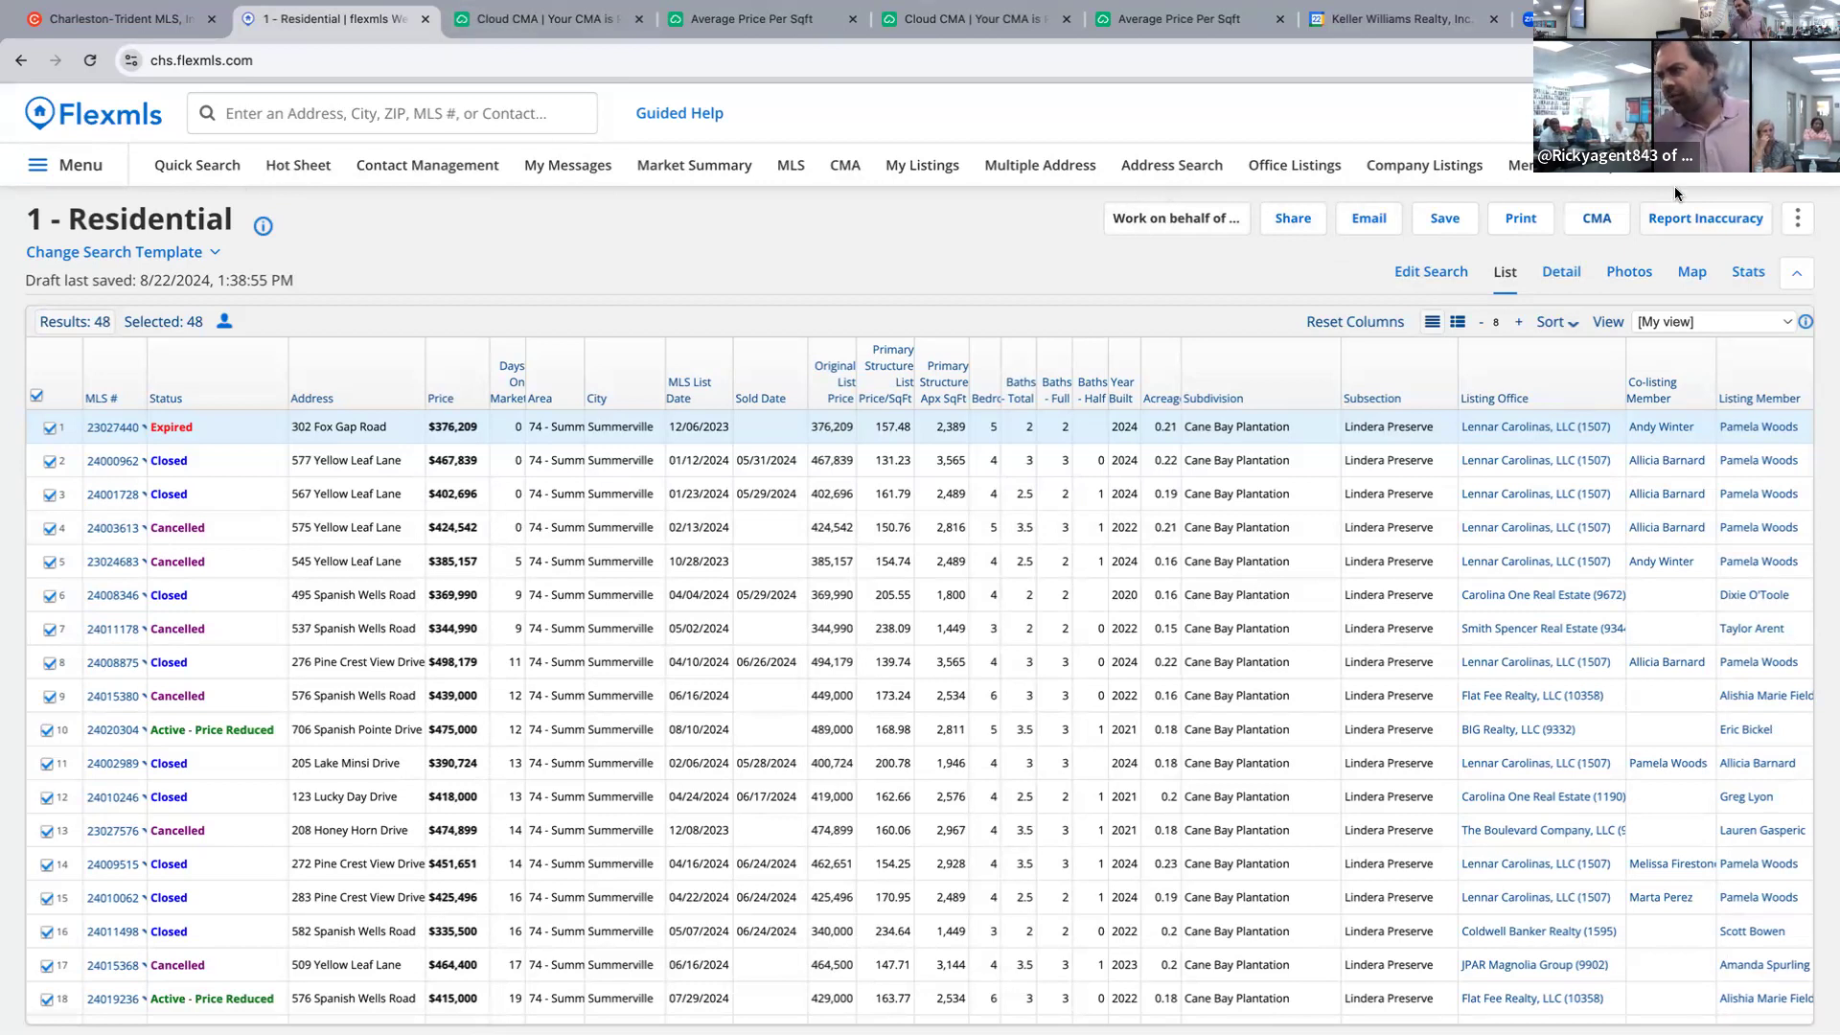
# Look through Flexmls's More and Menu options, then go to the CHS MLS home dashboard.
pyautogui.click(1542, 165)
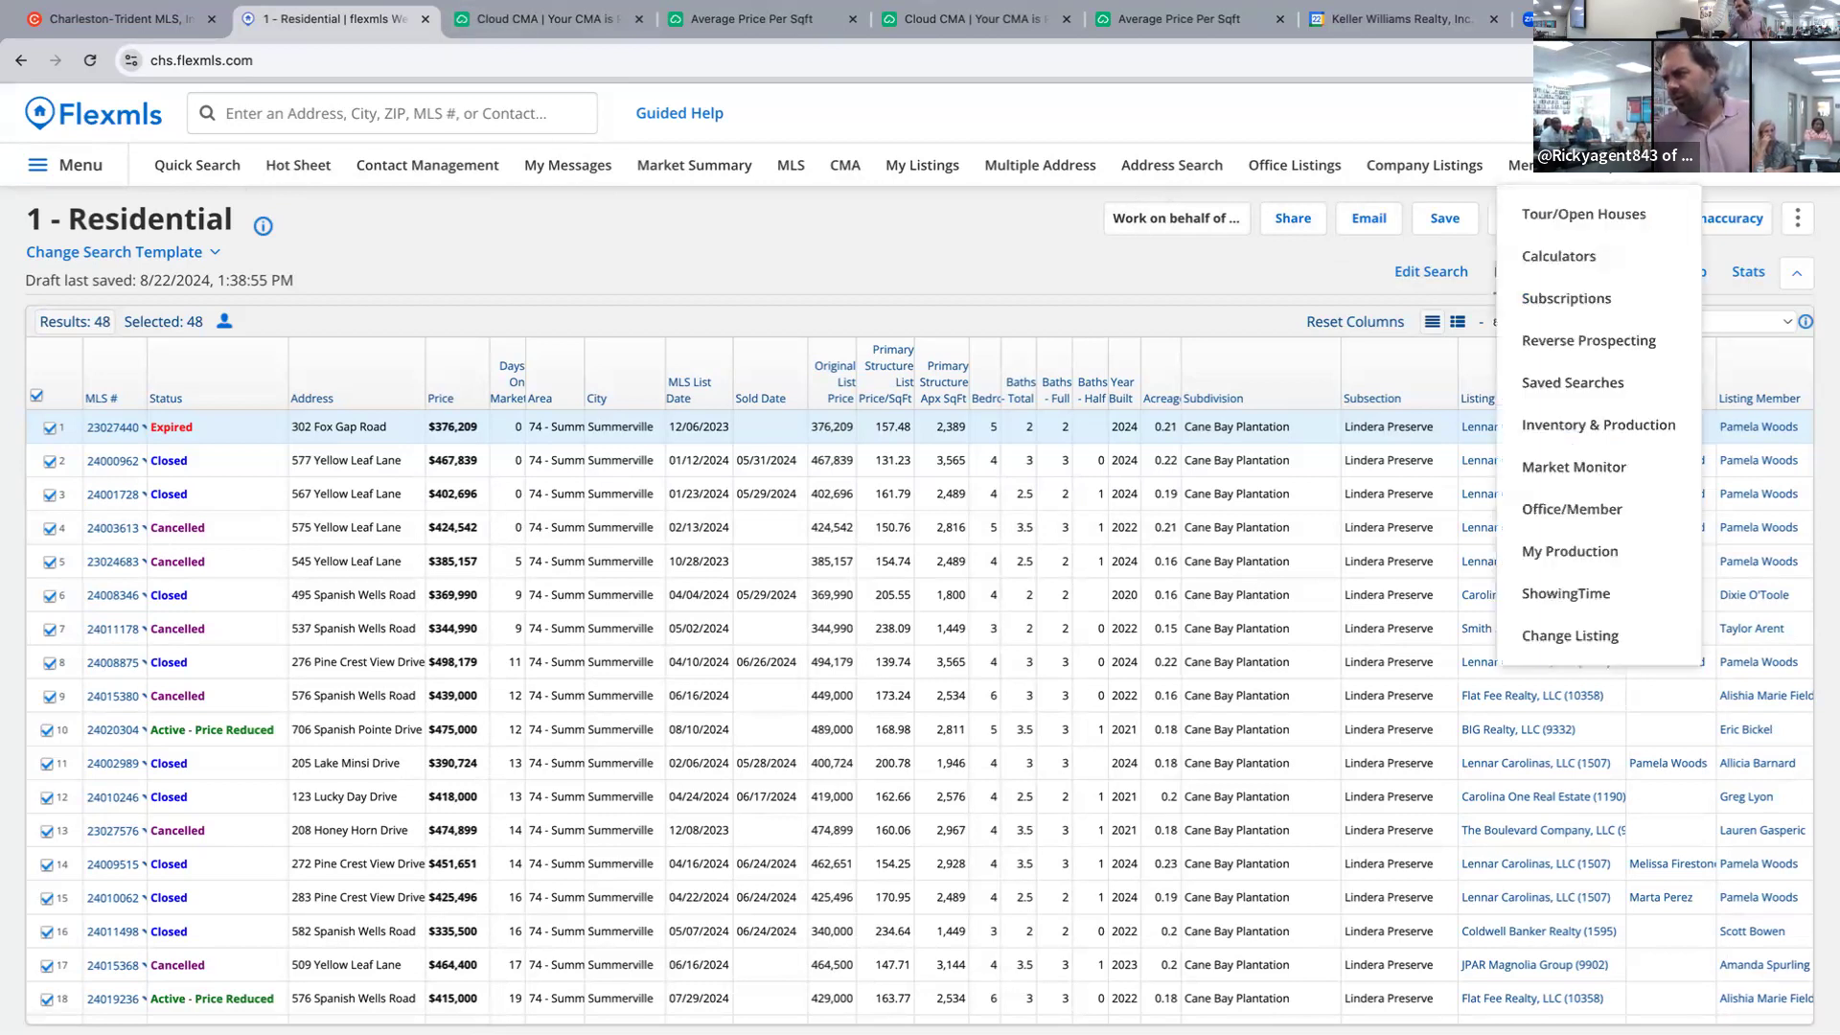
pyautogui.click(82, 165)
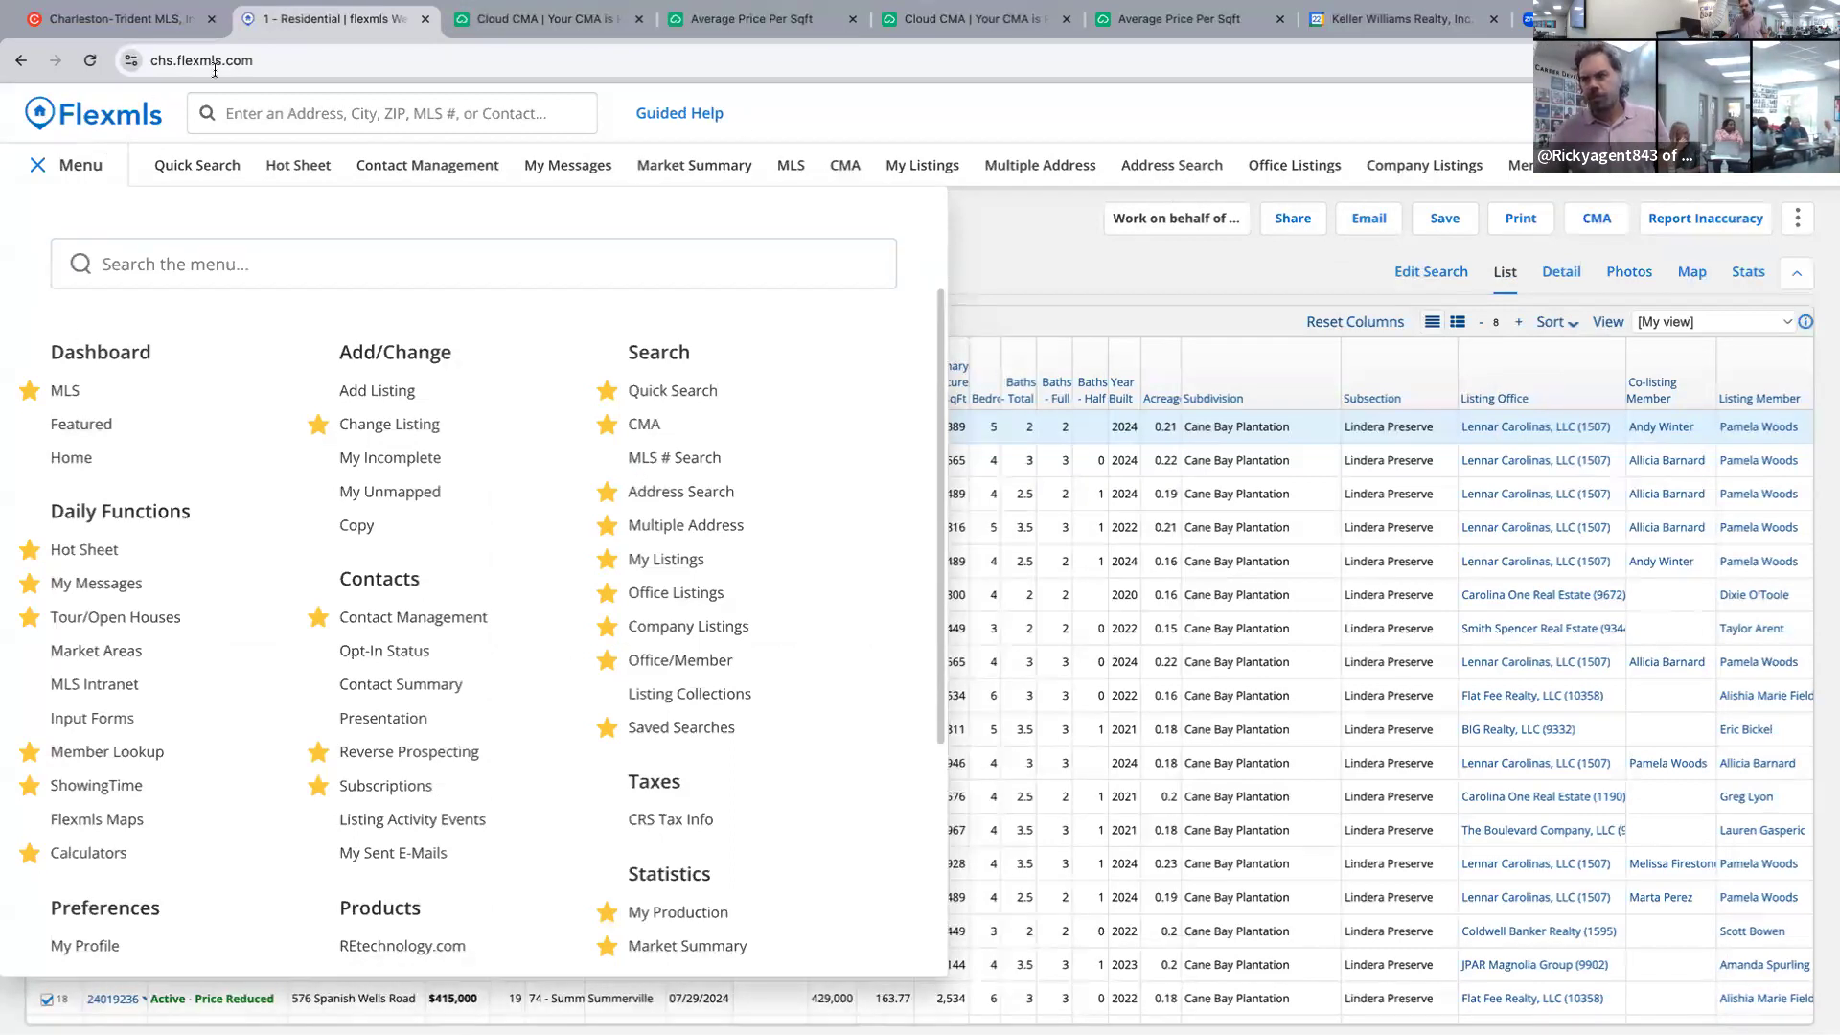
pyautogui.click(192, 18)
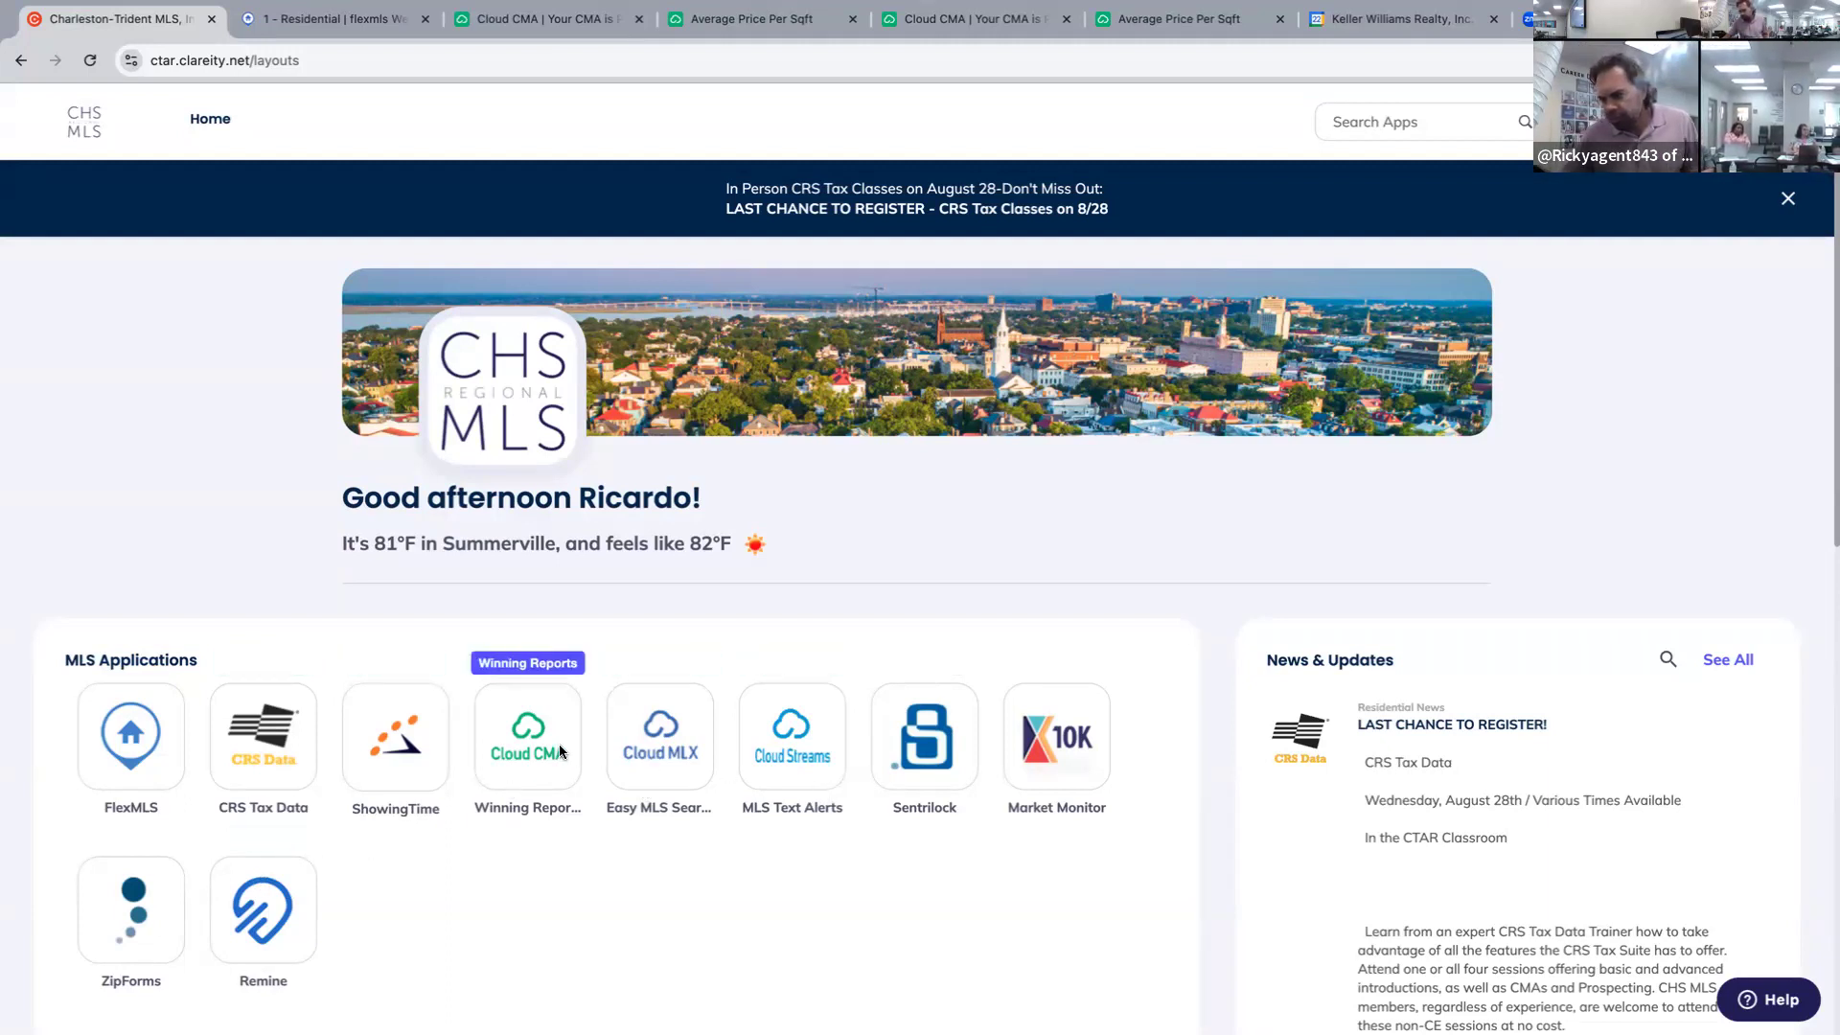
# Launch ShowingTime from the CHS MLS Applications list.
pyautogui.click(412, 747)
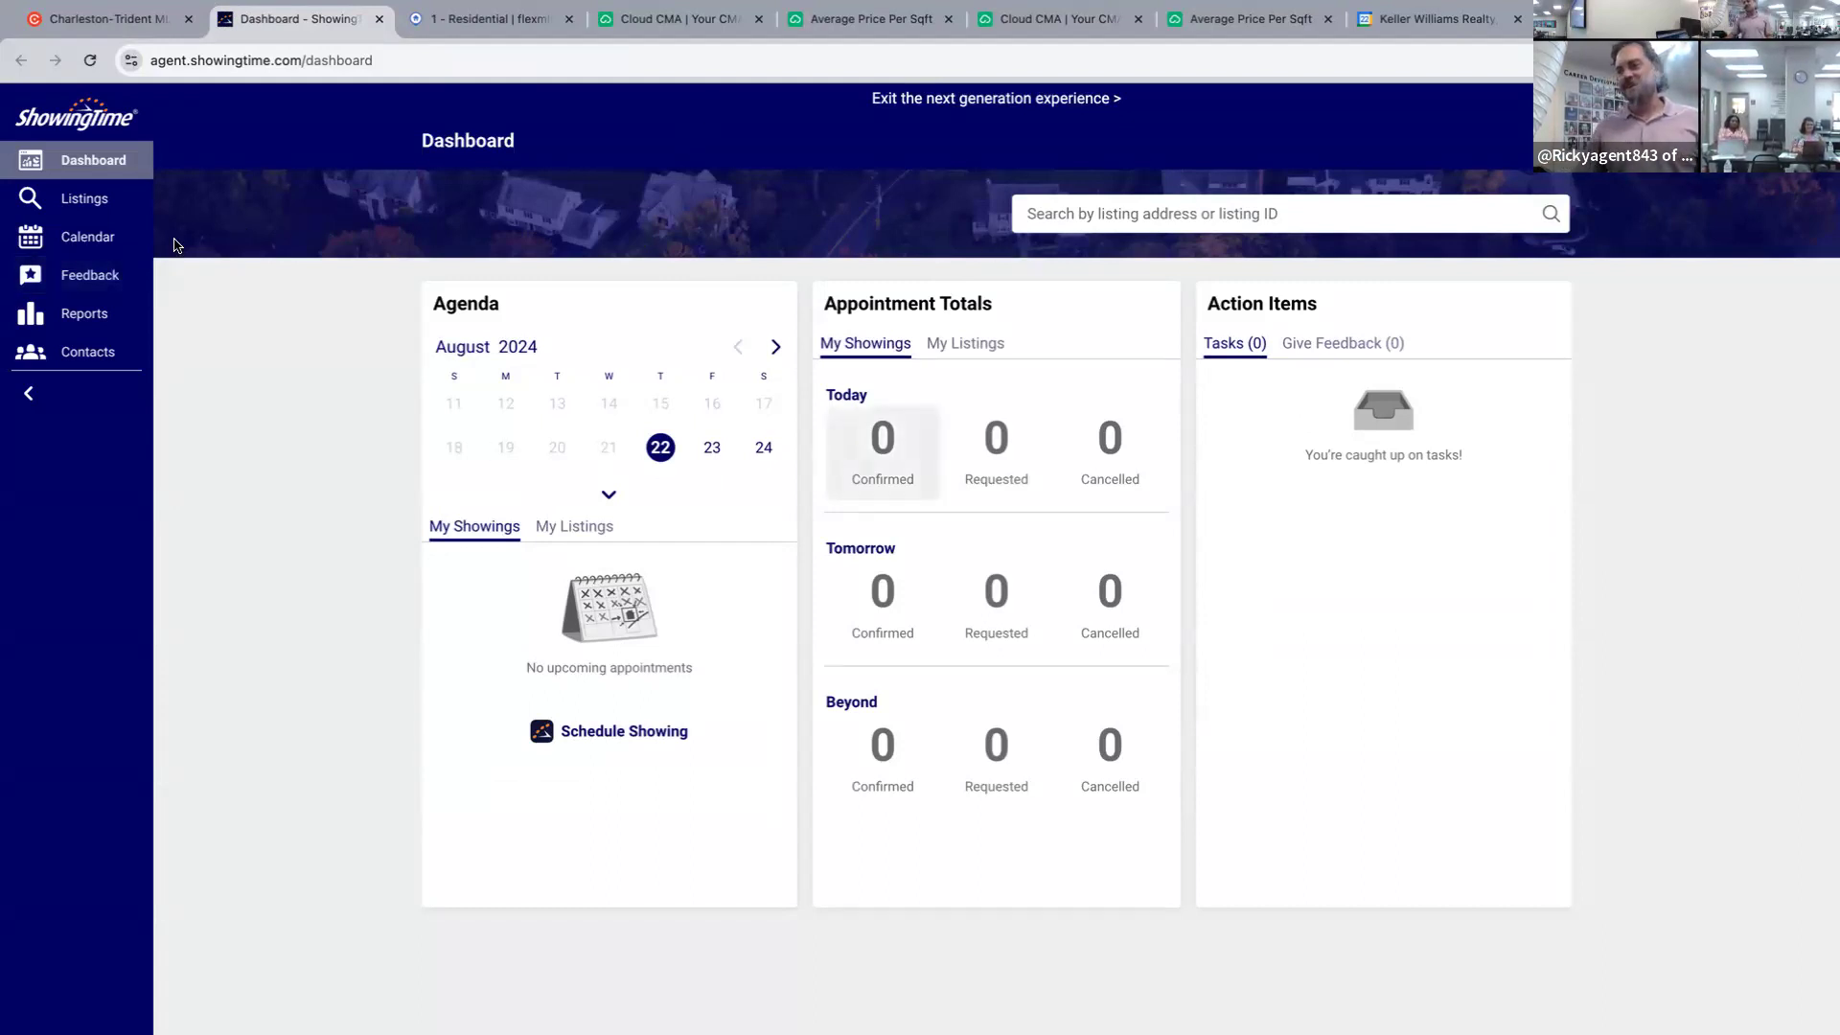
# Open the Target Market Analysis report from ShowingTime's Reports page.
pyautogui.click(89, 314)
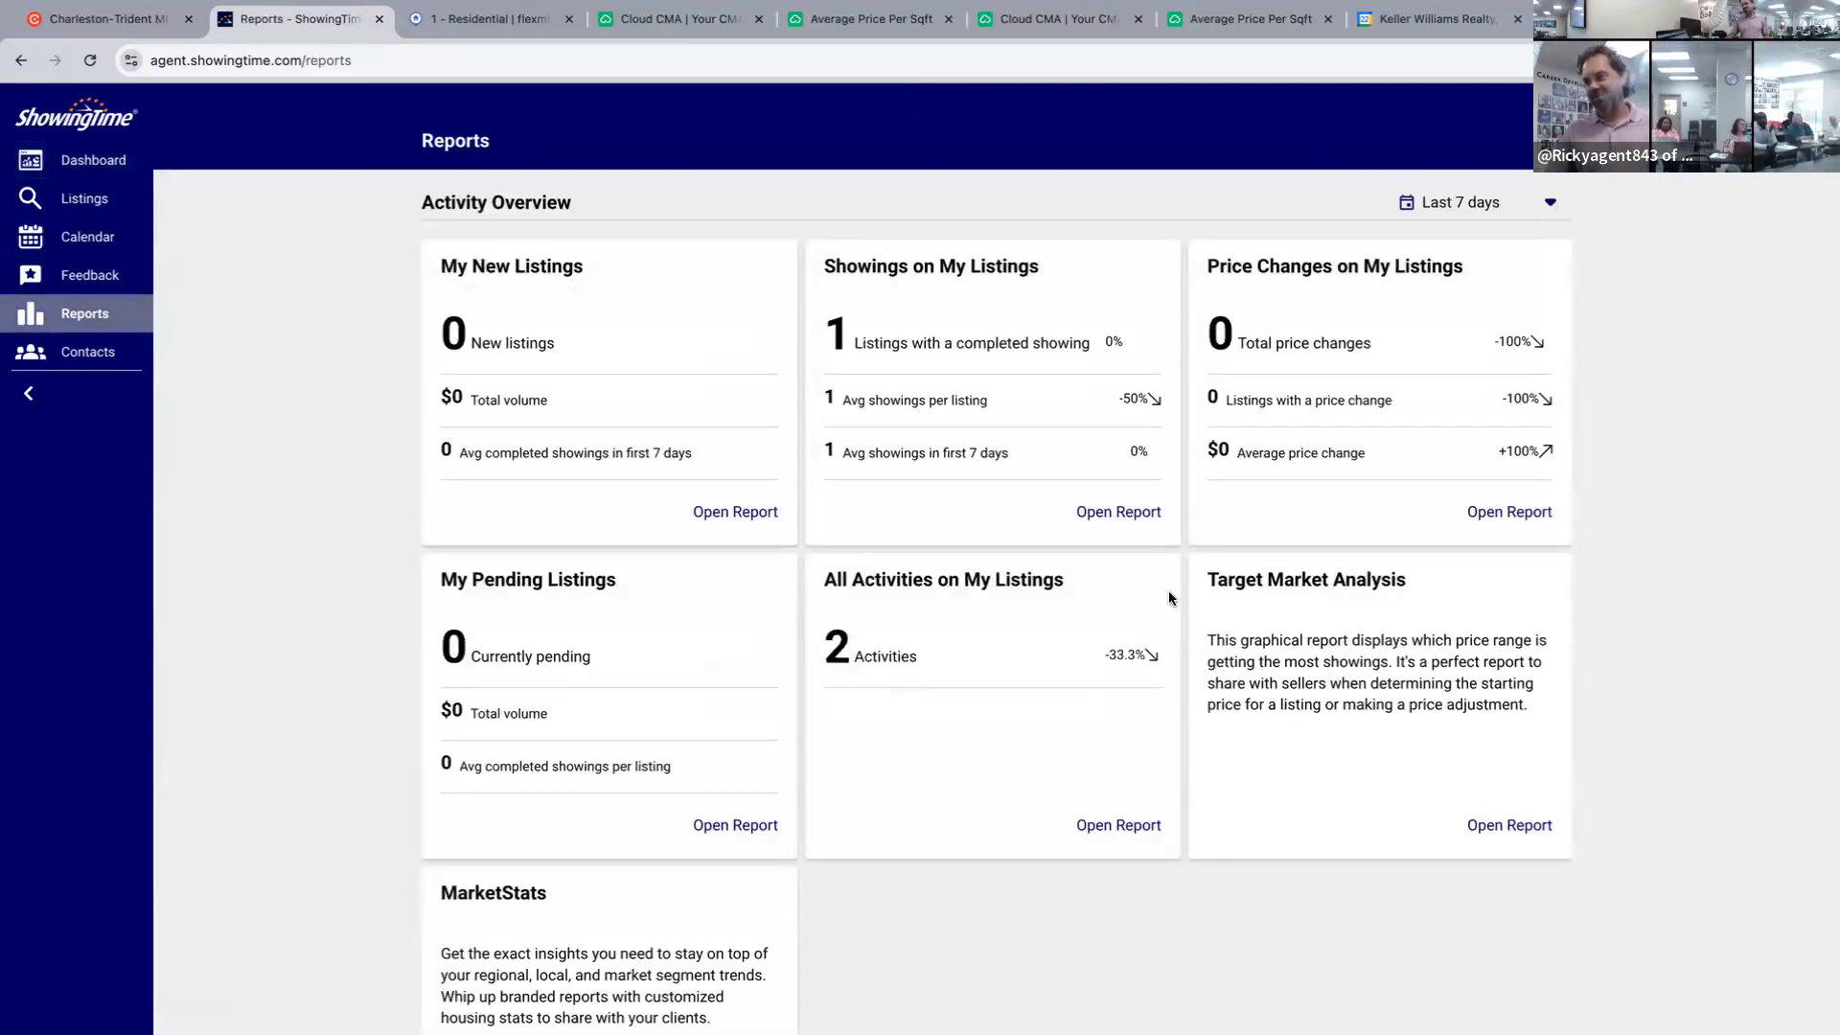
pyautogui.click(1510, 825)
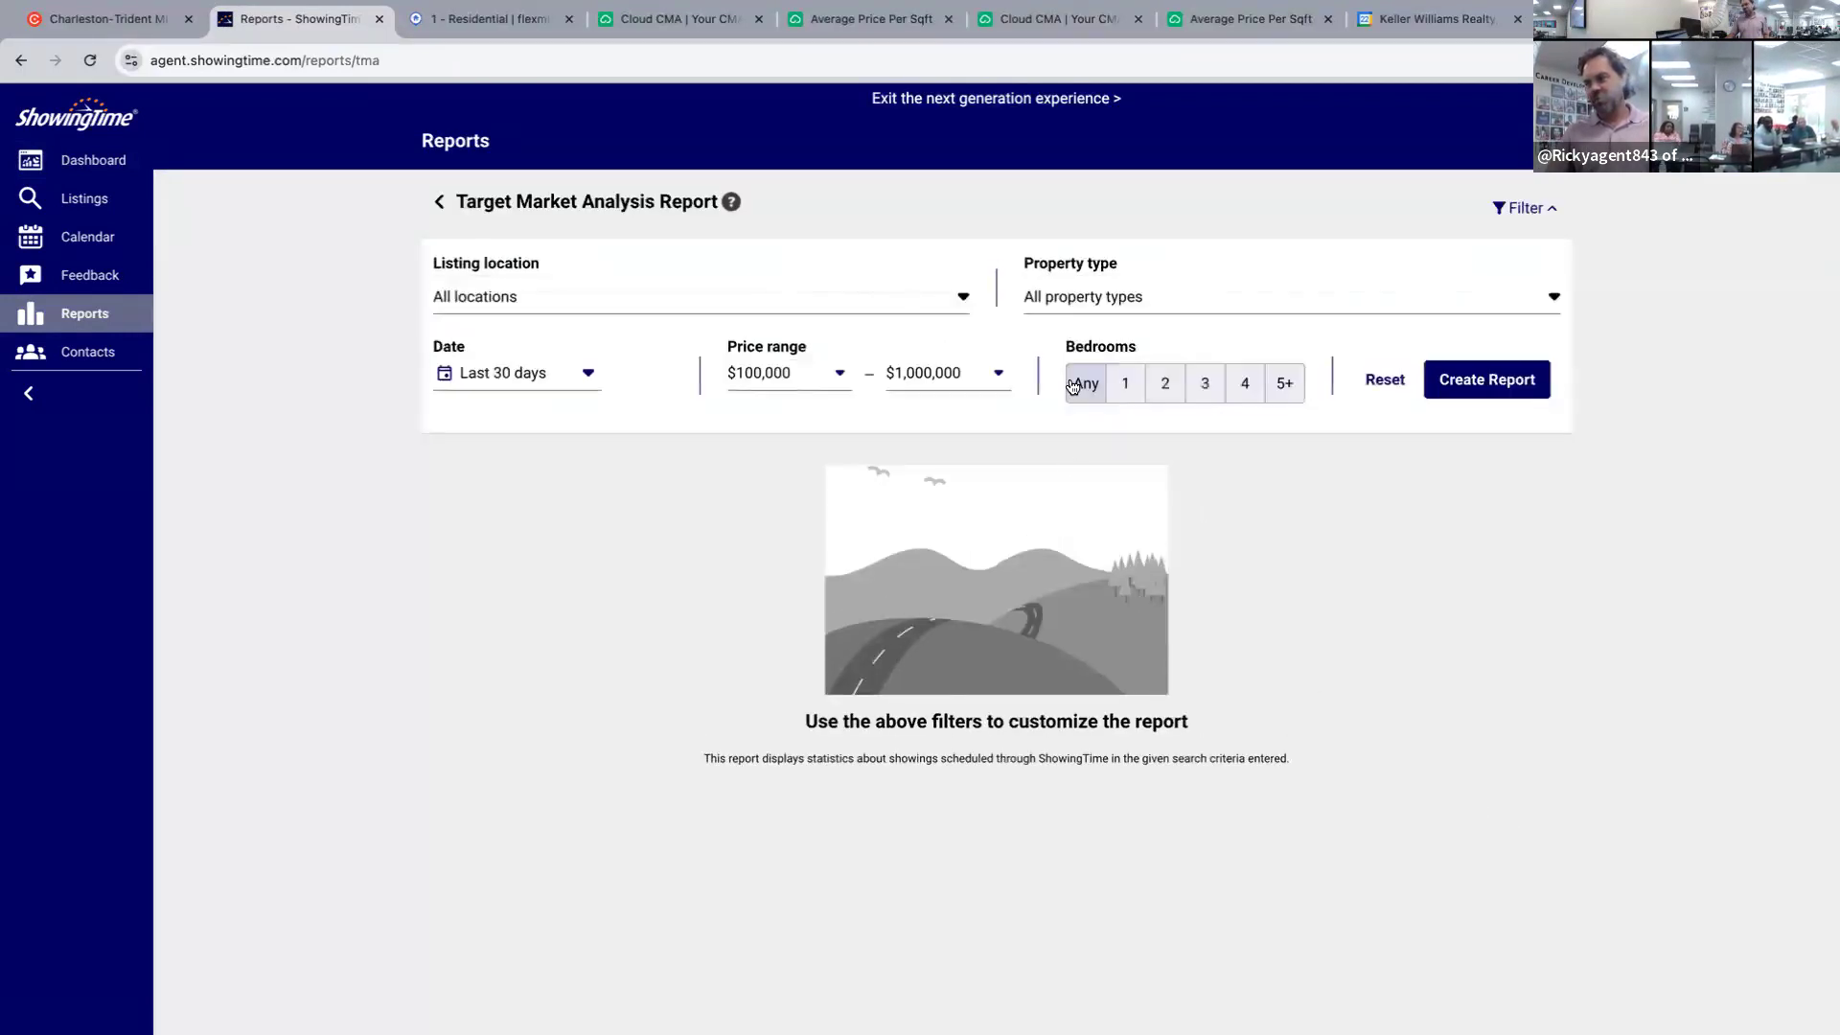
# Set the listing location to Cane Bay Plantation by searching 'cane bay'.
pyautogui.click(911, 295)
pyautogui.click(911, 295)
pyautogui.click(870, 295)
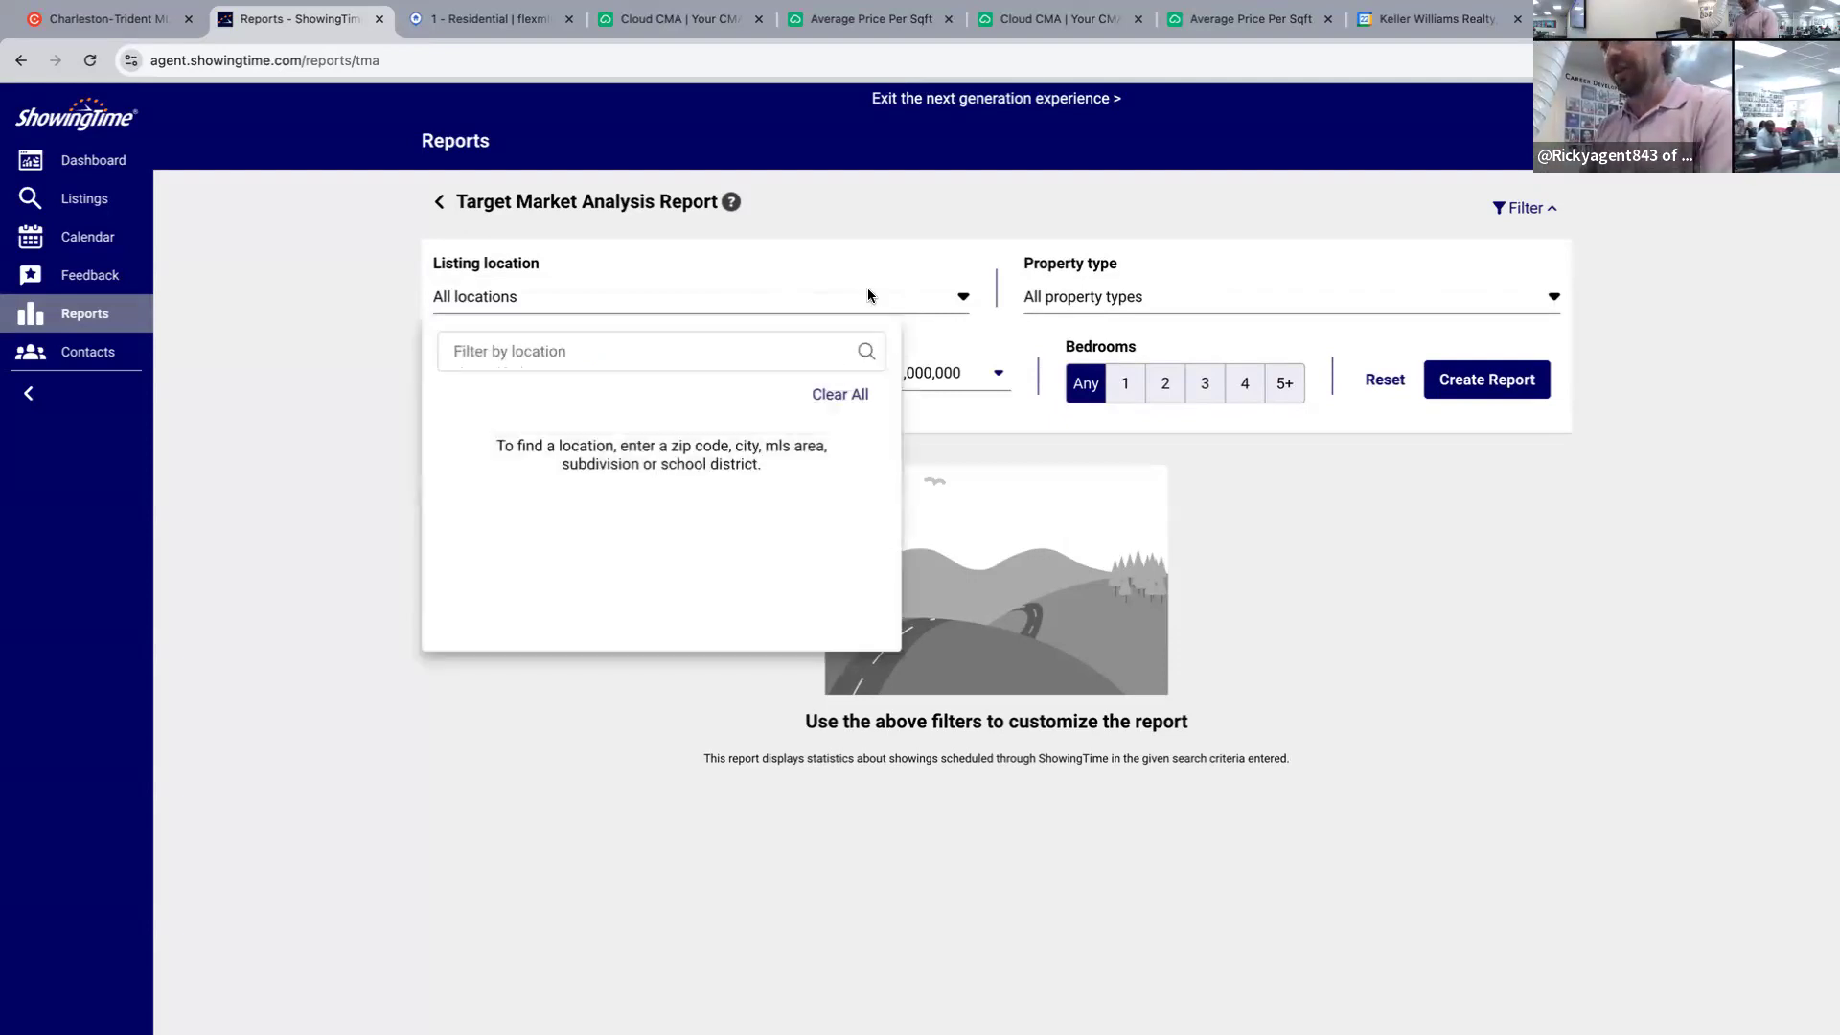
pyautogui.write('cane bay')
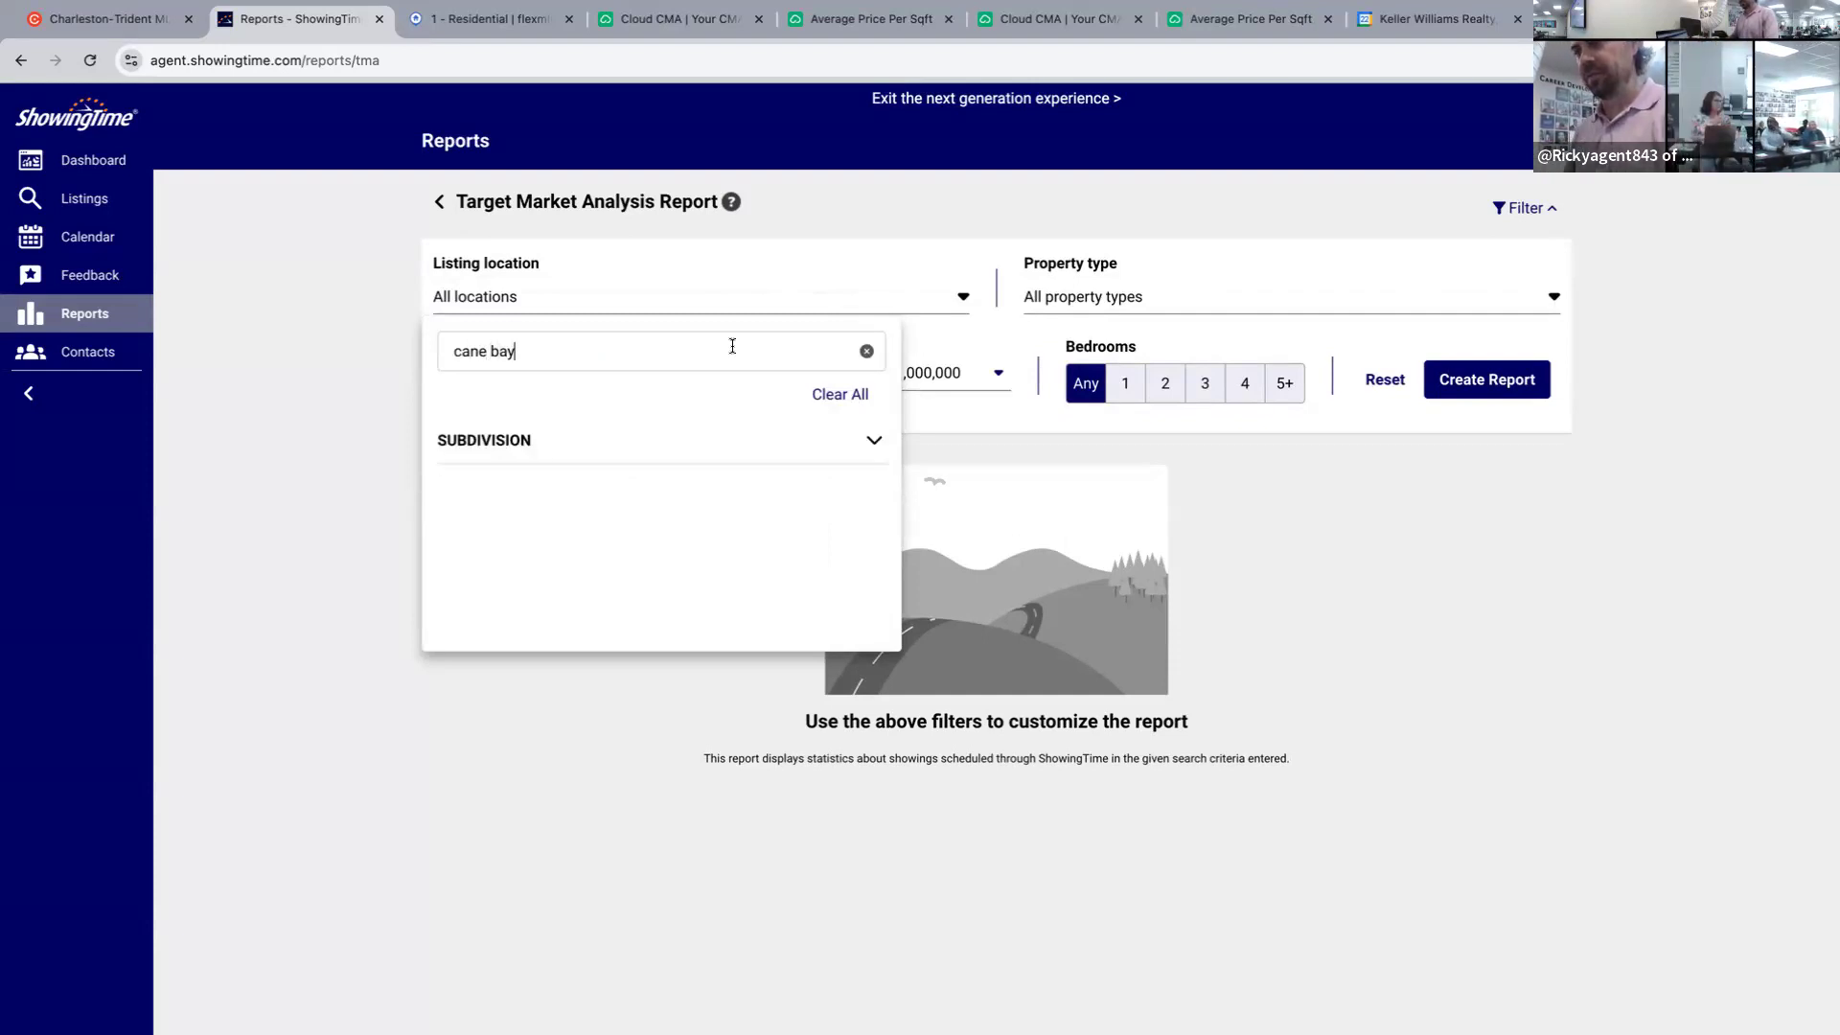
pyautogui.rightClick(553, 489)
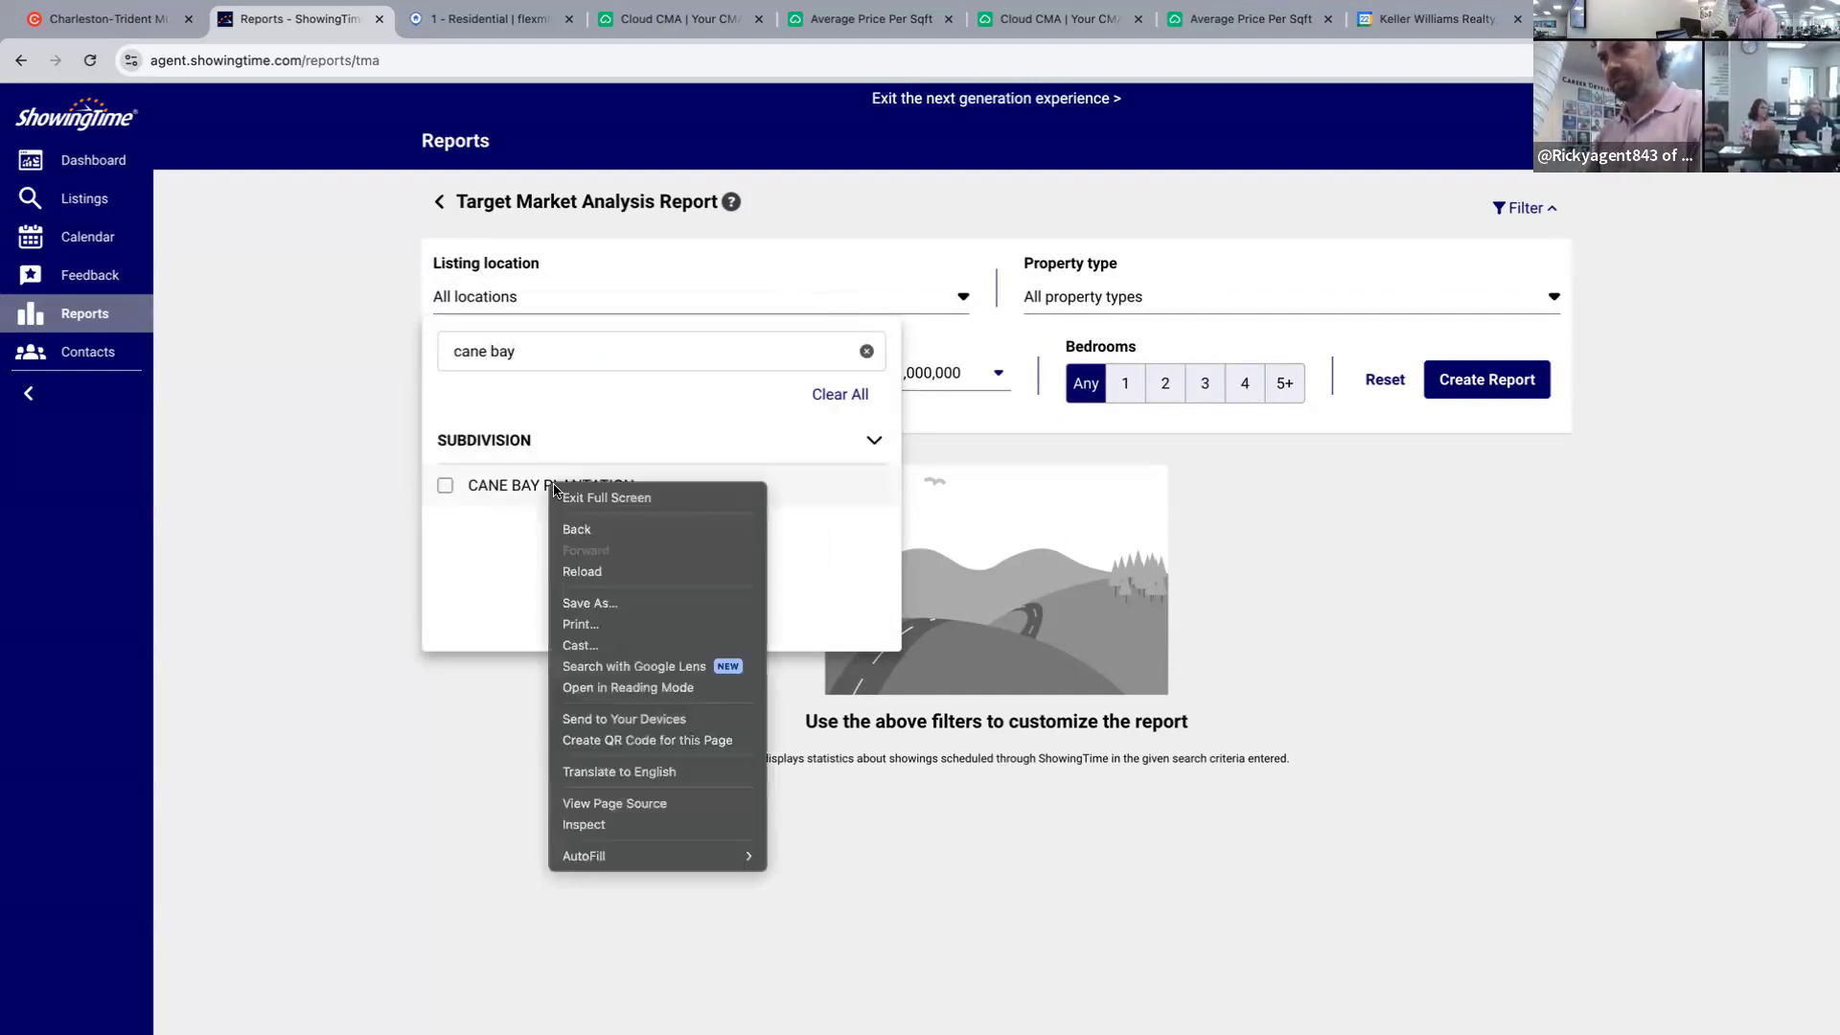
pyautogui.click(445, 487)
pyautogui.click(1481, 582)
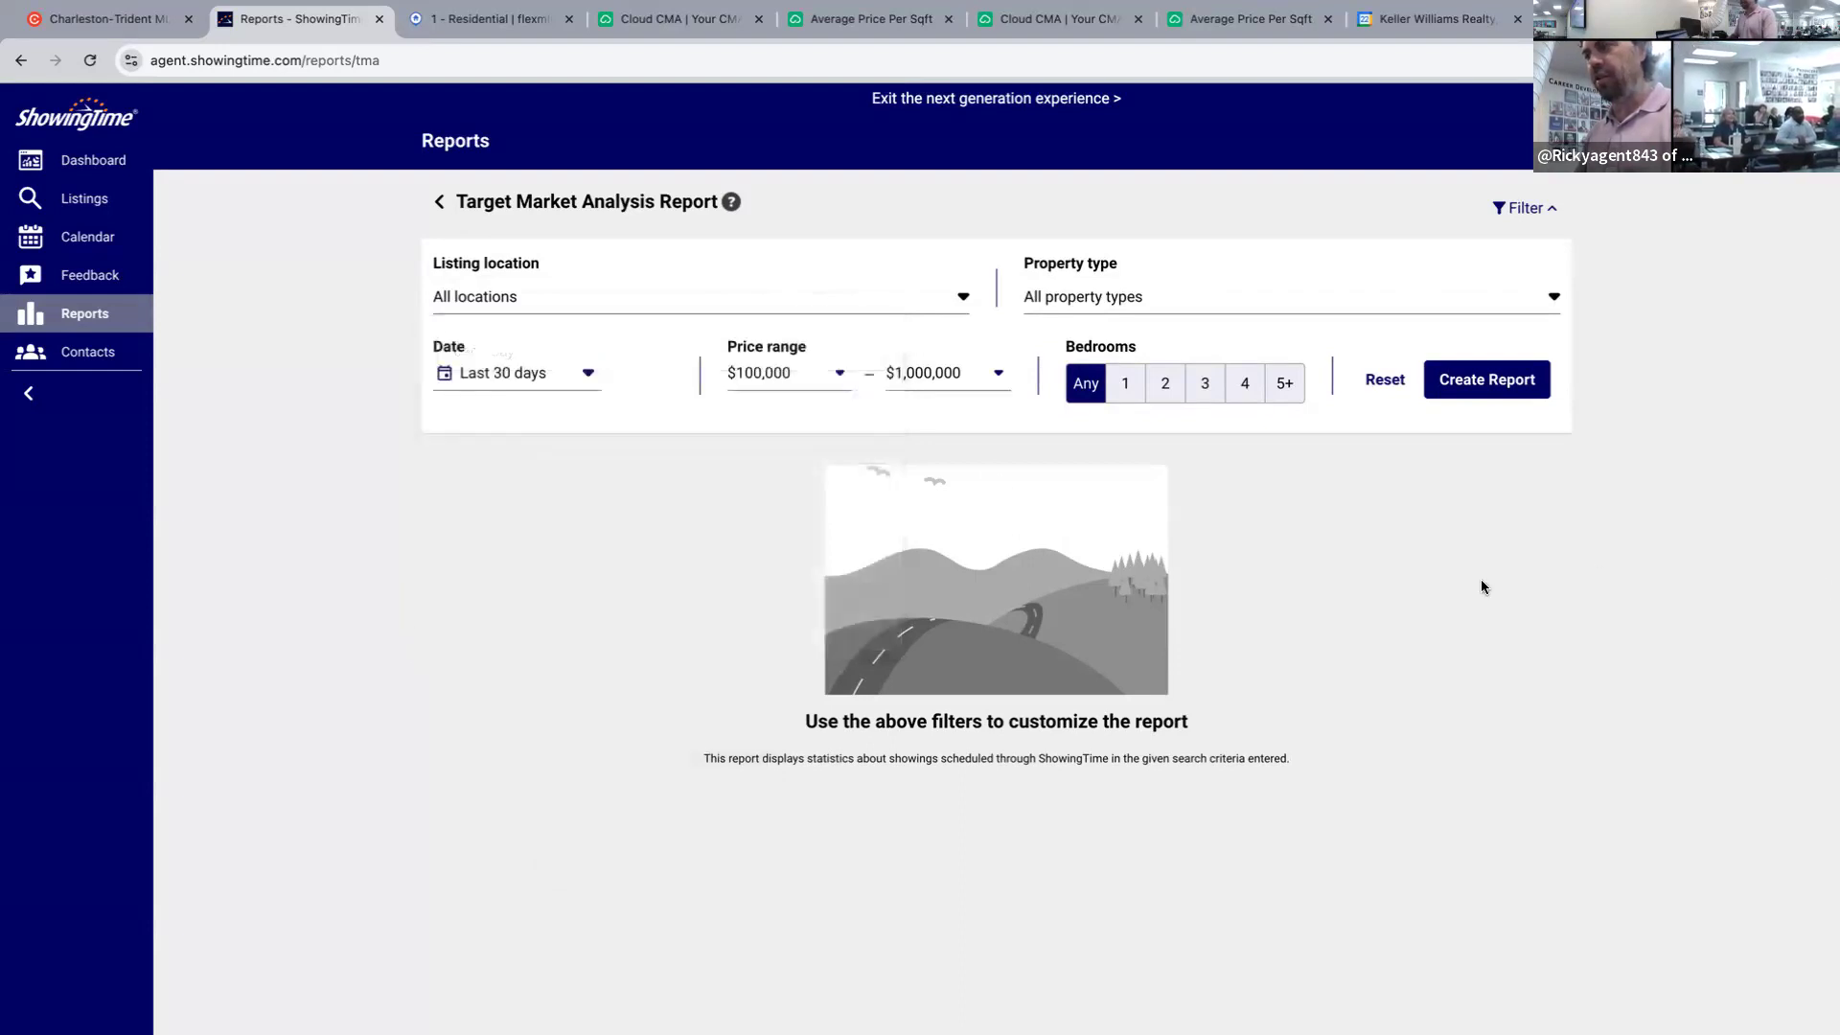
# Limit the property type to Single Family Detached homes.
pyautogui.click(1165, 299)
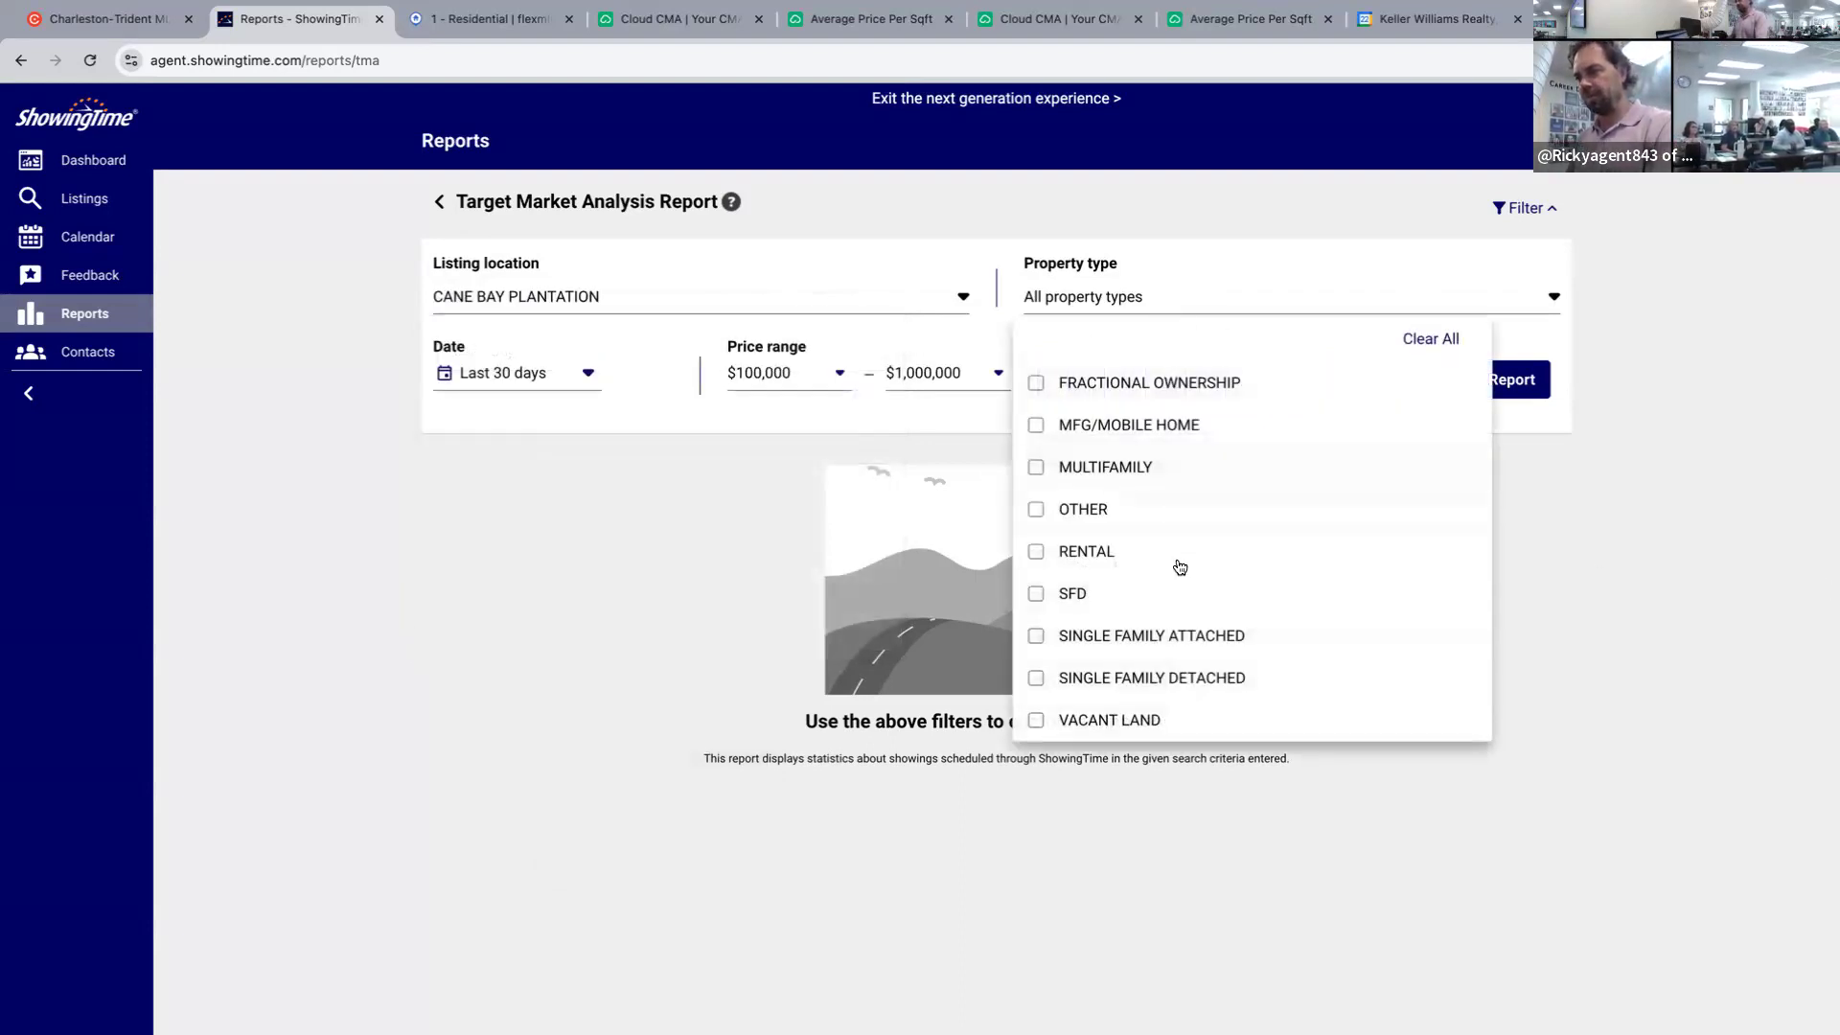
pyautogui.click(1665, 576)
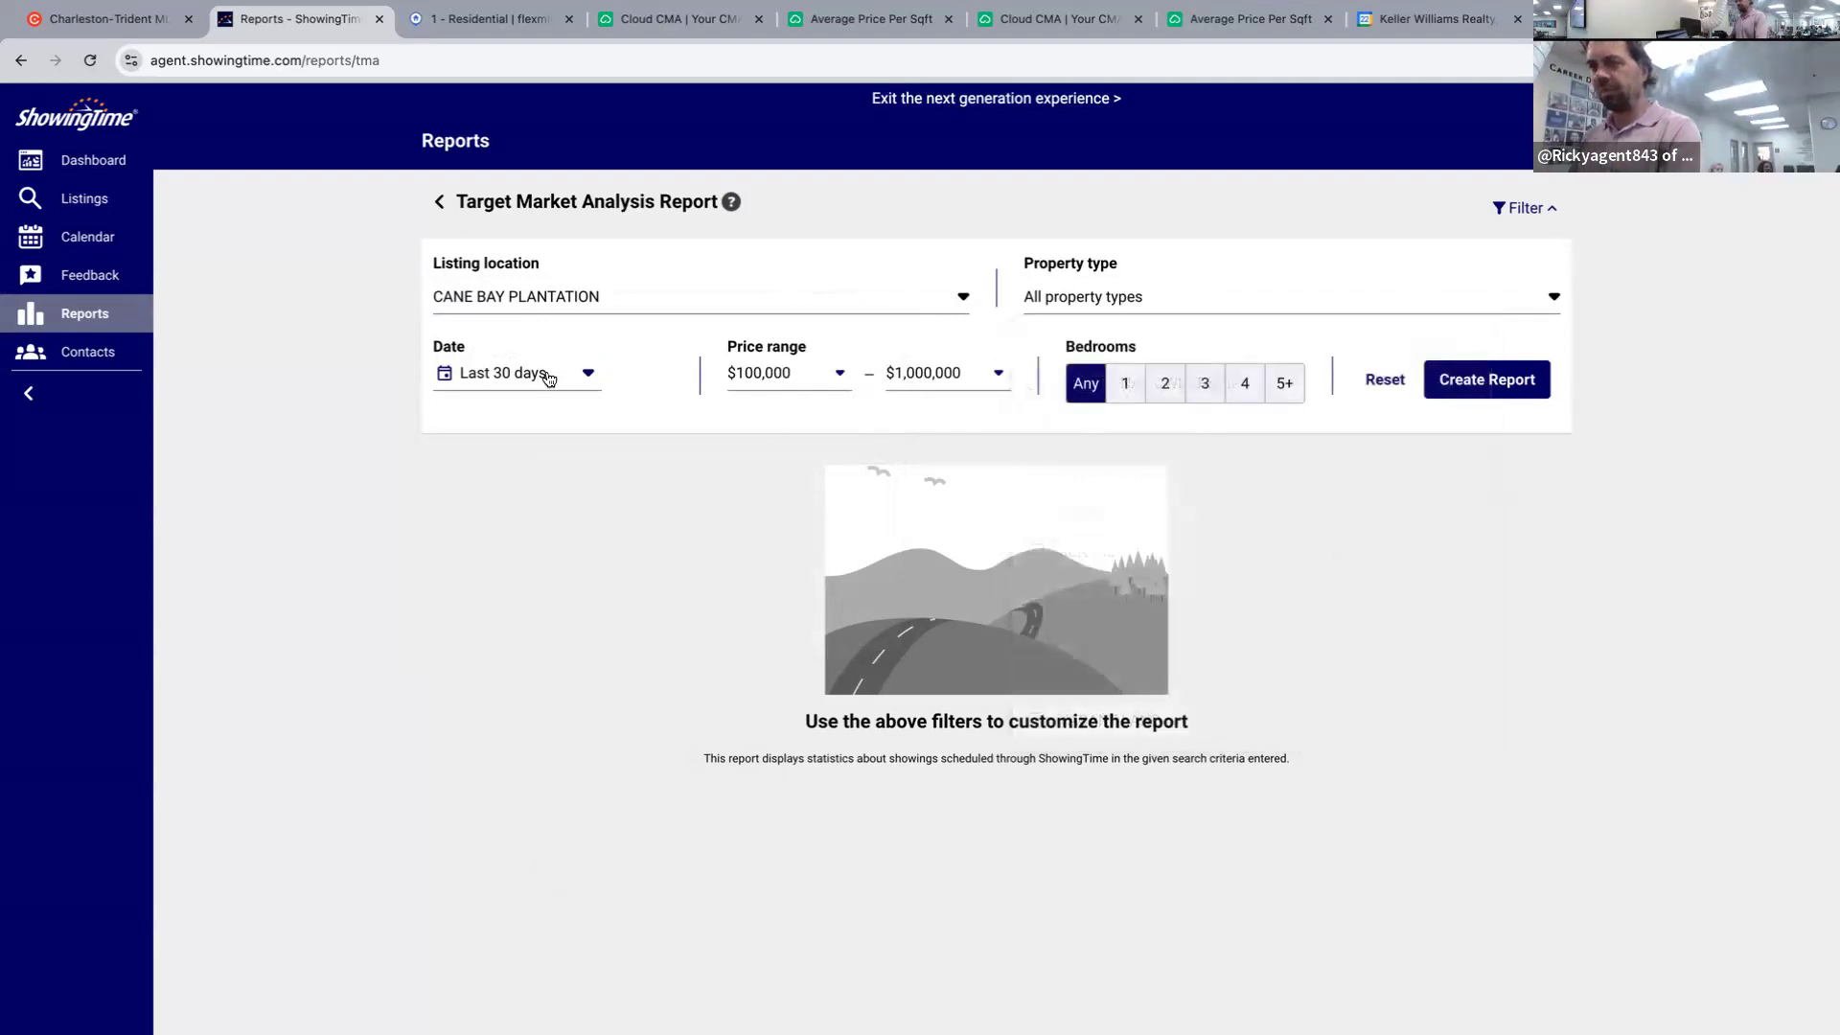
pyautogui.click(1057, 303)
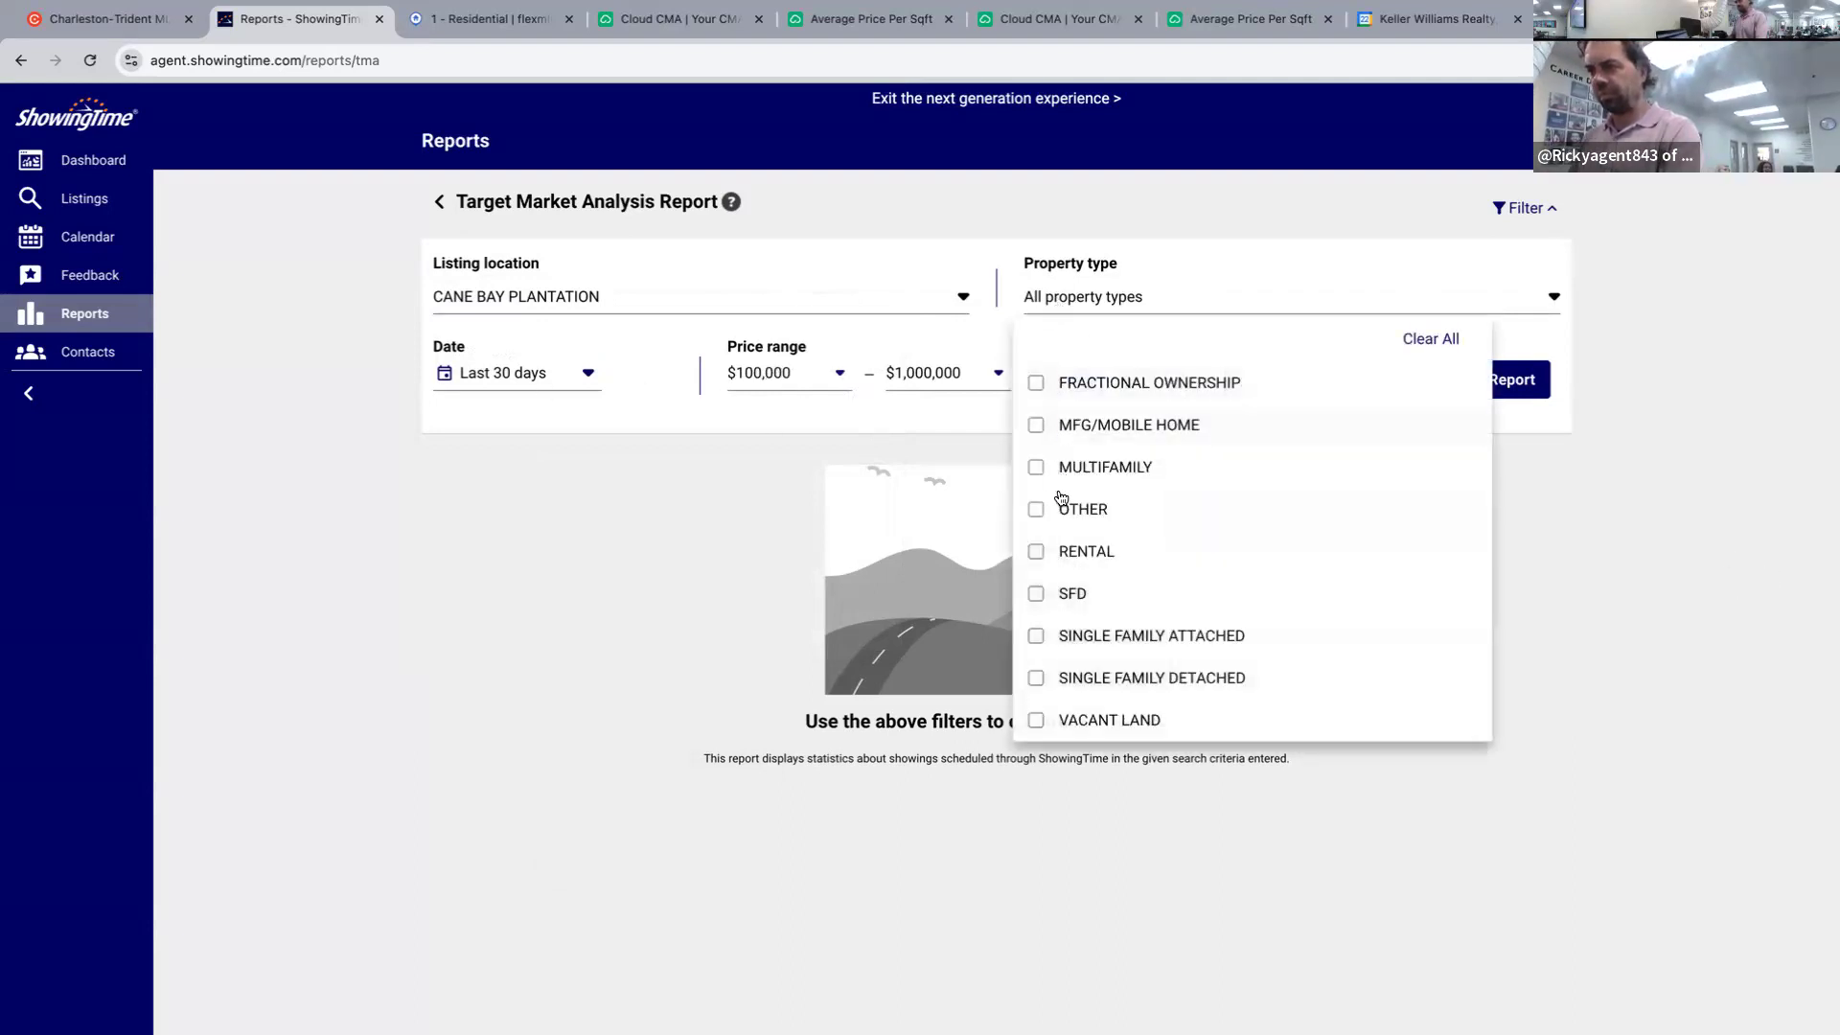
pyautogui.click(1036, 678)
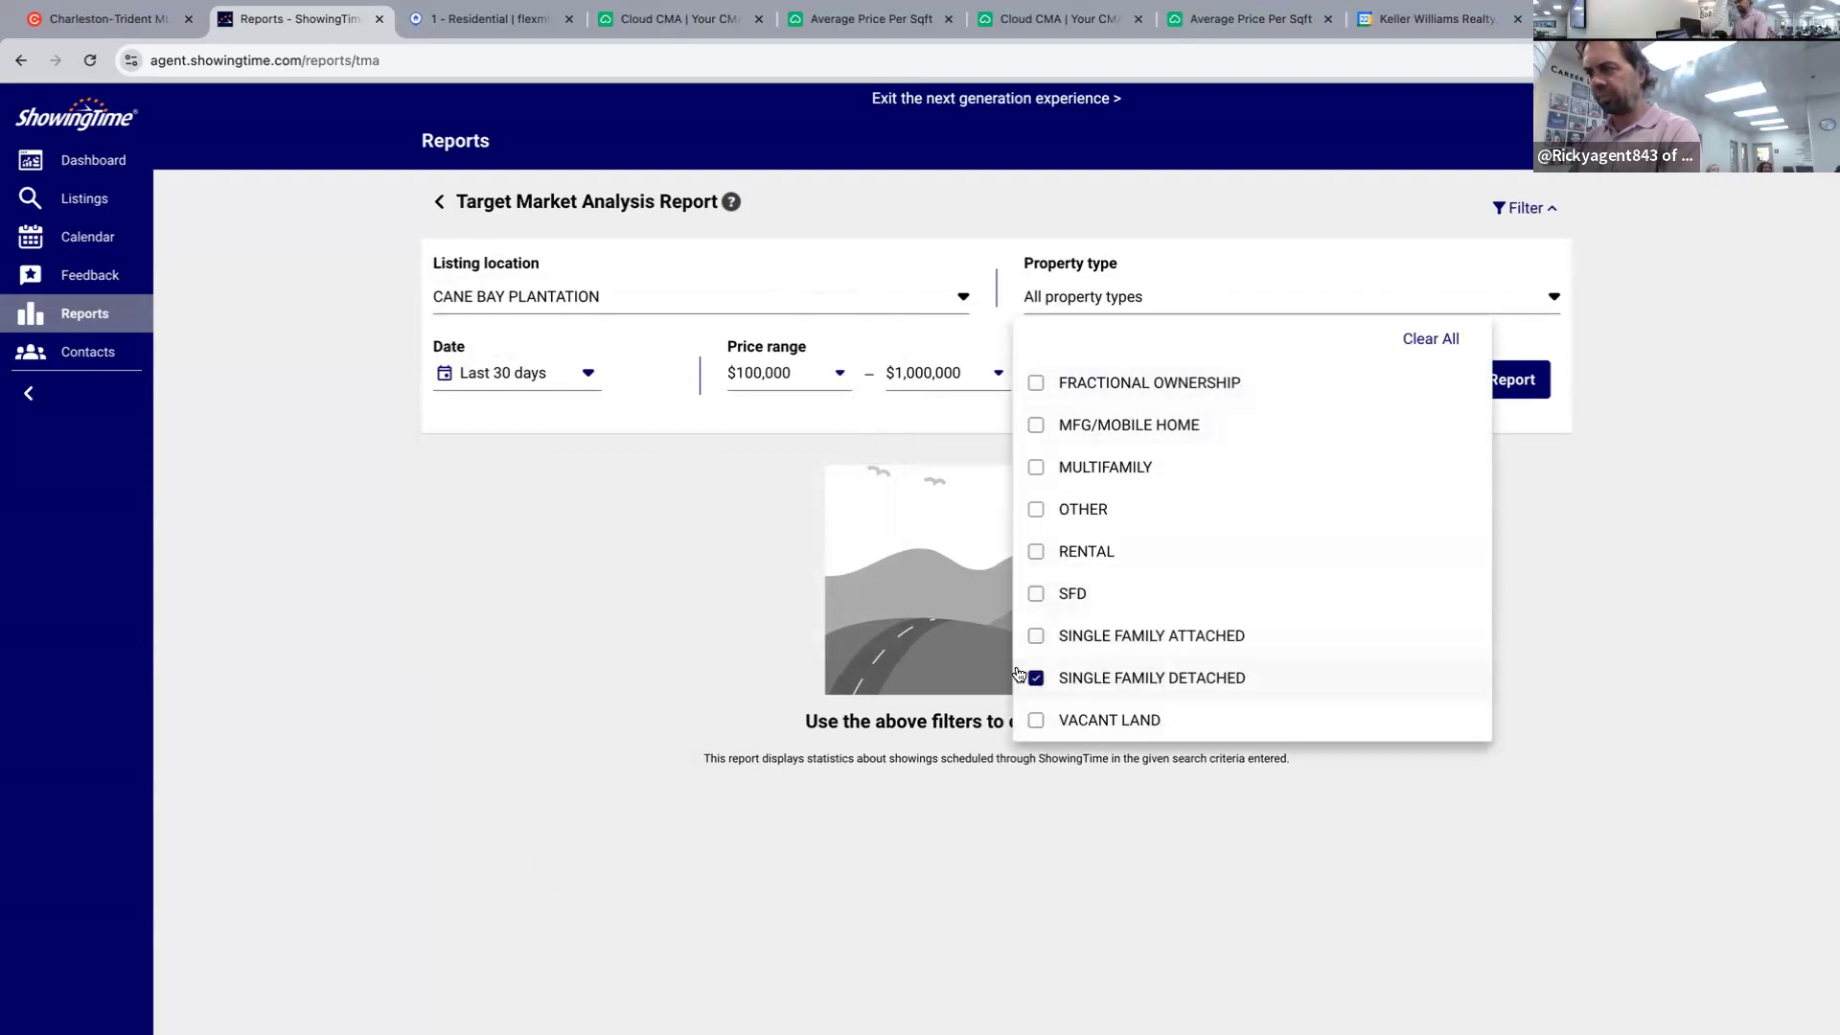
pyautogui.click(1586, 567)
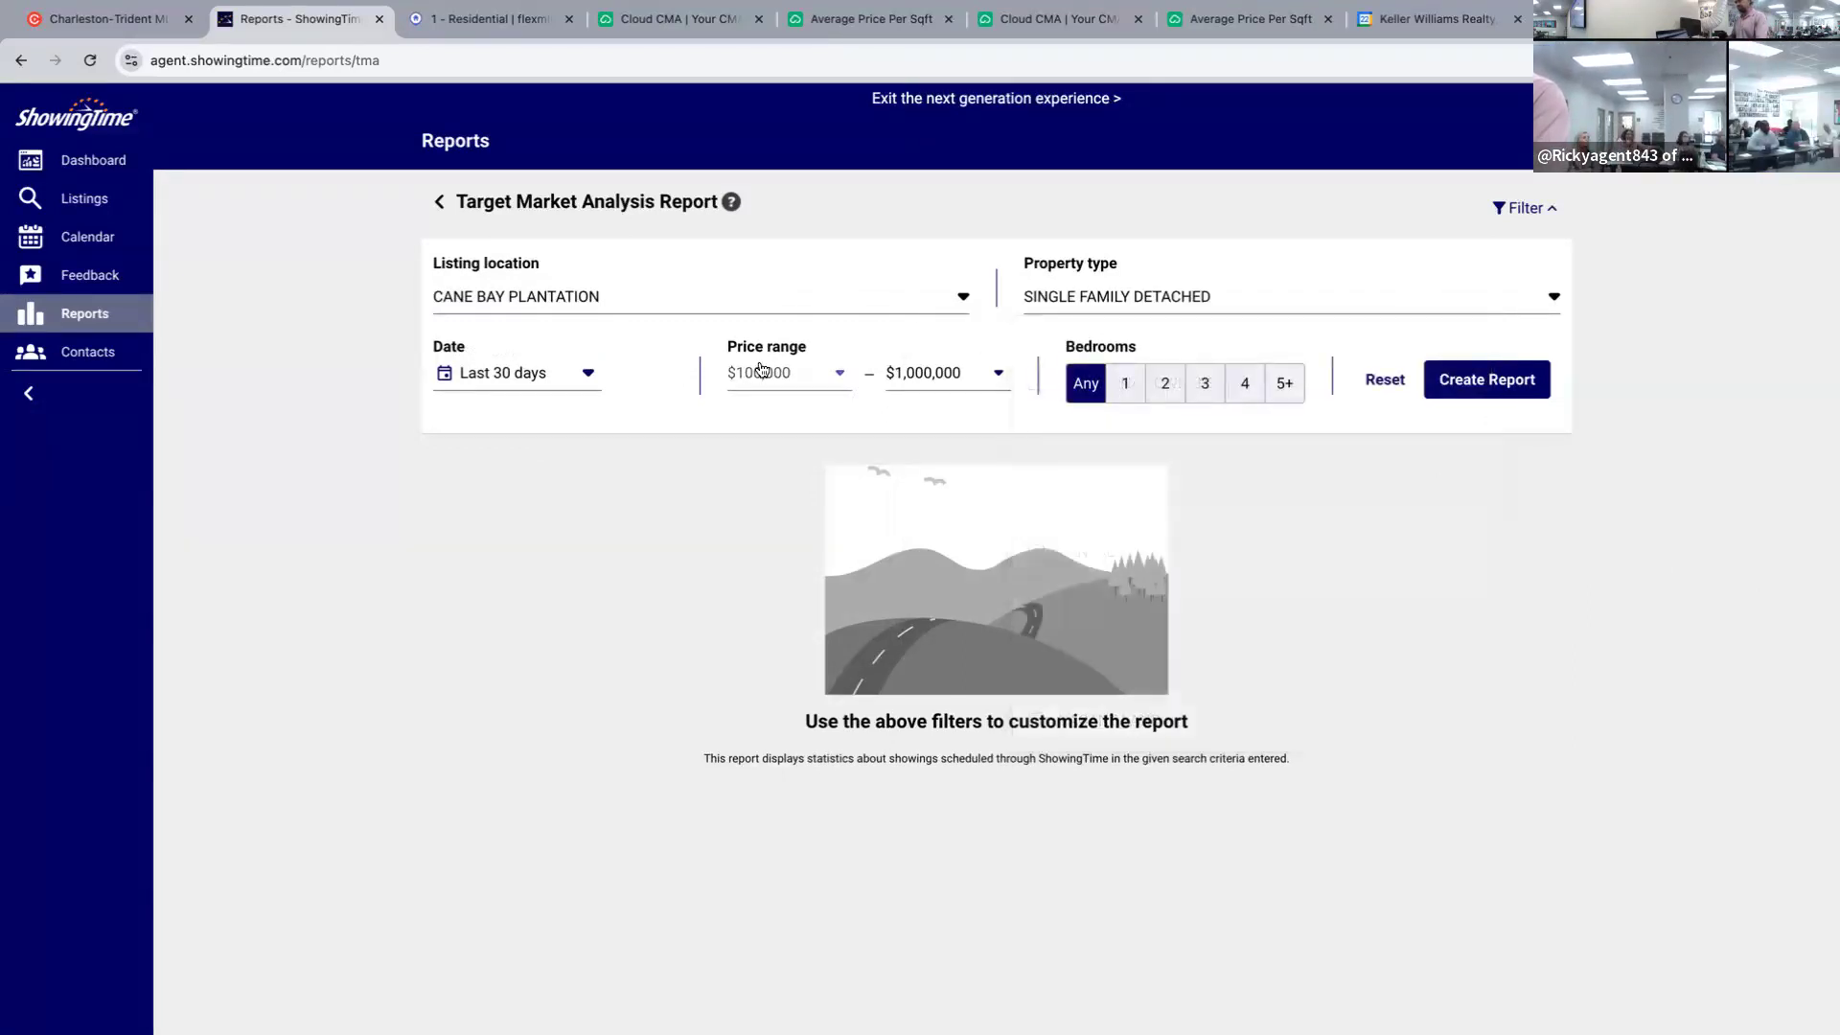
pyautogui.click(561, 375)
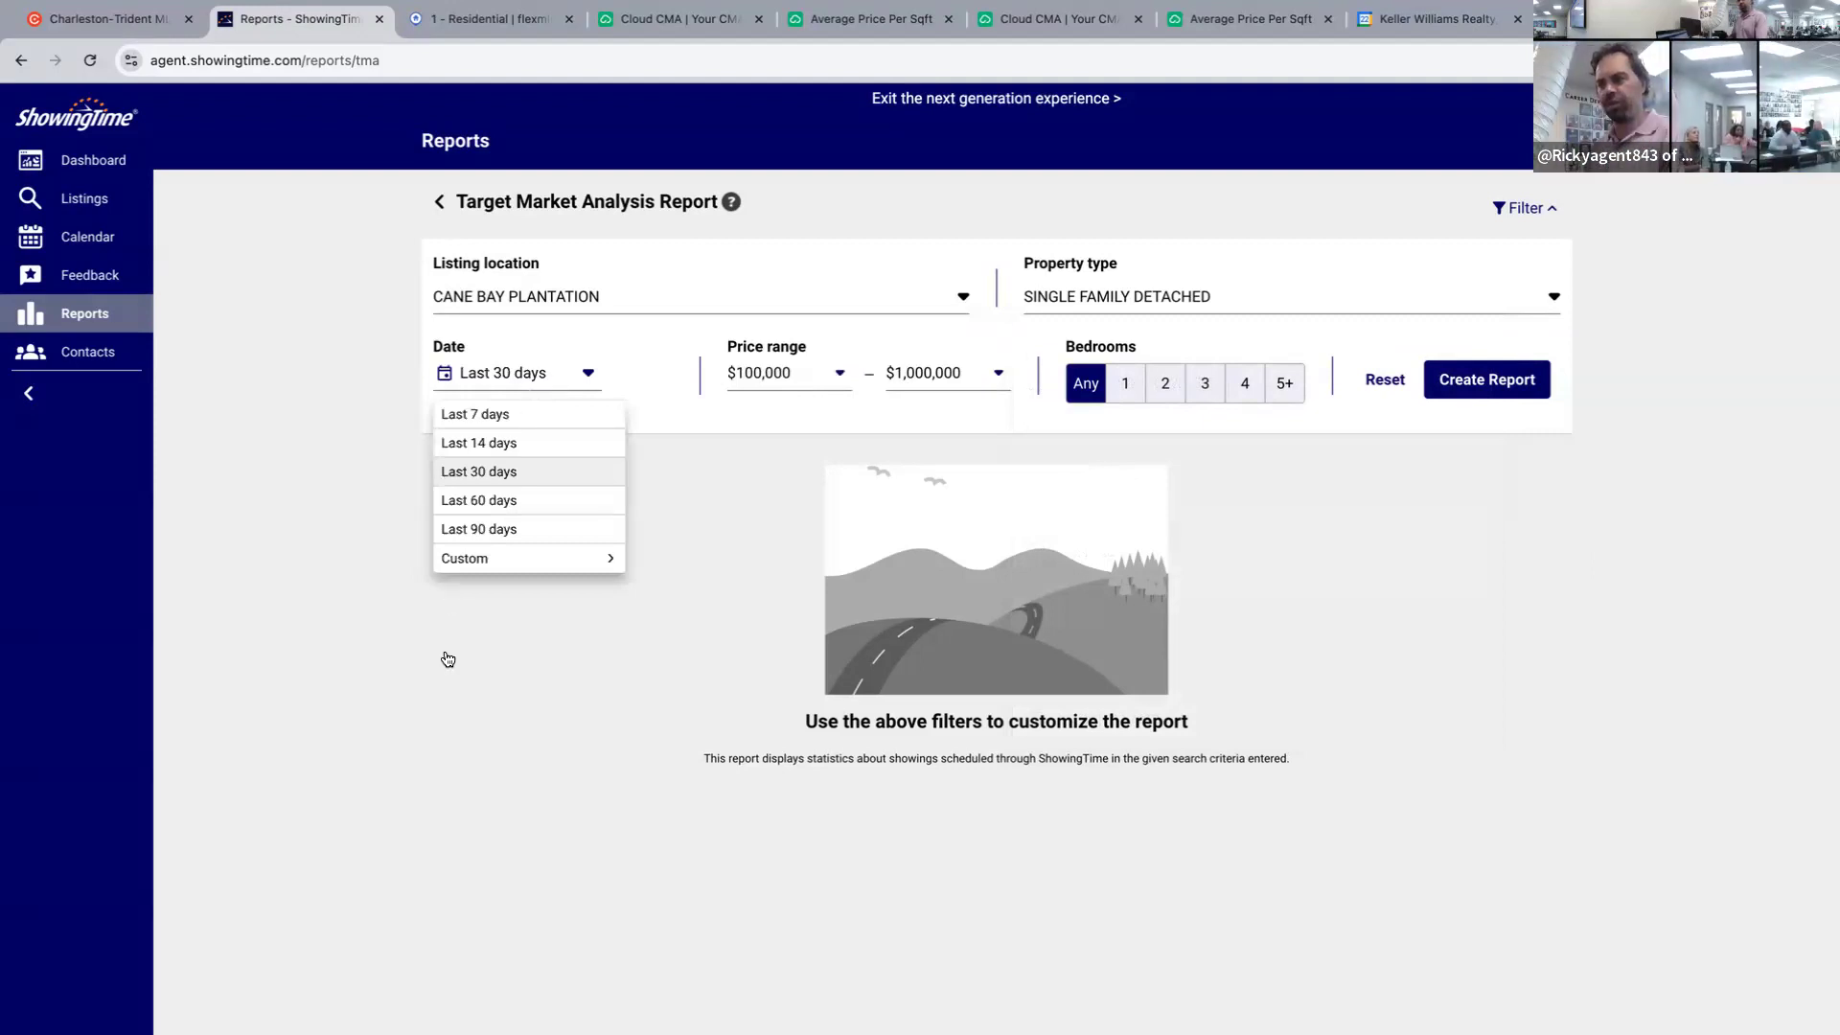
# Try a custom date range starting August 12, 2024, then close the calendar unapplied.
pyautogui.click(494, 569)
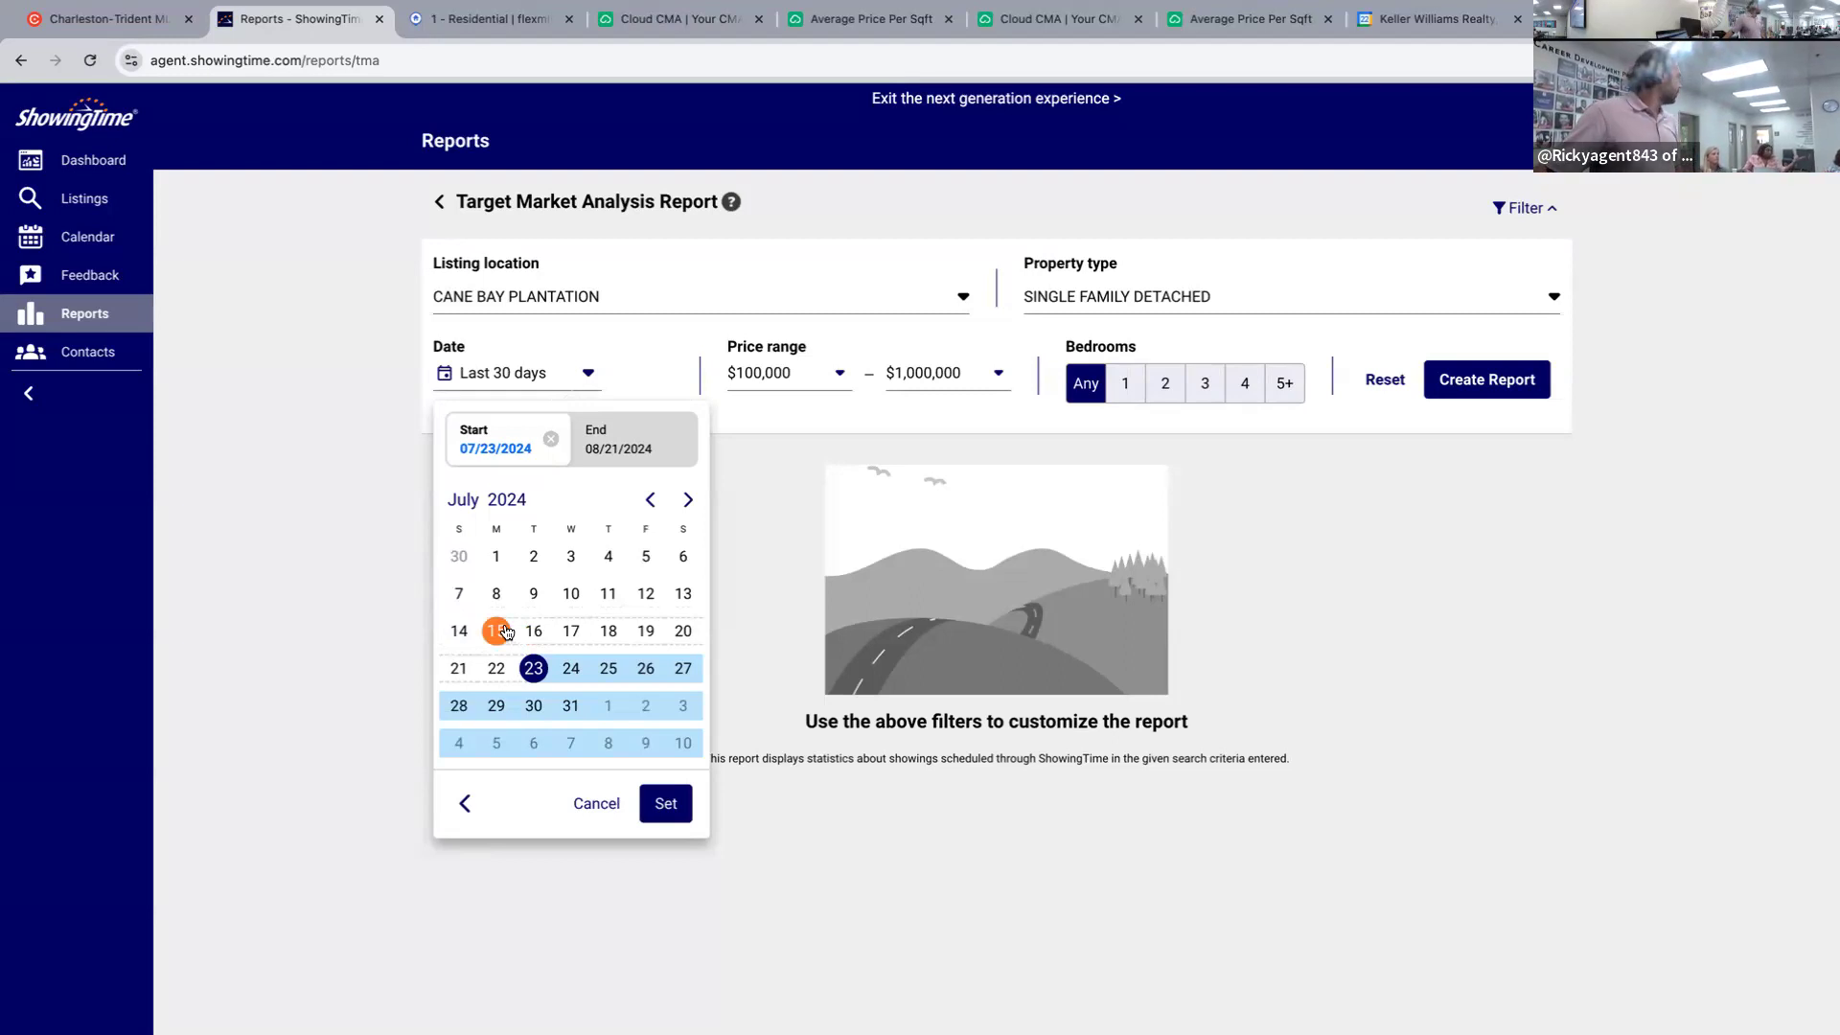
pyautogui.click(688, 500)
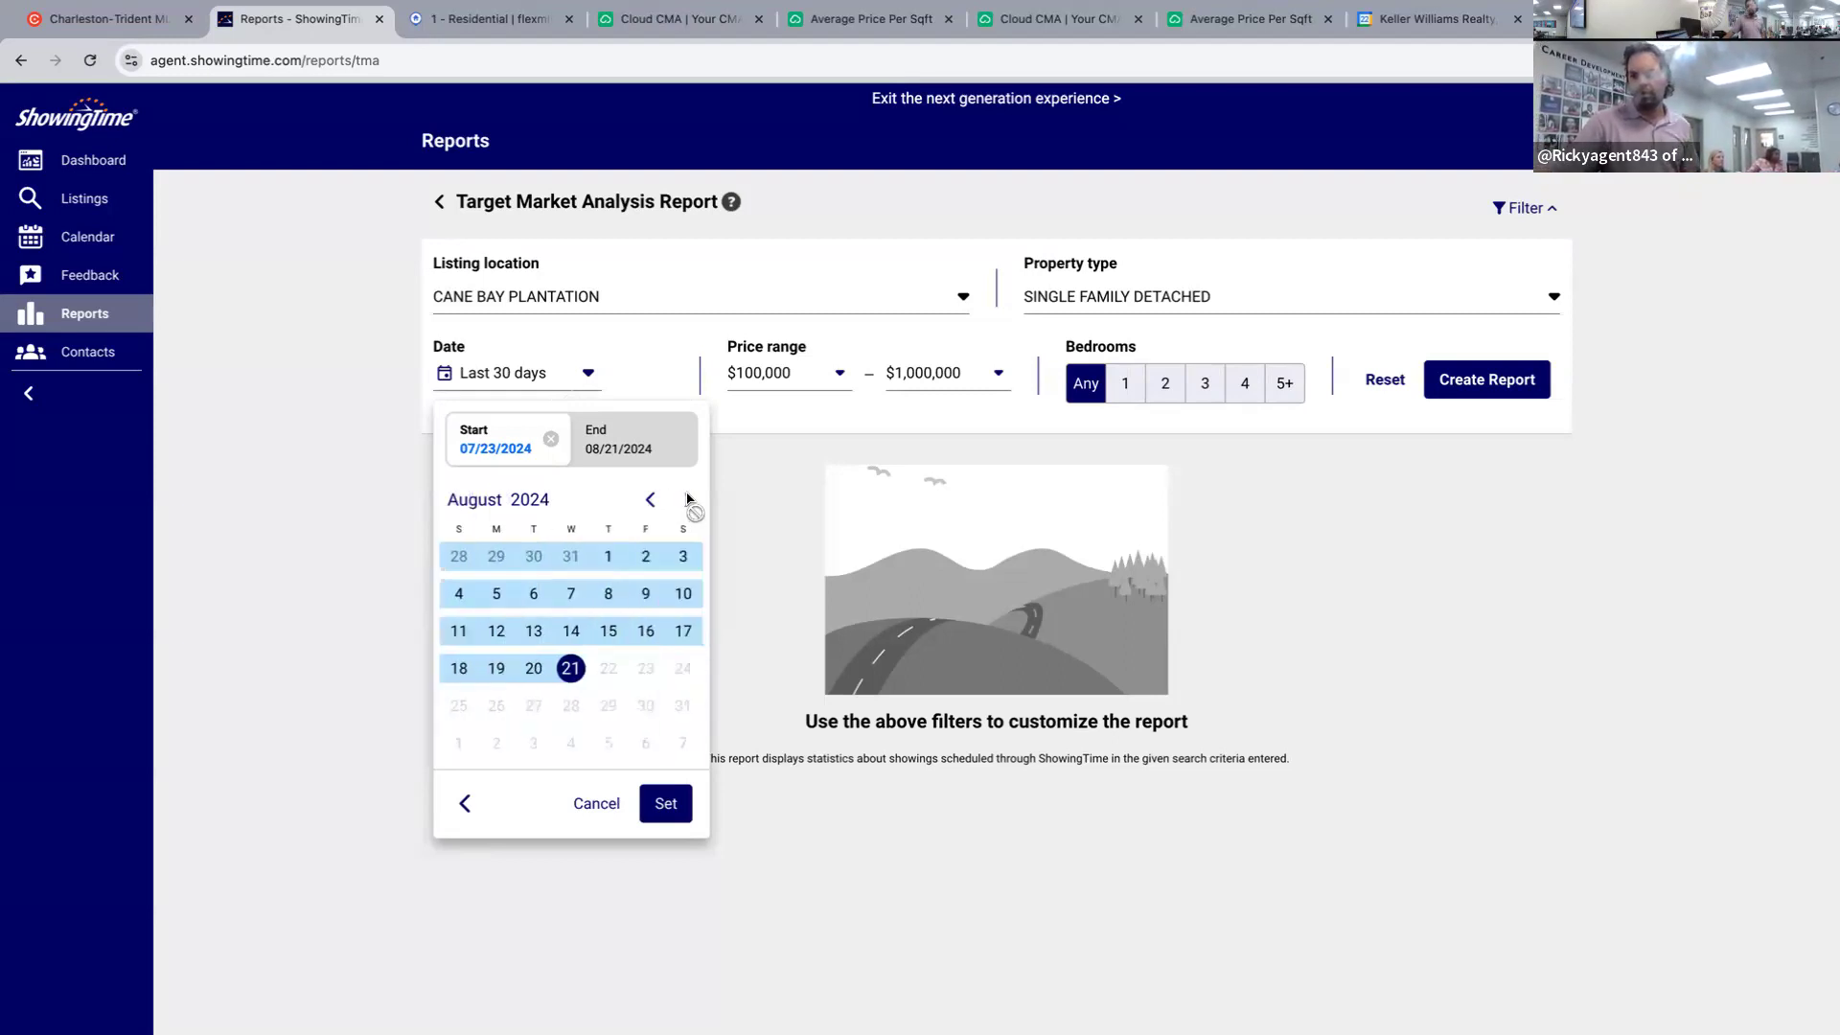
pyautogui.click(497, 635)
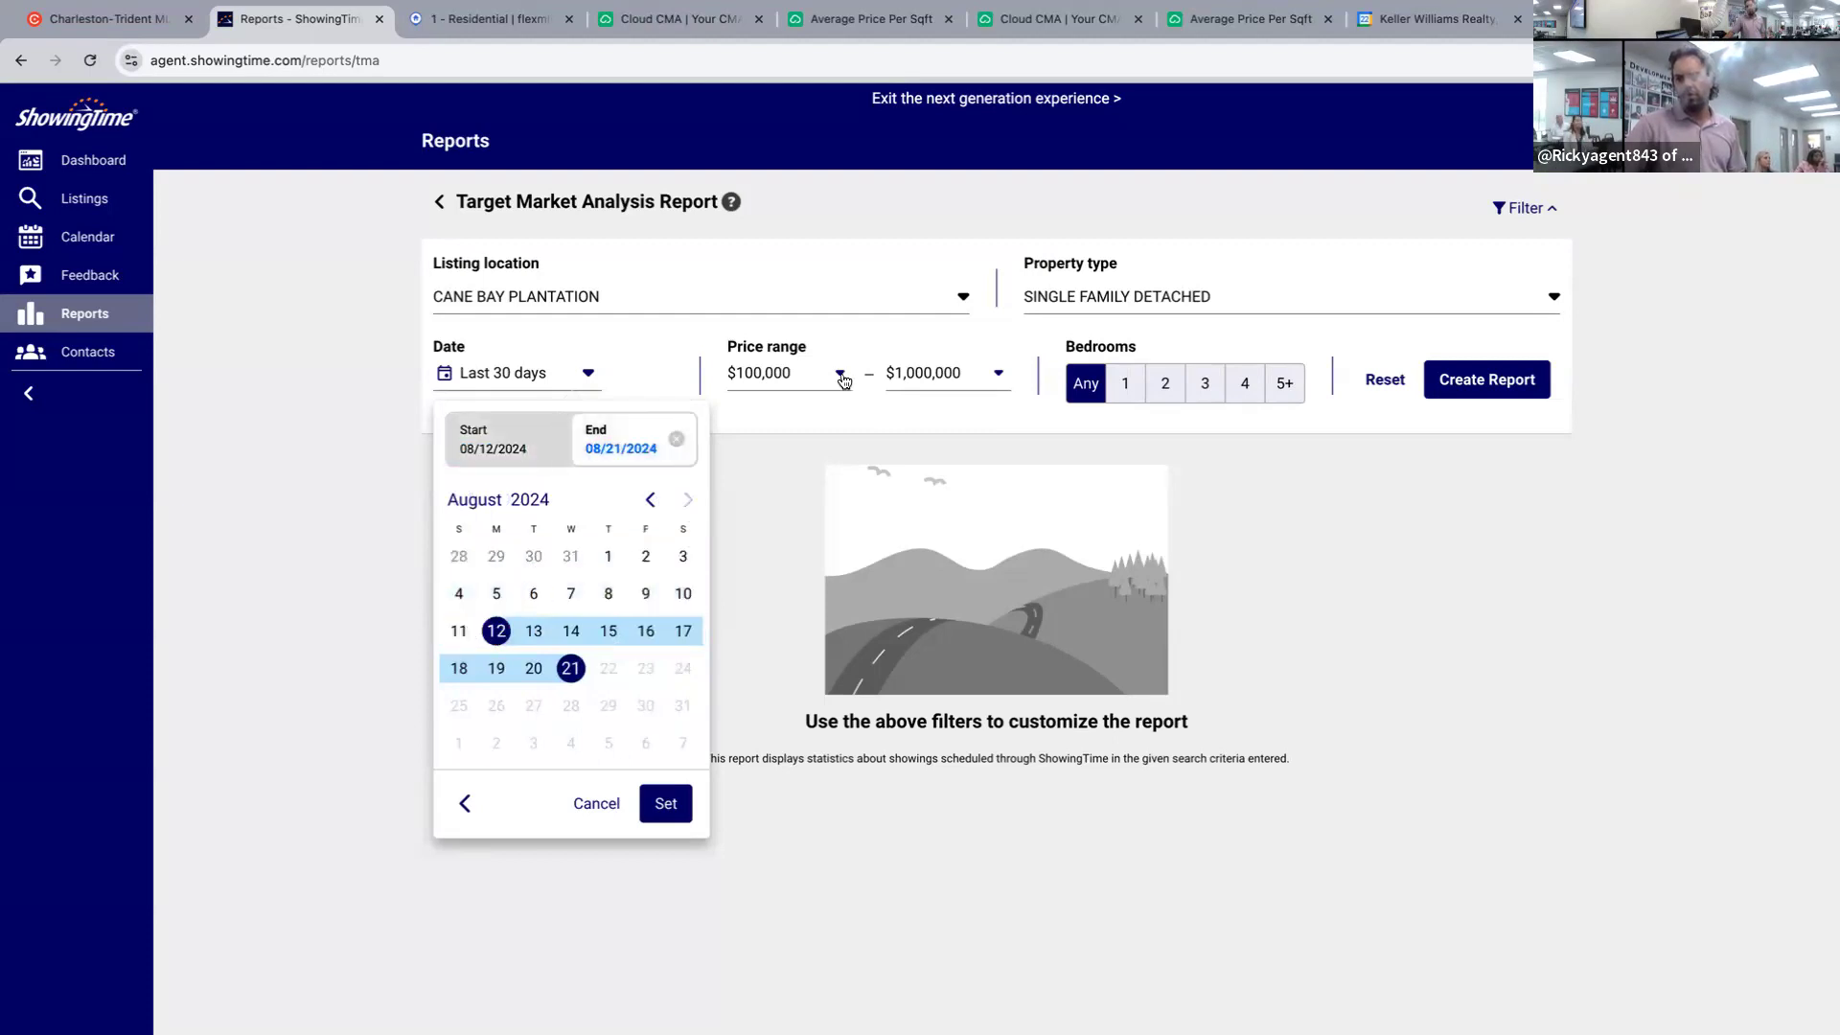
pyautogui.click(812, 376)
# Set the price range to $400,000 minimum and $500,000 maximum.
pyautogui.click(811, 376)
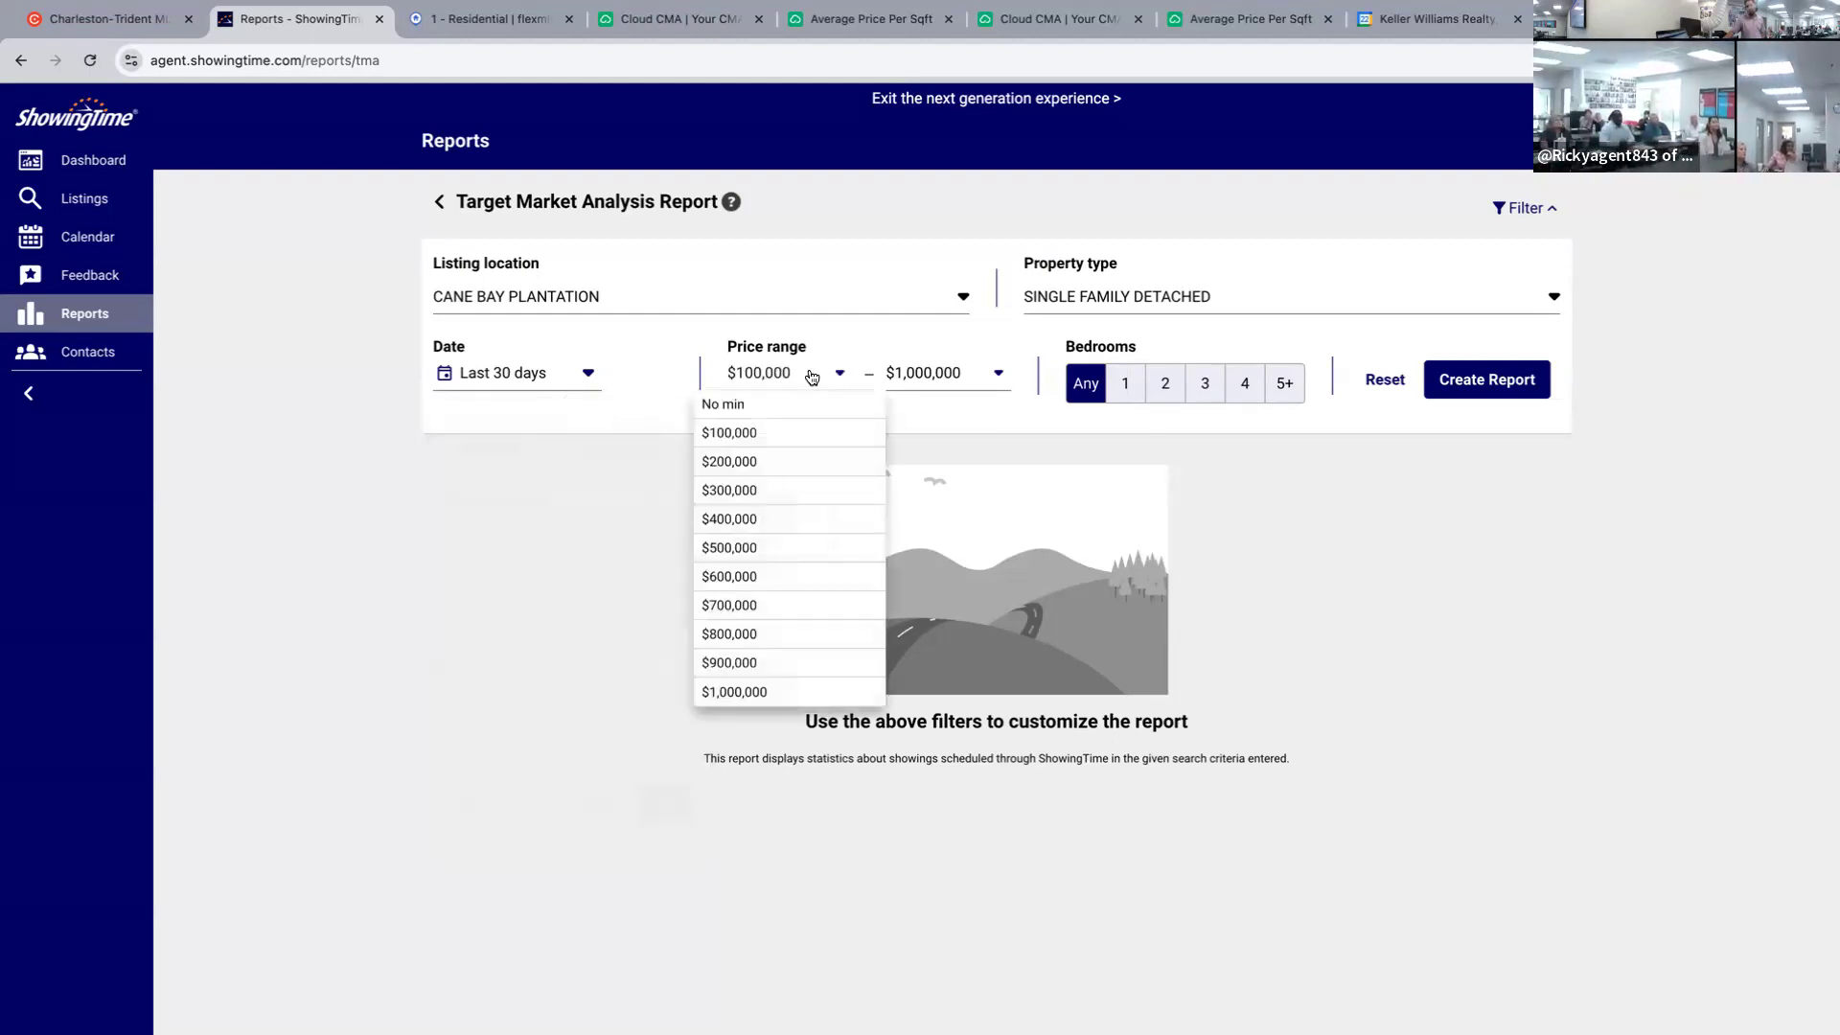
pyautogui.click(757, 521)
pyautogui.click(939, 372)
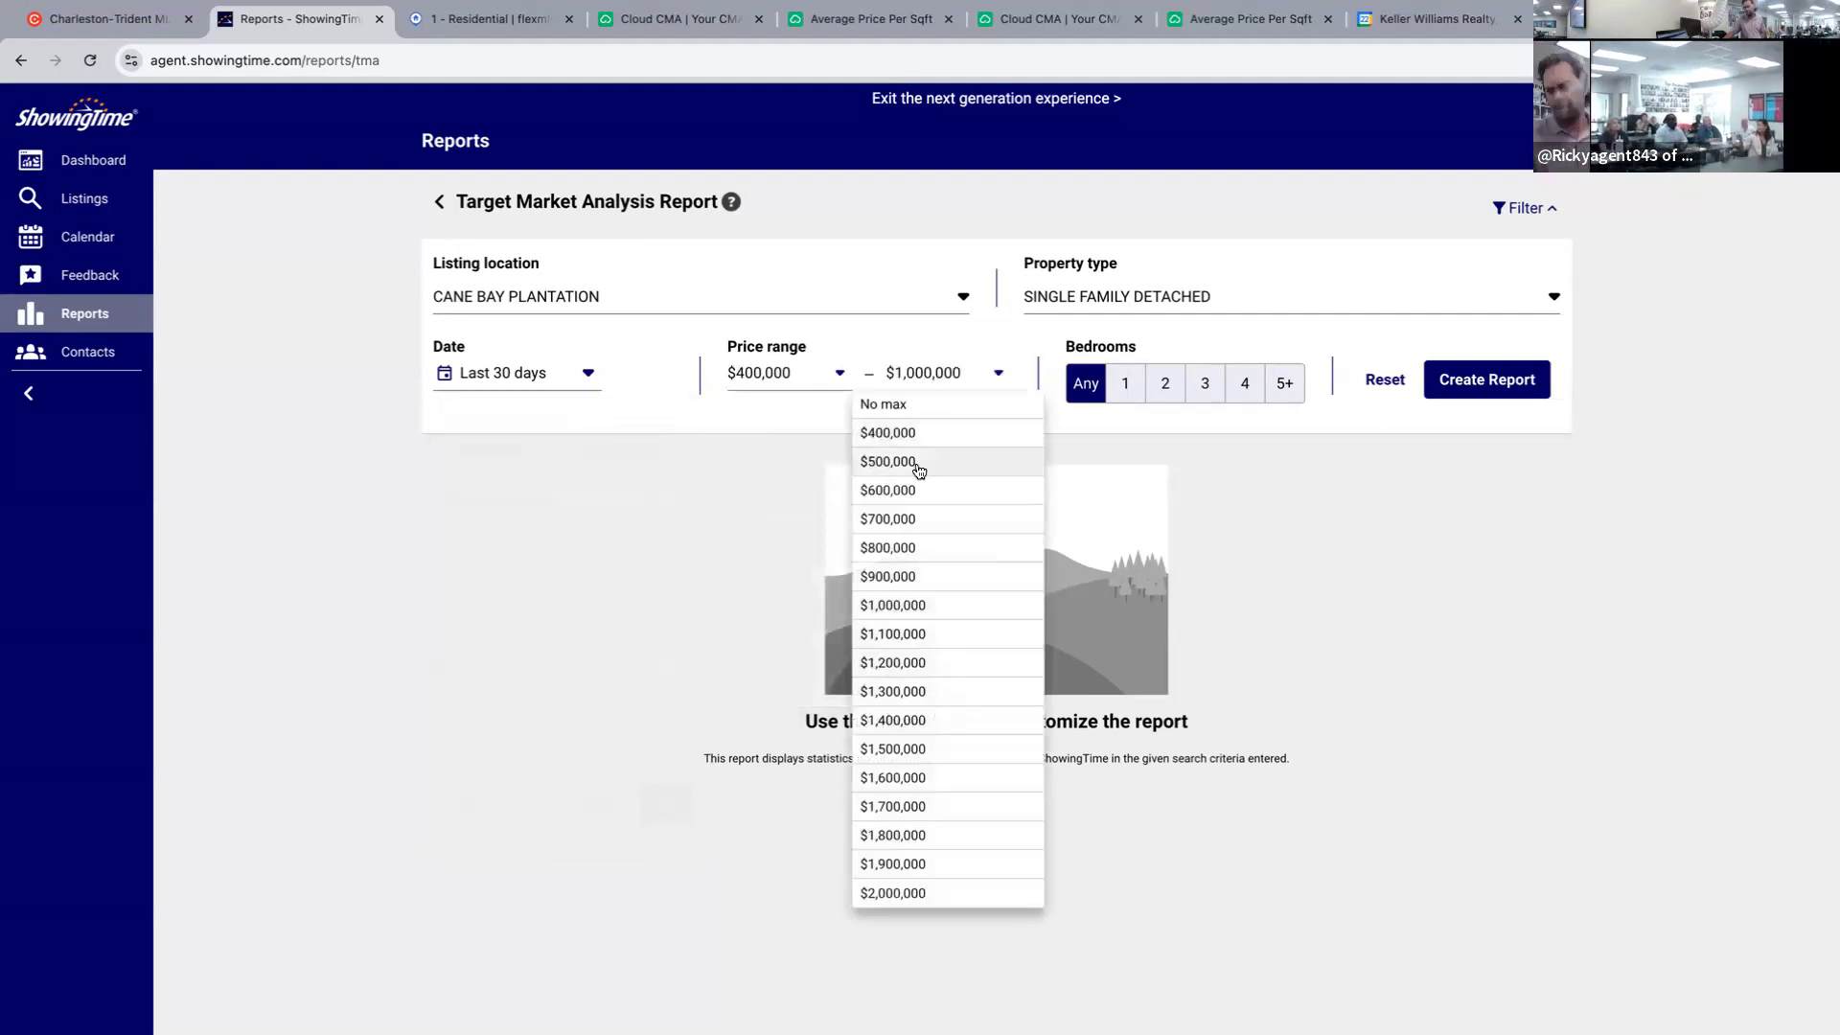
pyautogui.click(918, 464)
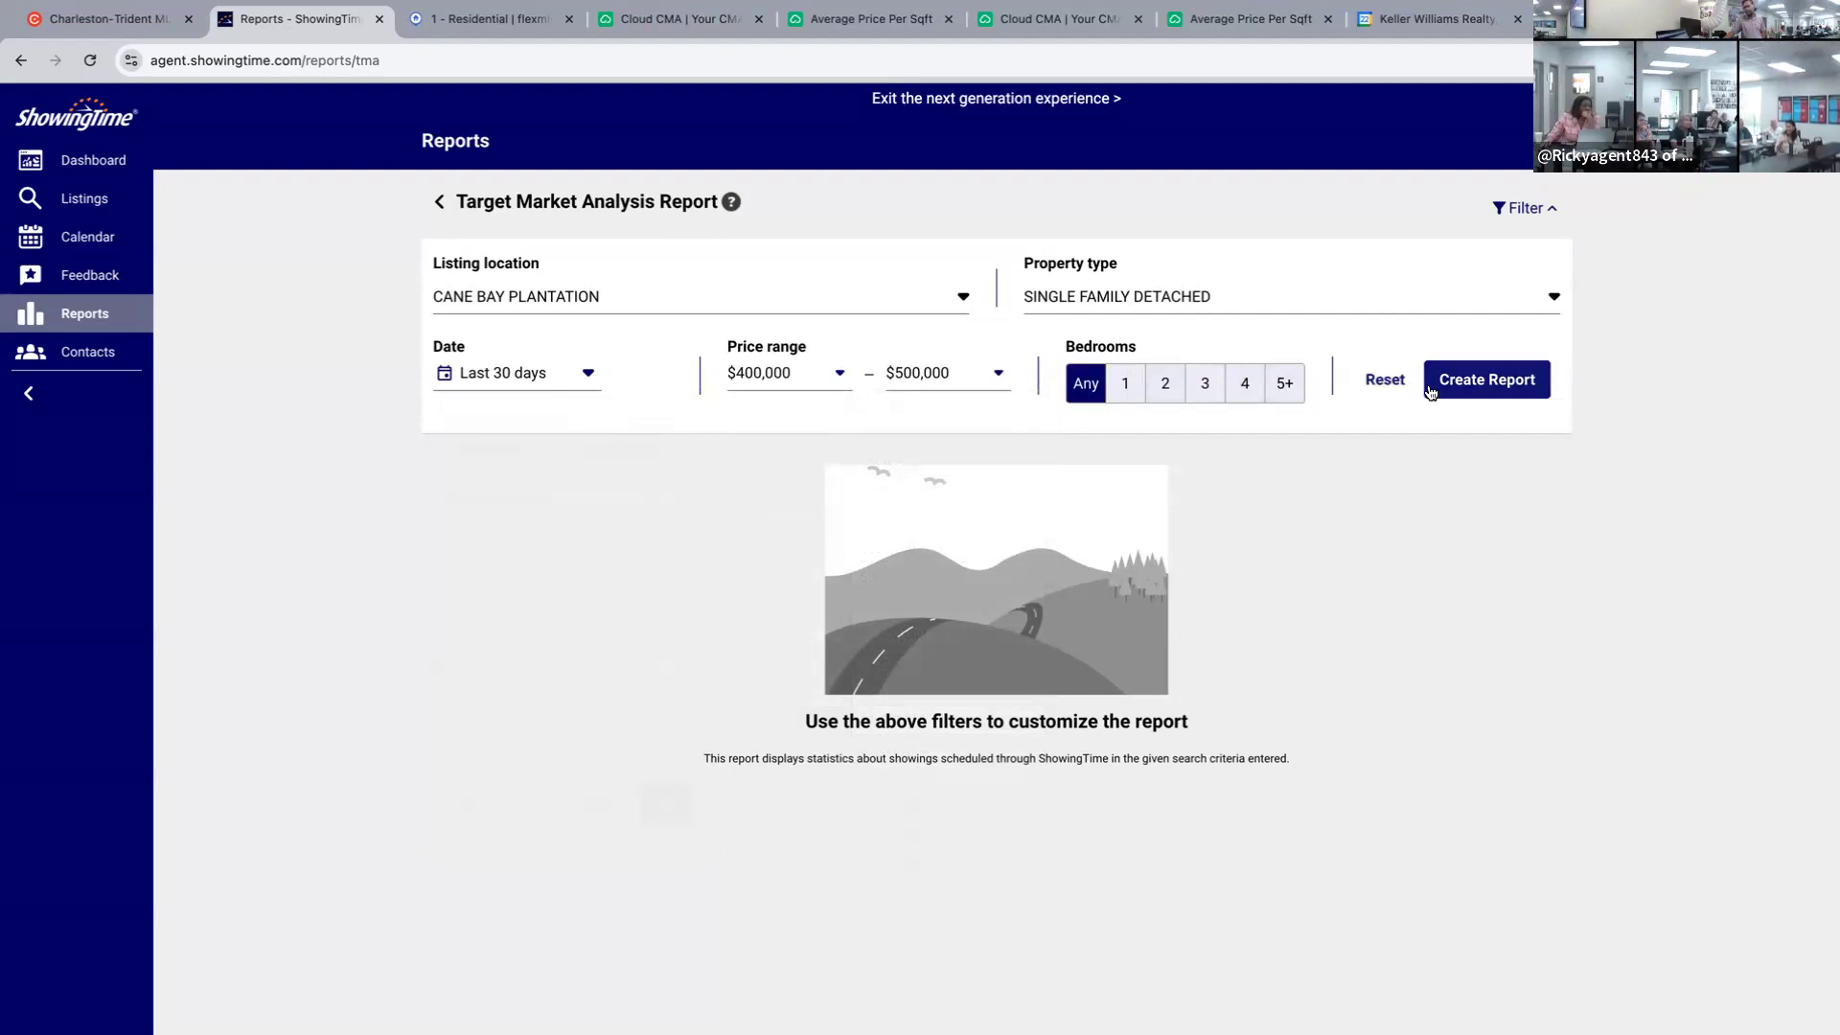
# Select 3, 4 and 5+ bedrooms.
pyautogui.click(1286, 395)
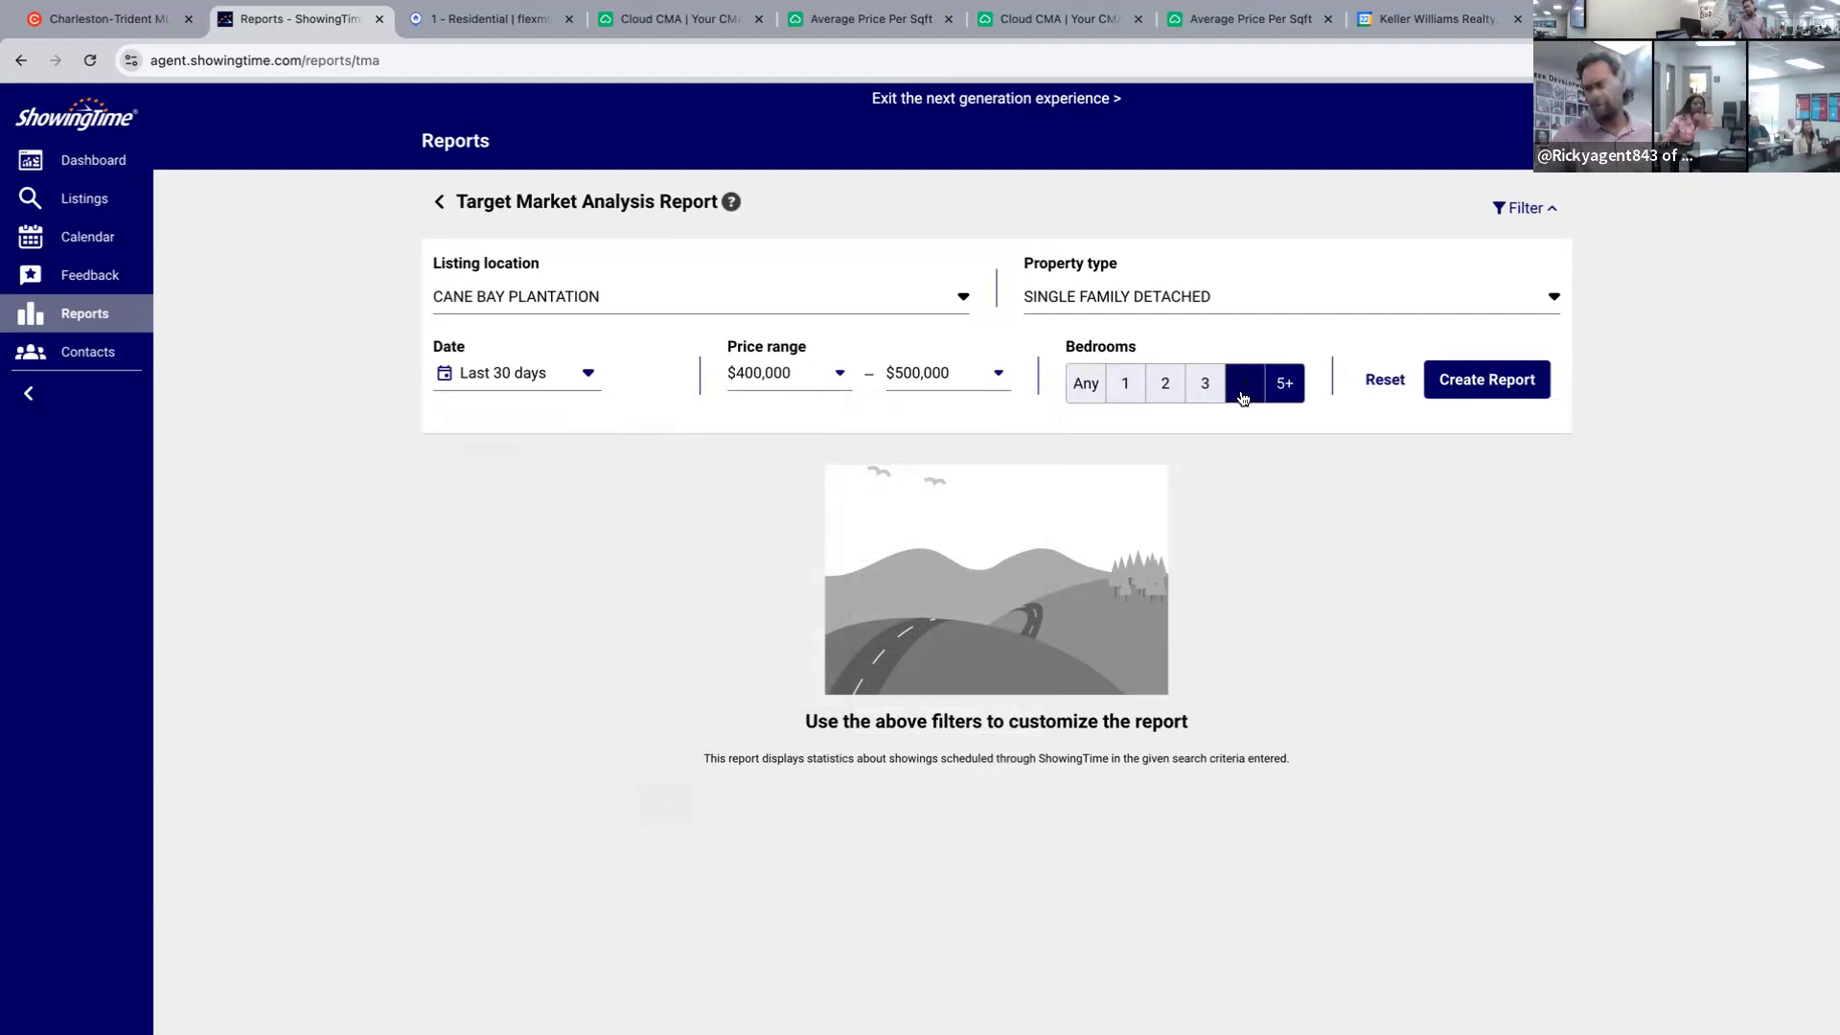
pyautogui.click(1247, 389)
pyautogui.click(1246, 389)
pyautogui.click(1206, 388)
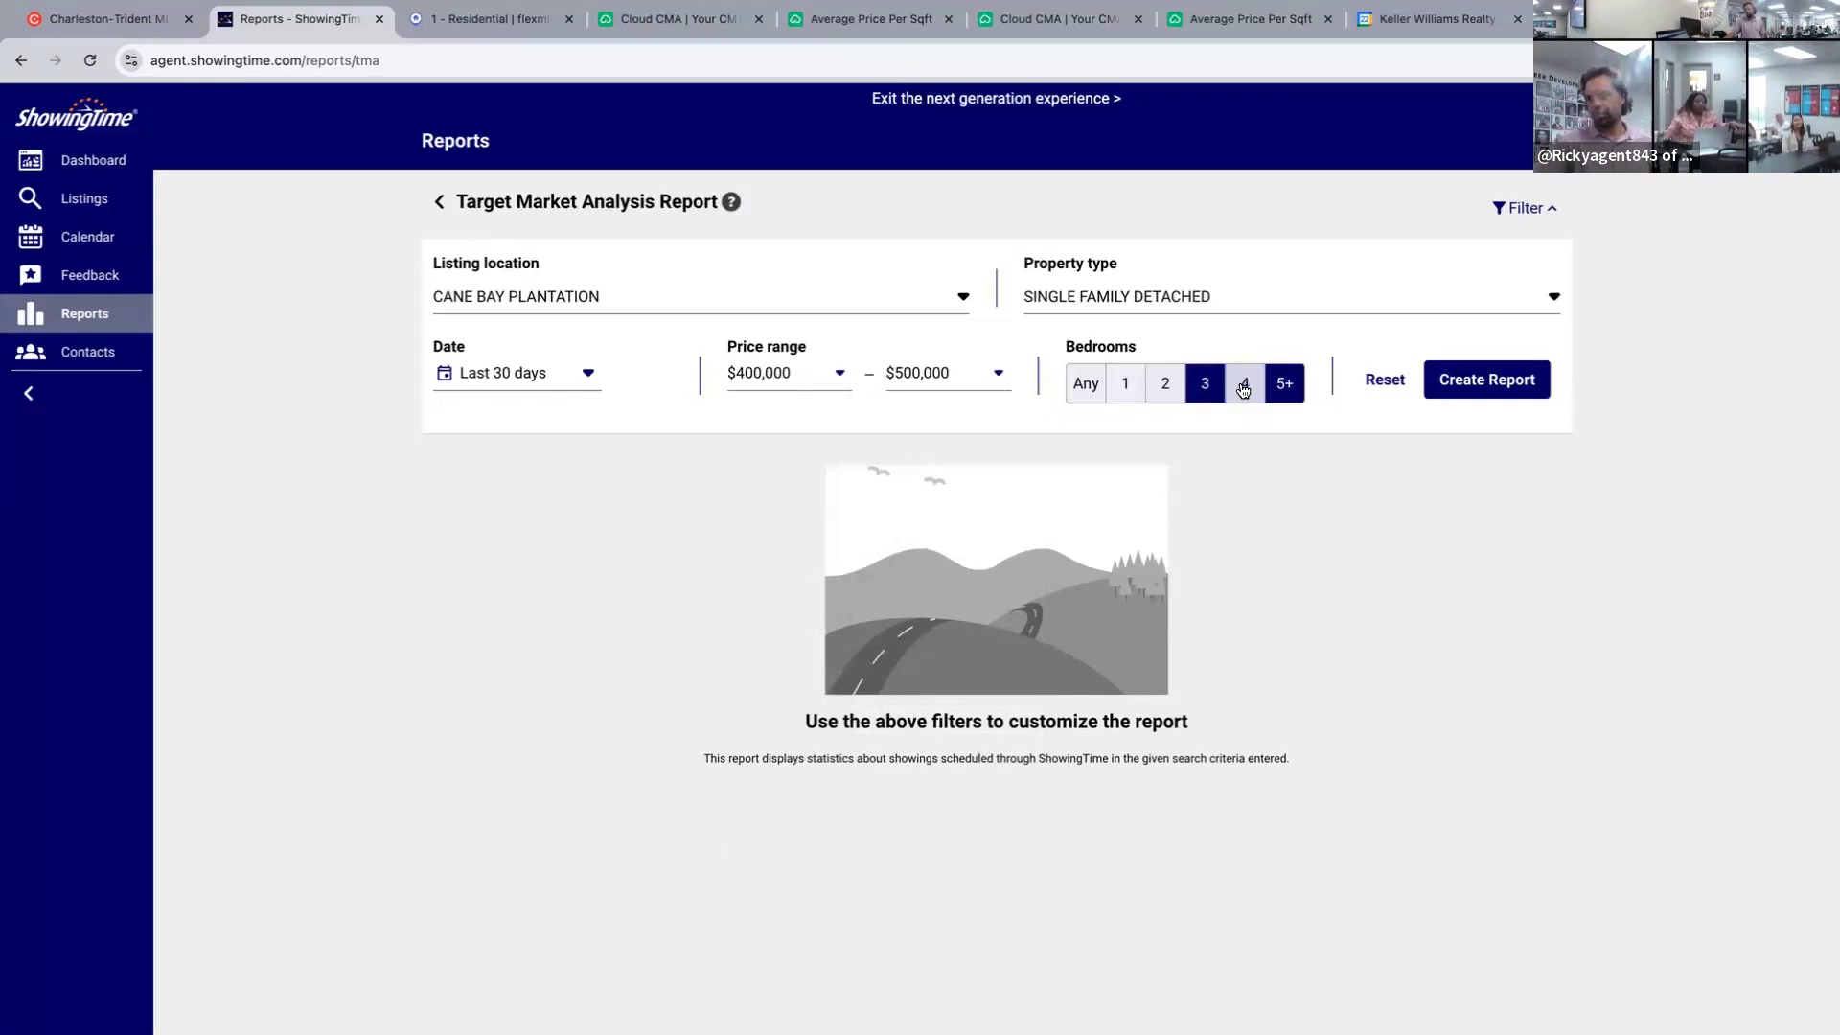
pyautogui.click(1243, 388)
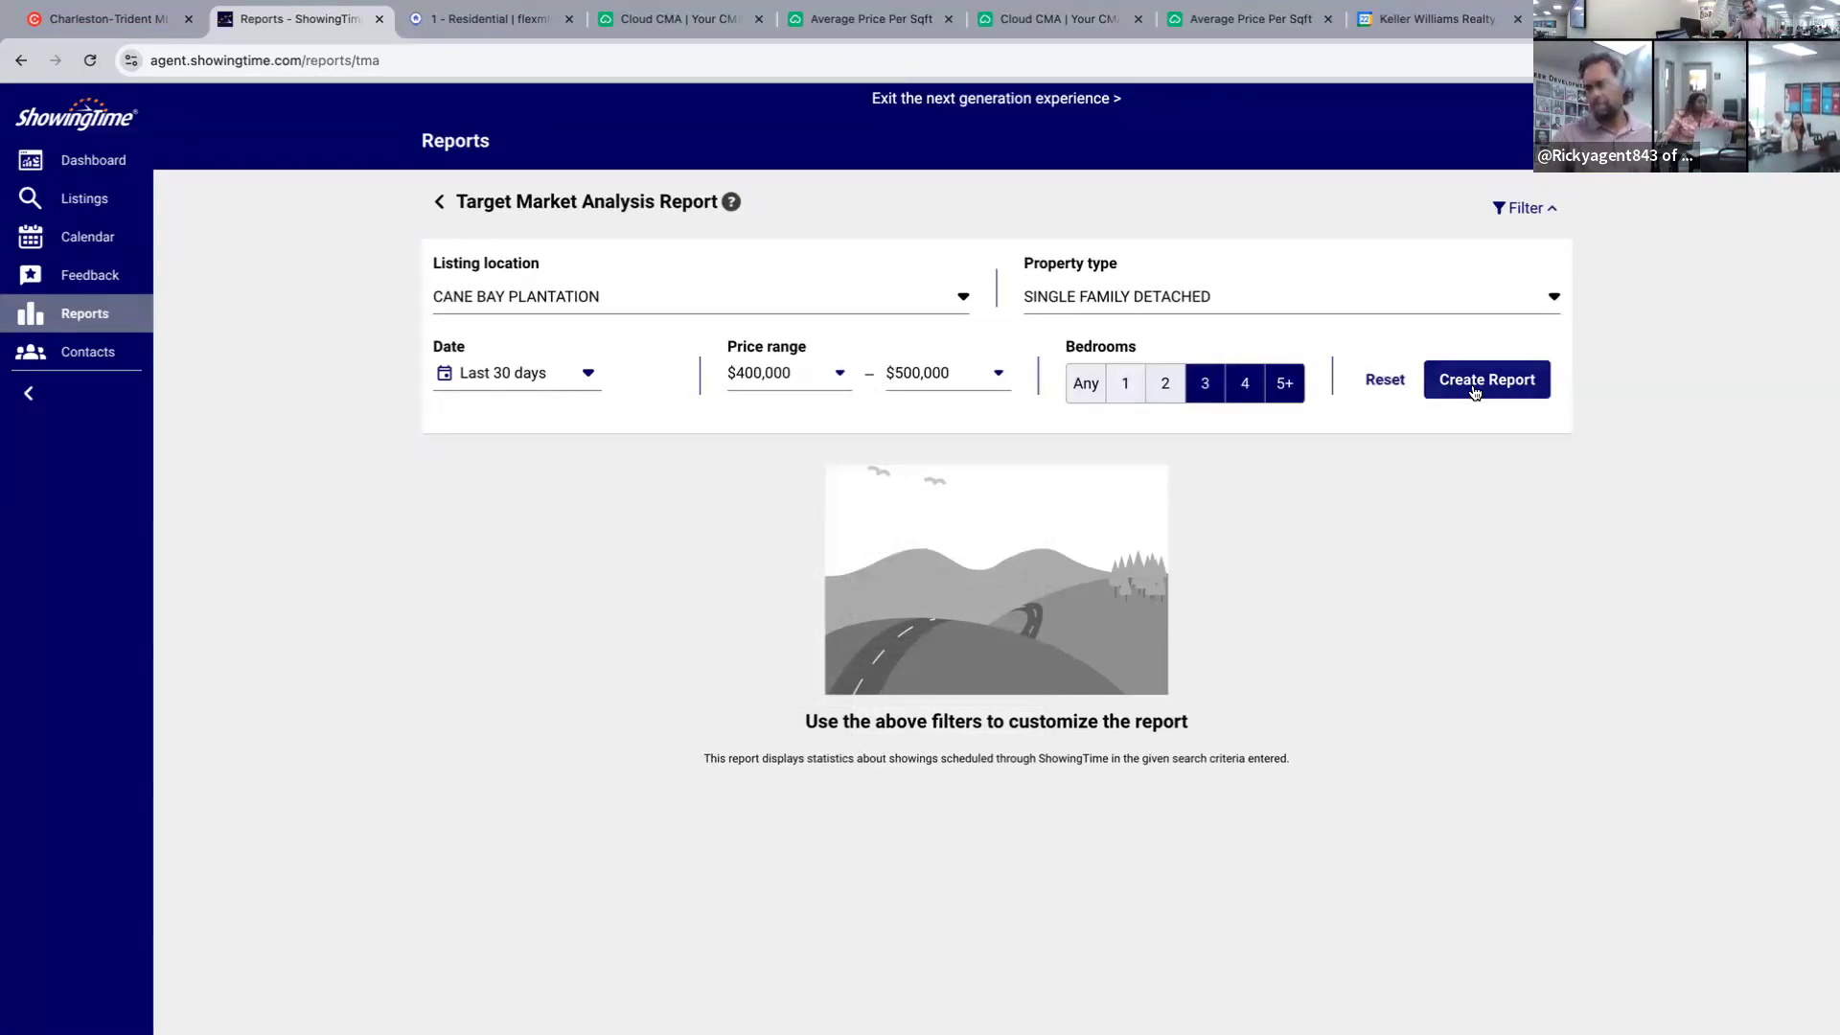
# Generate the Target Market Analysis report and scroll through the results.
pyautogui.click(1473, 383)
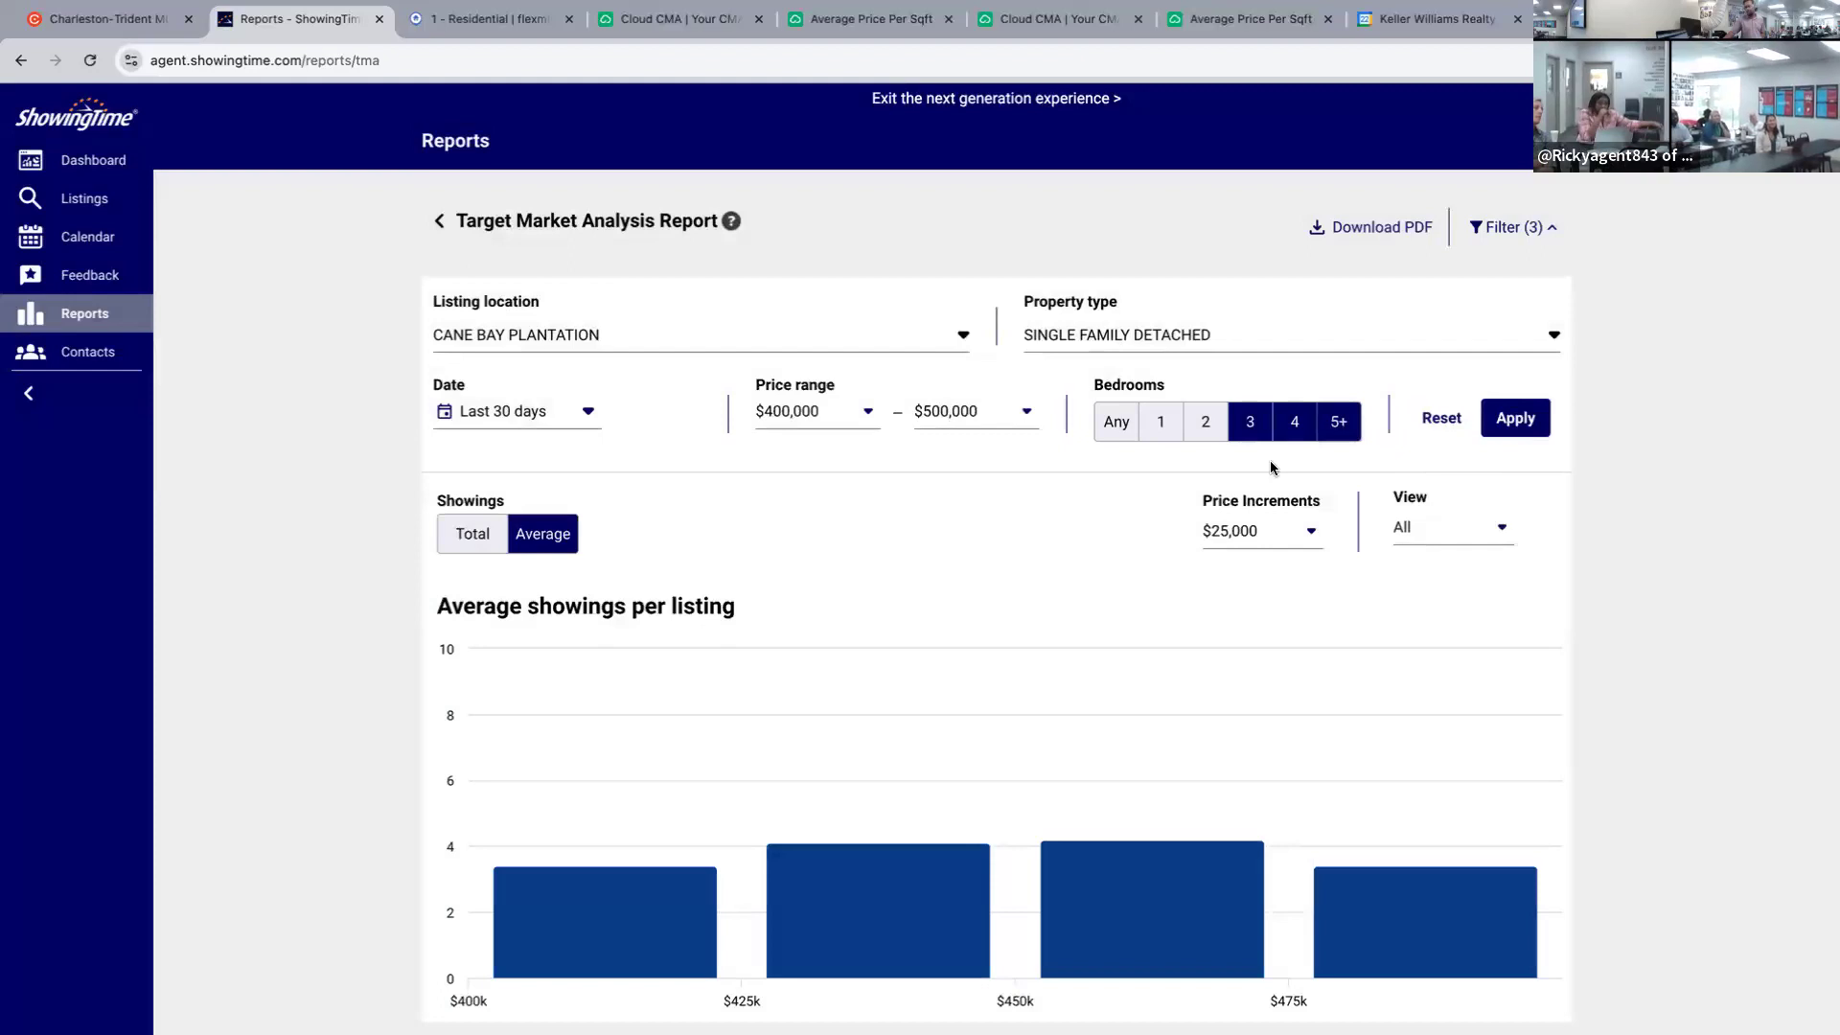
pyautogui.scroll(-3, 1161, 487)
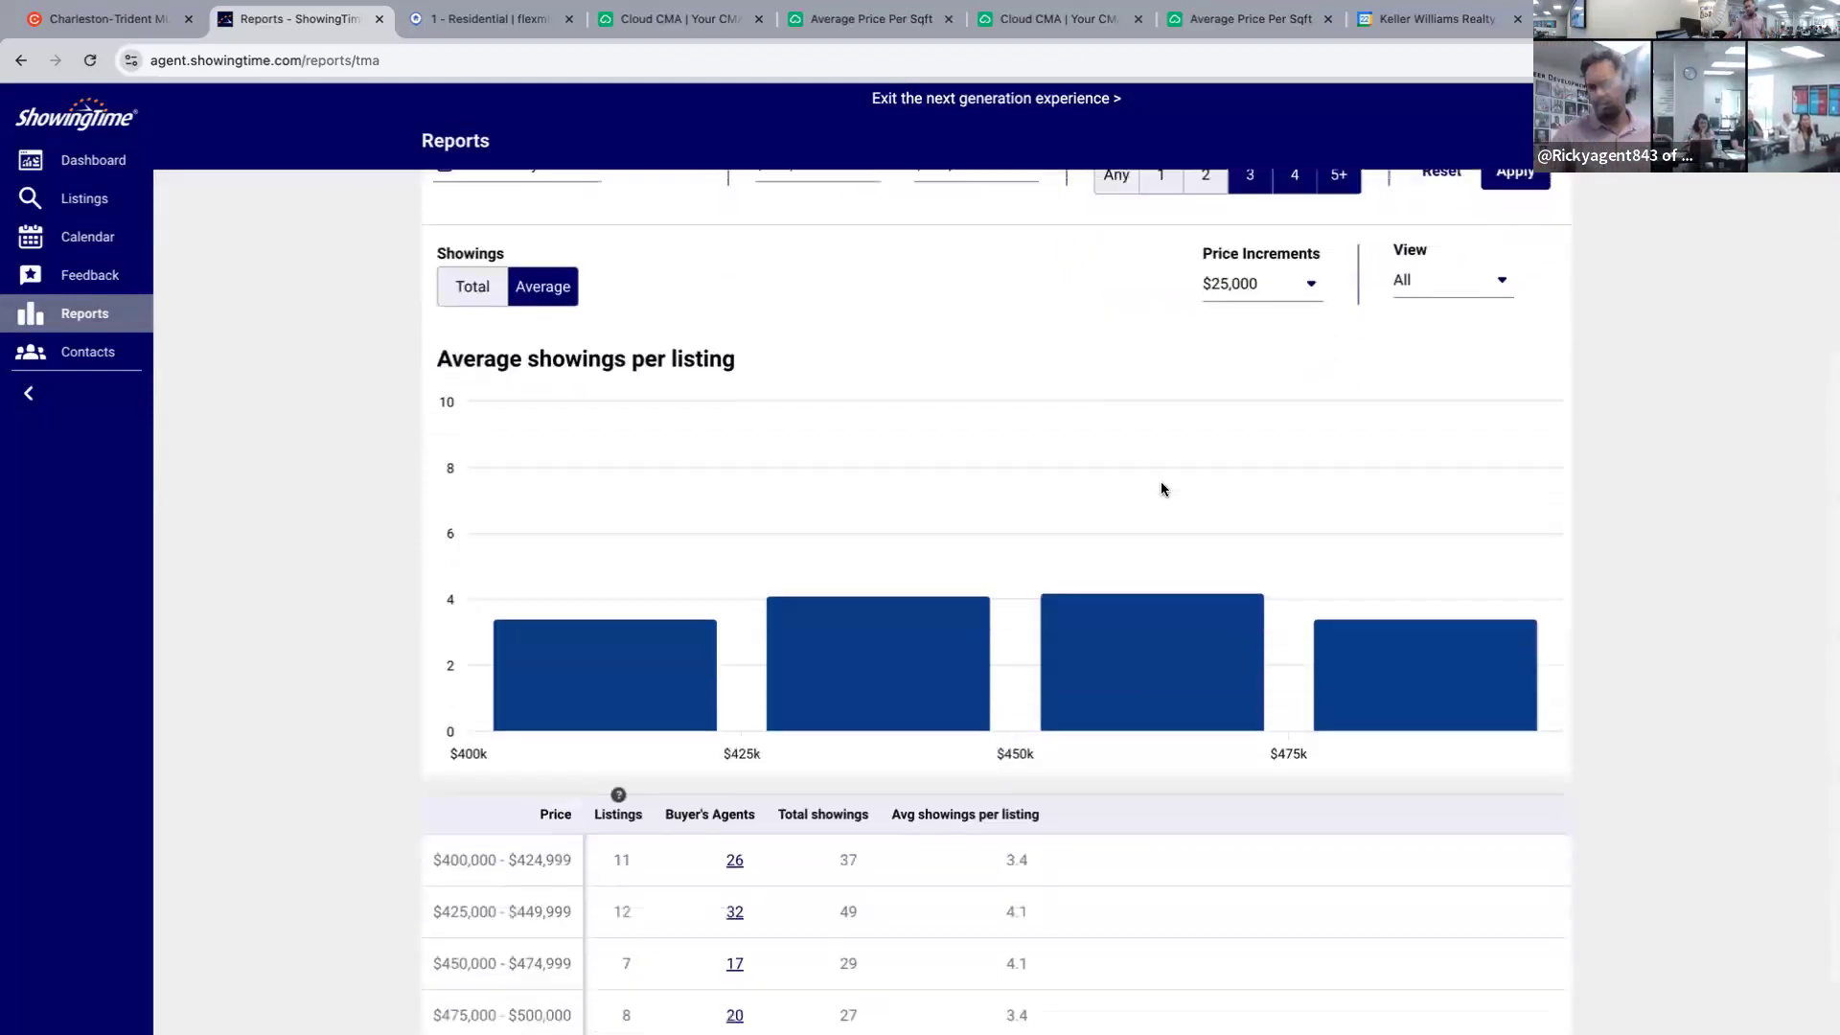
pyautogui.scroll(2, 1181, 483)
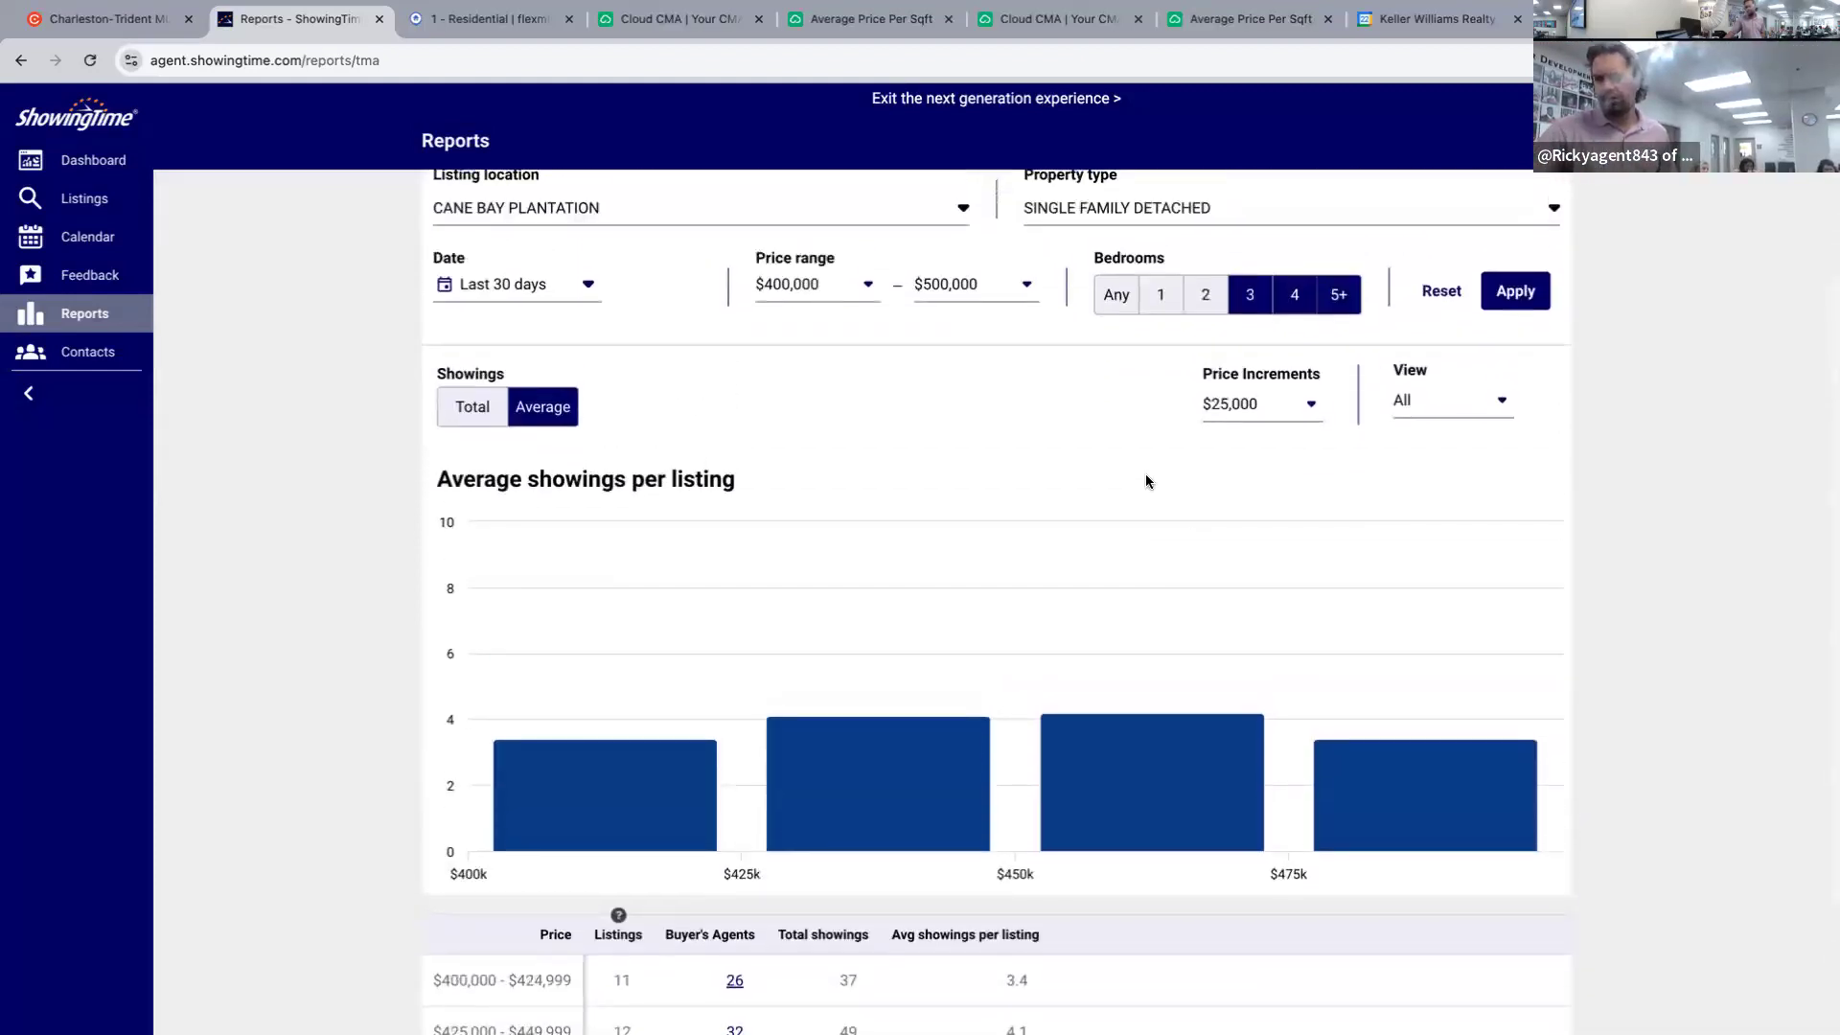
pyautogui.scroll(2, 1146, 481)
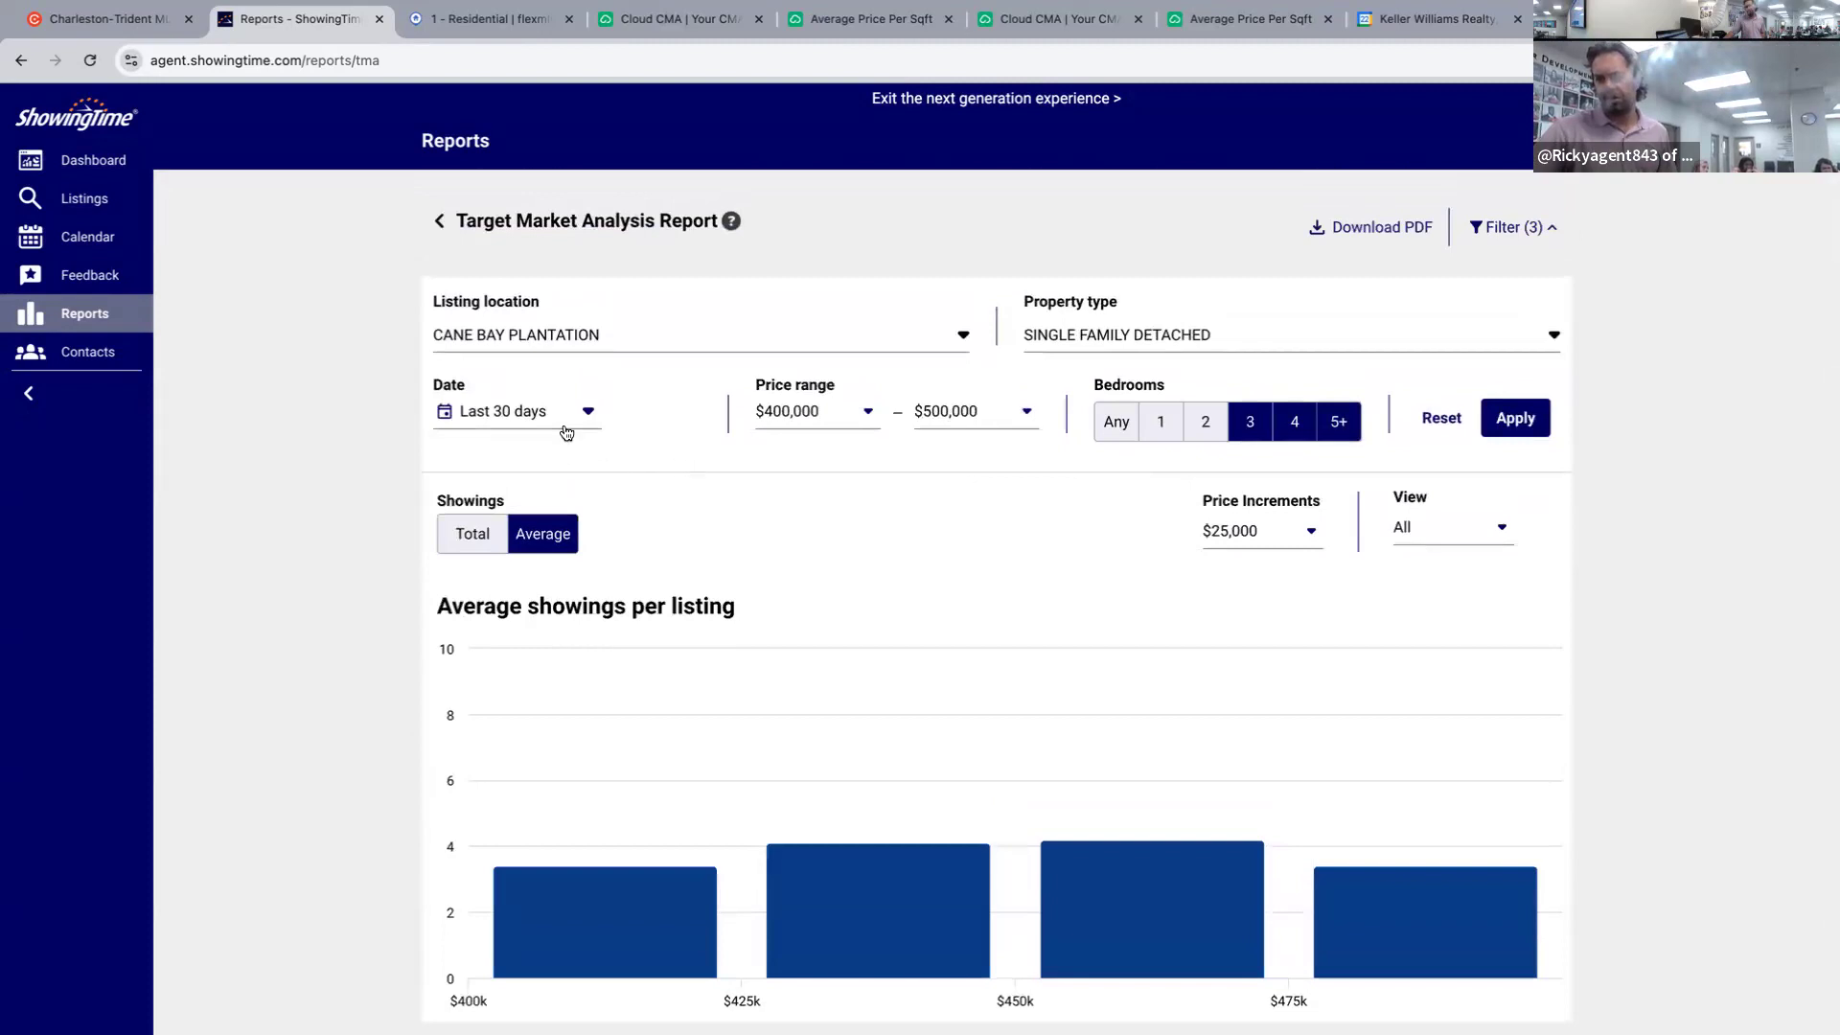
pyautogui.scroll(-3, 816, 595)
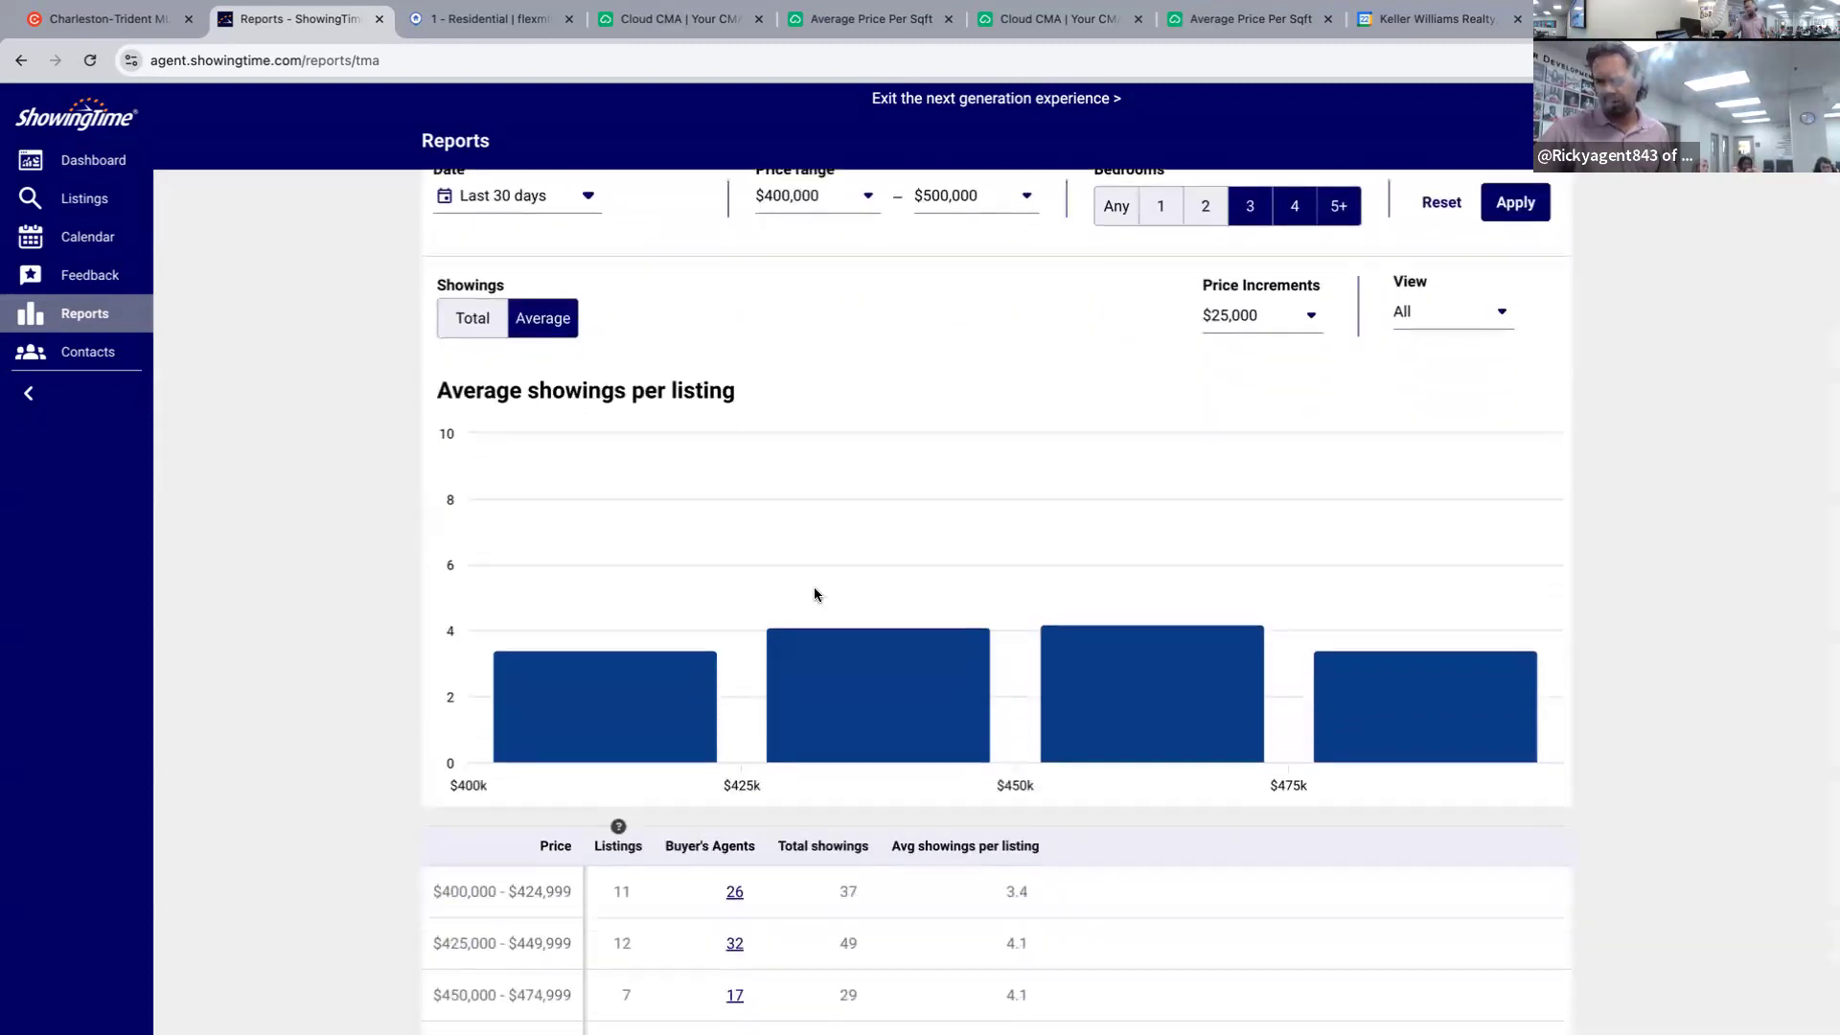
pyautogui.scroll(-1, 817, 595)
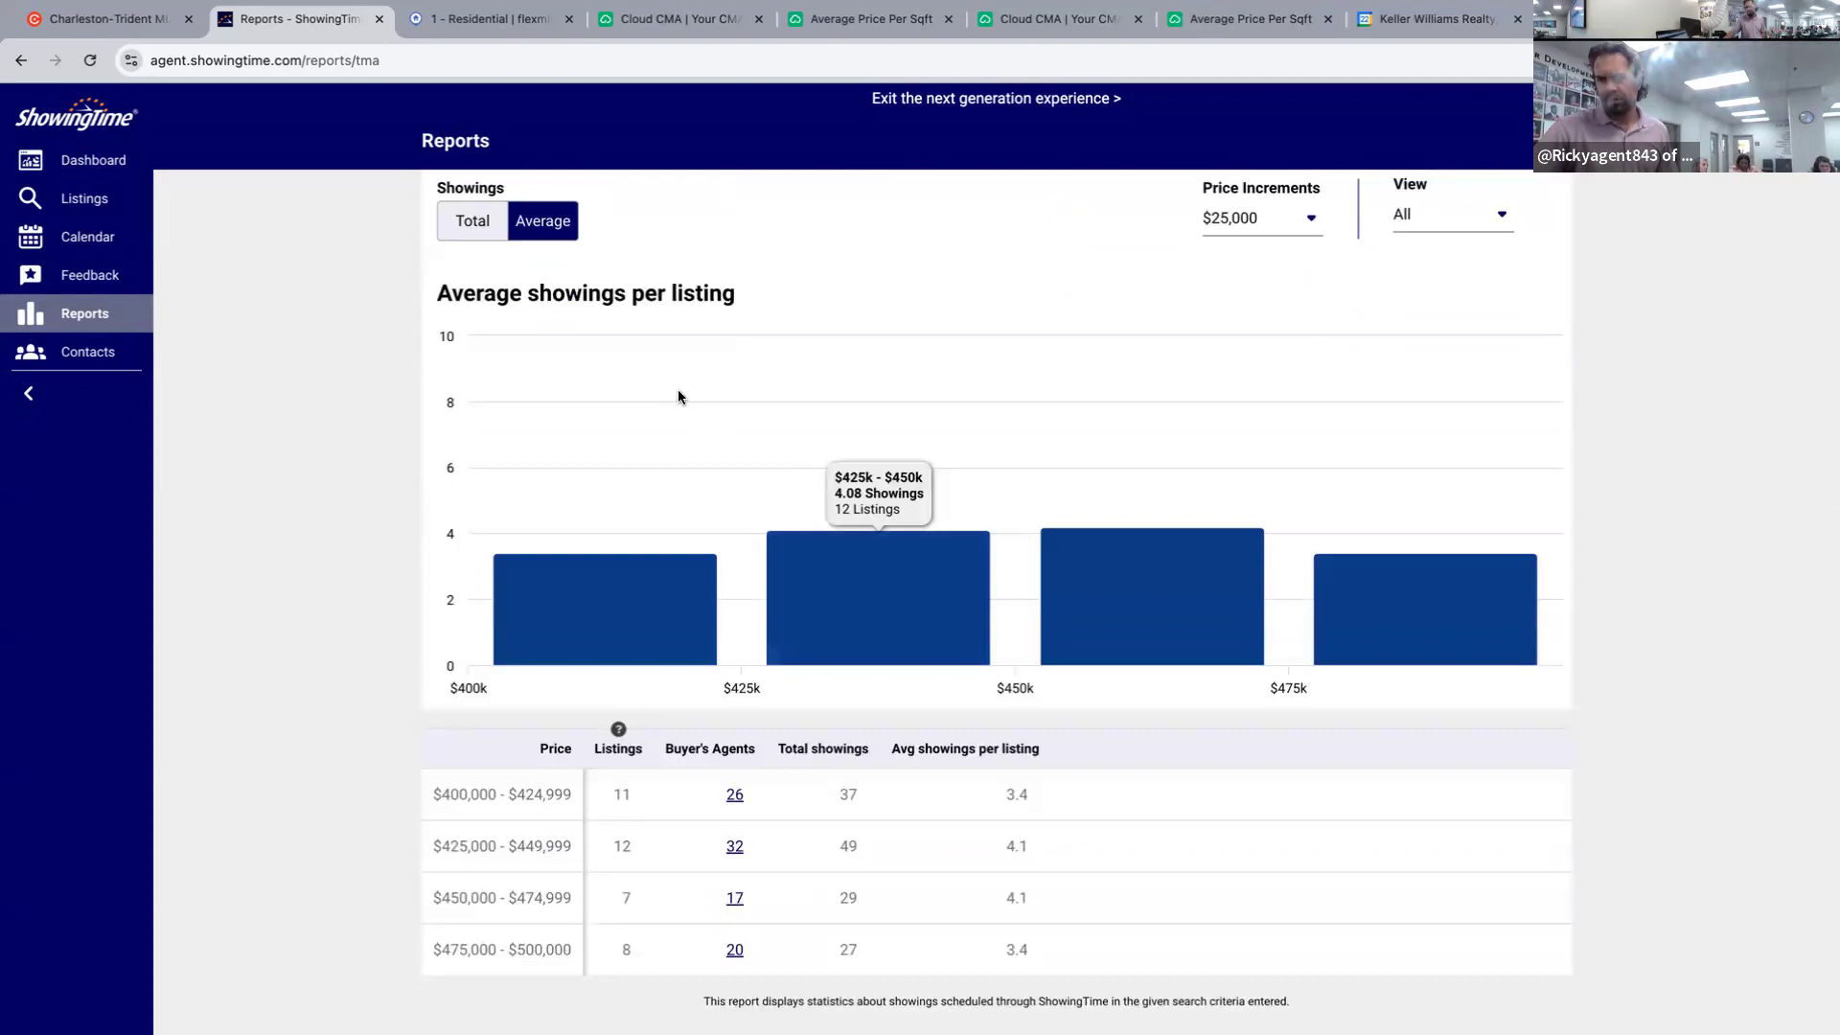
pyautogui.scroll(2, 677, 393)
# Rerun the report with a custom August 12–21, 2024 date range.
pyautogui.click(537, 221)
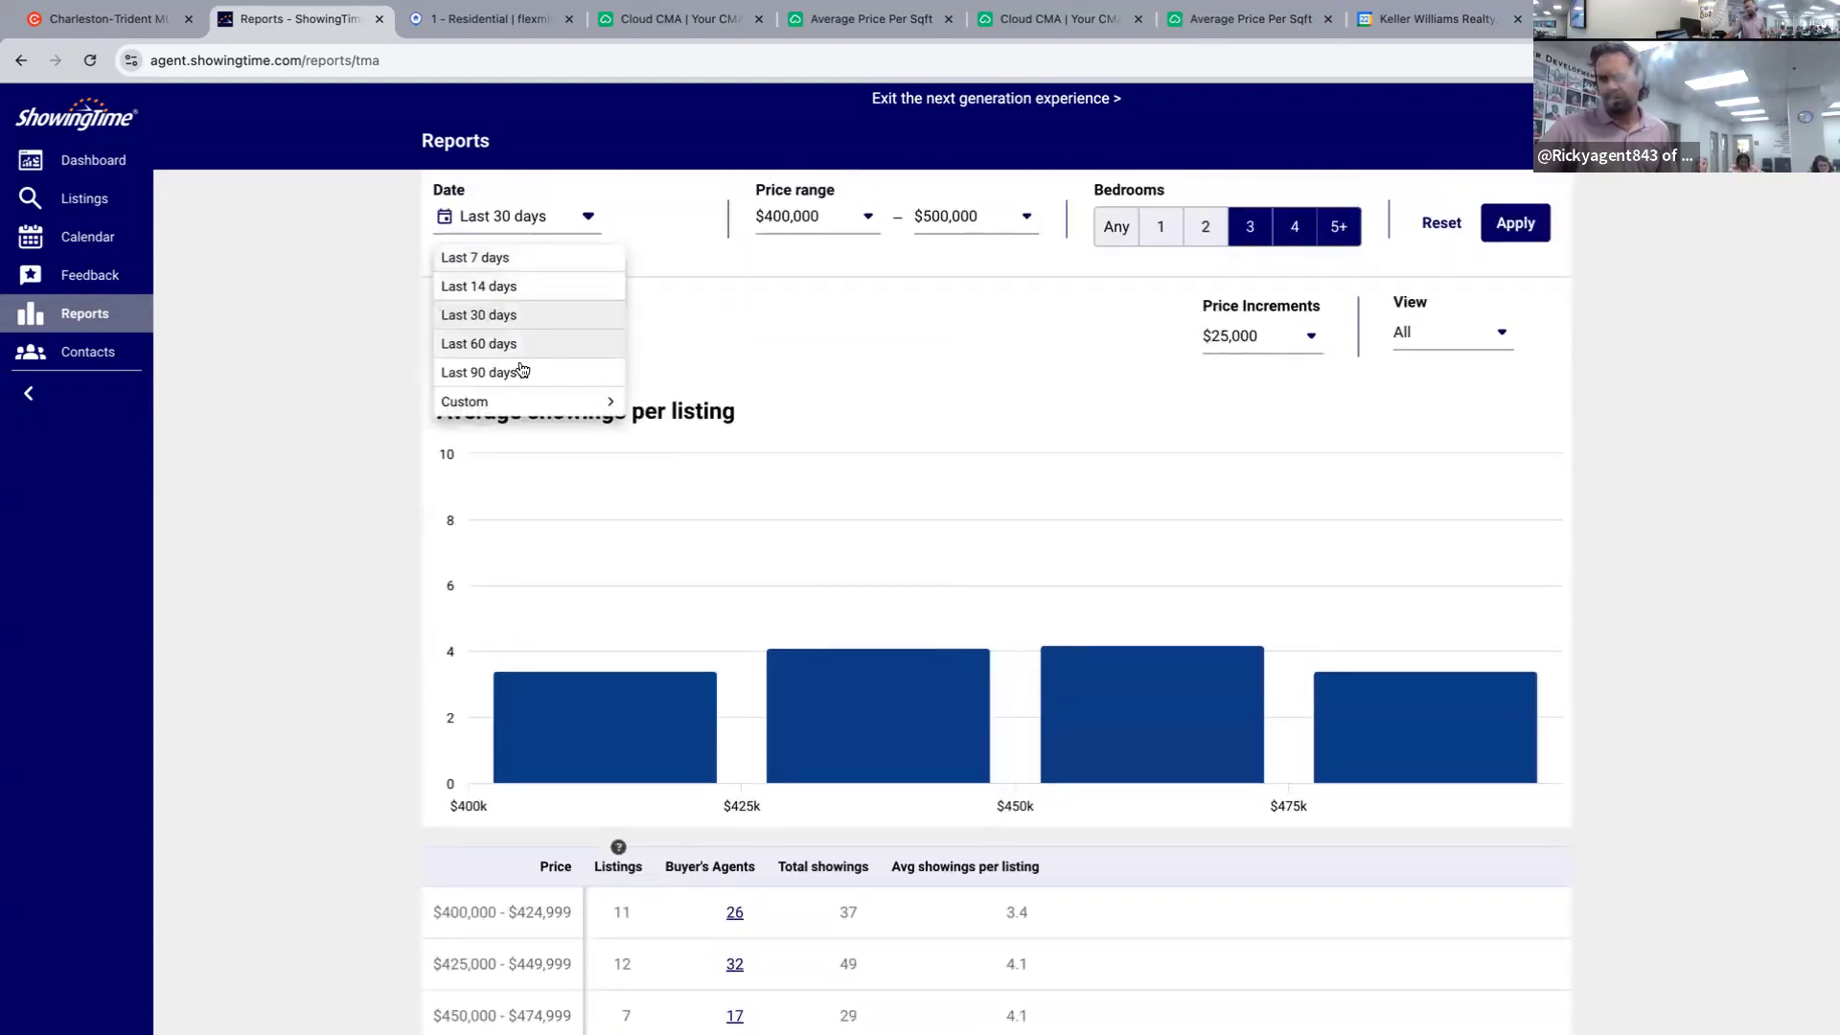
pyautogui.click(535, 402)
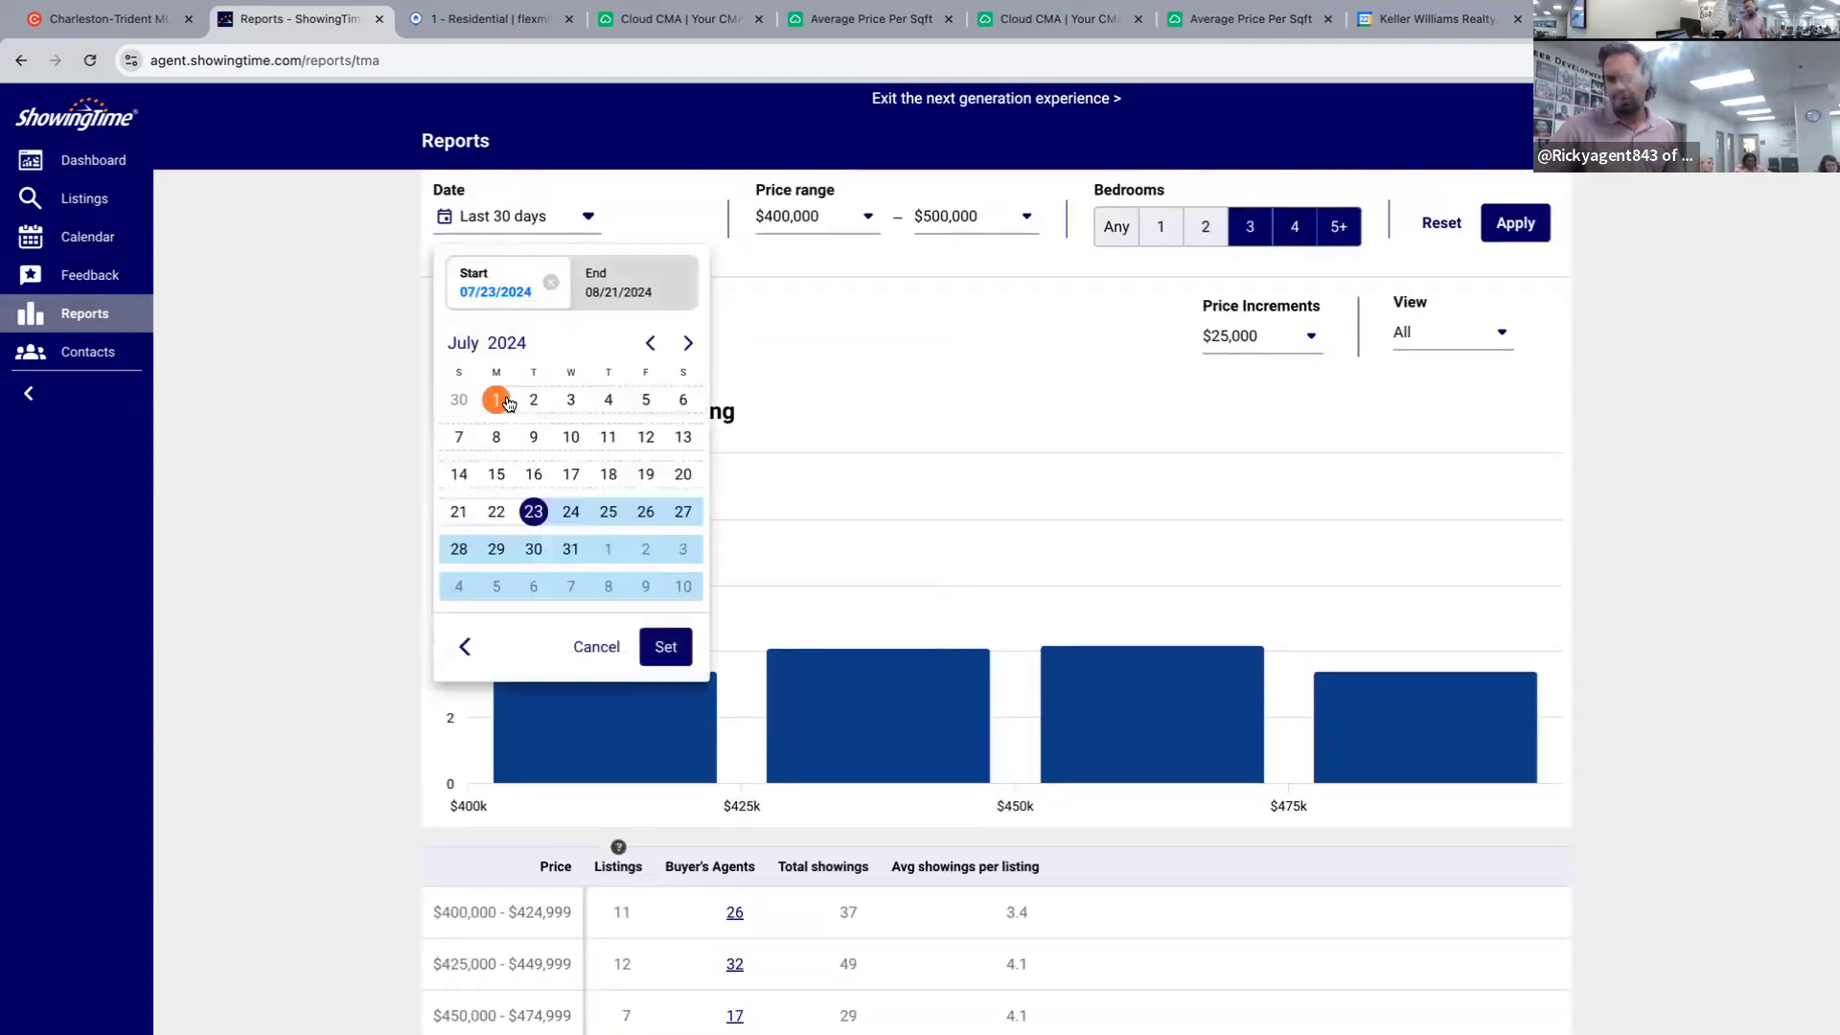
pyautogui.click(688, 343)
pyautogui.click(497, 479)
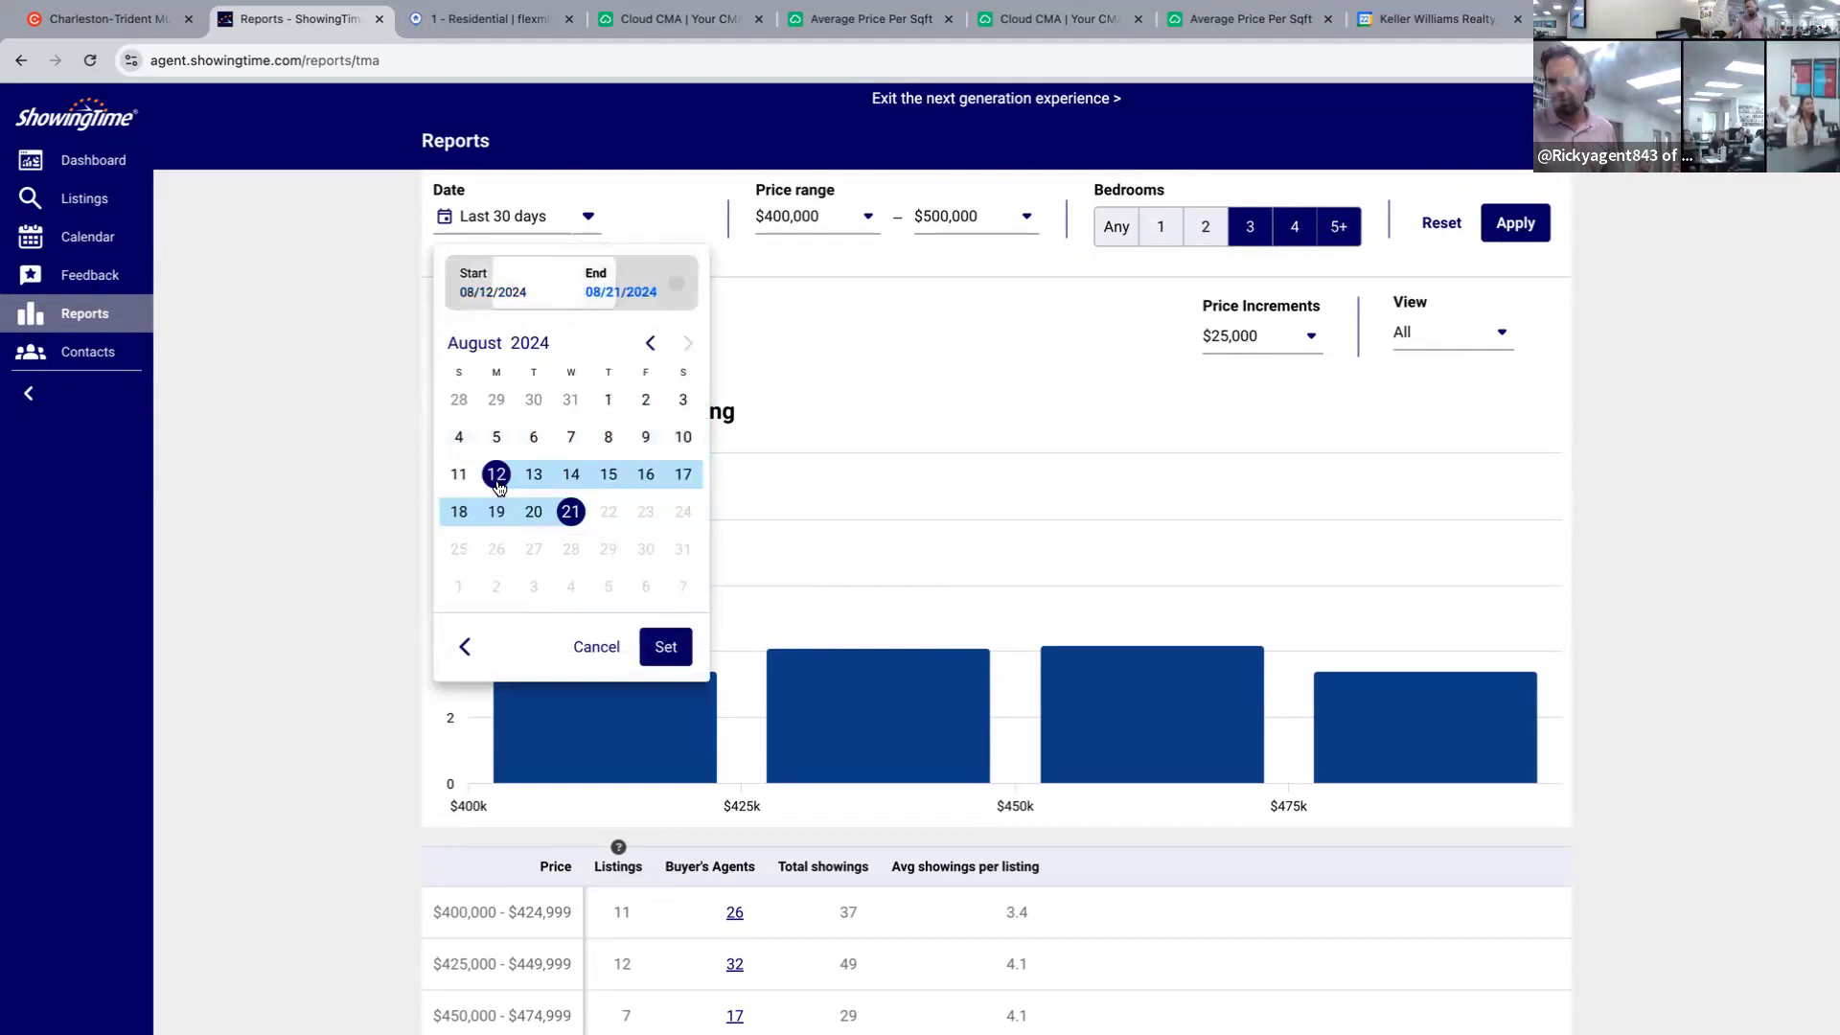
pyautogui.click(657, 648)
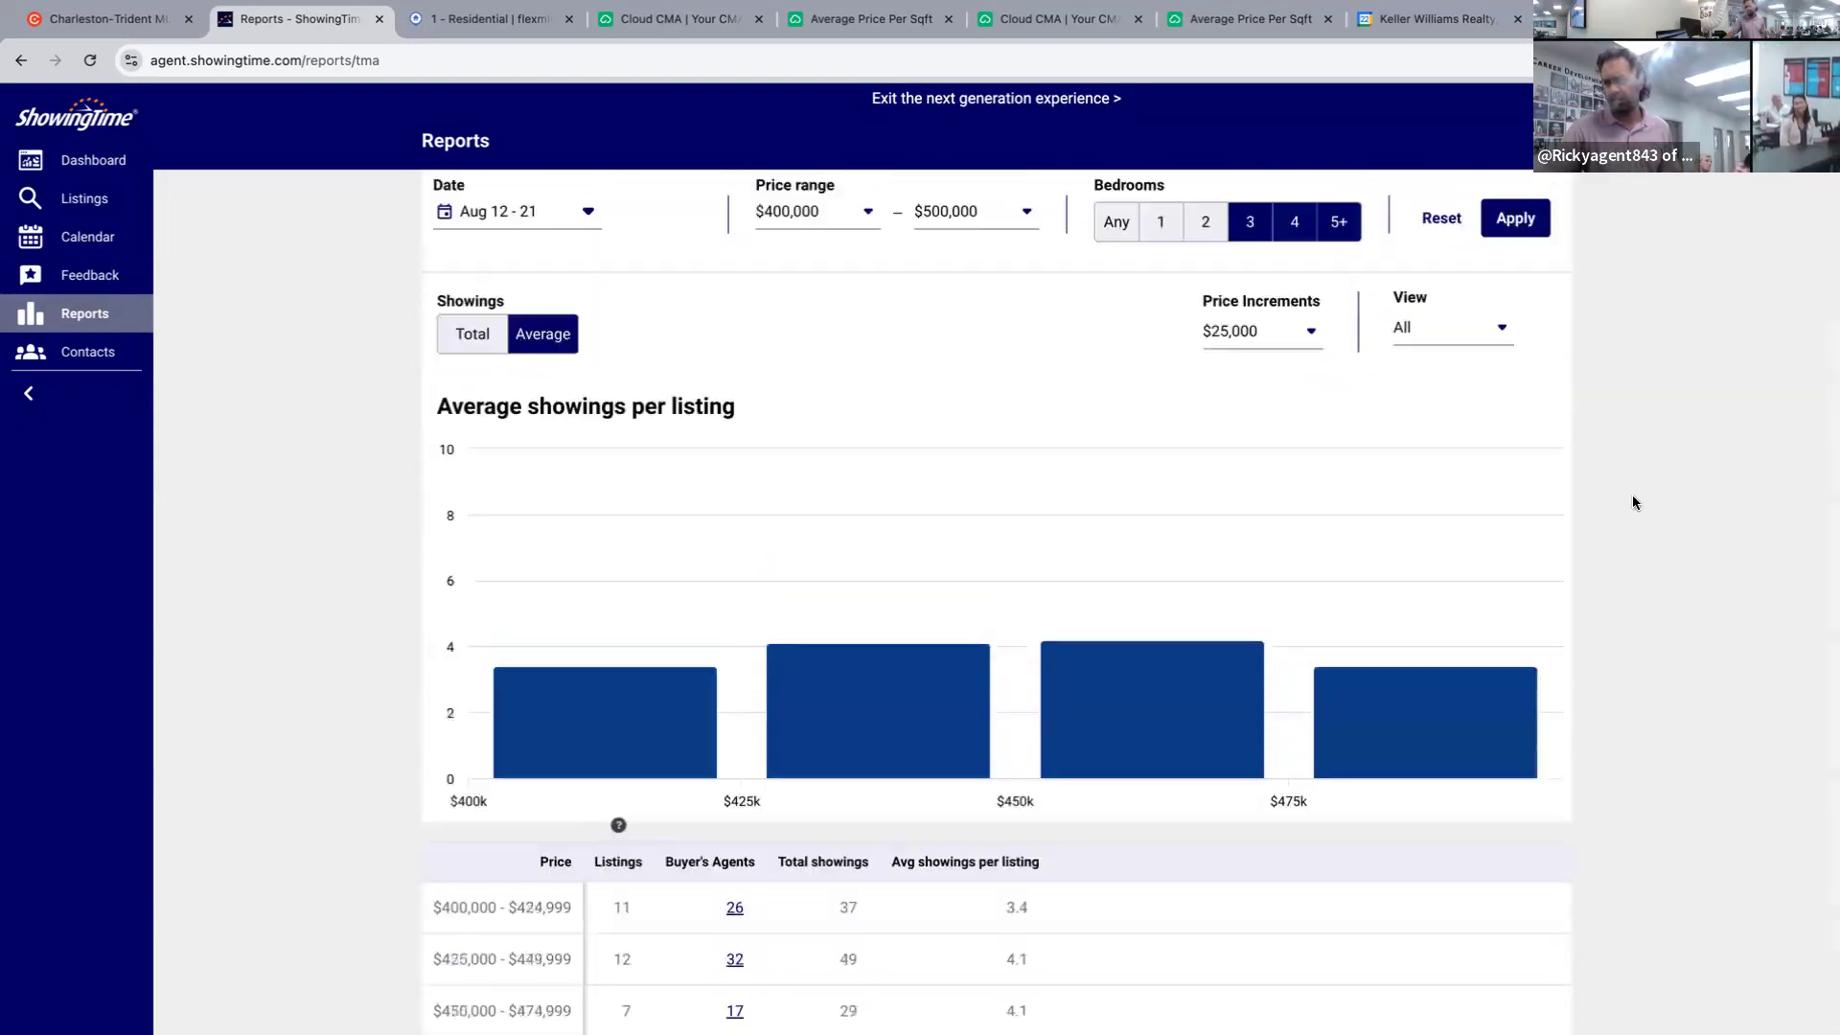
pyautogui.scroll(2, 1515, 501)
pyautogui.click(1515, 419)
pyautogui.scroll(-3, 1654, 623)
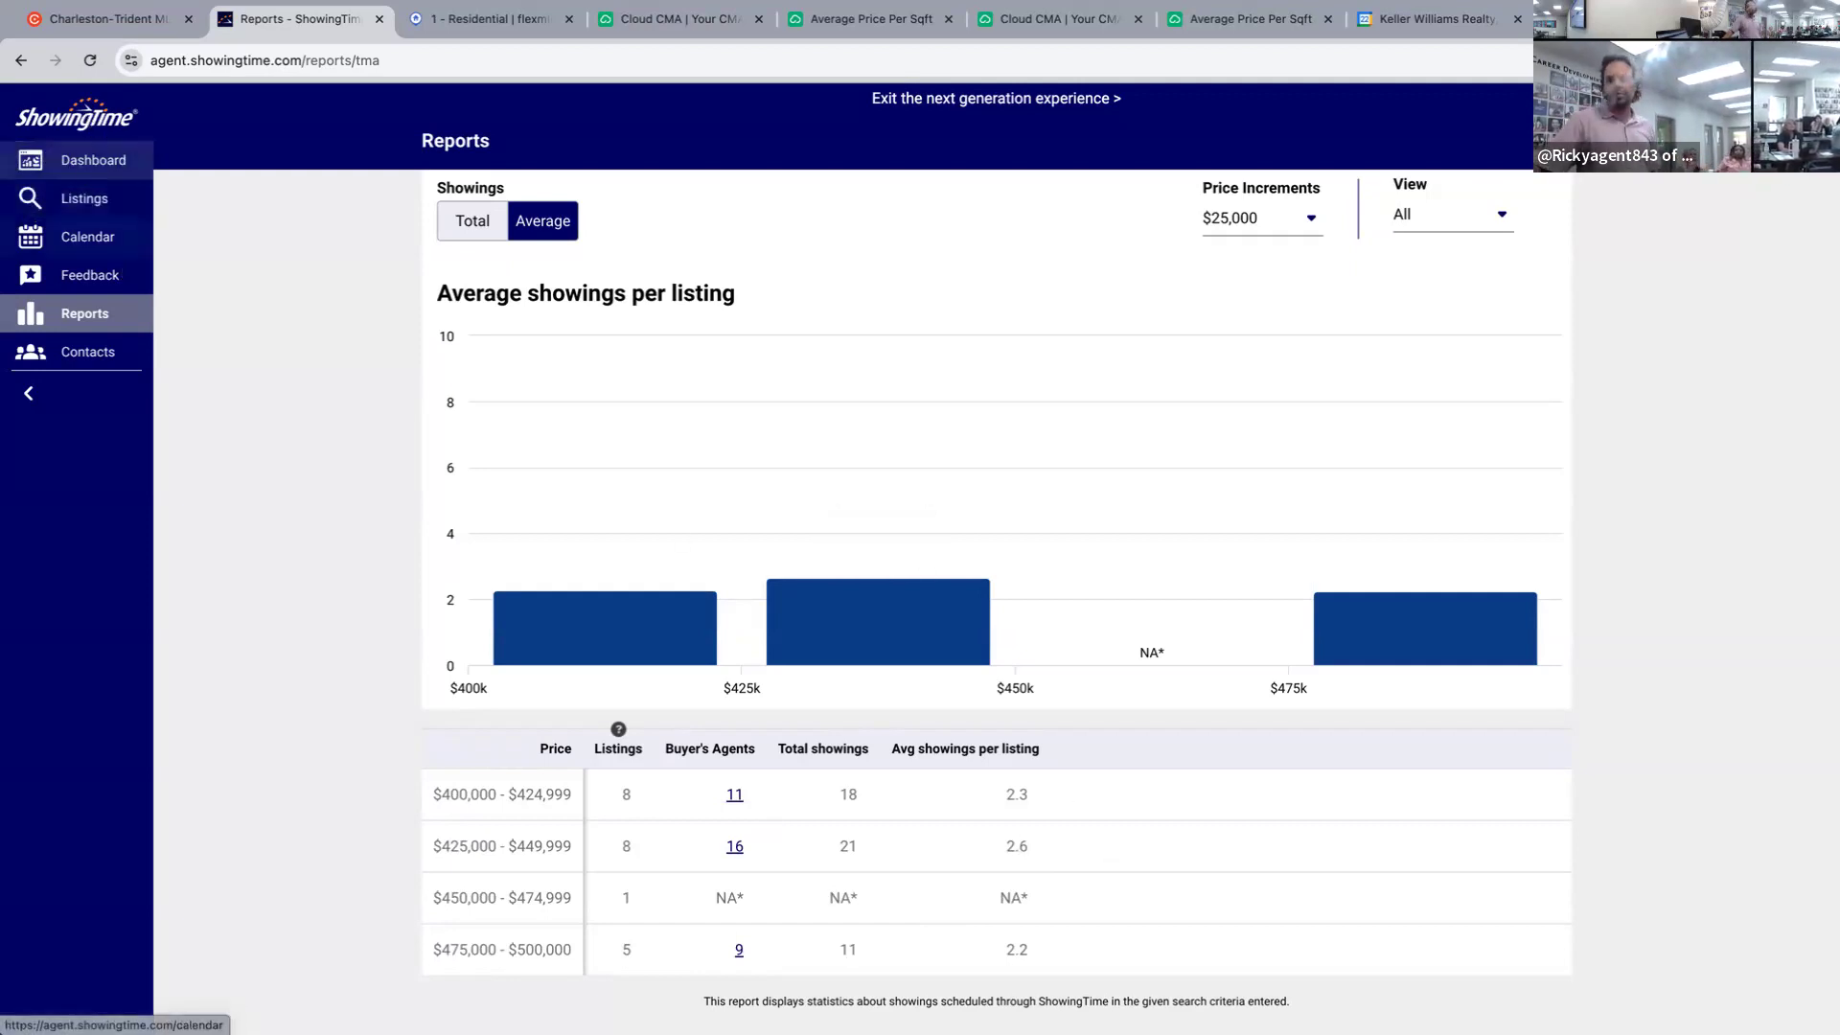
pyautogui.click(738, 953)
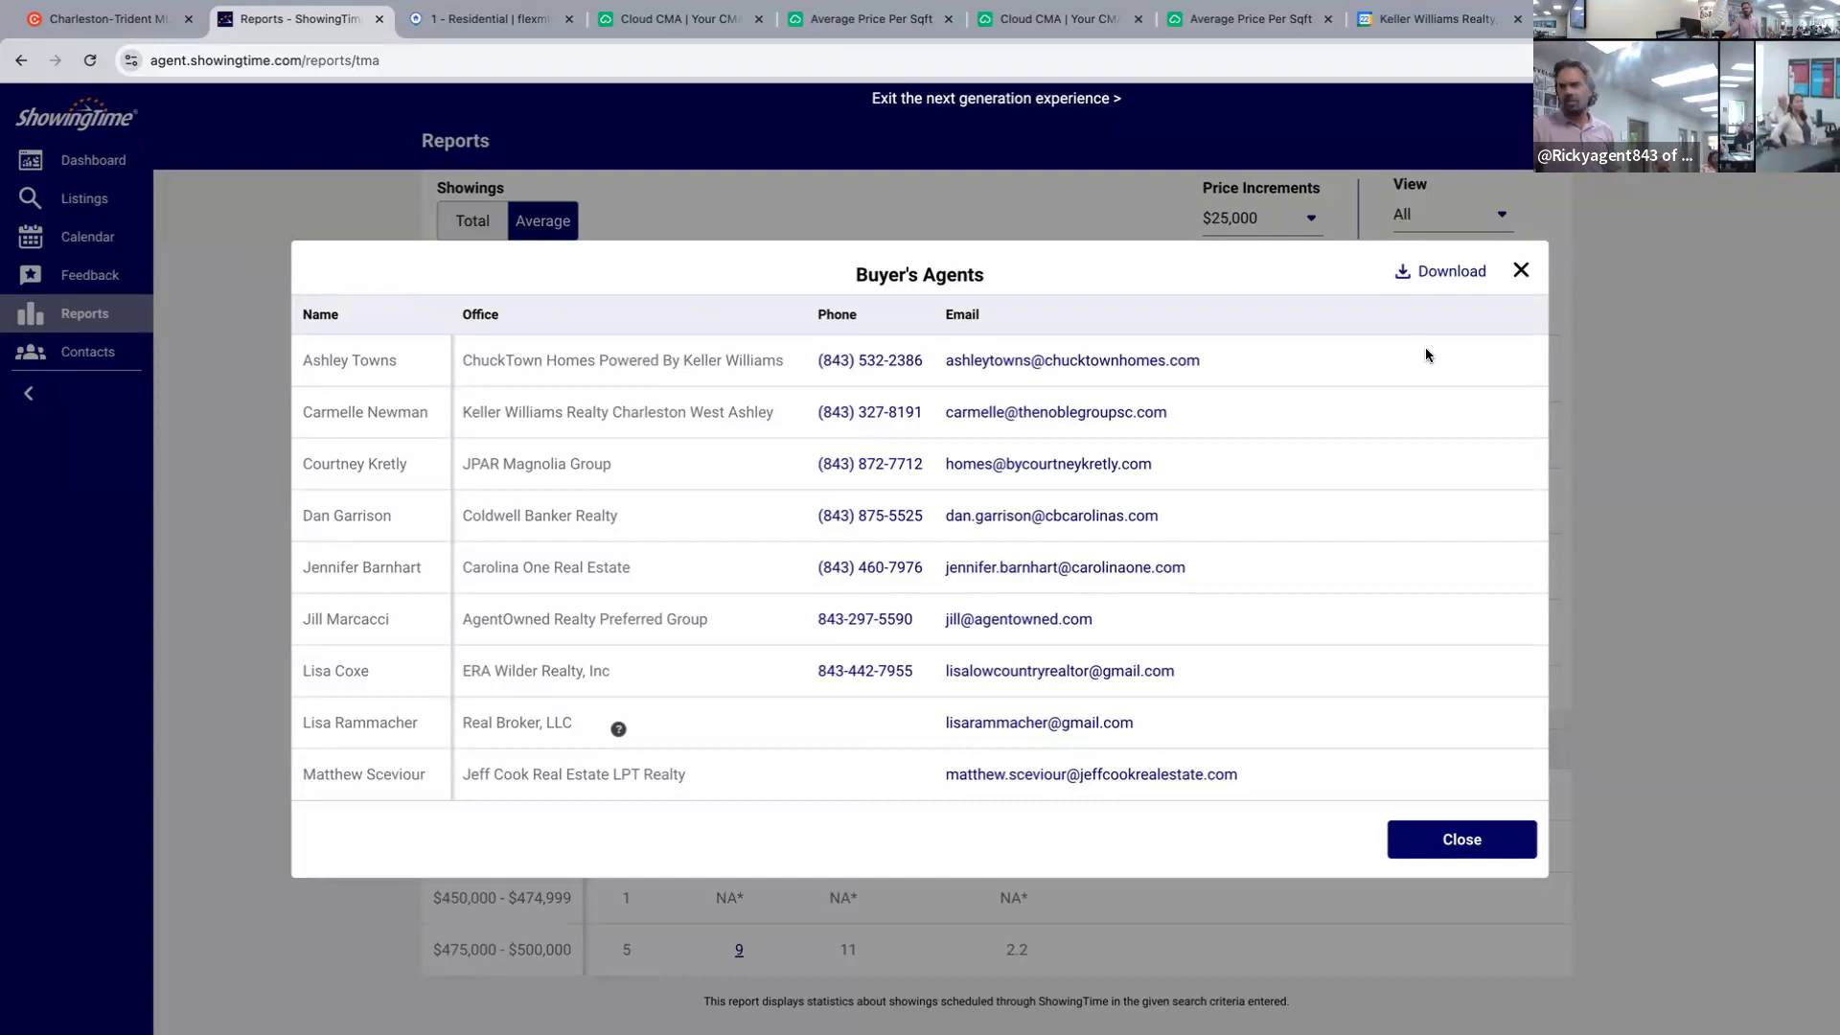
pyautogui.click(1522, 271)
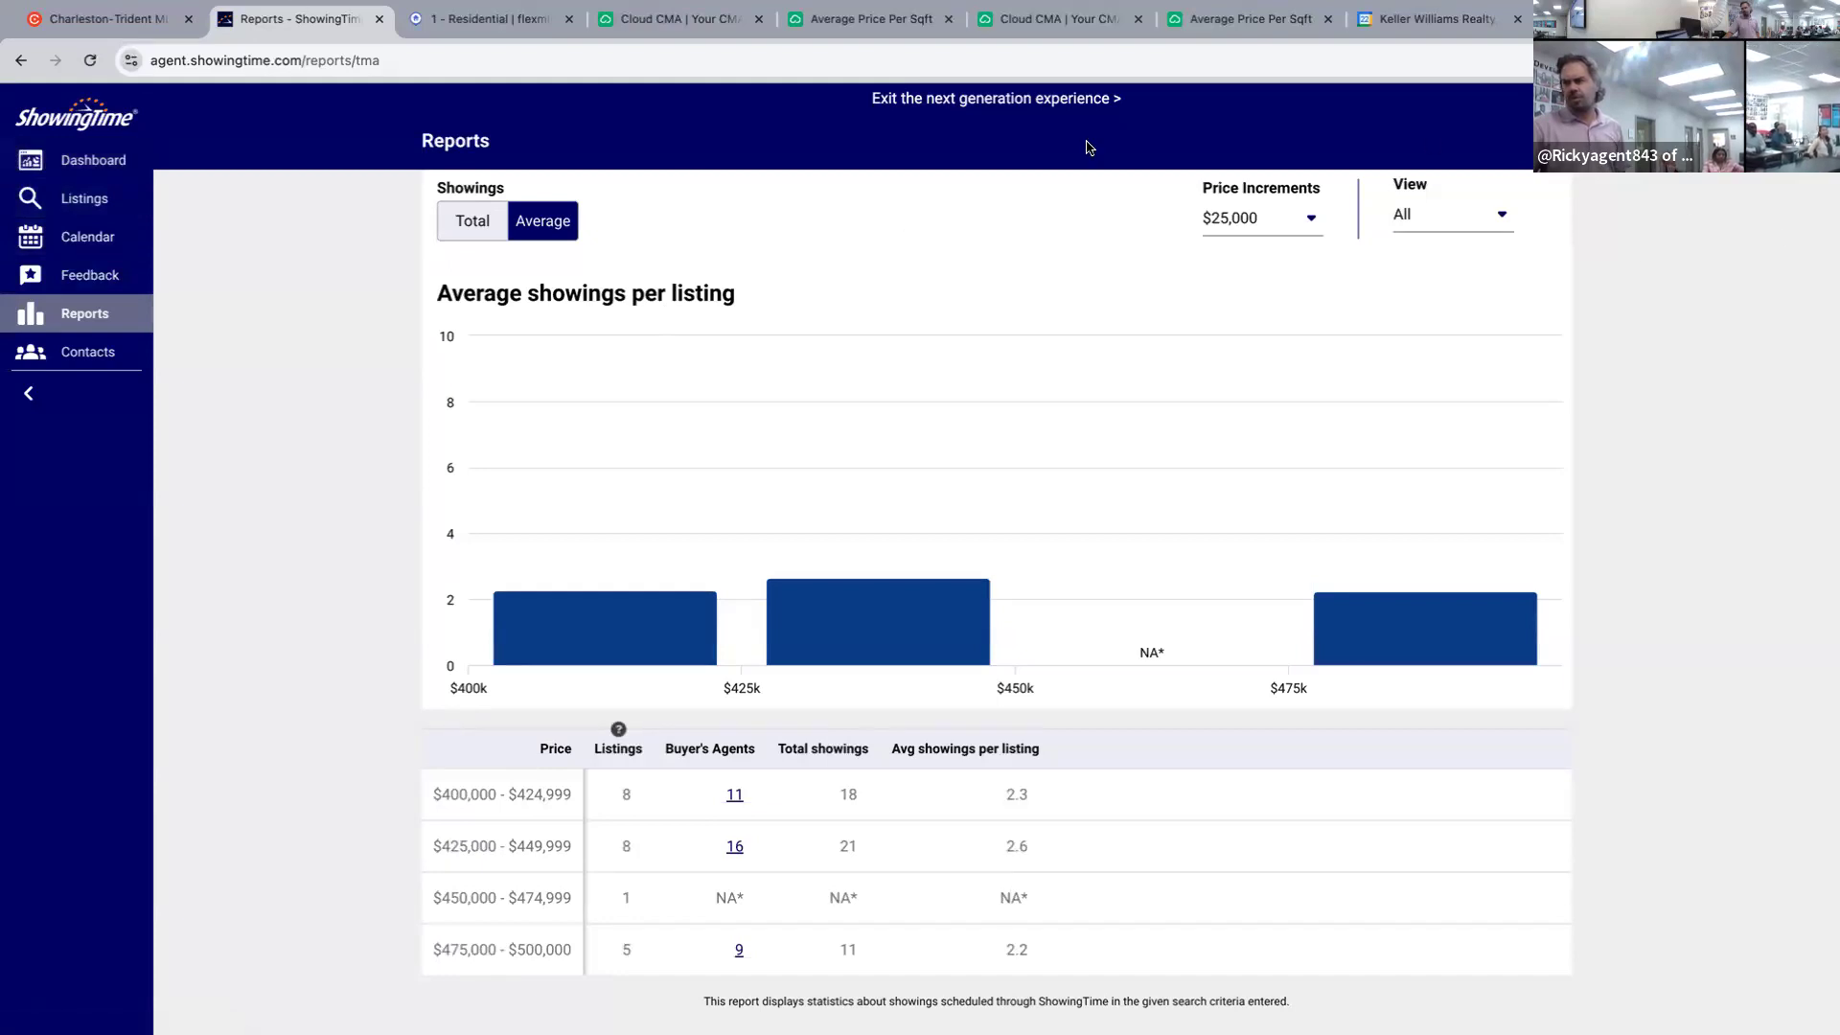
# Sign in to the older Appointment Center and open the Target Market Analysis form.
pyautogui.click(1061, 102)
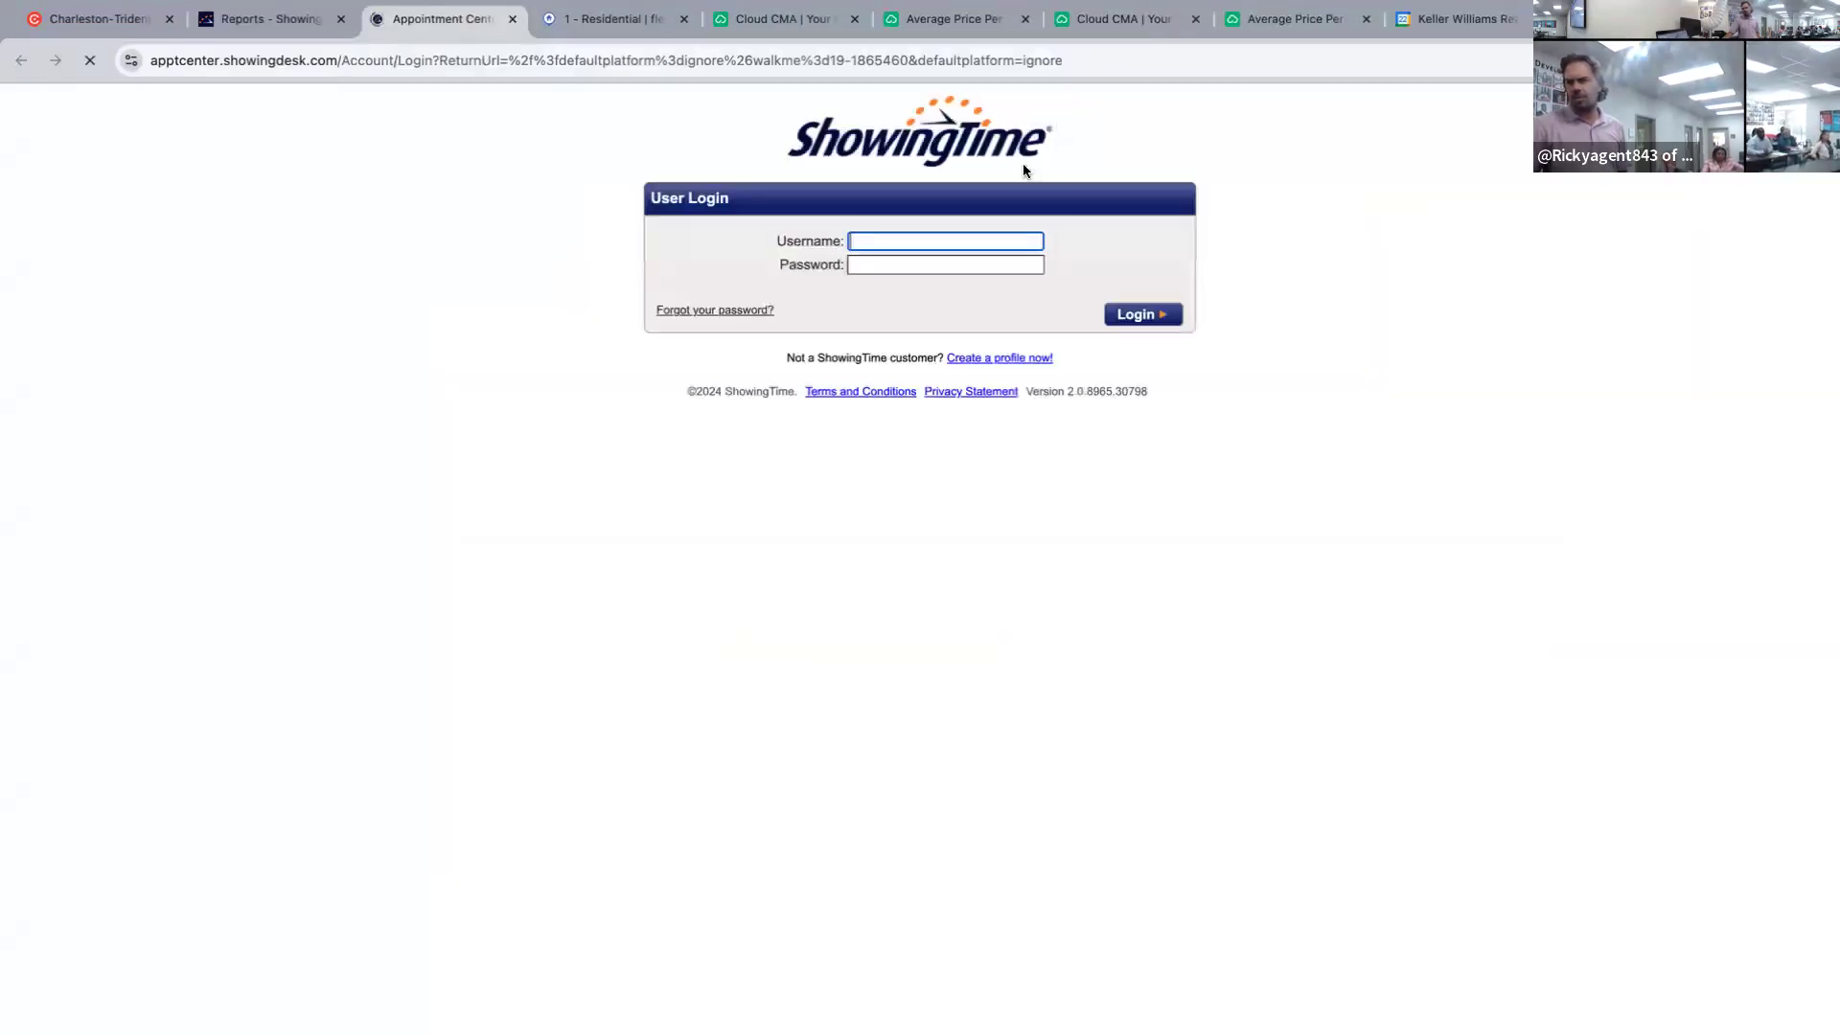
pyautogui.click(1138, 317)
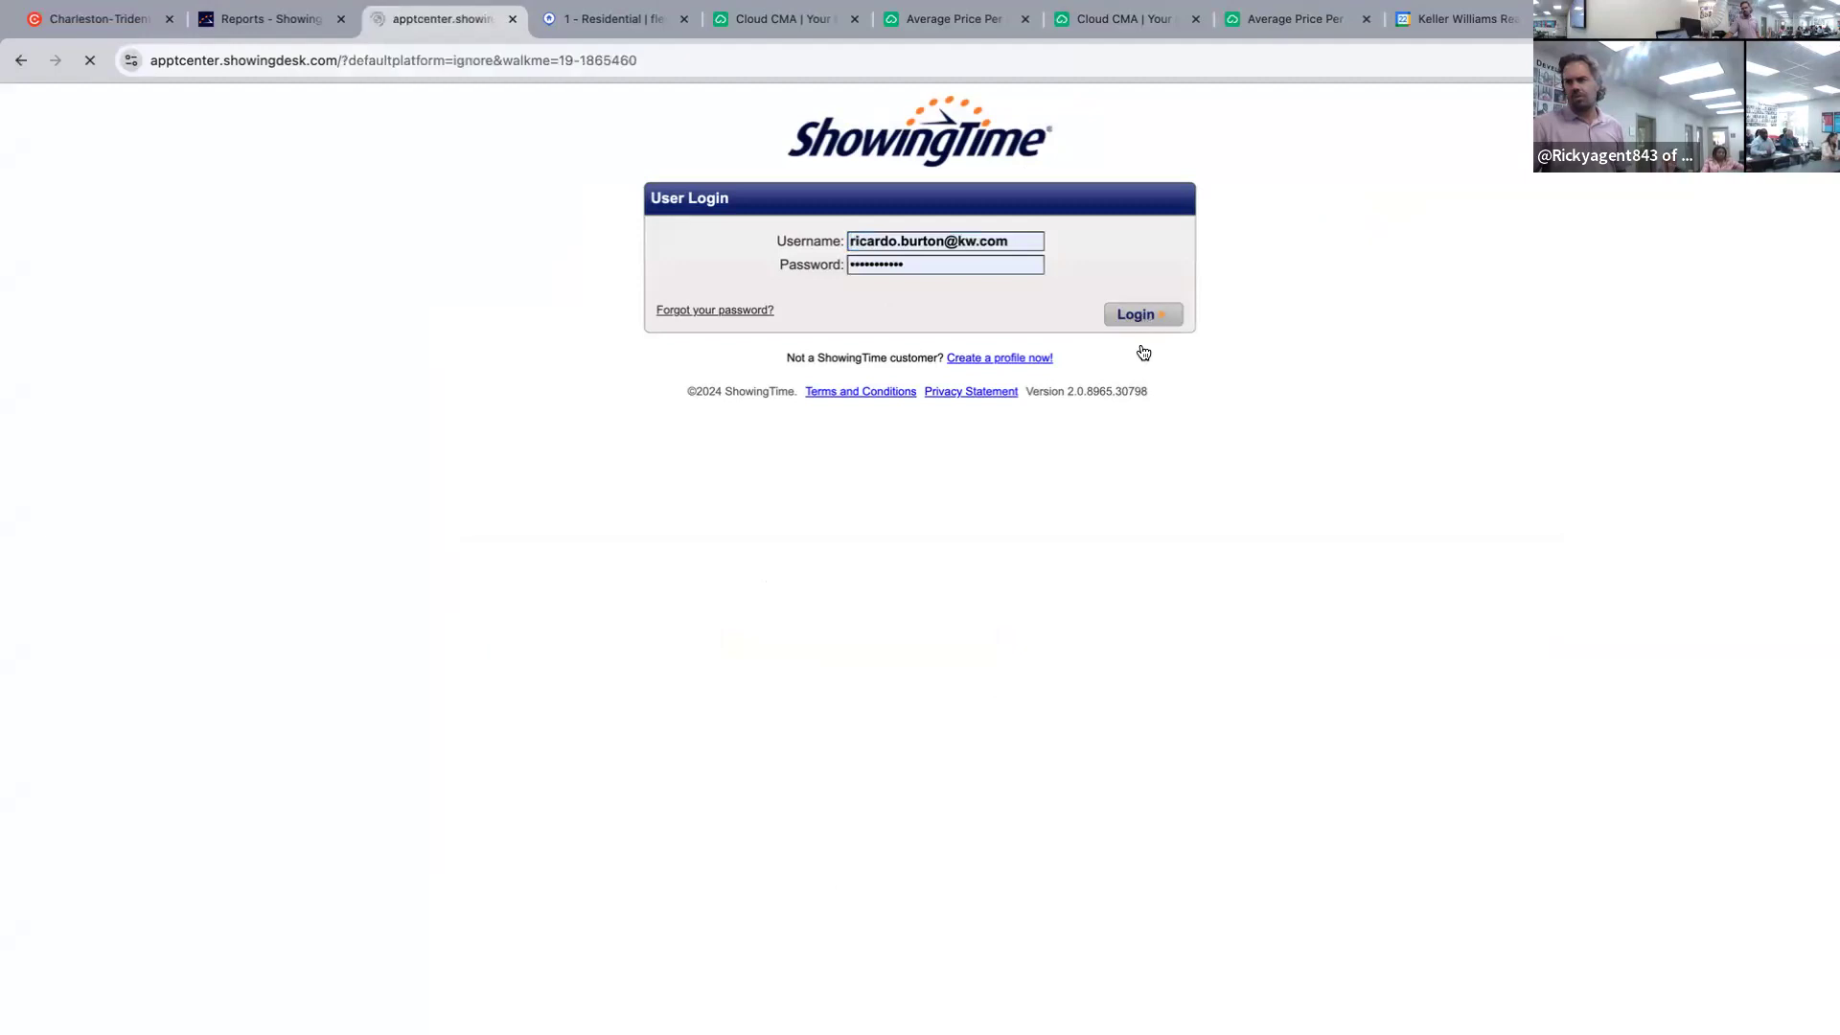
pyautogui.click(122, 470)
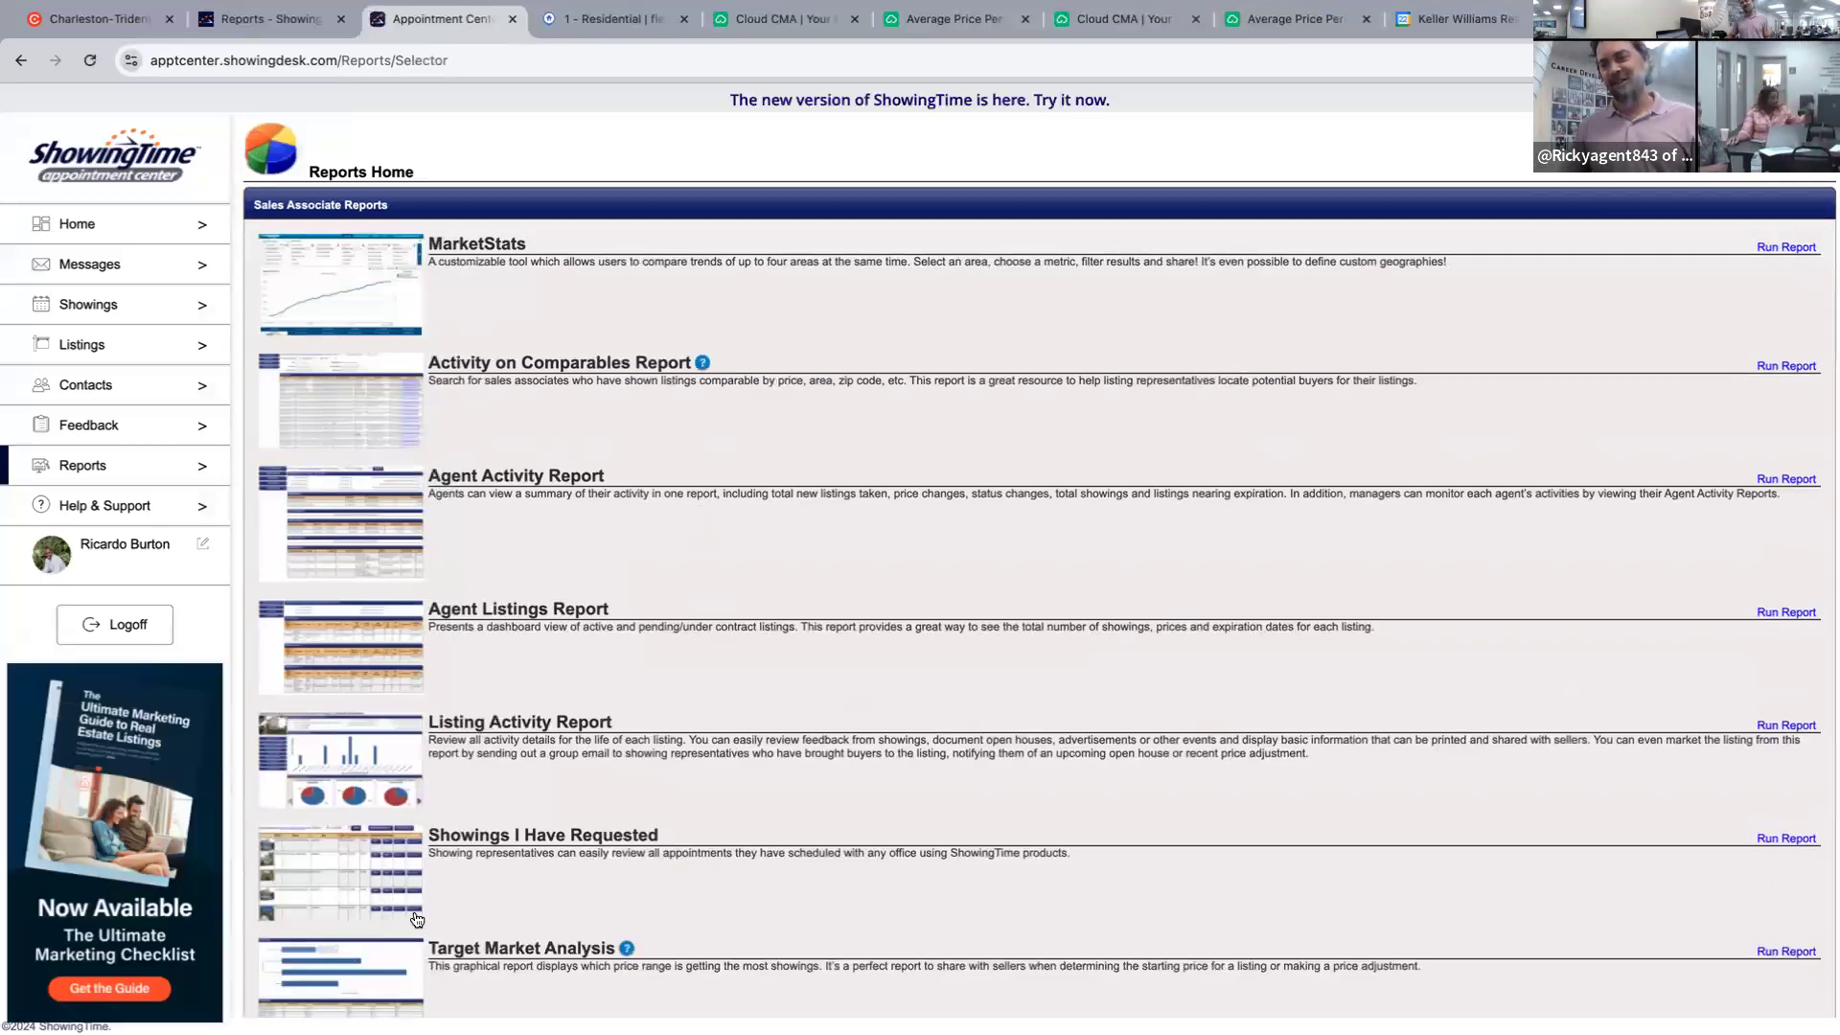
pyautogui.click(384, 961)
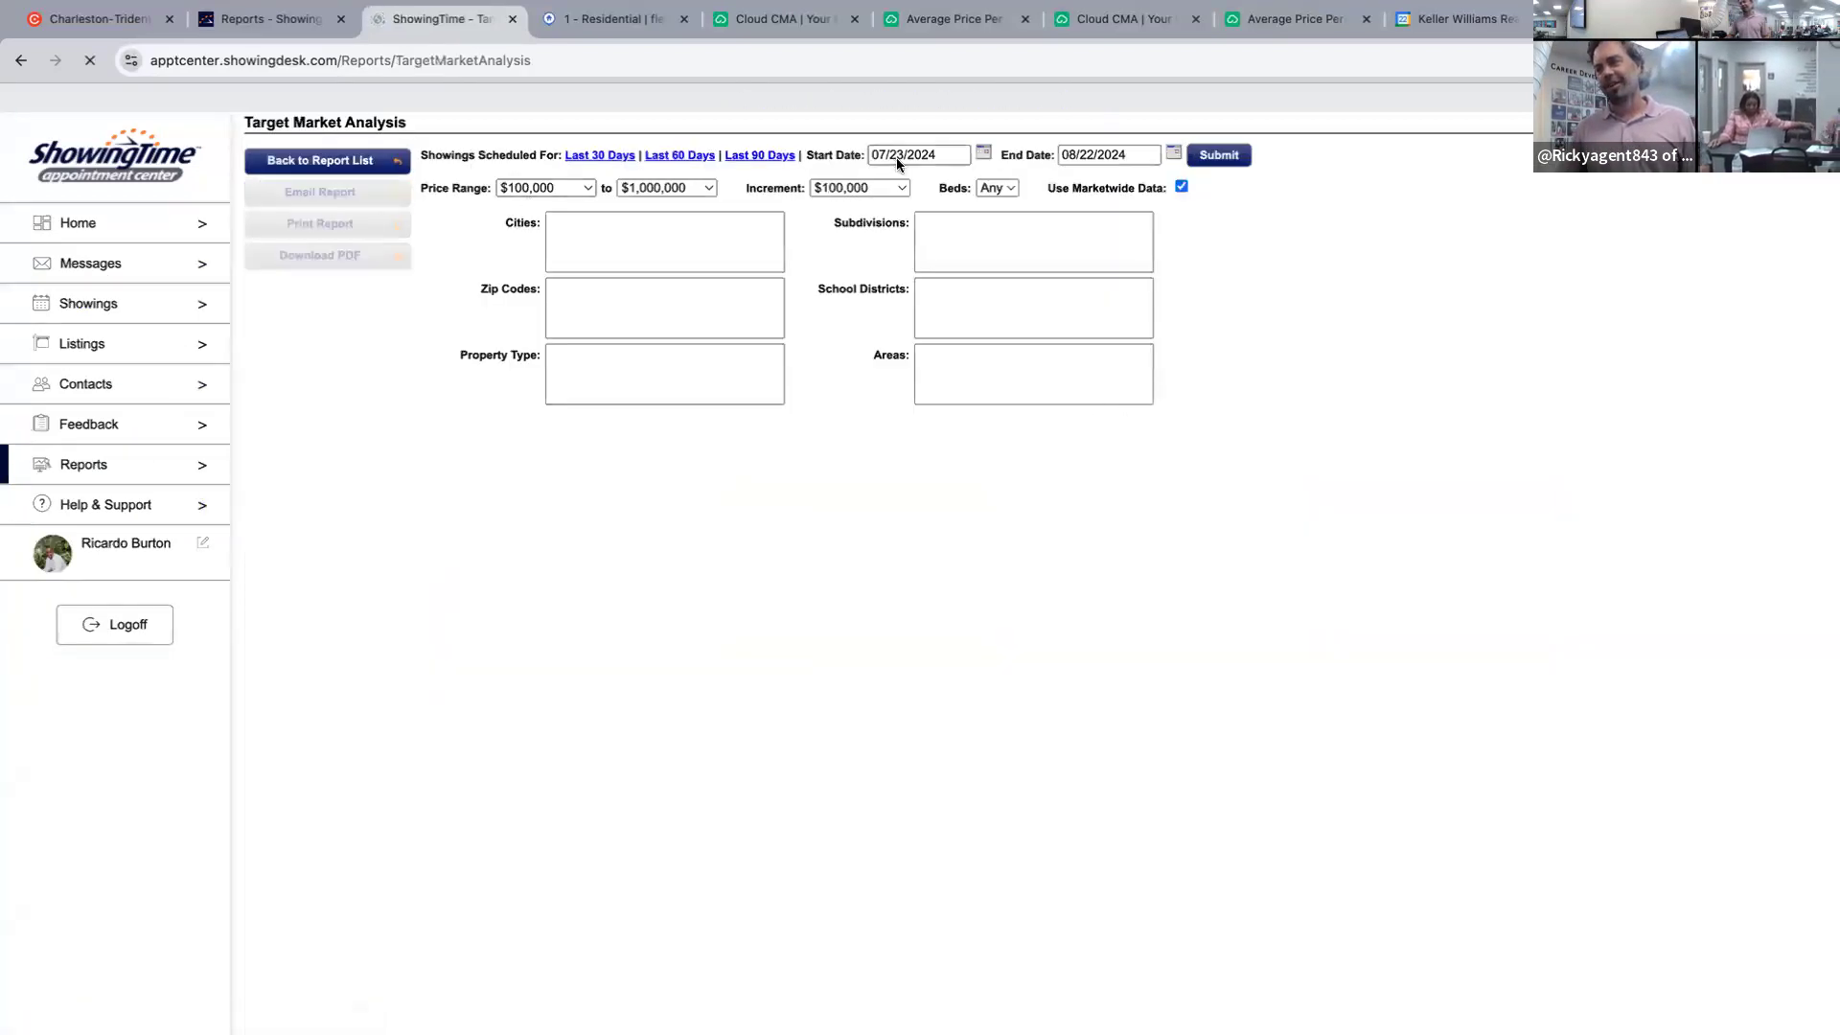
# Set start date 08/12/2024 and subdivision Cane Bay Plantation.
pyautogui.click(928, 161)
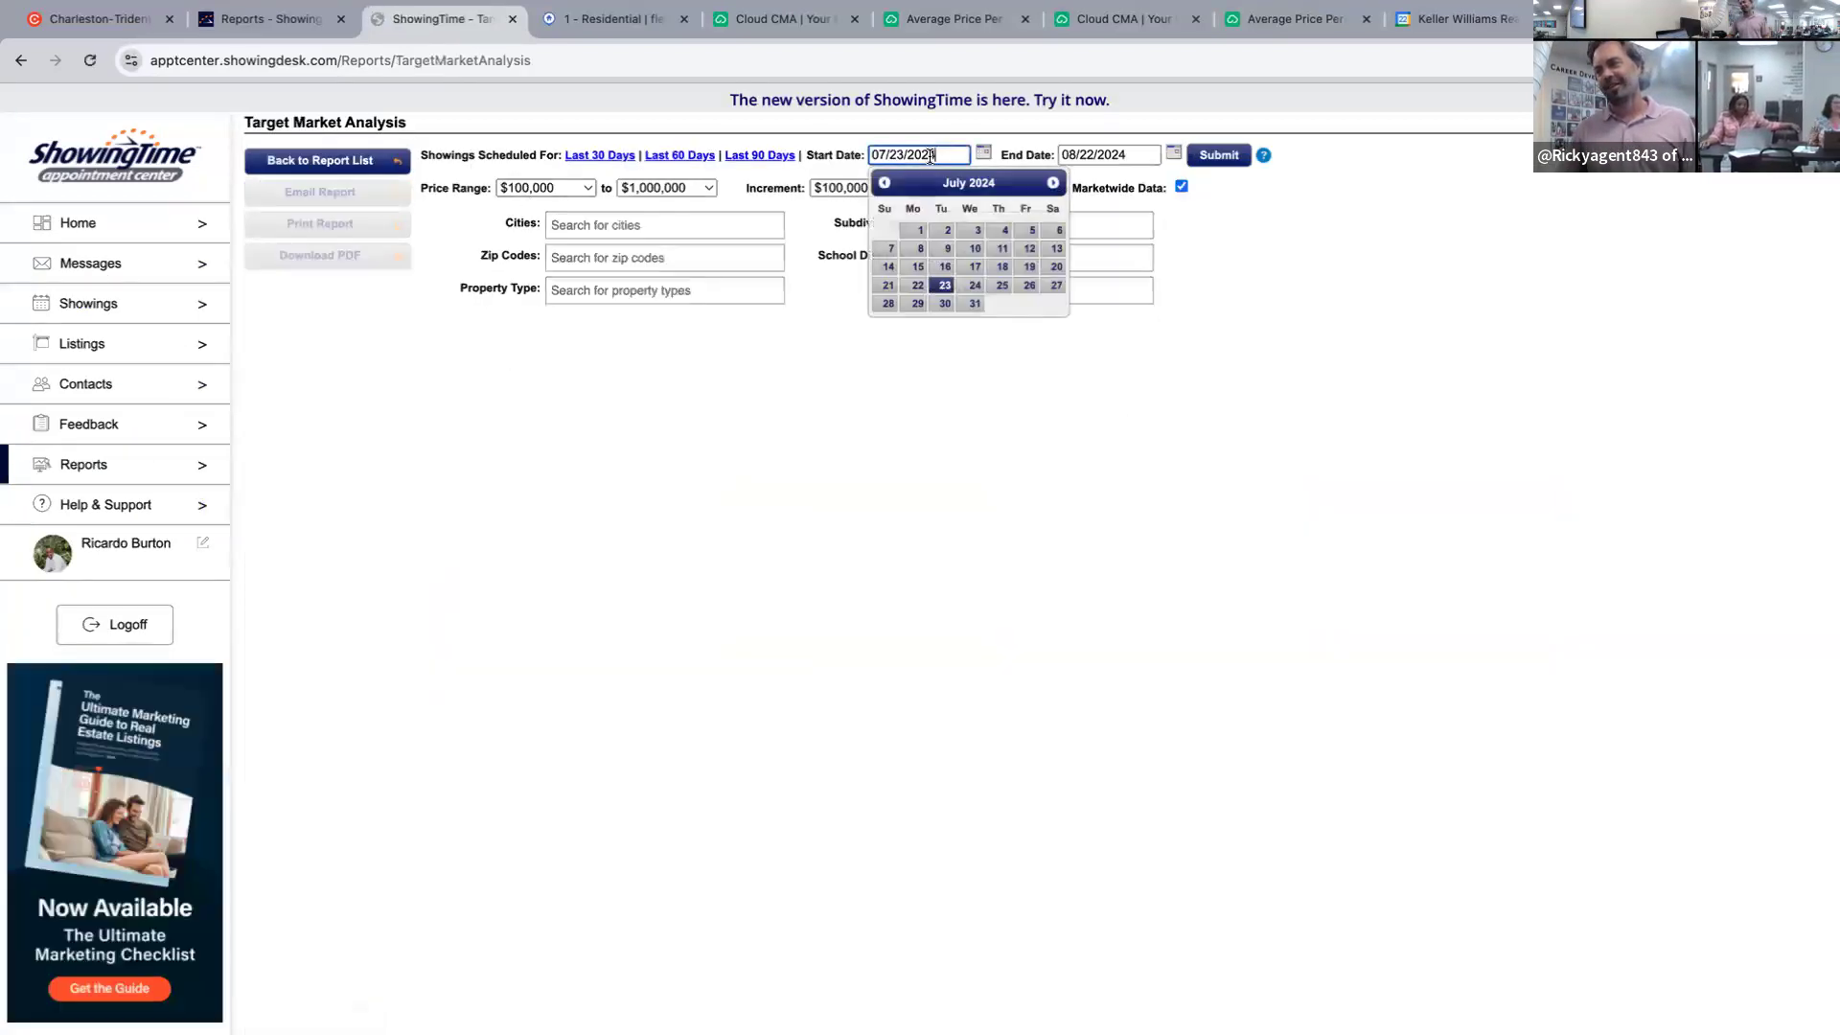
pyautogui.click(1053, 183)
pyautogui.click(917, 266)
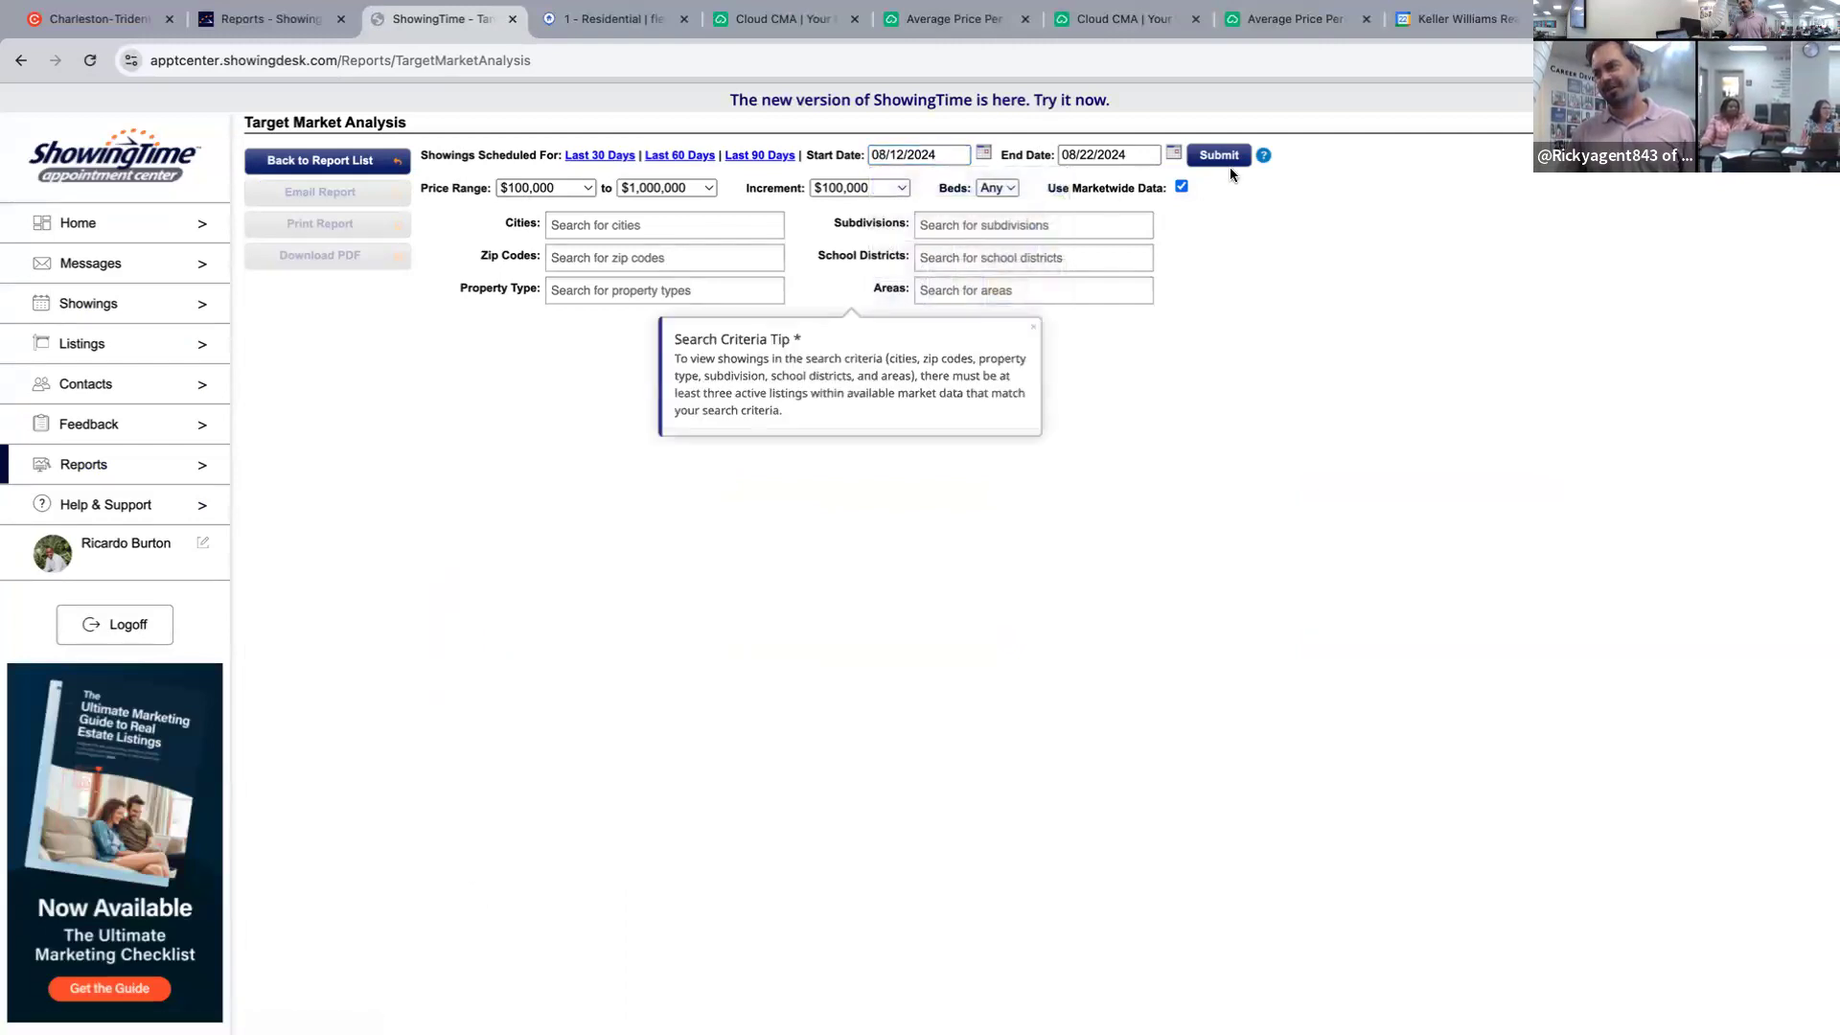
pyautogui.click(973, 228)
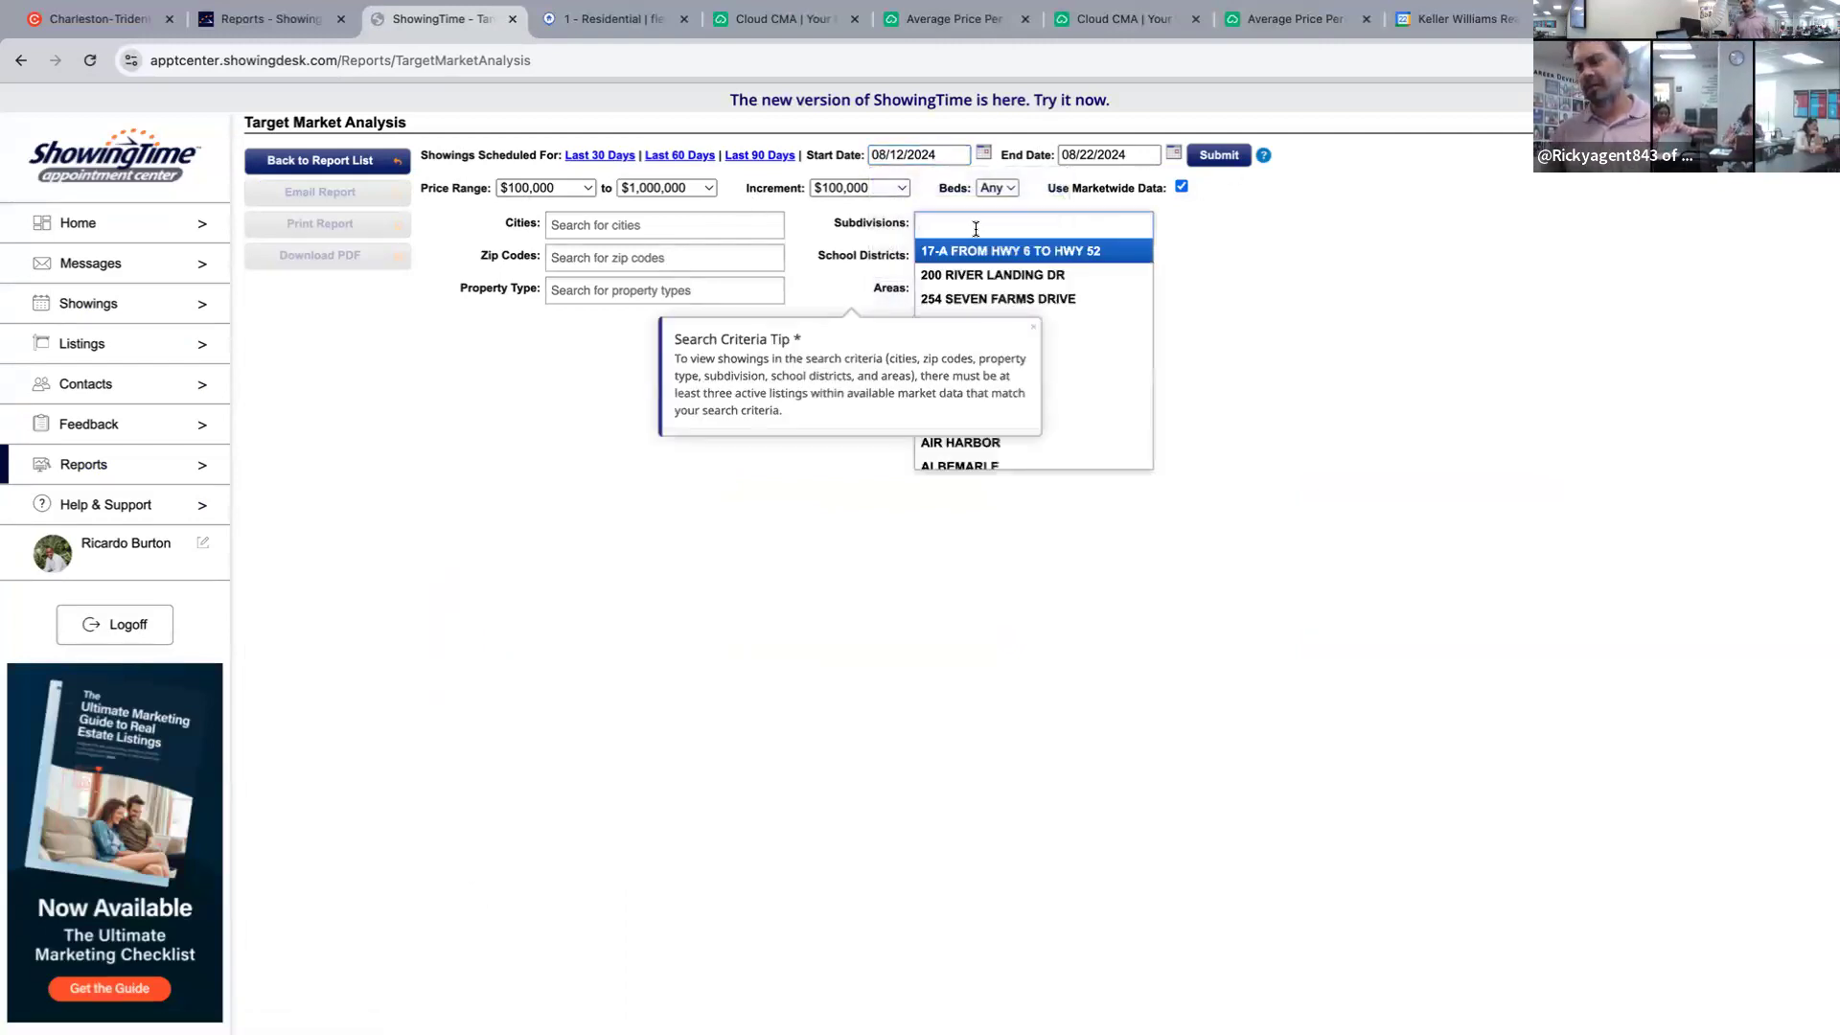
pyautogui.write('cane ')
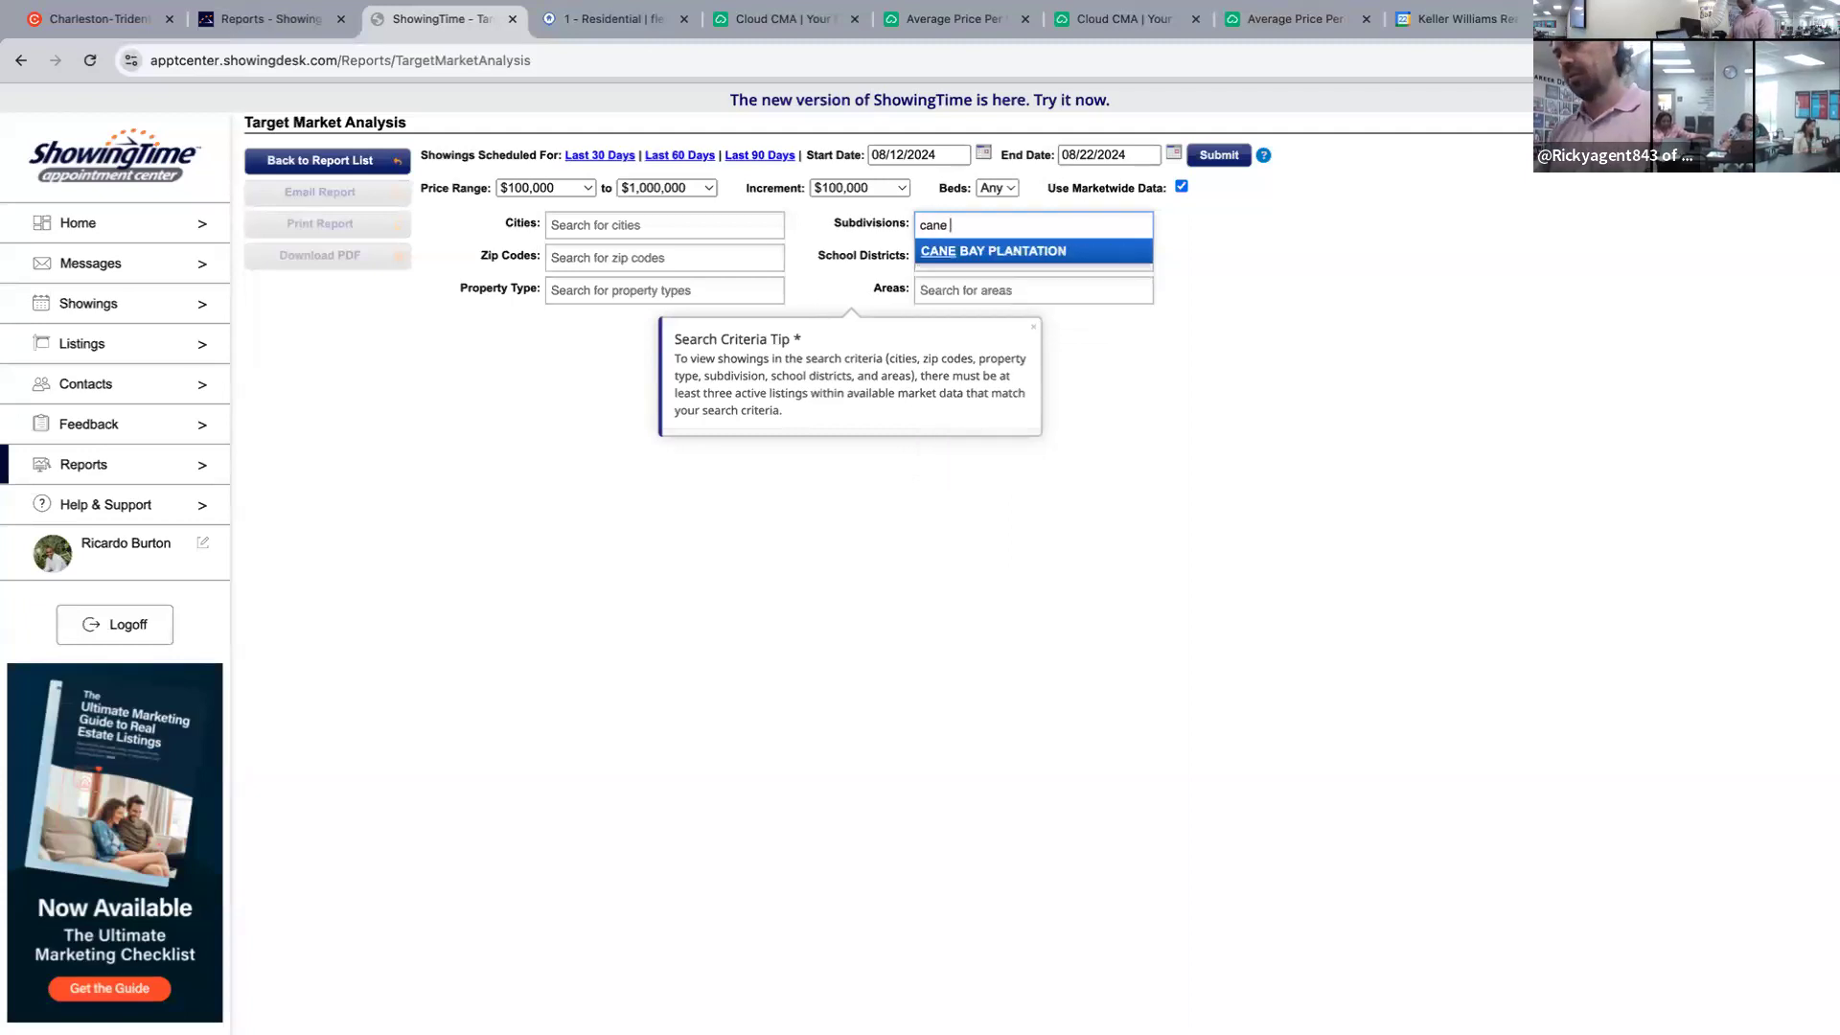
pyautogui.write('bay')
pyautogui.click(977, 250)
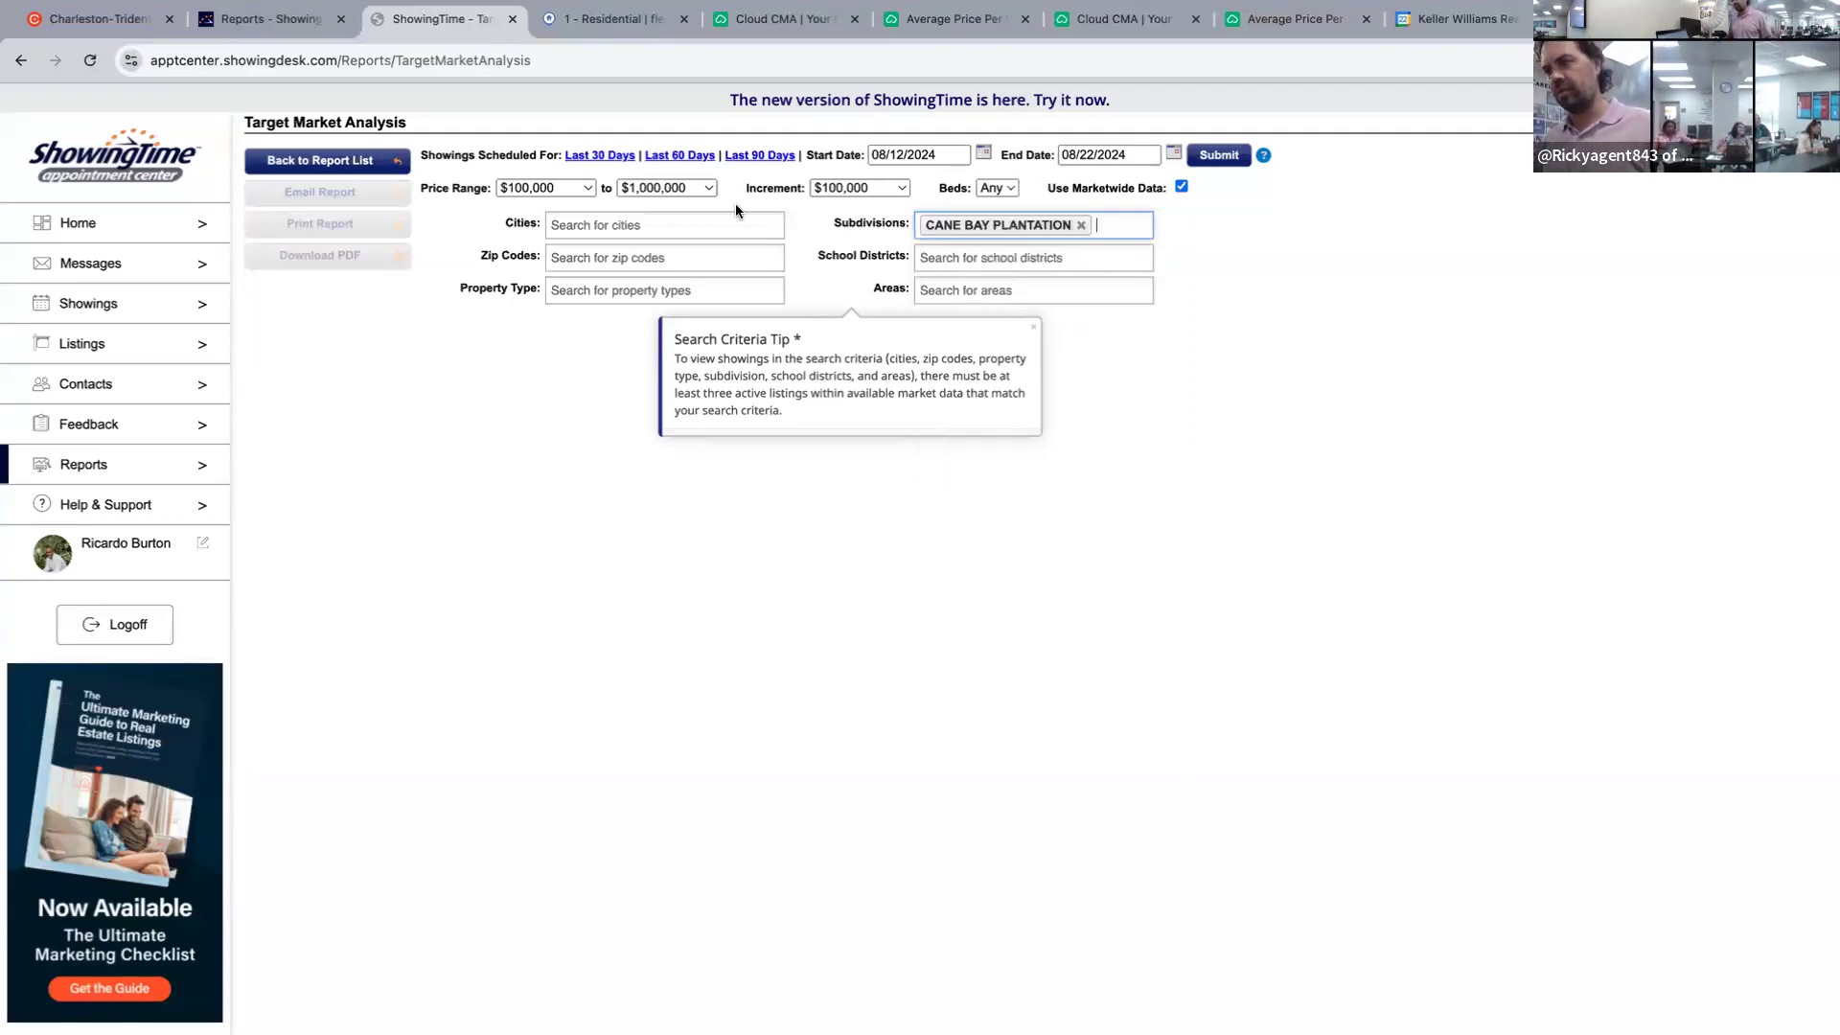
# Set price $450,000–$500,000 and 4+ bedrooms, then submit the analysis.
pyautogui.click(561, 188)
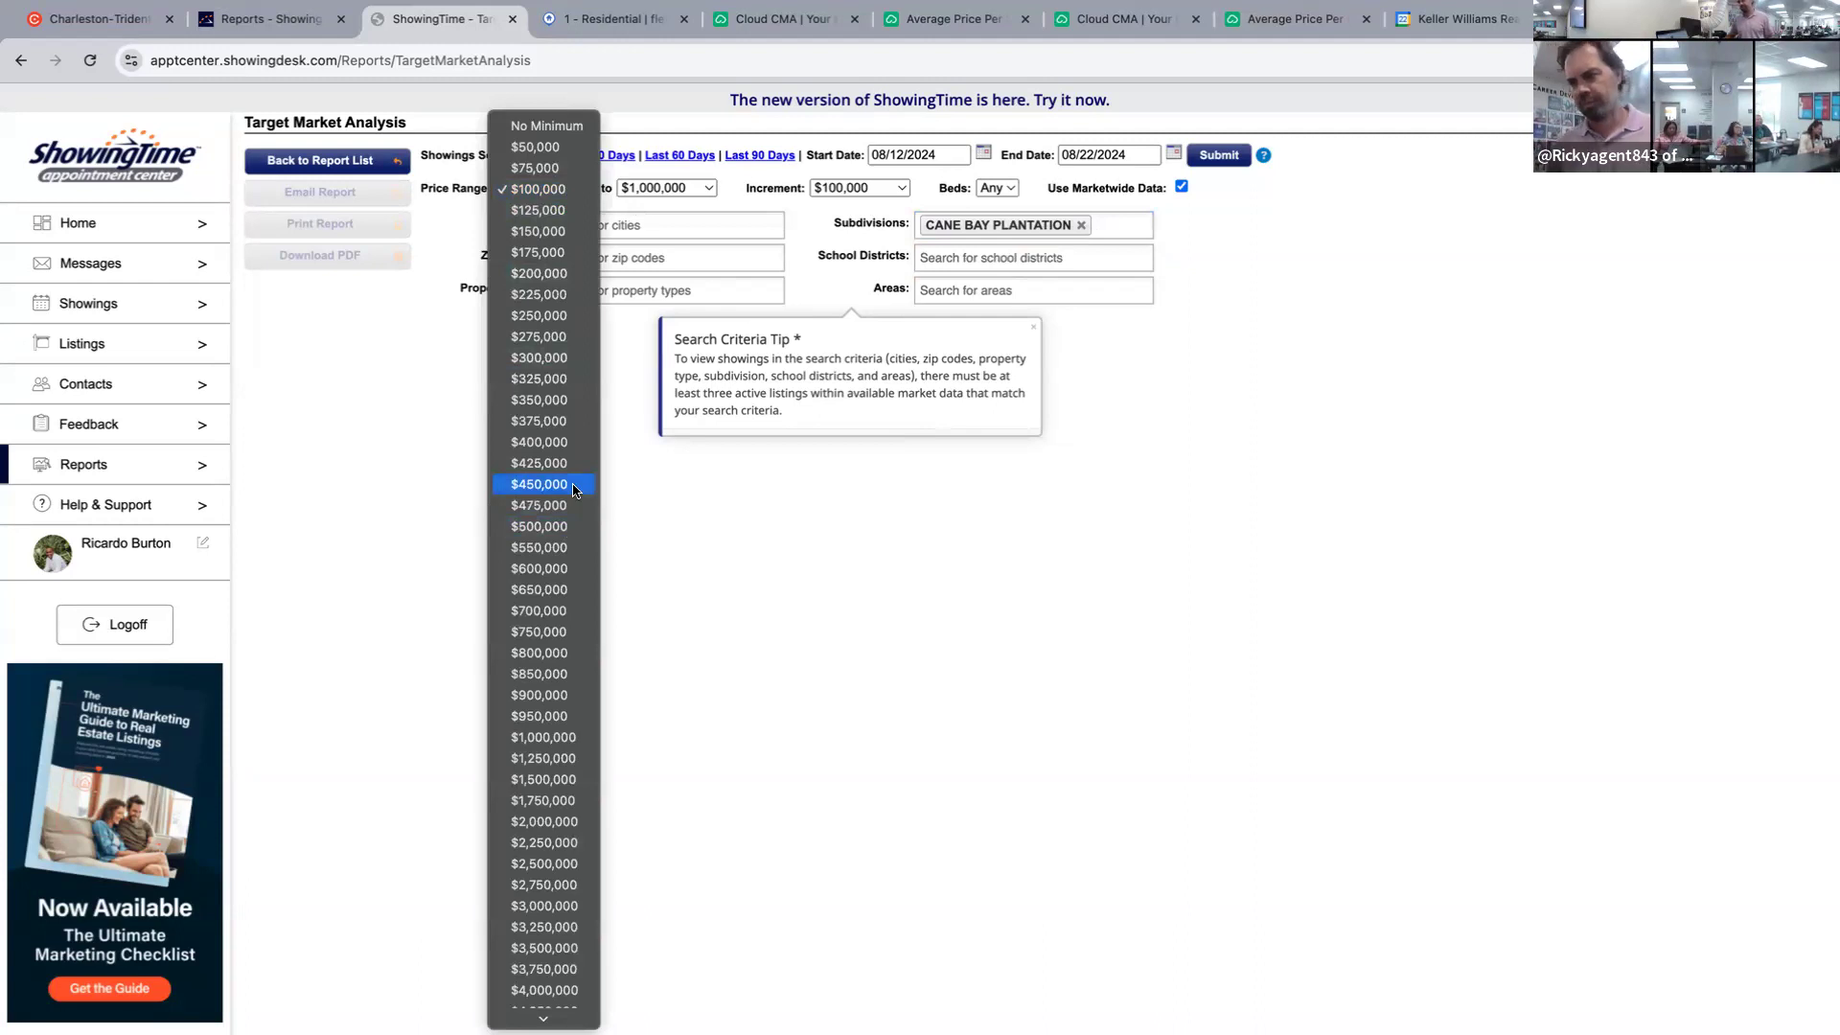
pyautogui.click(721, 222)
pyautogui.click(695, 189)
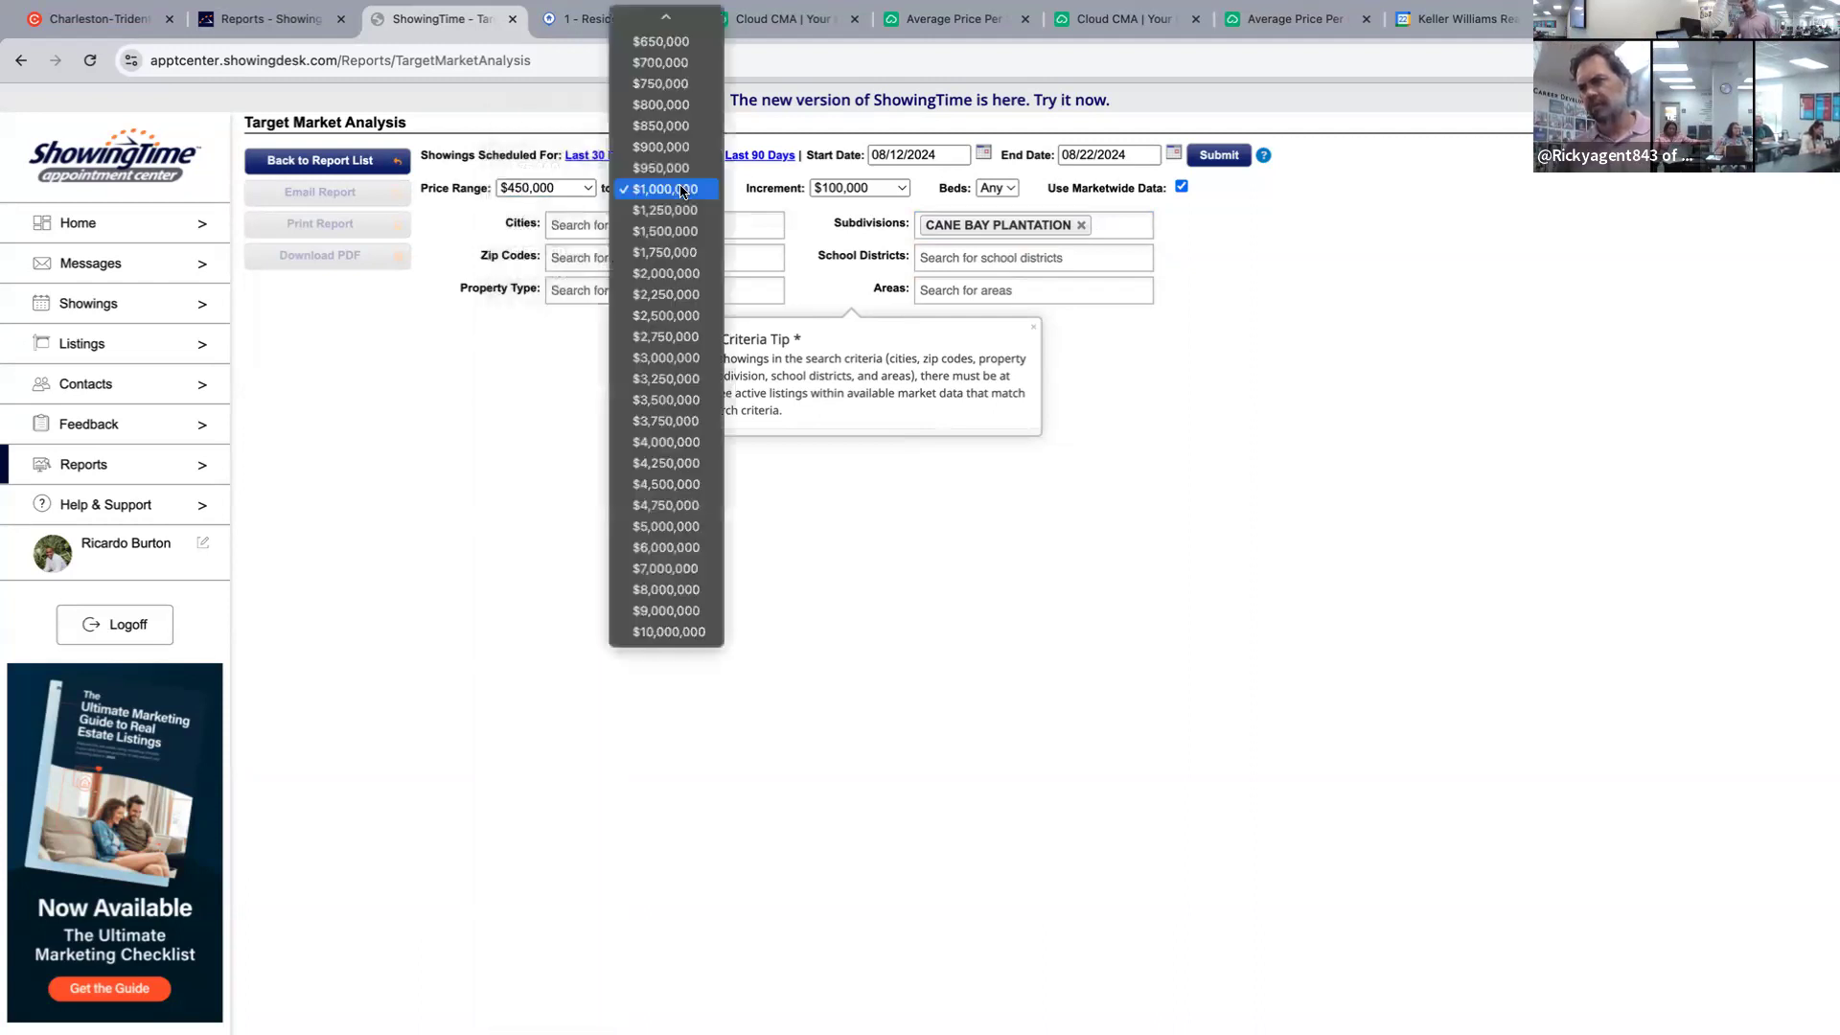
pyautogui.moveTo(666, 16)
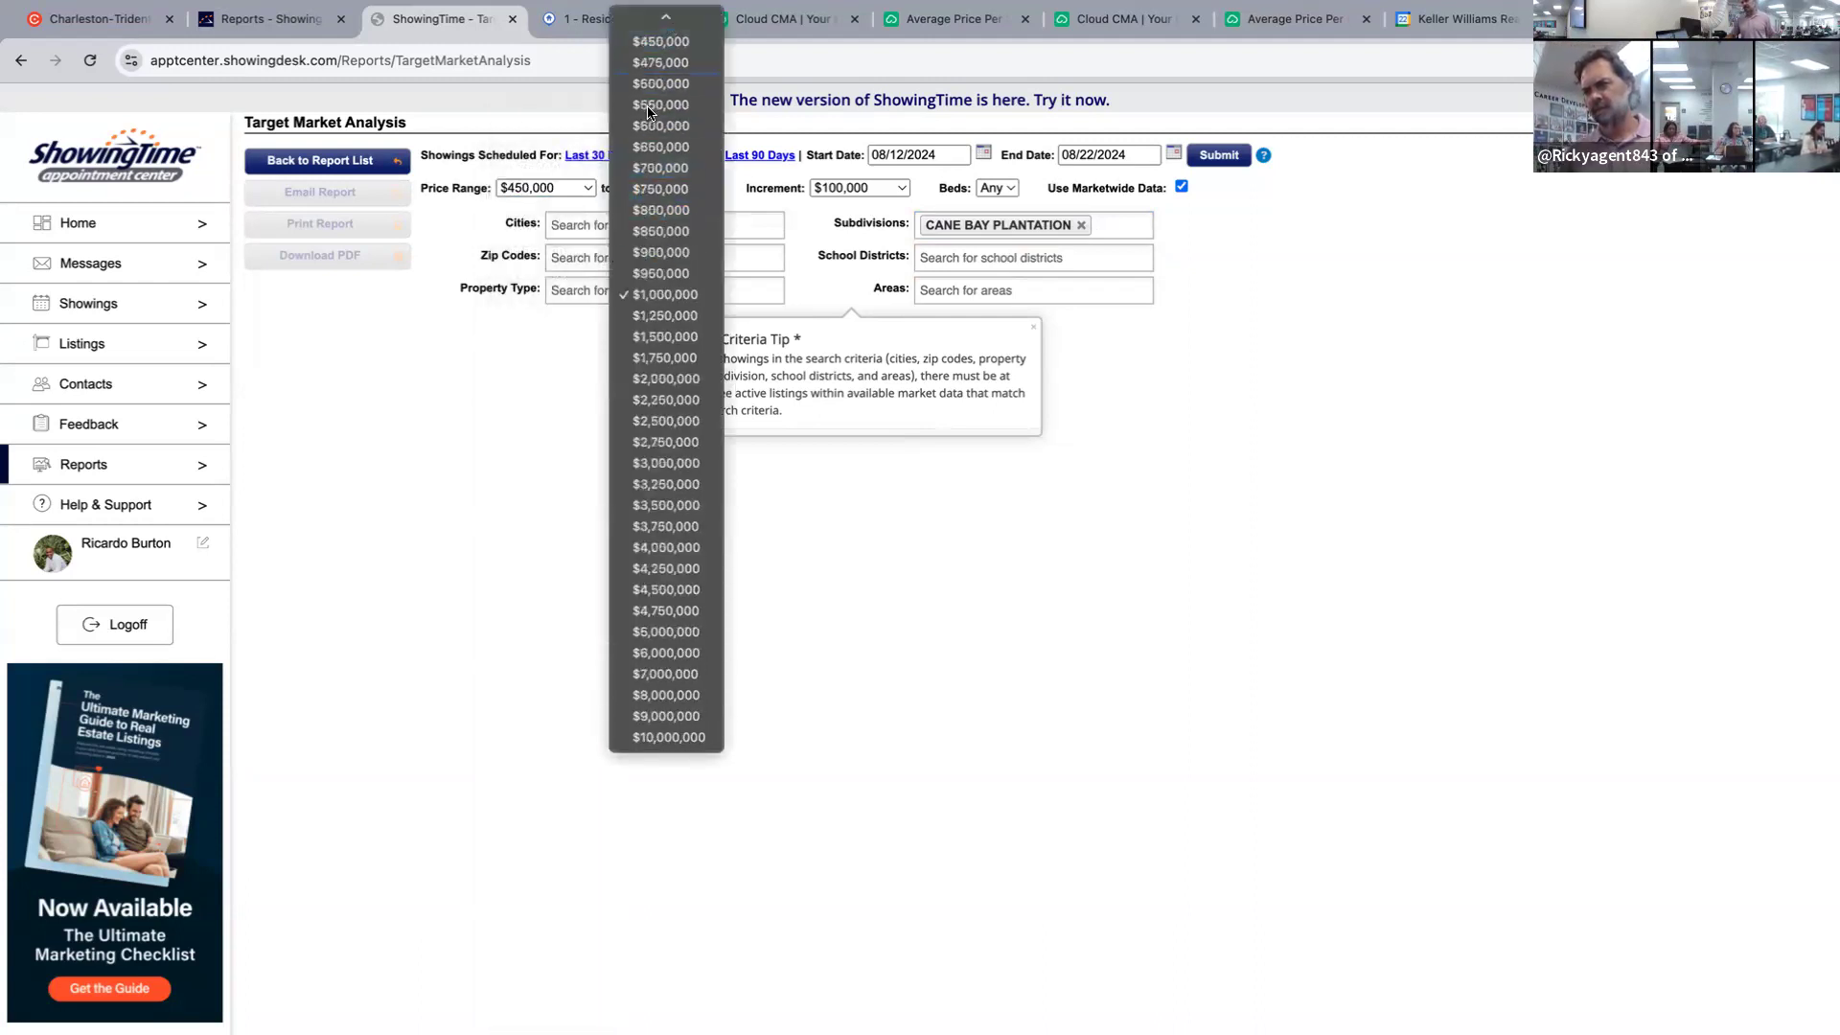
pyautogui.click(671, 85)
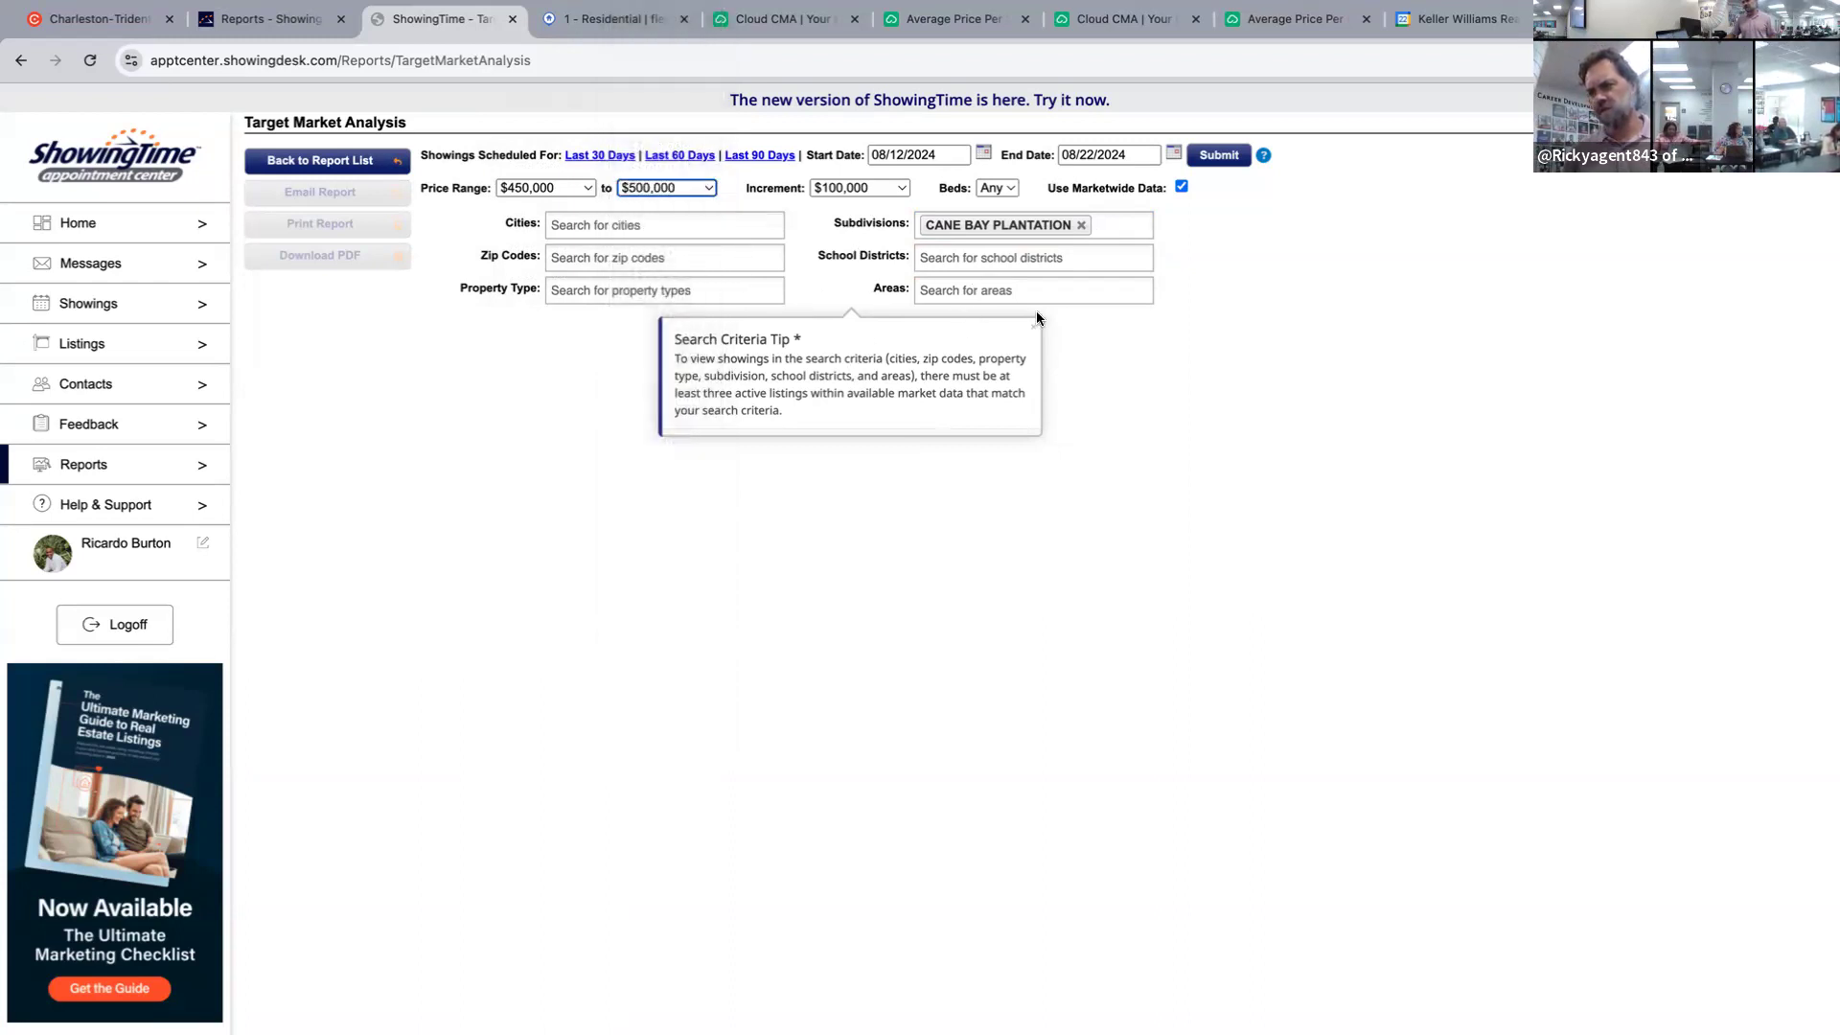
pyautogui.click(1001, 187)
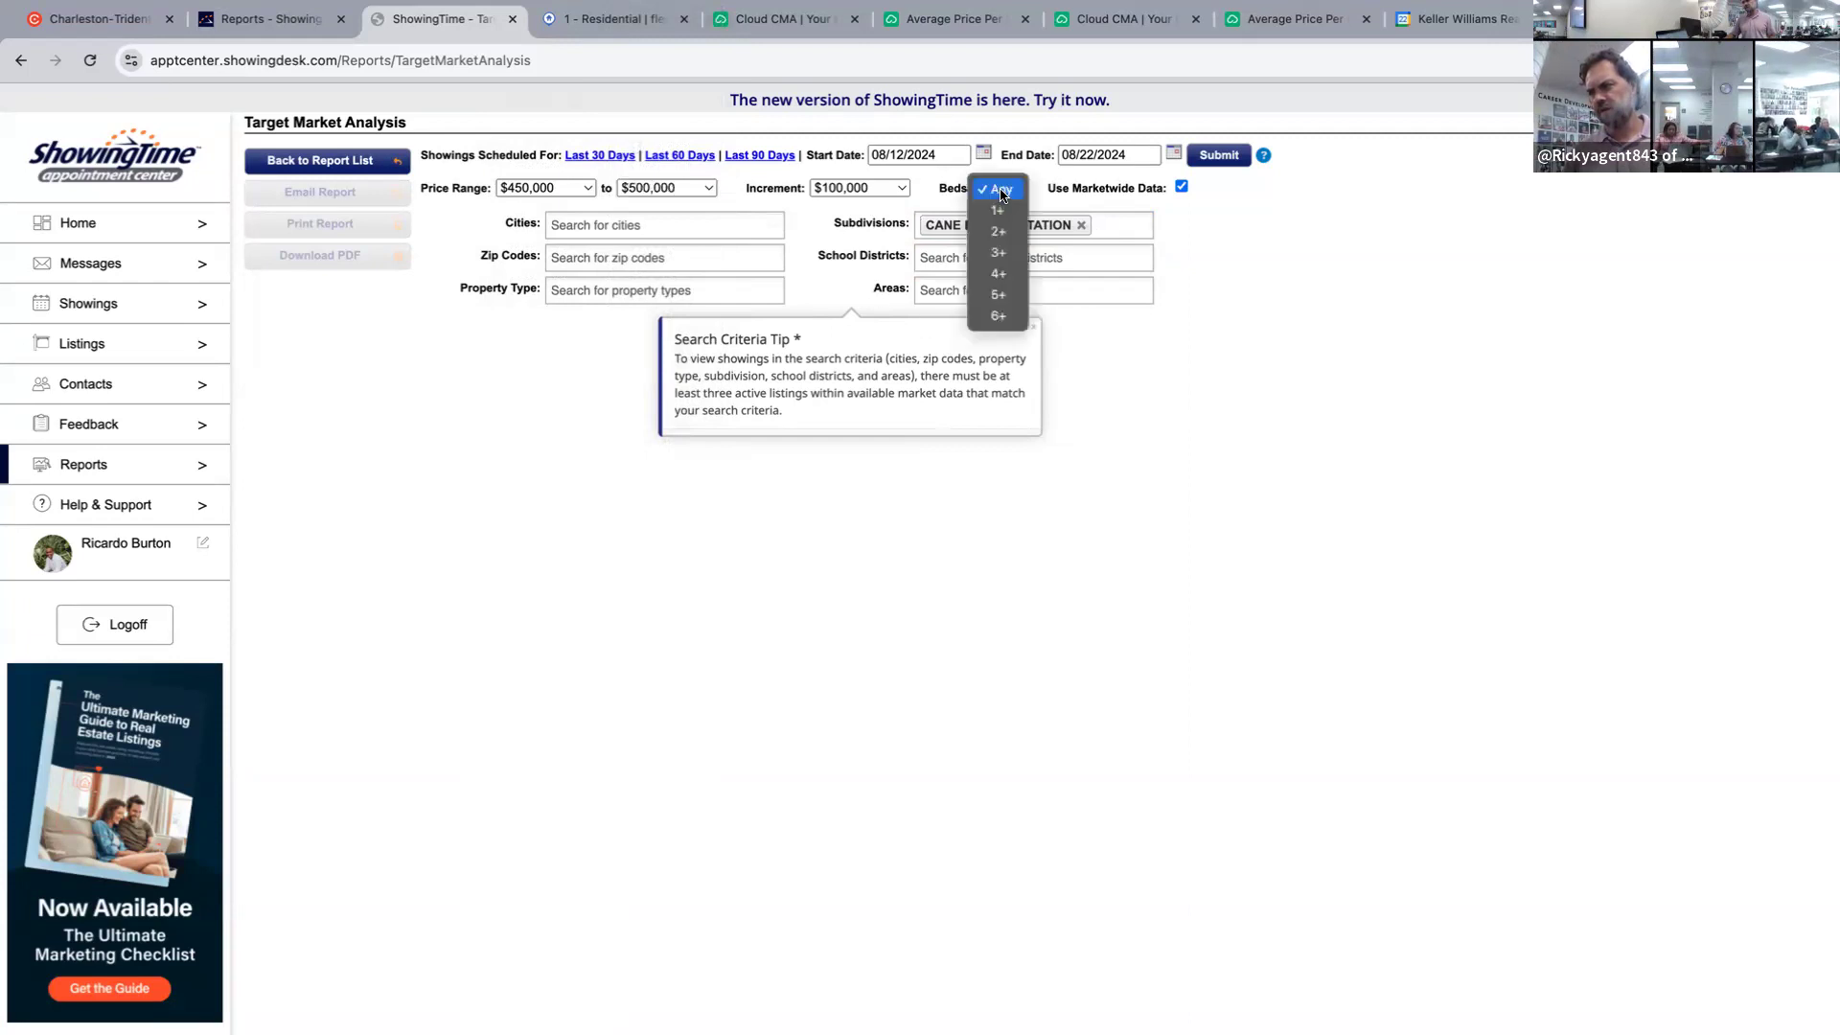
pyautogui.click(999, 274)
pyautogui.click(1193, 156)
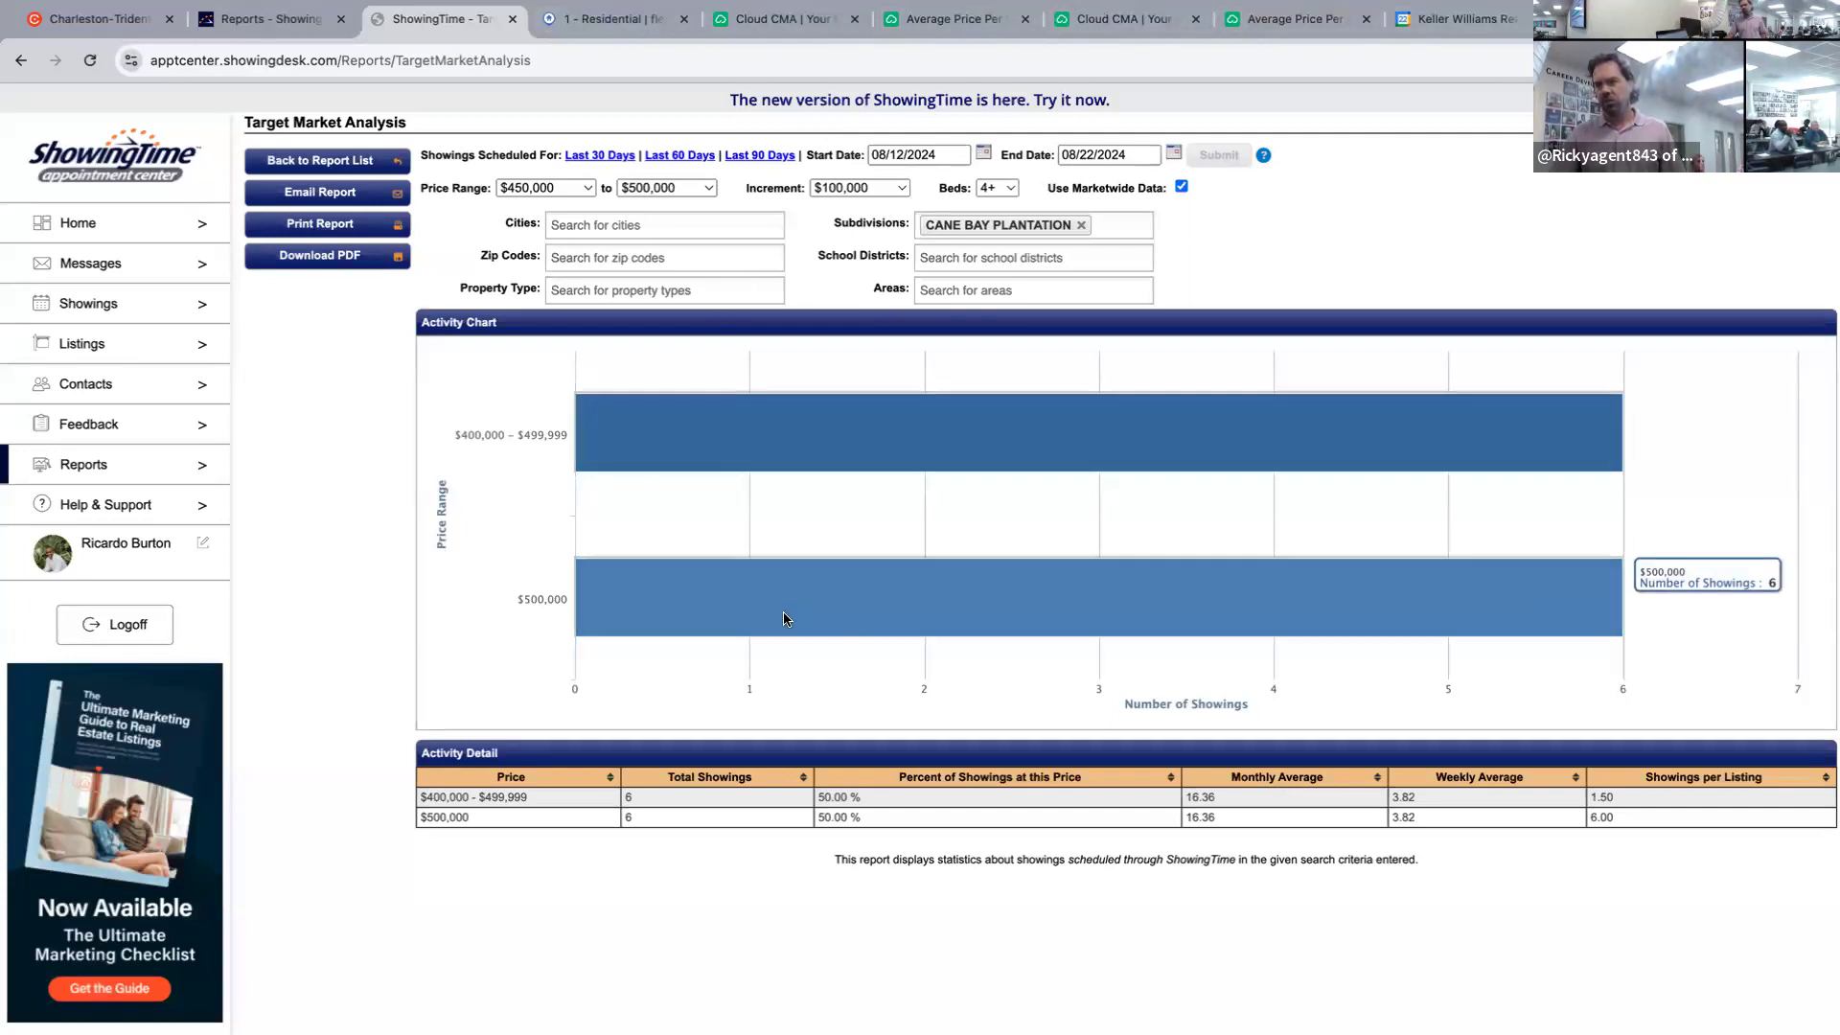
pyautogui.moveTo(833, 449)
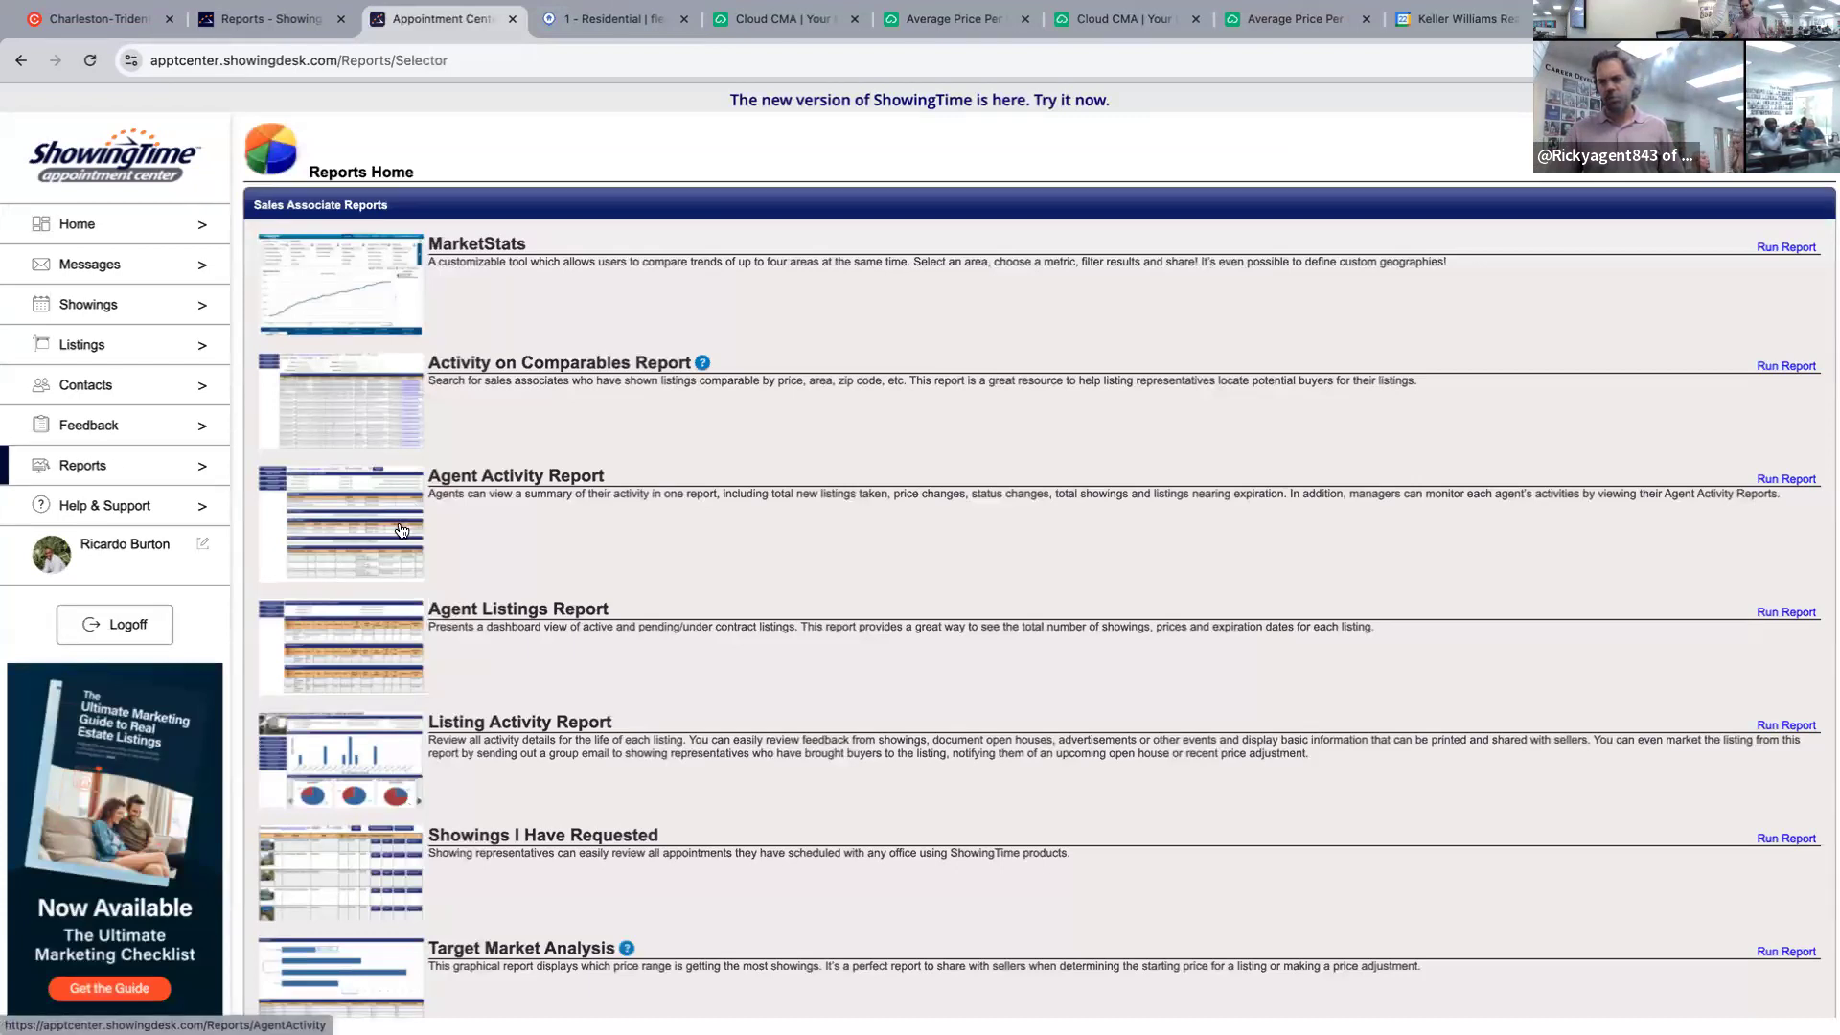
# Open Activity on Comparables and set the price range to $450,000–$500,000.
pyautogui.click(393, 387)
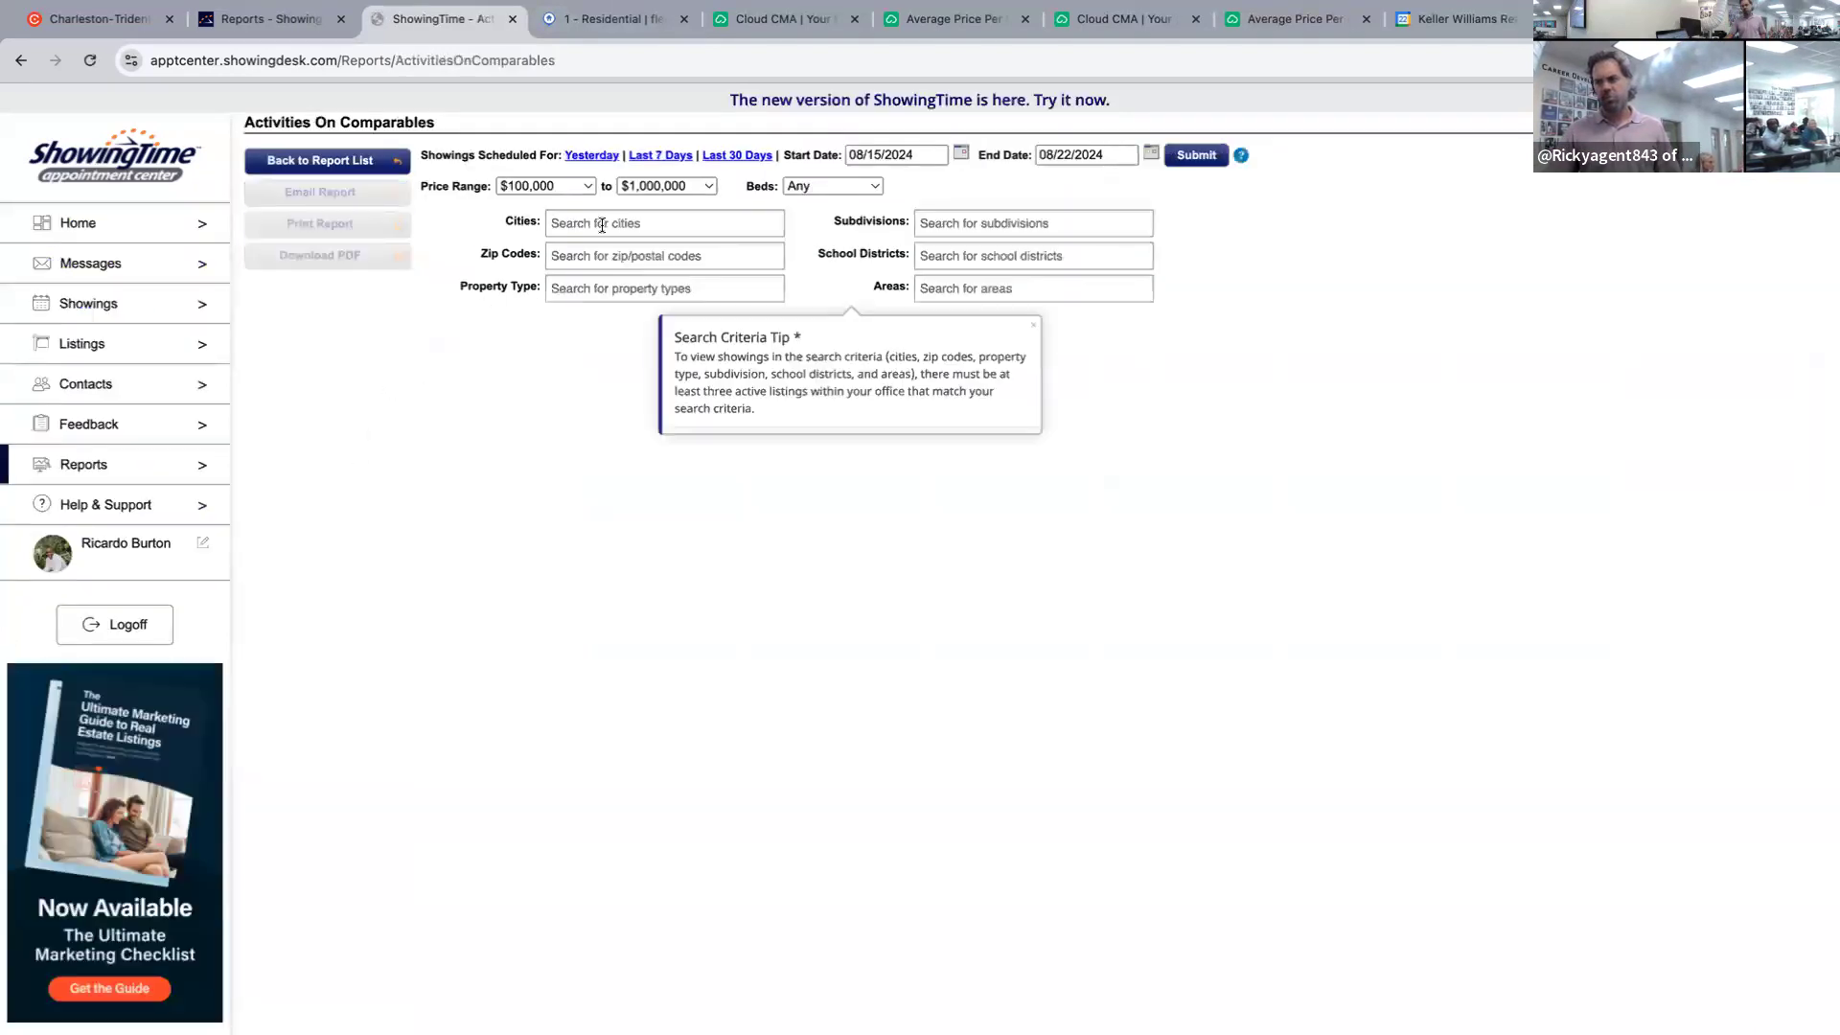
pyautogui.click(579, 186)
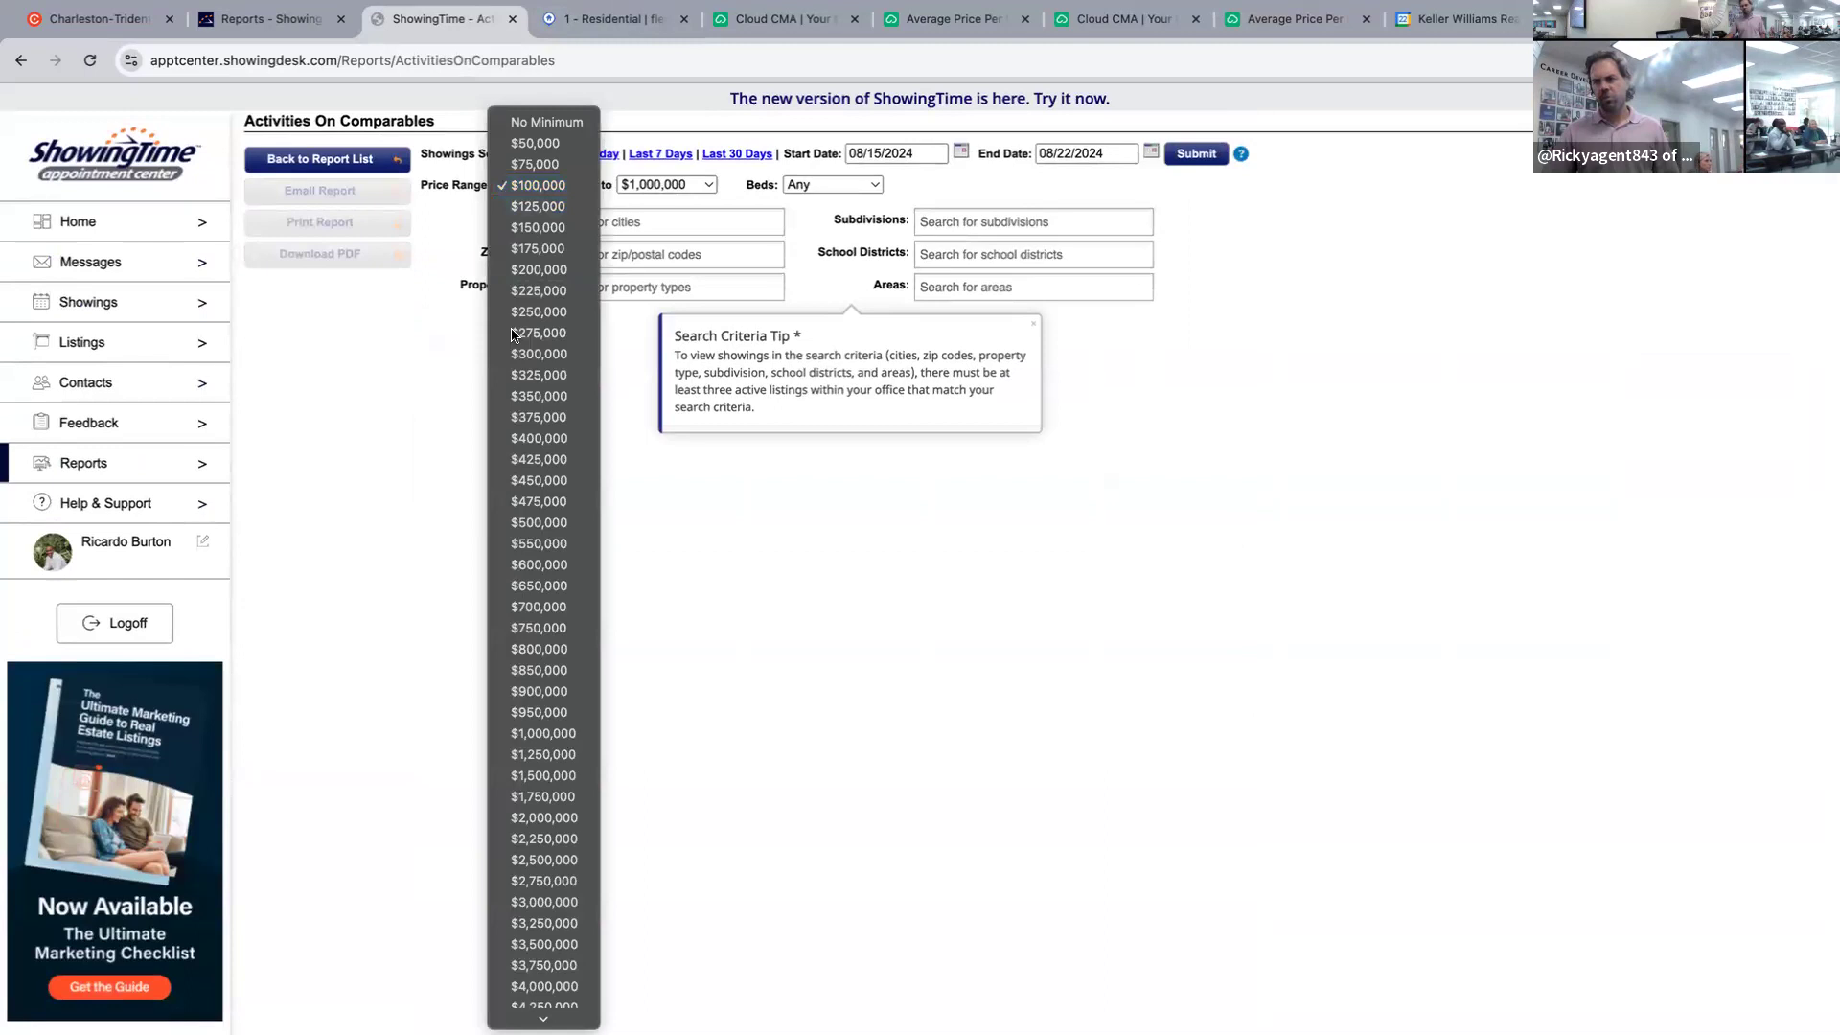
pyautogui.click(527, 480)
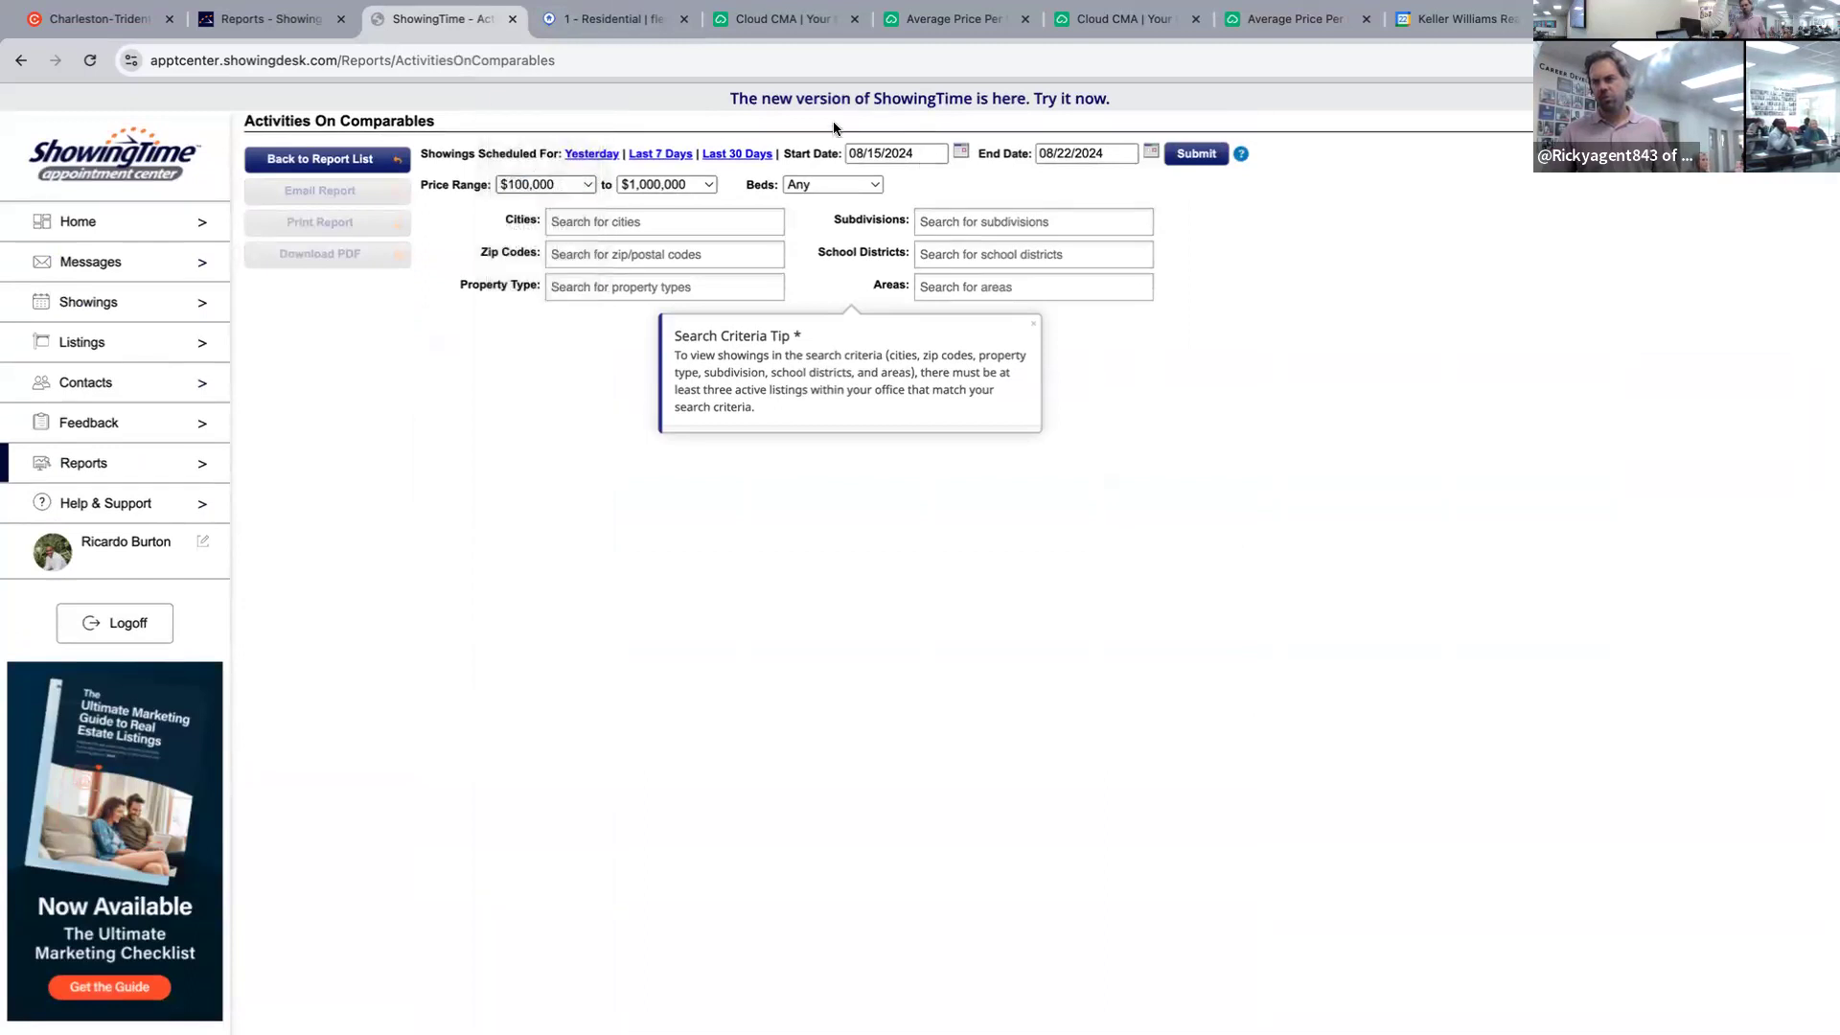
pyautogui.click(666, 184)
pyautogui.scroll(3, 675, 143)
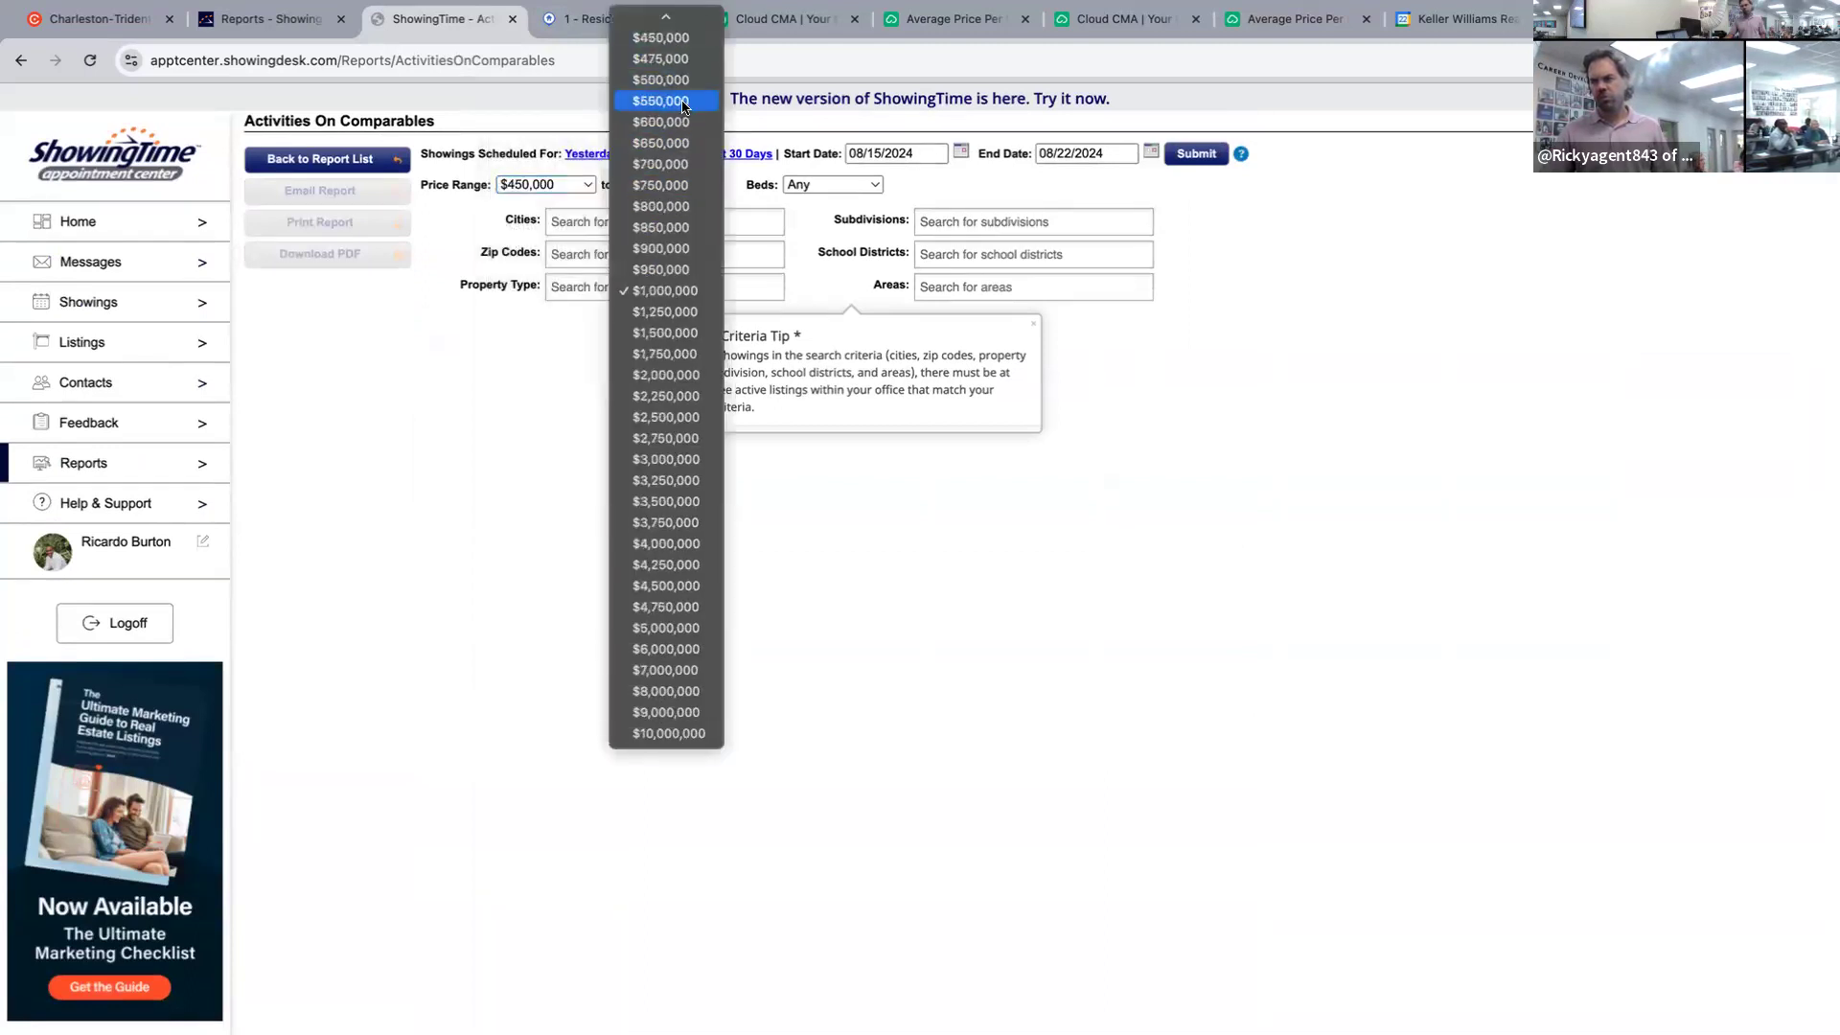
pyautogui.click(662, 80)
# Filter to start date August 12, Cane Bay Plantation and 4+ beds, then submit.
pyautogui.click(962, 151)
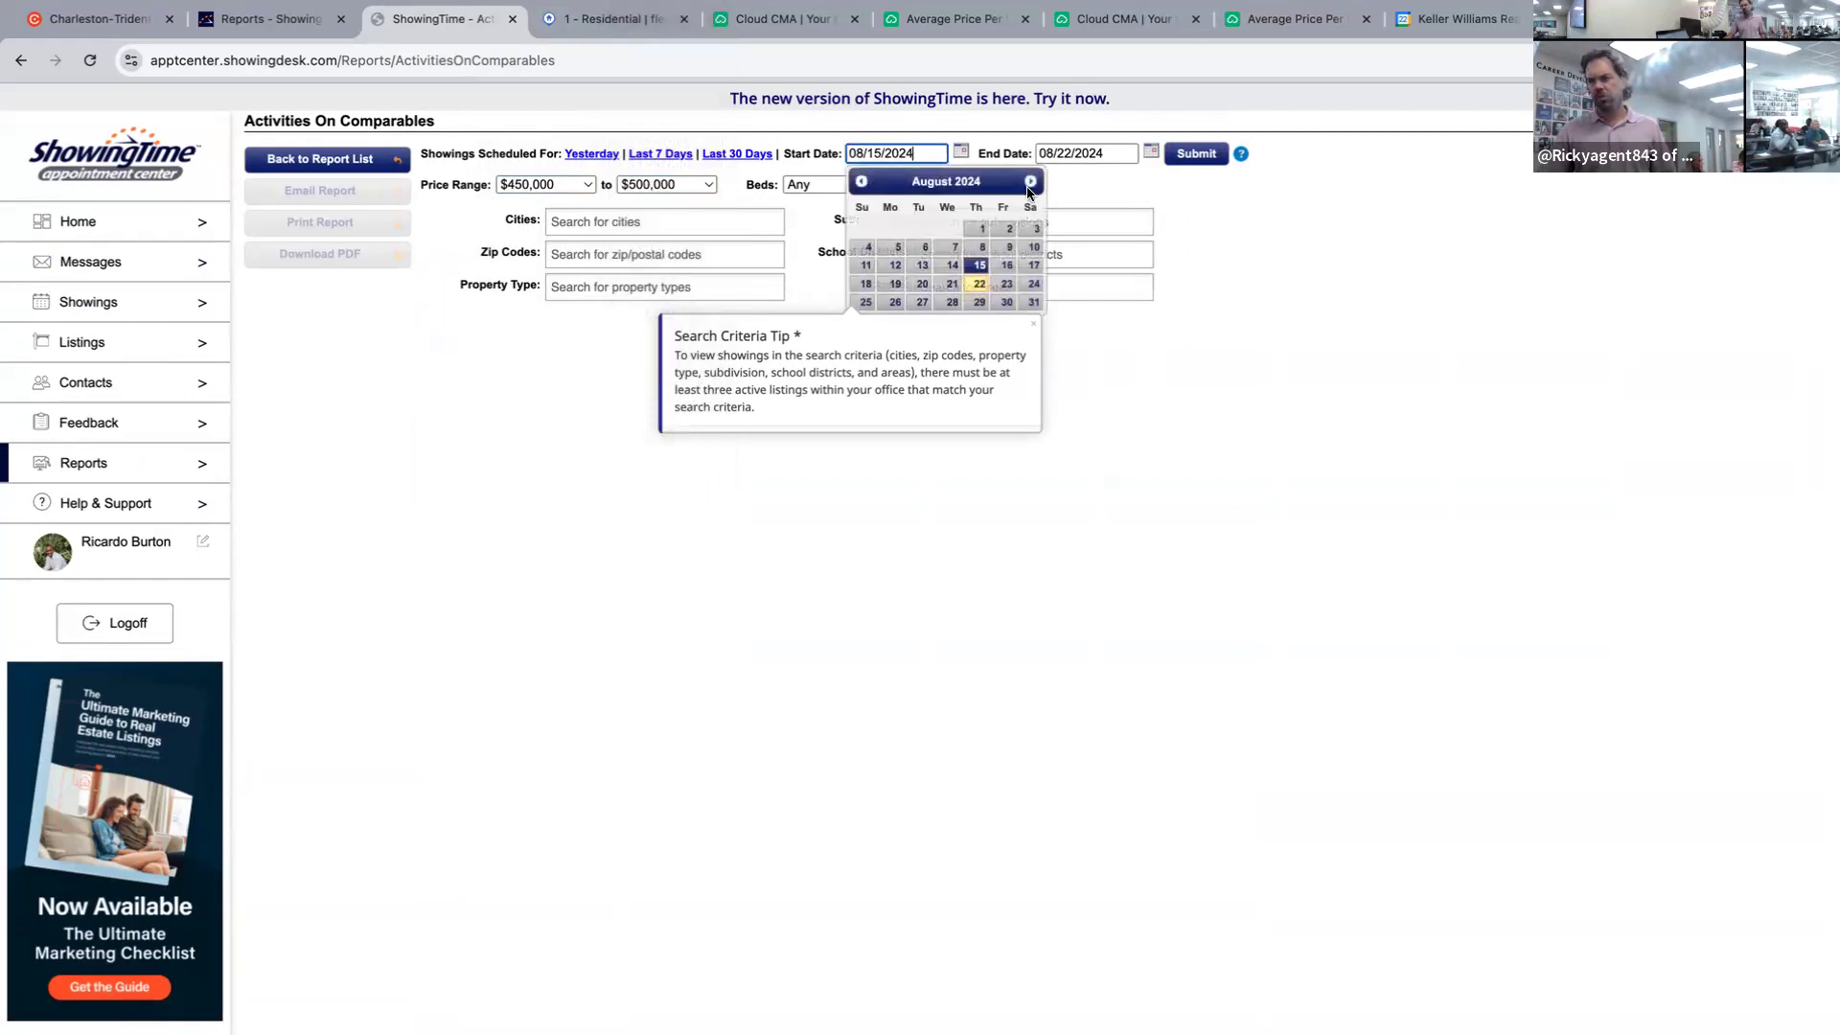
pyautogui.click(894, 264)
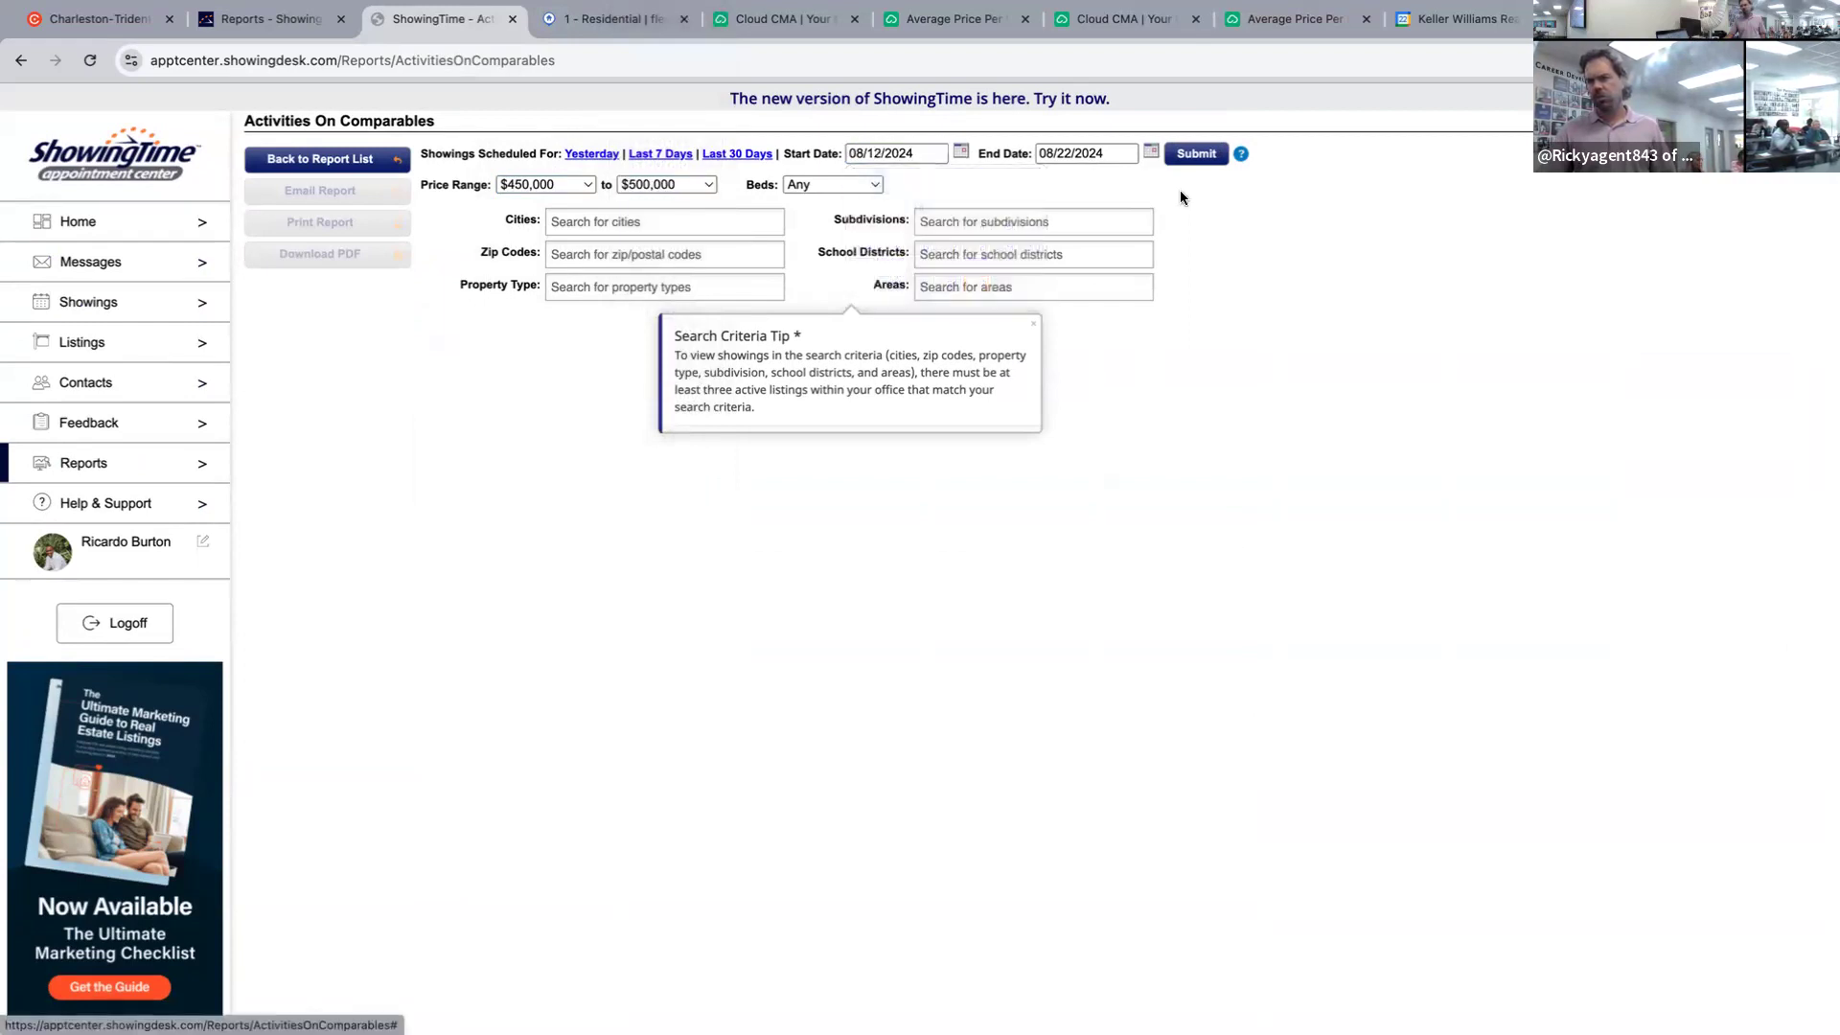
pyautogui.click(1026, 218)
pyautogui.write('cane')
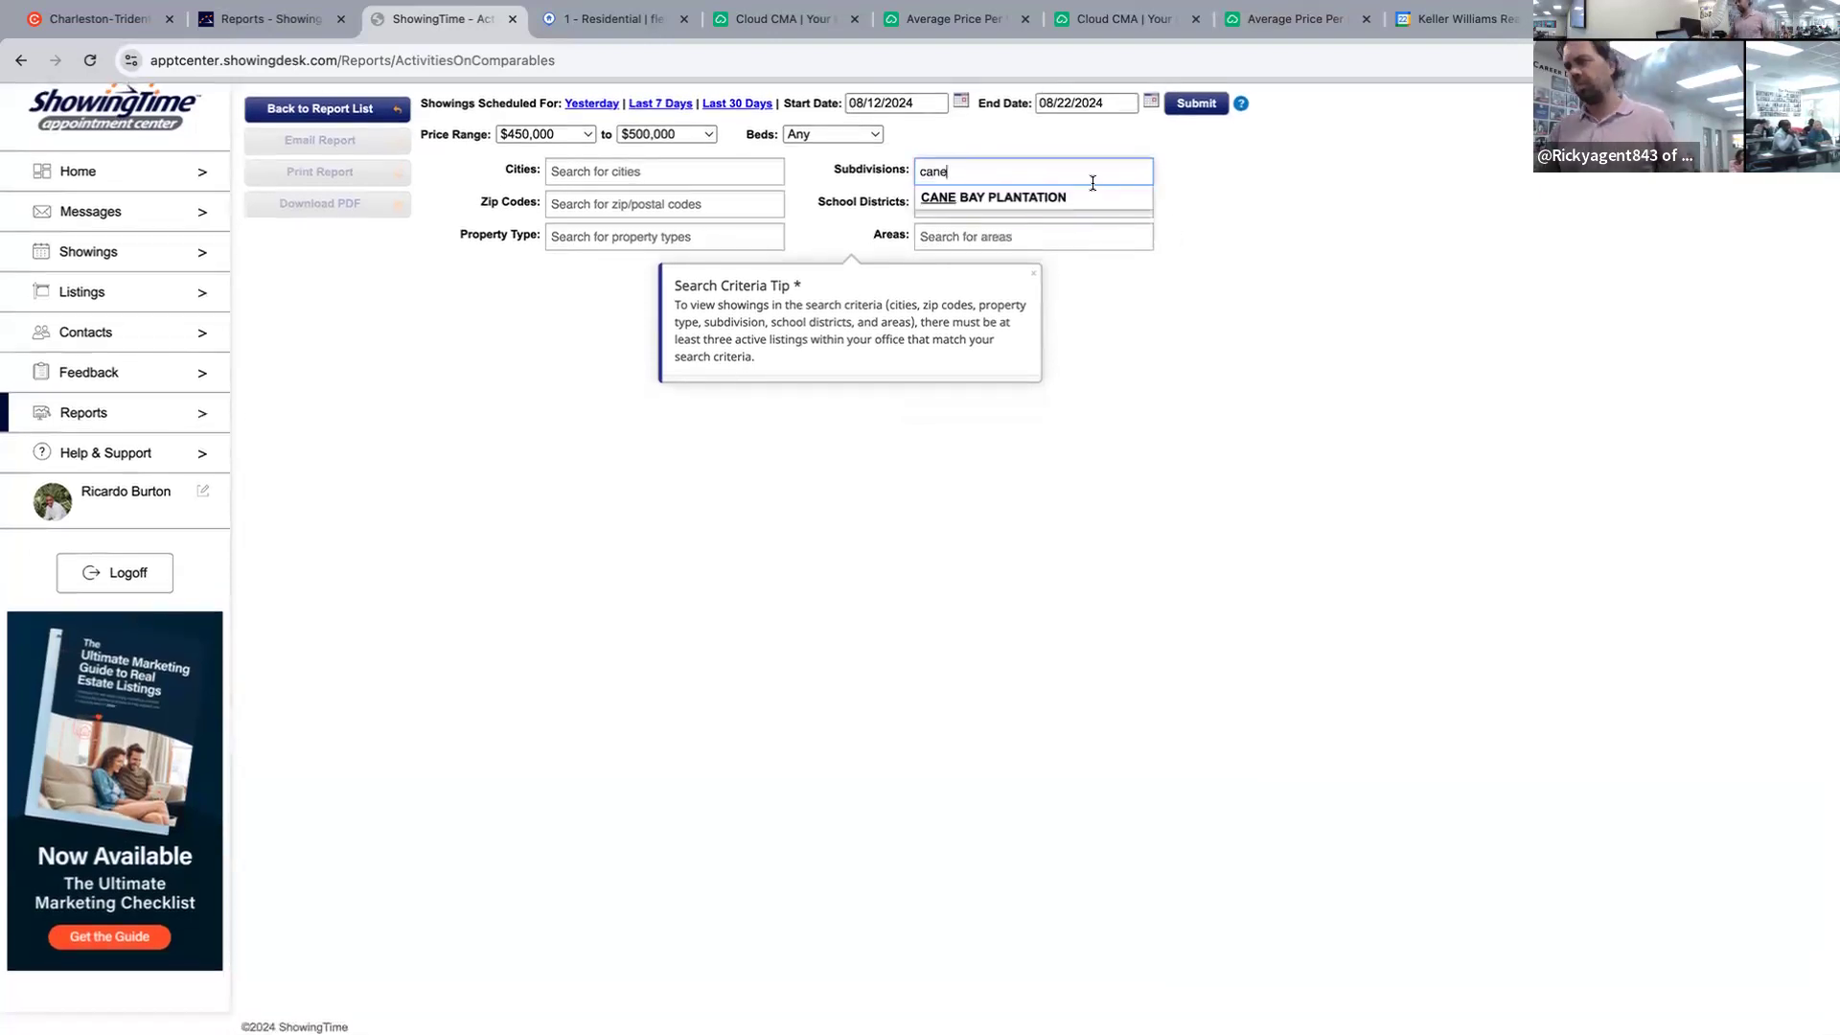
pyautogui.click(1084, 195)
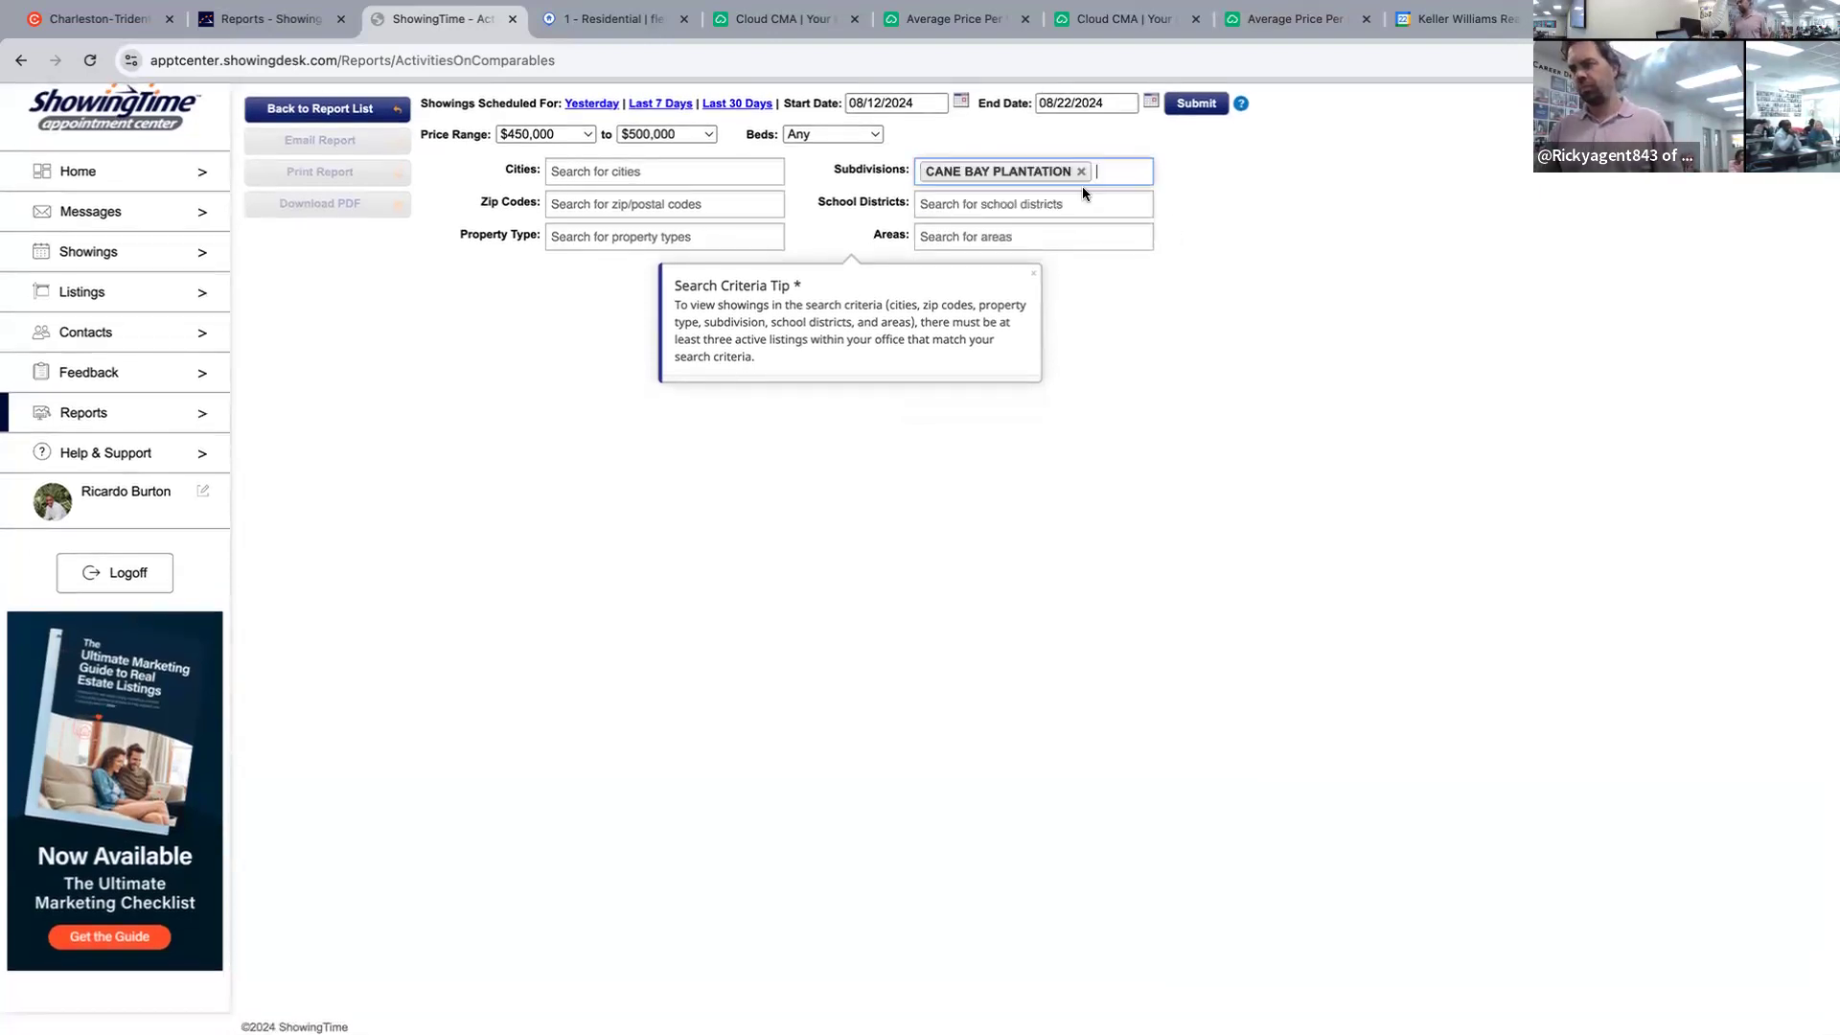
pyautogui.click(830, 135)
pyautogui.click(821, 220)
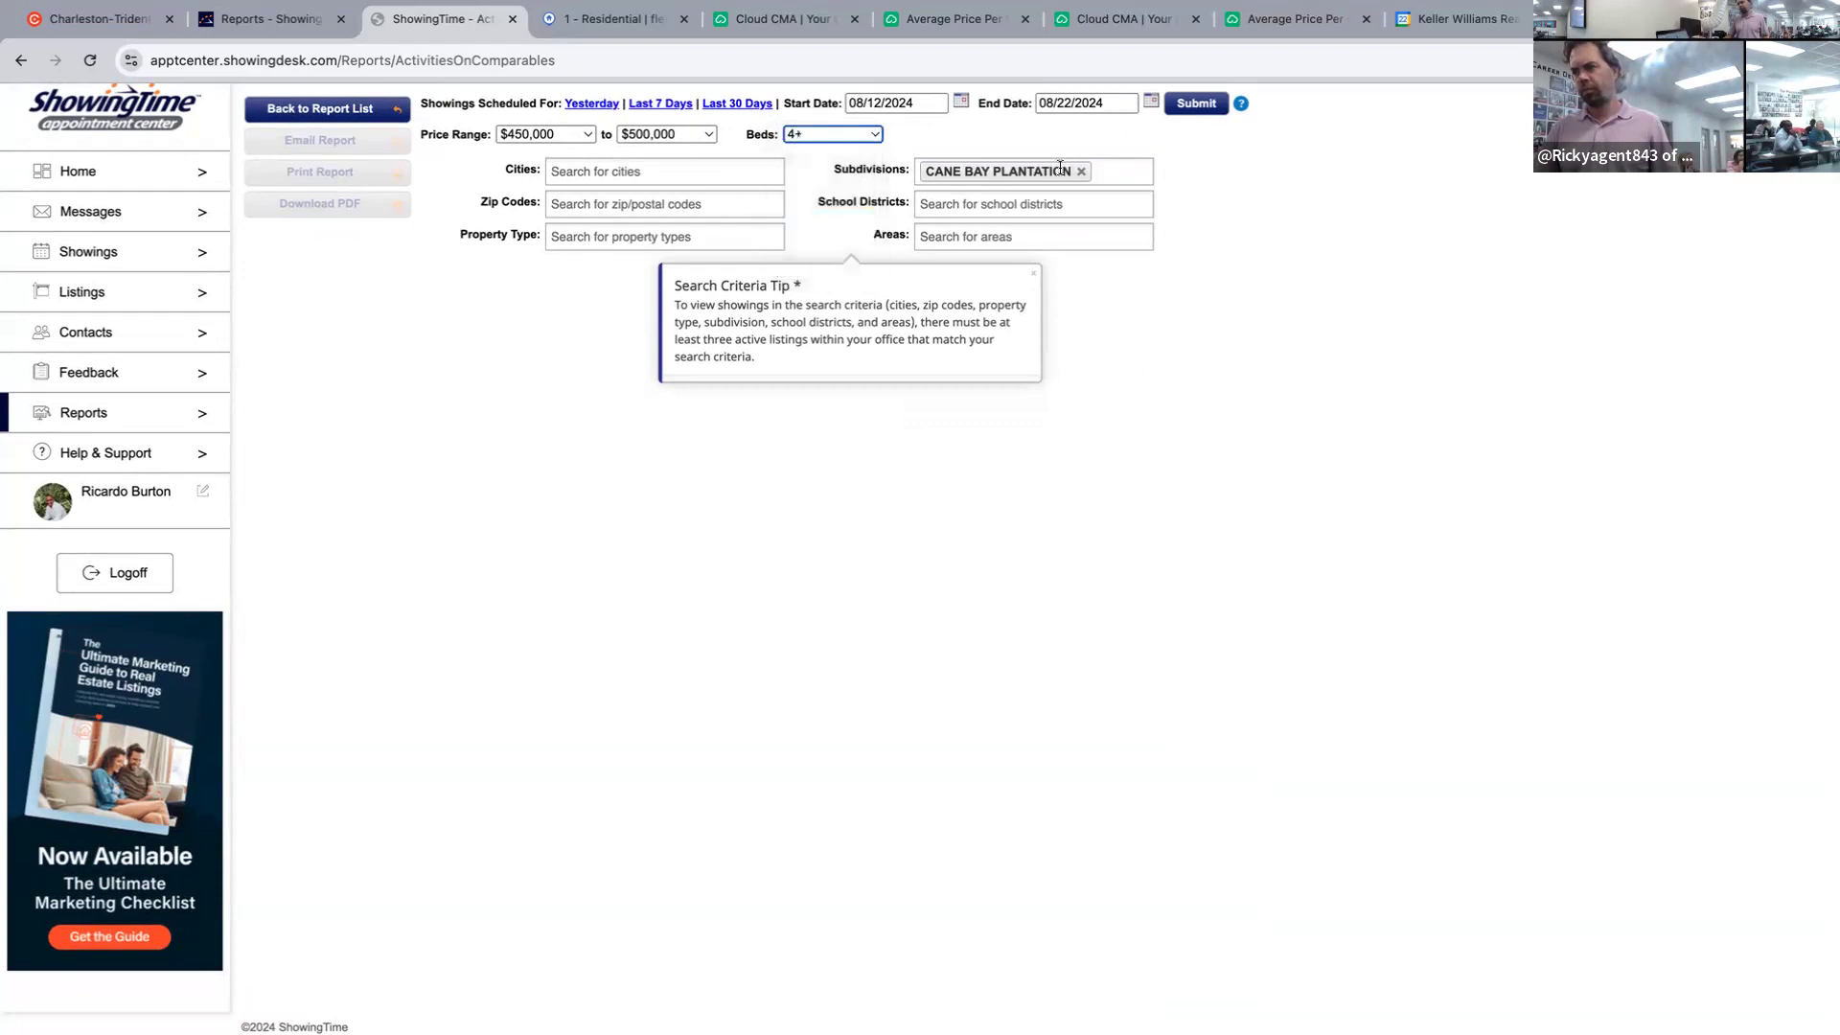
pyautogui.click(1217, 102)
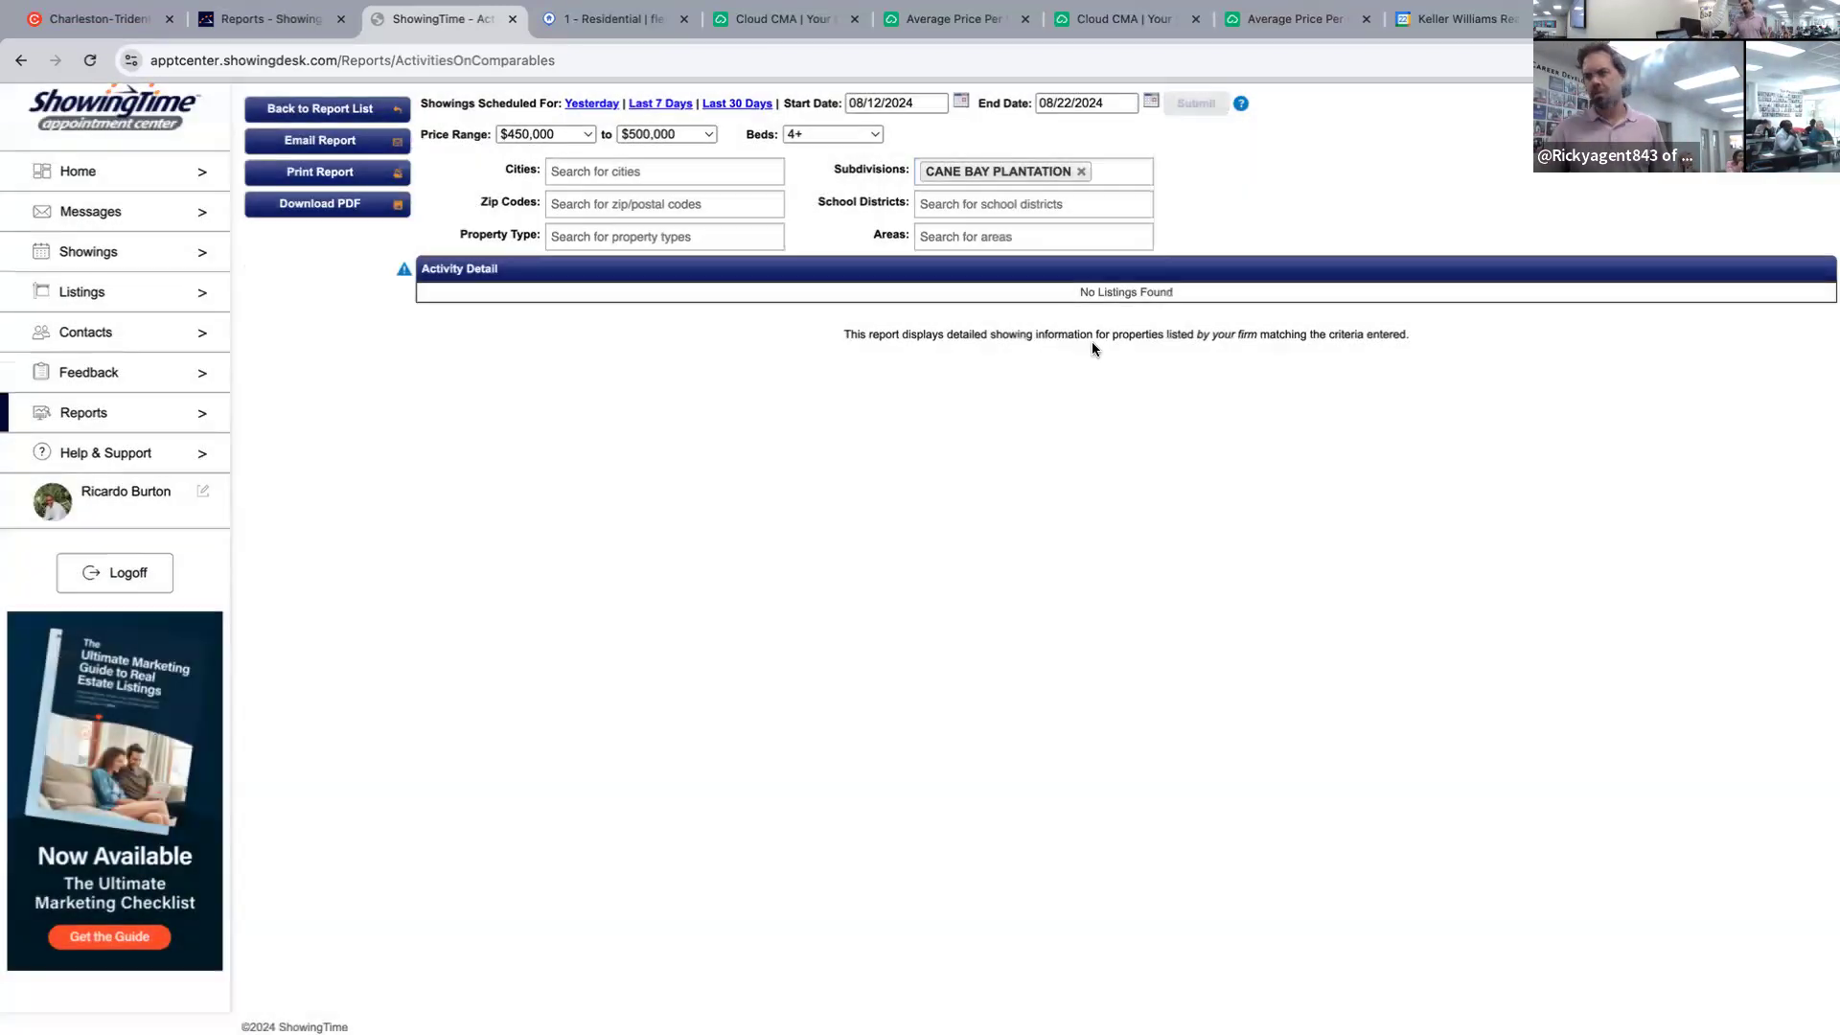
# Rerun the comparables report from 07/22/2024, then return to the Flexmls tab.
pyautogui.click(896, 105)
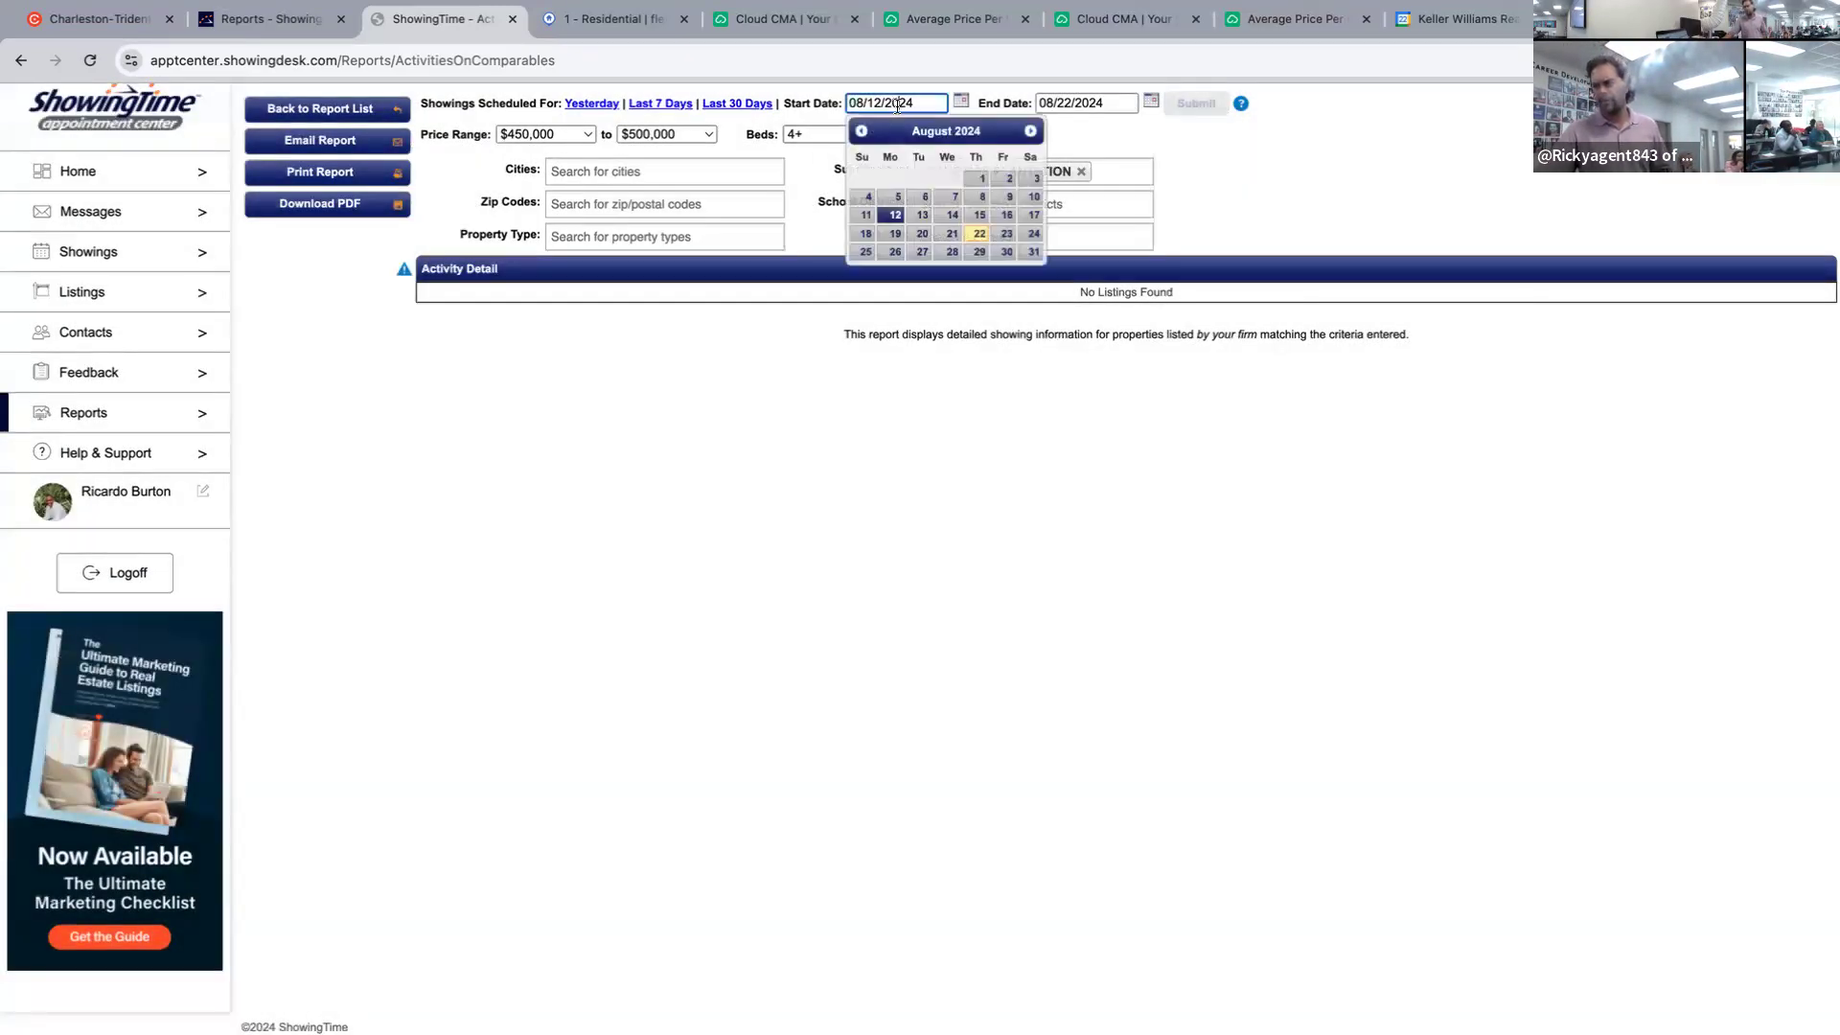
pyautogui.click(862, 131)
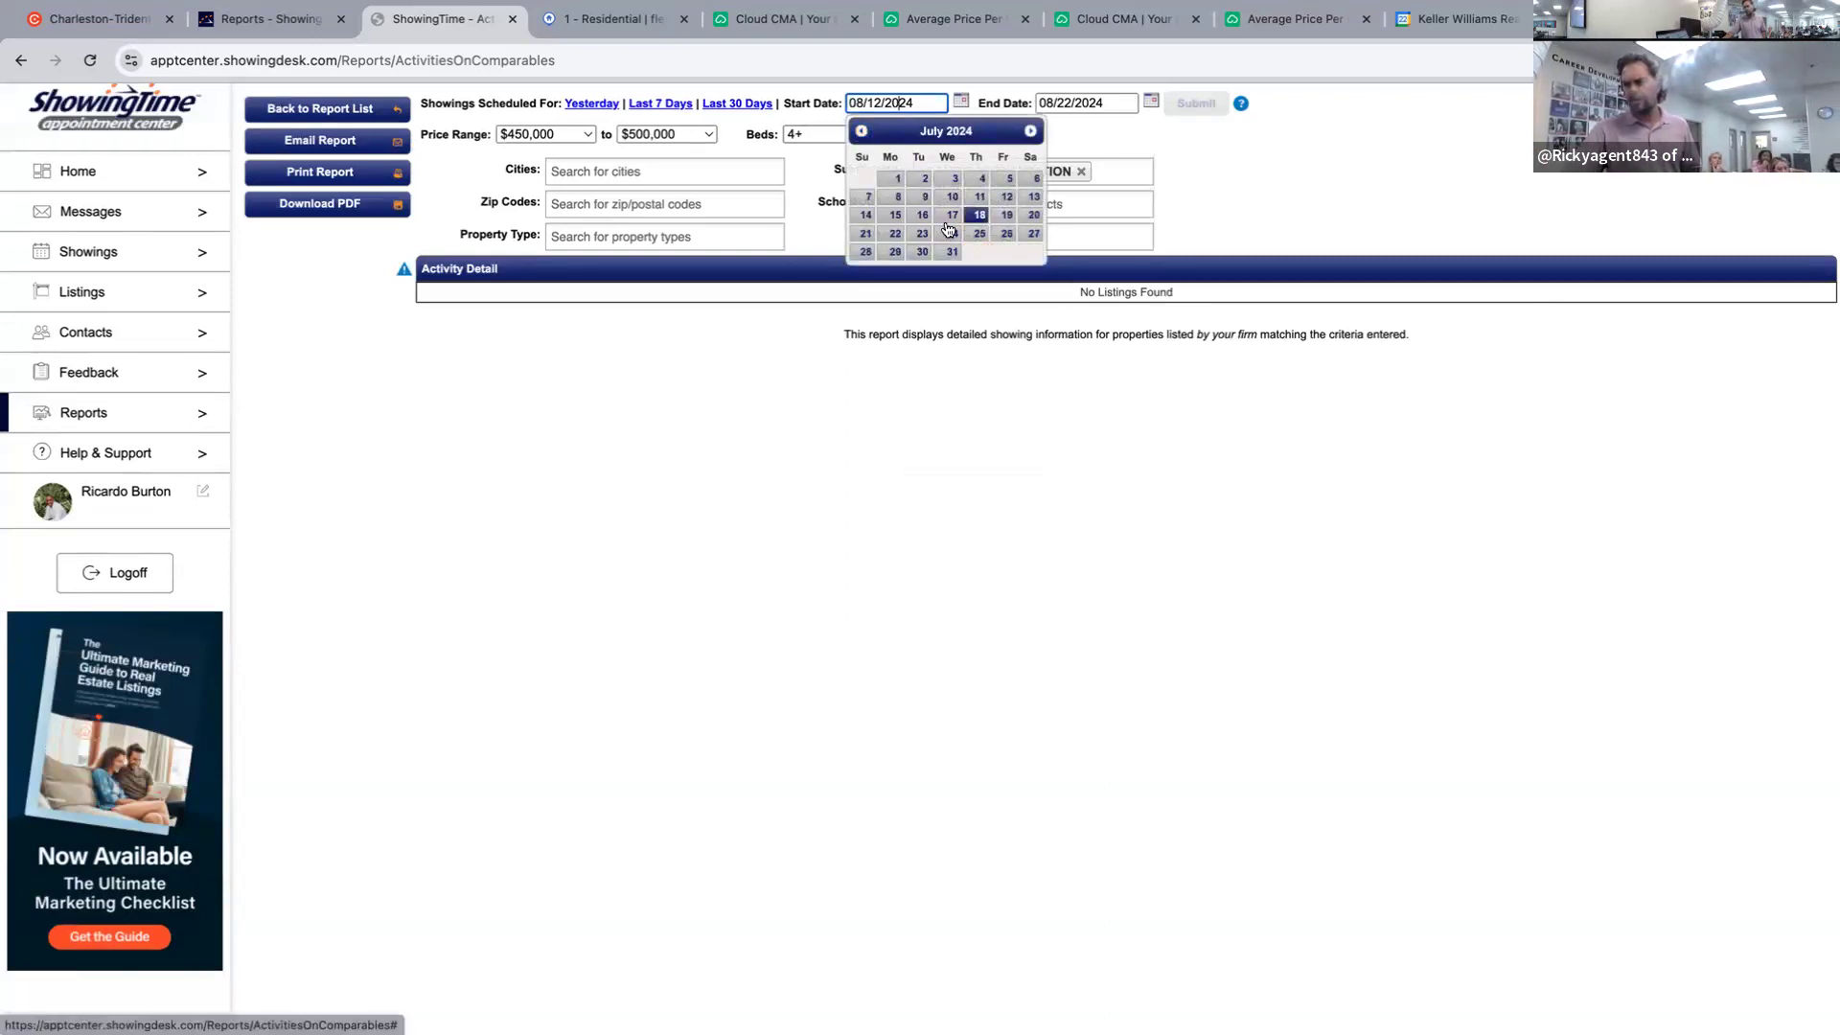
pyautogui.click(895, 233)
pyautogui.click(1213, 104)
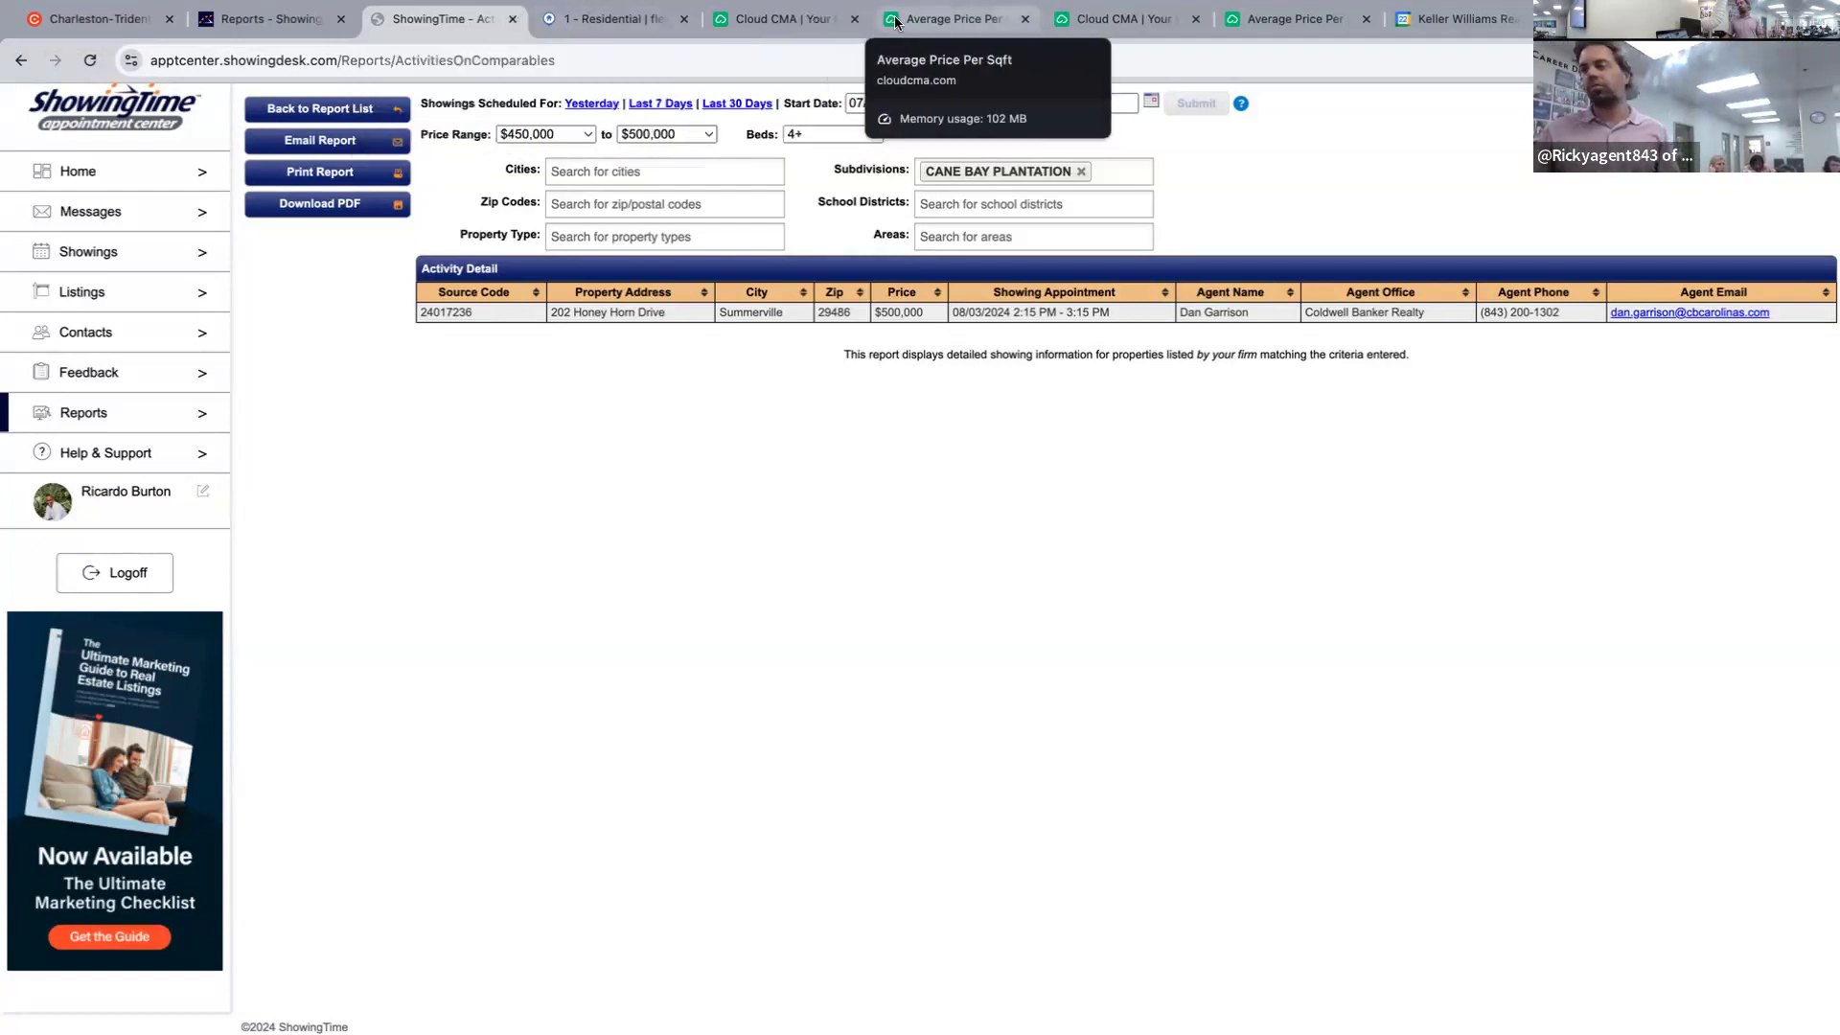
pyautogui.click(603, 18)
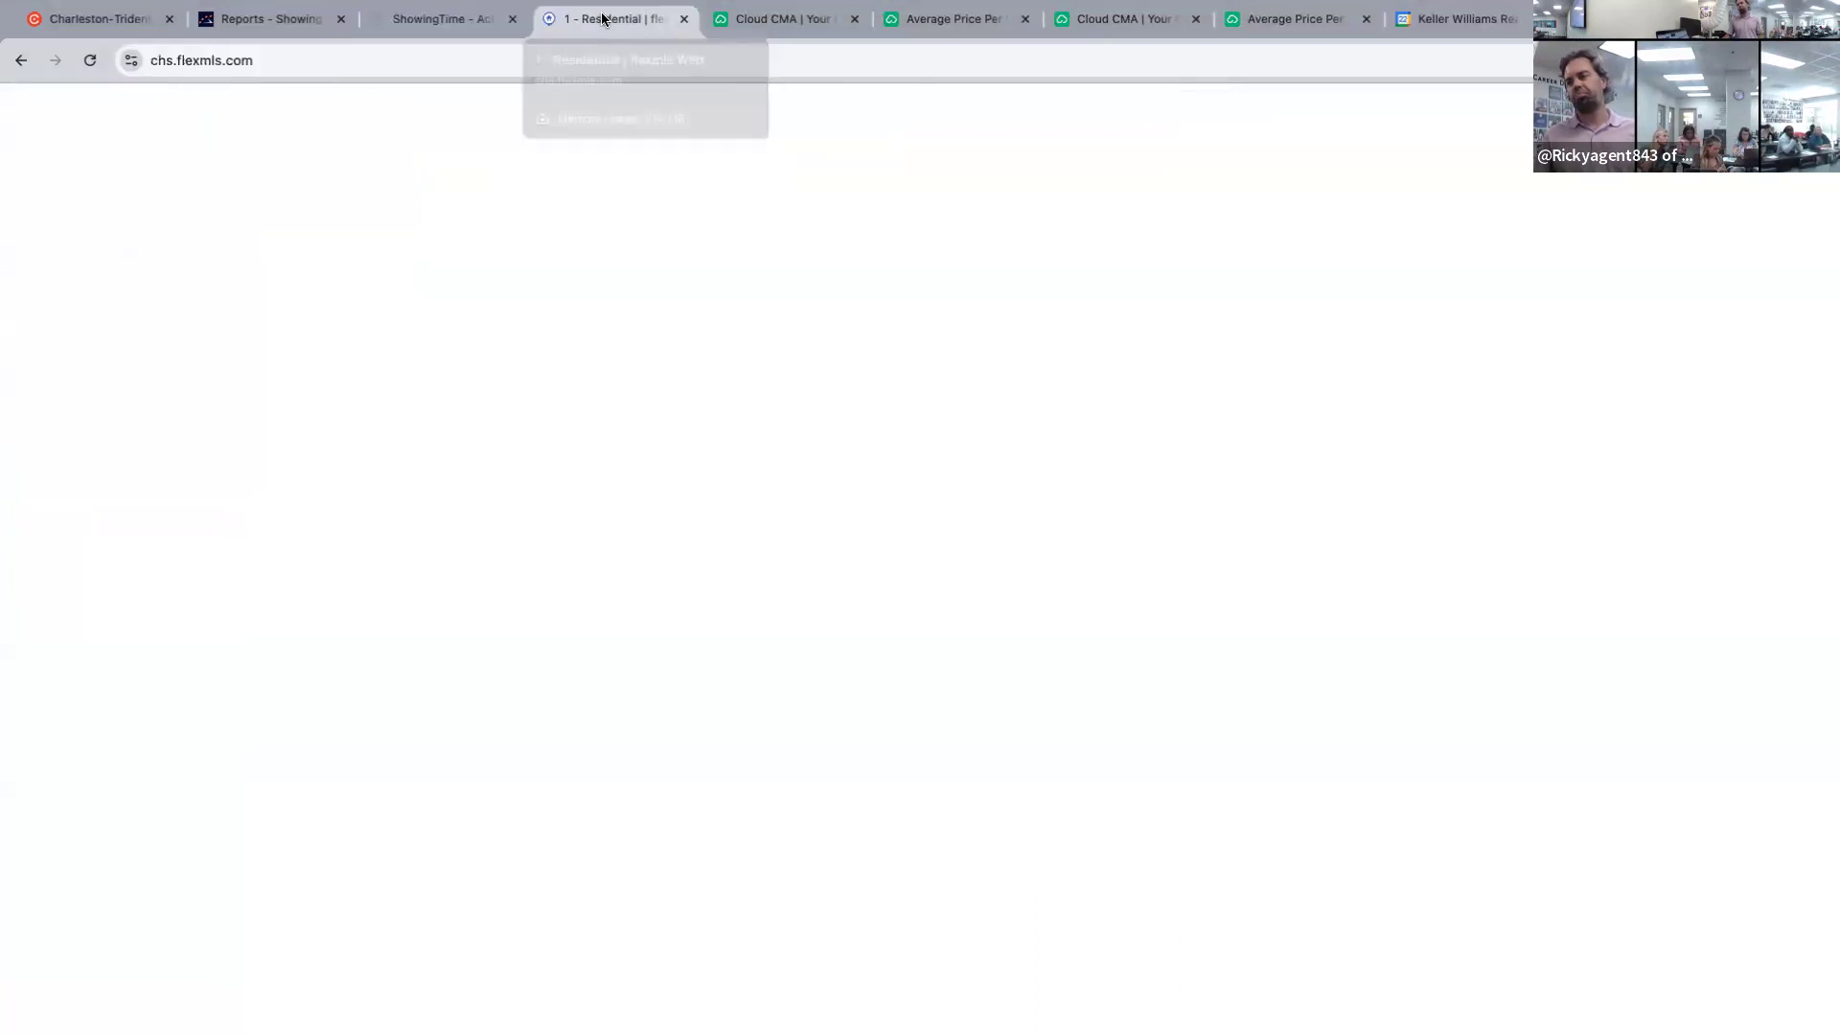
# Move between the ShowingTime report and the Cloud CMA publish pages to reach the Average Price Per Sqft chart.
pyautogui.click(785, 18)
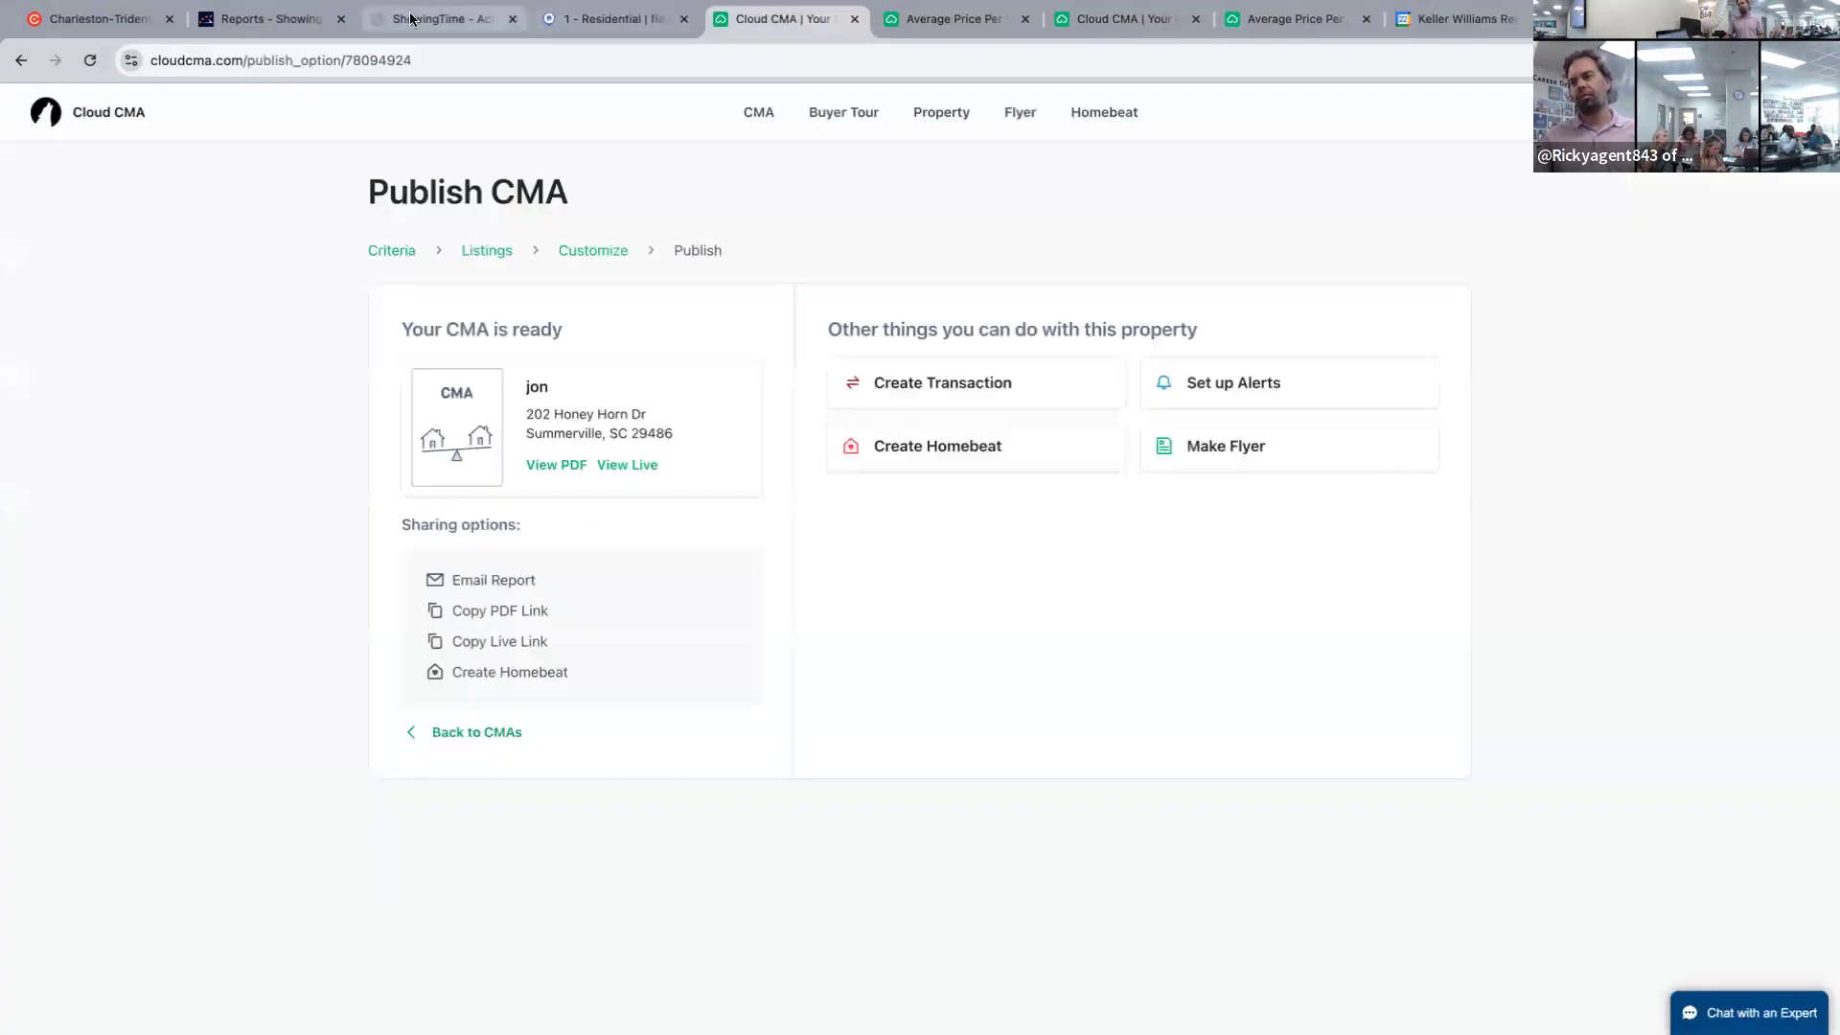
pyautogui.click(450, 18)
pyautogui.click(1089, 21)
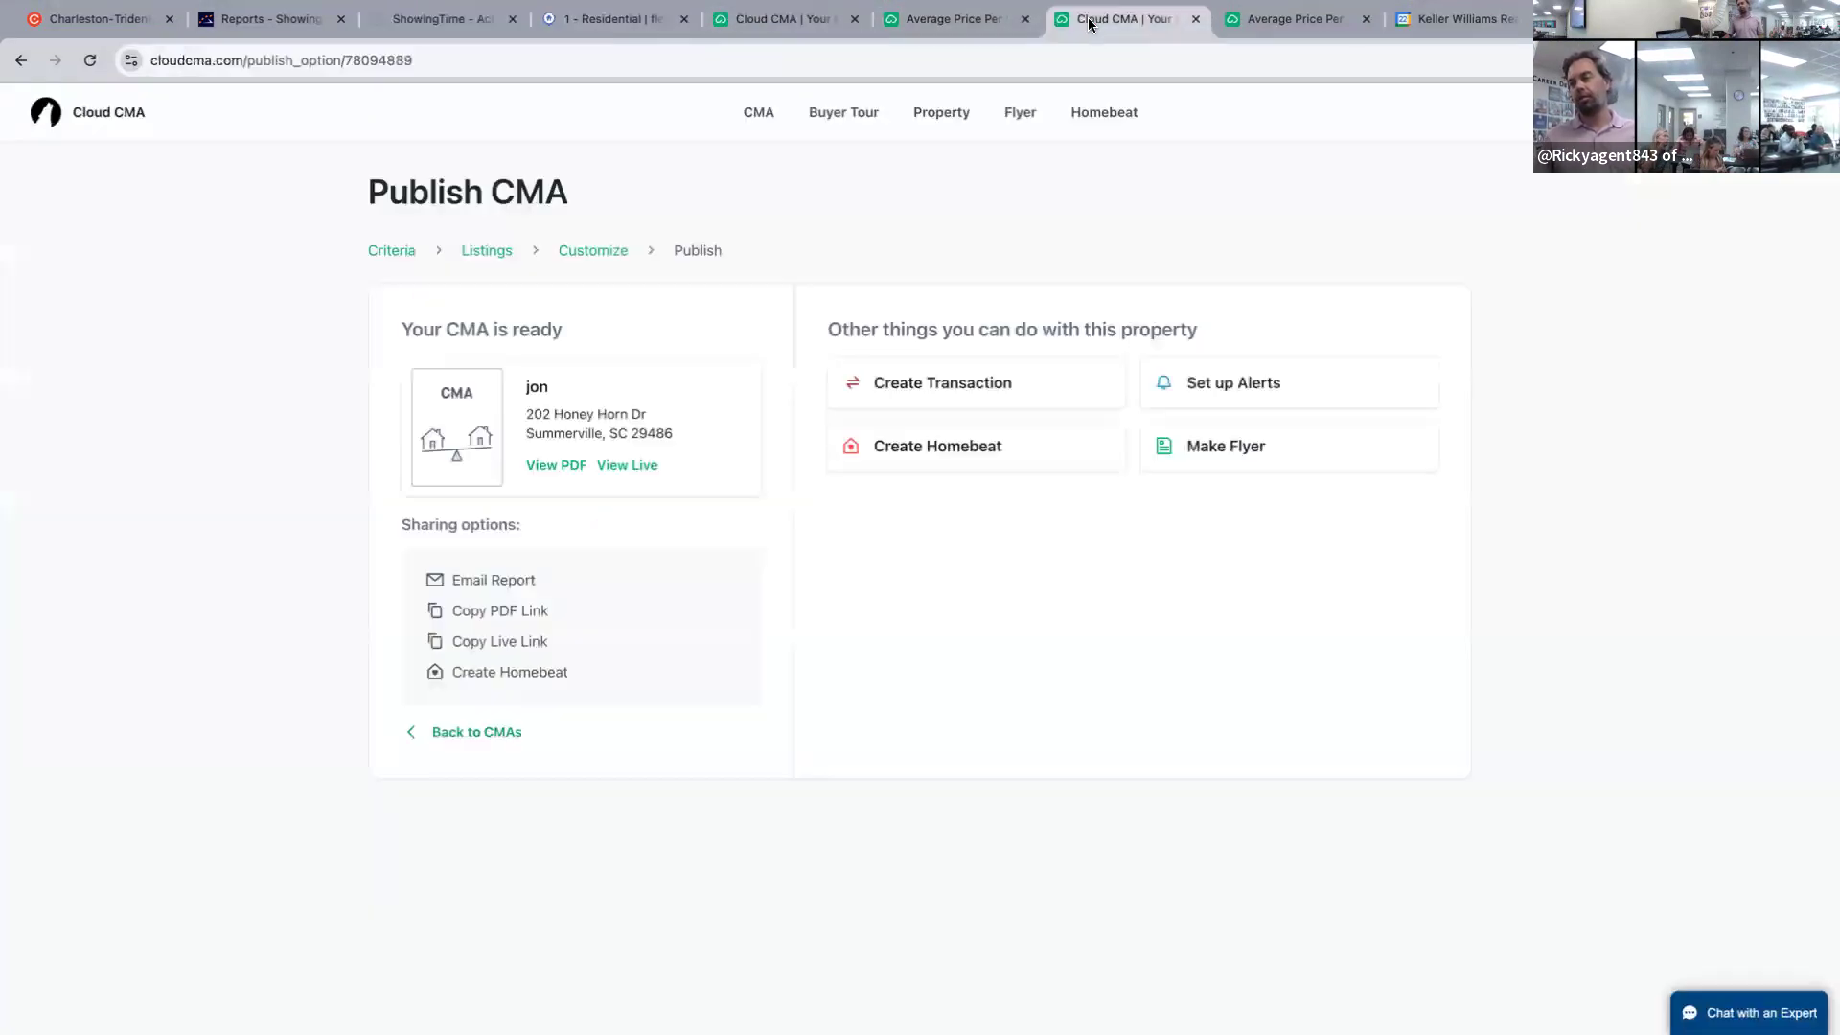
pyautogui.click(1243, 24)
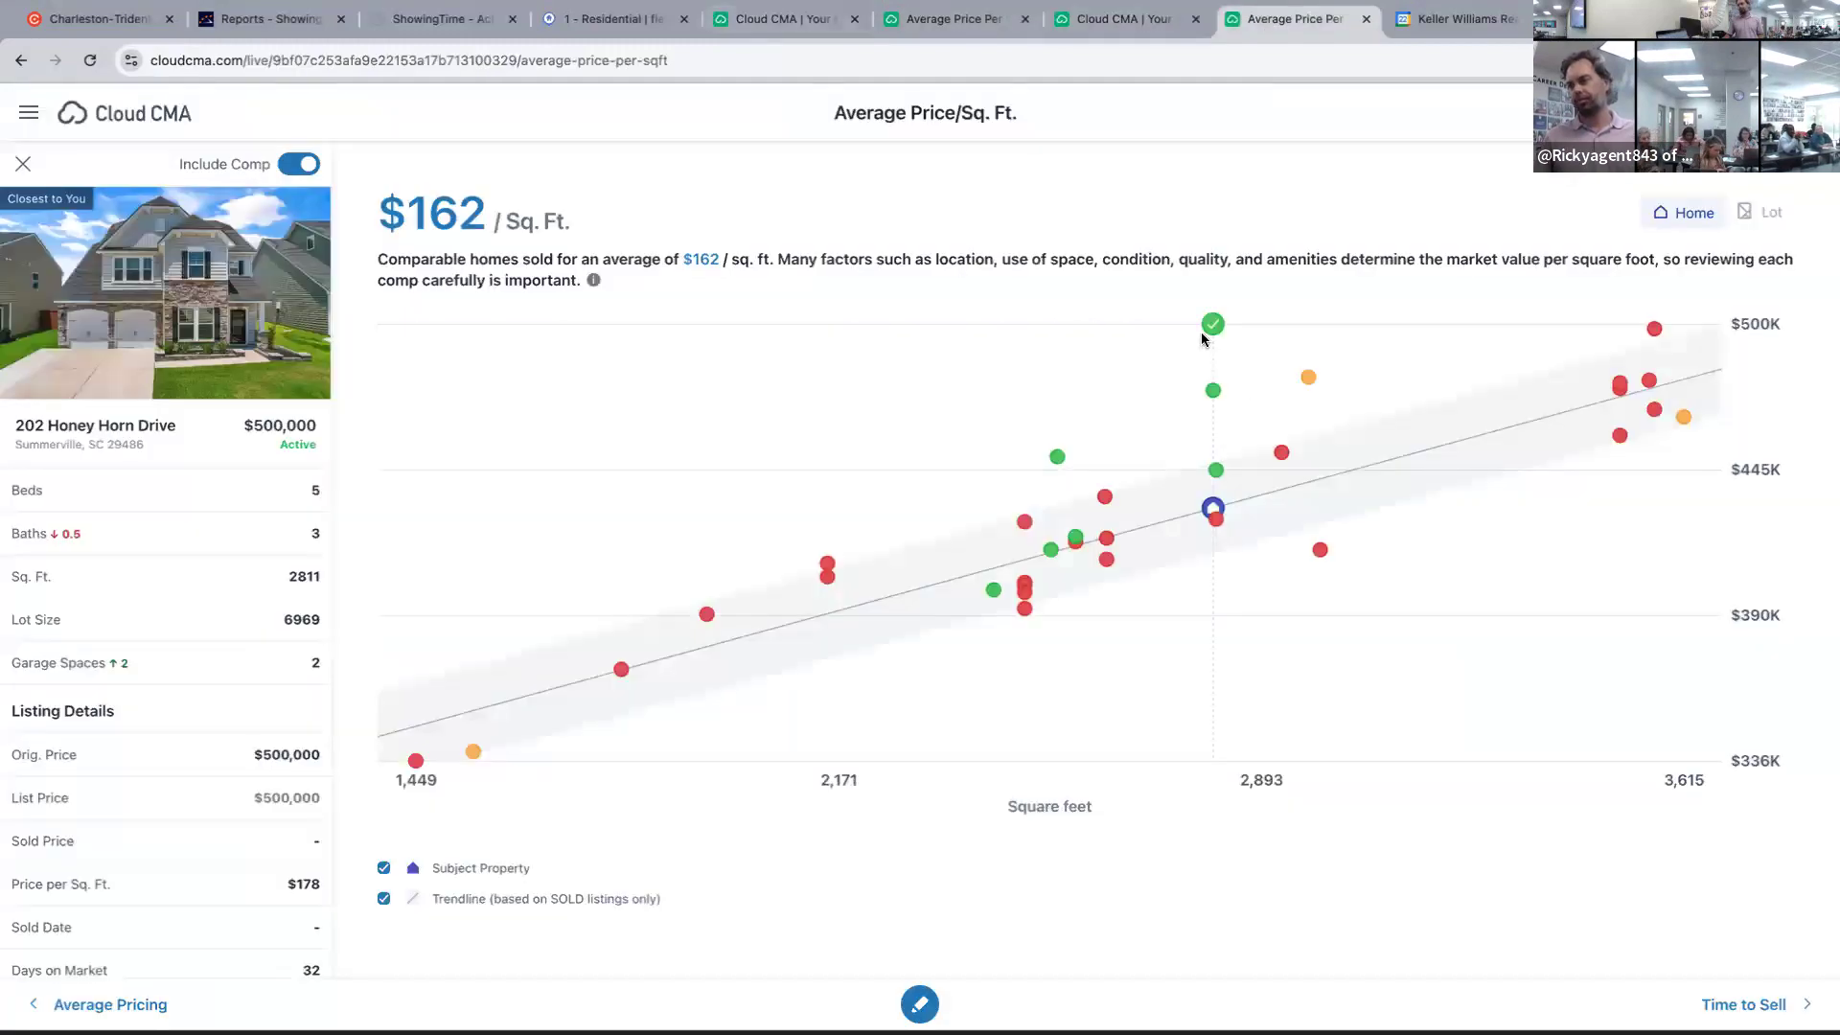
pyautogui.click(795, 19)
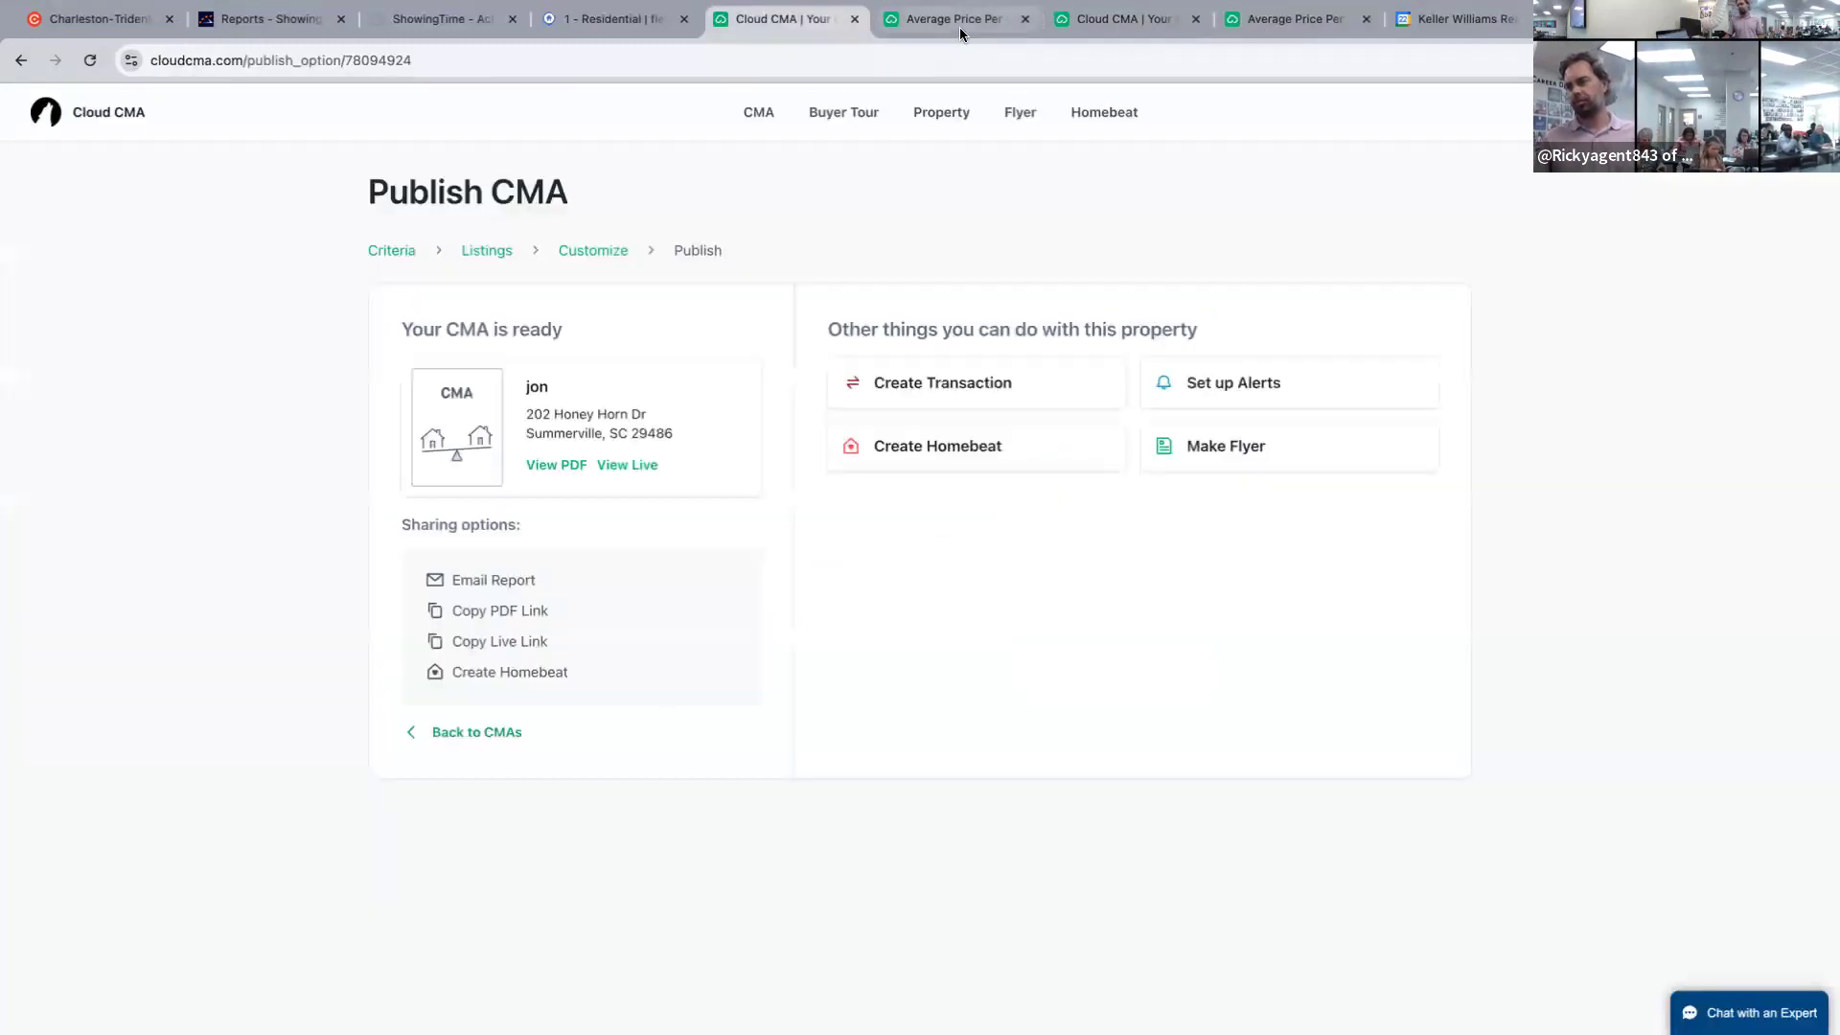
pyautogui.click(959, 26)
pyautogui.click(1223, 325)
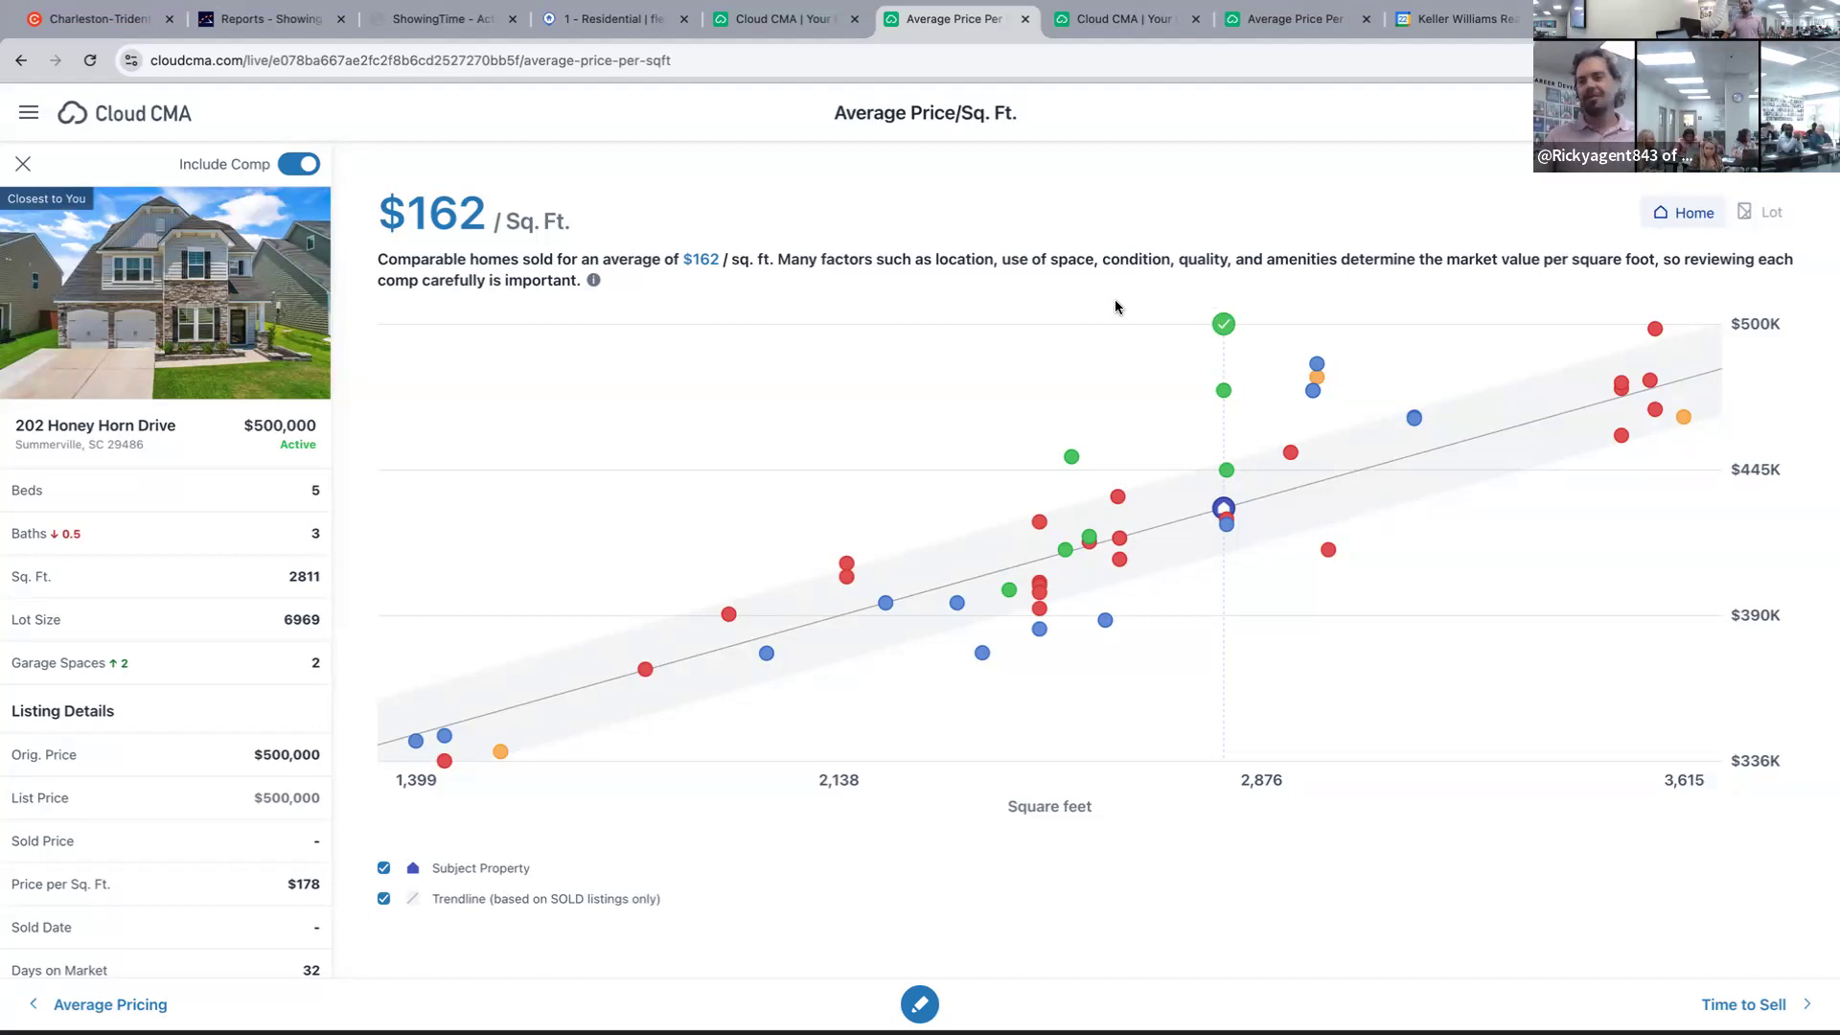
pyautogui.click(1317, 363)
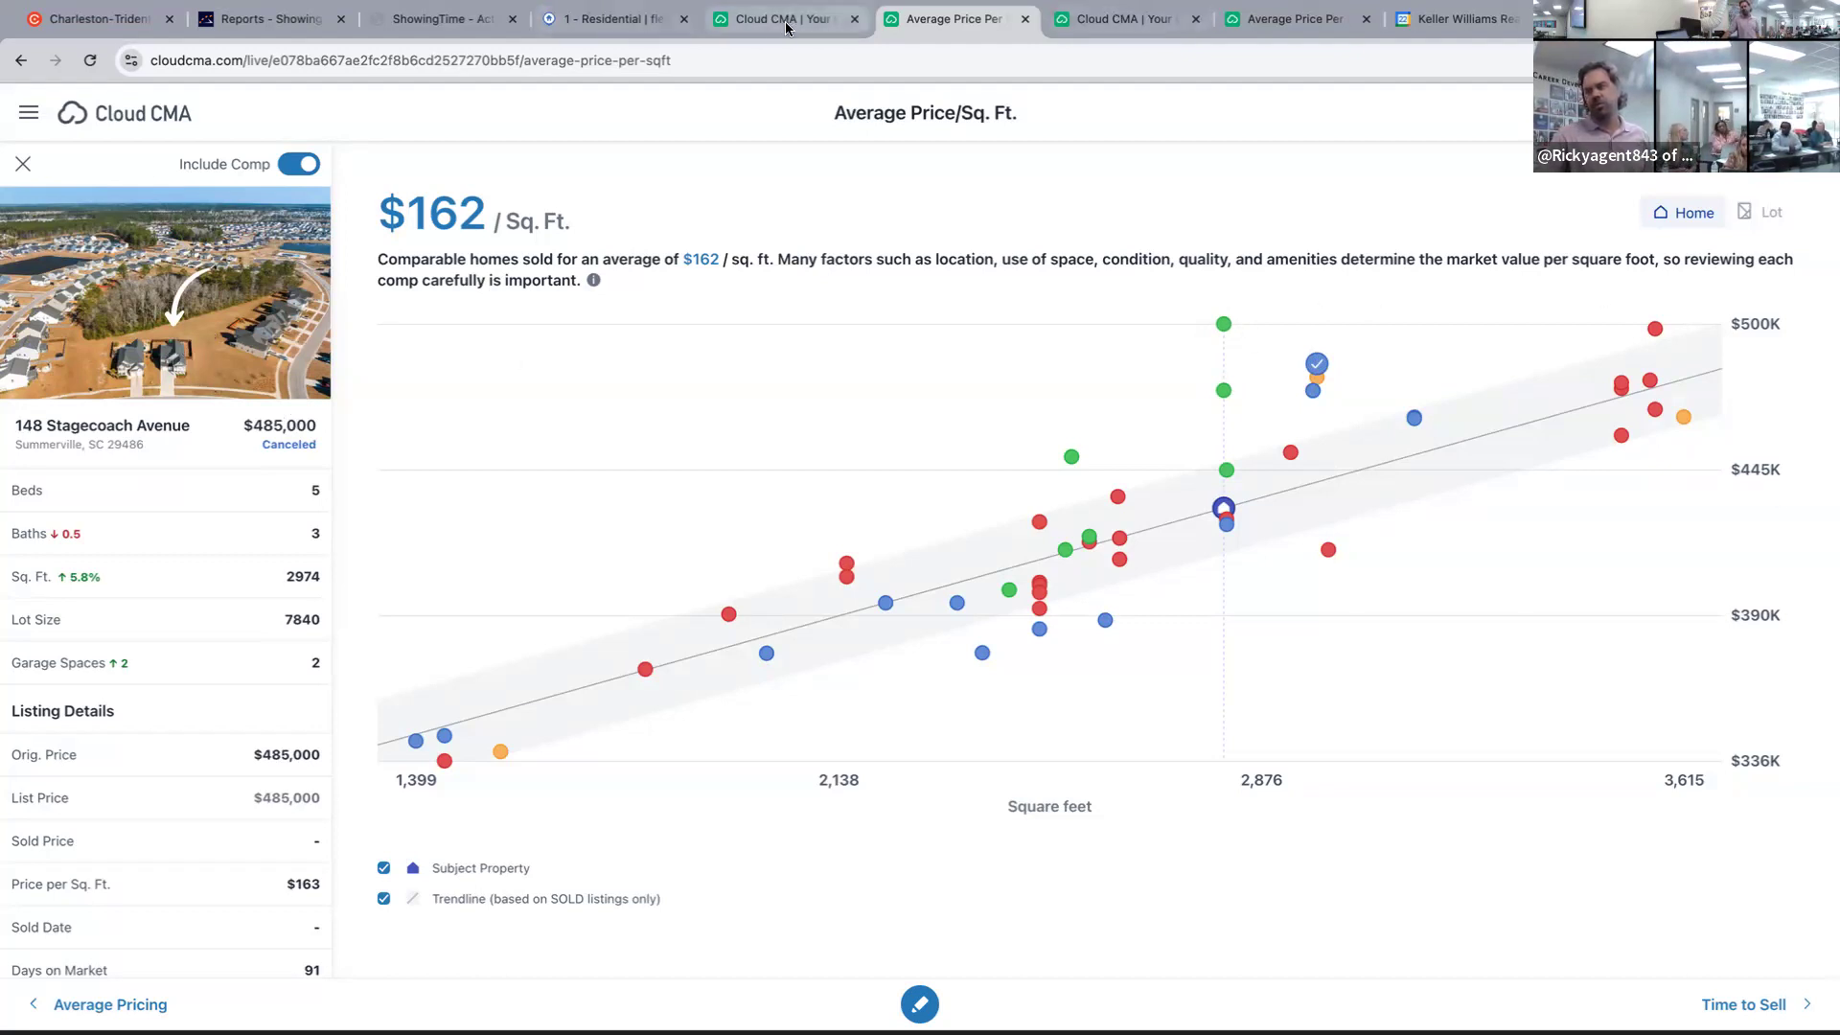
pyautogui.click(1224, 325)
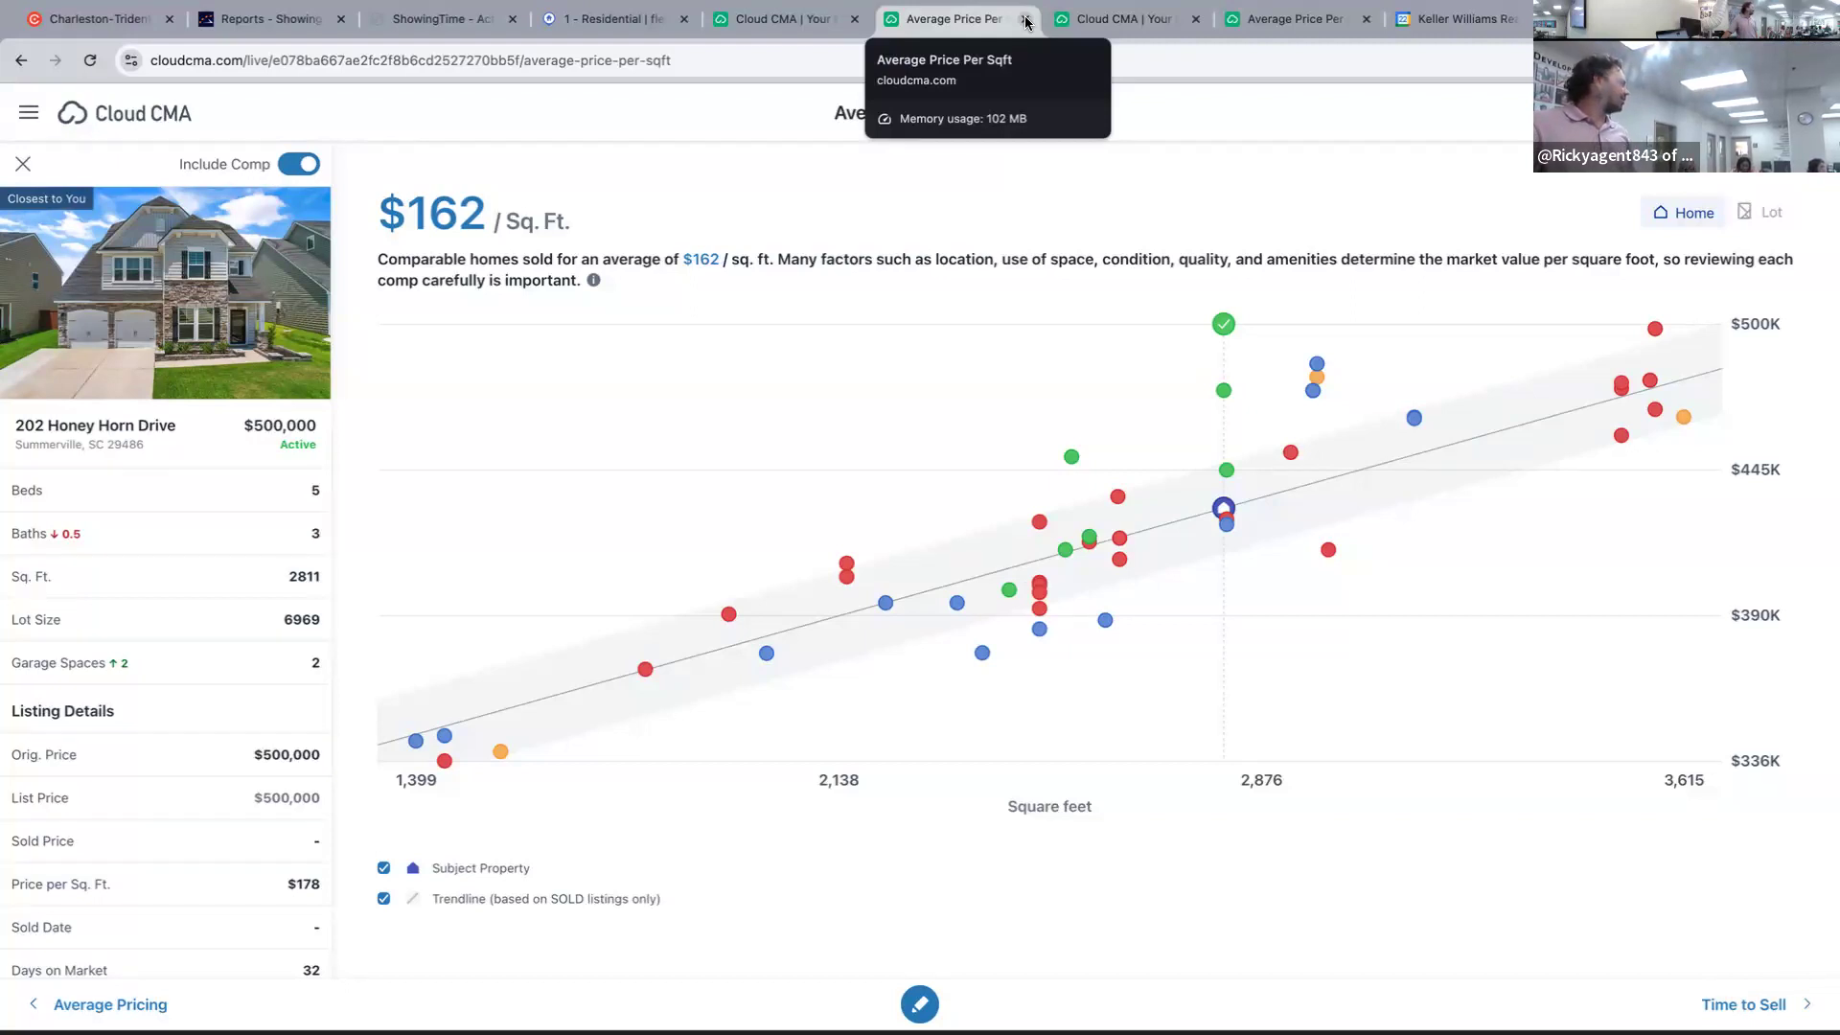
# Close all the extra Cloud CMA pages and return to the Flexmls residential results.
pyautogui.click(1025, 20)
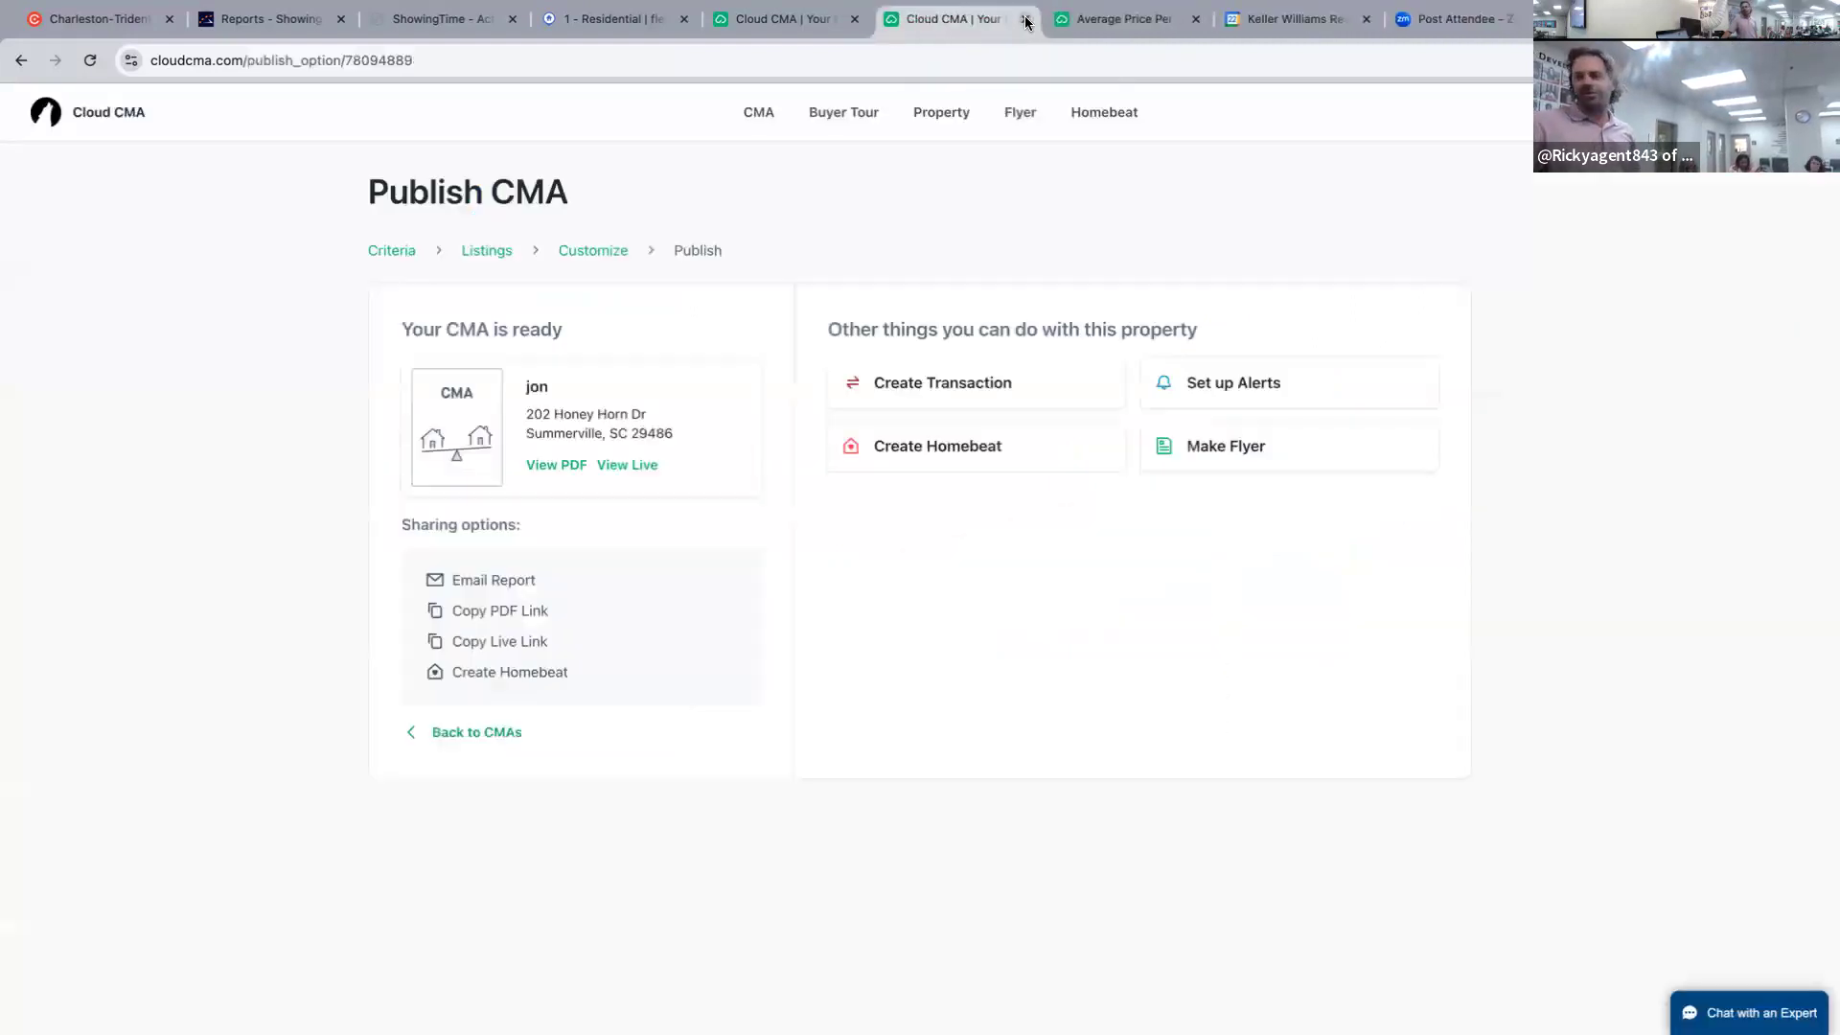
pyautogui.click(1025, 20)
pyautogui.click(1026, 20)
pyautogui.click(823, 20)
pyautogui.click(853, 20)
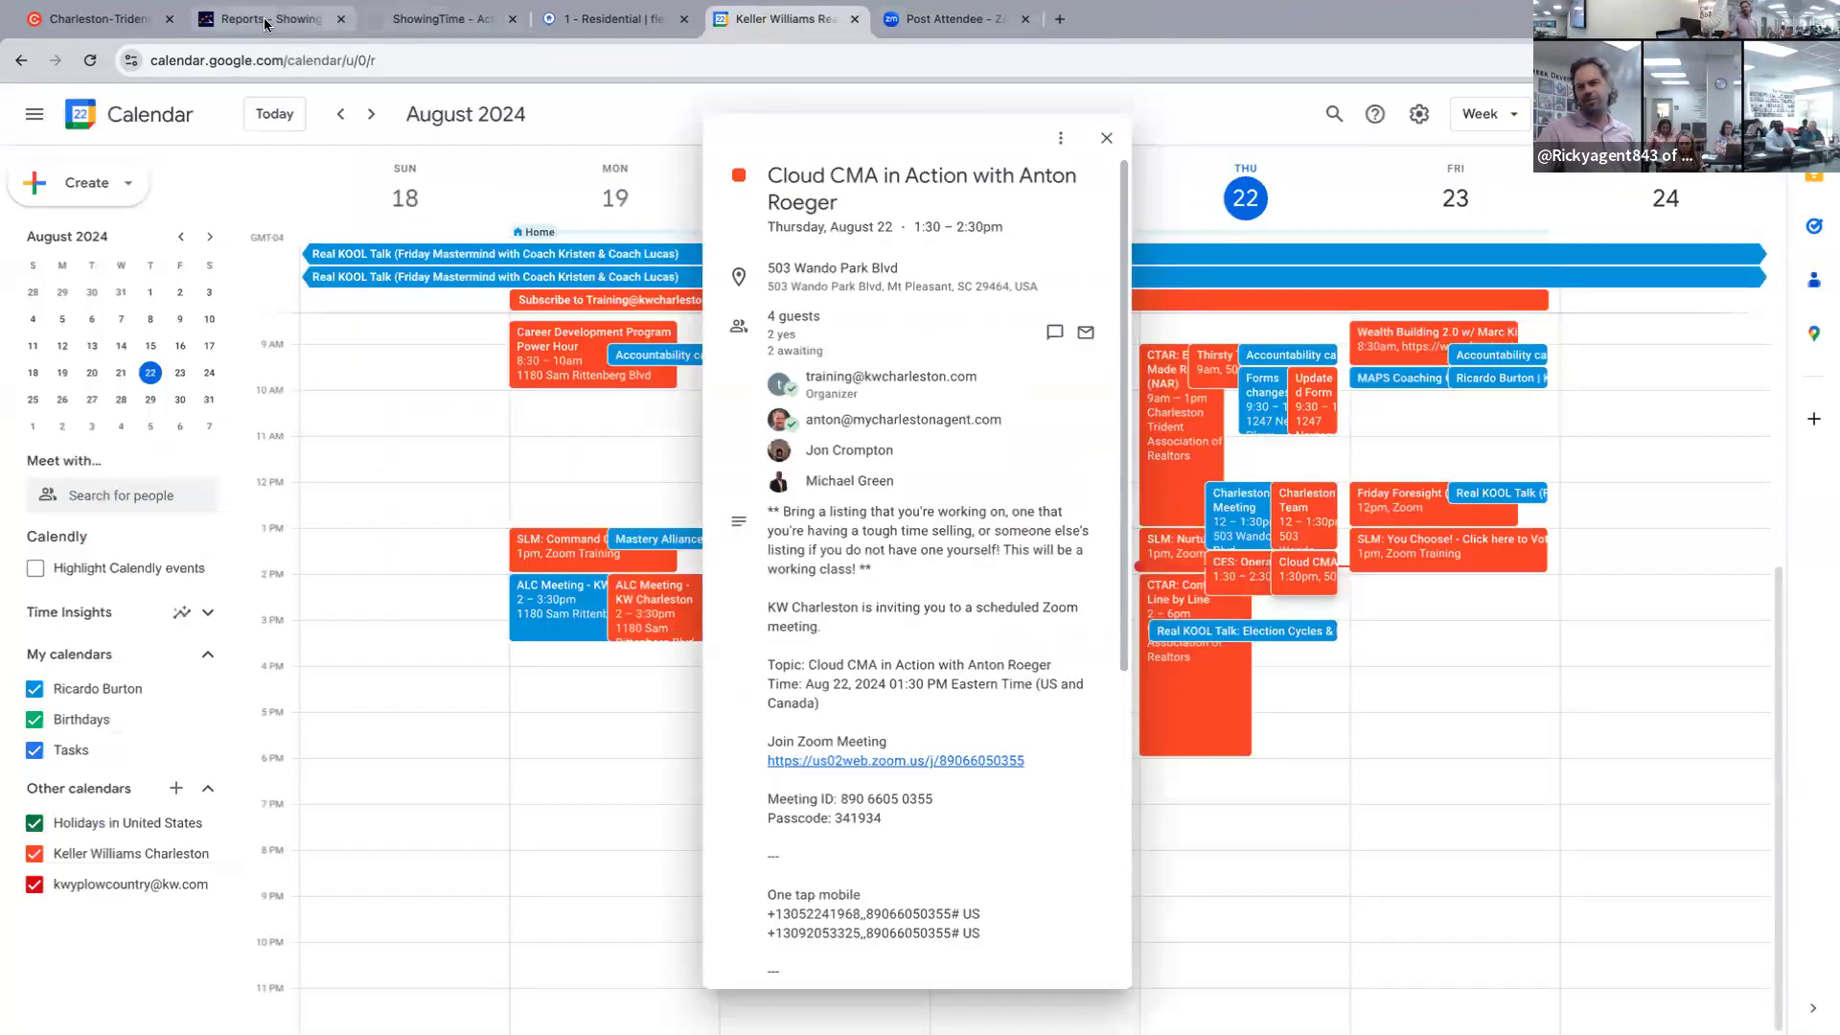
pyautogui.click(595, 20)
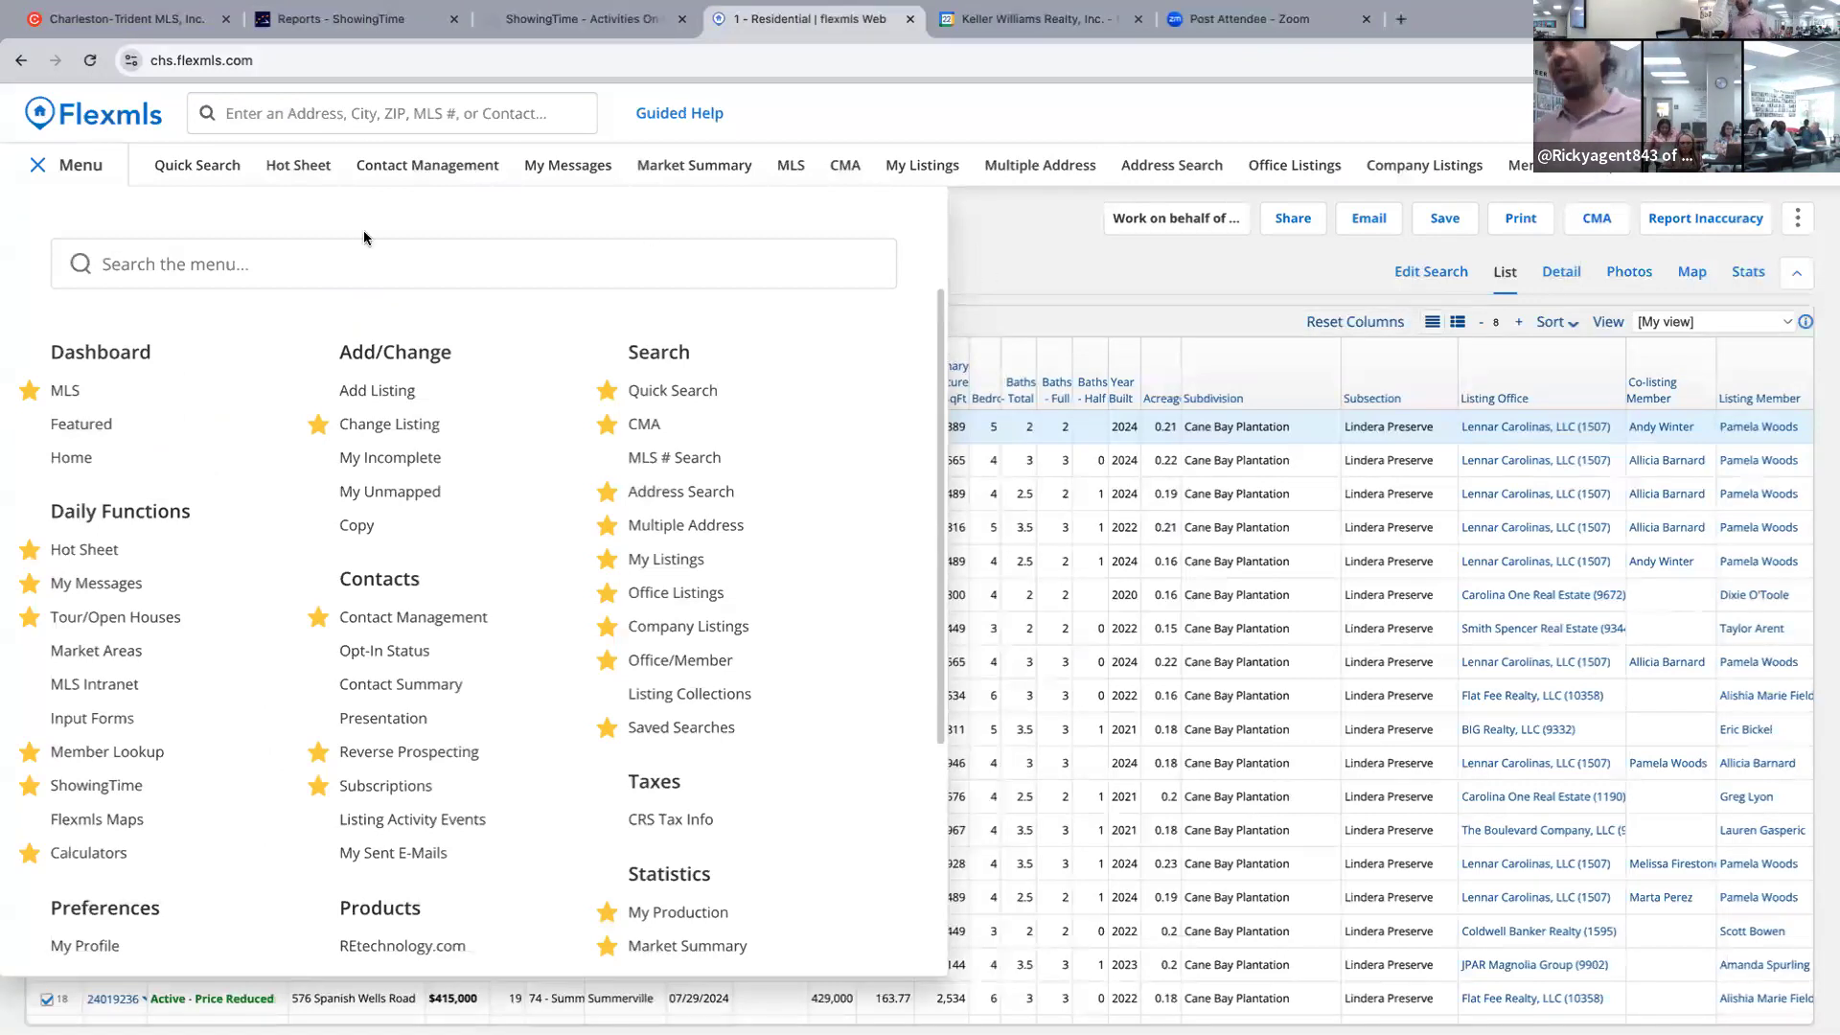
# Close the menu, set browser zoom to 150%, and start a fresh 1 - Residential search from Edit Search.
pyautogui.click(317, 112)
pyautogui.click(58, 165)
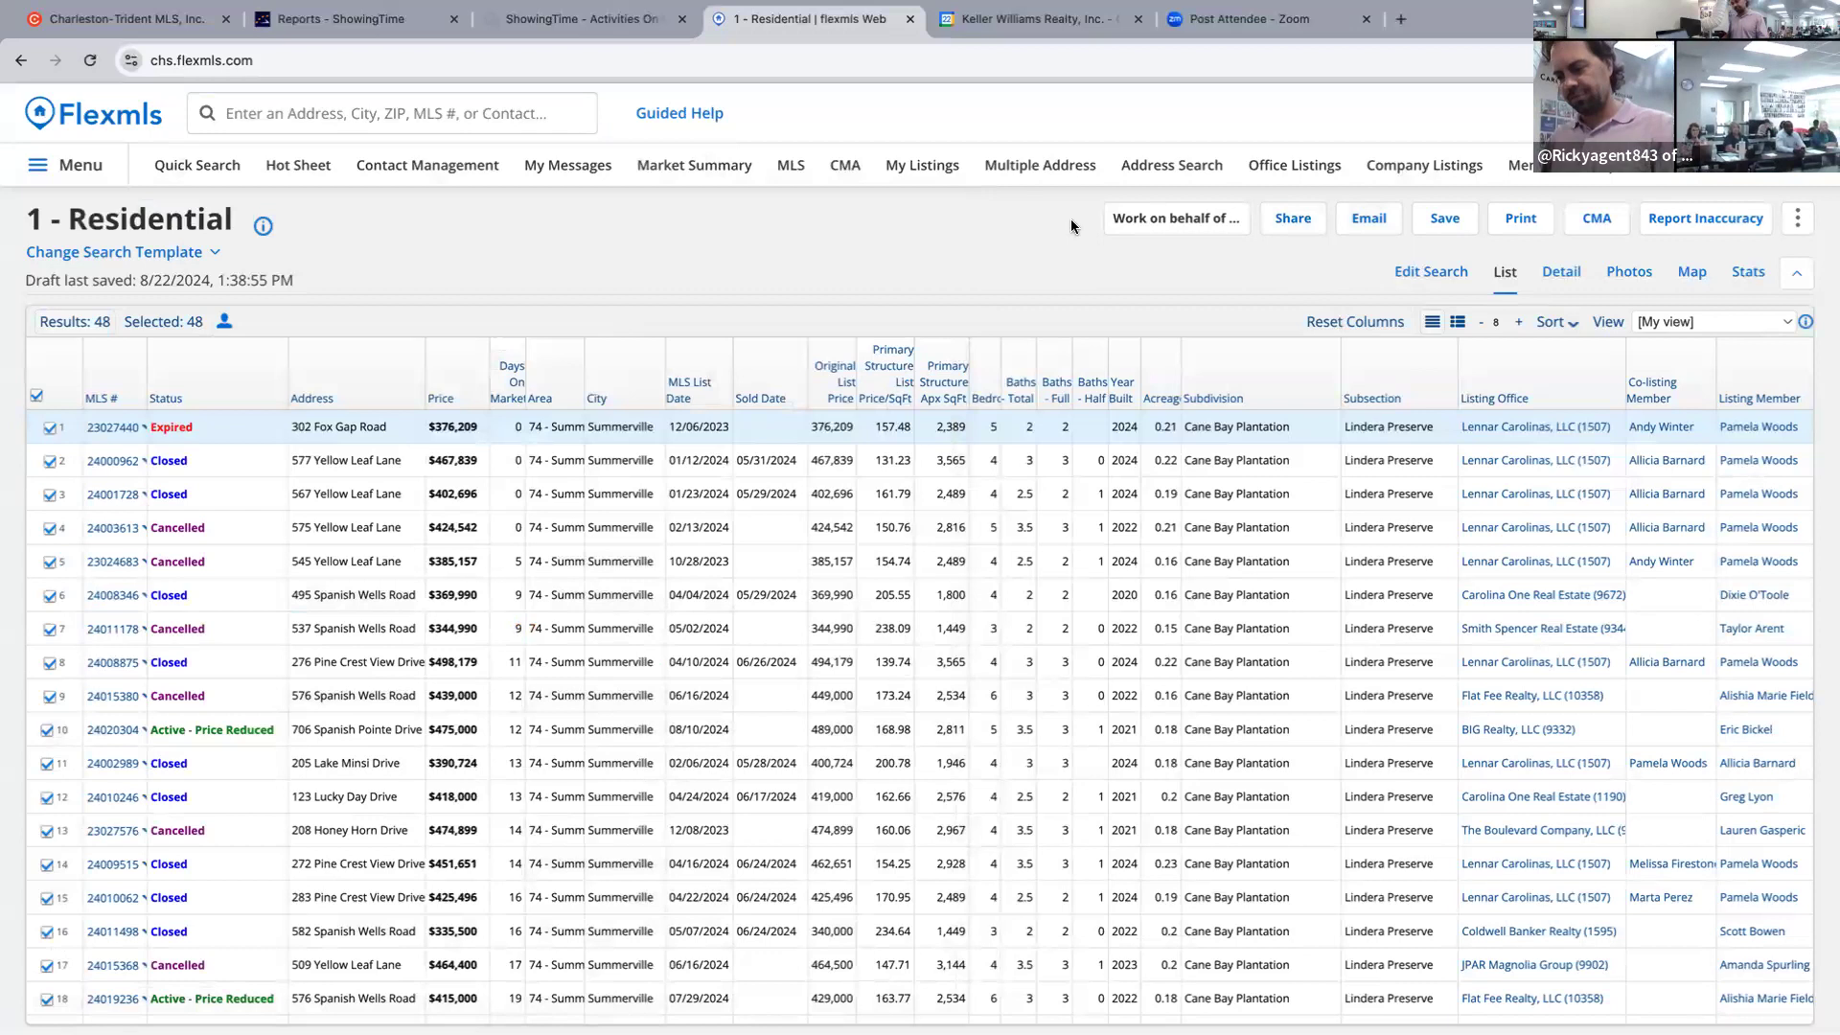
pyautogui.hotkey('ctrl', '+')
pyautogui.hotkey('ctrl', '+')
pyautogui.hotkey('ctrl', '+')
pyautogui.hotkey('ctrl', '+')
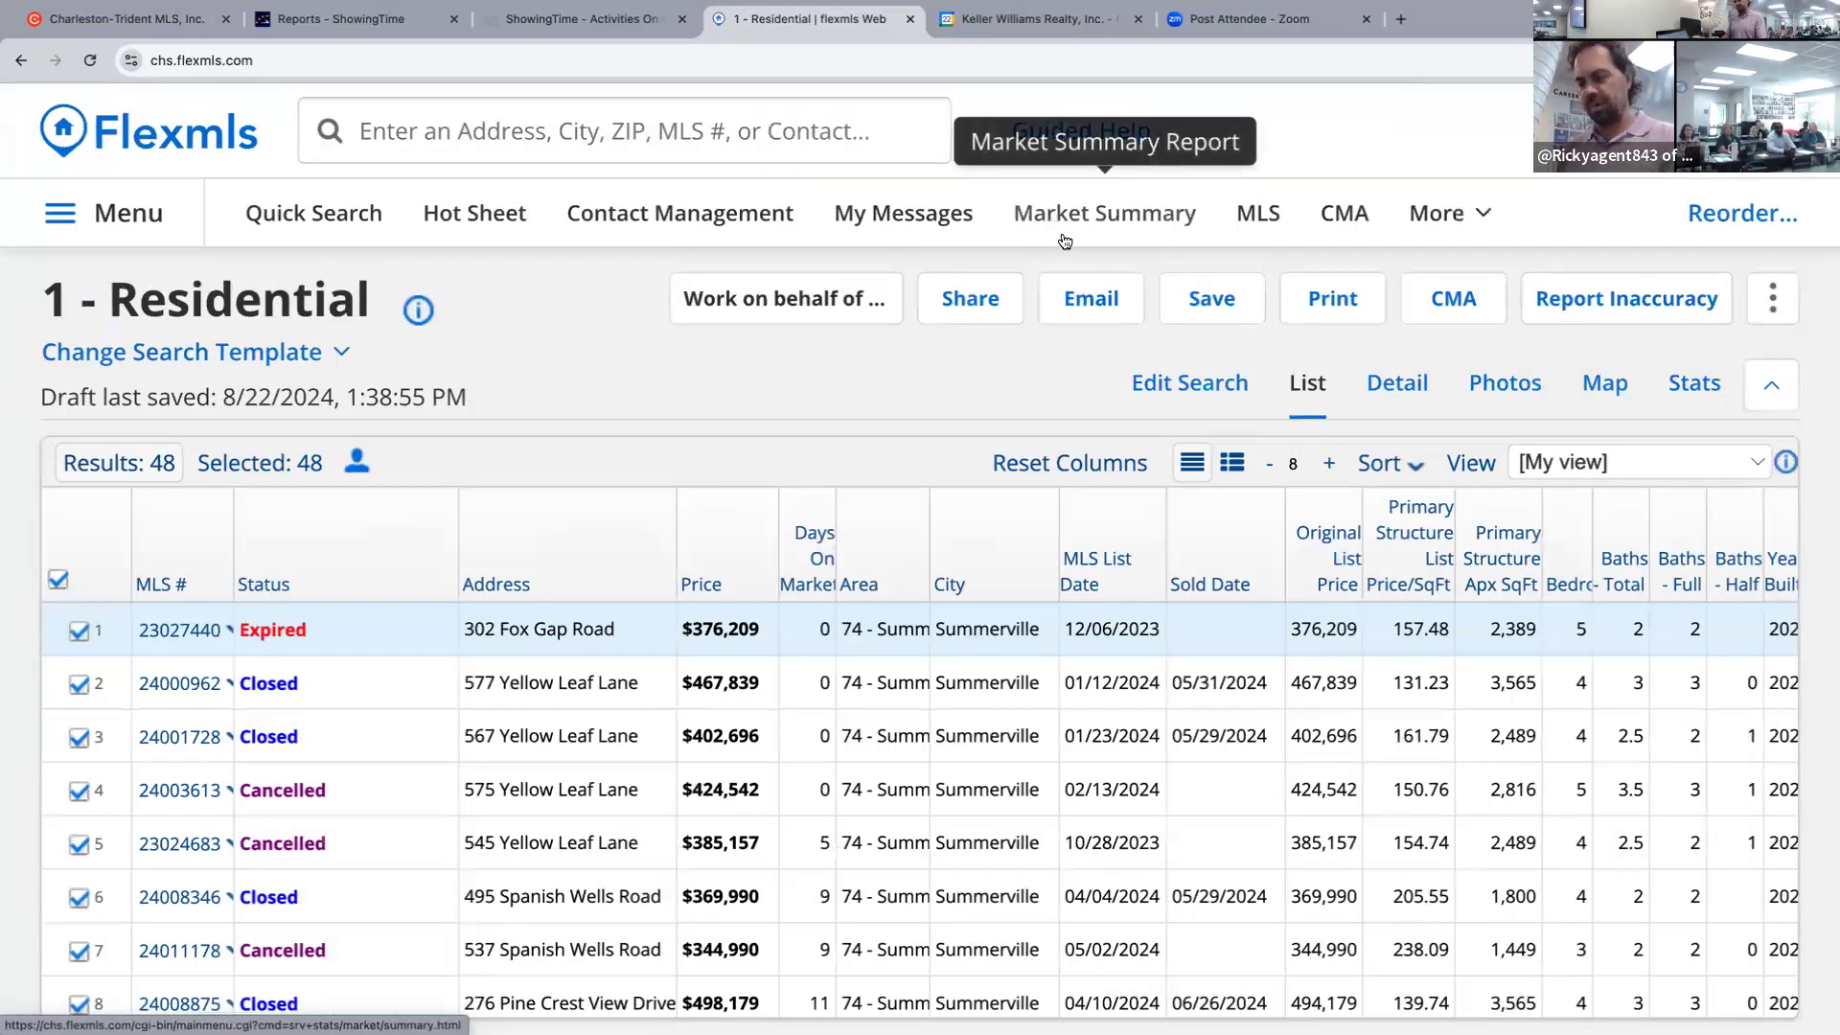
pyautogui.hotkey('ctrl', '-')
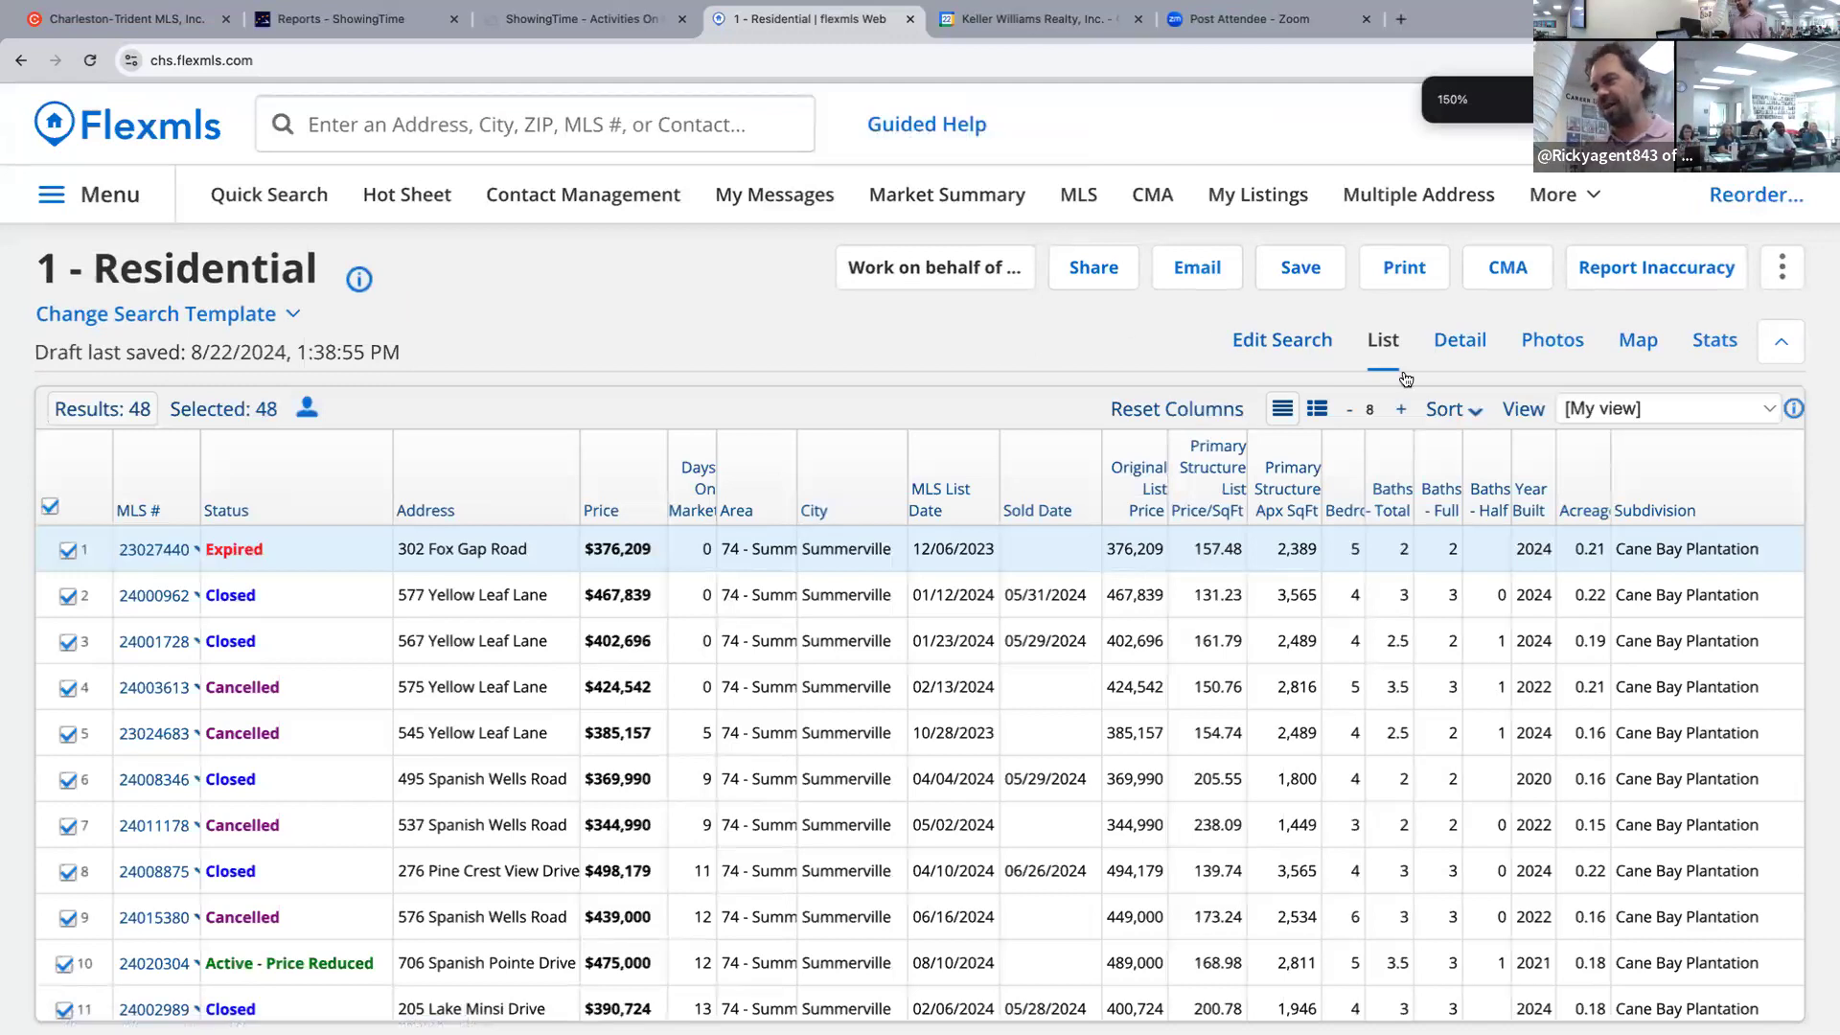
pyautogui.click(1315, 350)
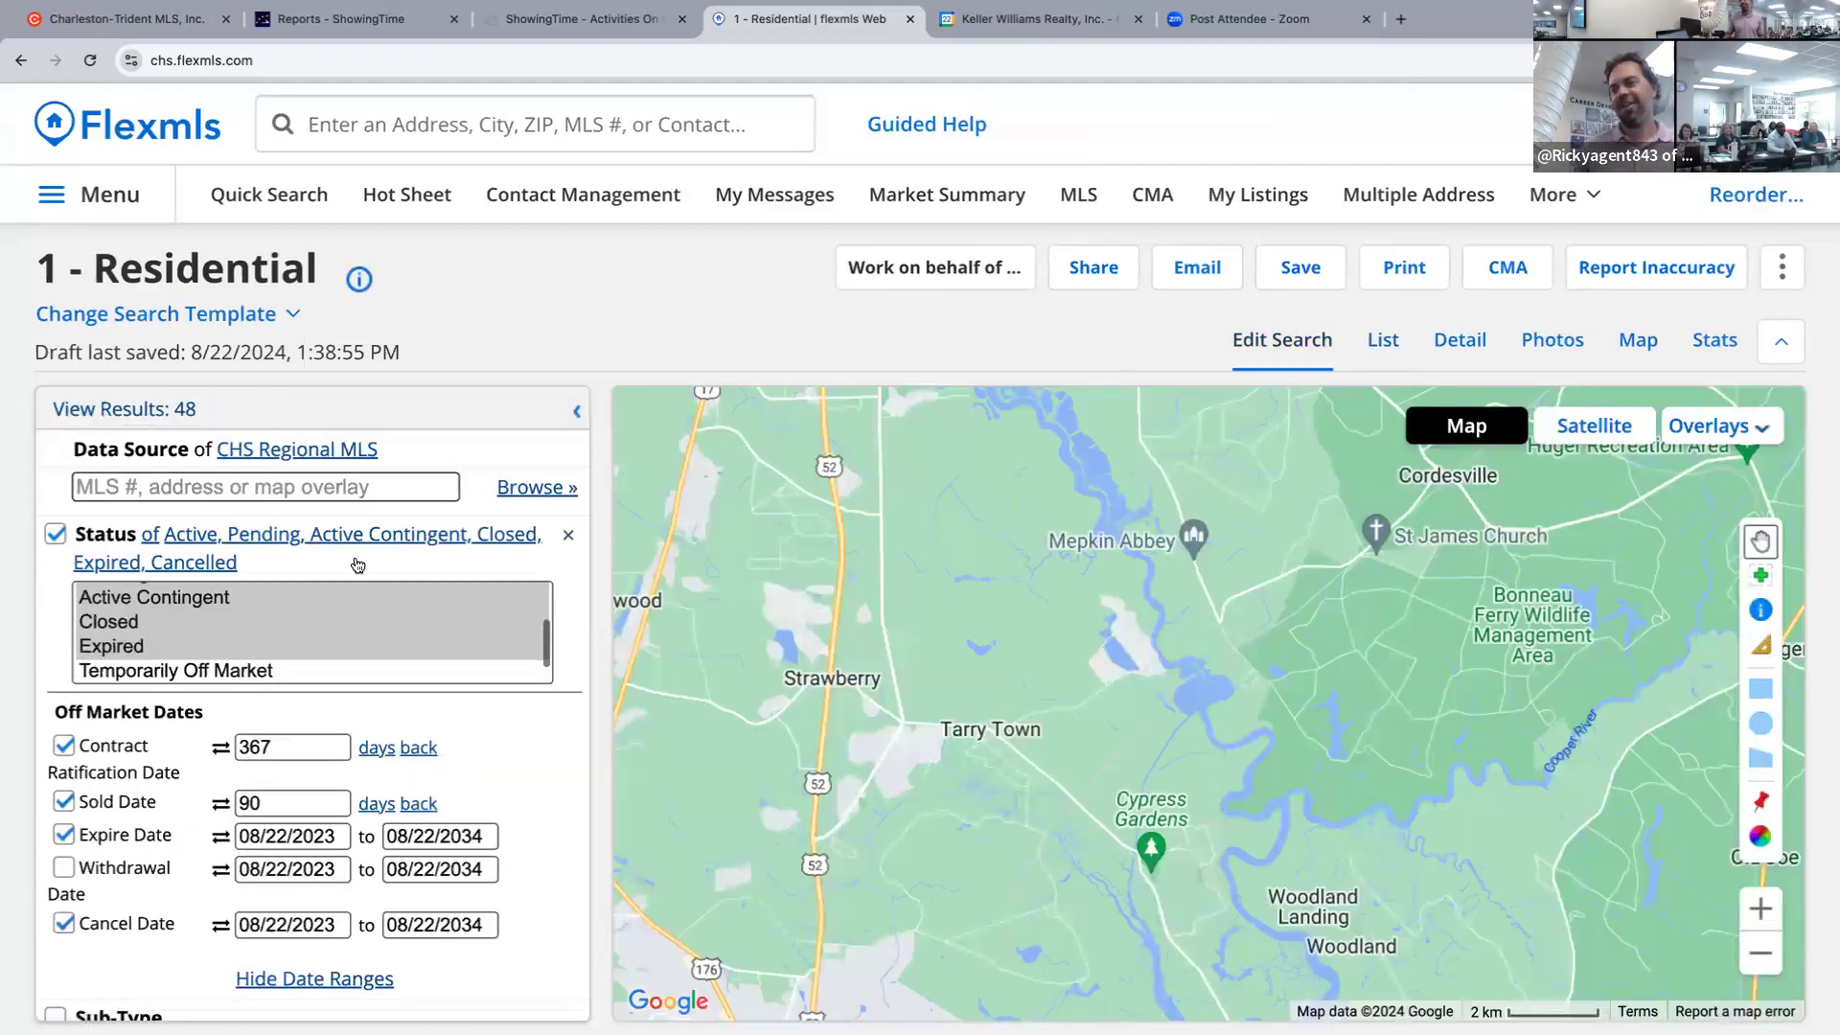
pyautogui.click(273, 196)
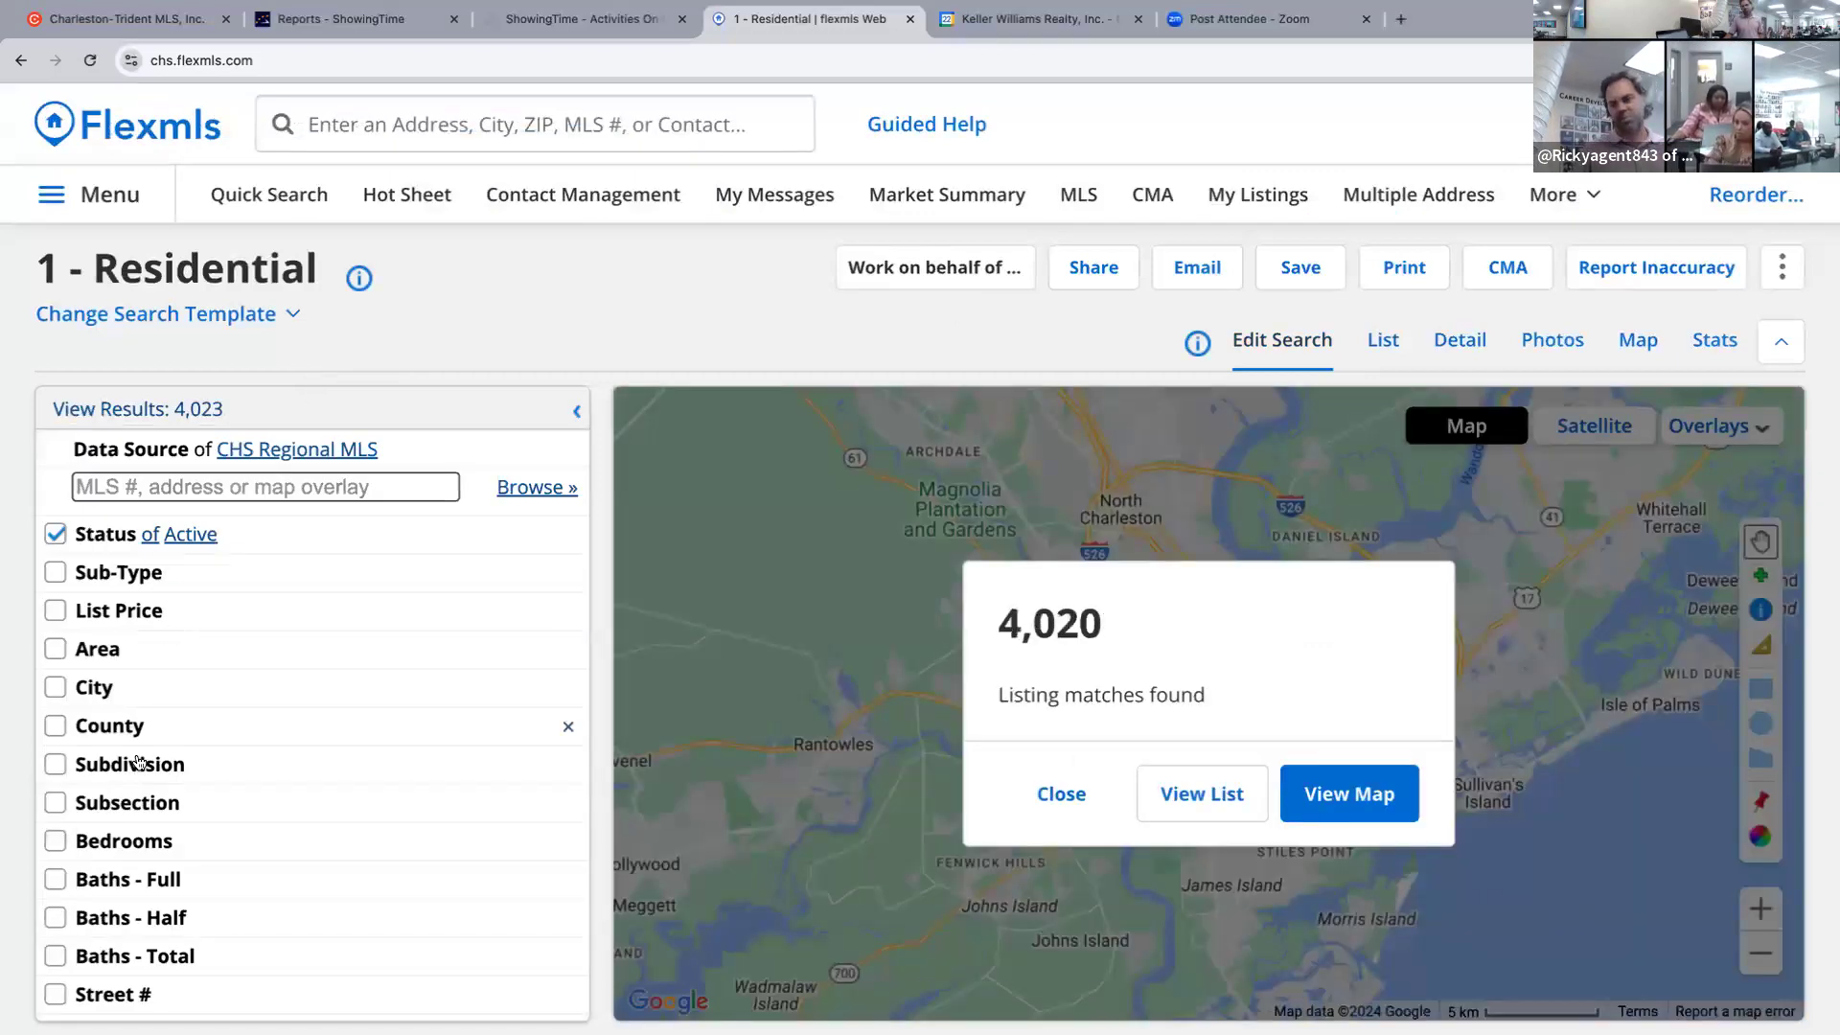
# Filter Subdivision to 'summers corner', add Pending, Active Contingent and Closed statuses, and set sold within 90 days.
pyautogui.click(139, 764)
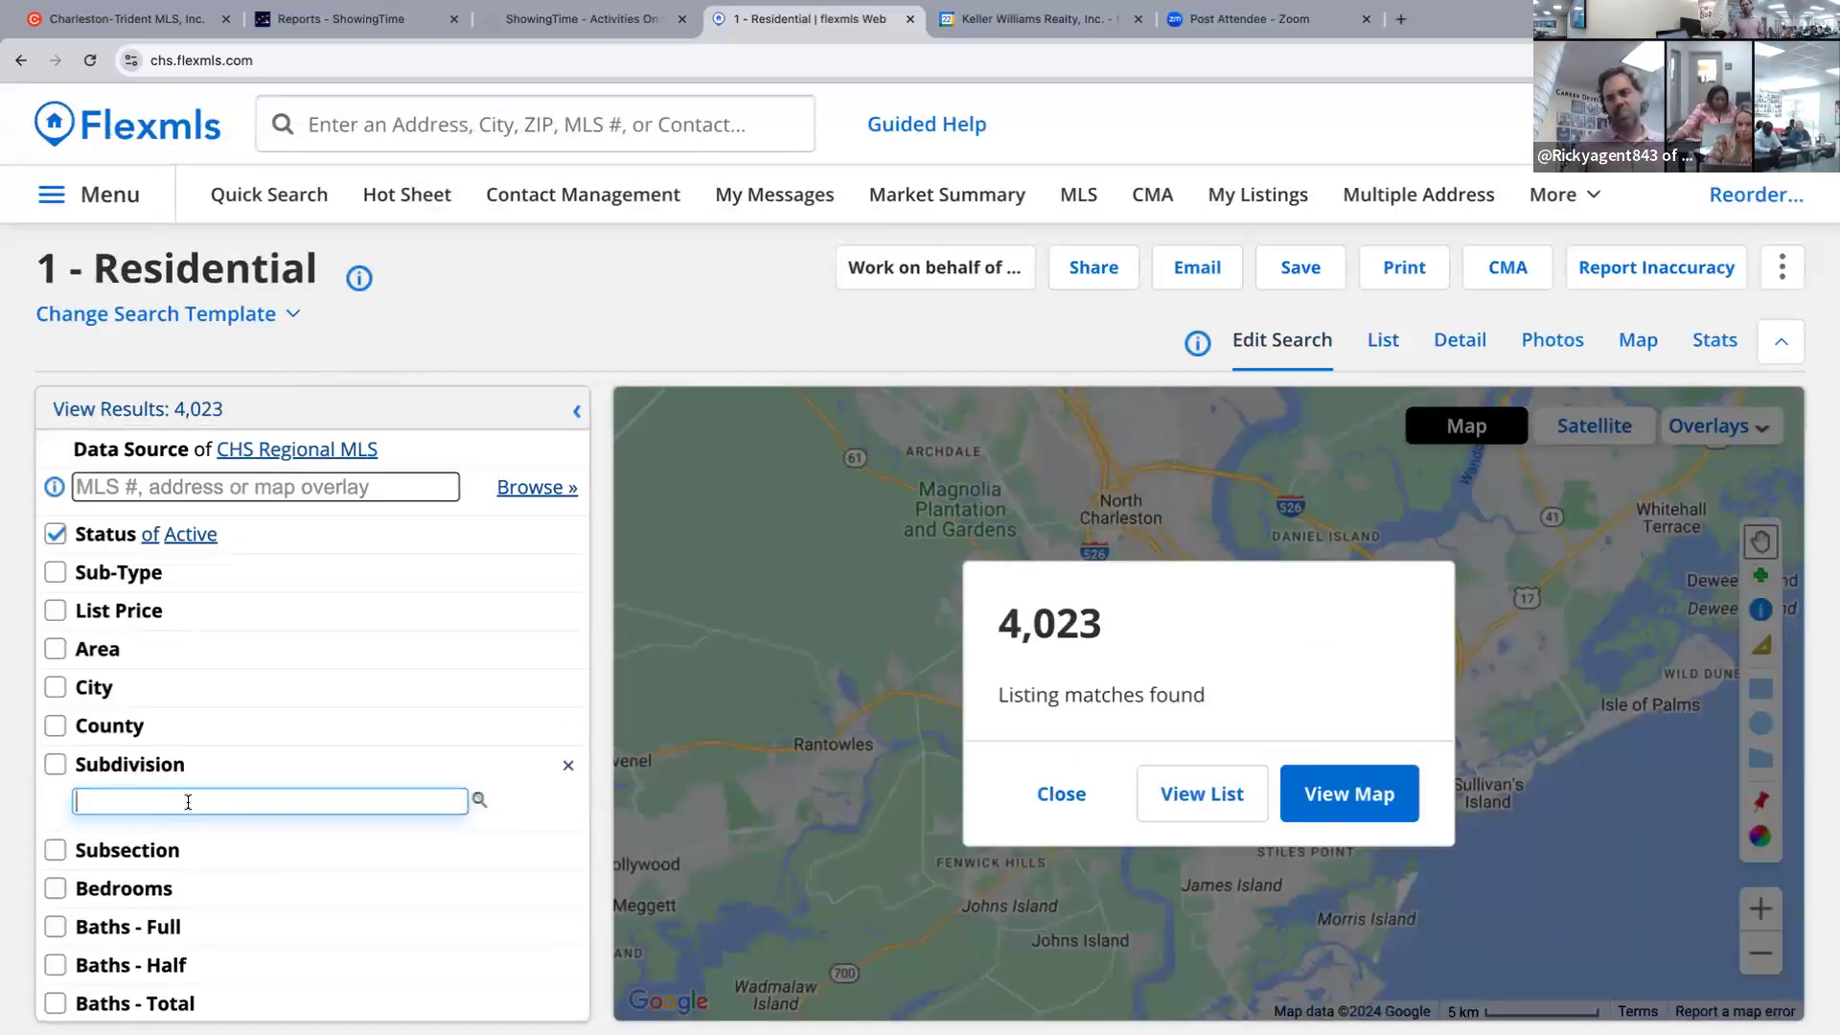
pyautogui.write('summer')
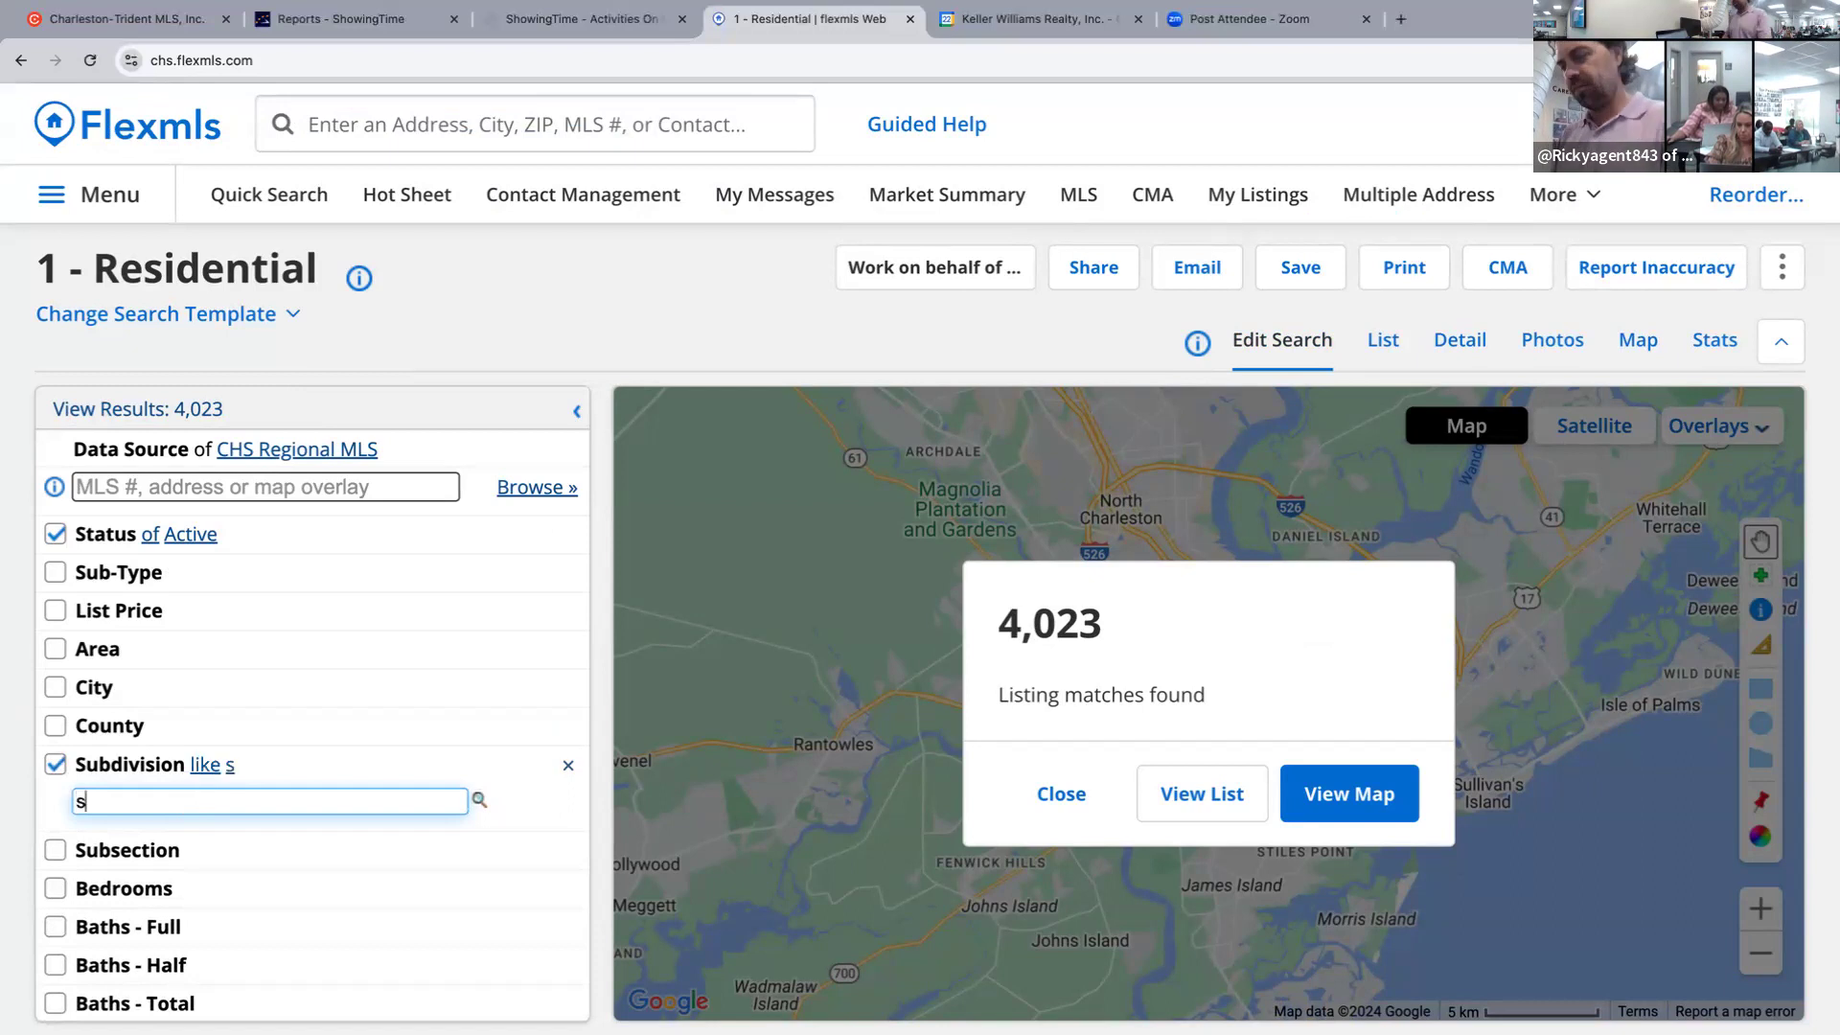
pyautogui.write('s corner')
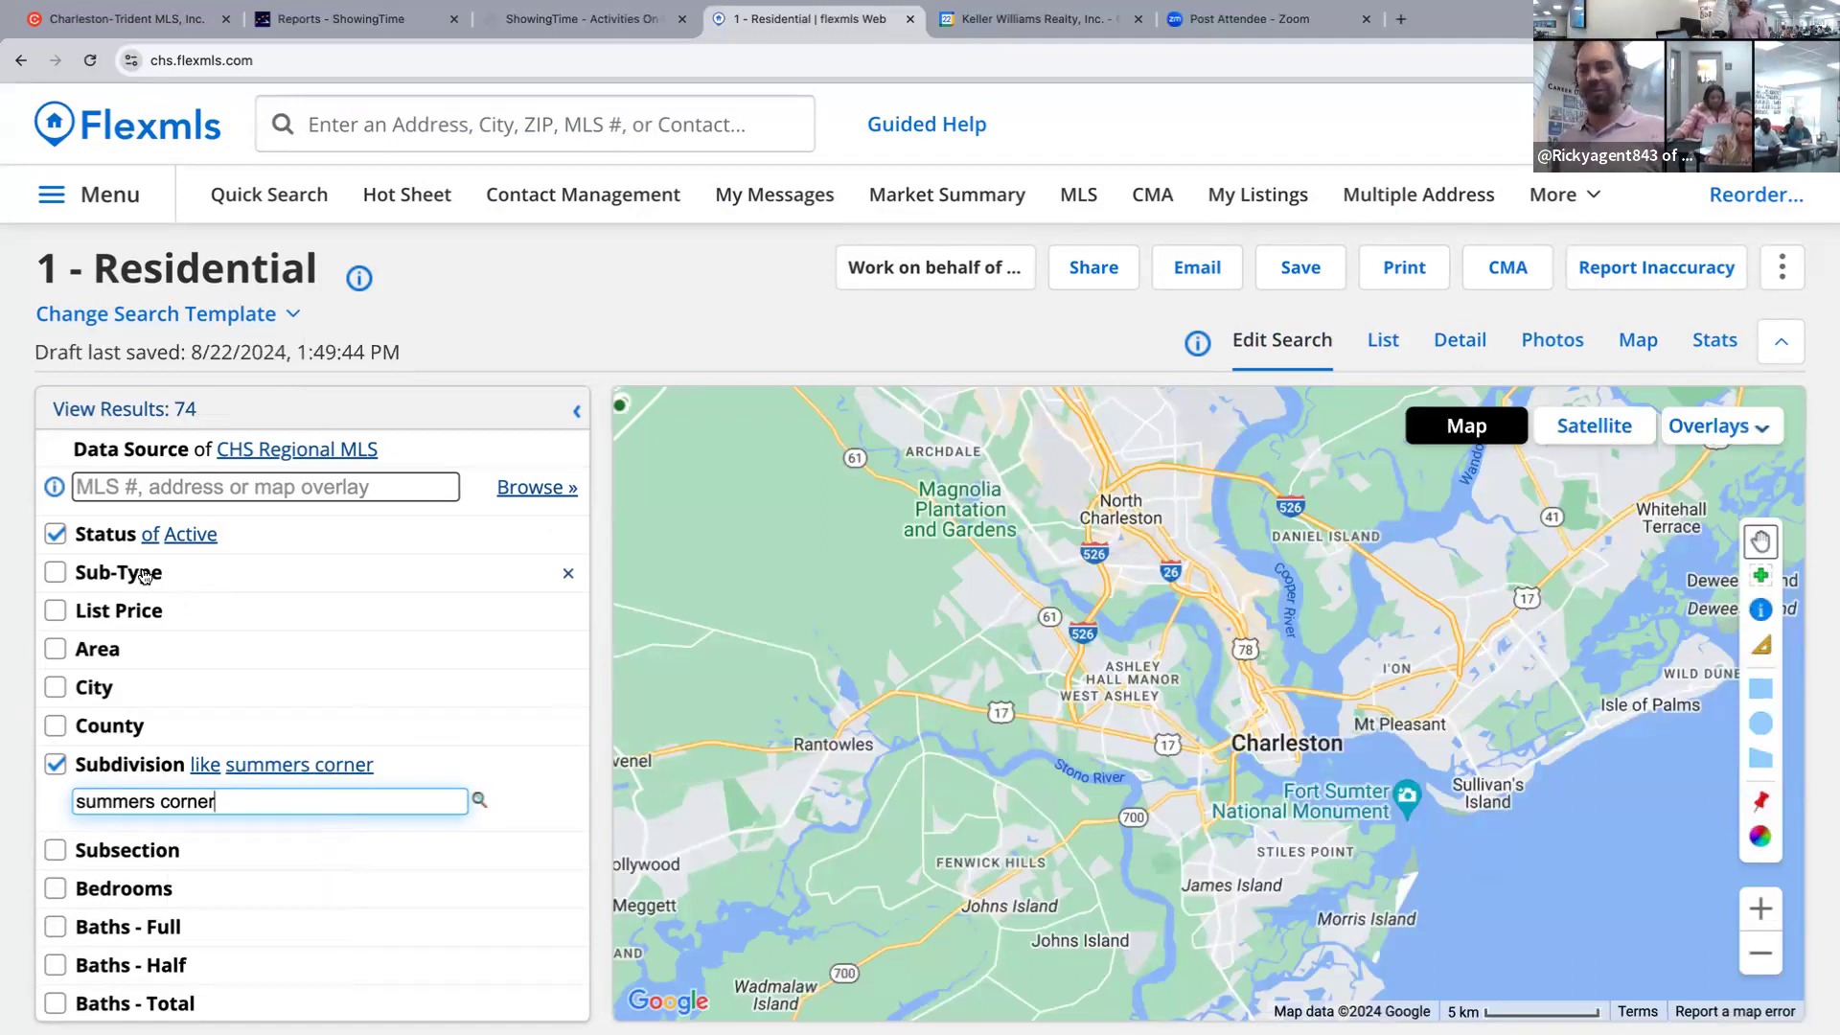
pyautogui.click(122, 542)
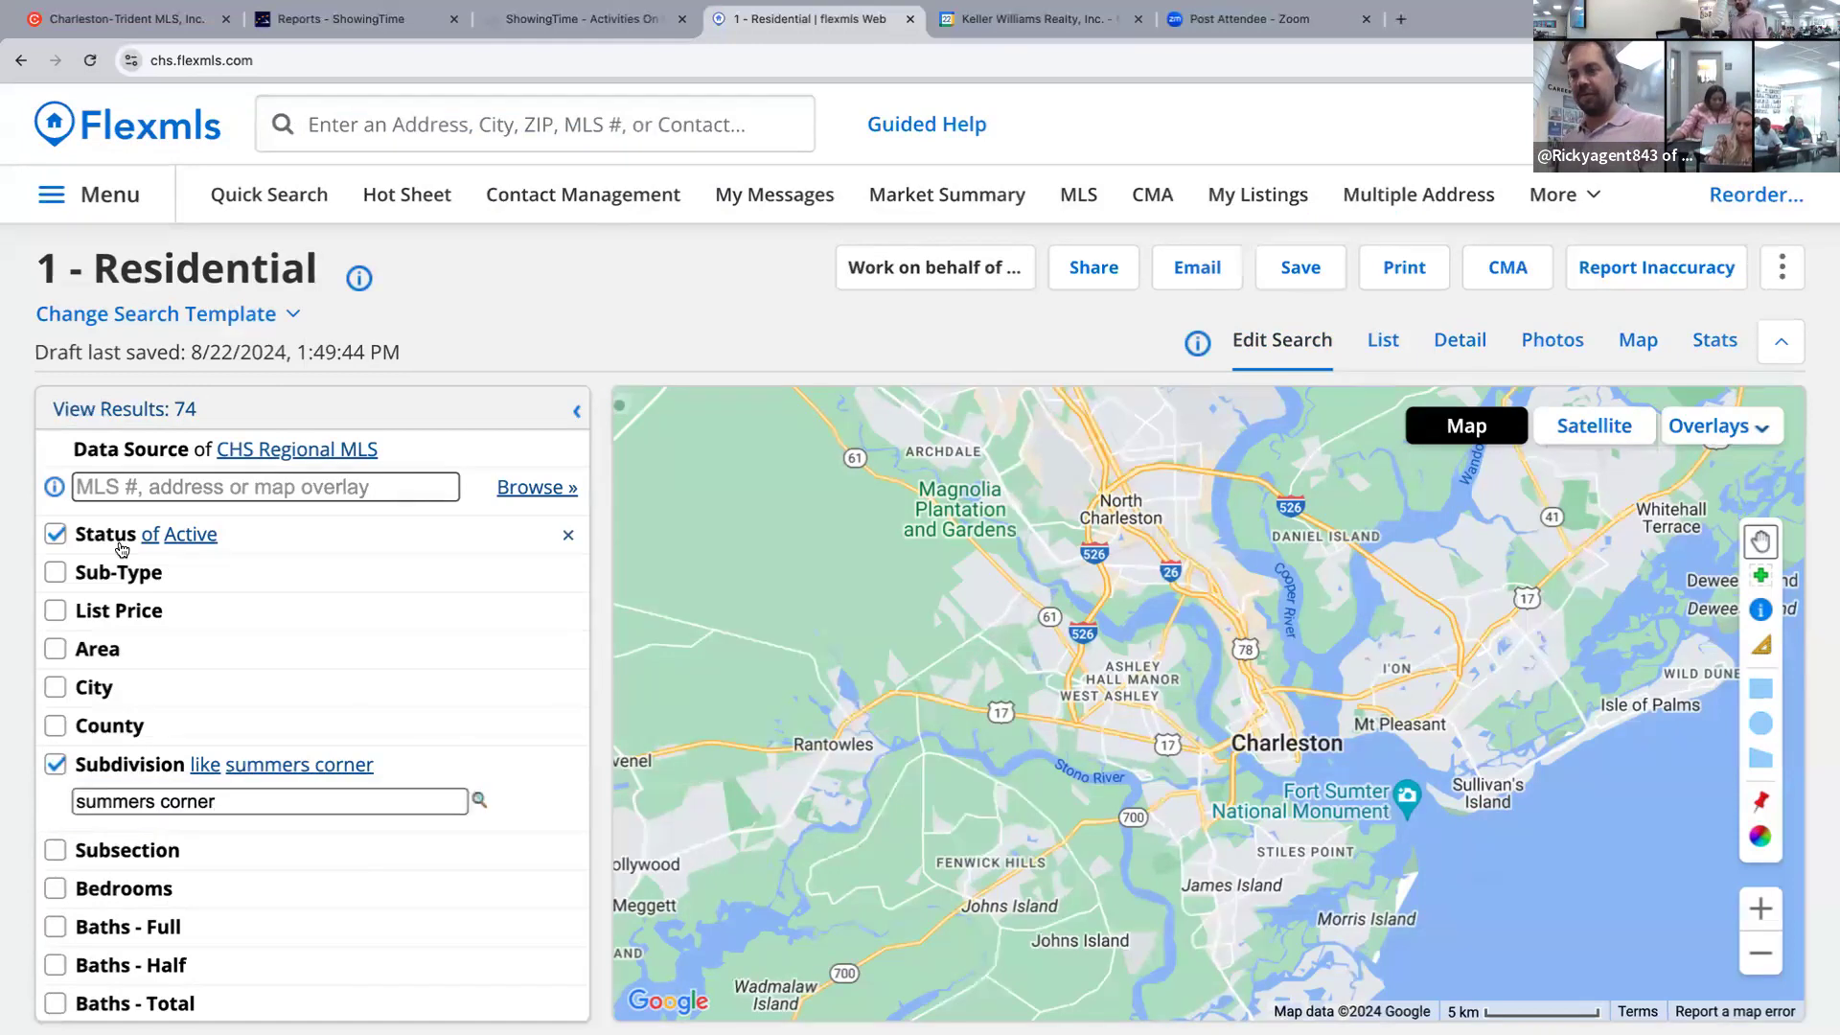
pyautogui.keyDown('ctrl'); pyautogui.click(105, 612); pyautogui.keyUp('ctrl')
pyautogui.moveTo(105, 637); pyautogui.dragTo(159, 637)
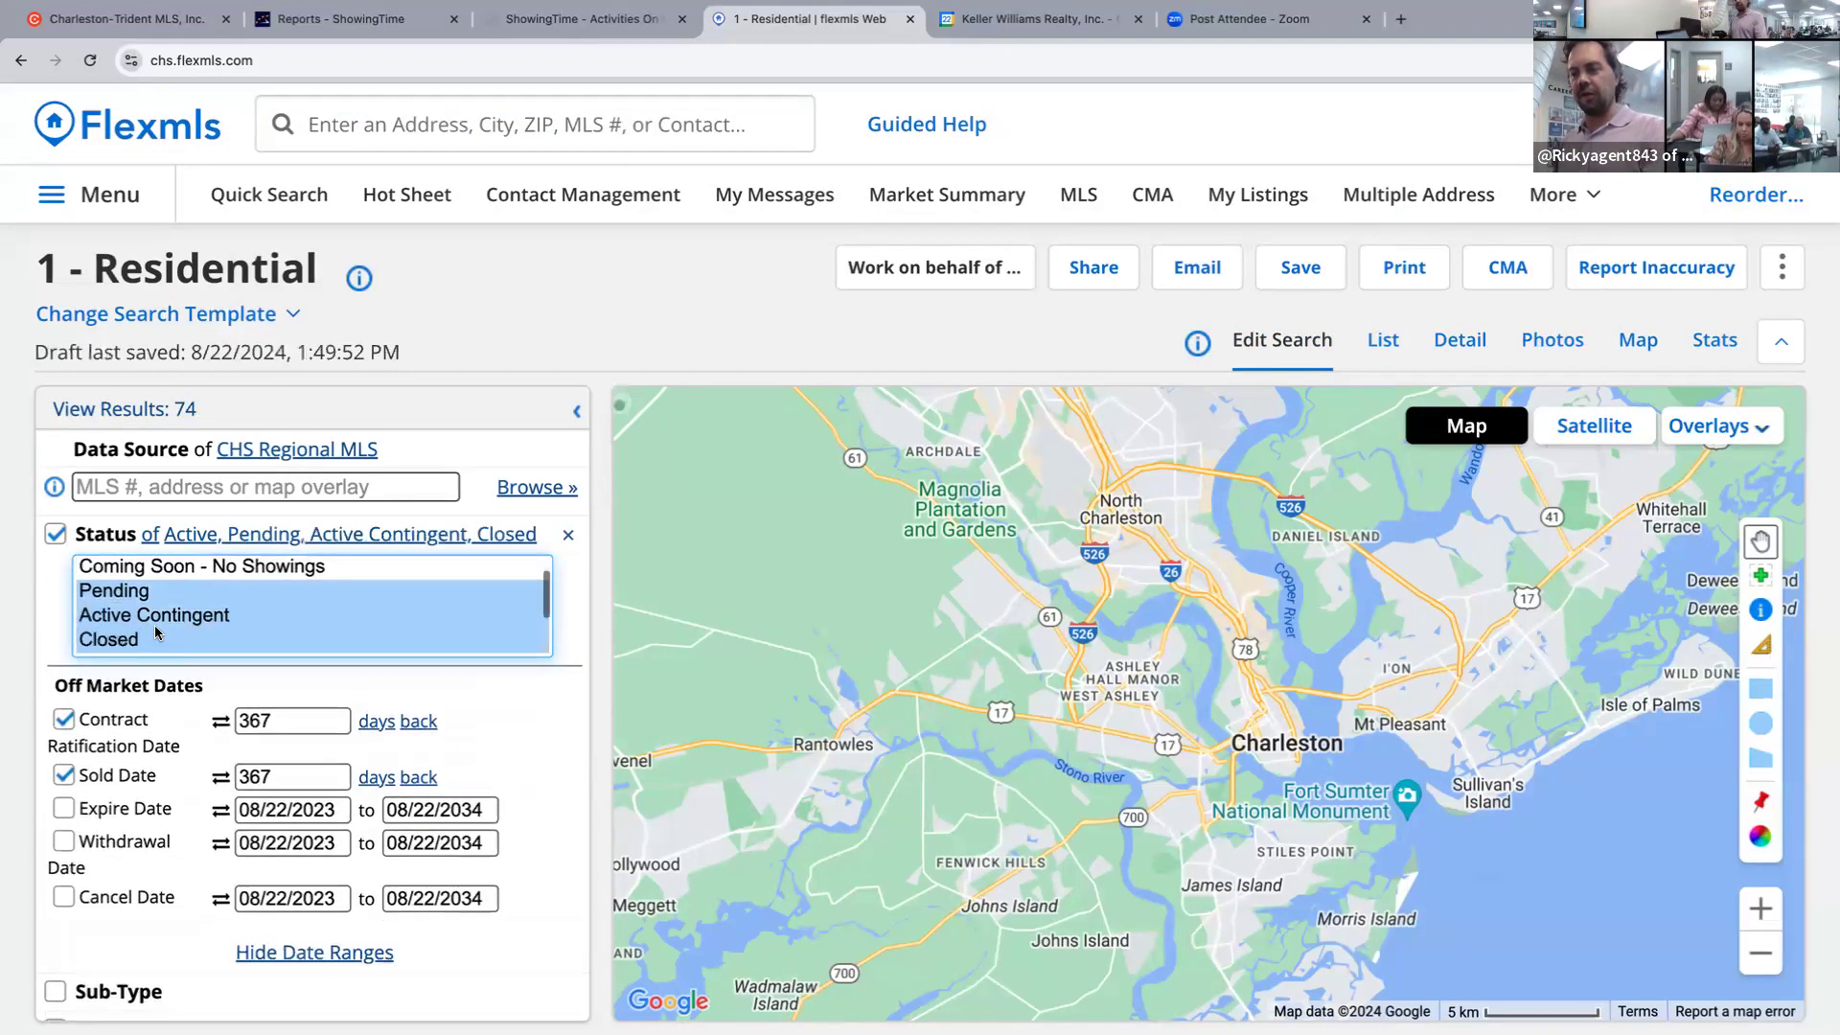
pyautogui.doubleClick(283, 778)
pyautogui.write('9')
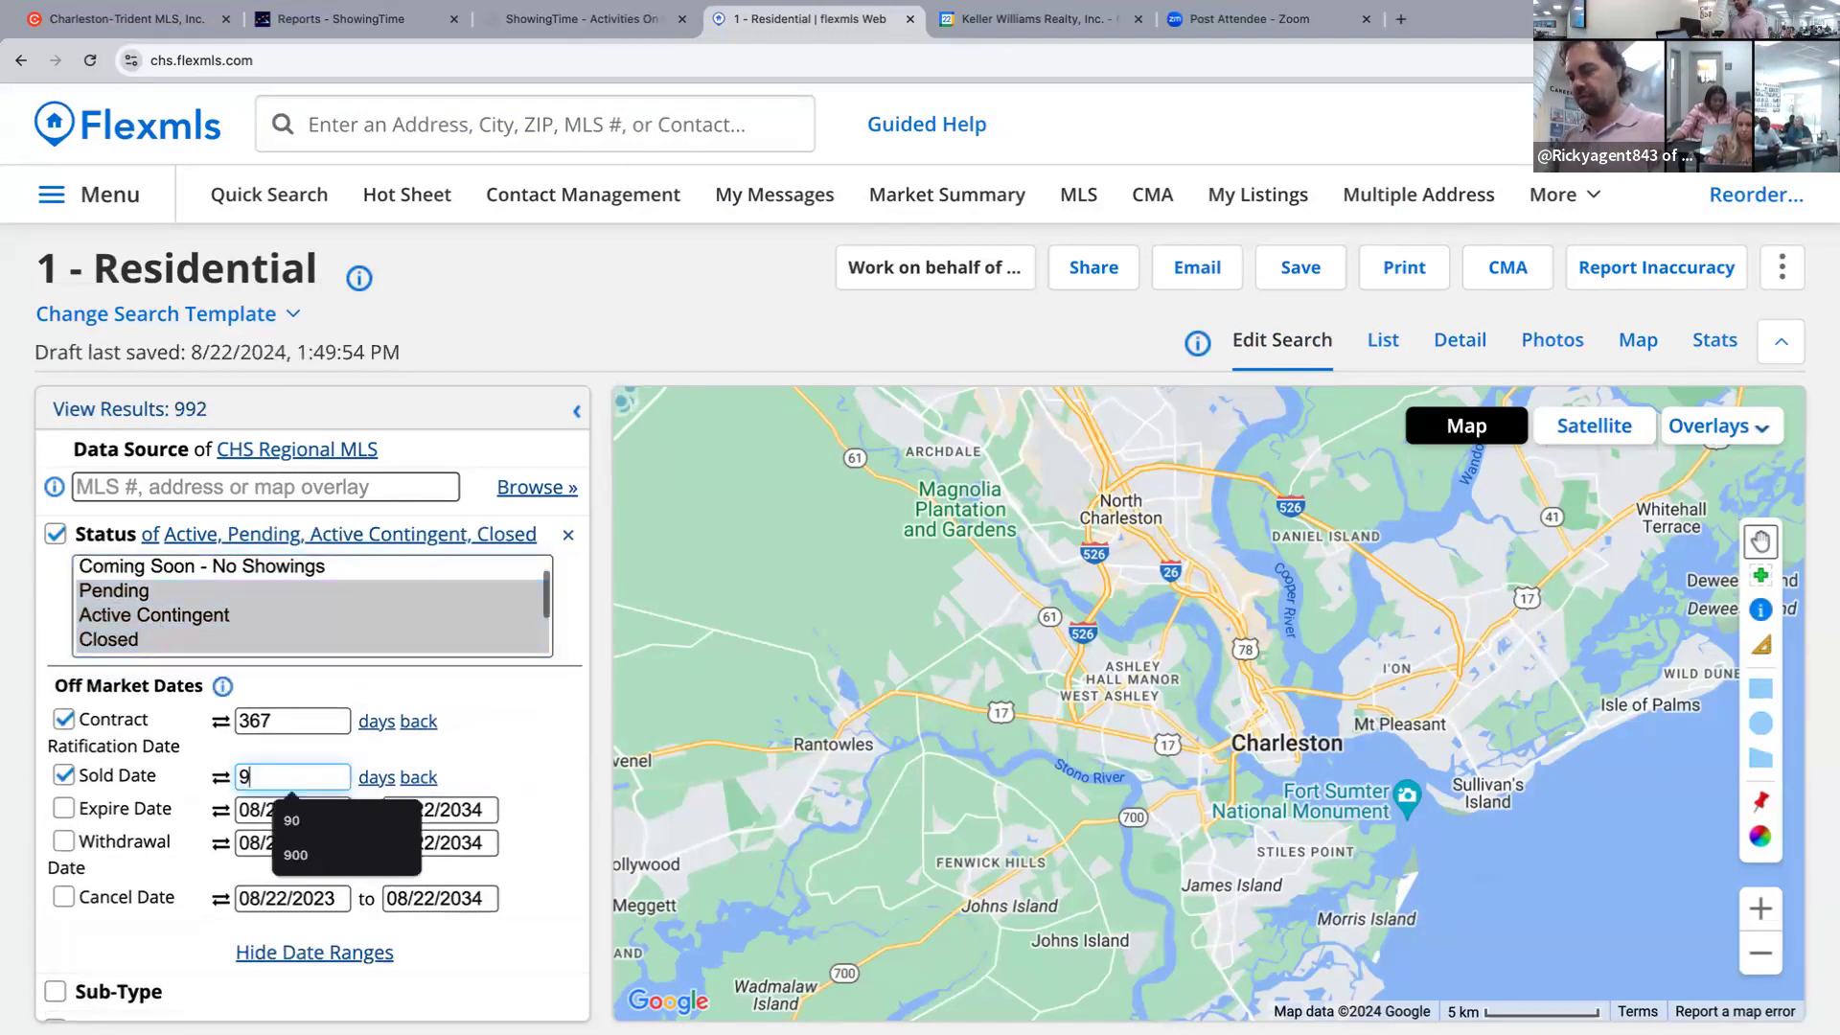
pyautogui.write('0')
# Add a Year Built range to the search criteria.
pyautogui.scroll(-1, 317, 725)
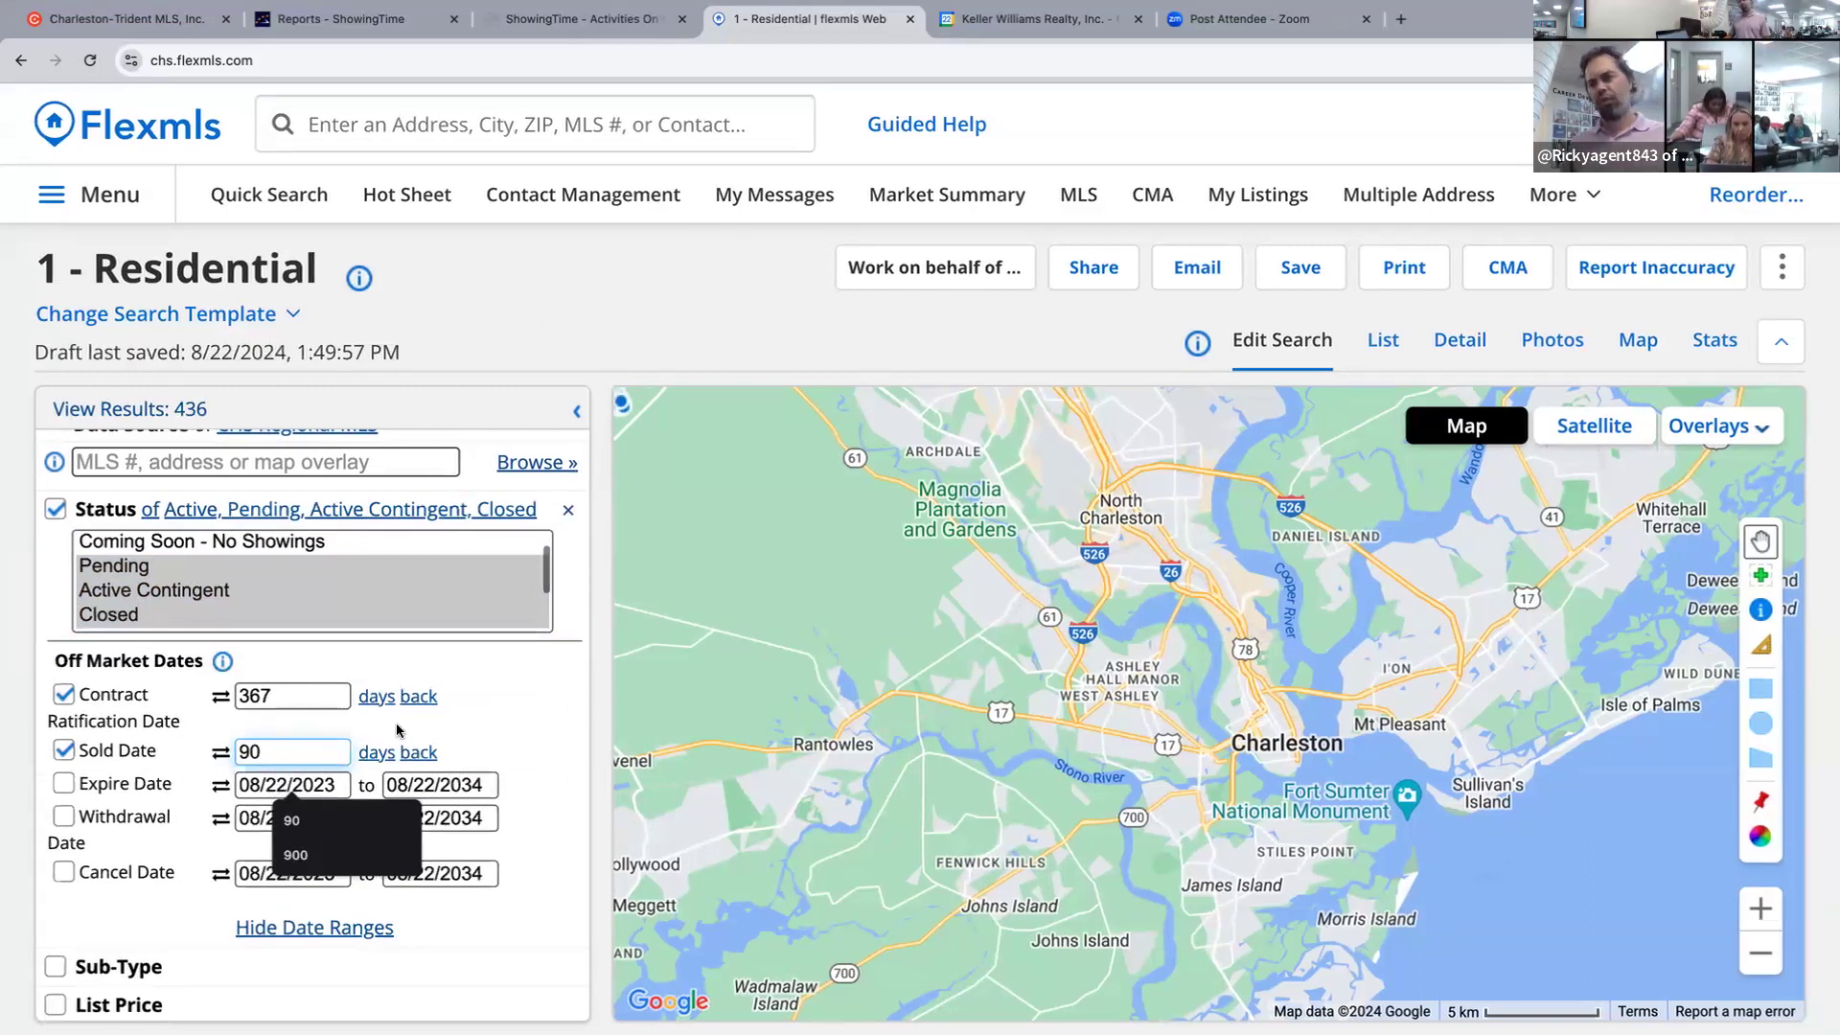
pyautogui.scroll(-2, 471, 709)
pyautogui.scroll(-10, 471, 706)
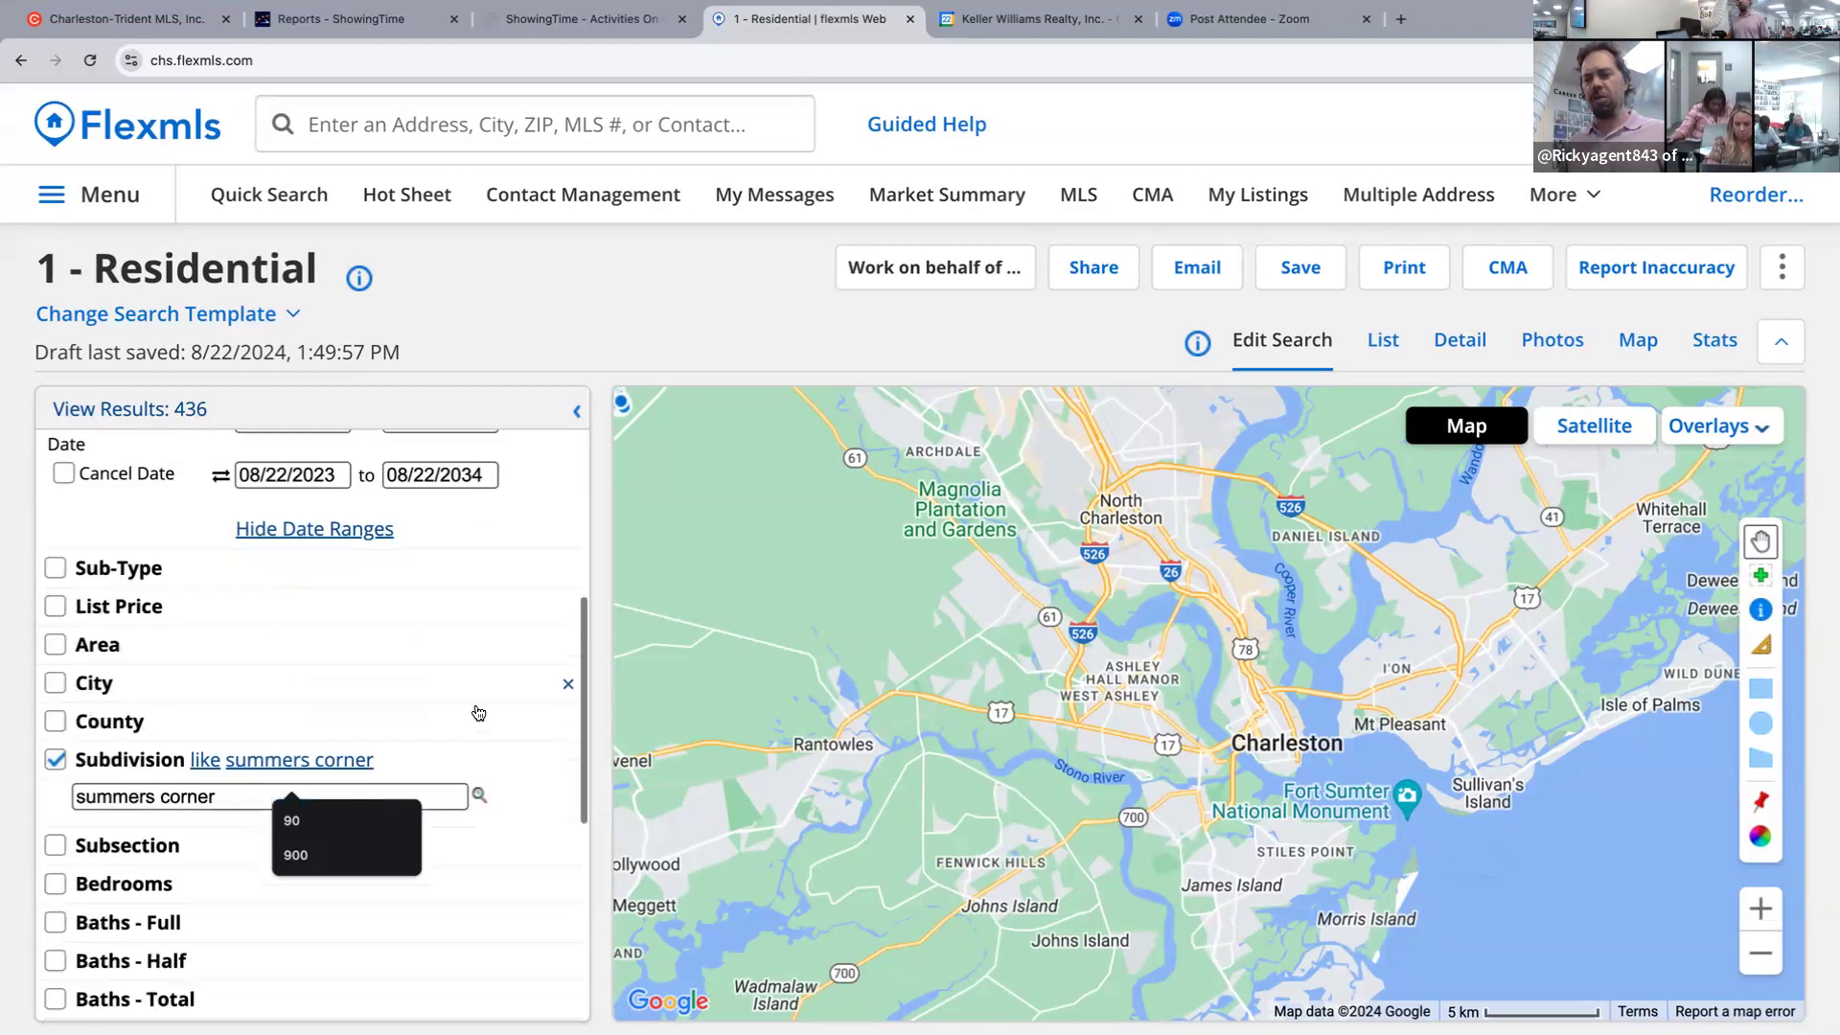
pyautogui.scroll(-7, 478, 715)
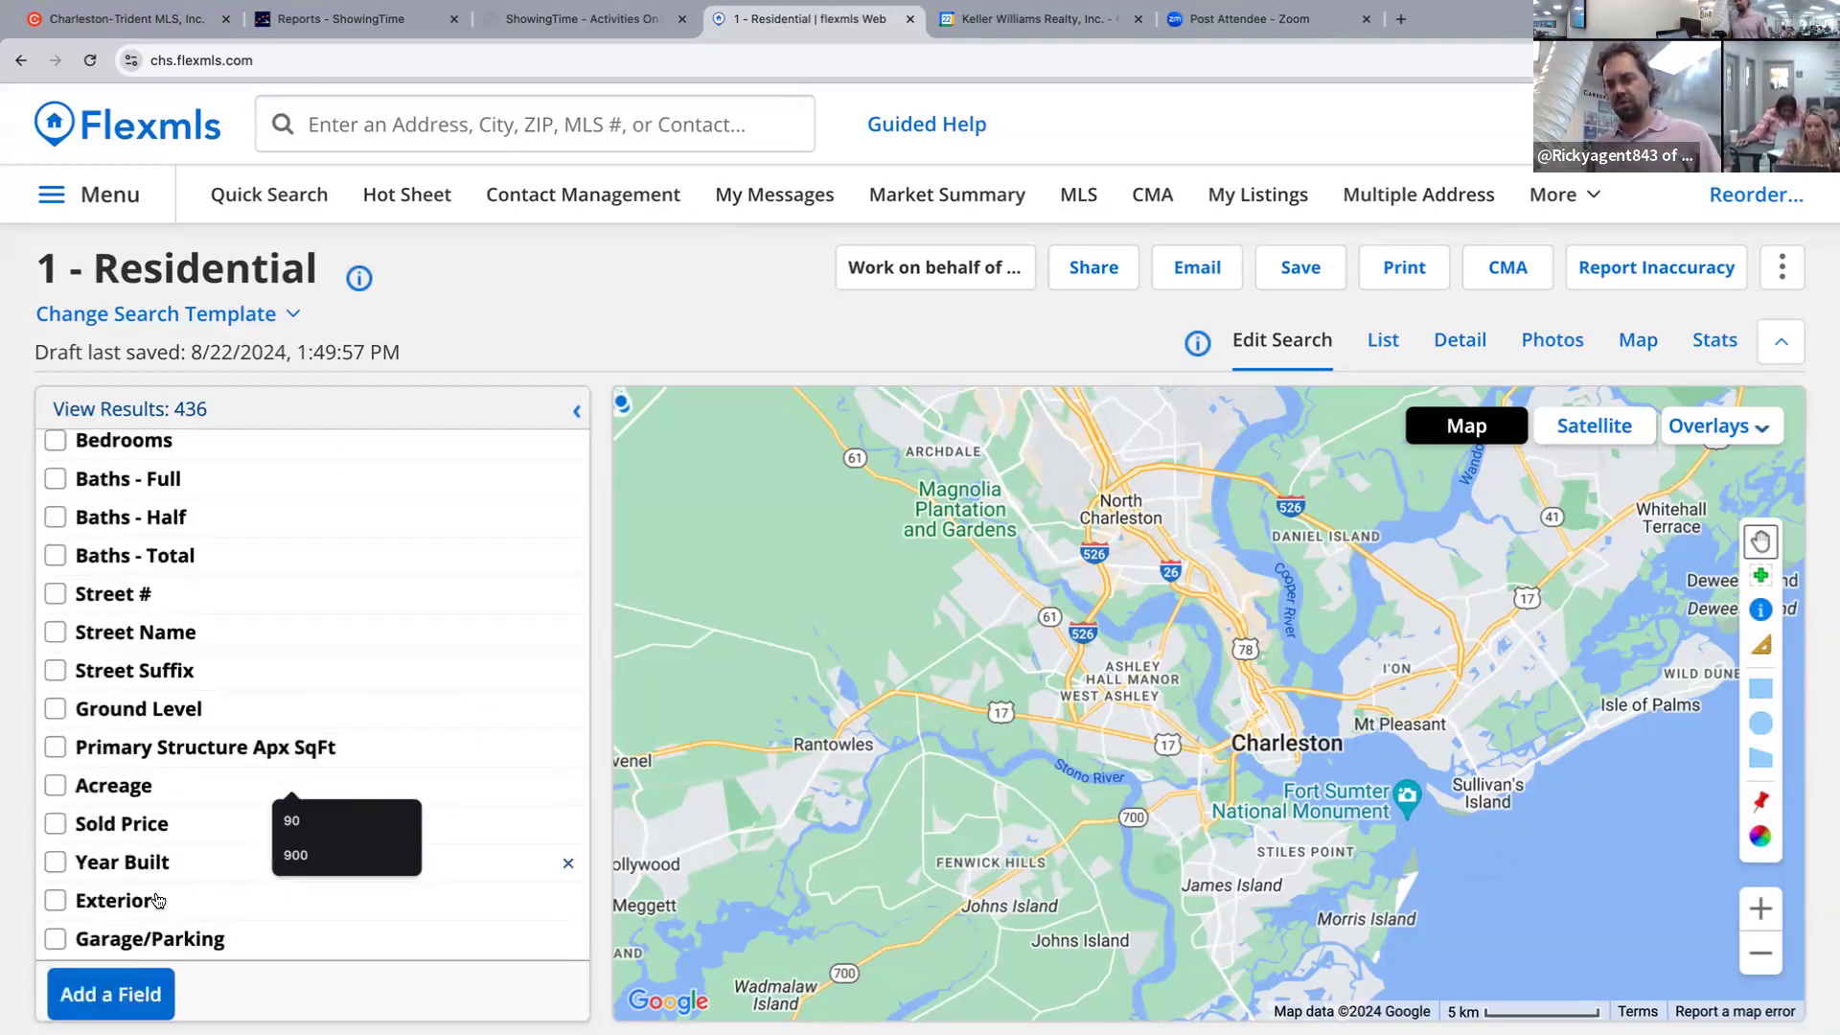
pyautogui.click(159, 866)
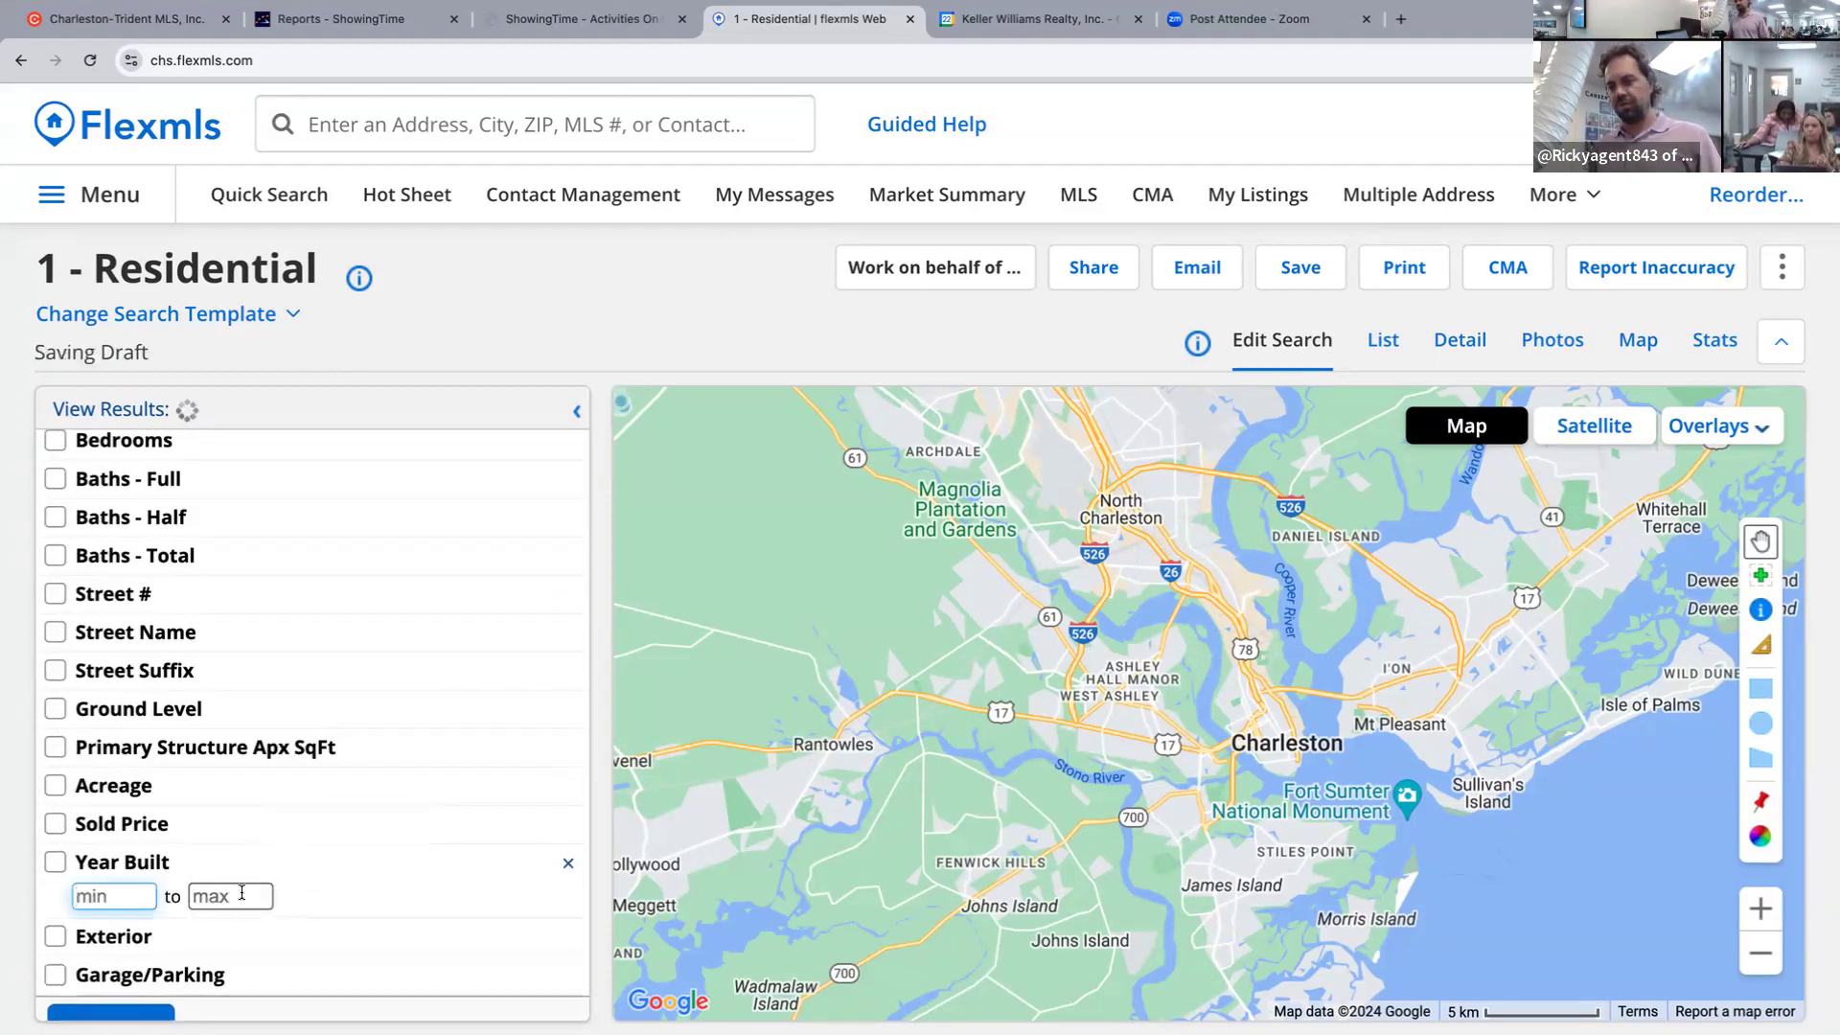
pyautogui.click(242, 893)
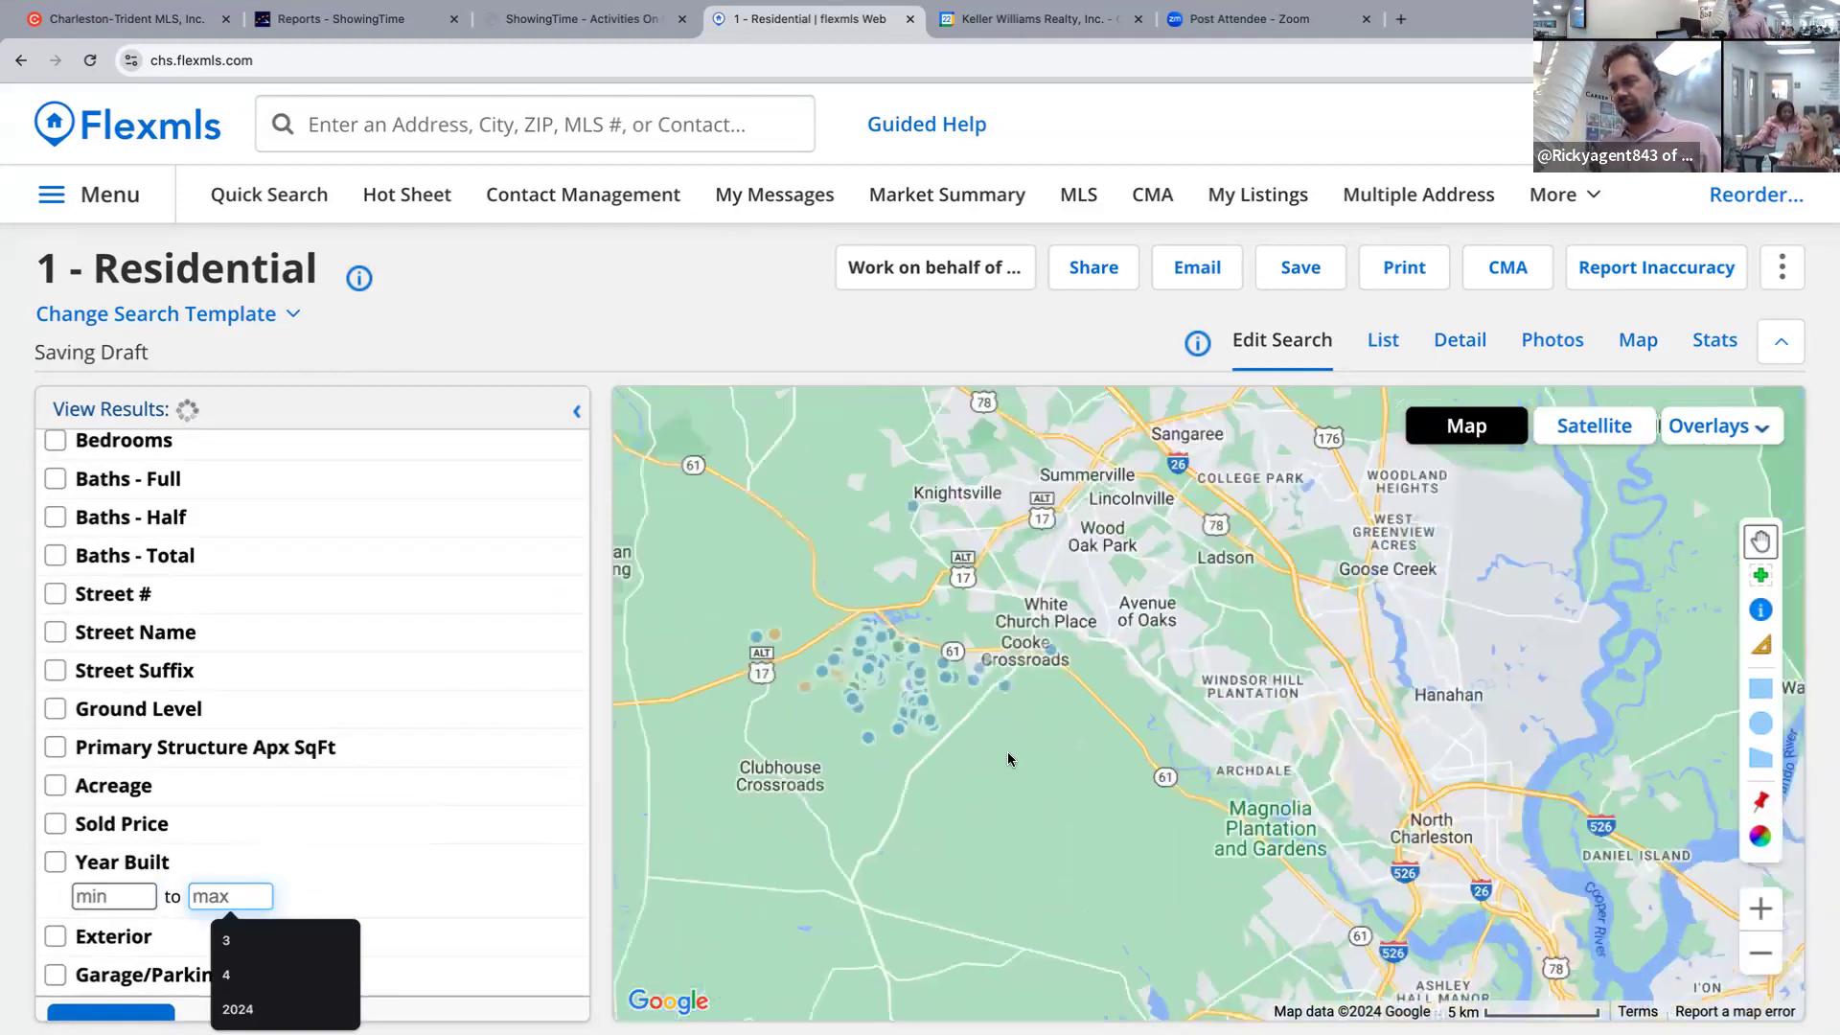
pyautogui.scroll(3, 883, 640)
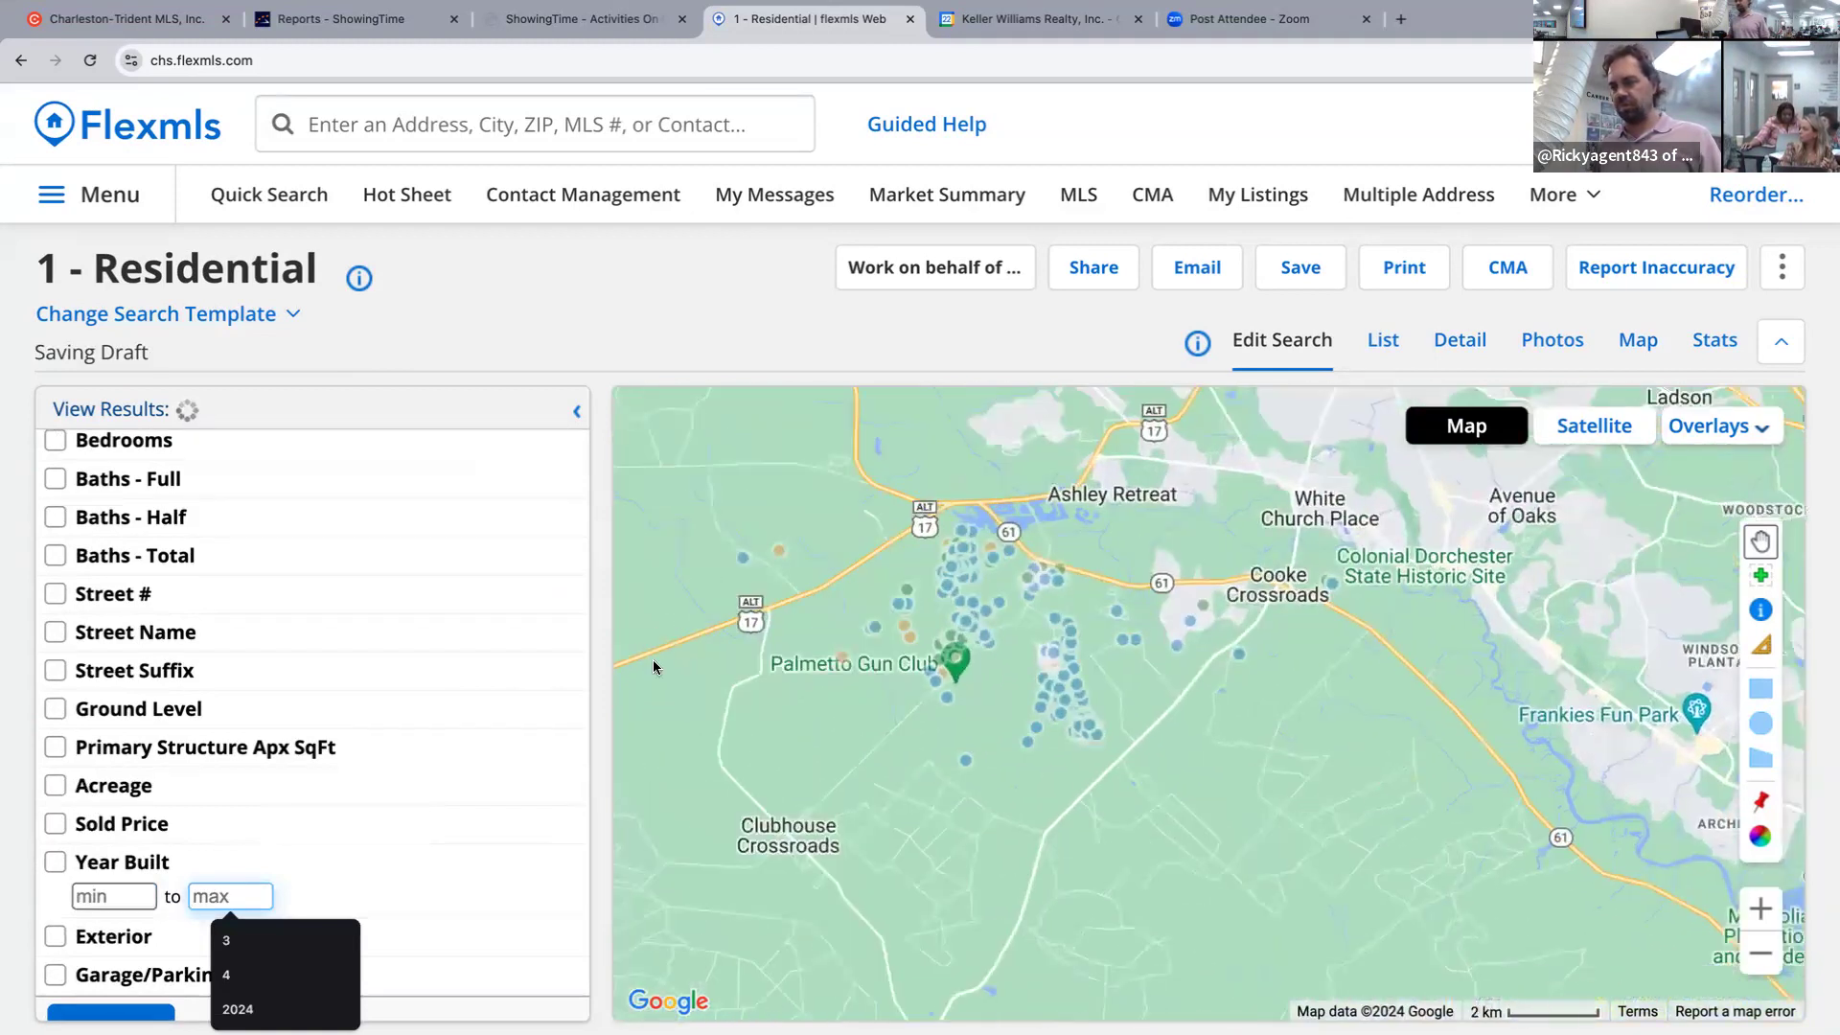
pyautogui.scroll(1, 393, 690)
pyautogui.scroll(-1, 396, 693)
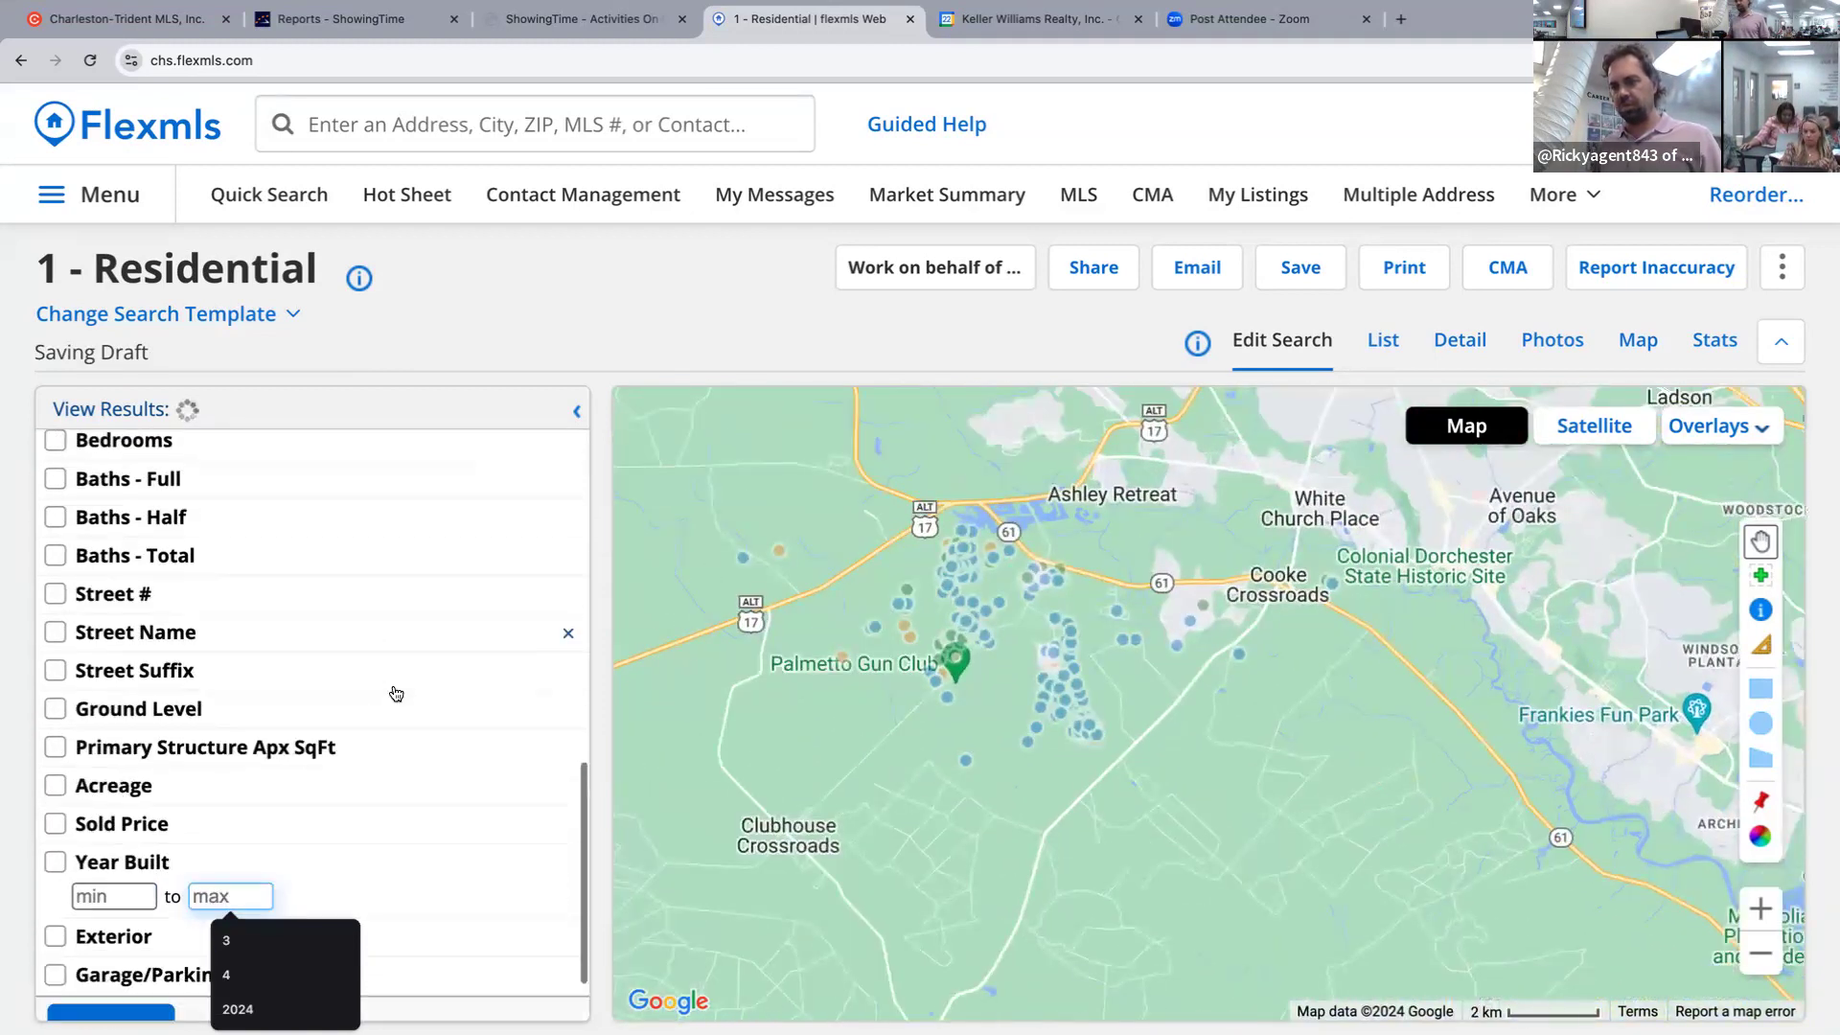
pyautogui.scroll(-1, 396, 693)
pyautogui.click(107, 940)
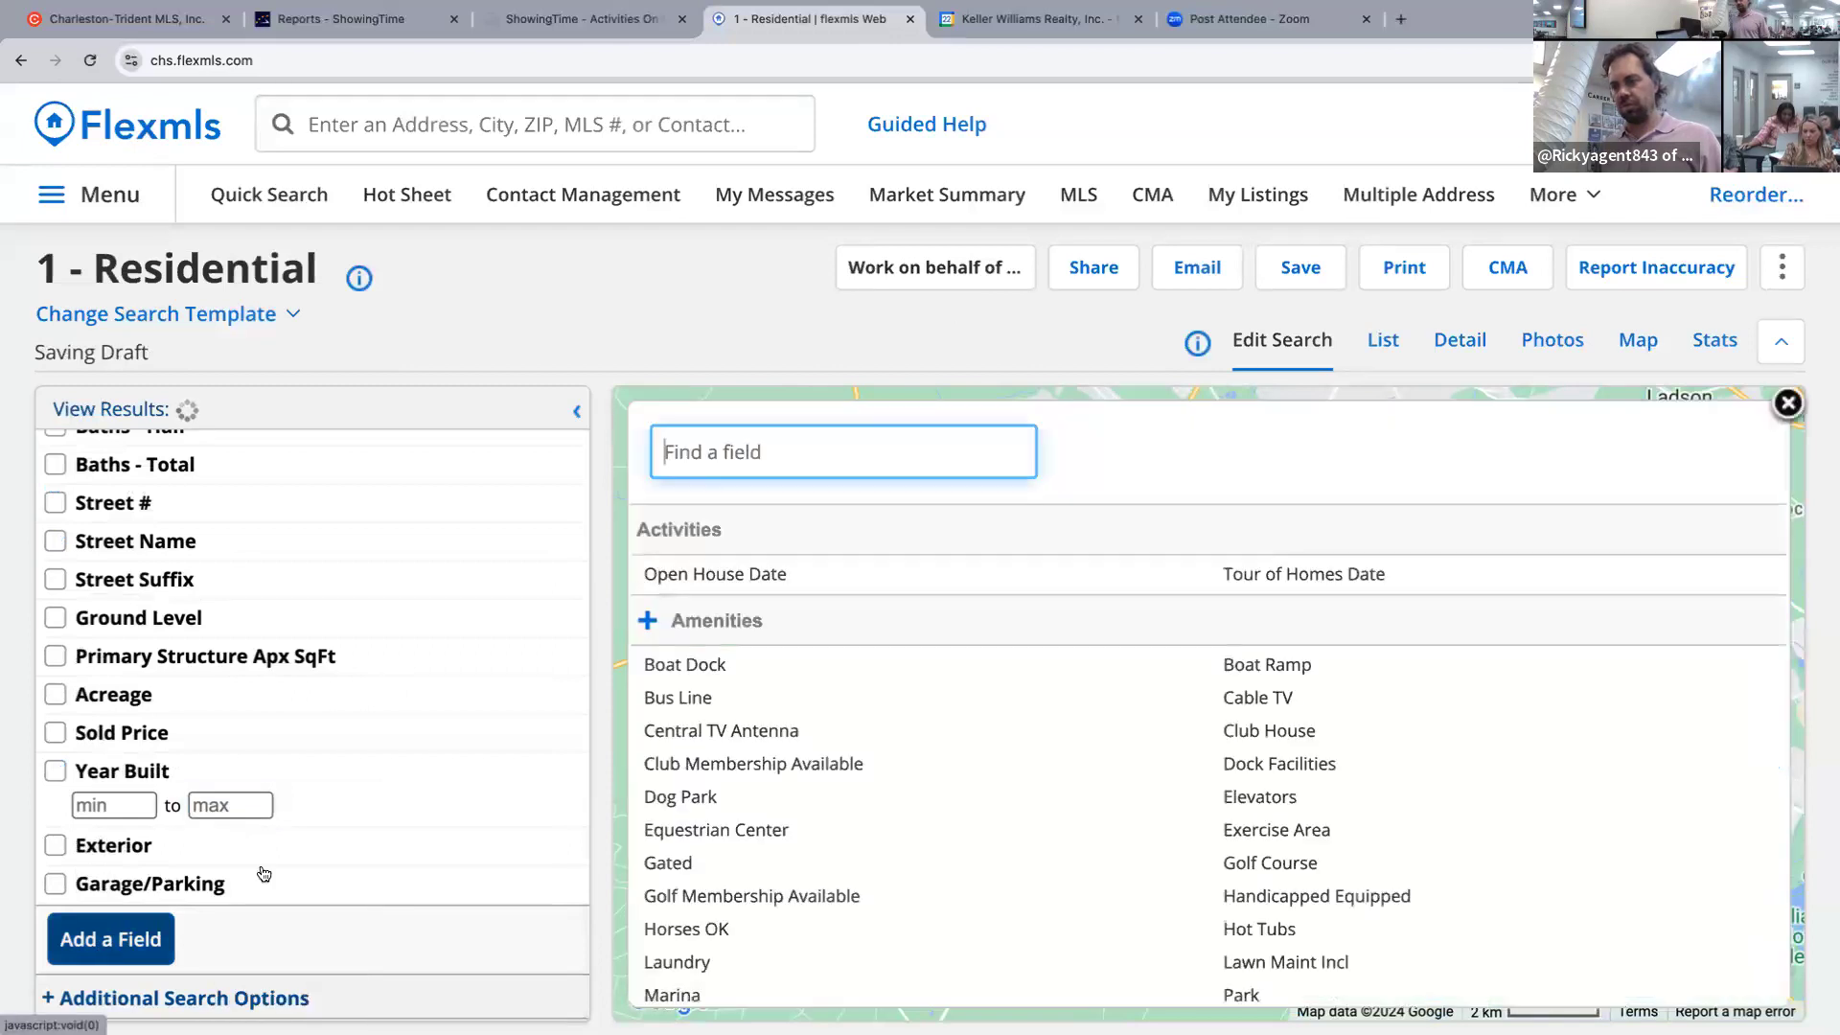
pyautogui.click(957, 456)
pyautogui.write('55')
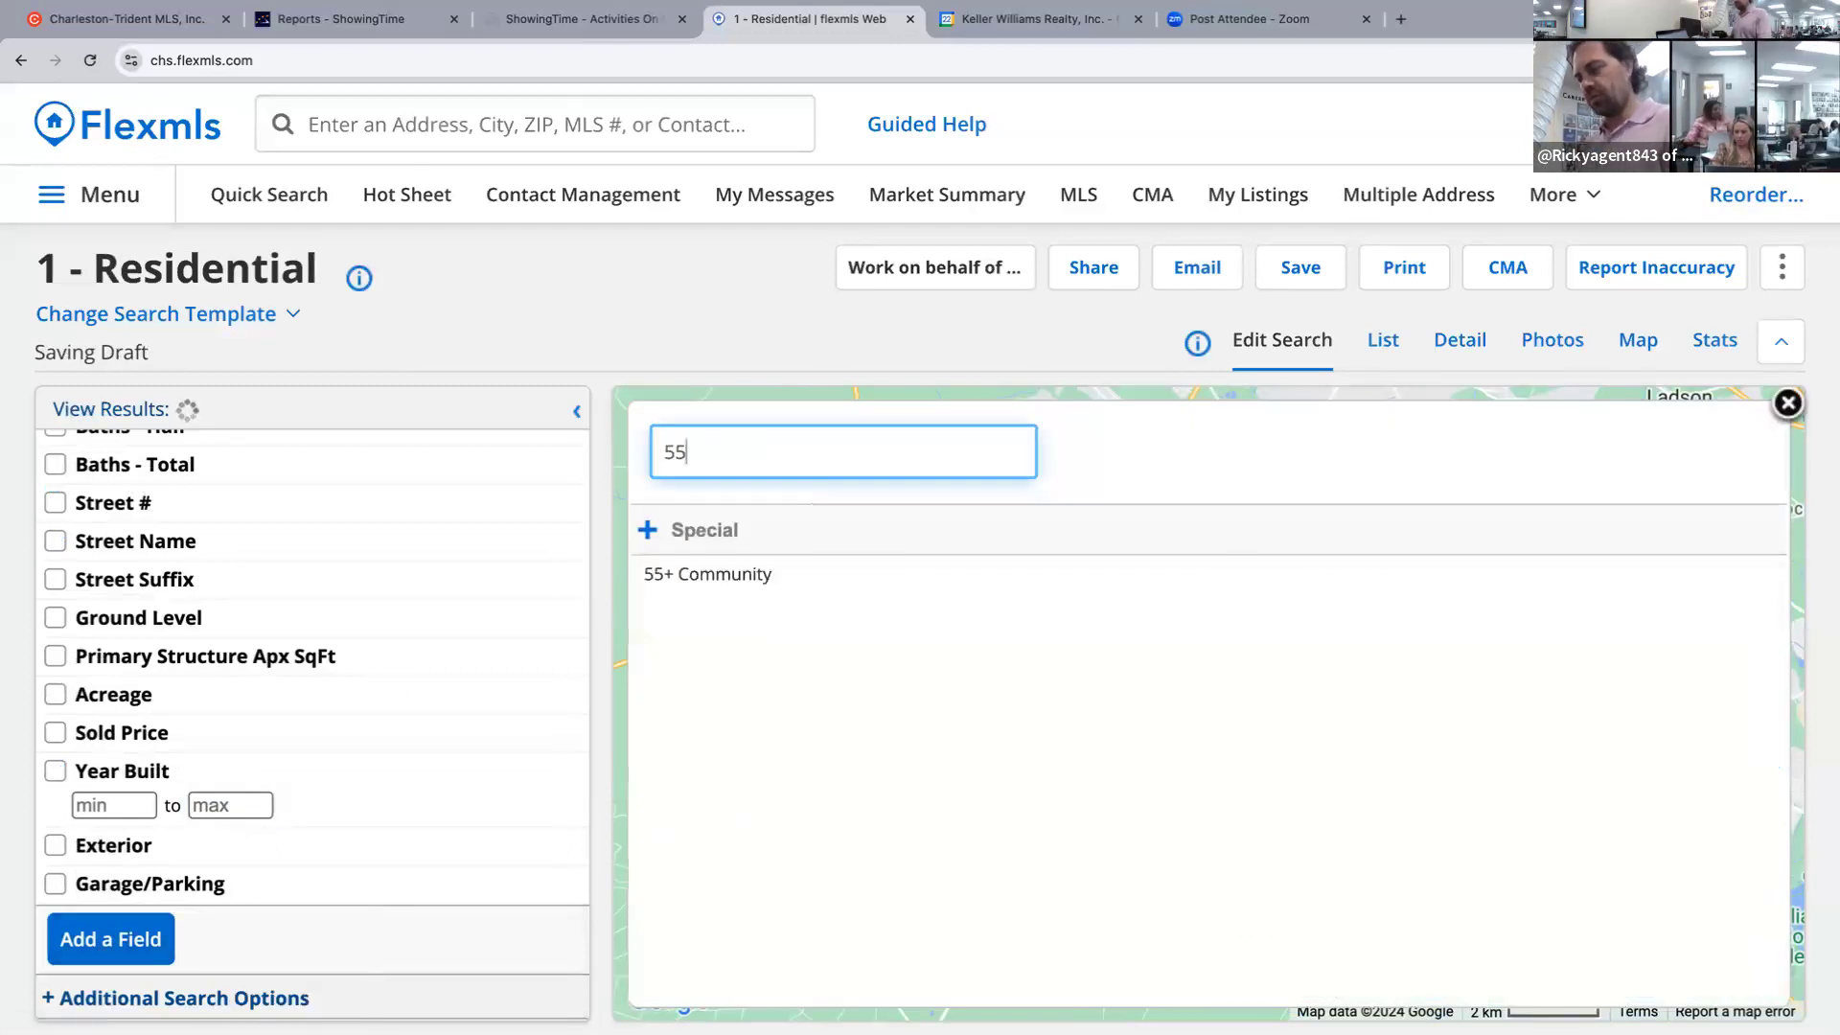
pyautogui.click(781, 569)
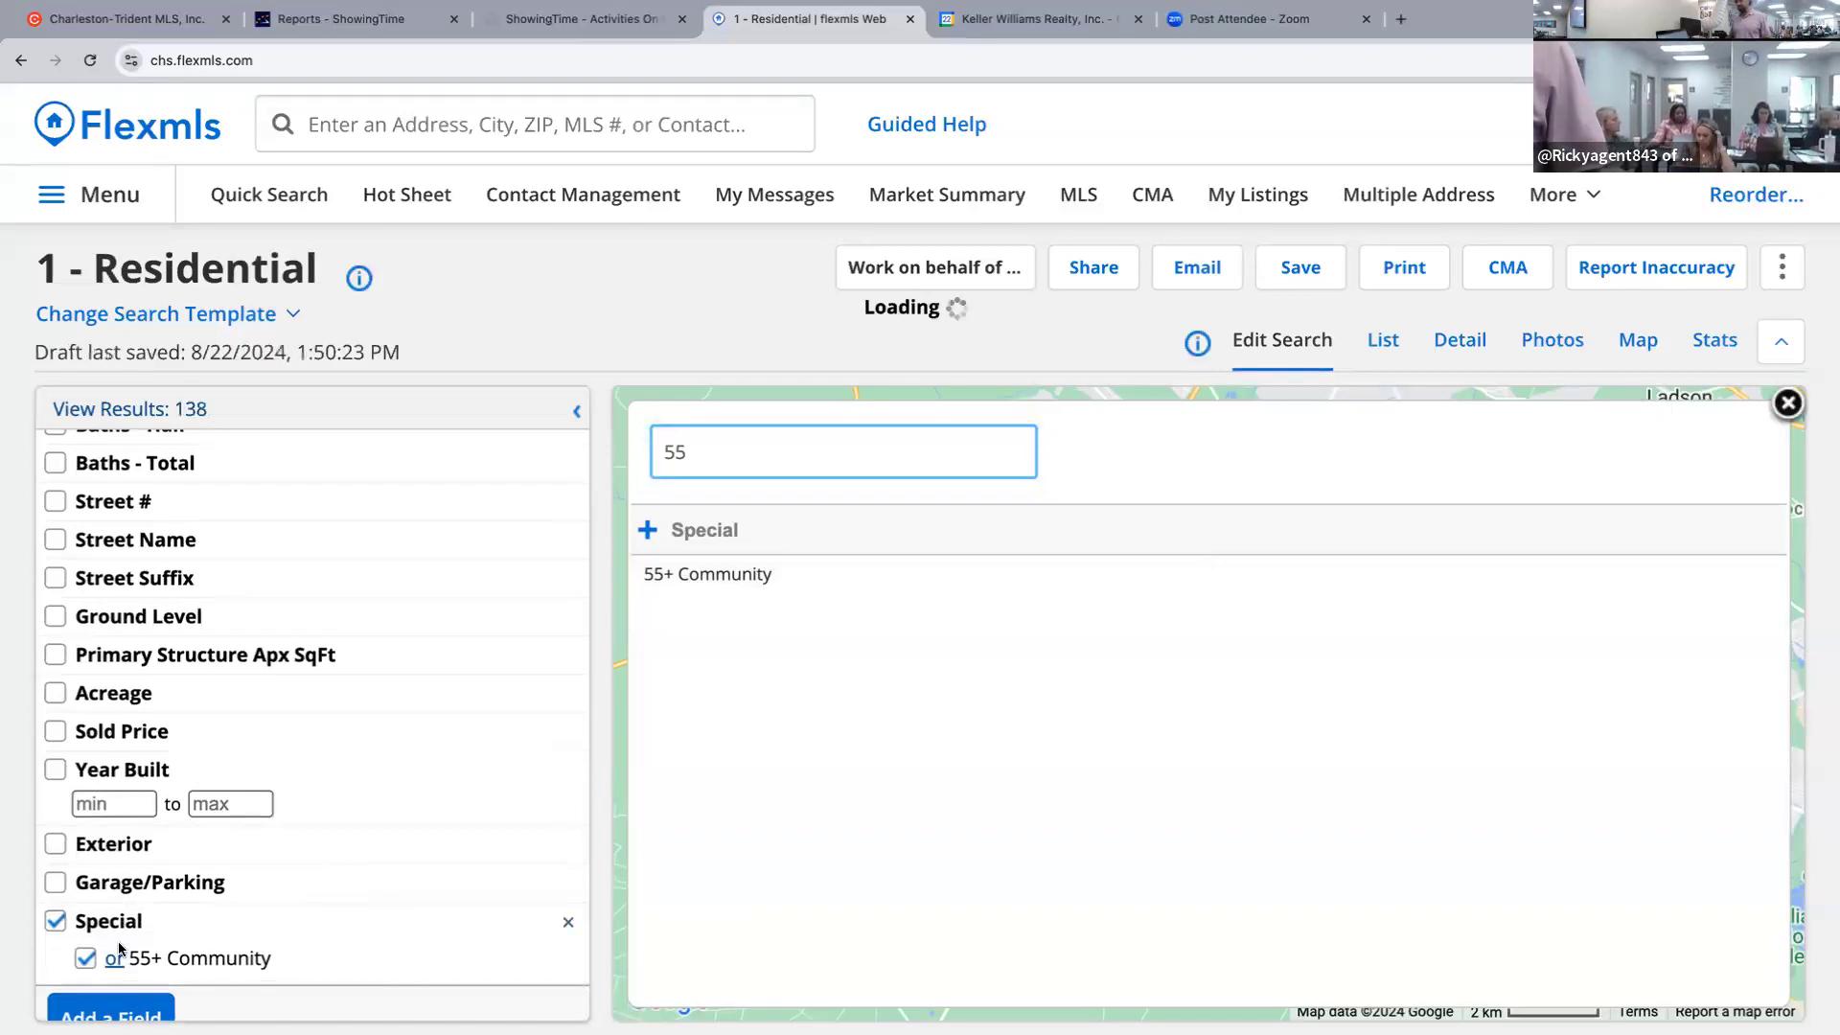
pyautogui.click(115, 958)
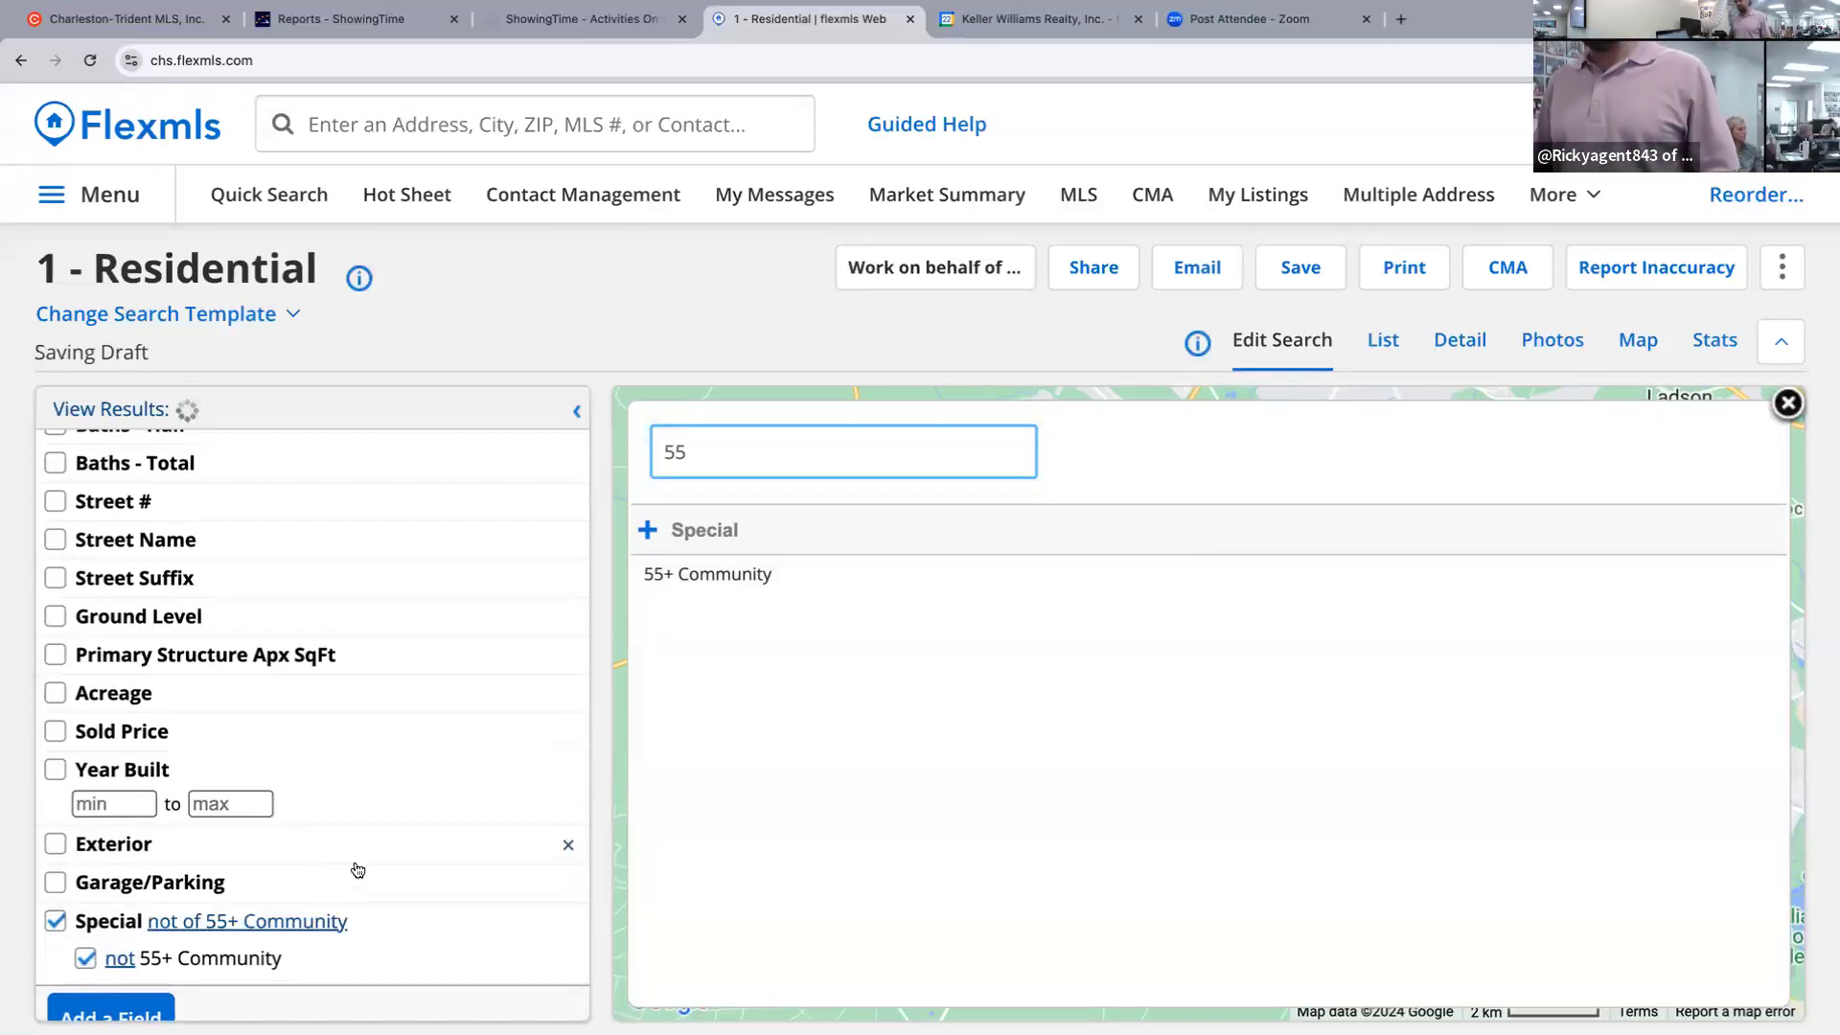
pyautogui.click(1788, 405)
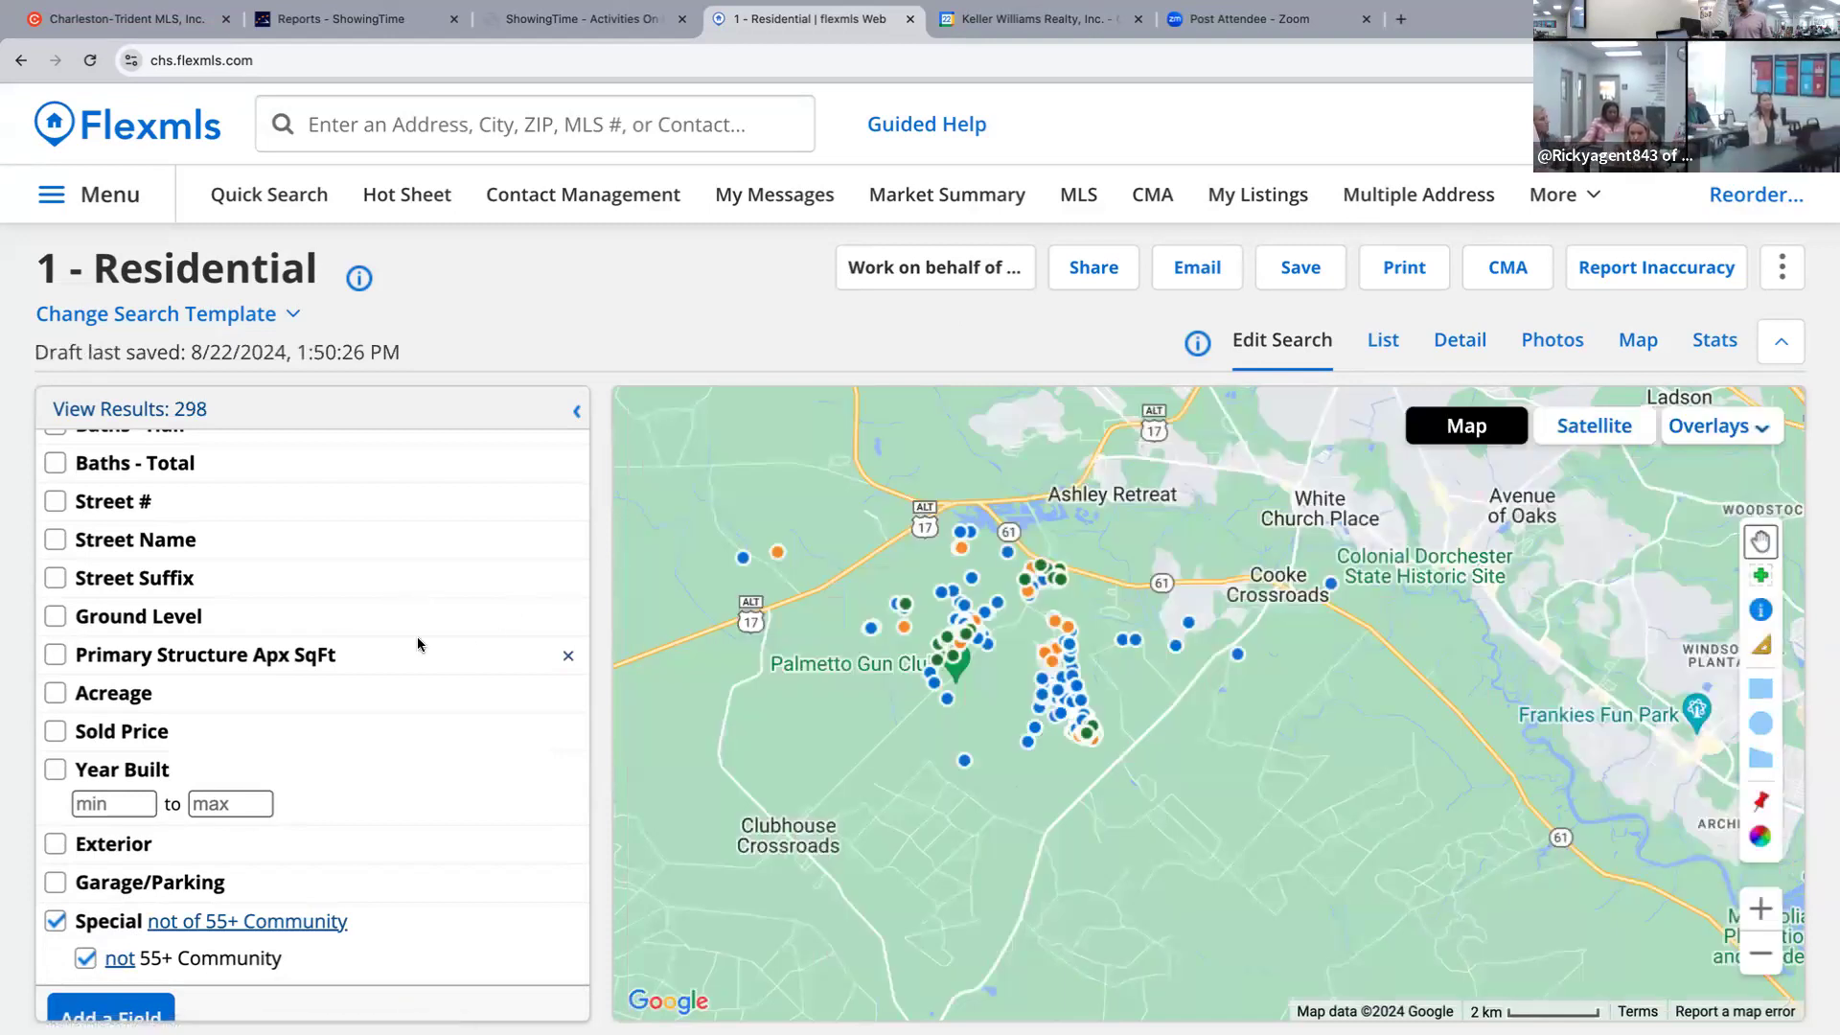
pyautogui.scroll(-2, 417, 639)
pyautogui.scroll(5, 415, 645)
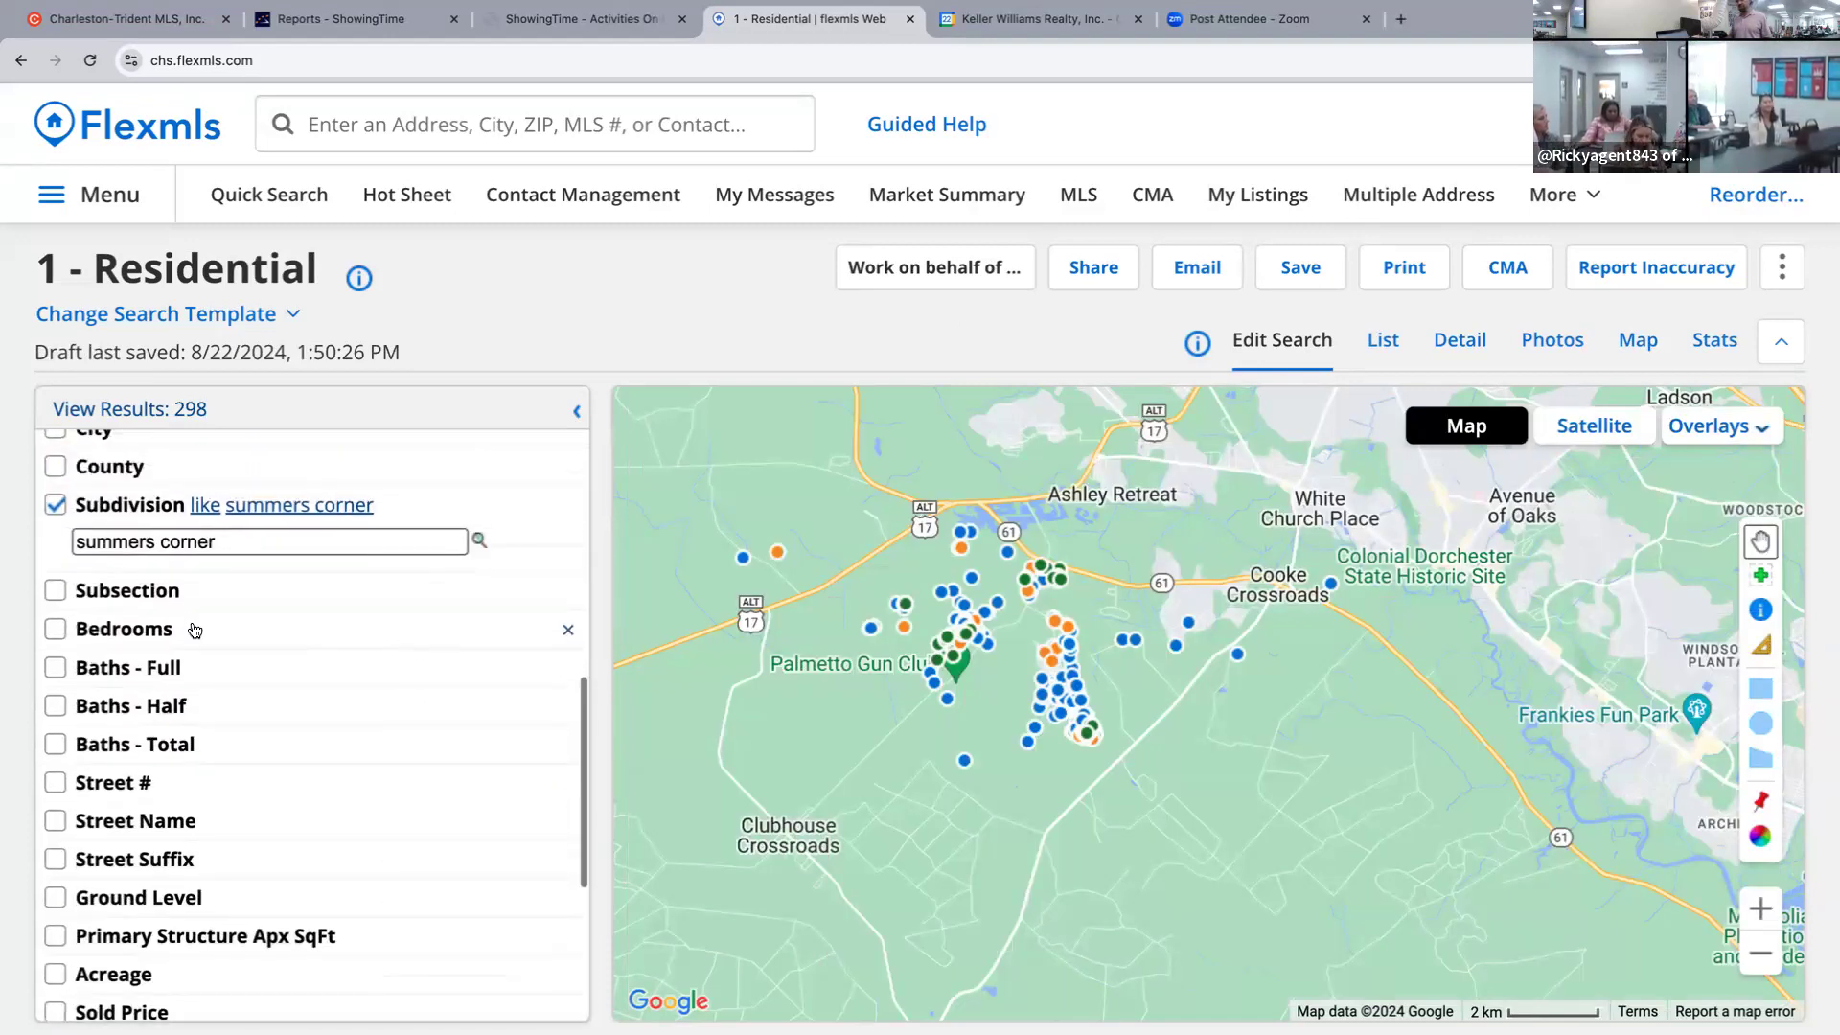
# Add a Subsection filter set to 'not like' horizons.
pyautogui.click(145, 594)
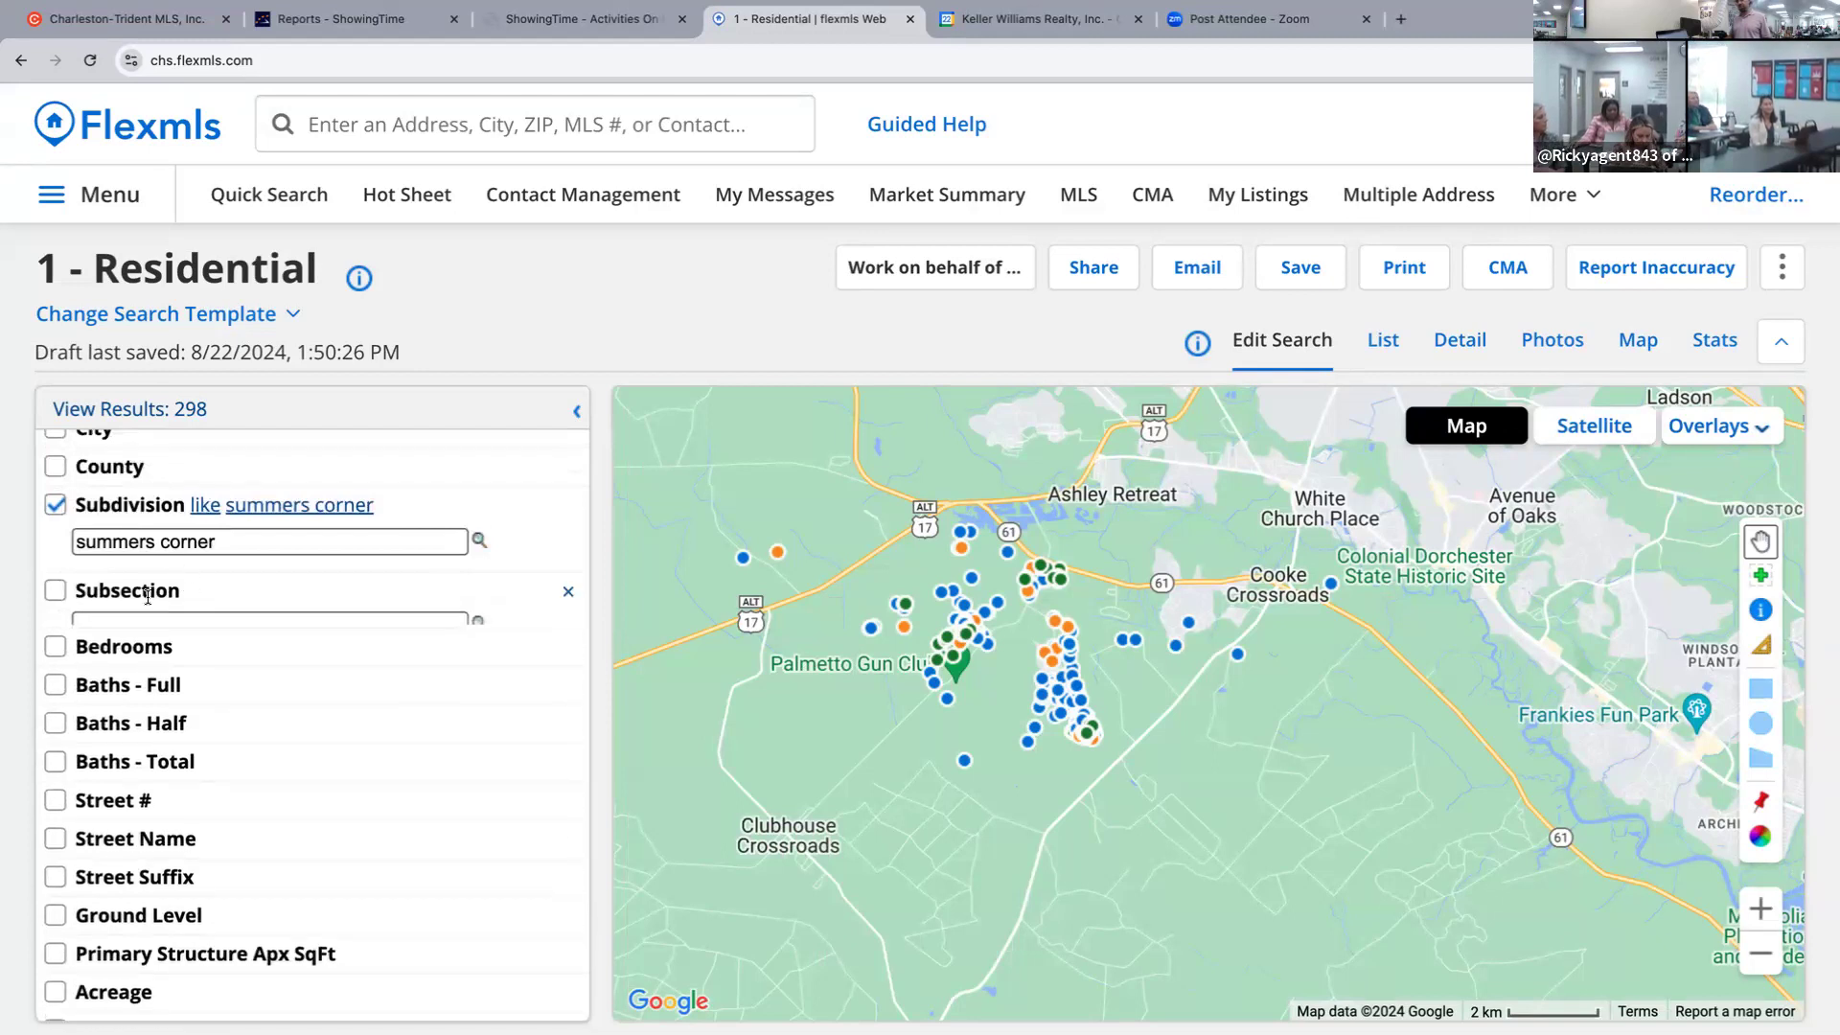
pyautogui.write('horizons')
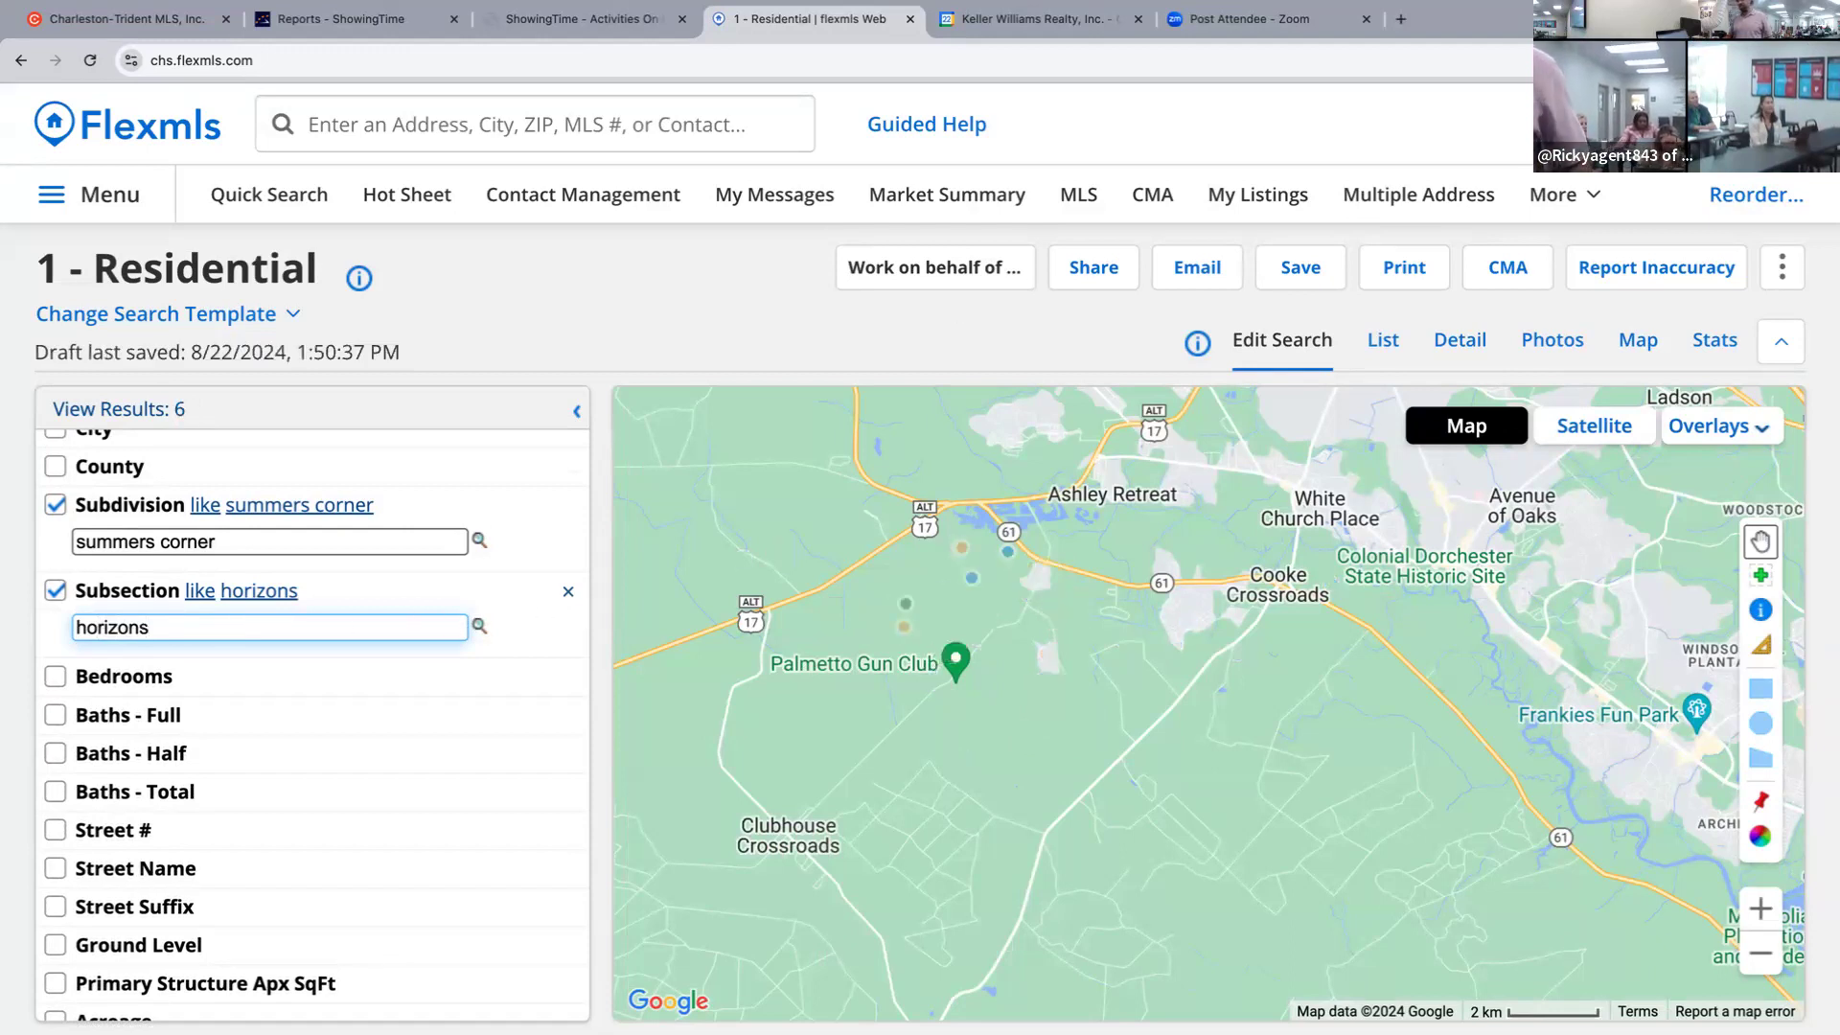
pyautogui.click(340, 598)
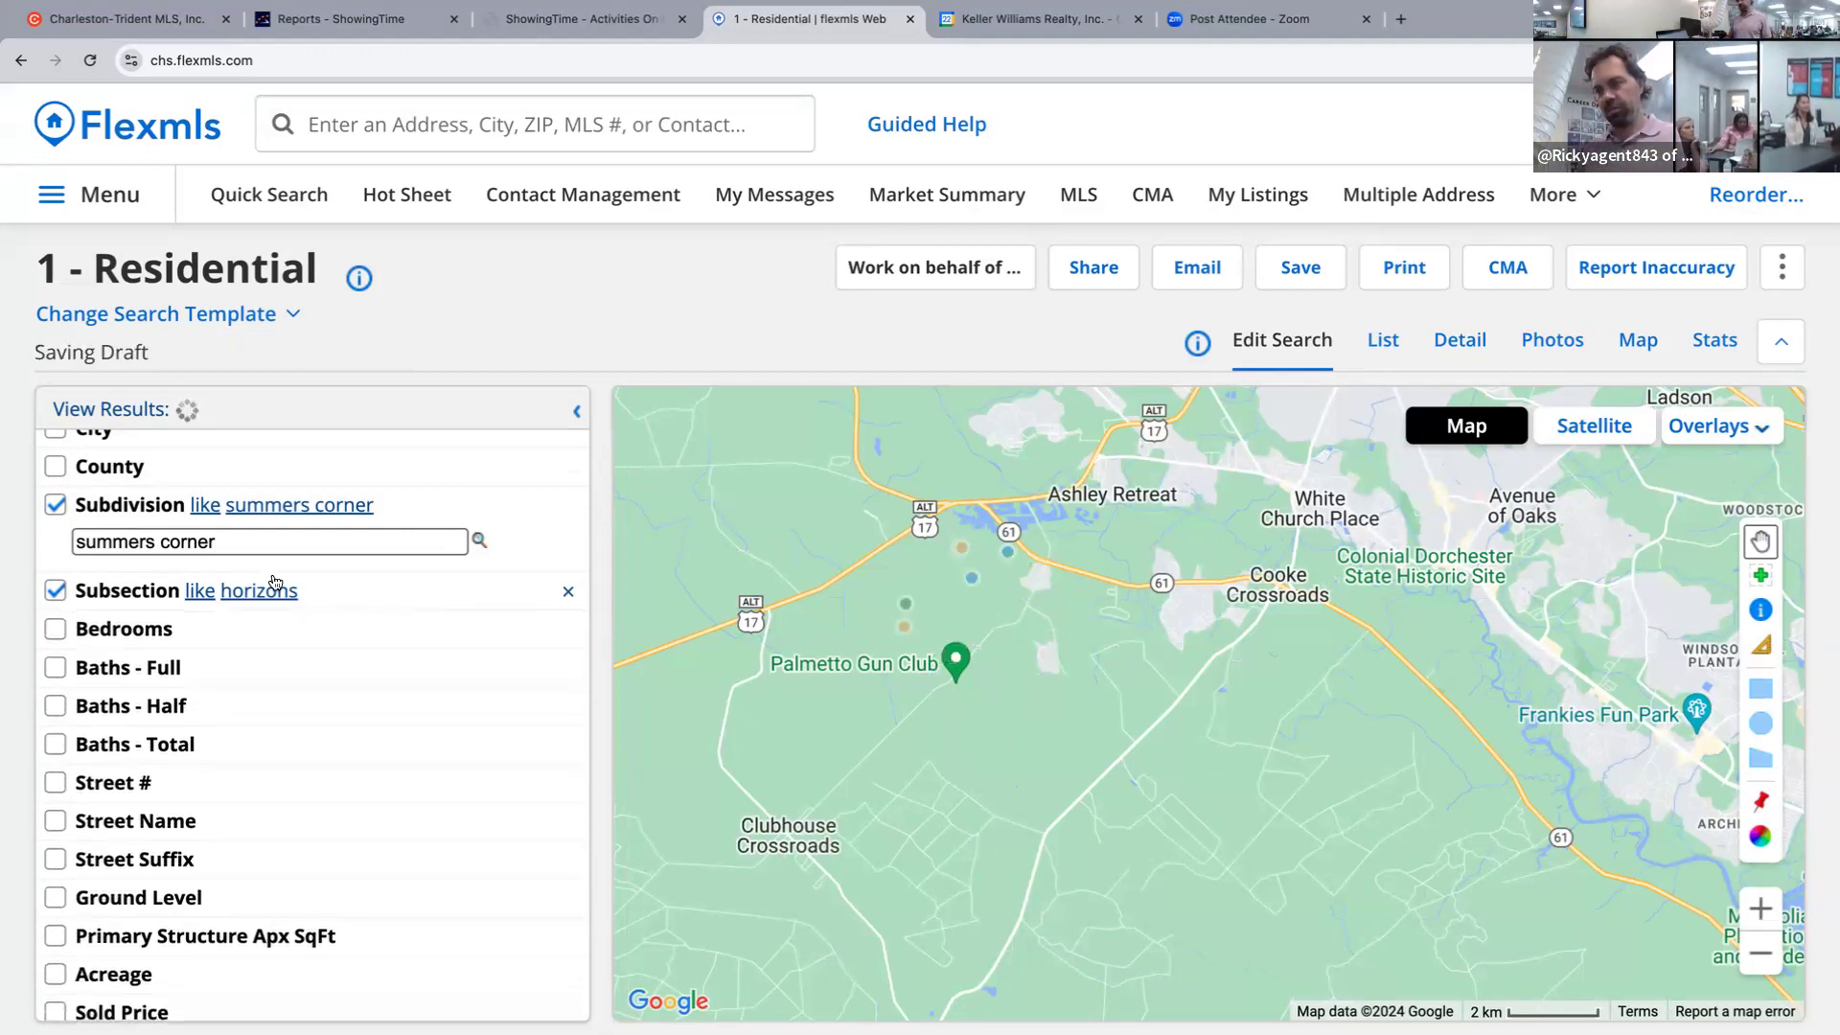
pyautogui.click(201, 592)
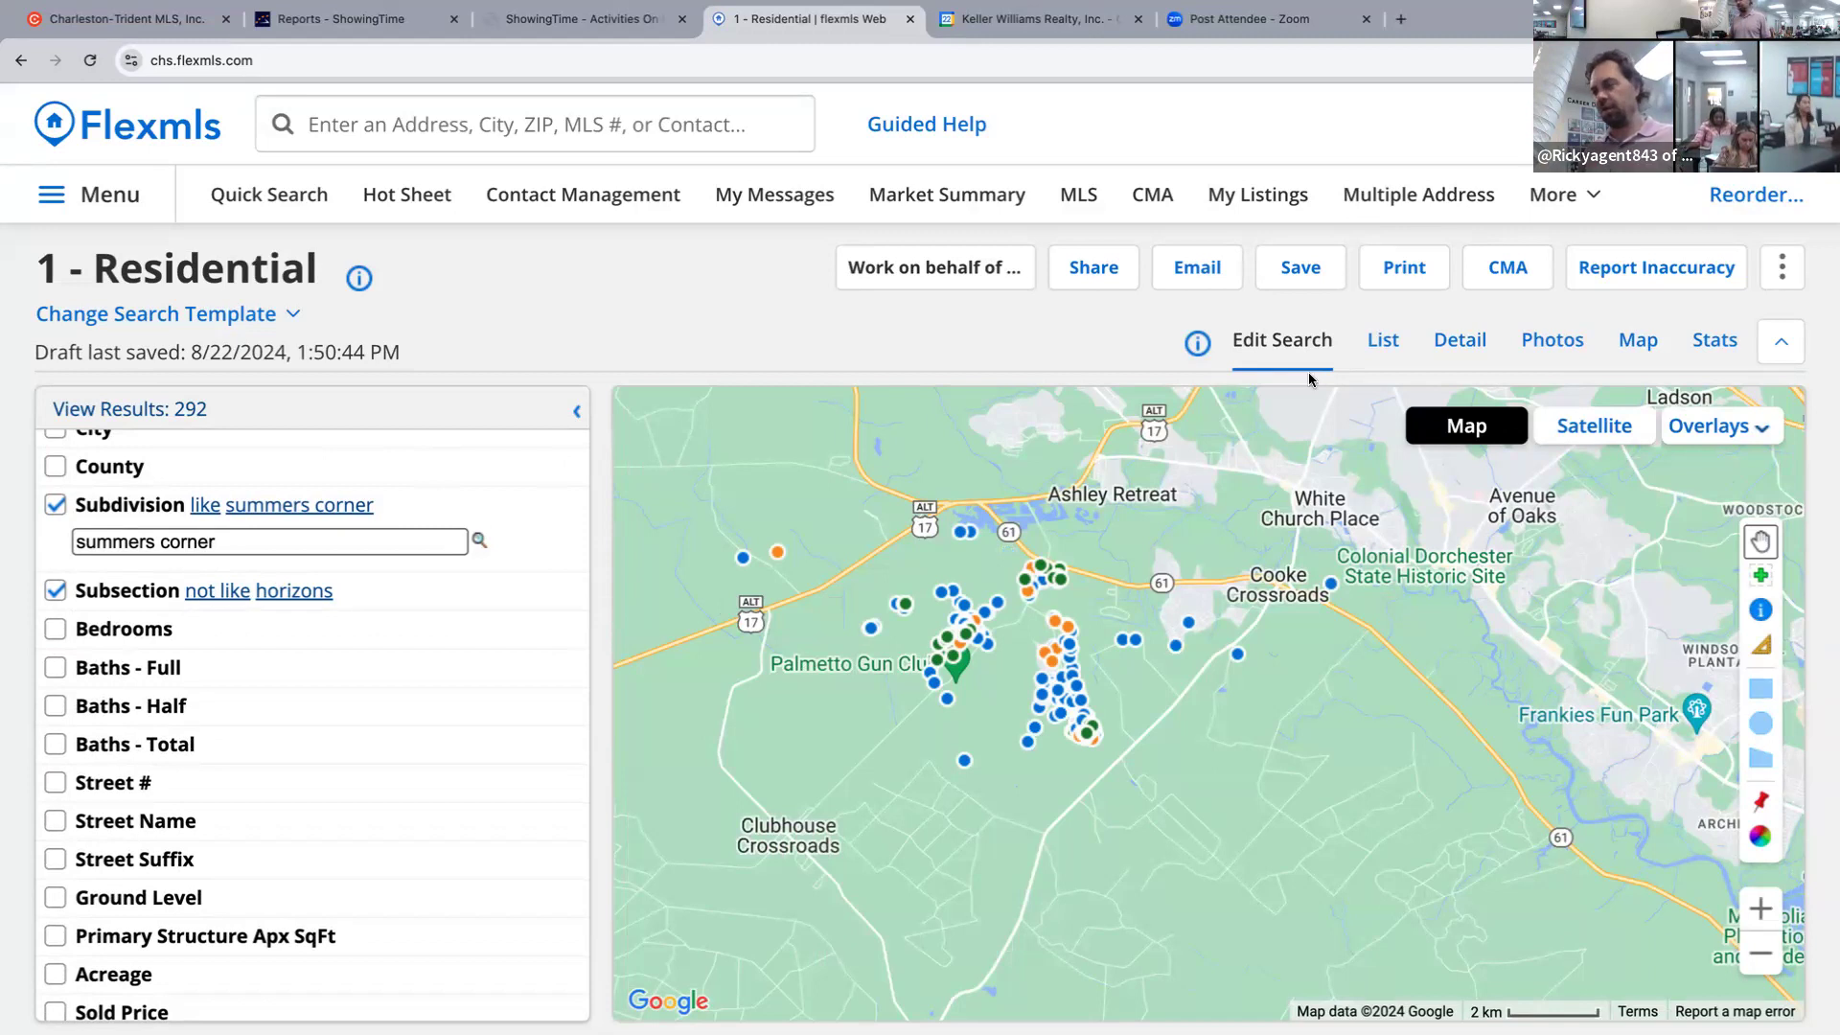
pyautogui.scroll(-3, 328, 532)
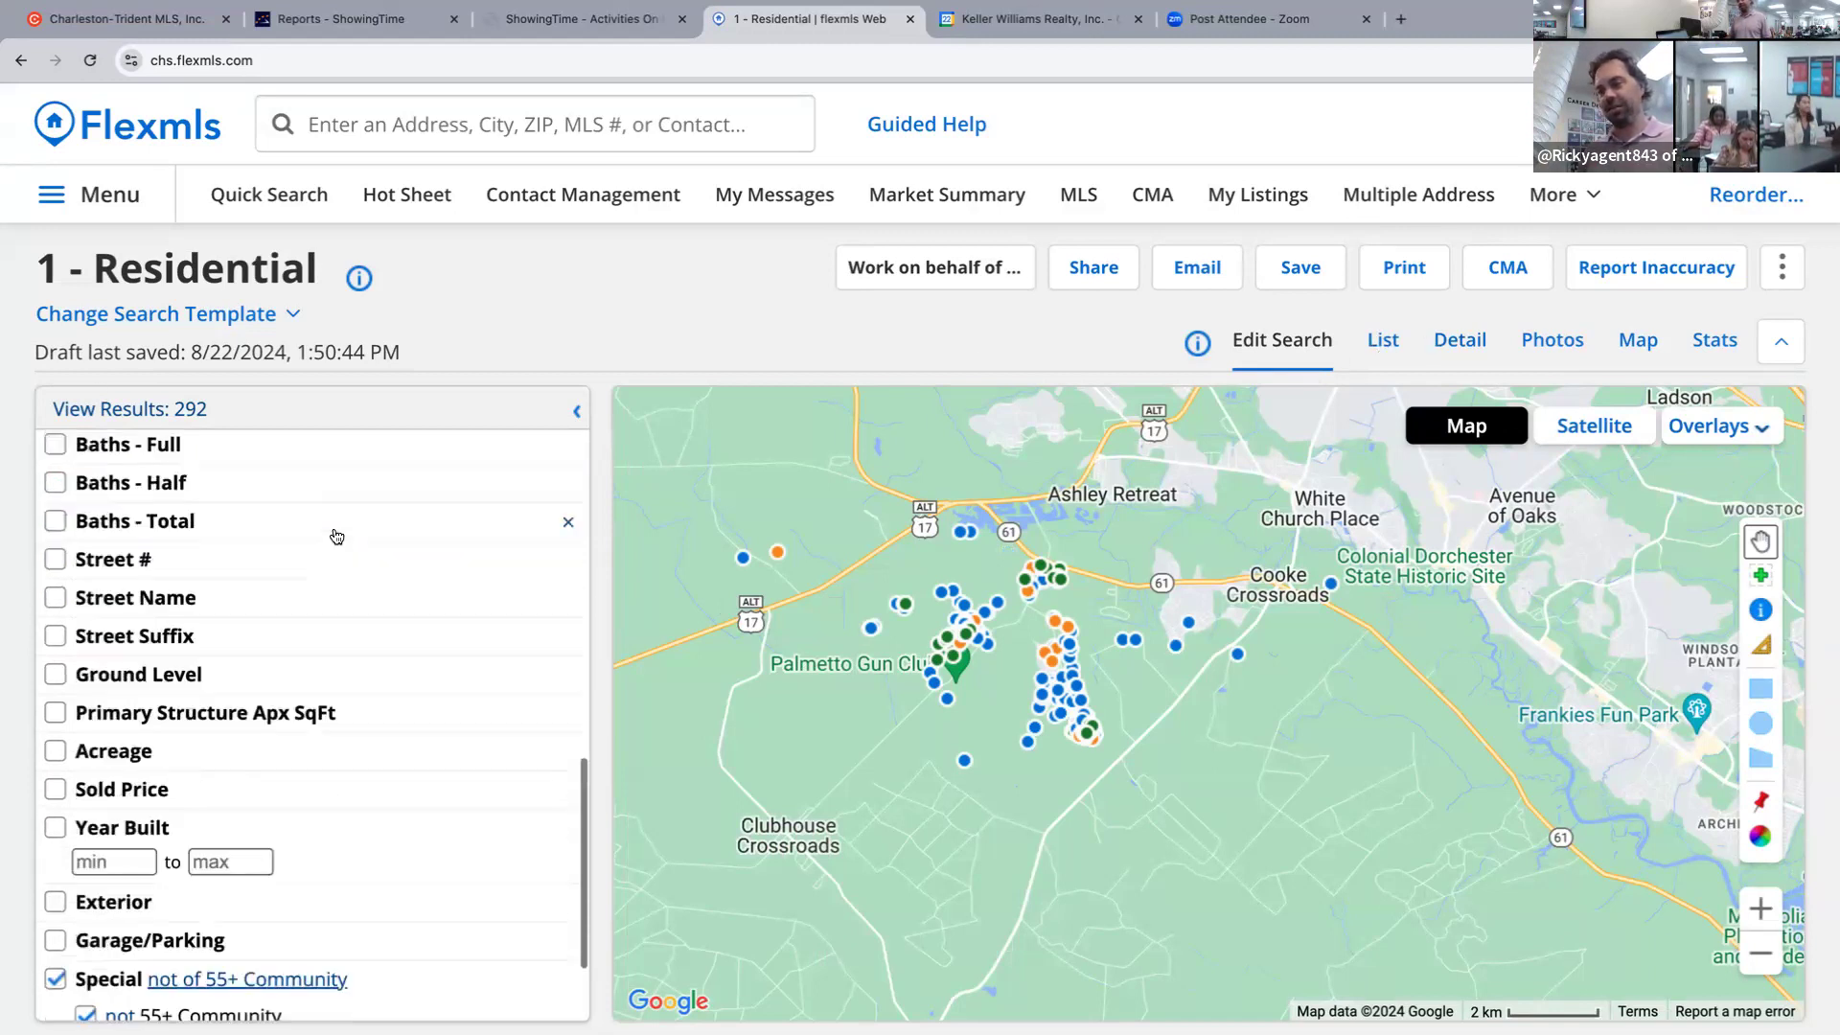
pyautogui.scroll(7, 328, 533)
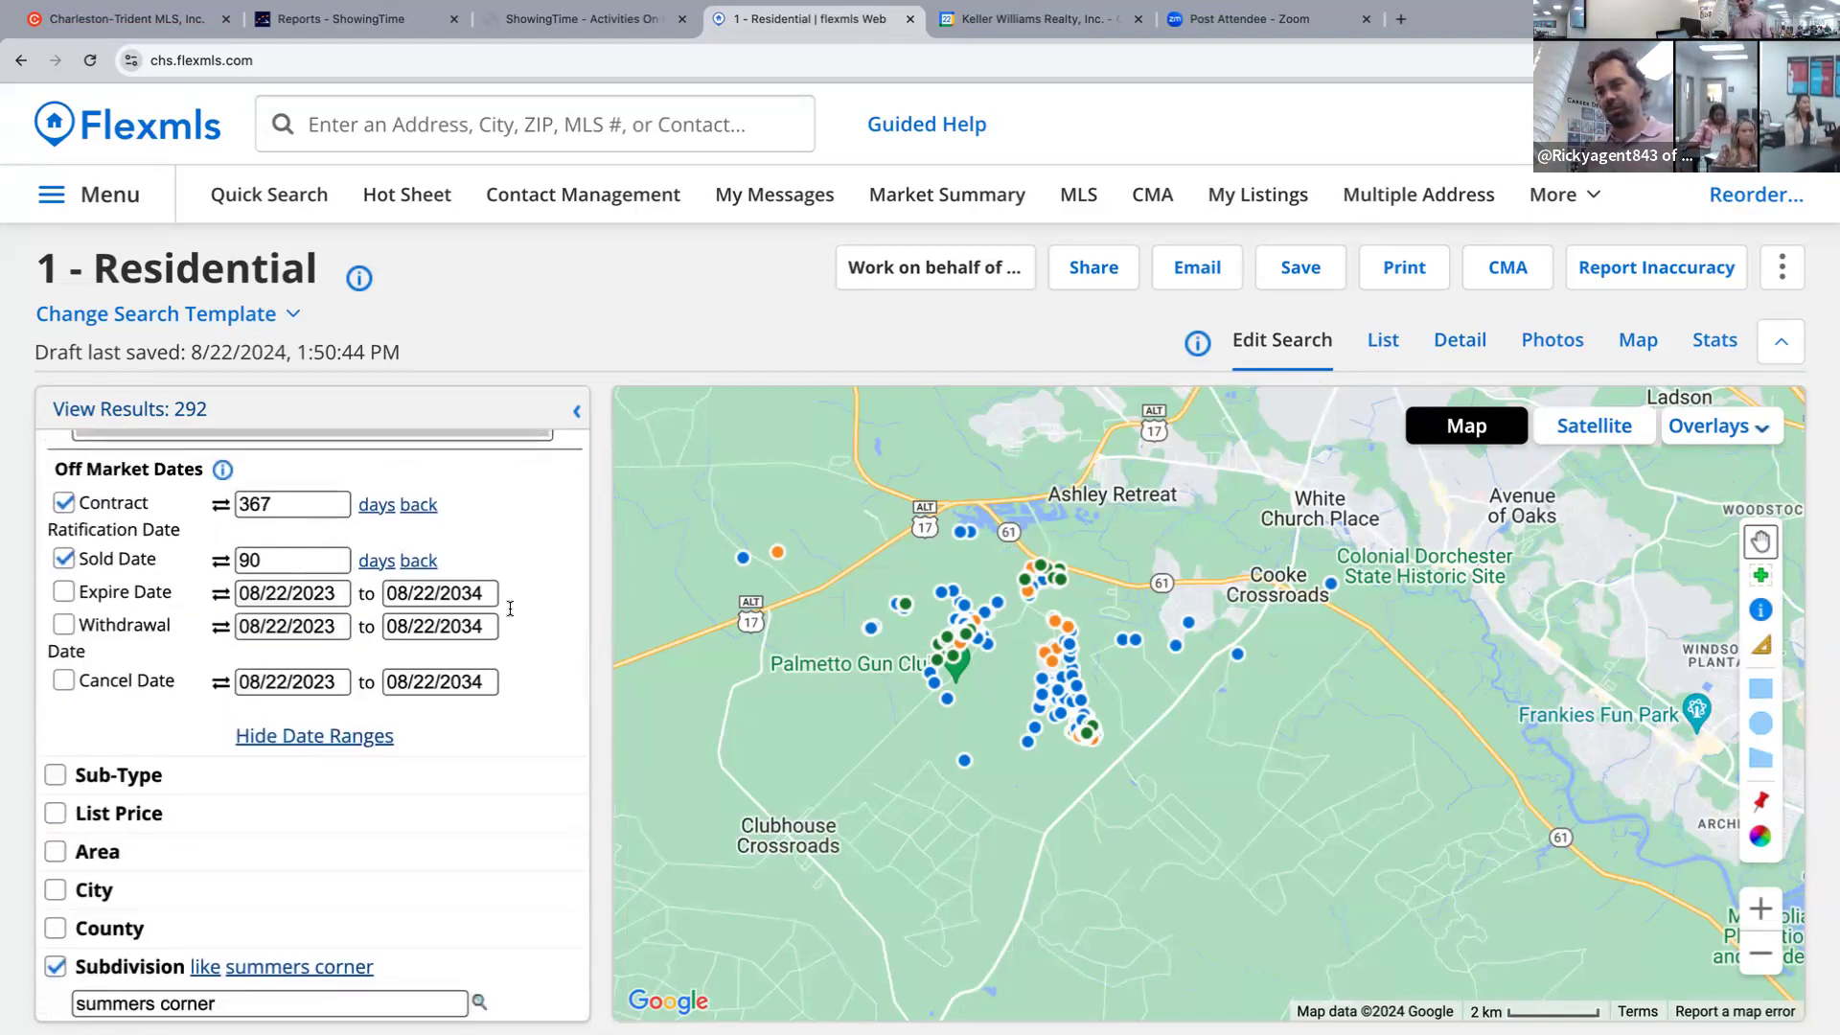
pyautogui.scroll(-8, 491, 644)
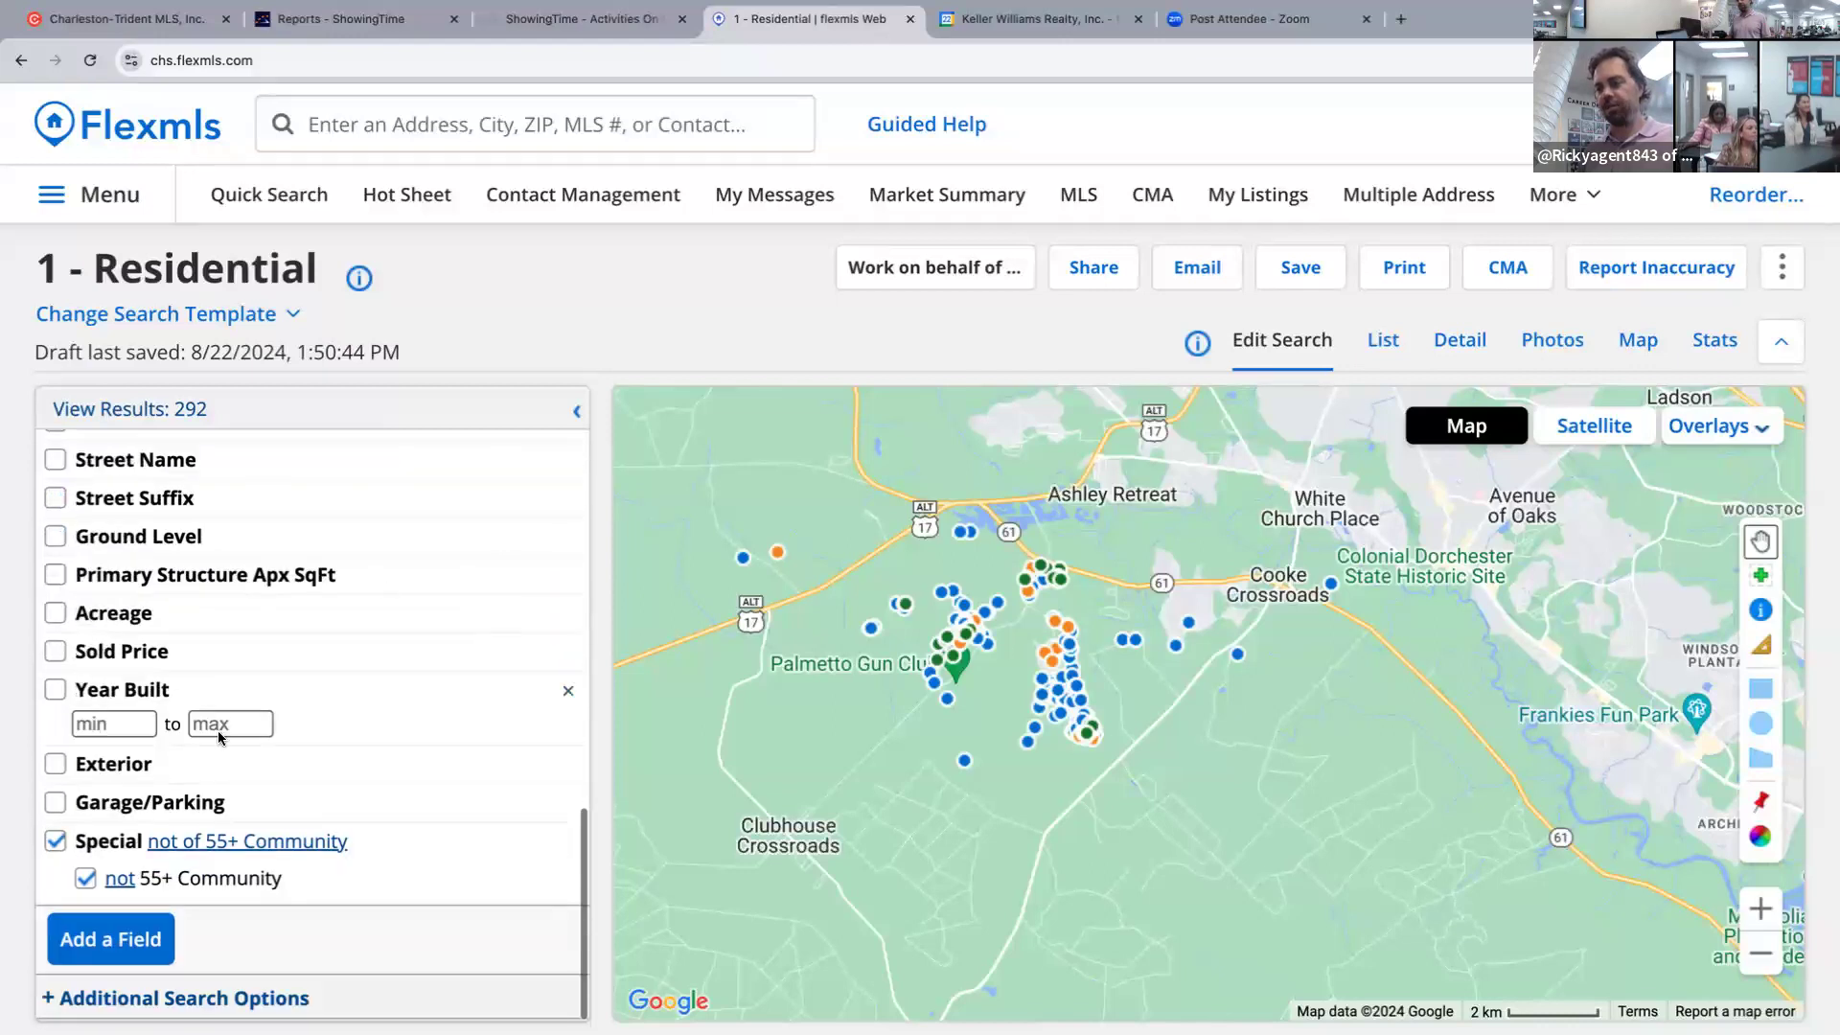
# Set the Year Built maximum to 2023, bringing results down to 49.
pyautogui.click(240, 723)
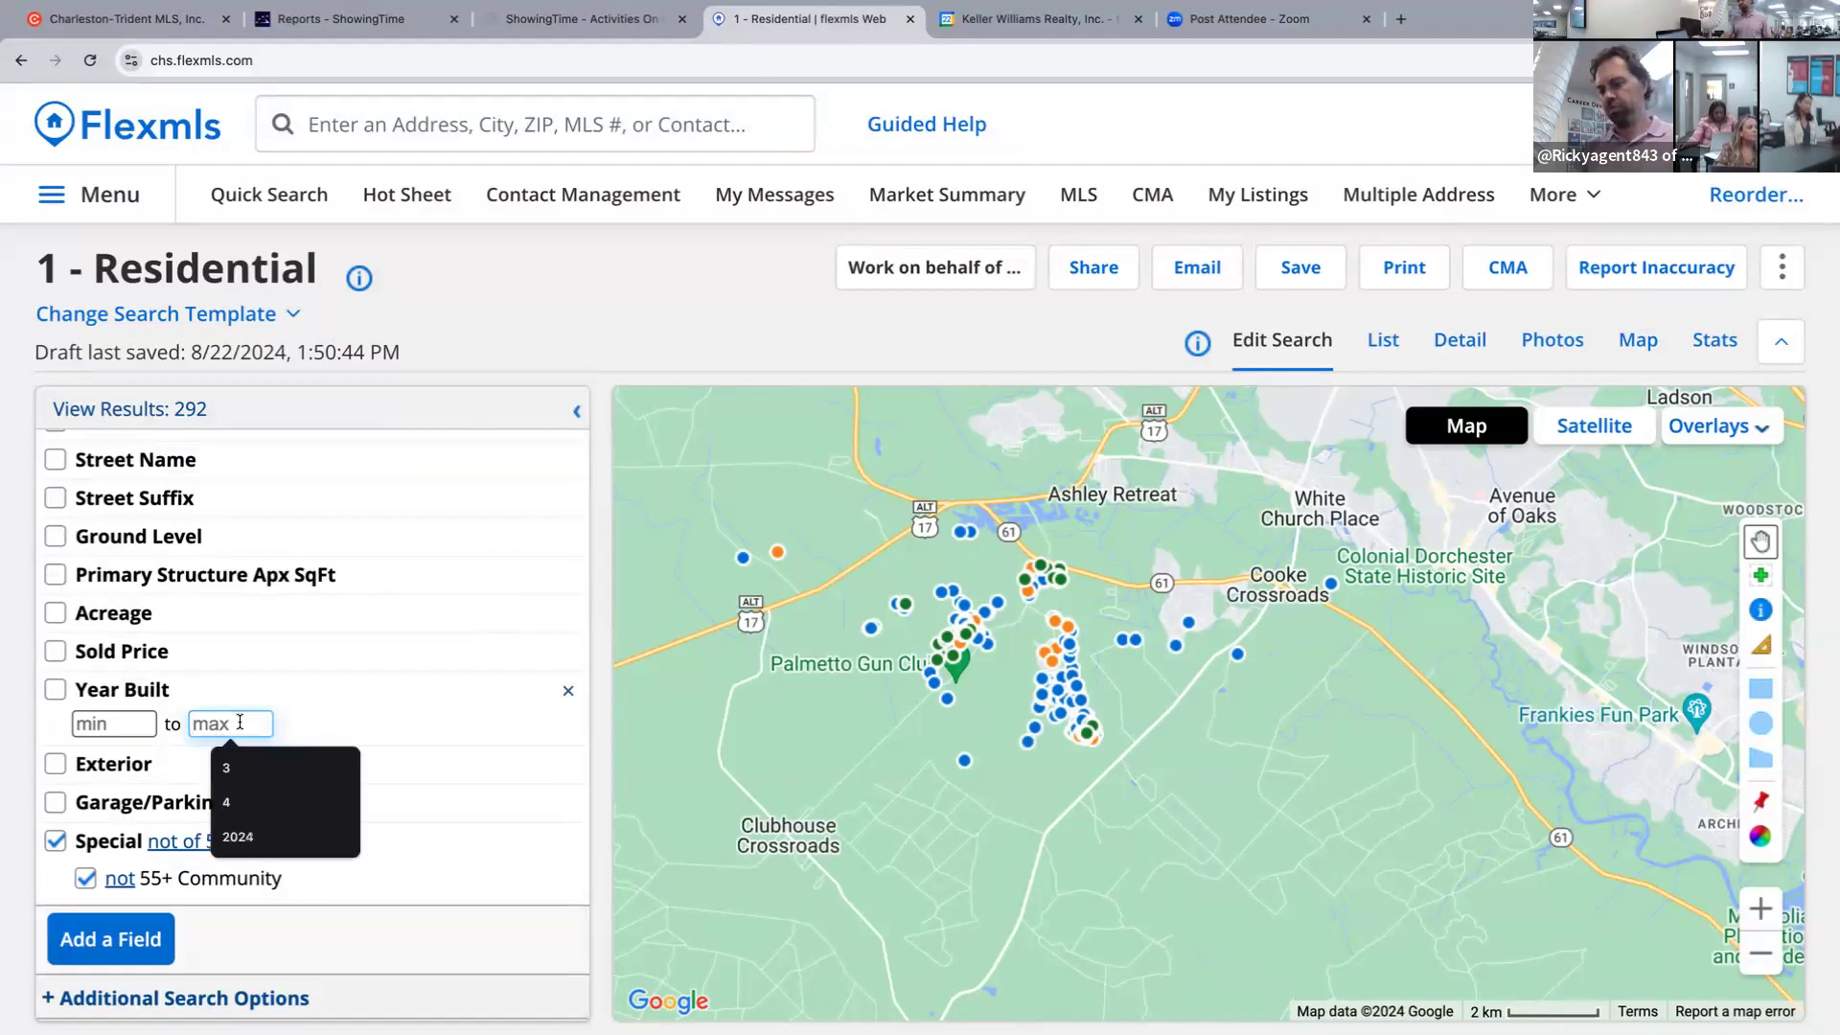
pyautogui.write('2023')
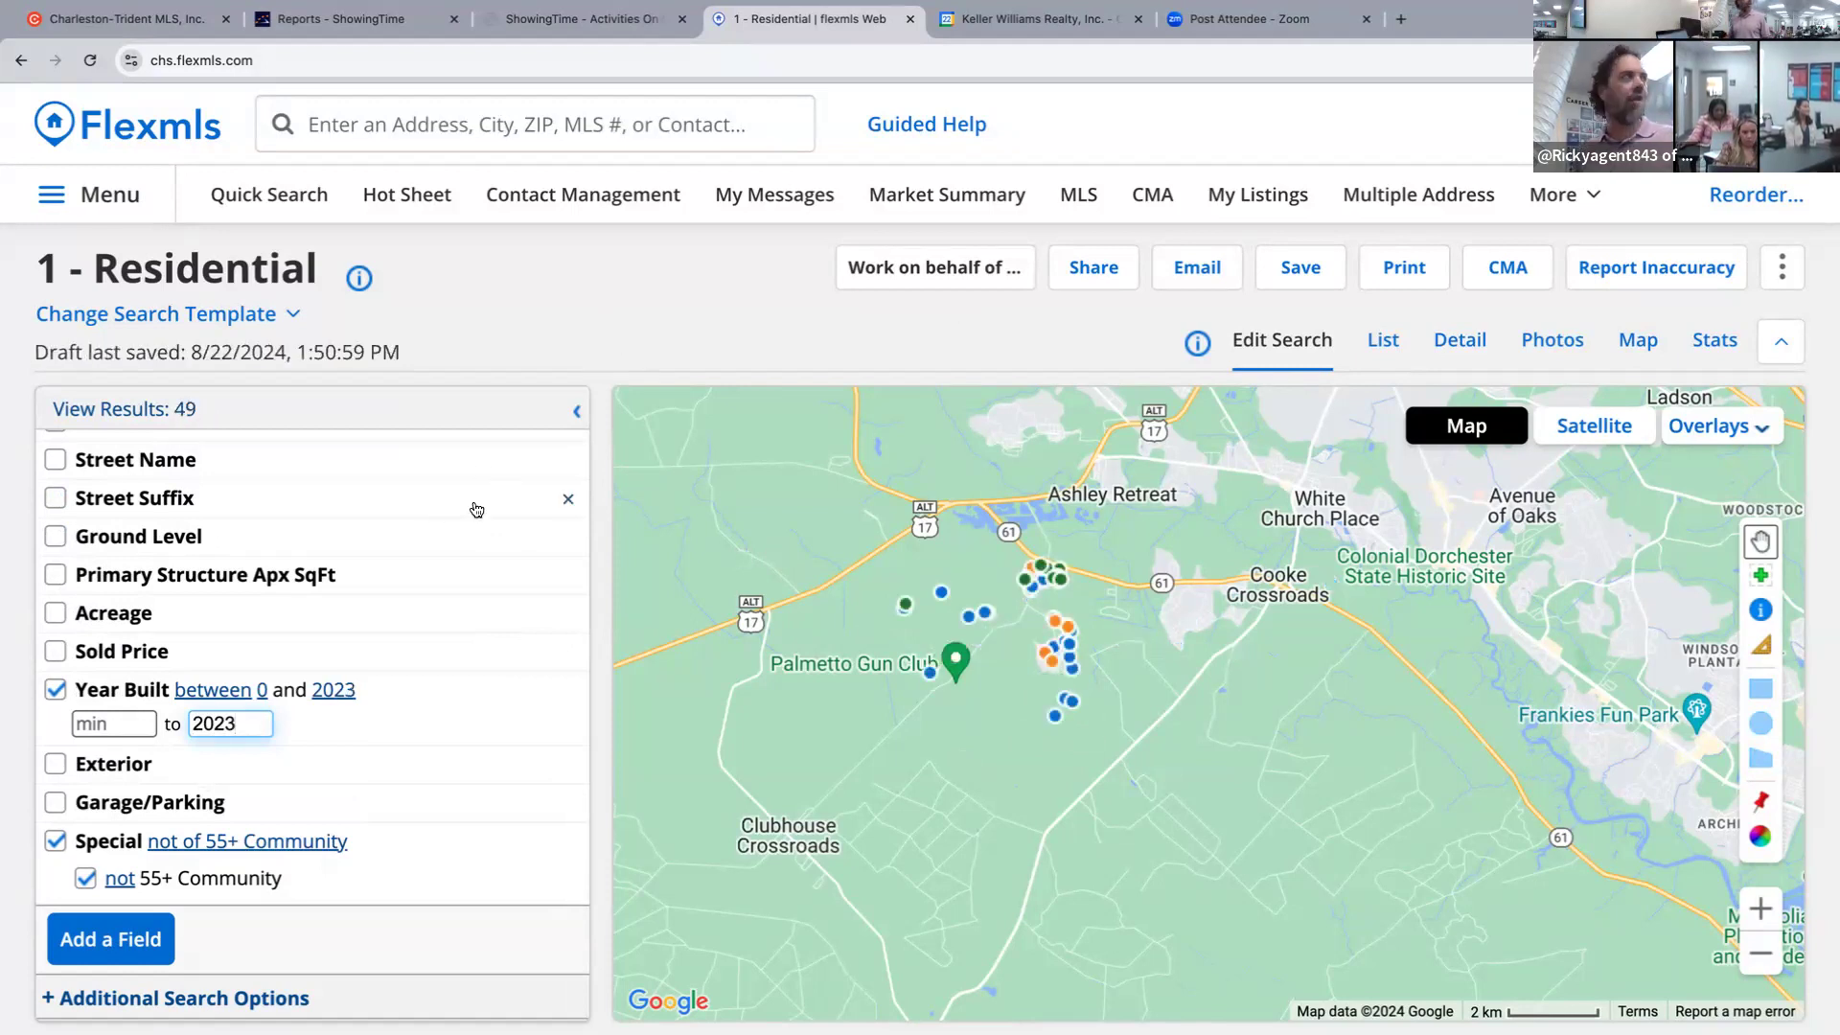
pyautogui.scroll(3, 340, 602)
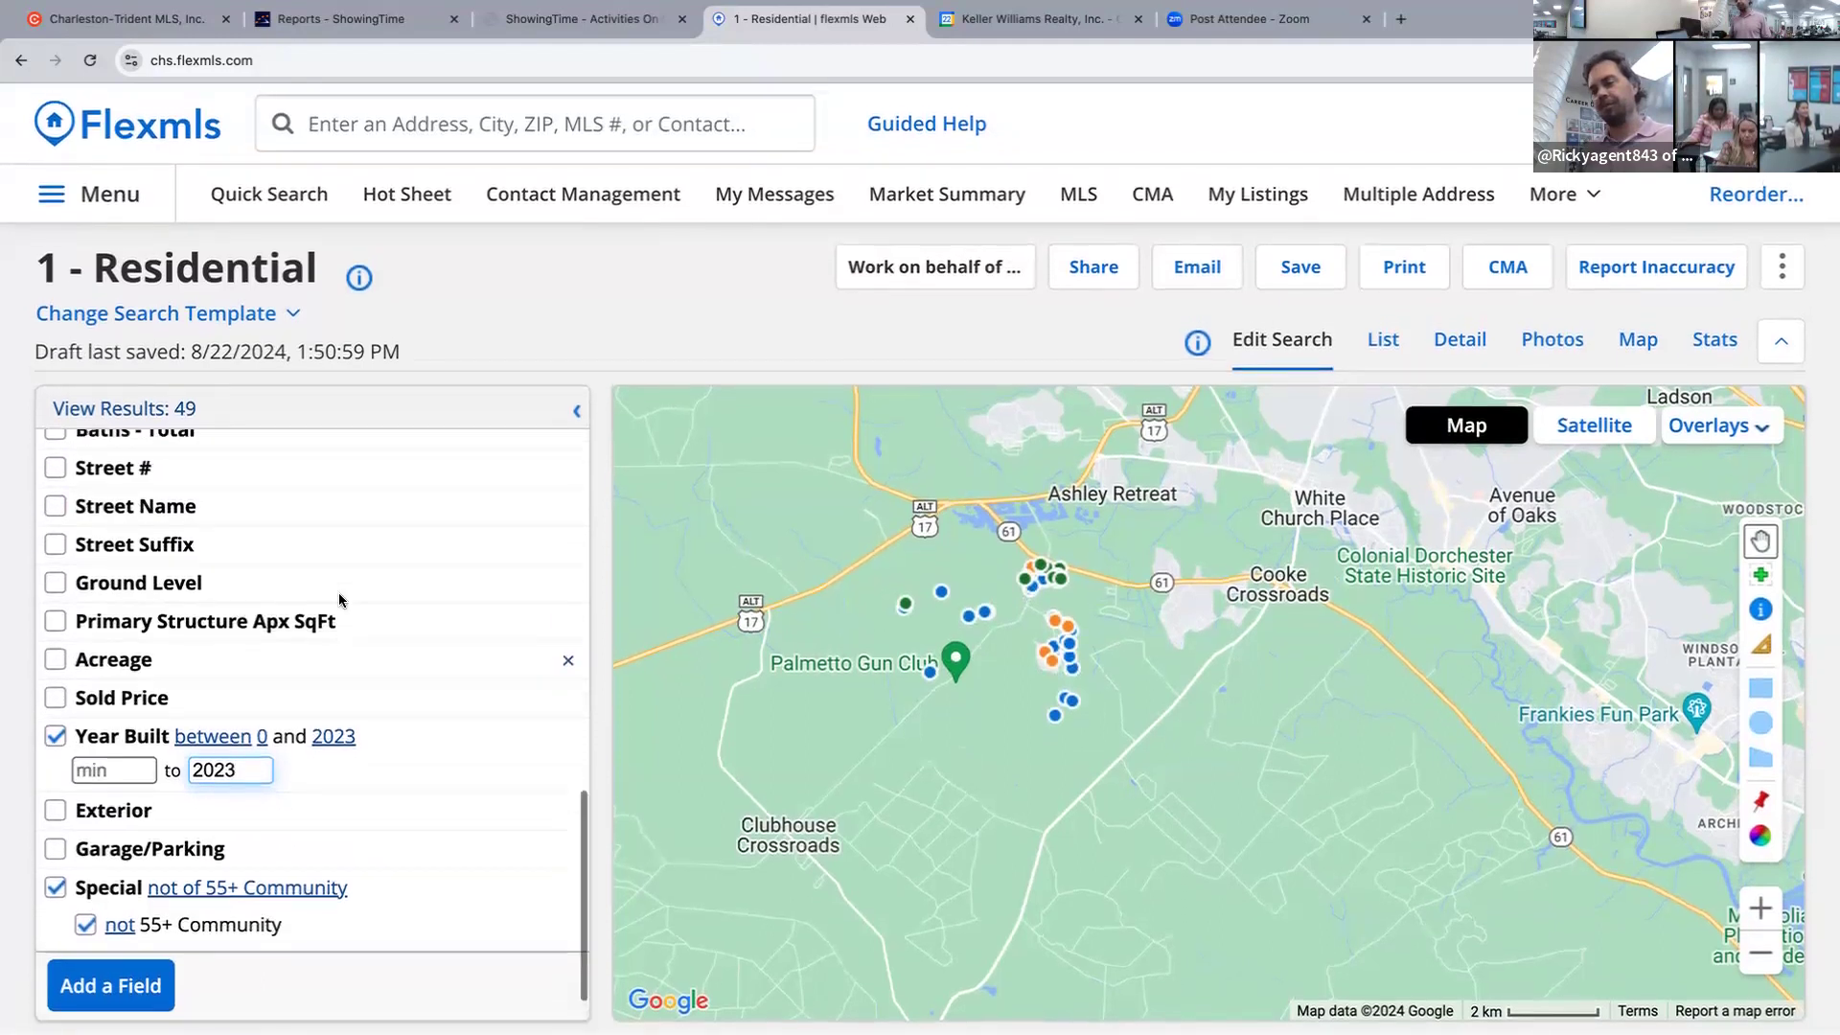
pyautogui.scroll(2, 342, 603)
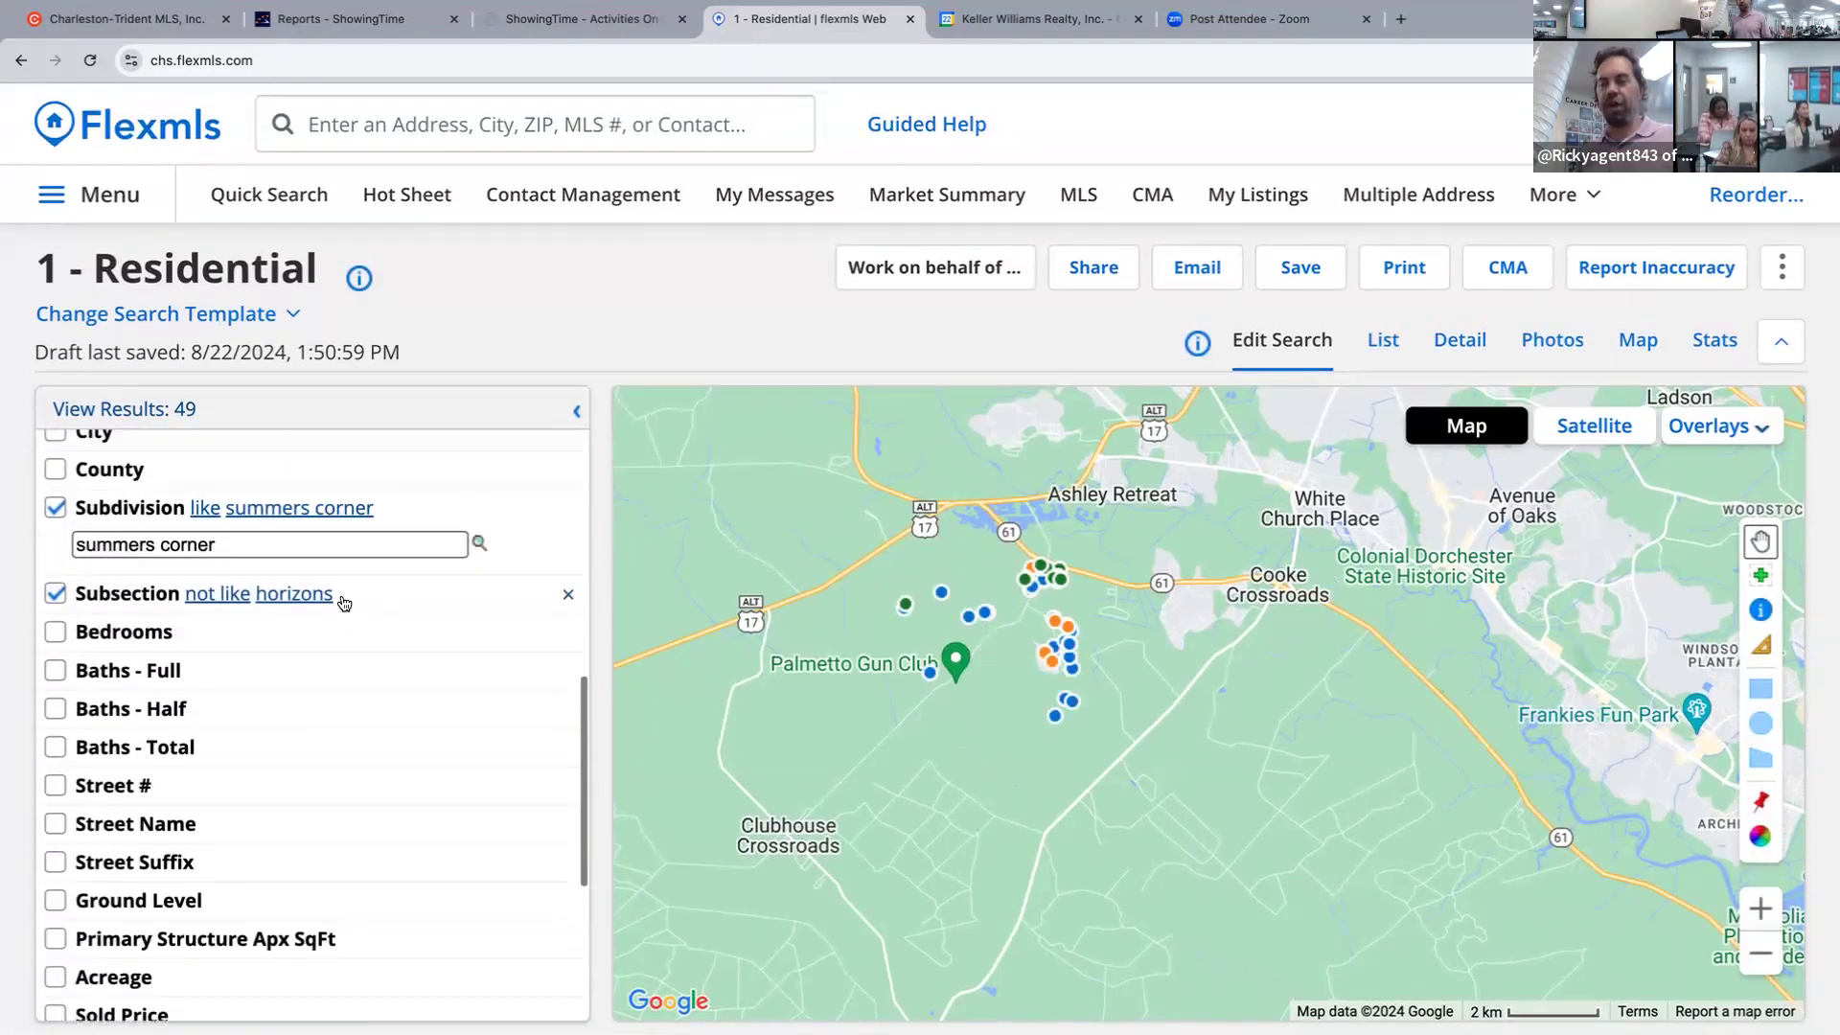
pyautogui.scroll(4, 346, 602)
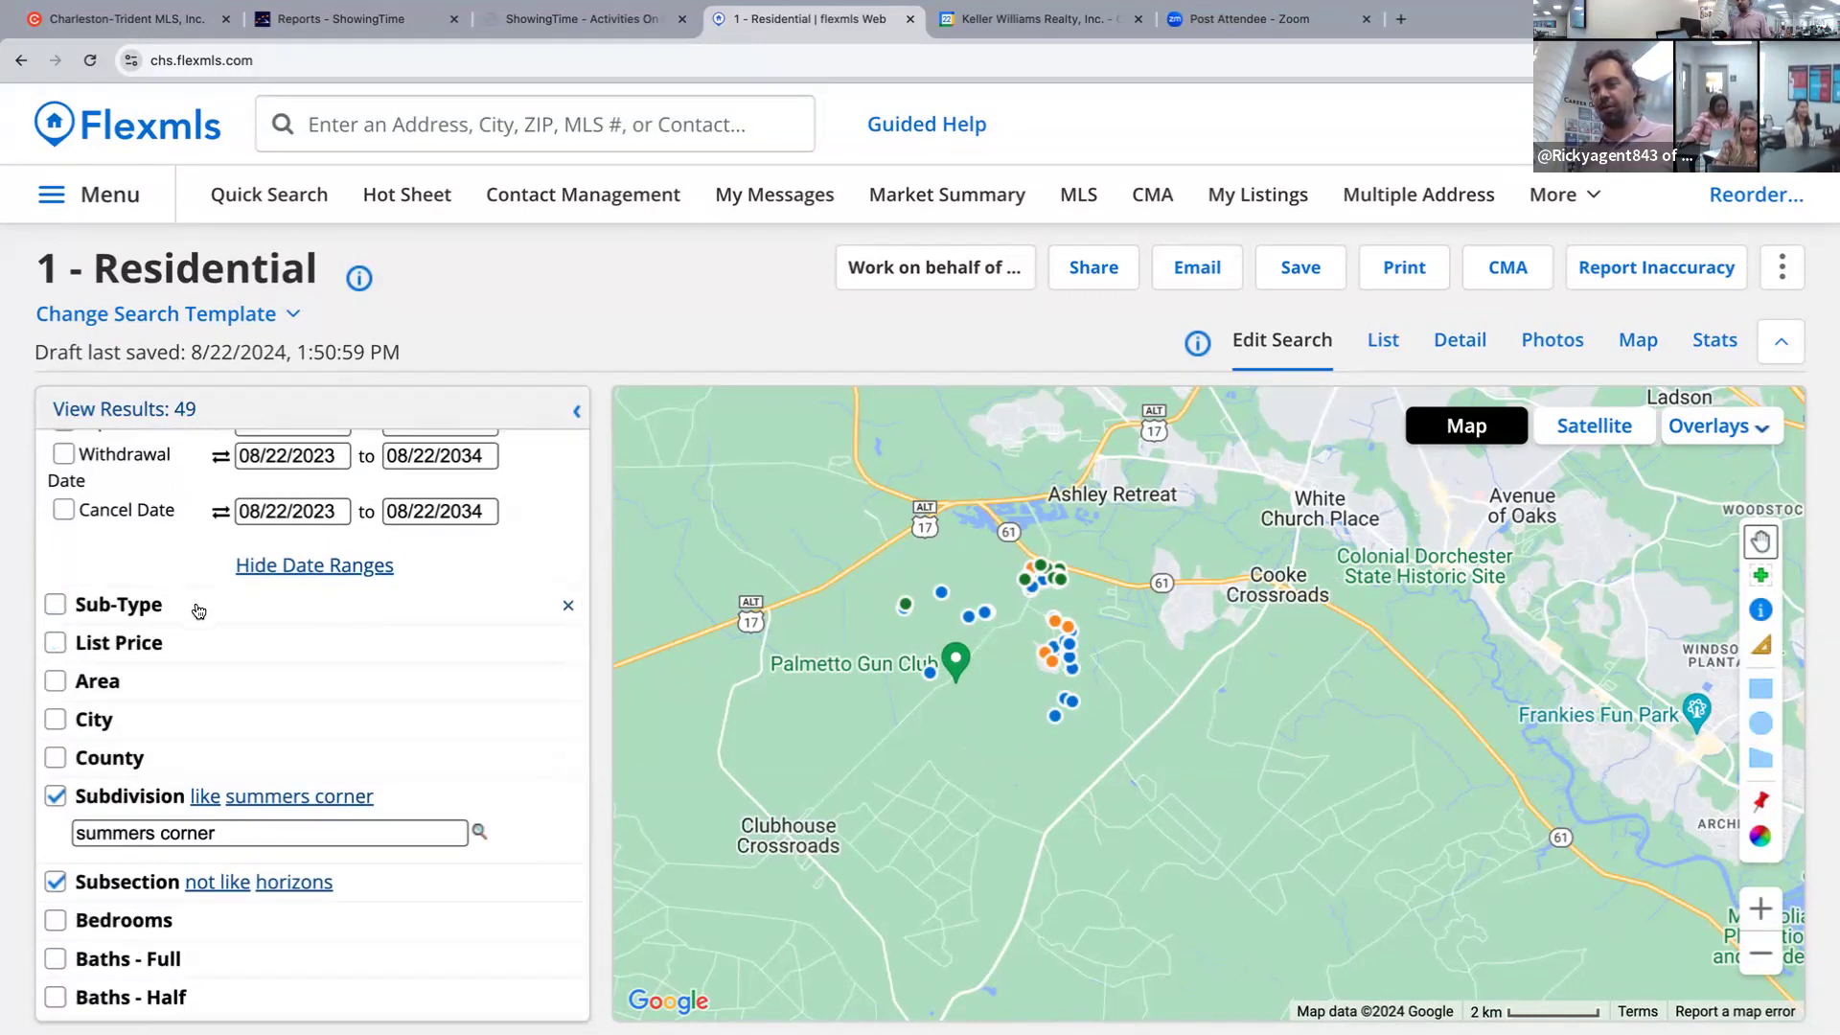
pyautogui.scroll(3, 197, 610)
pyautogui.scroll(2, 195, 611)
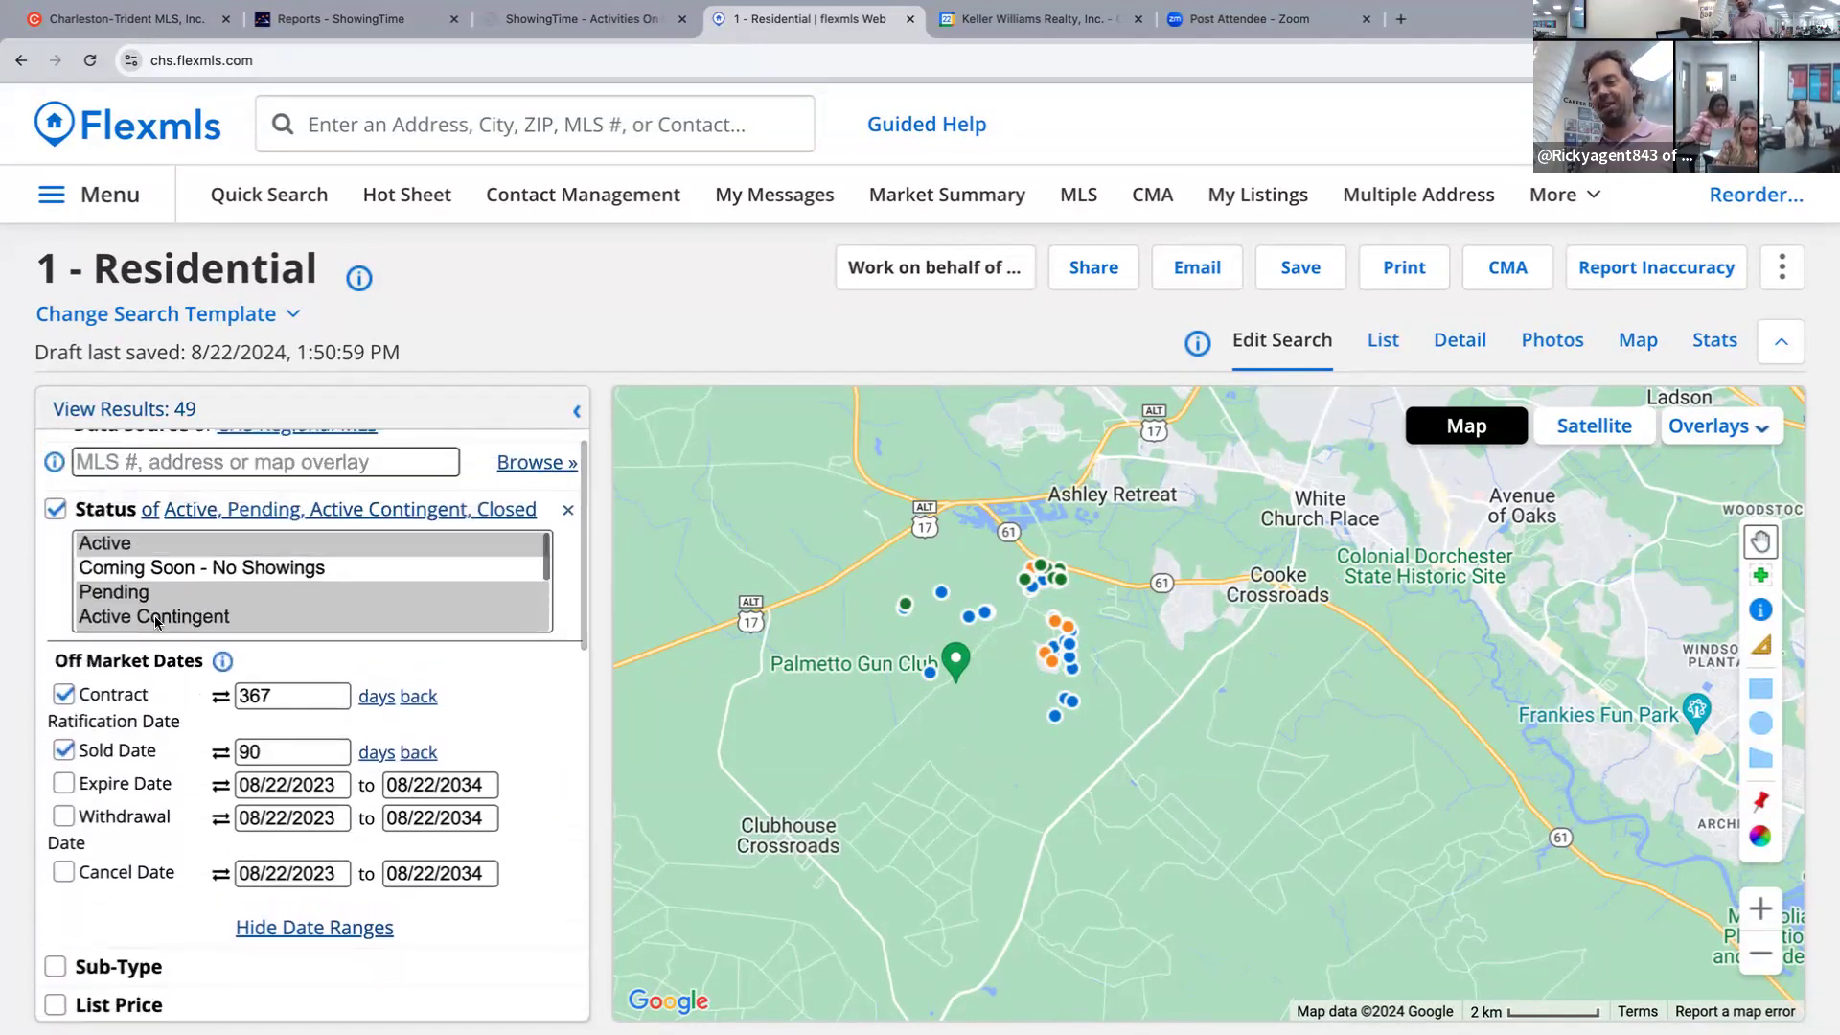
# Show the 49 results as a list, select them all, and bring up the CMA options.
pyautogui.click(1514, 269)
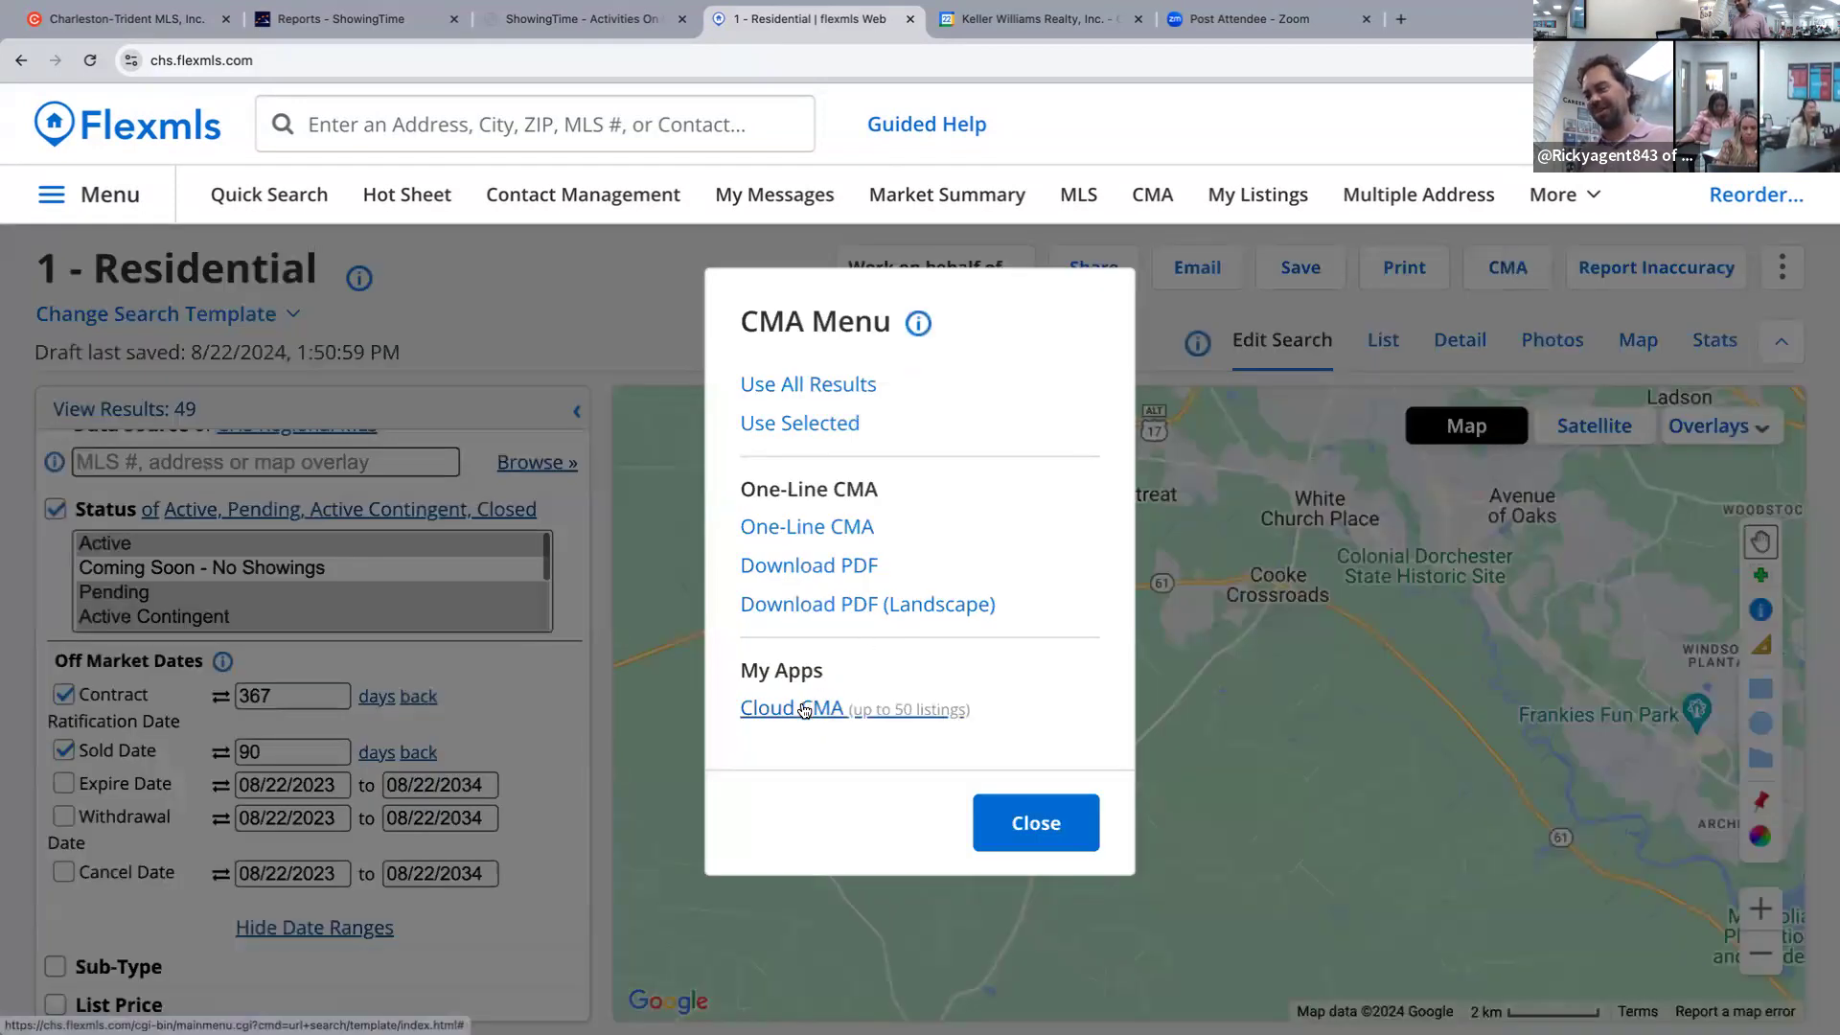
pyautogui.click(803, 709)
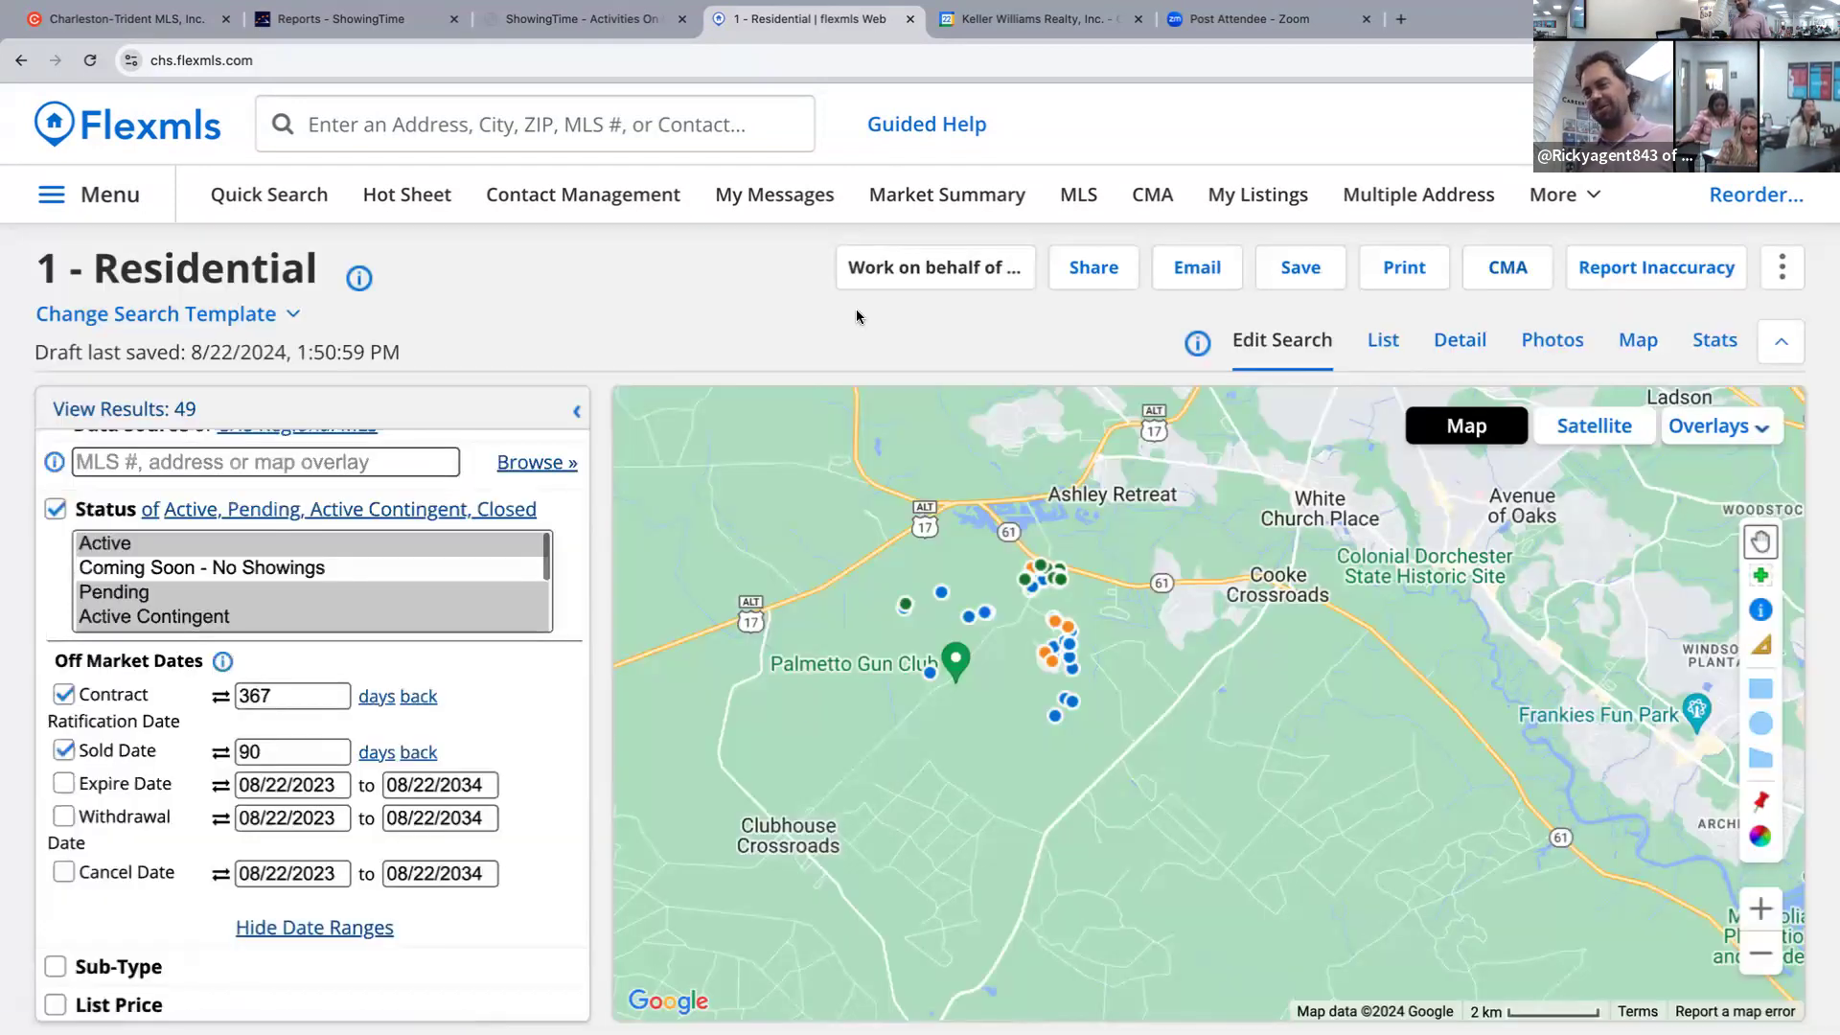
pyautogui.click(1378, 343)
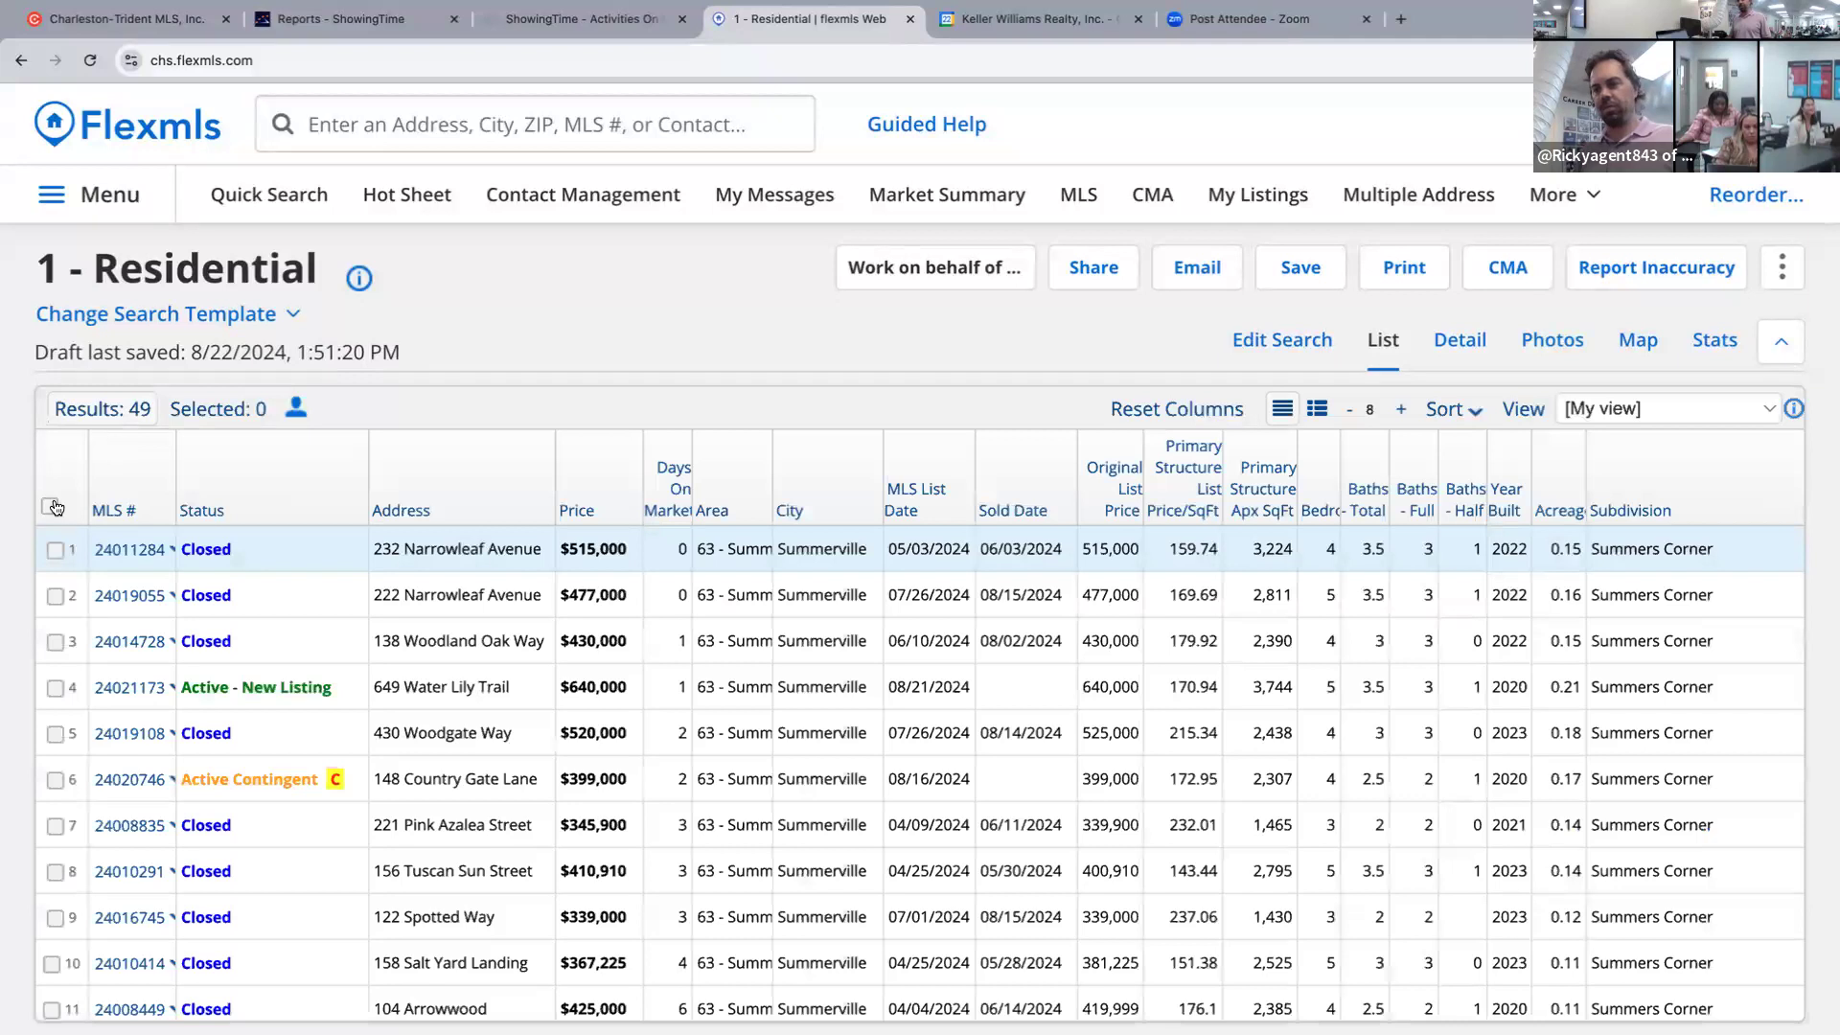
pyautogui.click(51, 506)
pyautogui.click(1519, 270)
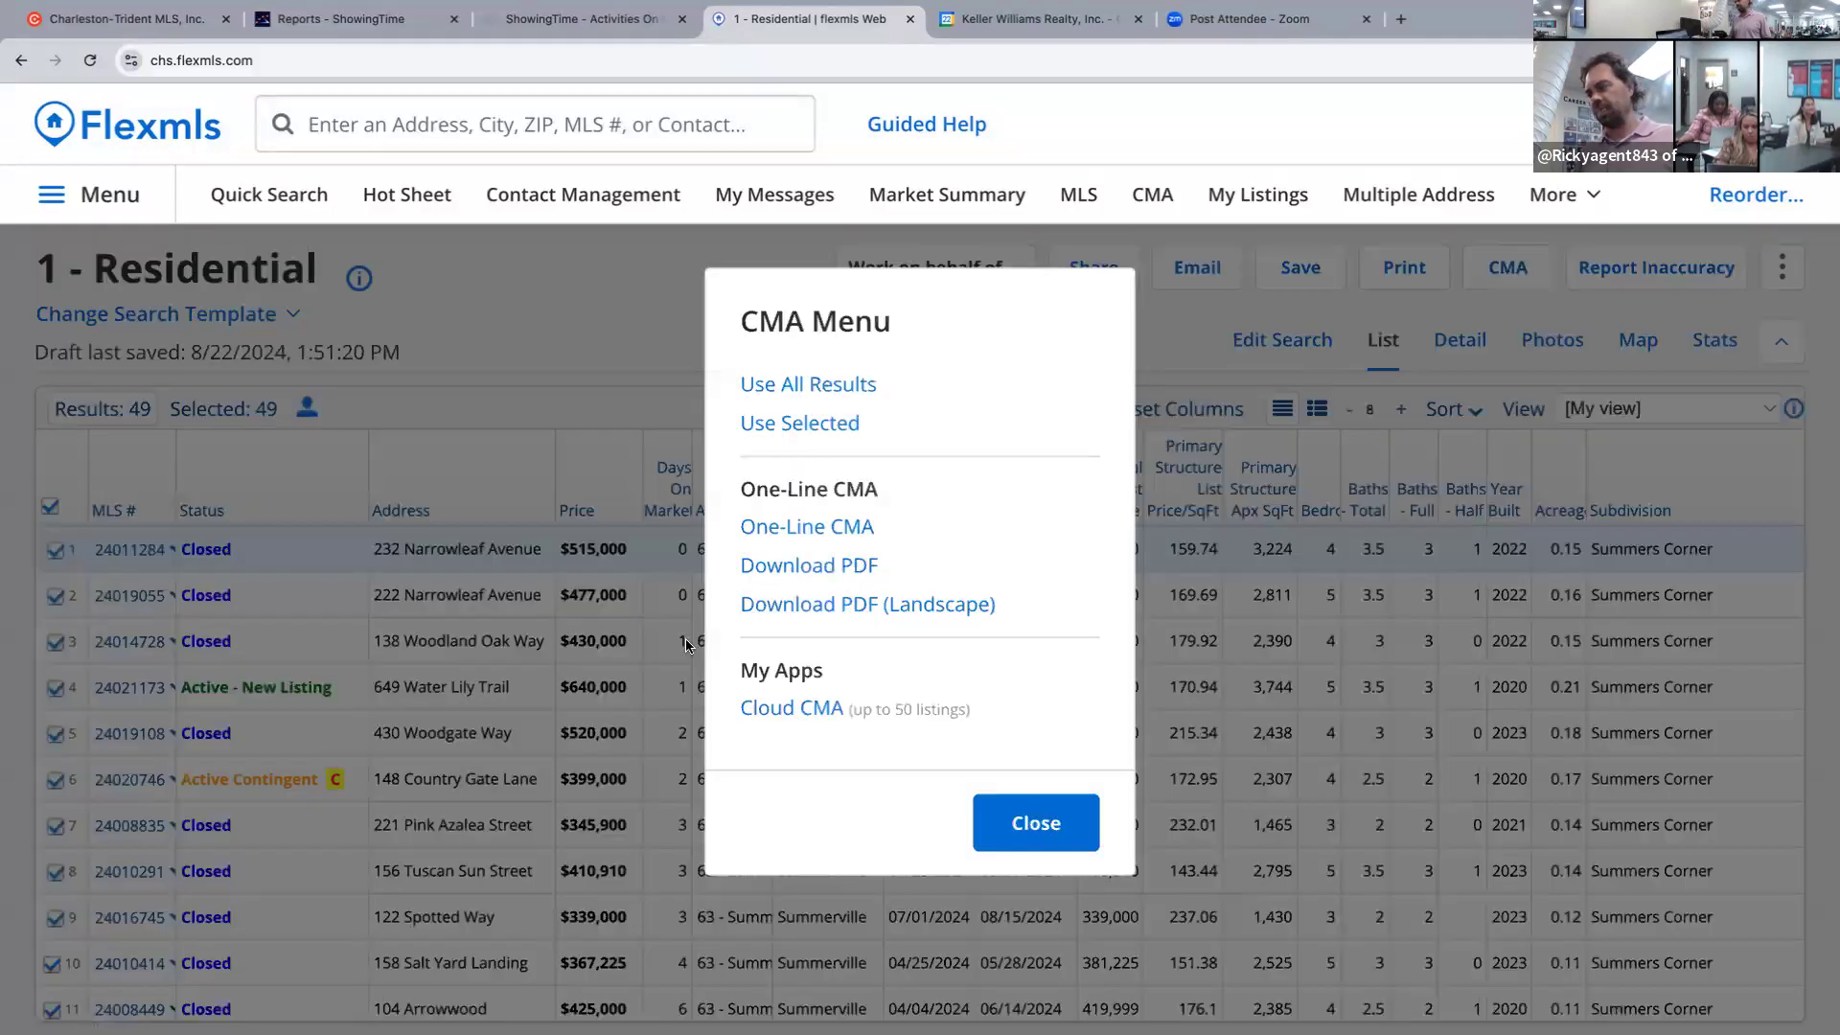
pyautogui.click(782, 708)
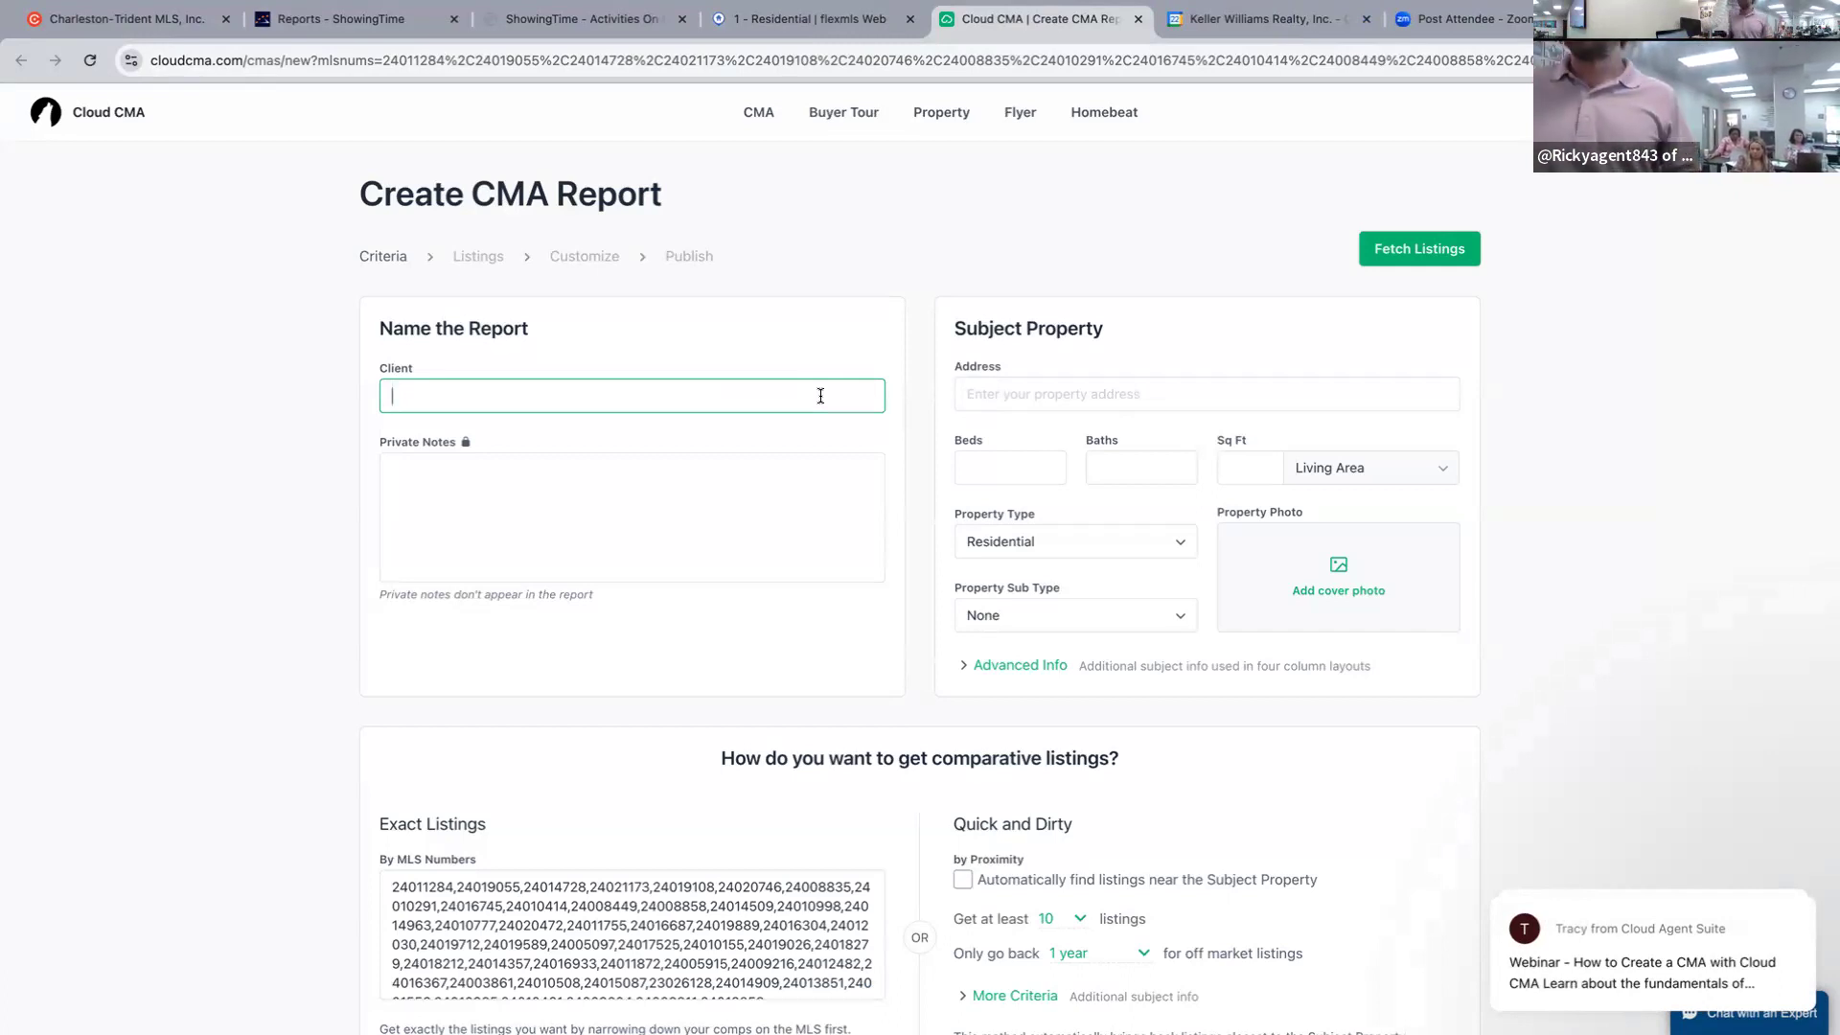
pyautogui.write('jon')
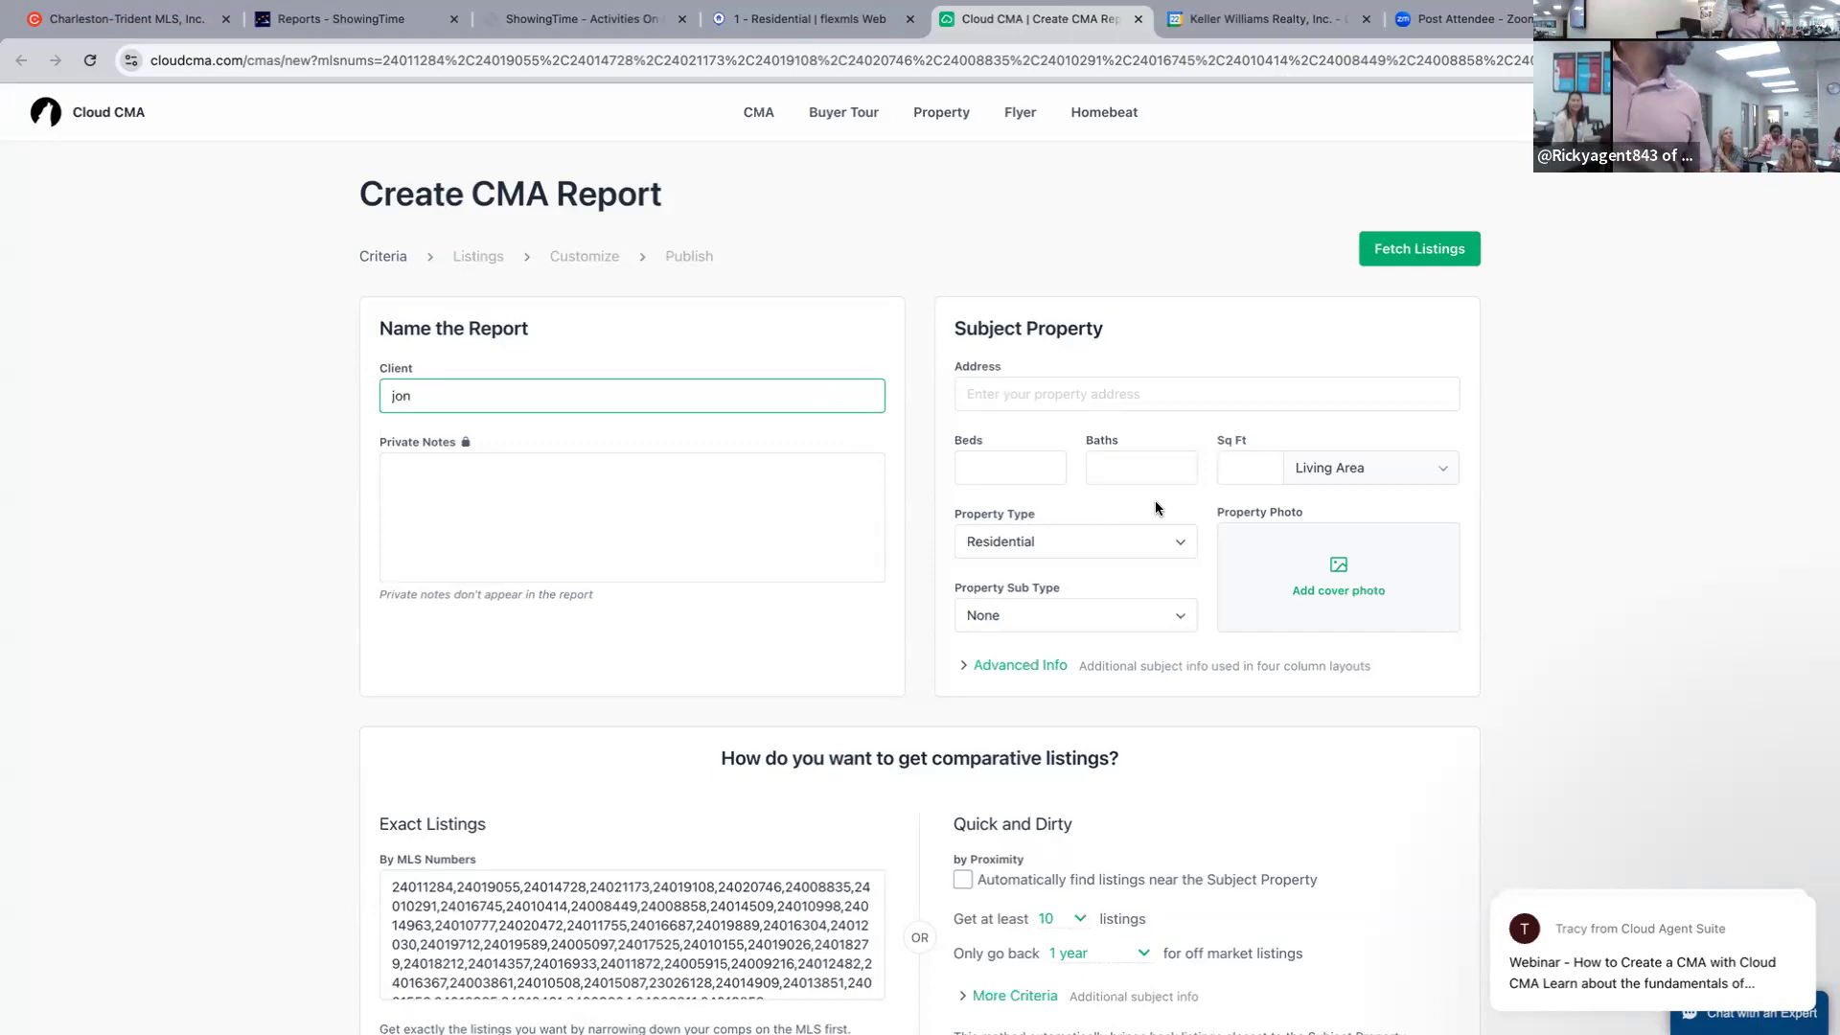
pyautogui.click(1023, 394)
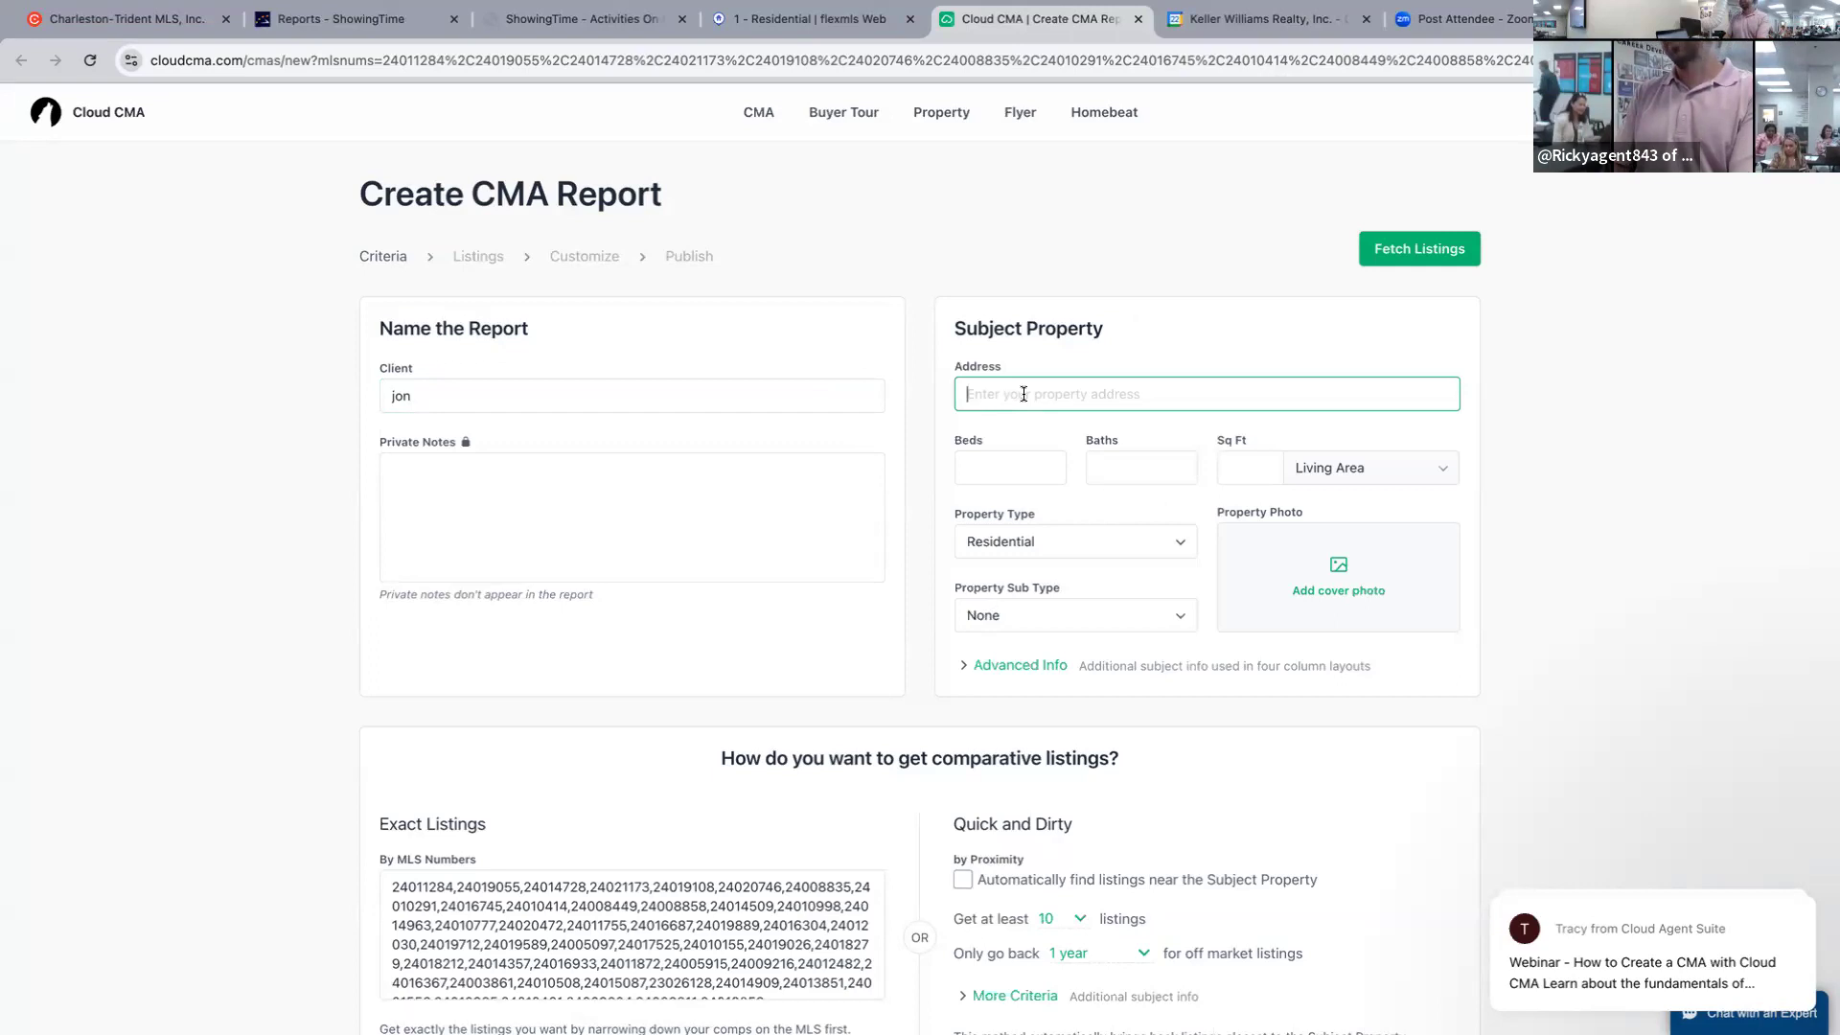
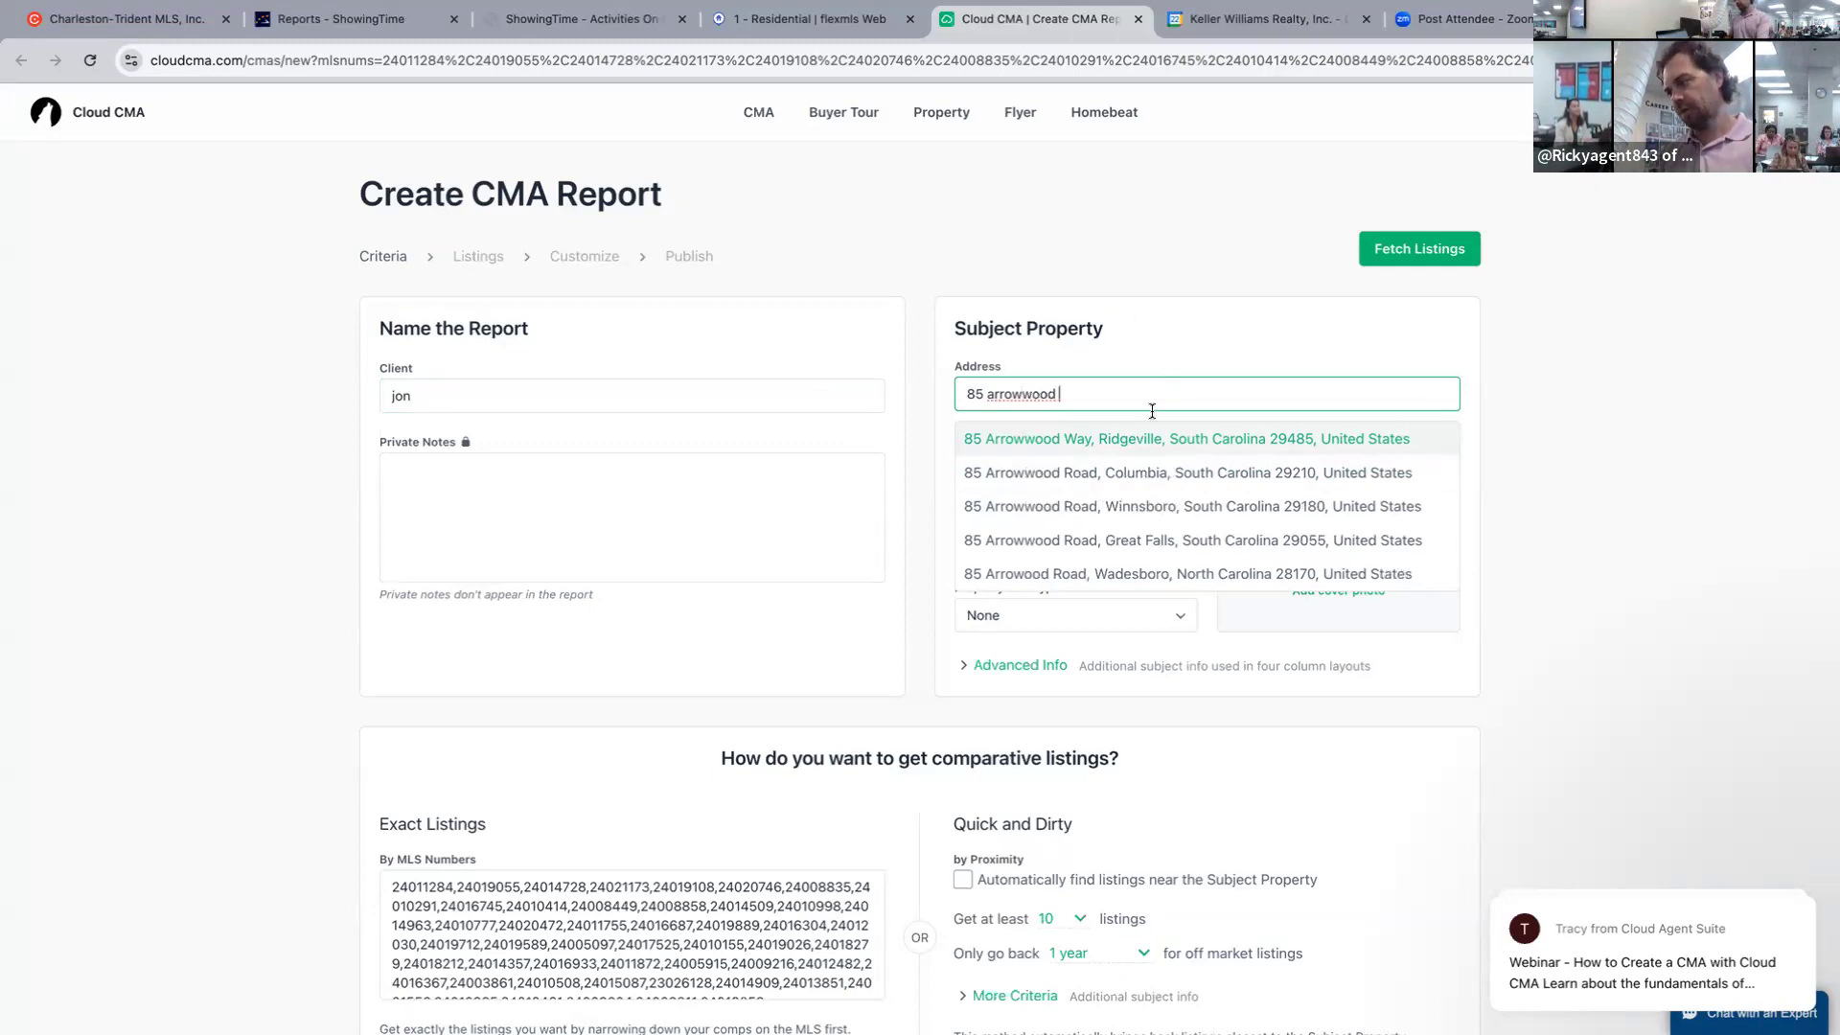
pyautogui.click(1148, 439)
# Set the subject property to 2.5 baths and change its square footage from 2110 to 1986.
pyautogui.click(1157, 459)
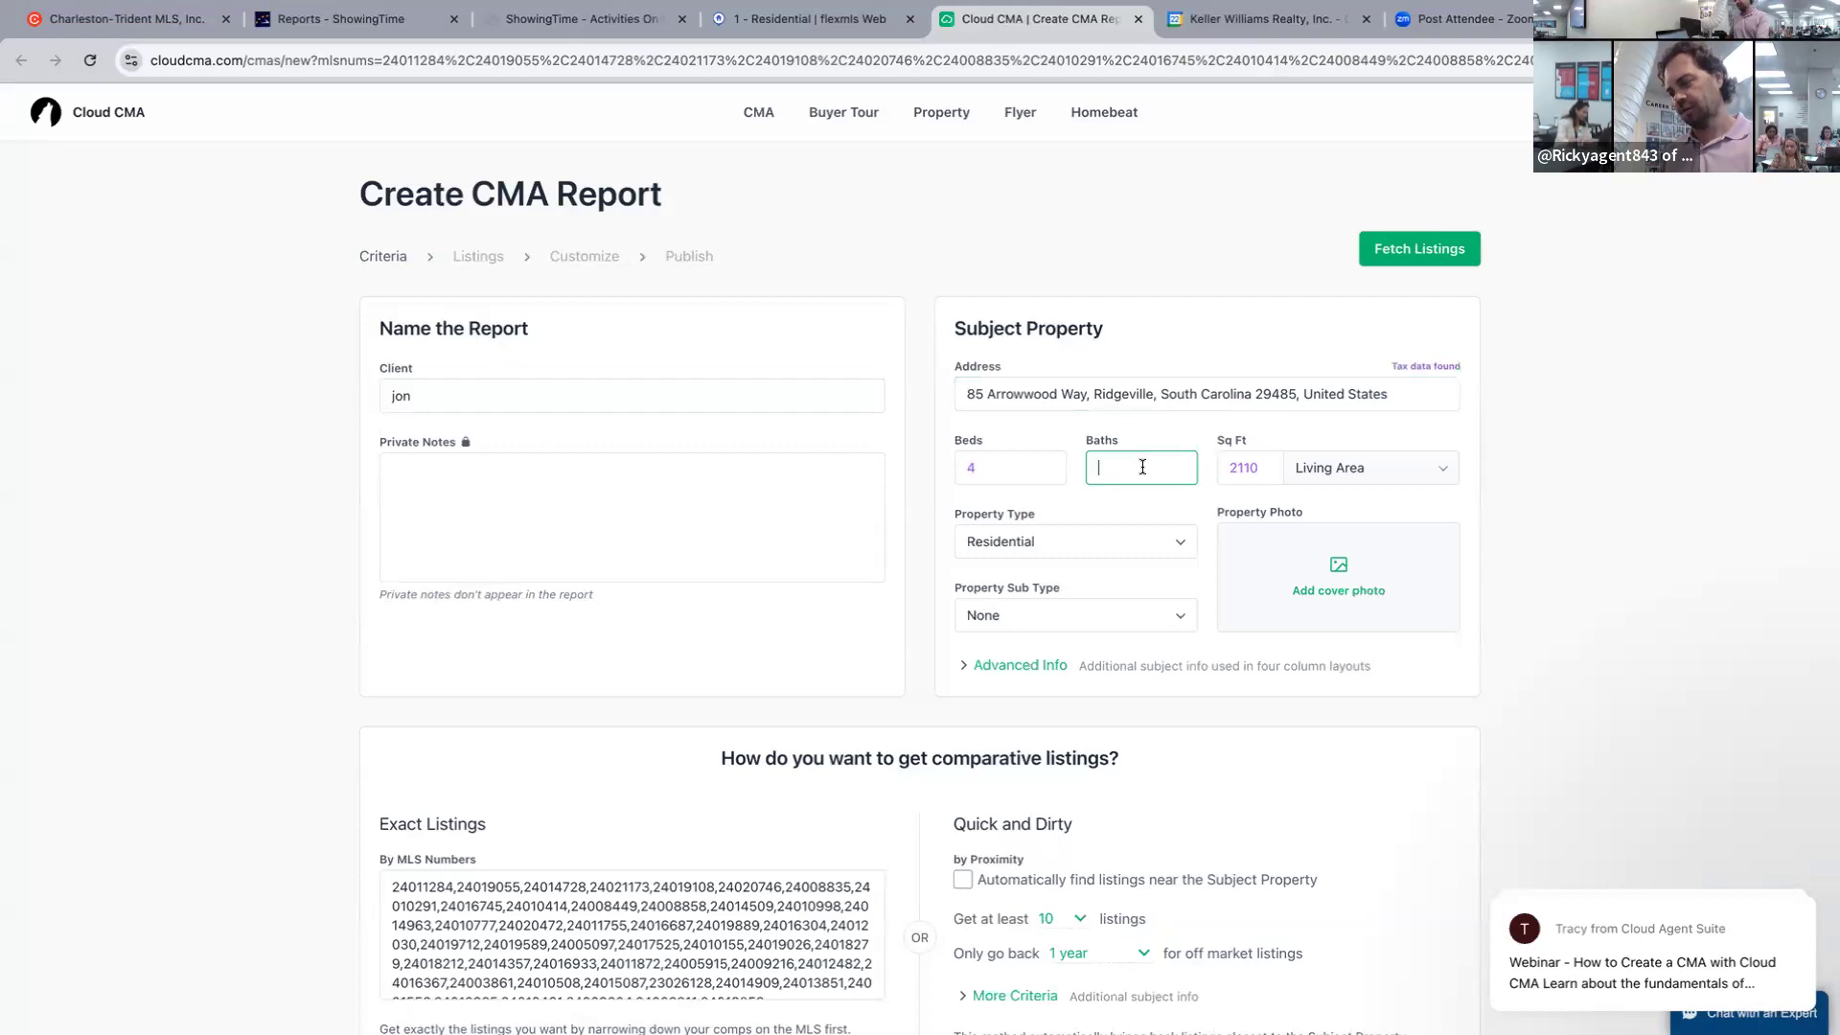
pyautogui.click(1262, 465)
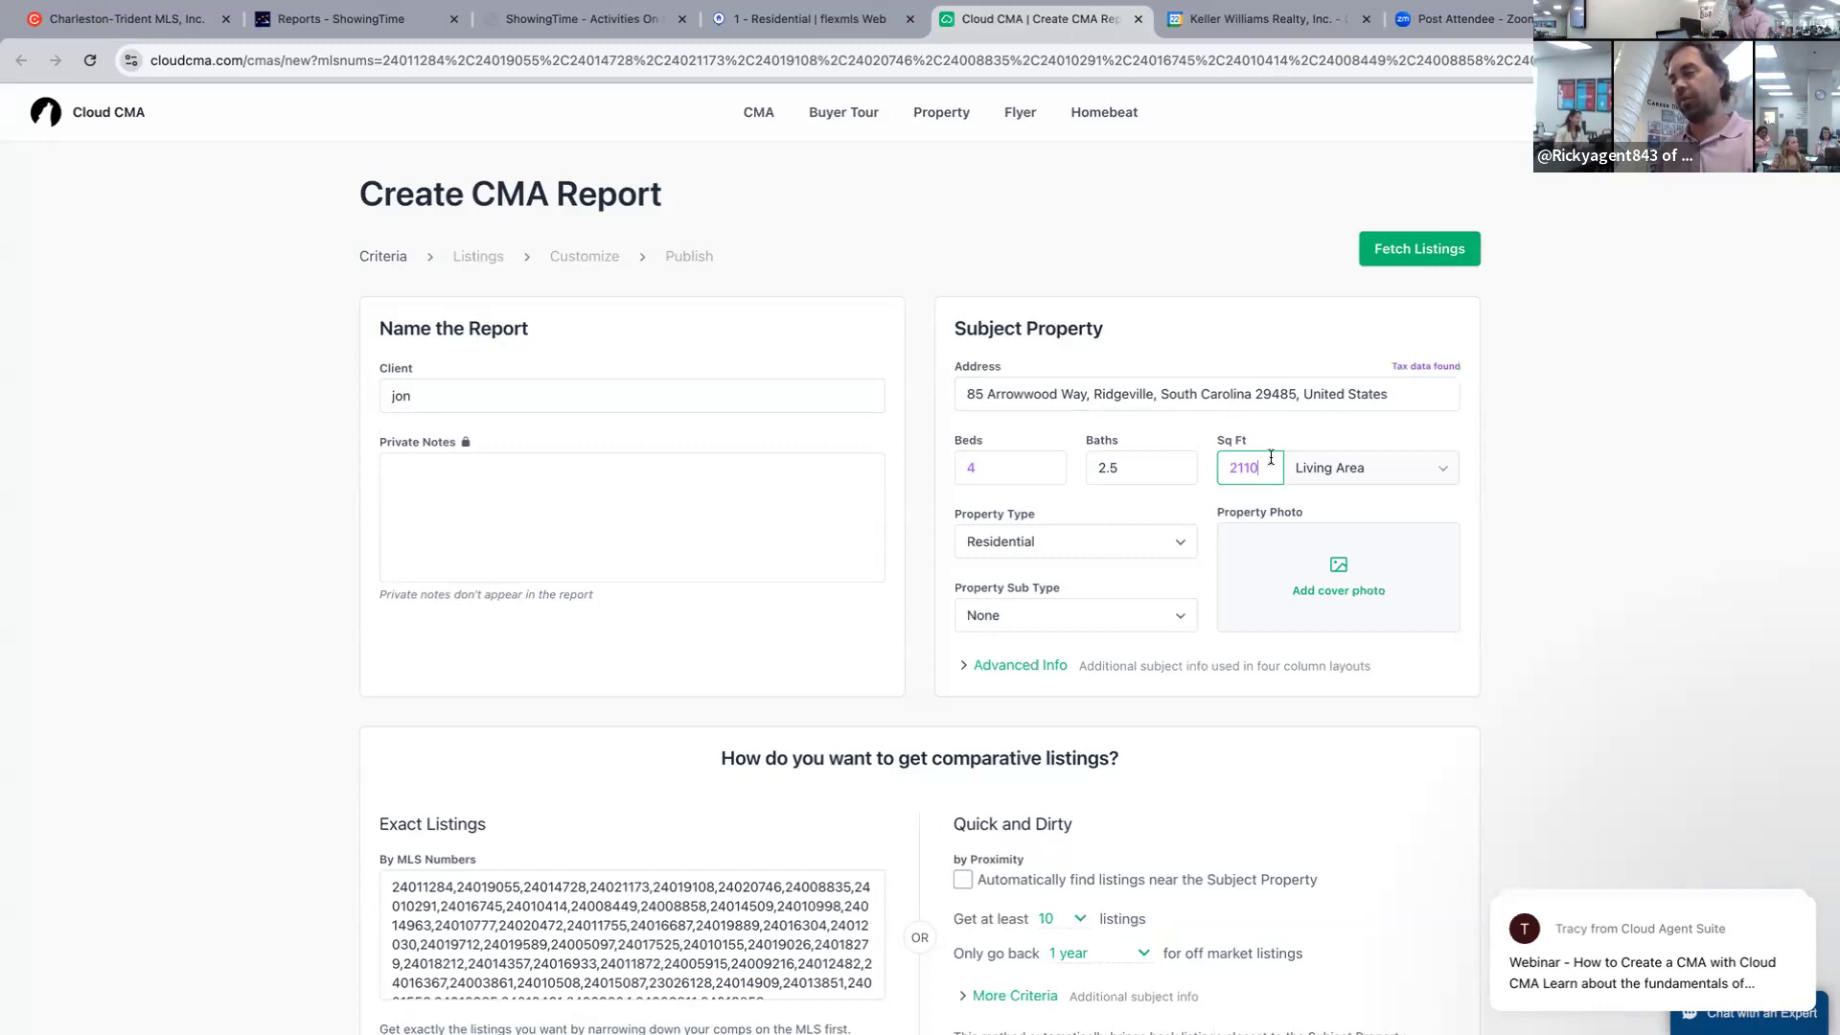
pyautogui.moveTo(1265, 466); pyautogui.dragTo(1190, 459)
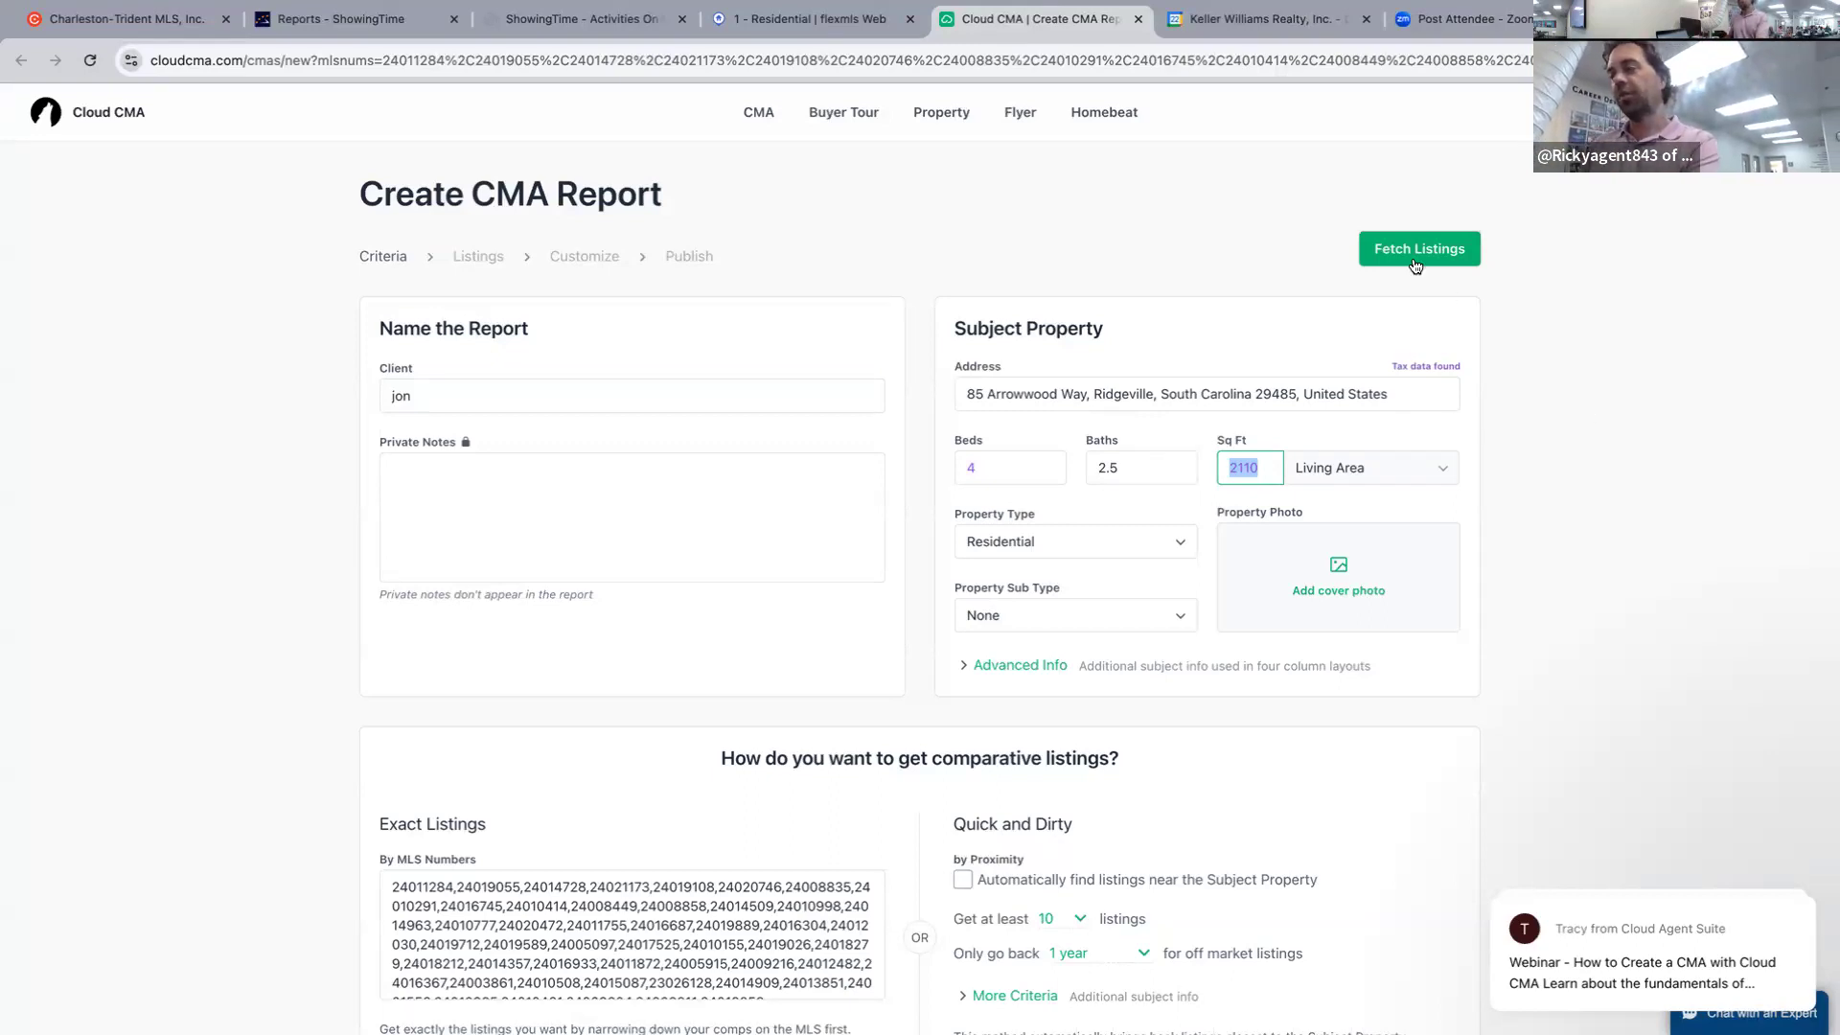
pyautogui.click(1260, 464)
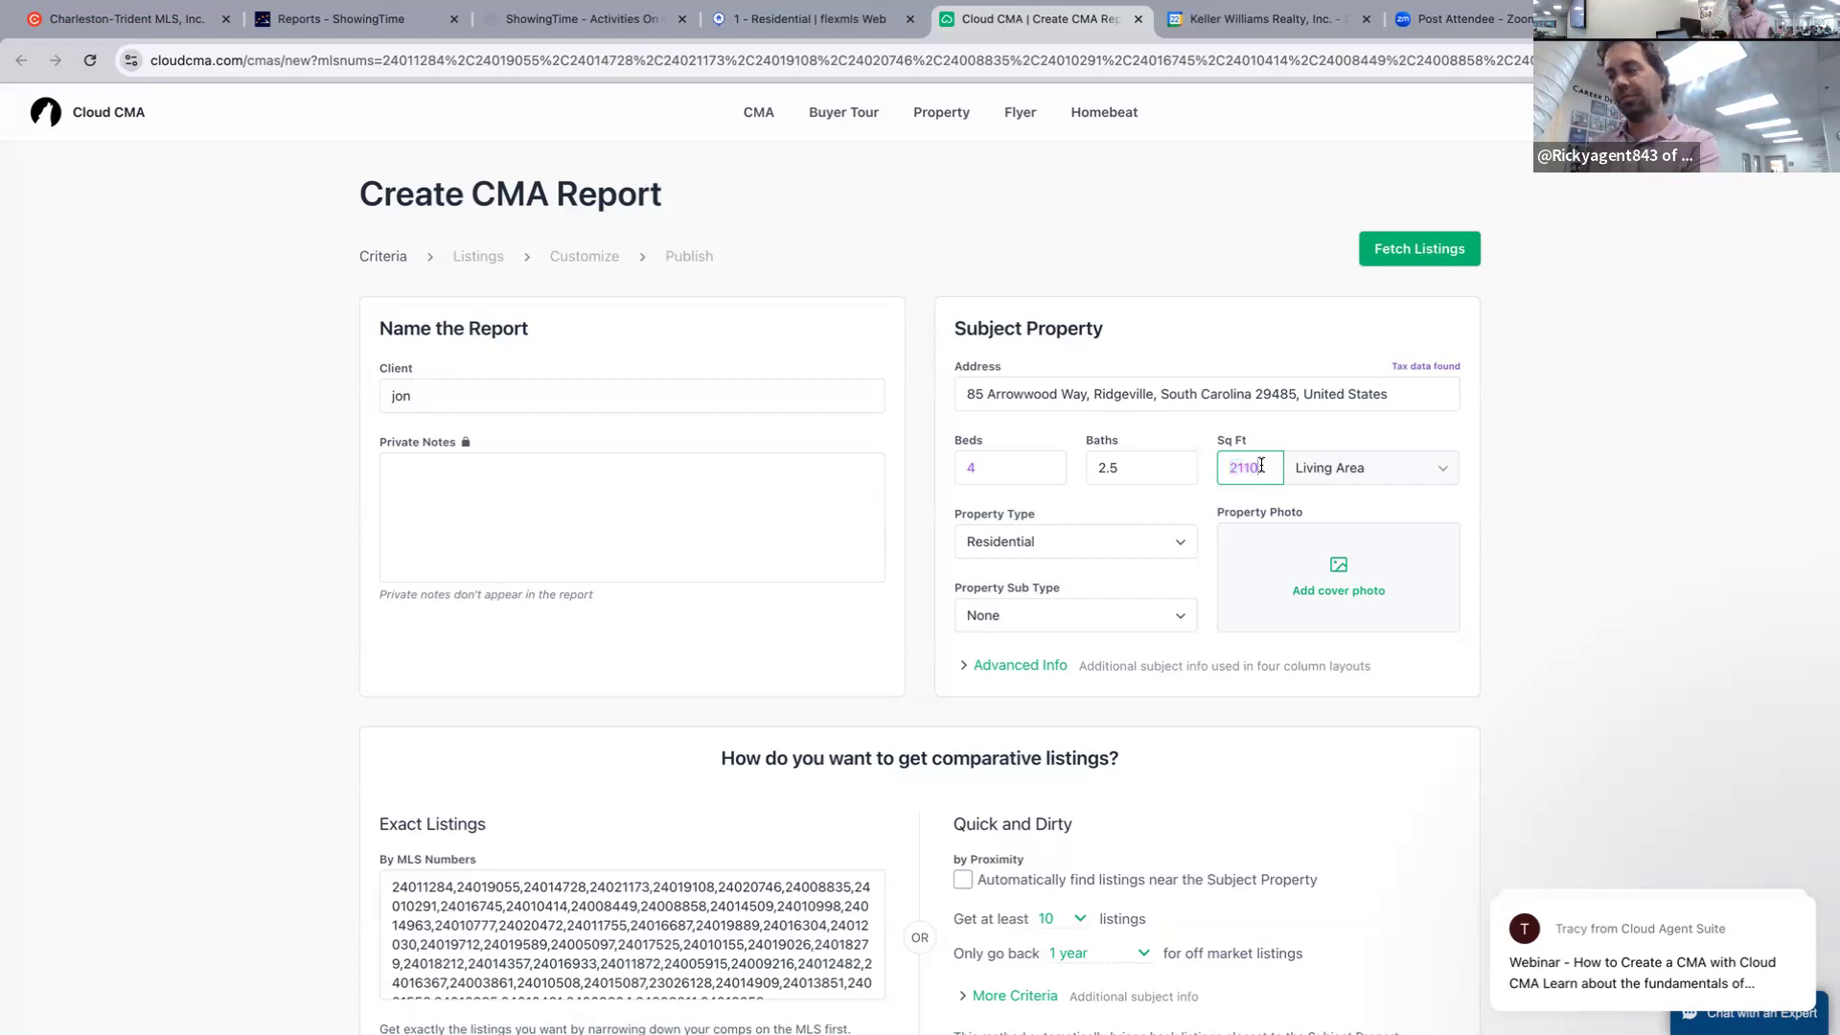
pyautogui.moveTo(1261, 464); pyautogui.dragTo(1198, 463)
pyautogui.write('1986')
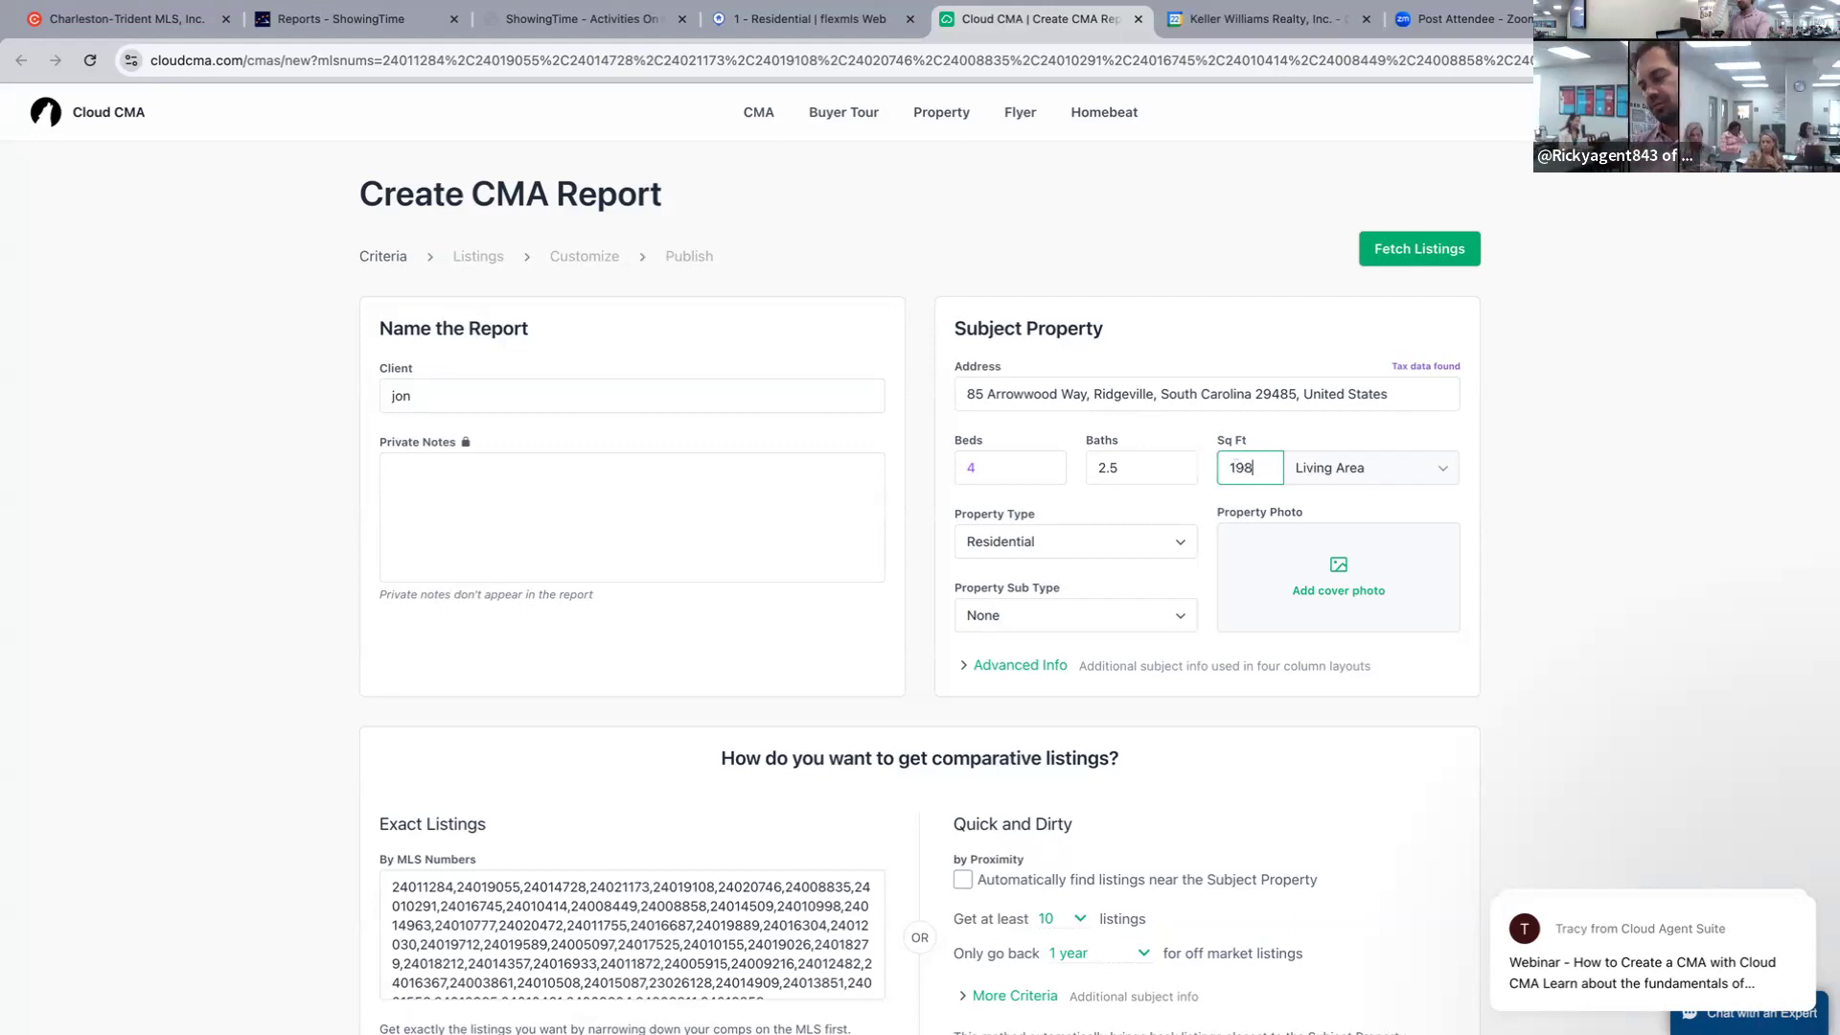
pyautogui.click(1693, 431)
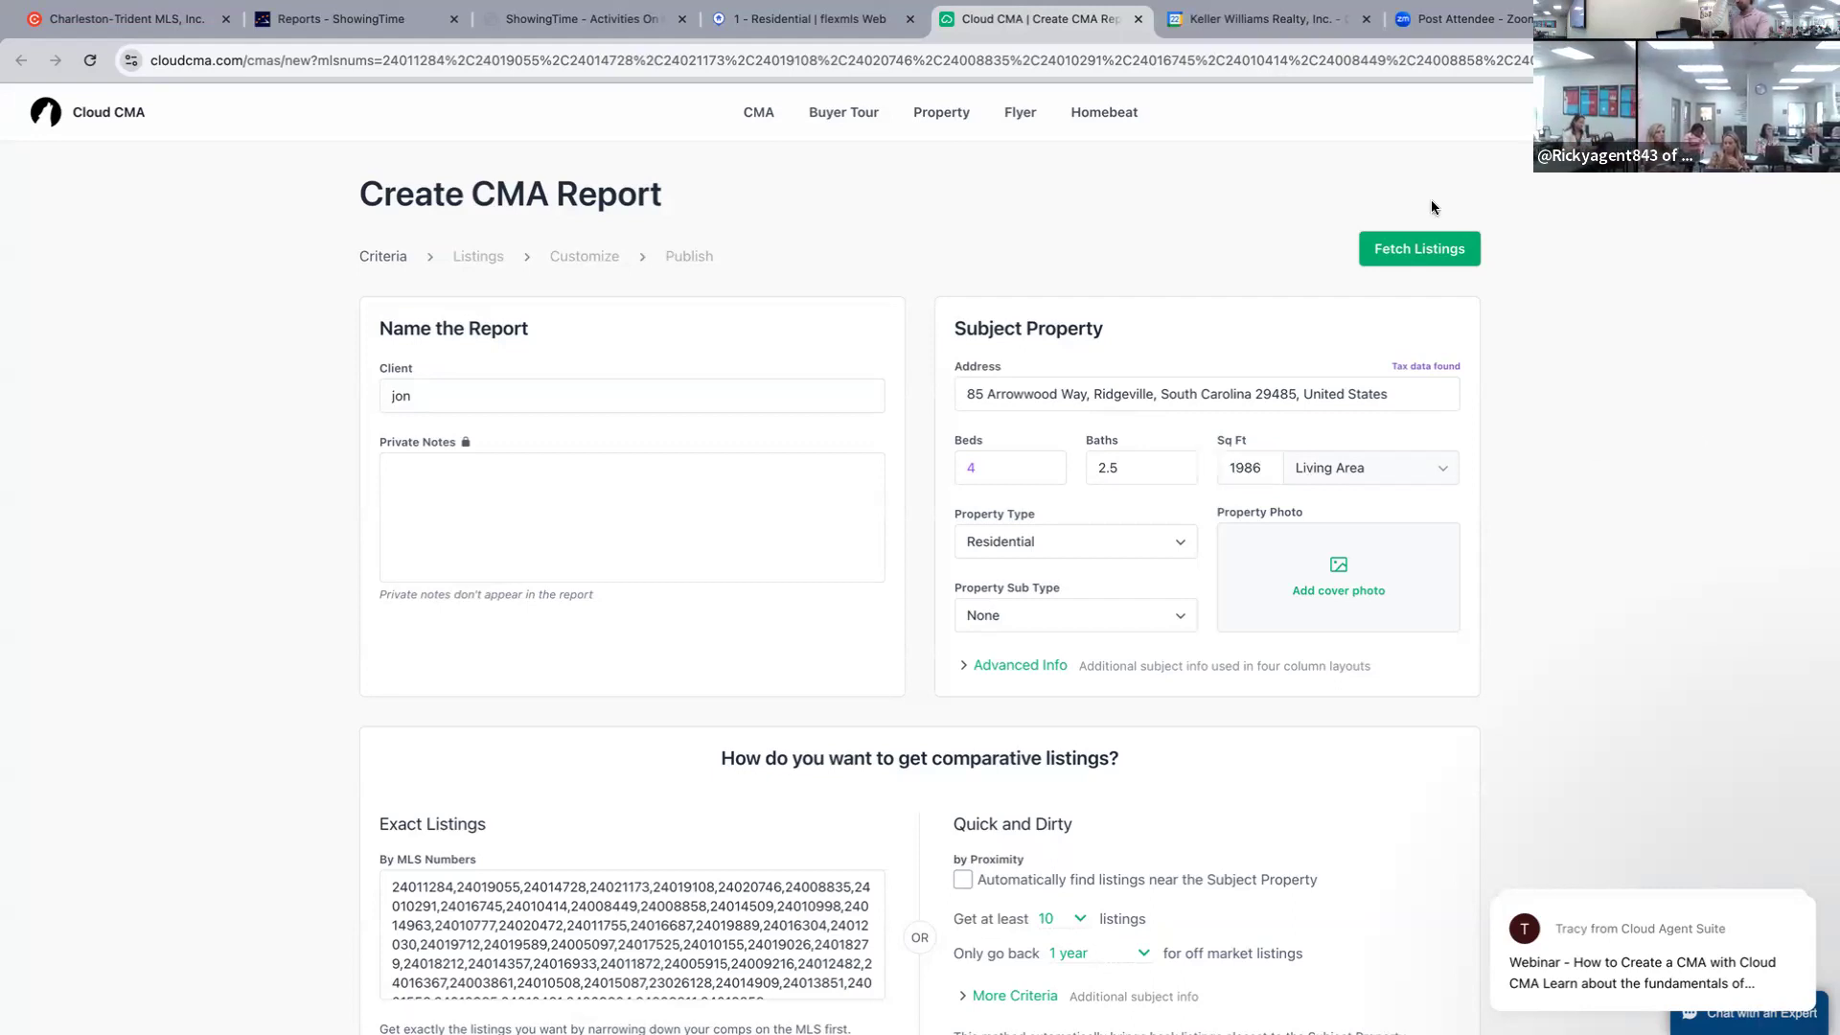
pyautogui.click(1423, 257)
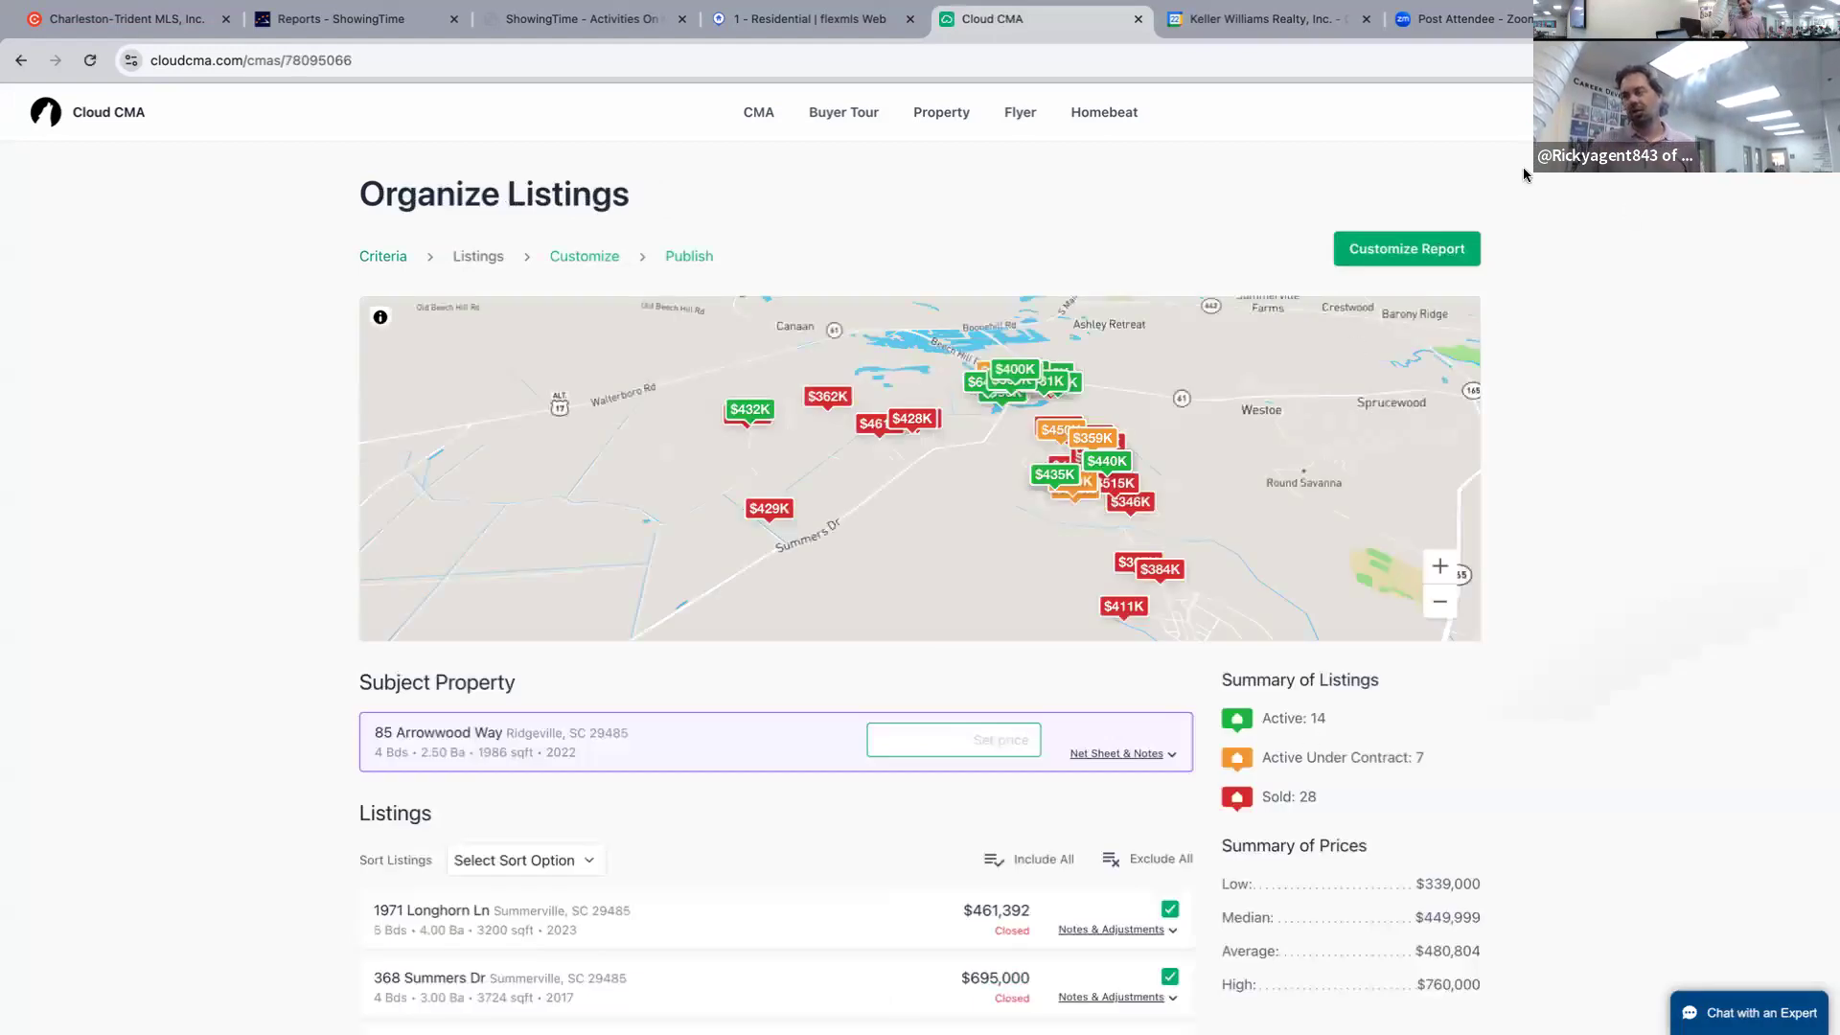
pyautogui.click(1423, 251)
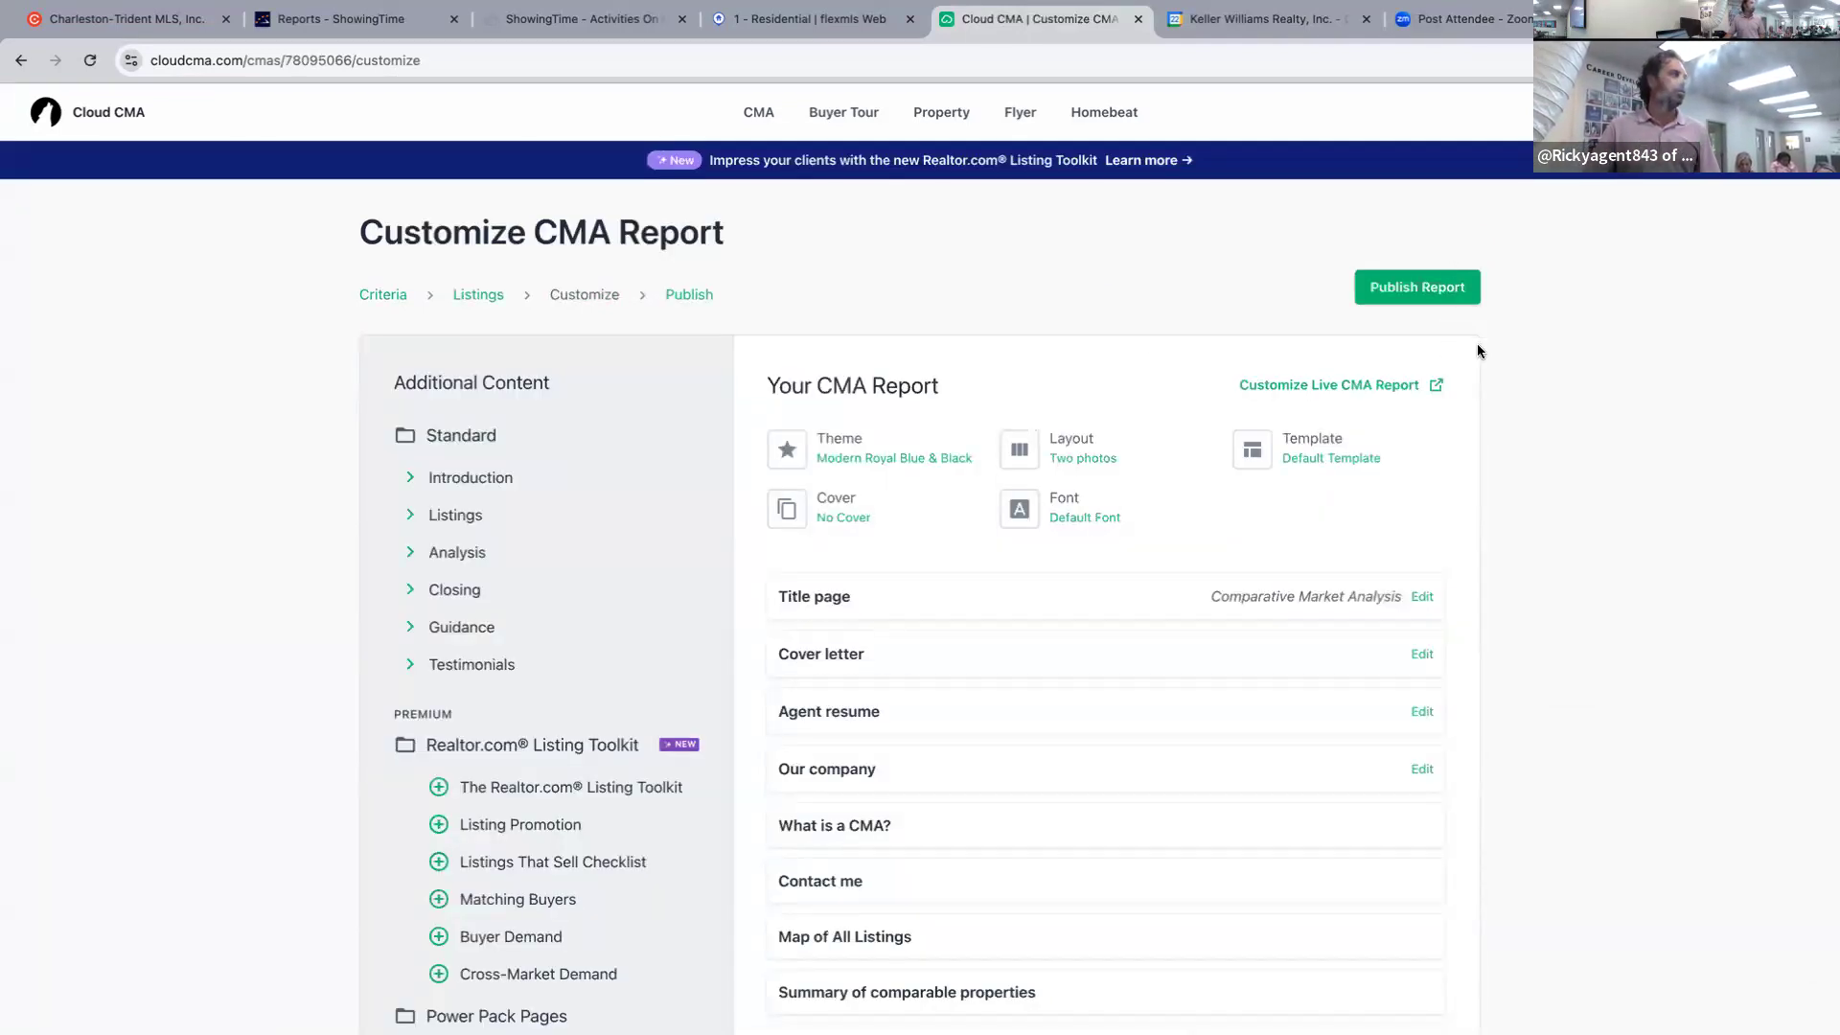
pyautogui.click(1415, 289)
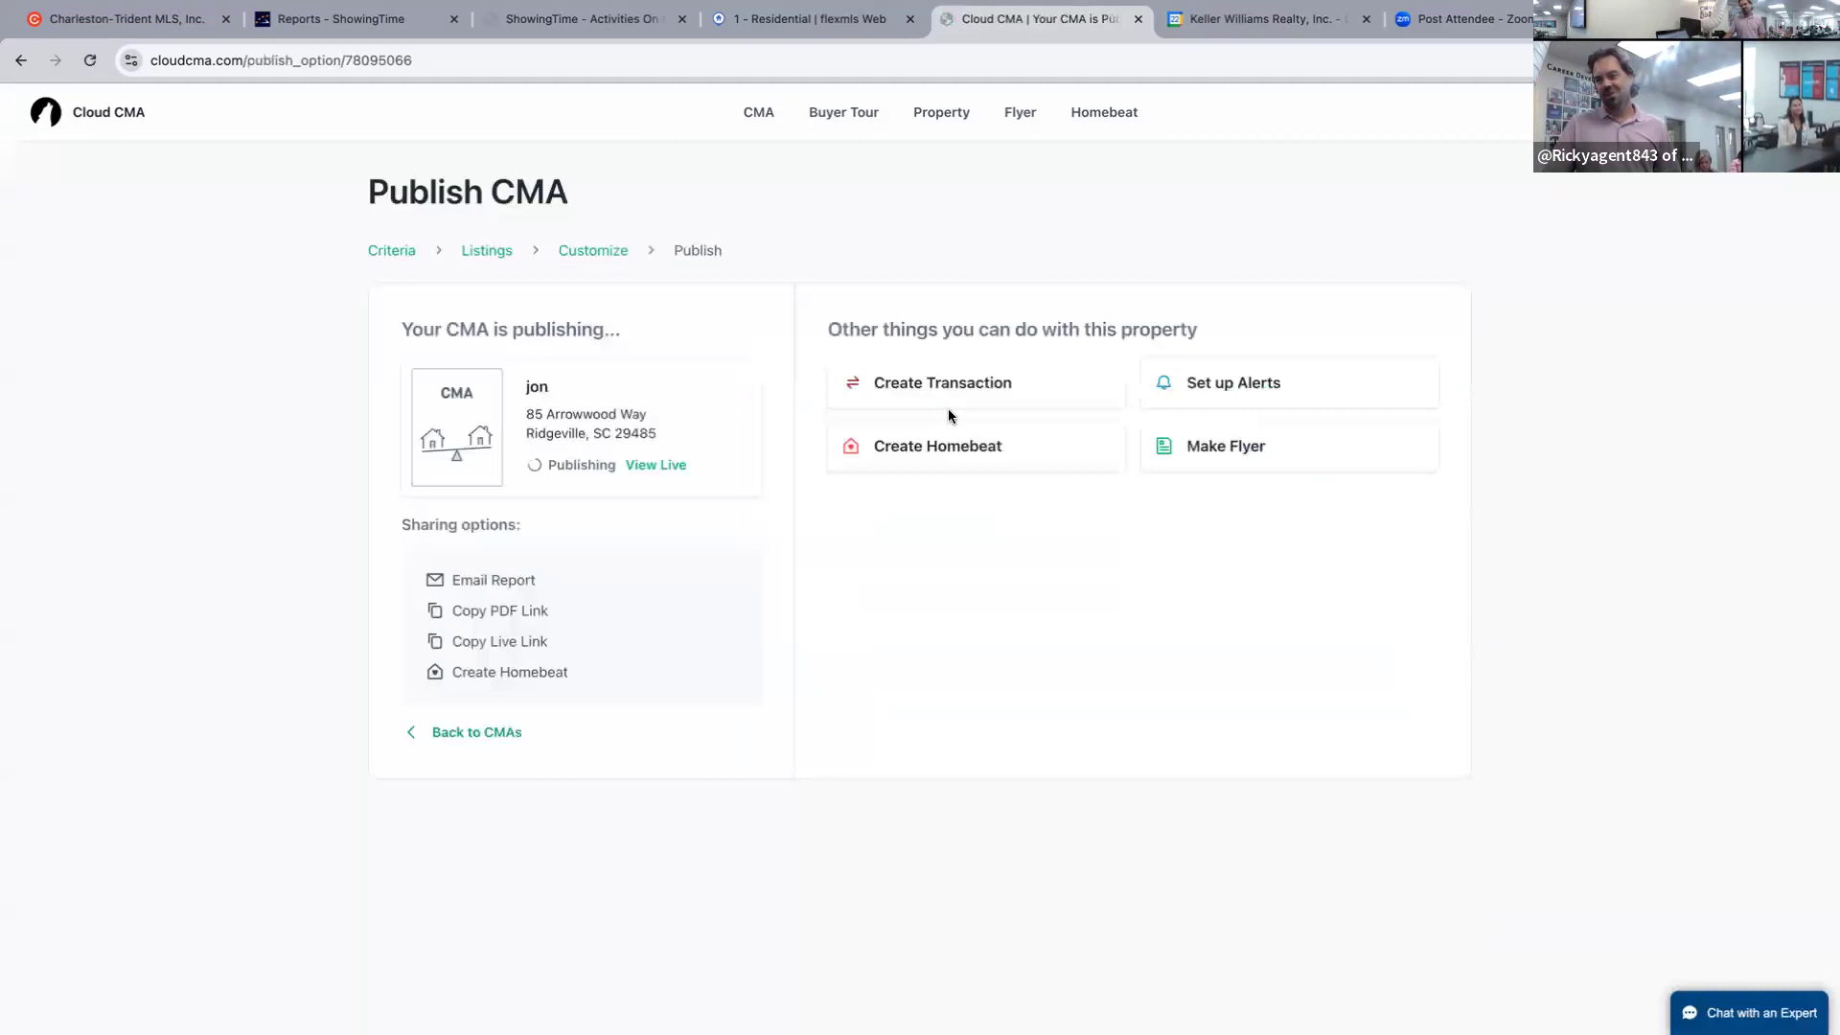
pyautogui.click(658, 466)
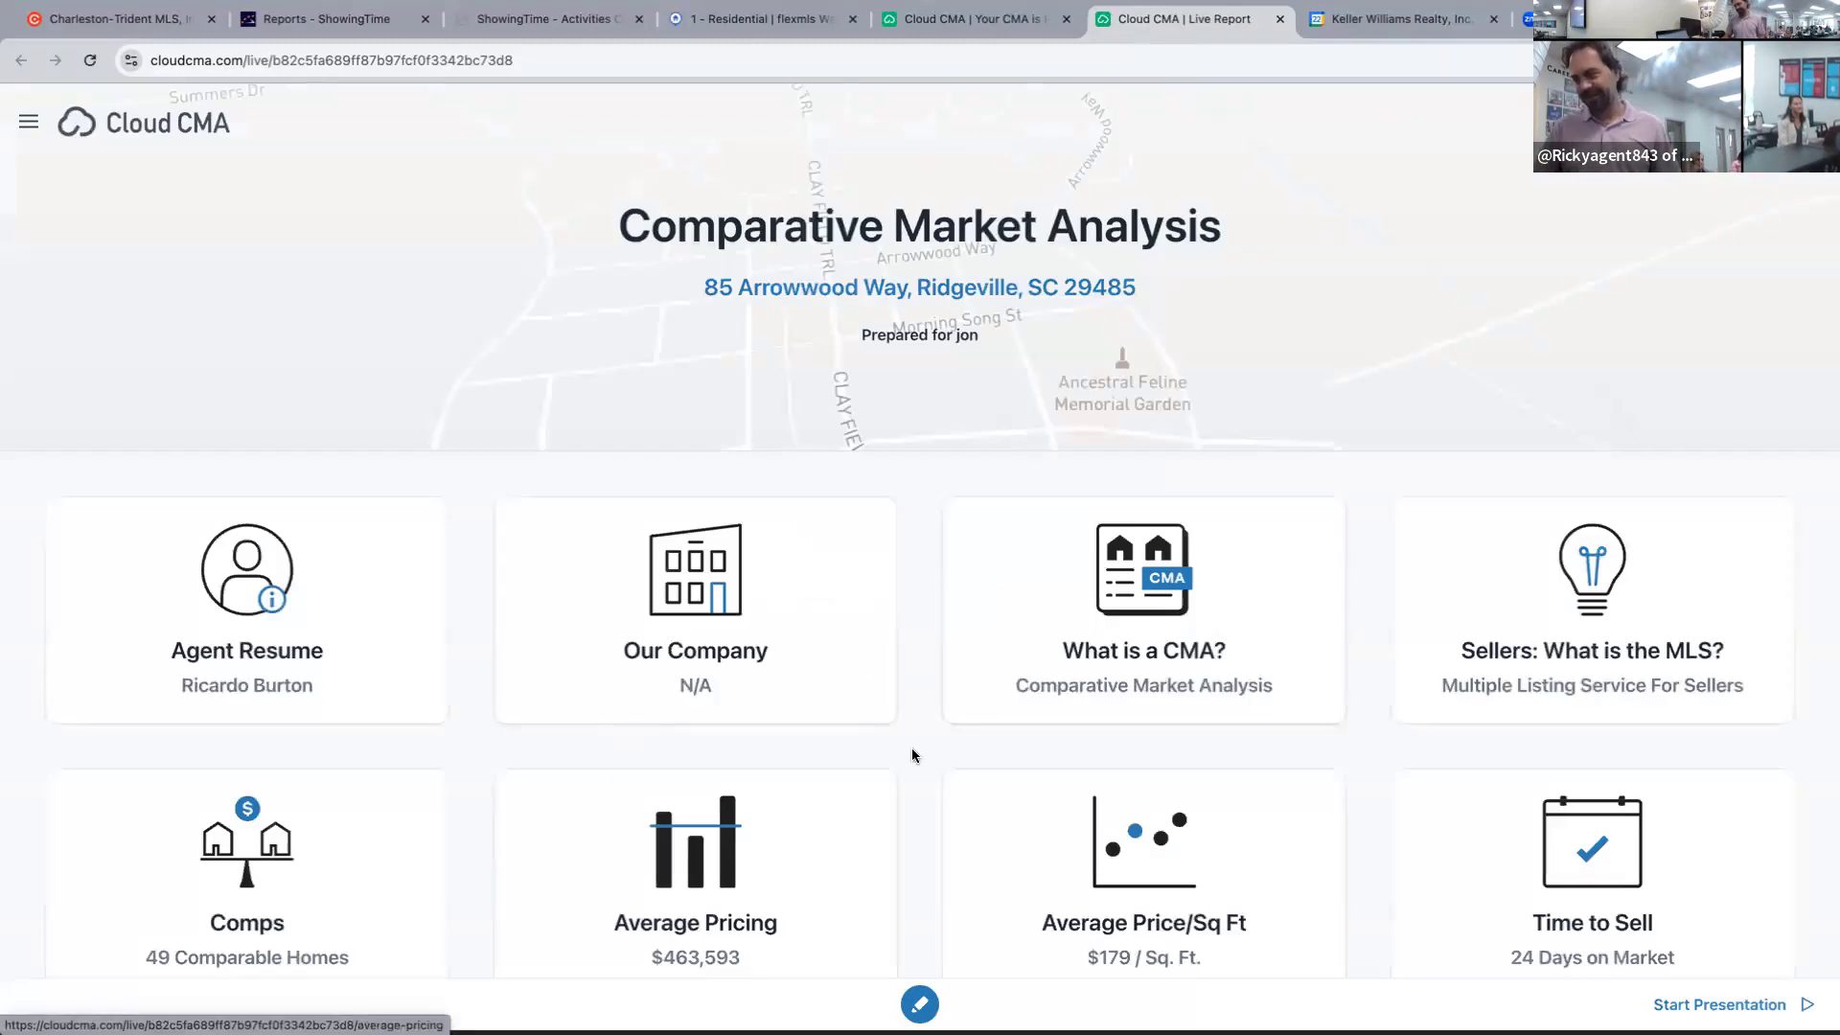
# Show the Average Price/Sq. Ft. chart with the subject property and sold-listings trendline plotted.
pyautogui.click(1192, 927)
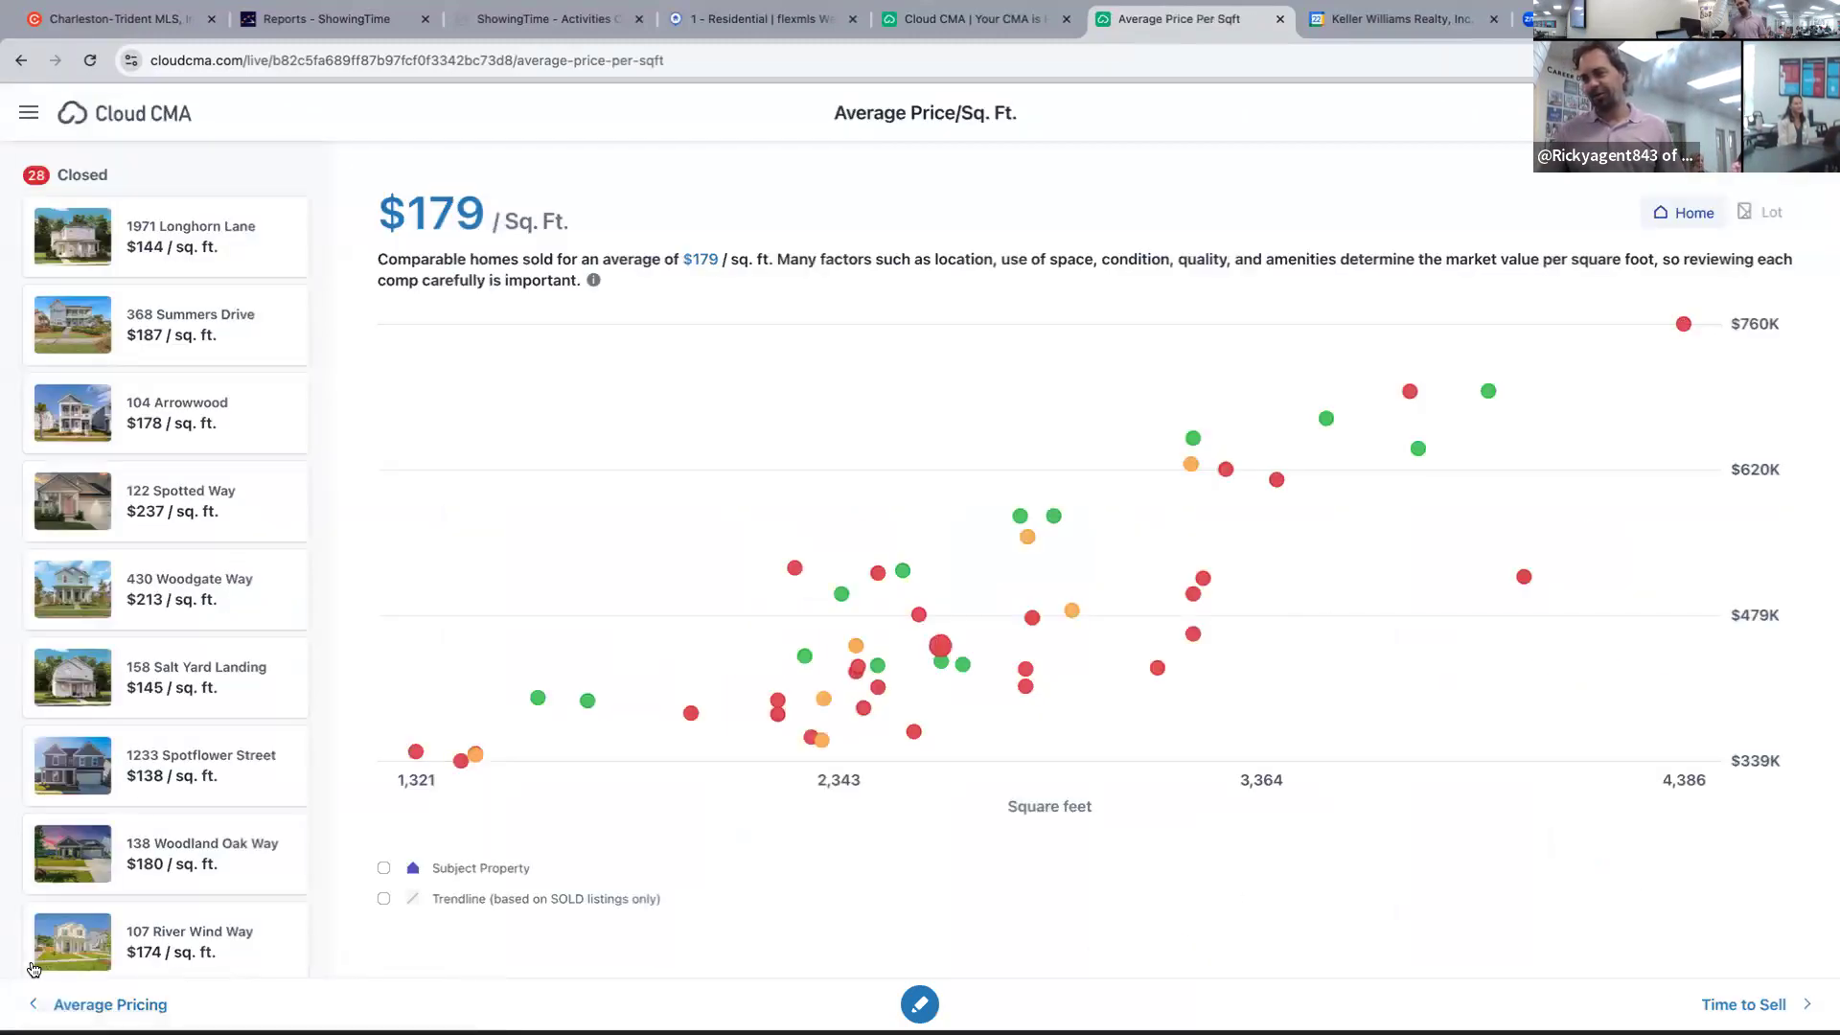
pyautogui.click(384, 868)
pyautogui.click(383, 898)
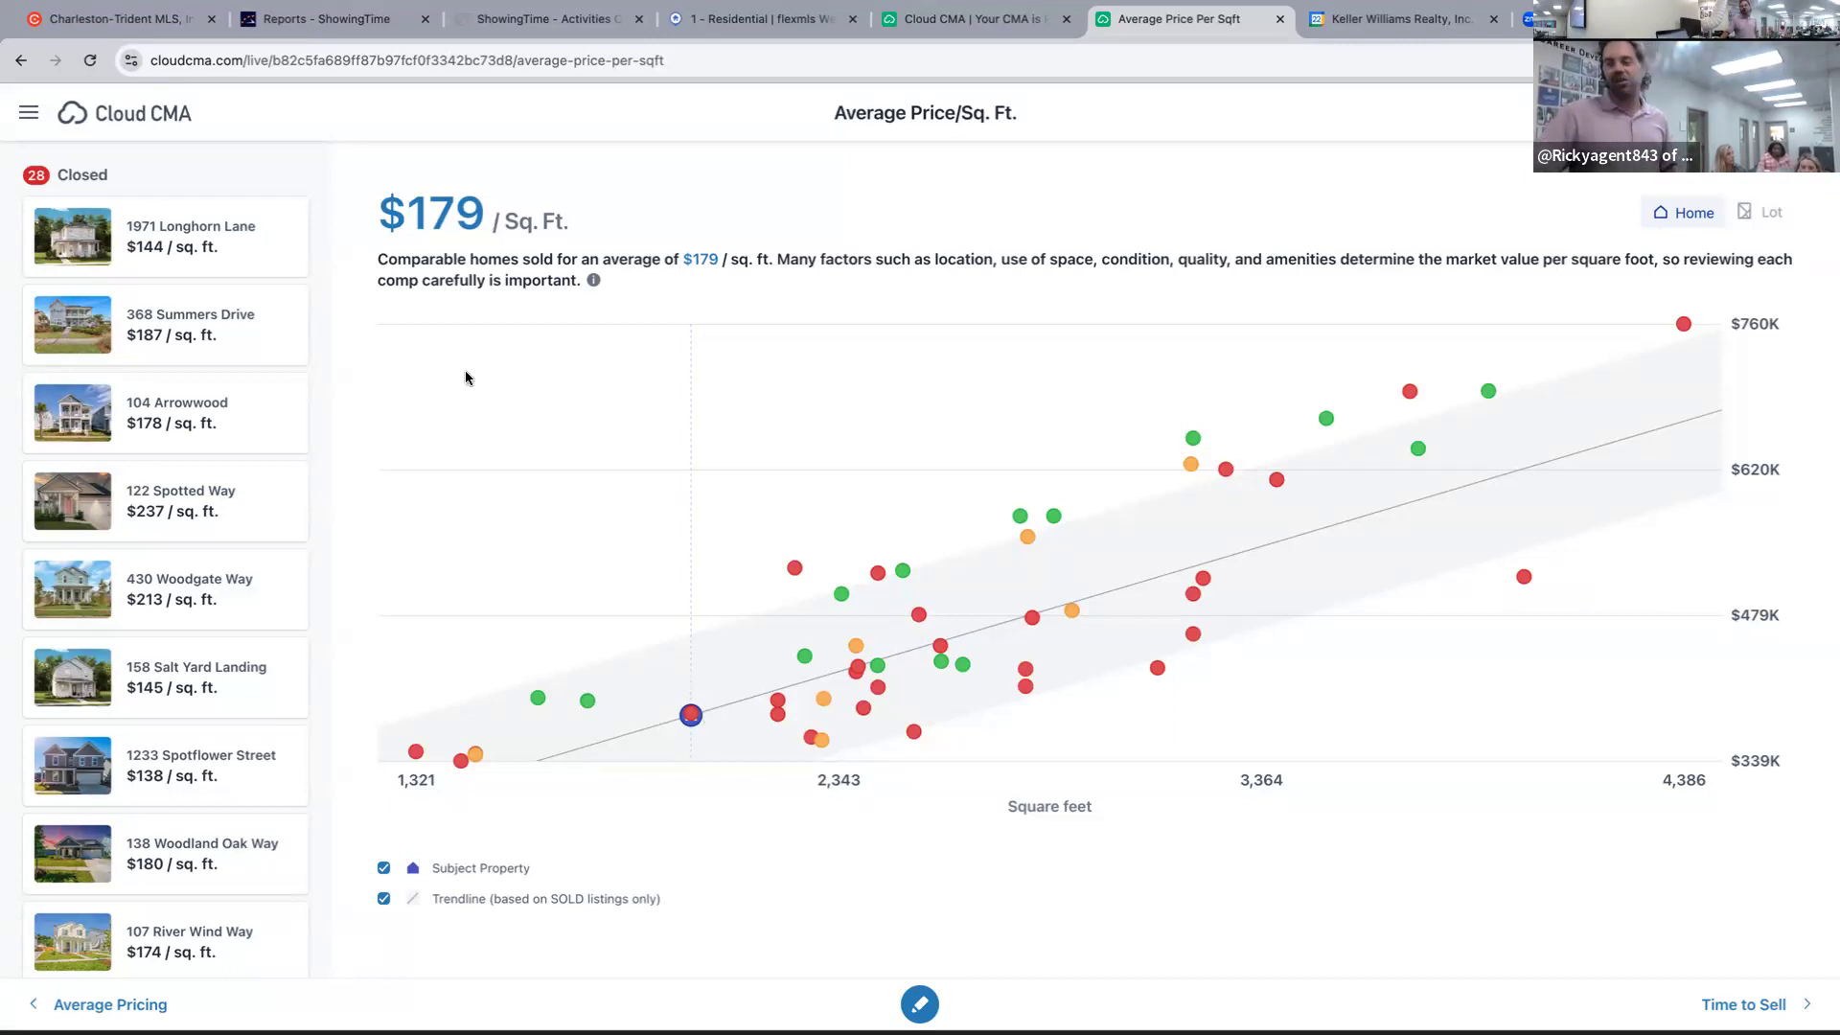
pyautogui.doubleClick(429, 204)
pyautogui.click(578, 420)
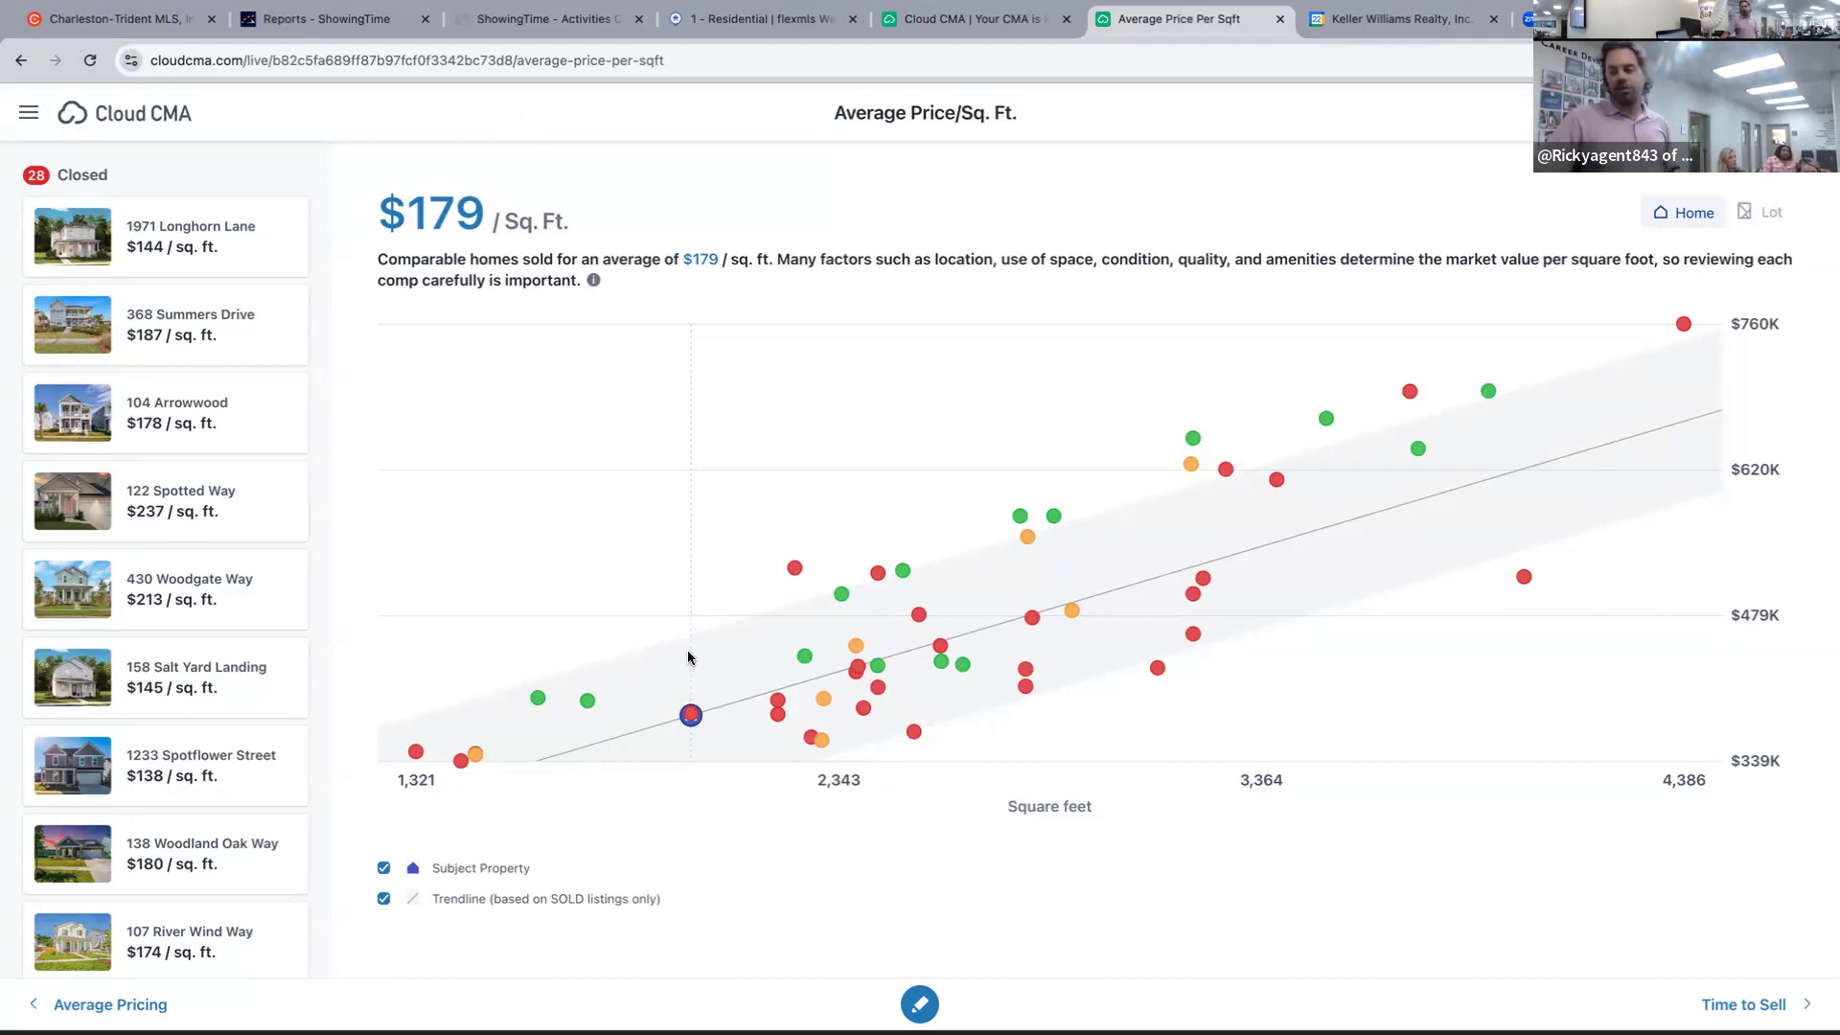
pyautogui.click(794, 569)
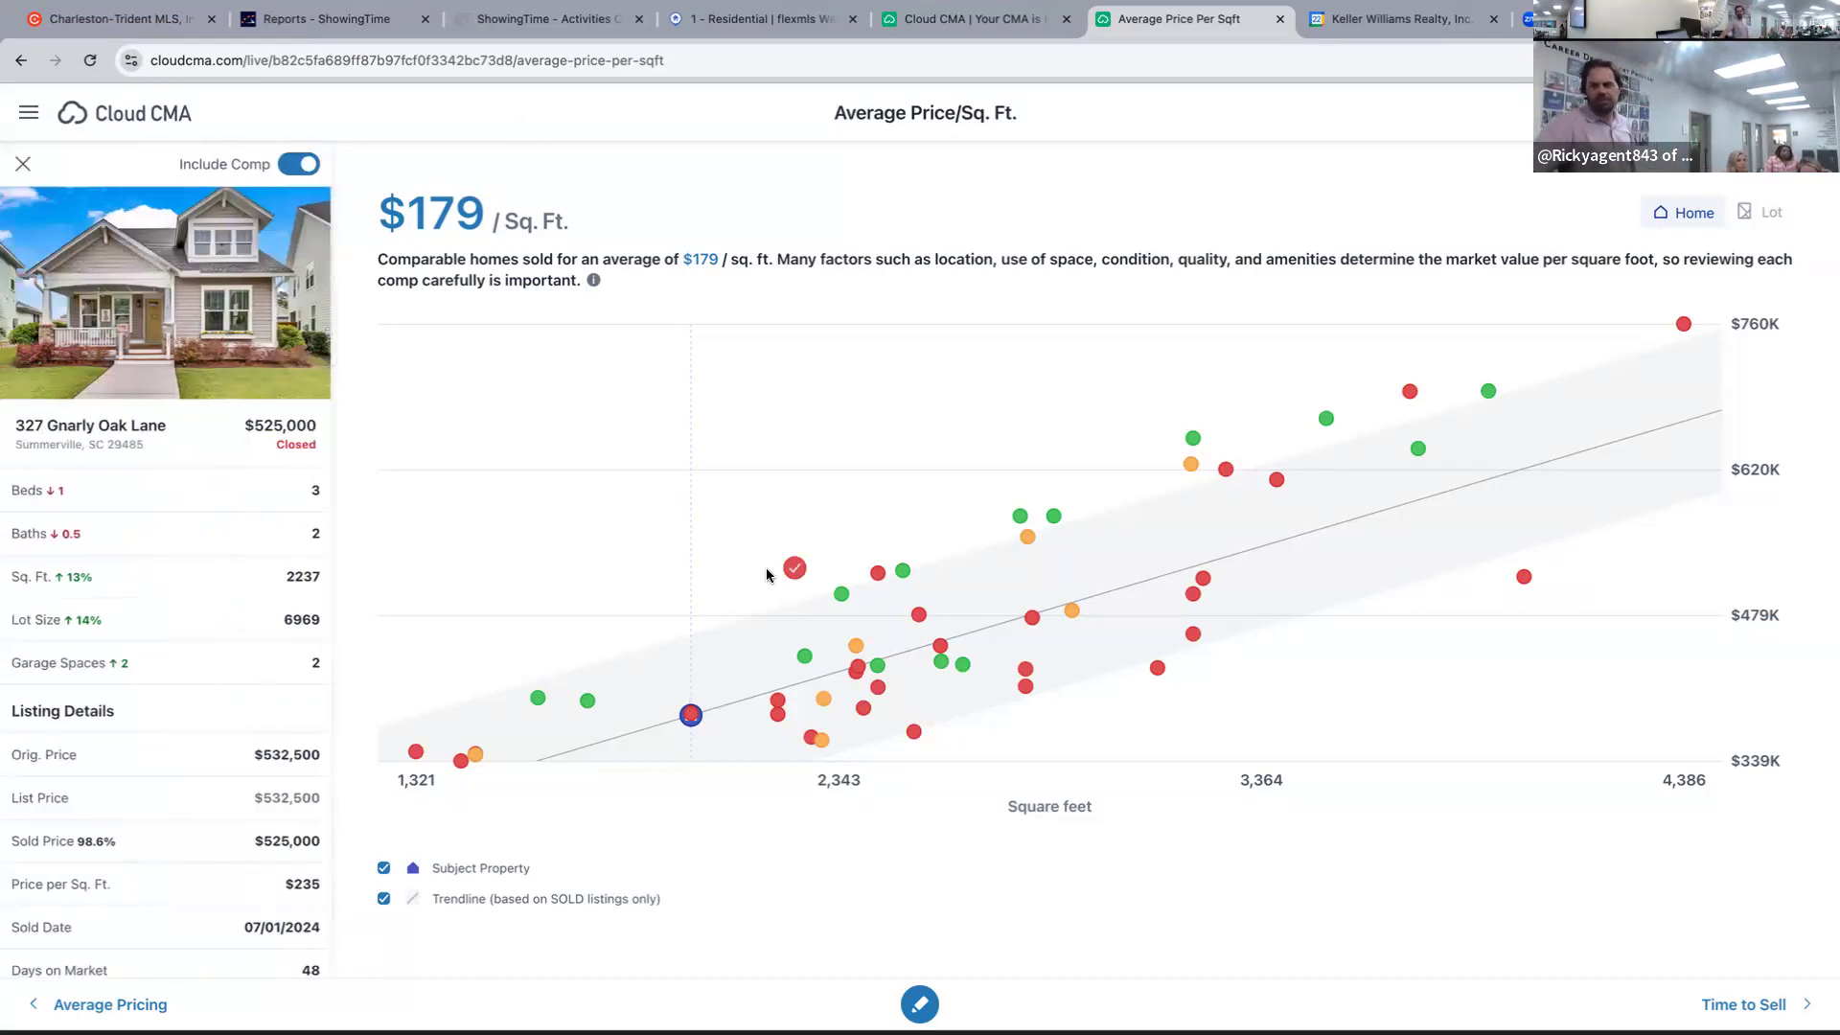
pyautogui.click(687, 717)
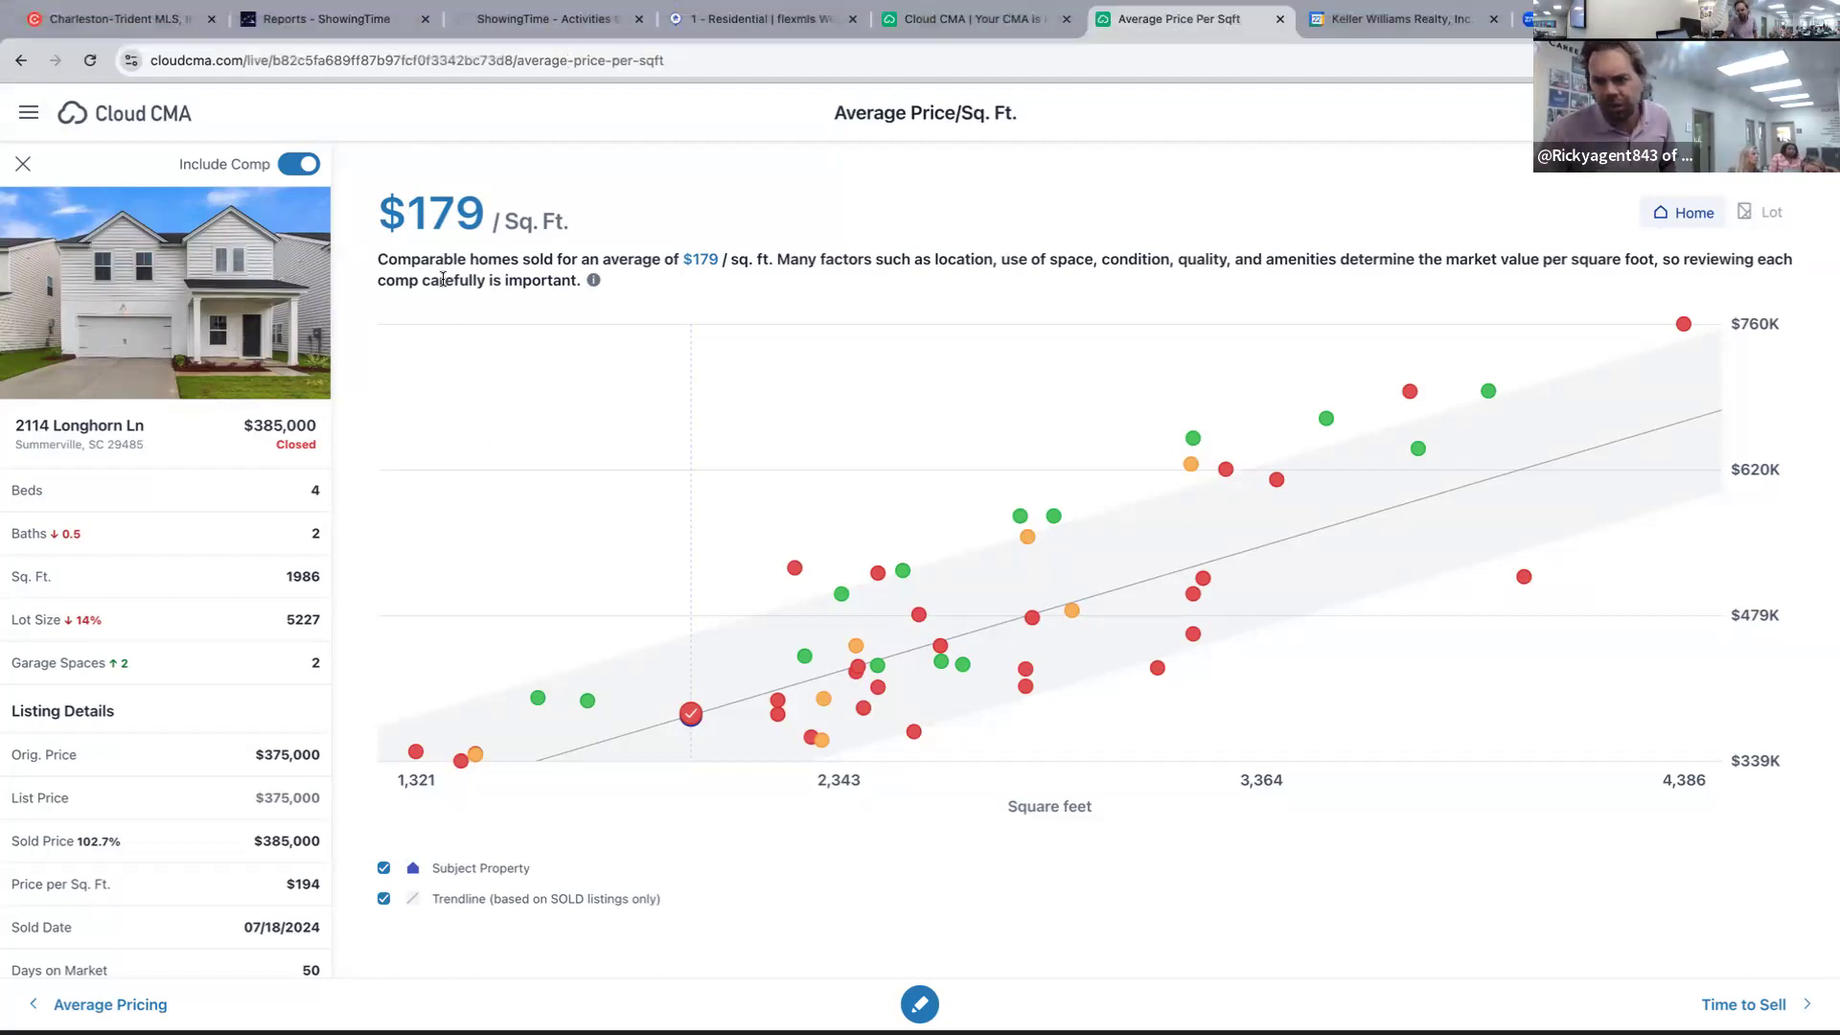
pyautogui.click(781, 21)
pyautogui.click(1035, 821)
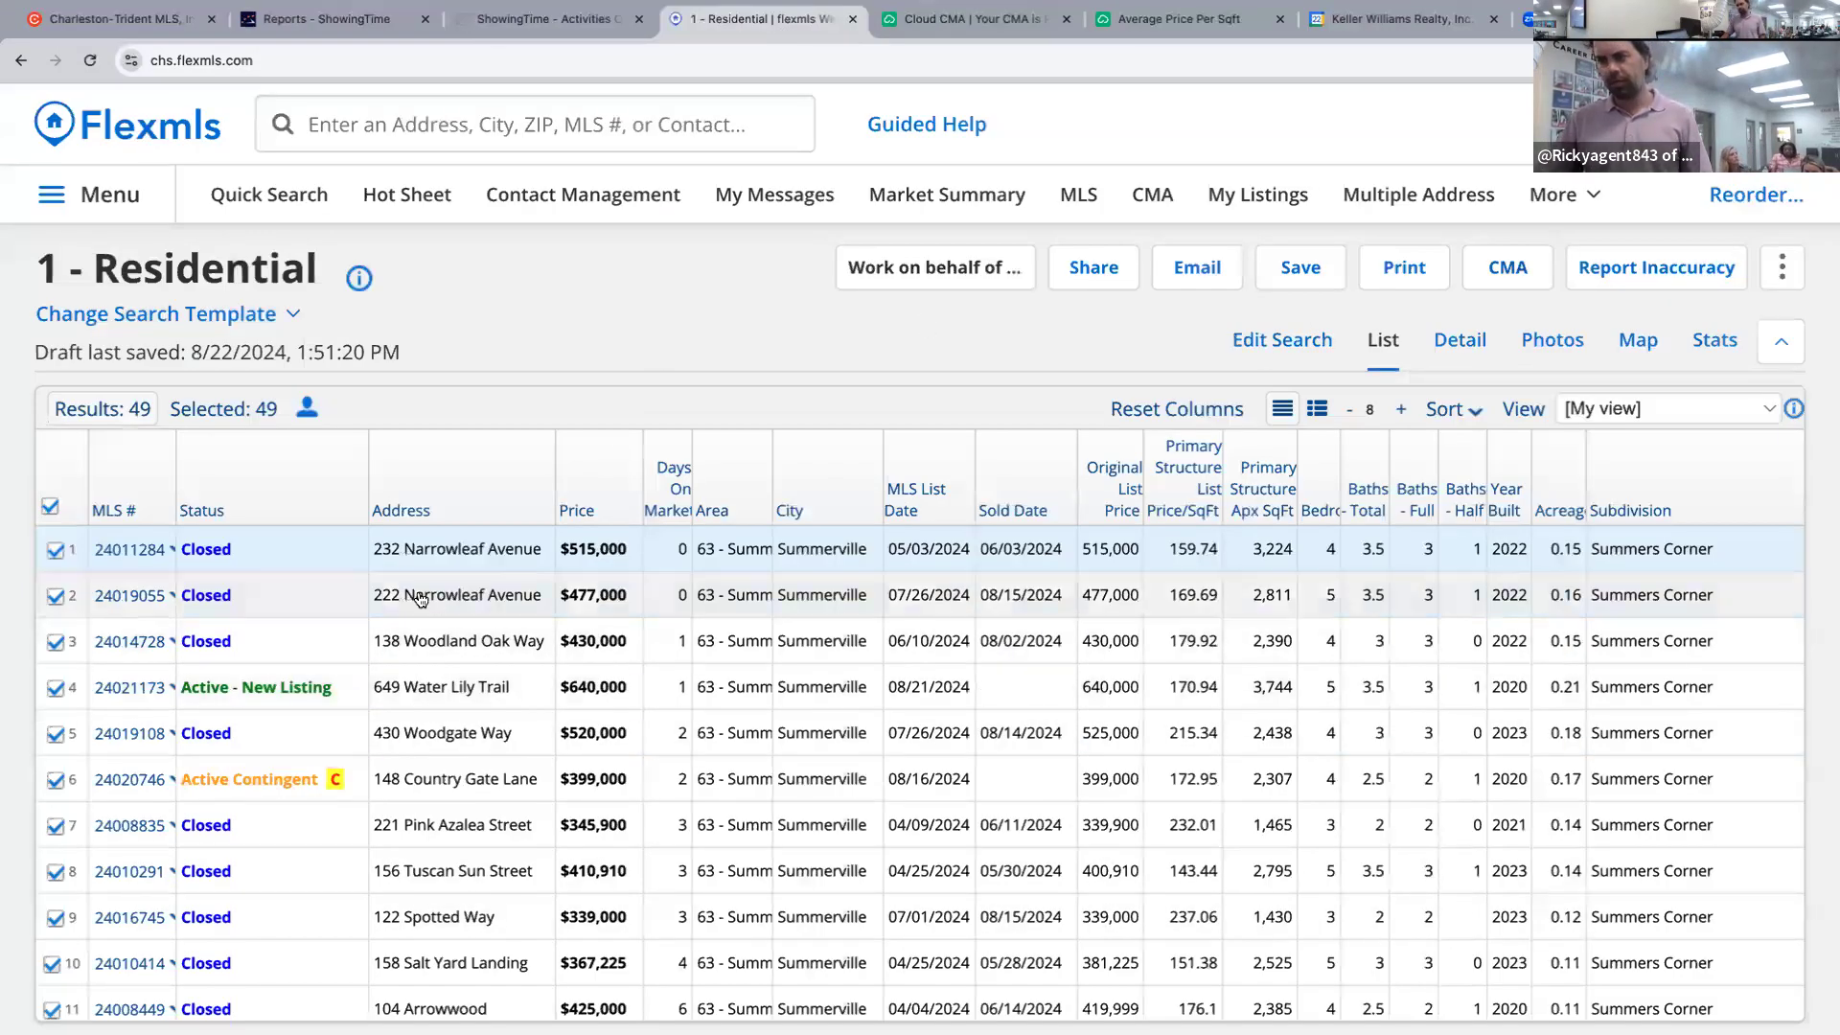
pyautogui.scroll(-3, 437, 596)
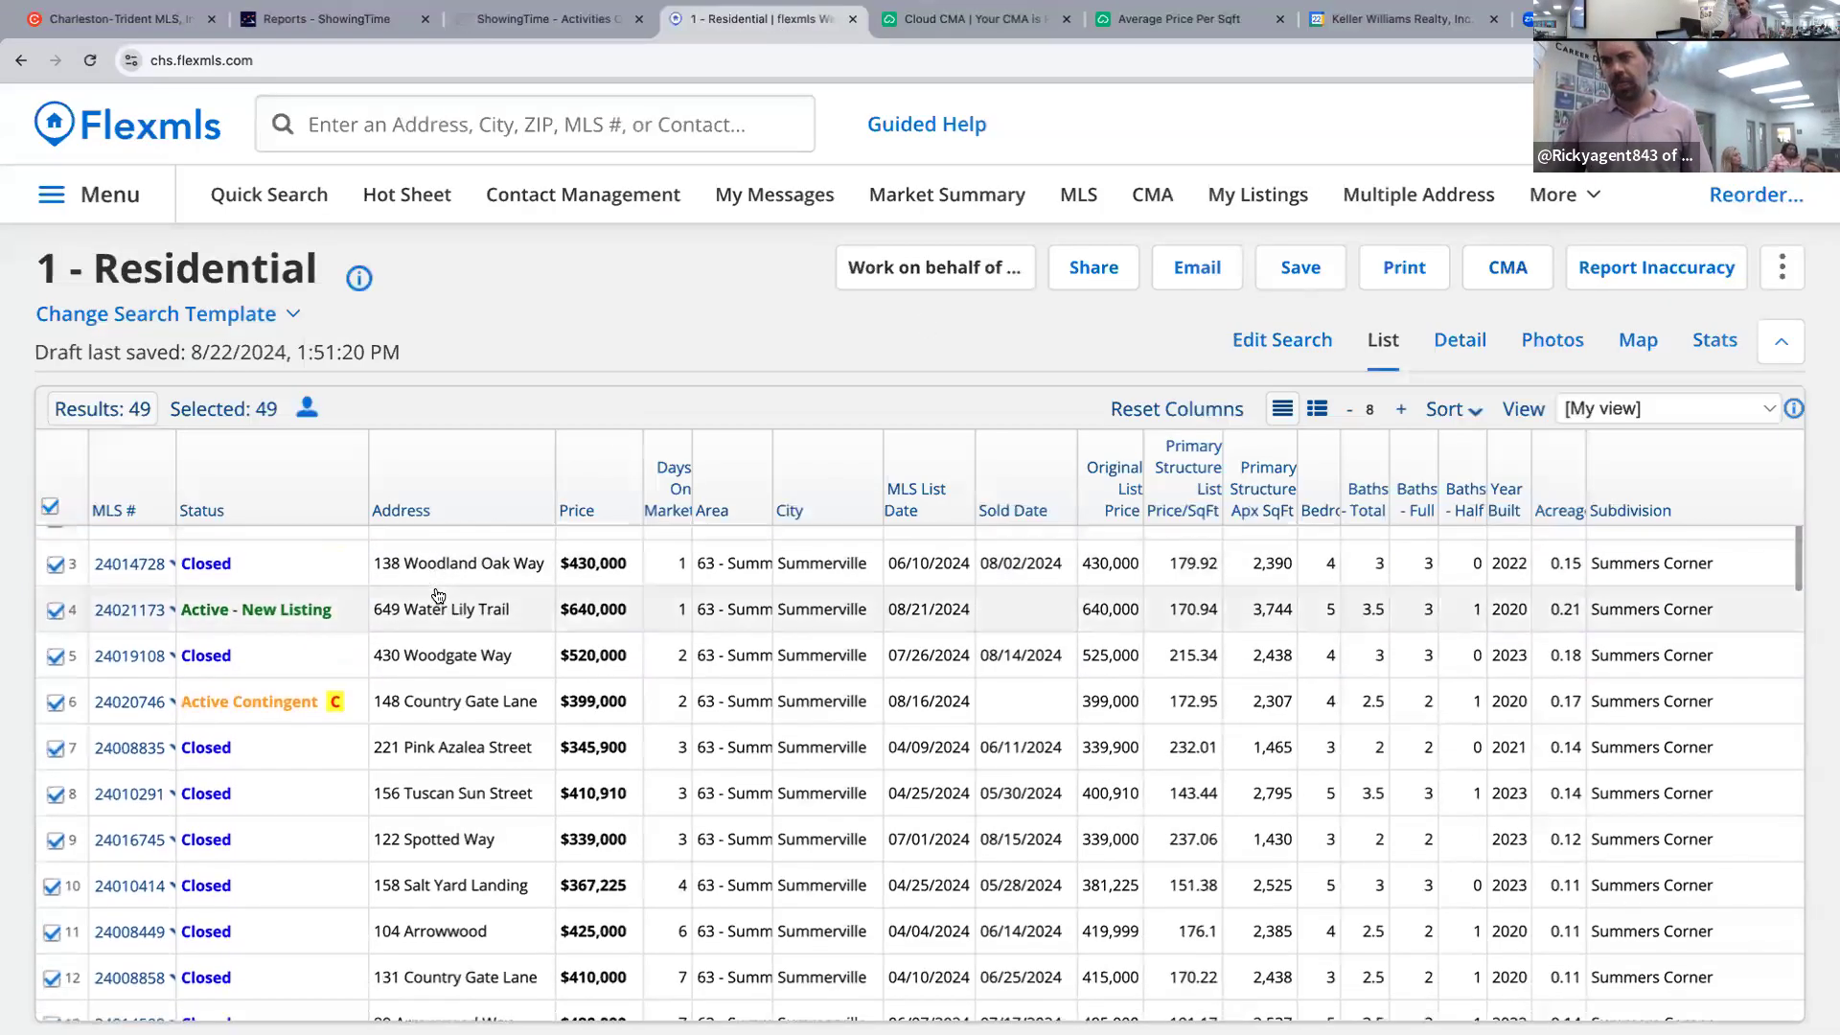
pyautogui.scroll(-5, 437, 596)
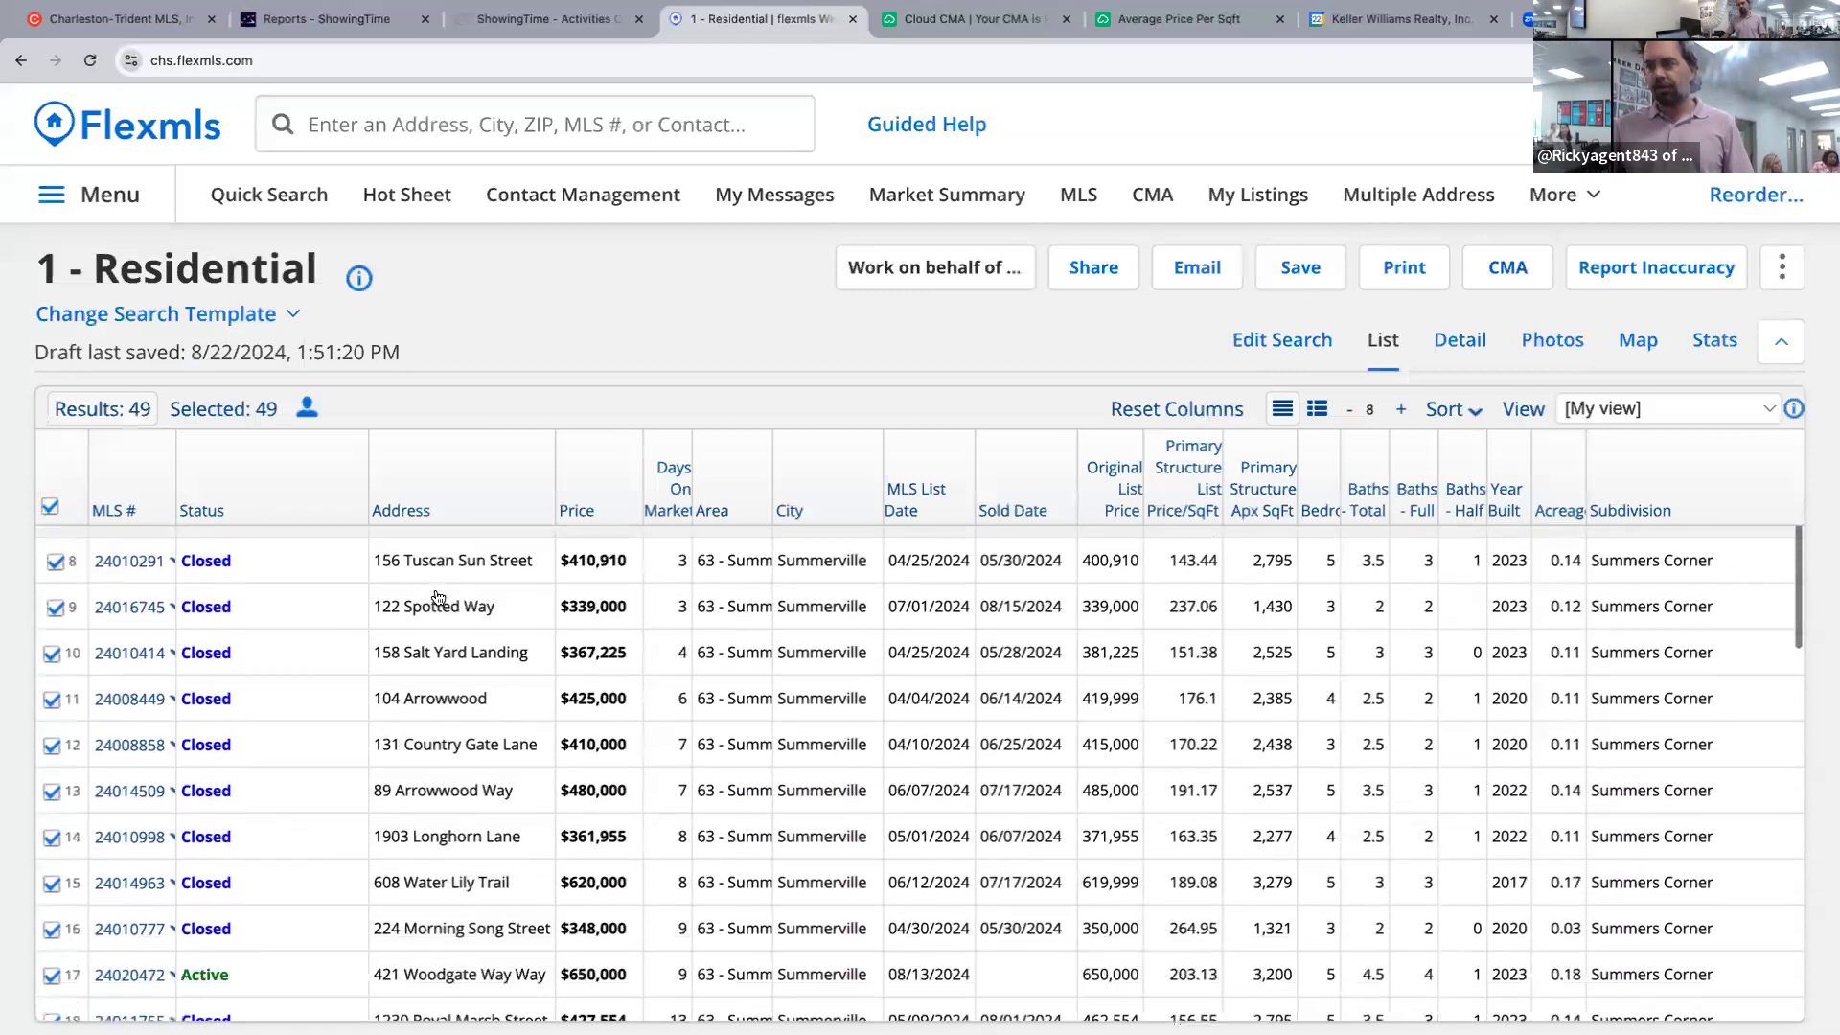
pyautogui.scroll(-5, 438, 598)
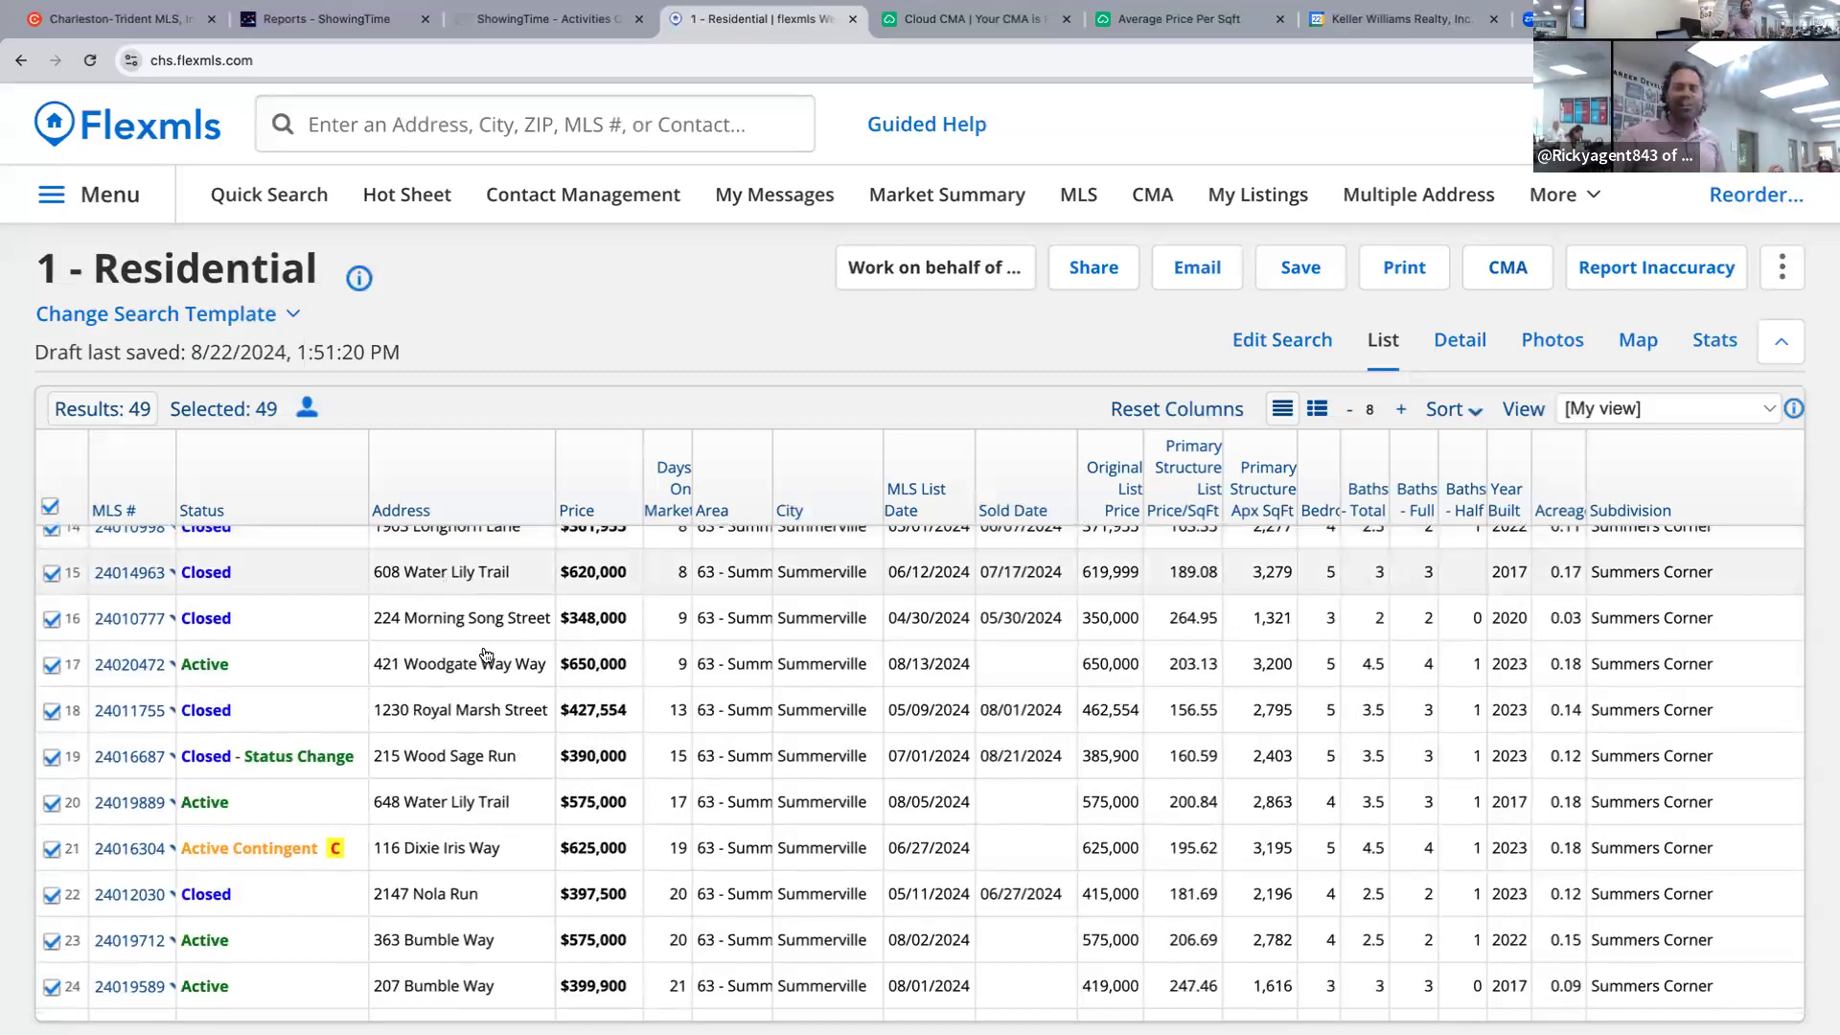
pyautogui.scroll(-1, 487, 655)
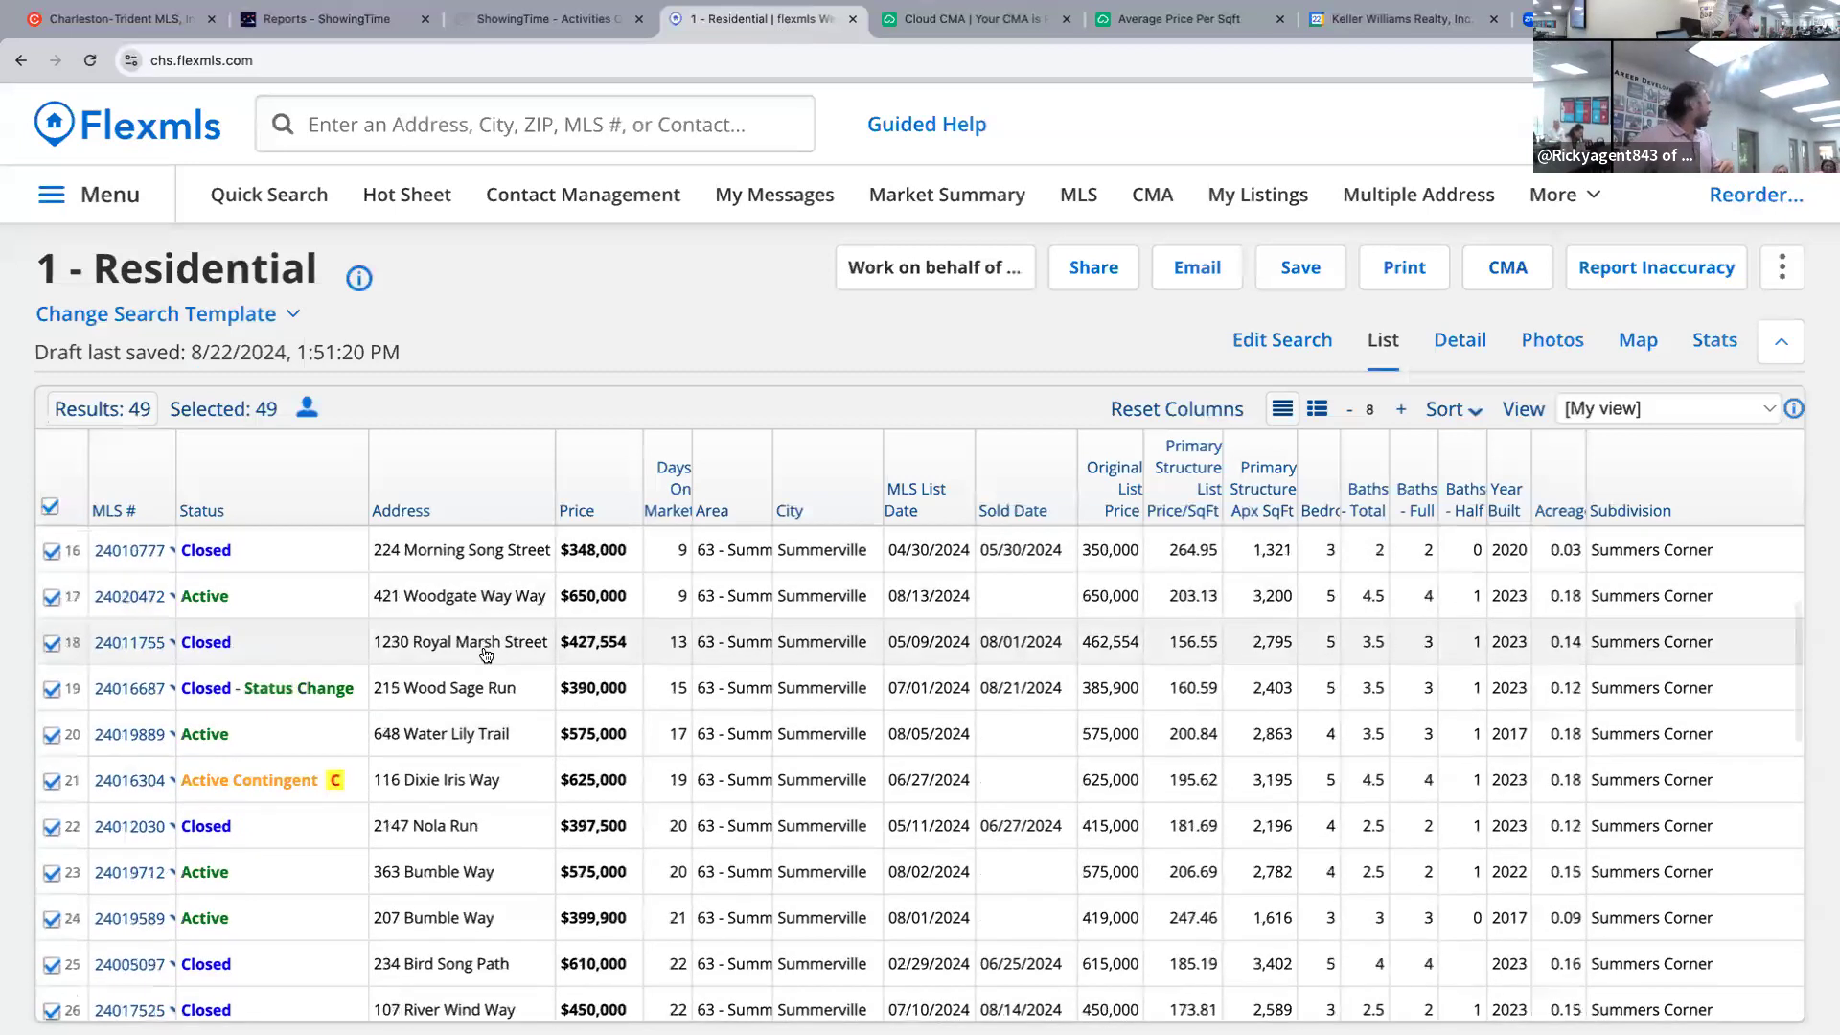
pyautogui.scroll(-1, 482, 656)
pyautogui.scroll(-3, 484, 661)
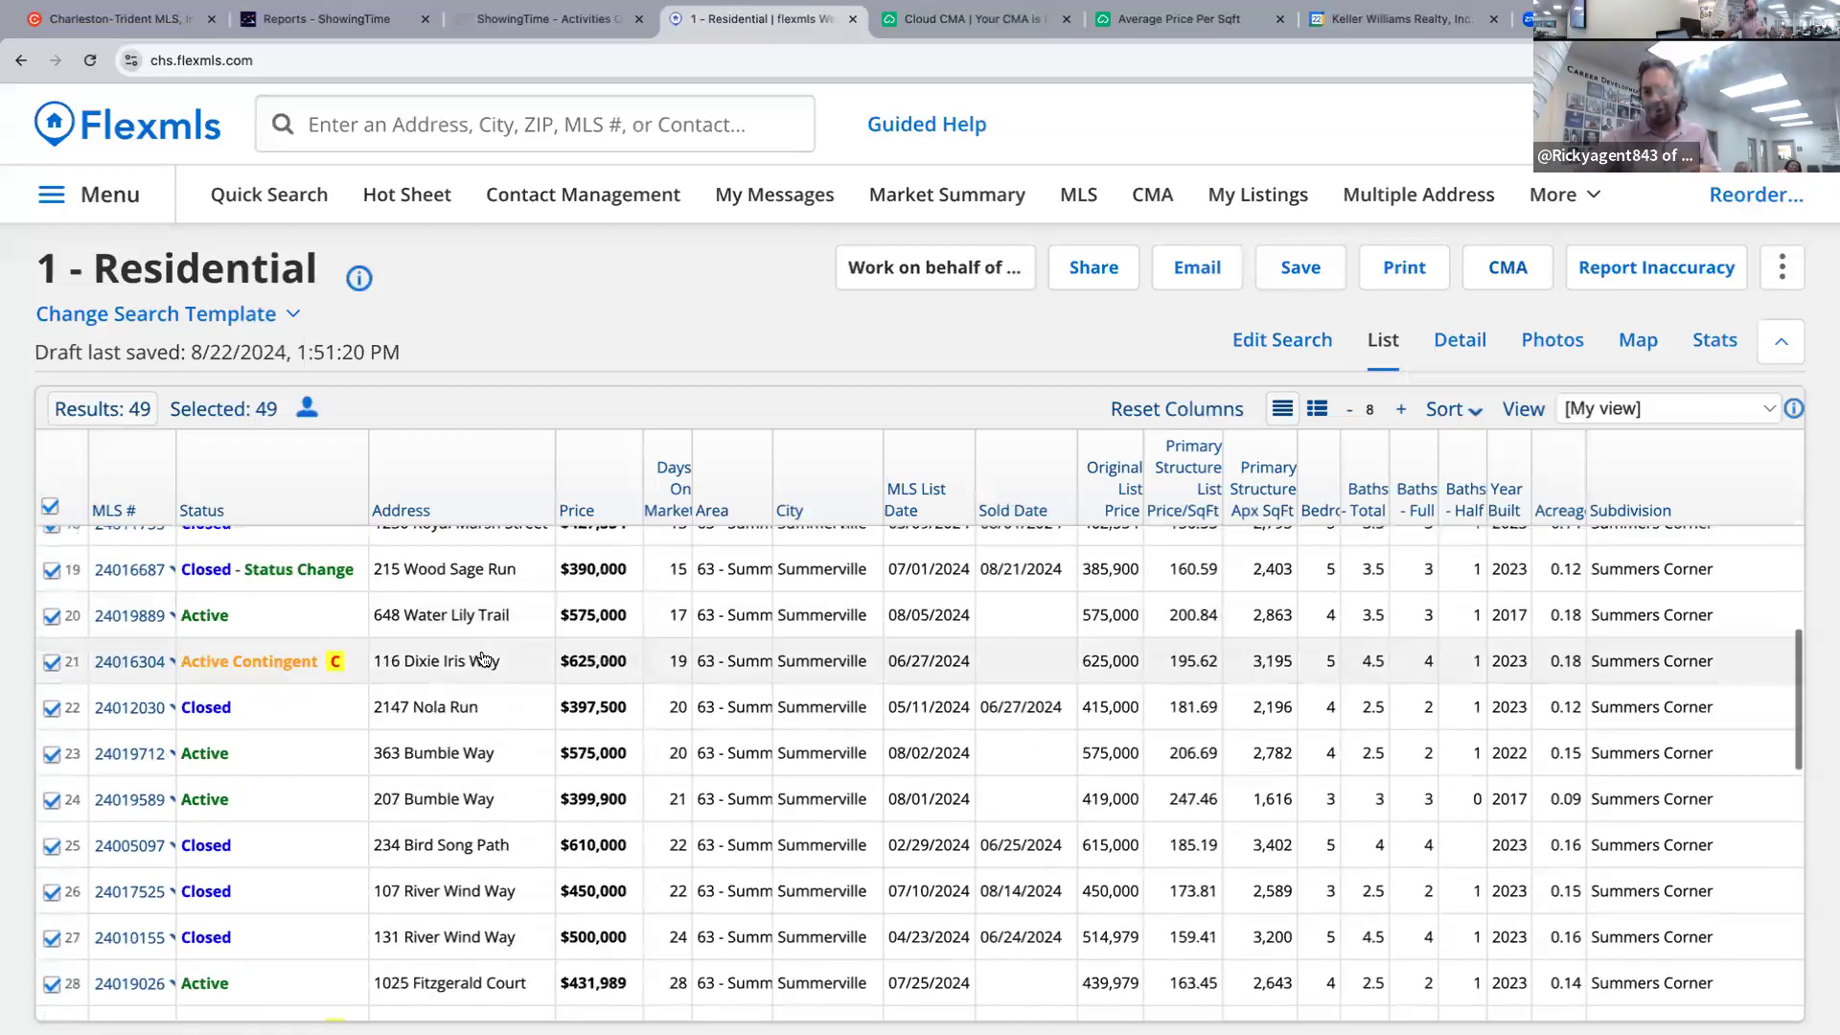
pyautogui.scroll(-2, 484, 671)
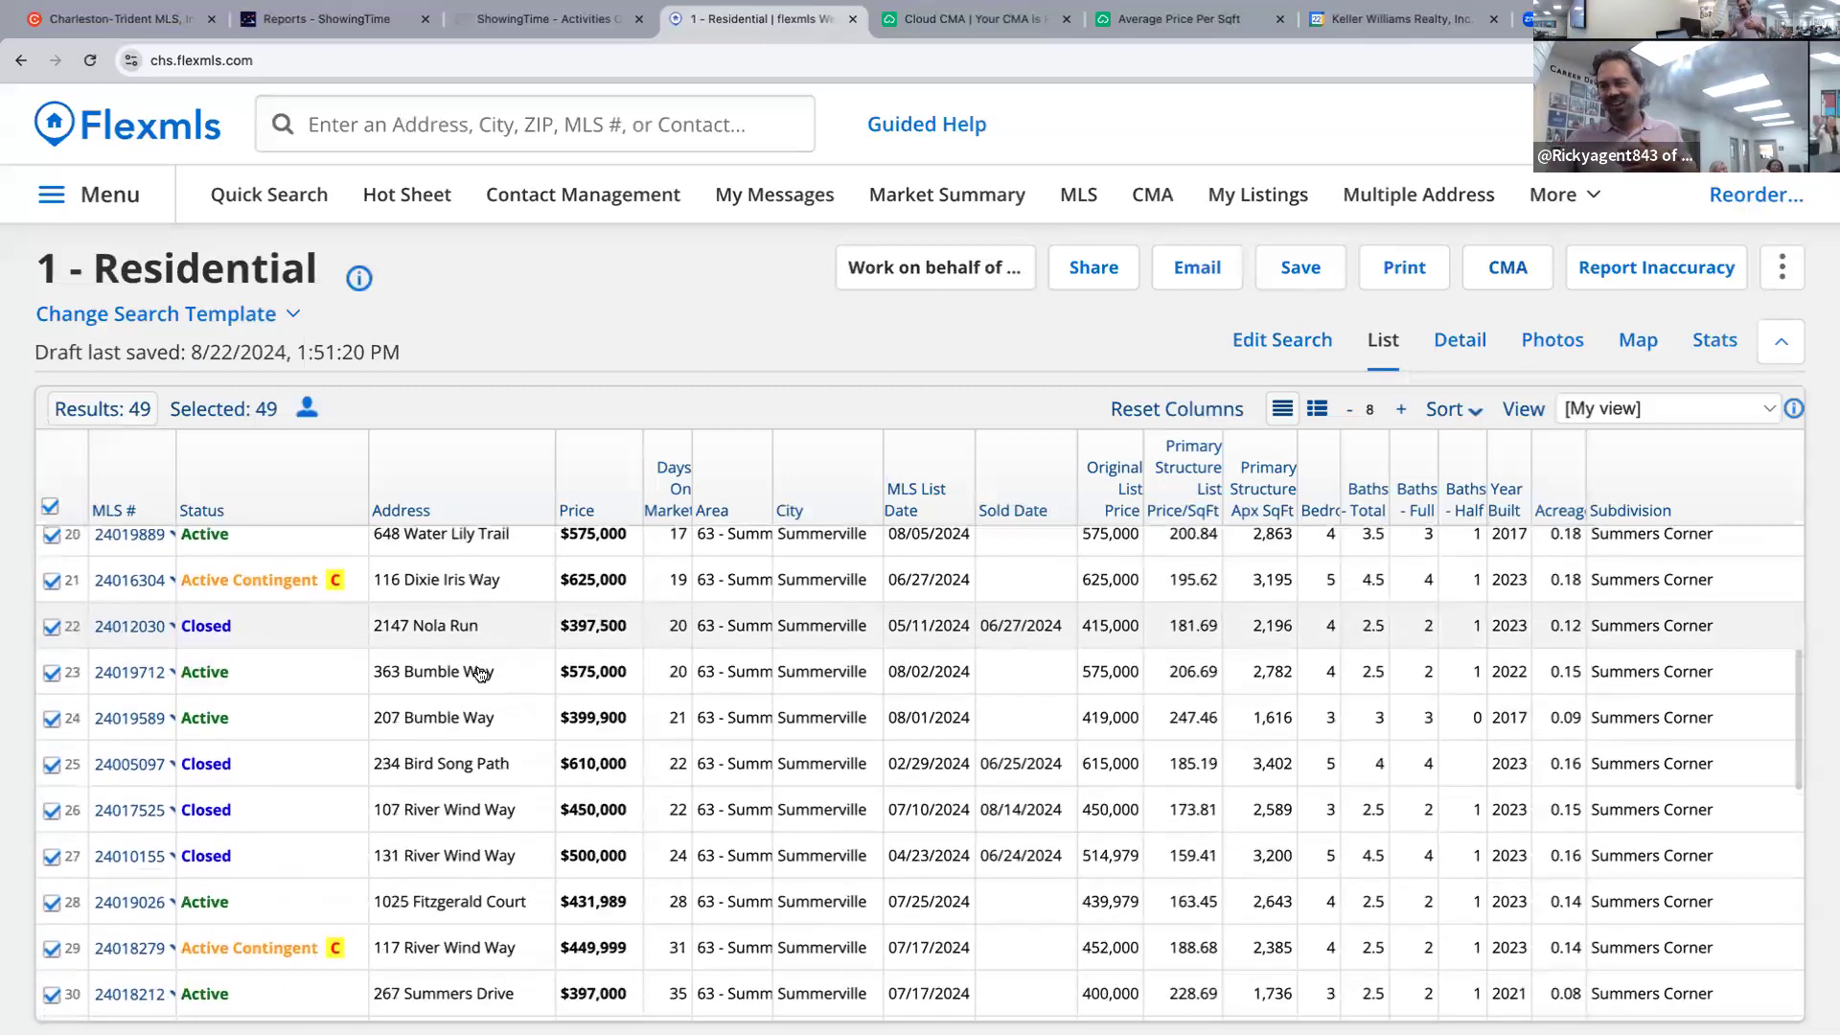
pyautogui.scroll(-3, 481, 677)
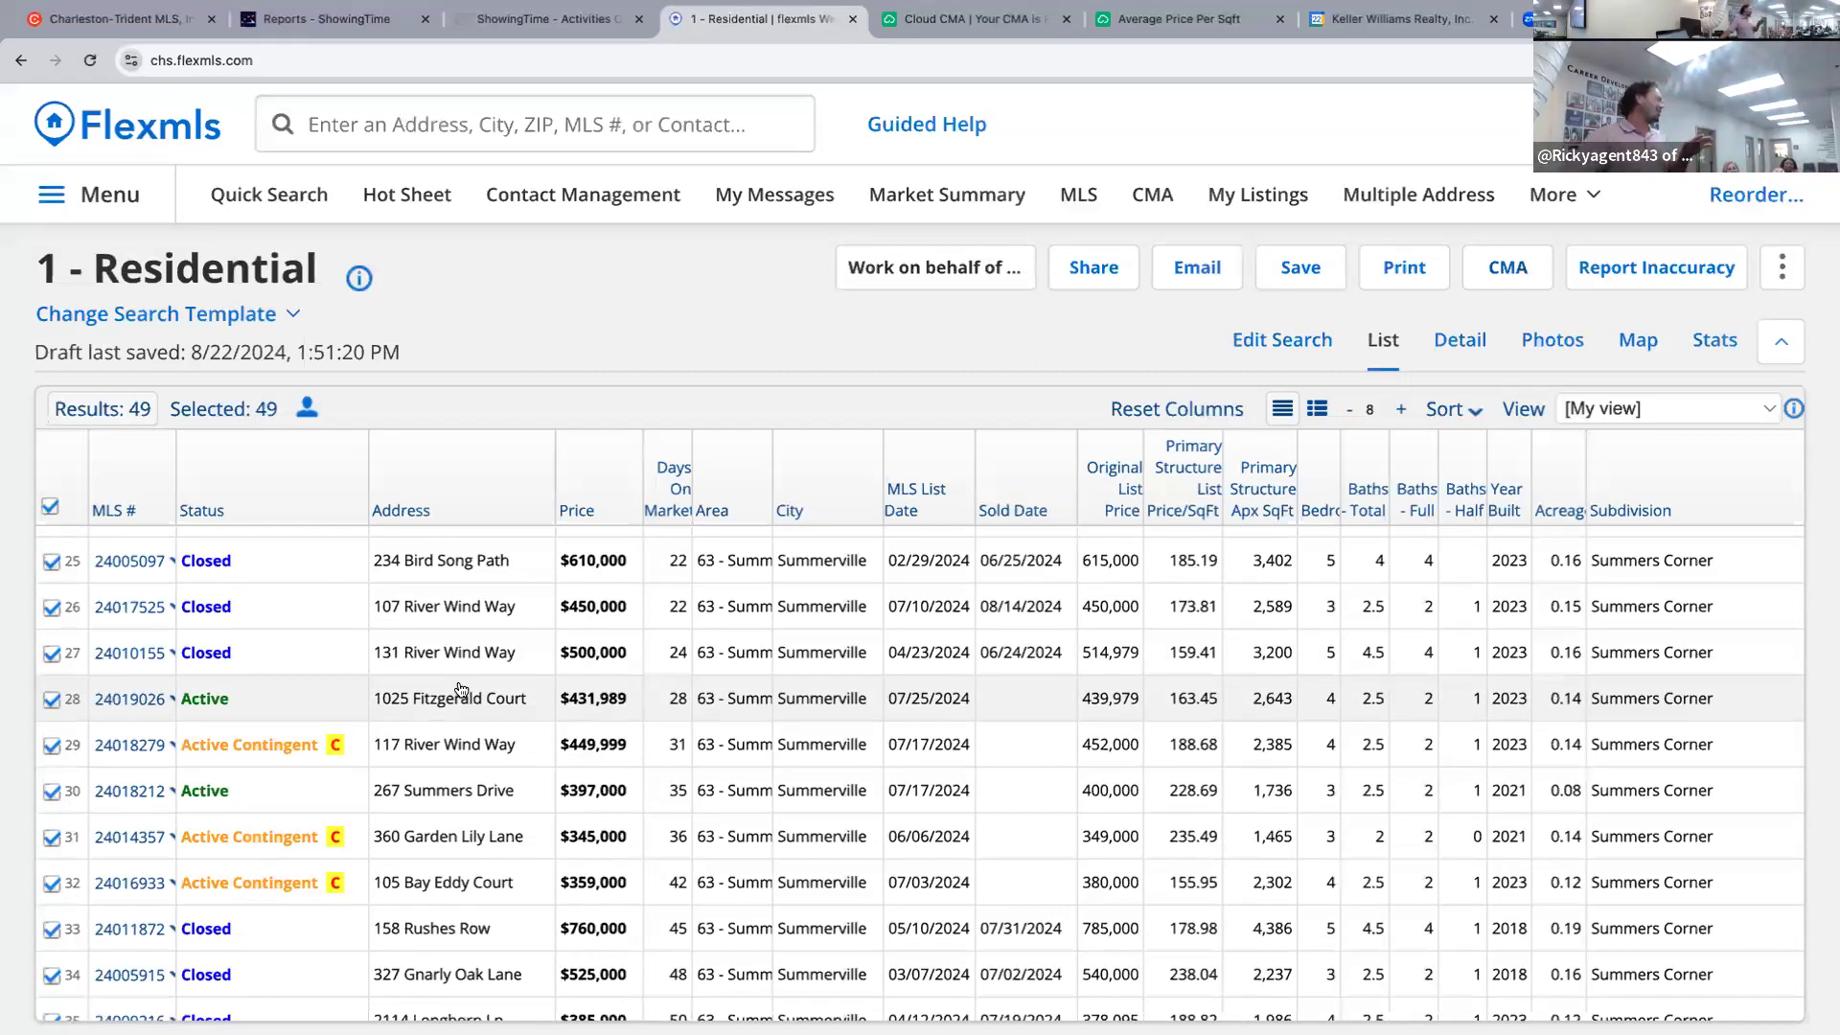
pyautogui.scroll(-5, 469, 688)
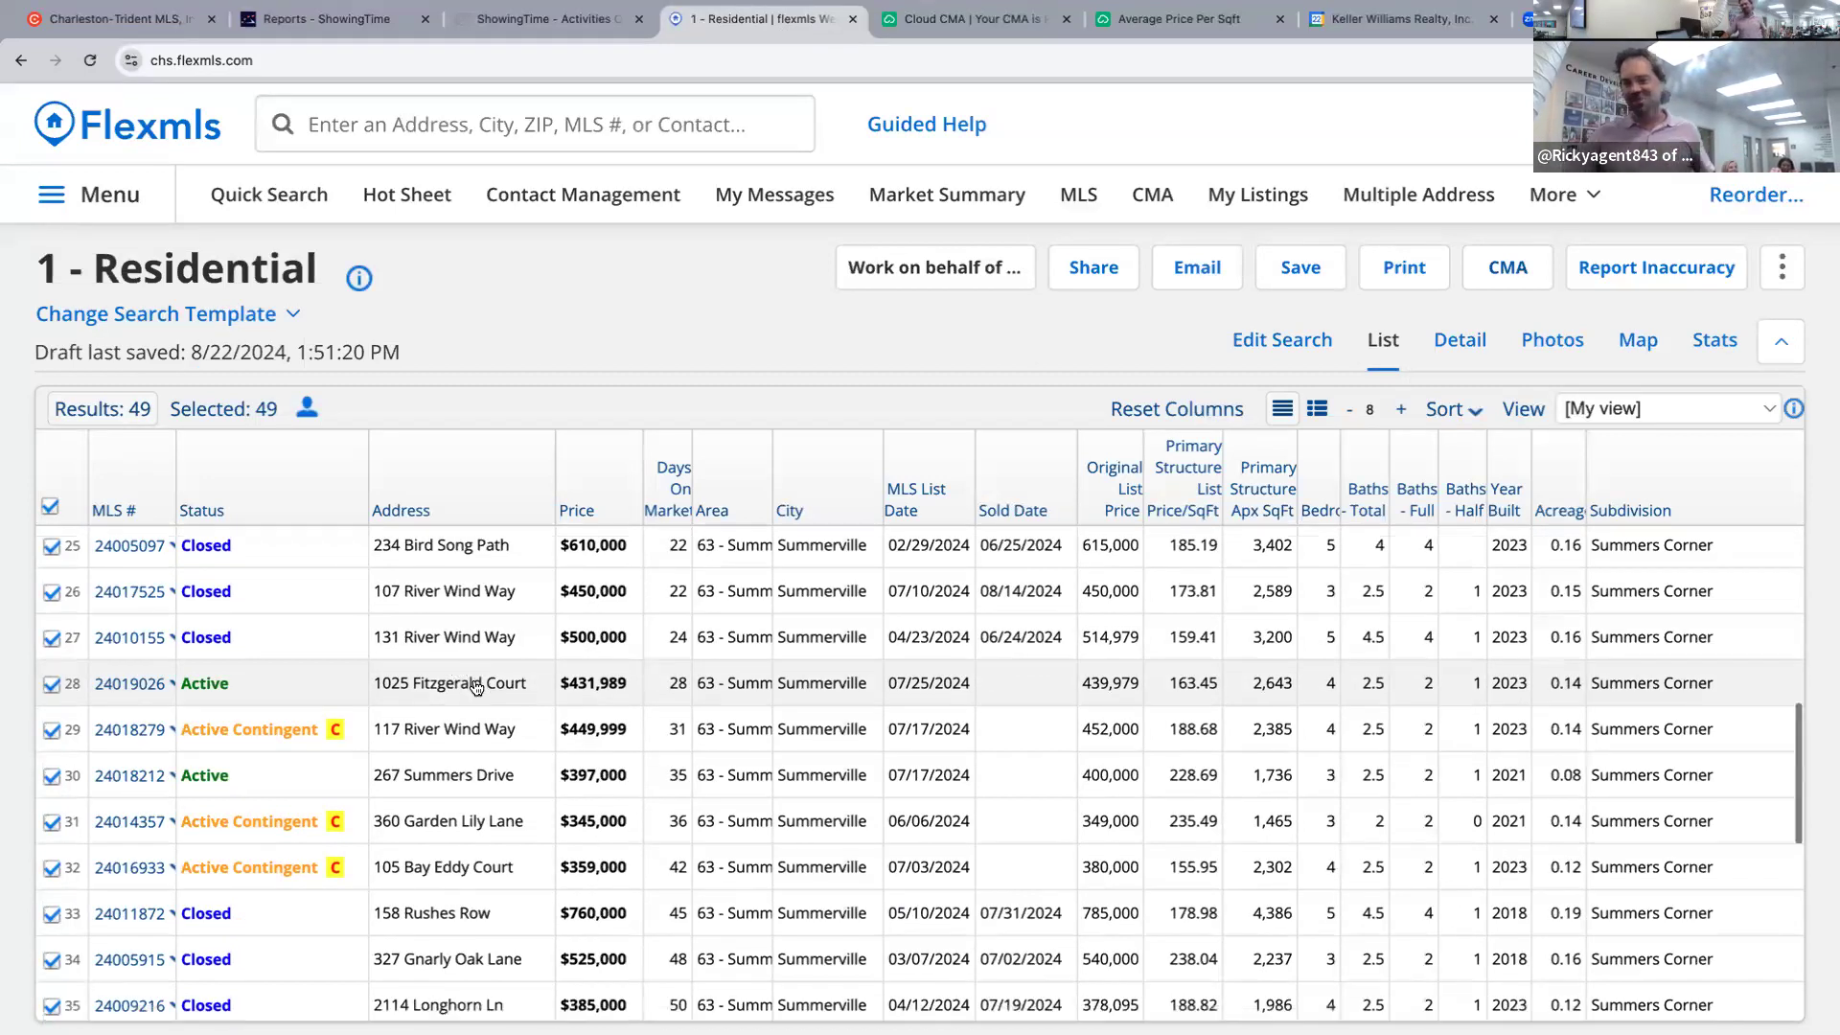
pyautogui.scroll(-2, 476, 688)
pyautogui.scroll(15, 476, 688)
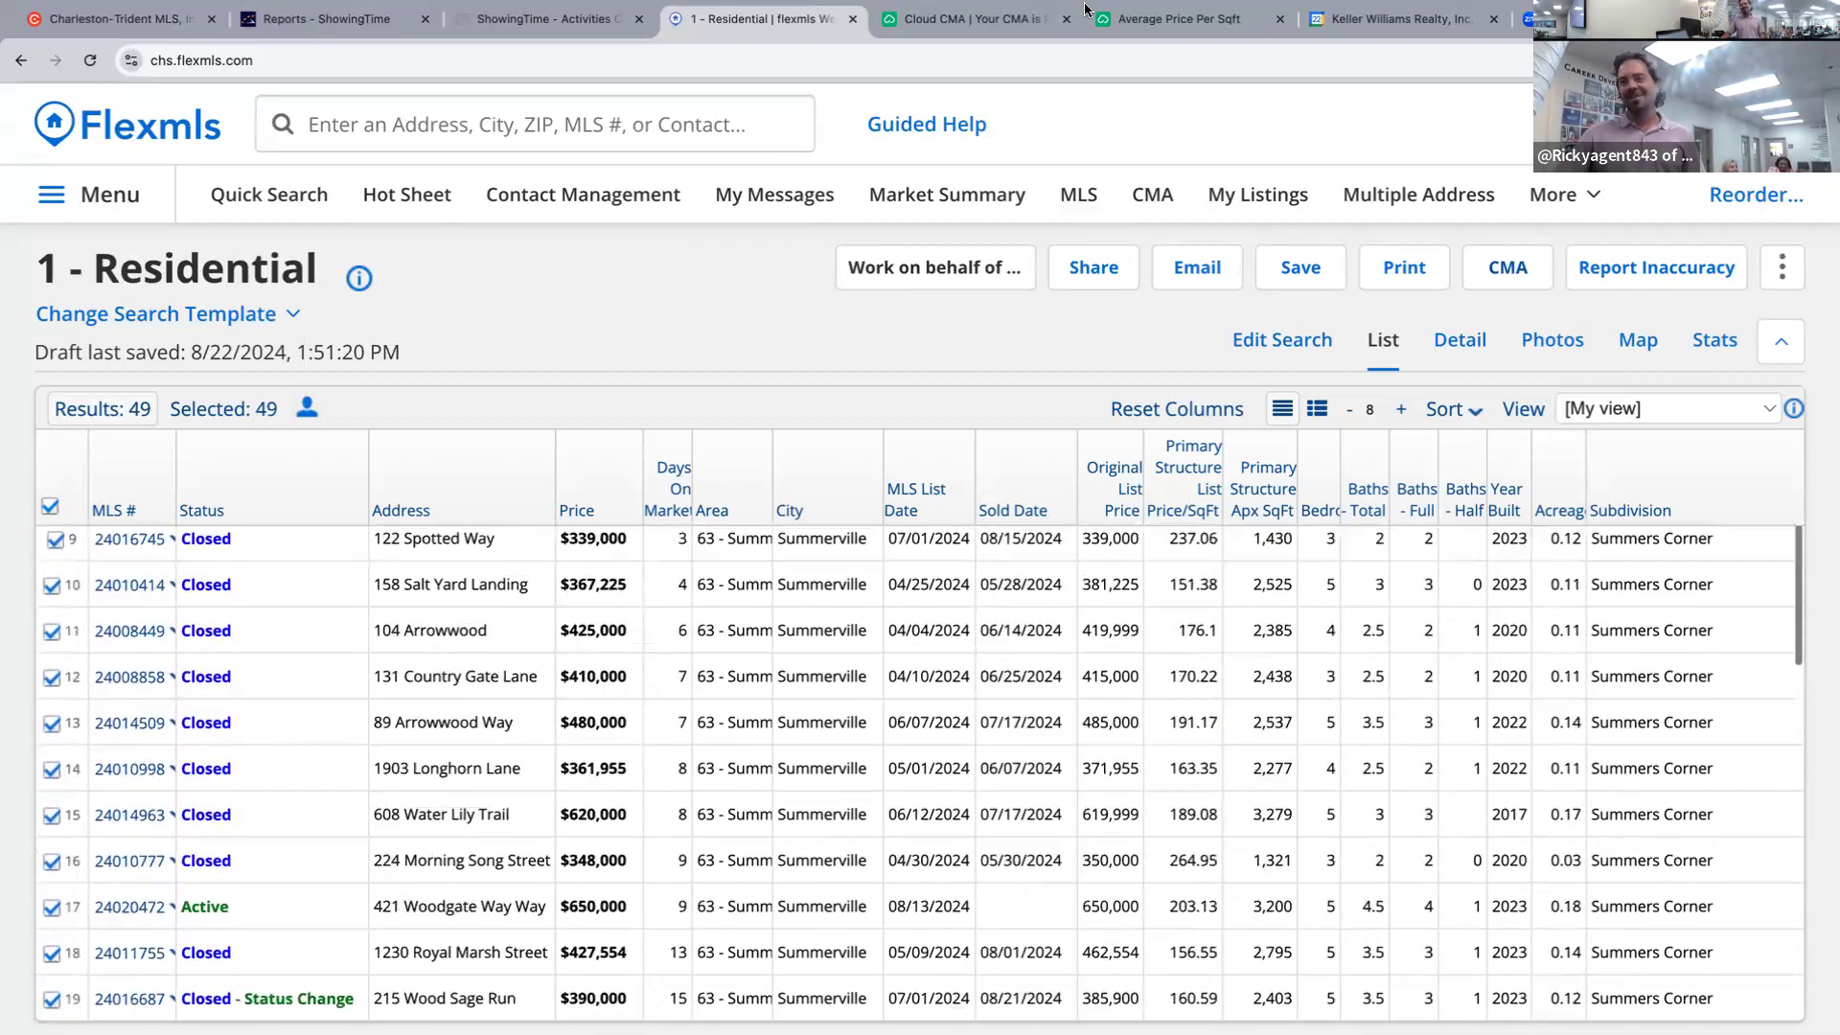
pyautogui.click(1176, 19)
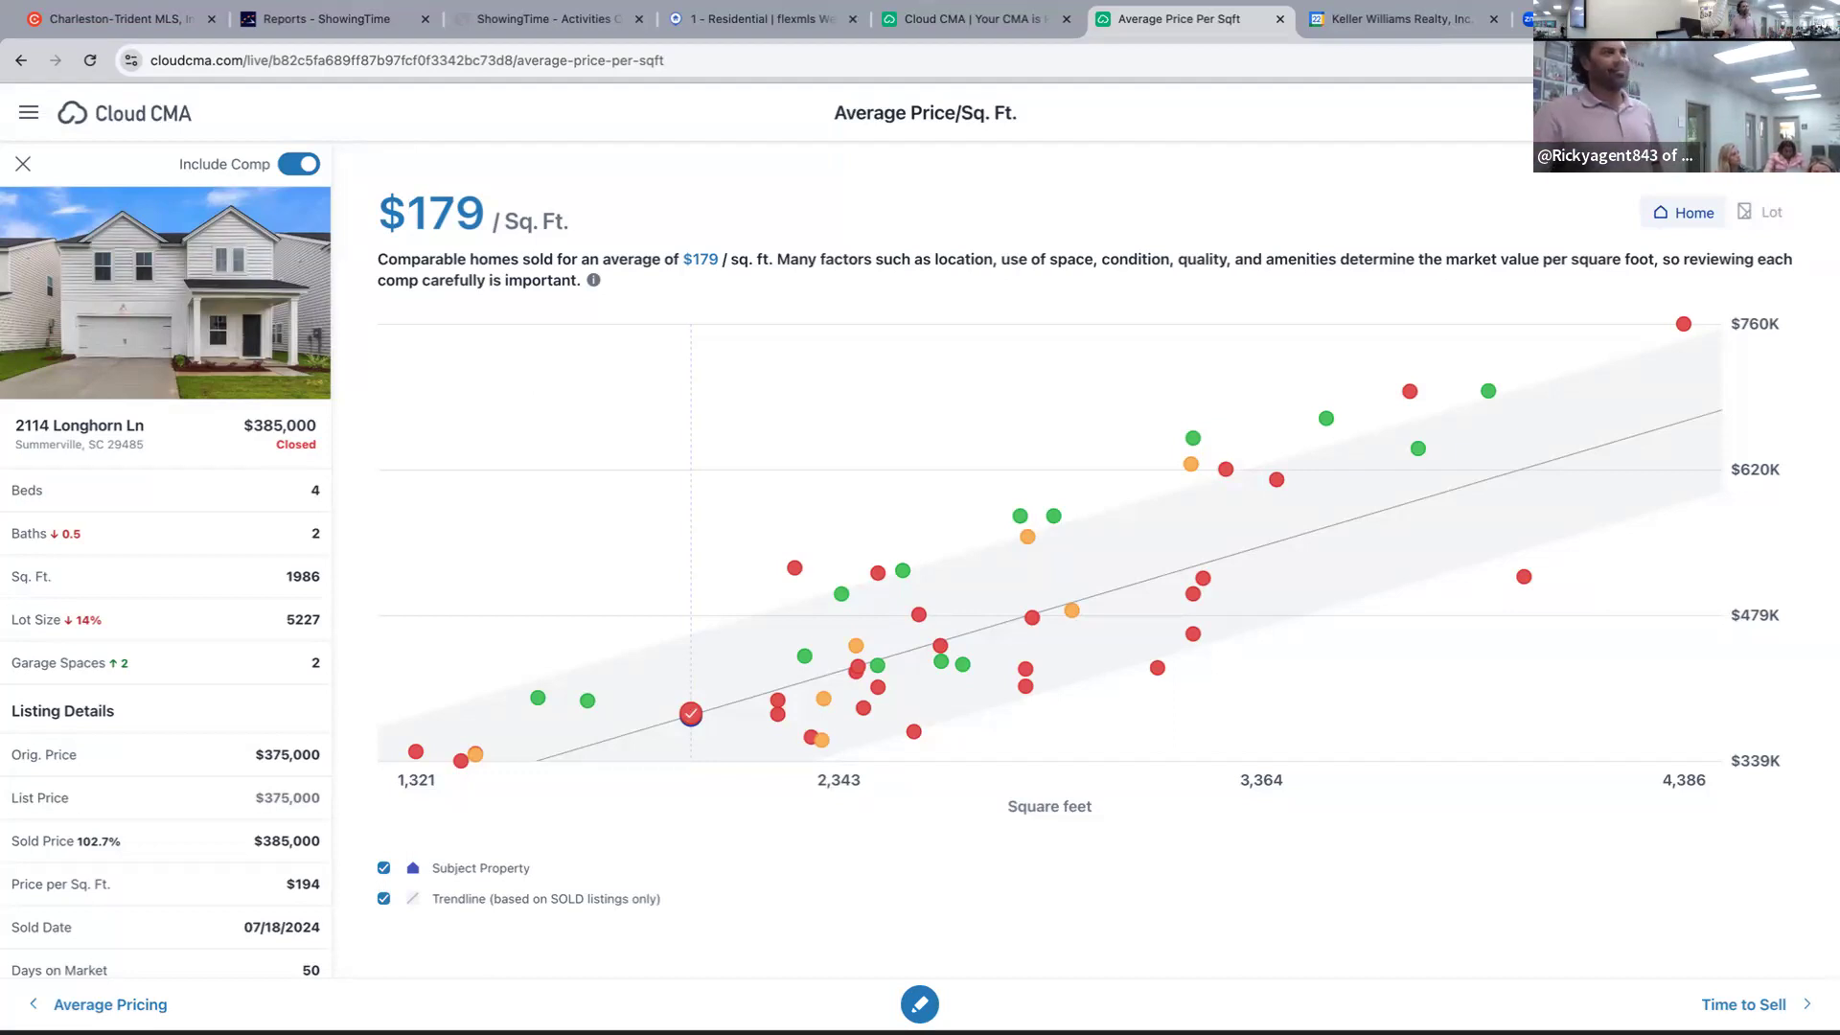
pyautogui.click(1686, 326)
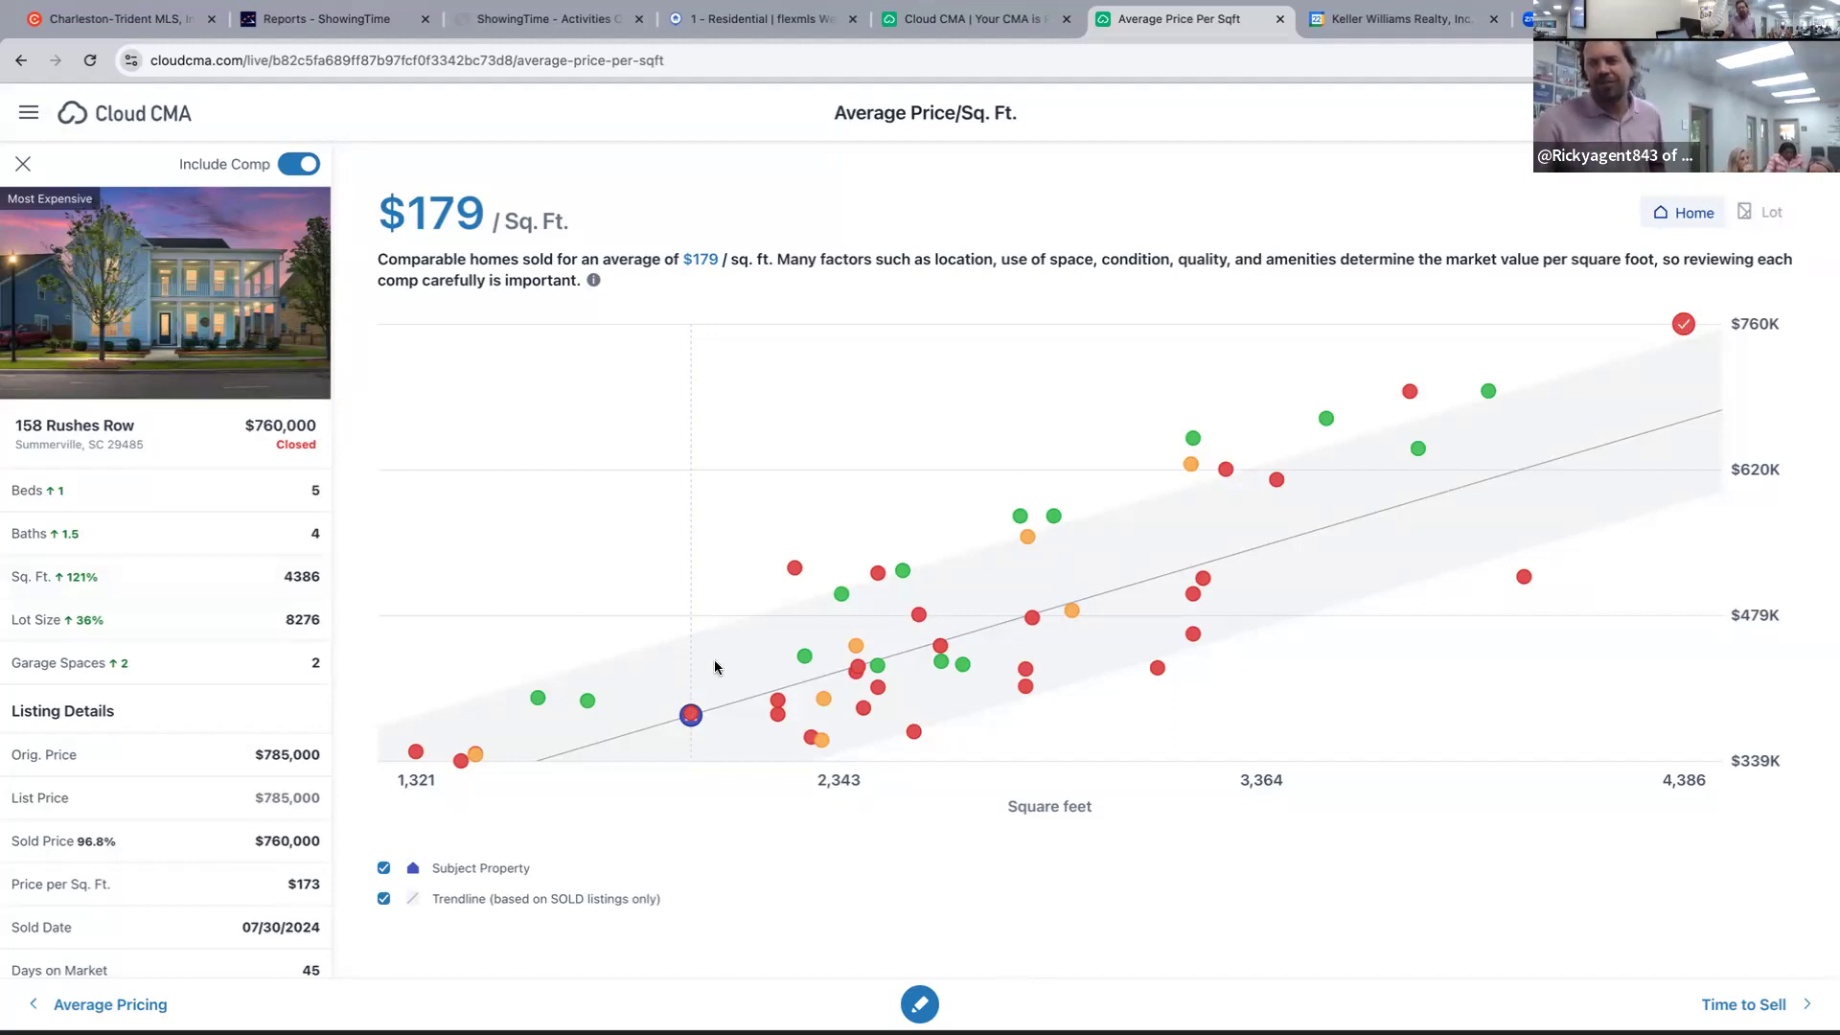
pyautogui.click(691, 714)
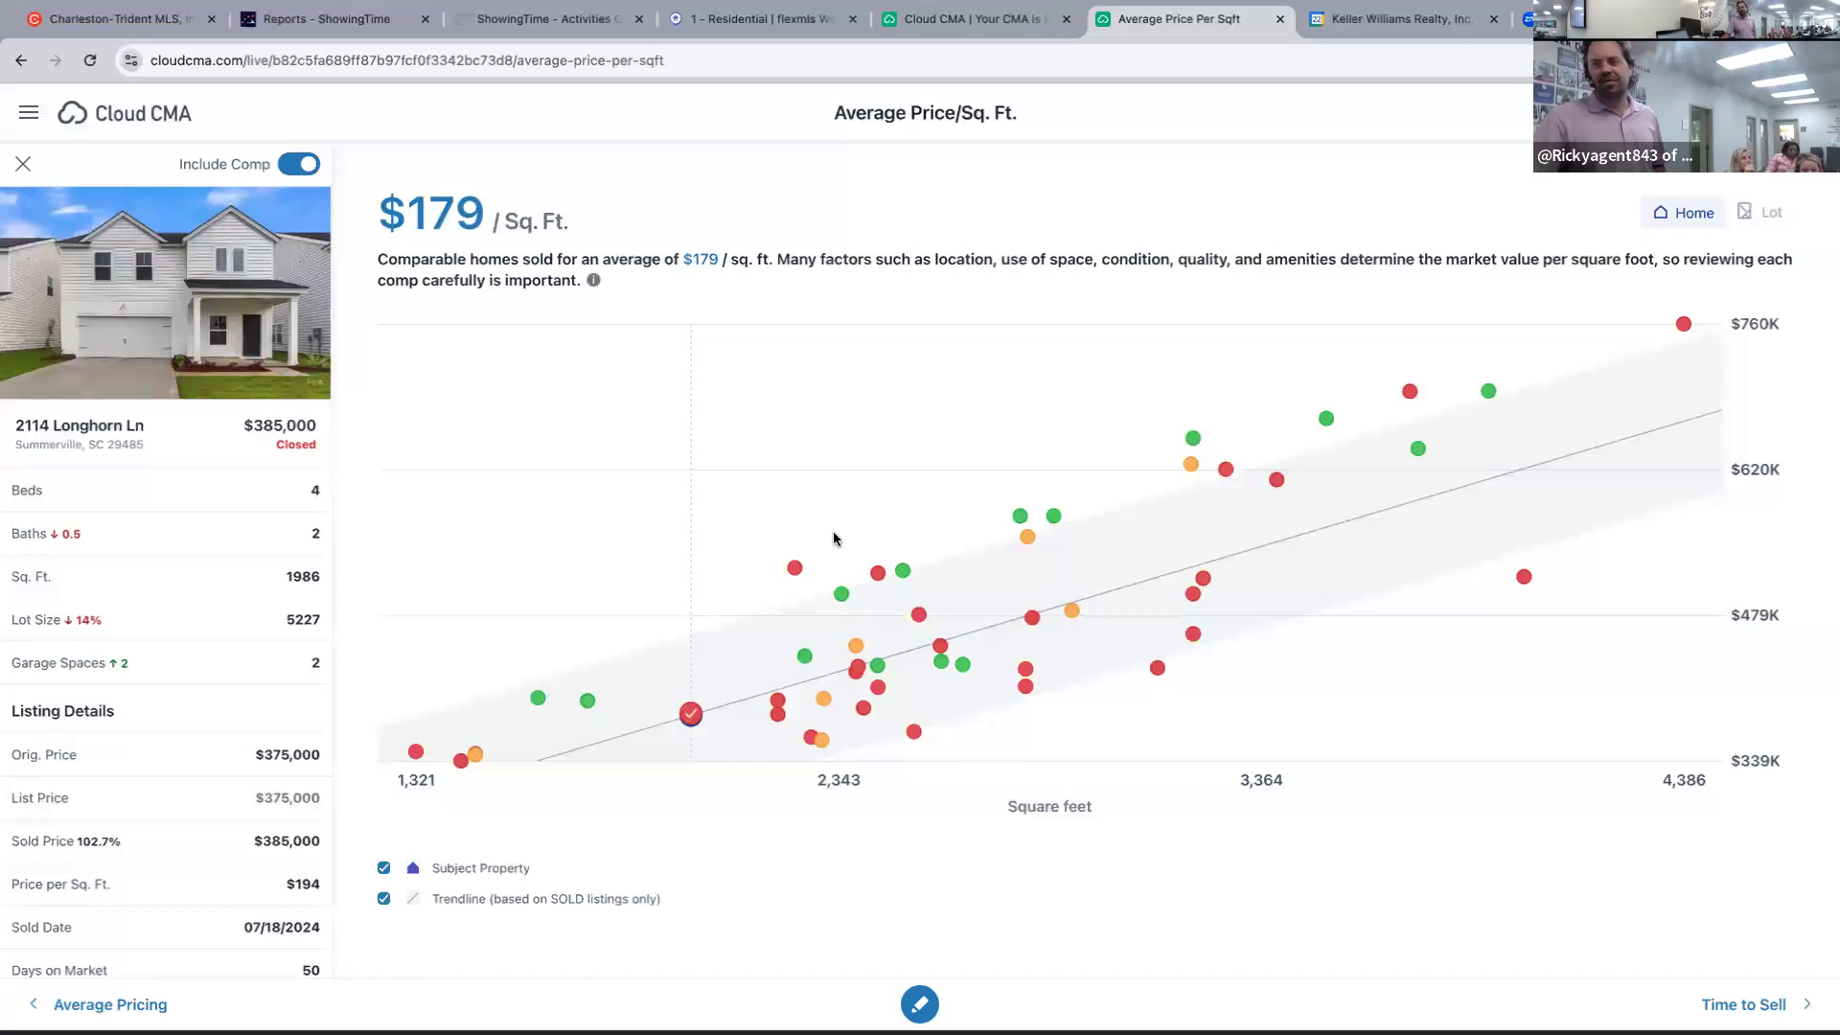
pyautogui.click(791, 570)
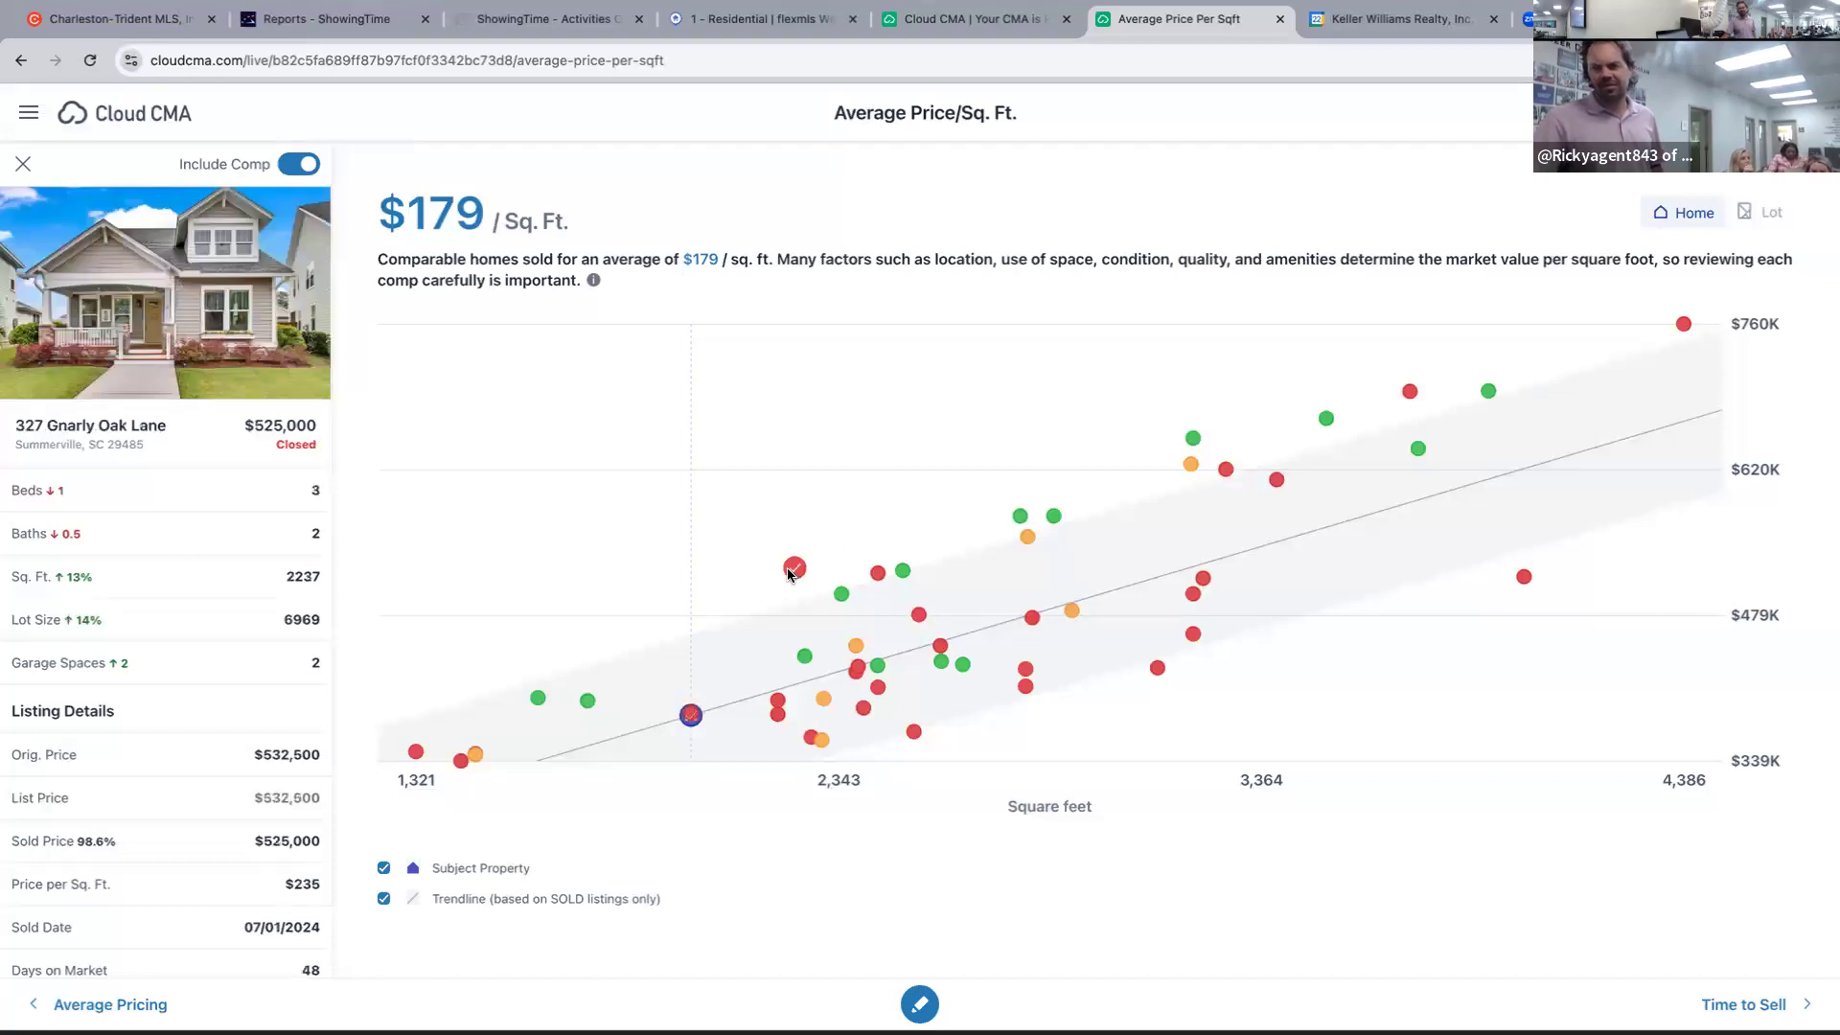
pyautogui.click(804, 658)
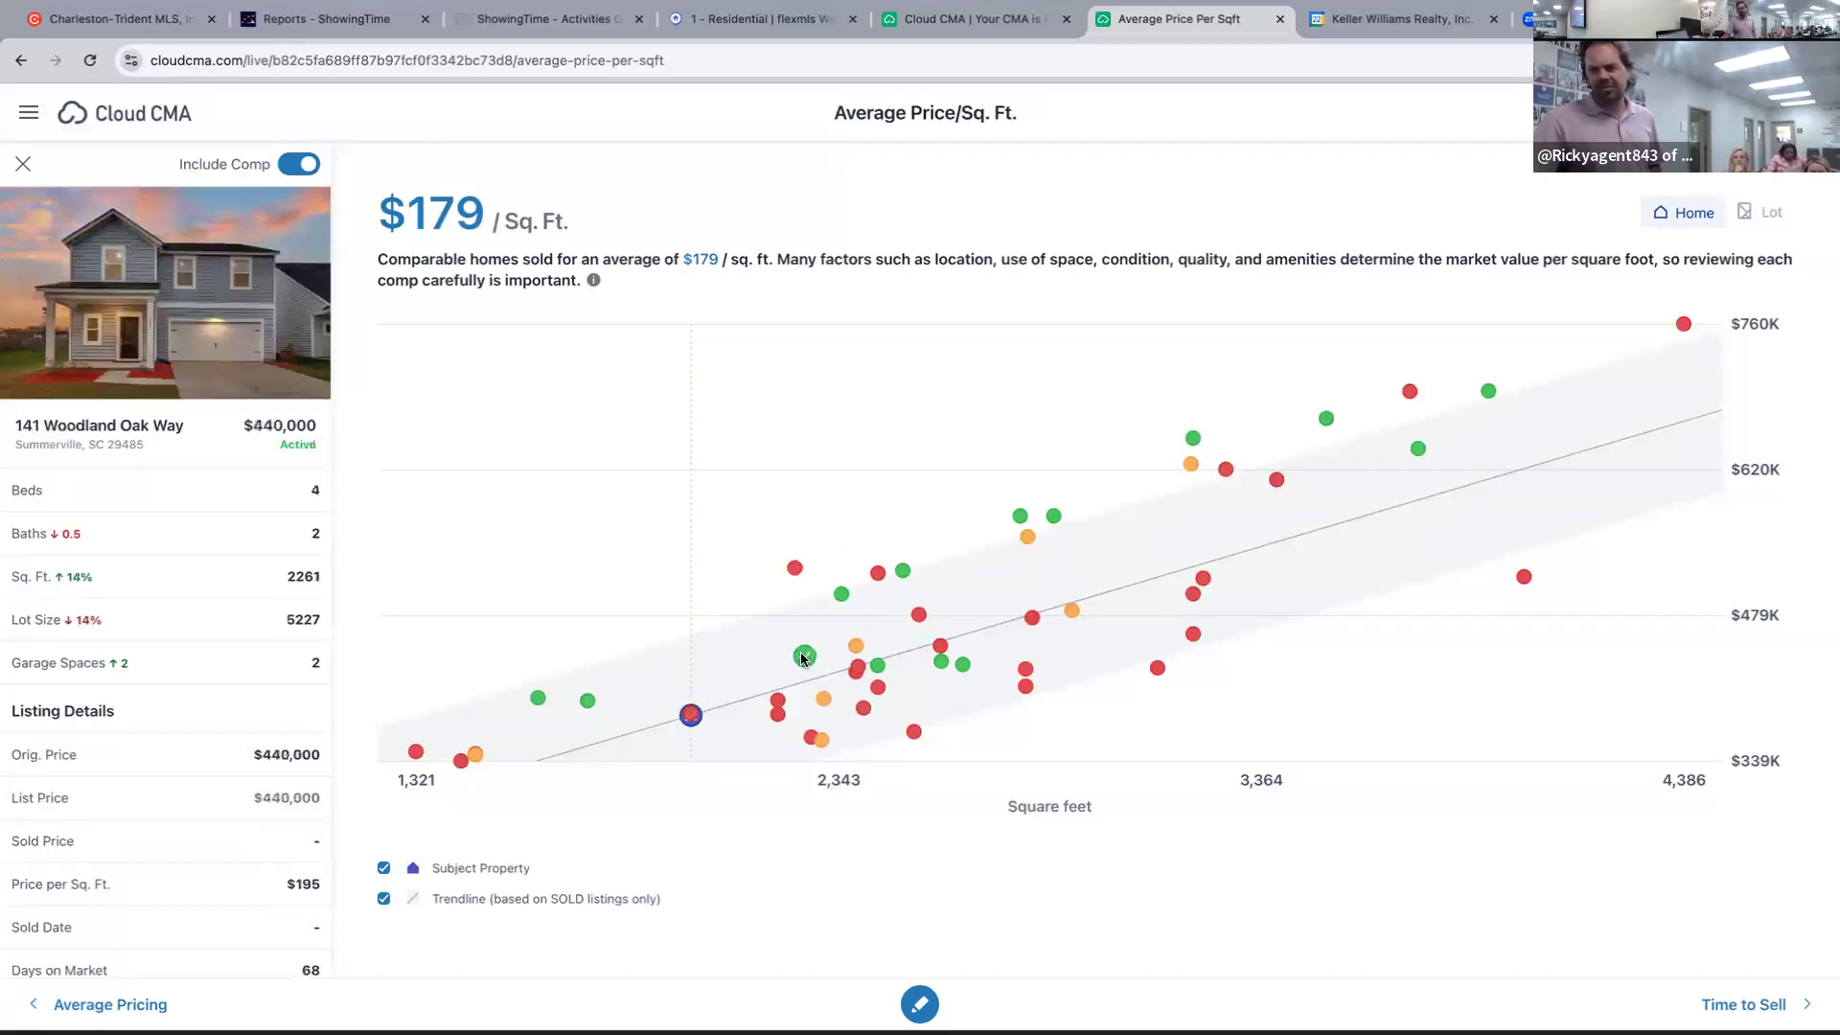
pyautogui.click(777, 703)
pyautogui.click(775, 717)
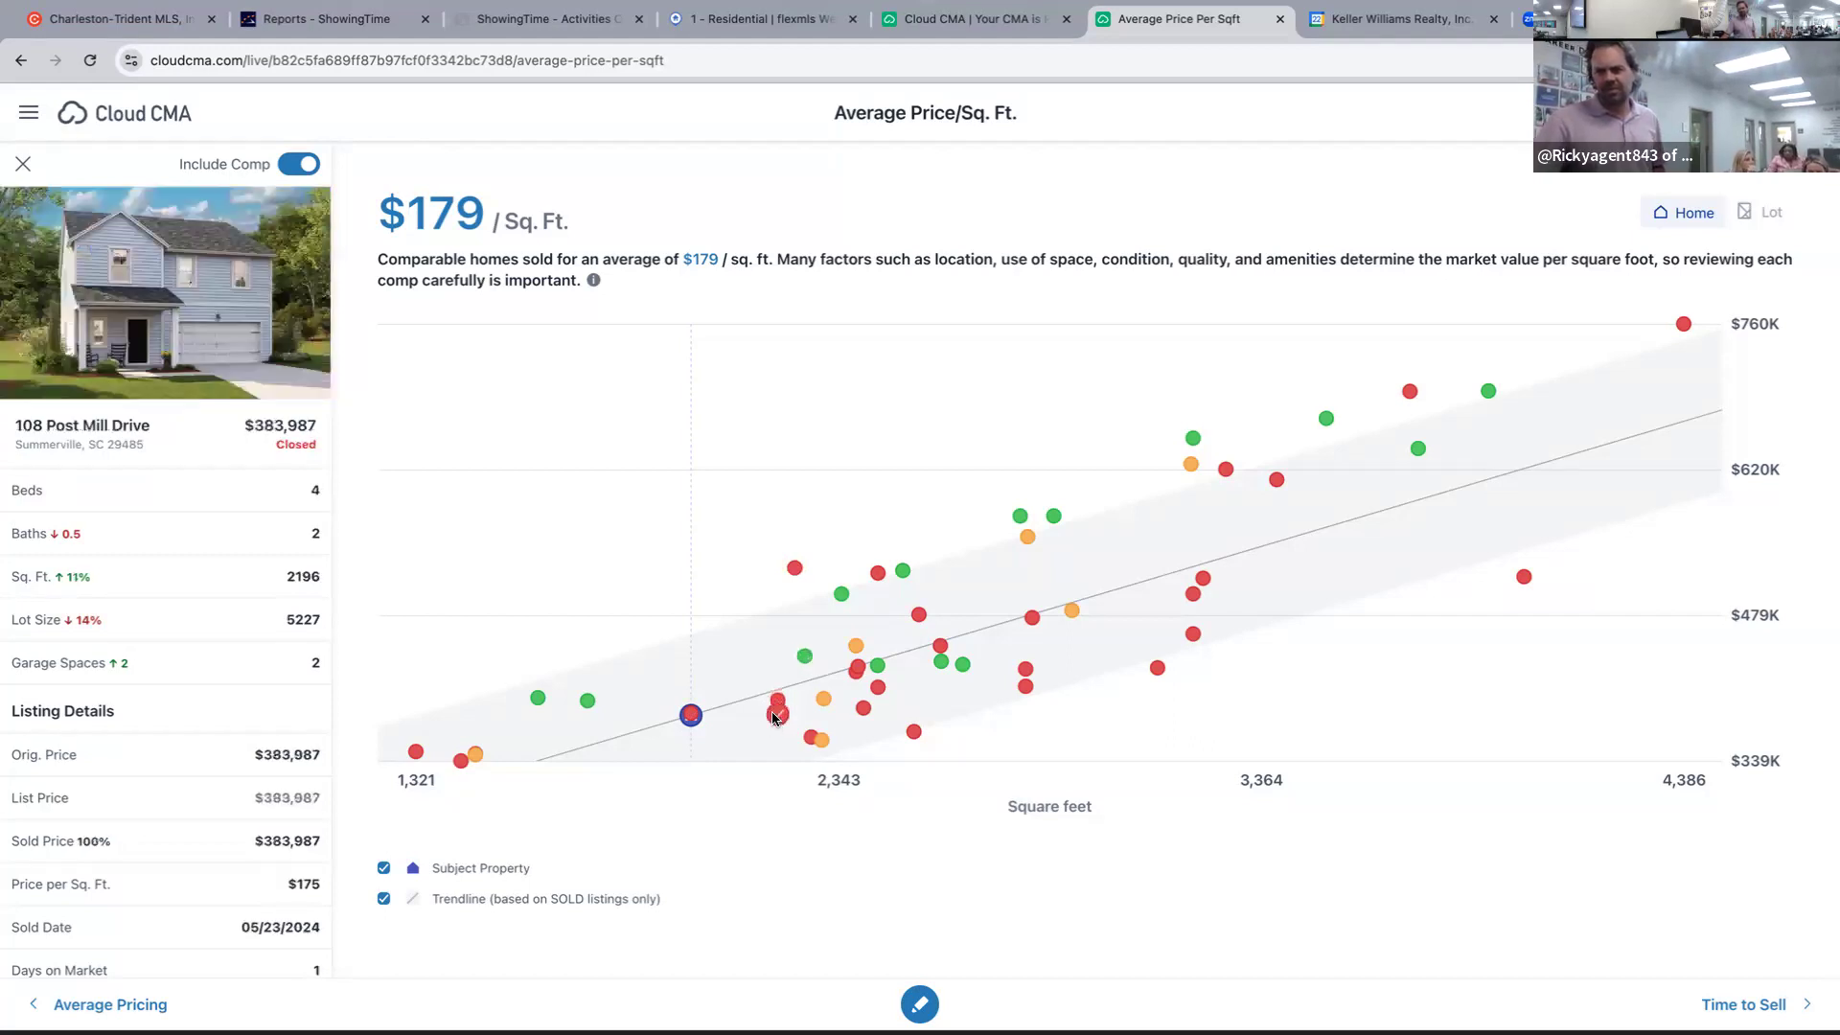
pyautogui.click(475, 753)
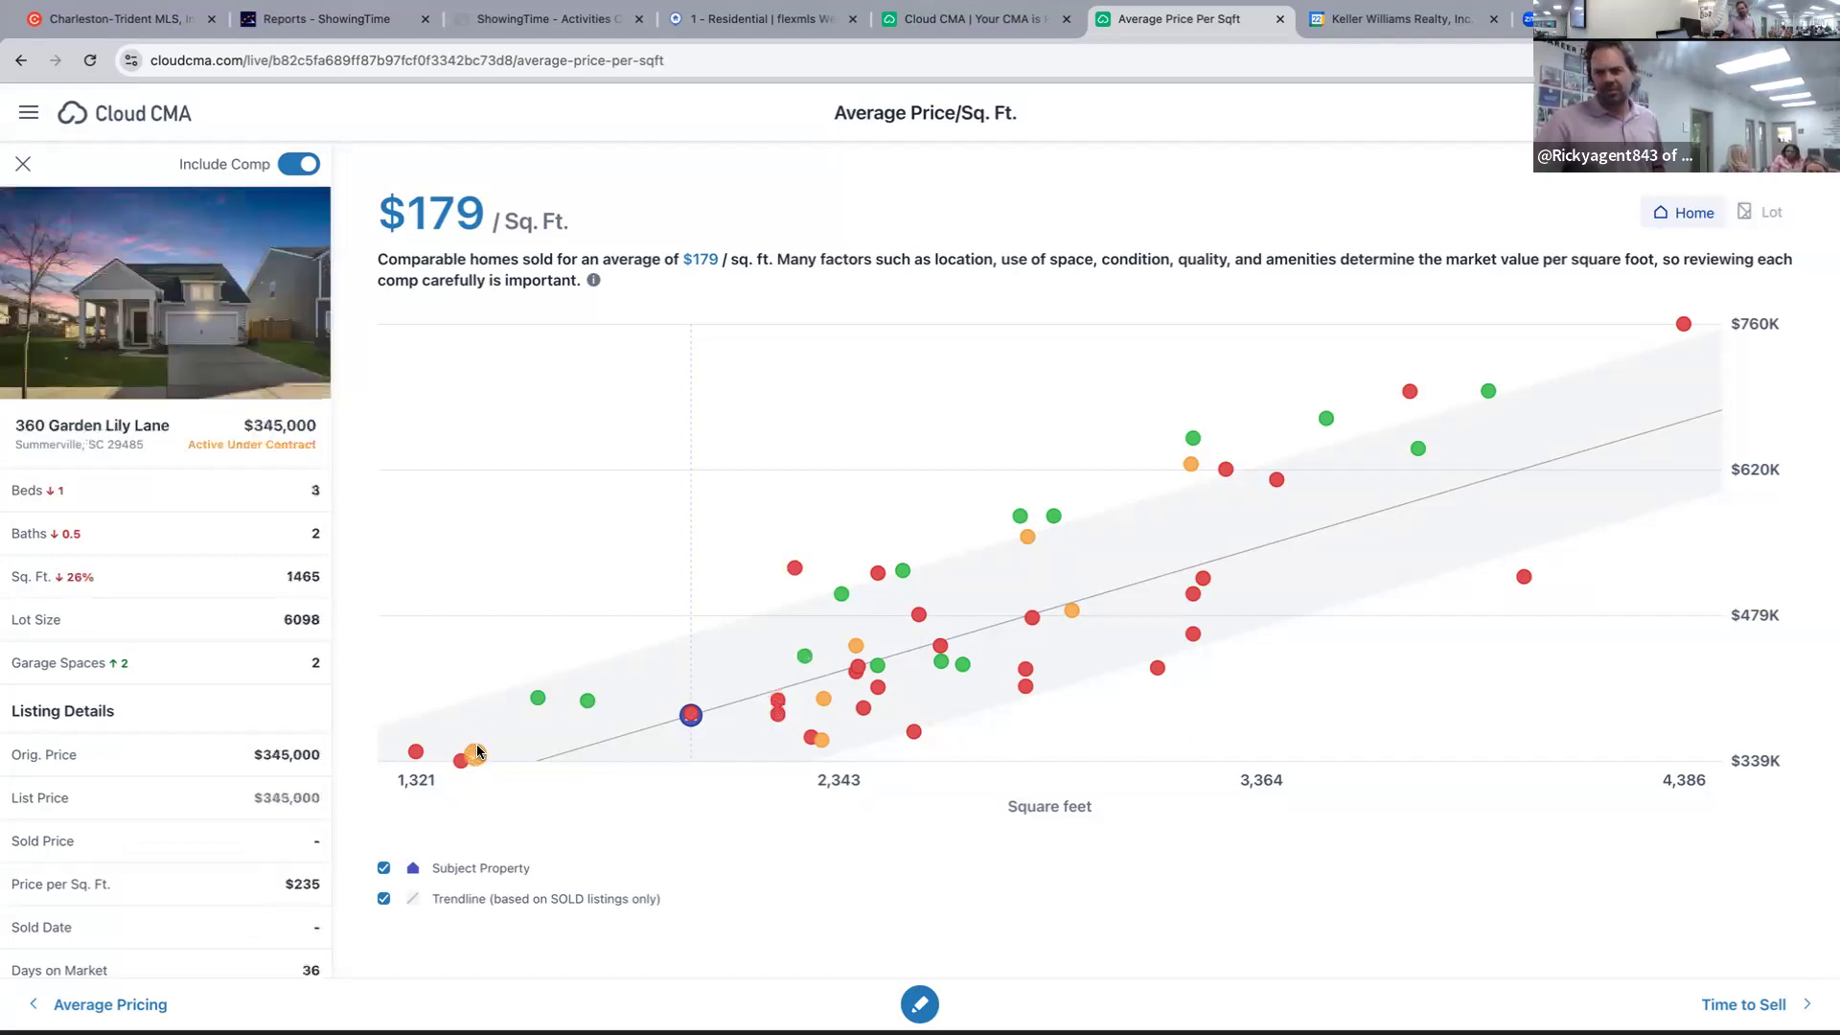
pyautogui.click(692, 717)
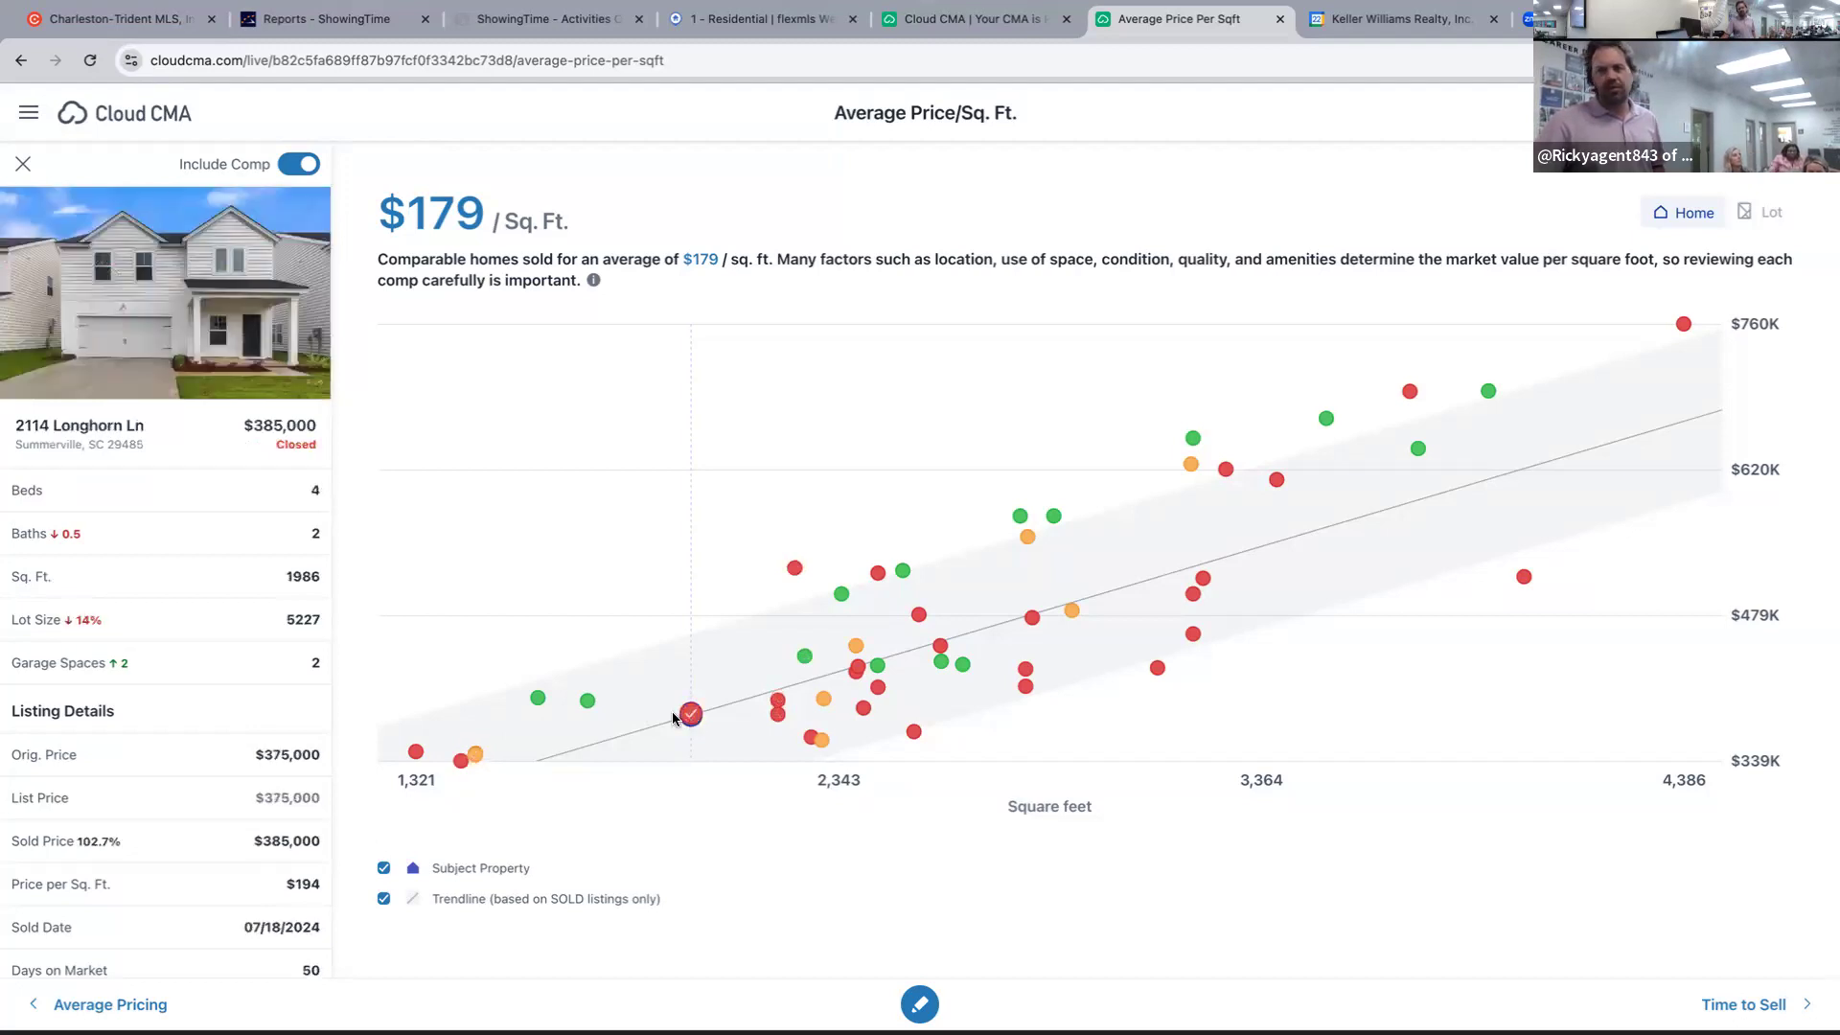
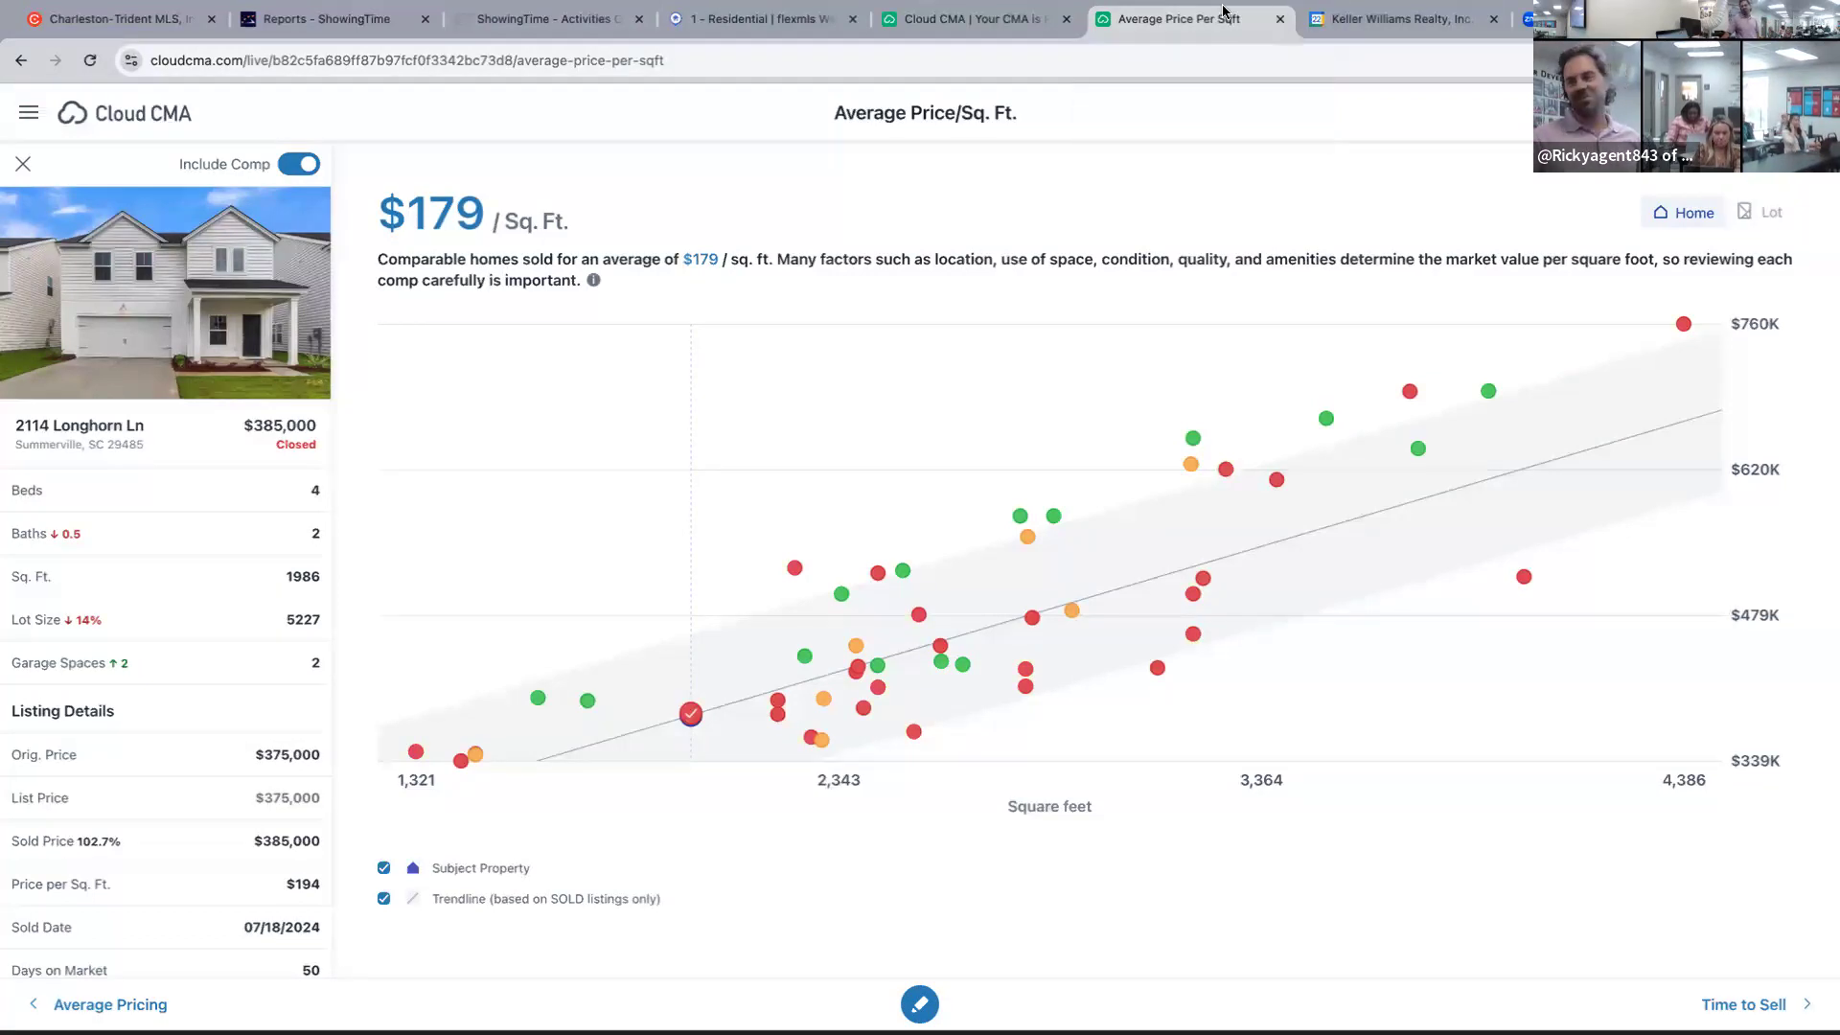
# Close the extra Cloud CMA tab and return to the 49-listing Flexmls 1 - Residential results.
pyautogui.rightClick(690, 714)
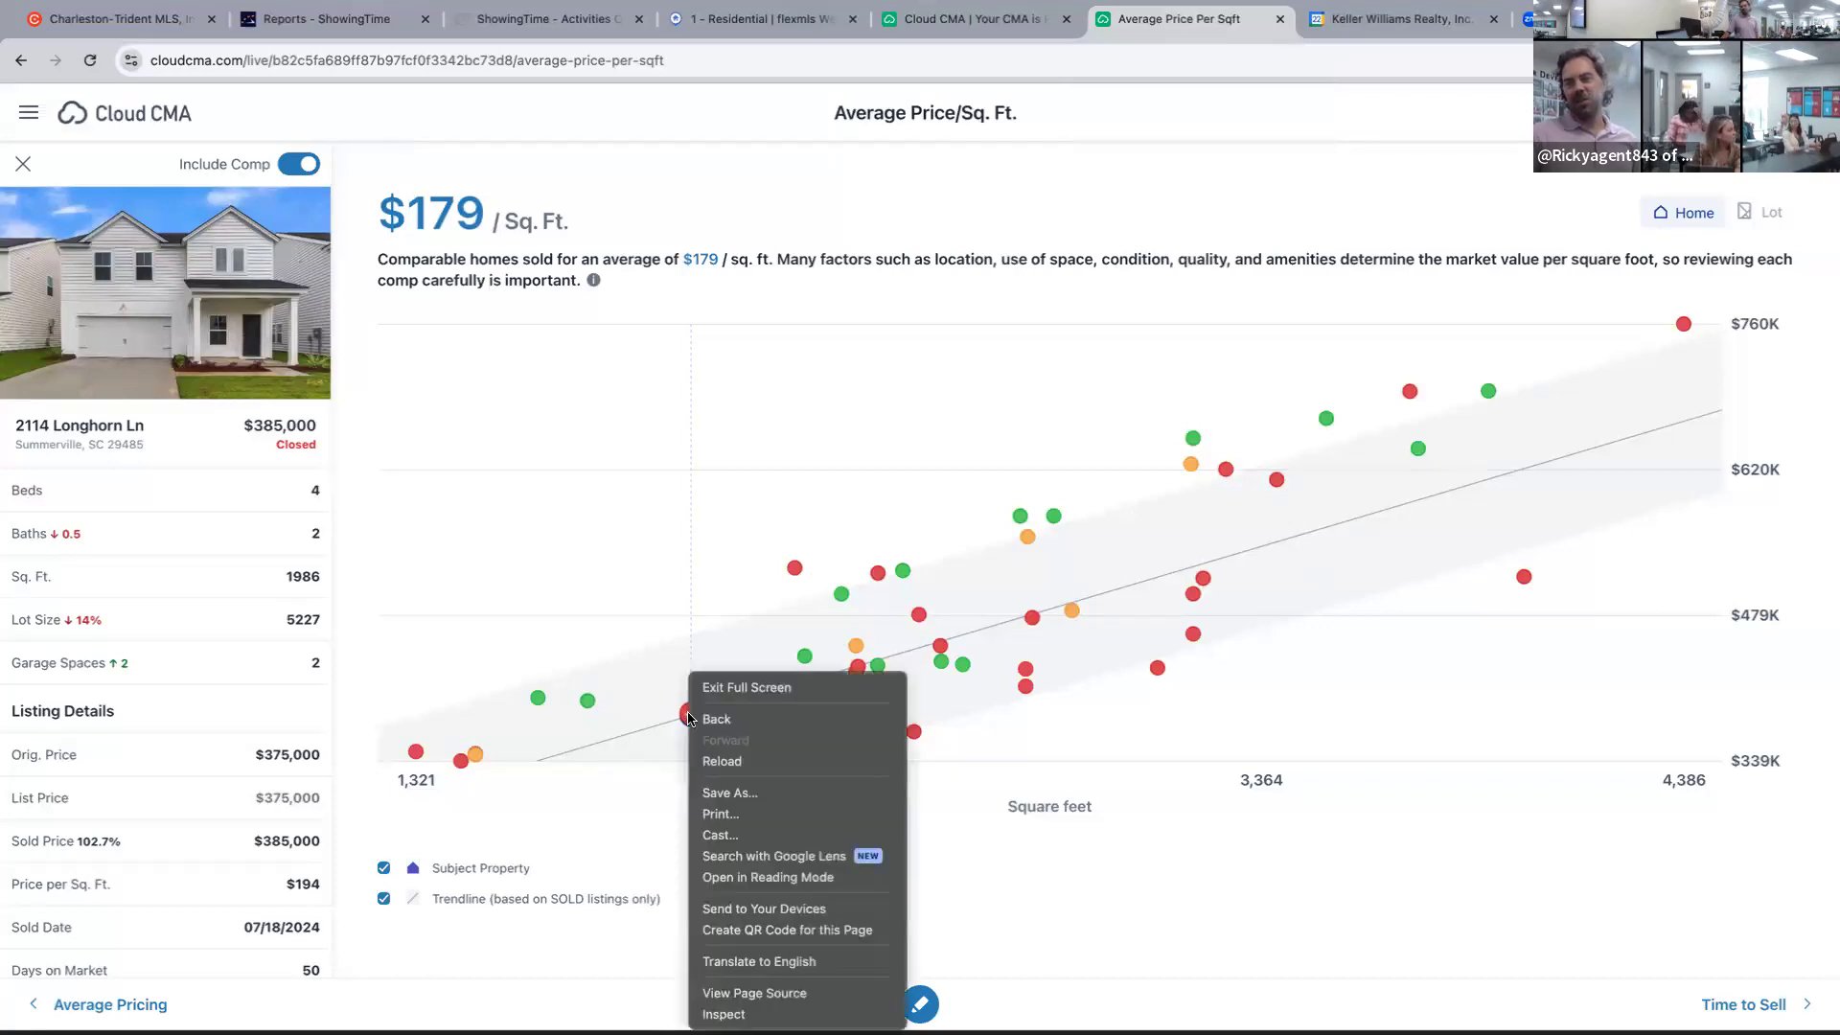
pyautogui.click(726, 444)
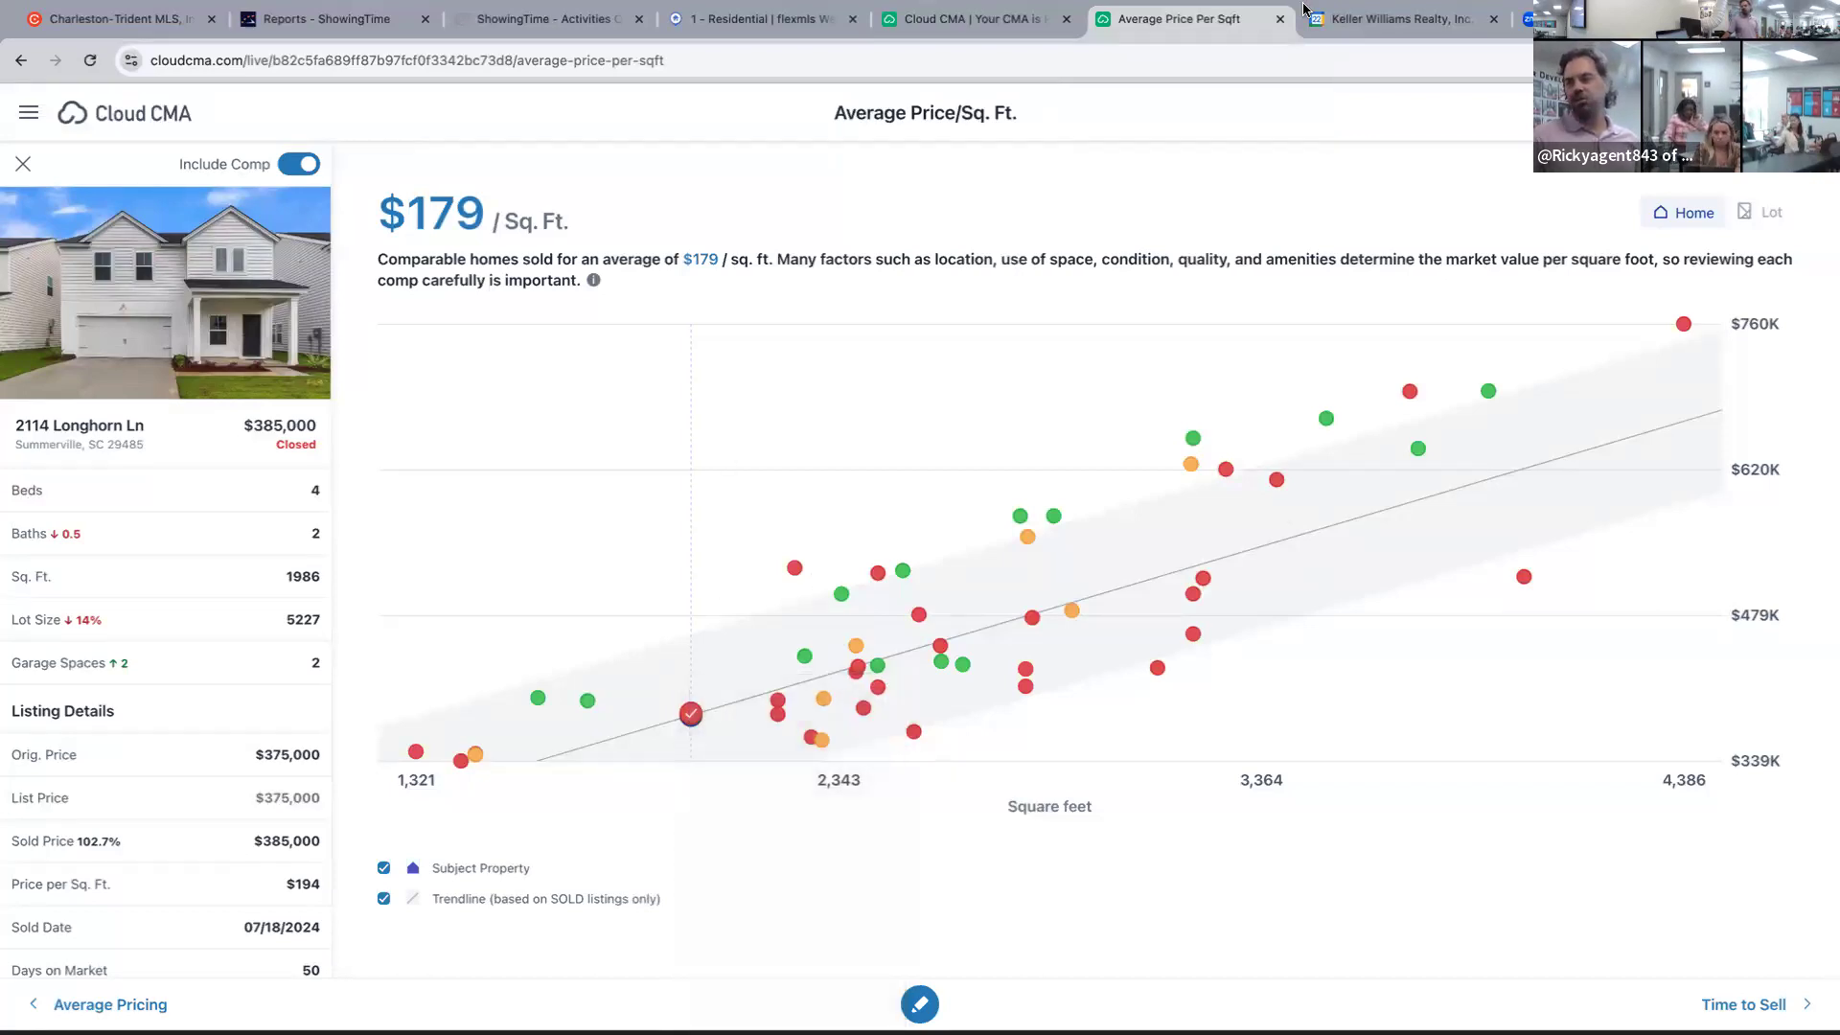
pyautogui.click(1066, 19)
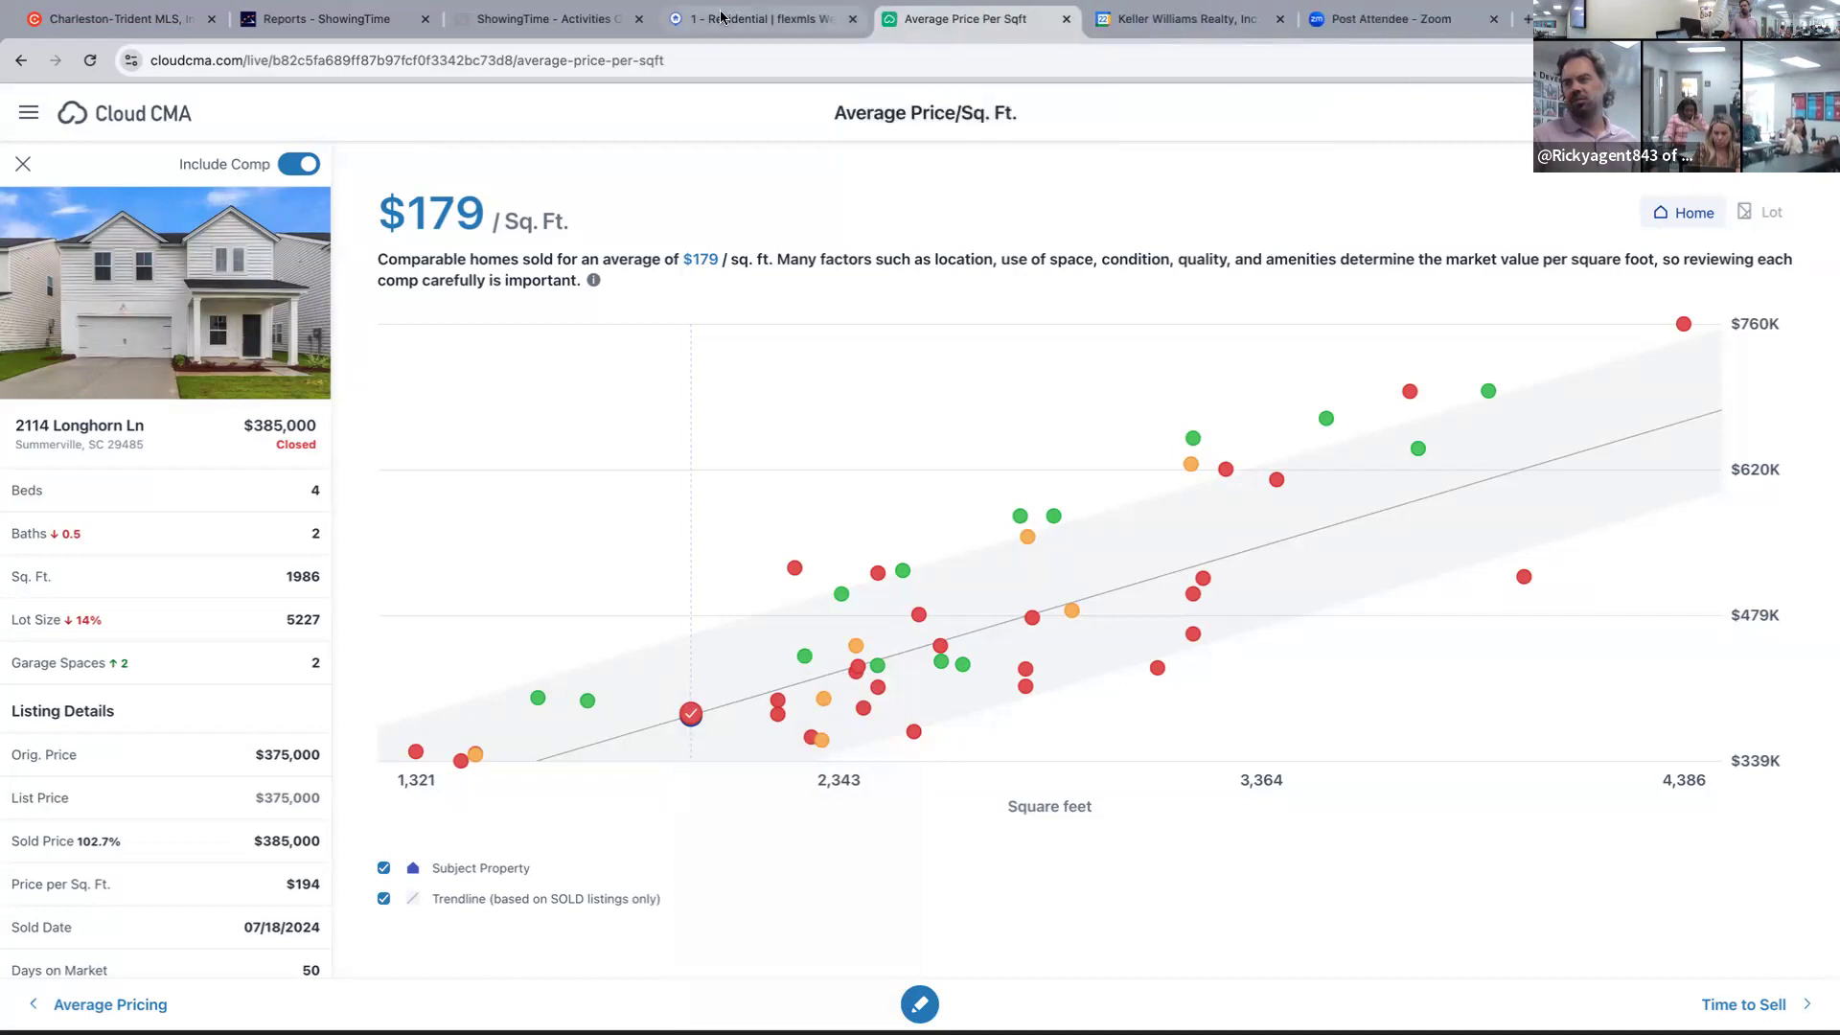
pyautogui.click(767, 19)
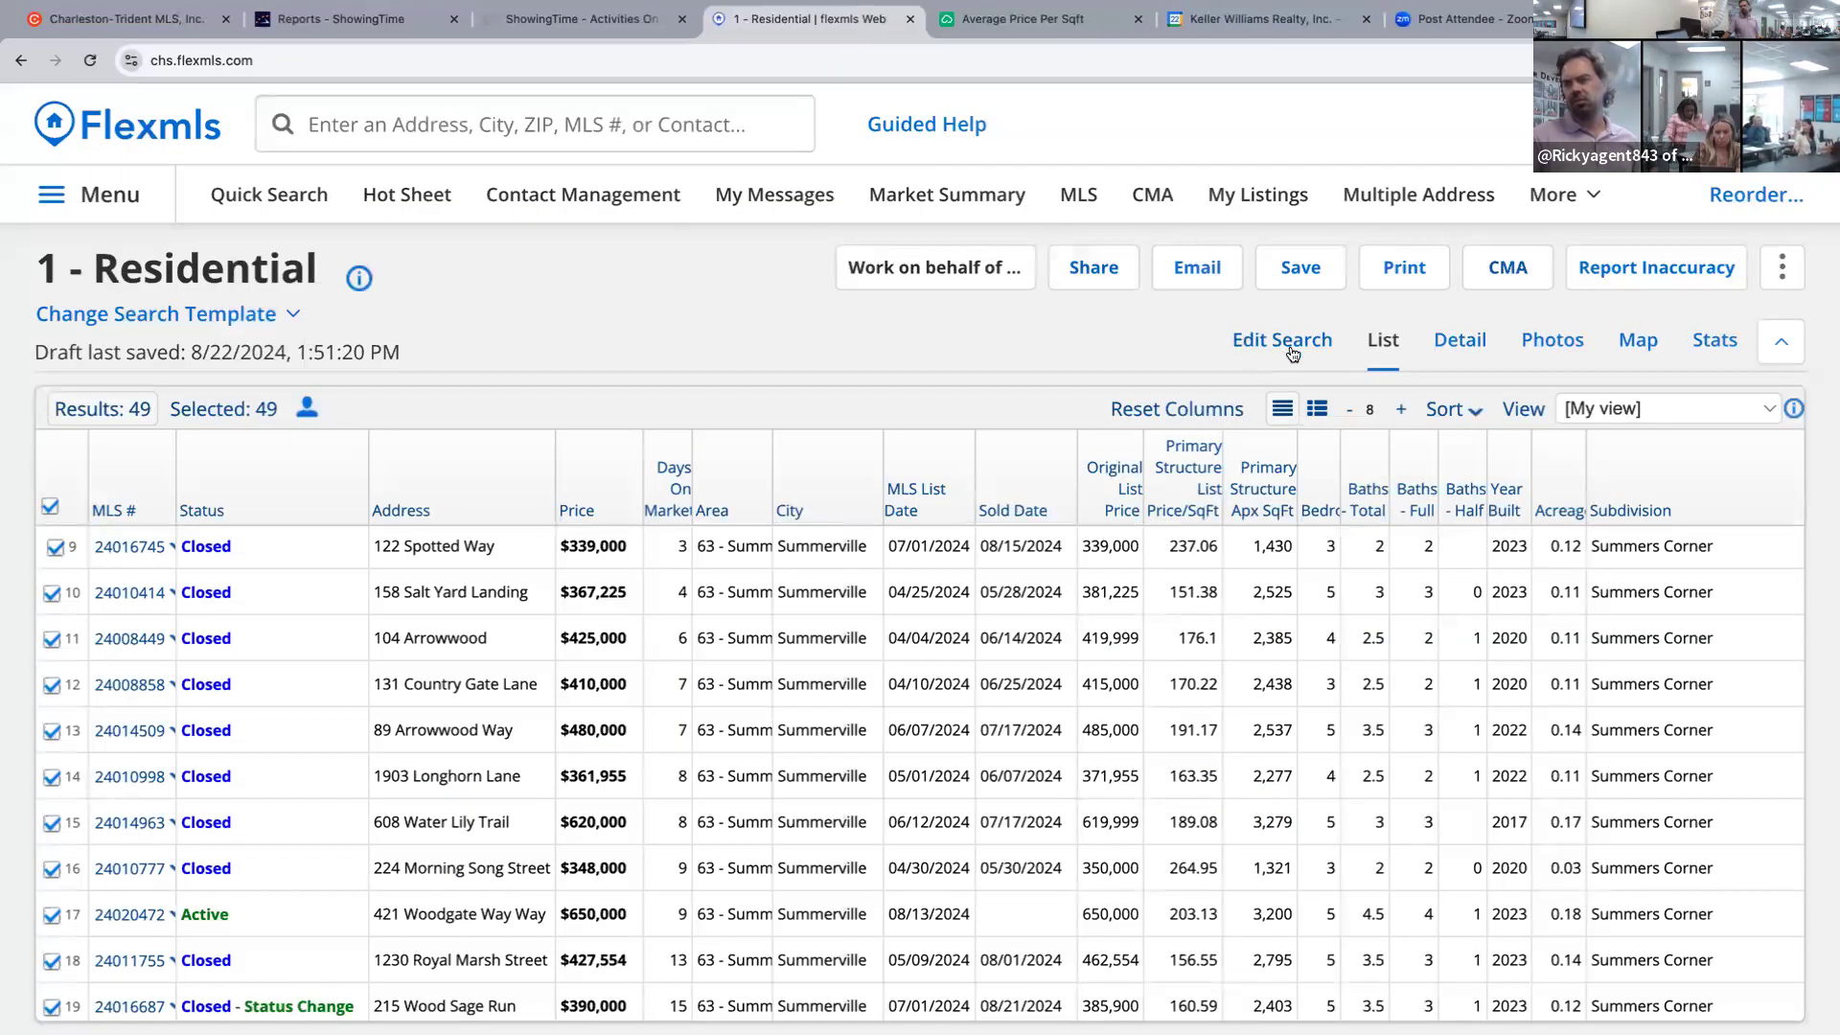
# Start a fresh residential search with Status Active, Pending, Active Contingent and Closed (23,700 matches).
pyautogui.click(1245, 340)
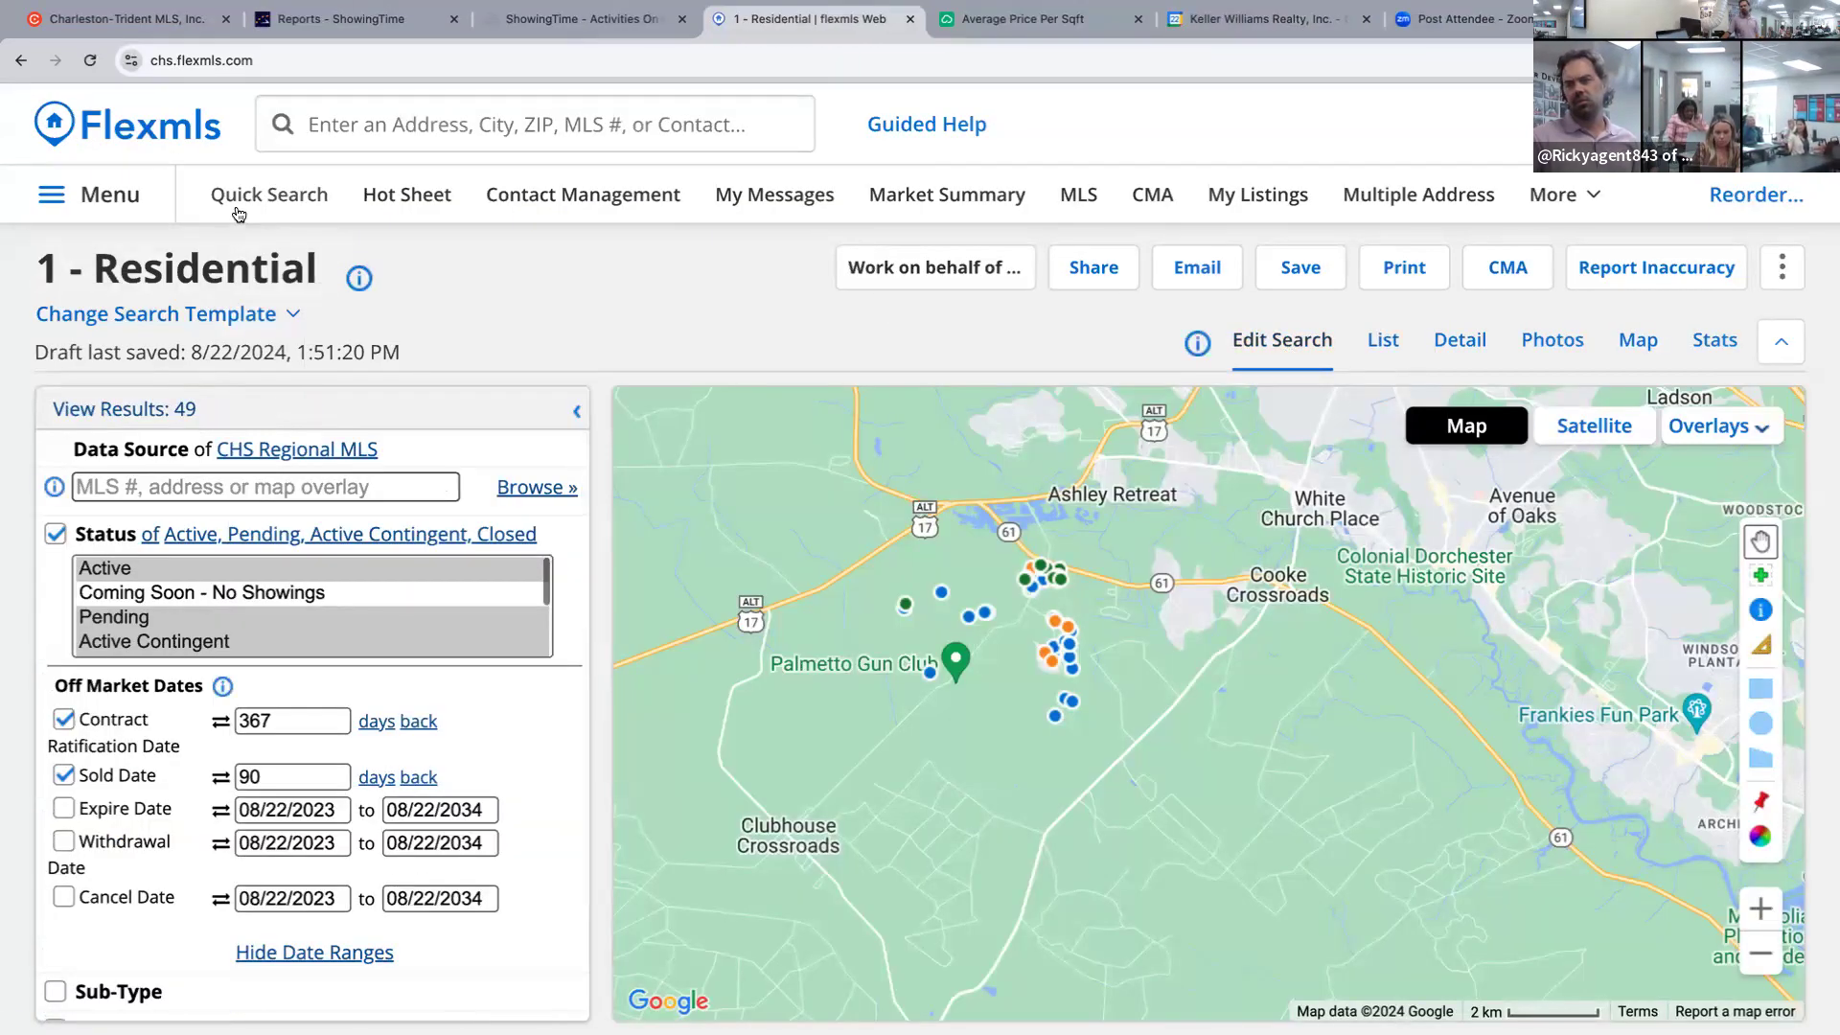
pyautogui.click(235, 204)
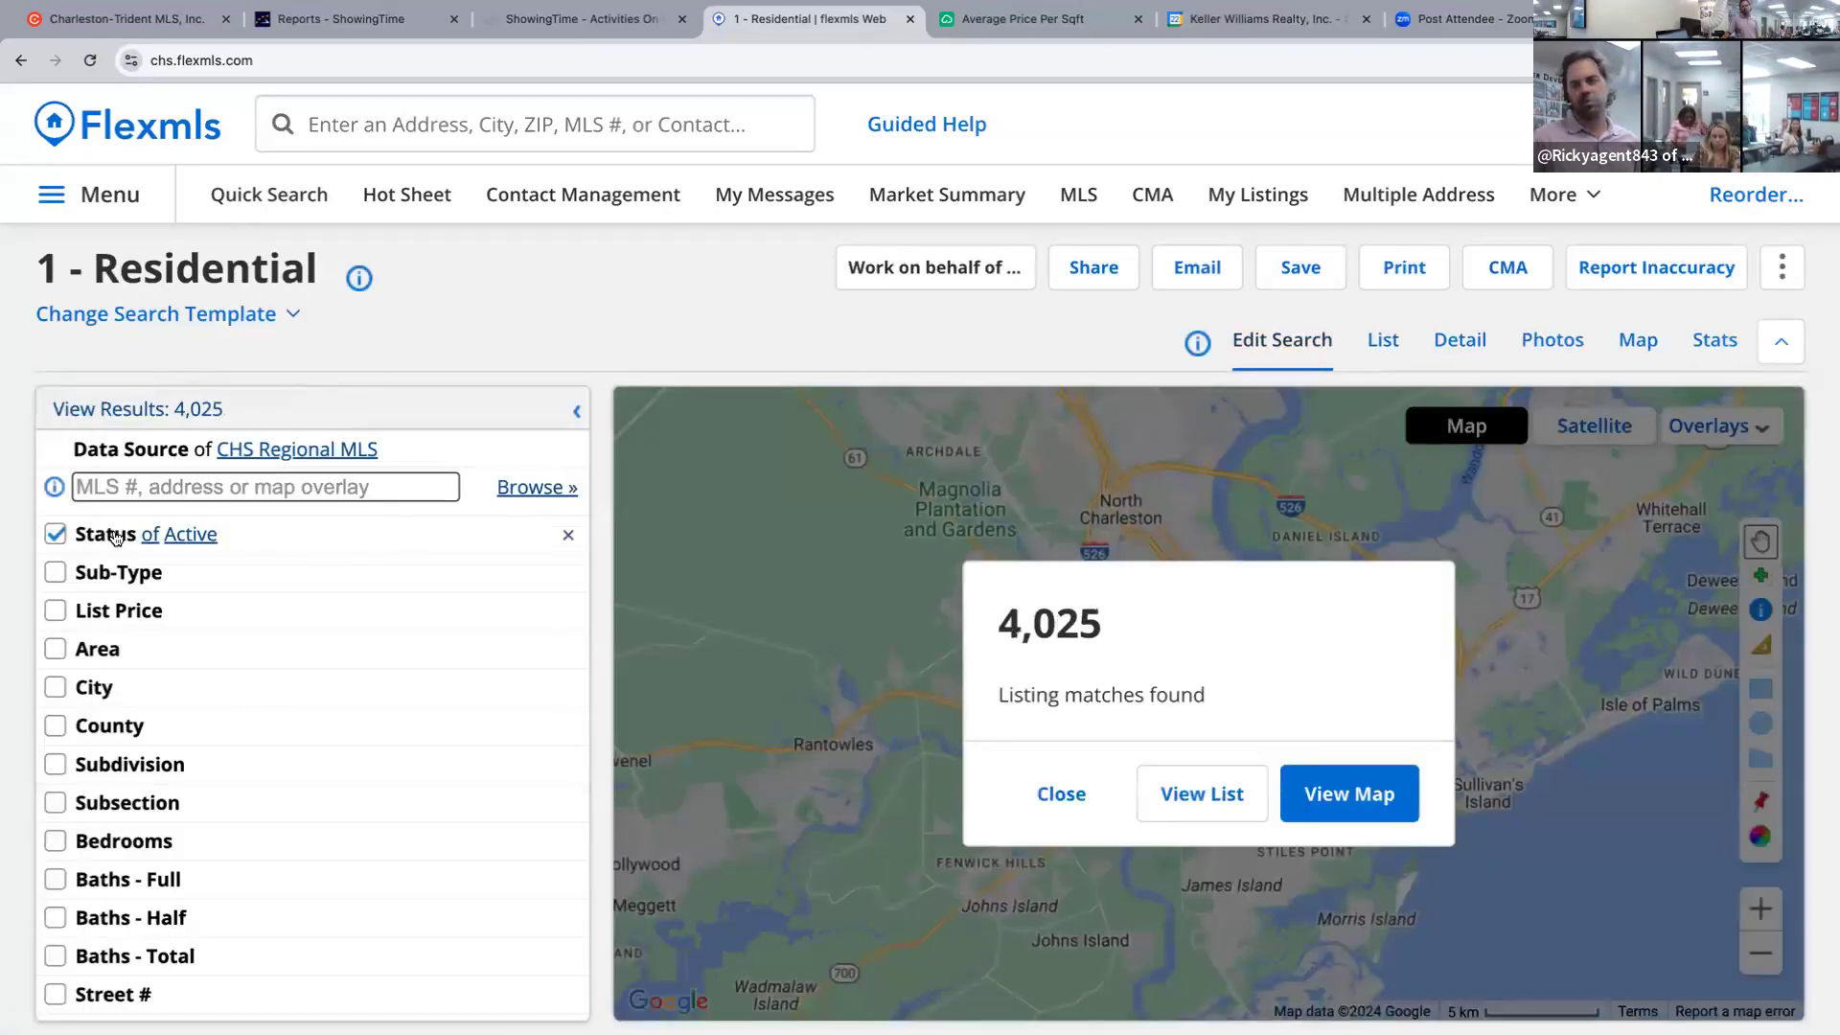
pyautogui.click(114, 536)
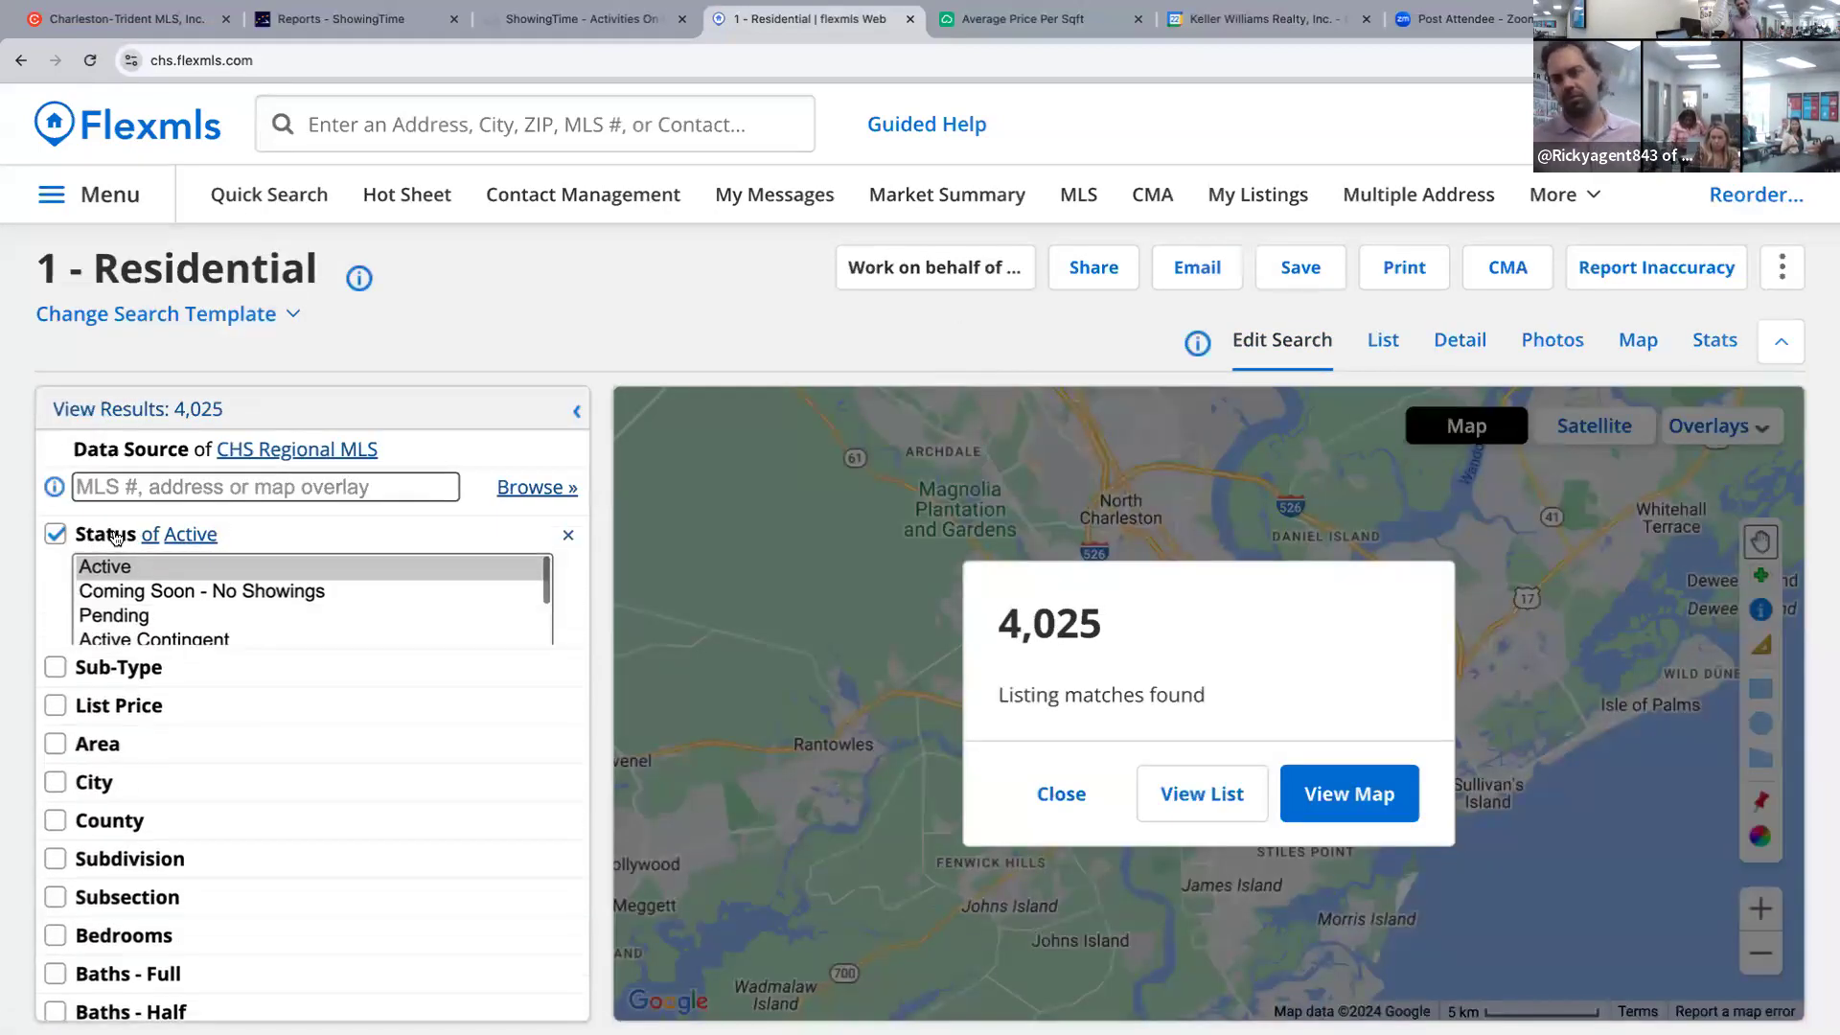
pyautogui.keyDown('super'); pyautogui.click(114, 618); pyautogui.keyUp('super')
pyautogui.keyDown('super'); pyautogui.click(286, 641); pyautogui.keyUp('super')
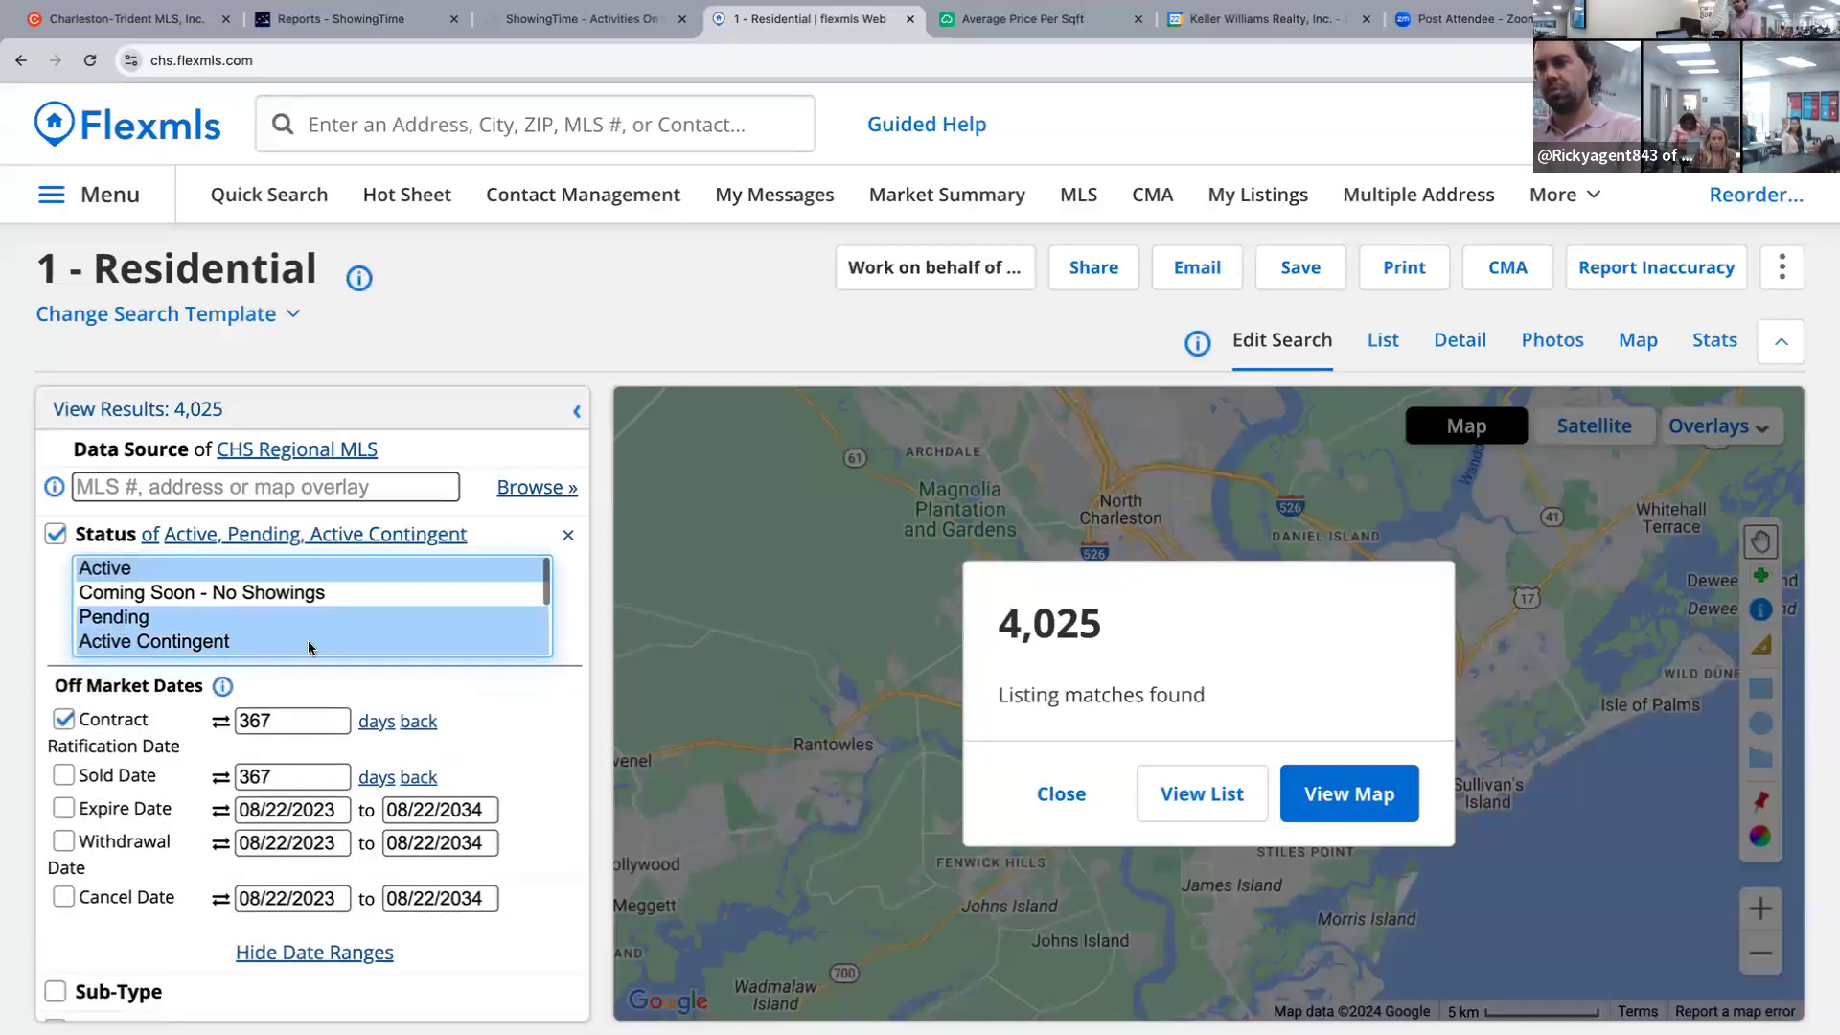
pyautogui.scroll(-1, 325, 636)
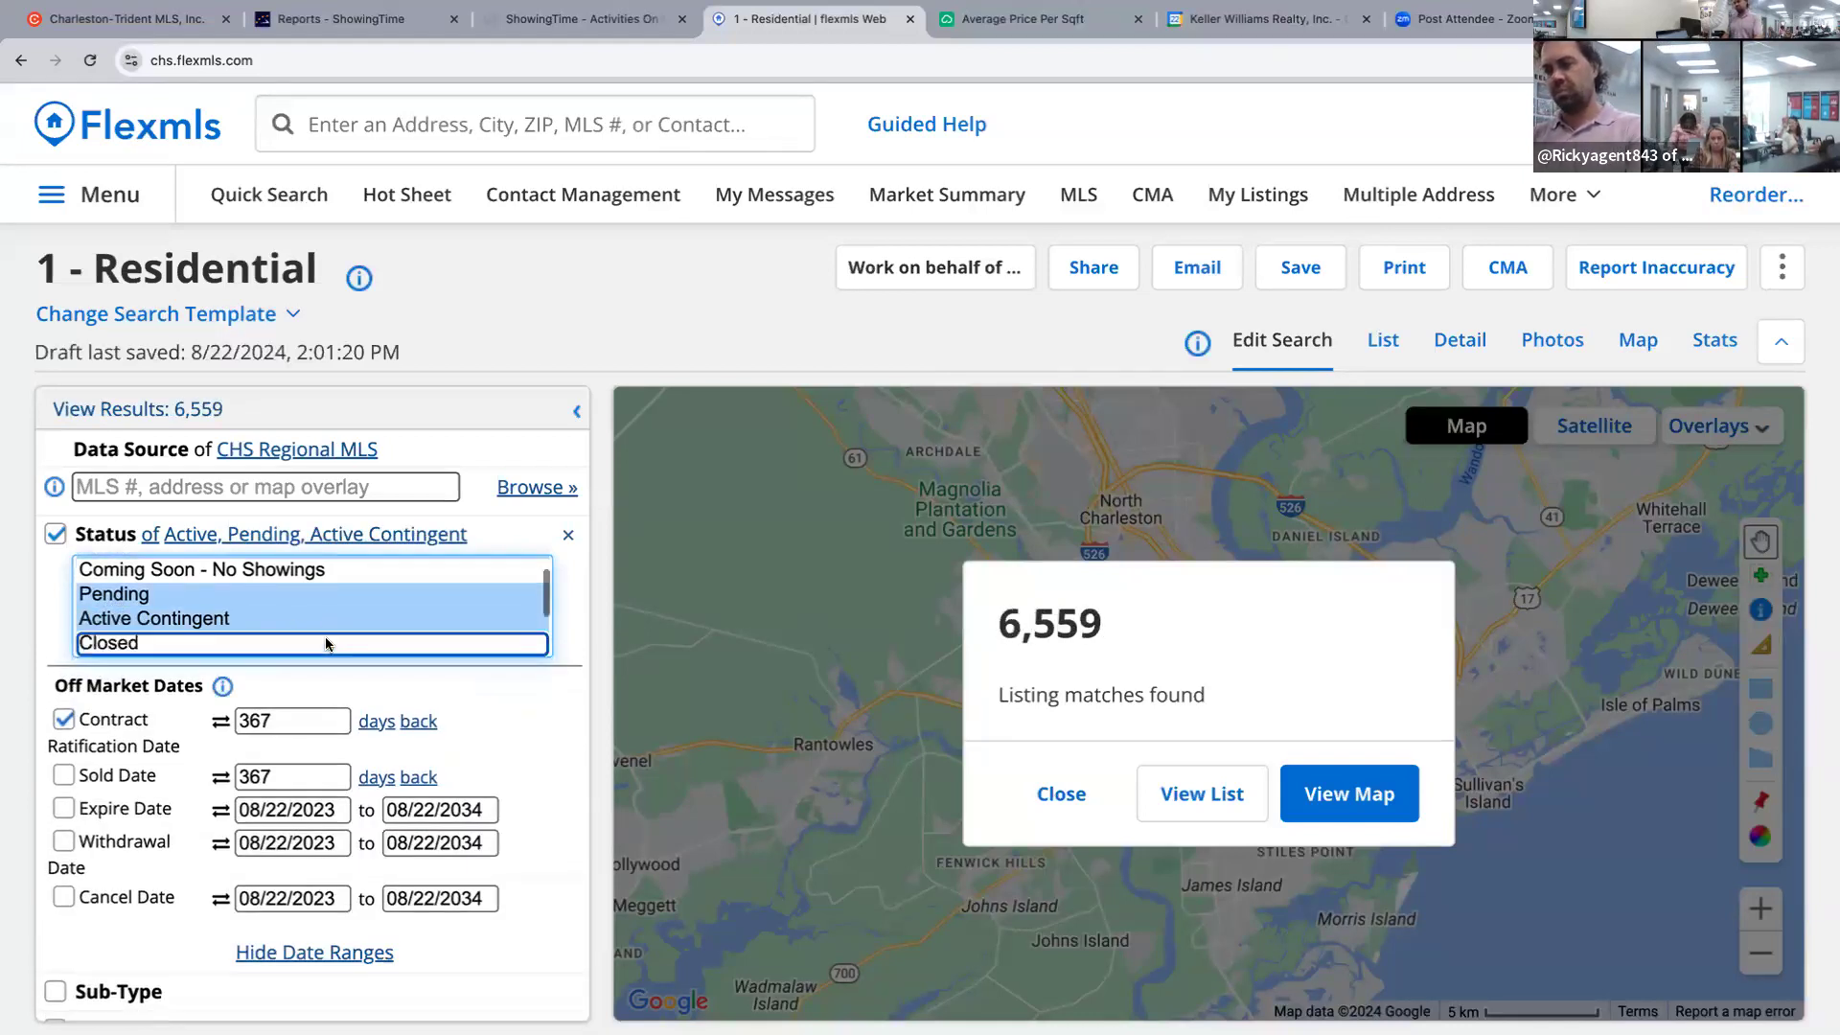
pyautogui.keyDown('super'); pyautogui.click(325, 643); pyautogui.keyUp('super')
pyautogui.scroll(-2, 325, 643)
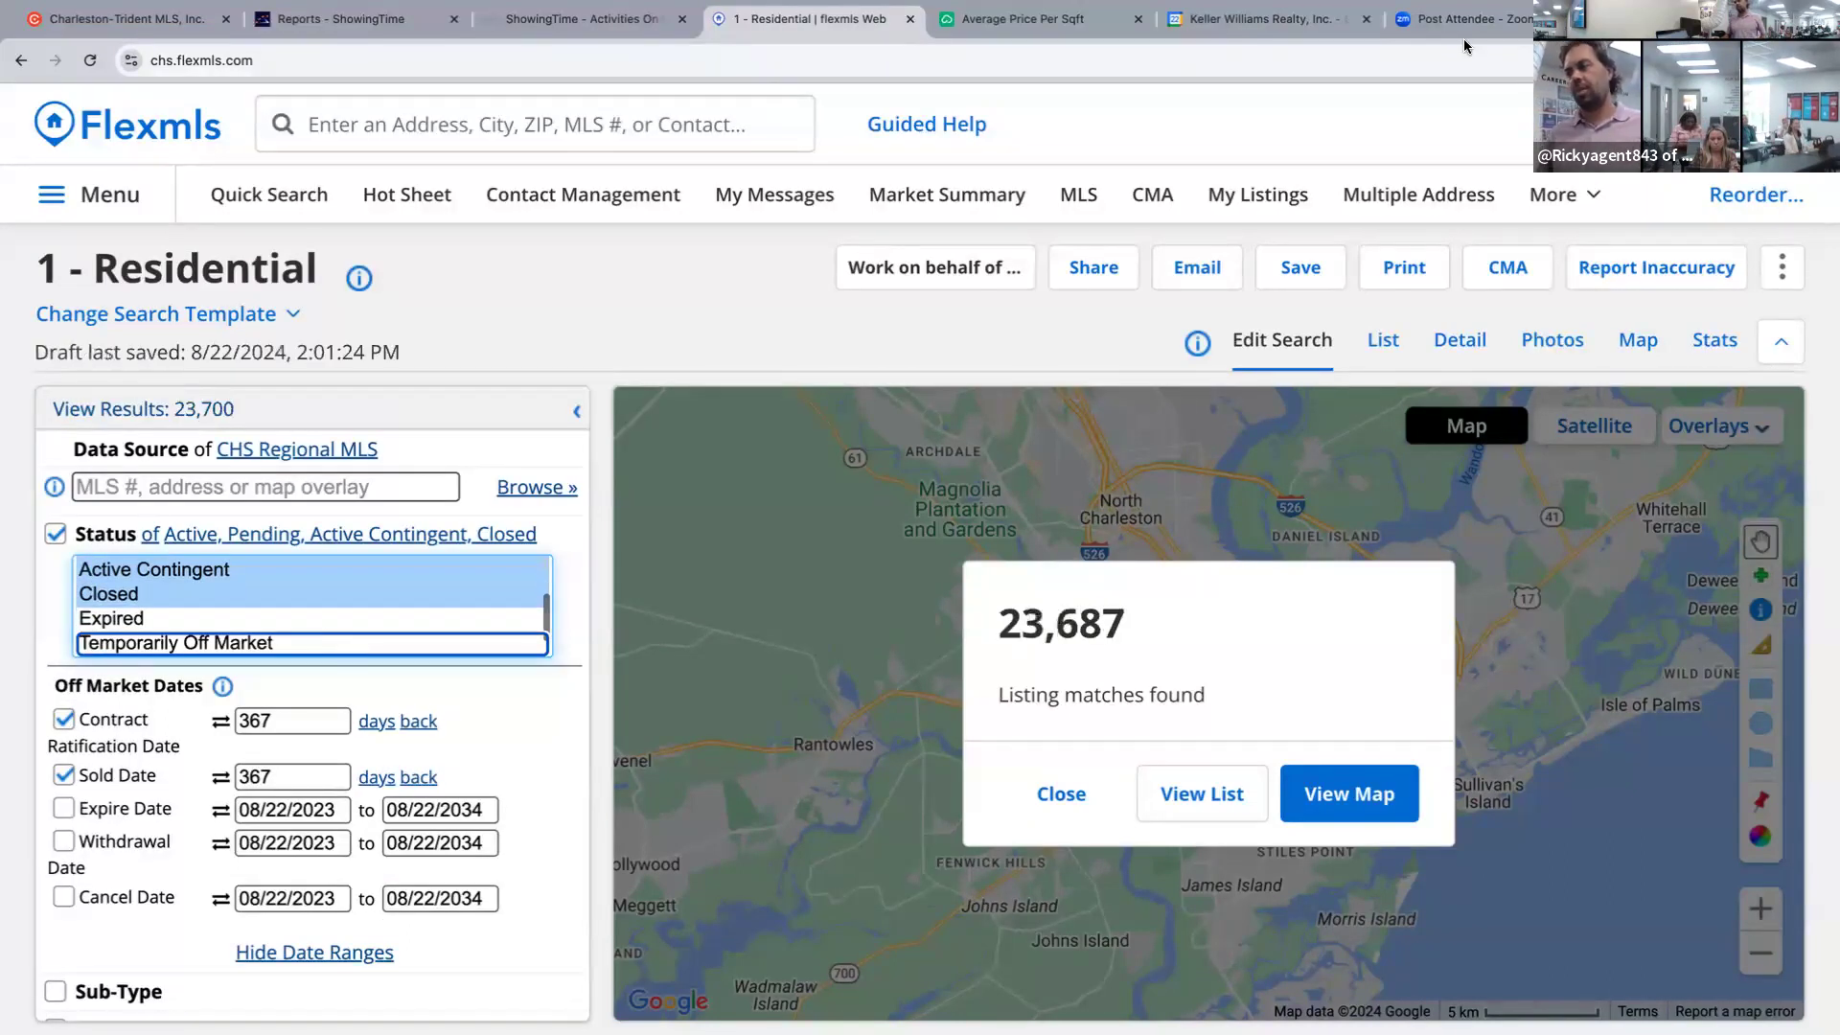
pyautogui.click(1059, 27)
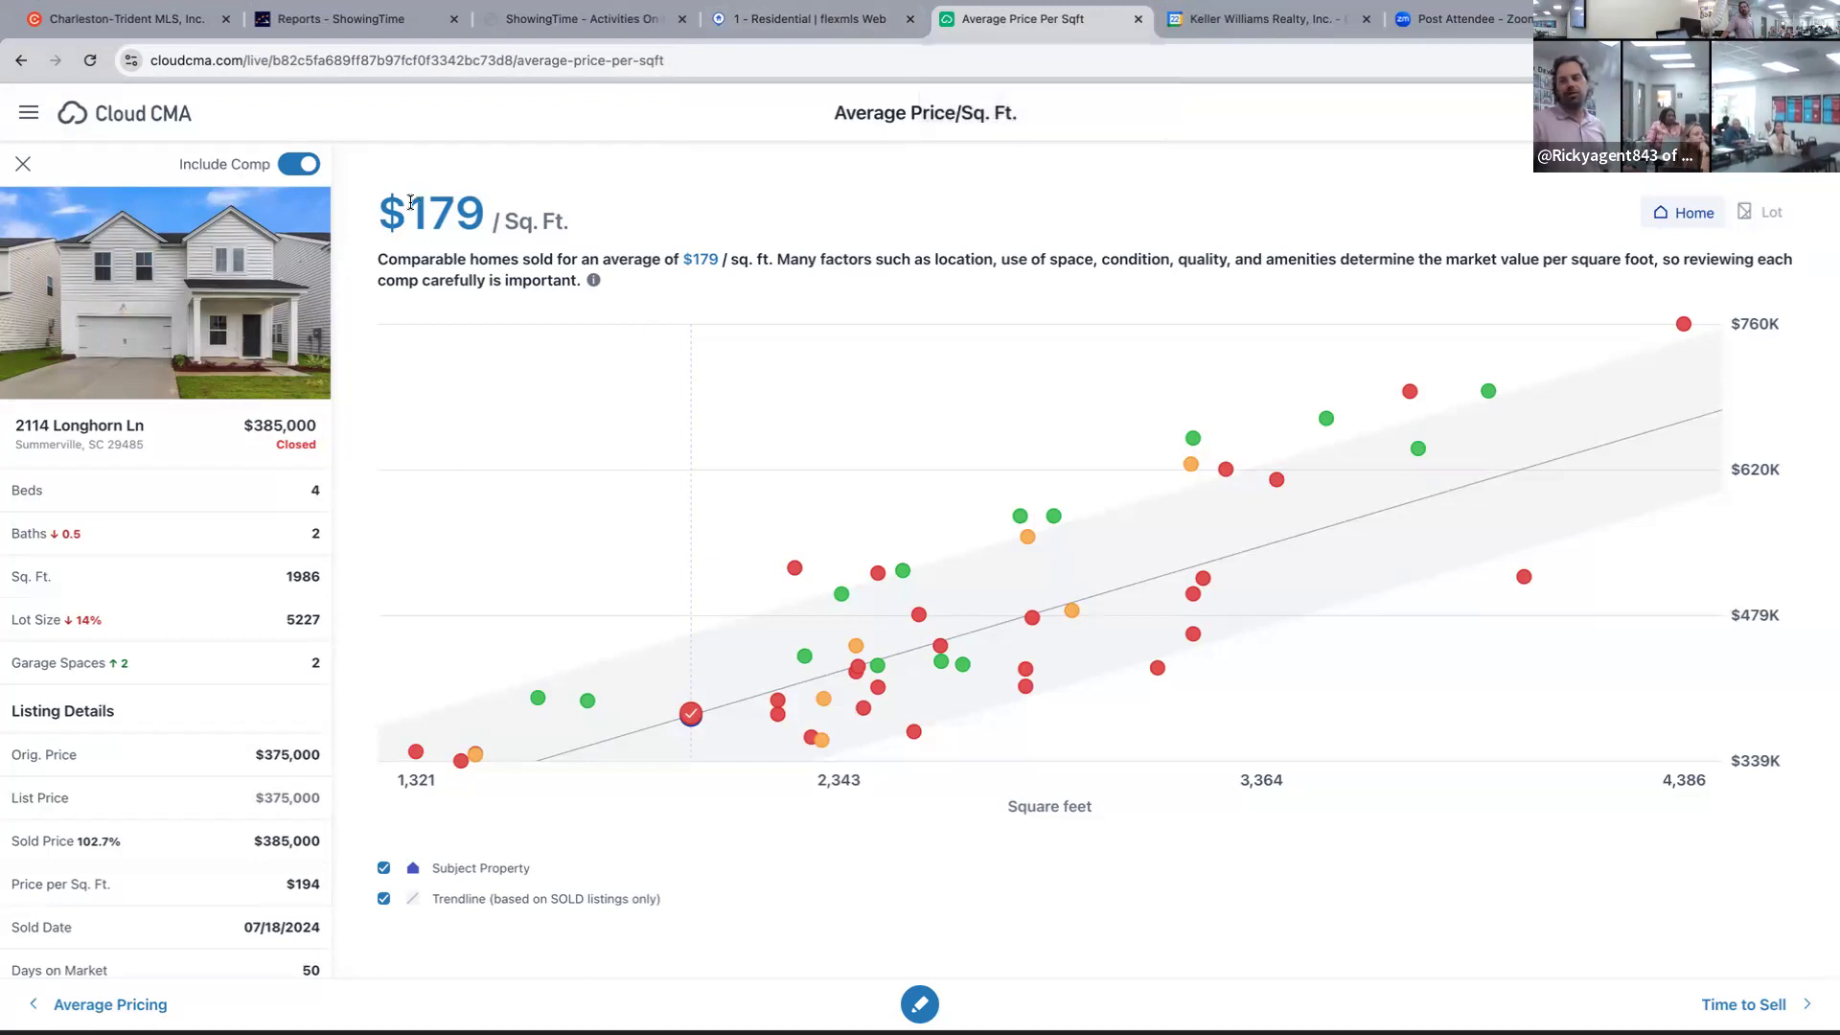
# Highlight the $179 average price per square foot, then close that chart and return to Flexmls.
pyautogui.moveTo(406, 203); pyautogui.dragTo(544, 218)
pyautogui.moveTo(406, 206); pyautogui.dragTo(498, 218)
pyautogui.scroll(-1, 600, 243)
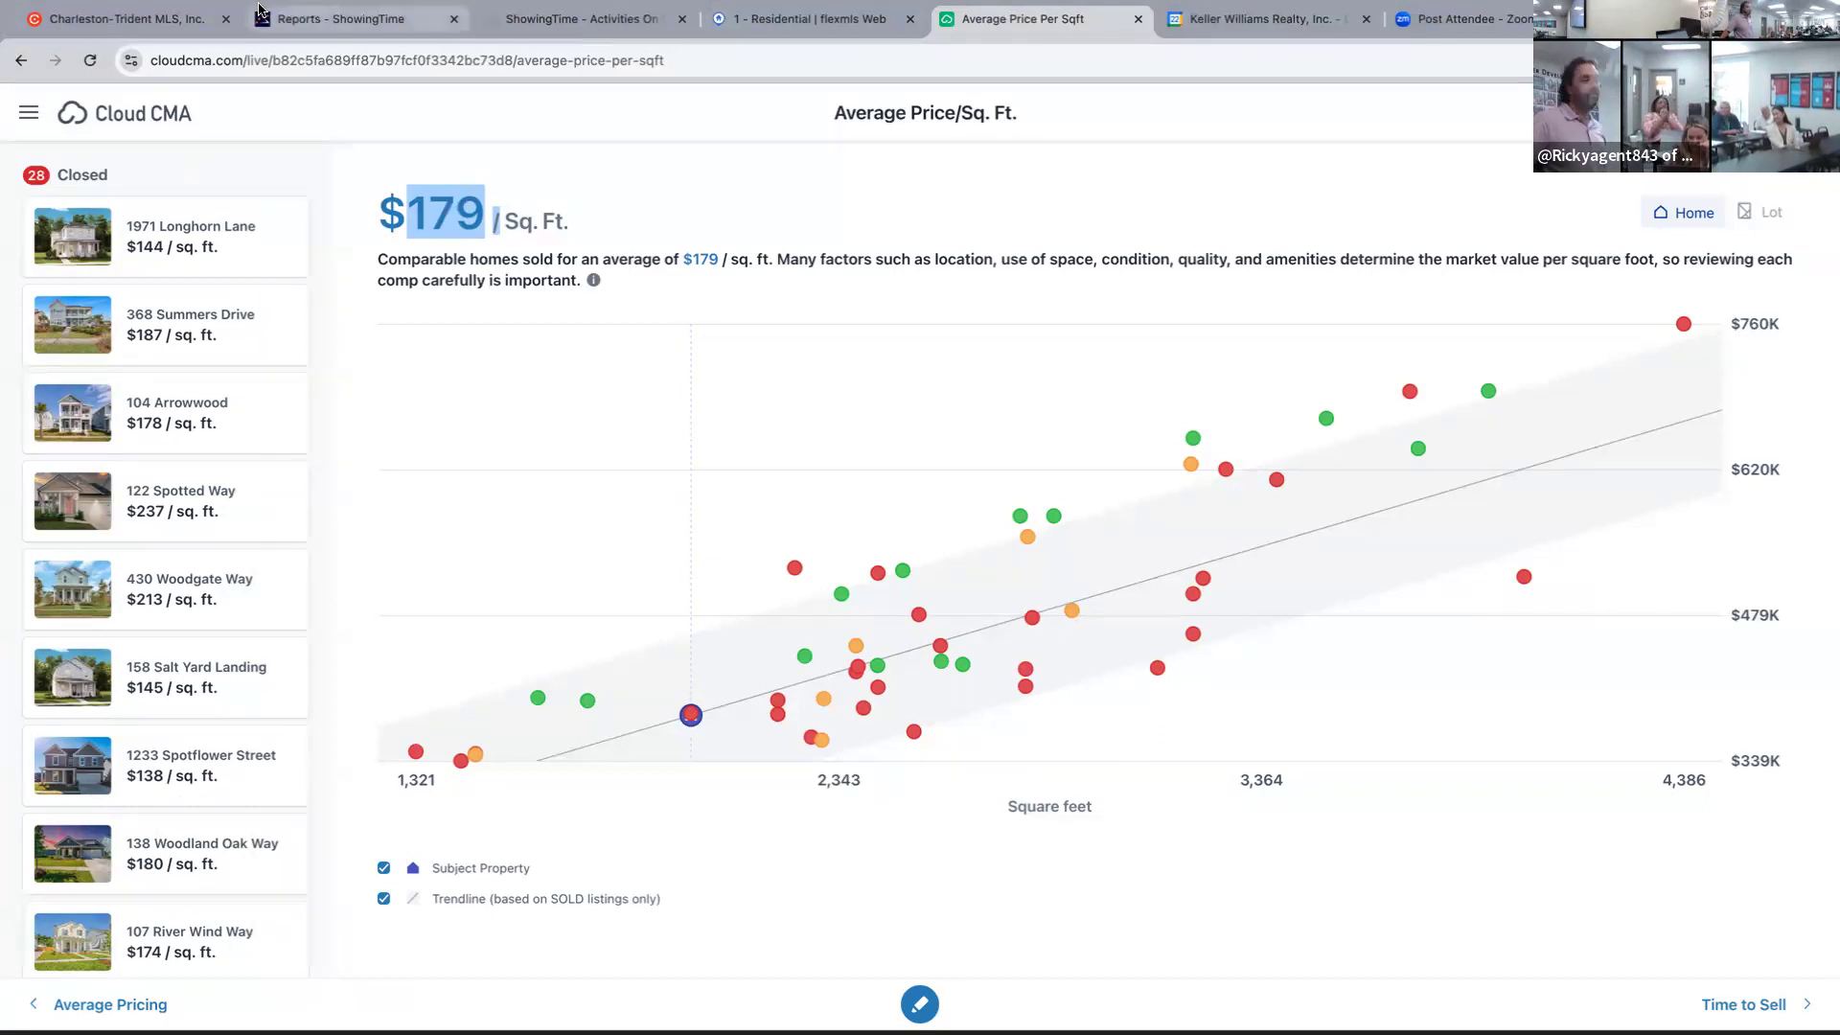
pyautogui.click(1139, 19)
pyautogui.click(796, 15)
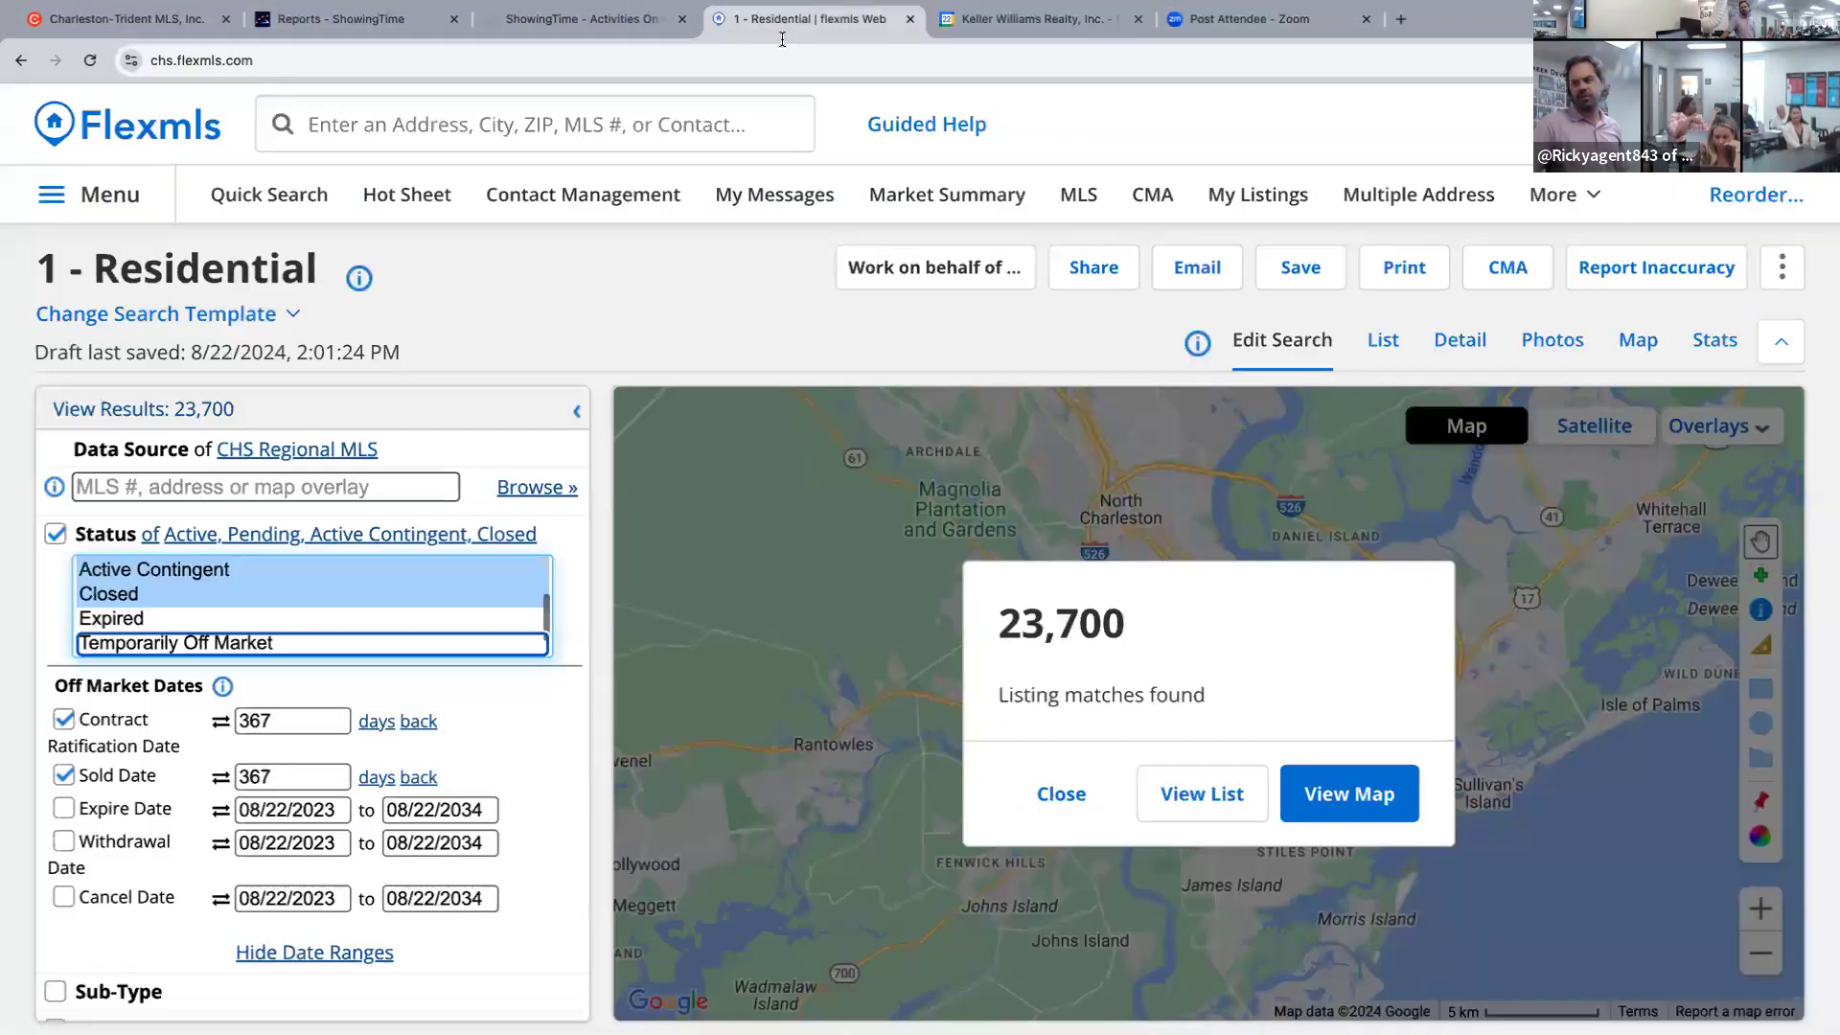
# Duplicate the 1 - Residential Flexmls tab and start a fresh Quick Search in the copy.
pyautogui.click(265, 191)
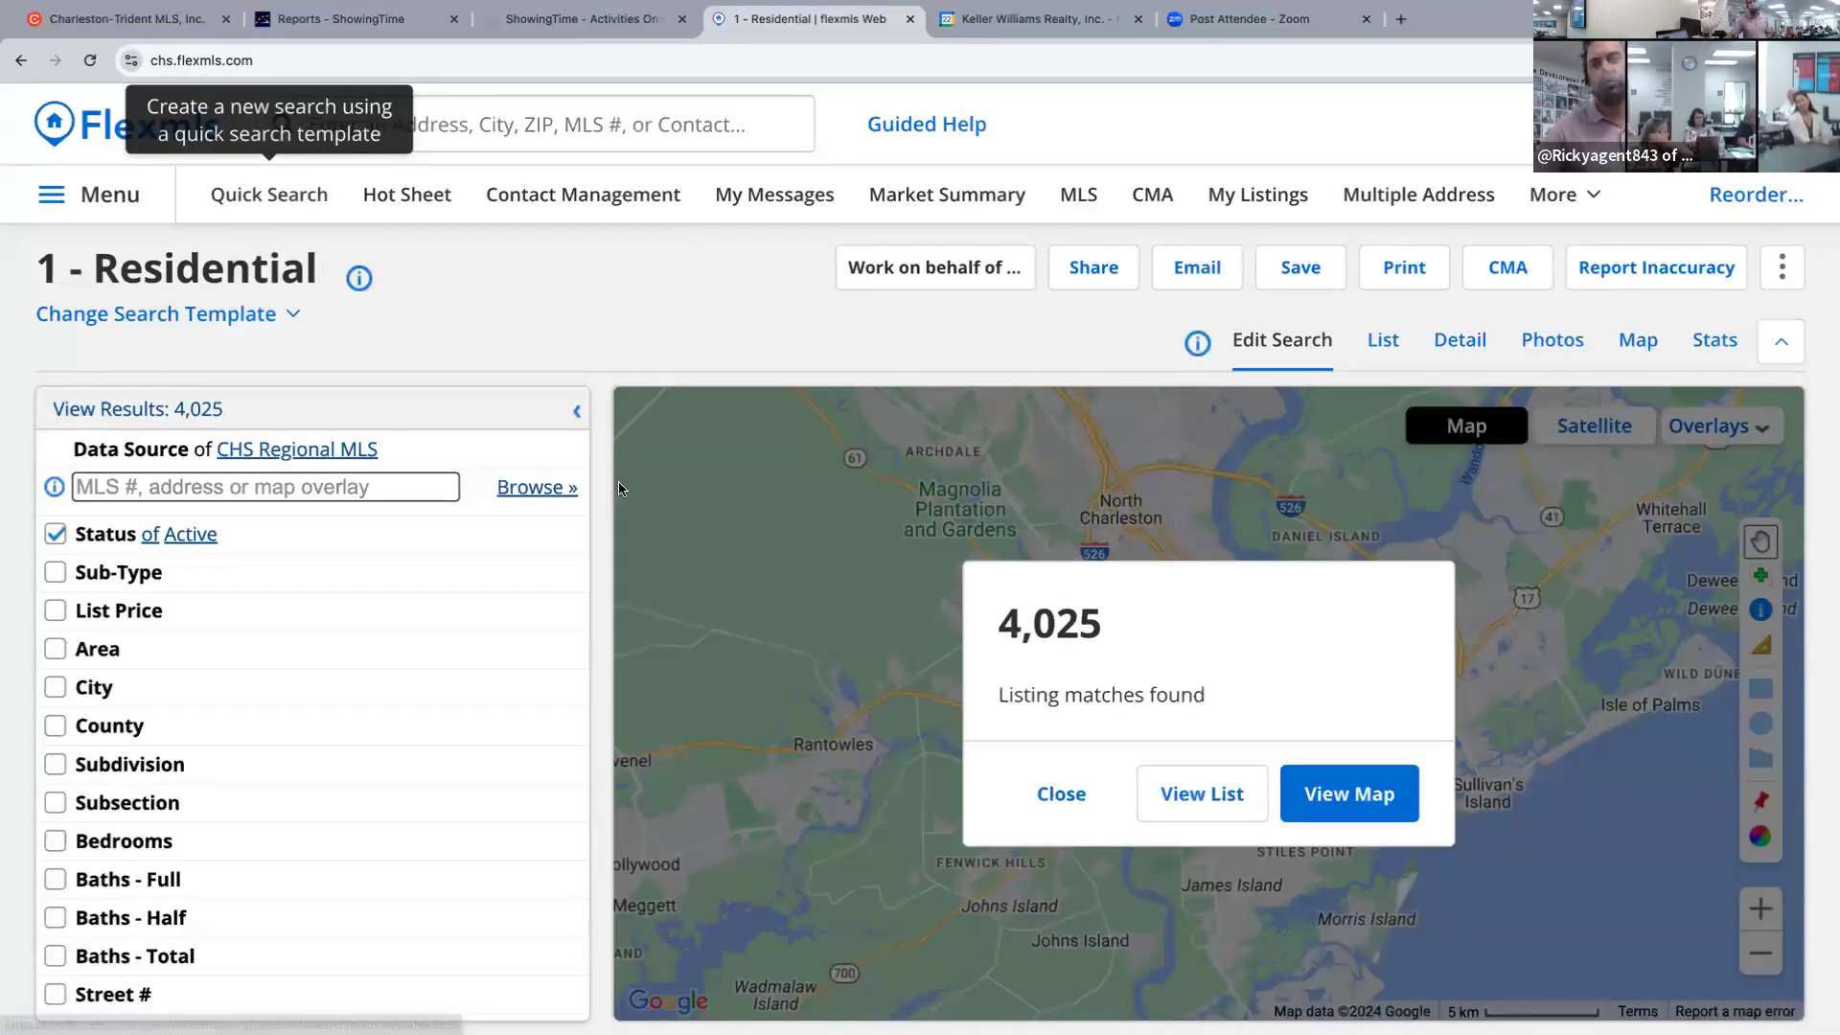
pyautogui.click(372, 478)
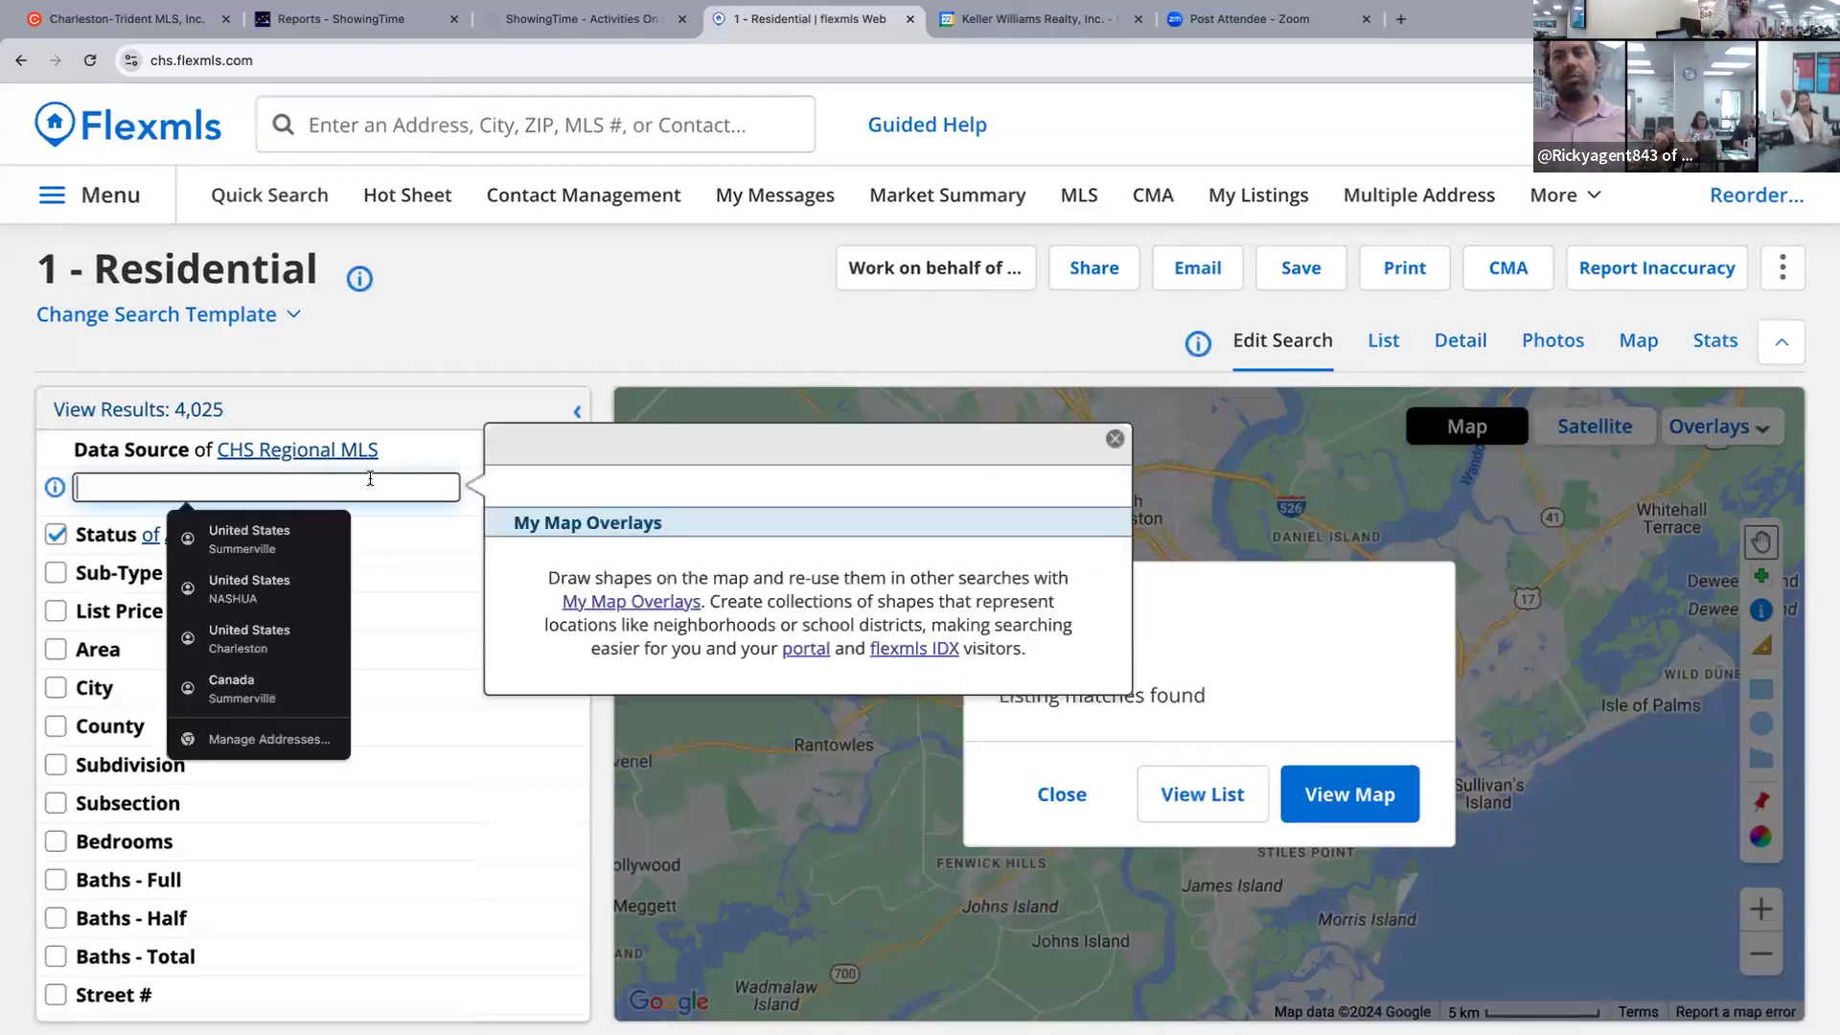
pyautogui.rightClick(803, 29)
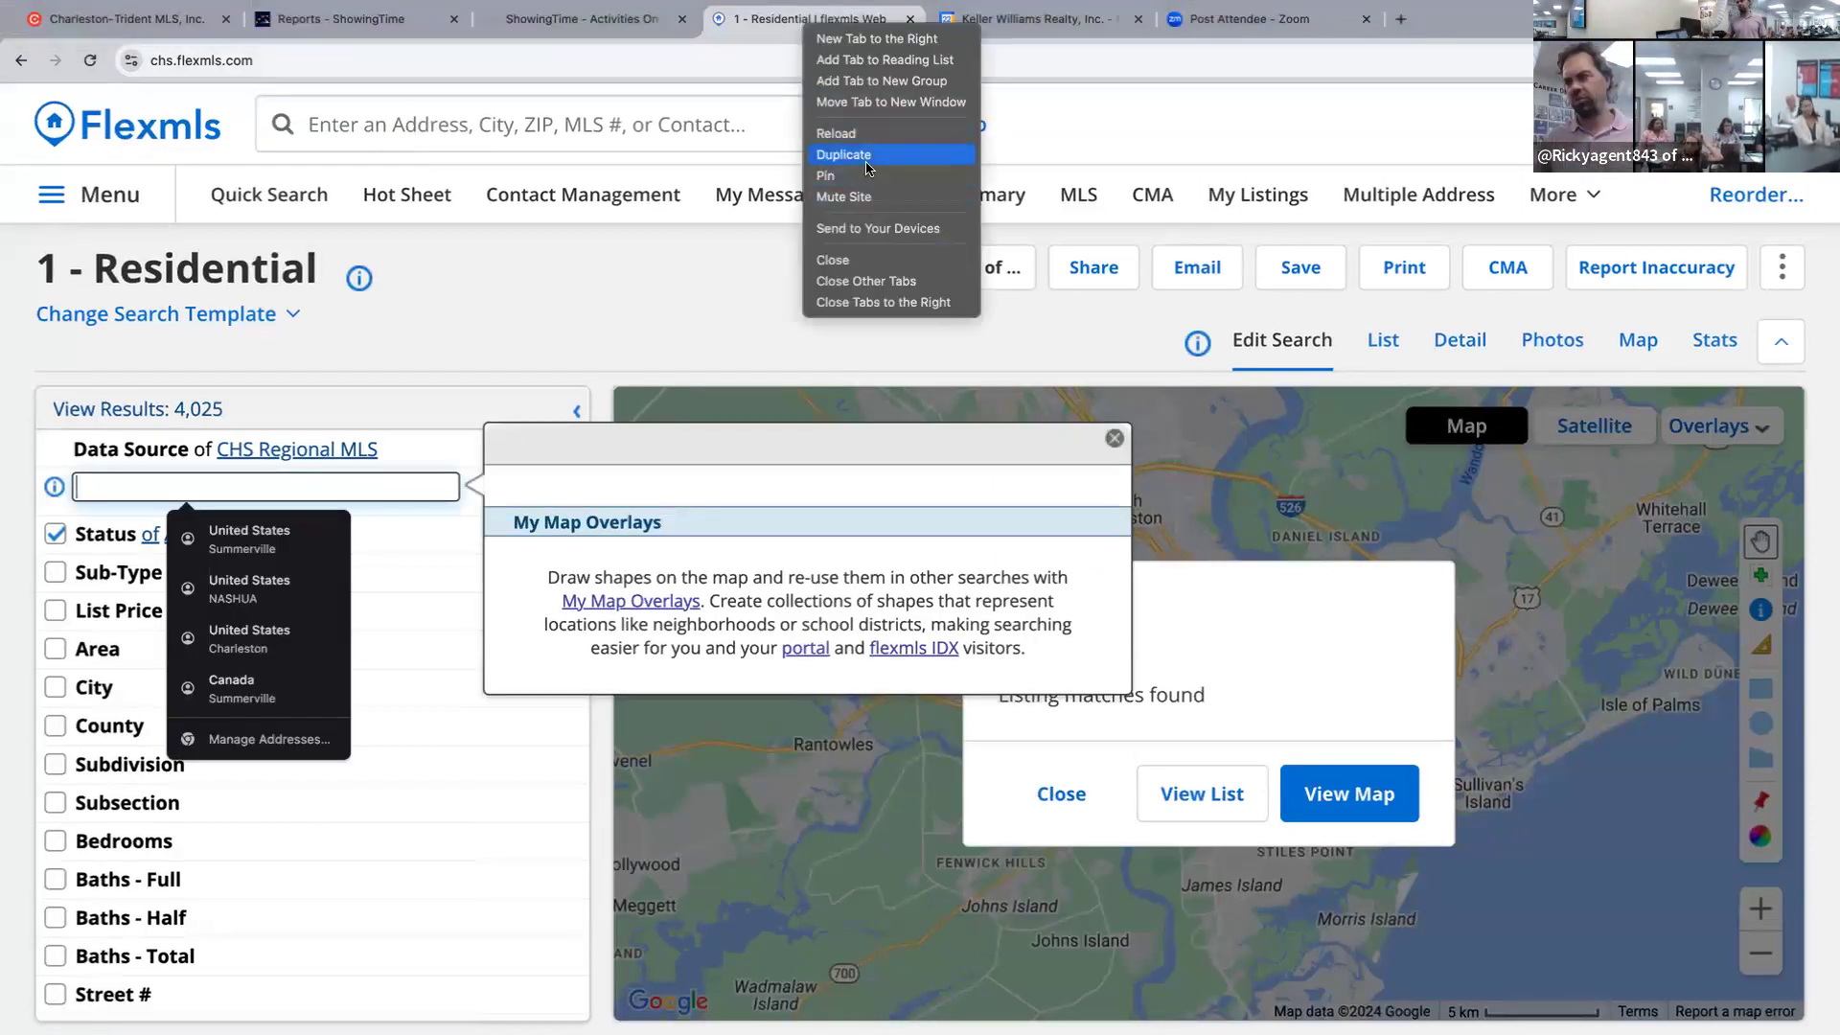
pyautogui.click(857, 156)
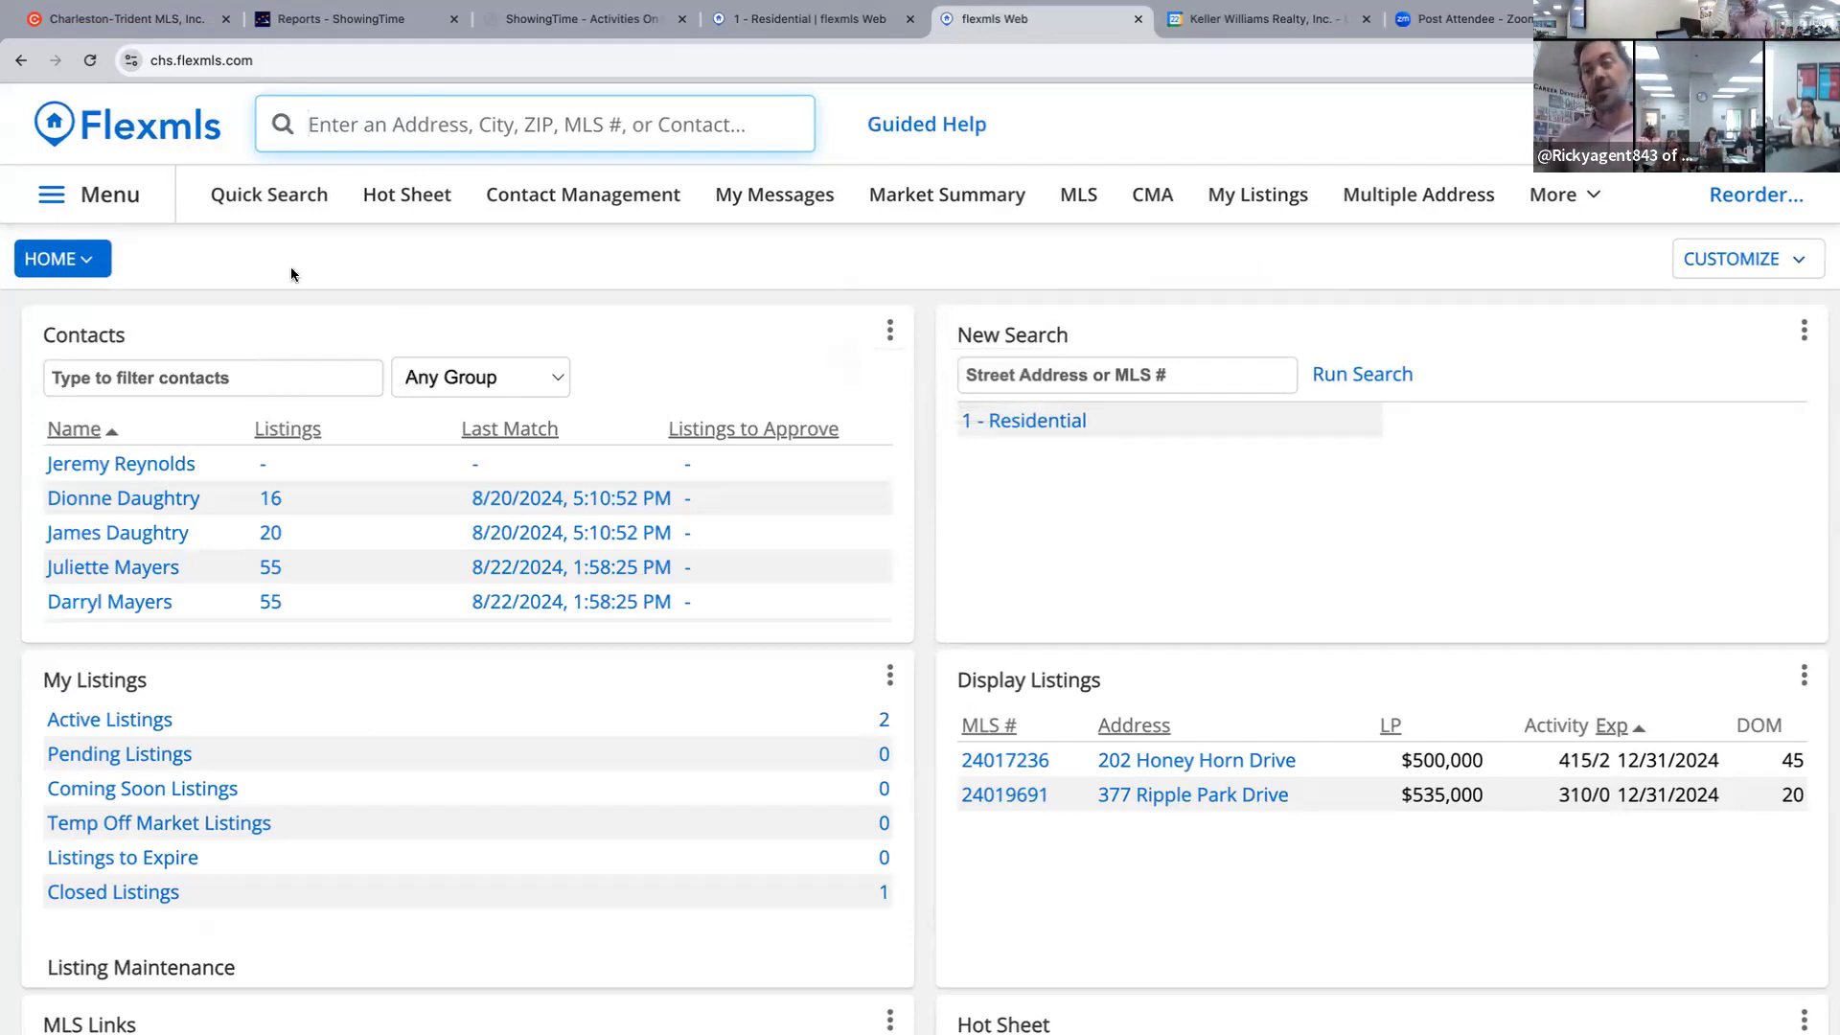
pyautogui.click(249, 195)
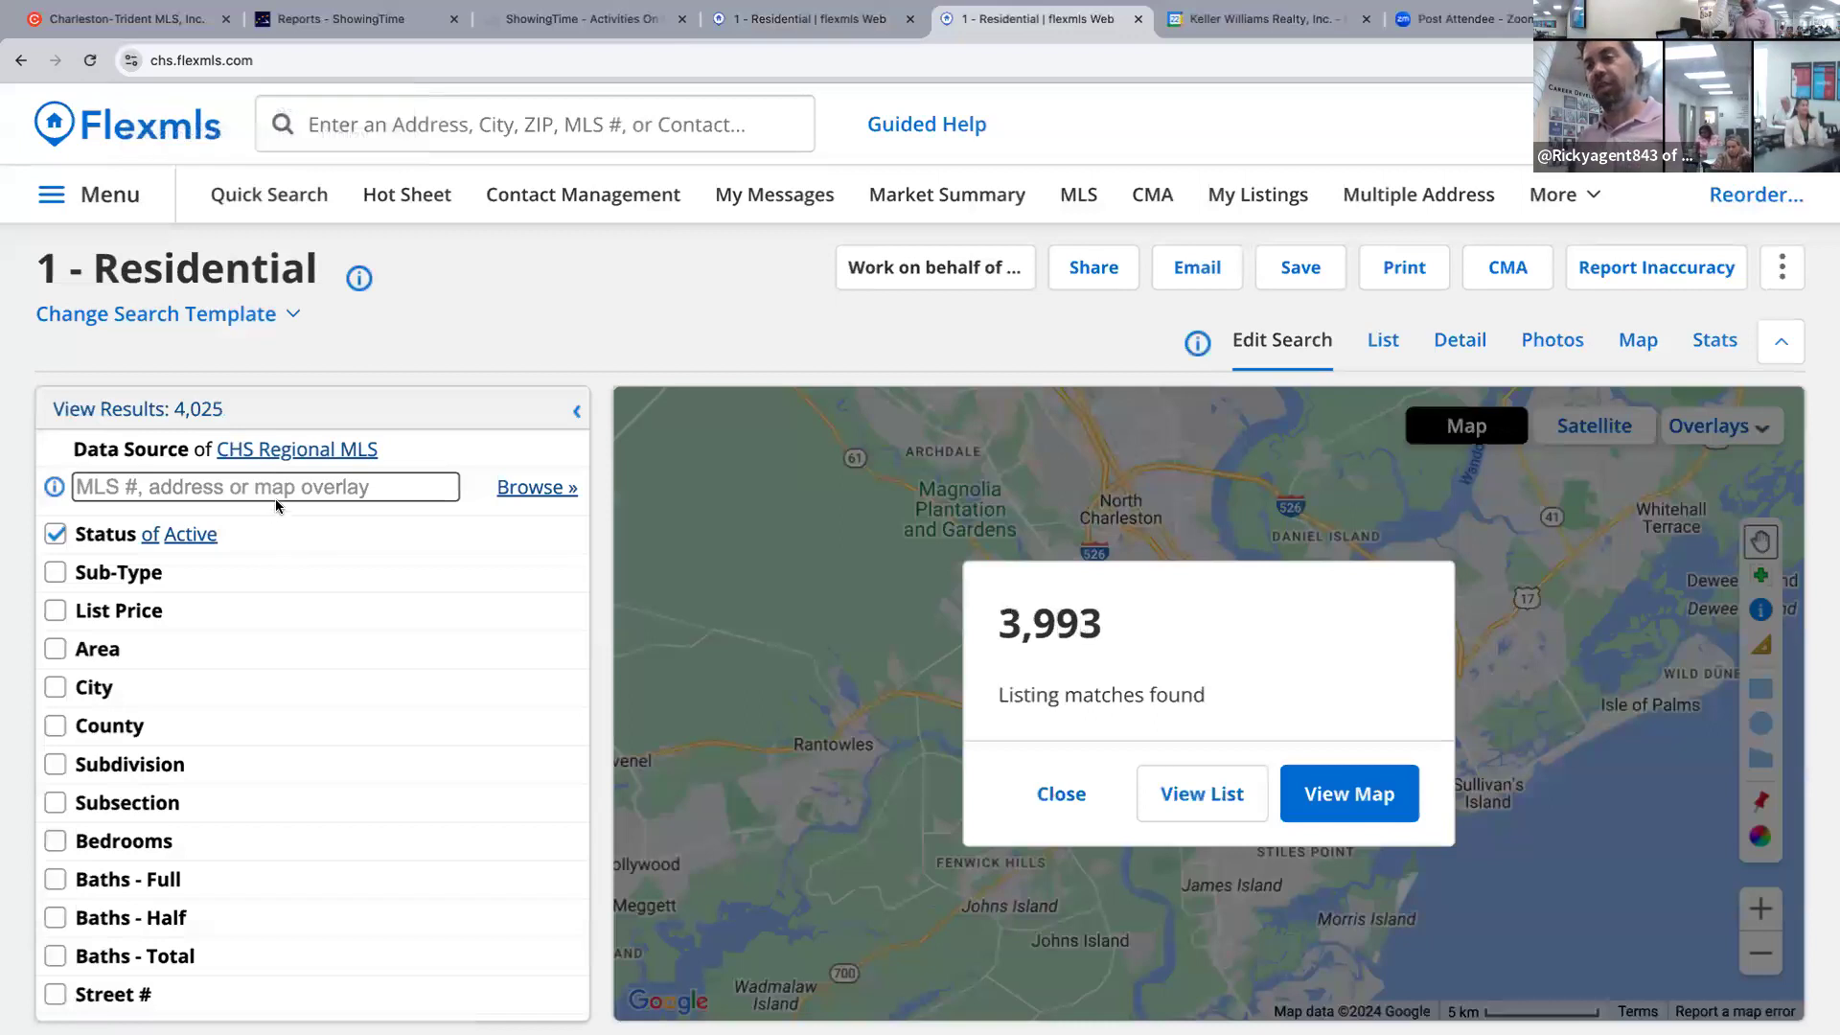
pyautogui.click(276, 488)
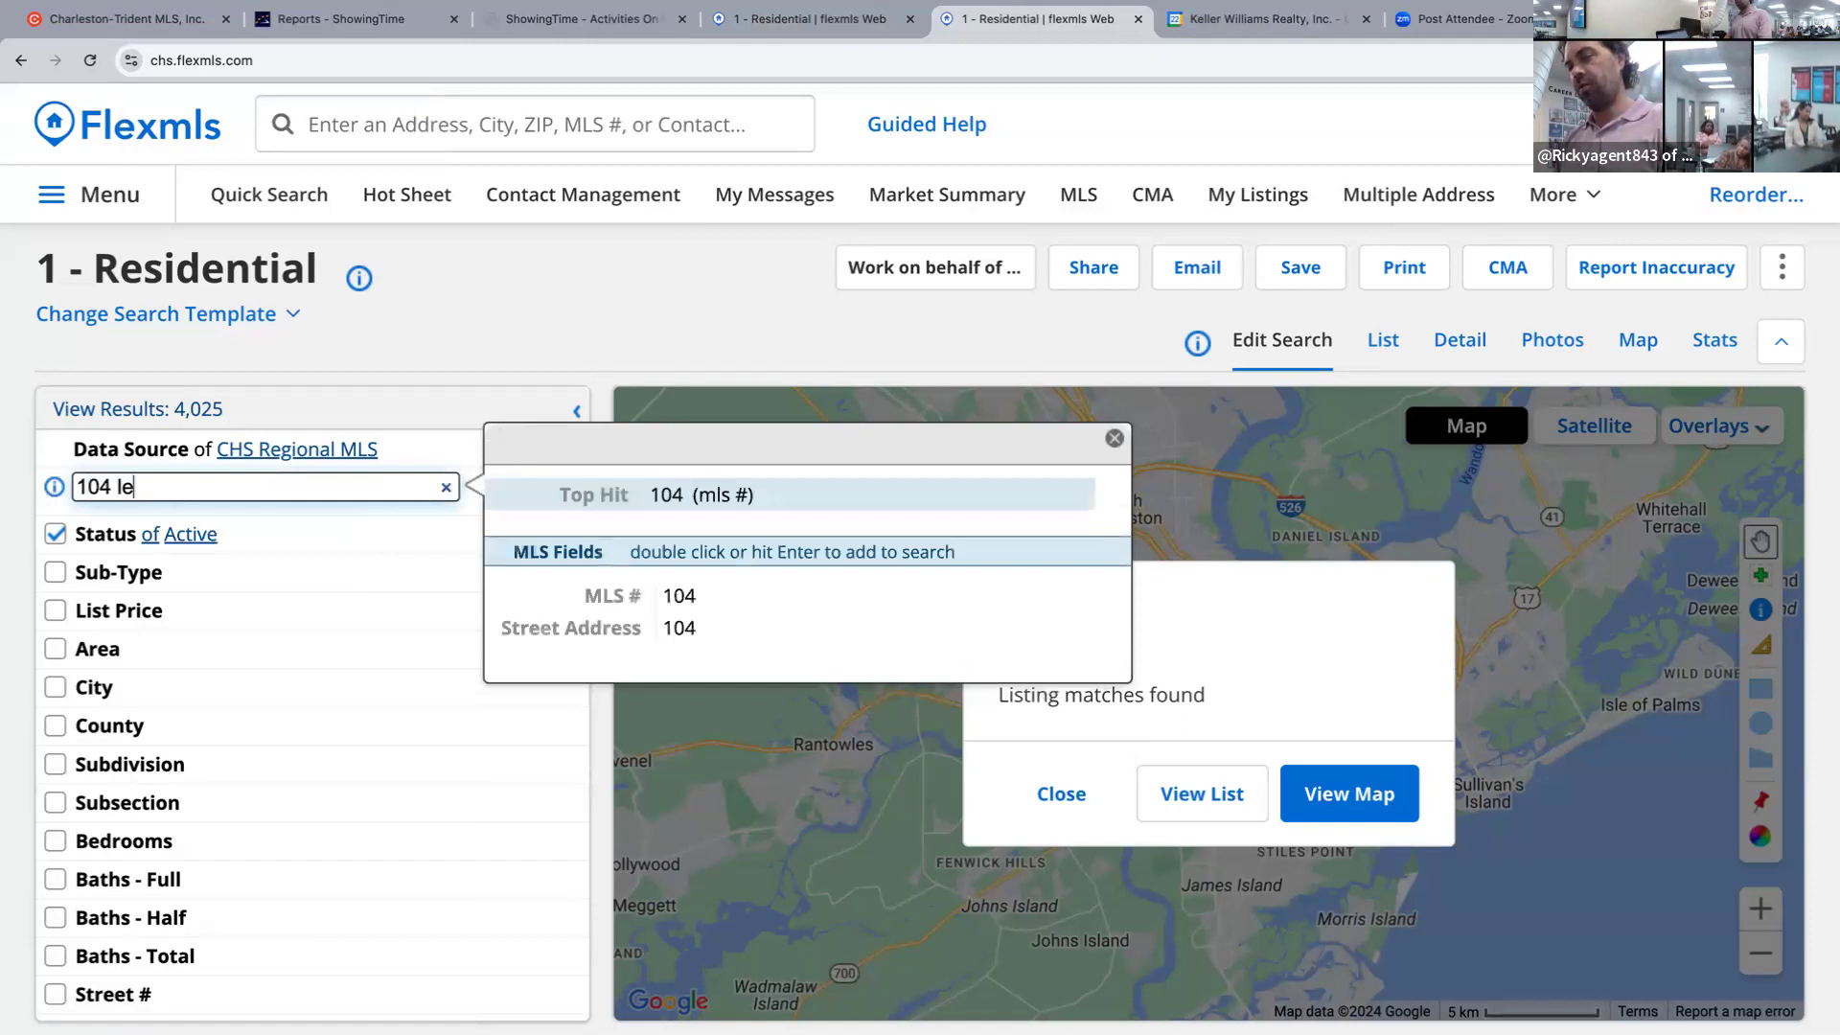
pyautogui.write('is')
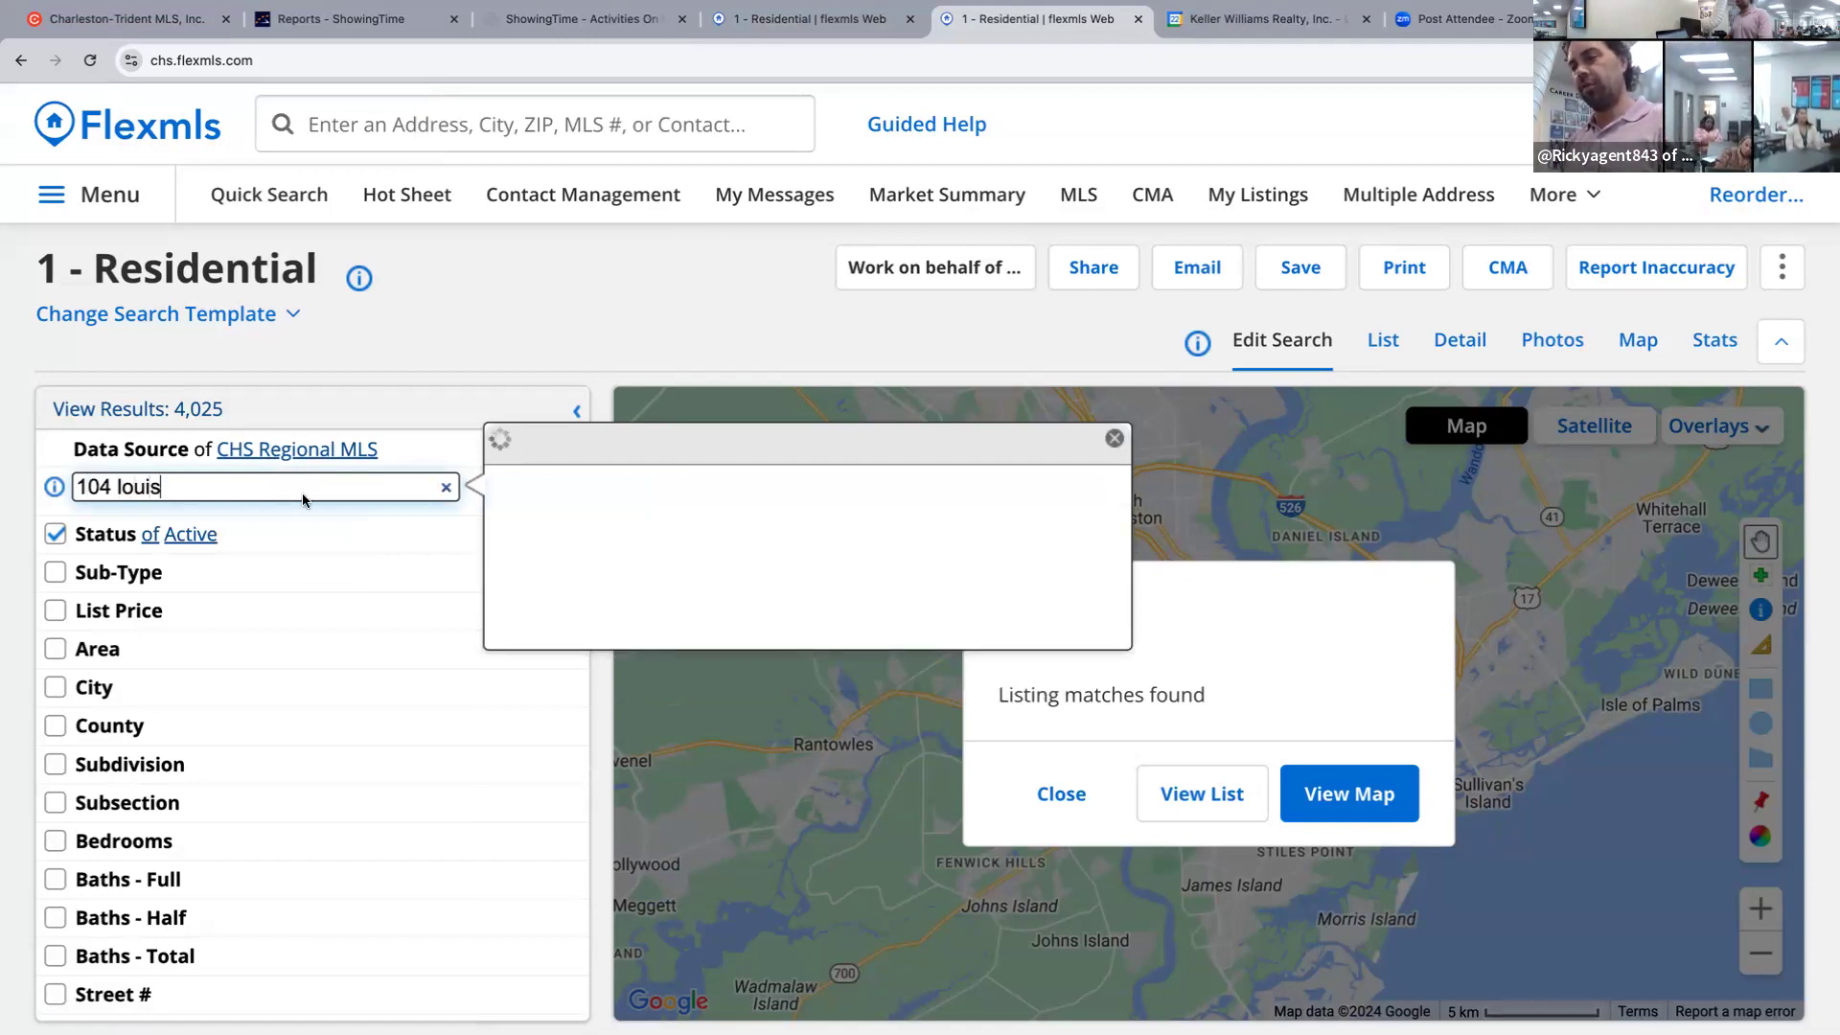
pyautogui.doubleClick(771, 600)
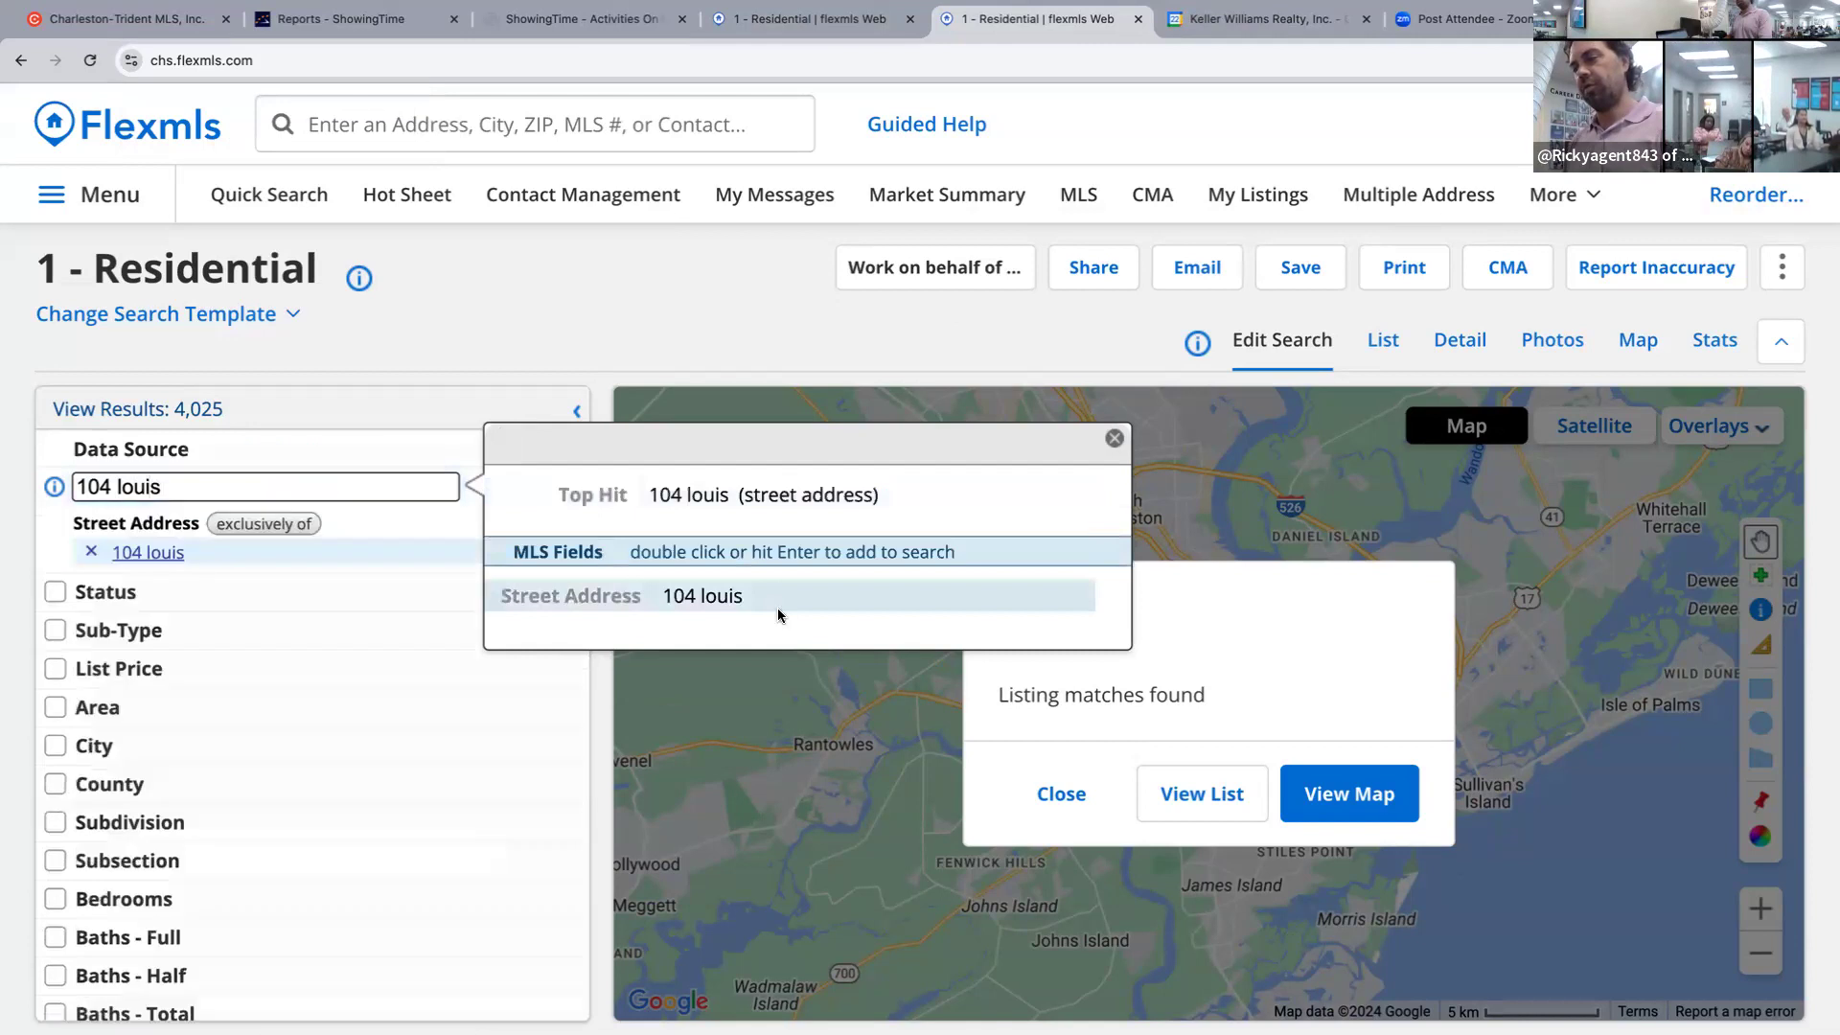
pyautogui.click(1380, 338)
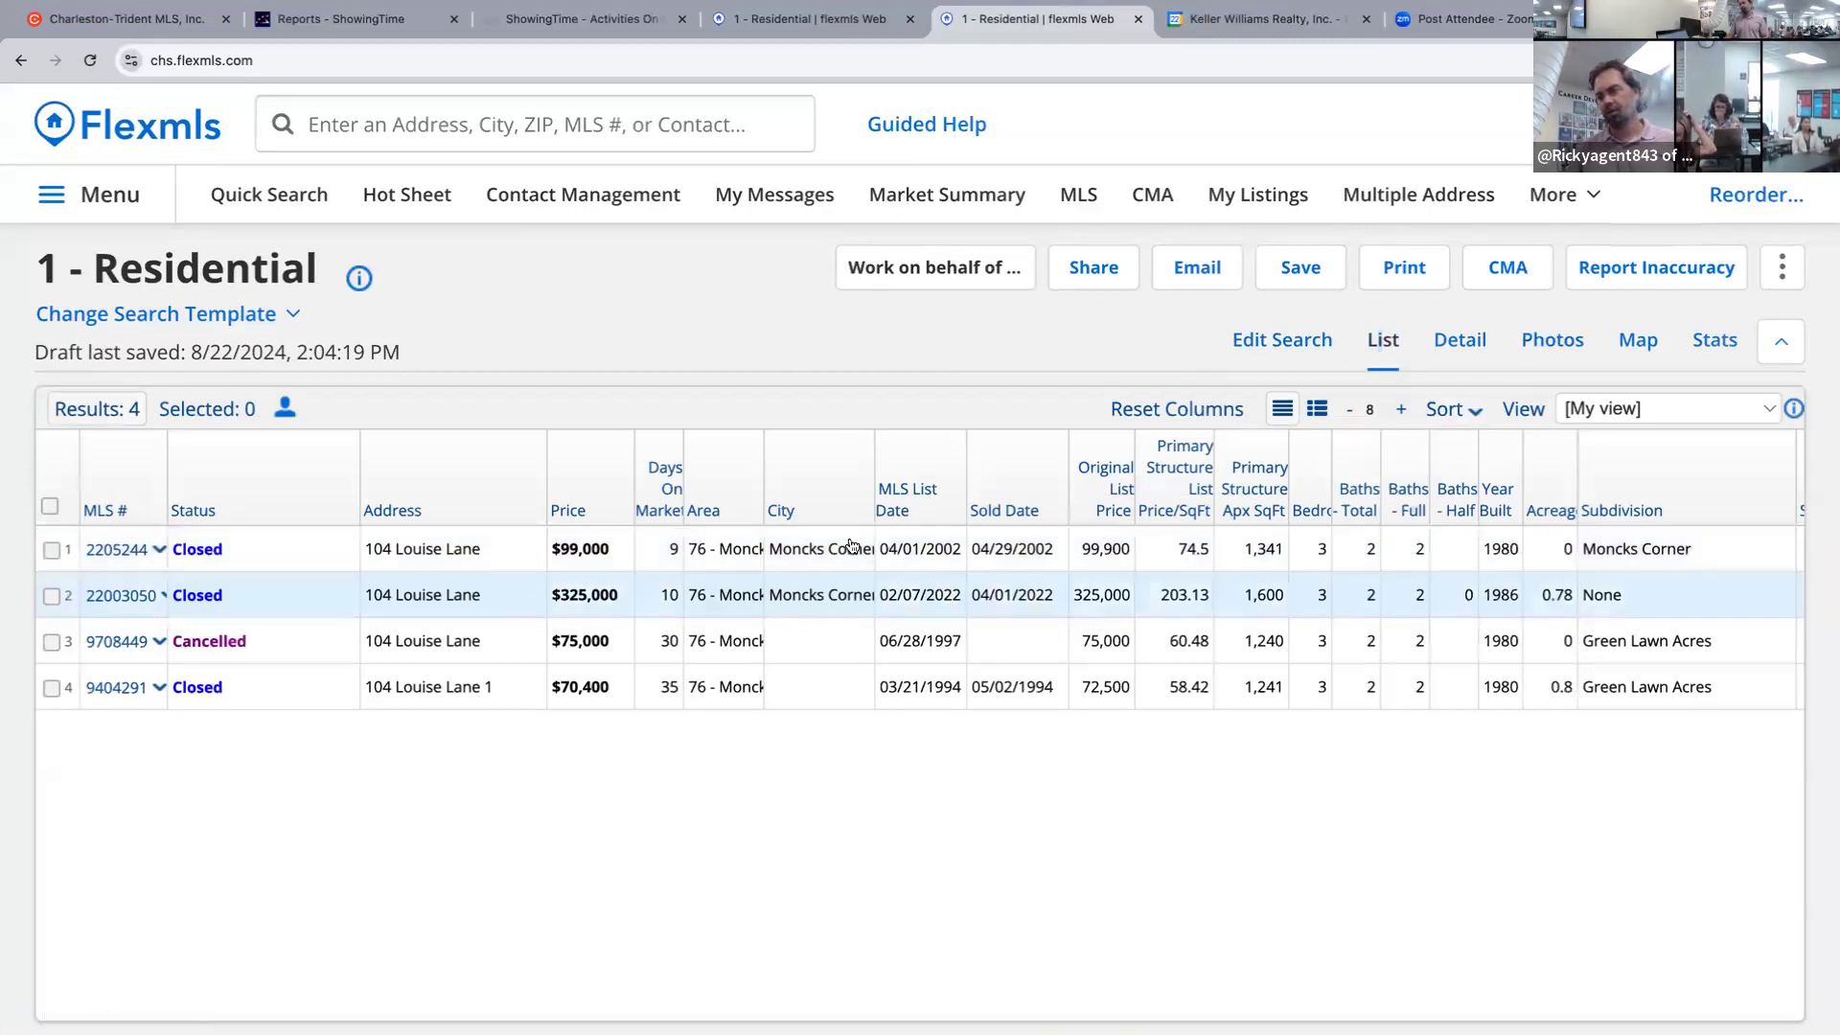
pyautogui.click(1456, 341)
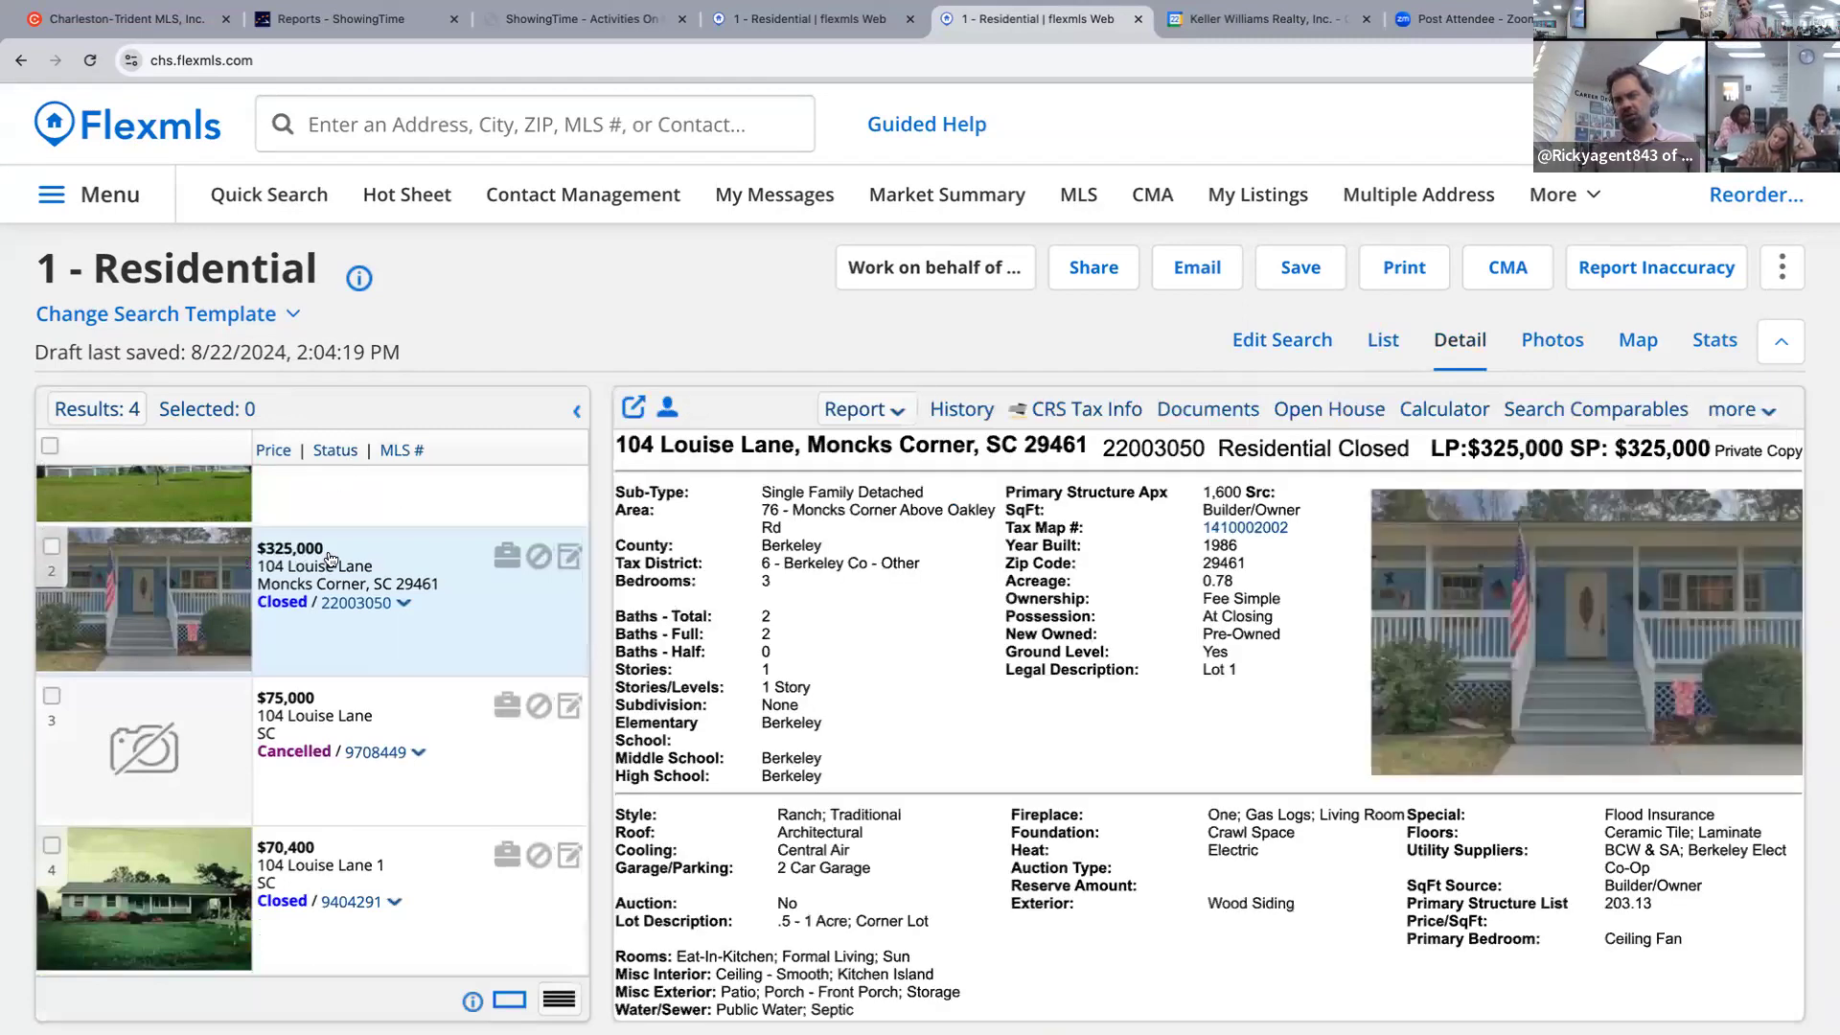
pyautogui.click(1638, 340)
pyautogui.scroll(4, 1185, 743)
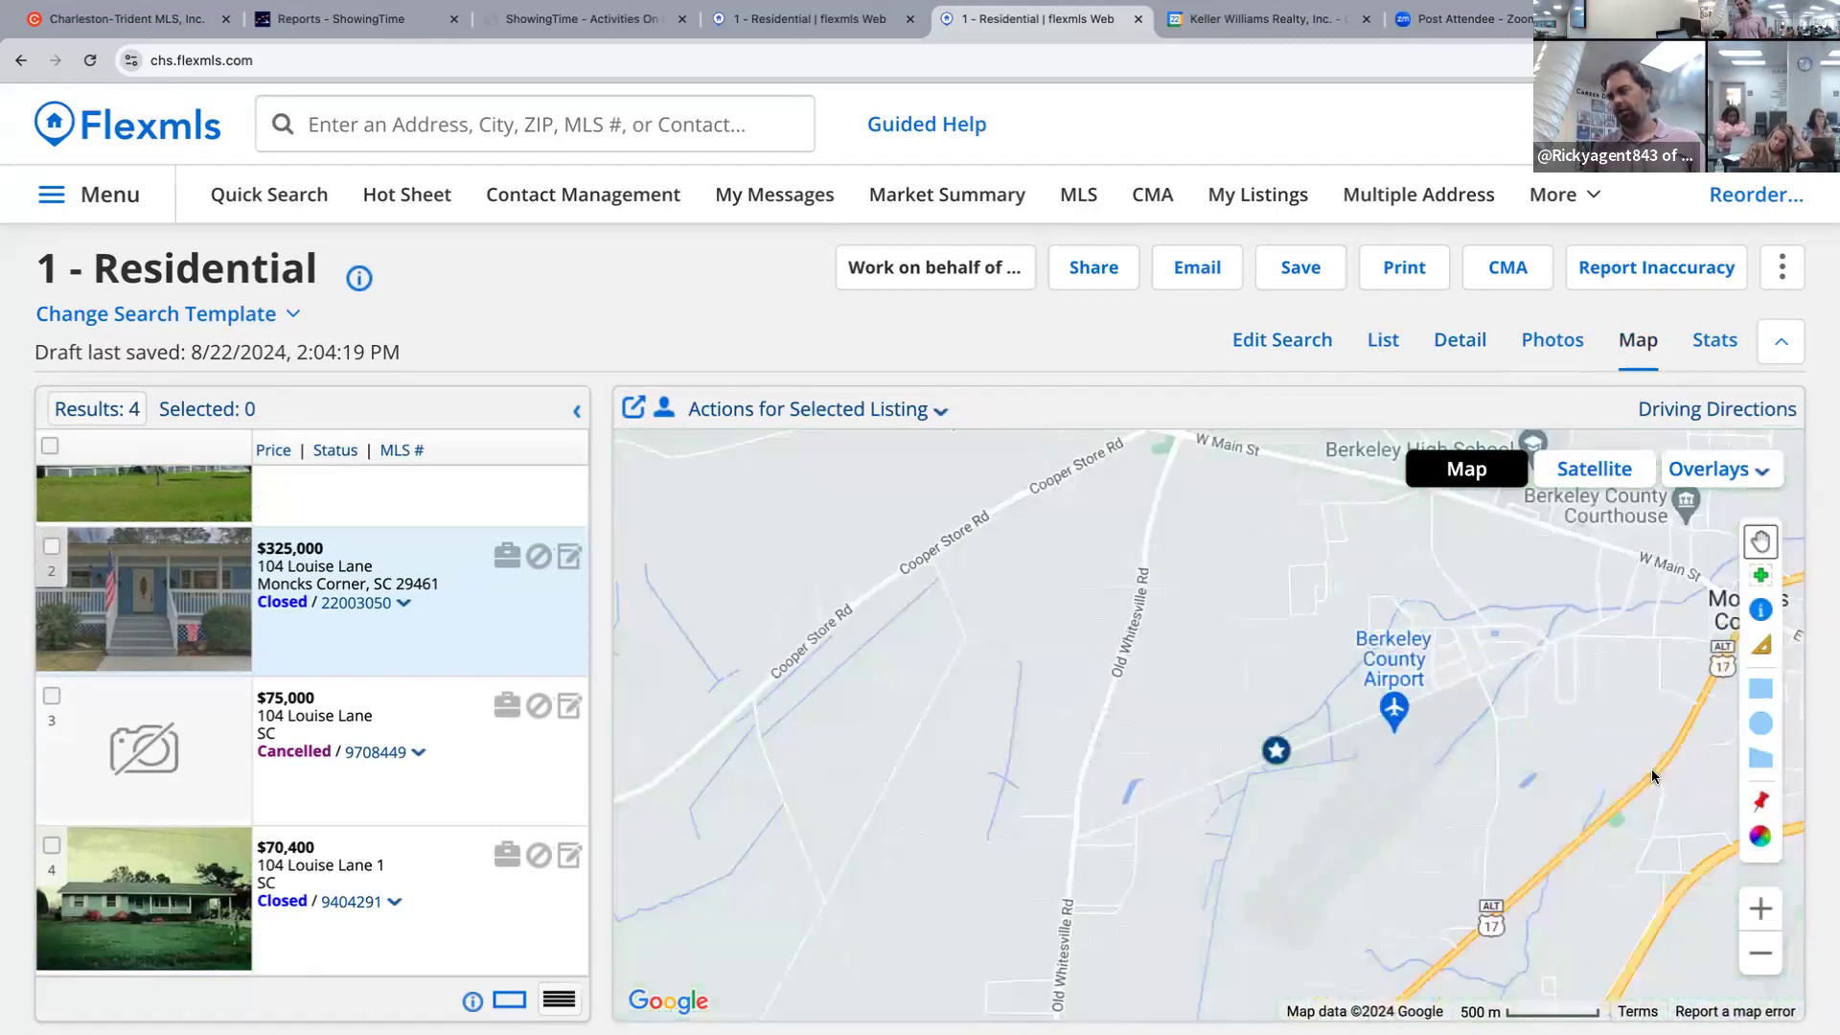
pyautogui.click(1762, 954)
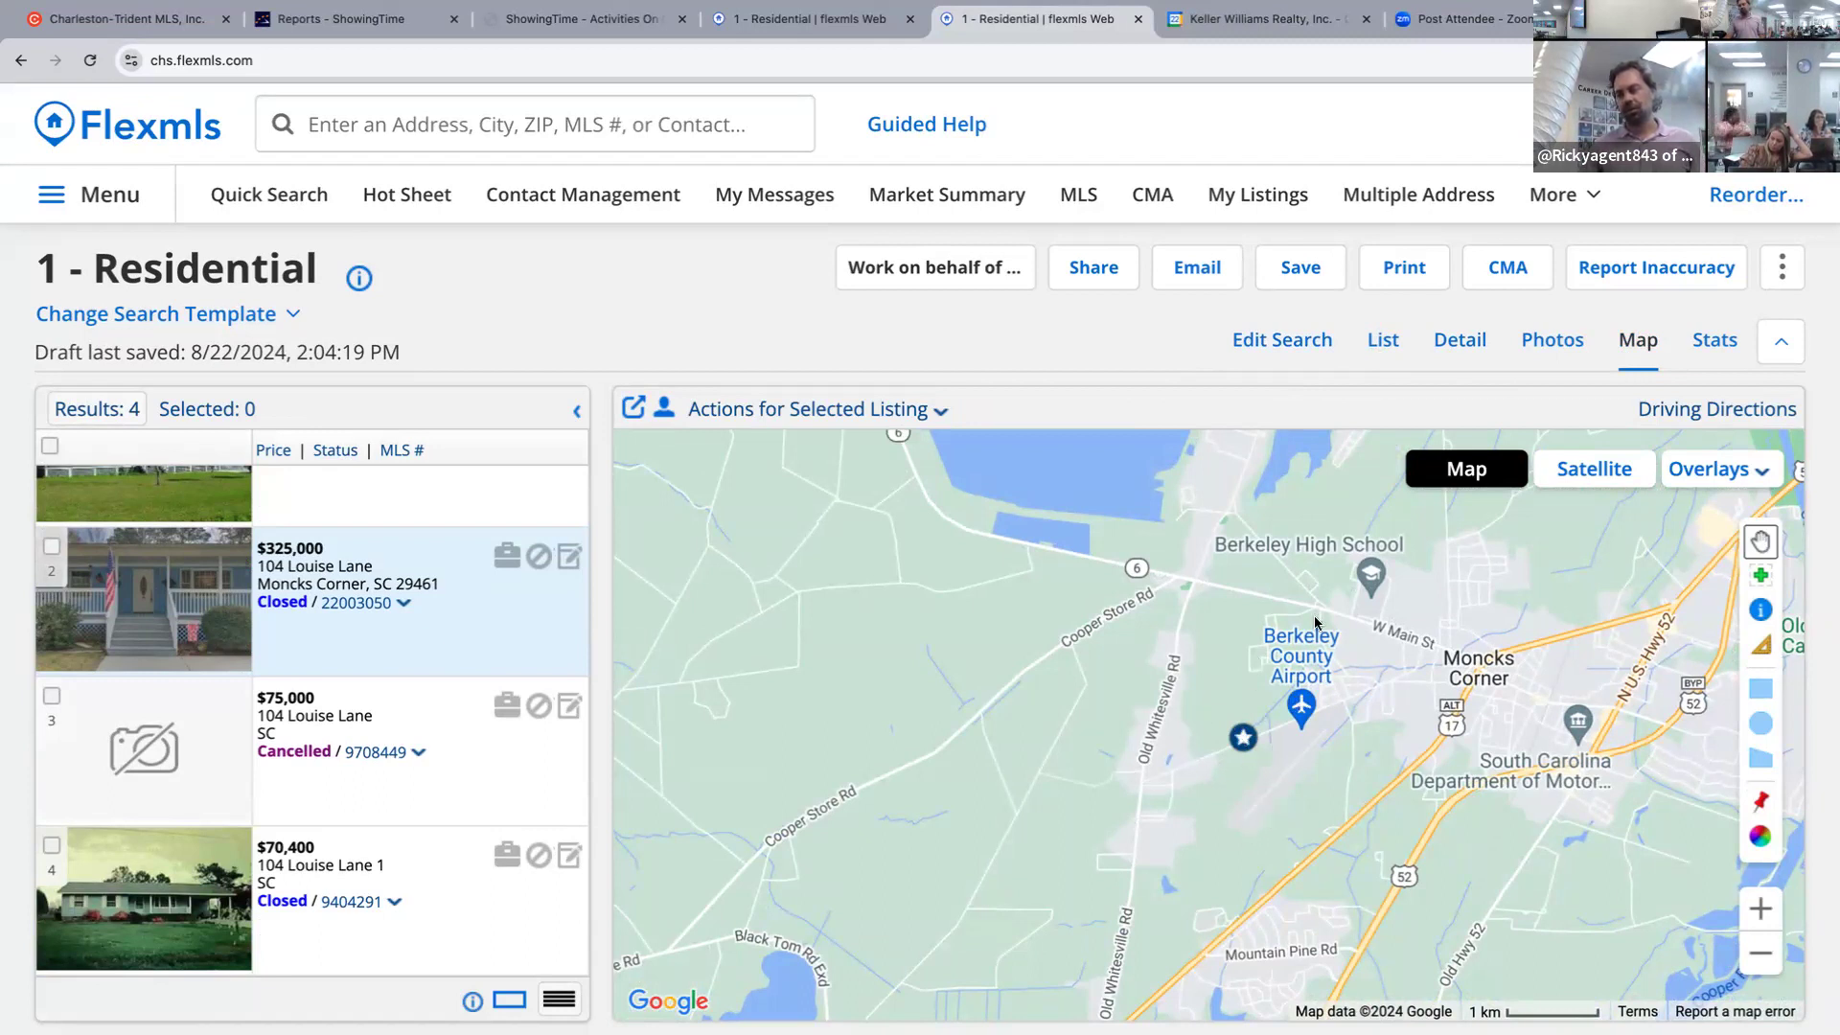
pyautogui.click(1763, 759)
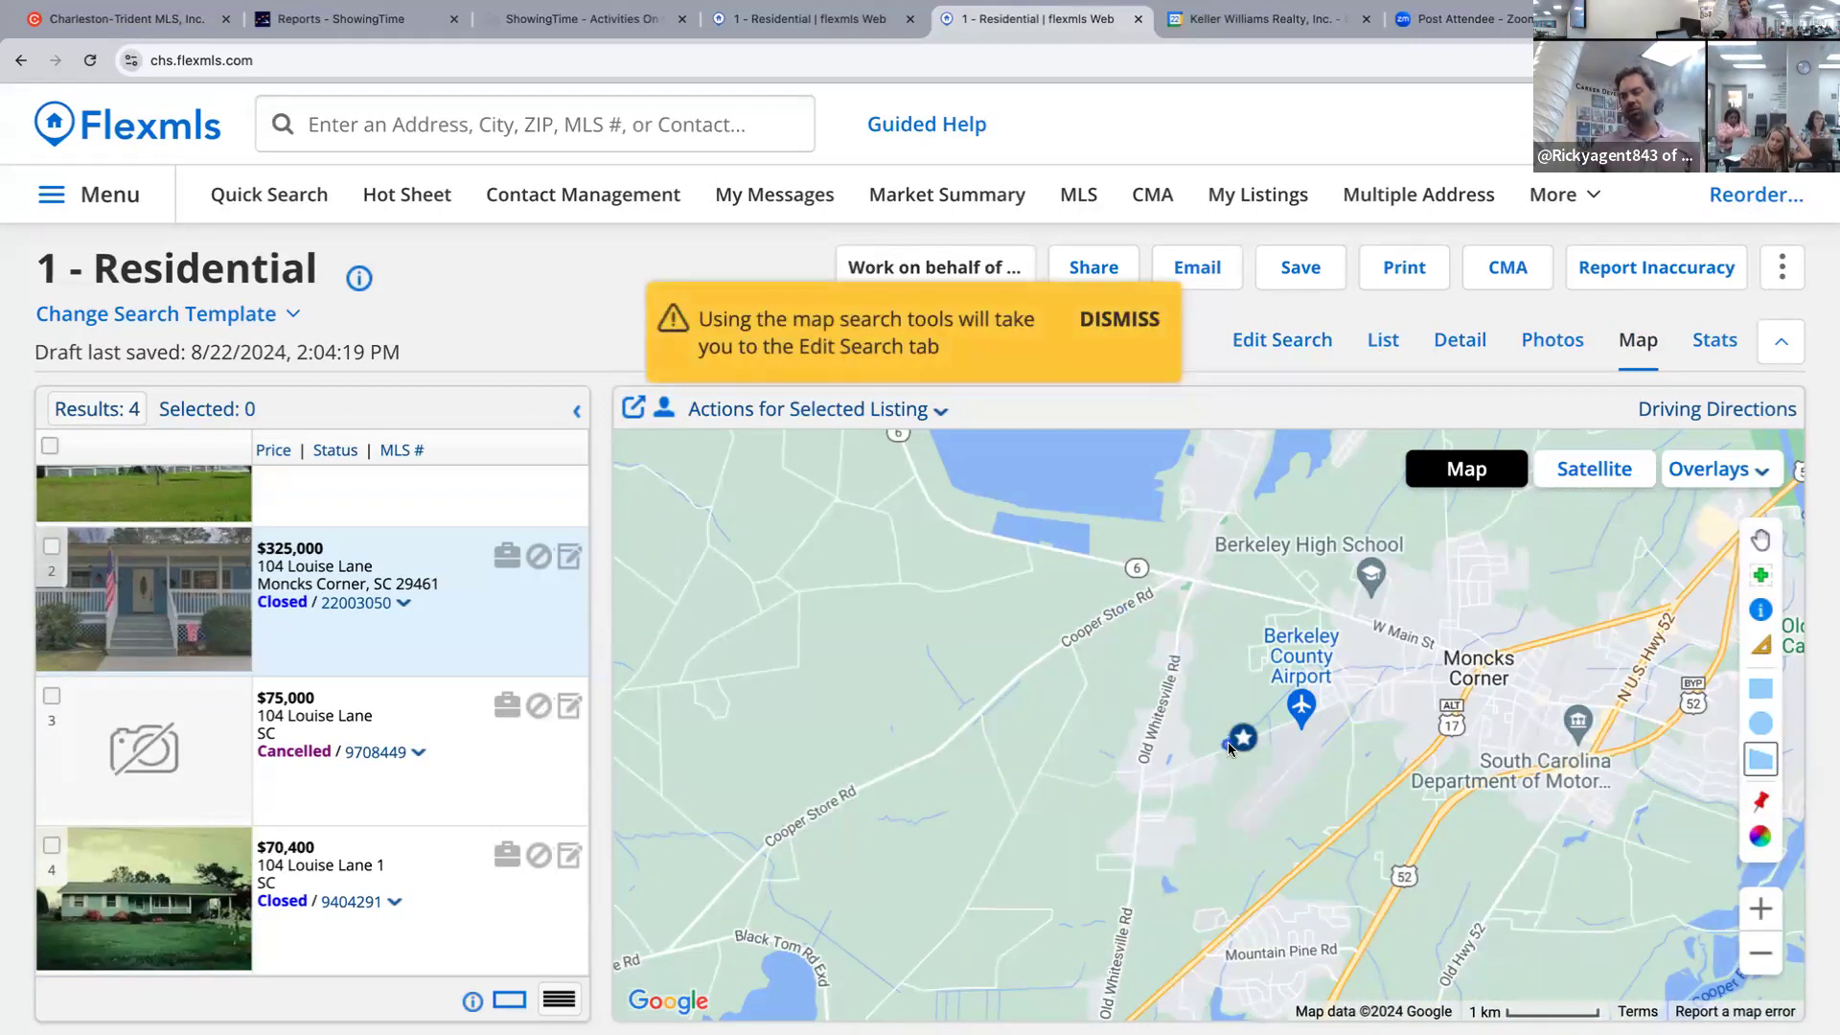
# Outline a six-corner polygon around the subject near the airport, then remove it.
pyautogui.click(1203, 590)
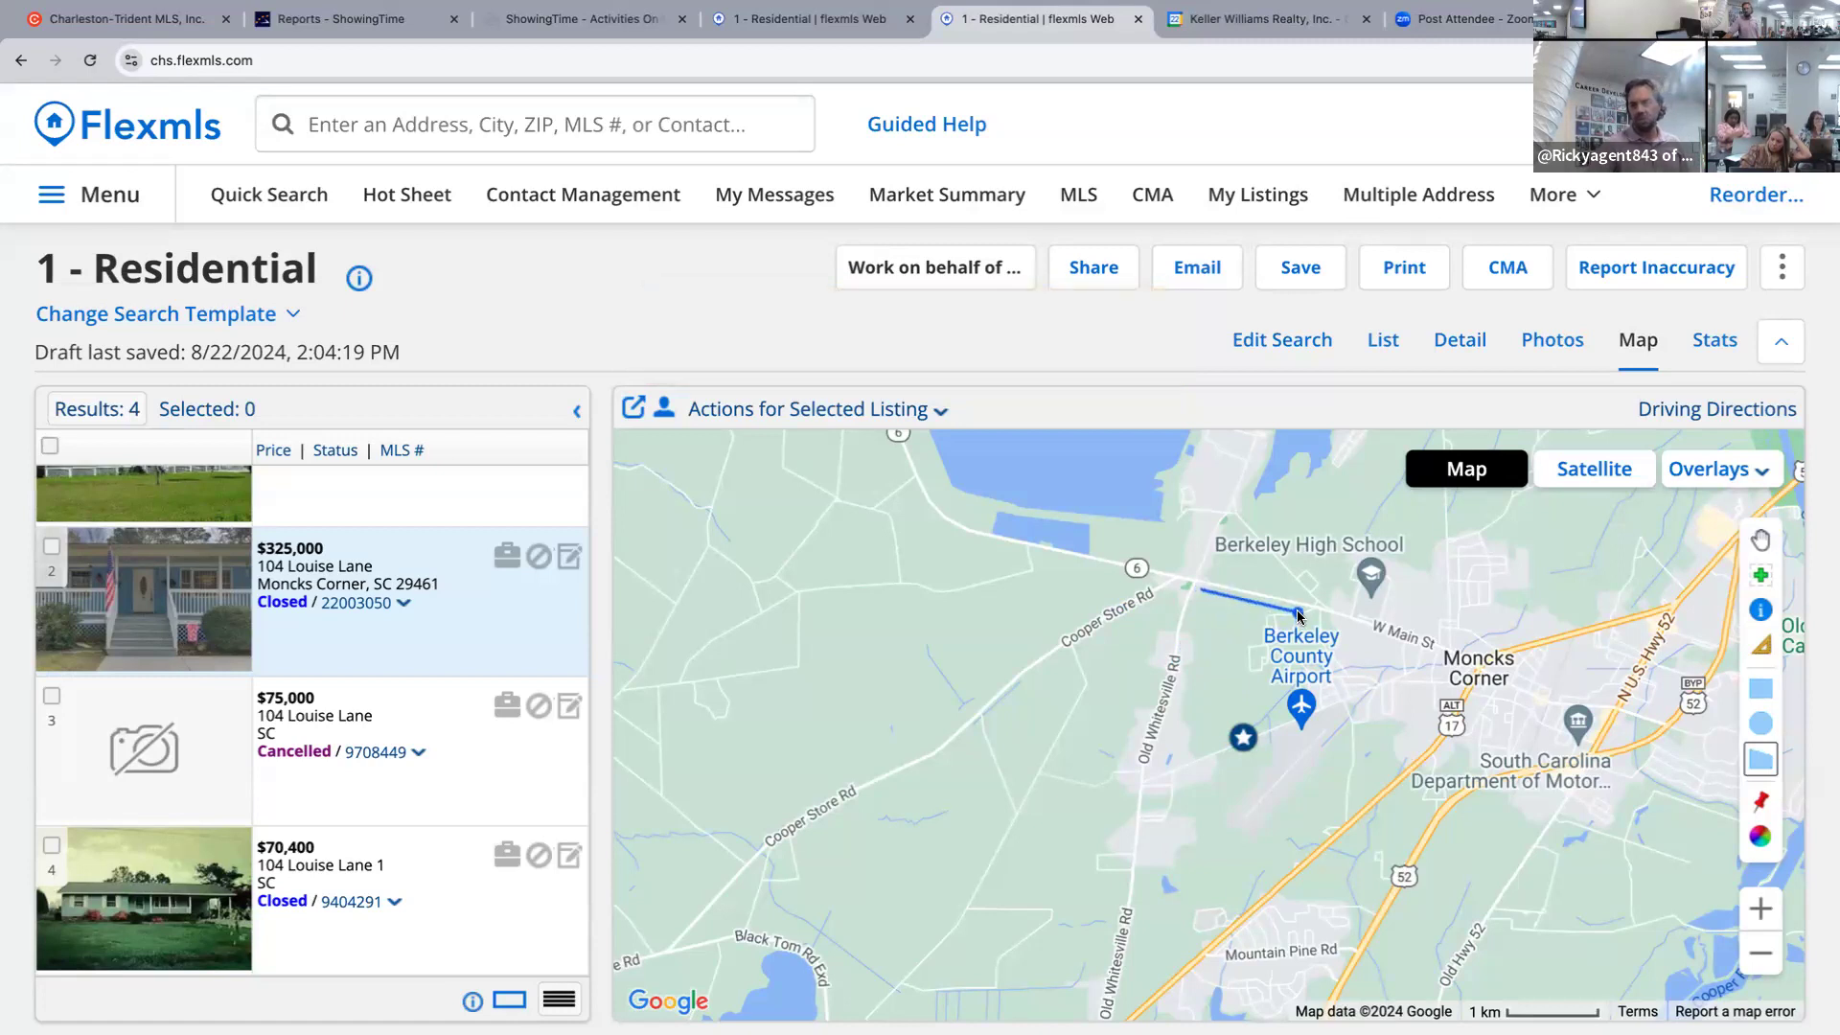
pyautogui.click(1303, 610)
pyautogui.click(1228, 849)
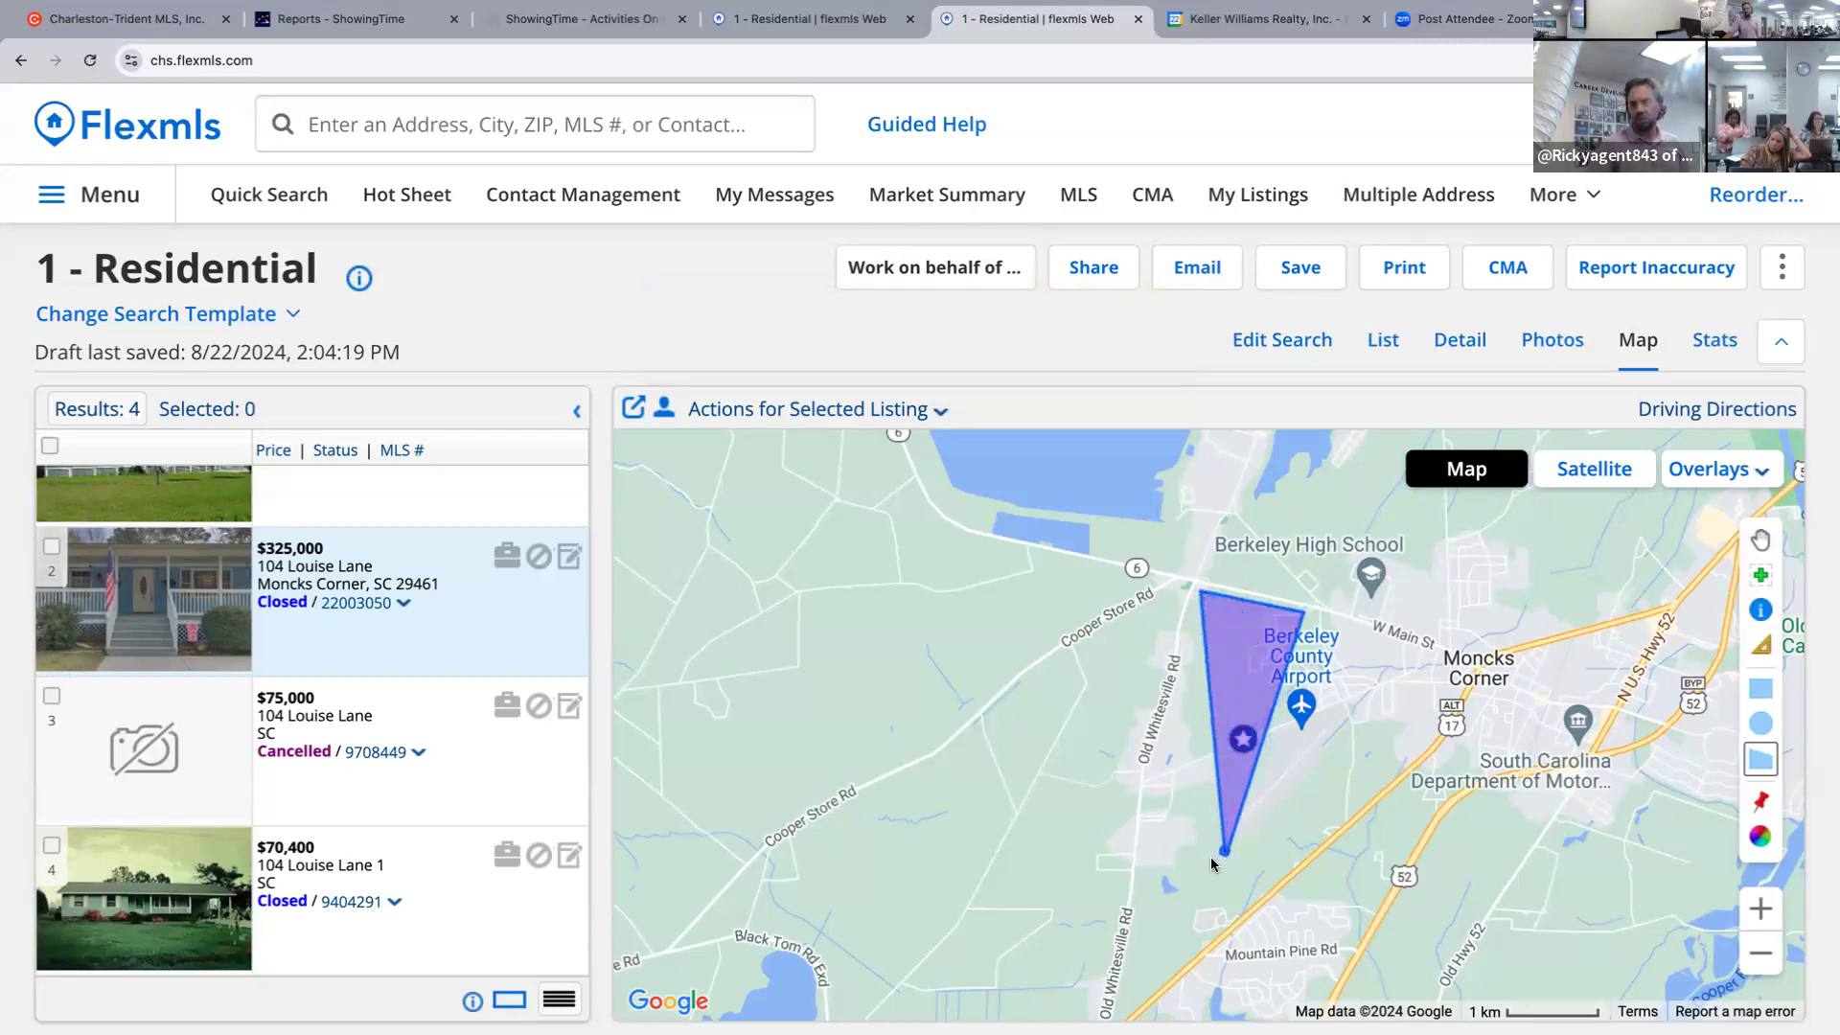
pyautogui.click(1127, 865)
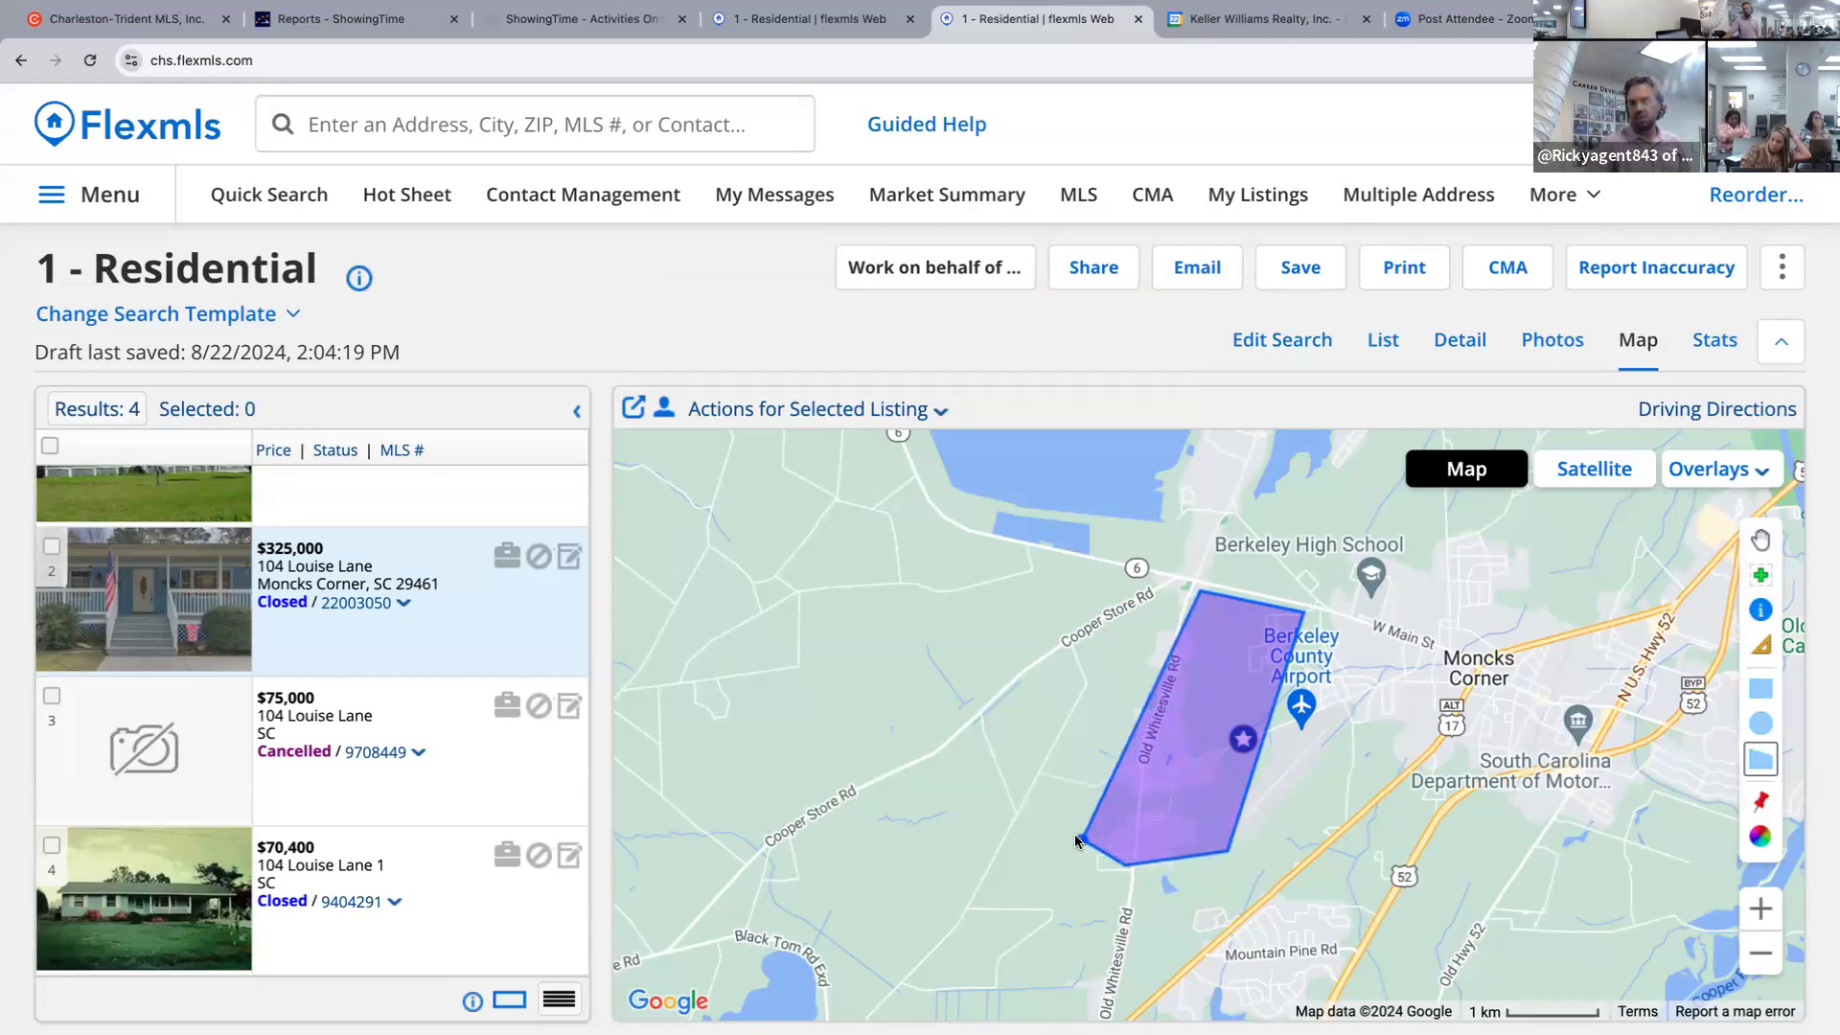
pyautogui.click(1032, 799)
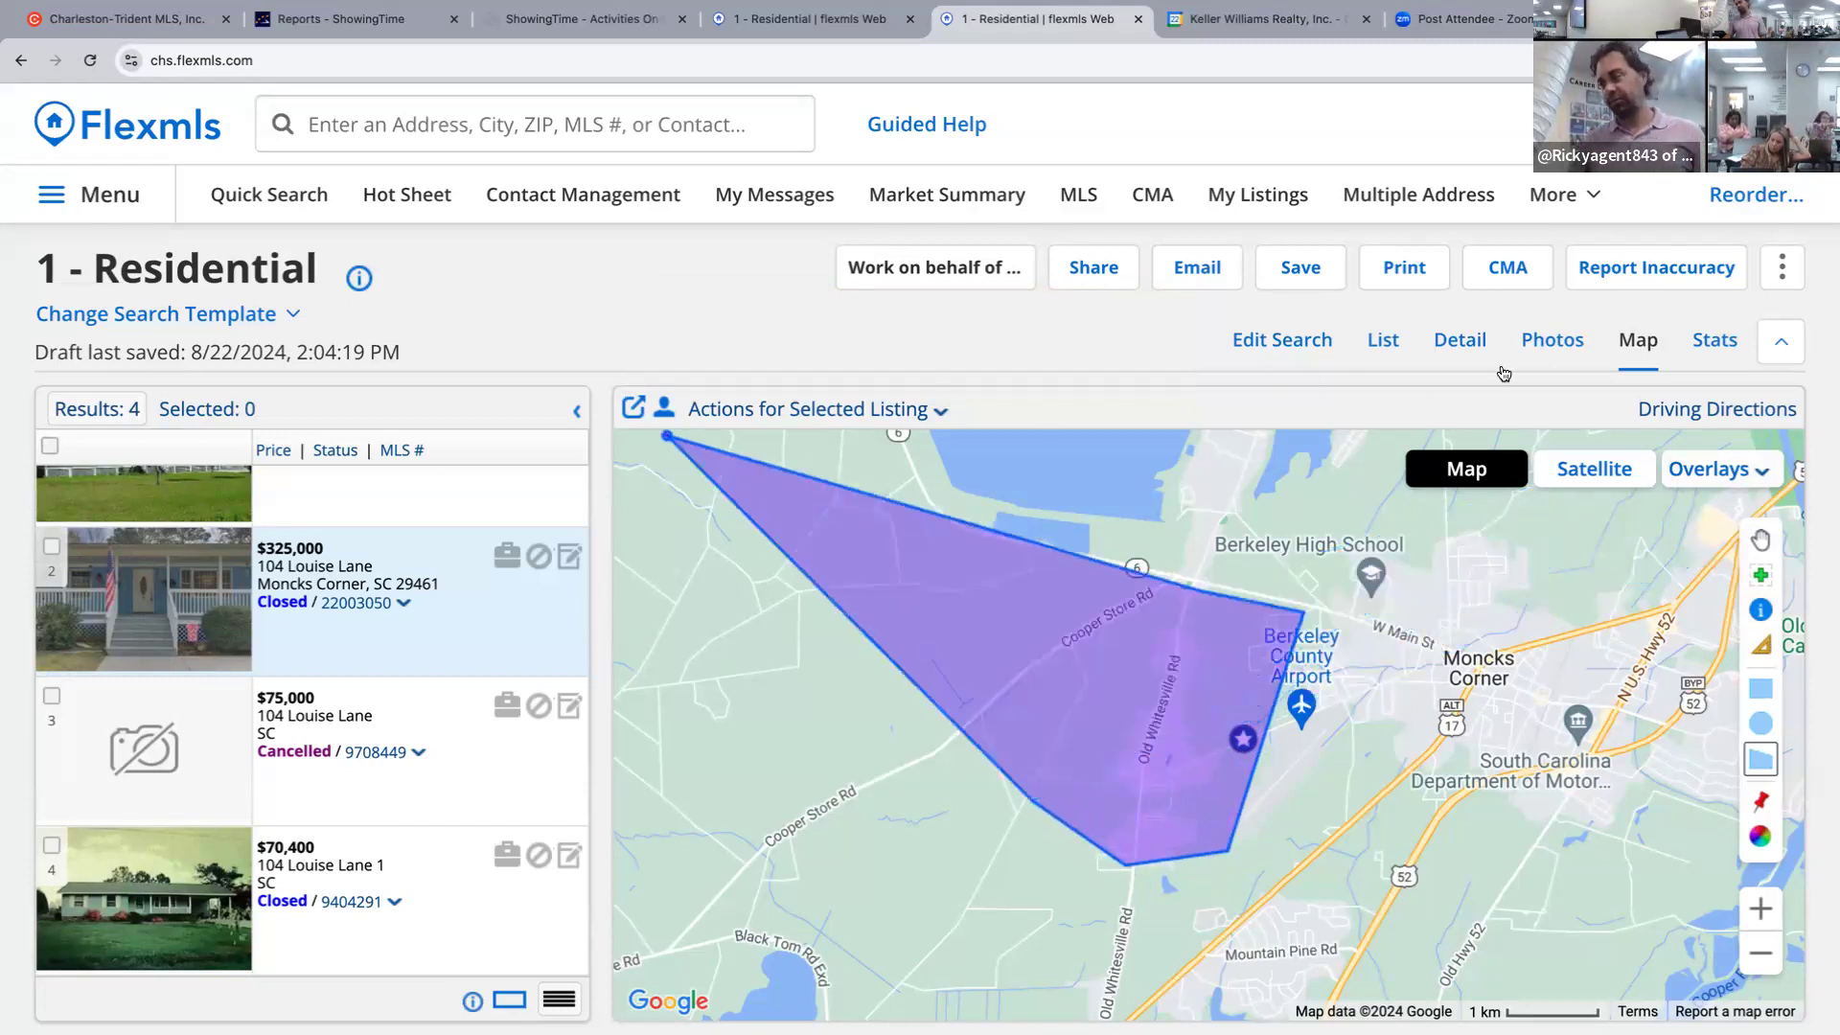
pyautogui.click(916, 515)
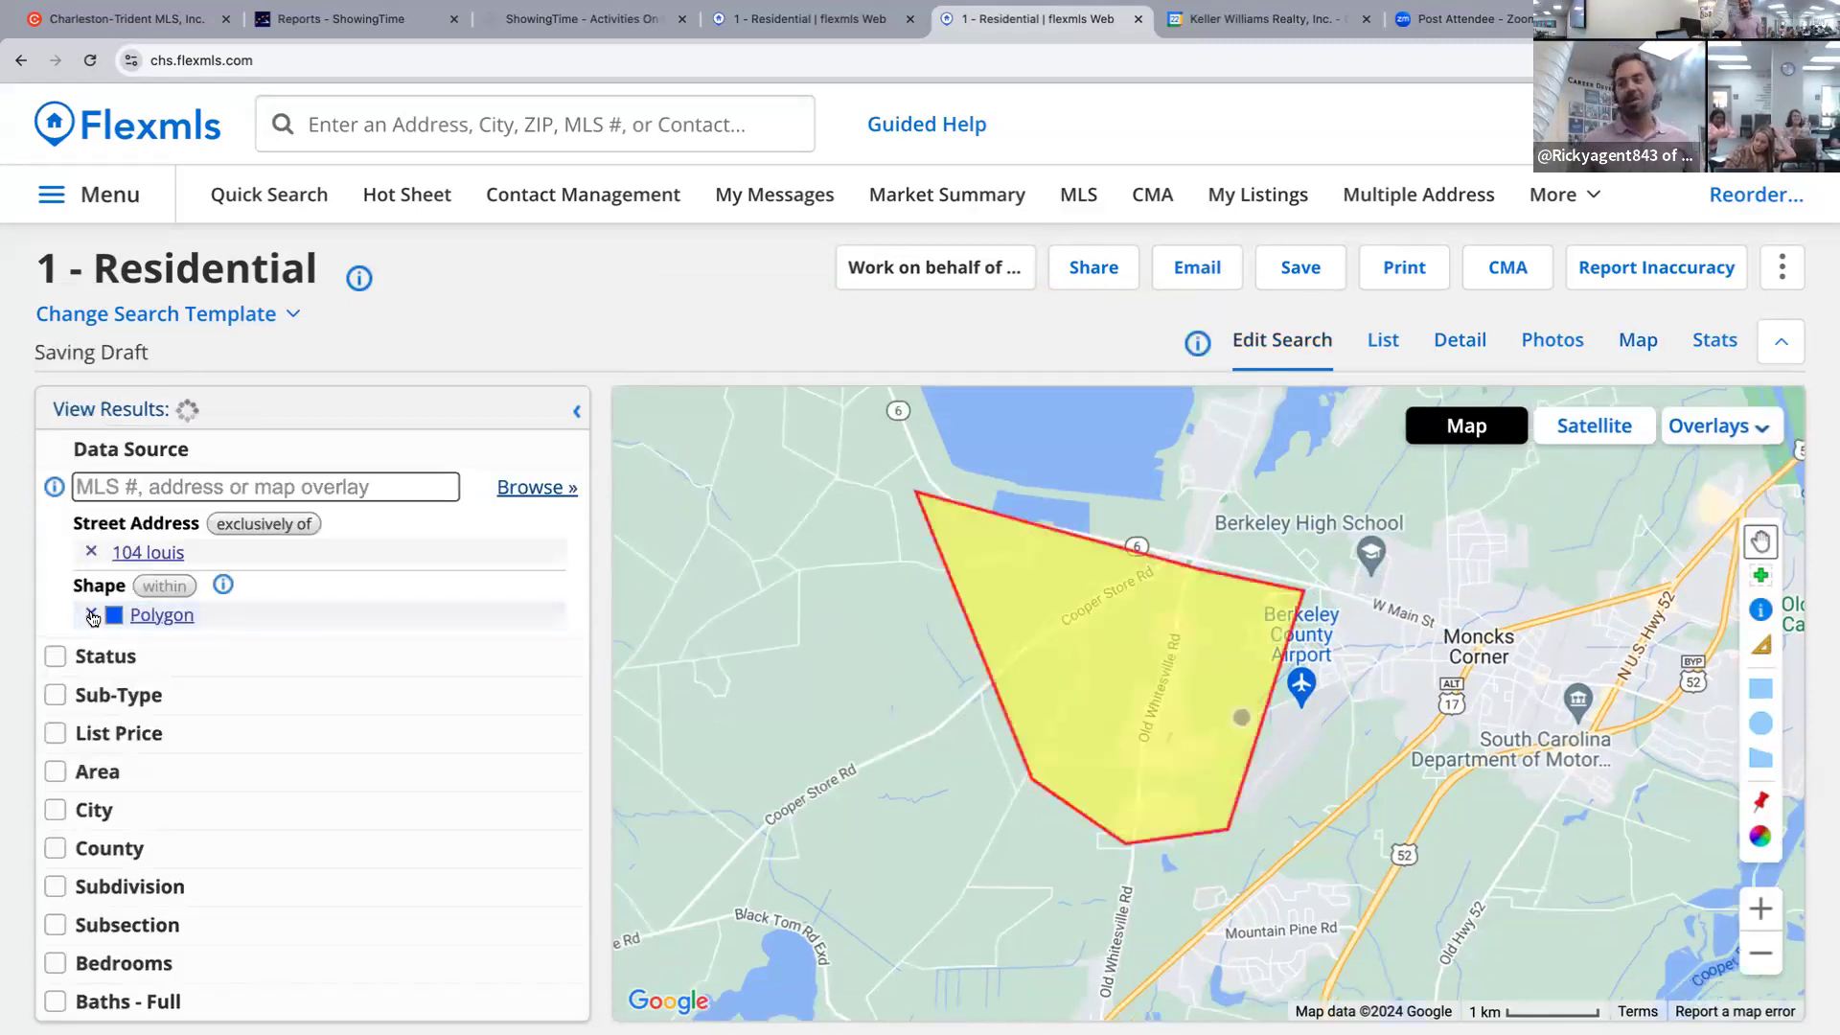
pyautogui.click(93, 614)
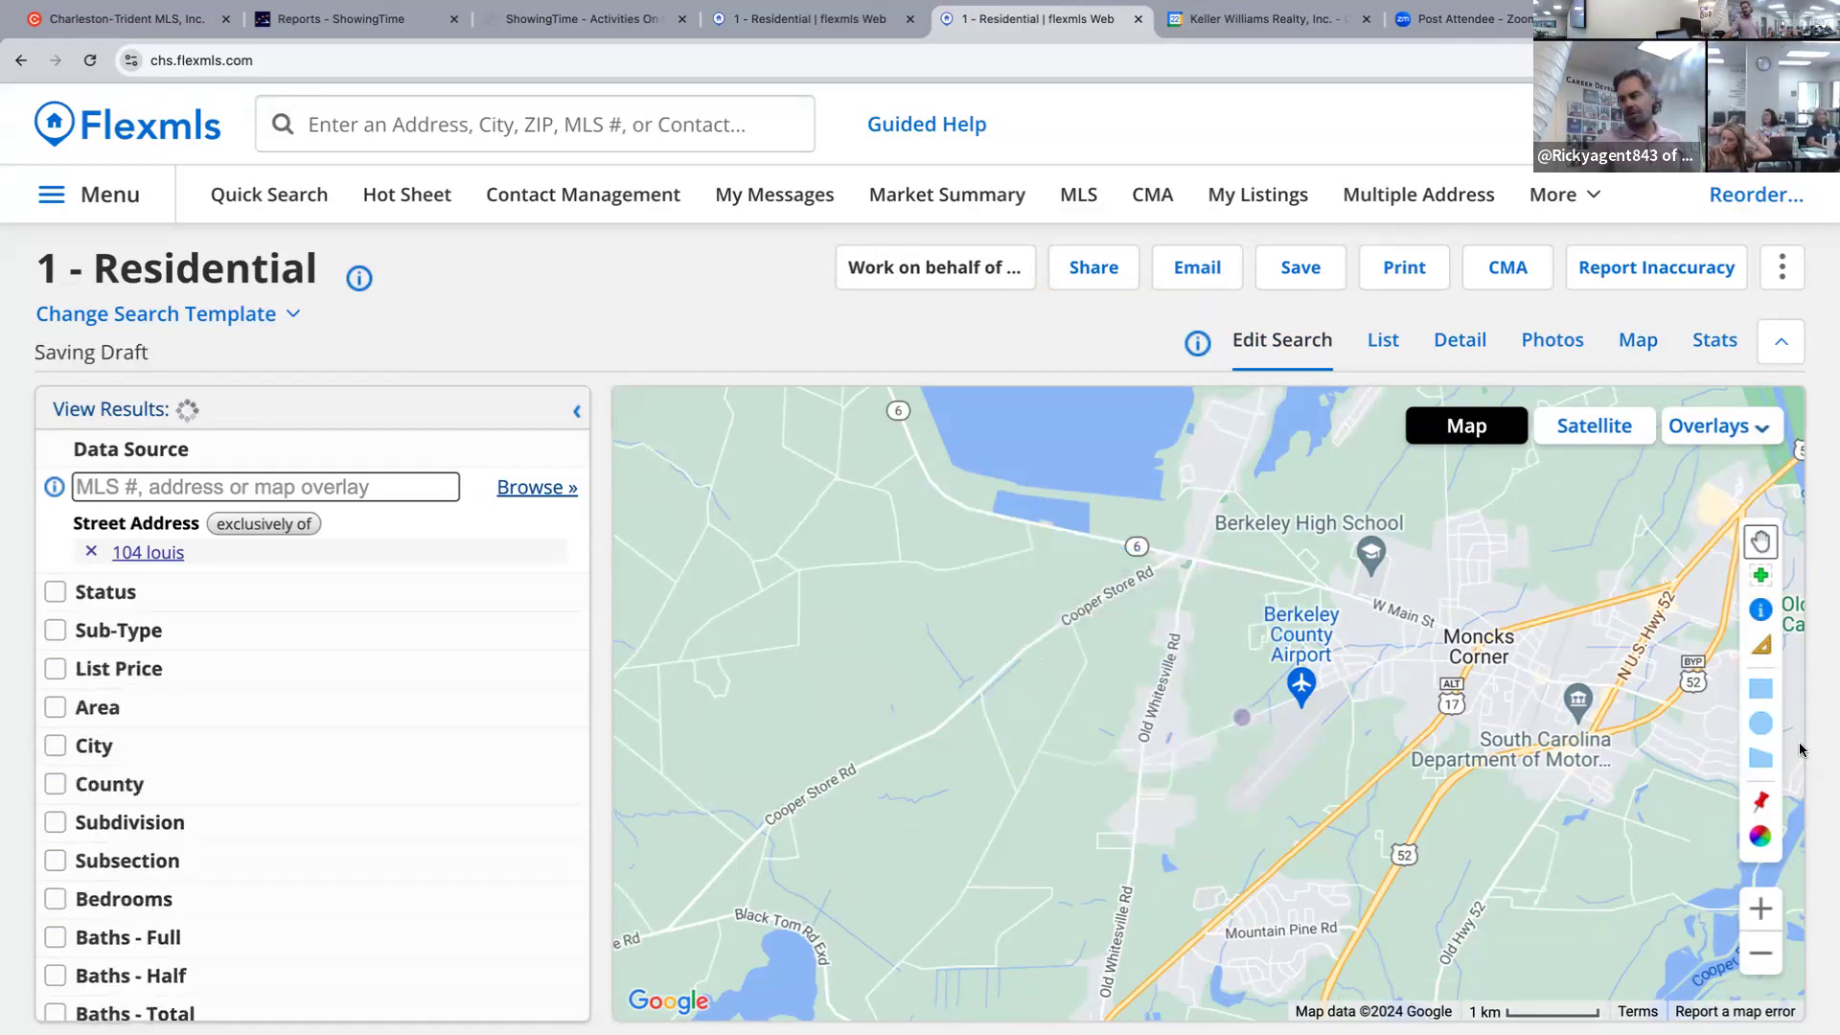
pyautogui.click(1766, 721)
# Draw a radius circle around the airport area, inspect its details, then remove it.
pyautogui.moveTo(1174, 628)
pyautogui.mouseDown()
pyautogui.moveTo(1332, 781)
pyautogui.moveTo(1157, 590)
pyautogui.moveTo(1293, 772)
pyautogui.mouseUp()
pyautogui.moveTo(1217, 609); pyautogui.dragTo(1234, 726)
pyautogui.click(1233, 726)
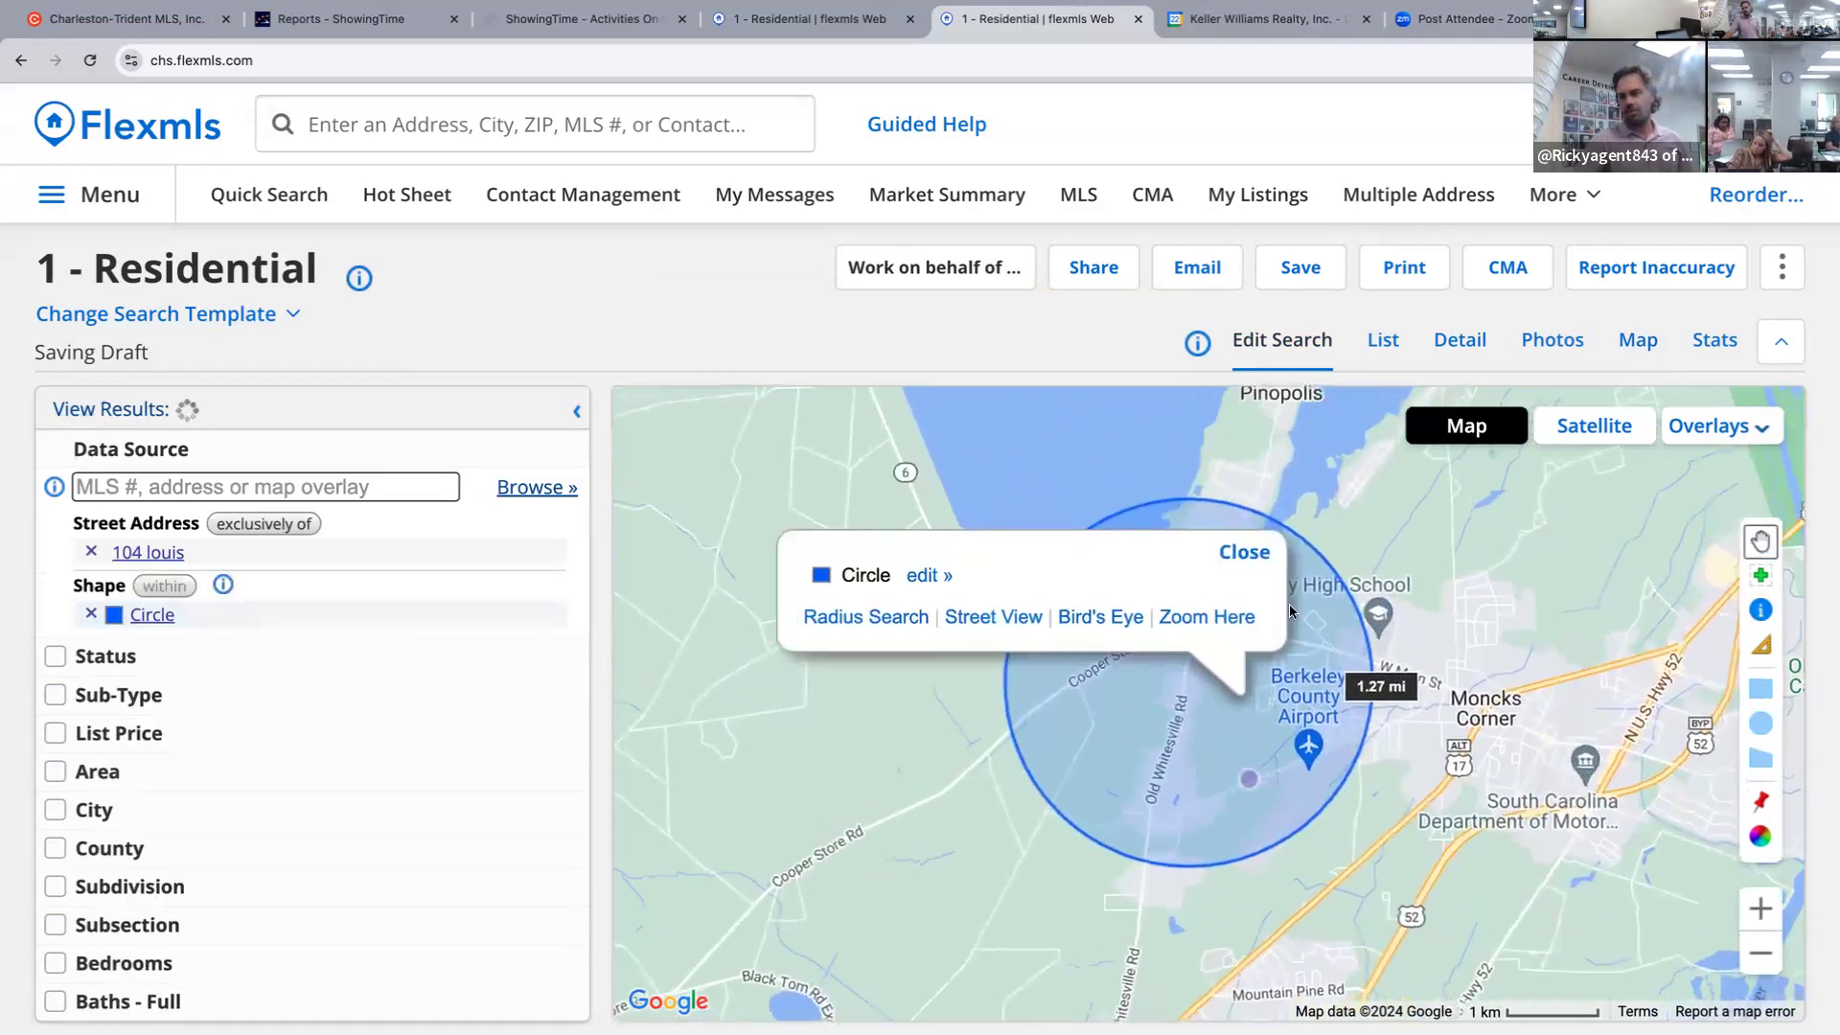
pyautogui.click(928, 577)
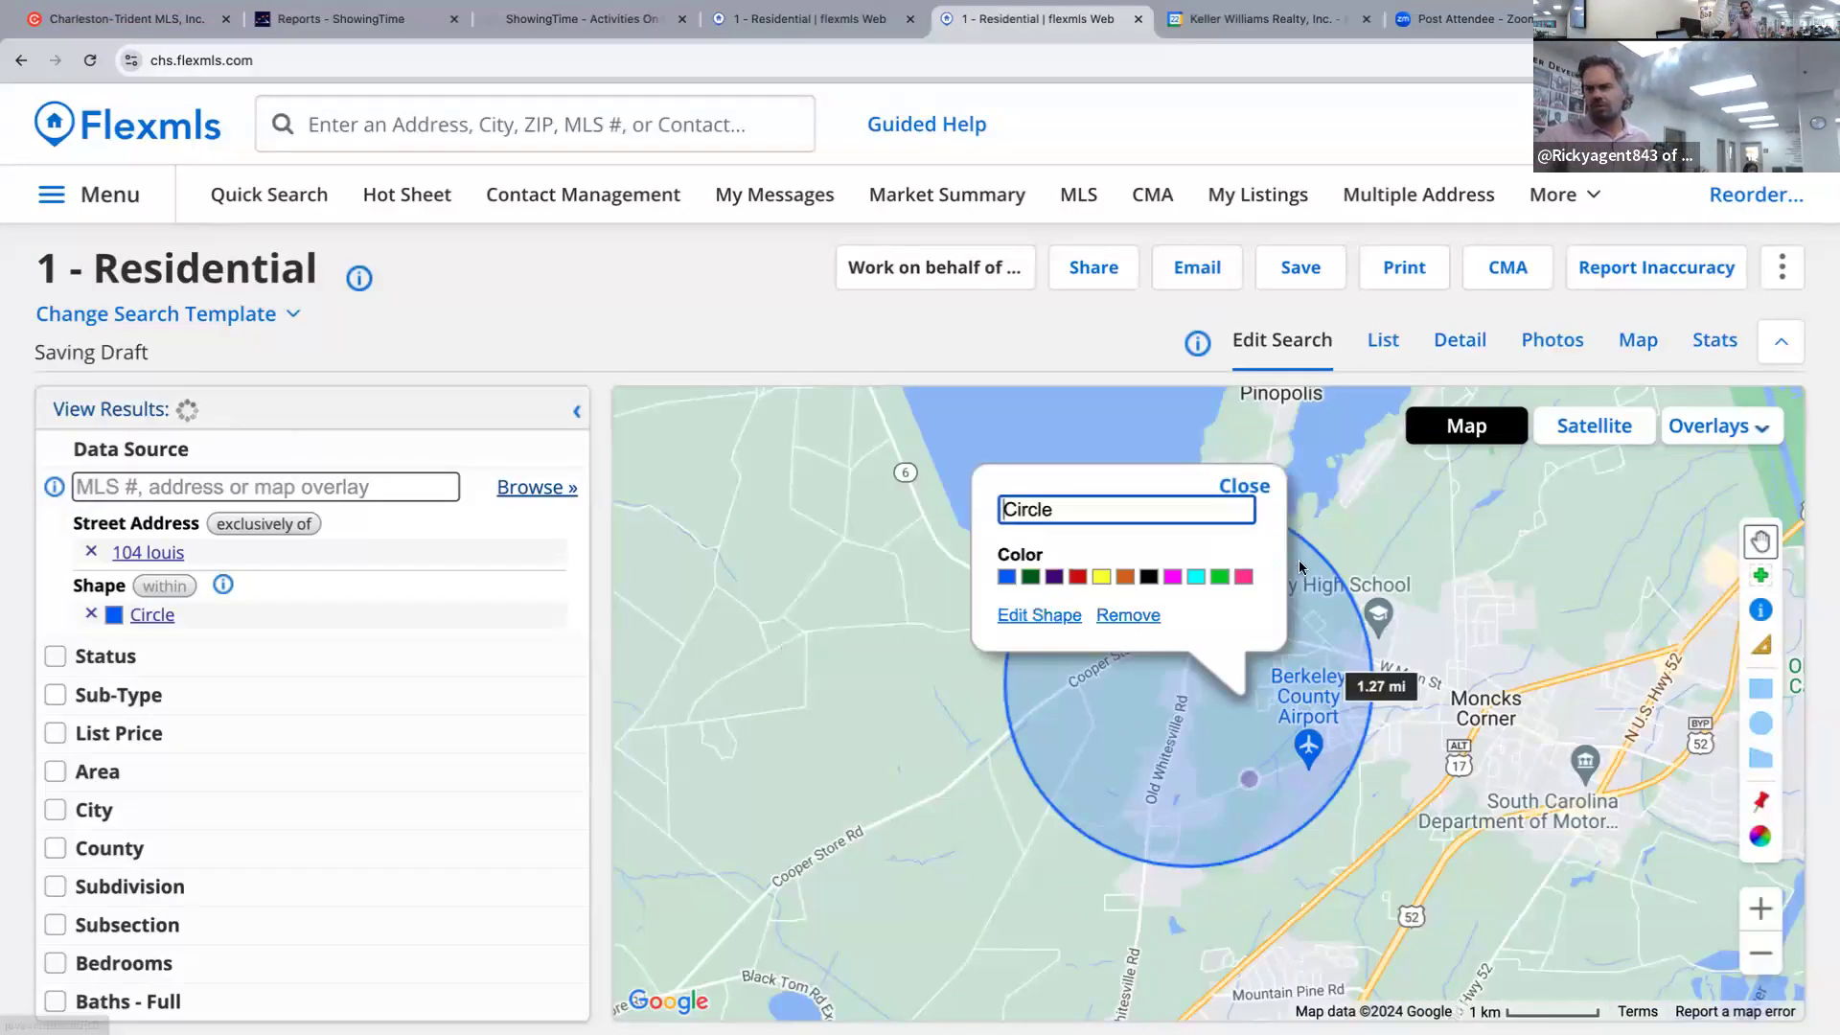
pyautogui.click(1243, 487)
pyautogui.click(1103, 614)
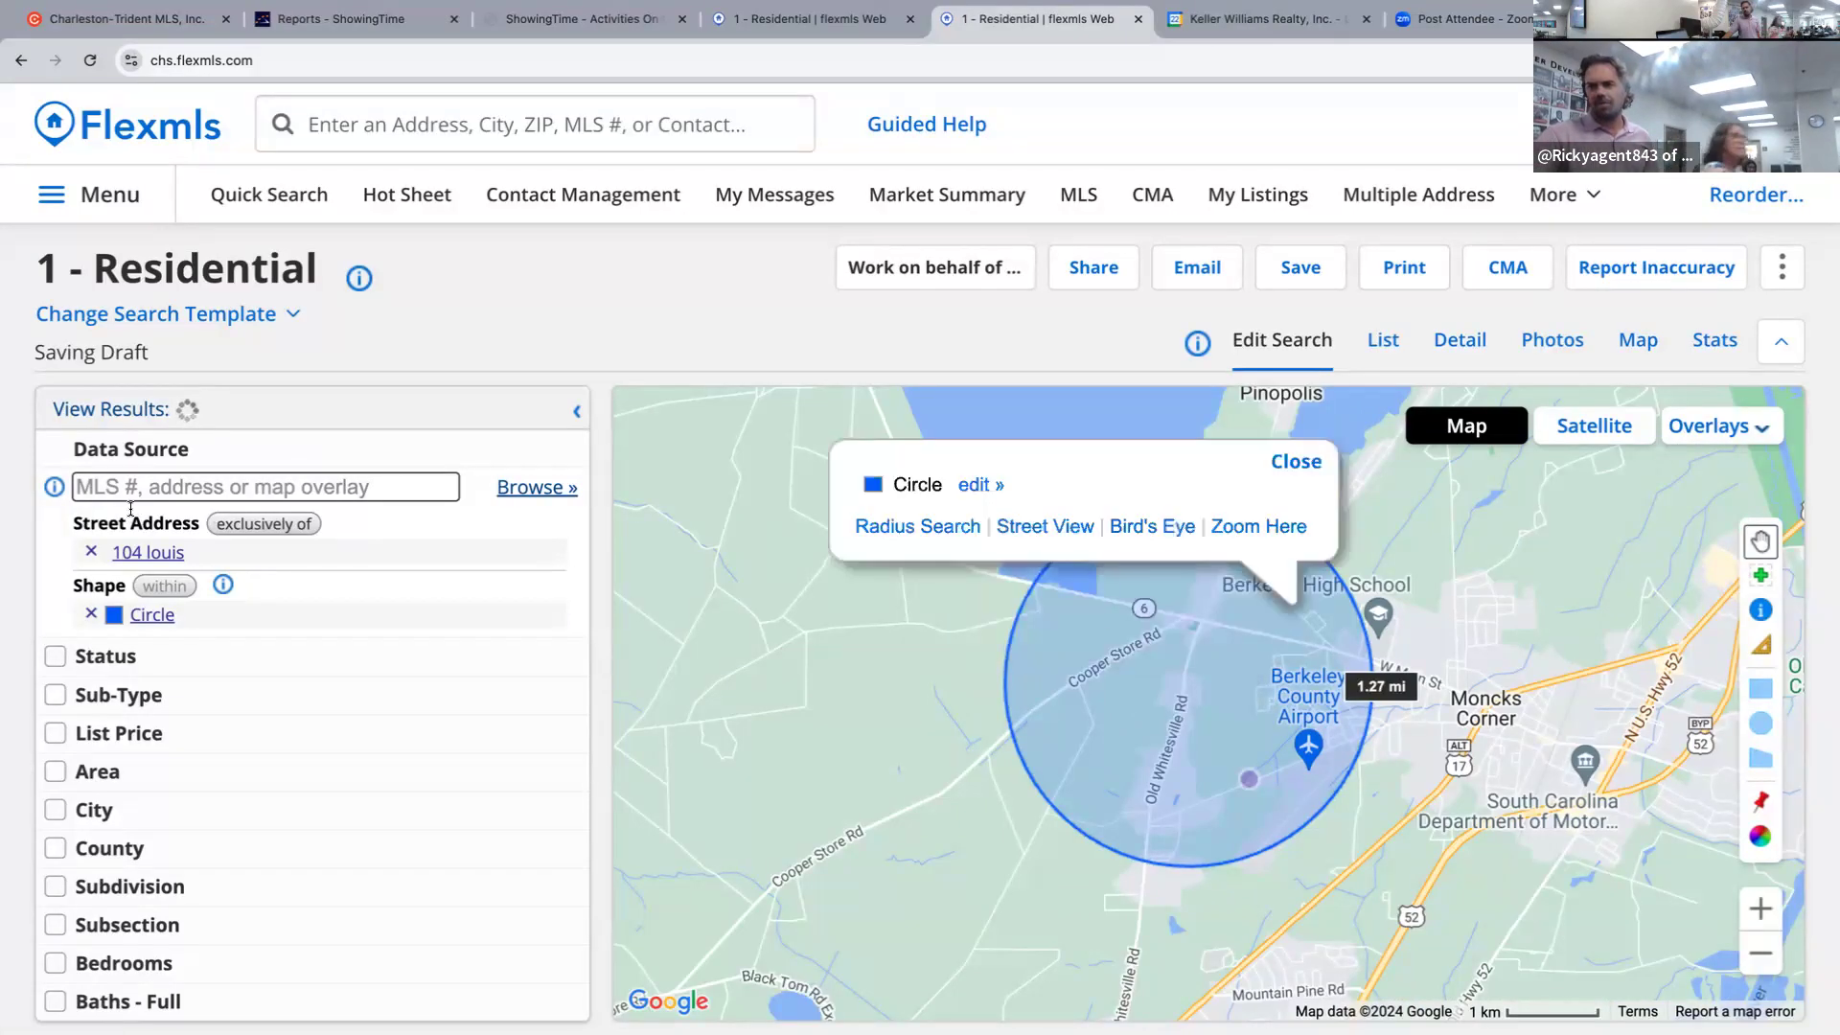
pyautogui.click(91, 615)
# Draw a polygon search area enclosing Berkeley County Airport.
pyautogui.moveTo(1180, 766); pyautogui.dragTo(1154, 665)
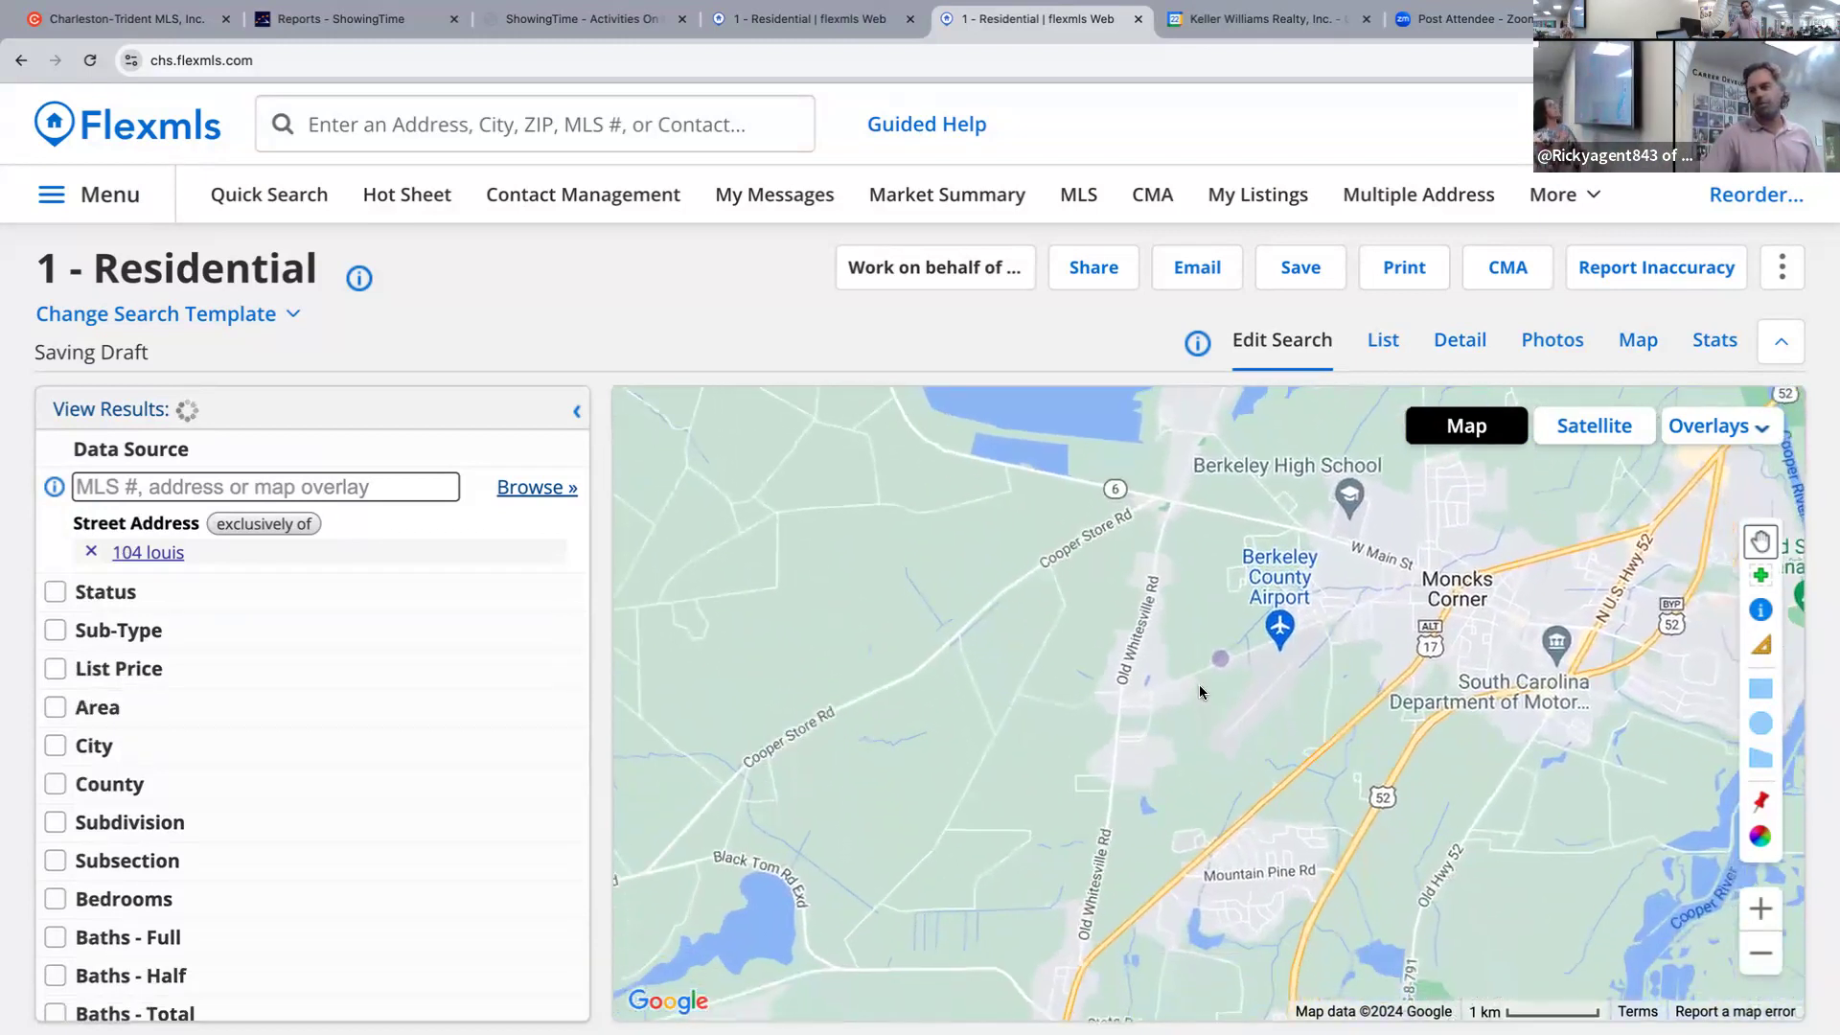
pyautogui.moveTo(1205, 736); pyautogui.dragTo(1211, 680)
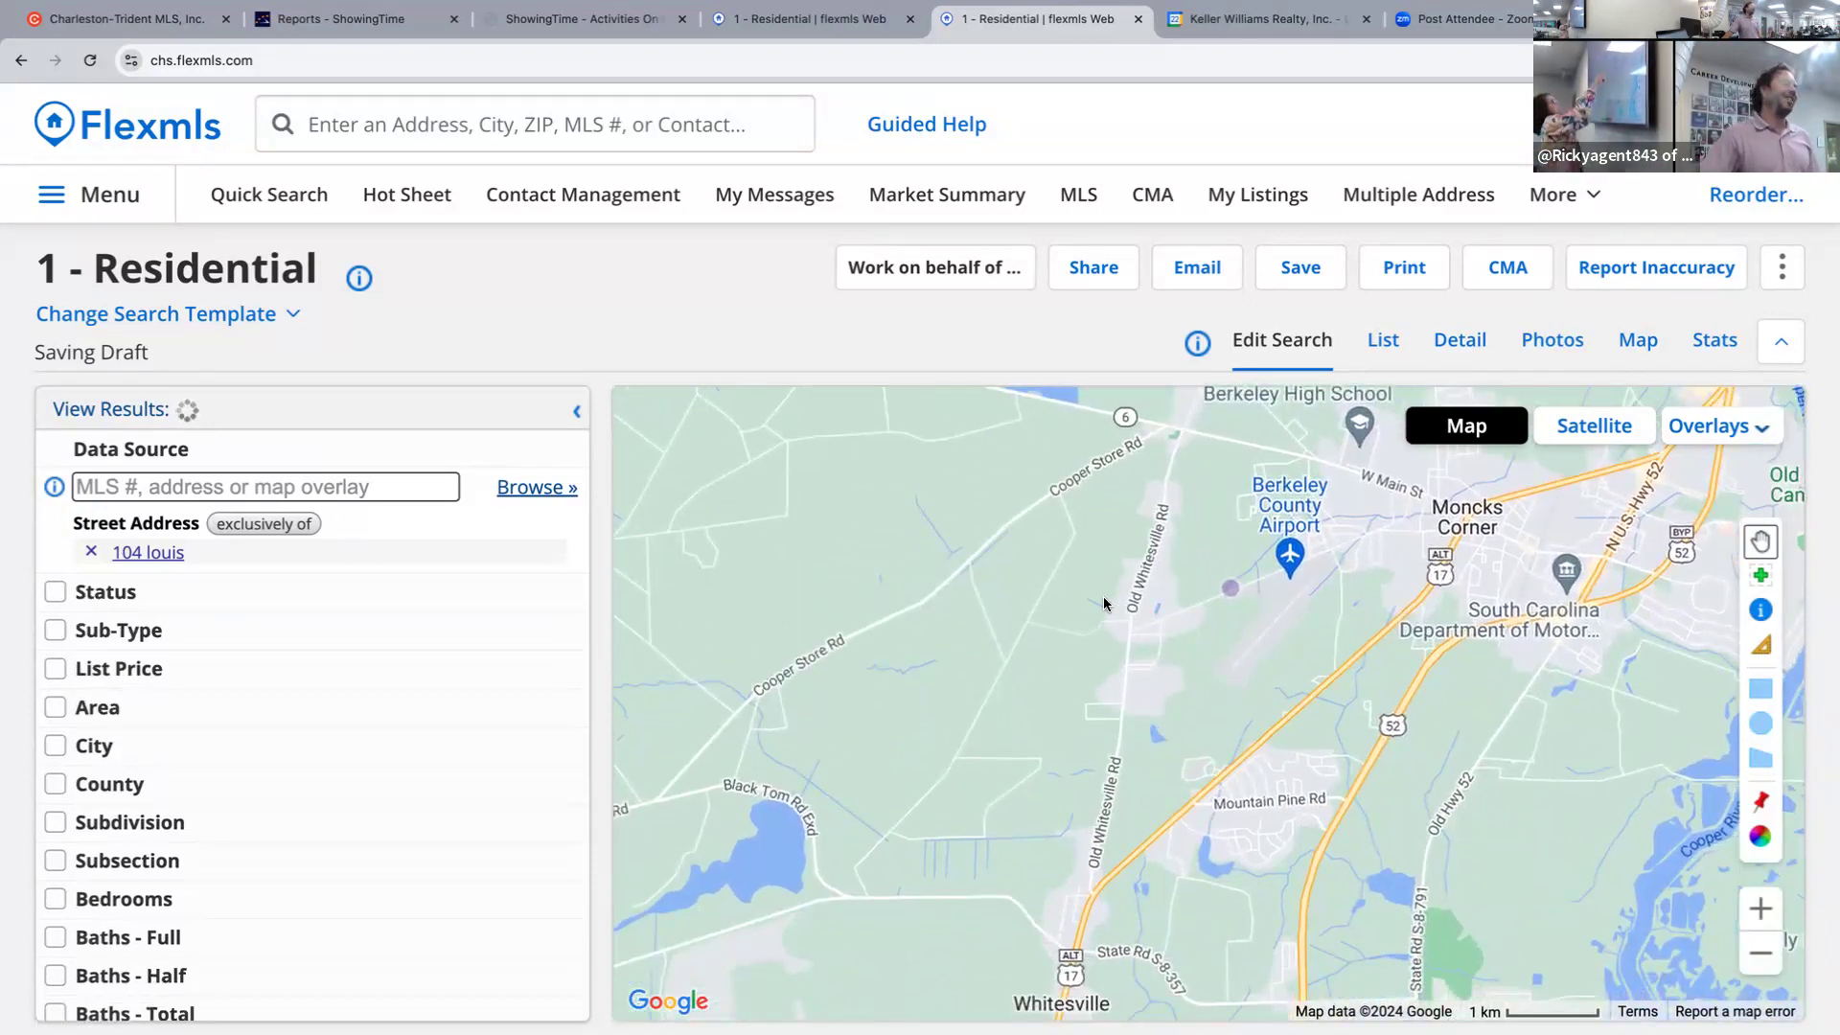
pyautogui.scroll(-1, 1109, 596)
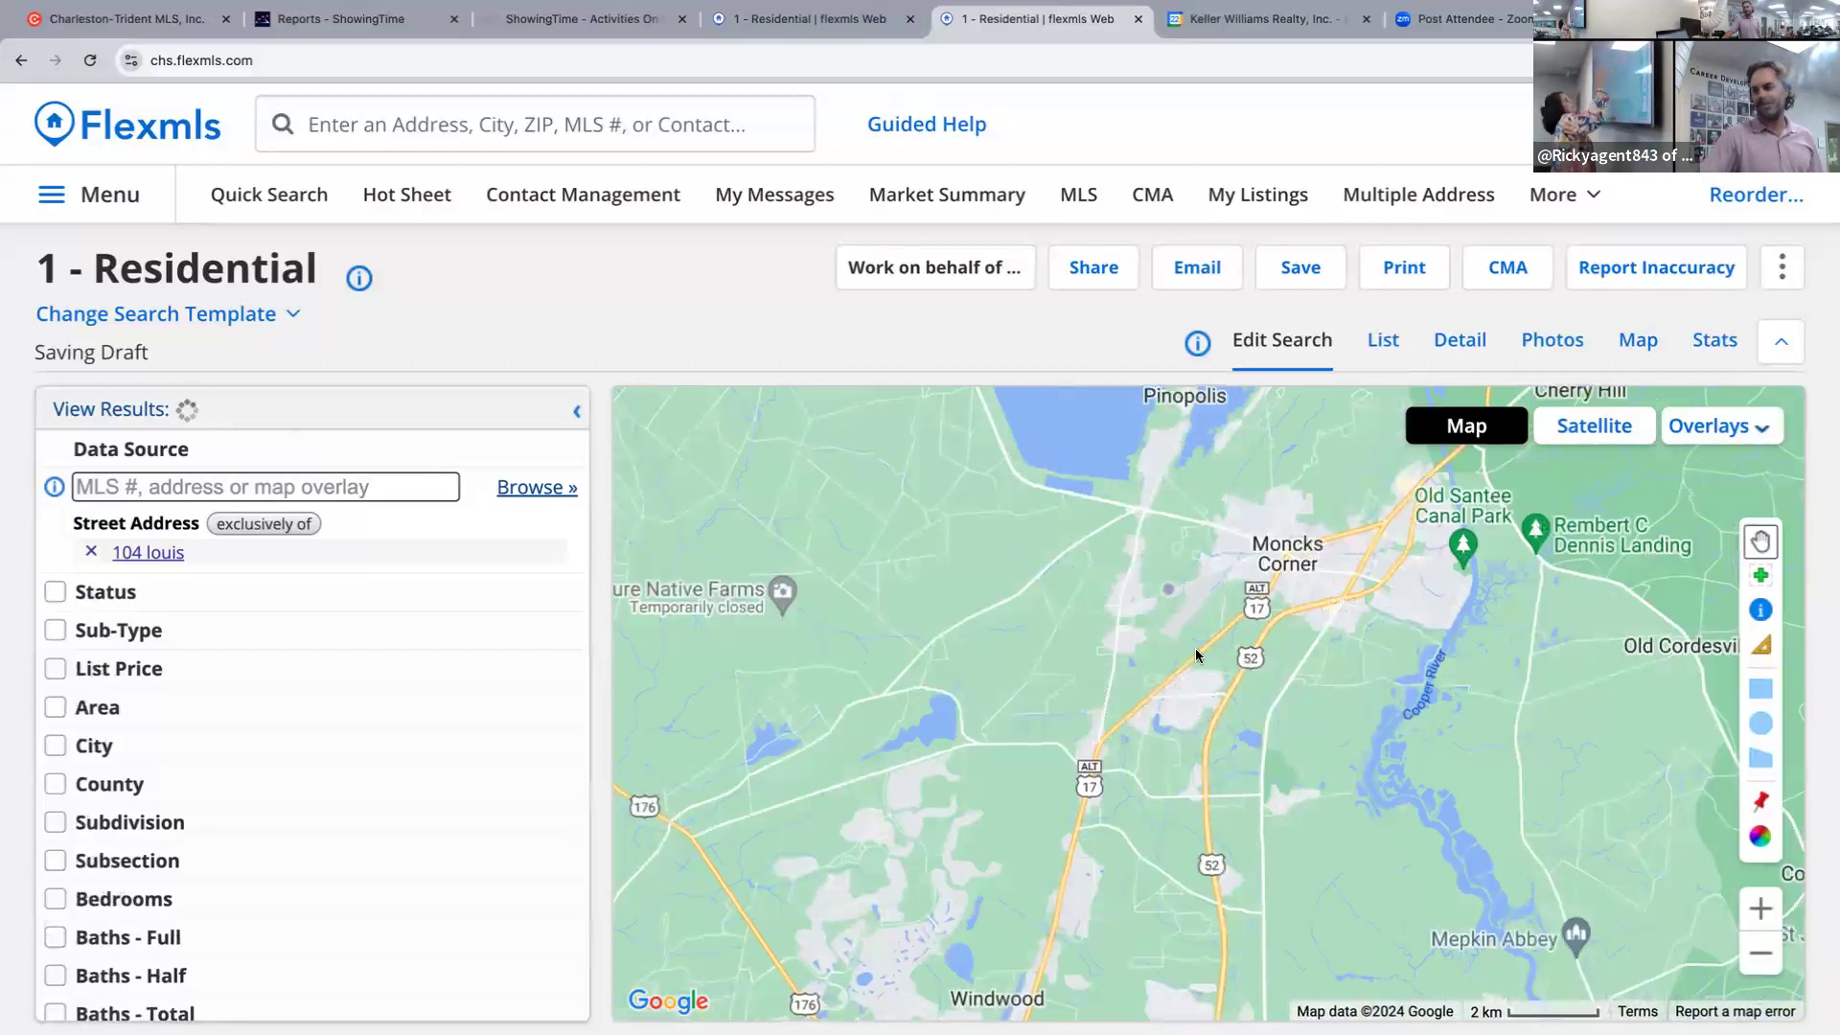
pyautogui.scroll(1, 1171, 627)
pyautogui.scroll(1, 1202, 556)
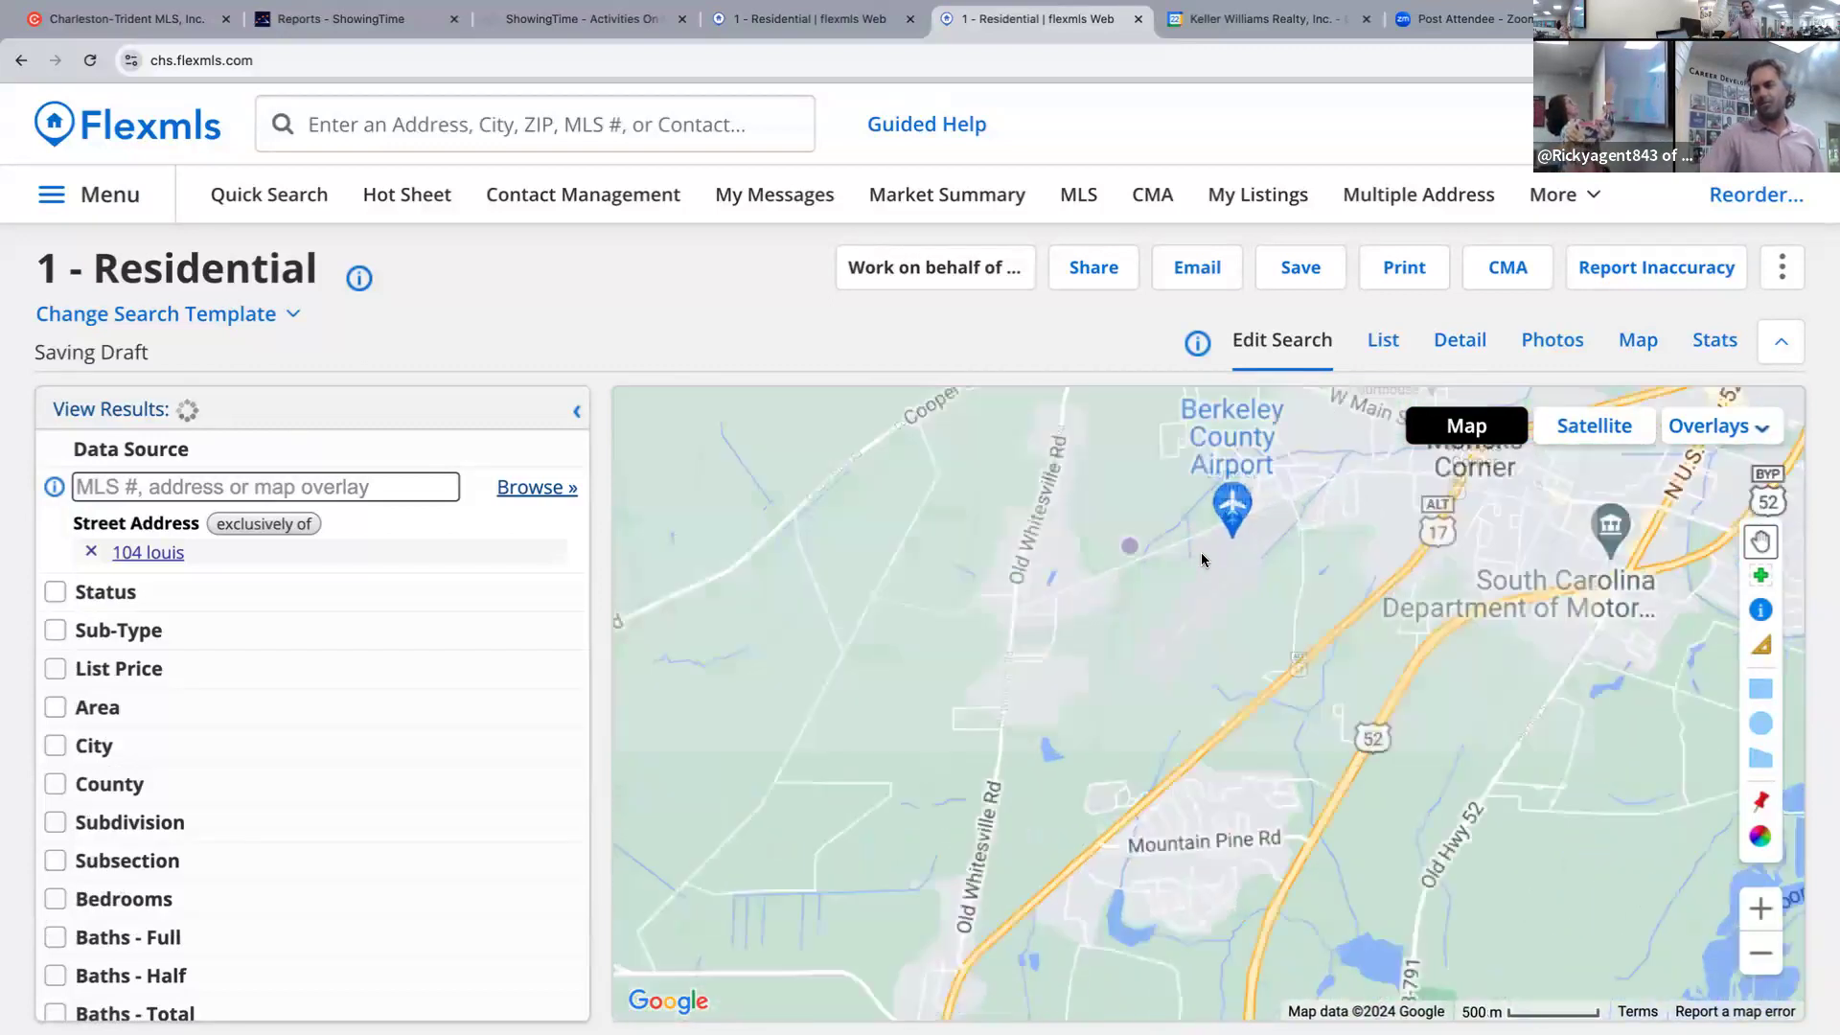
pyautogui.moveTo(1200, 554); pyautogui.dragTo(1180, 615)
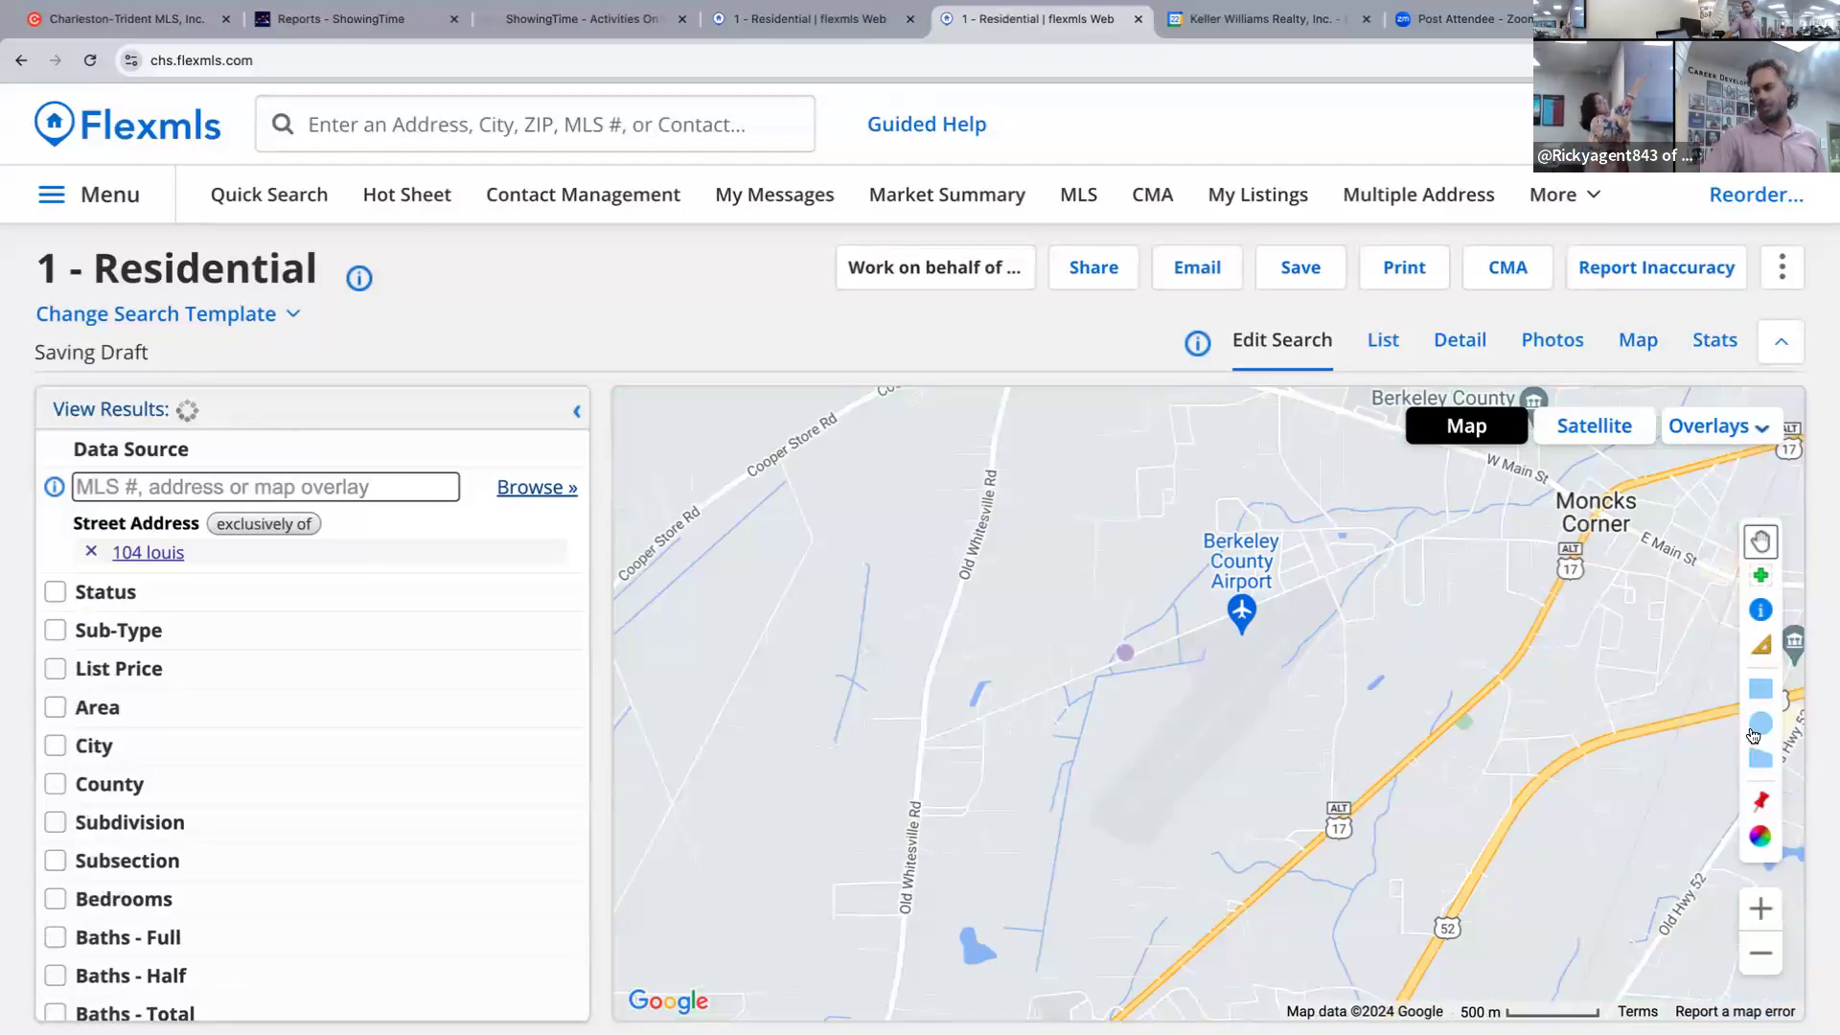
pyautogui.click(1760, 760)
pyautogui.click(1021, 514)
pyautogui.click(928, 668)
pyautogui.doubleClick(919, 770)
pyautogui.click(919, 839)
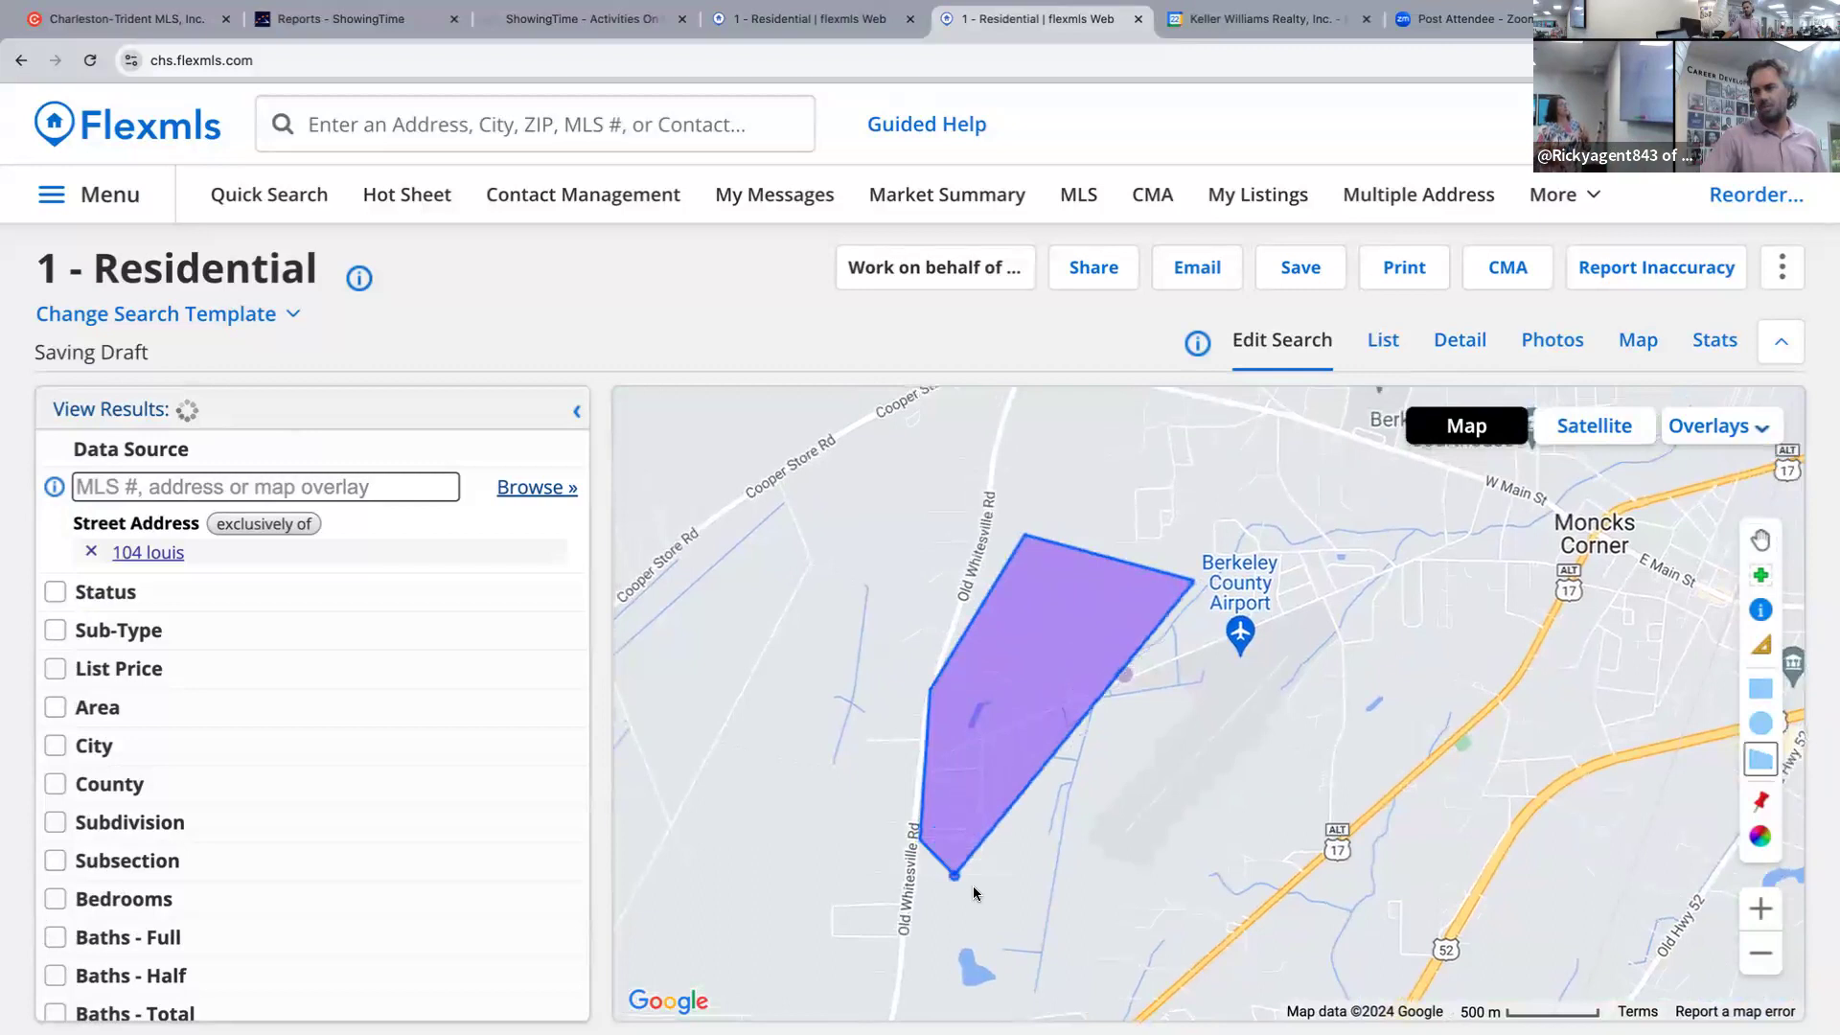
pyautogui.click(1014, 911)
pyautogui.click(1167, 871)
pyautogui.click(1281, 770)
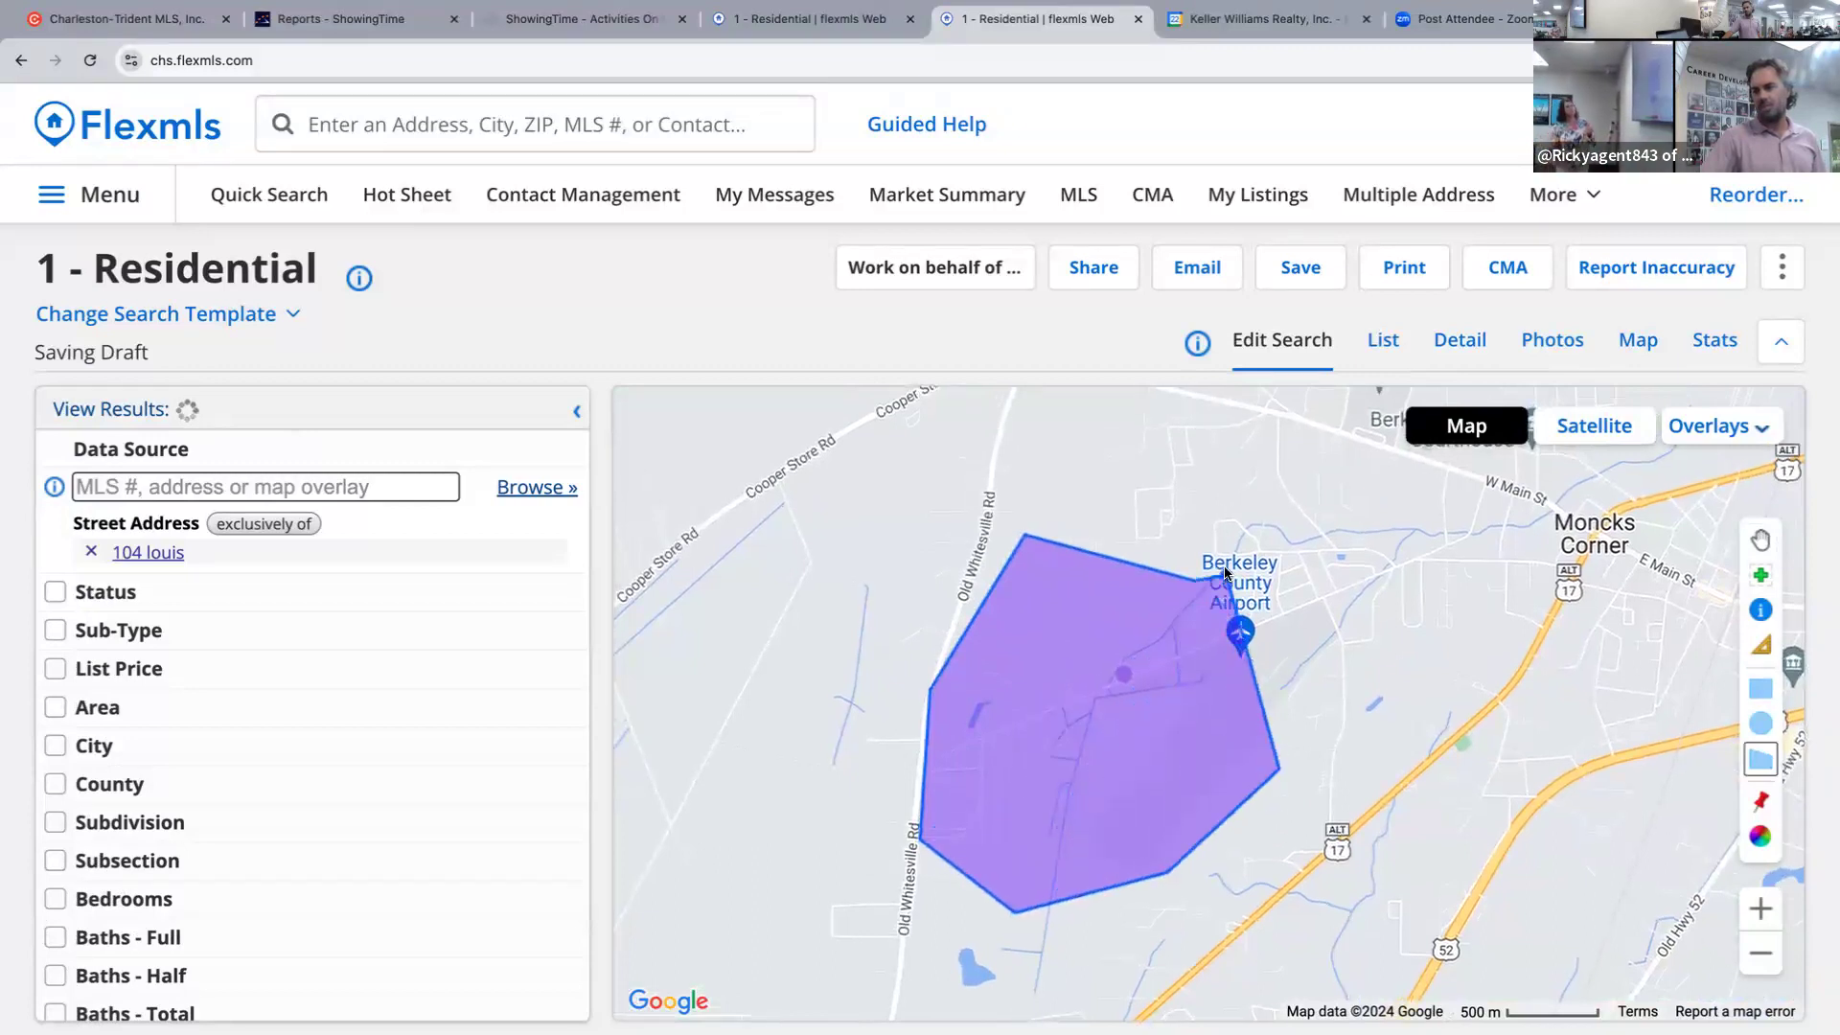
pyautogui.doubleClick(1225, 573)
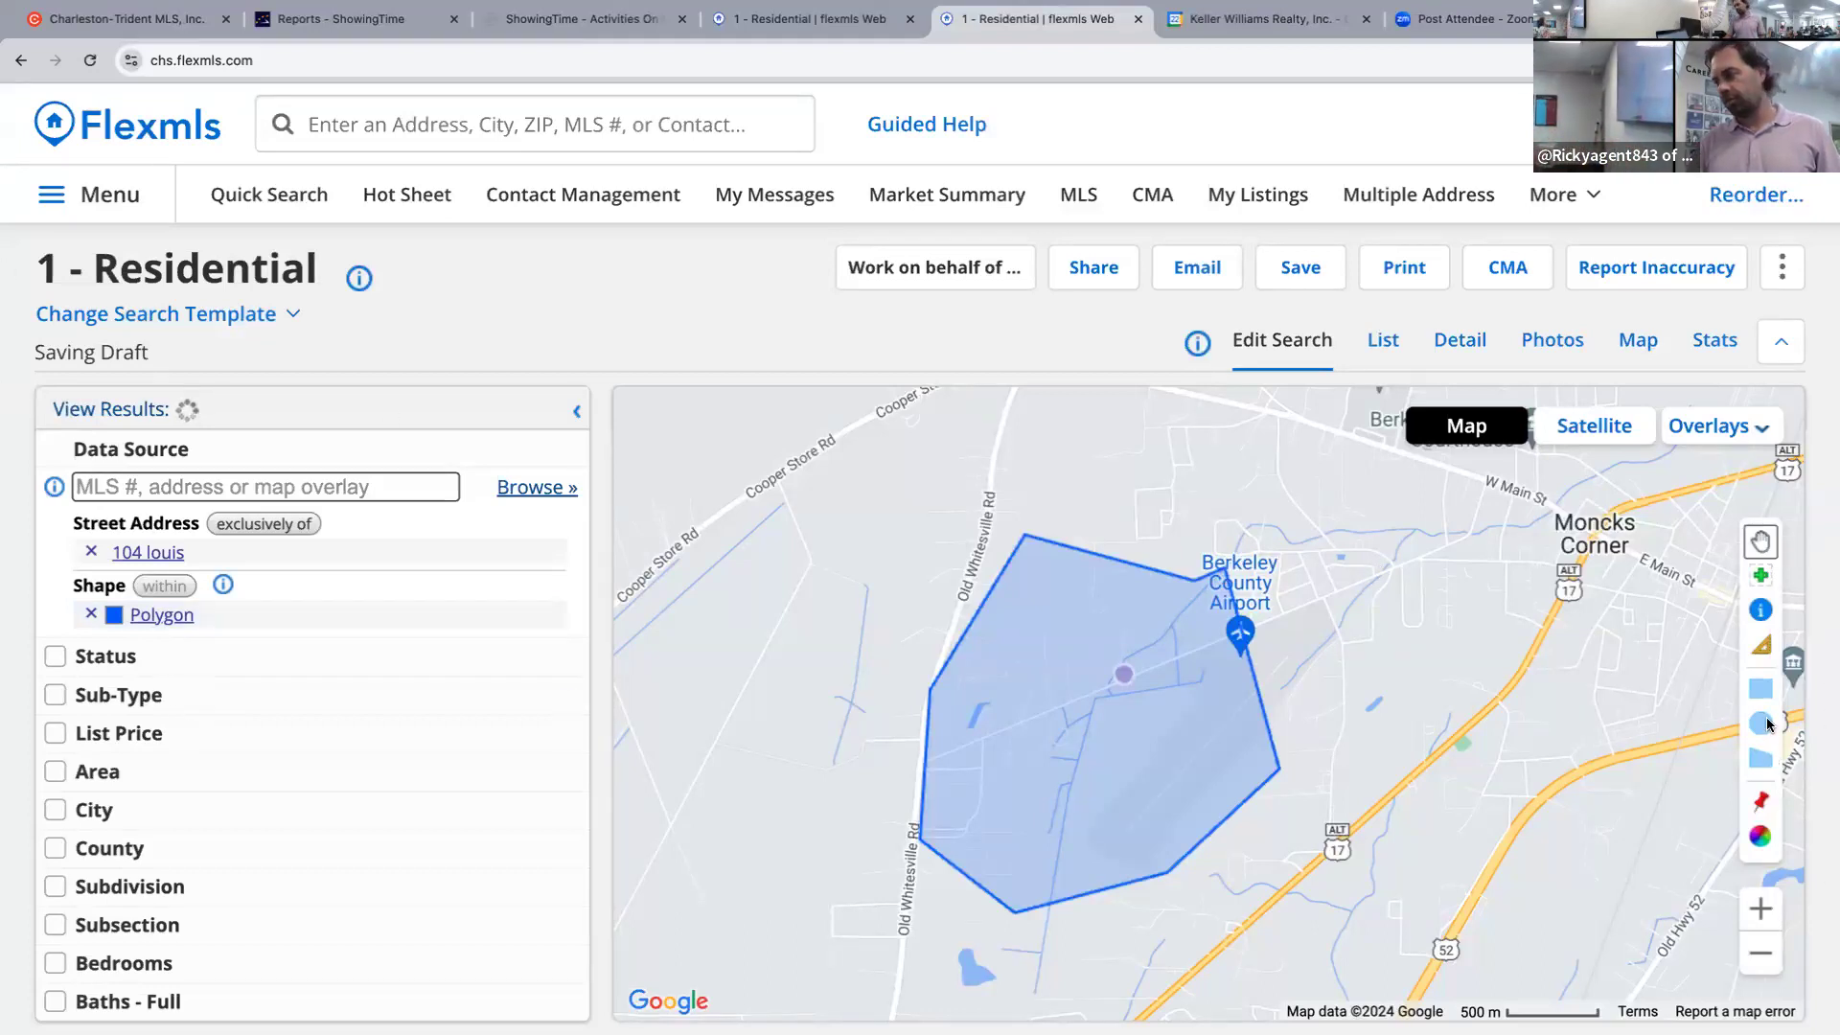
# Draw a larger second polygon from Old Whitesville Rd east to Moncks Corner and the highway.
pyautogui.rightClick(1758, 759)
pyautogui.click(1330, 588)
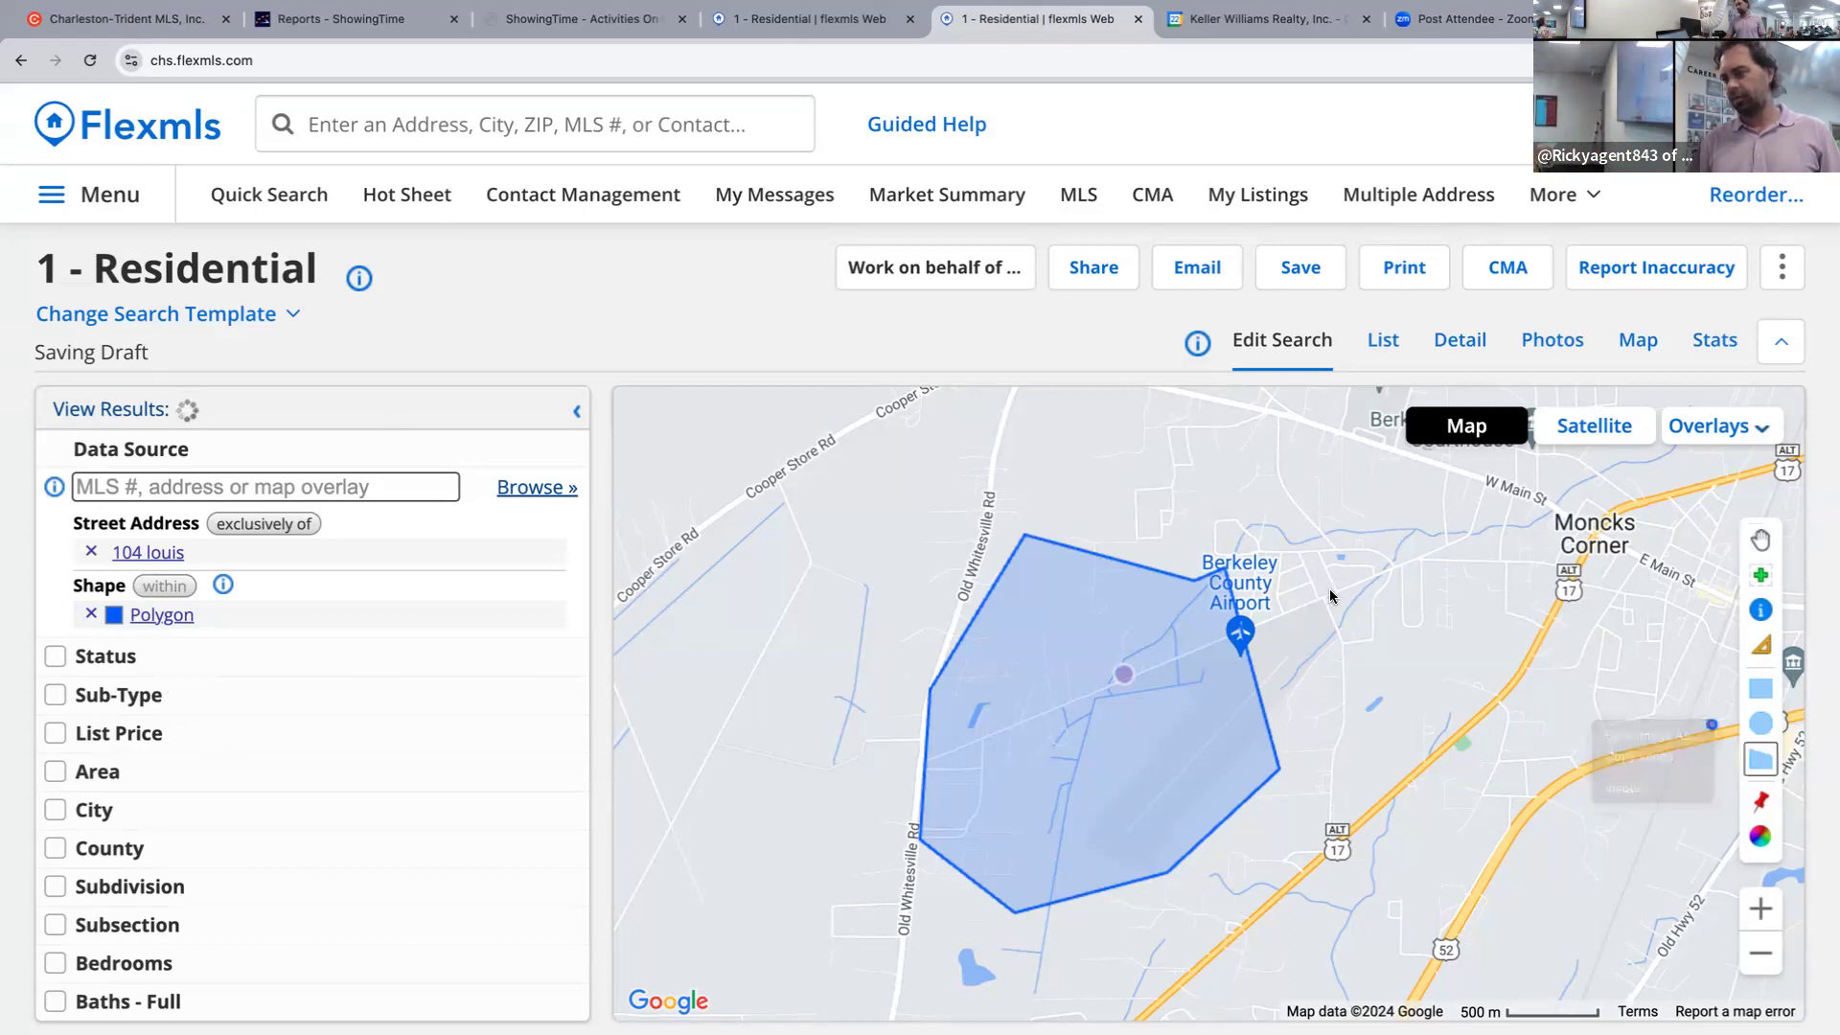
pyautogui.click(1339, 611)
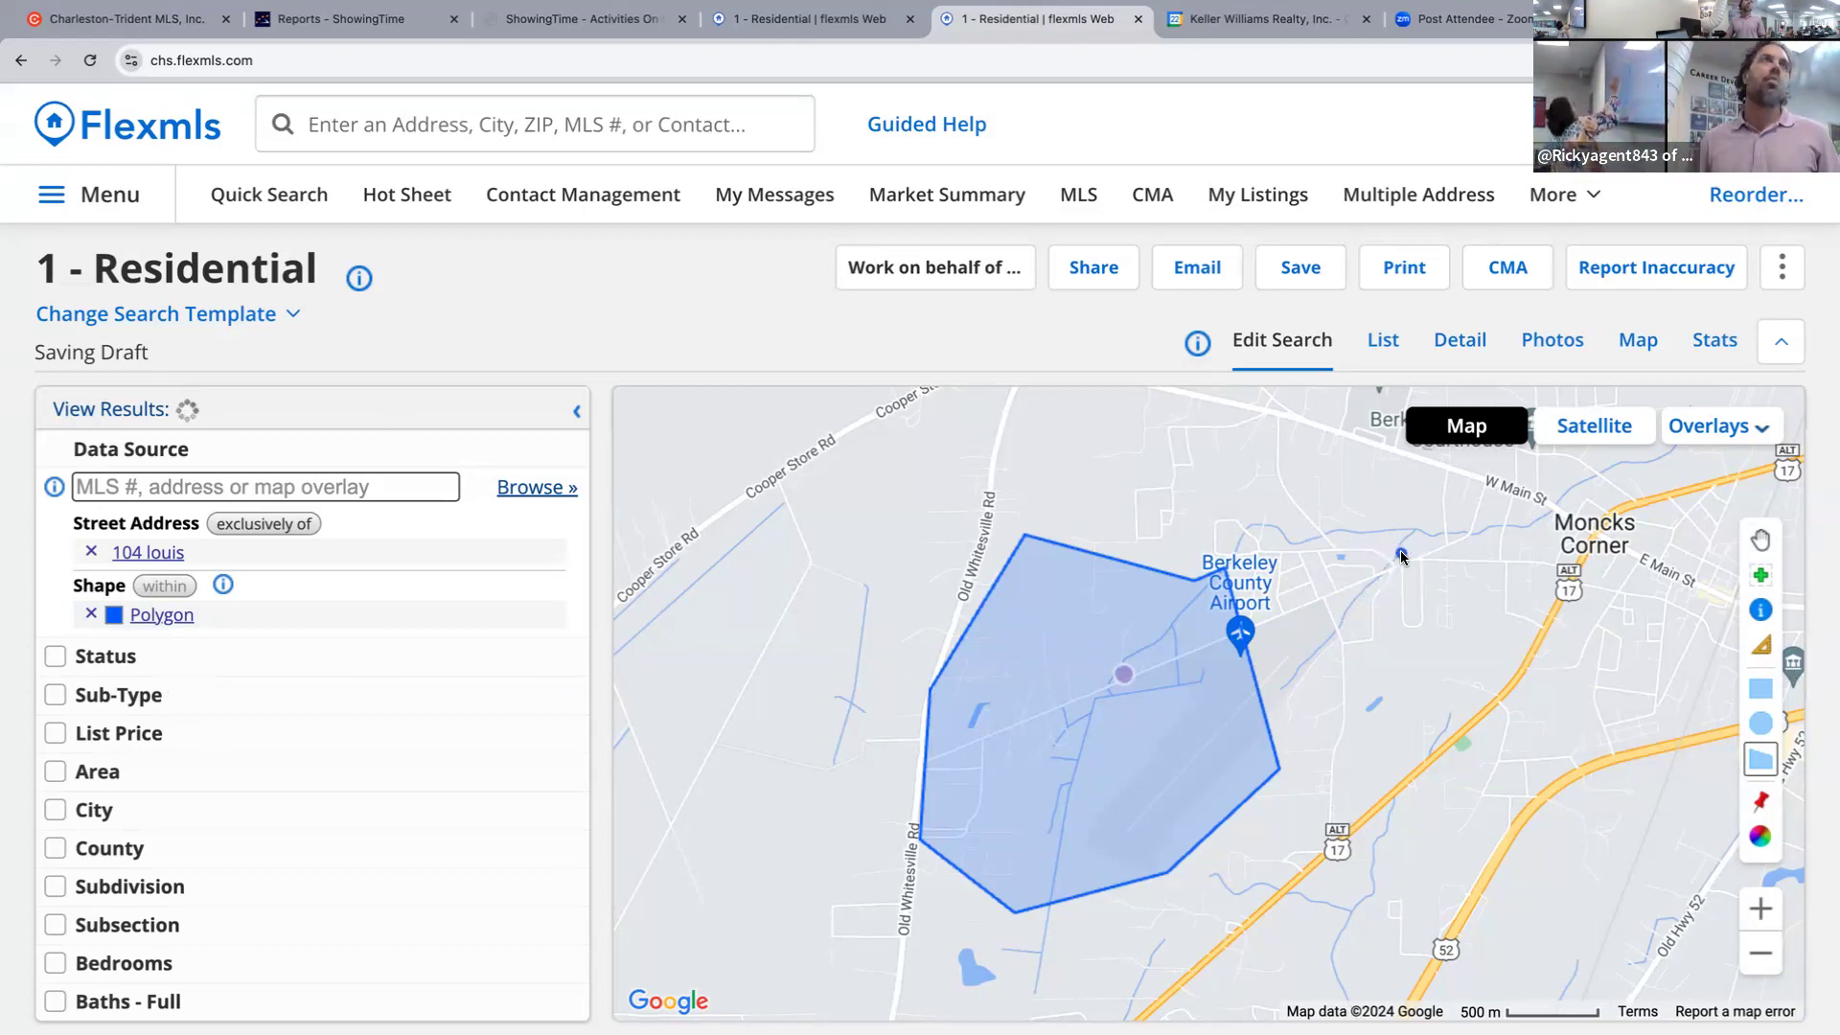
pyautogui.click(991, 518)
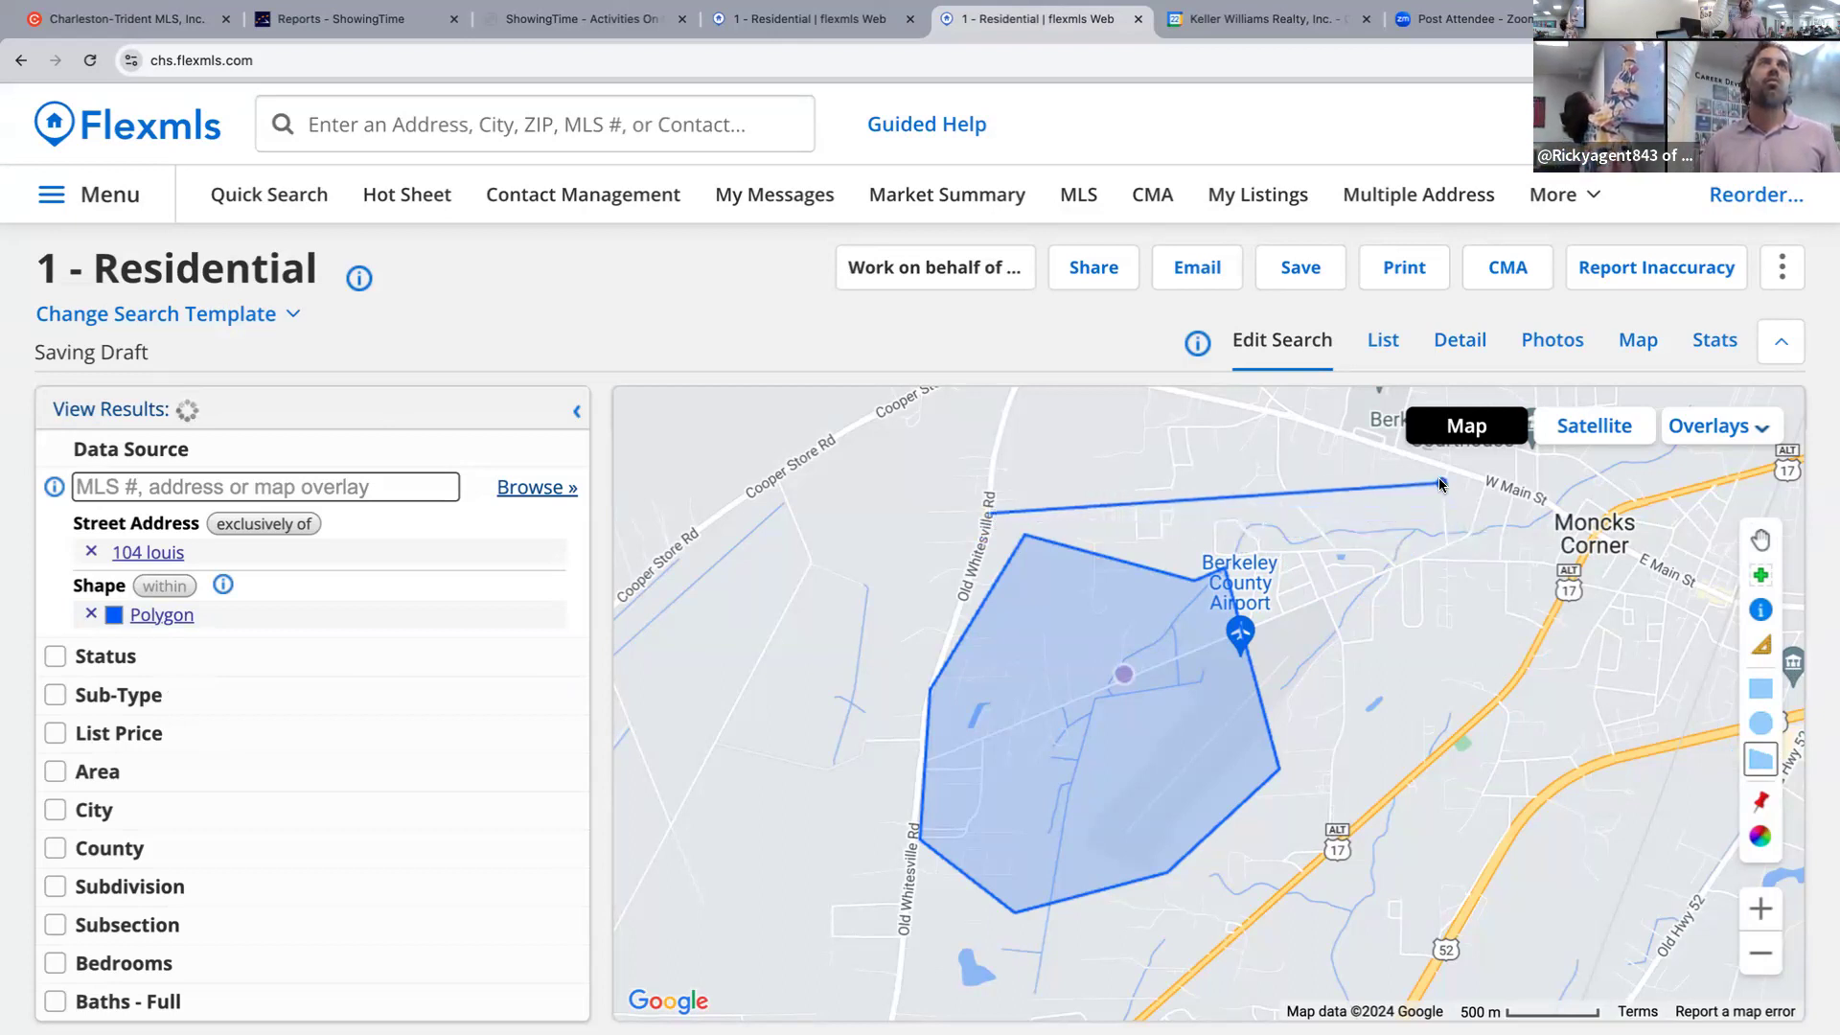
pyautogui.click(1428, 468)
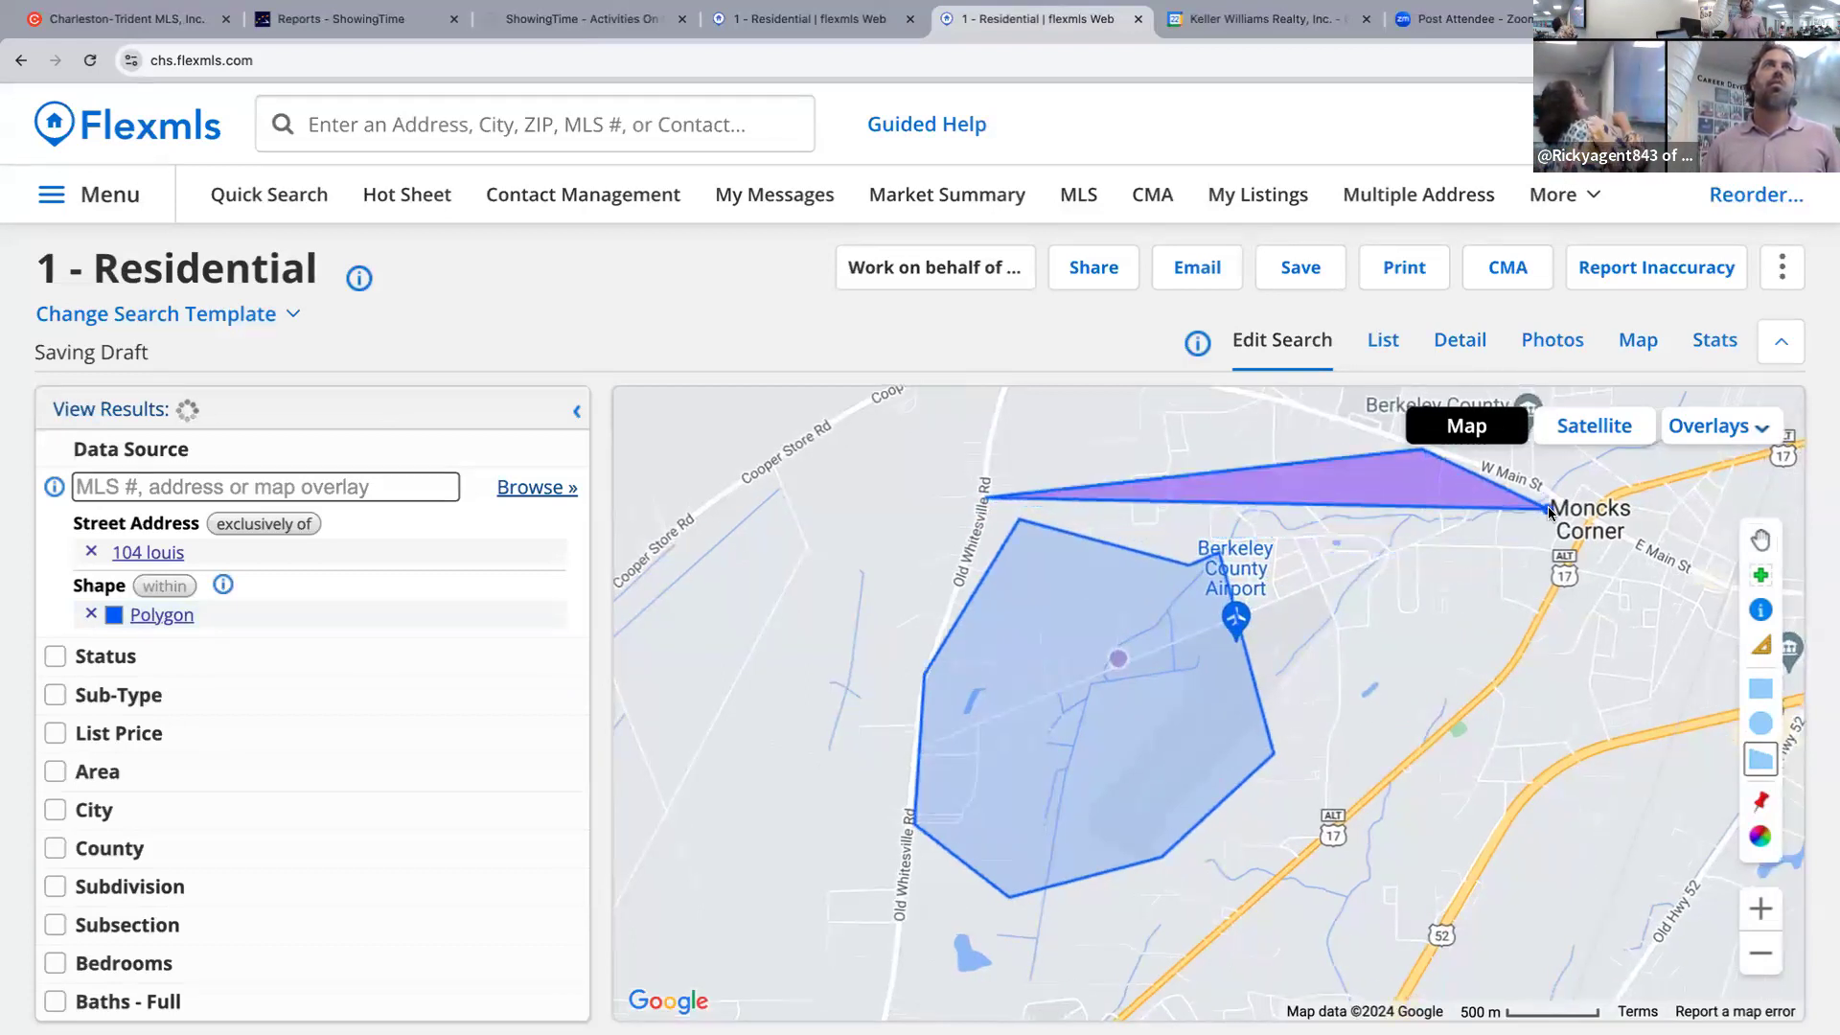
pyautogui.click(1552, 512)
pyautogui.click(1553, 573)
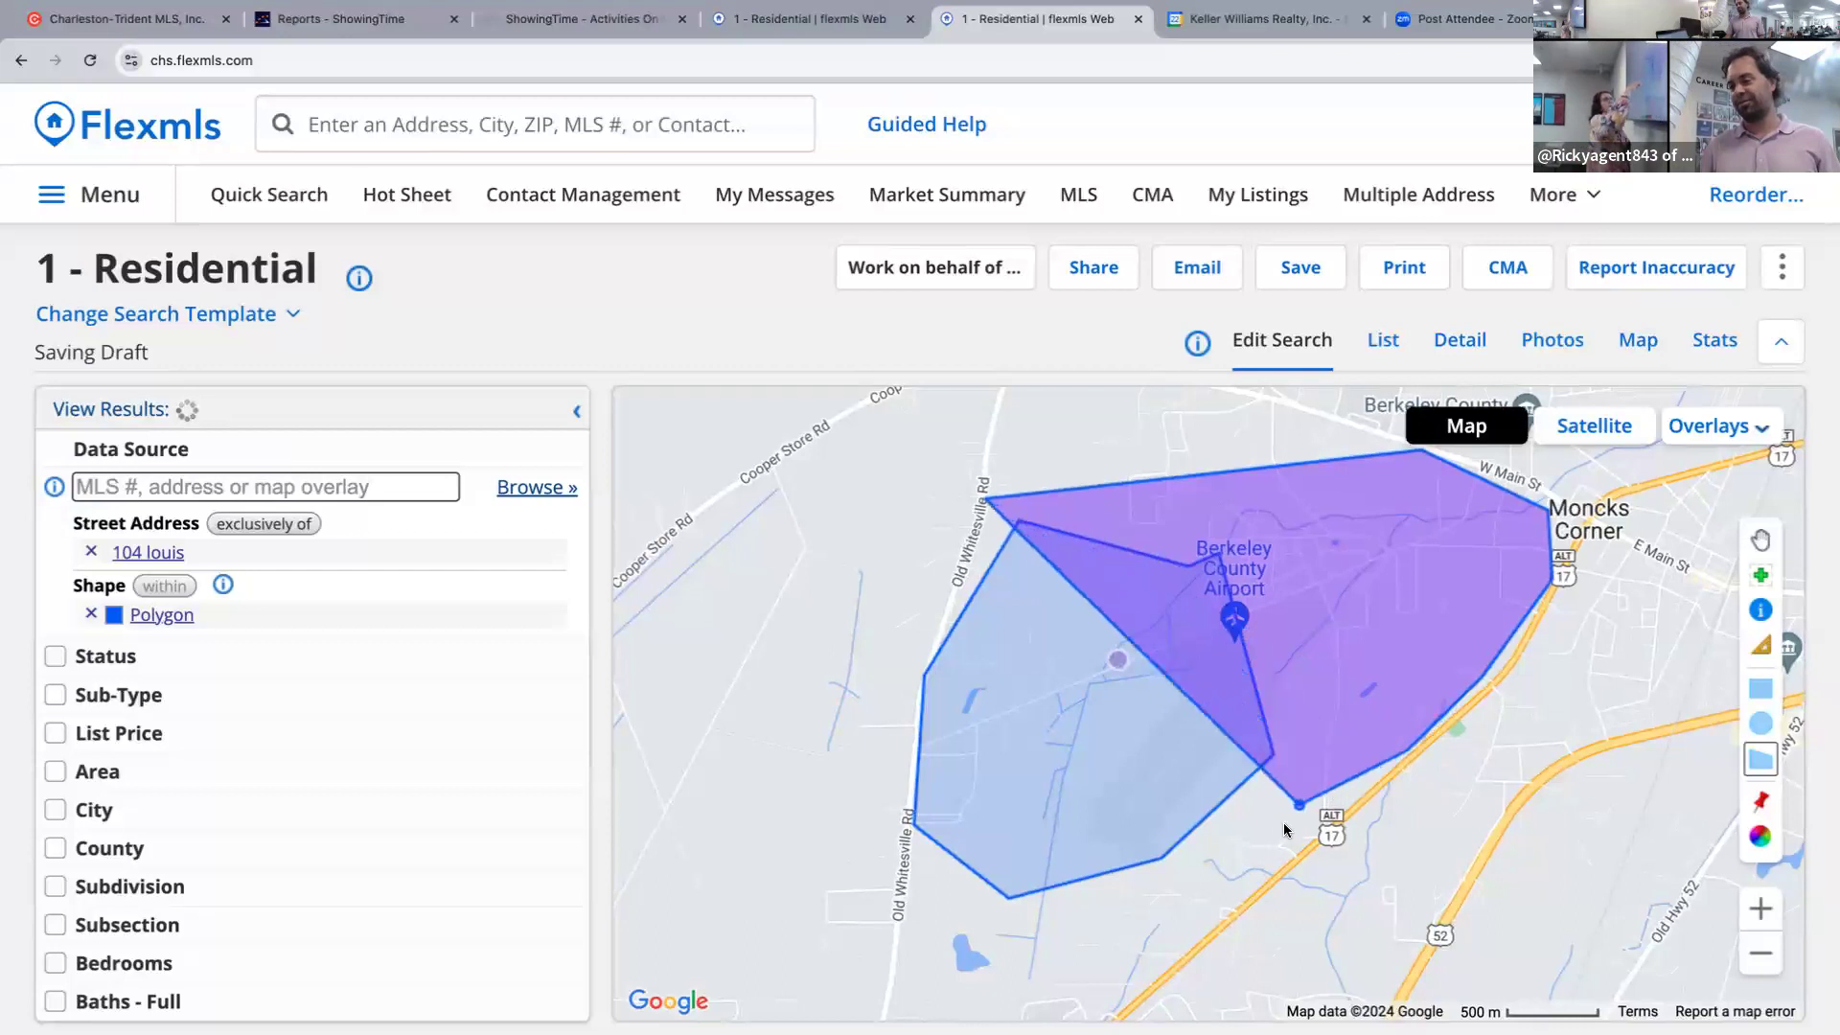
pyautogui.click(1092, 960)
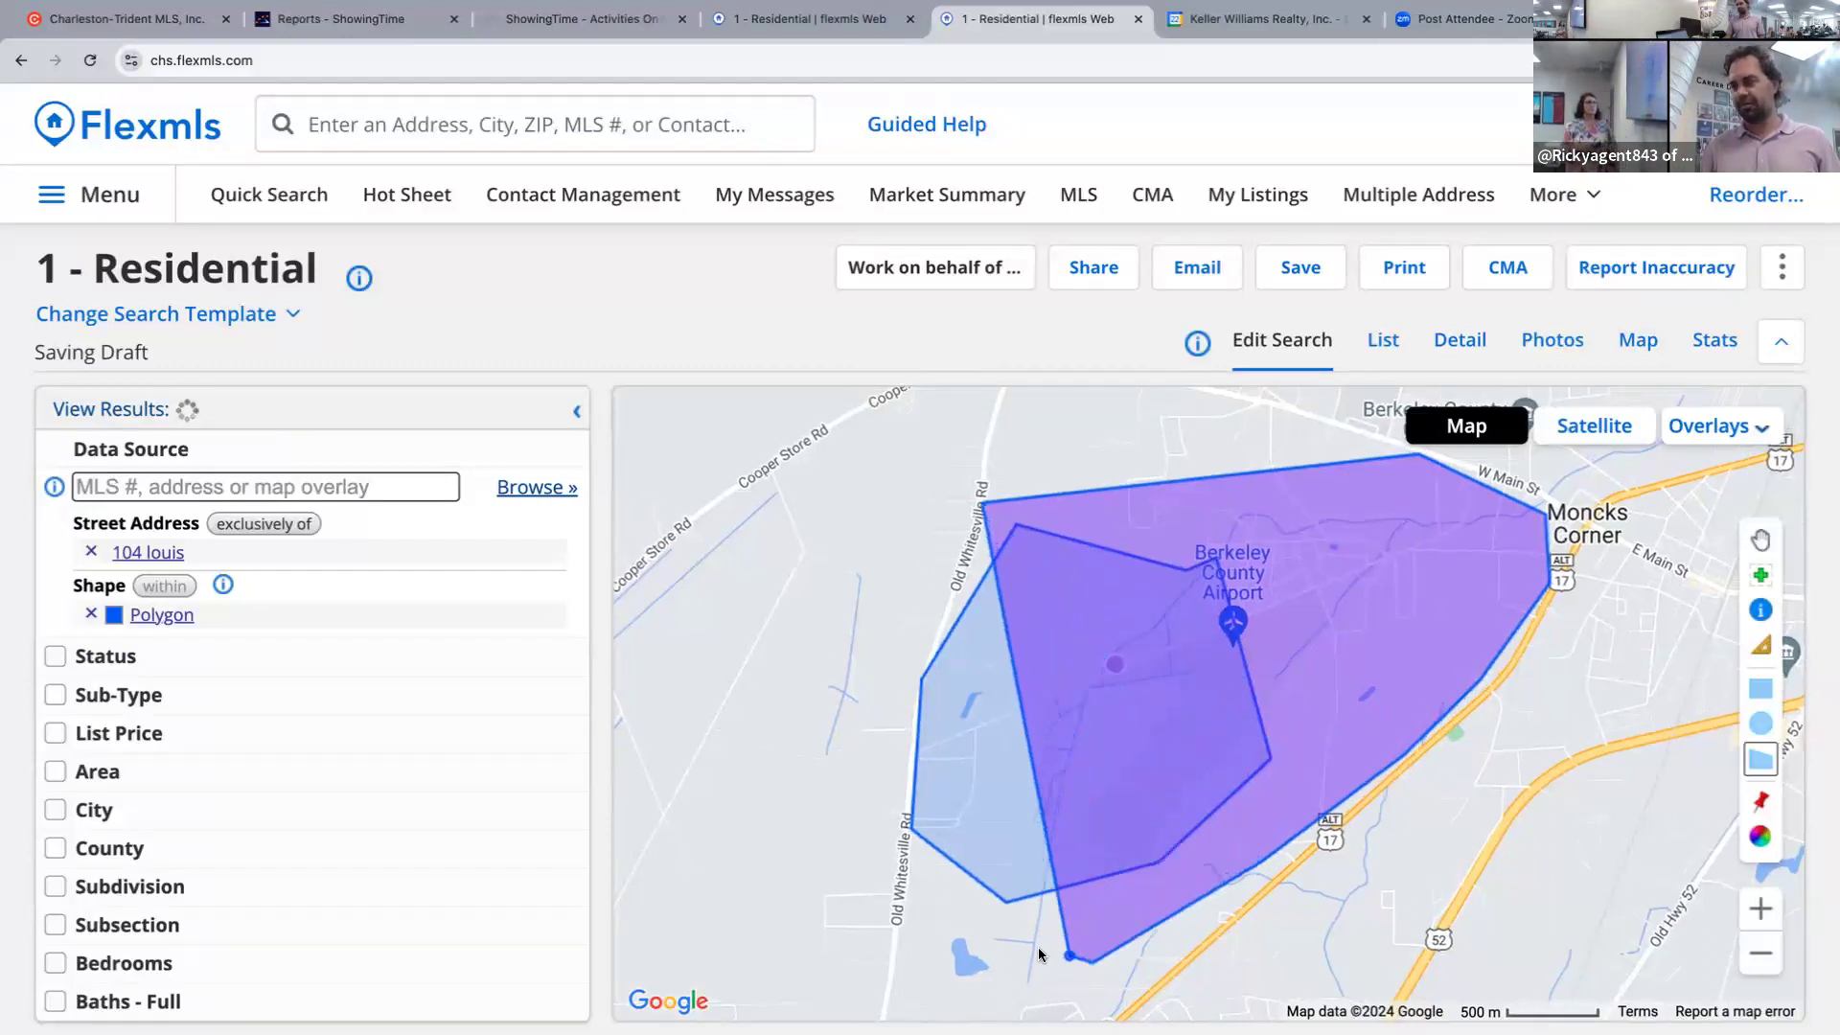
pyautogui.doubleClick(900, 947)
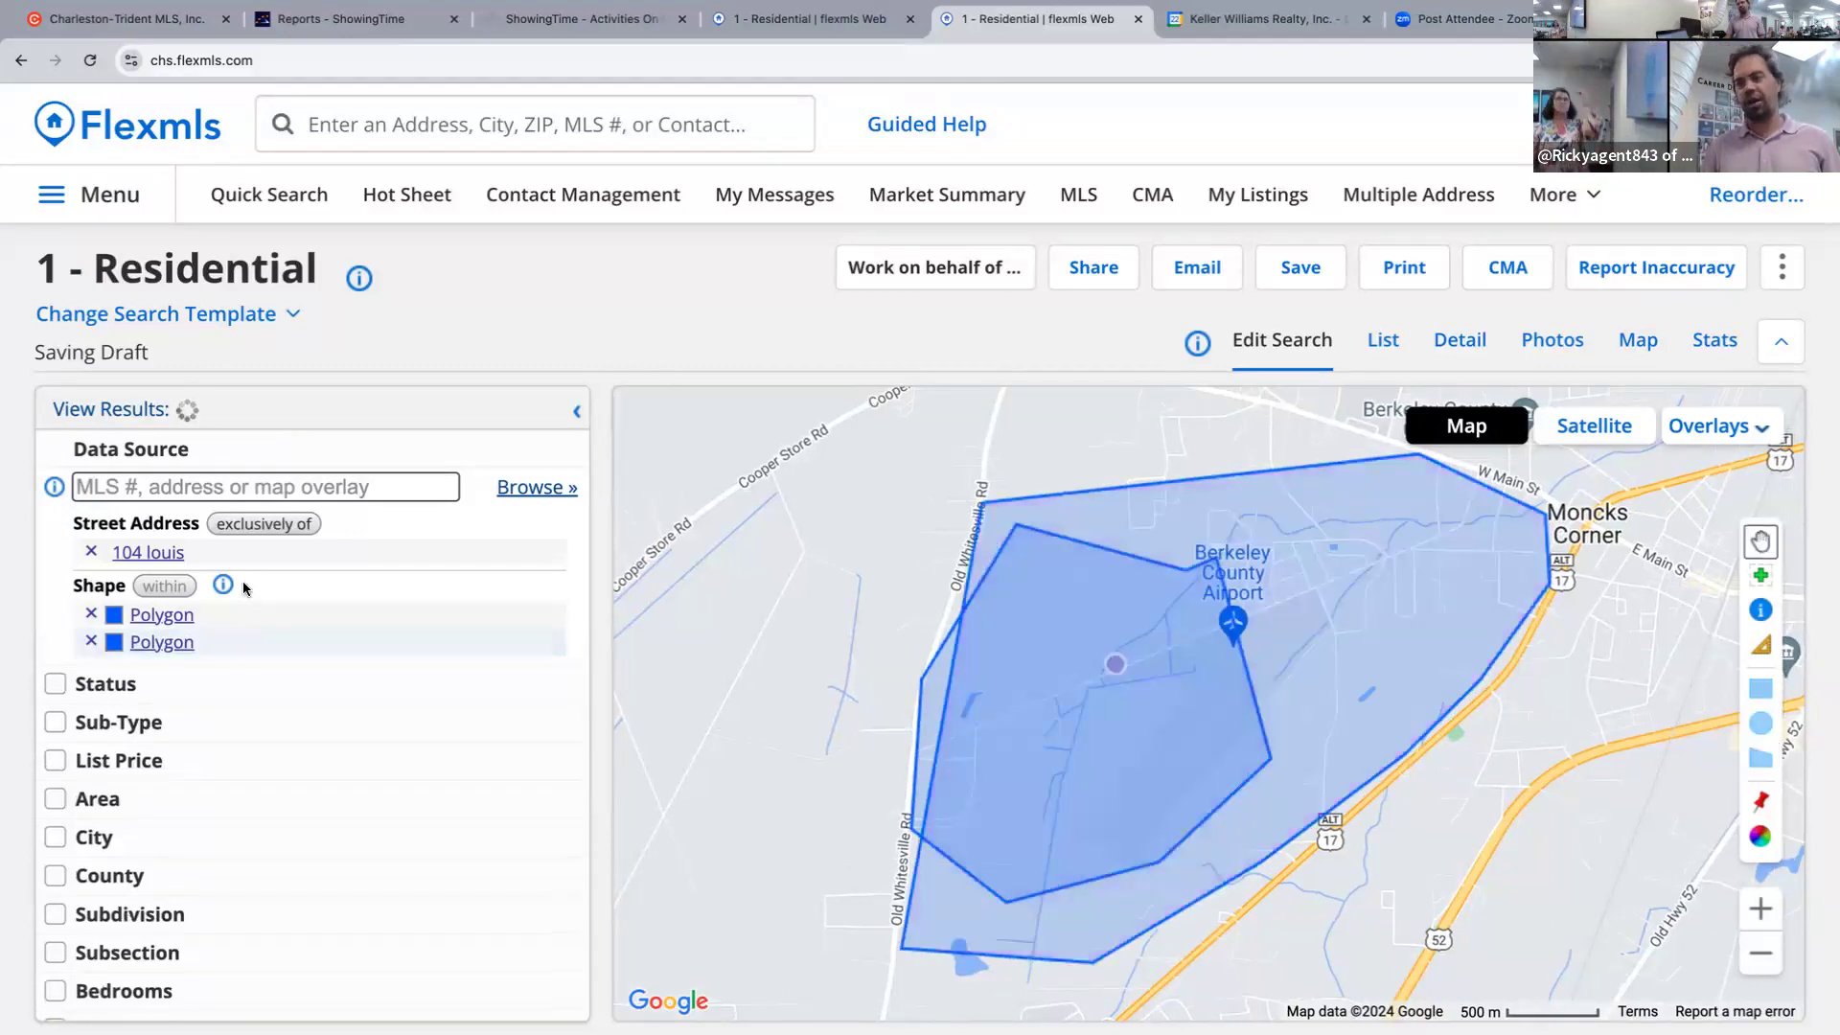
# Delete the smaller first polygon, keeping the airport-to-Moncks Corner polygon, and browse the Add a Field list.
pyautogui.click(92, 611)
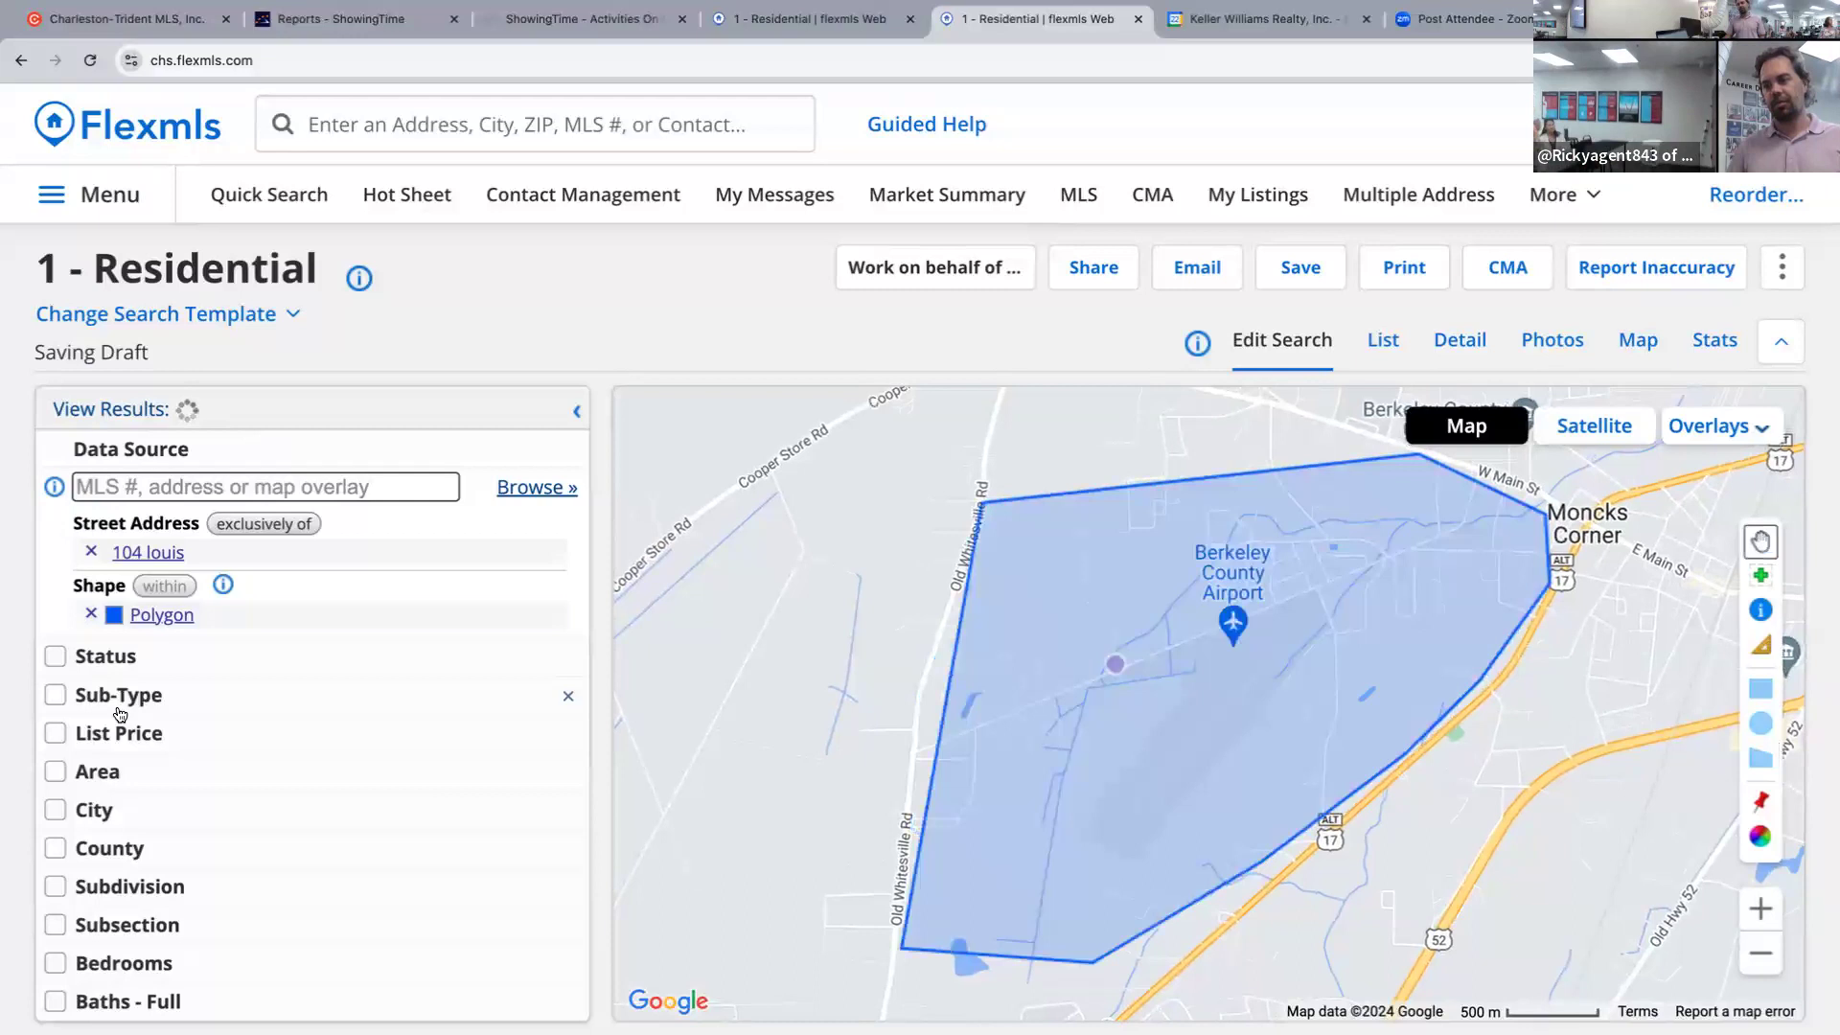
pyautogui.scroll(-6, 128, 787)
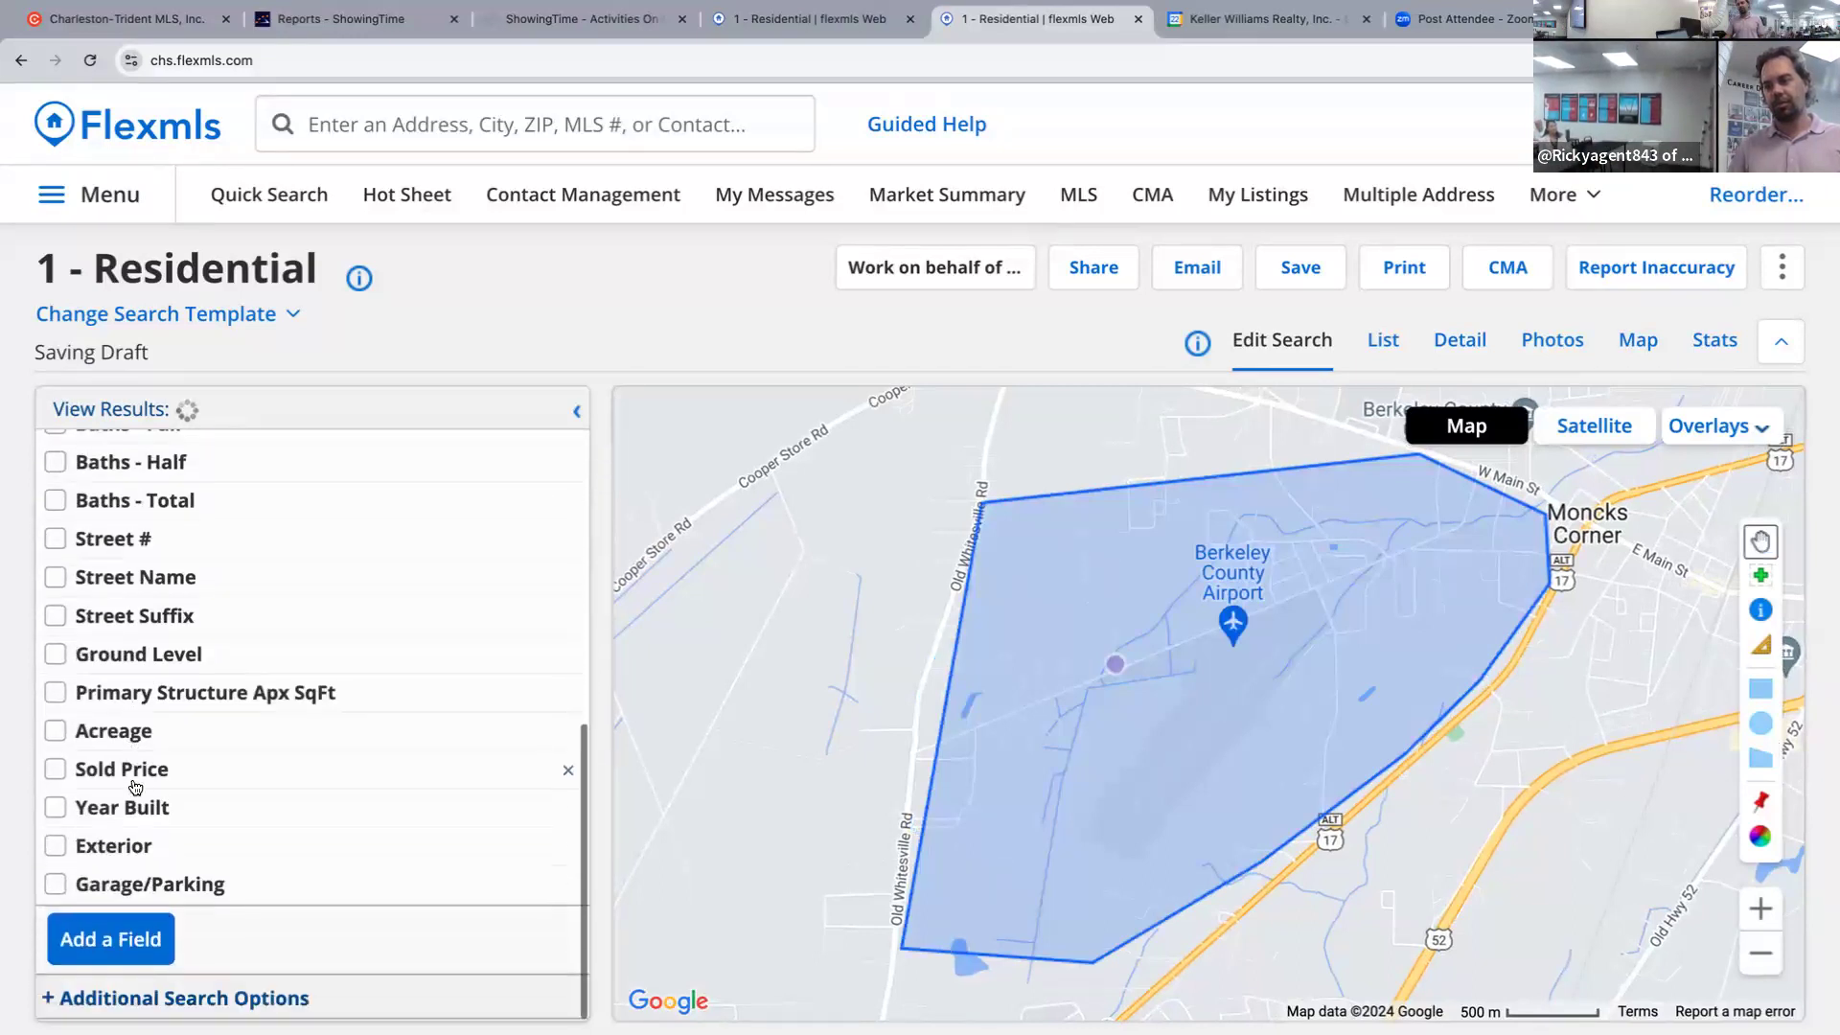
pyautogui.click(118, 939)
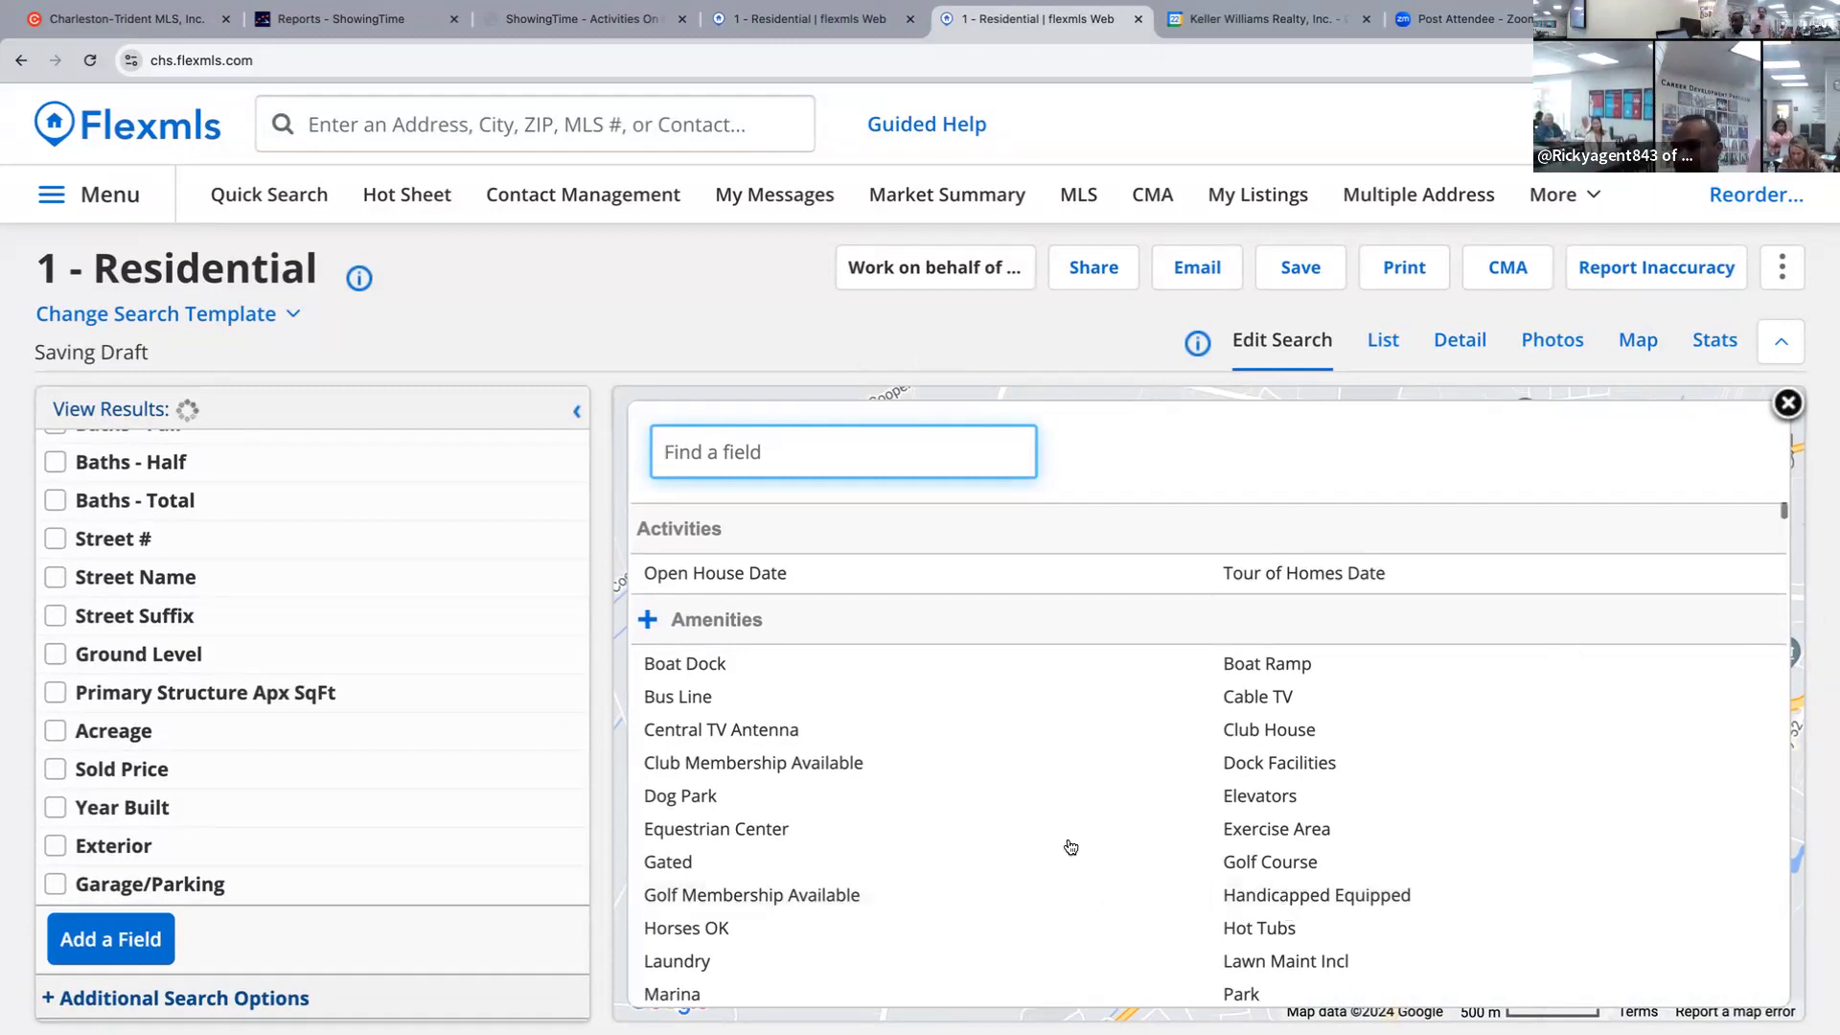
pyautogui.scroll(5, 259, 527)
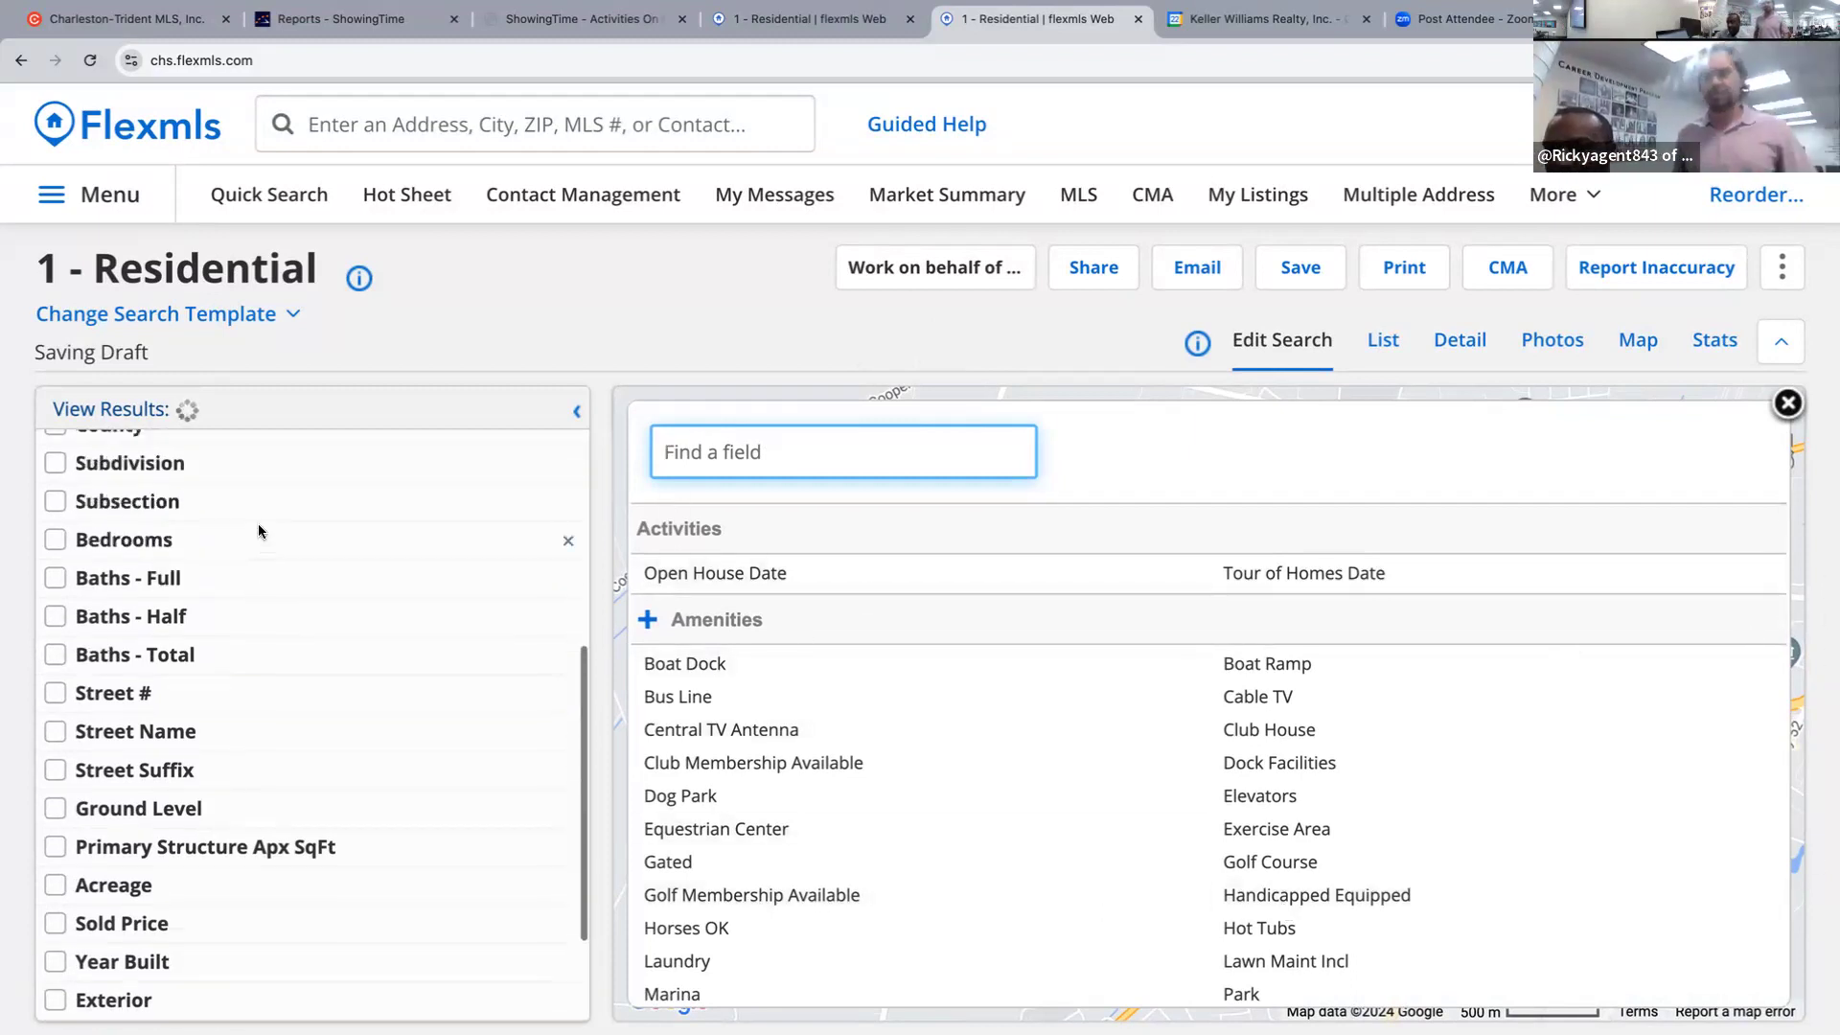
pyautogui.scroll(3, 258, 526)
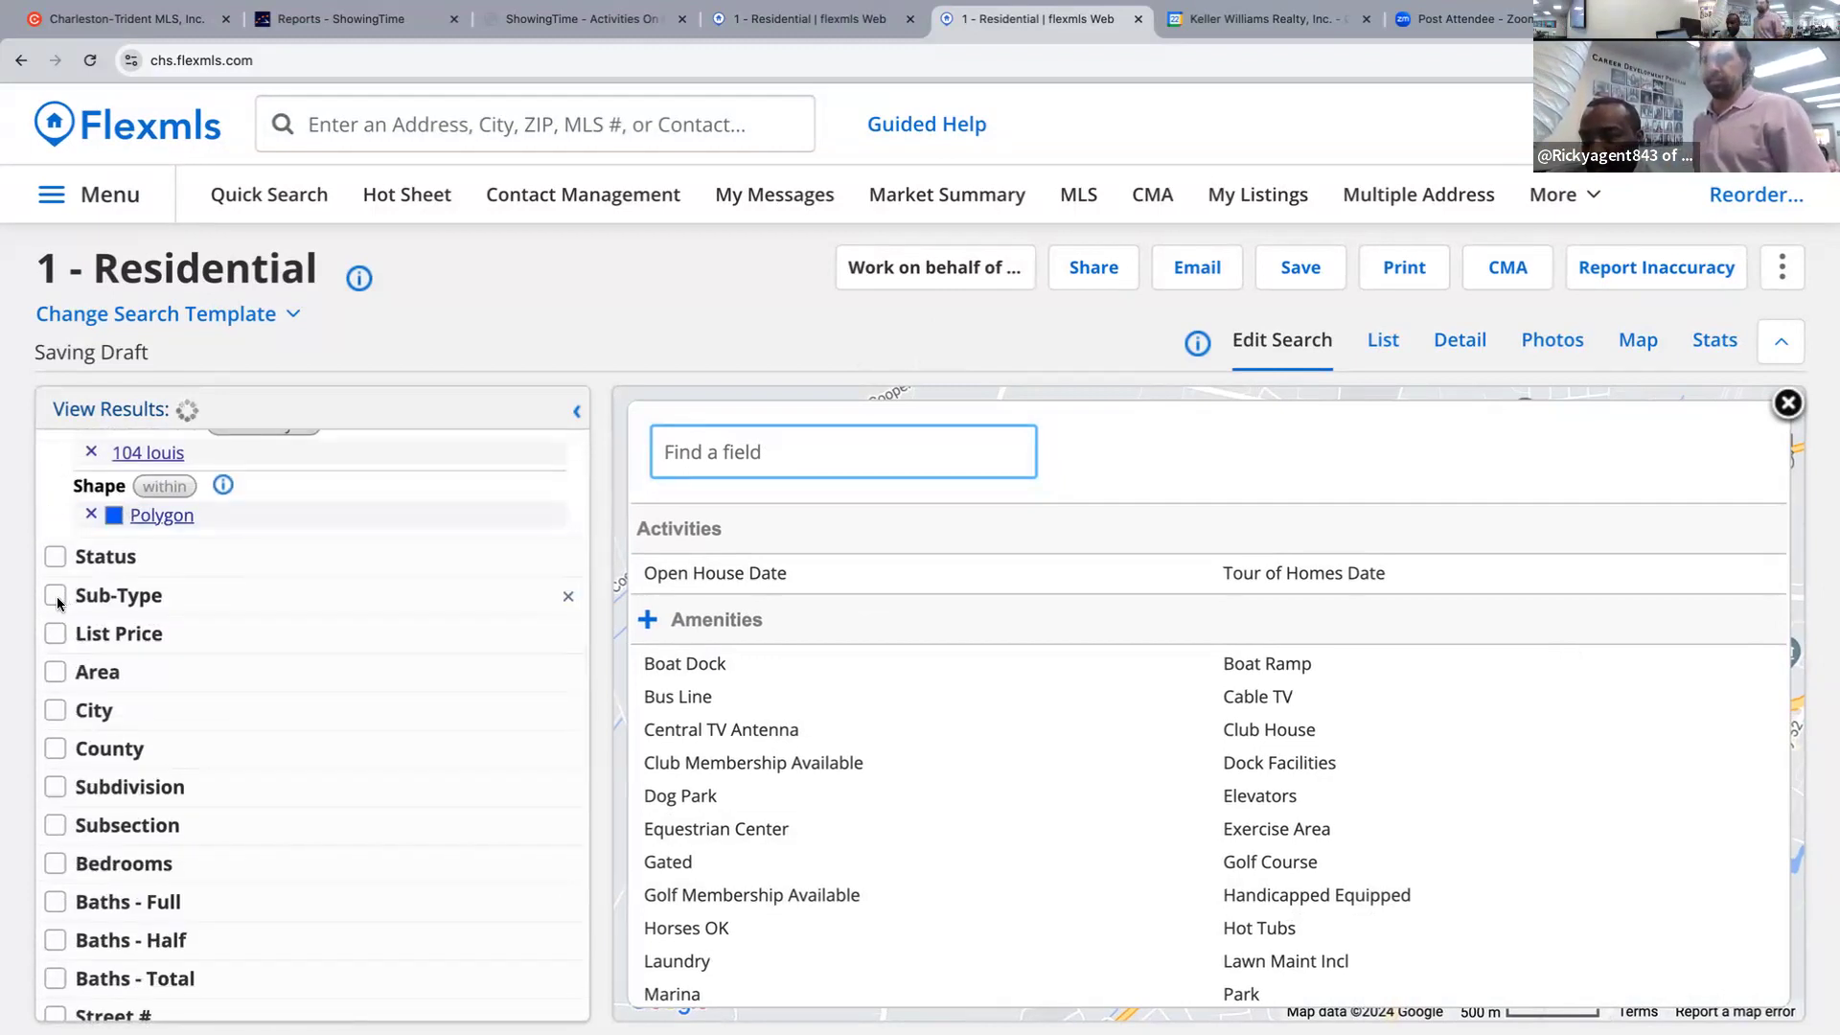
pyautogui.scroll(-1, 56, 596)
pyautogui.scroll(-1, 50, 581)
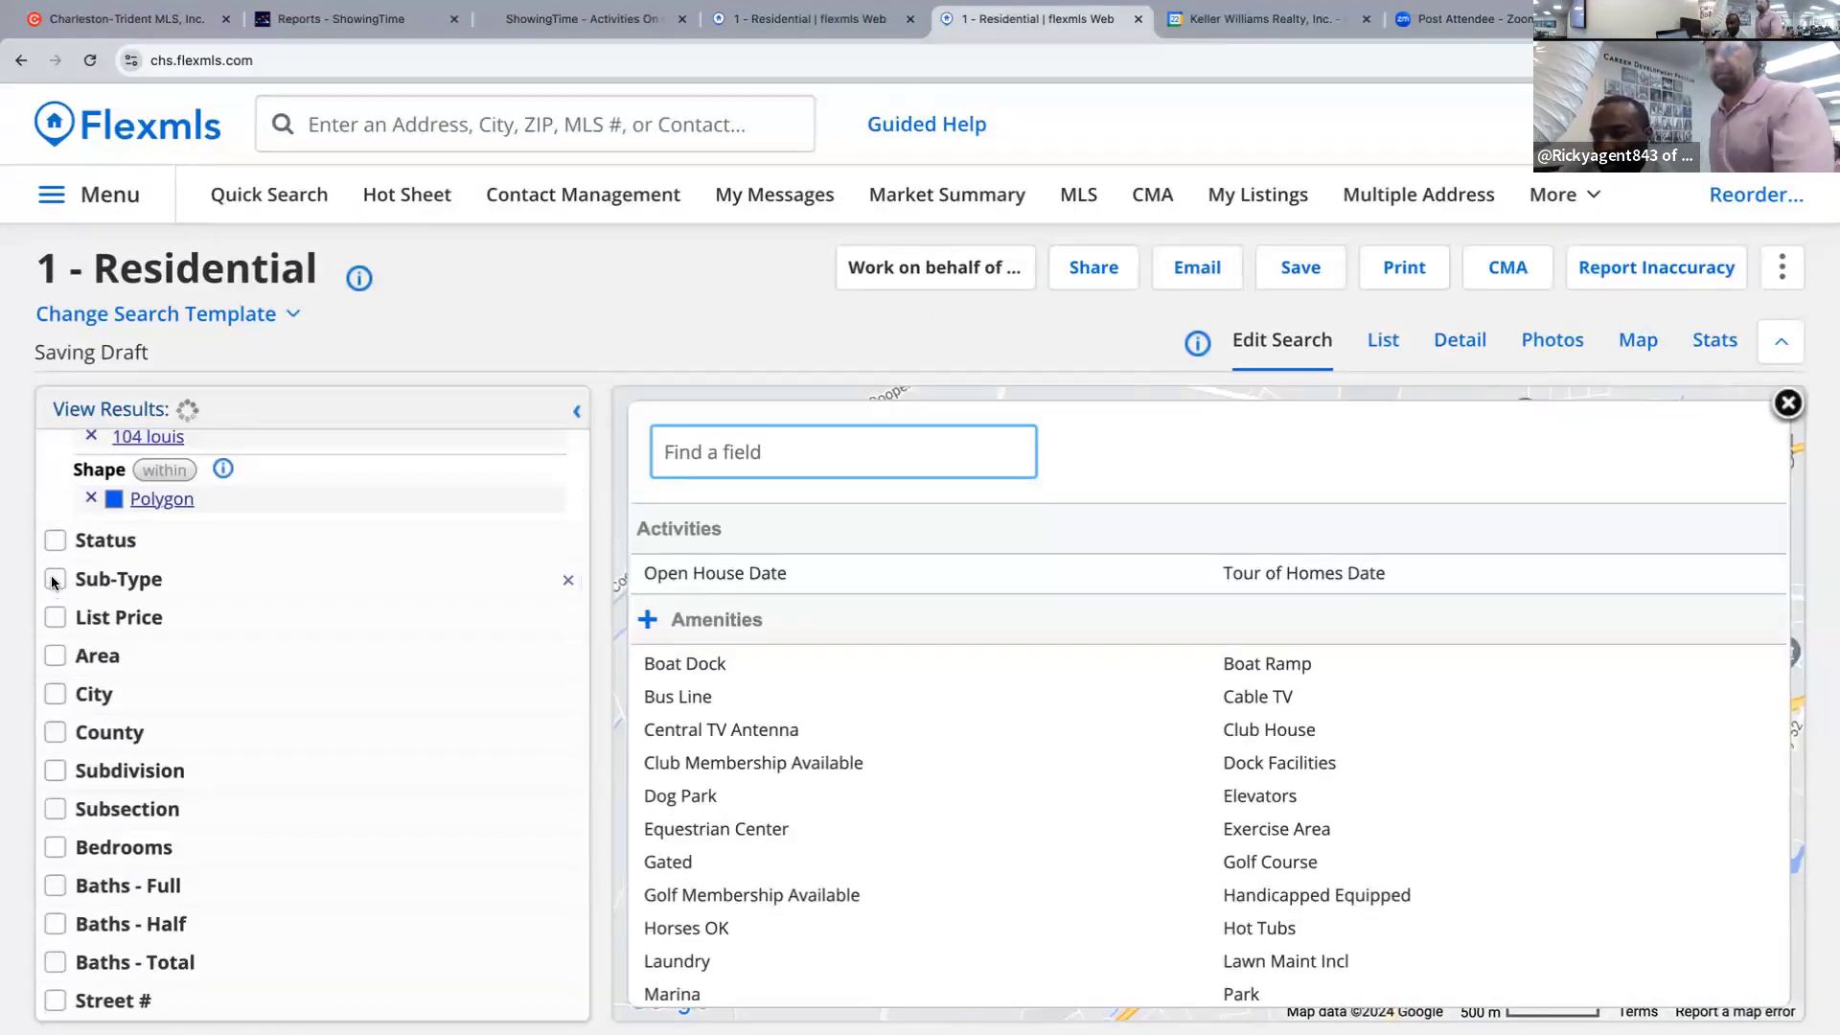
pyautogui.click(1788, 403)
pyautogui.scroll(-1, 60, 581)
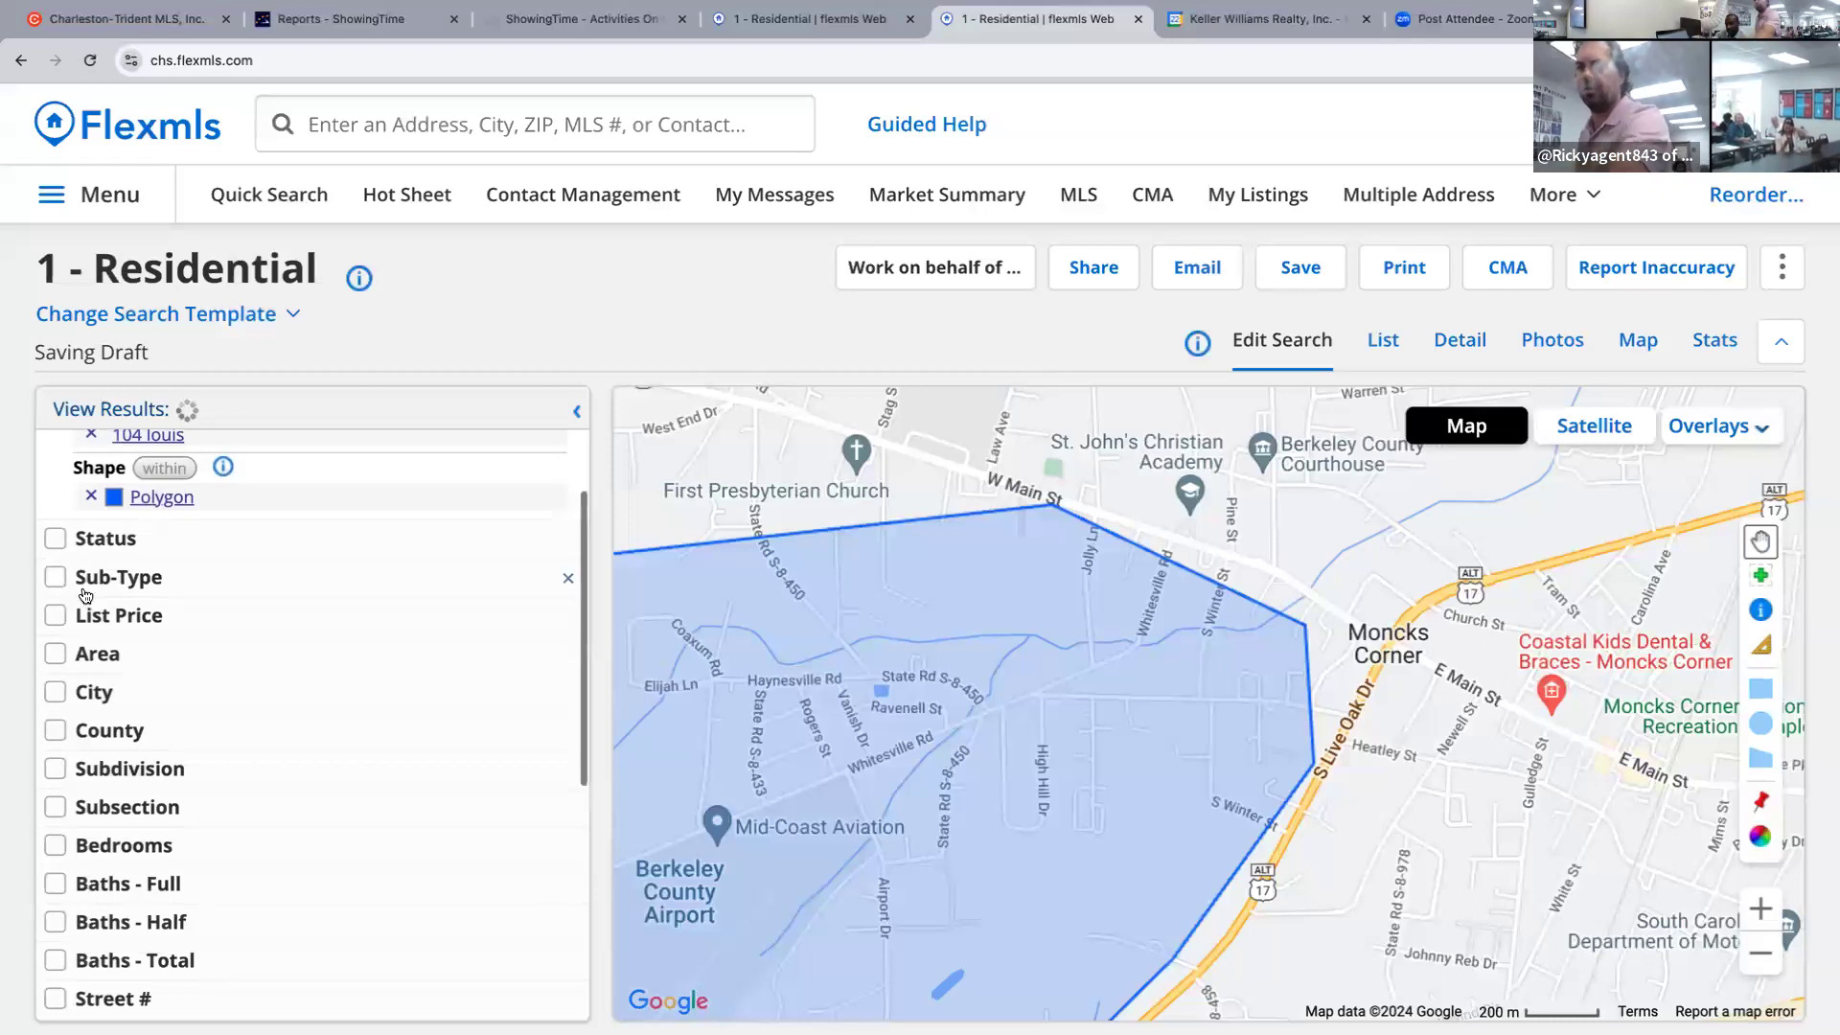
pyautogui.scroll(1, 95, 586)
pyautogui.scroll(1, 1142, 665)
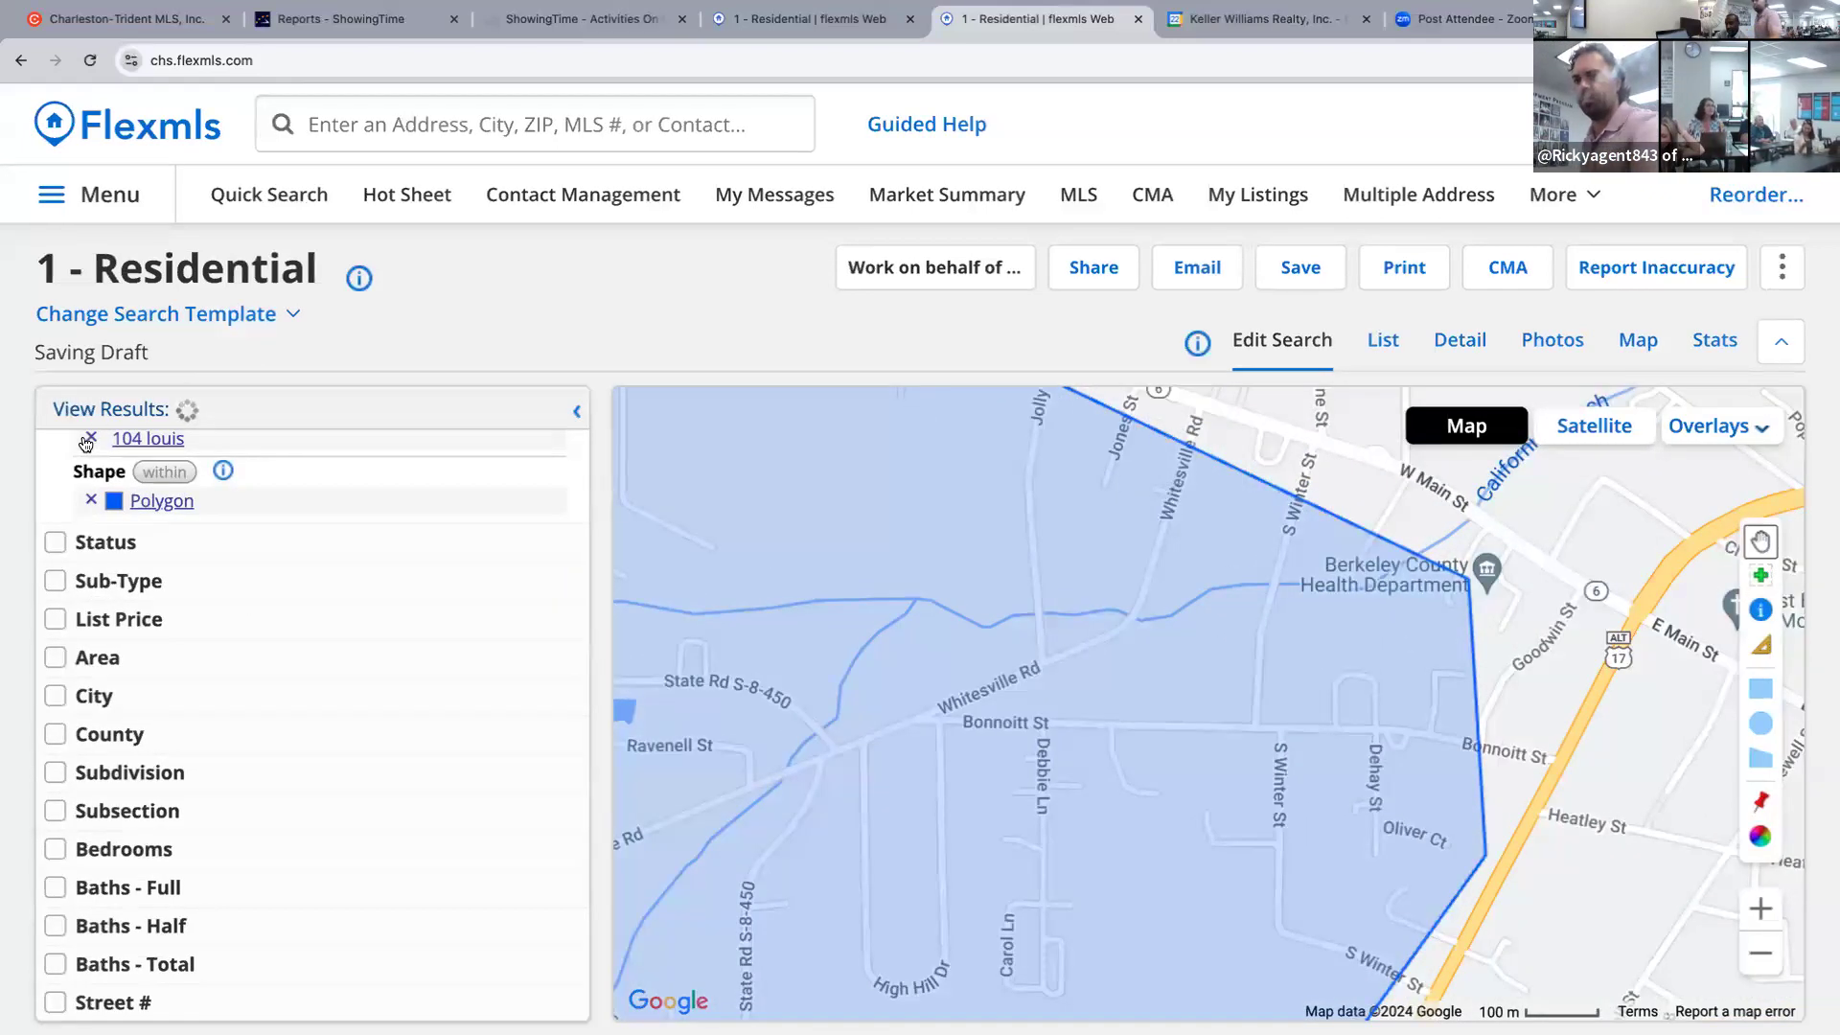
pyautogui.click(91, 441)
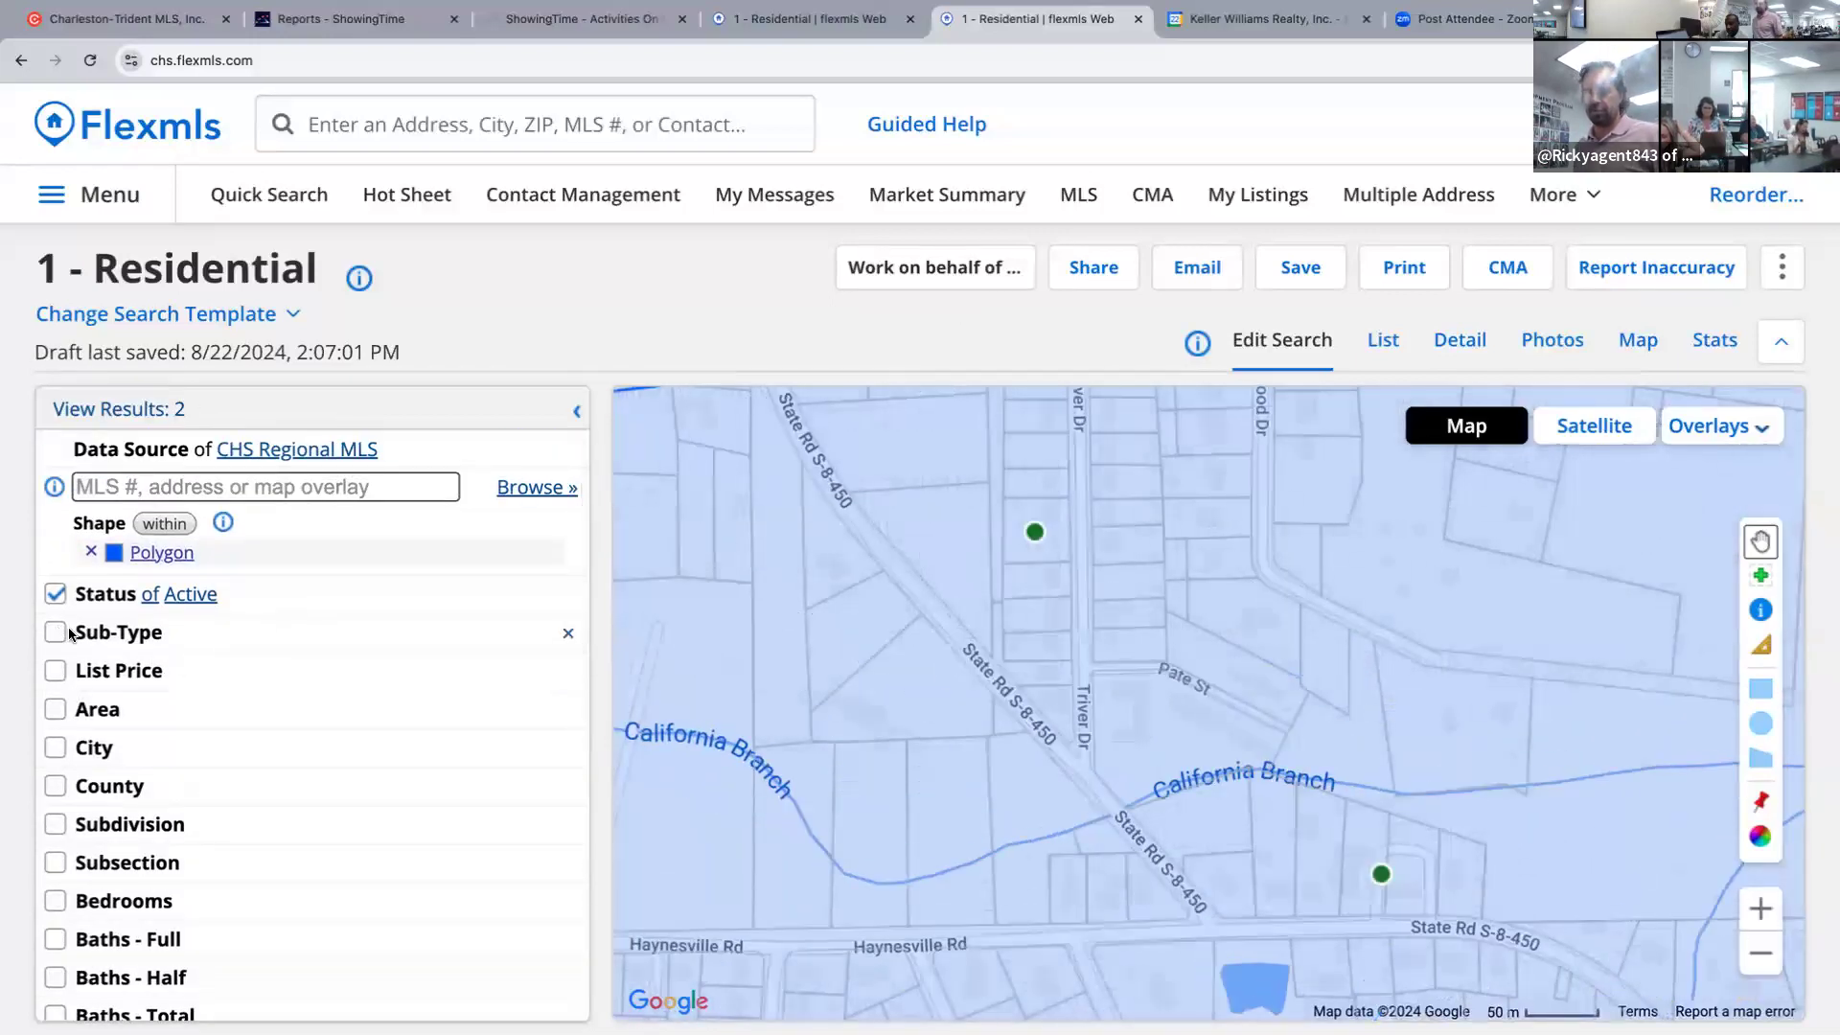
pyautogui.click(1760, 953)
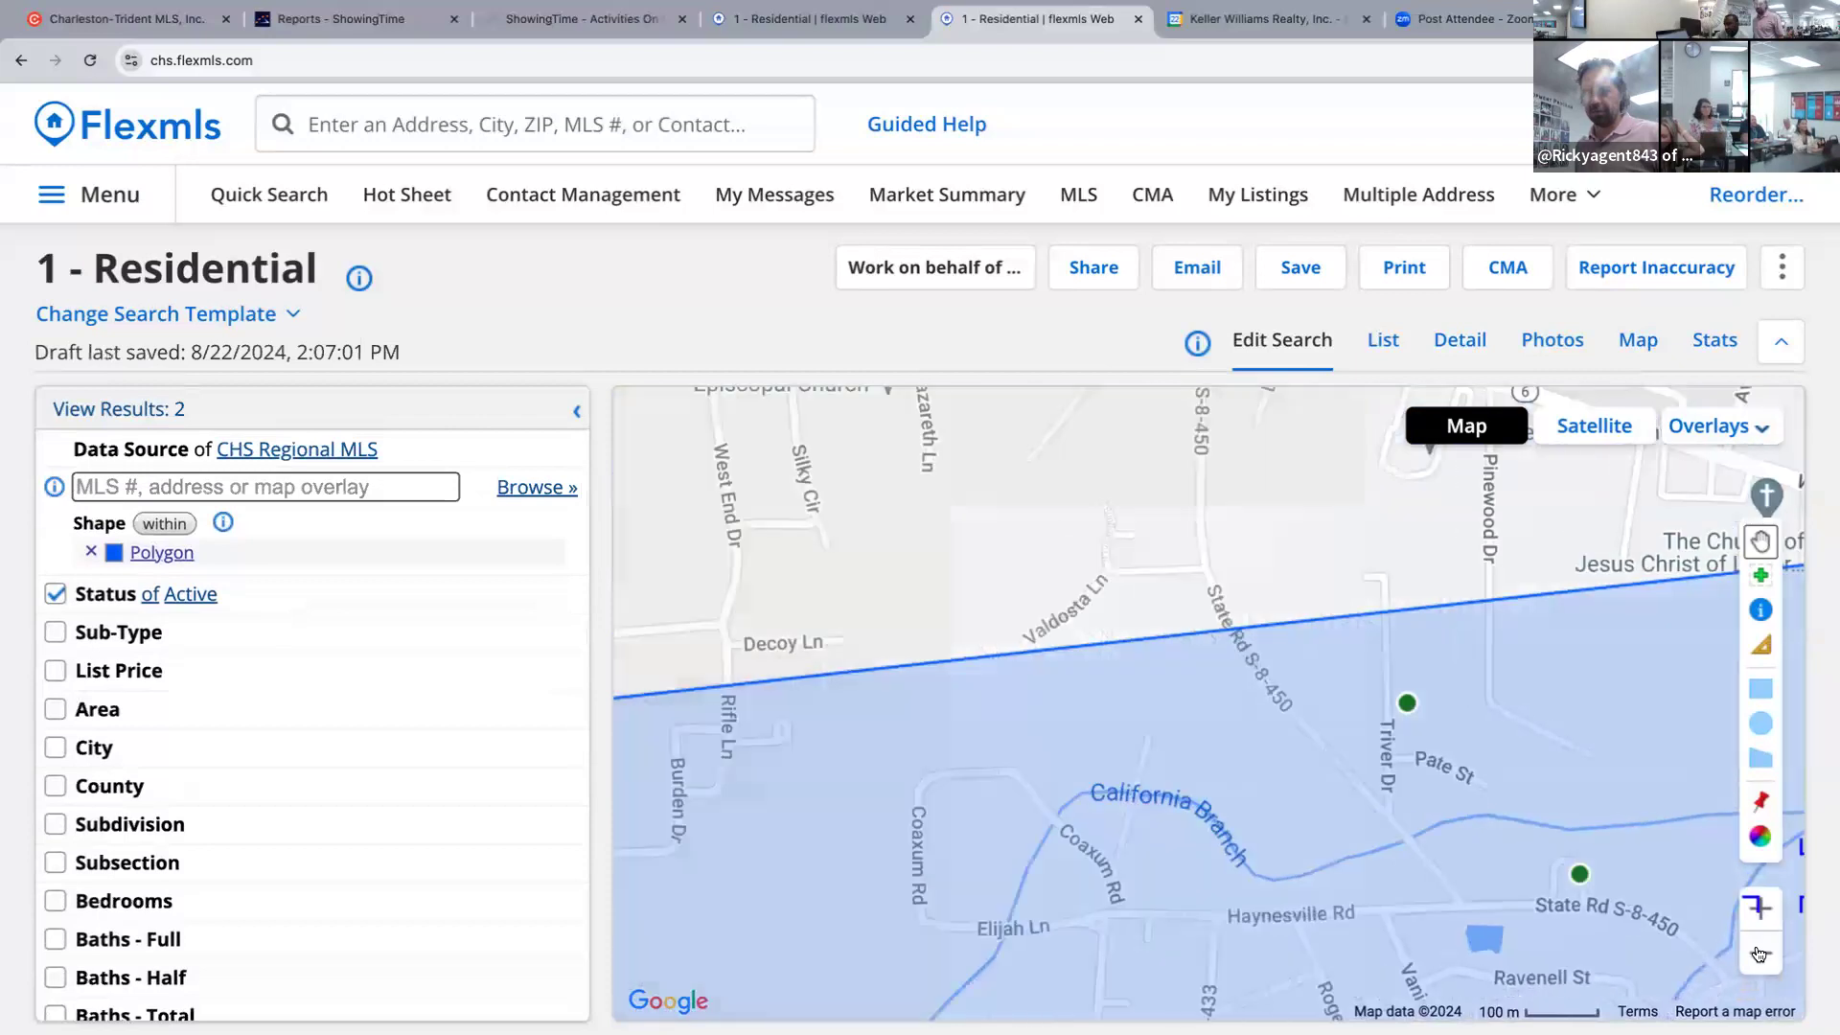
pyautogui.click(1760, 953)
pyautogui.click(1760, 952)
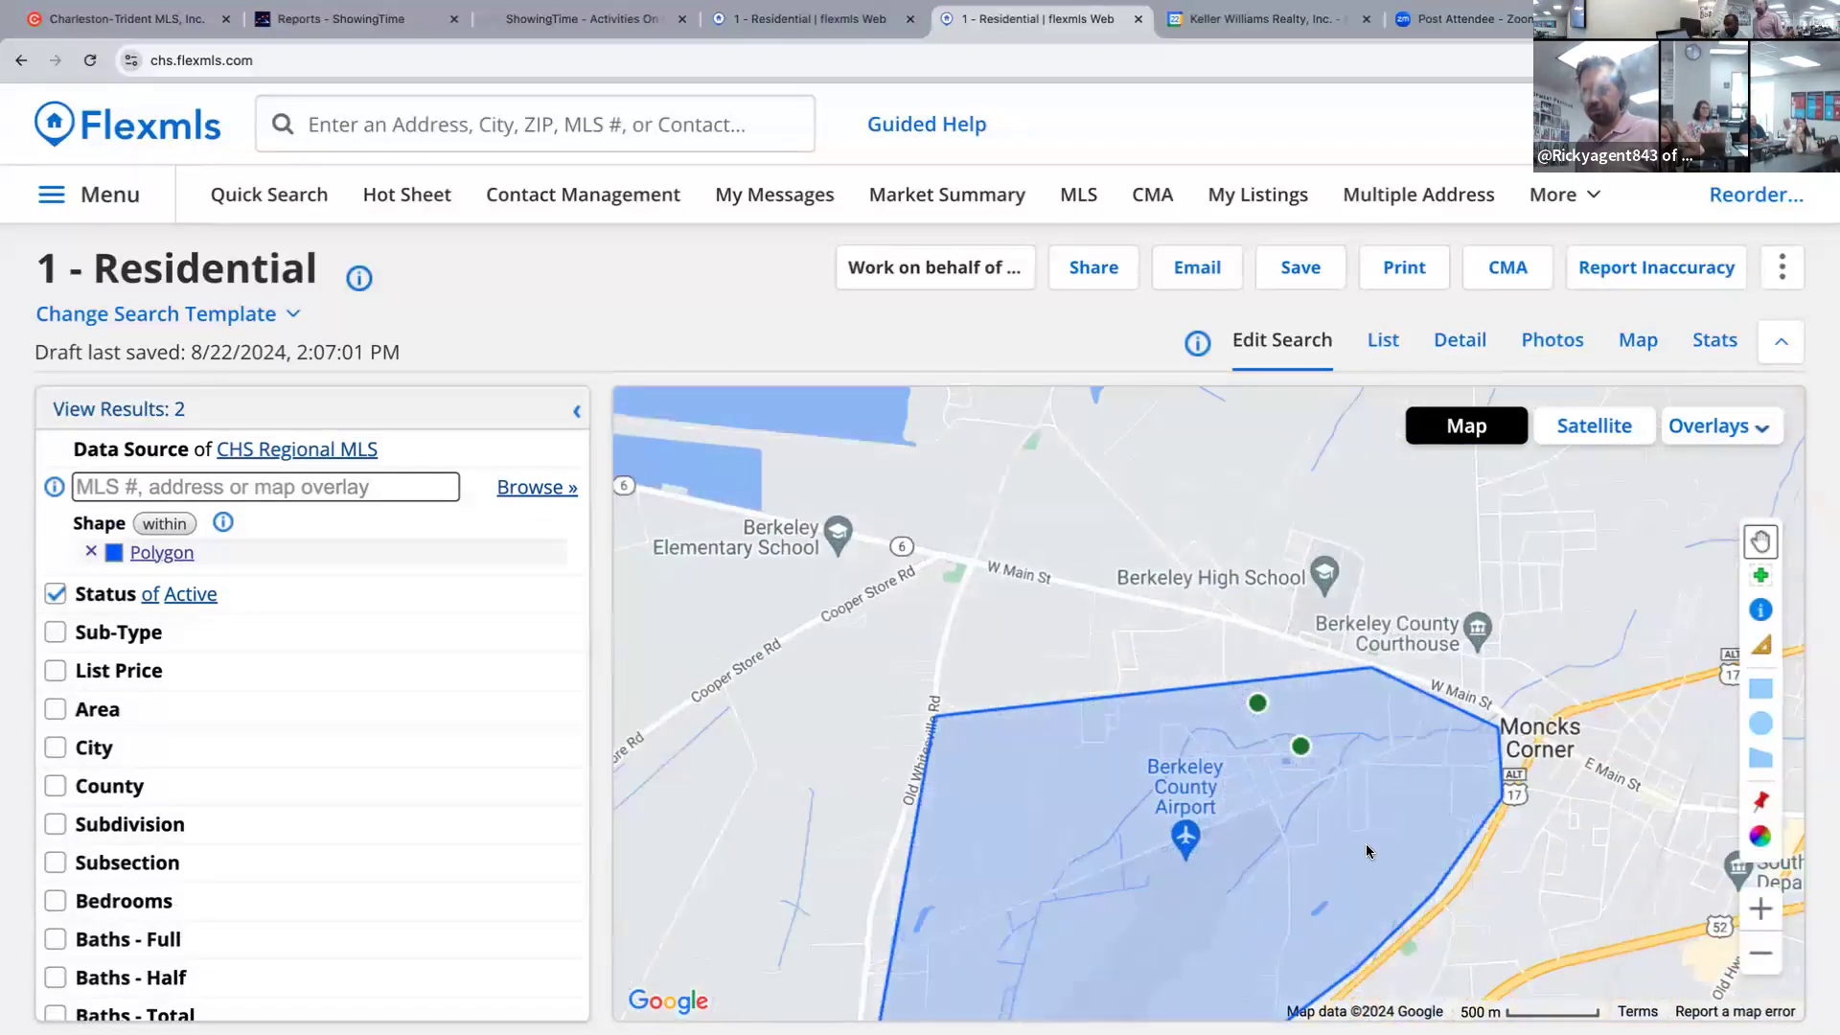
pyautogui.moveTo(1360, 824); pyautogui.dragTo(1359, 698)
# Limit to Single Family Detached and include every status from Active through Cancelled (14 results).
pyautogui.click(55, 633)
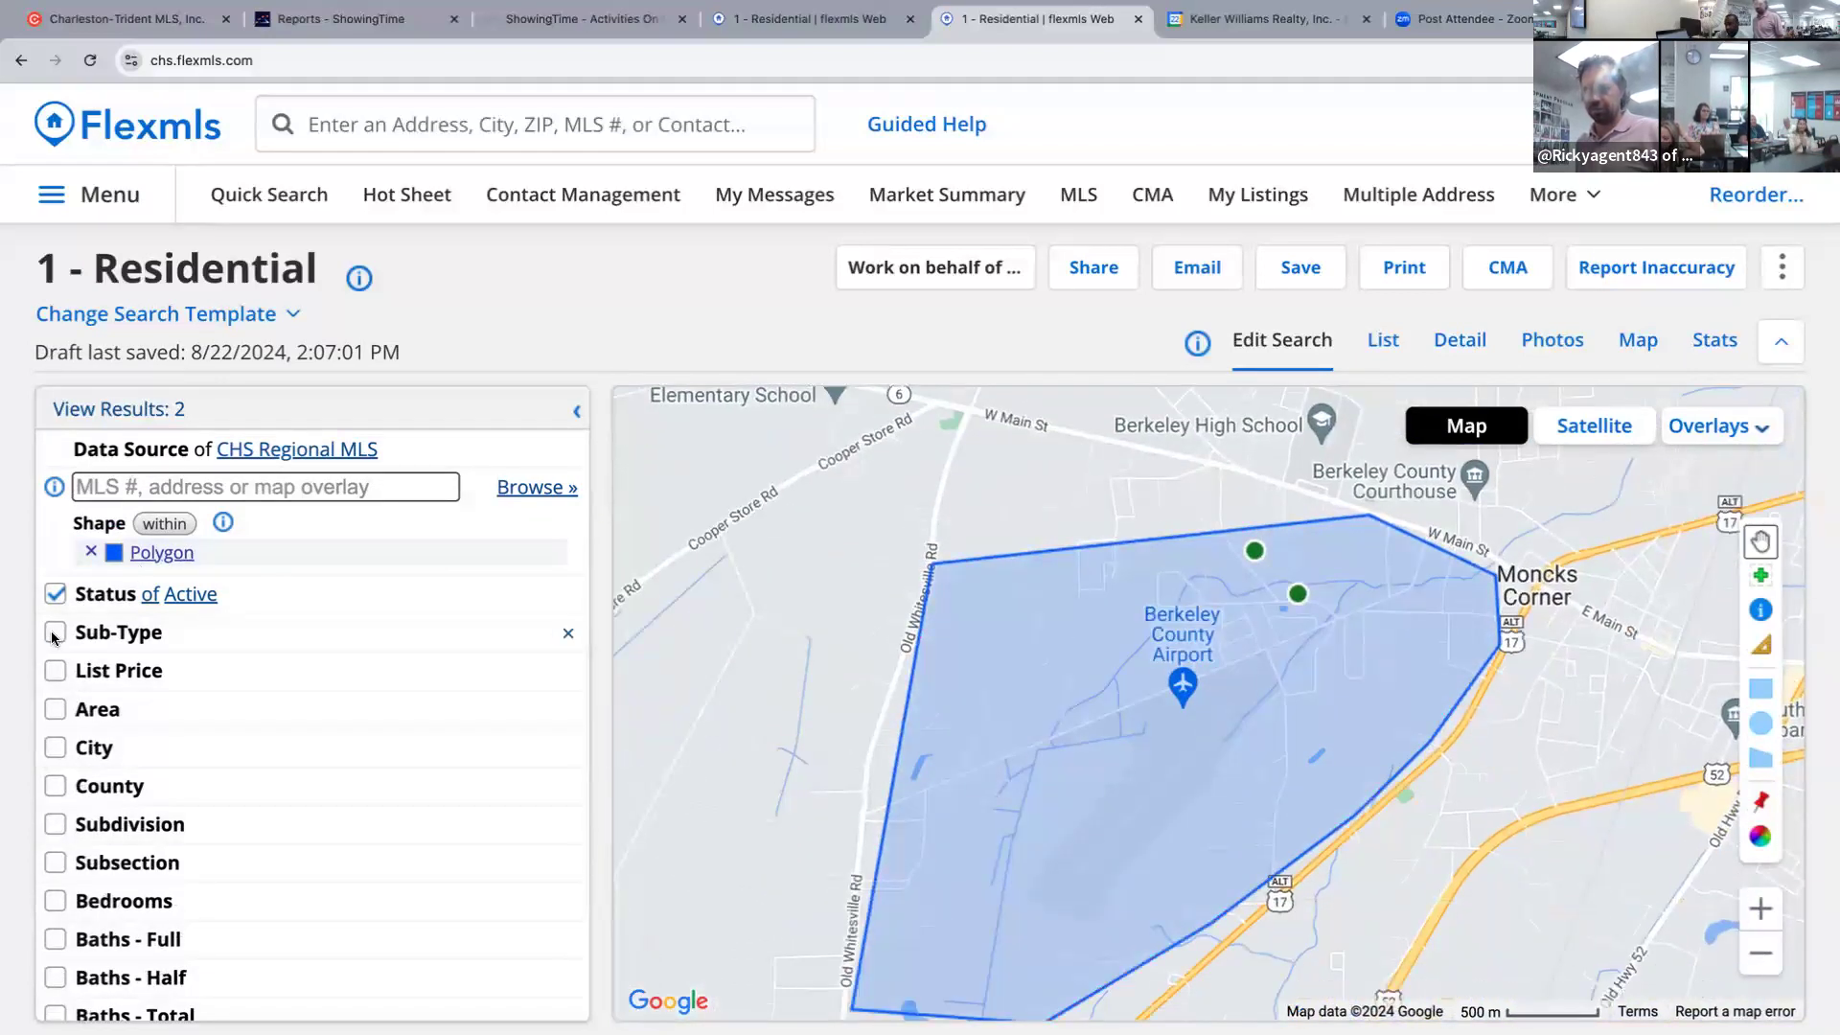
pyautogui.click(191, 666)
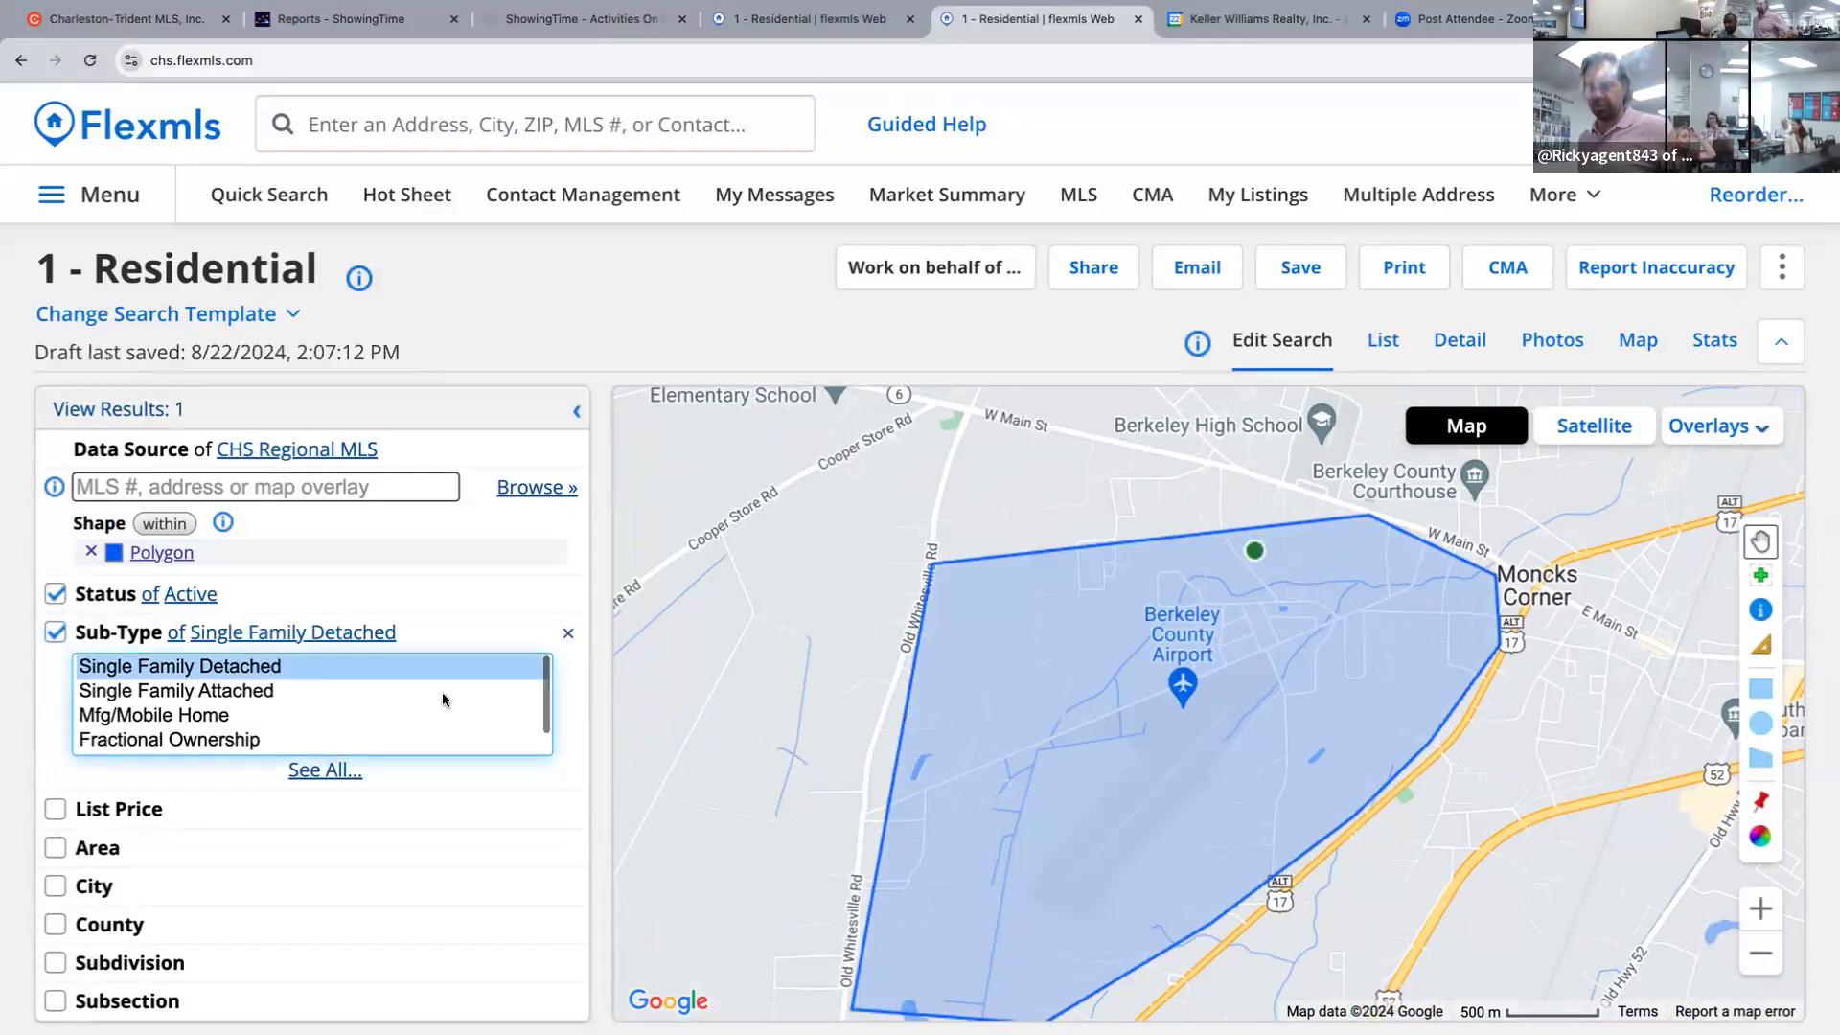
pyautogui.click(125, 597)
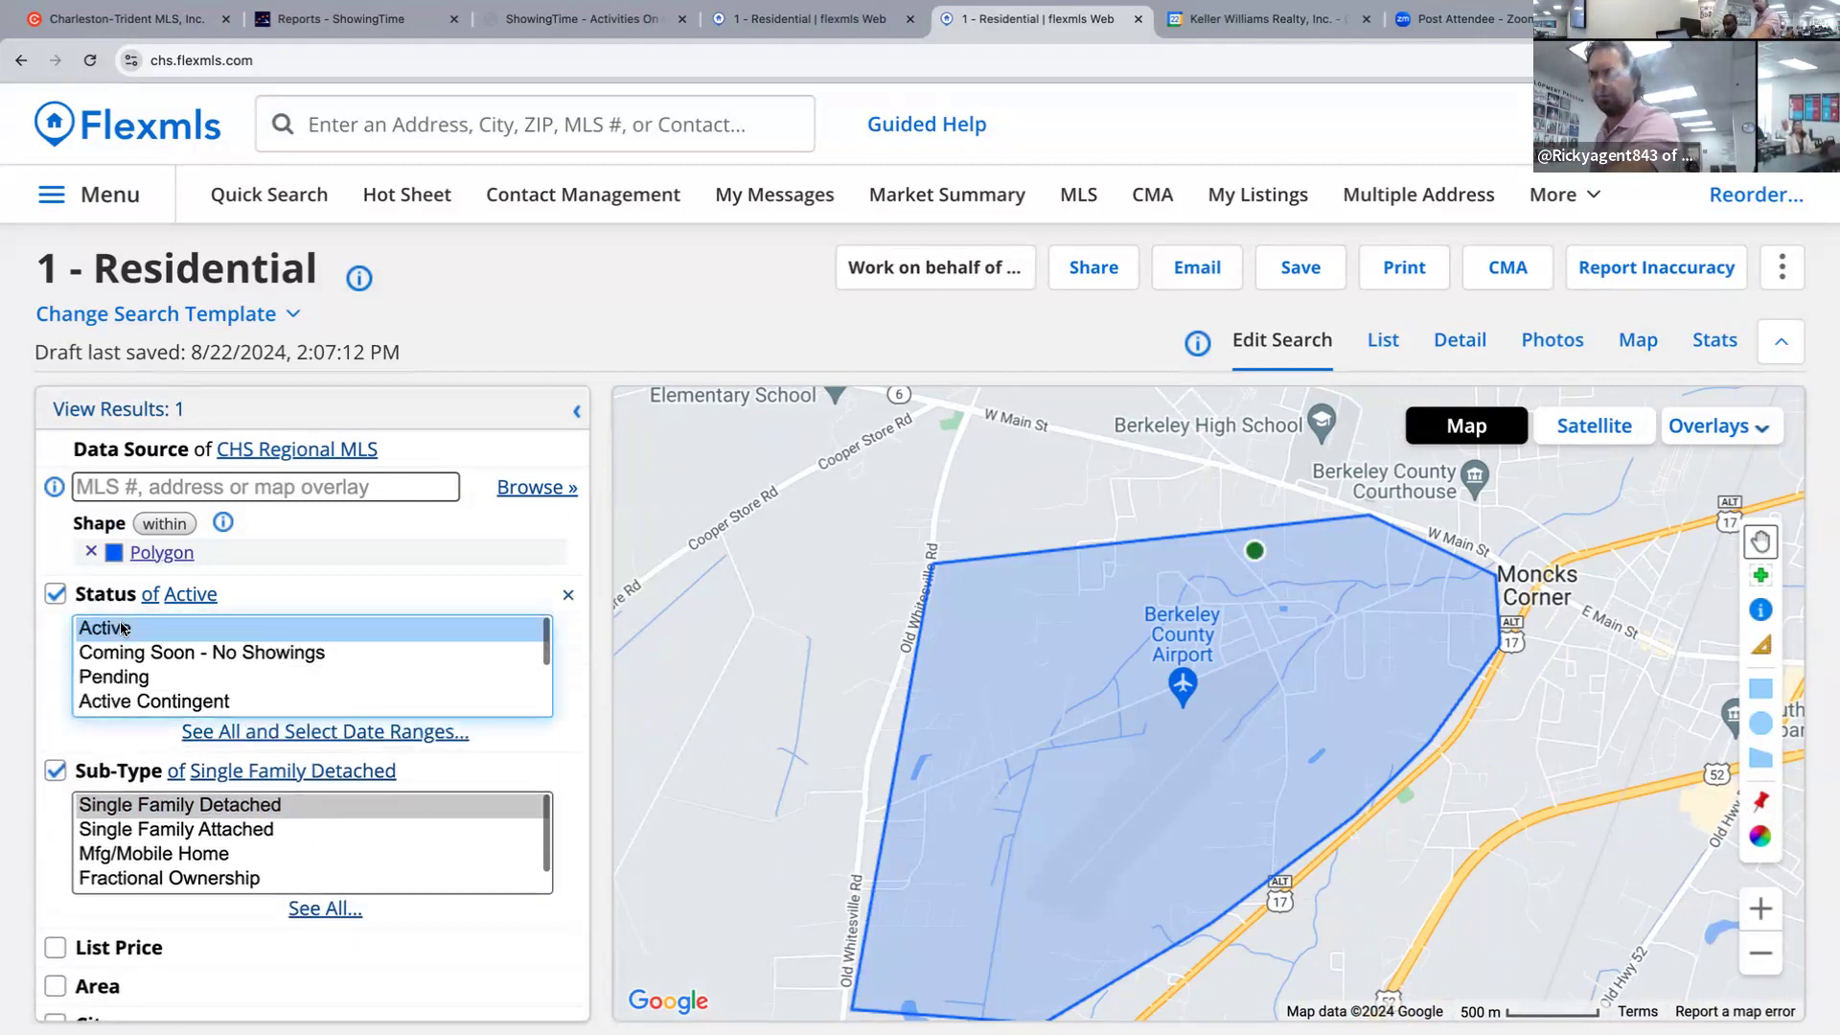
pyautogui.hotkey('shift', 'Down')
pyautogui.hotkey('shift', 'Down')
pyautogui.hotkey('shift', 'Down')
pyautogui.hotkey('shift', 'Down')
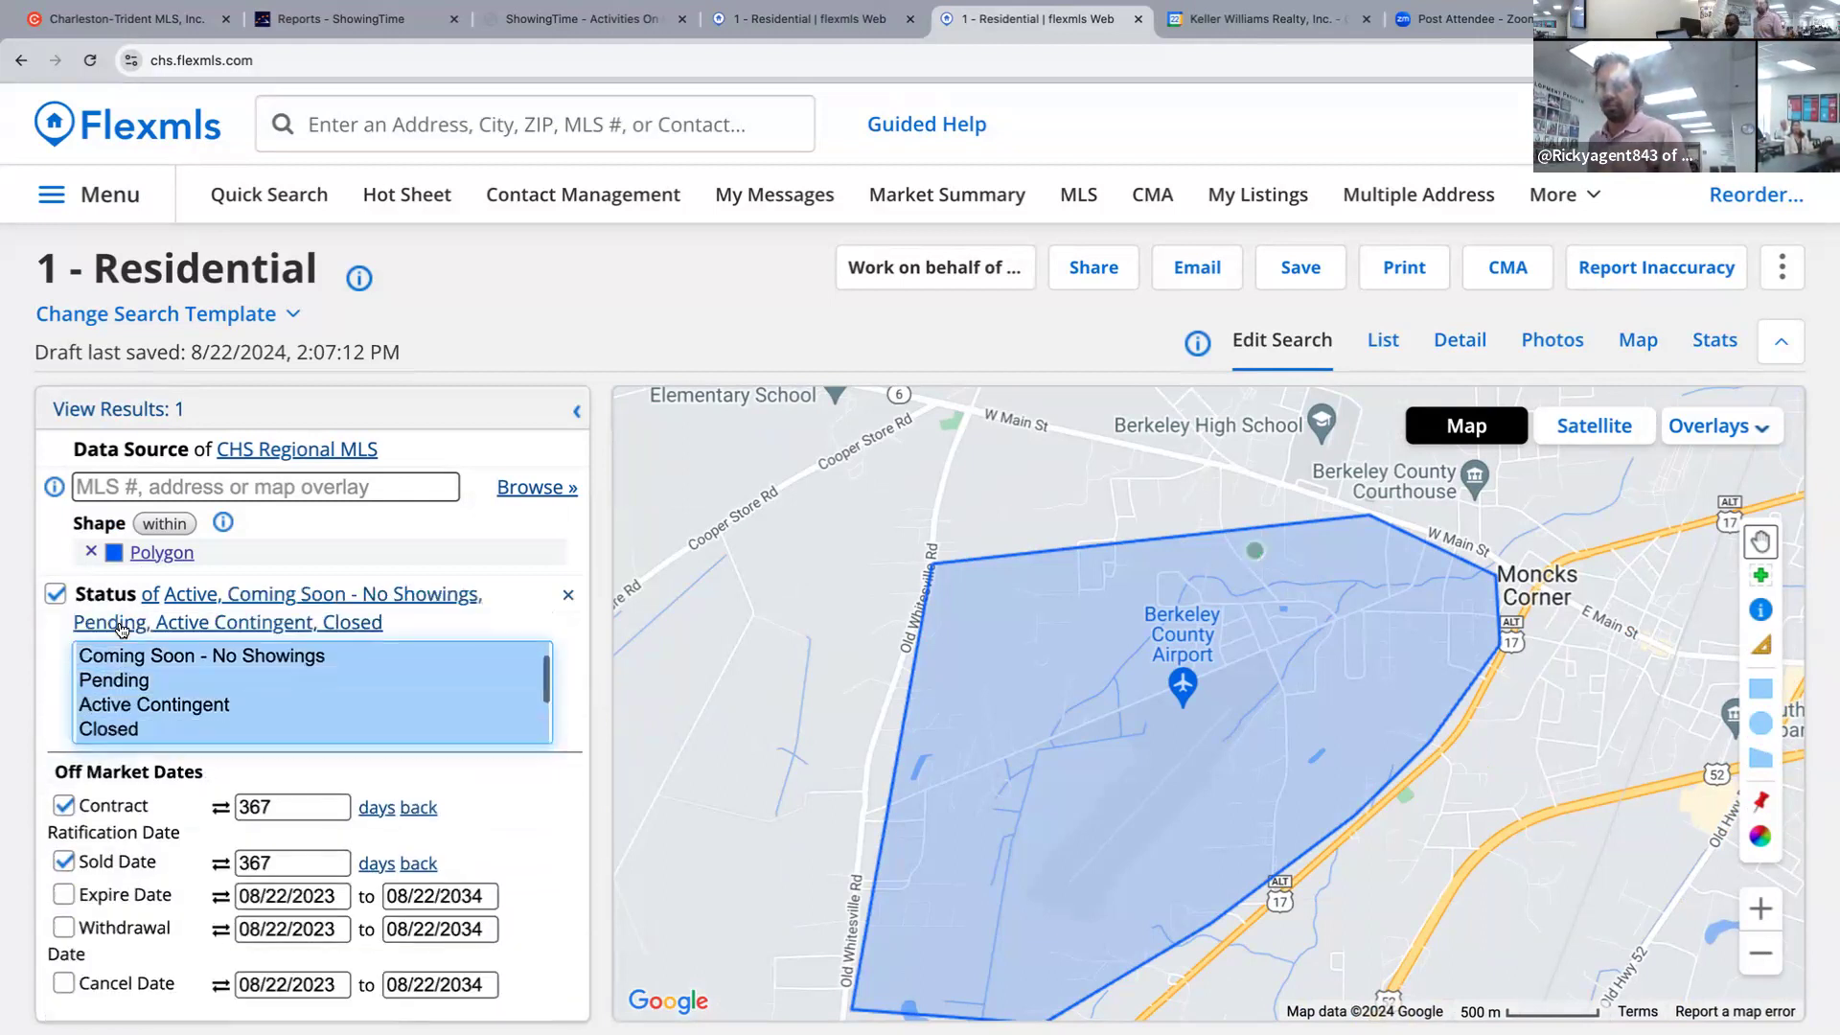
pyautogui.hotkey('shift', 'Down')
pyautogui.hotkey('shift', 'Down')
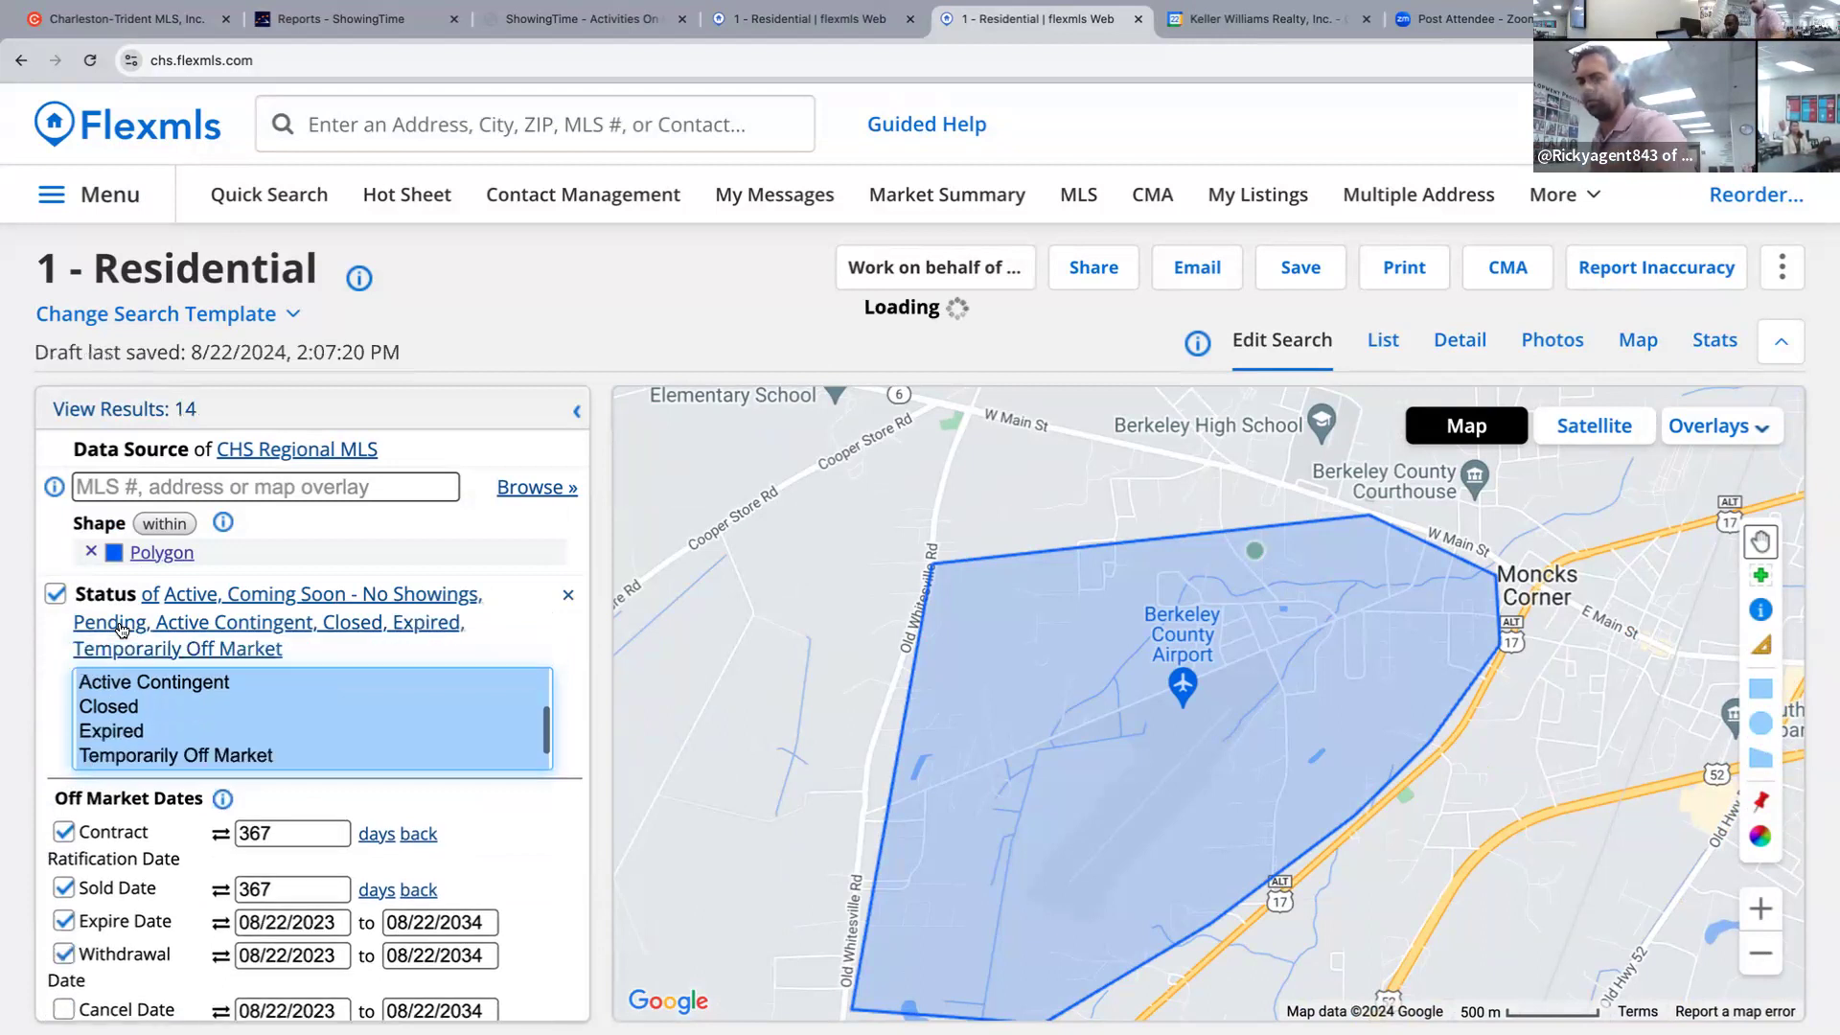
pyautogui.hotkey('shift', 'Down')
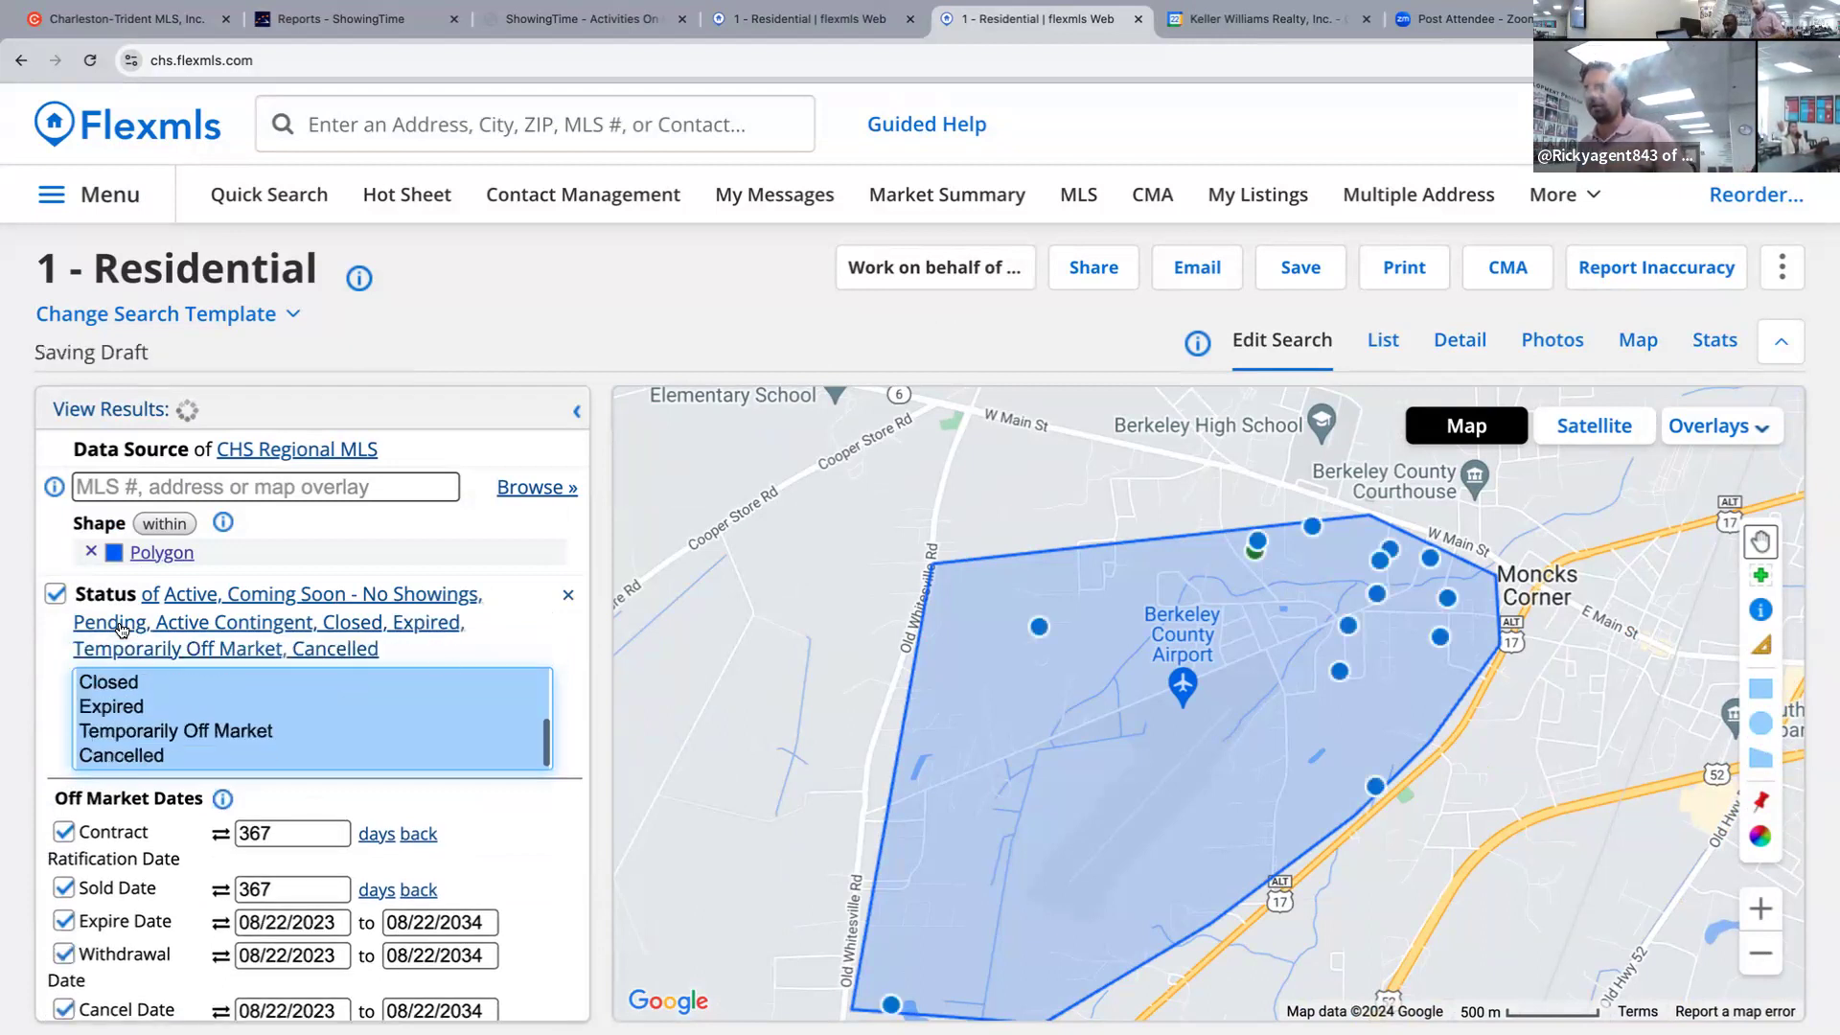
# Widen the Flexmls polygon north along W Main St and west toward Cooper Store Rd, then list the 24 results.
pyautogui.click(997, 694)
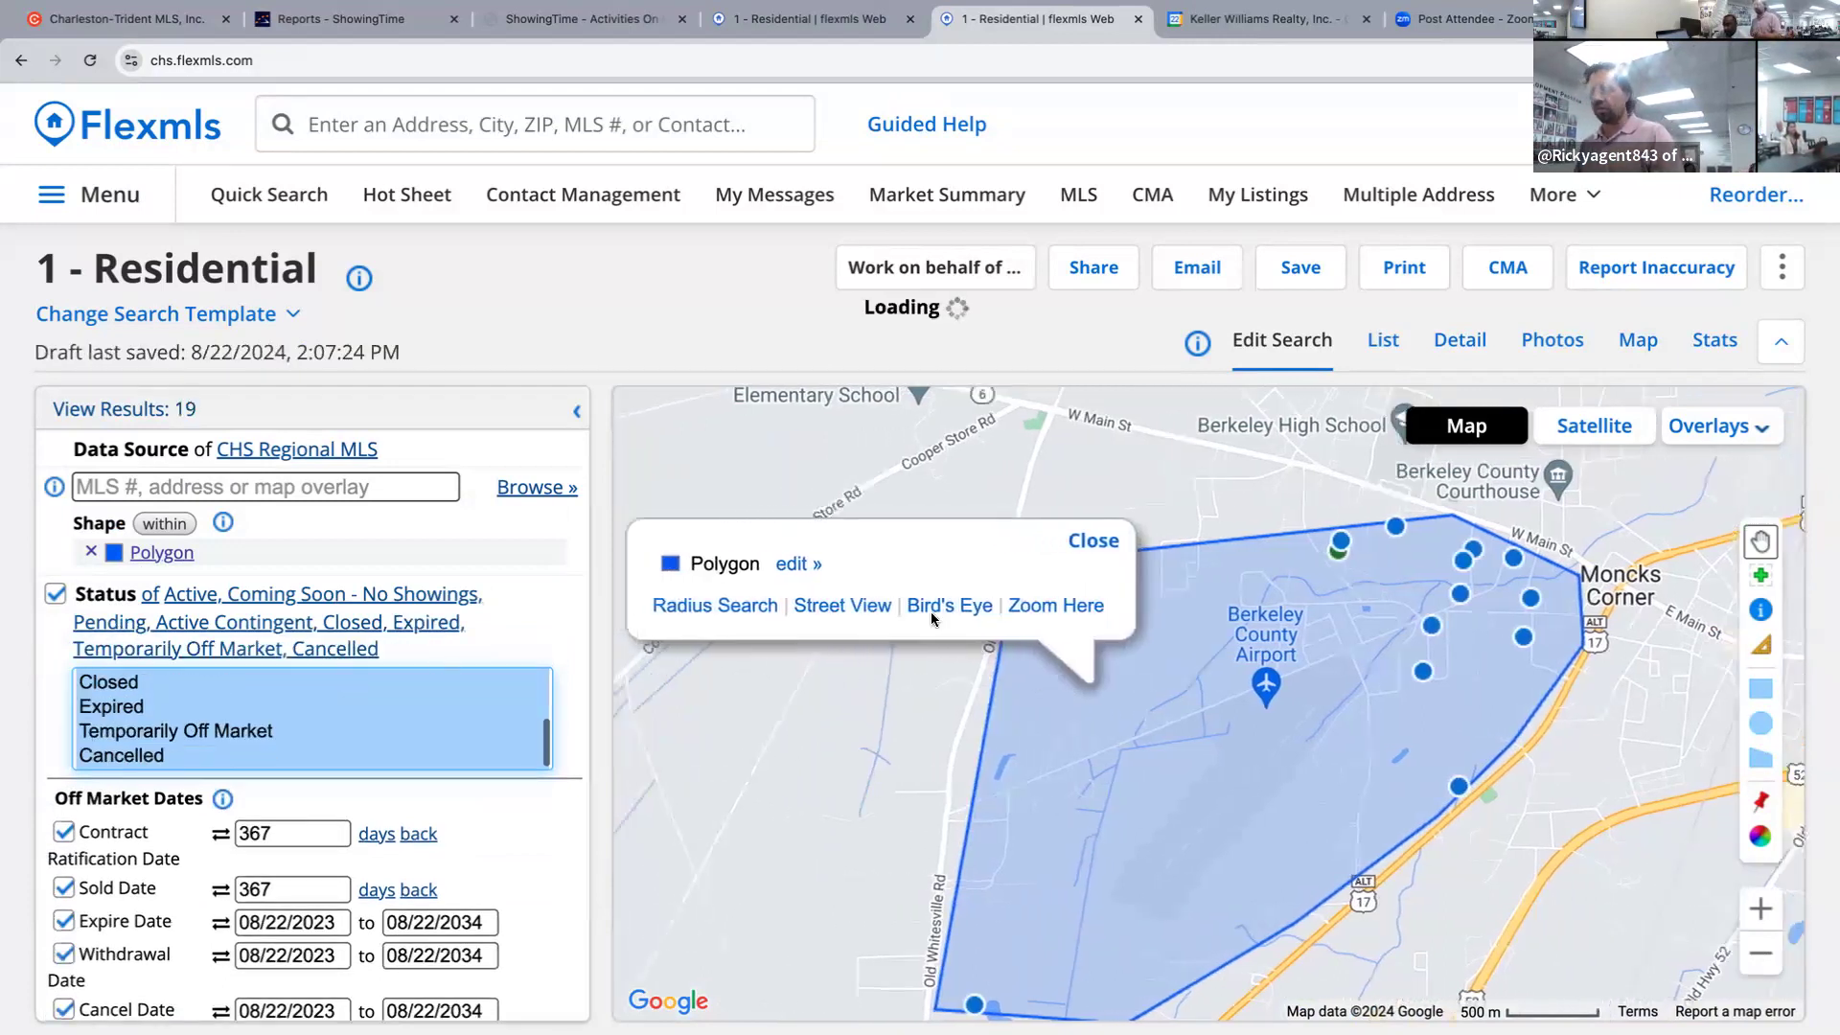
pyautogui.click(794, 563)
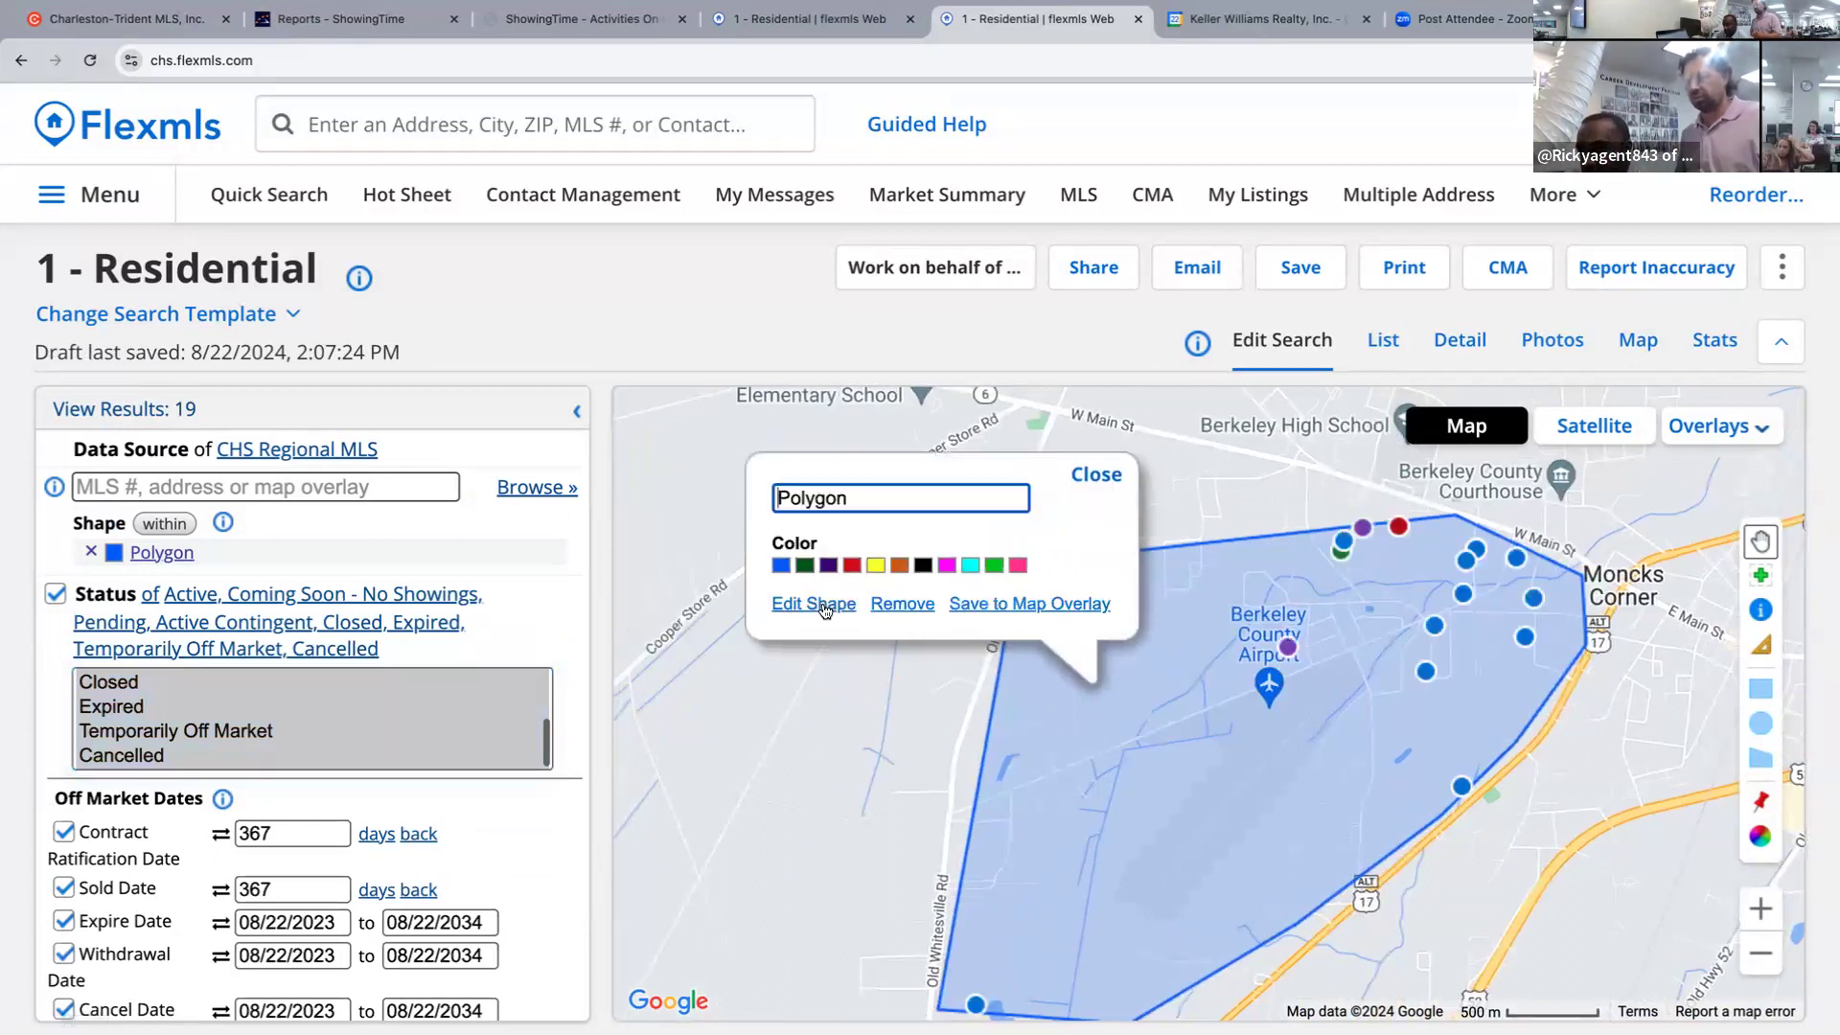
pyautogui.click(823, 608)
pyautogui.moveTo(1236, 540); pyautogui.dragTo(1222, 439)
pyautogui.moveTo(1120, 501); pyautogui.dragTo(1062, 406)
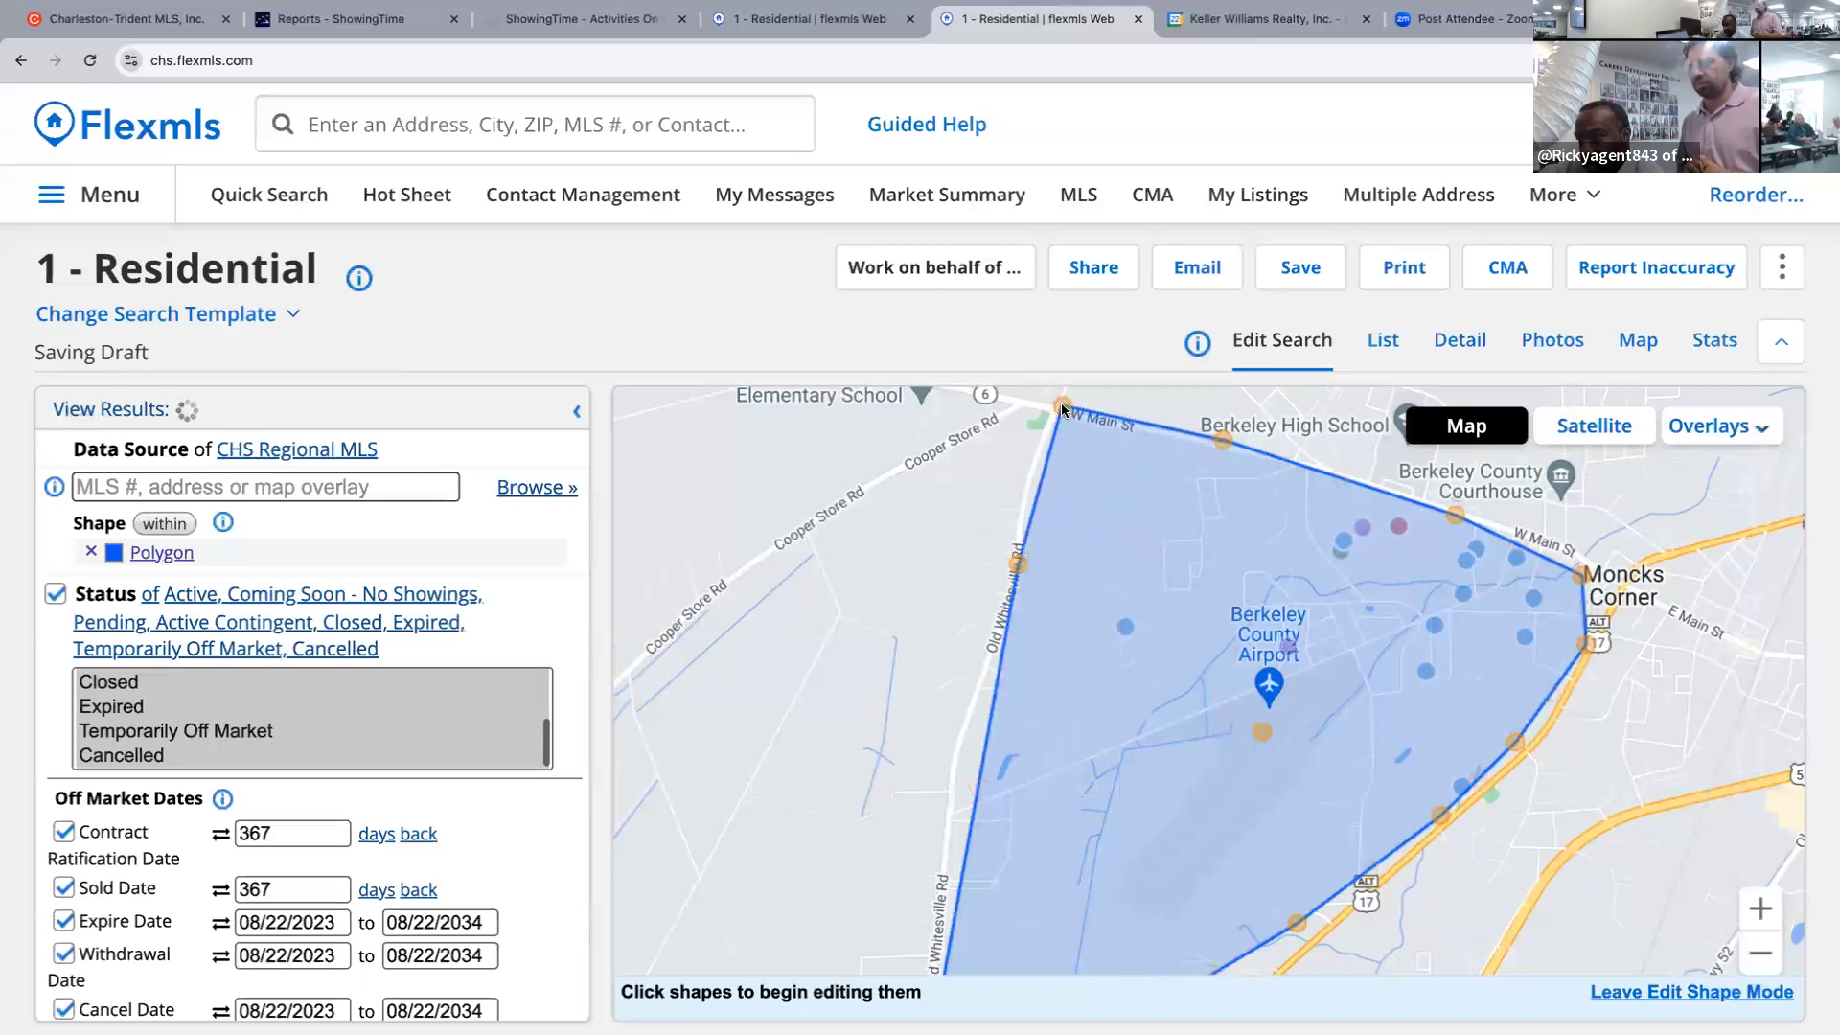
pyautogui.moveTo(1015, 565); pyautogui.dragTo(882, 575)
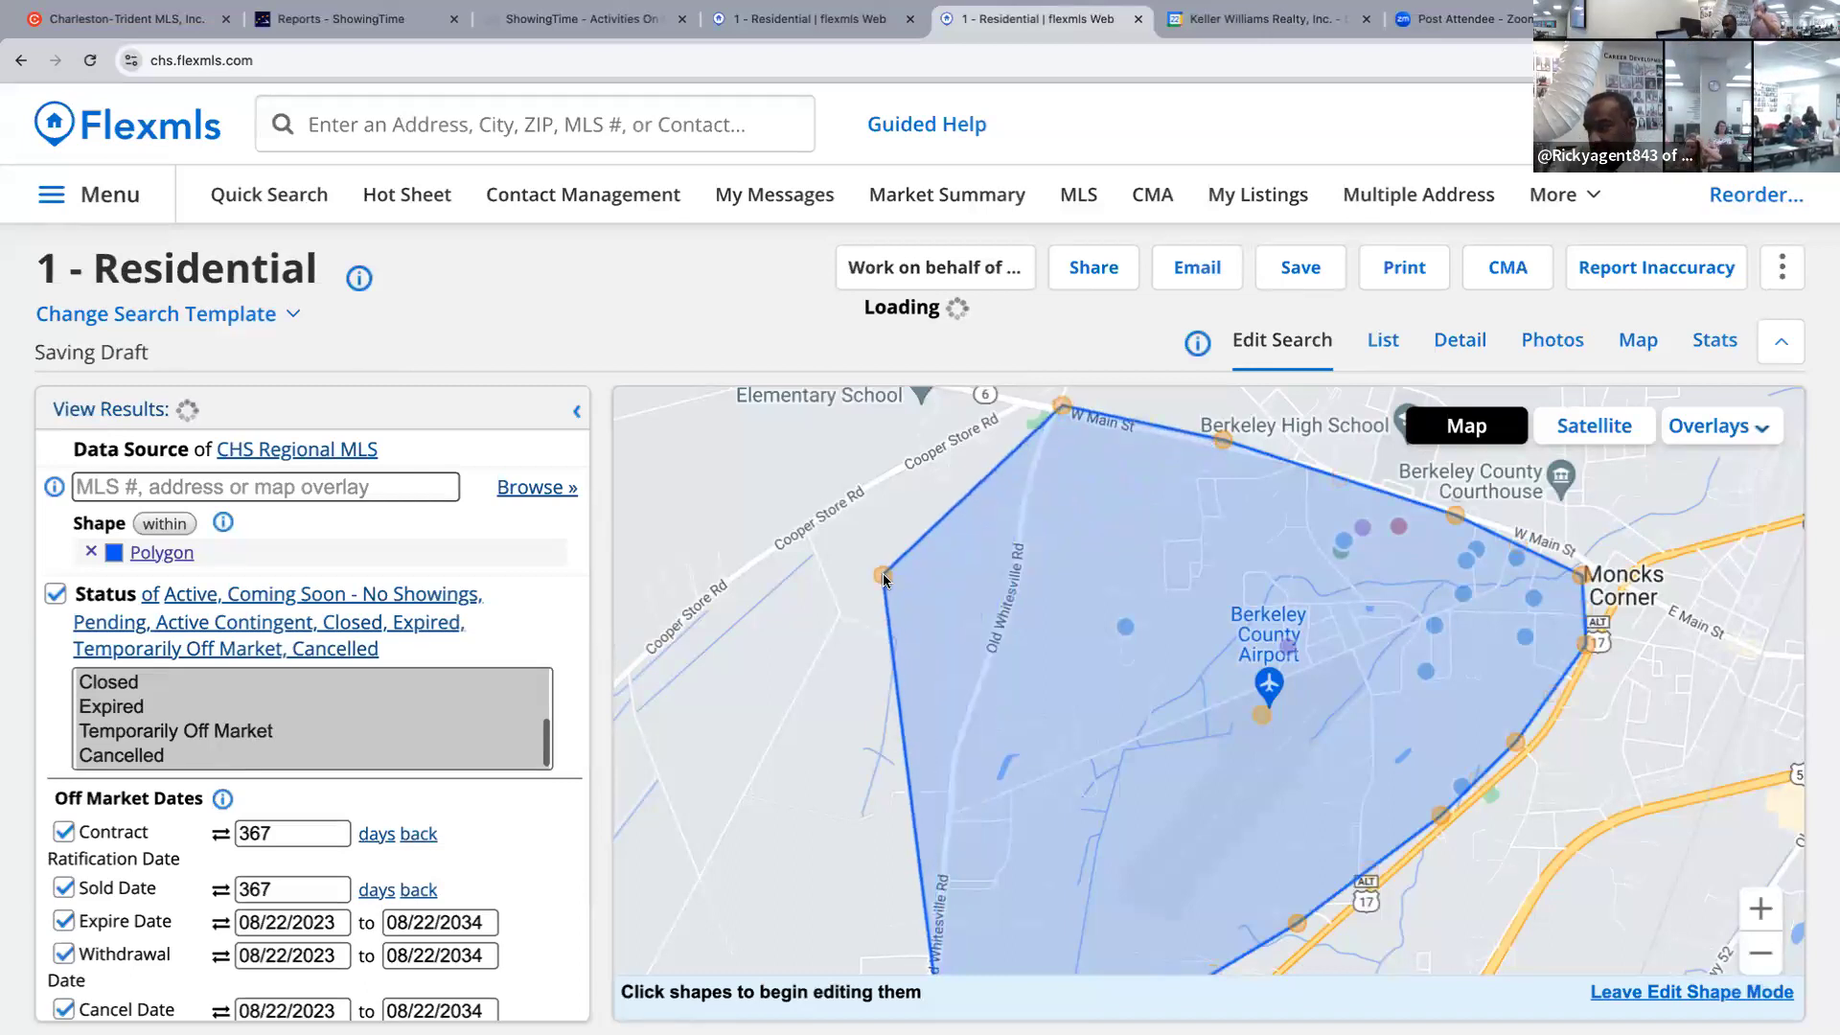
pyautogui.moveTo(909, 793); pyautogui.dragTo(768, 866)
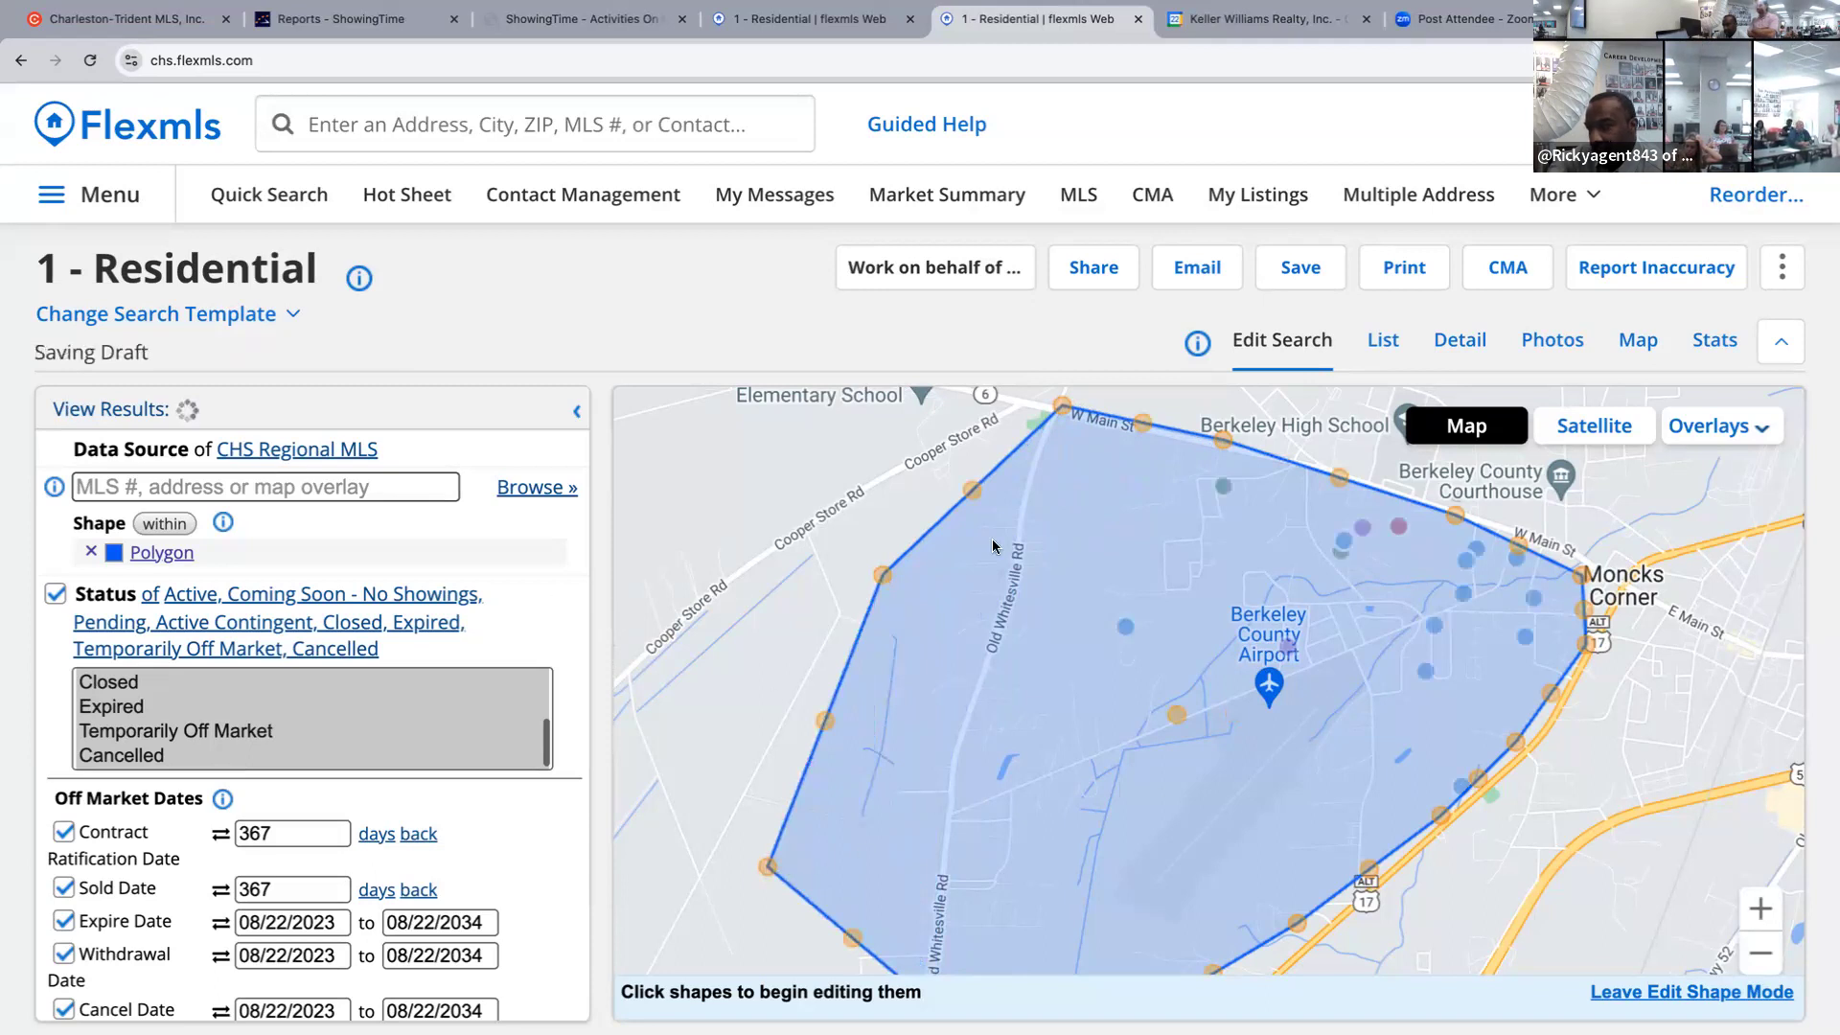
pyautogui.click(191, 411)
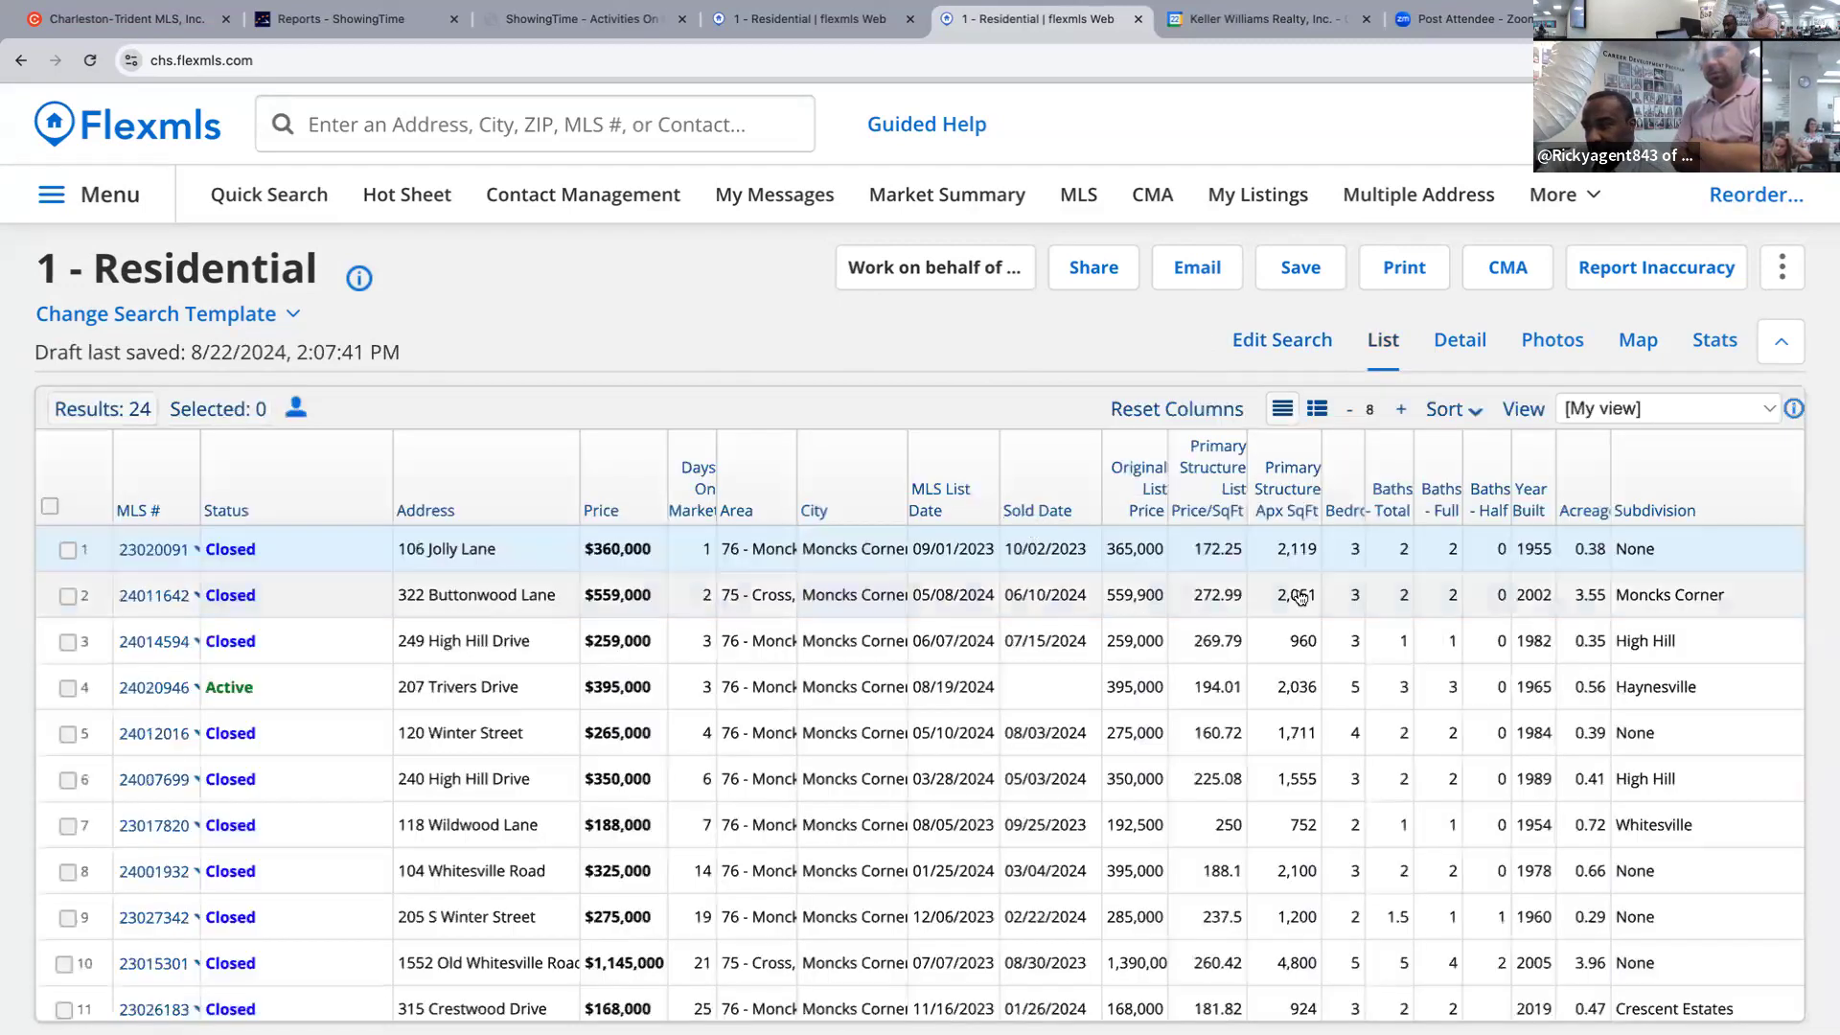
# Select all 24 results and send them to Cloud CMA from the CMA menu.
pyautogui.click(51, 508)
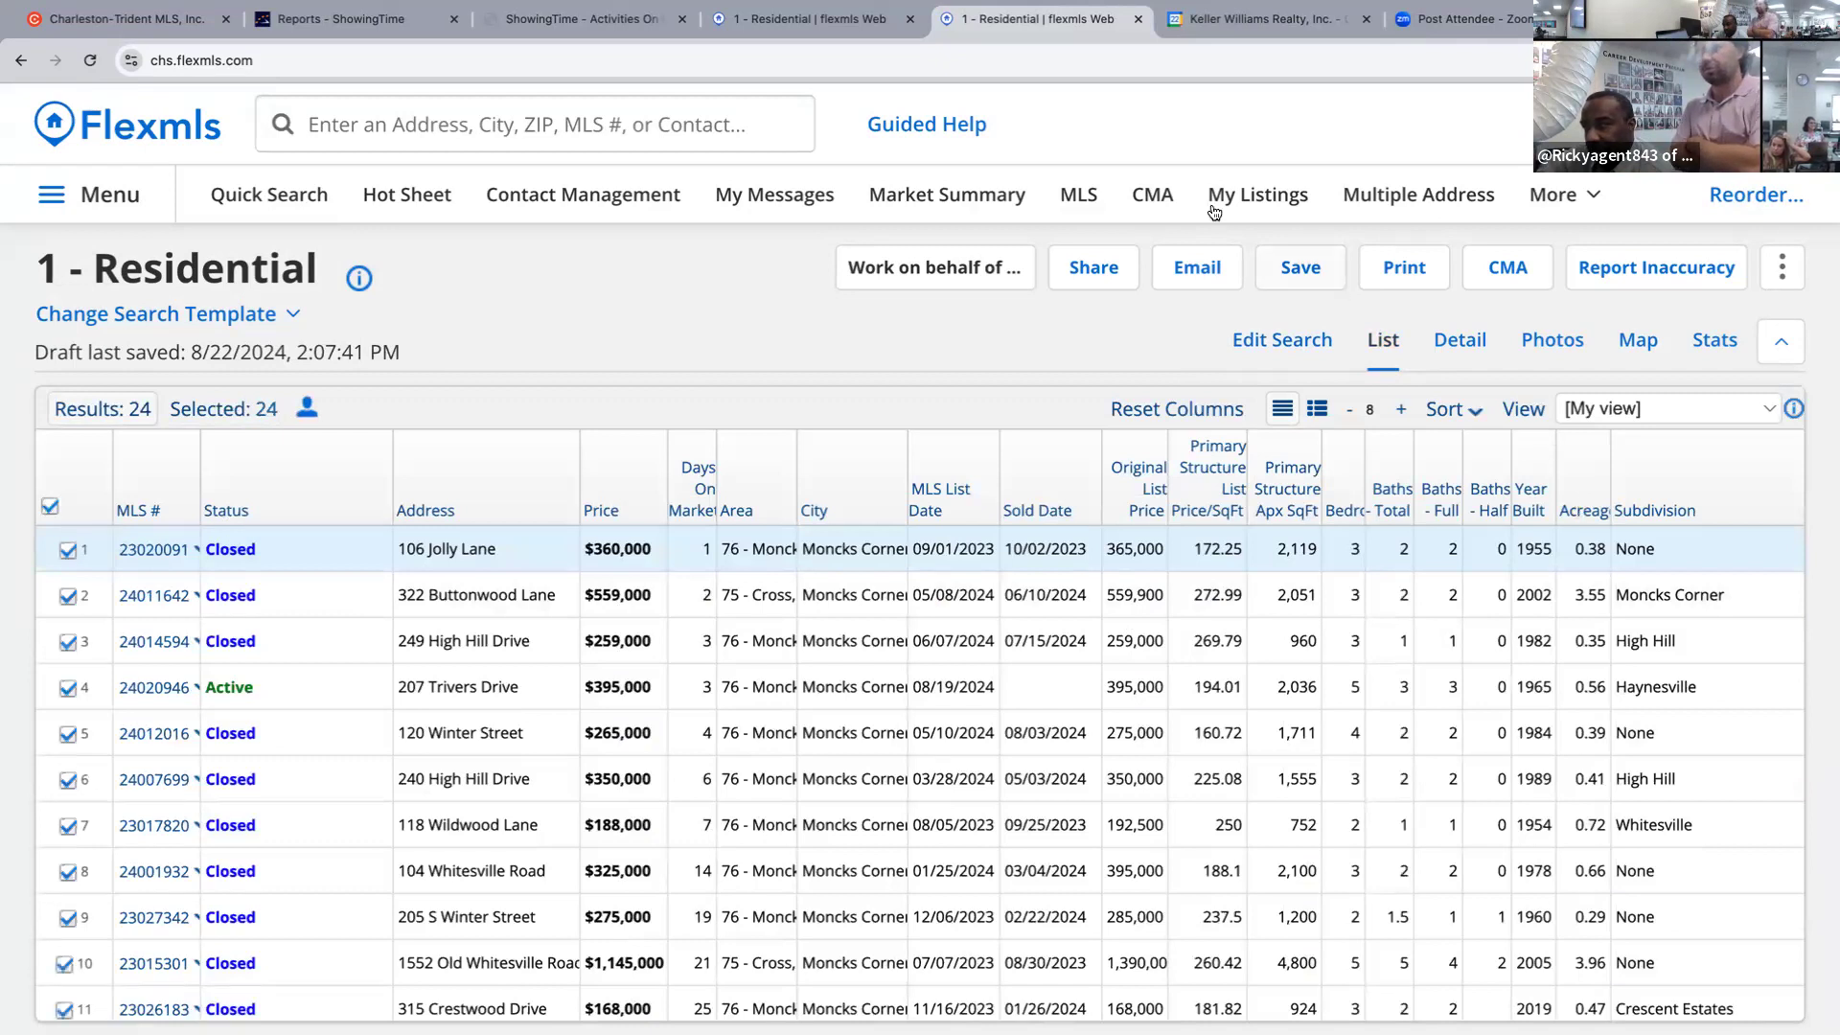
pyautogui.click(1510, 274)
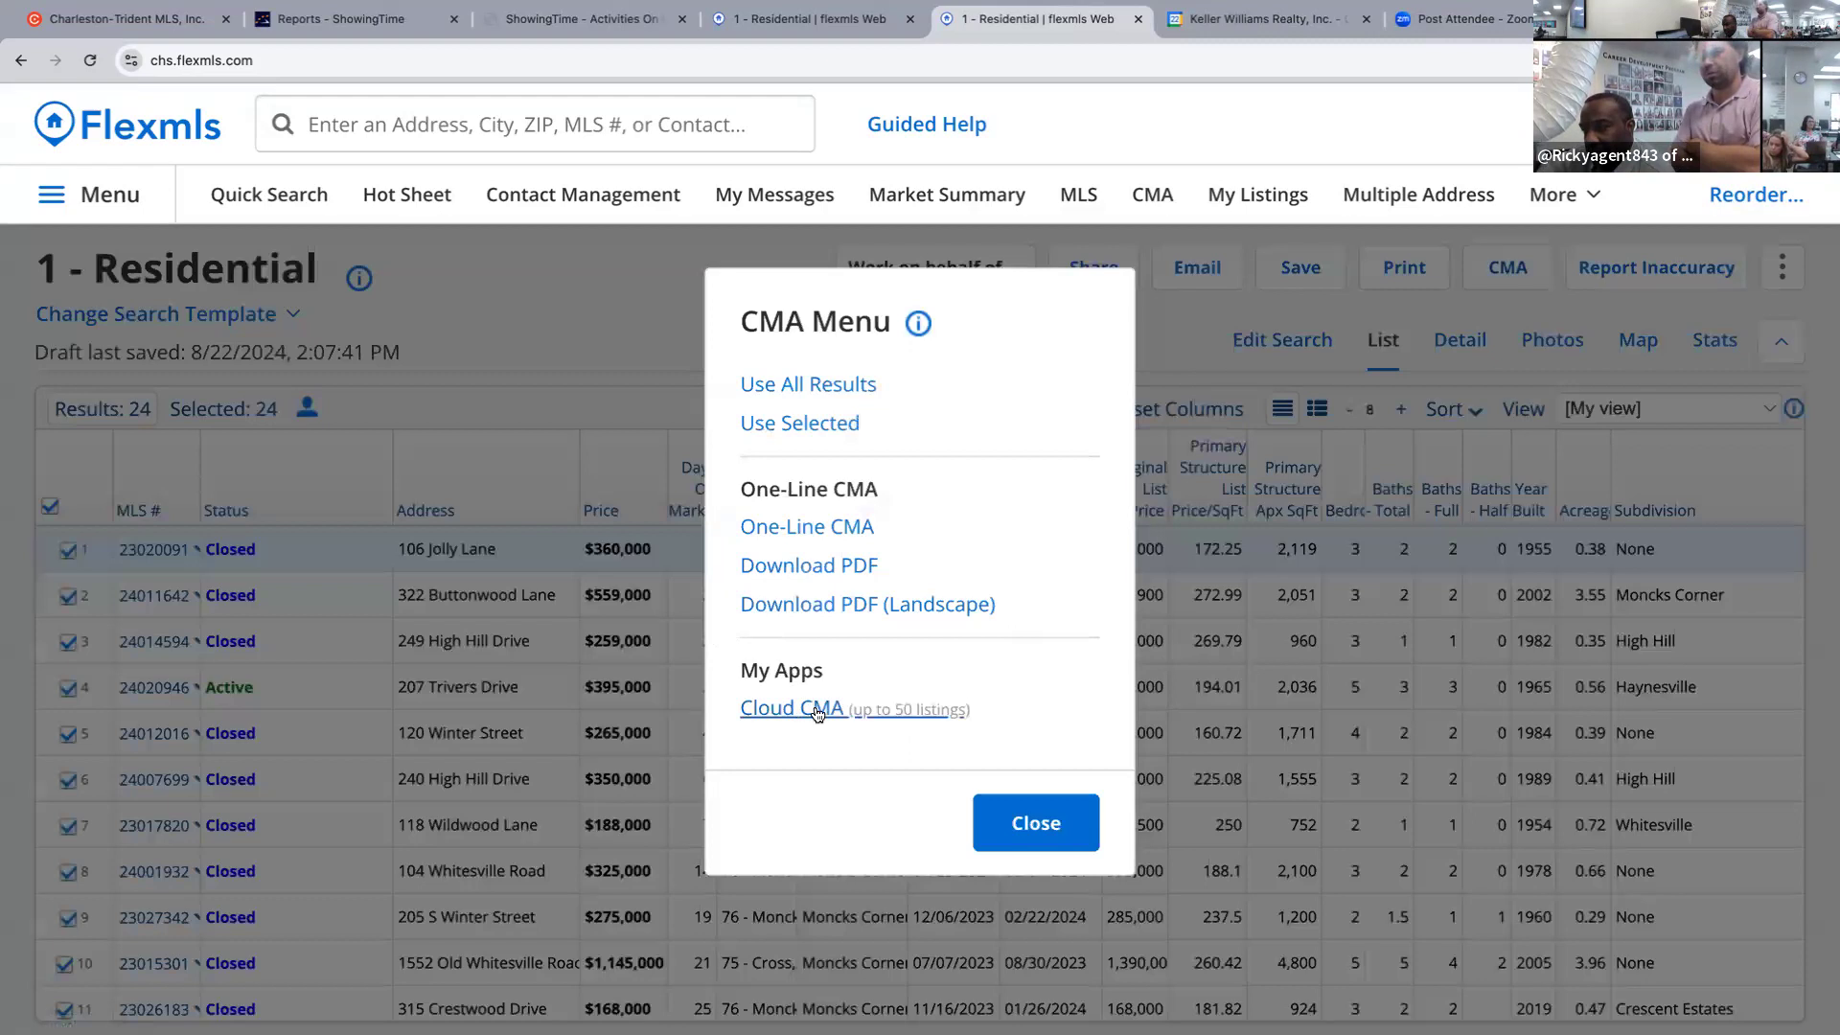
pyautogui.click(814, 709)
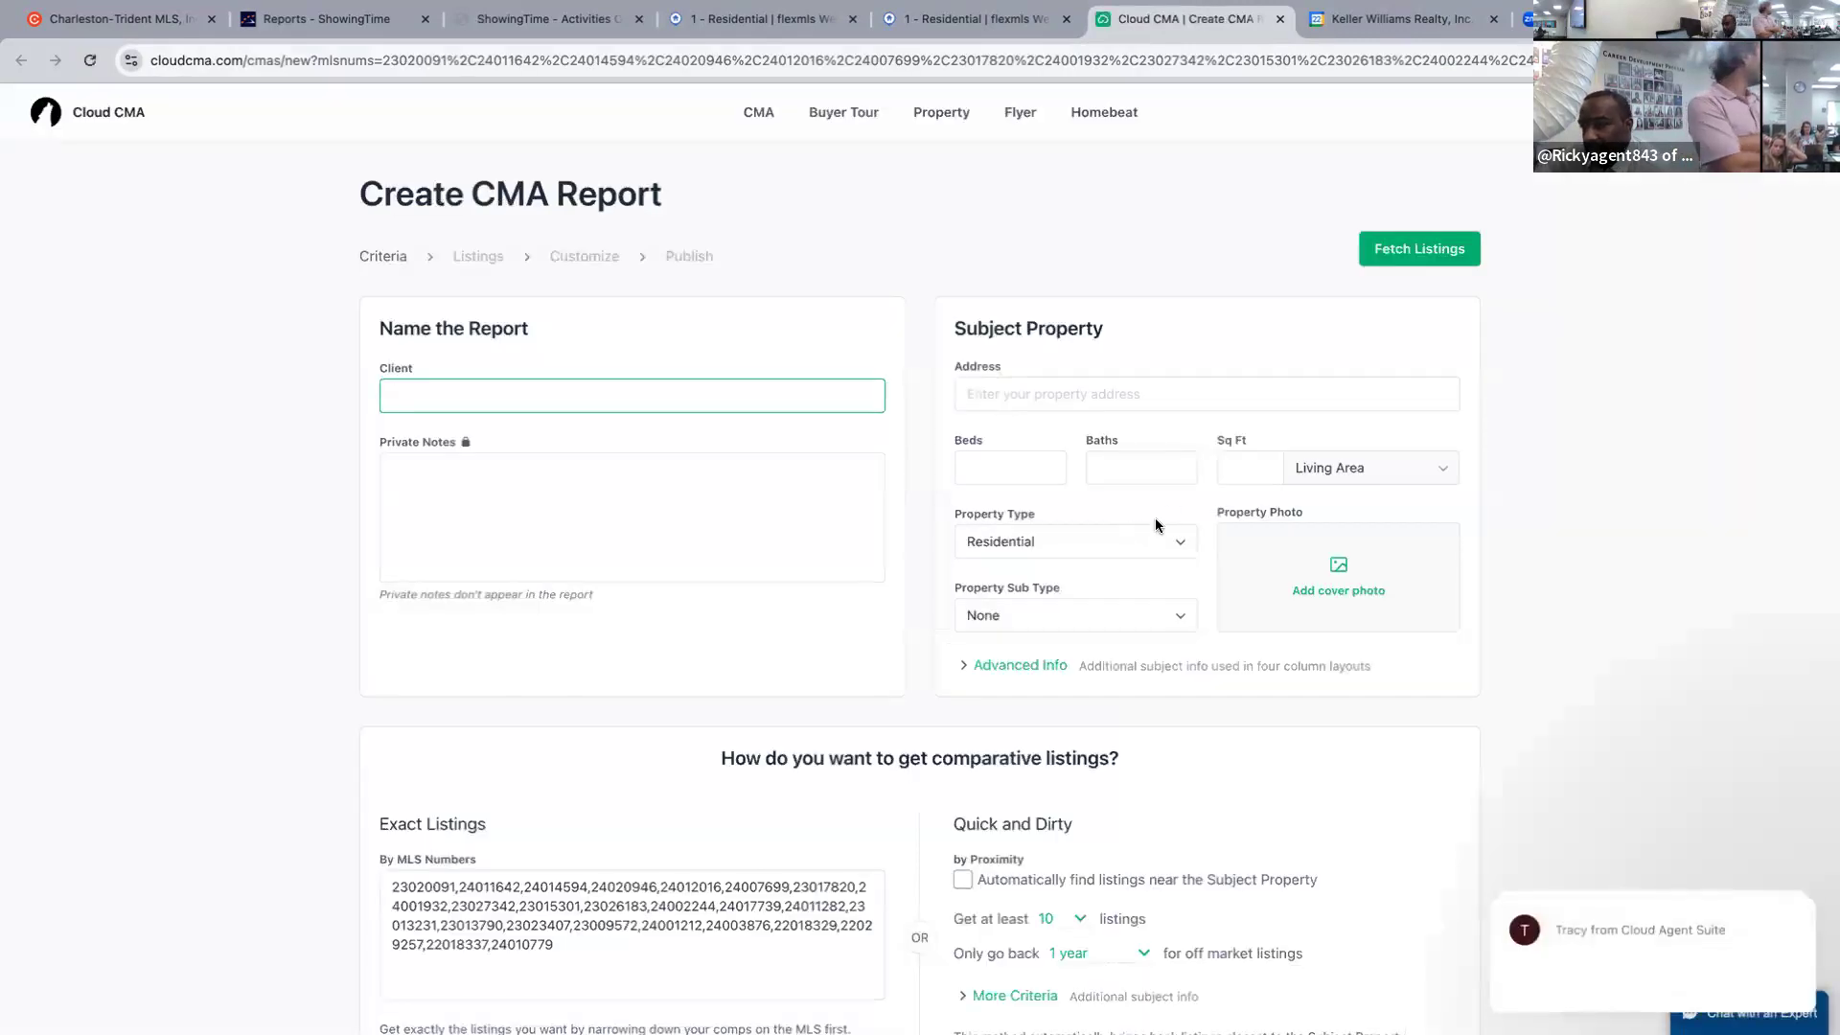
pyautogui.click(1125, 394)
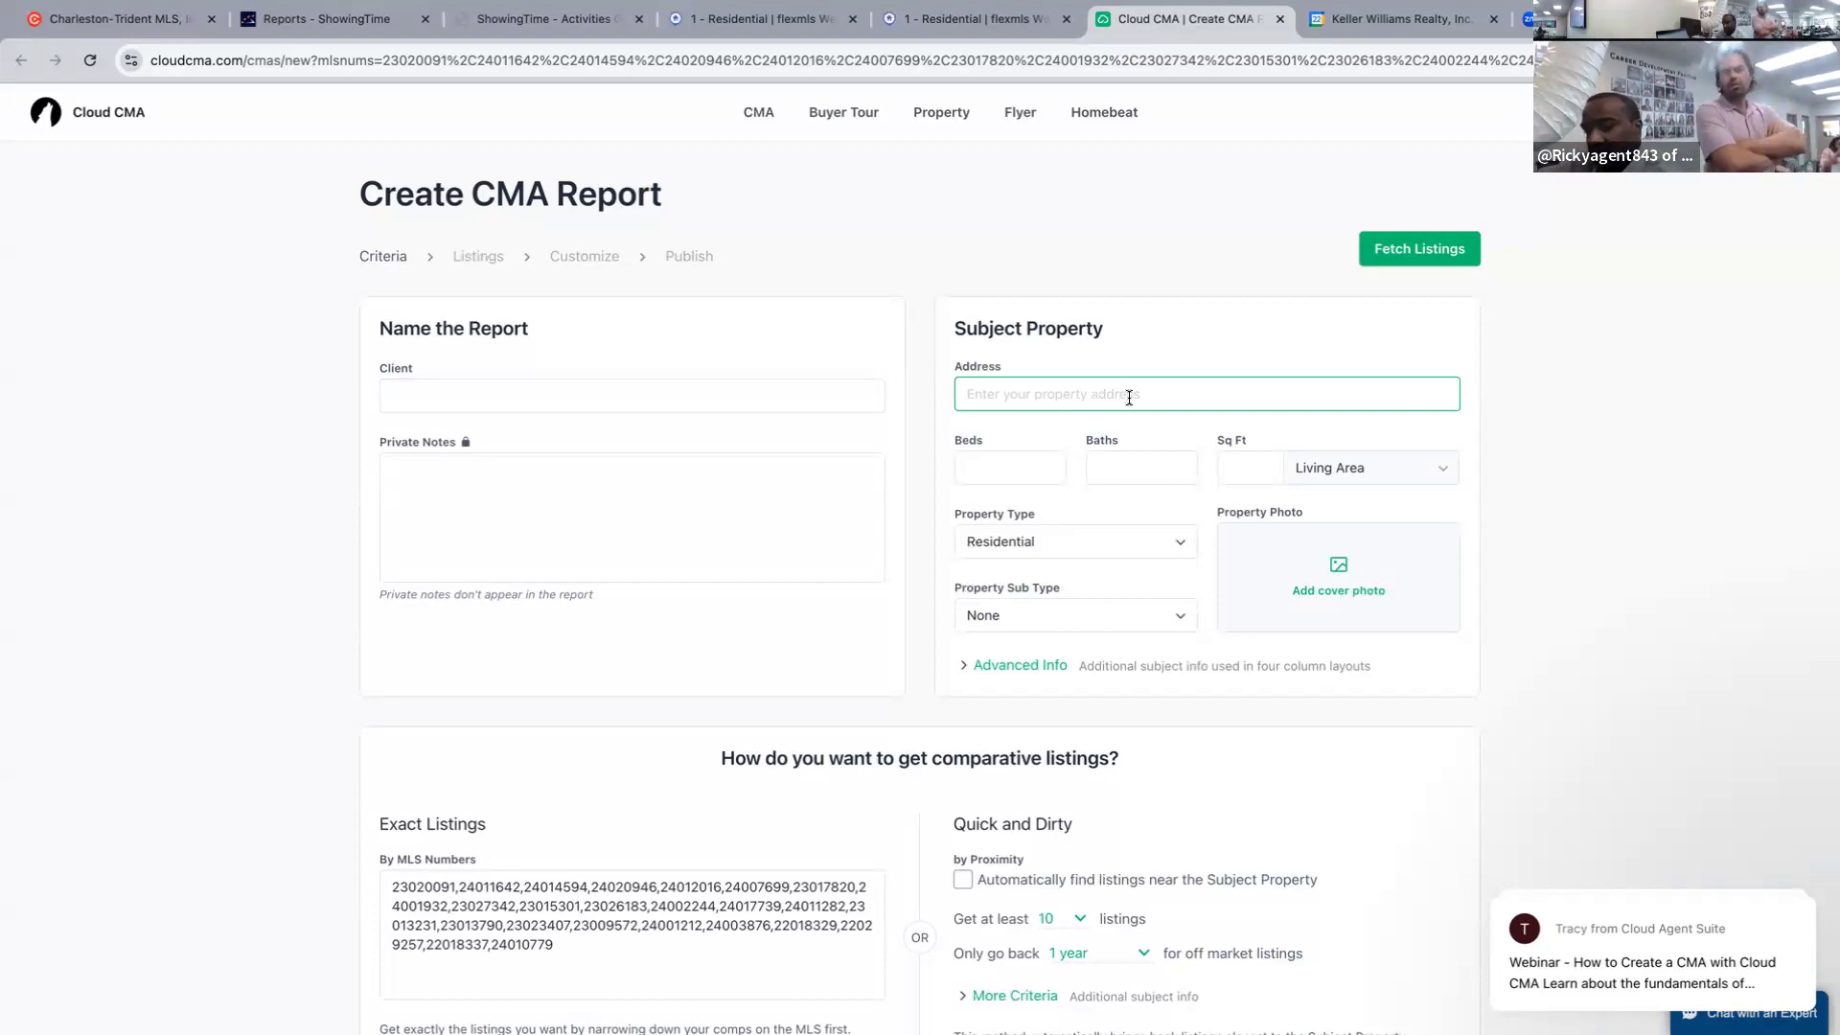
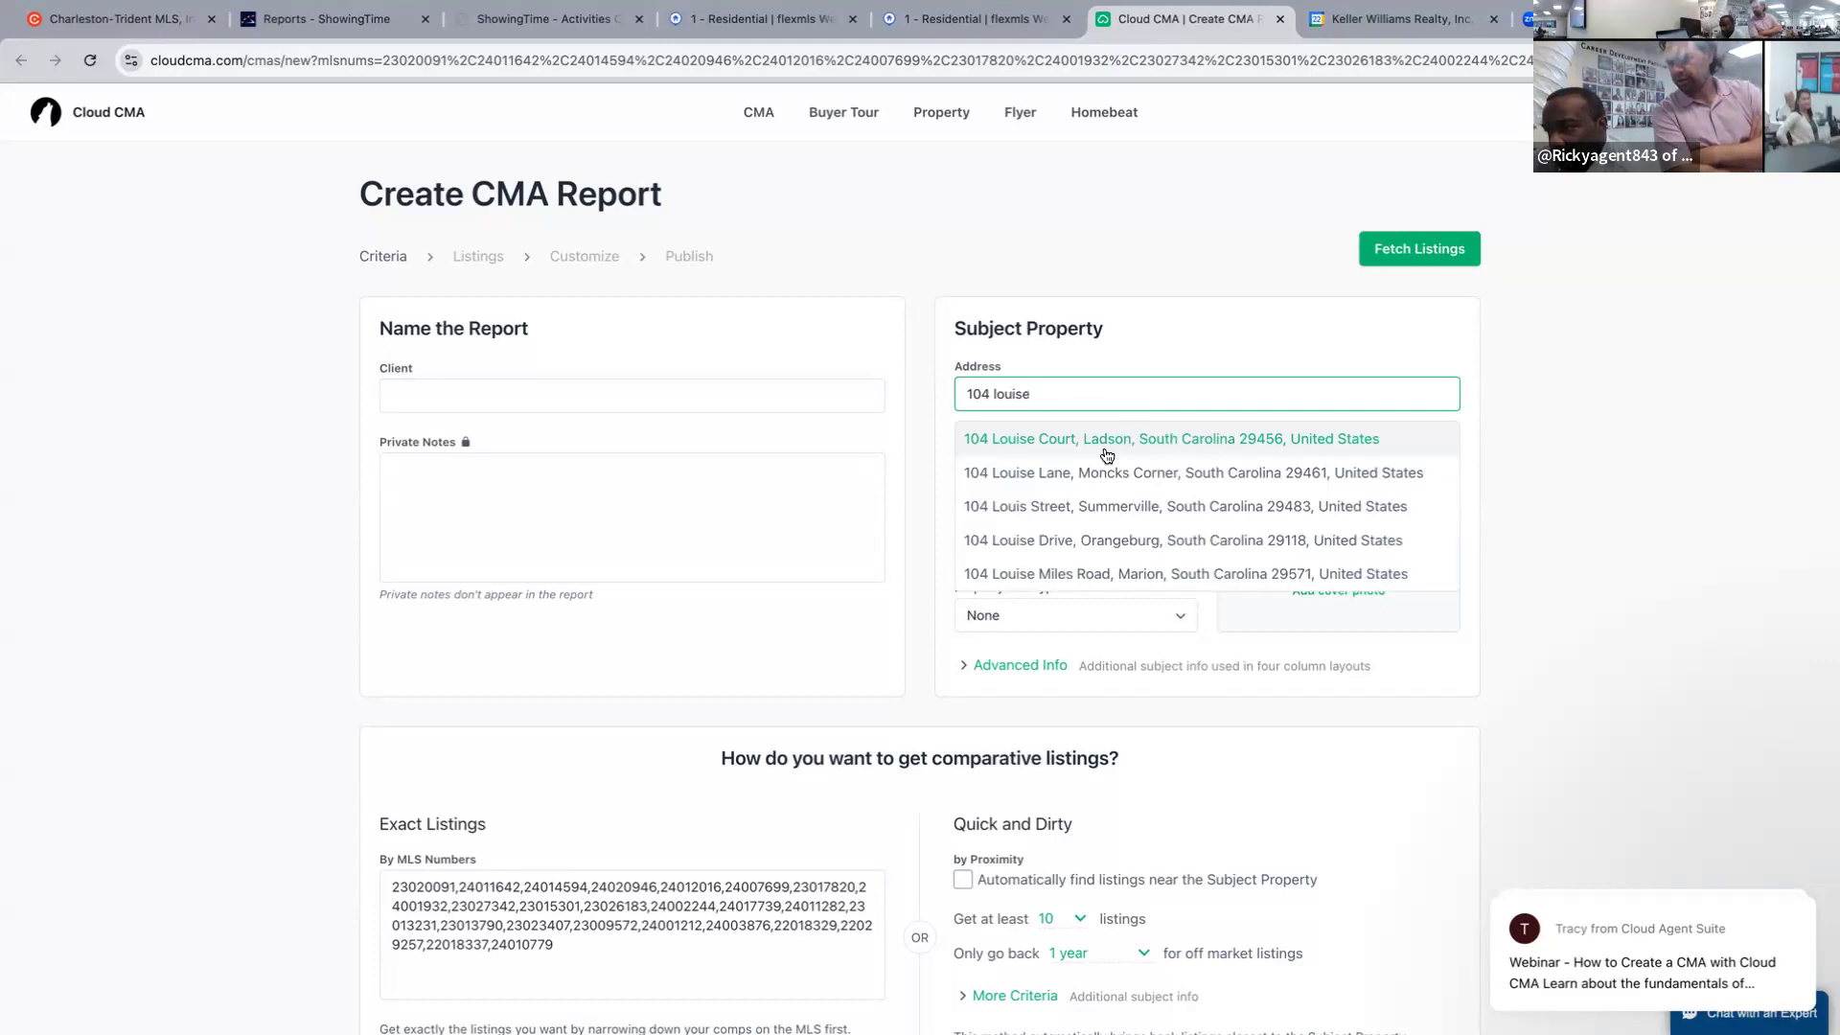
pyautogui.click(1059, 472)
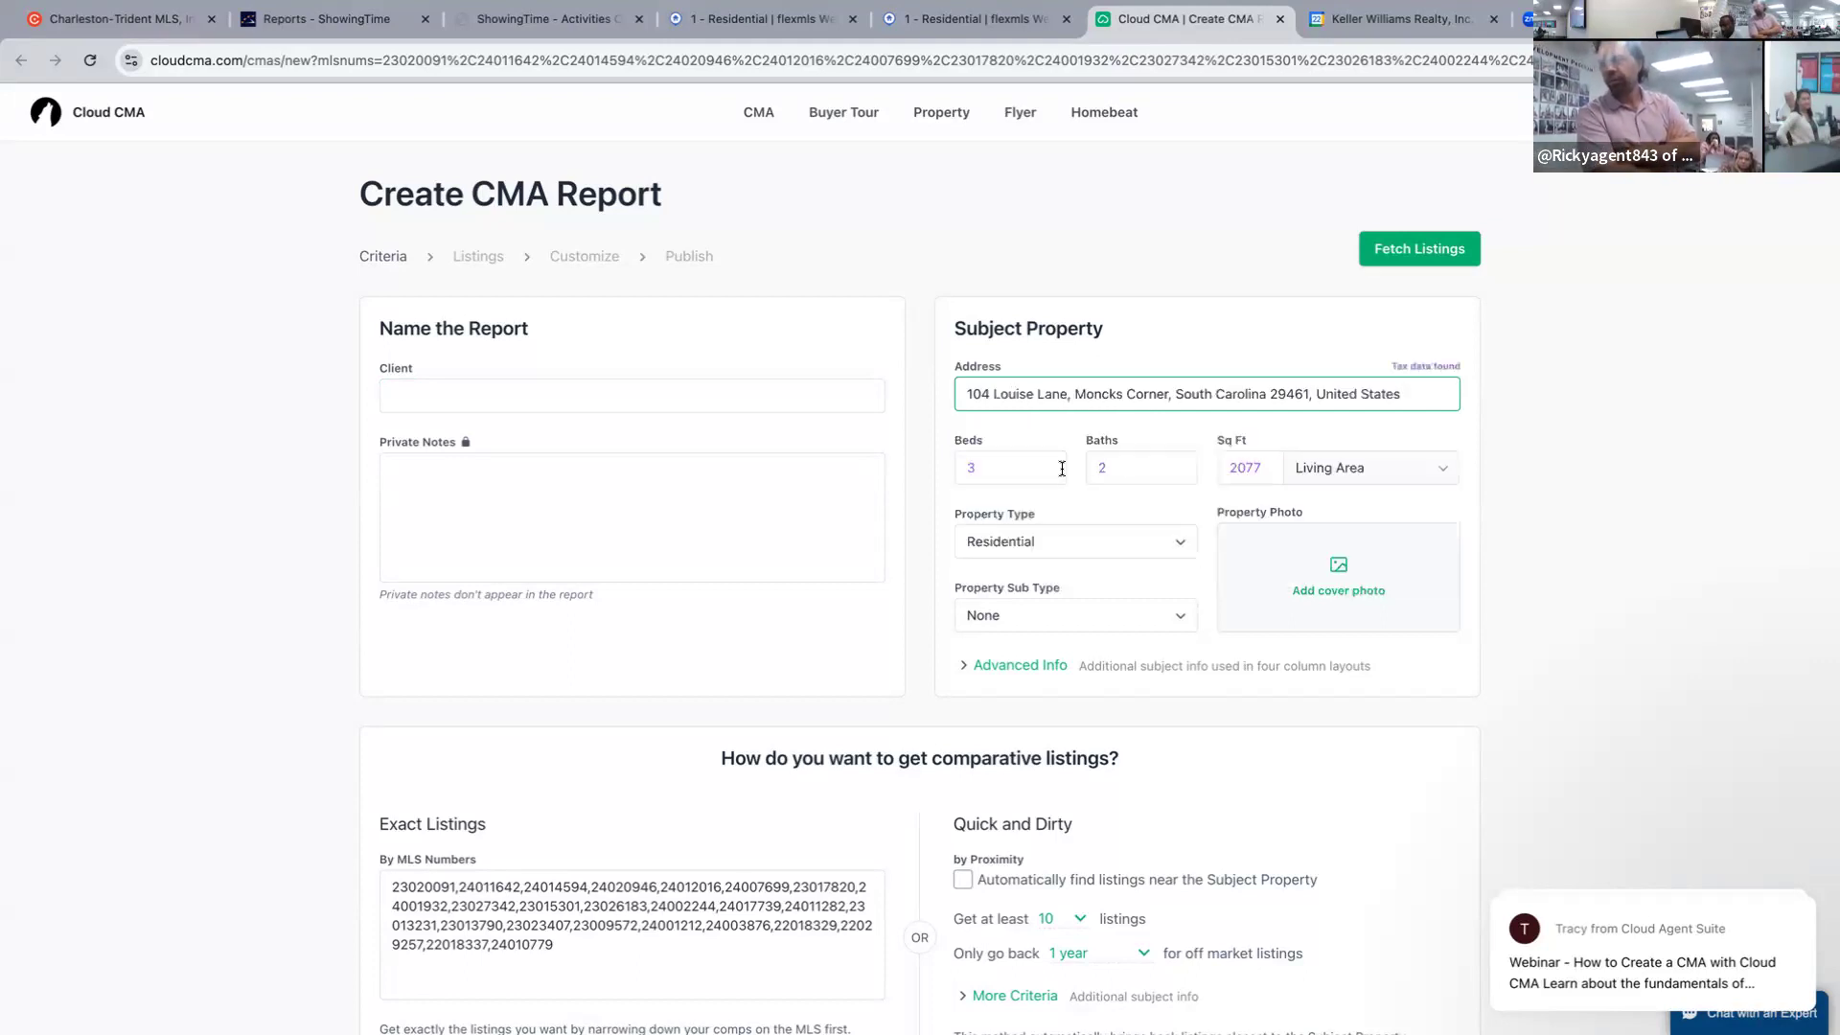
pyautogui.press('Tab')
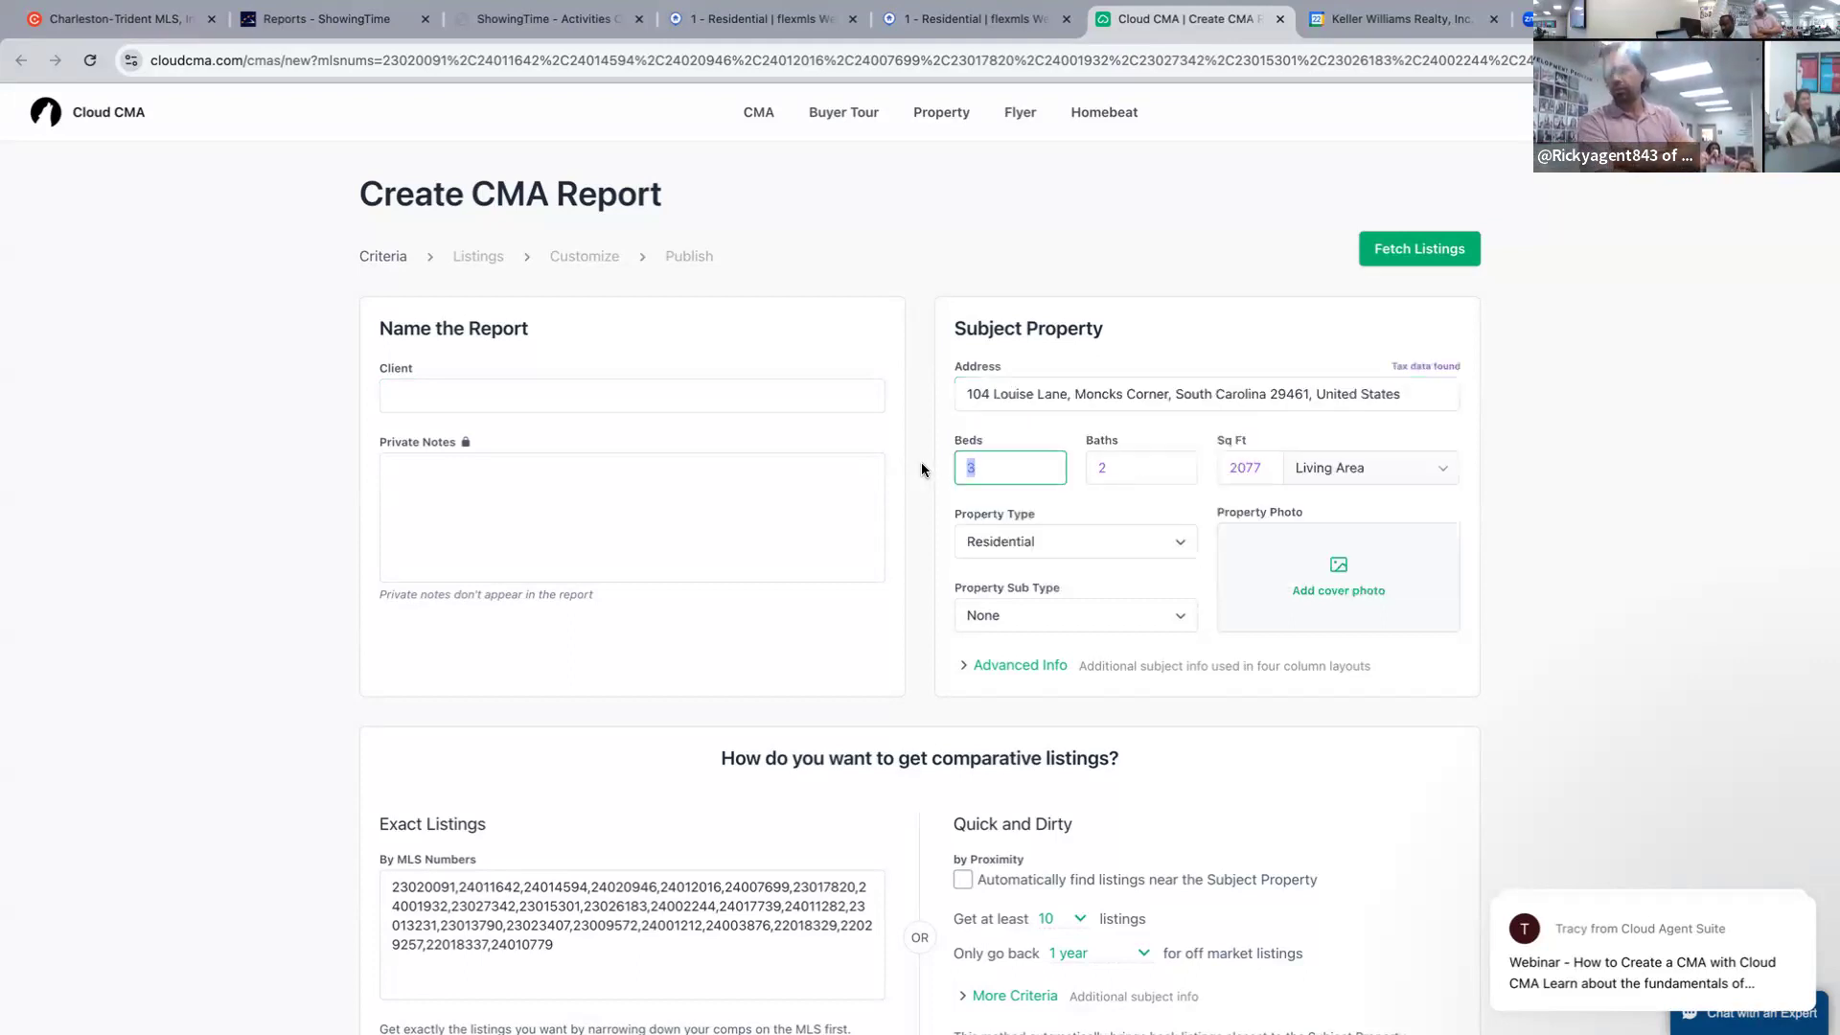
pyautogui.write('5')
pyautogui.click(1115, 469)
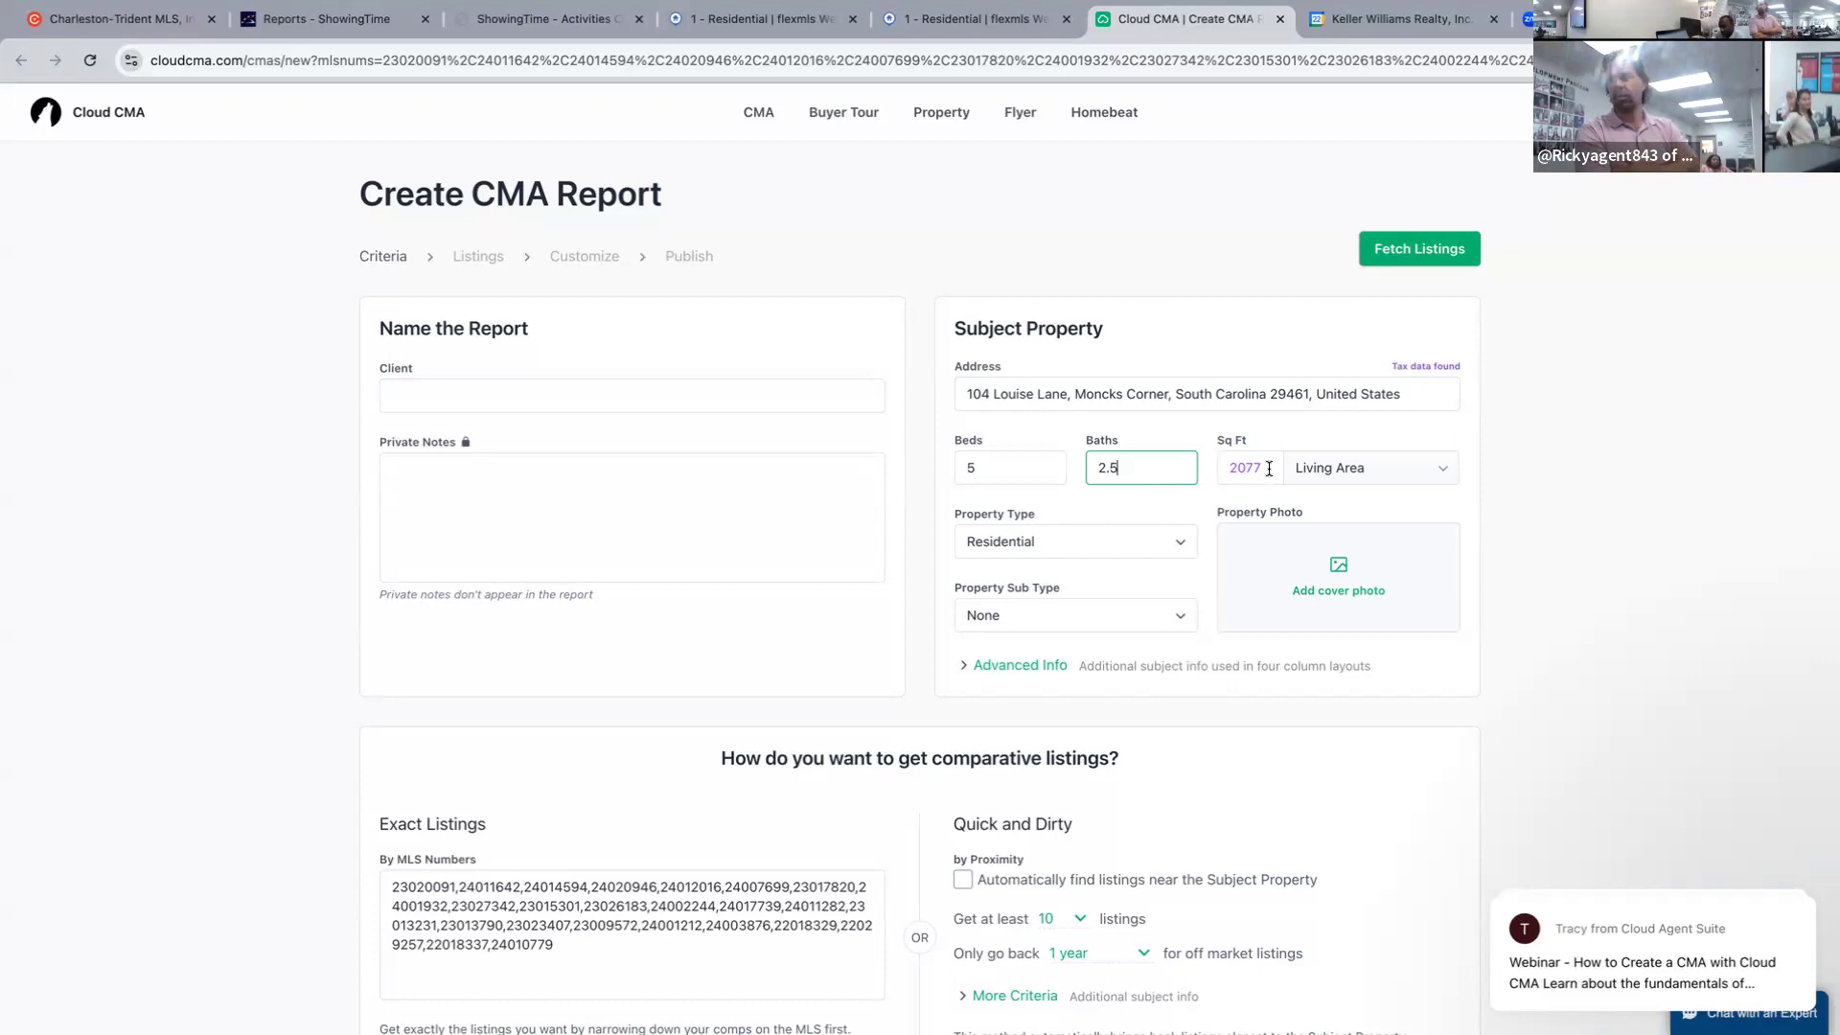
# Add a client and fetch the comparable listings, then return to CMA Reports and close Cloud CMA.
pyautogui.click(1380, 251)
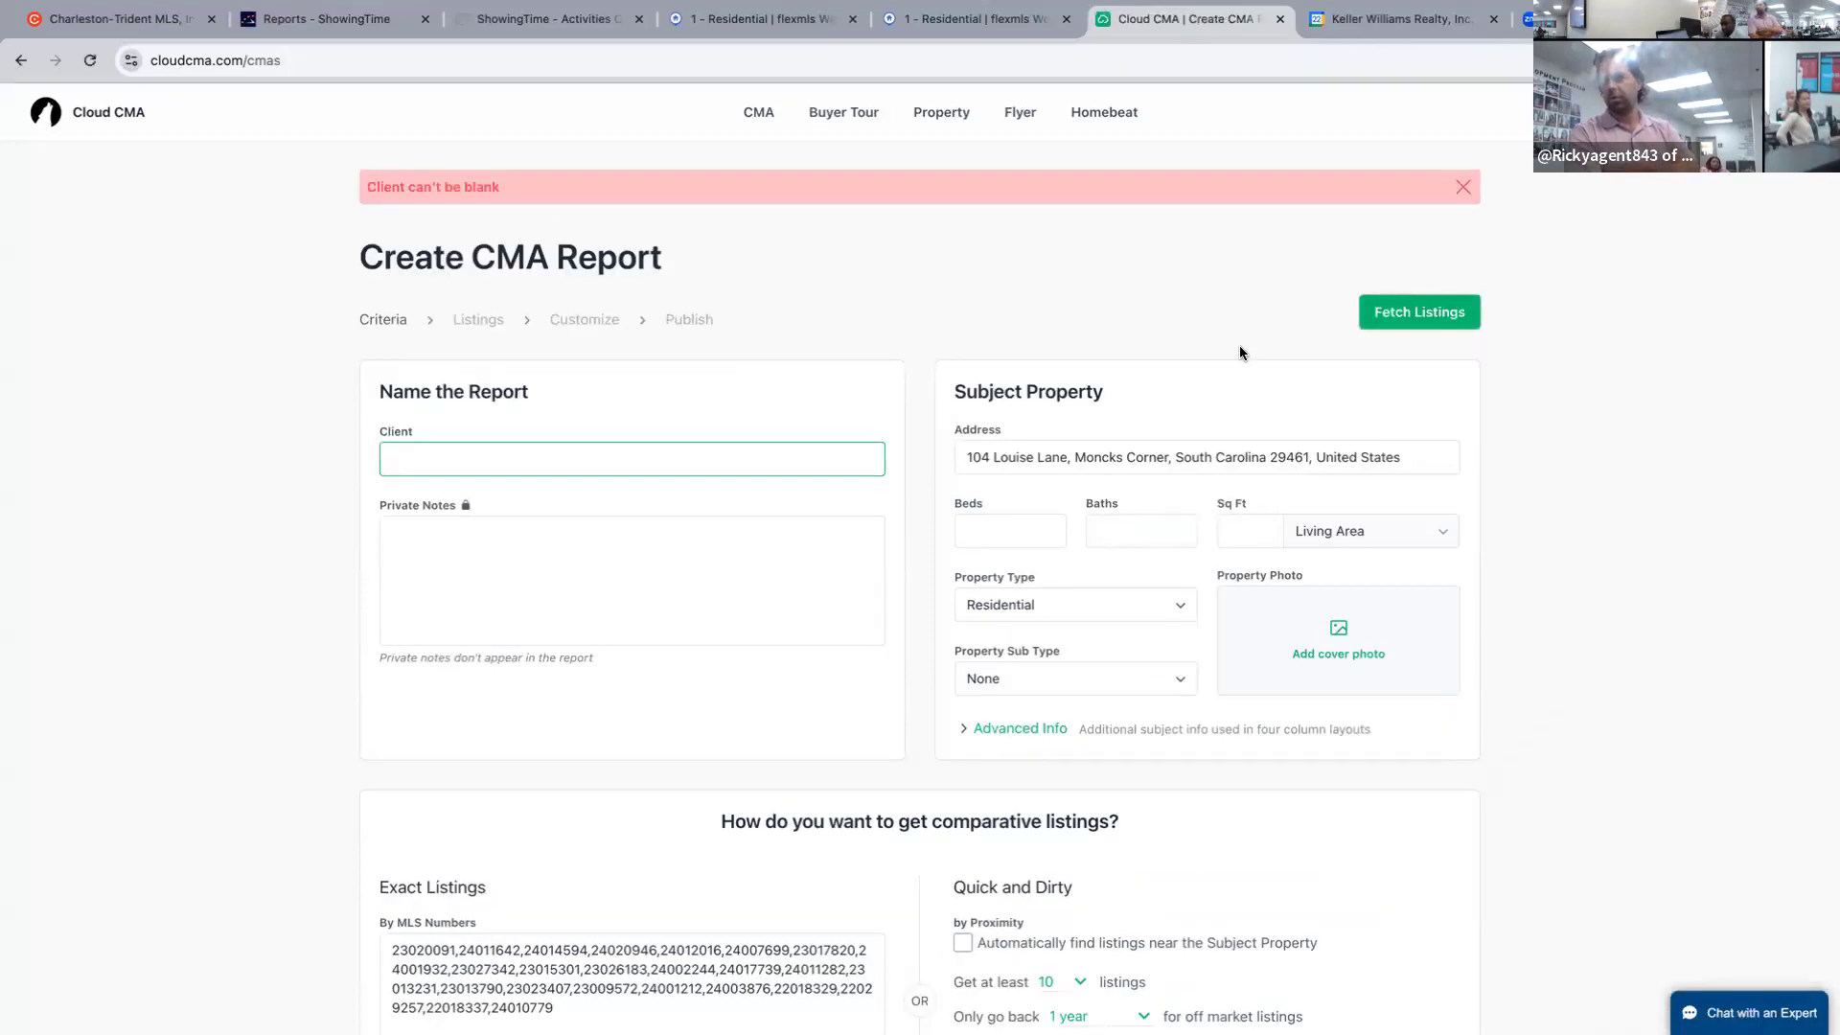
pyautogui.write('ri')
pyautogui.click(1367, 308)
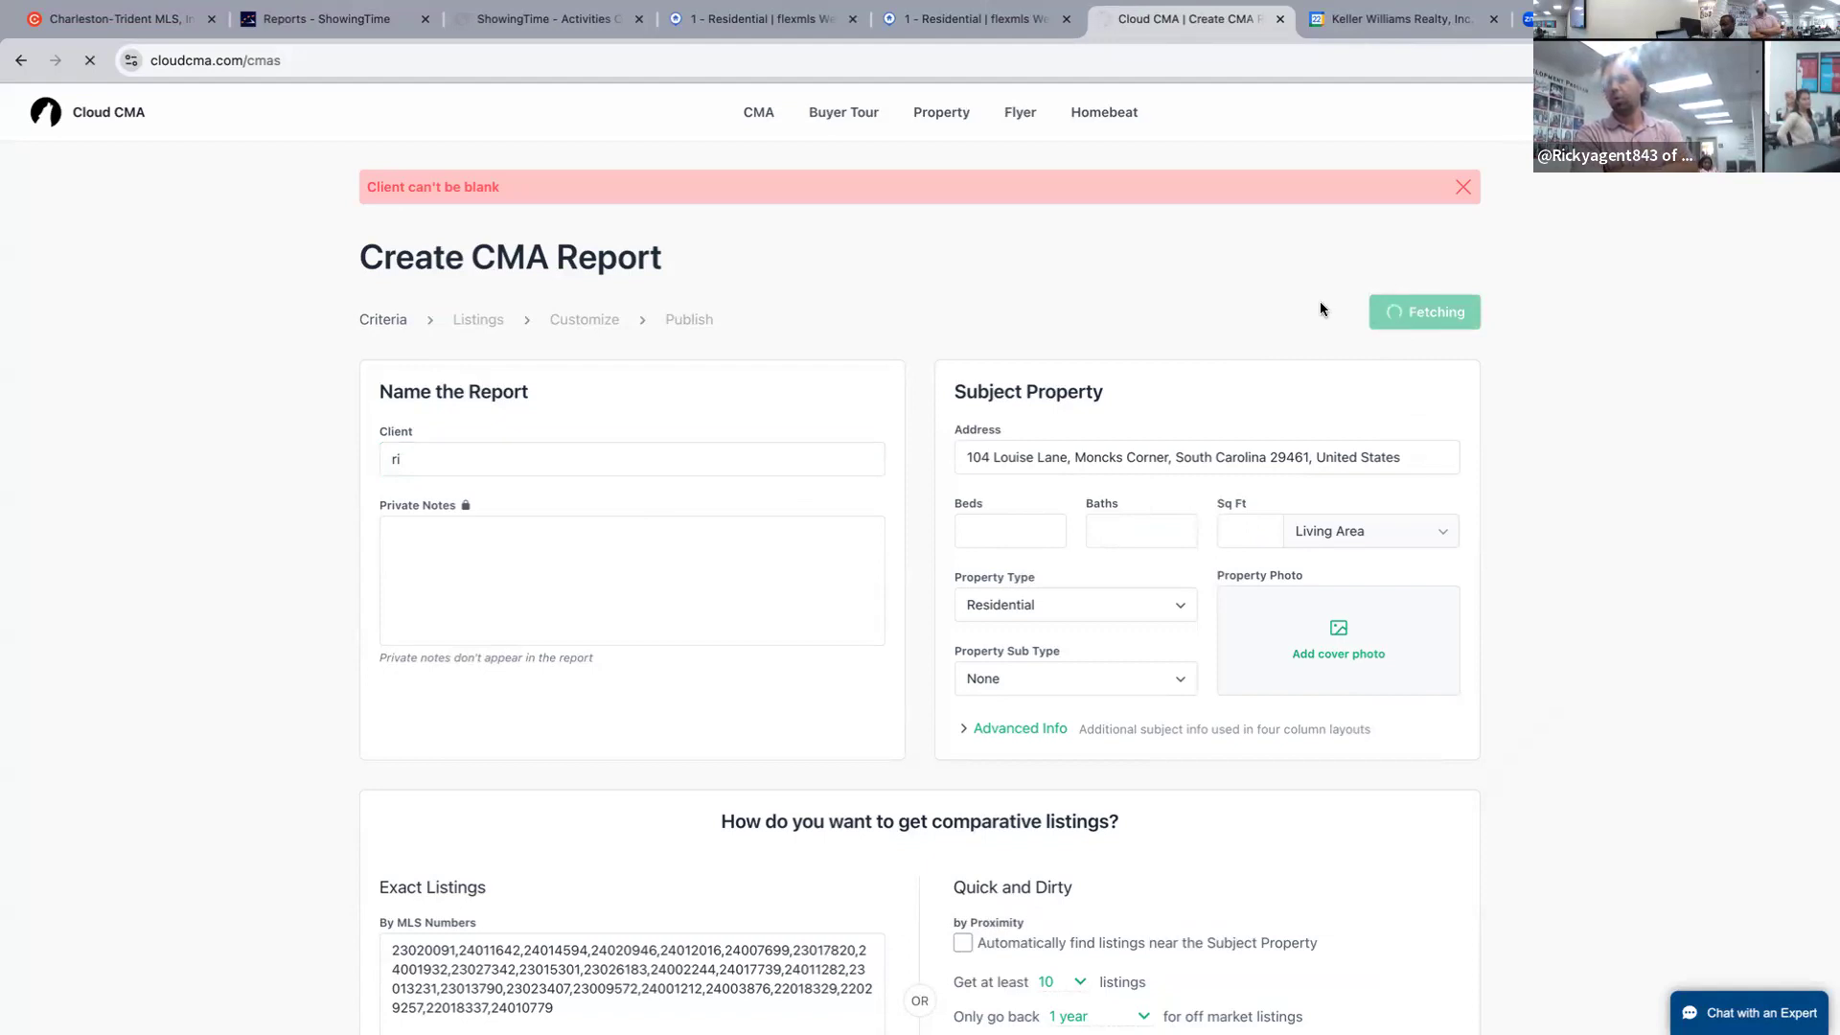
pyautogui.click(728, 468)
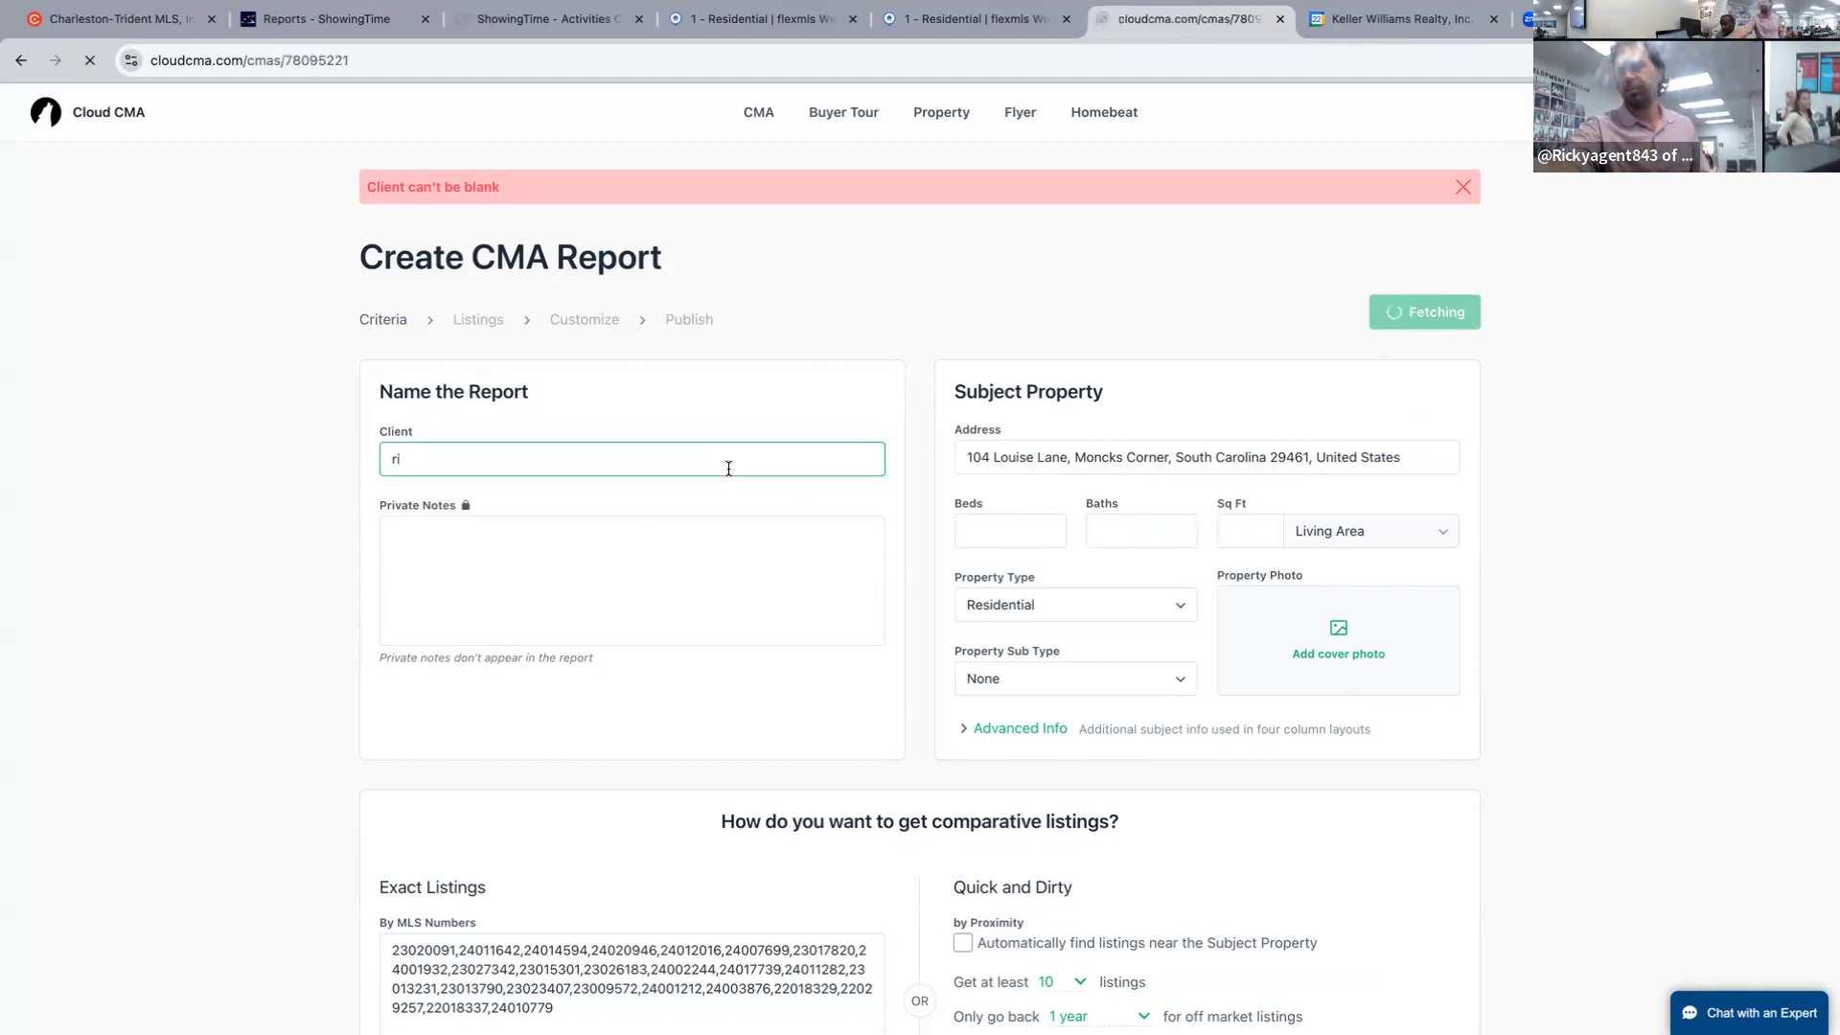
pyautogui.scroll(-3, 983, 526)
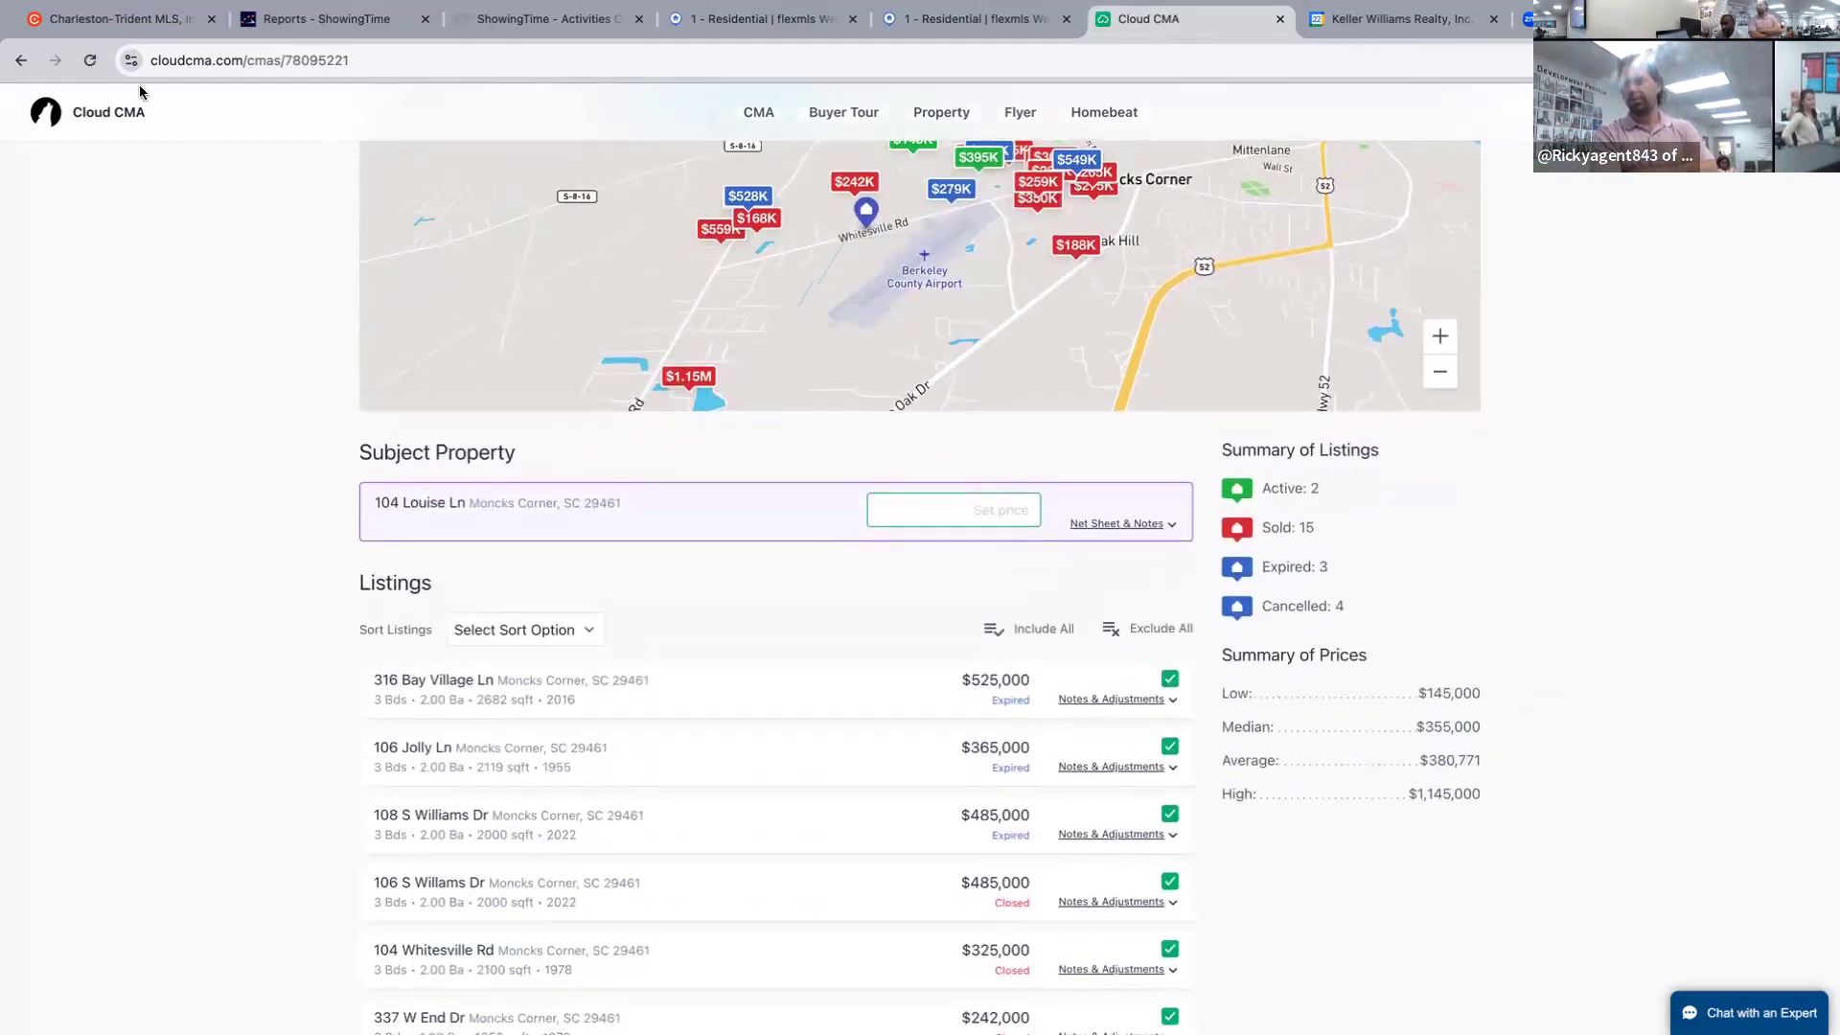
pyautogui.click(21, 60)
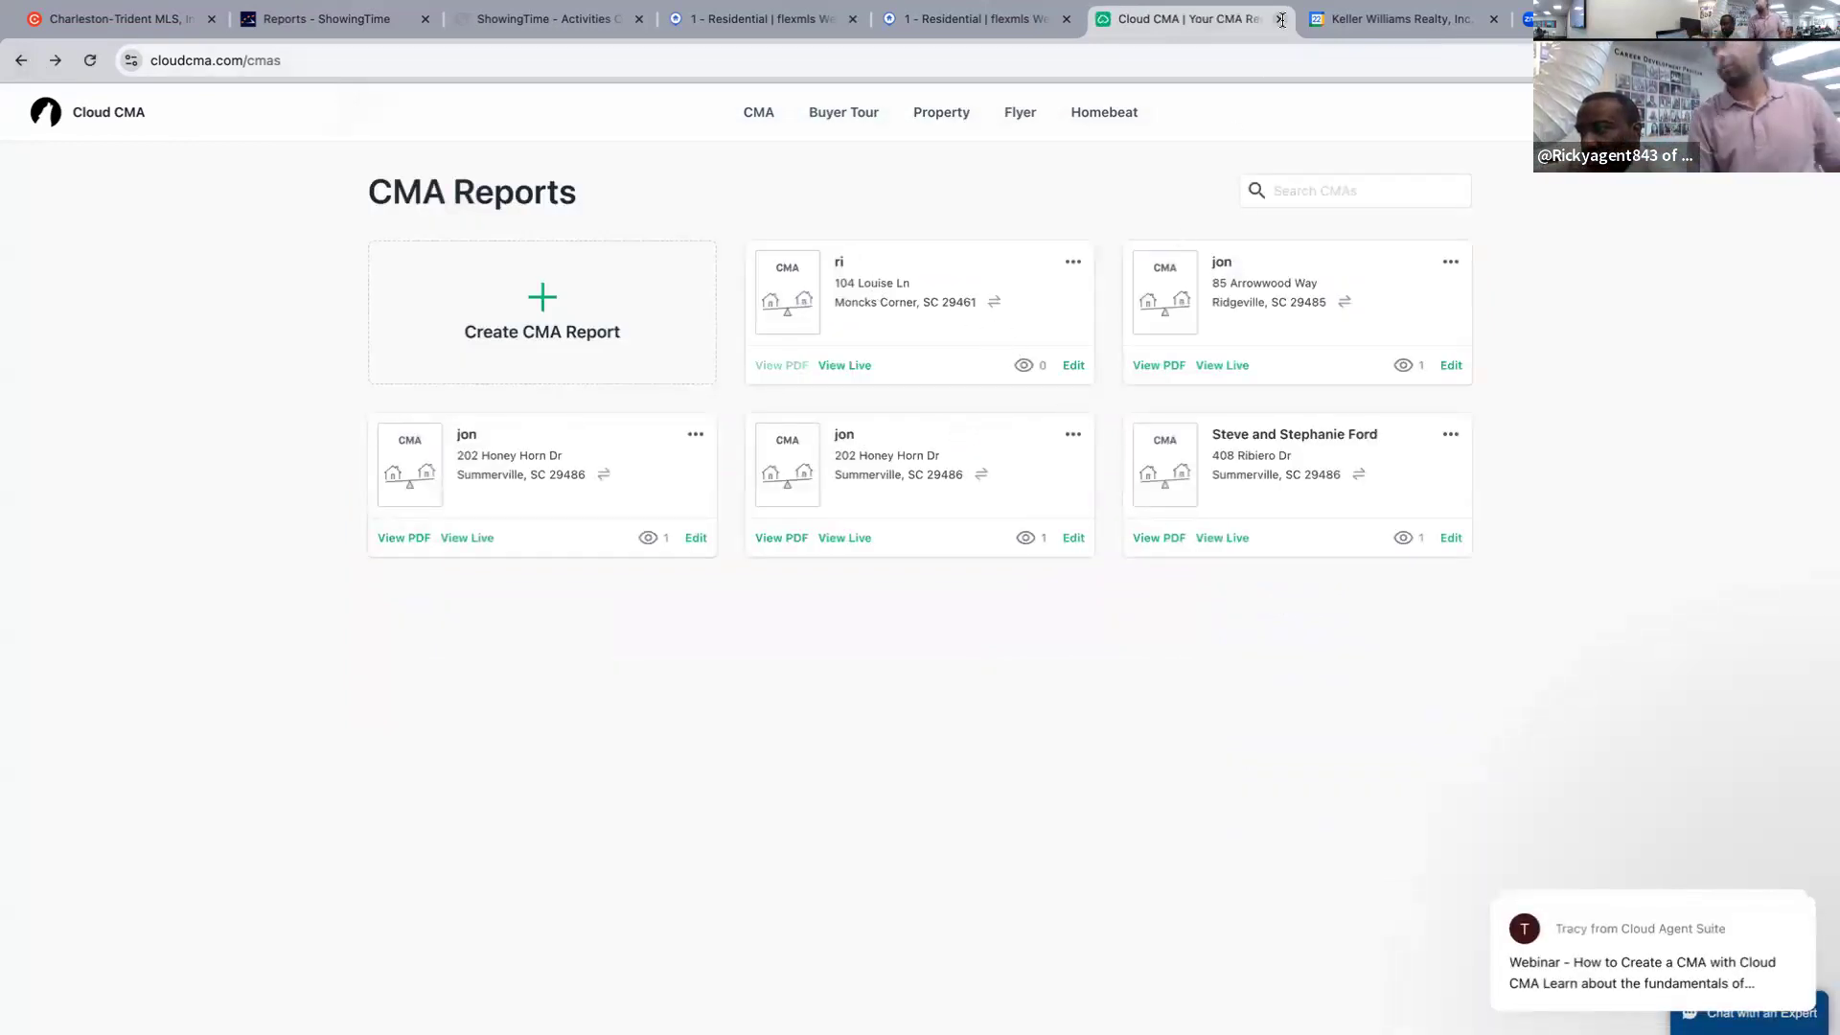
pyautogui.middleClick(1167, 21)
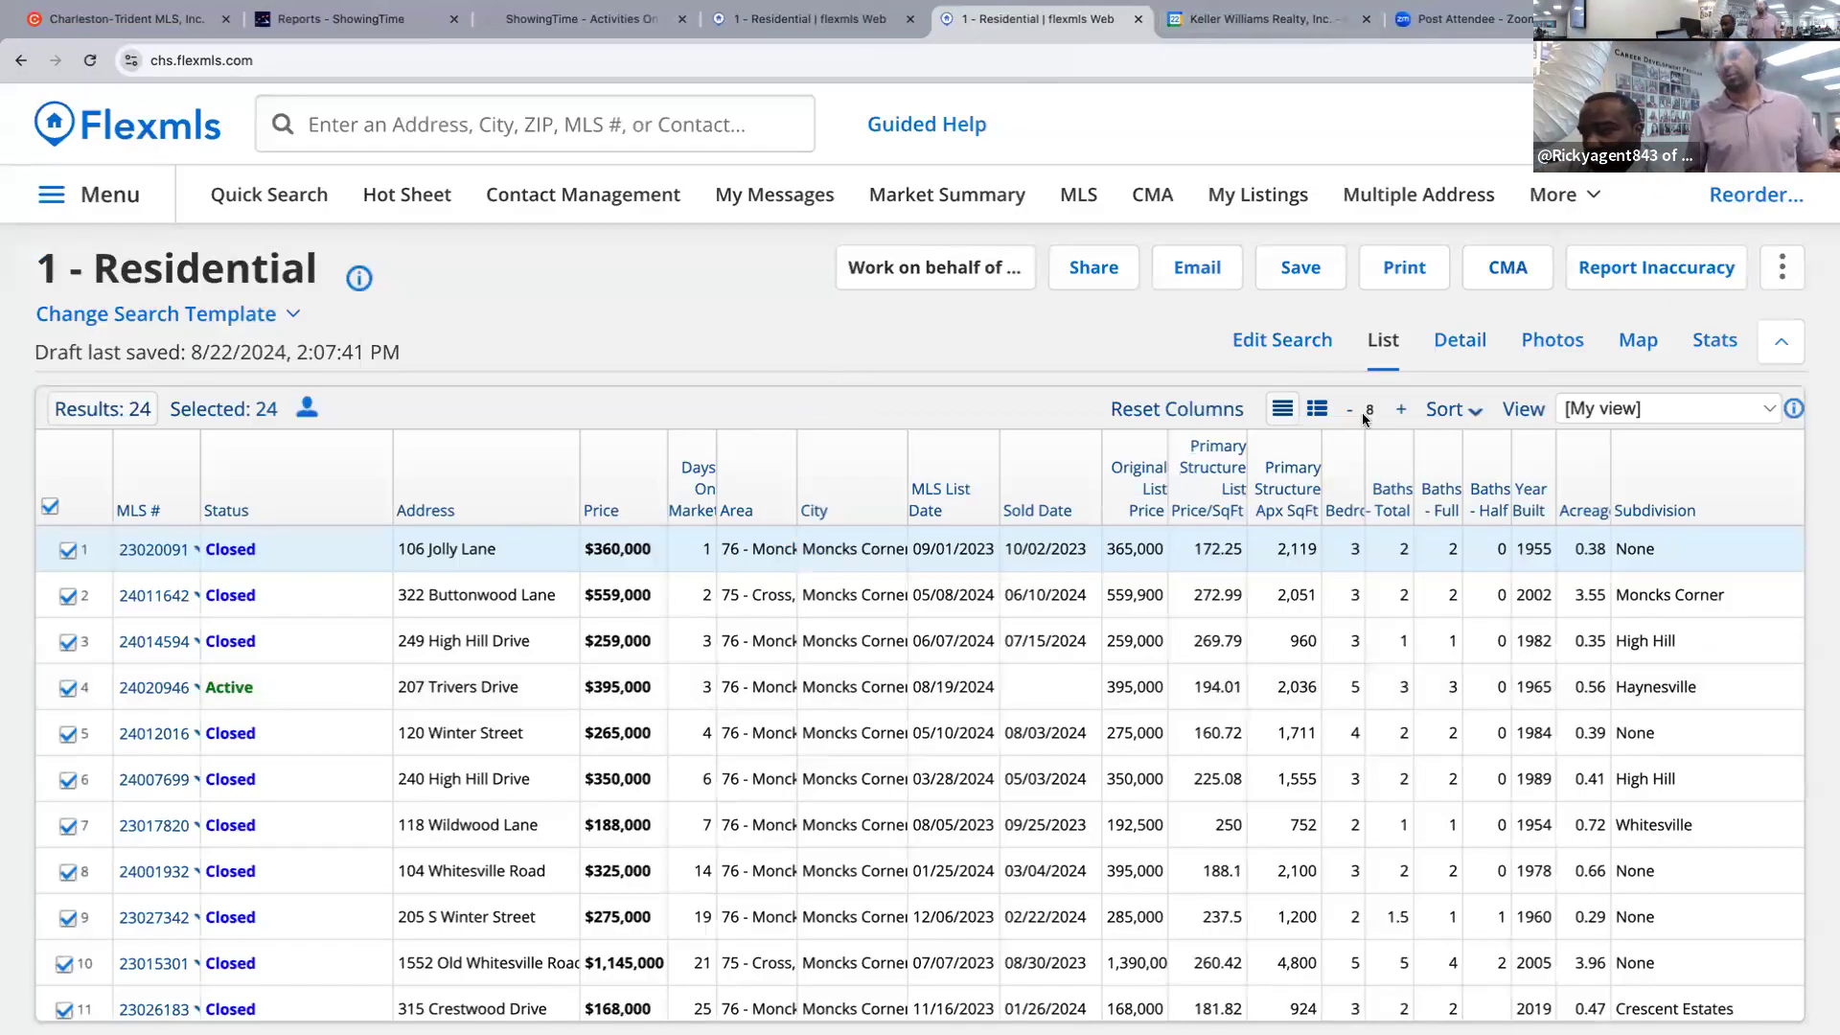
# Send the selected Flexmls listings to Cloud CMA again through the CMA menu.
pyautogui.click(1488, 273)
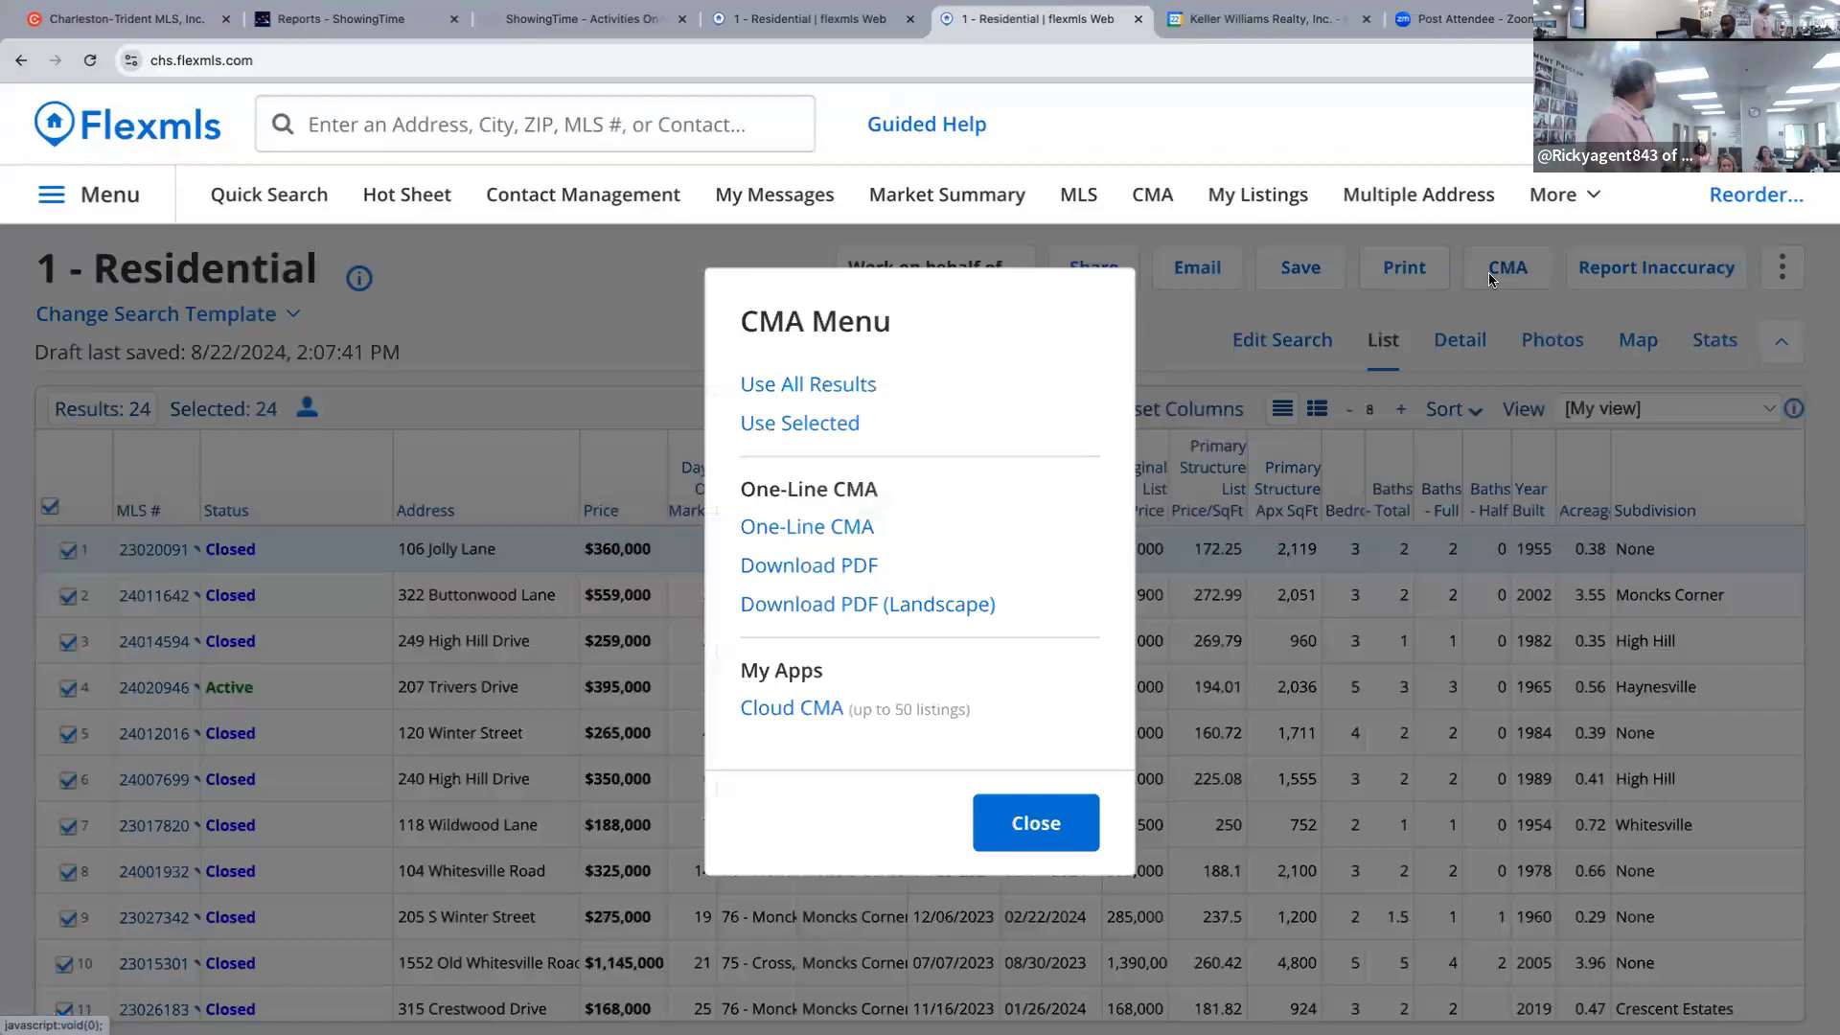
pyautogui.click(779, 709)
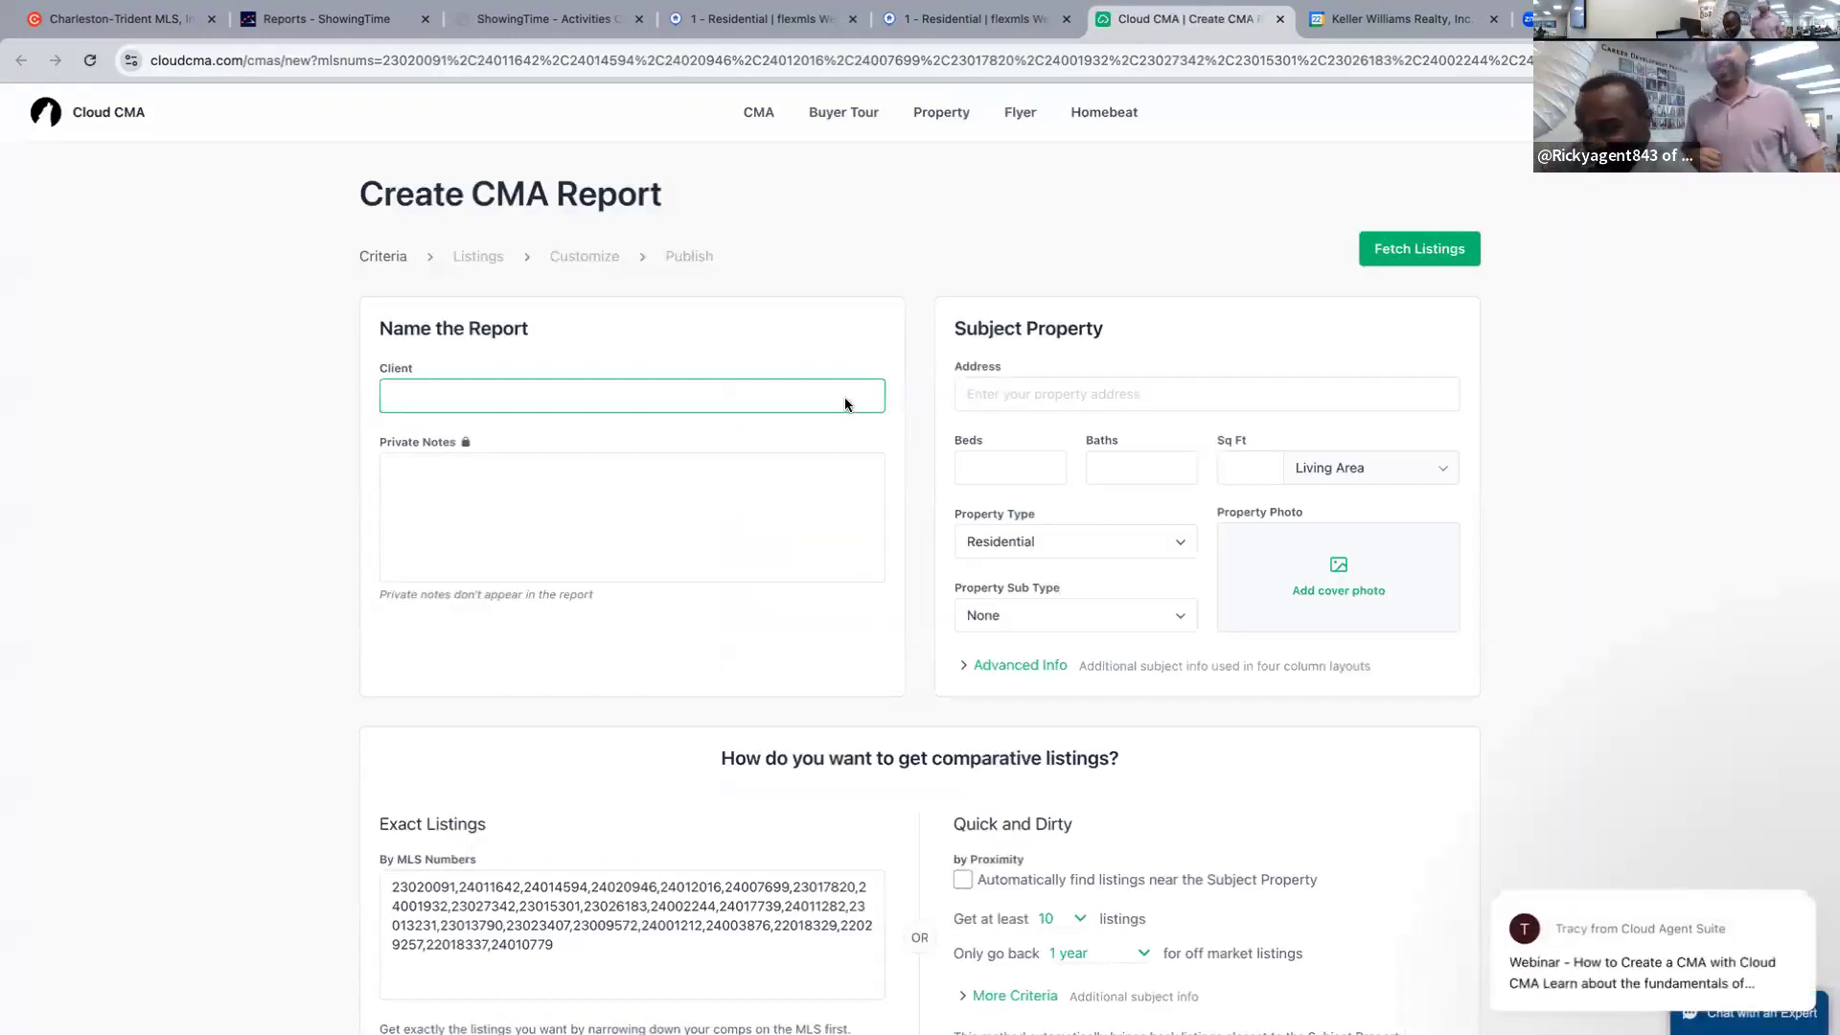
pyautogui.write('kick')
pyautogui.click(1390, 395)
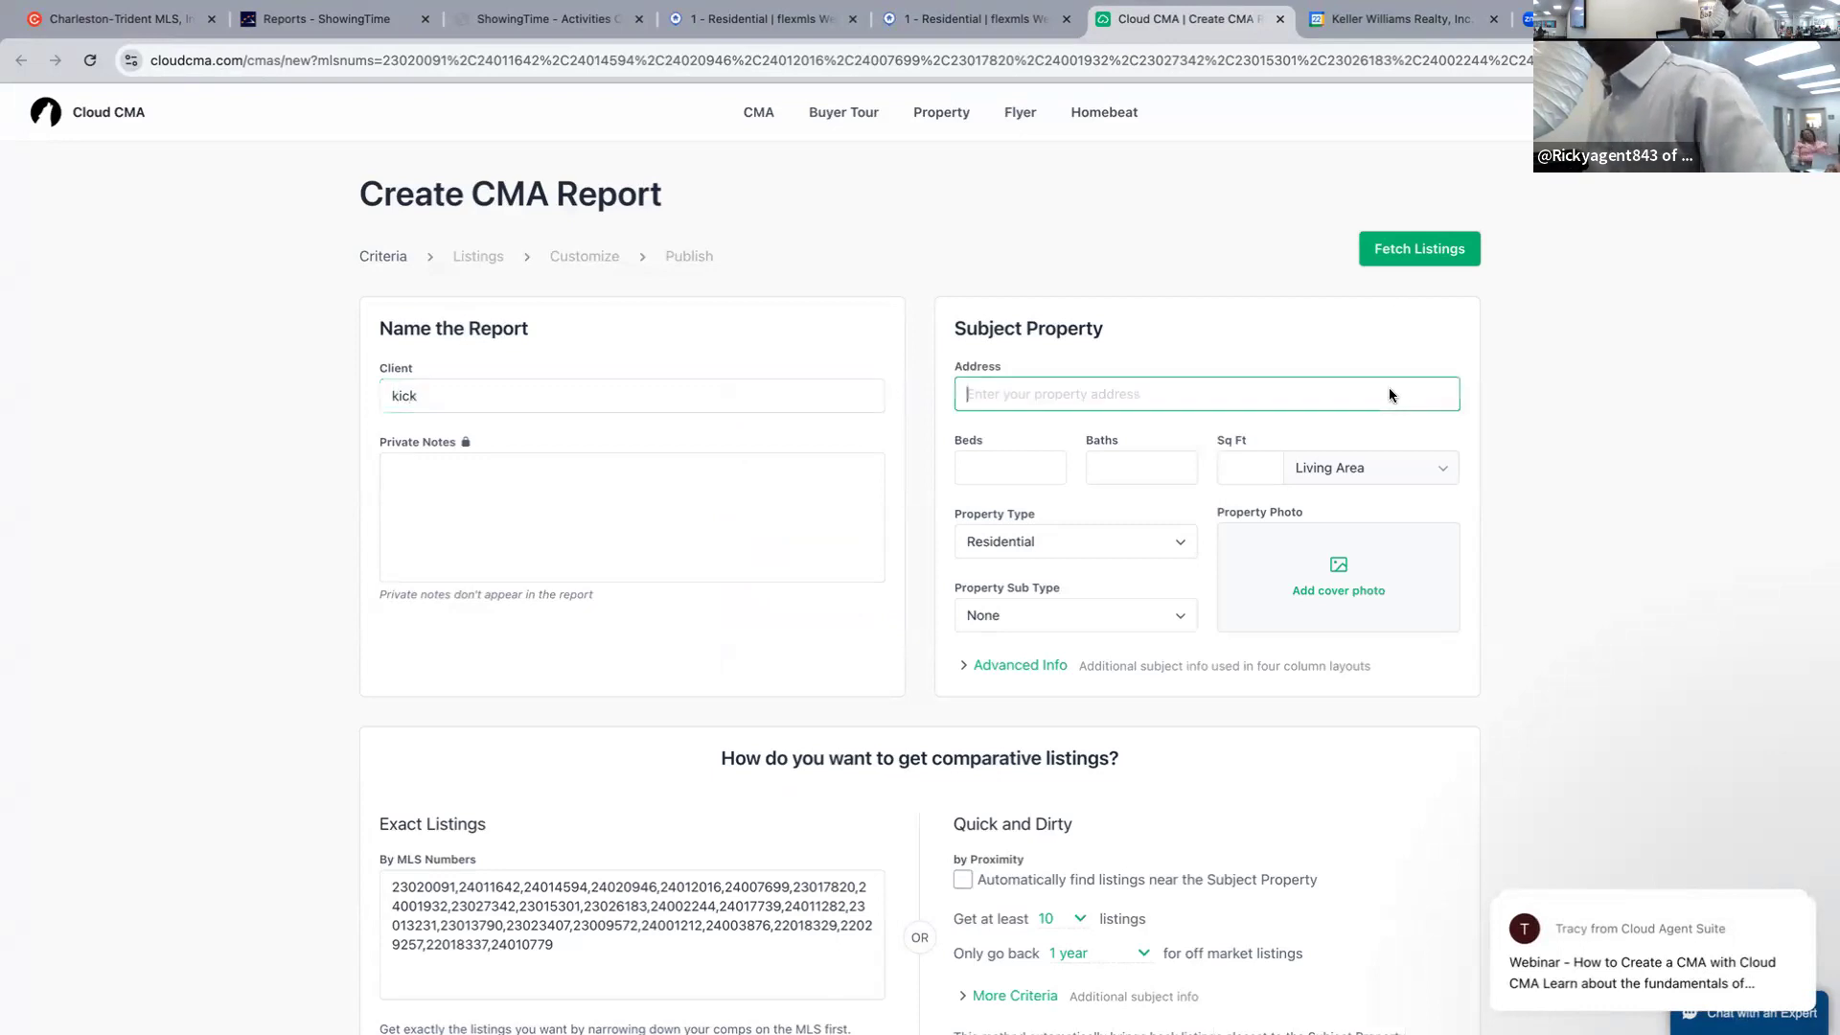
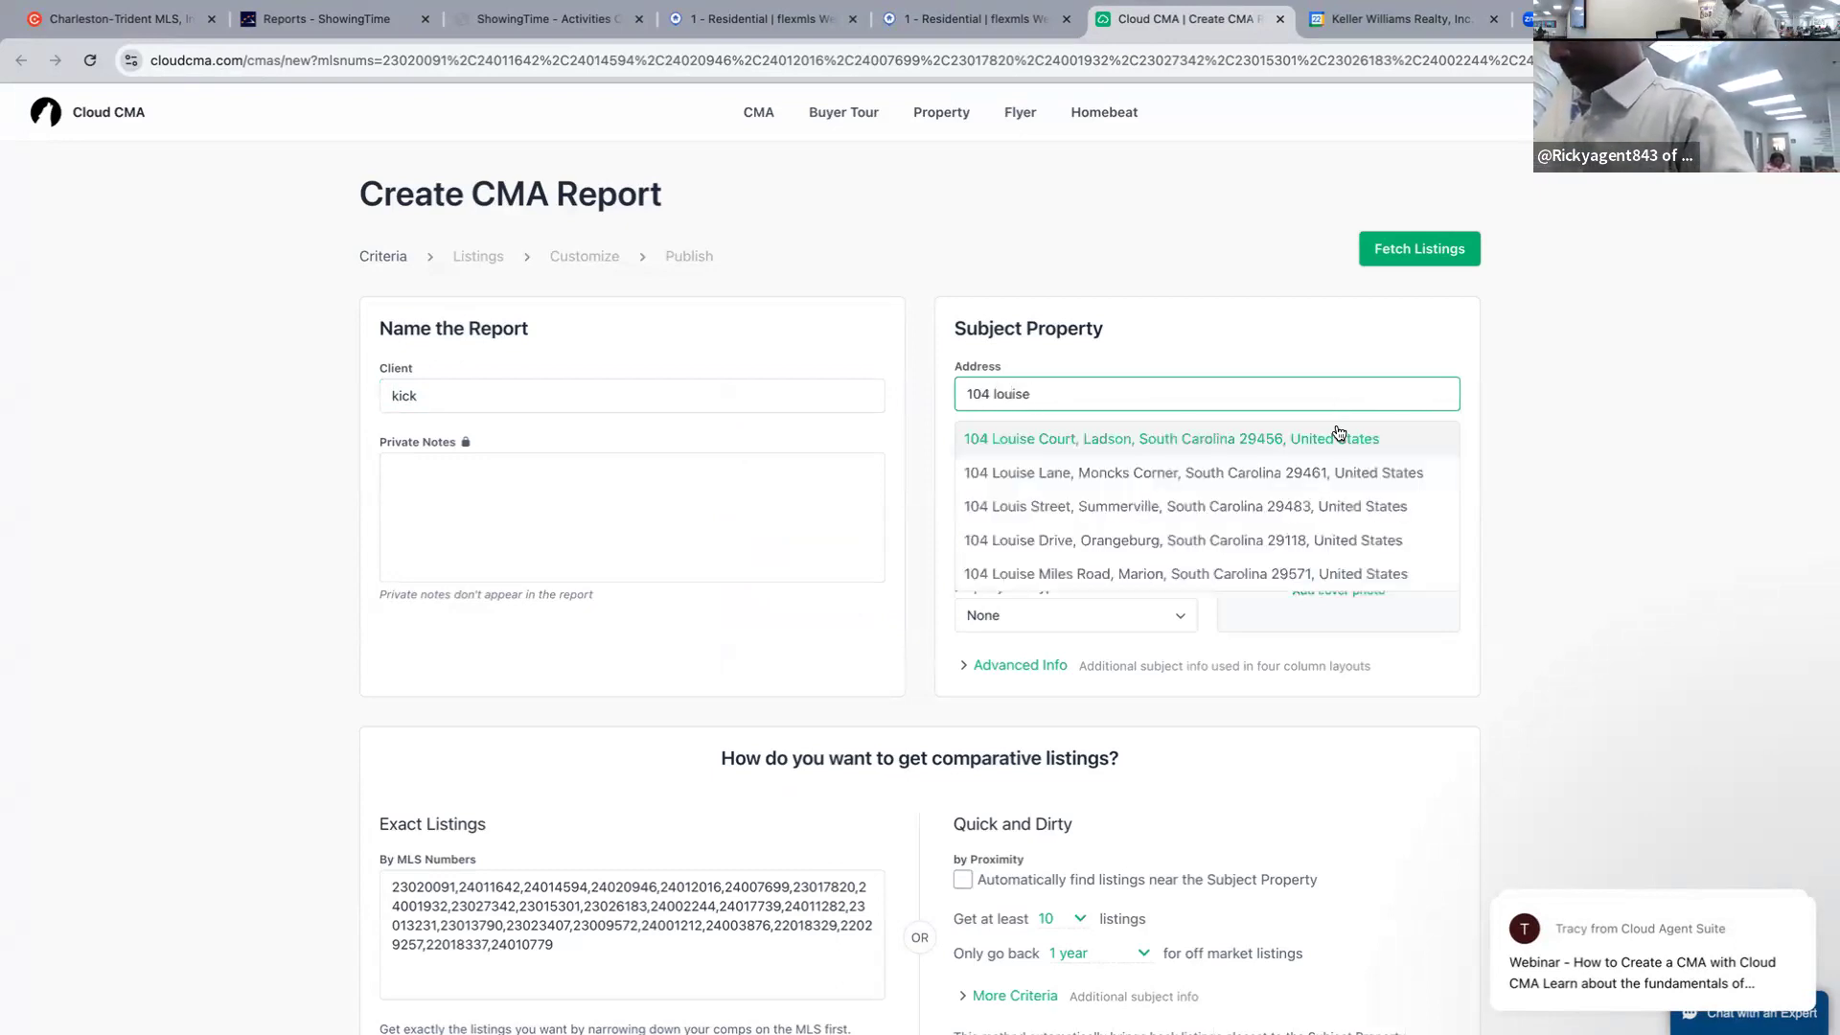
pyautogui.click(1335, 433)
# Set the subject to 5 beds and 2.5 baths, then fetch the comparable listings.
pyautogui.click(1023, 465)
pyautogui.press('BackSpace')
pyautogui.write('5')
pyautogui.click(1148, 467)
pyautogui.write('2')
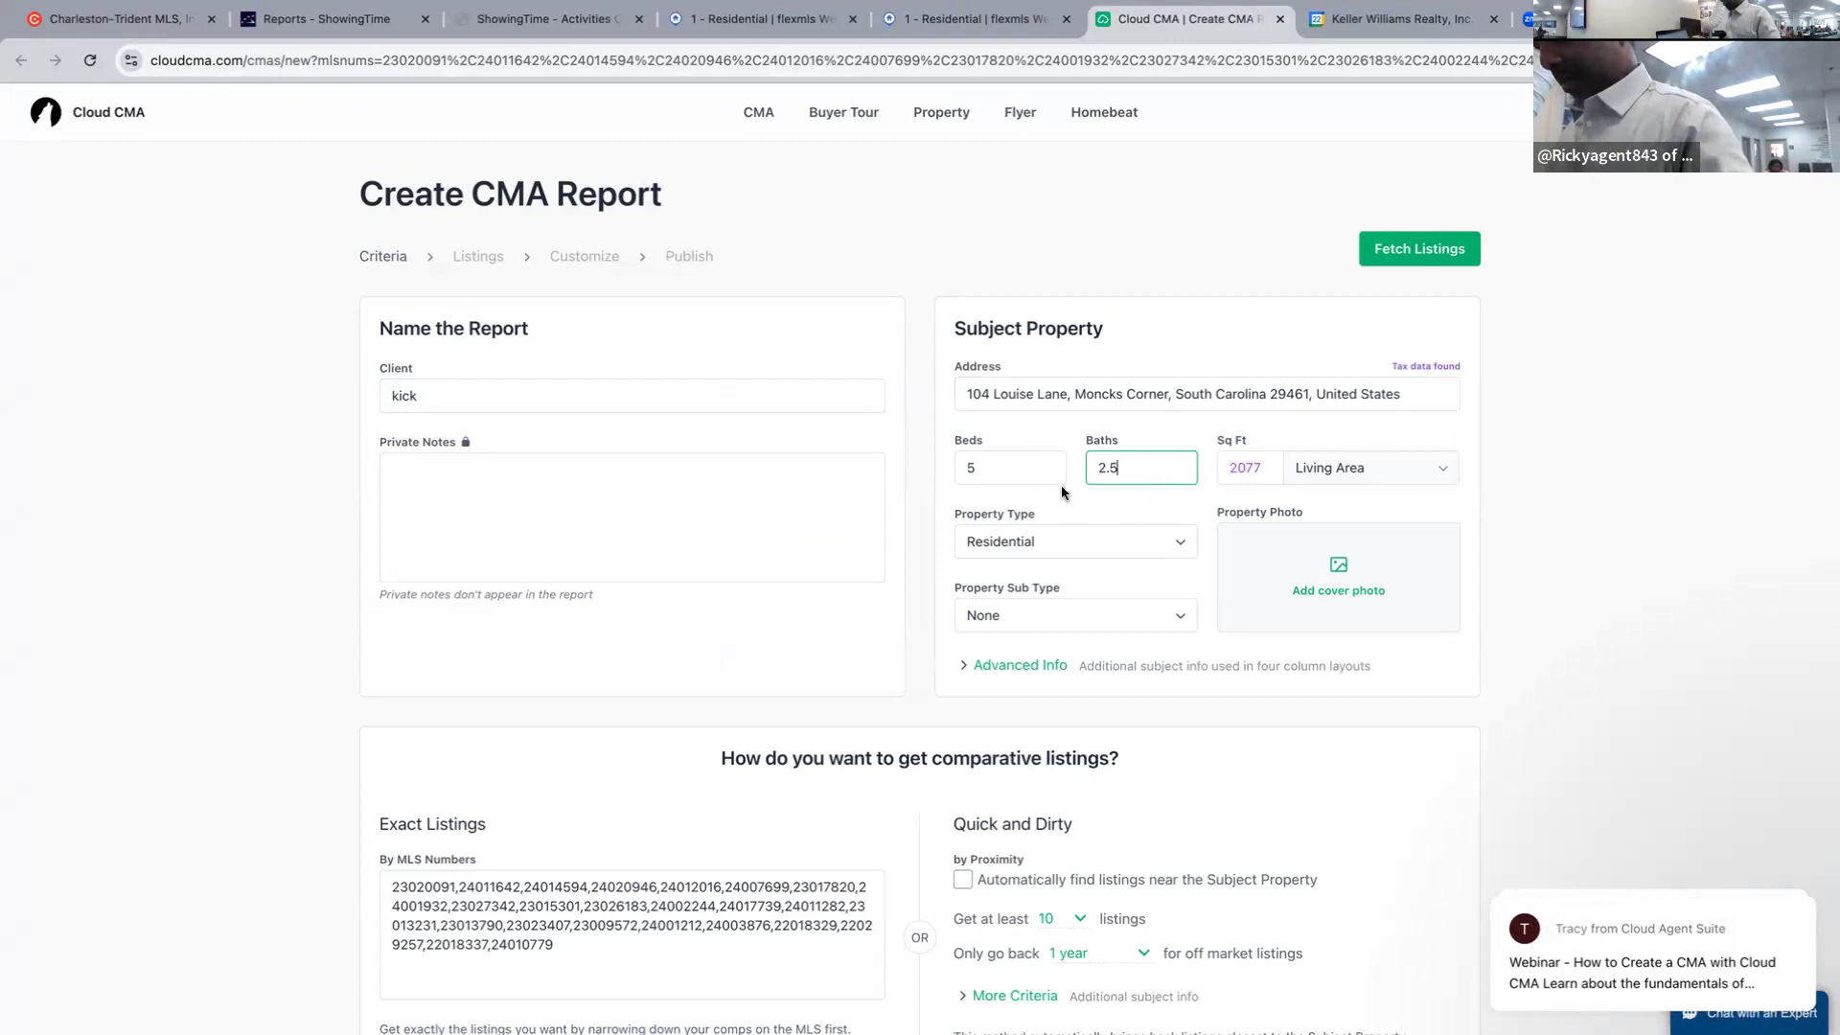
pyautogui.click(1526, 433)
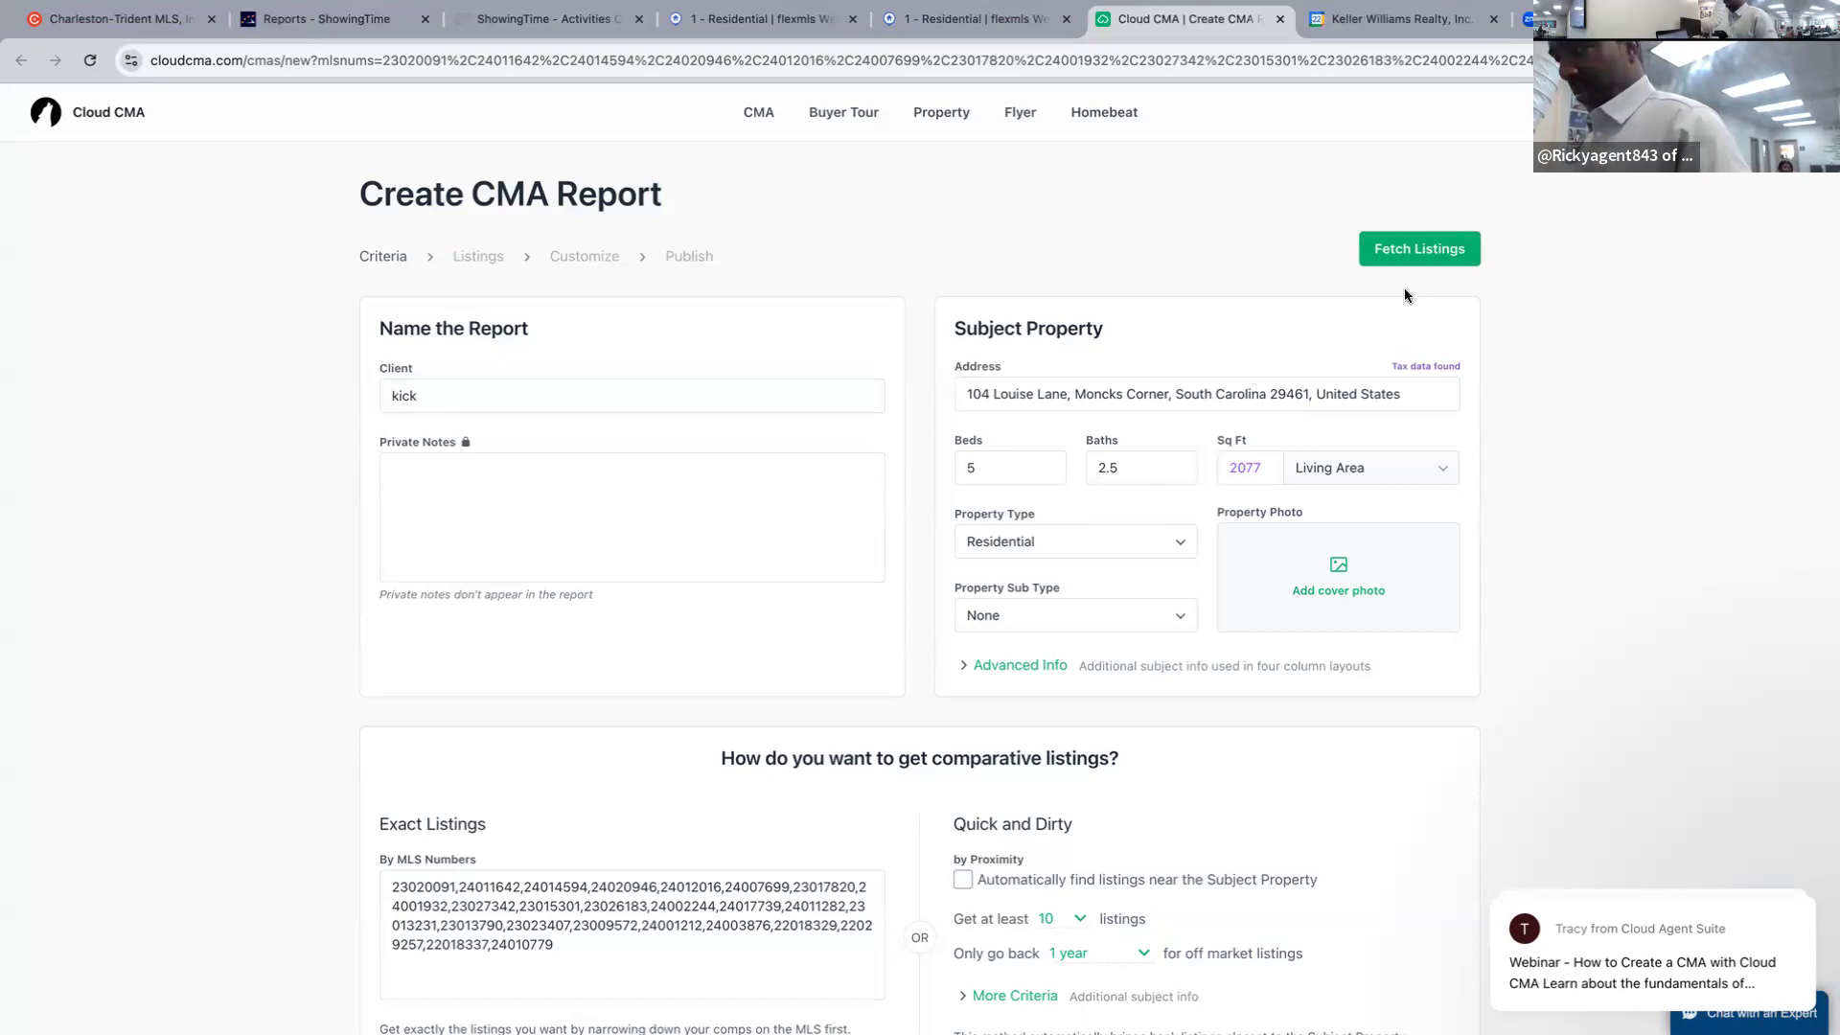
pyautogui.click(1419, 251)
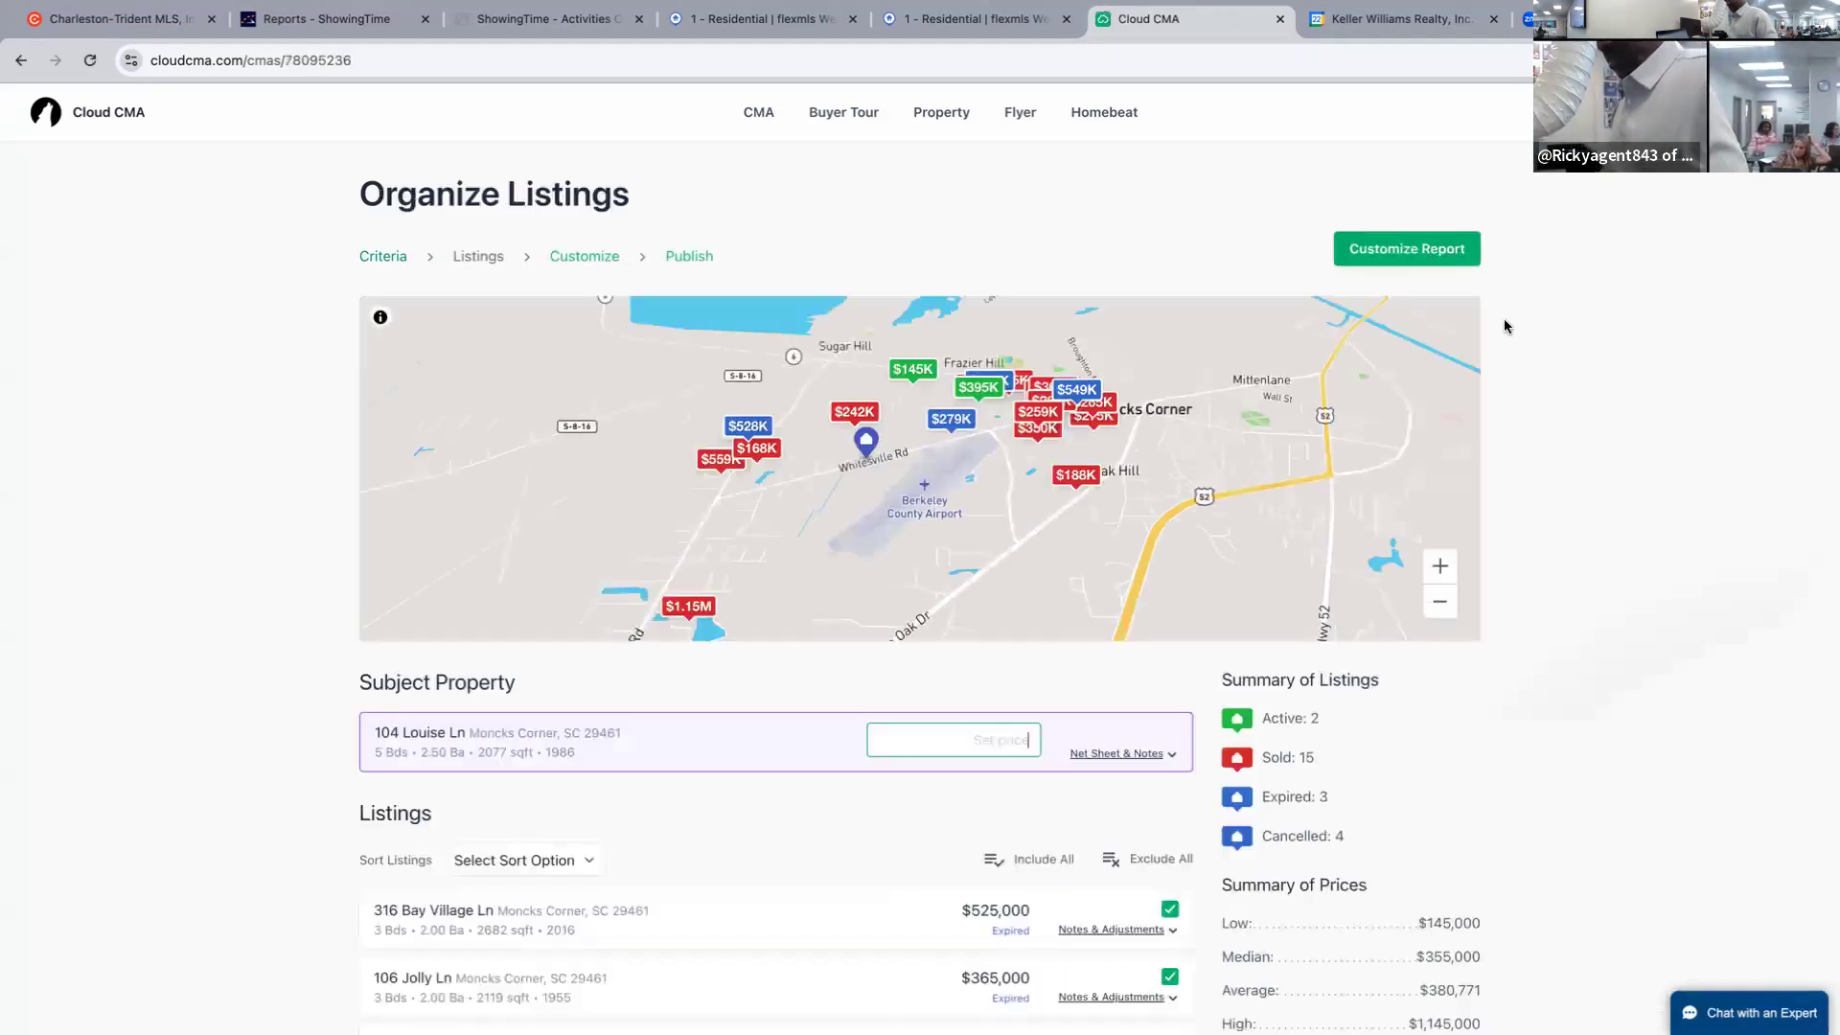
pyautogui.scroll(-2, 1572, 355)
pyautogui.scroll(2, 1571, 360)
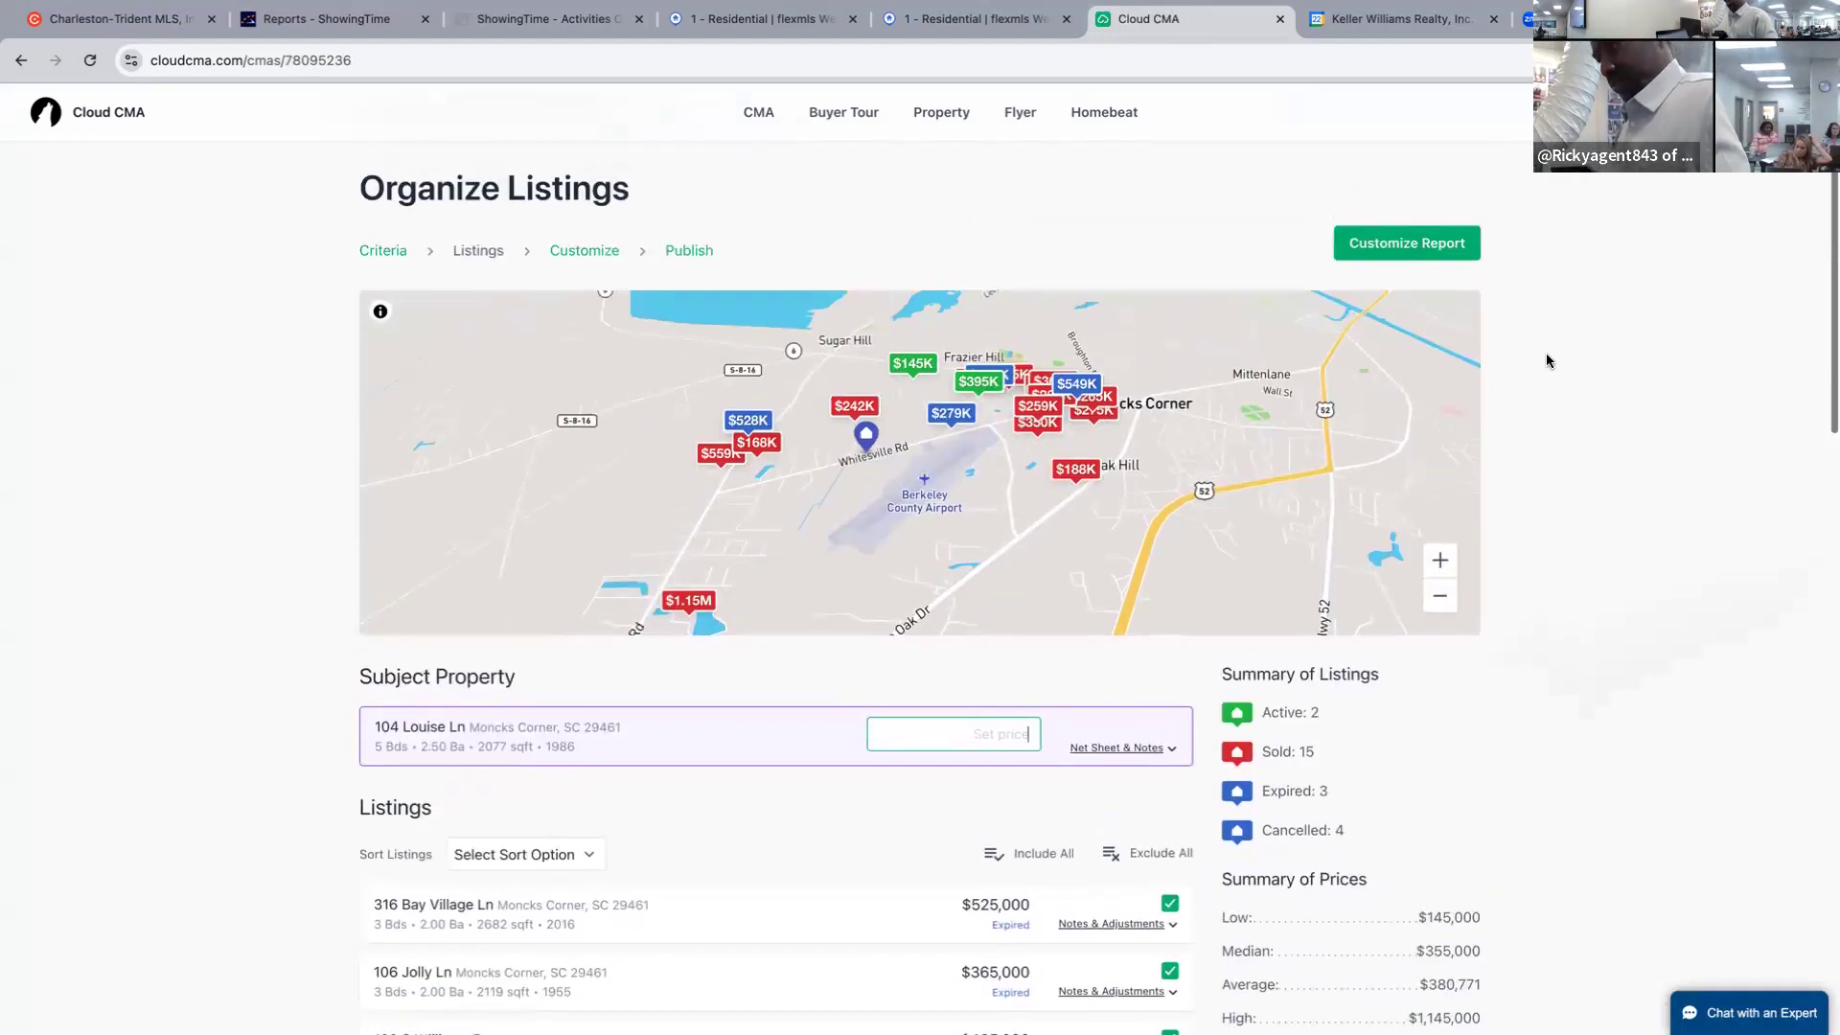
pyautogui.click(1431, 253)
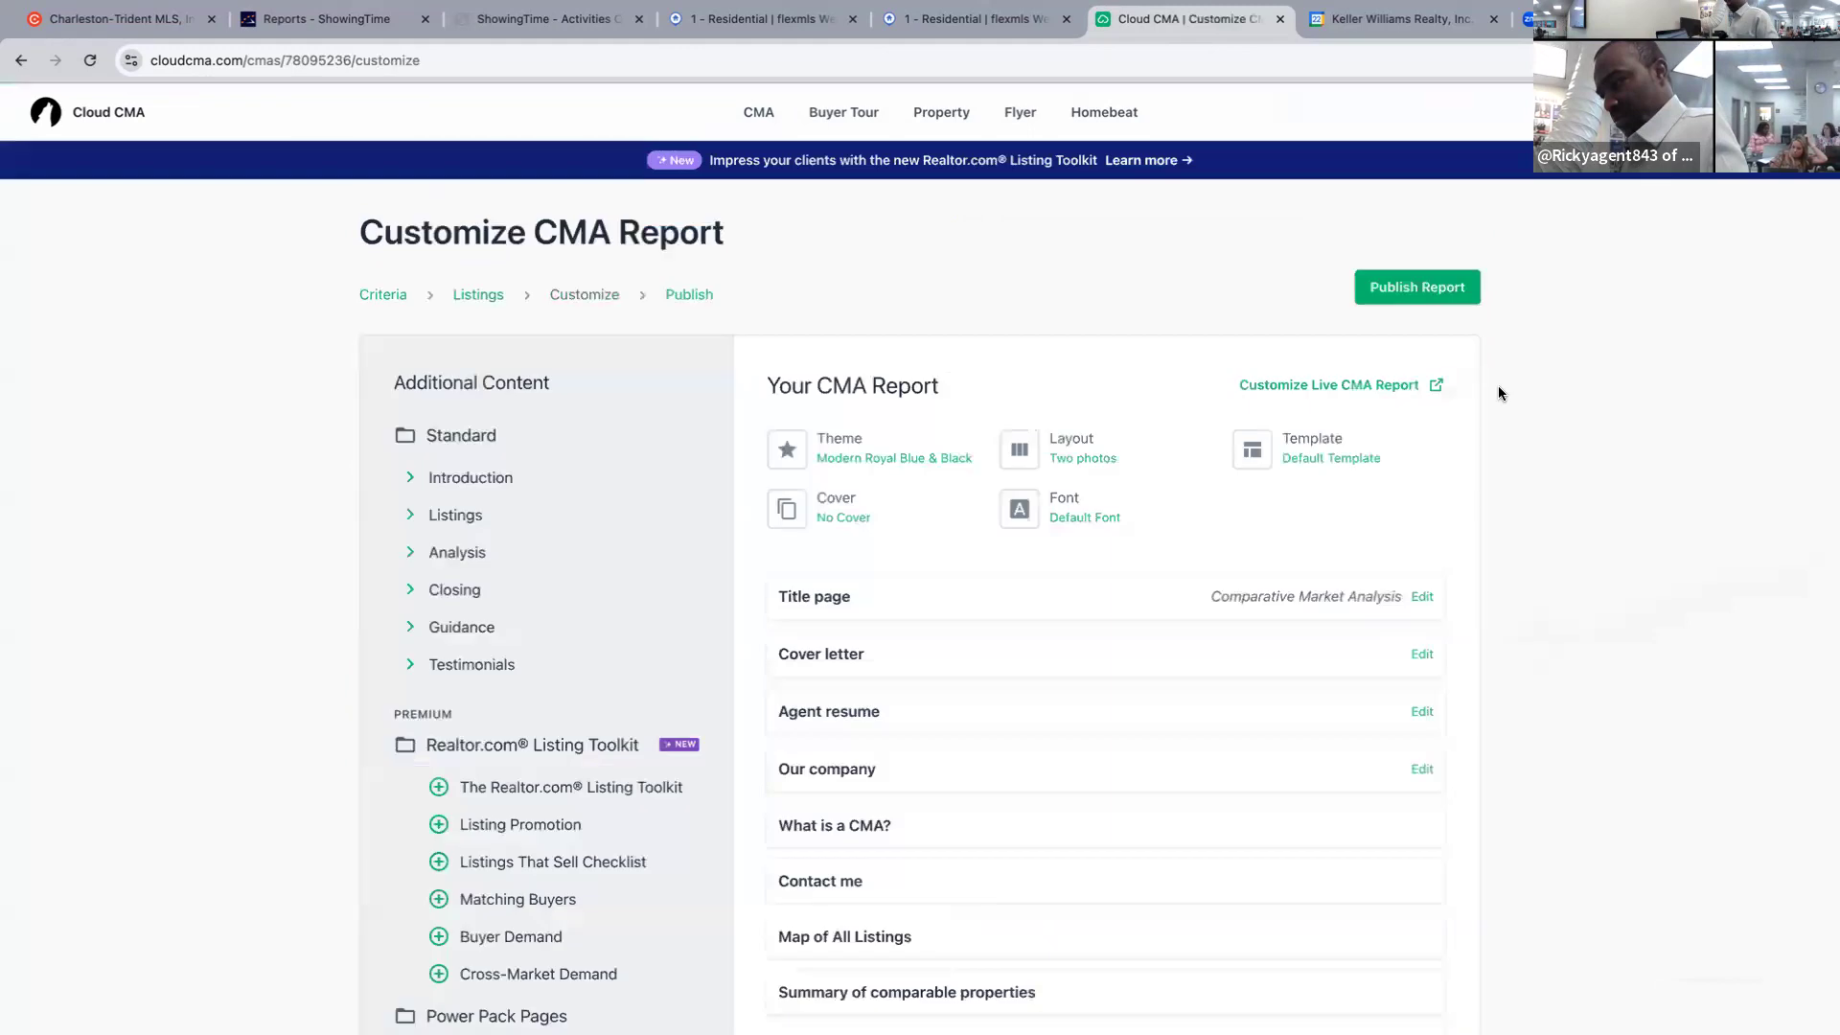
pyautogui.click(1437, 299)
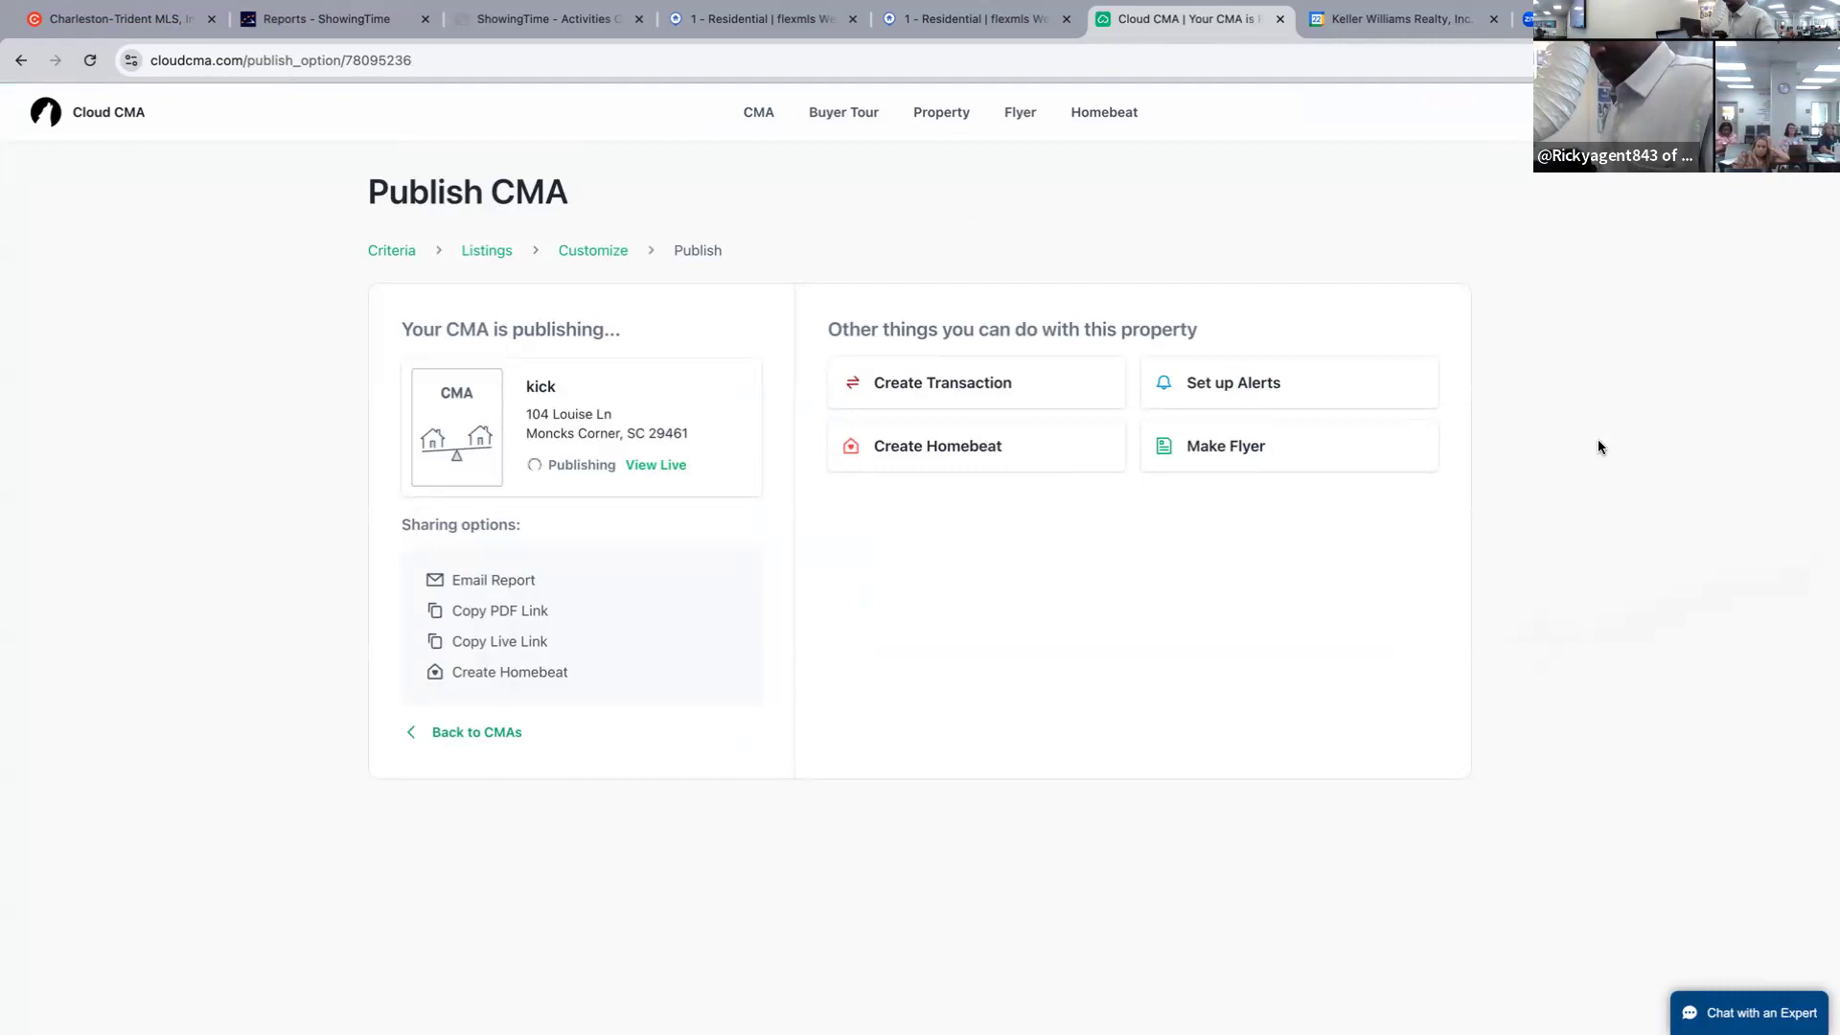
pyautogui.click(656, 464)
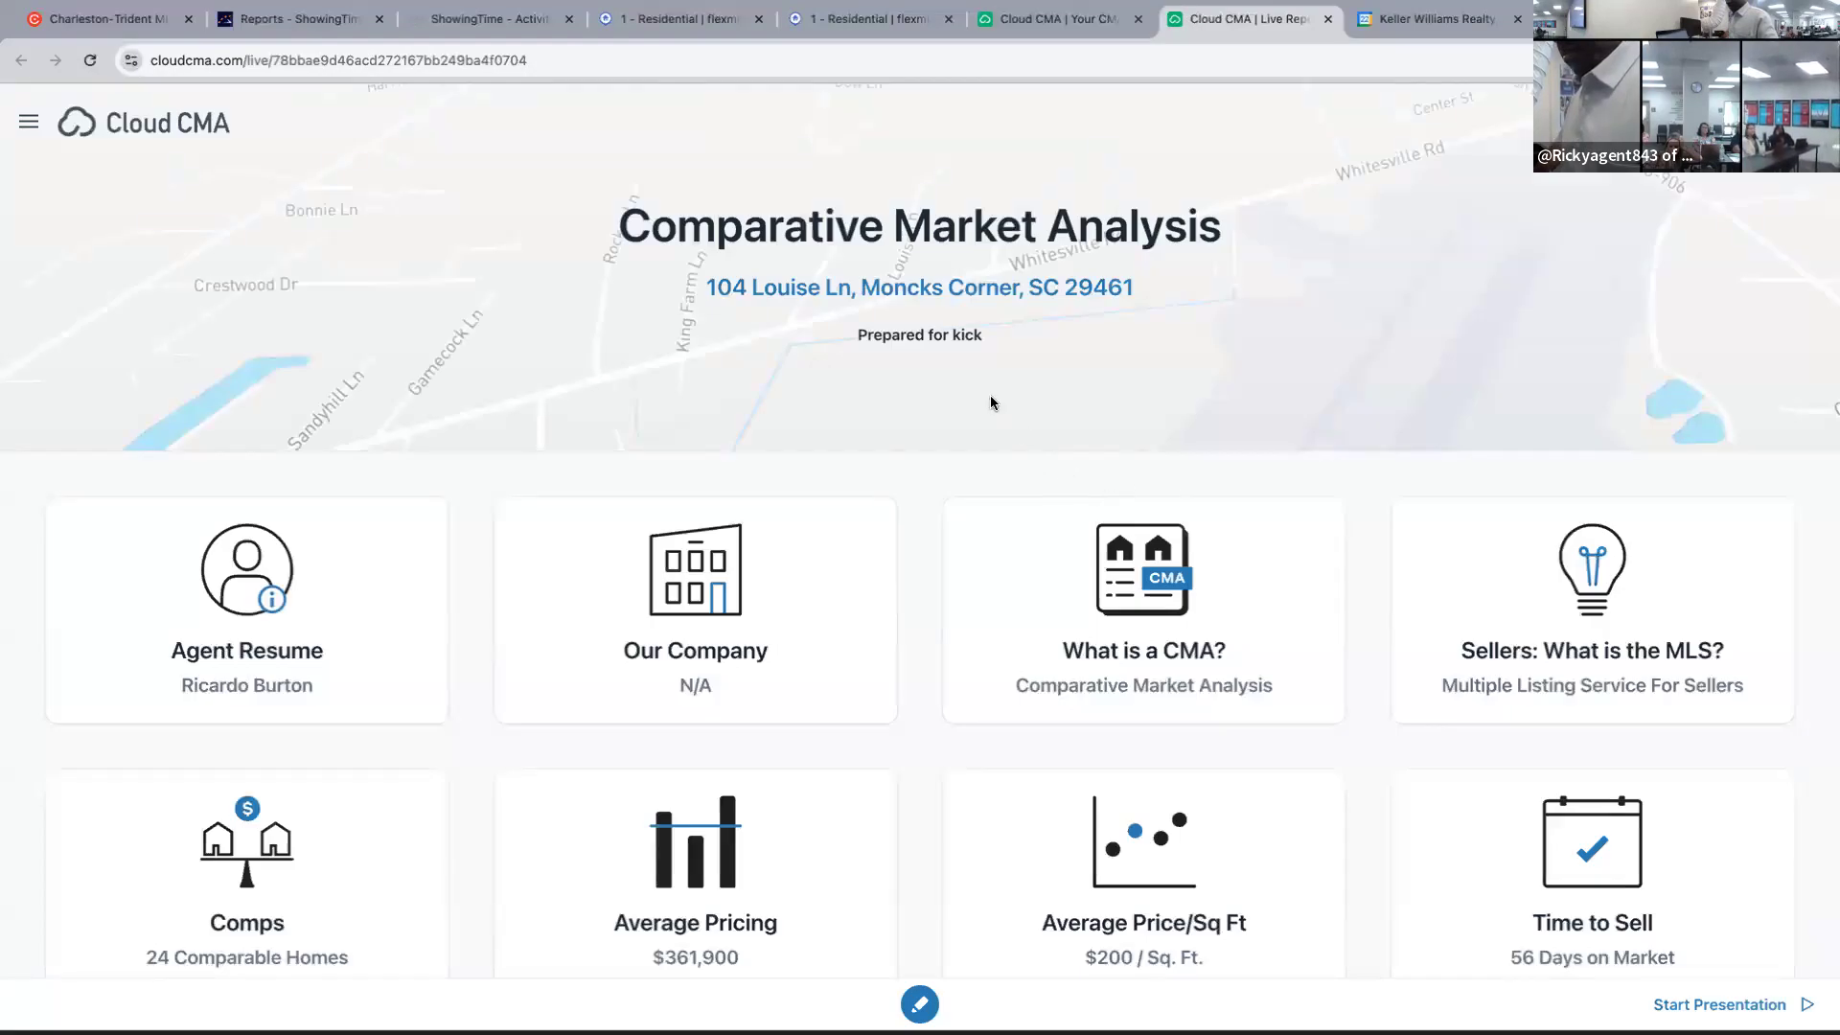
# Show the Average Price/Sq Ft chart with the subject property and sold-listings trendline.
pyautogui.scroll(-2, 956, 406)
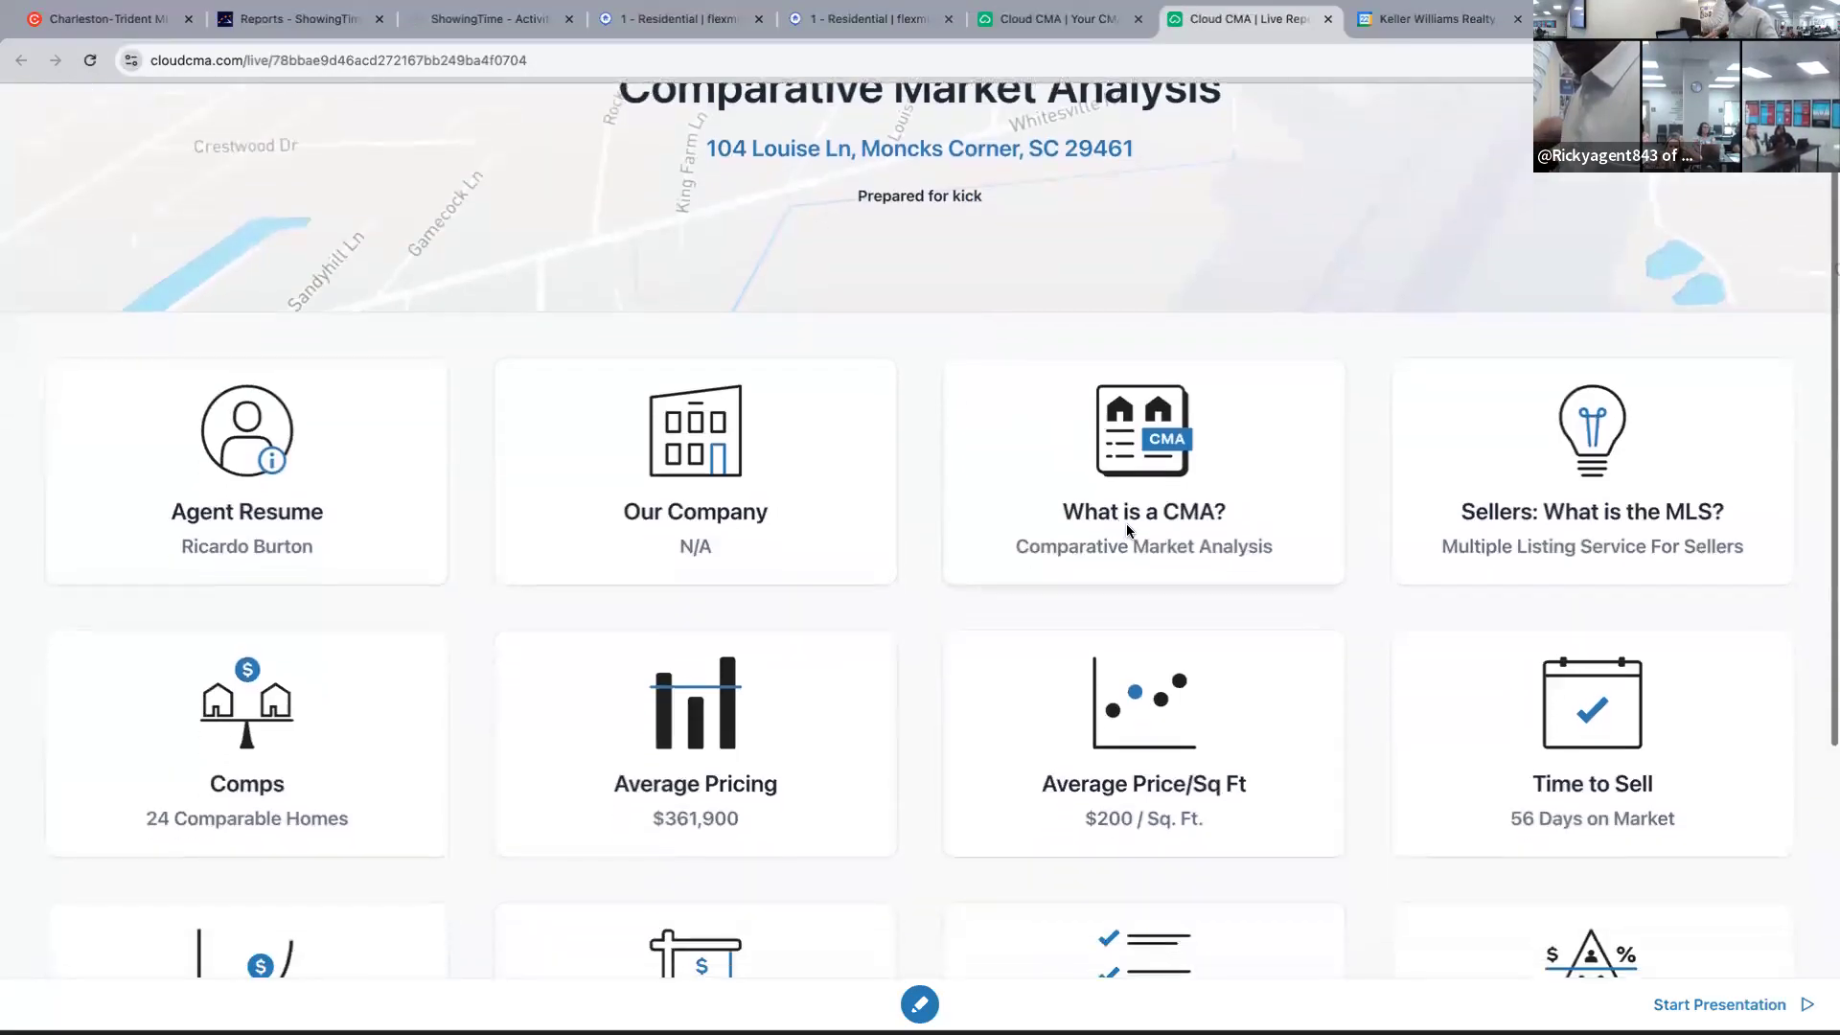
pyautogui.click(1139, 707)
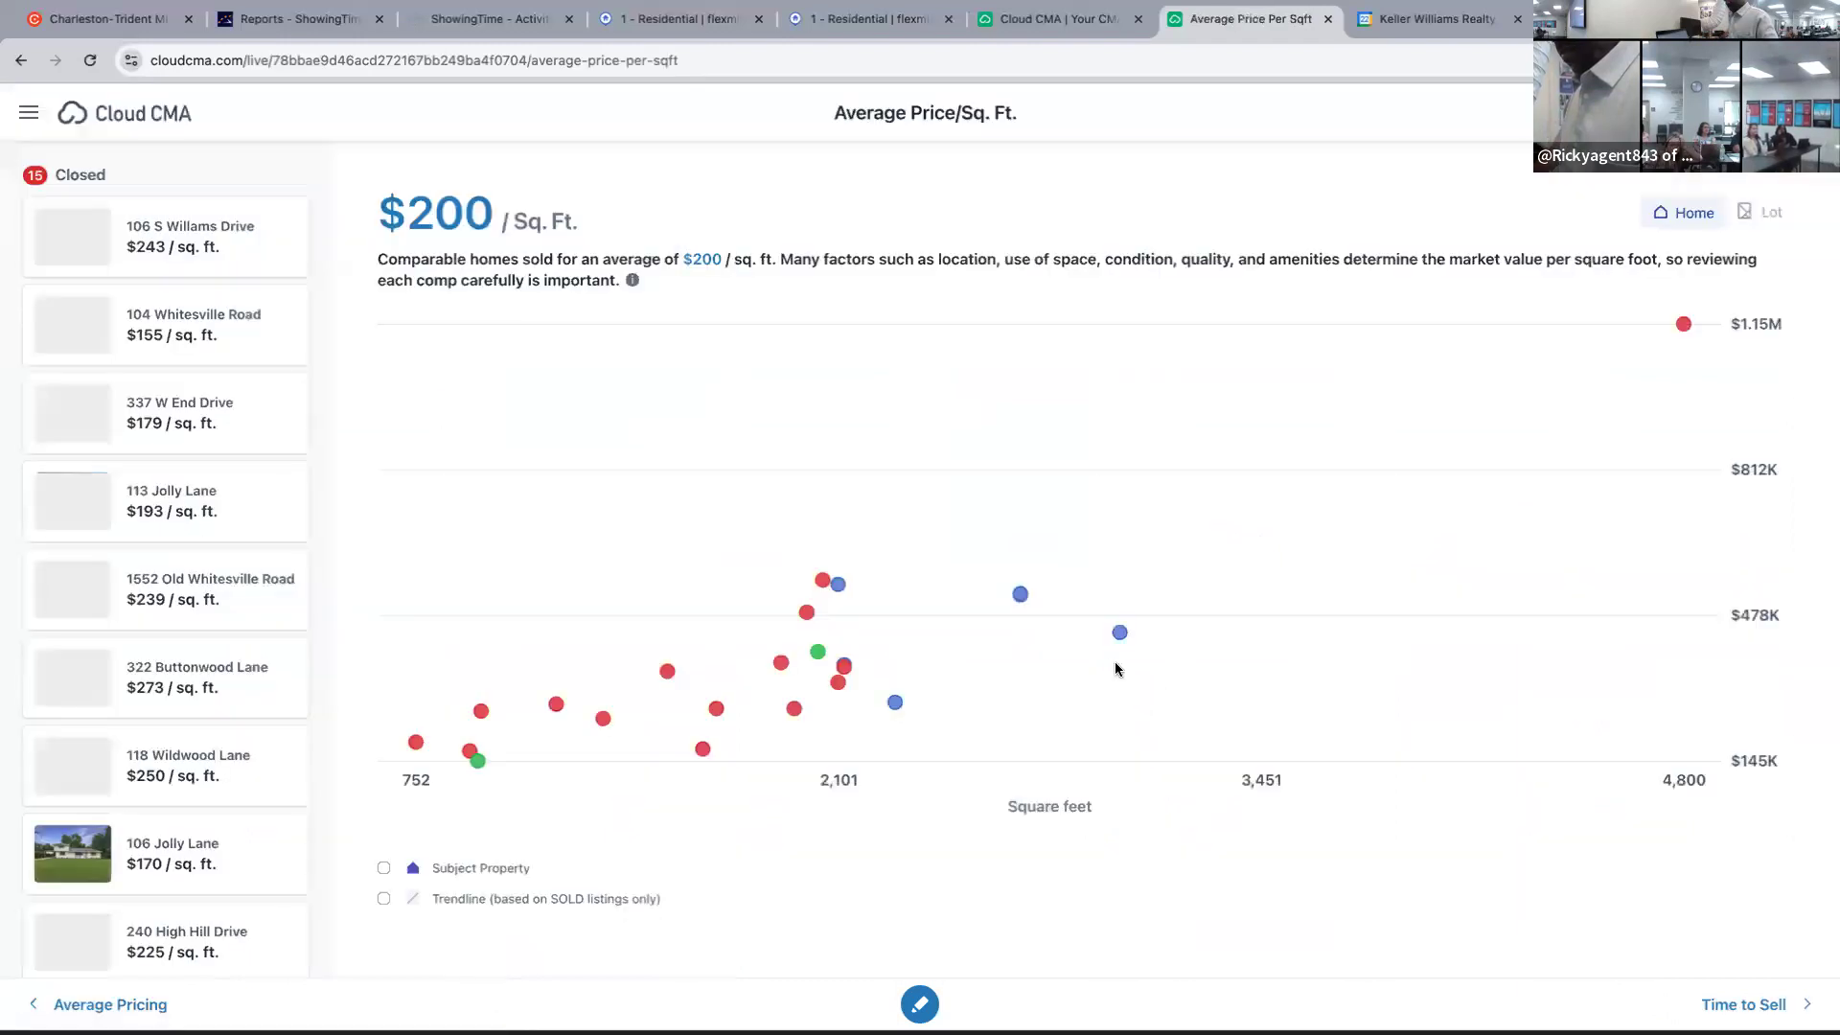
pyautogui.click(384, 868)
pyautogui.click(383, 898)
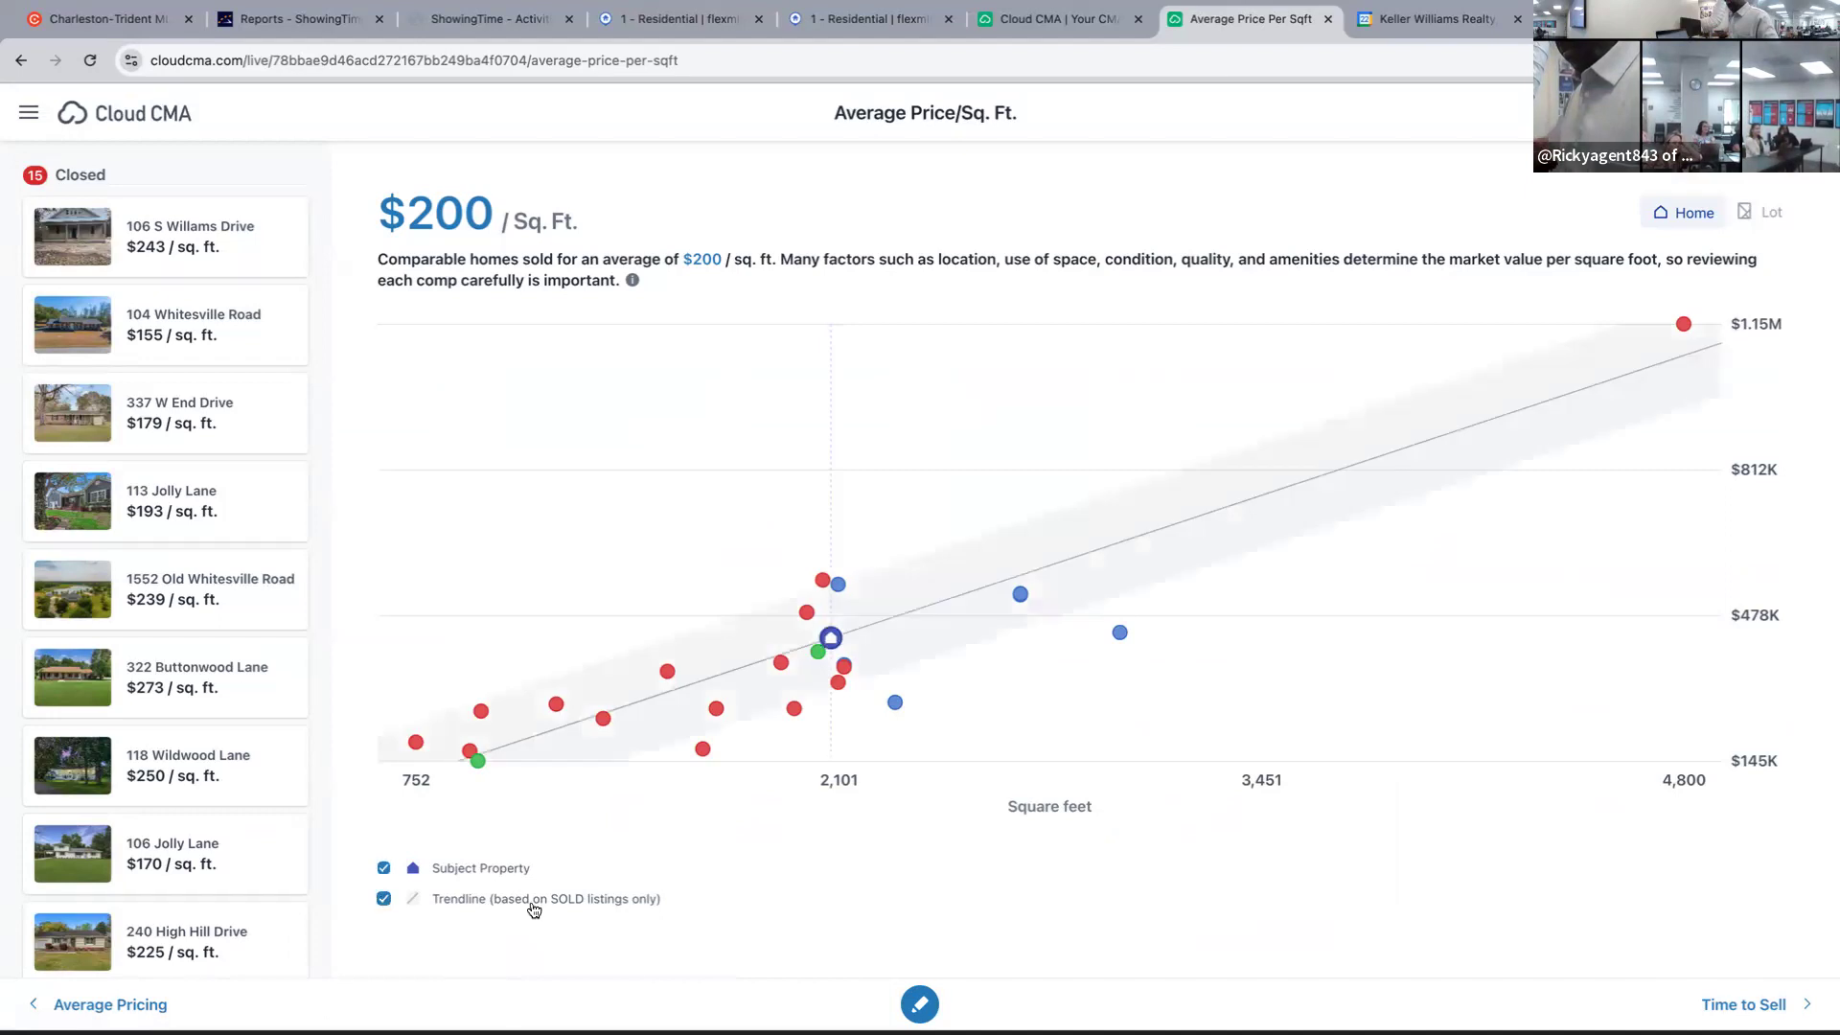
pyautogui.click(1684, 324)
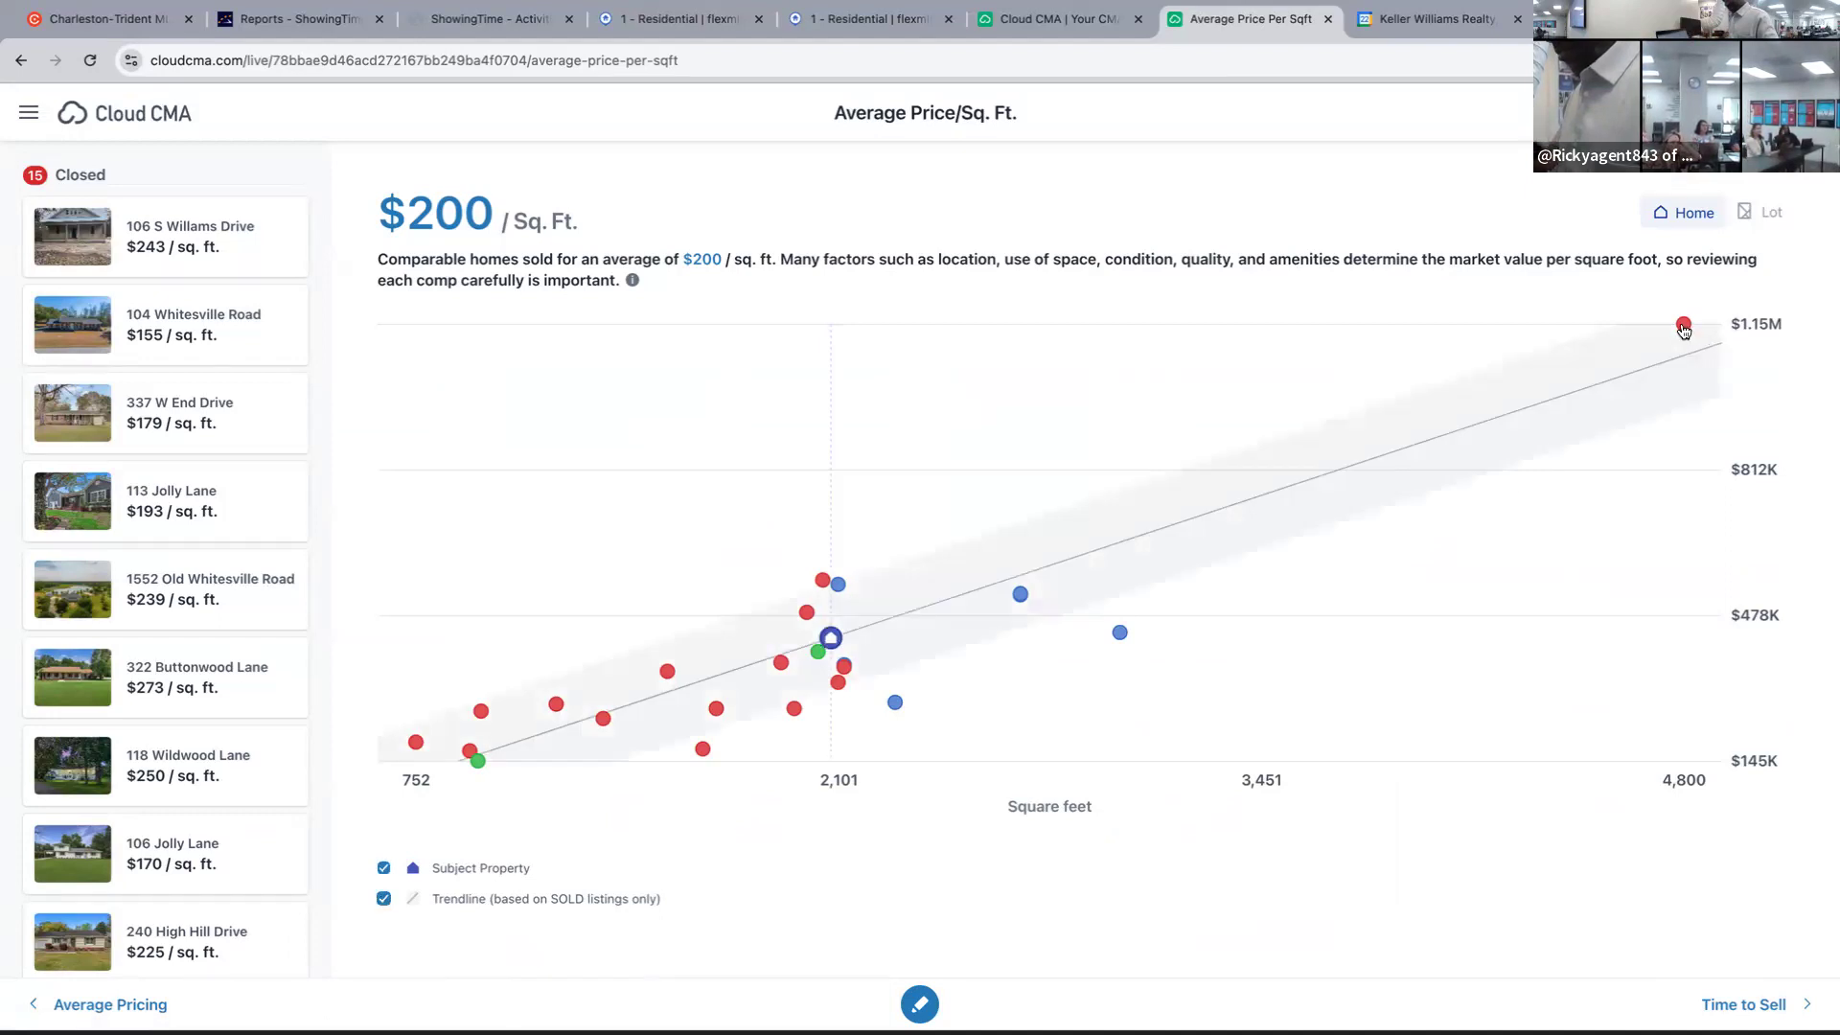
pyautogui.click(301, 169)
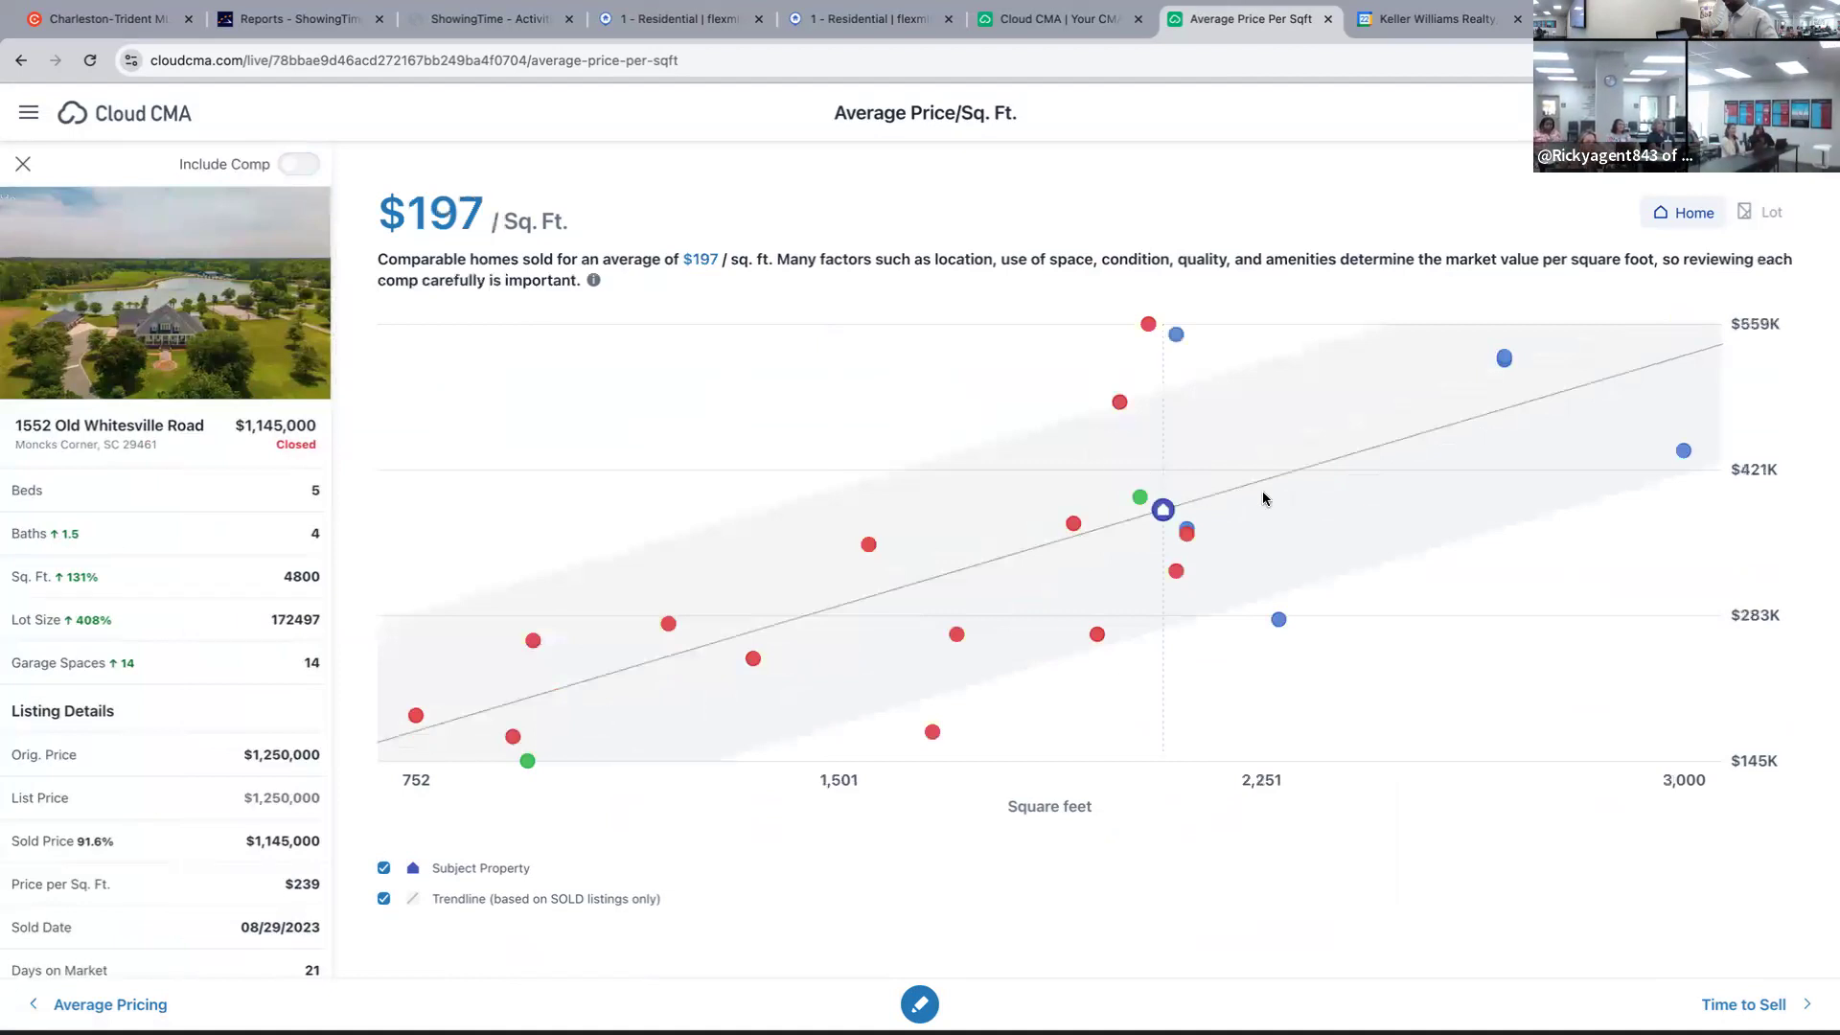
pyautogui.click(1219, 547)
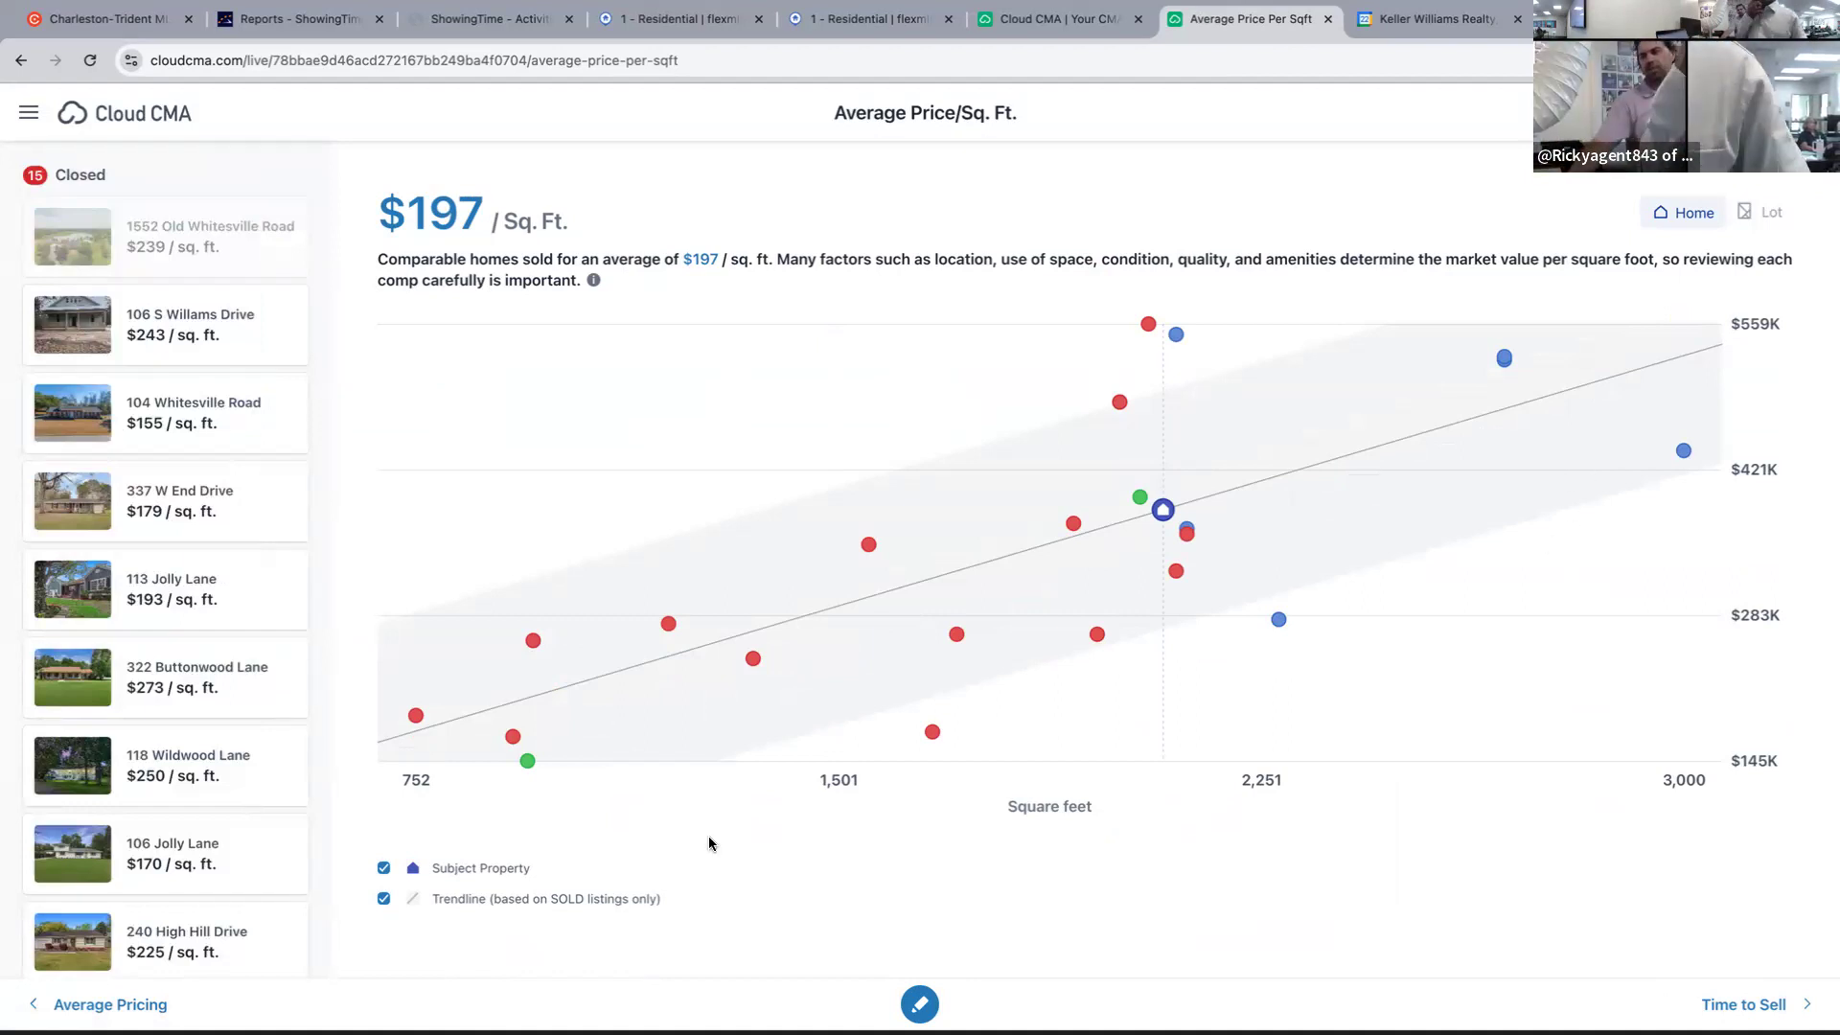
pyautogui.click(1142, 325)
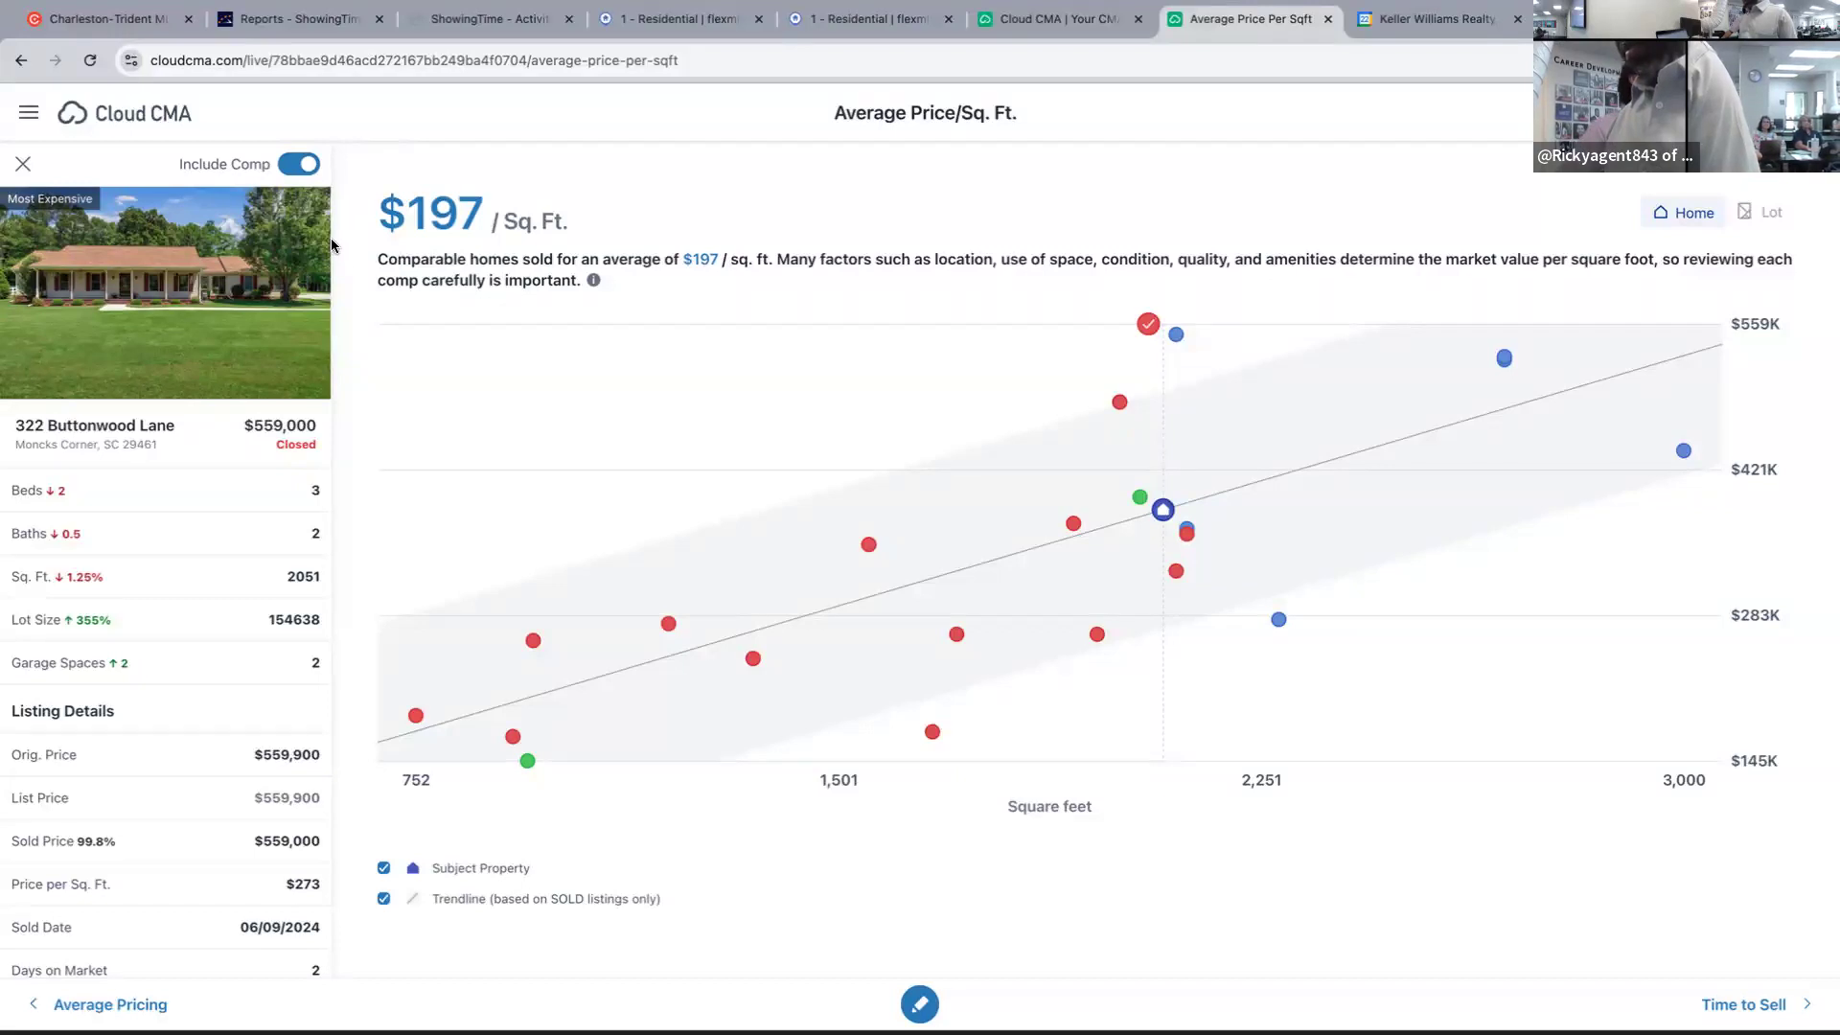
pyautogui.click(865, 18)
pyautogui.click(711, 18)
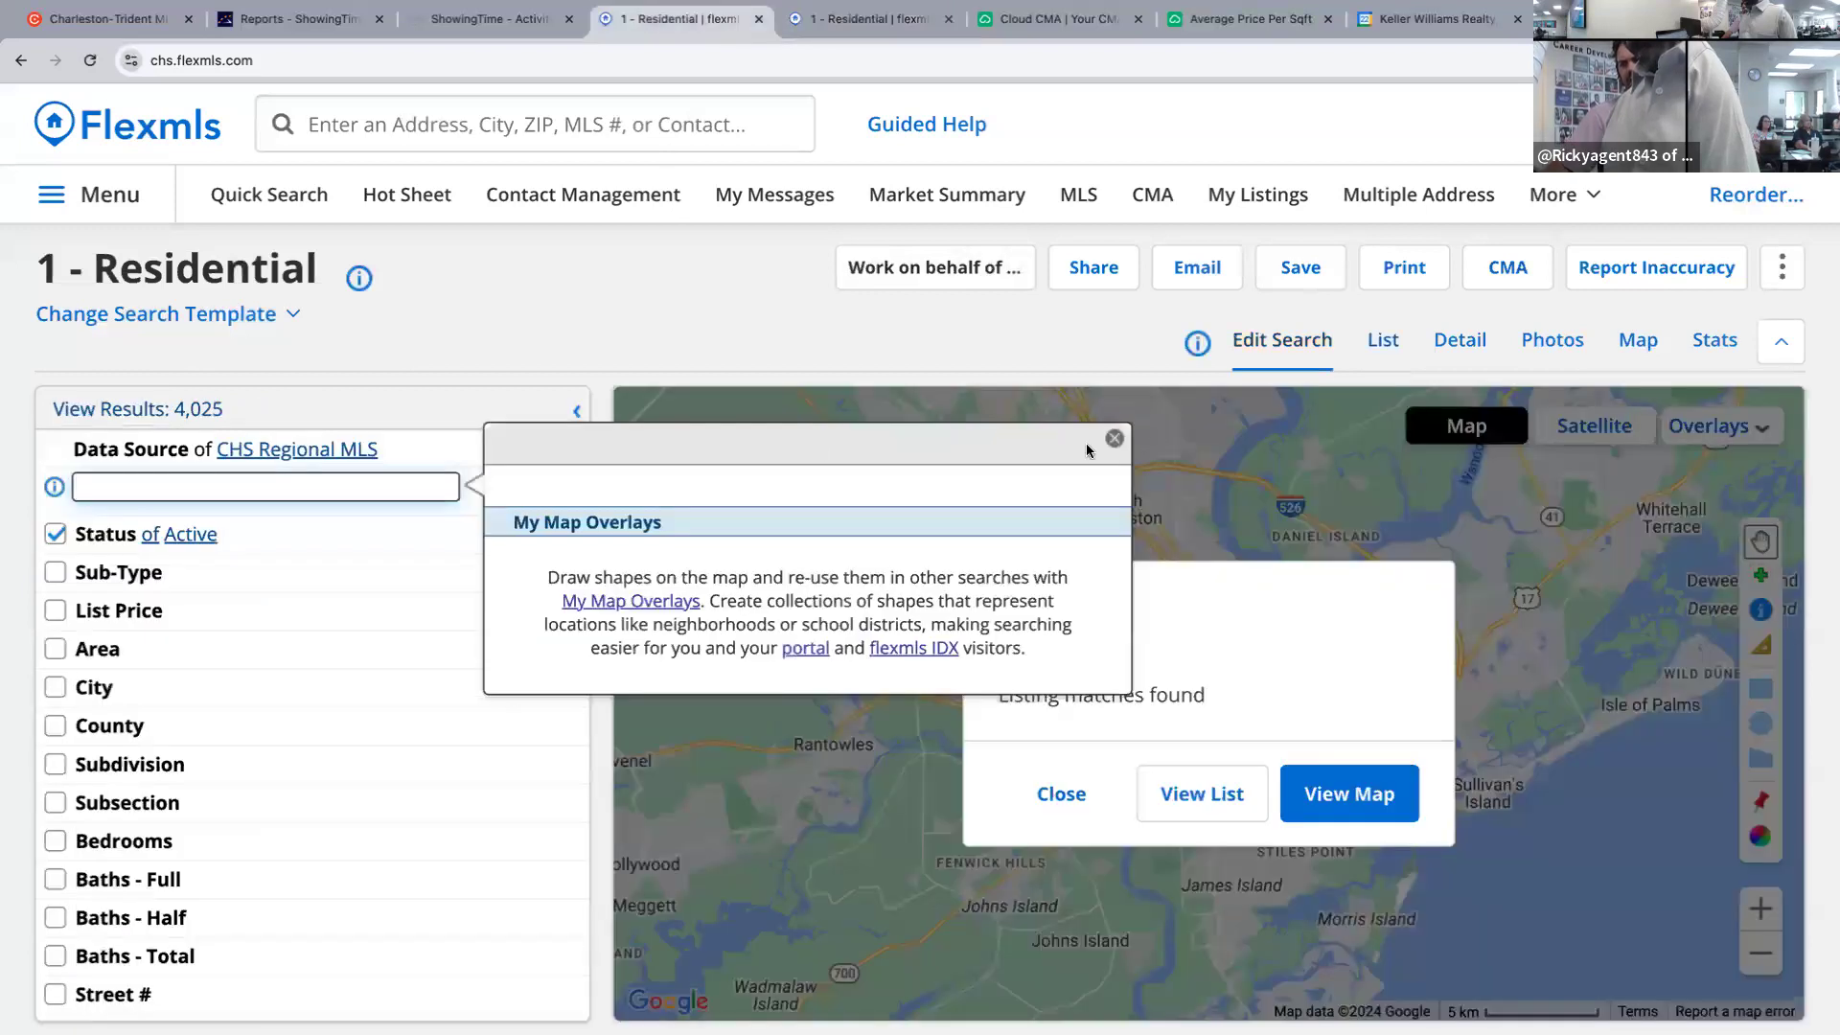
pyautogui.click(372, 480)
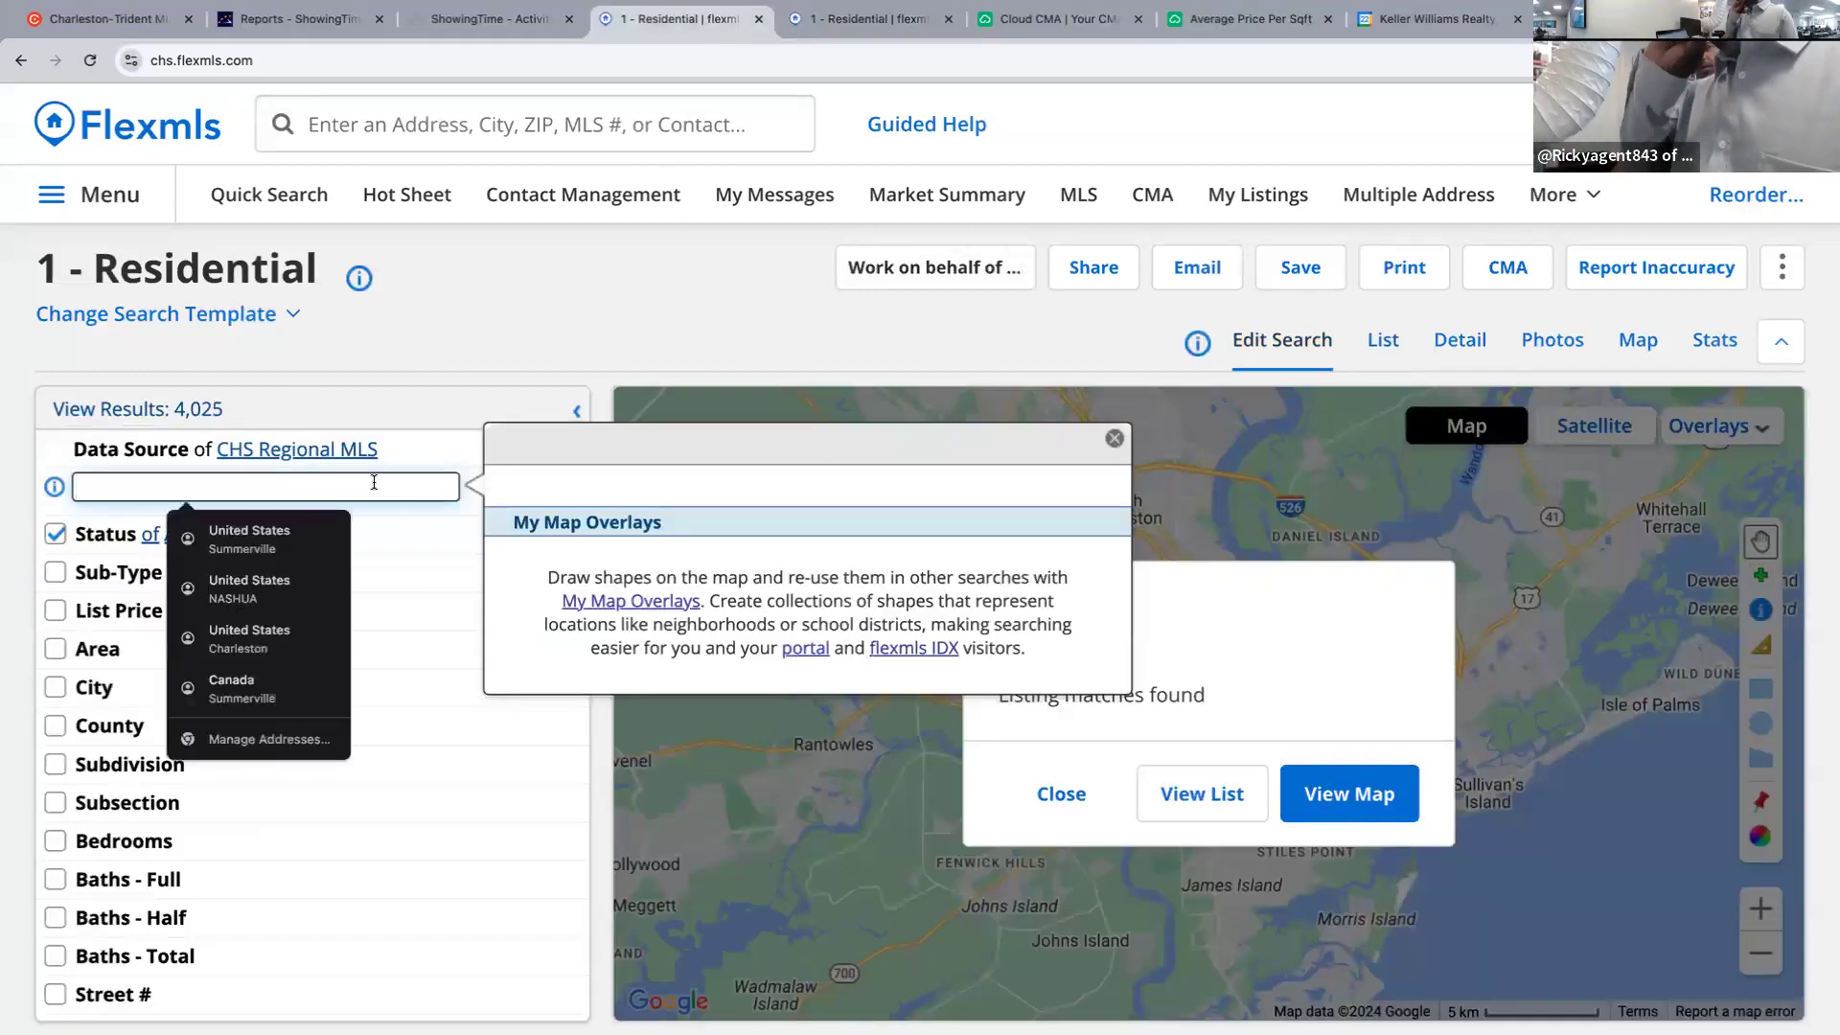
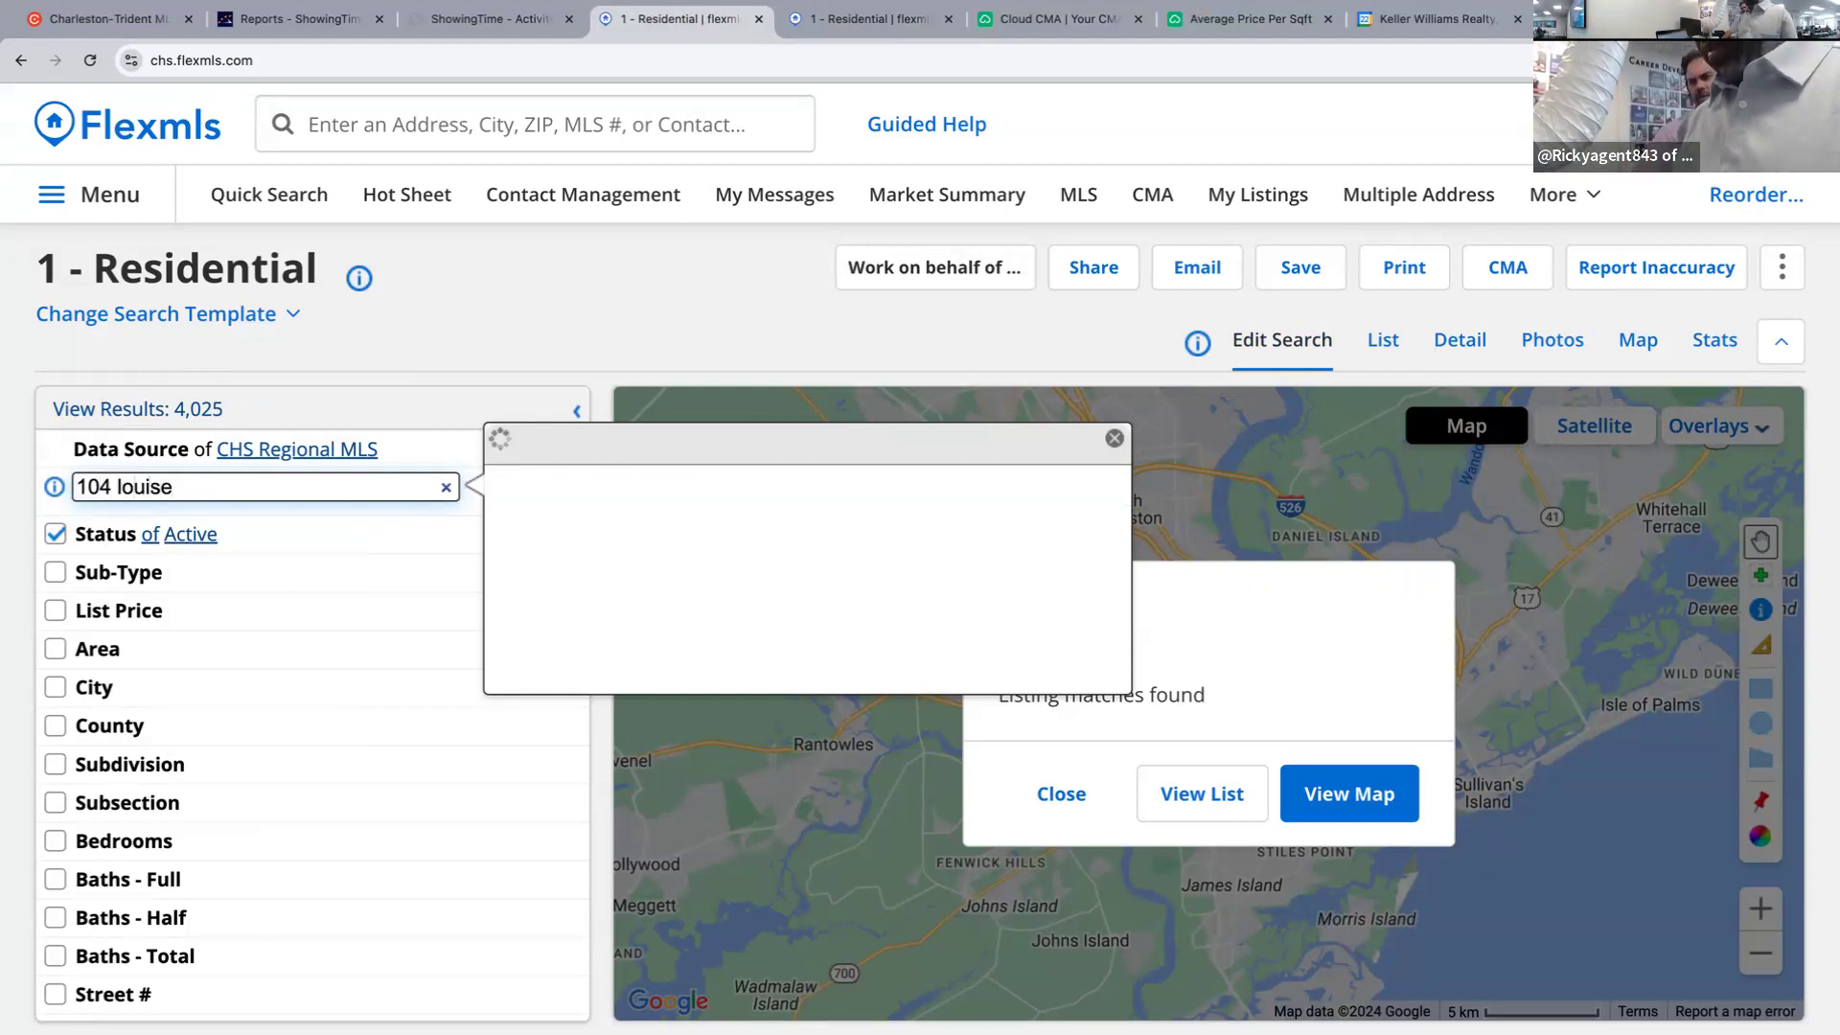
pyautogui.doubleClick(722, 603)
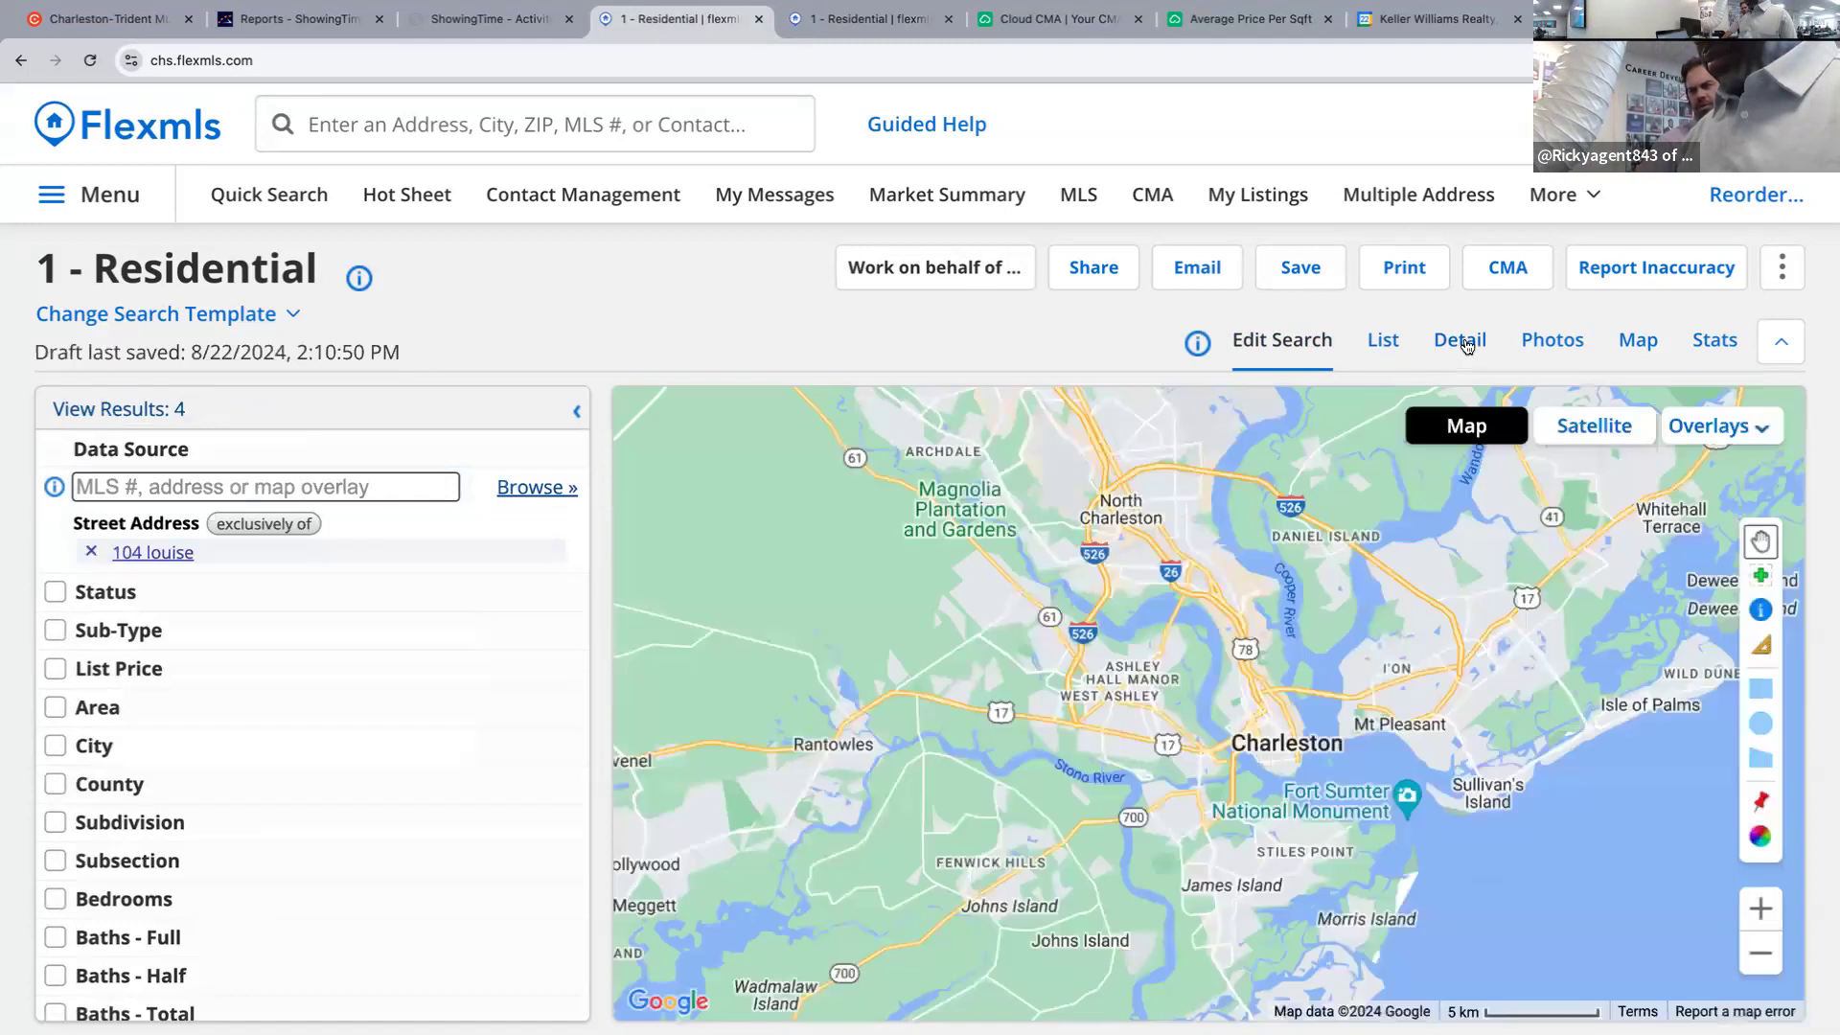
pyautogui.click(1461, 344)
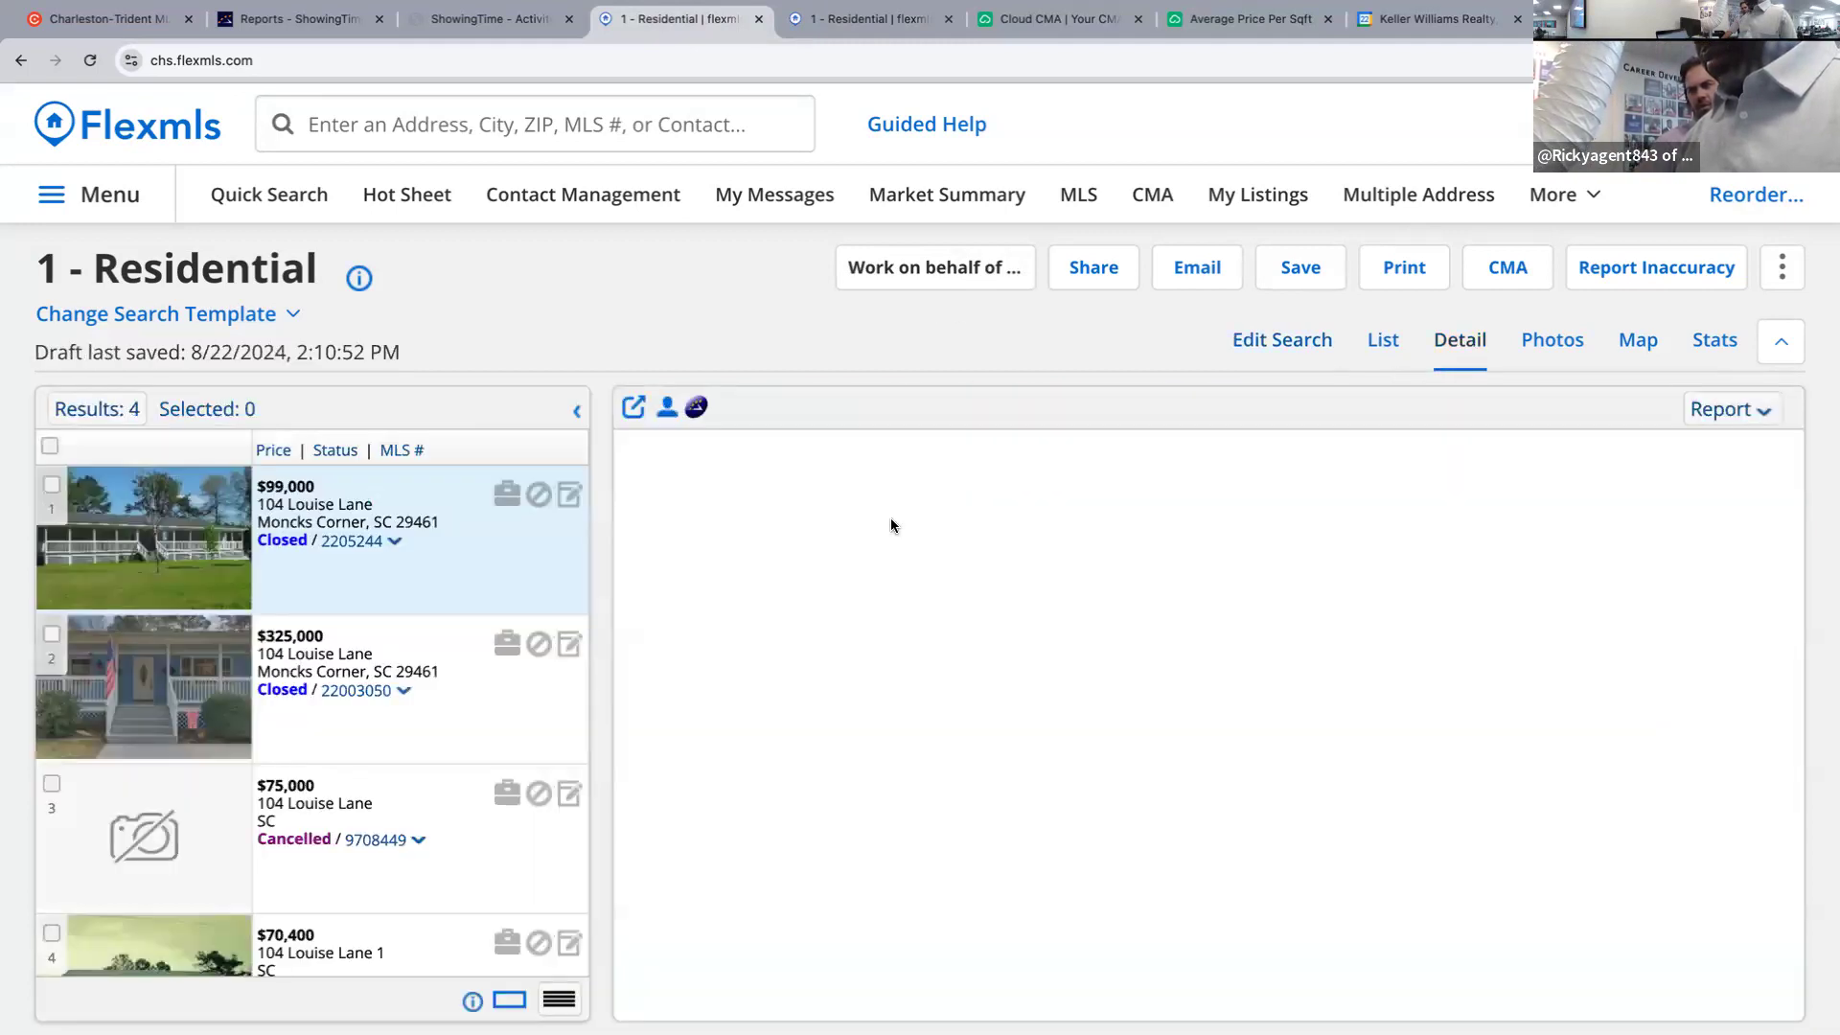
pyautogui.click(390, 645)
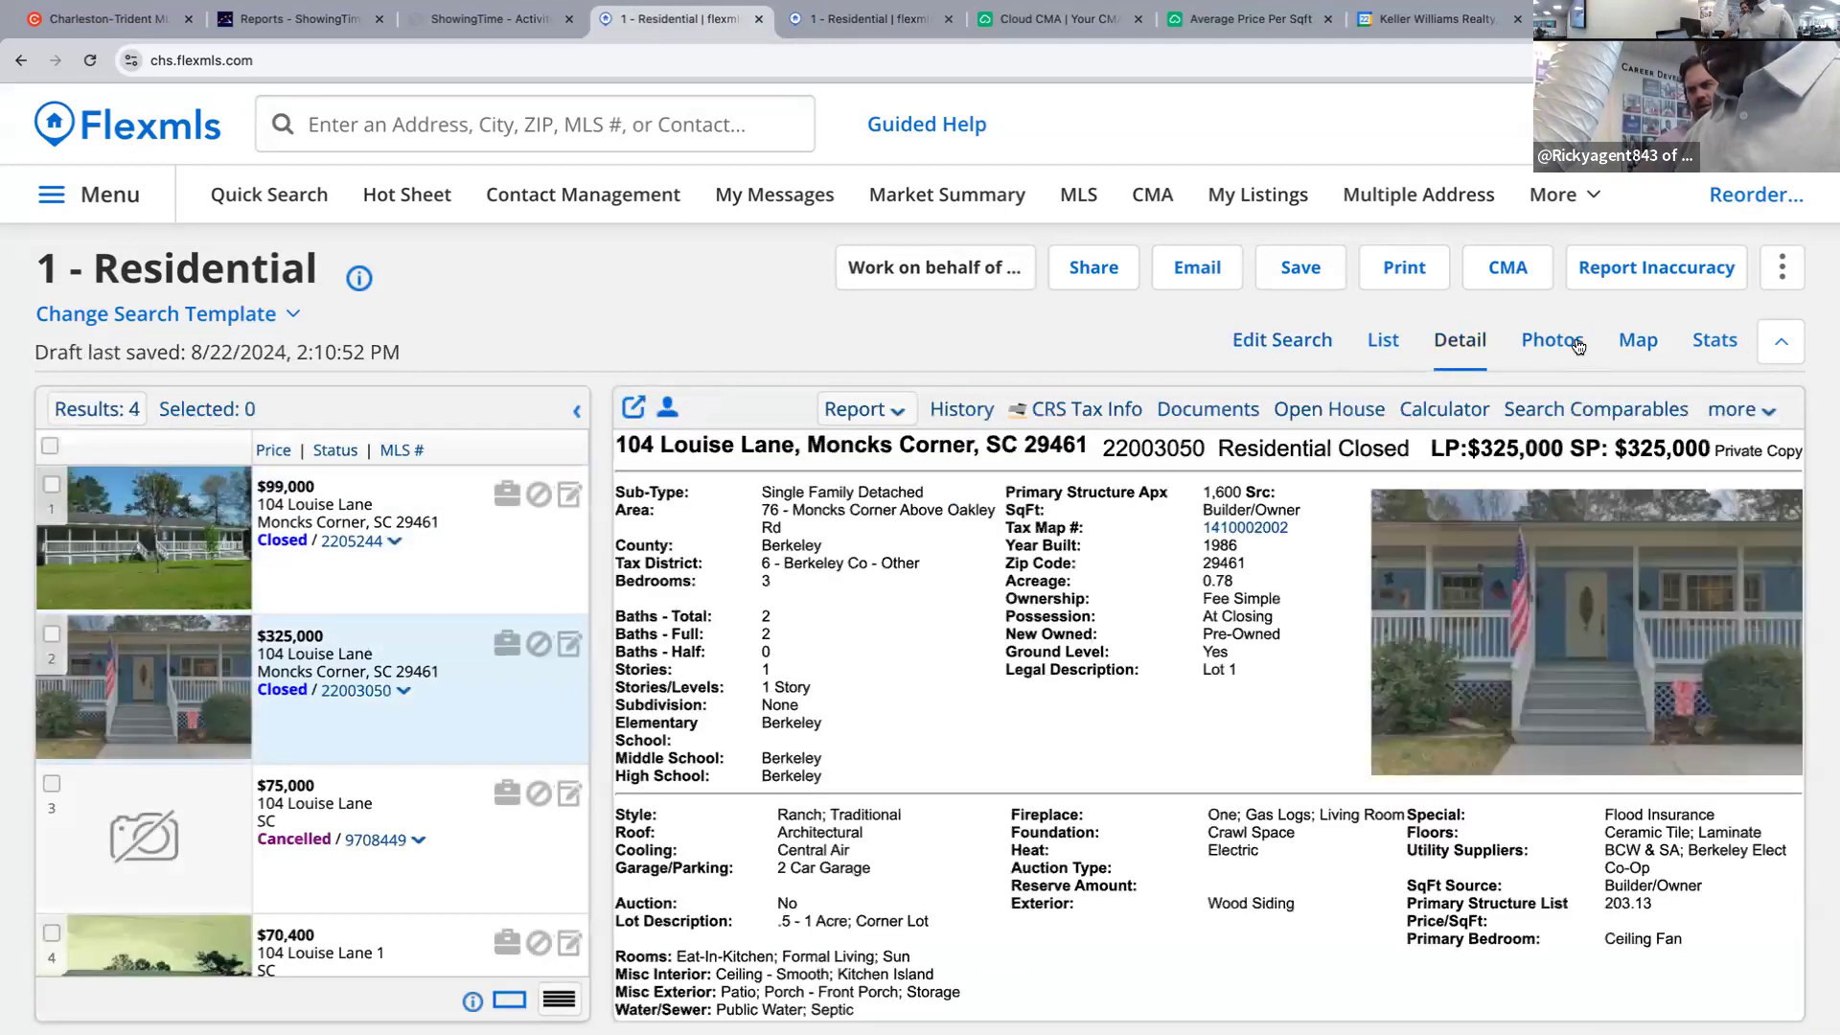
pyautogui.click(1557, 343)
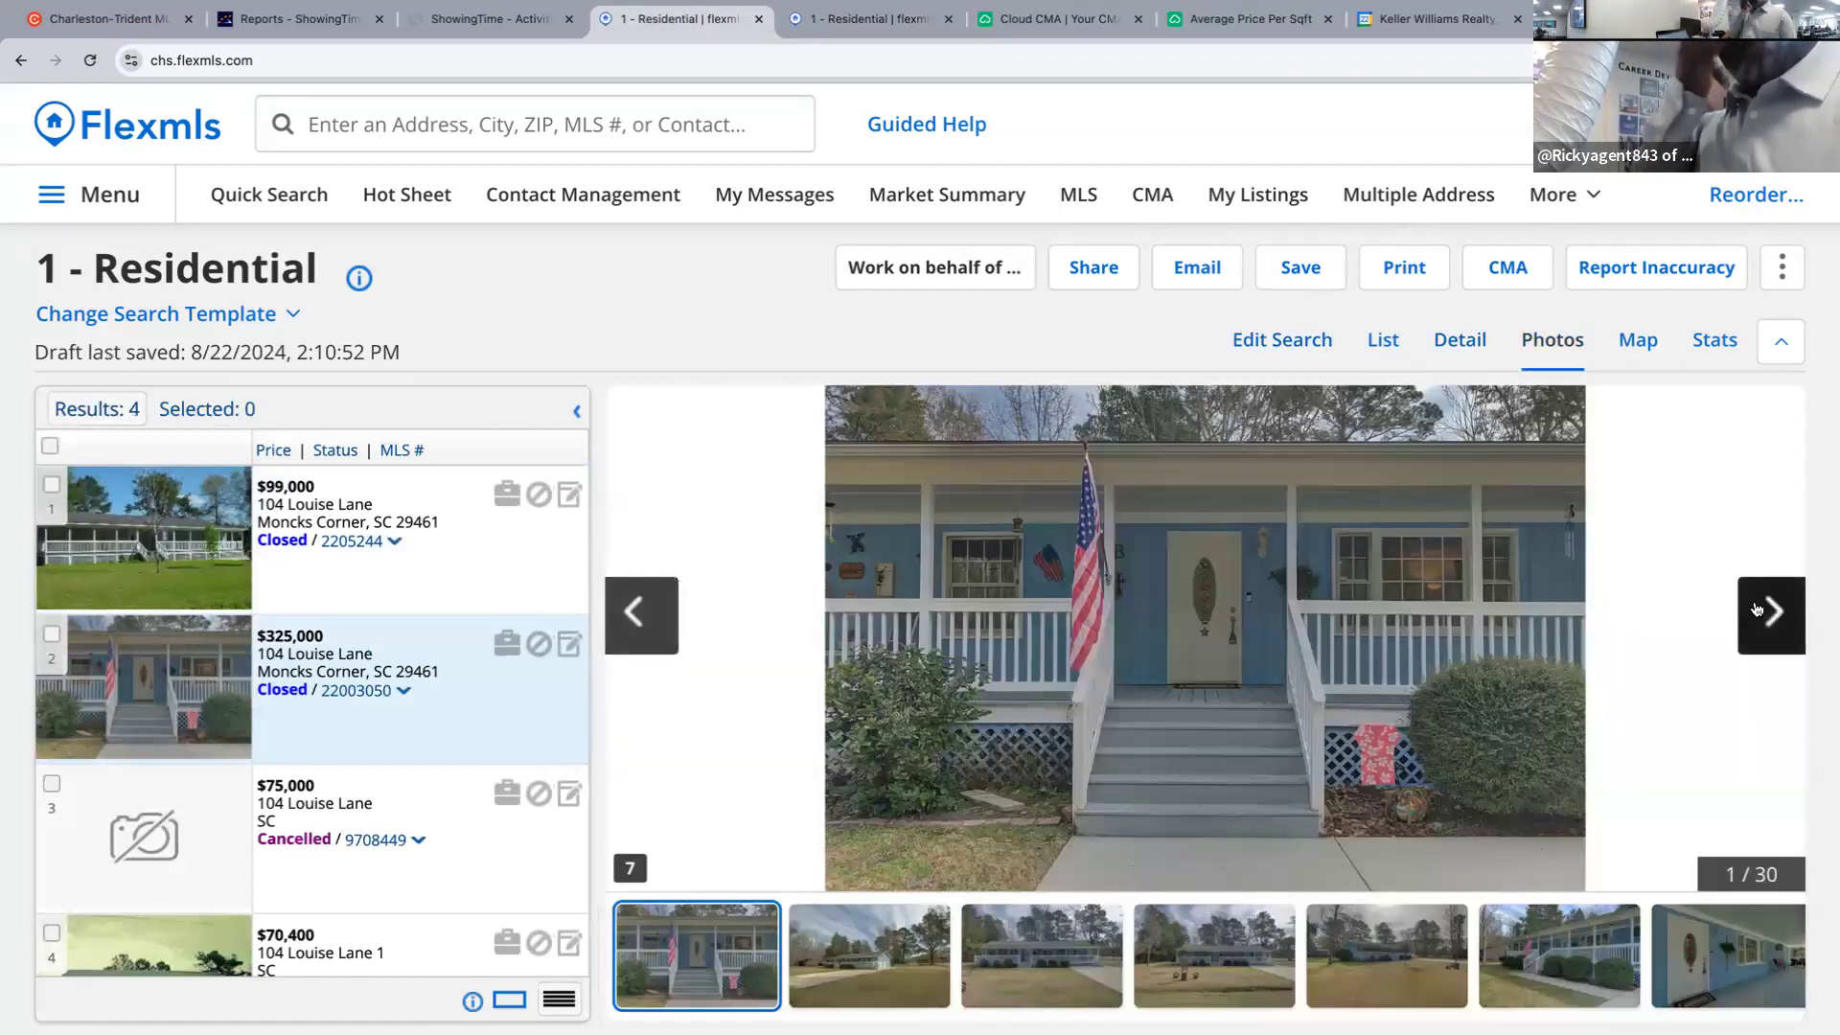
pyautogui.click(1757, 610)
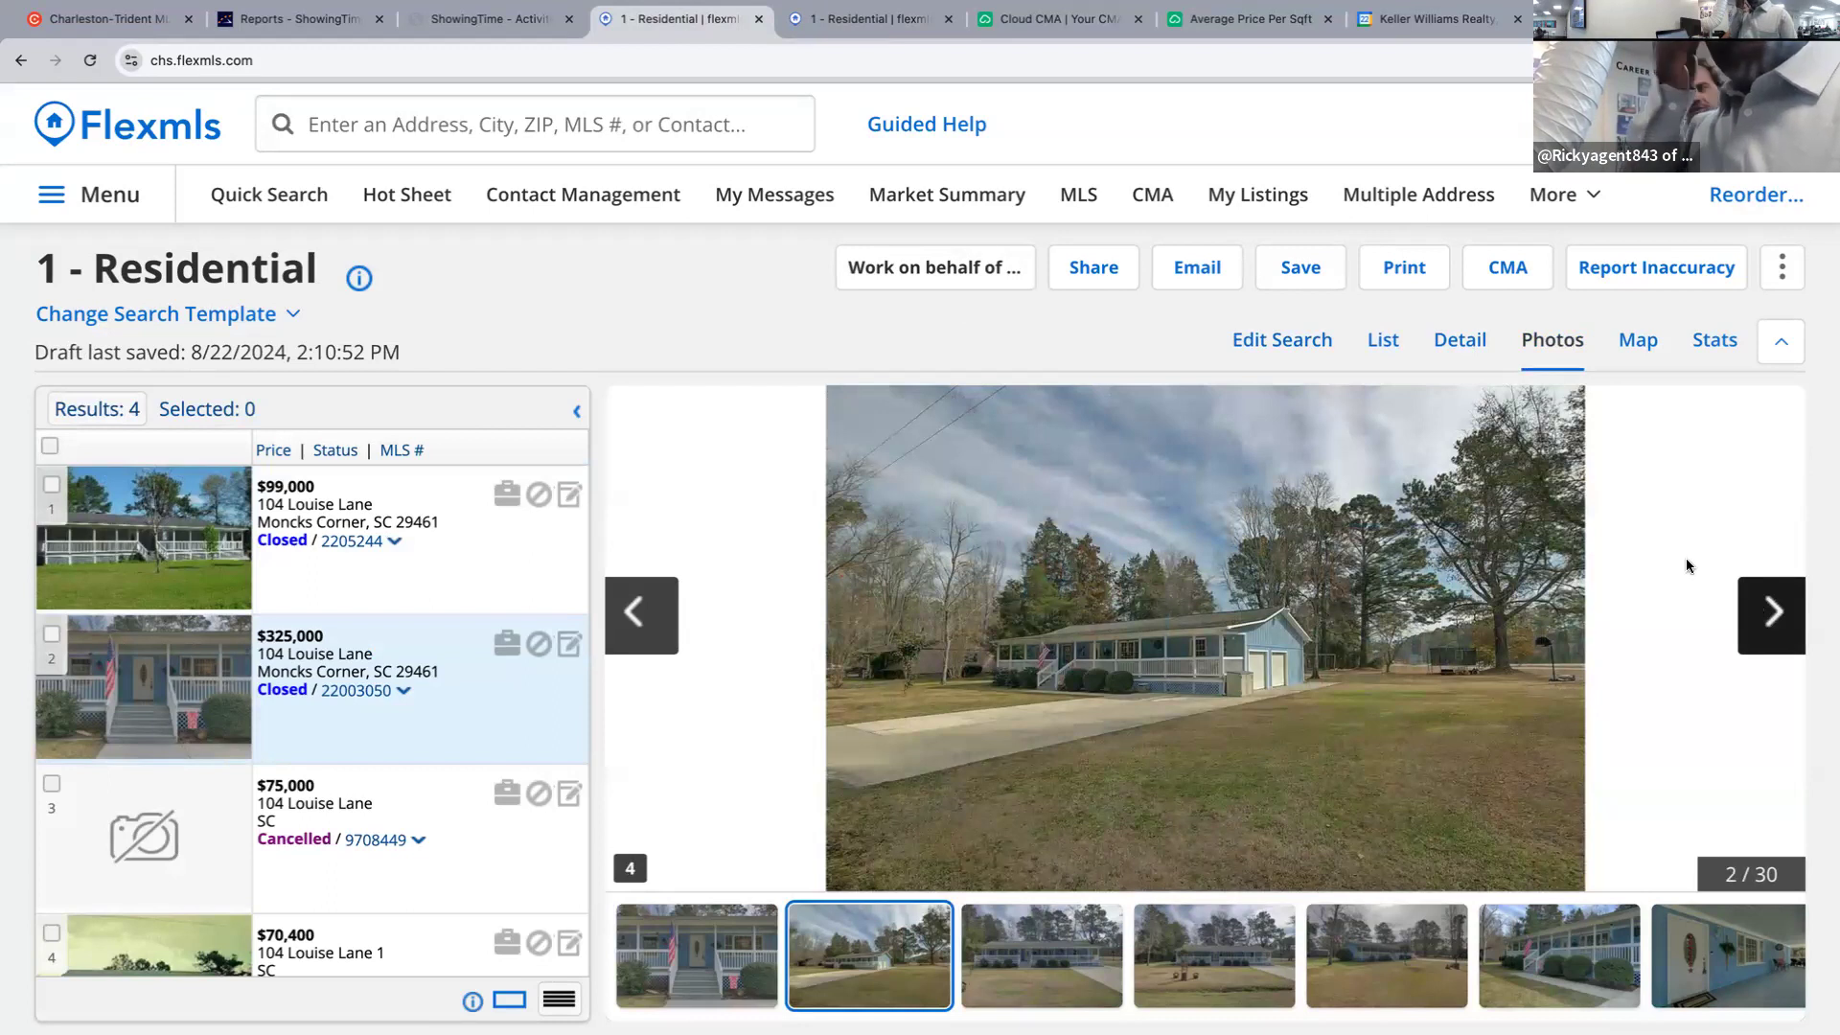
pyautogui.click(1746, 628)
pyautogui.click(1746, 628)
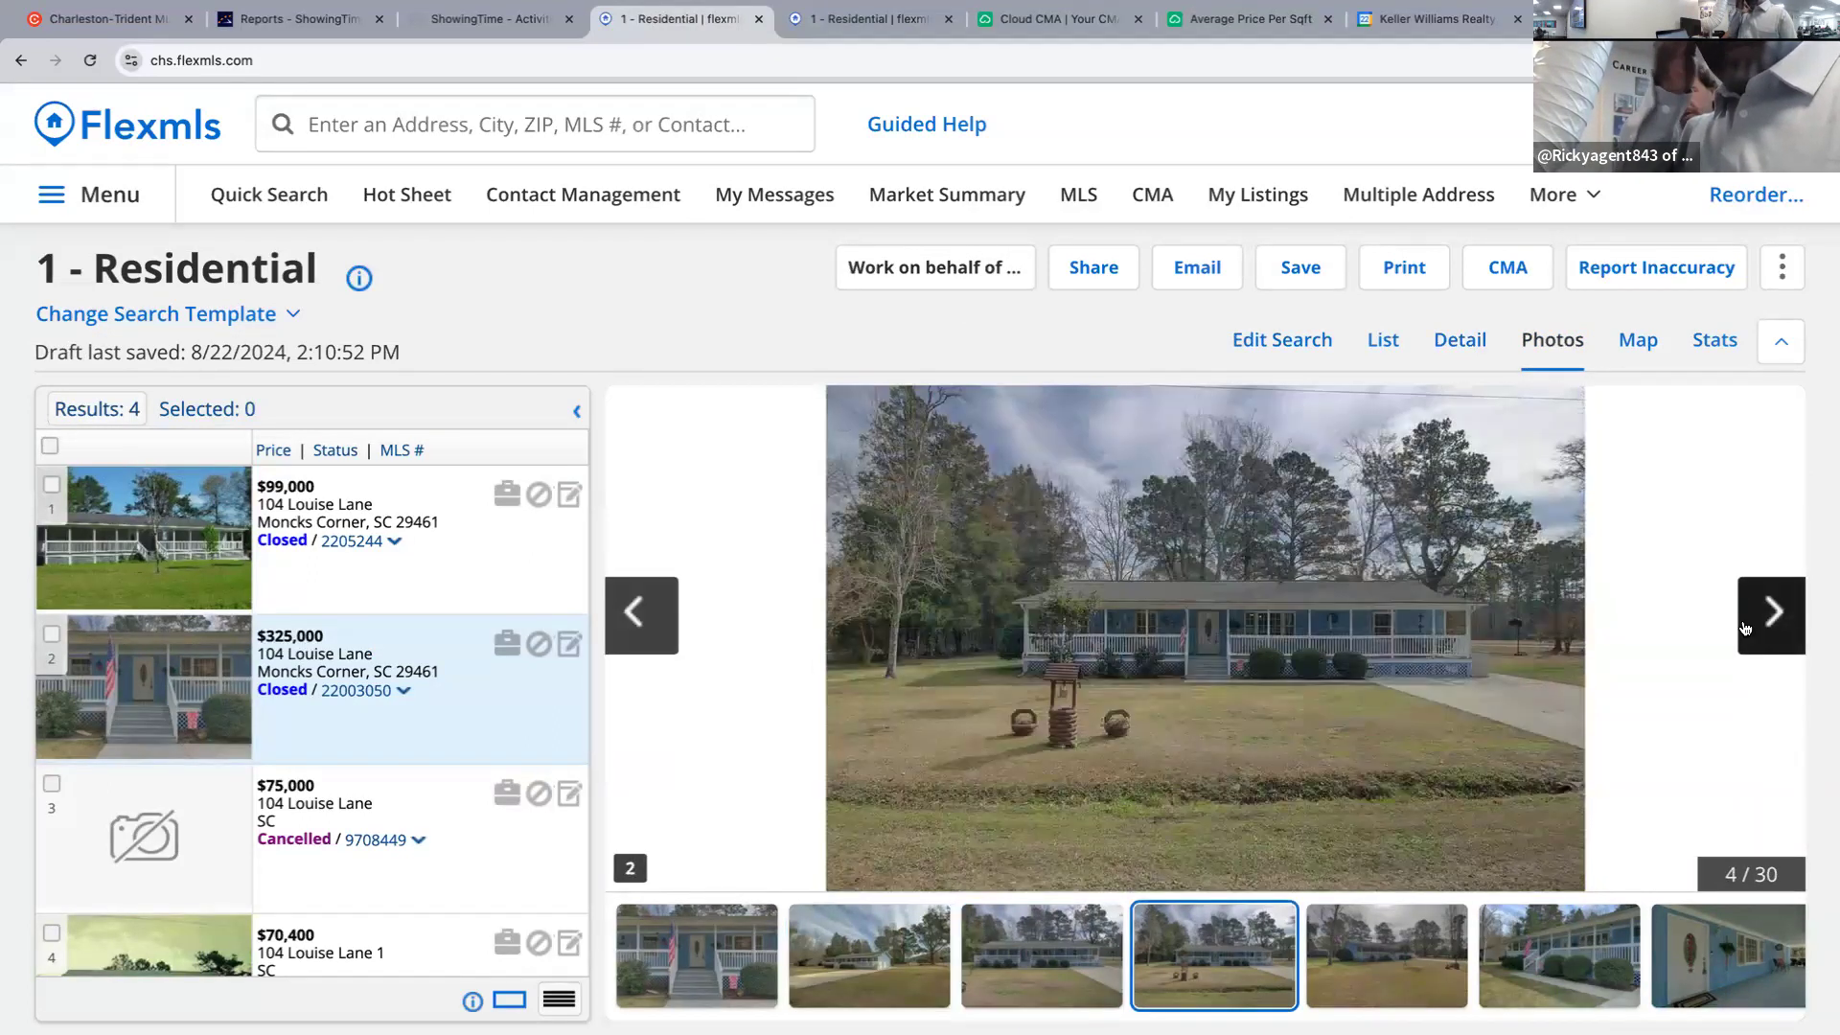
pyautogui.click(1746, 628)
pyautogui.click(1746, 627)
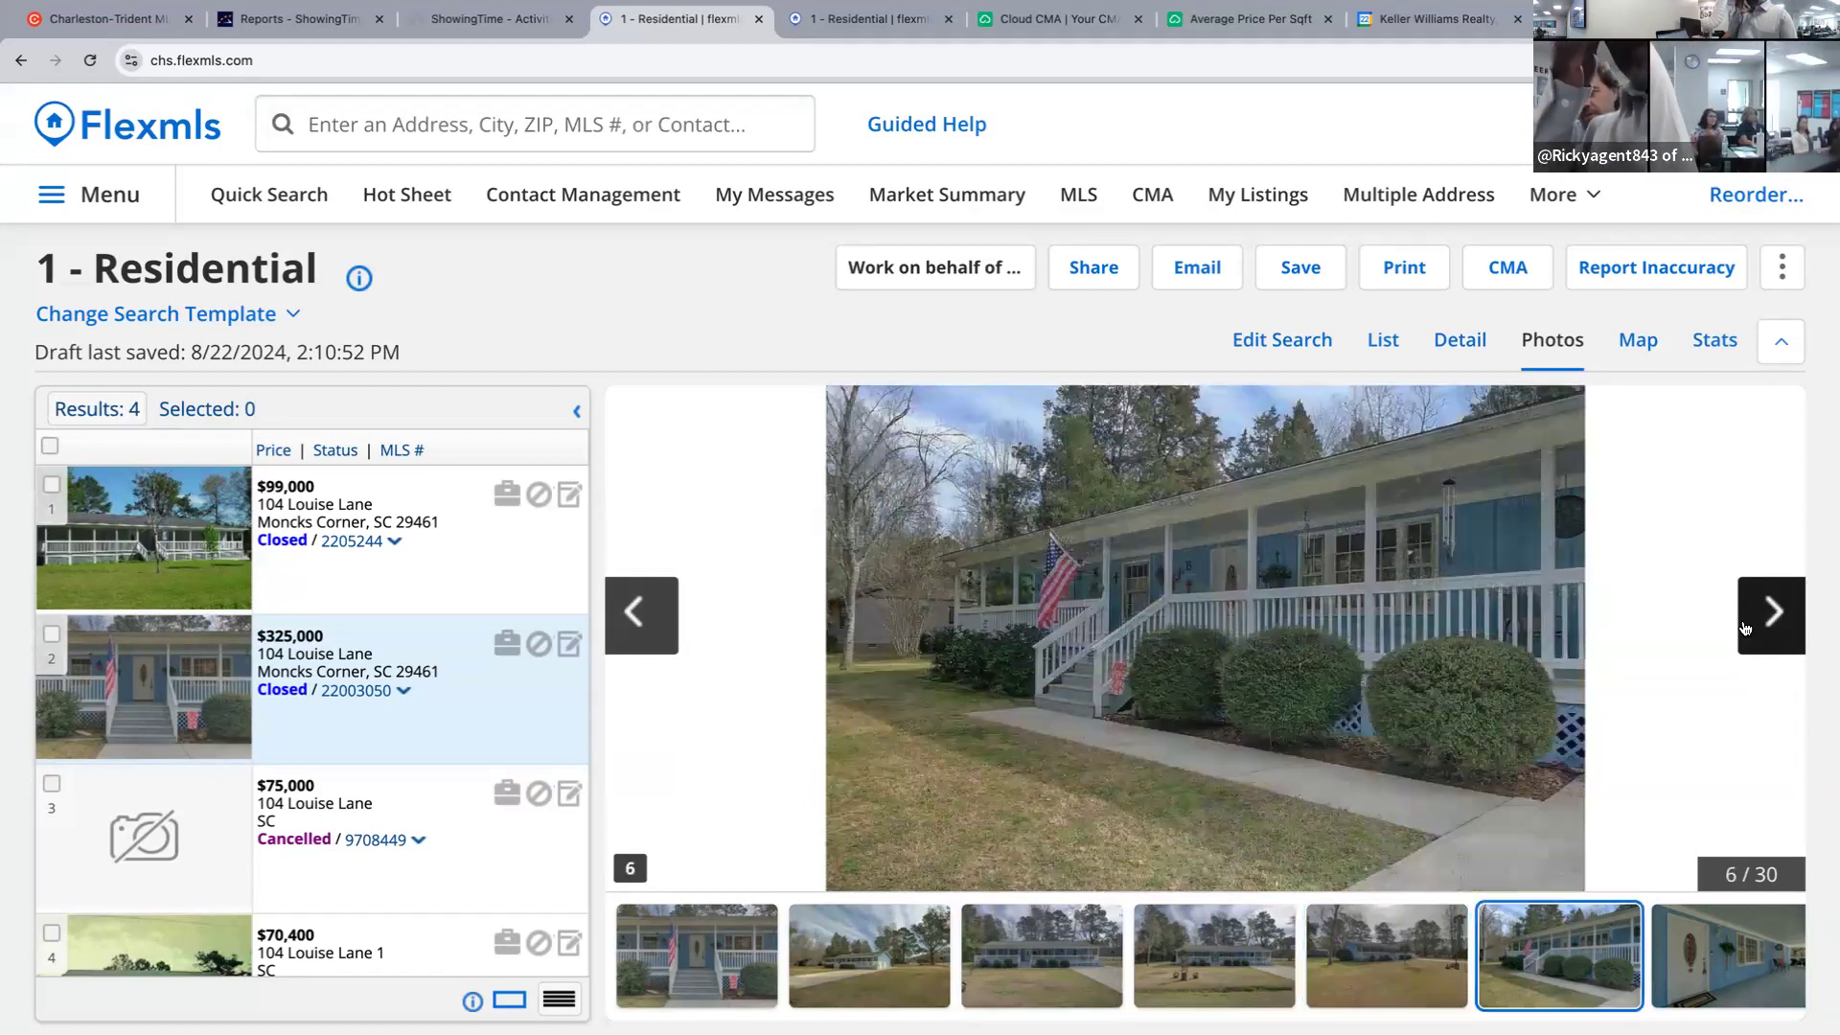
pyautogui.click(1746, 628)
pyautogui.click(1746, 628)
pyautogui.click(1746, 628)
pyautogui.click(1746, 628)
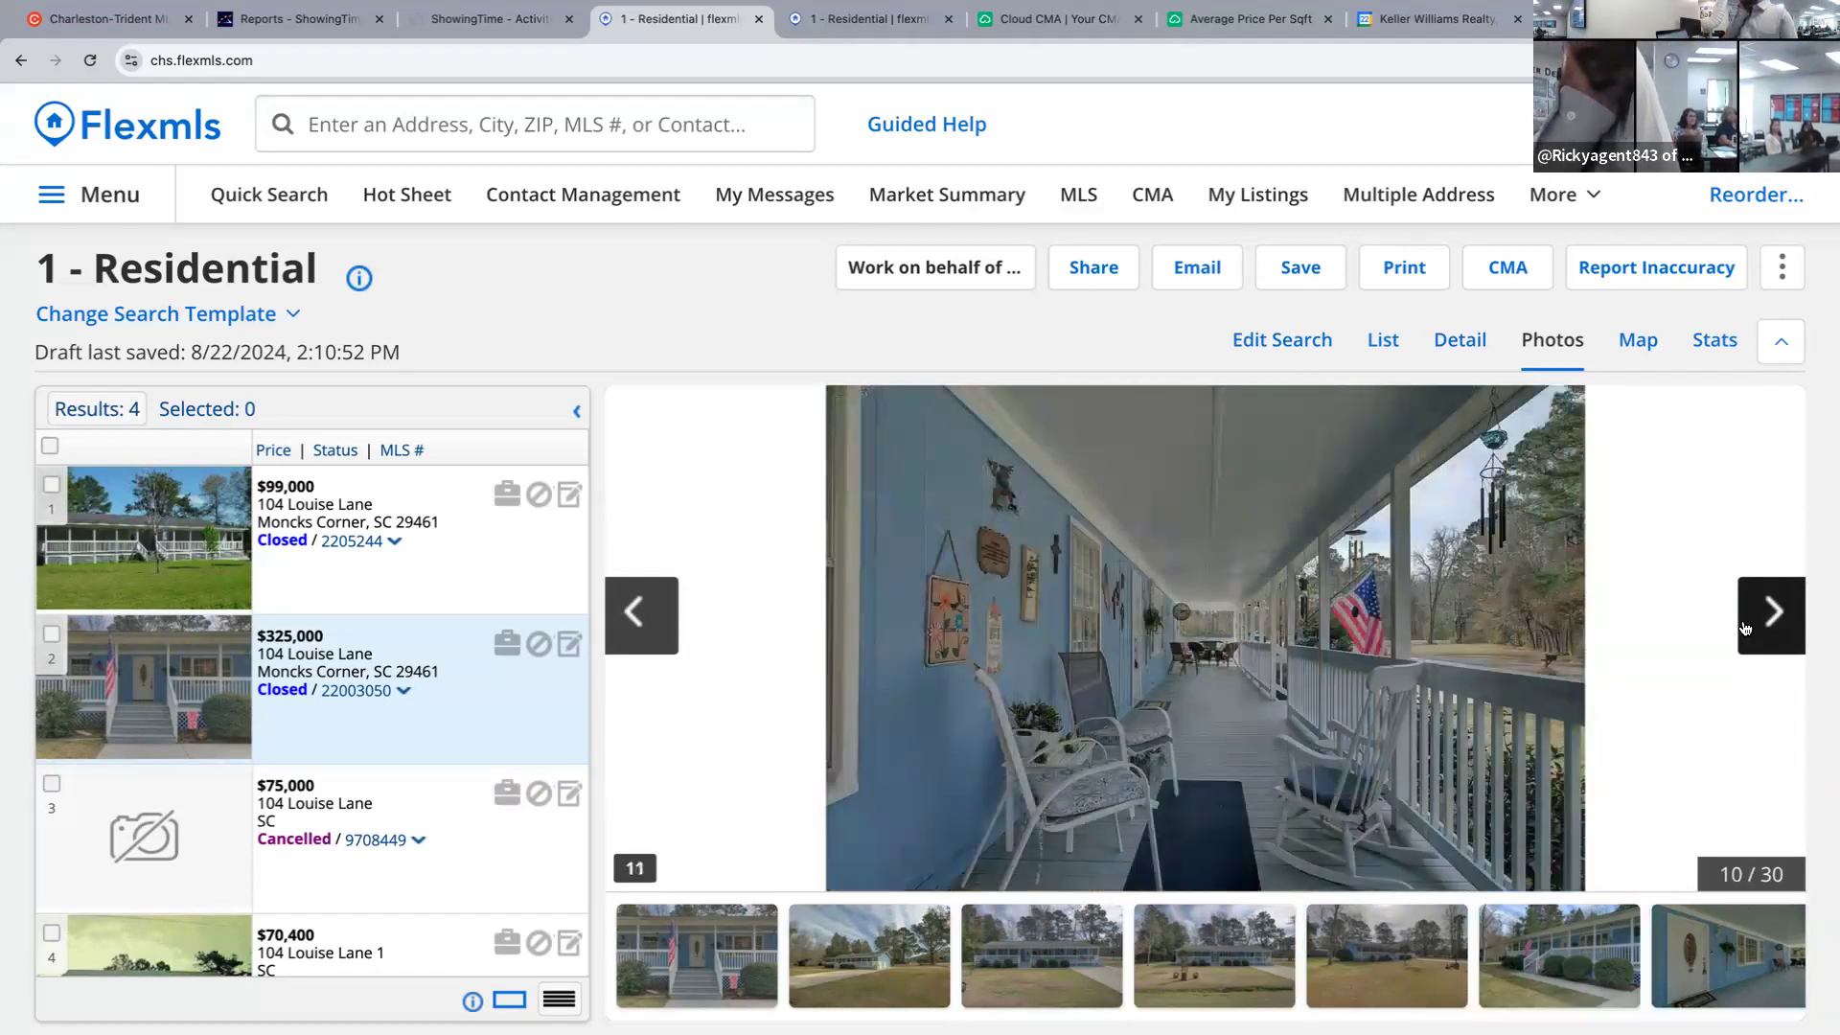
pyautogui.click(1746, 628)
pyautogui.click(1746, 627)
pyautogui.click(1746, 628)
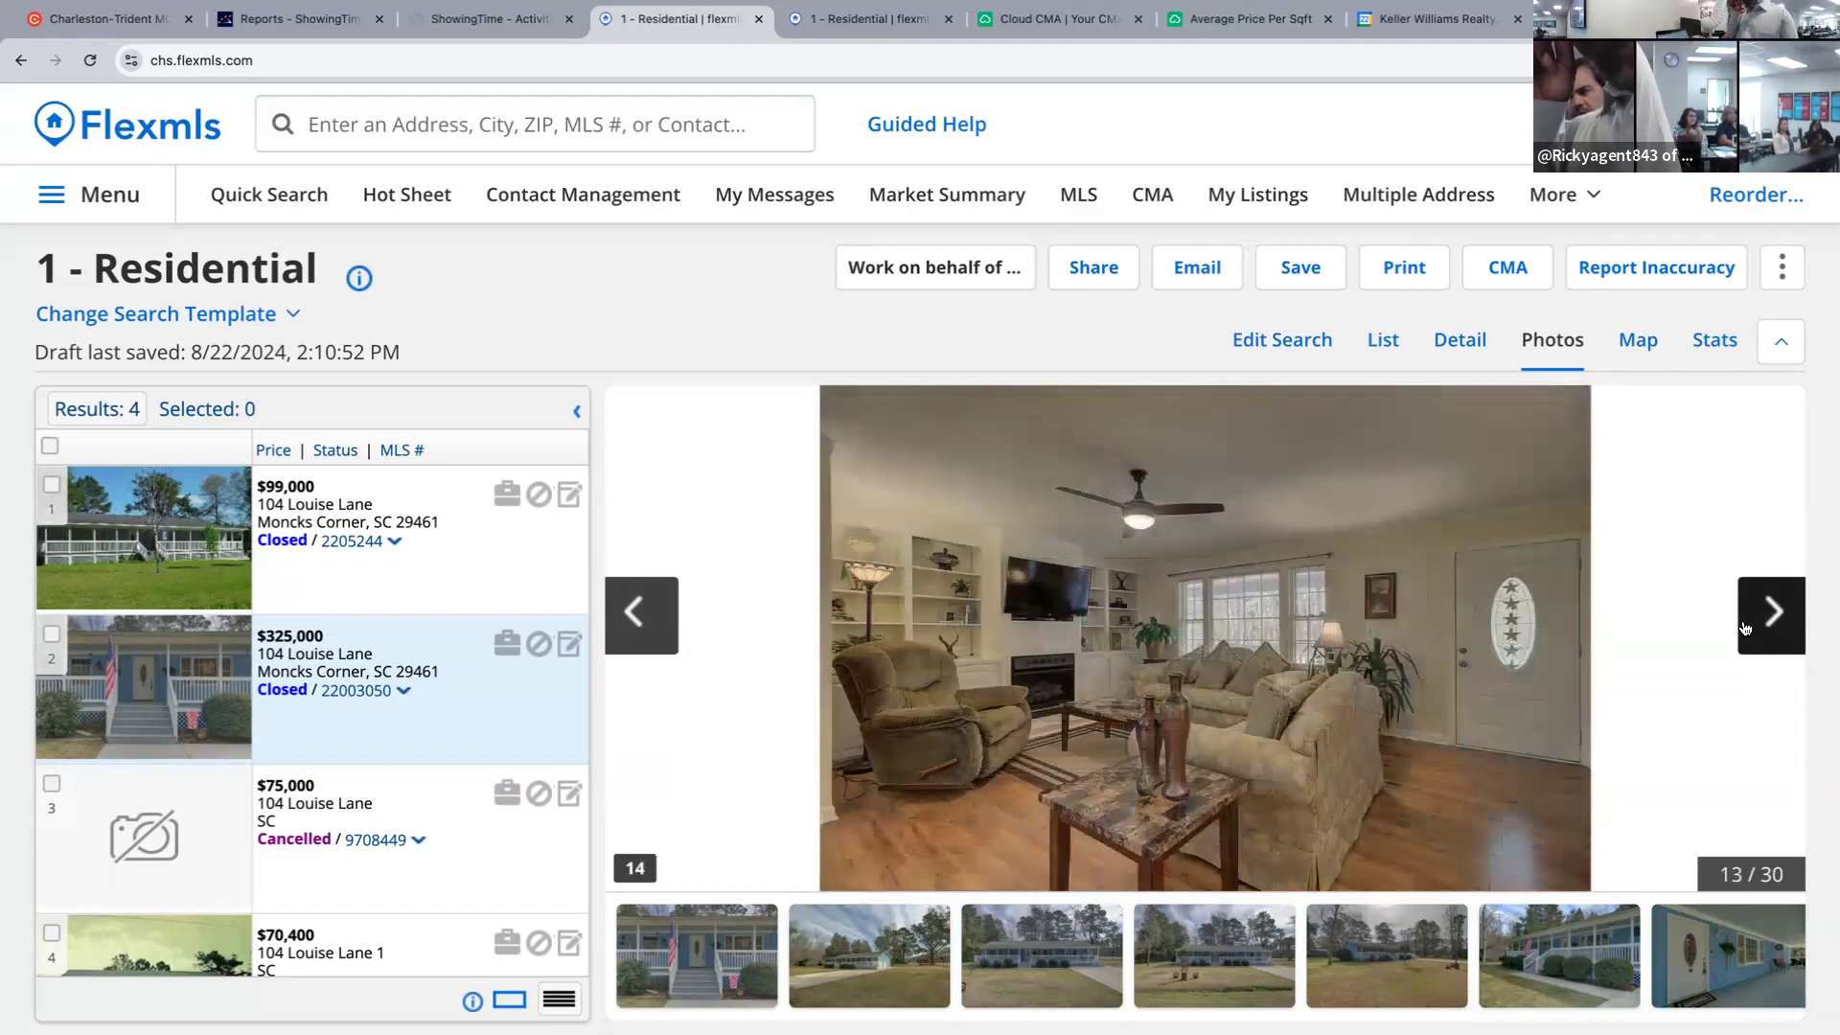
pyautogui.click(1746, 628)
pyautogui.click(1746, 628)
pyautogui.click(1752, 627)
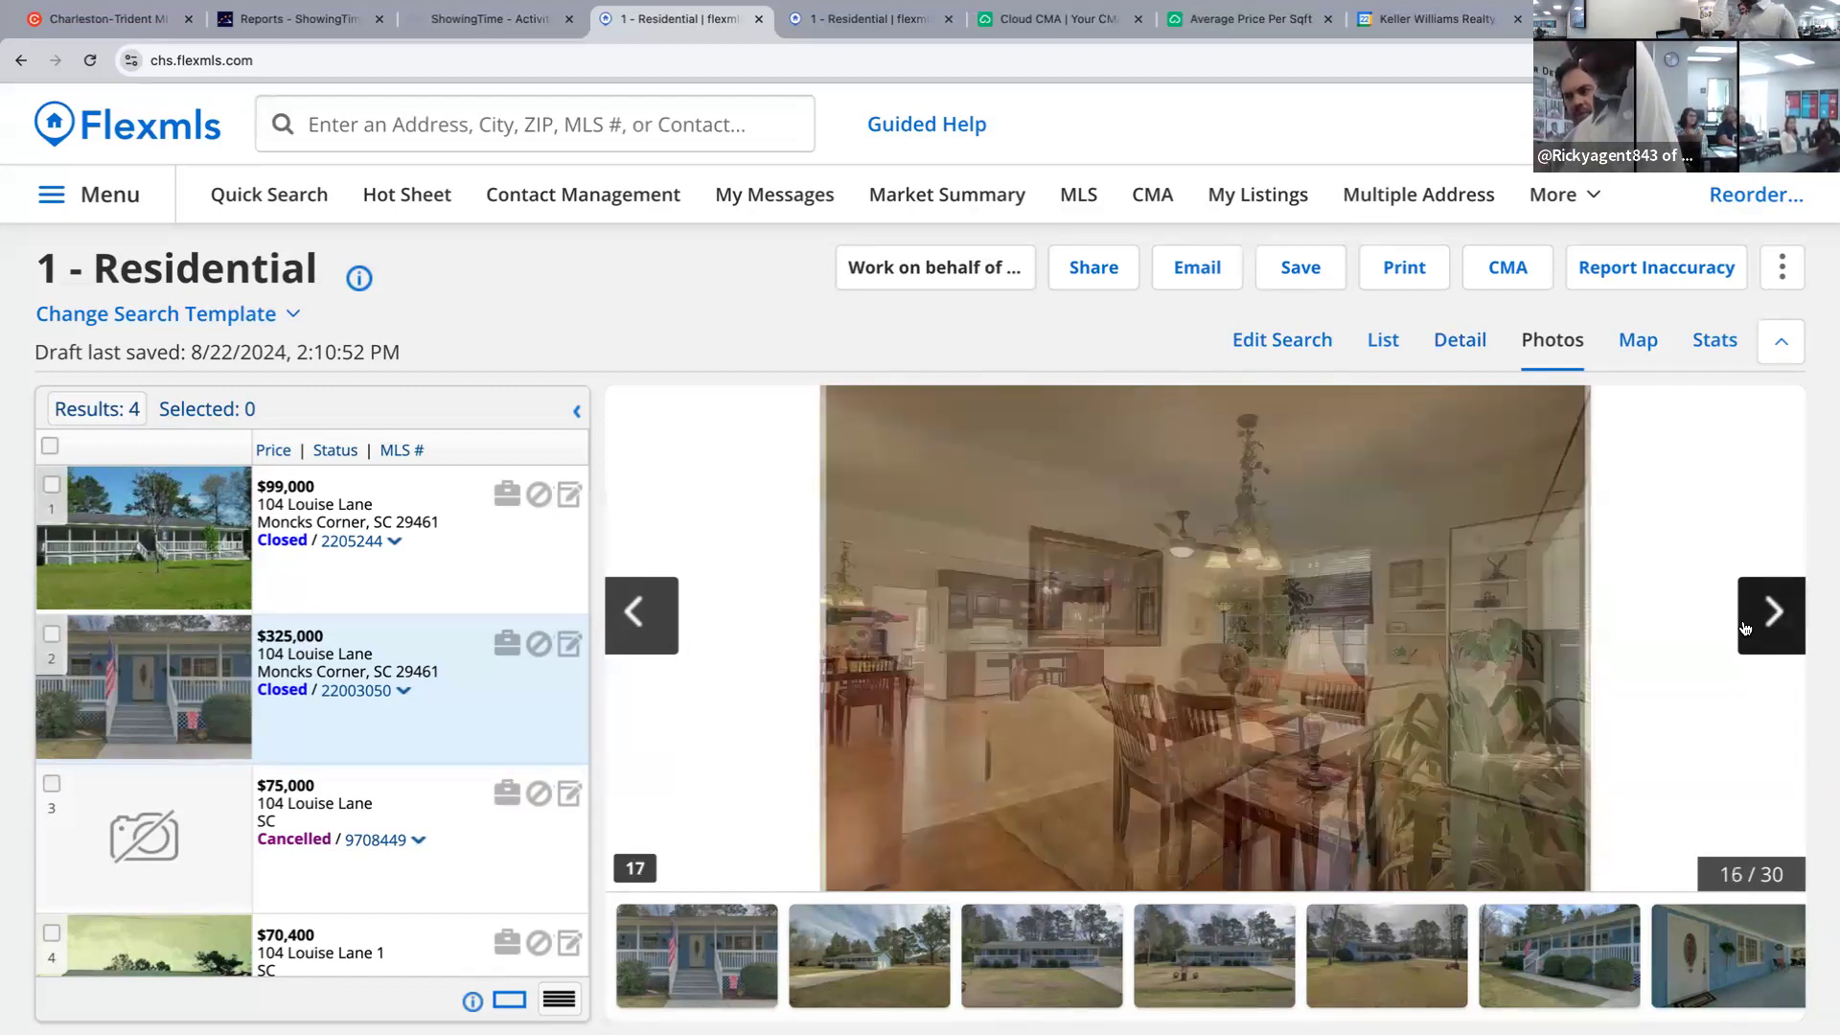
pyautogui.click(1763, 616)
pyautogui.click(1767, 616)
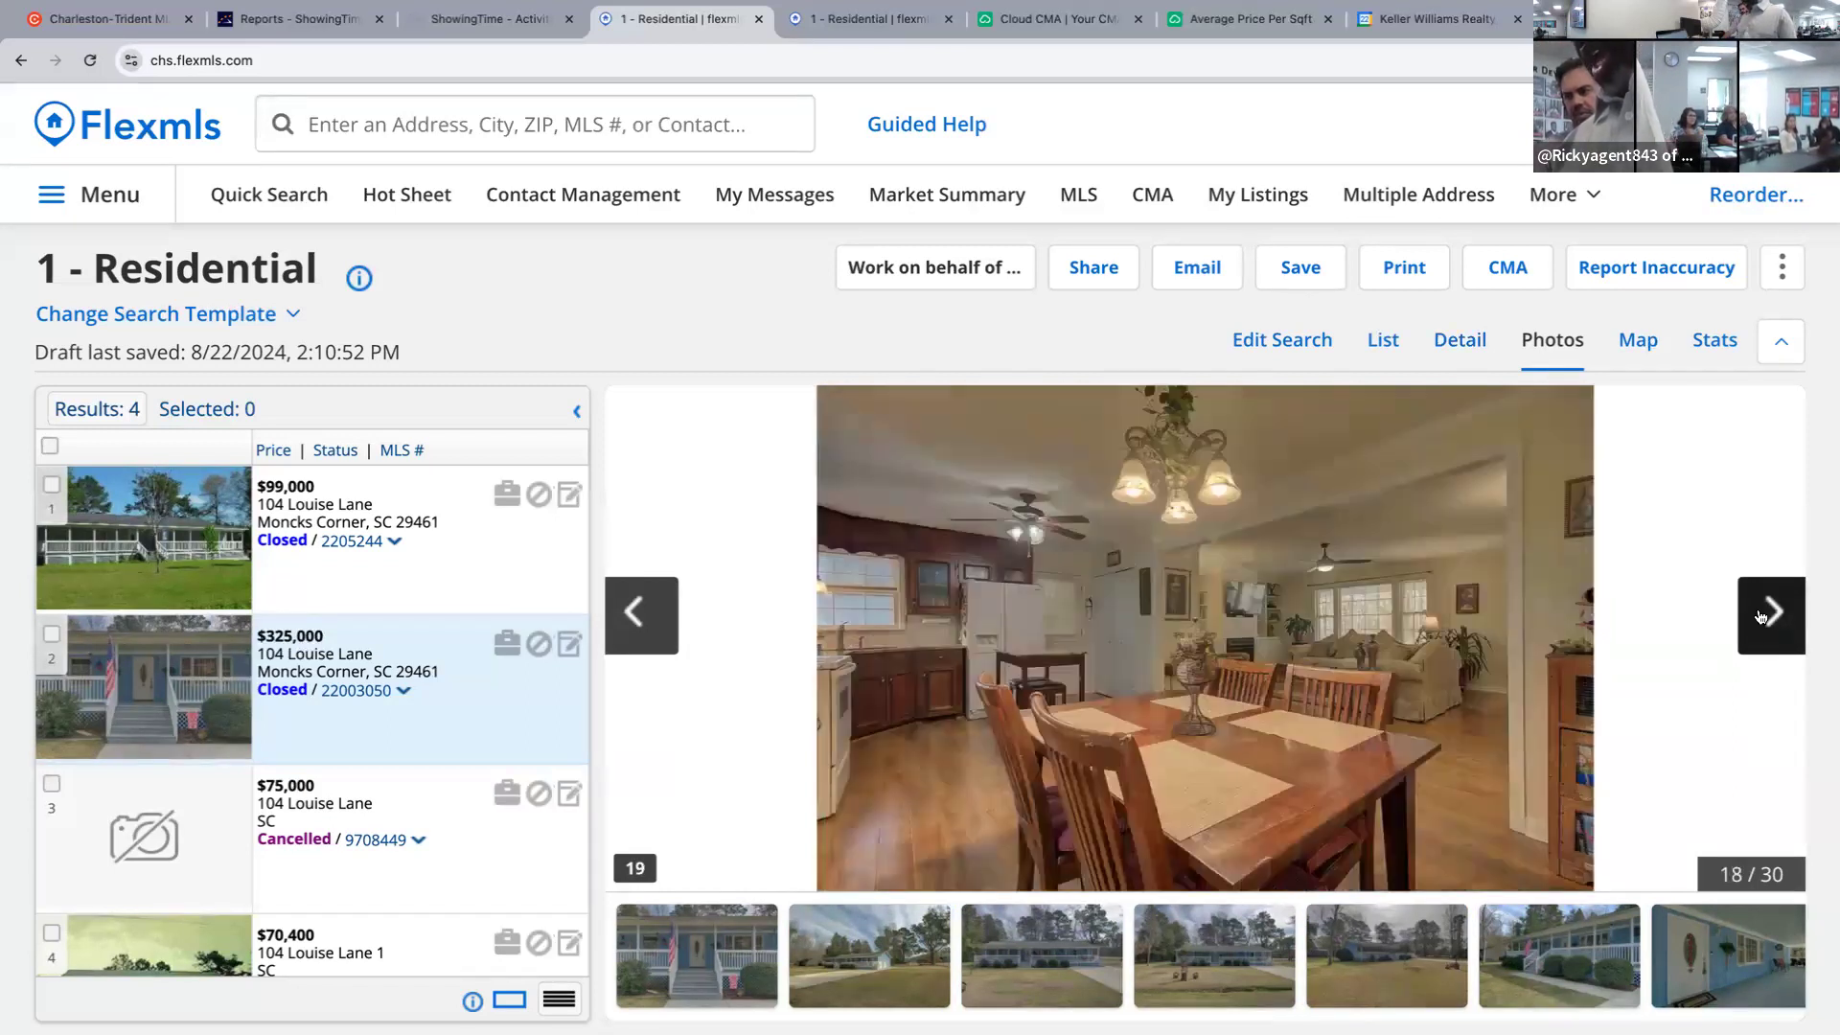
pyautogui.click(1769, 617)
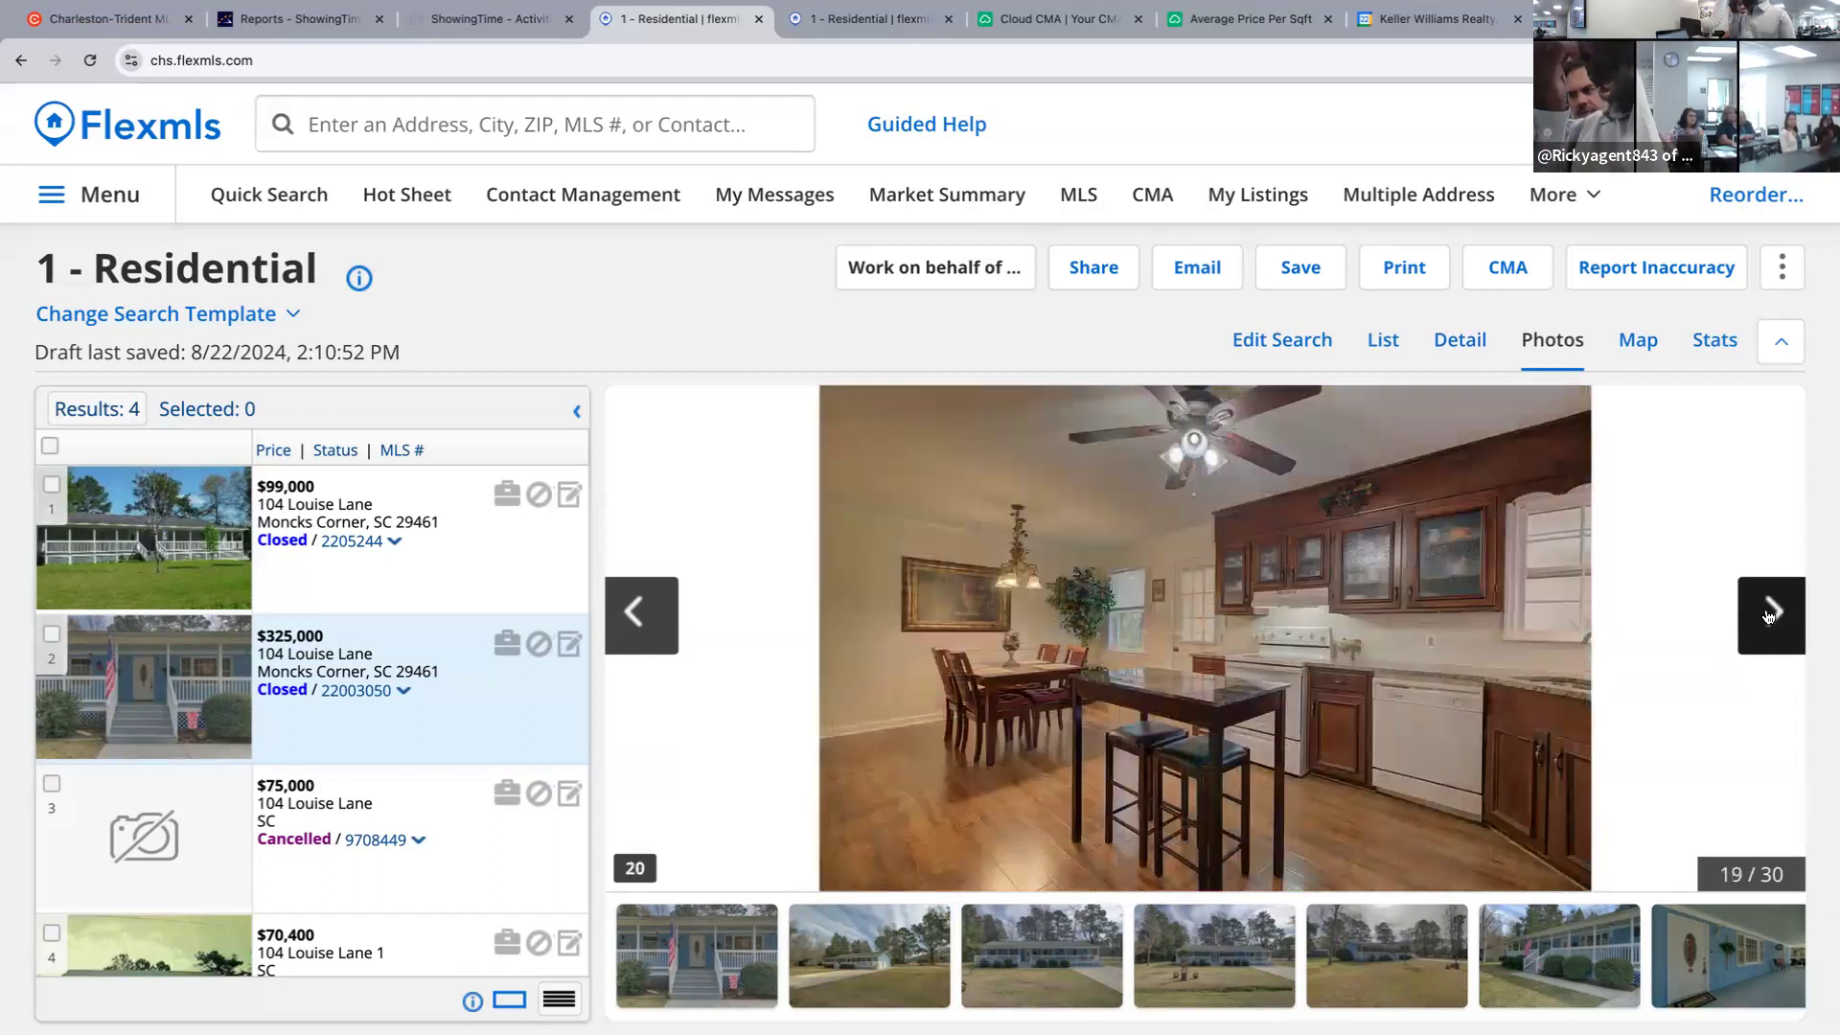
pyautogui.click(1769, 616)
pyautogui.click(1769, 617)
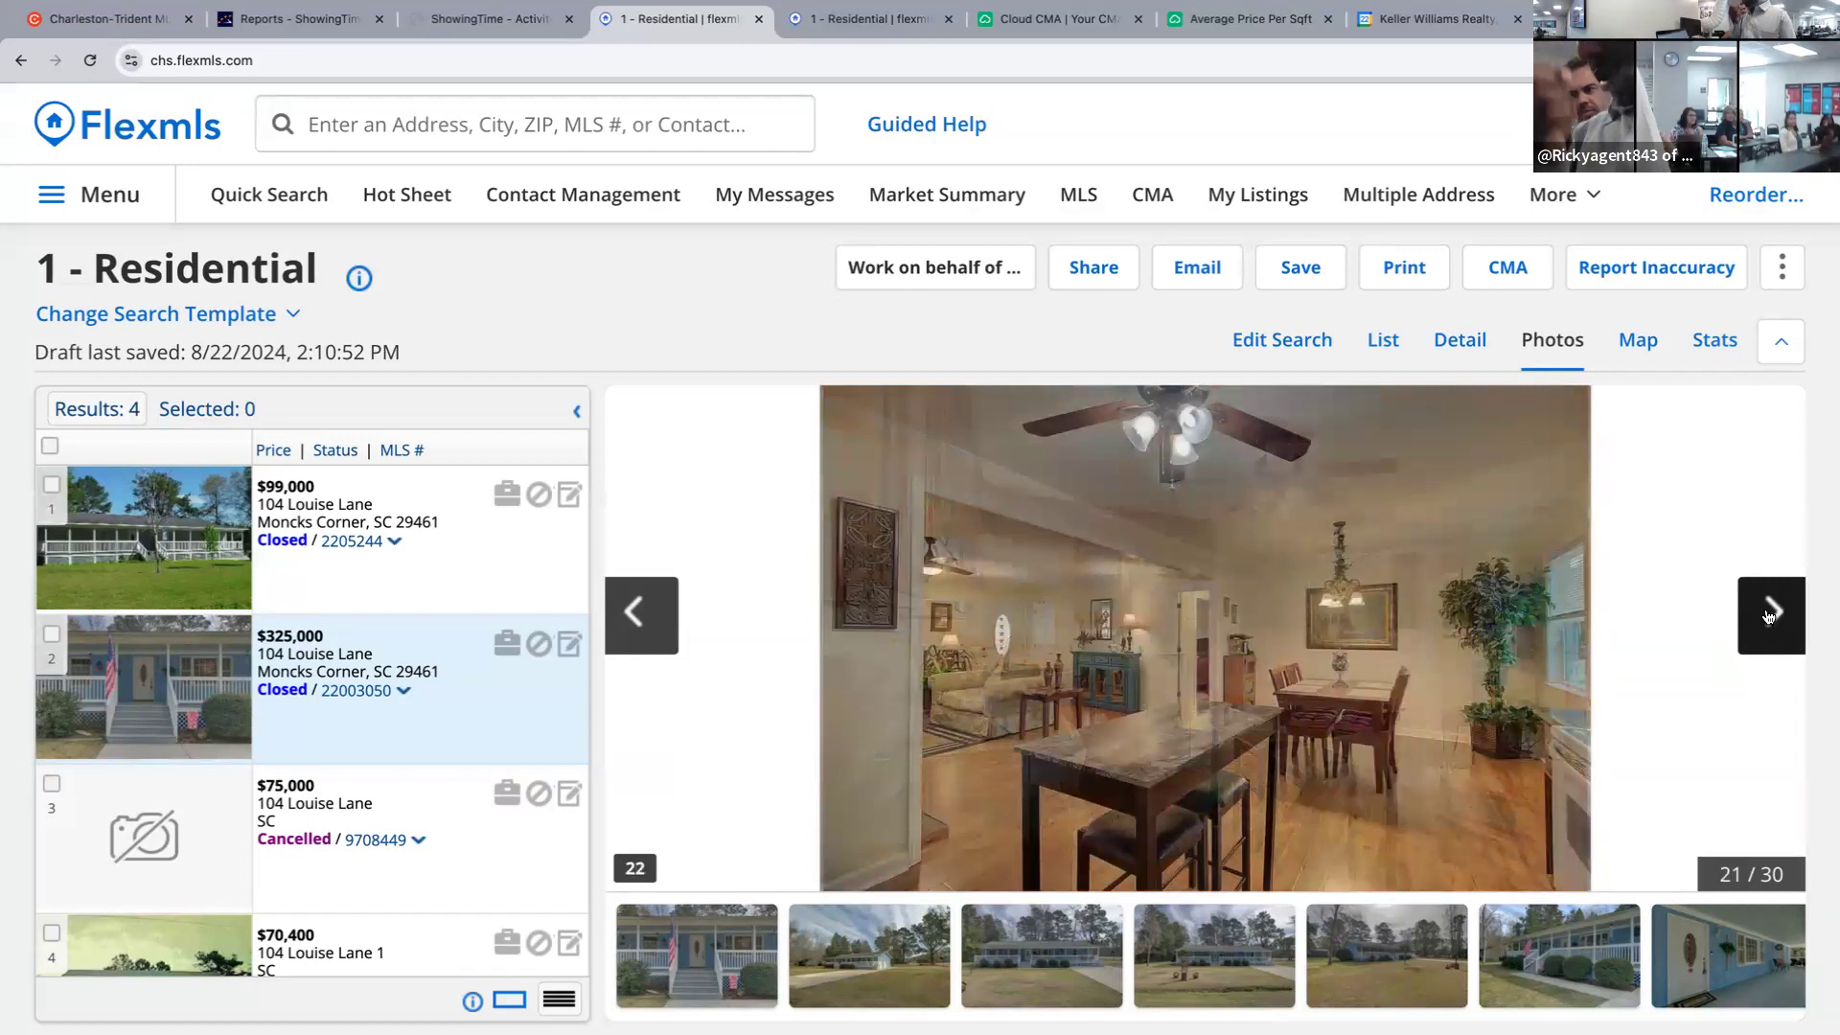
pyautogui.click(1769, 616)
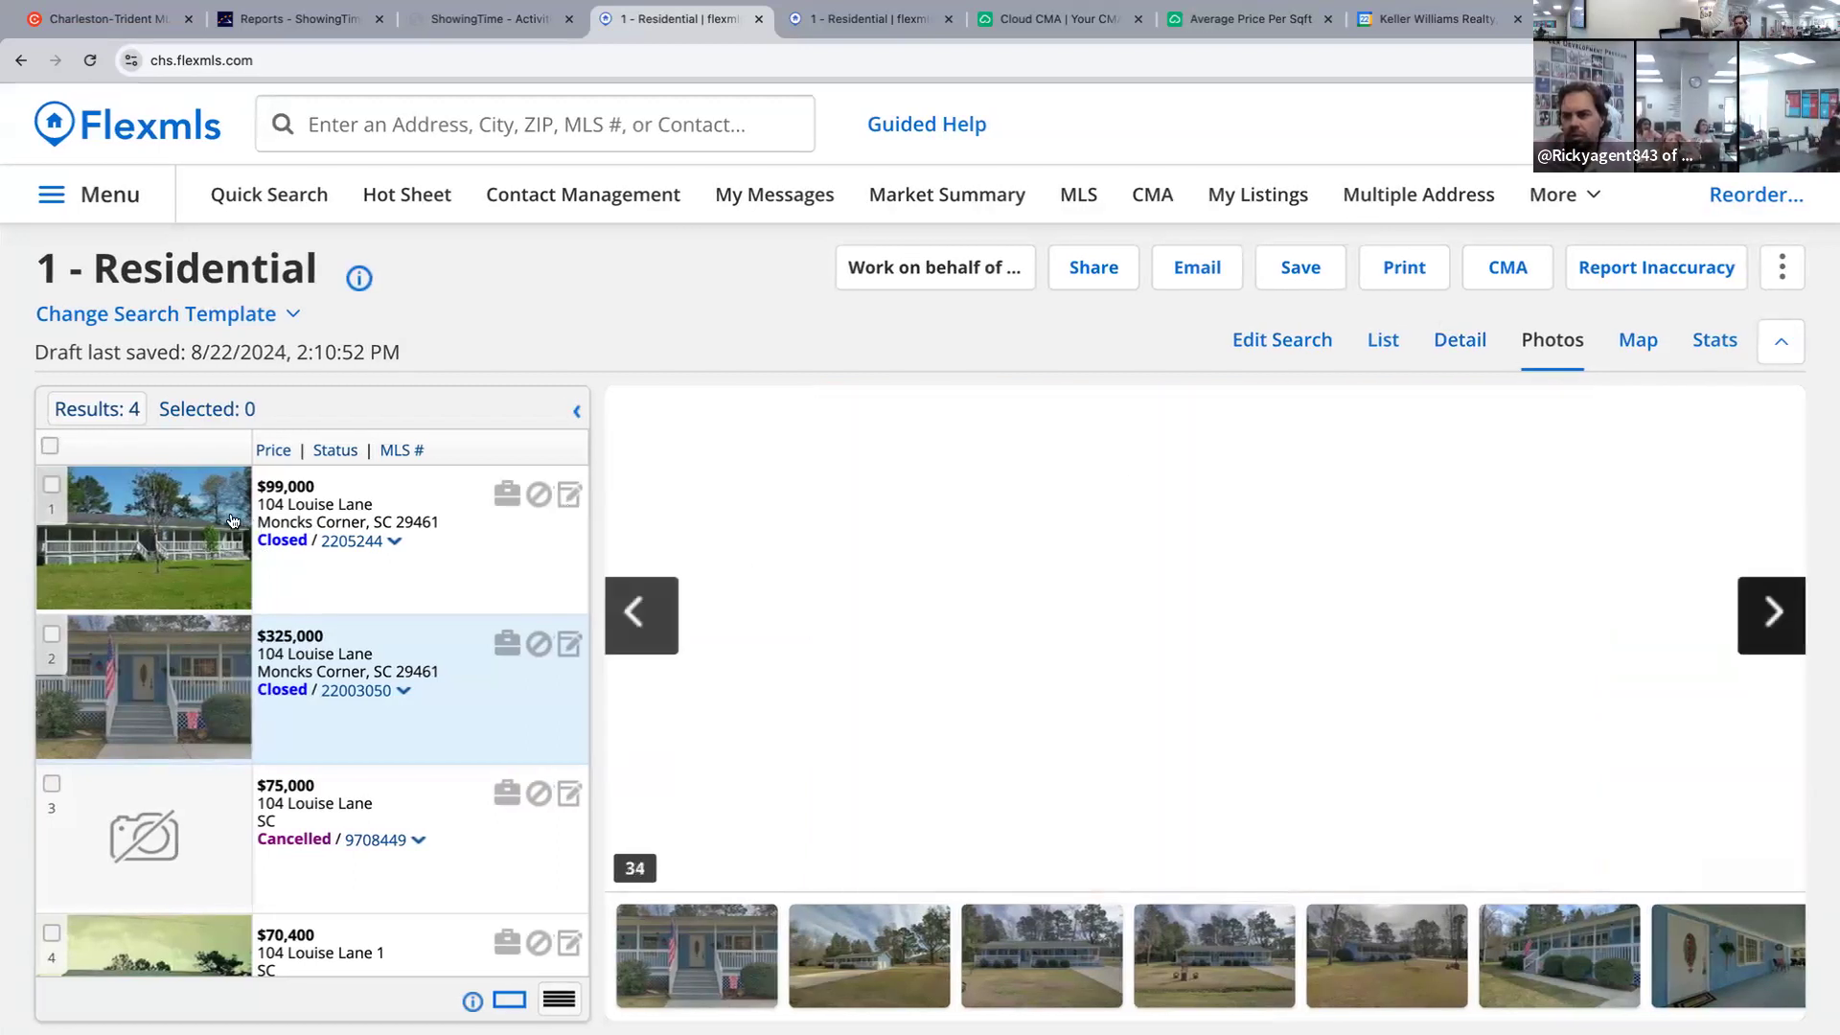
pyautogui.click(1245, 19)
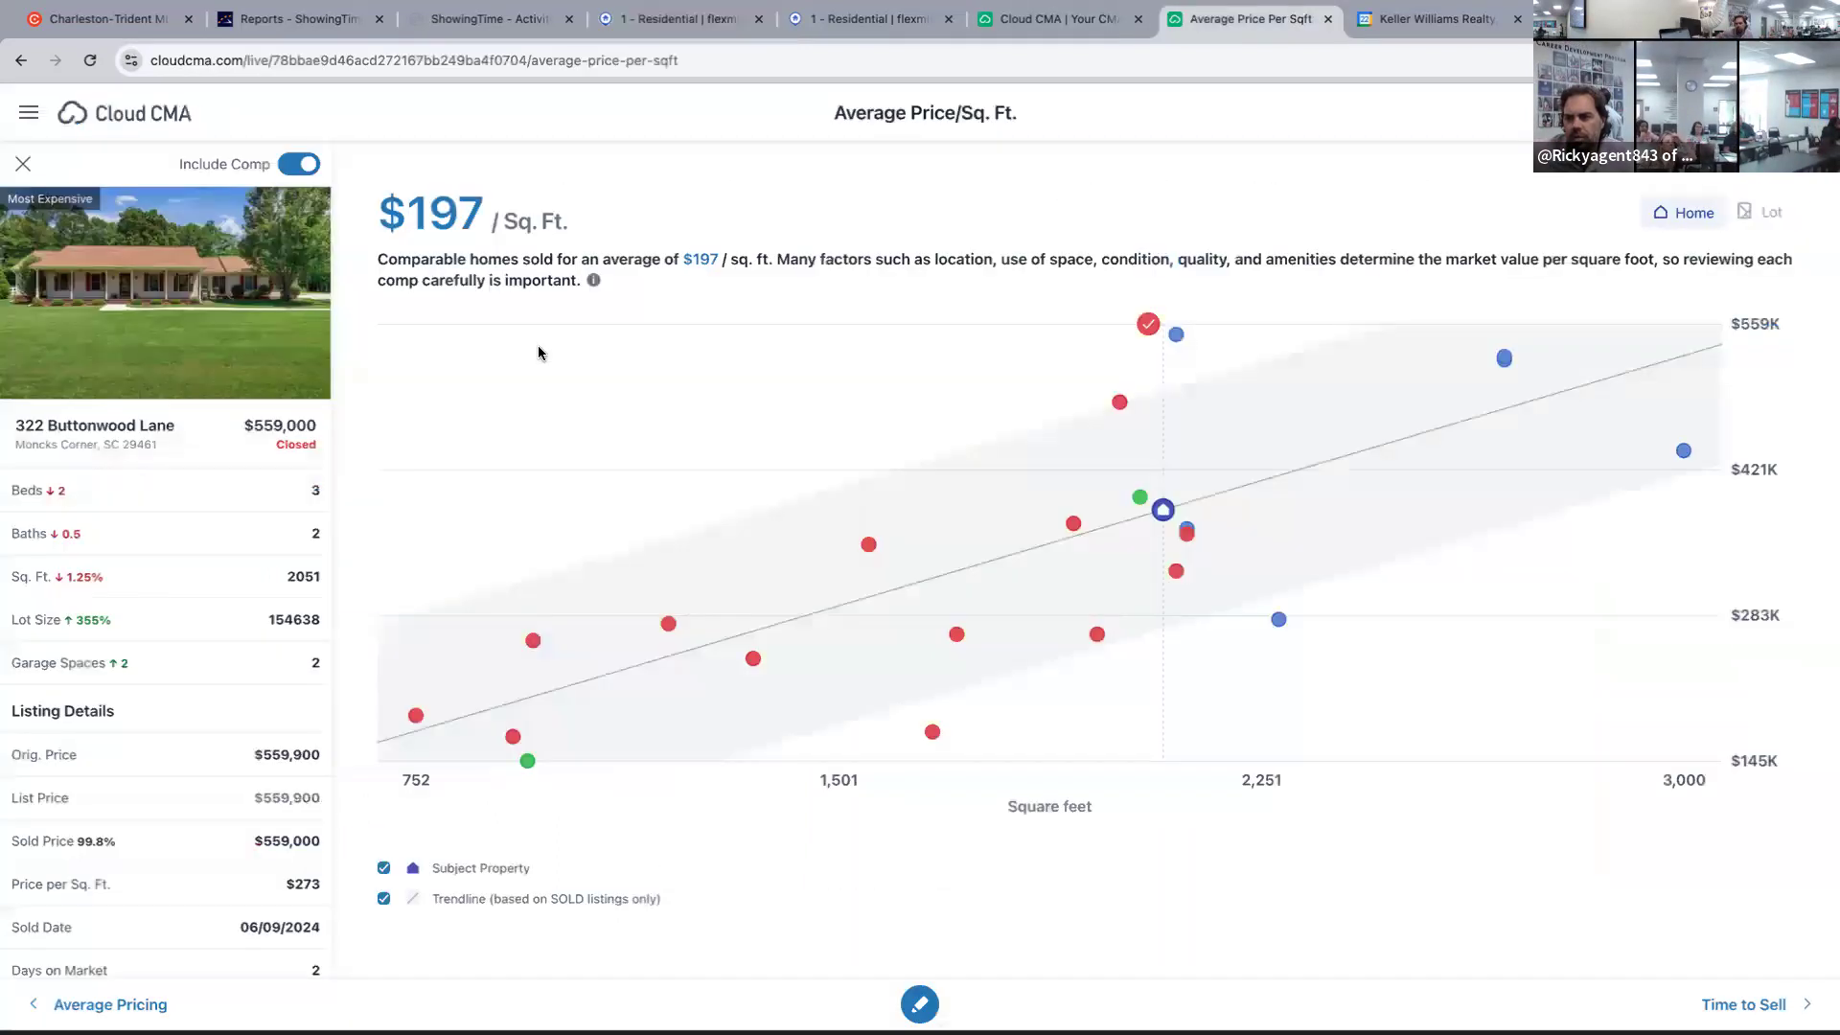
pyautogui.click(697, 382)
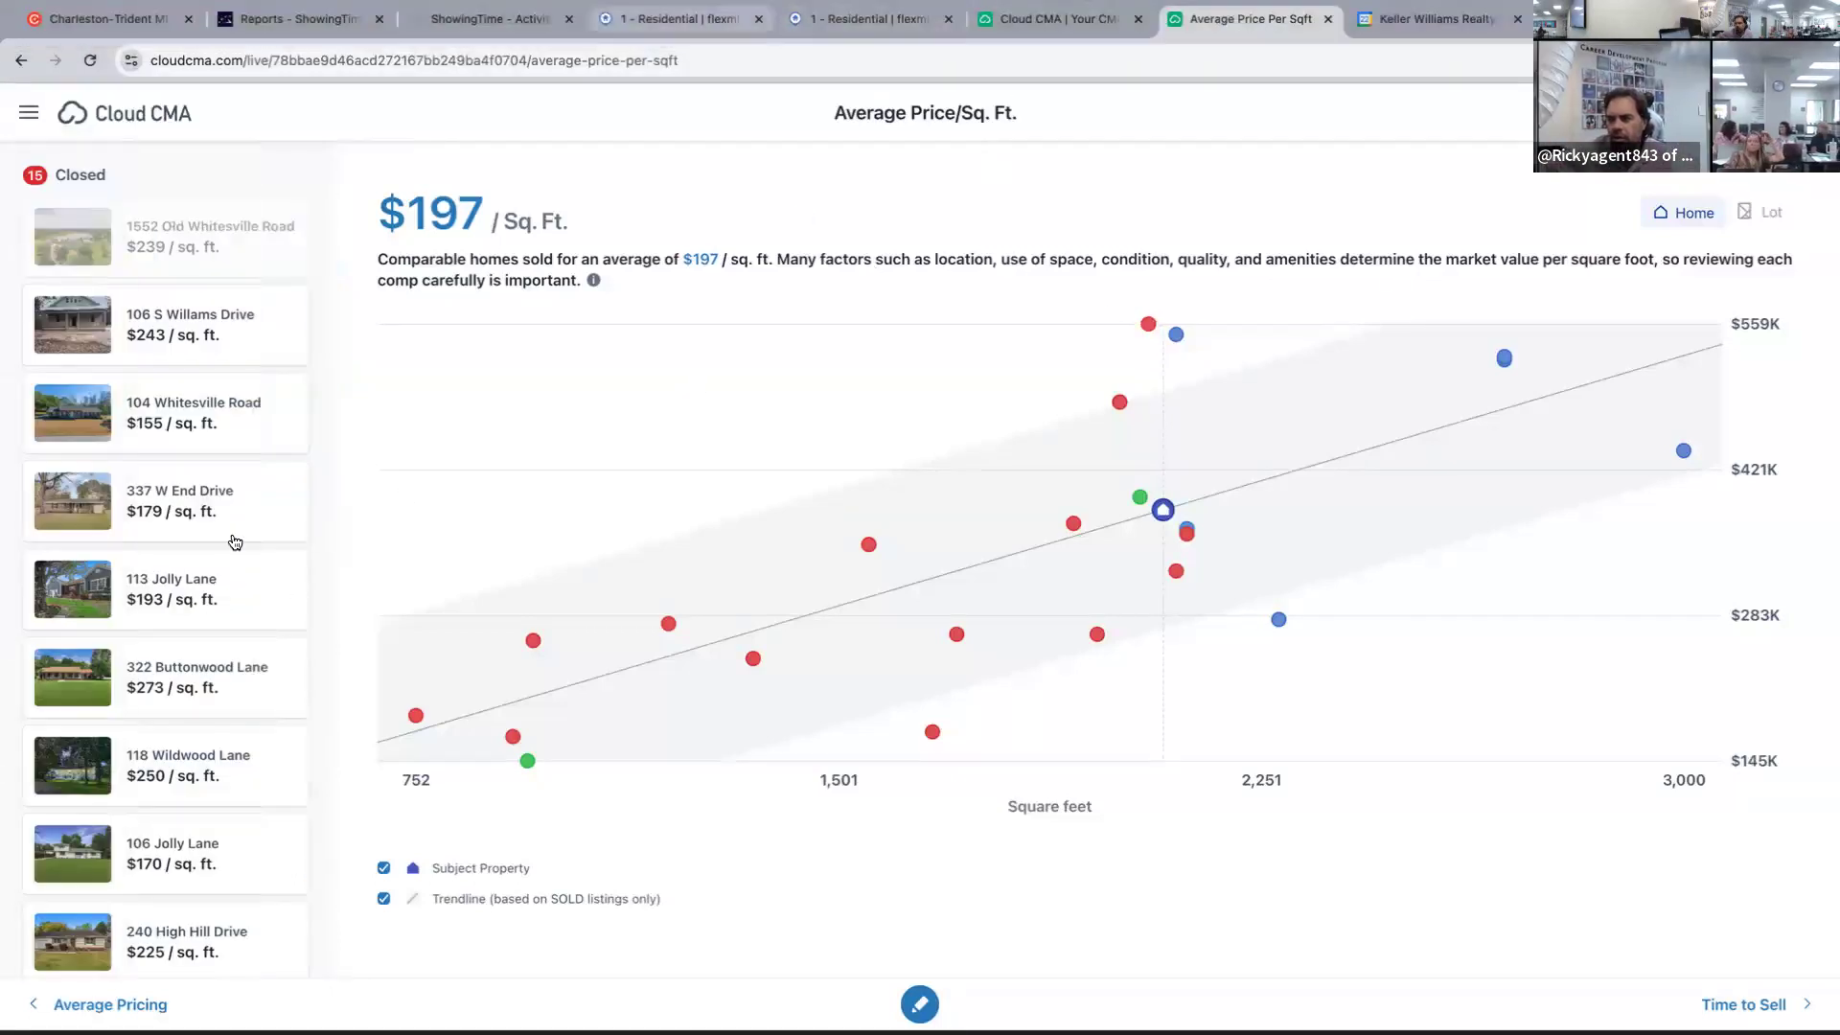
pyautogui.hotkey('ctrl', '4')
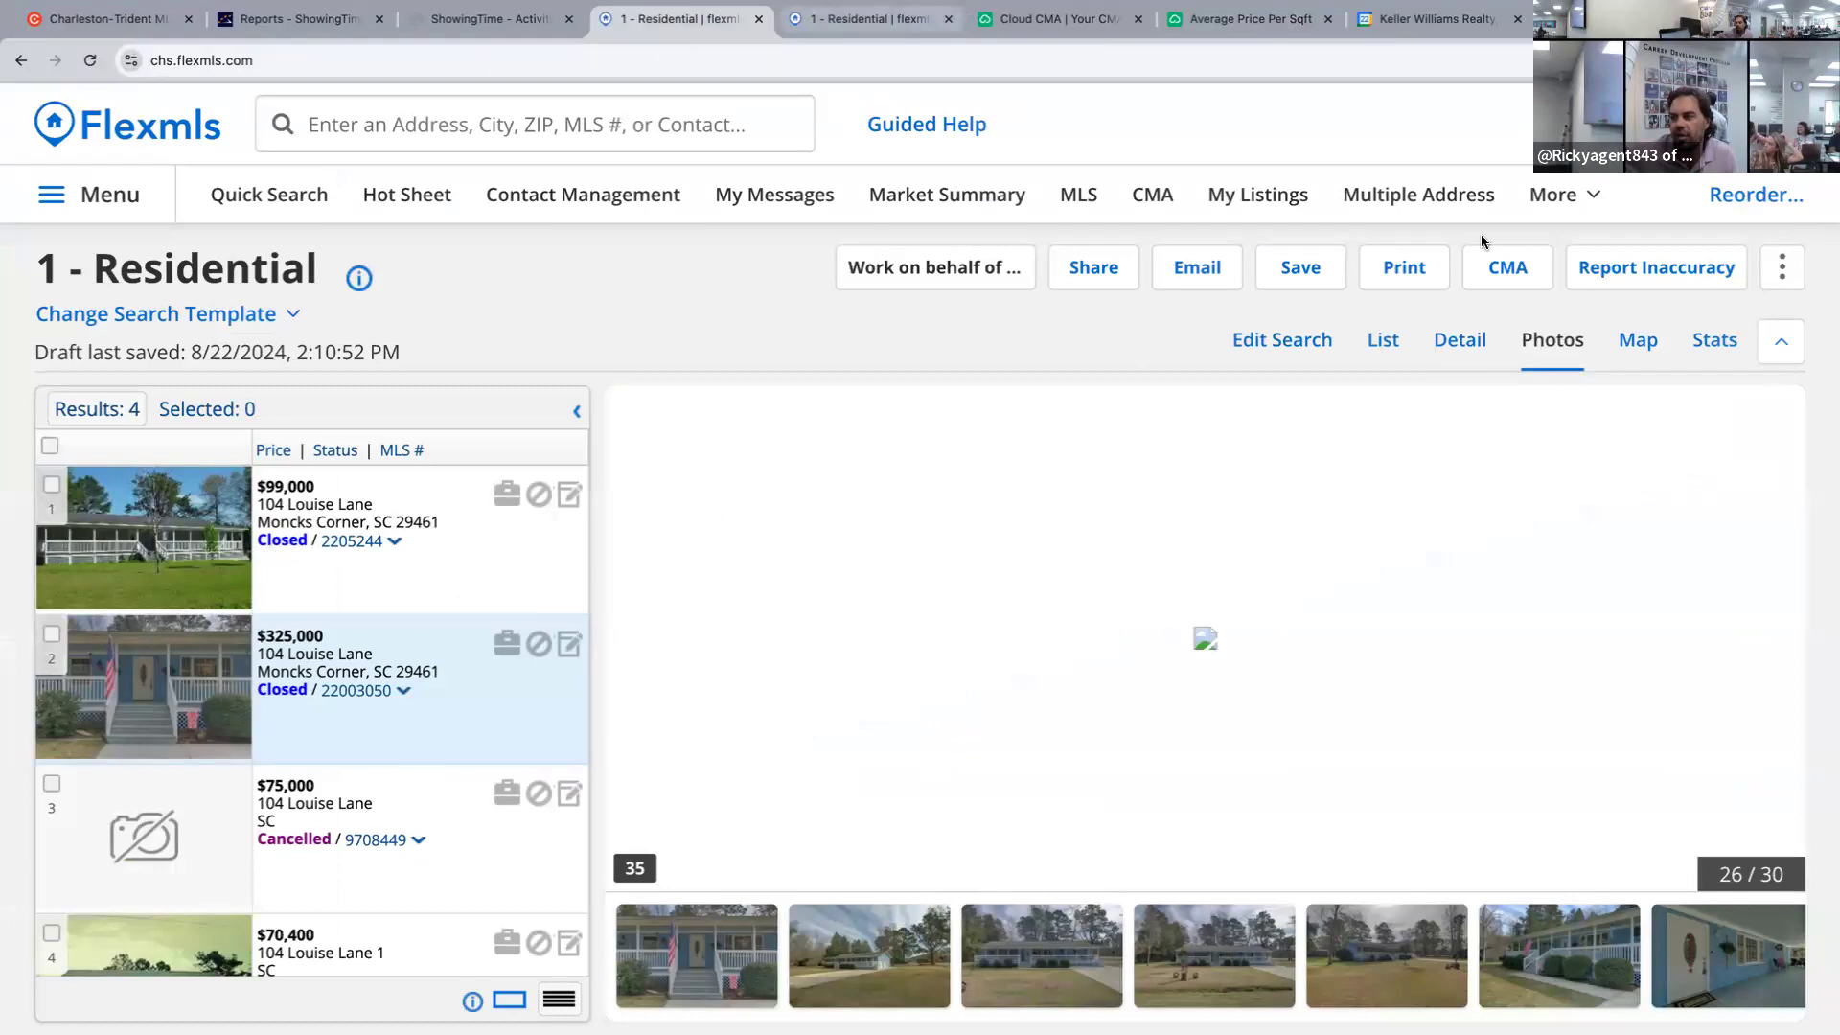
pyautogui.hotkey('ctrl', 'Tab')
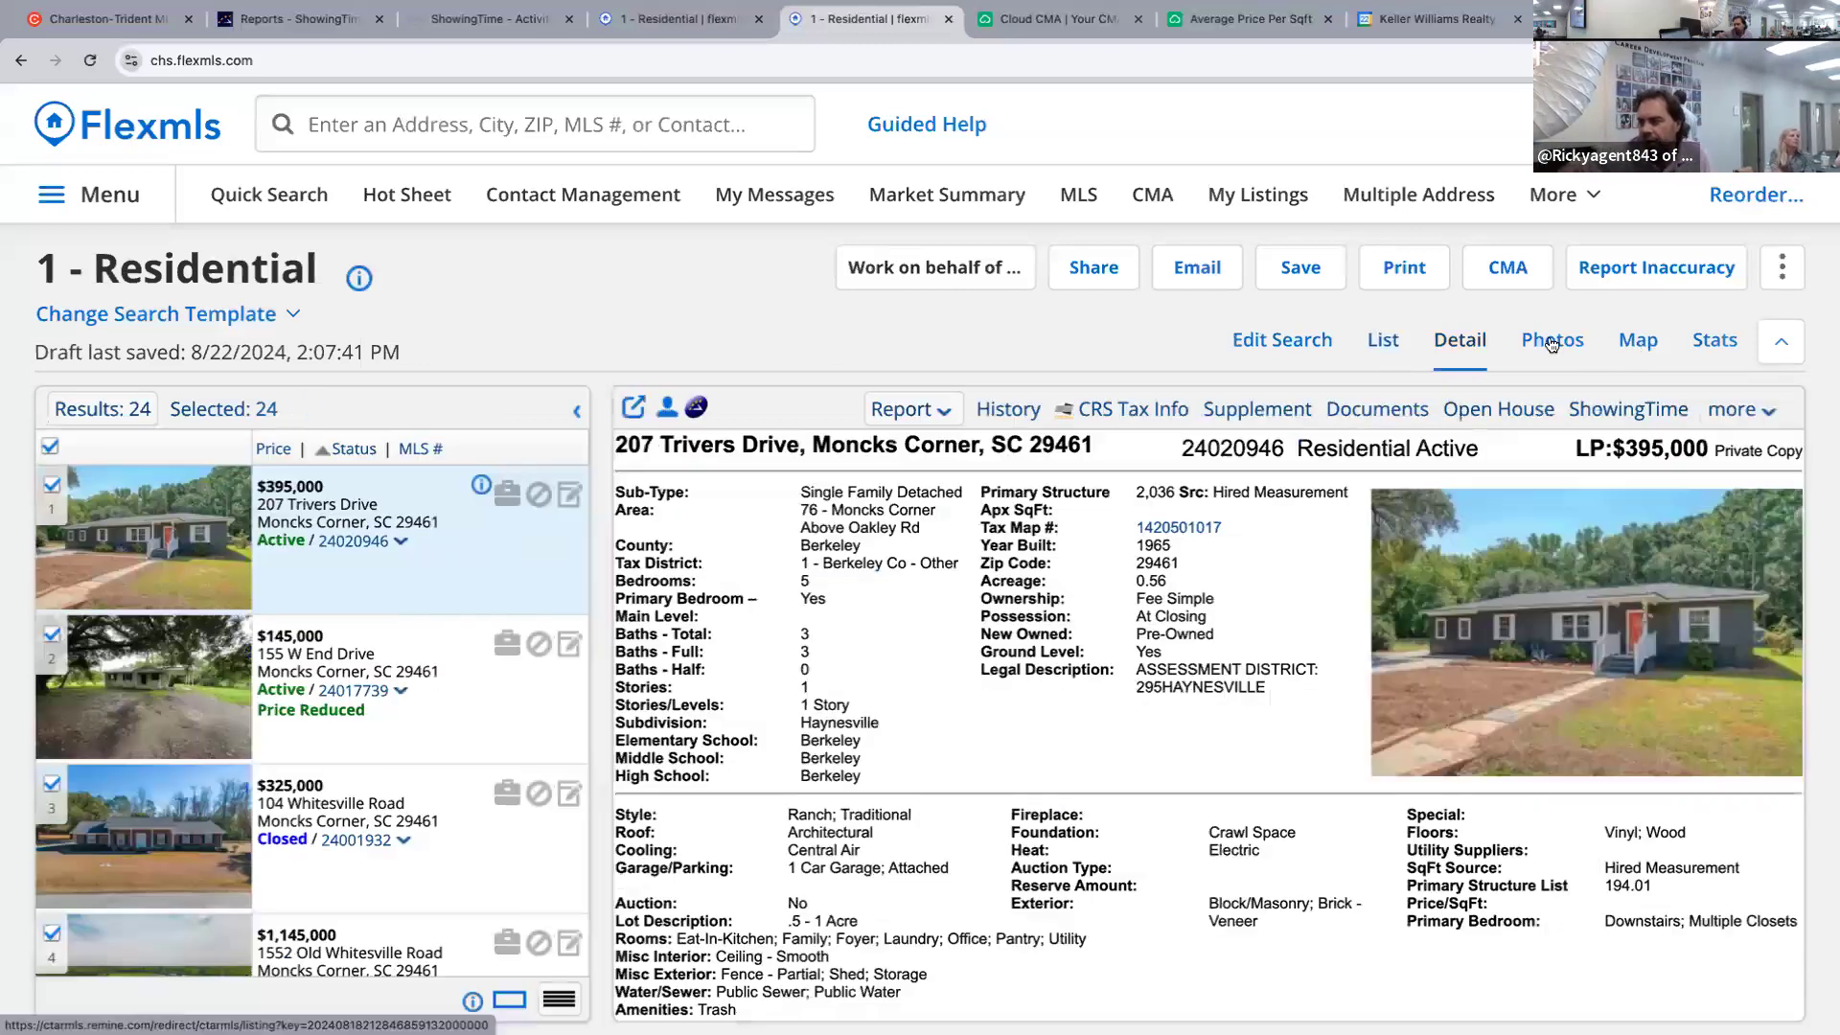
pyautogui.click(1553, 342)
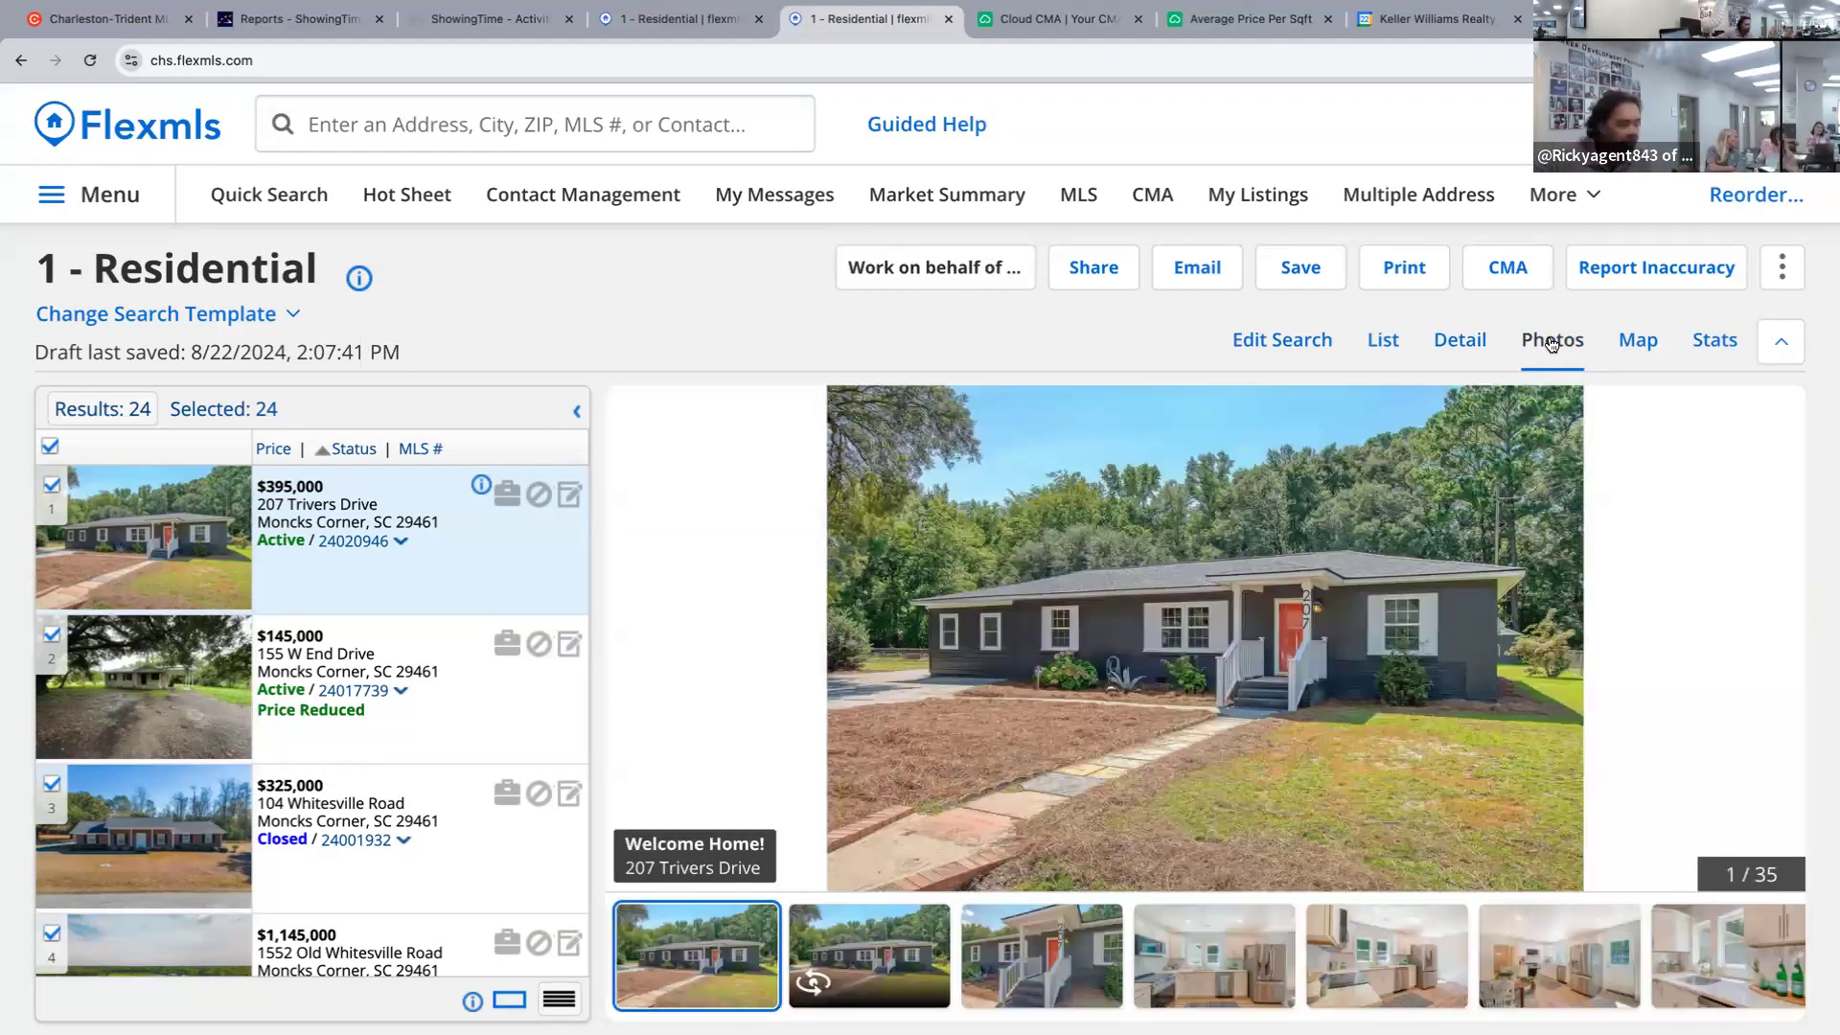
pyautogui.press('Right')
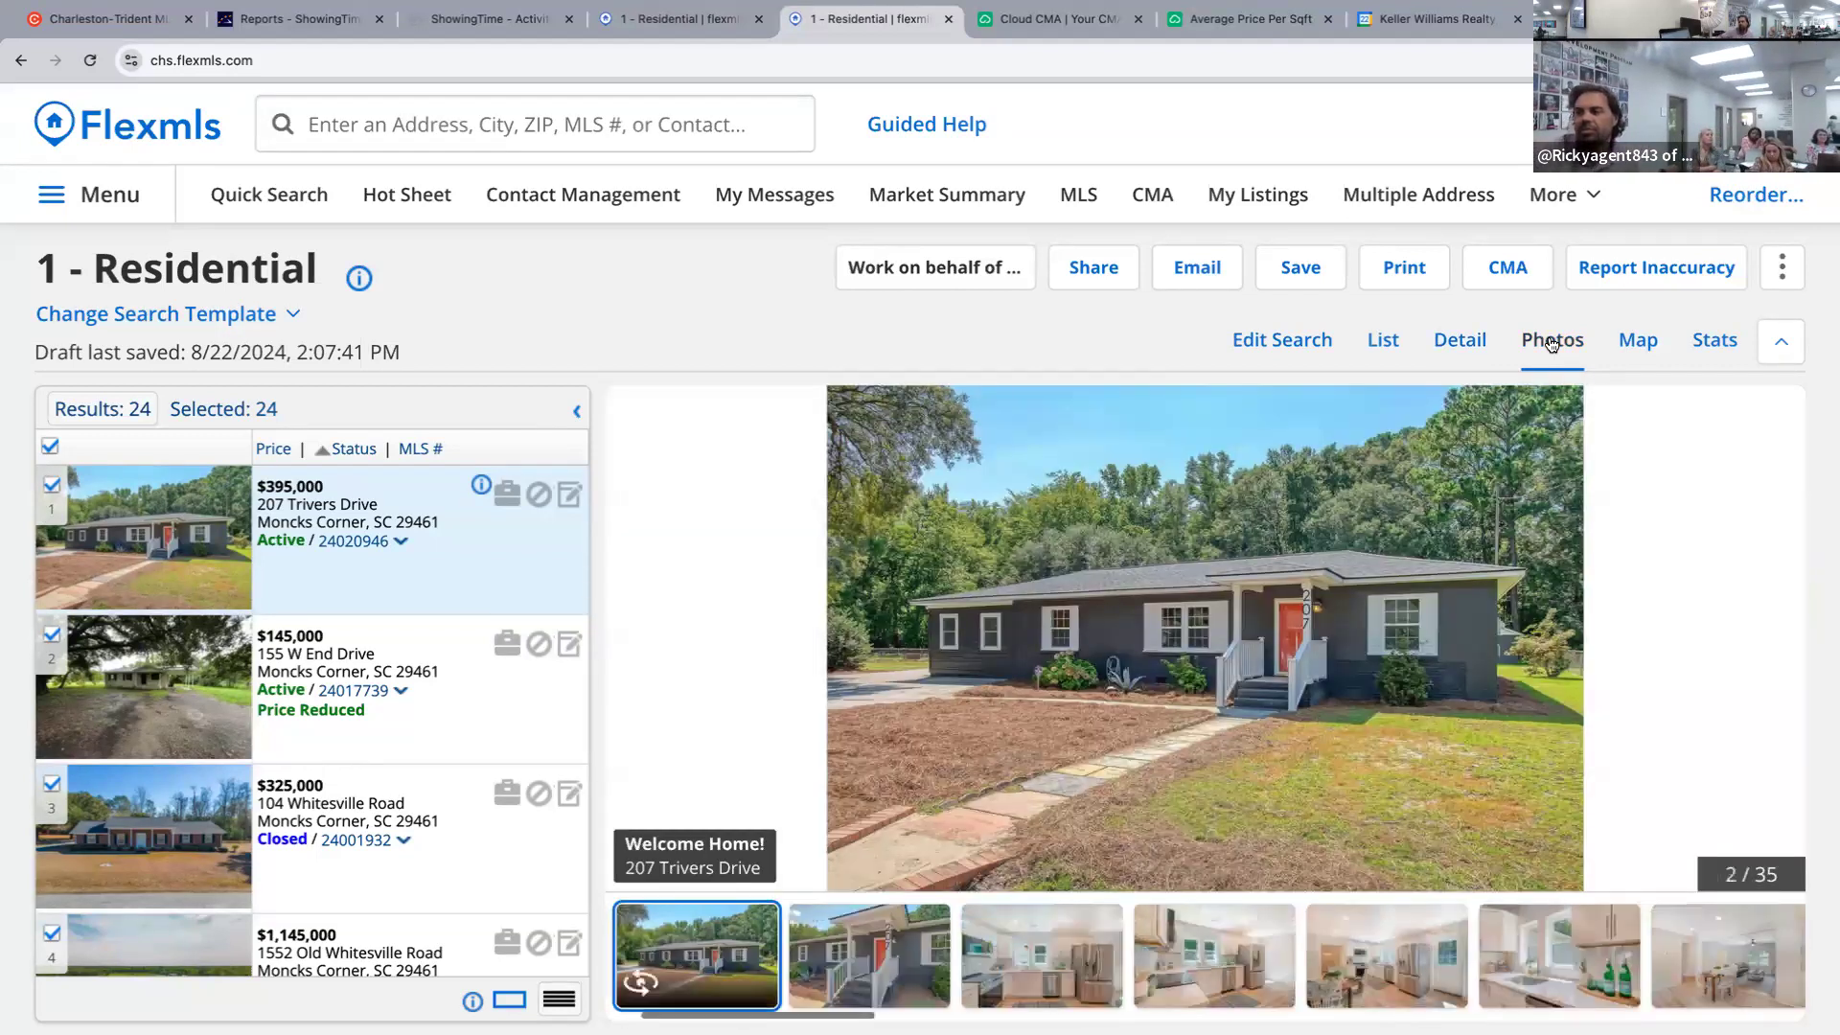
pyautogui.press('Right')
pyautogui.press('Right')
pyautogui.press('Right')
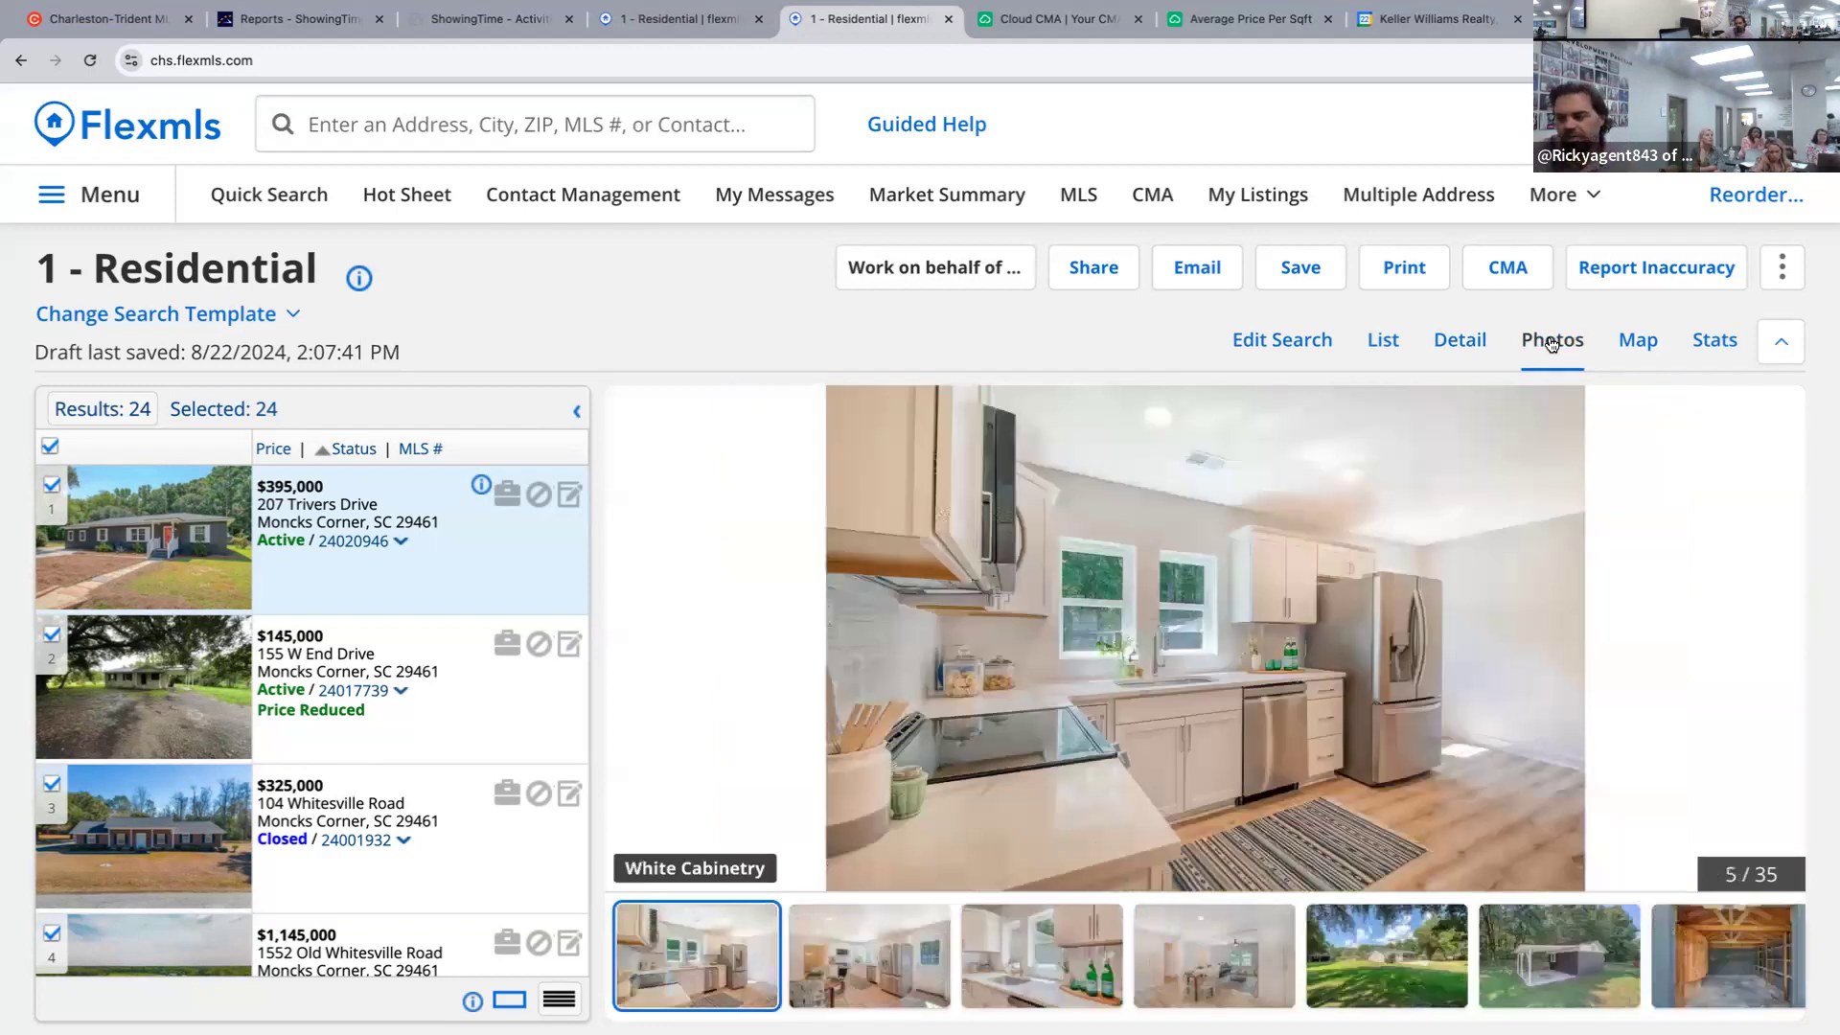
pyautogui.press('Left')
pyautogui.press('Left')
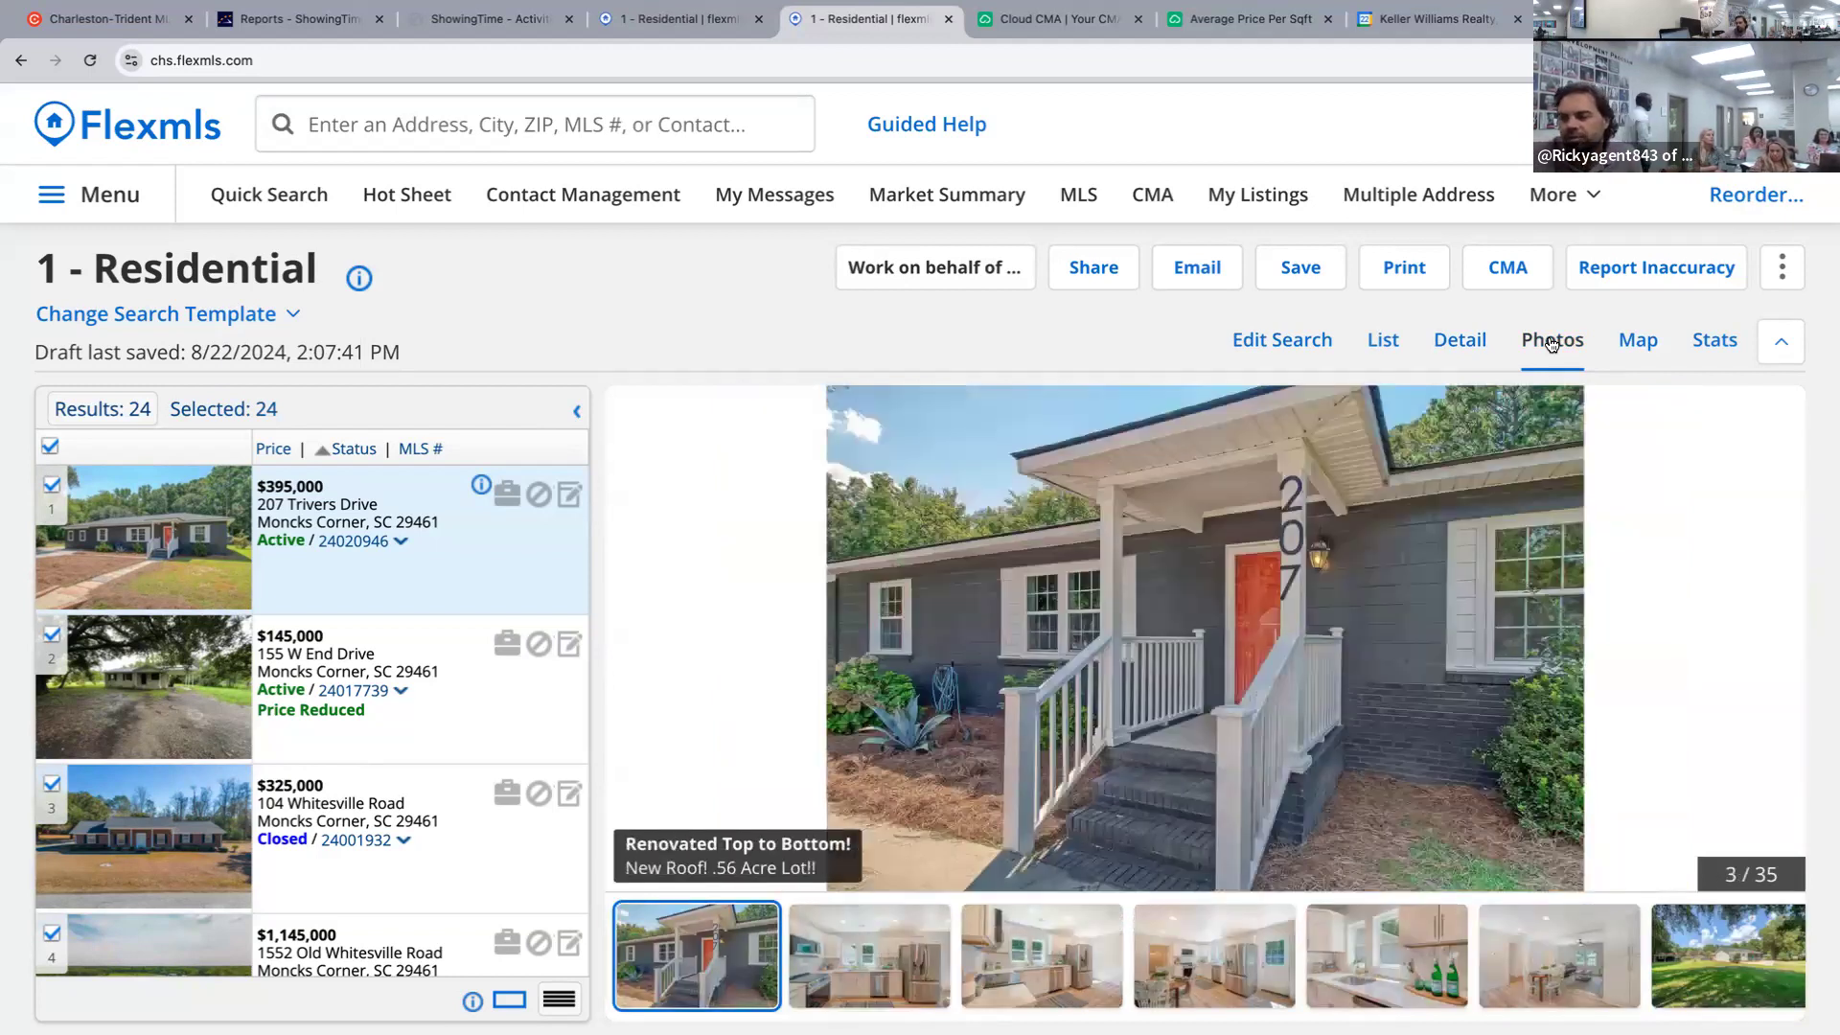
pyautogui.press('Right')
pyautogui.press('Left')
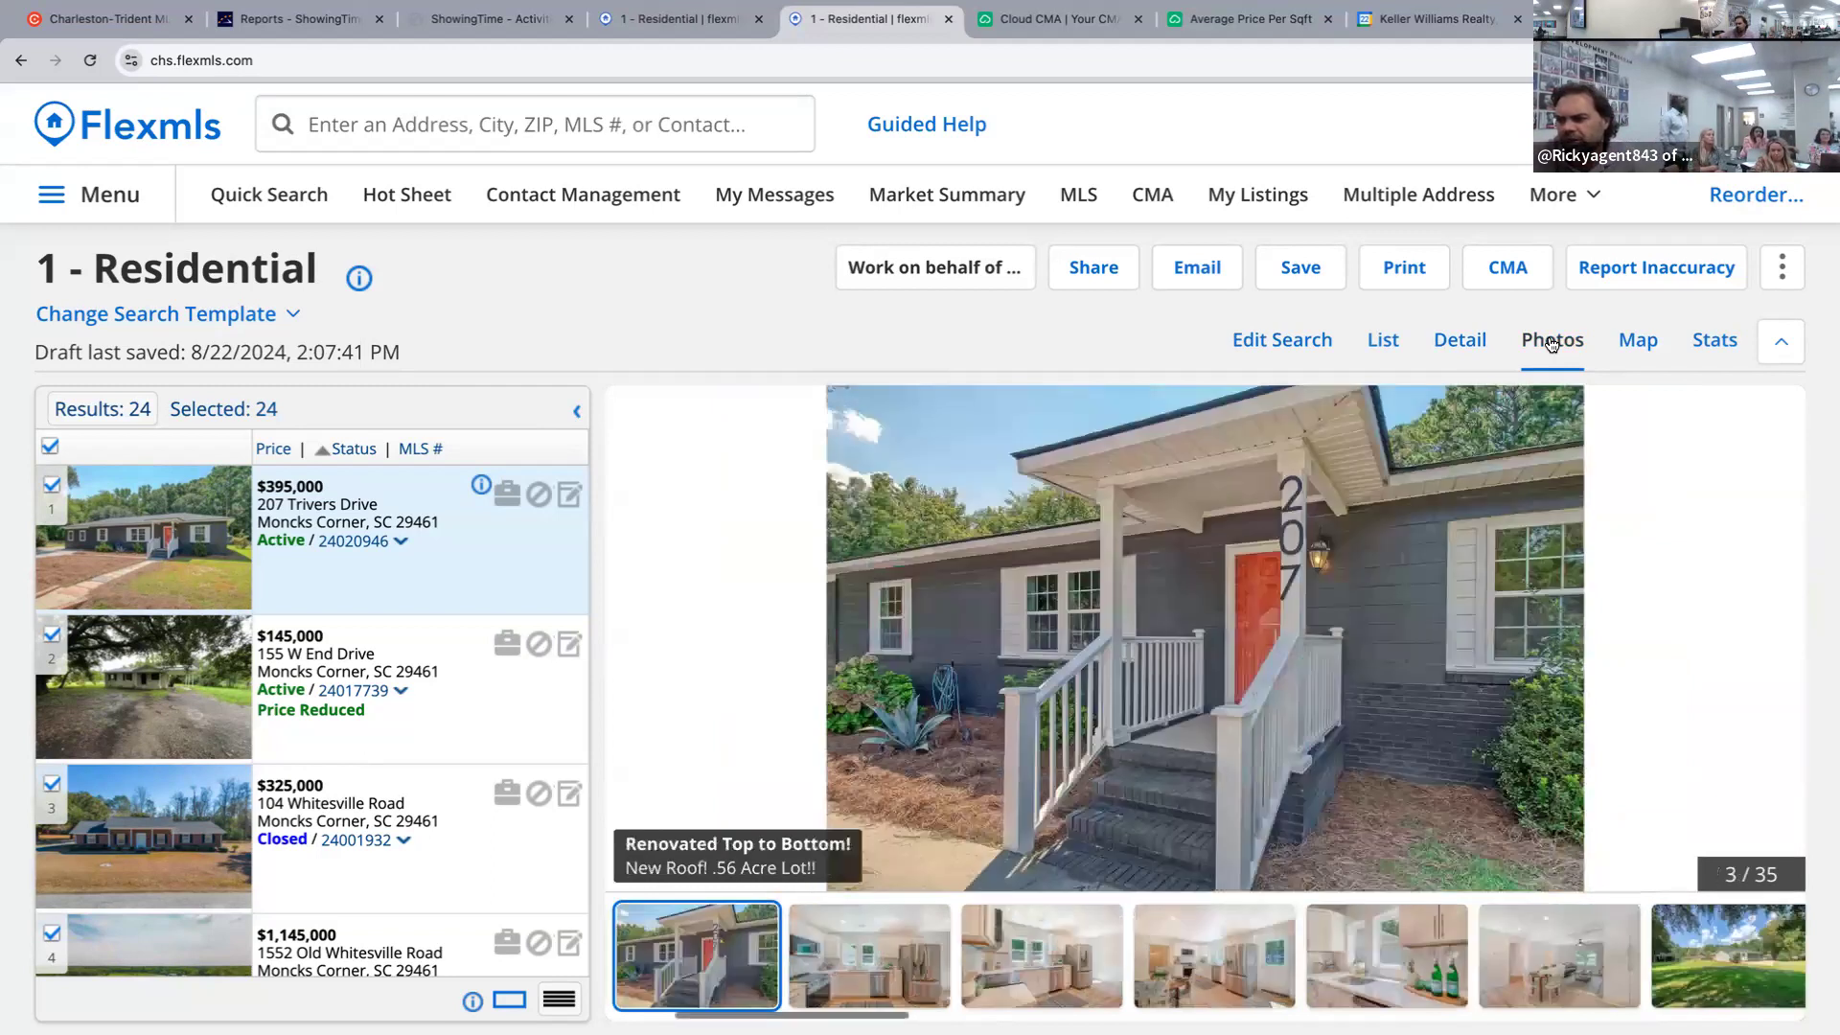
pyautogui.press('Right')
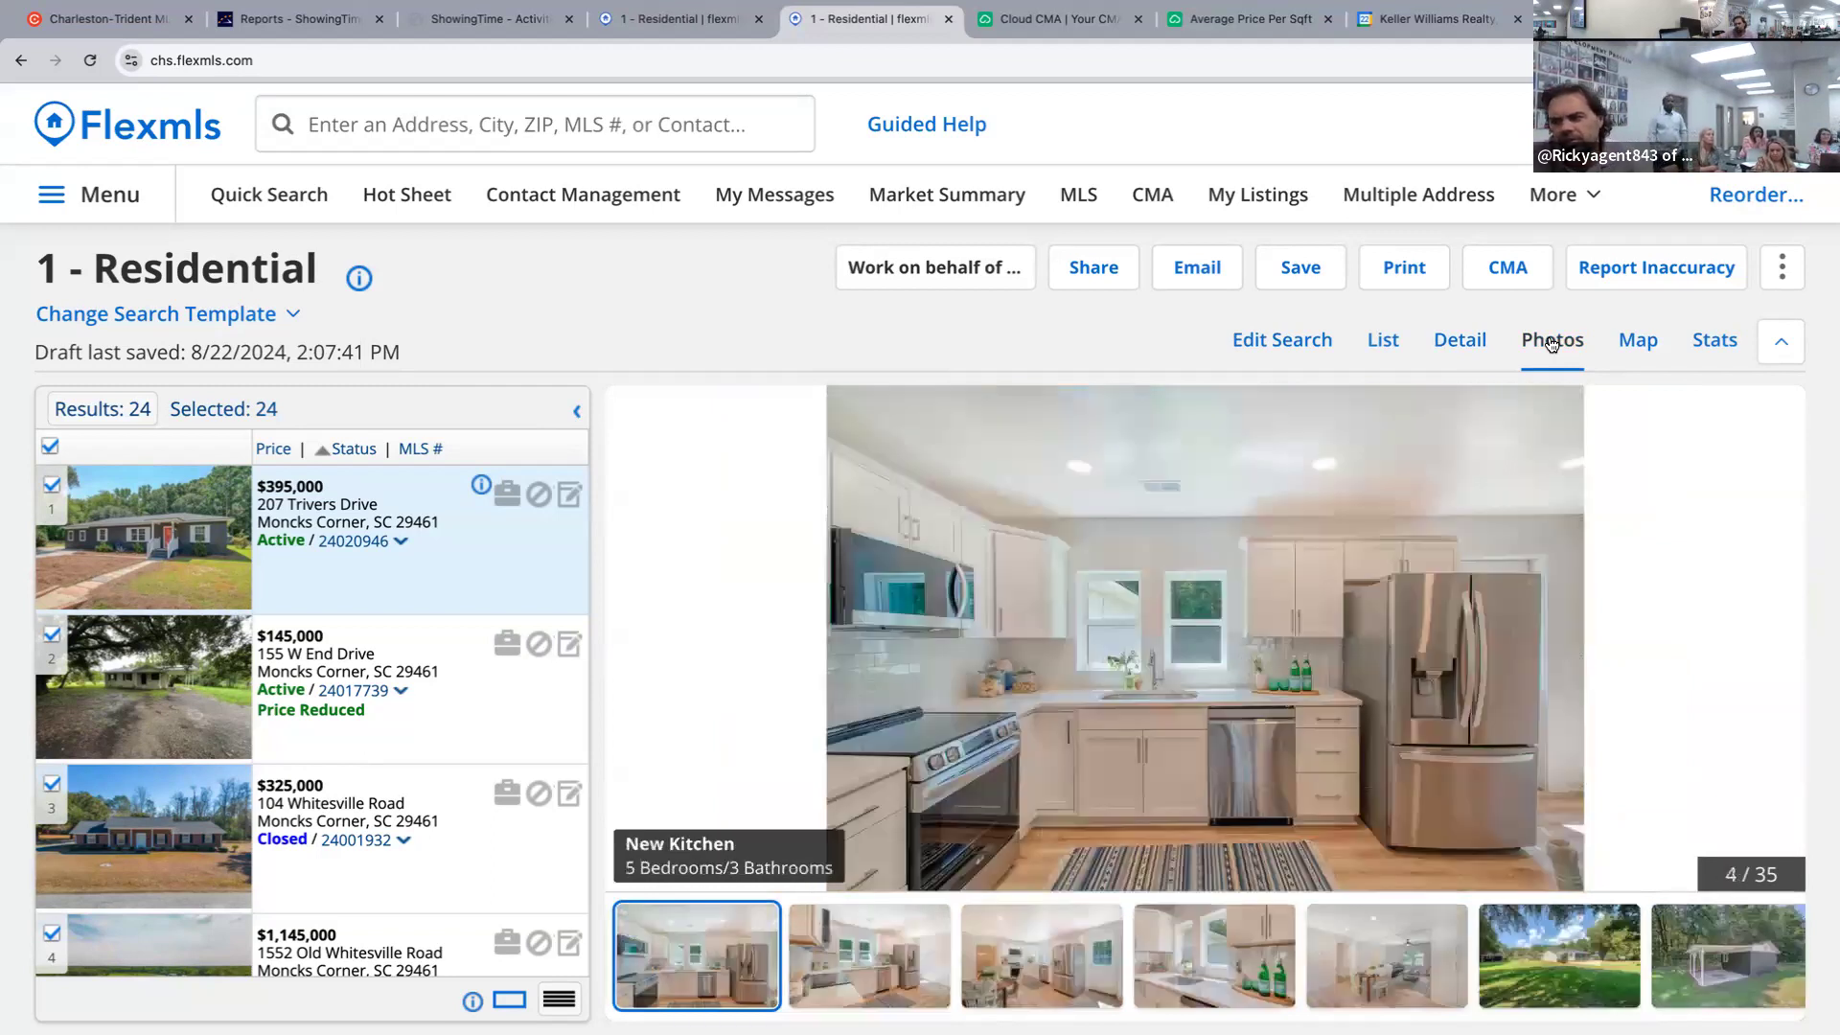
# Page through the Quartz Counters, dining, shed, bedroom, bathroom and laundry/garage photos.
pyautogui.press('Right')
pyautogui.press('Right')
pyautogui.press('Right')
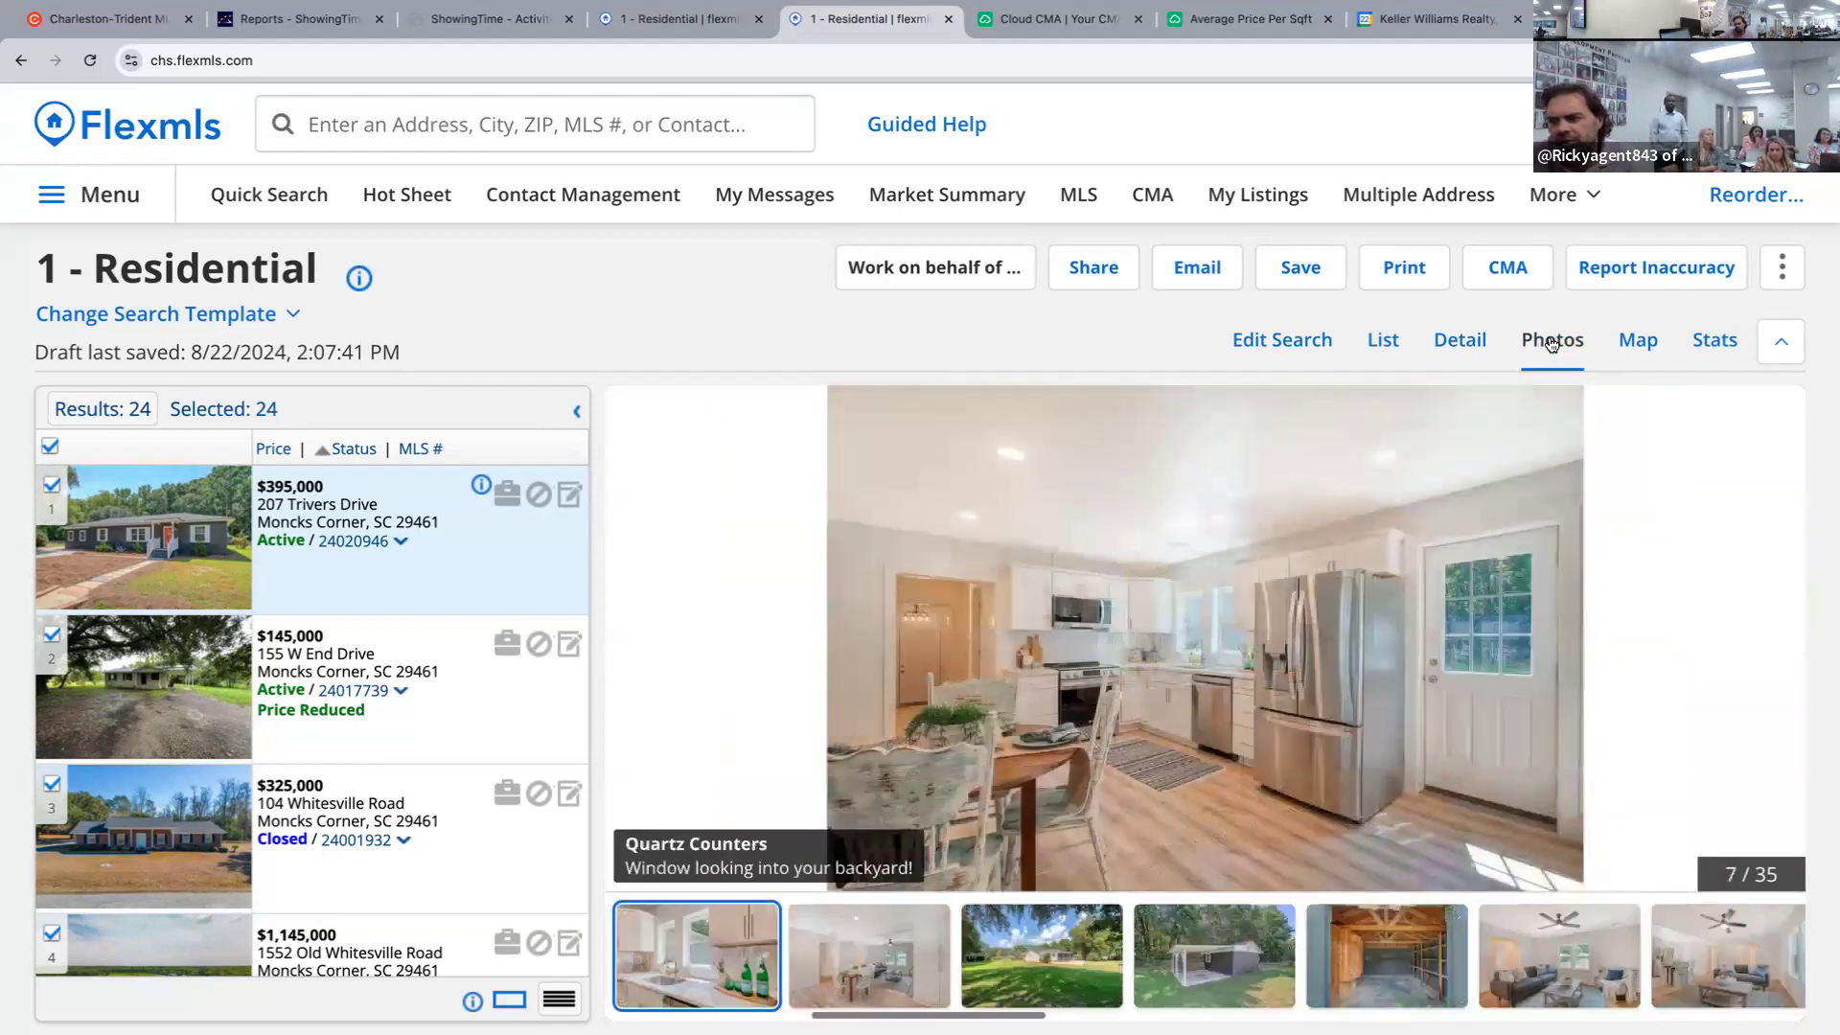
pyautogui.press('Right')
pyautogui.press('Right')
pyautogui.press('Right')
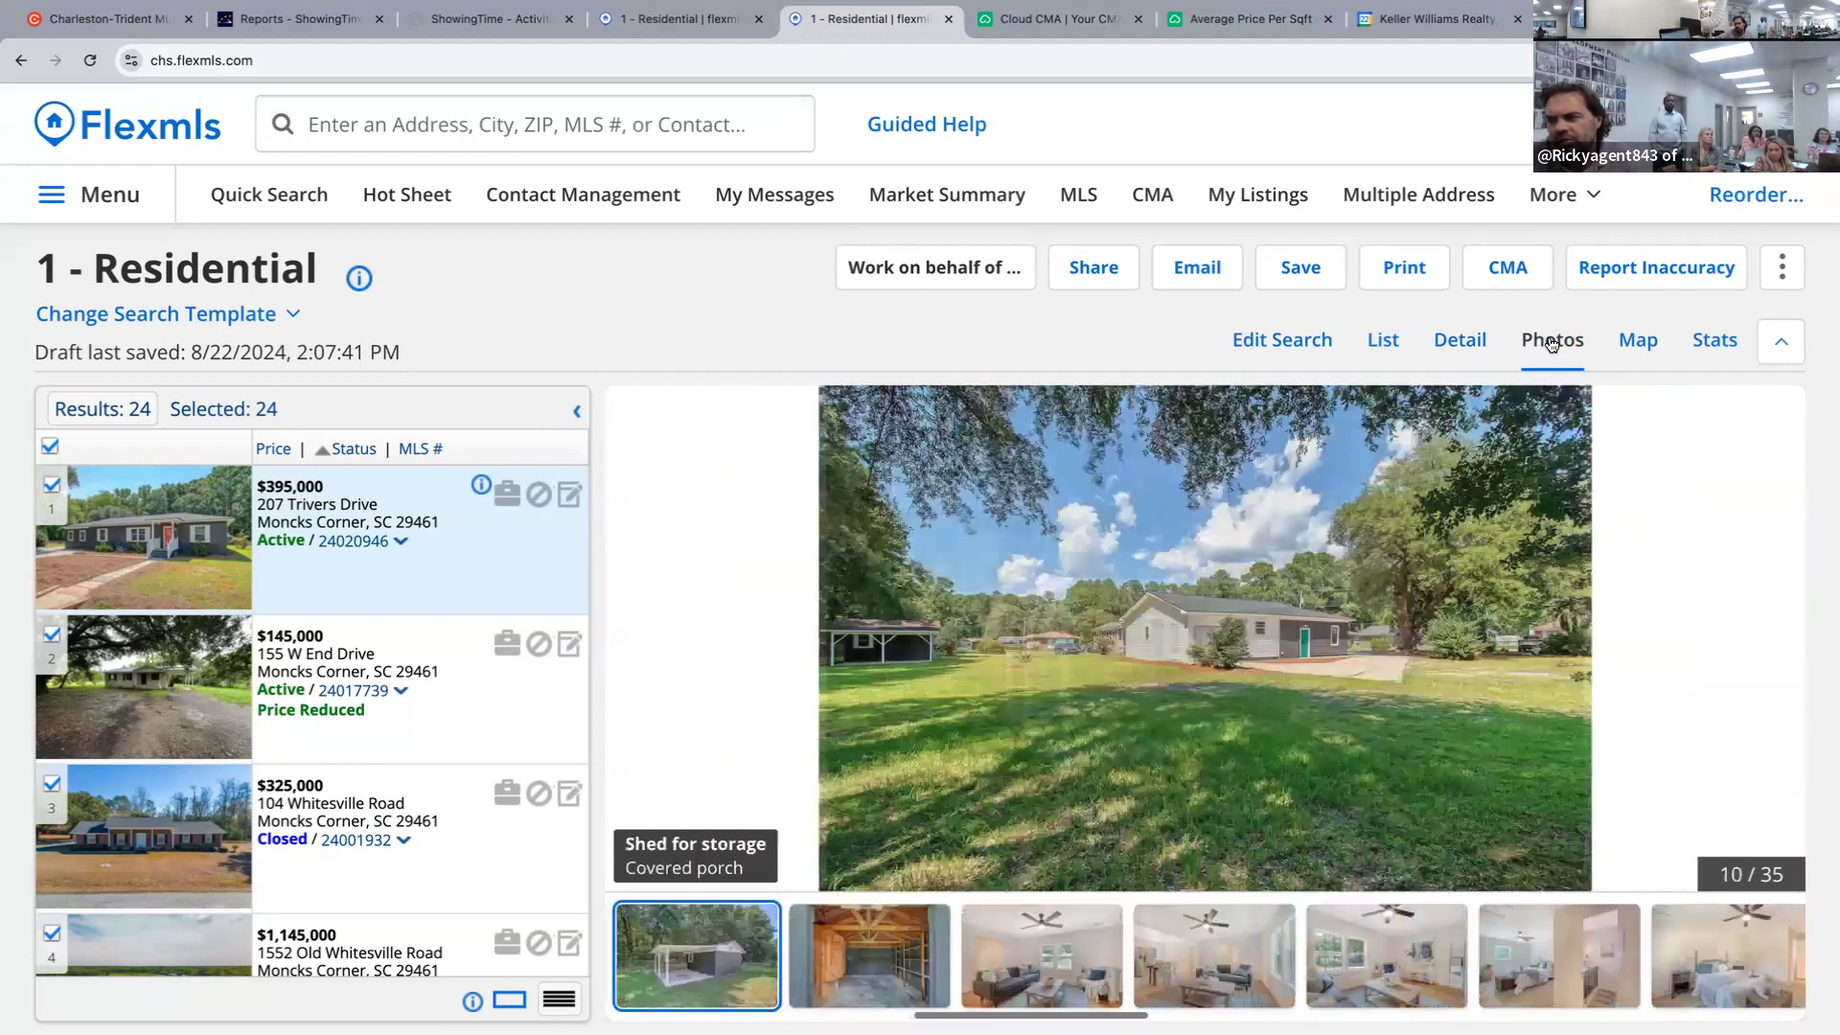
pyautogui.press('Right')
pyautogui.press('Right')
pyautogui.press('Right')
pyautogui.press('Right')
pyautogui.press('Right')
pyautogui.press('Right')
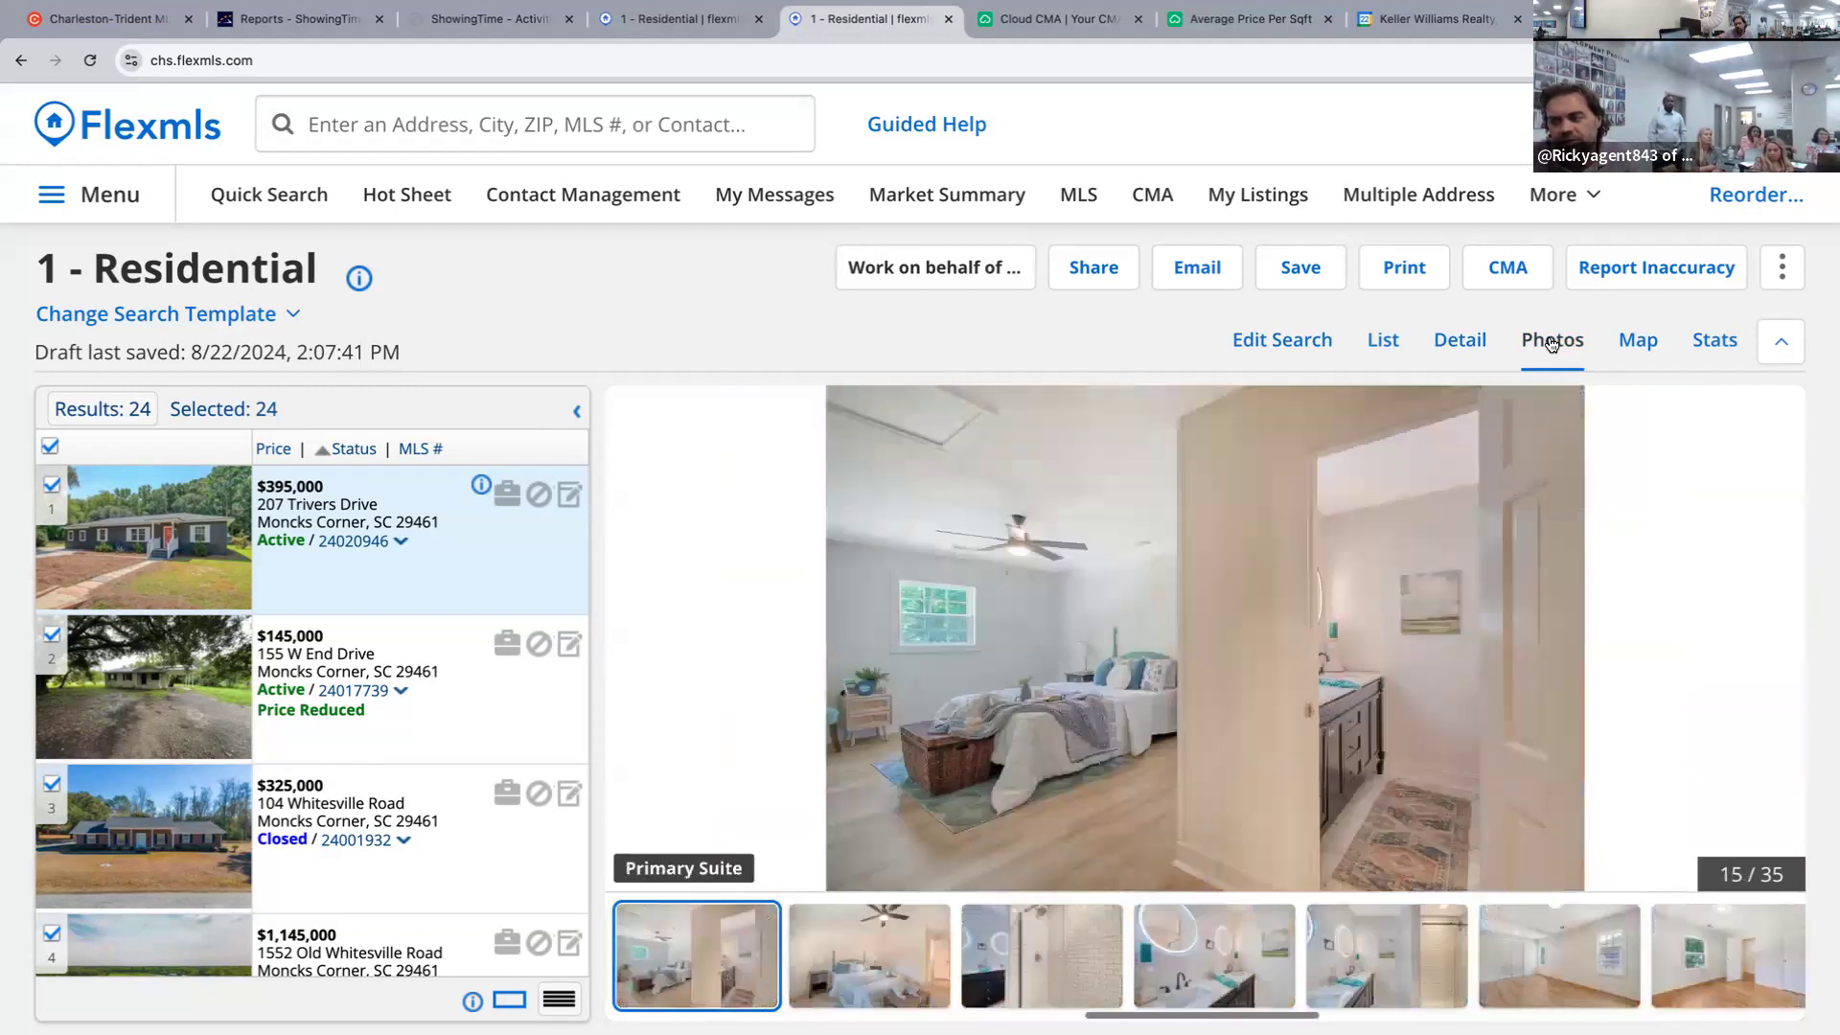
pyautogui.press('Right')
pyautogui.press('Right')
pyautogui.press('Right')
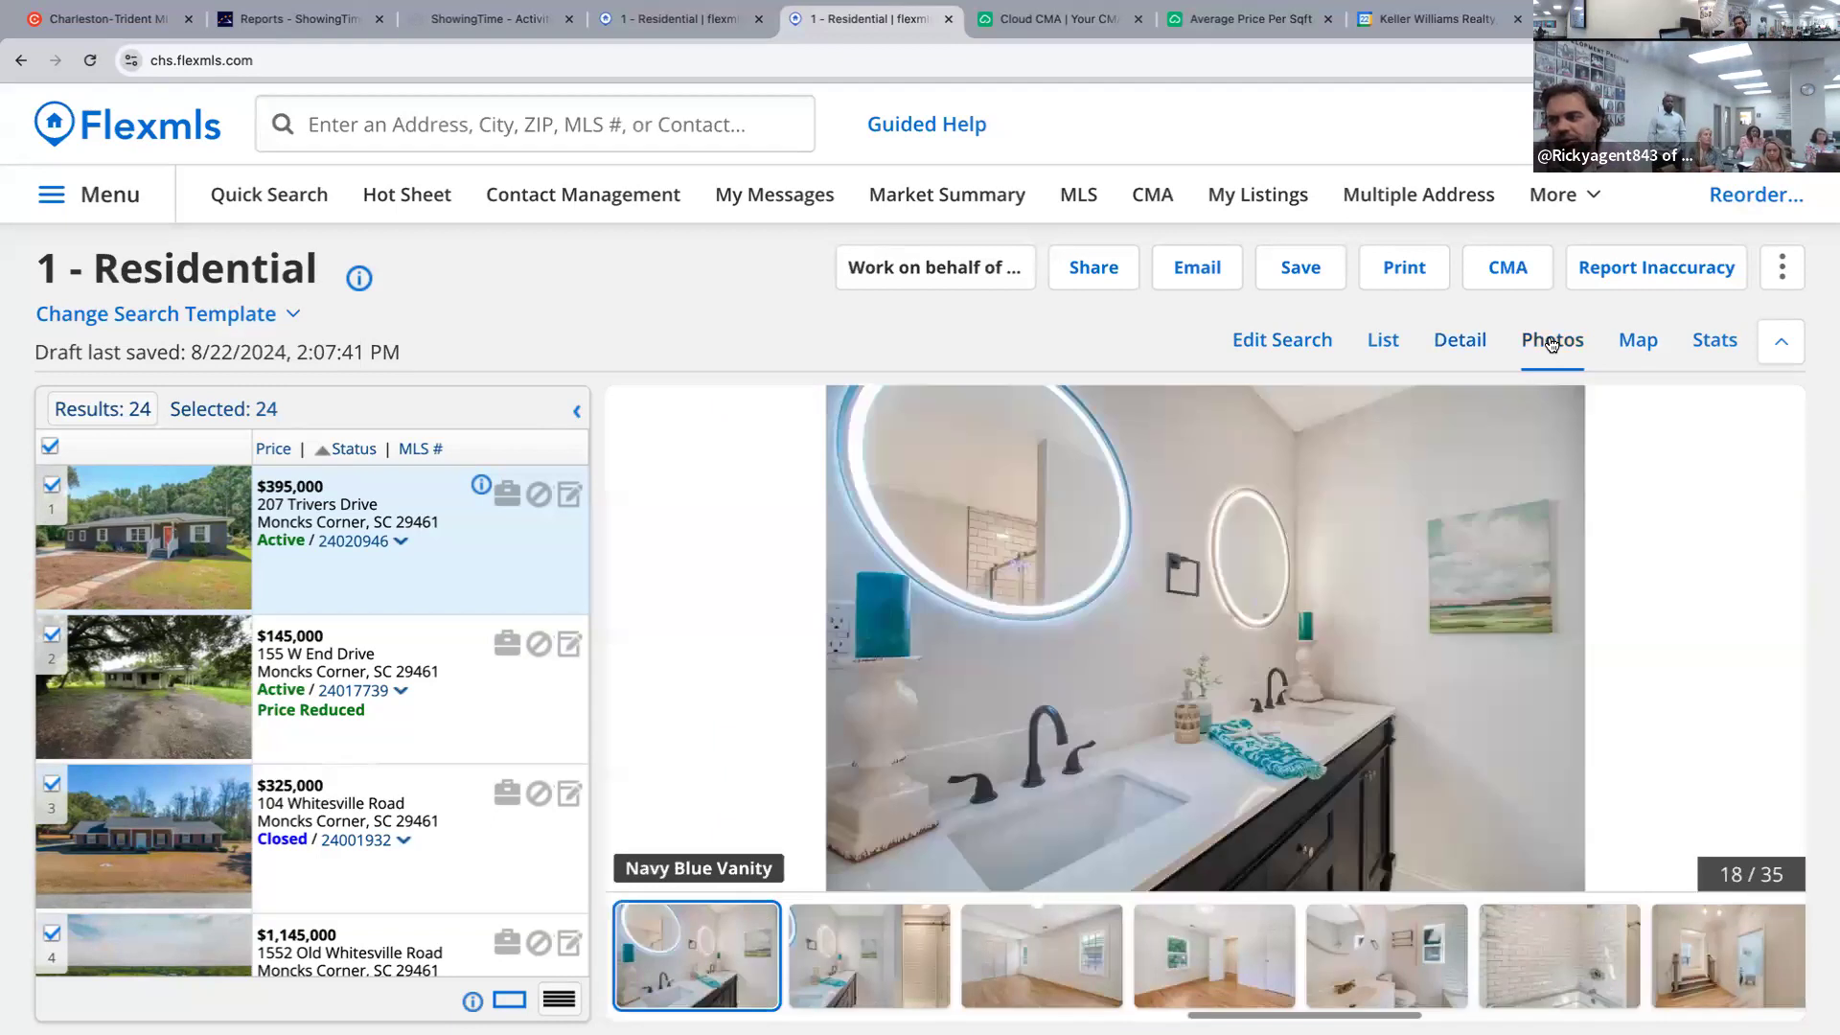
pyautogui.press('Right')
pyautogui.press('Right')
pyautogui.press('Right')
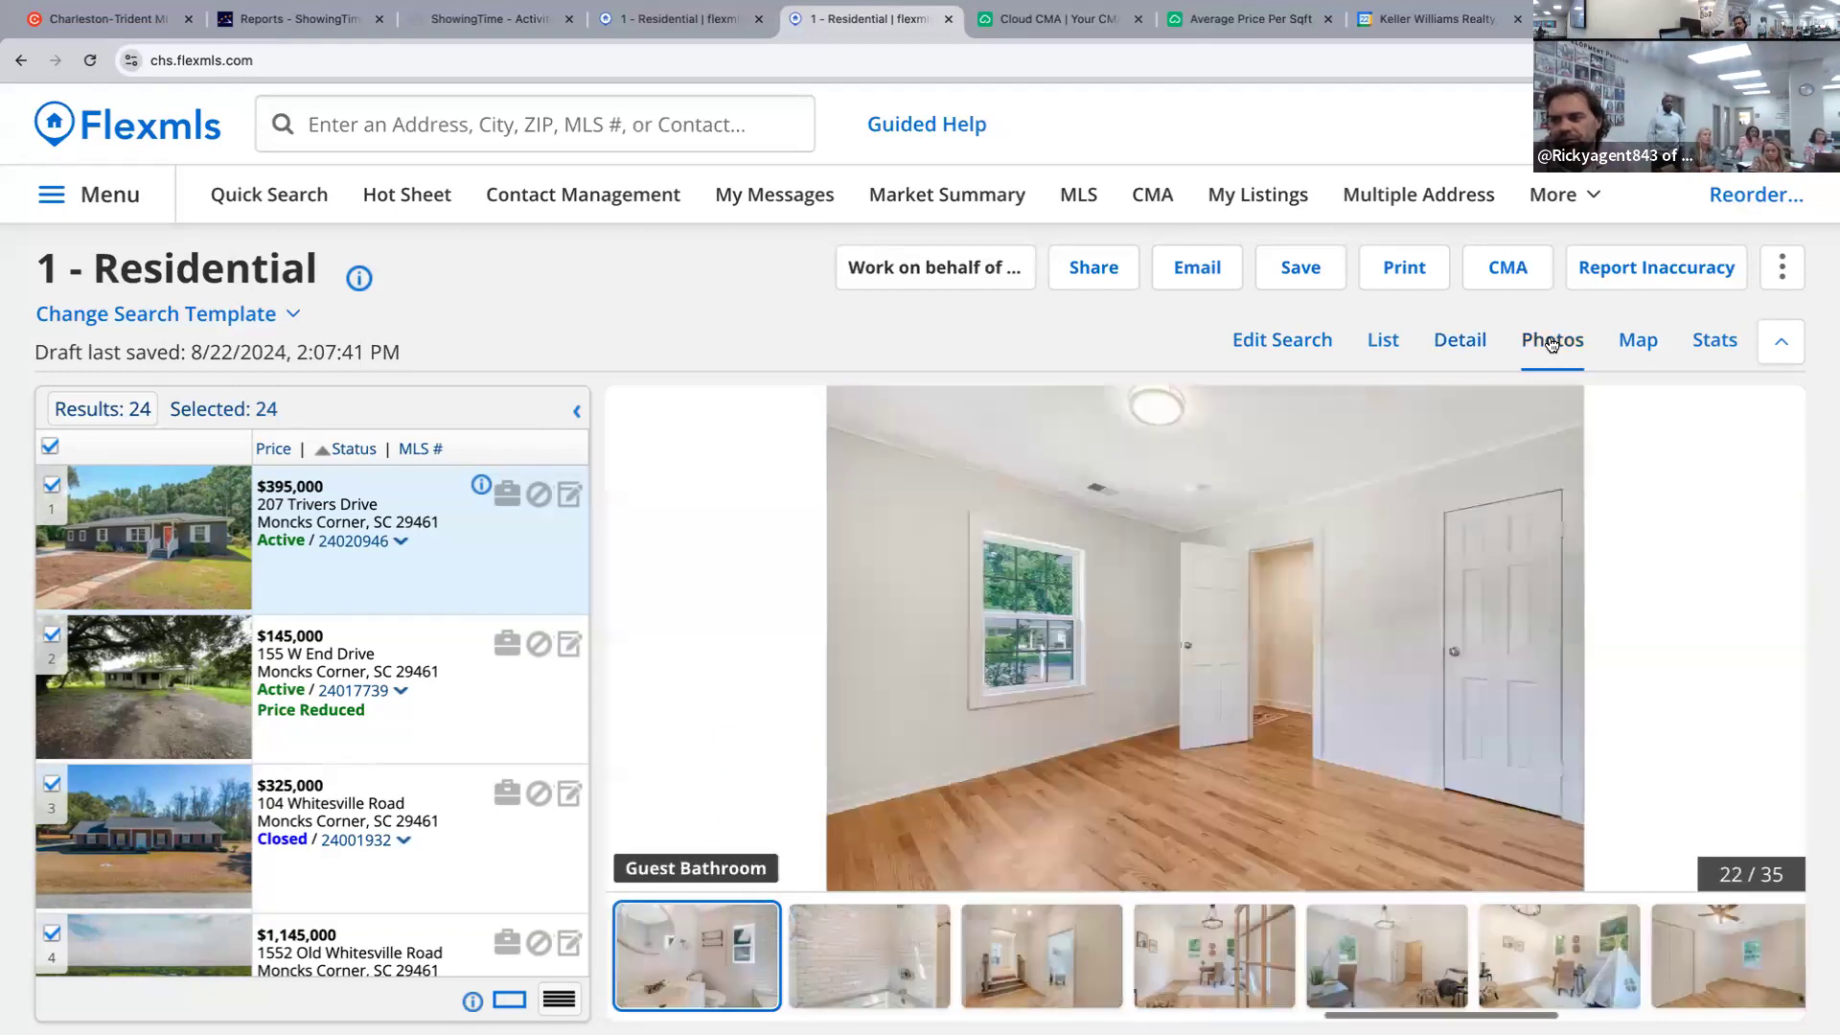
pyautogui.press('Right')
pyautogui.press('Right')
pyautogui.press('Right')
pyautogui.press('Right')
pyautogui.press('Right')
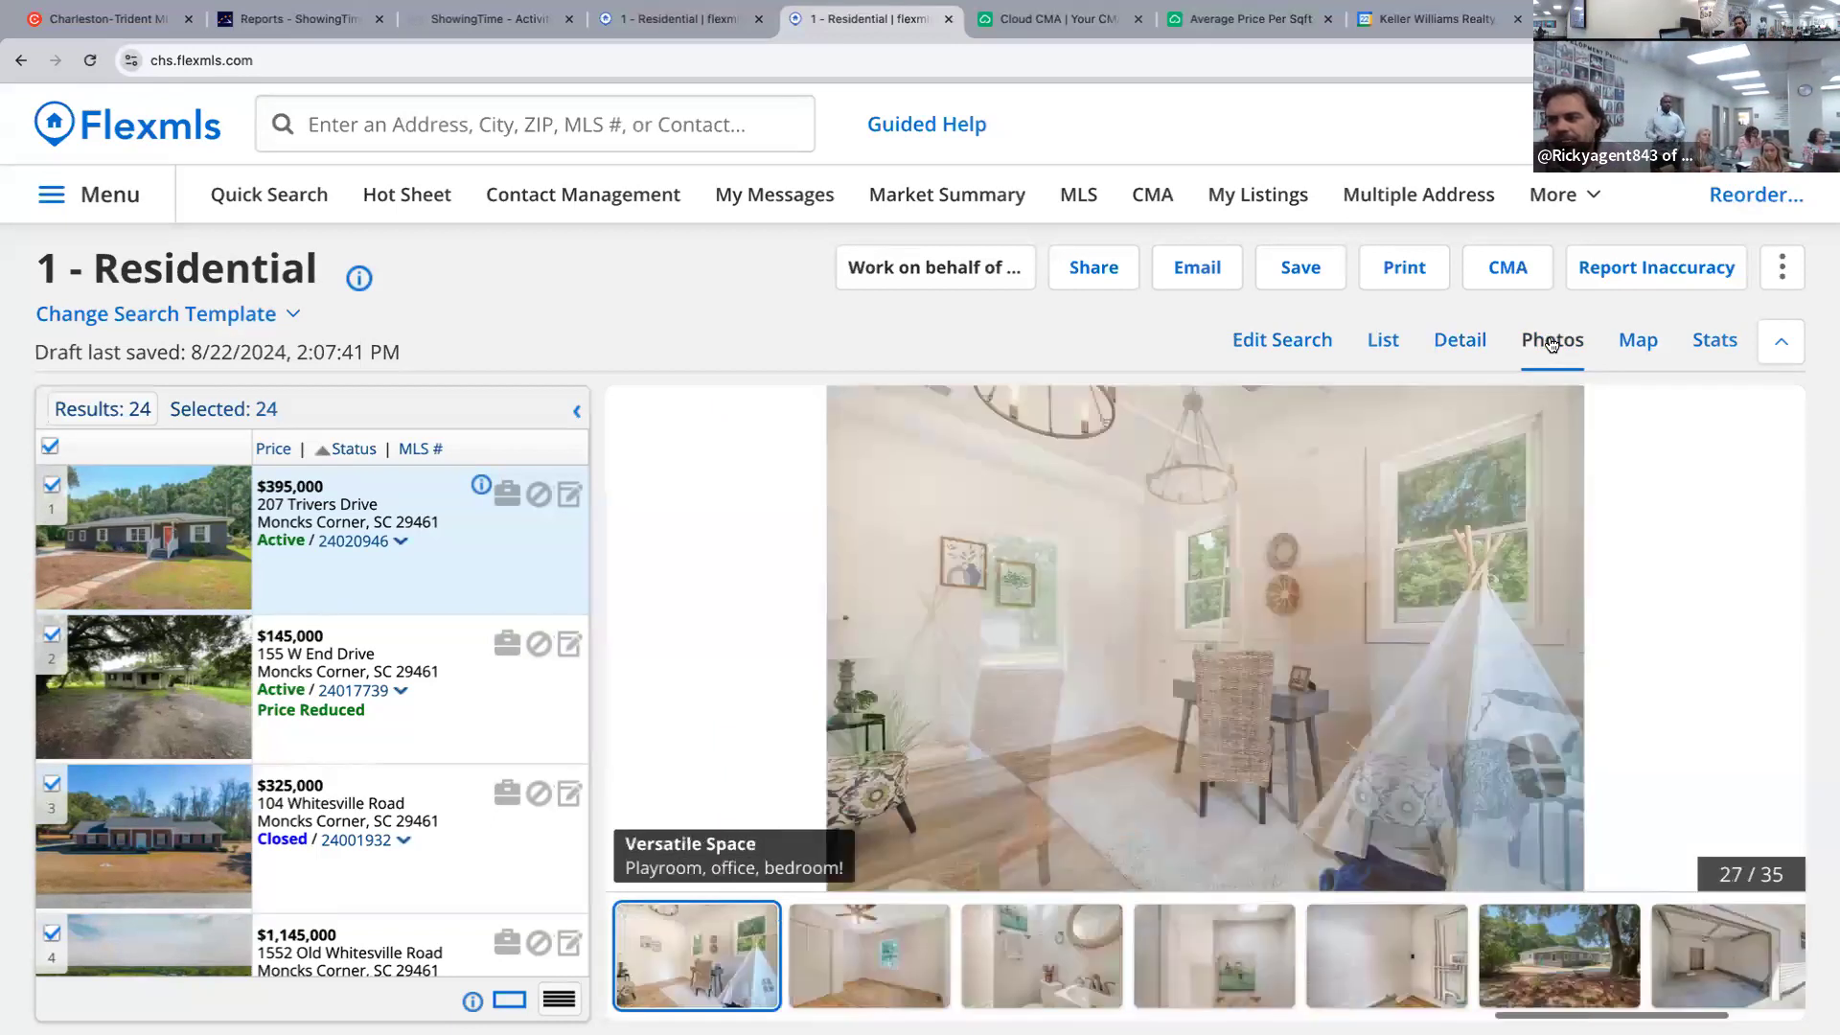
pyautogui.press('Right')
pyautogui.press('Right')
pyautogui.press('Right')
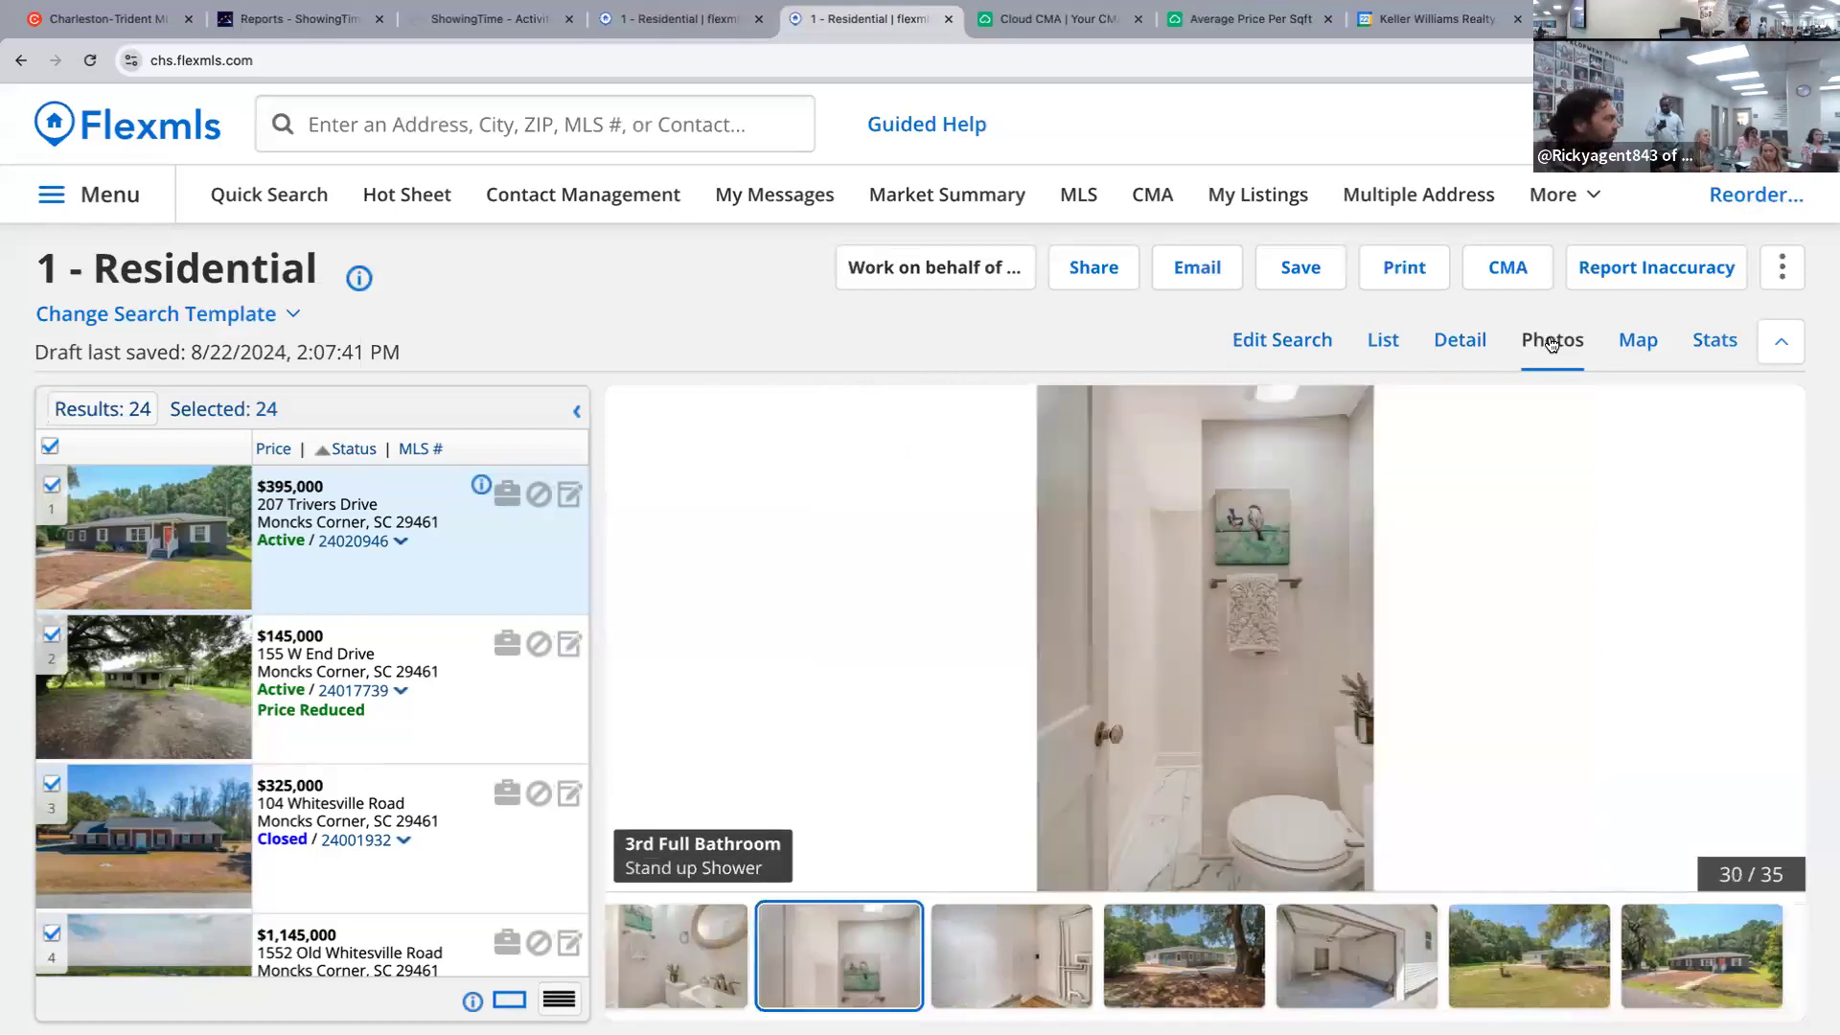
pyautogui.press('Right')
pyautogui.press('Right')
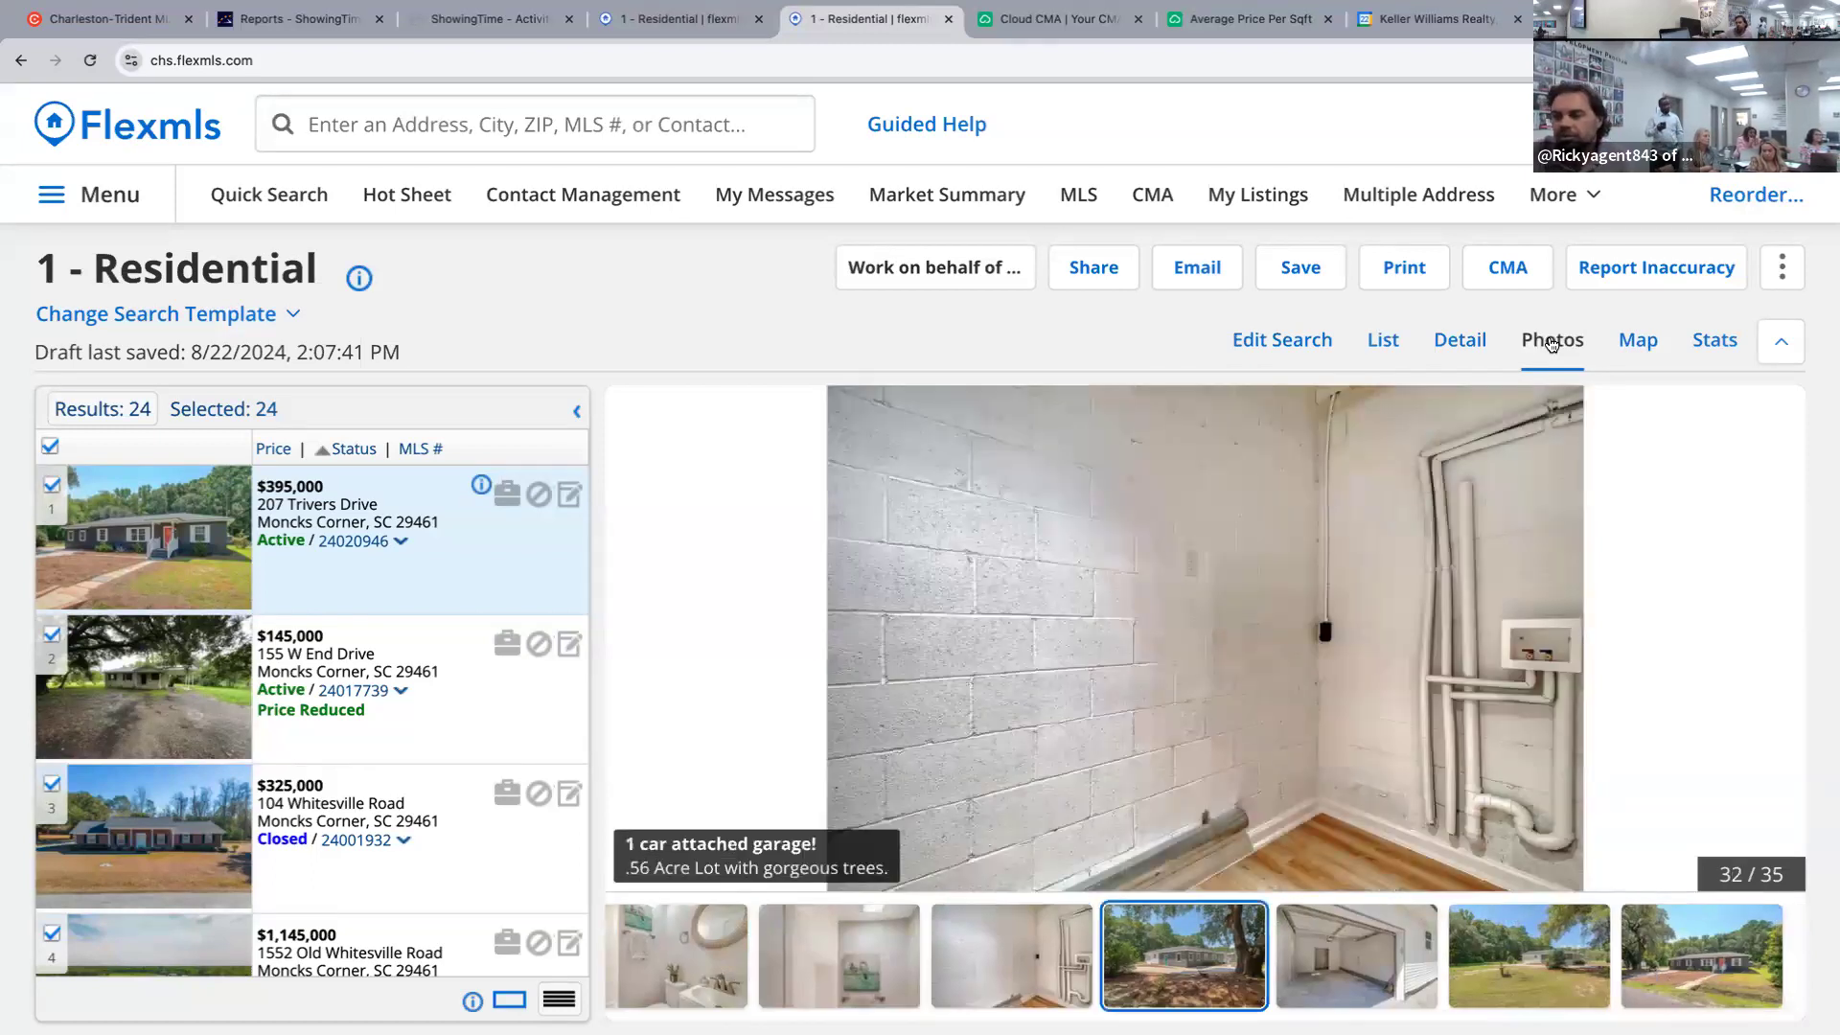
pyautogui.press('Right')
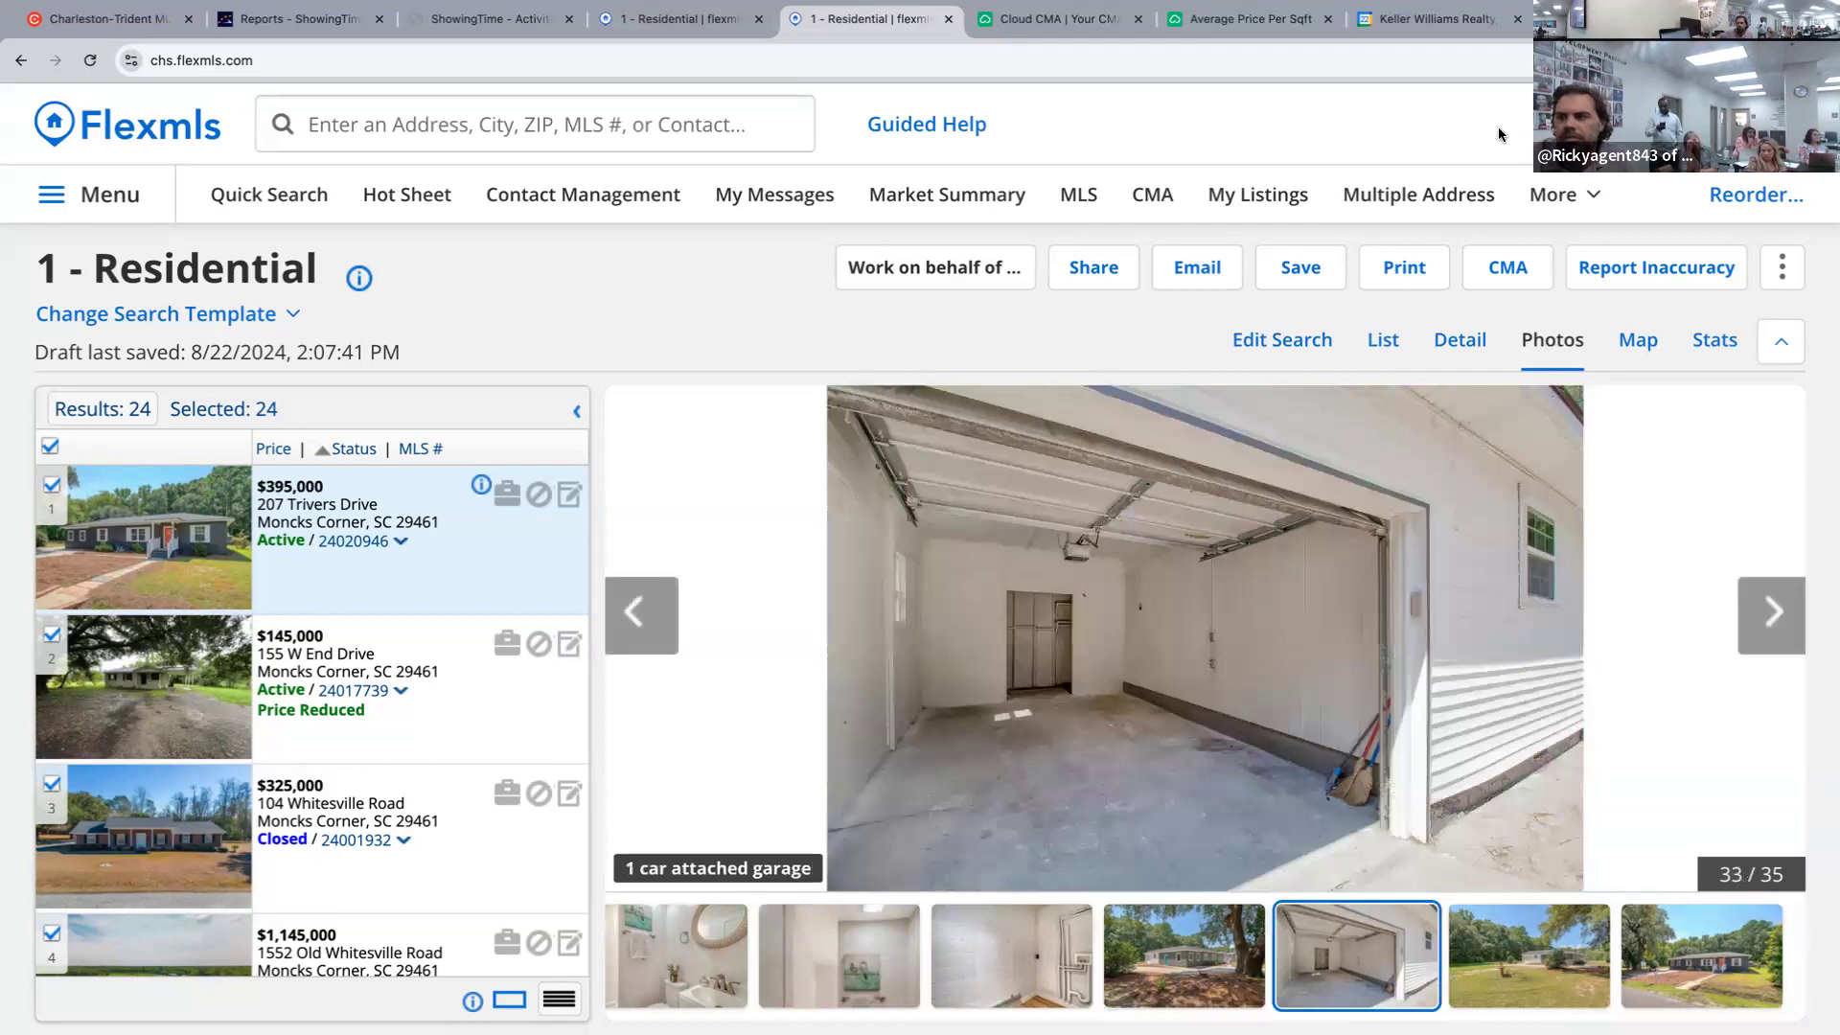
# Glance at the Cloud CMA chart and published CMA, then advance to the yard photo.
pyautogui.click(1238, 19)
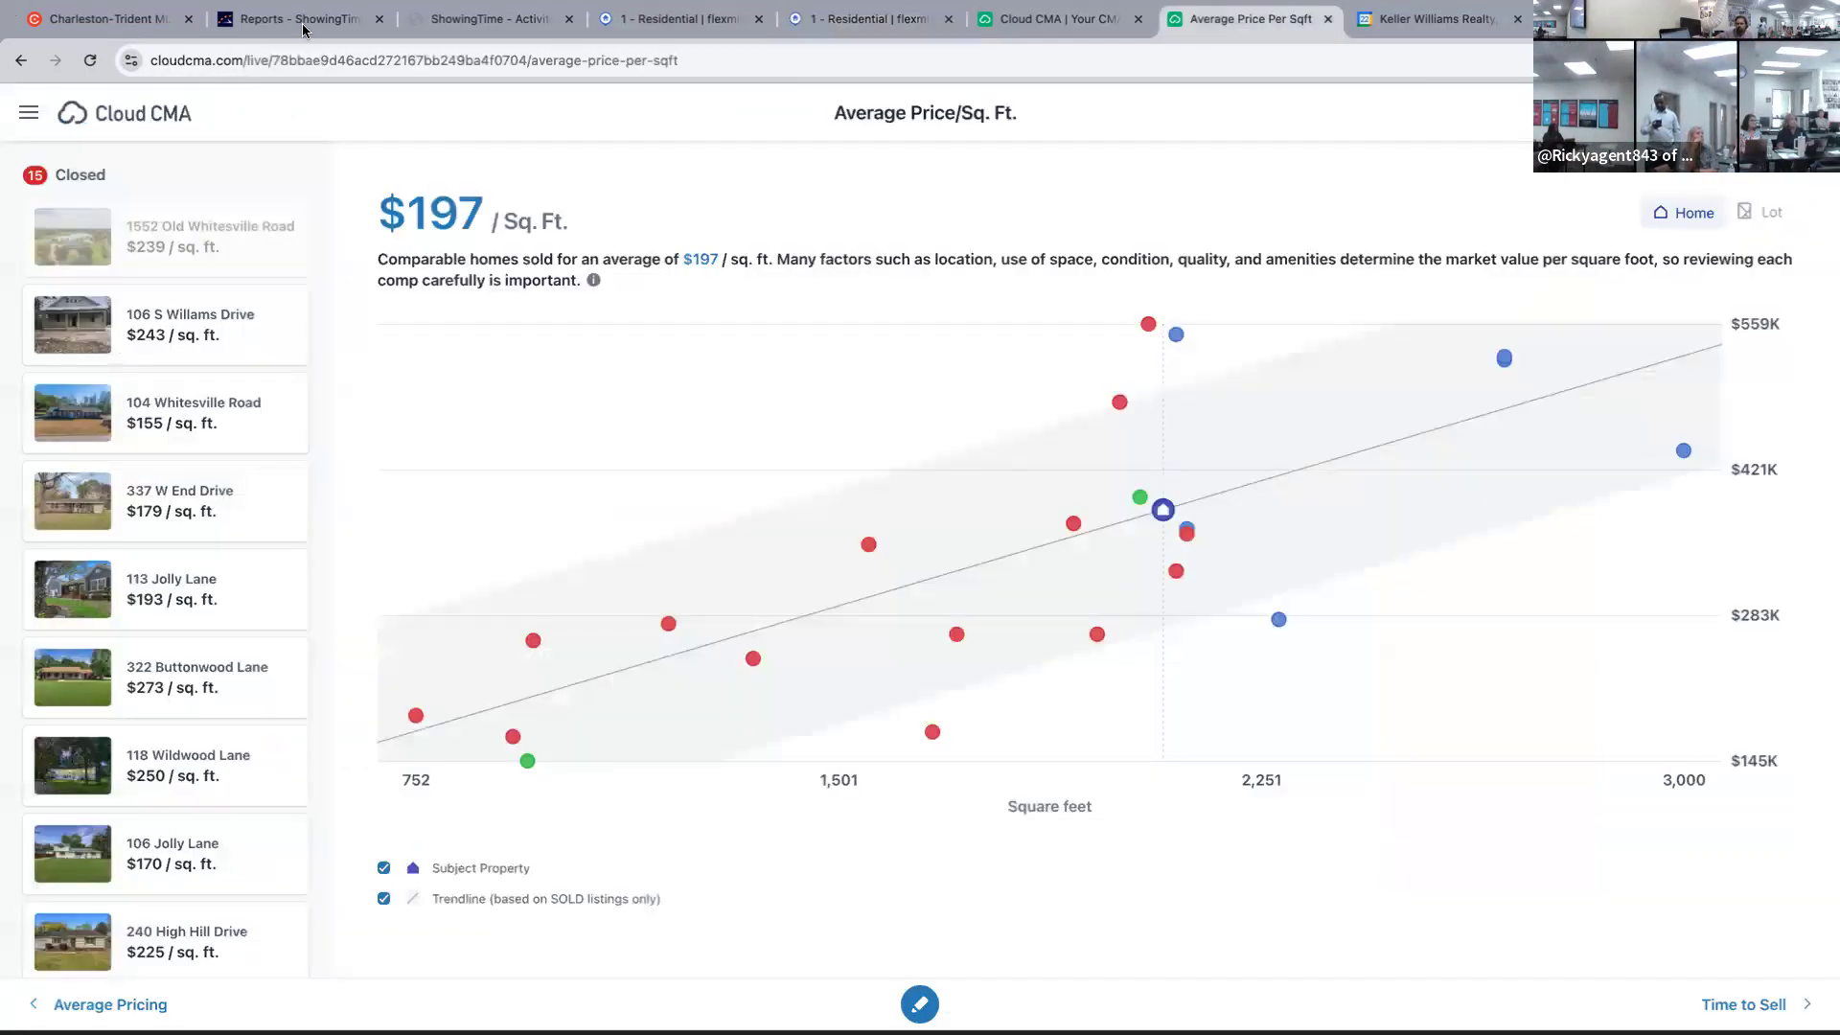
pyautogui.click(1100, 19)
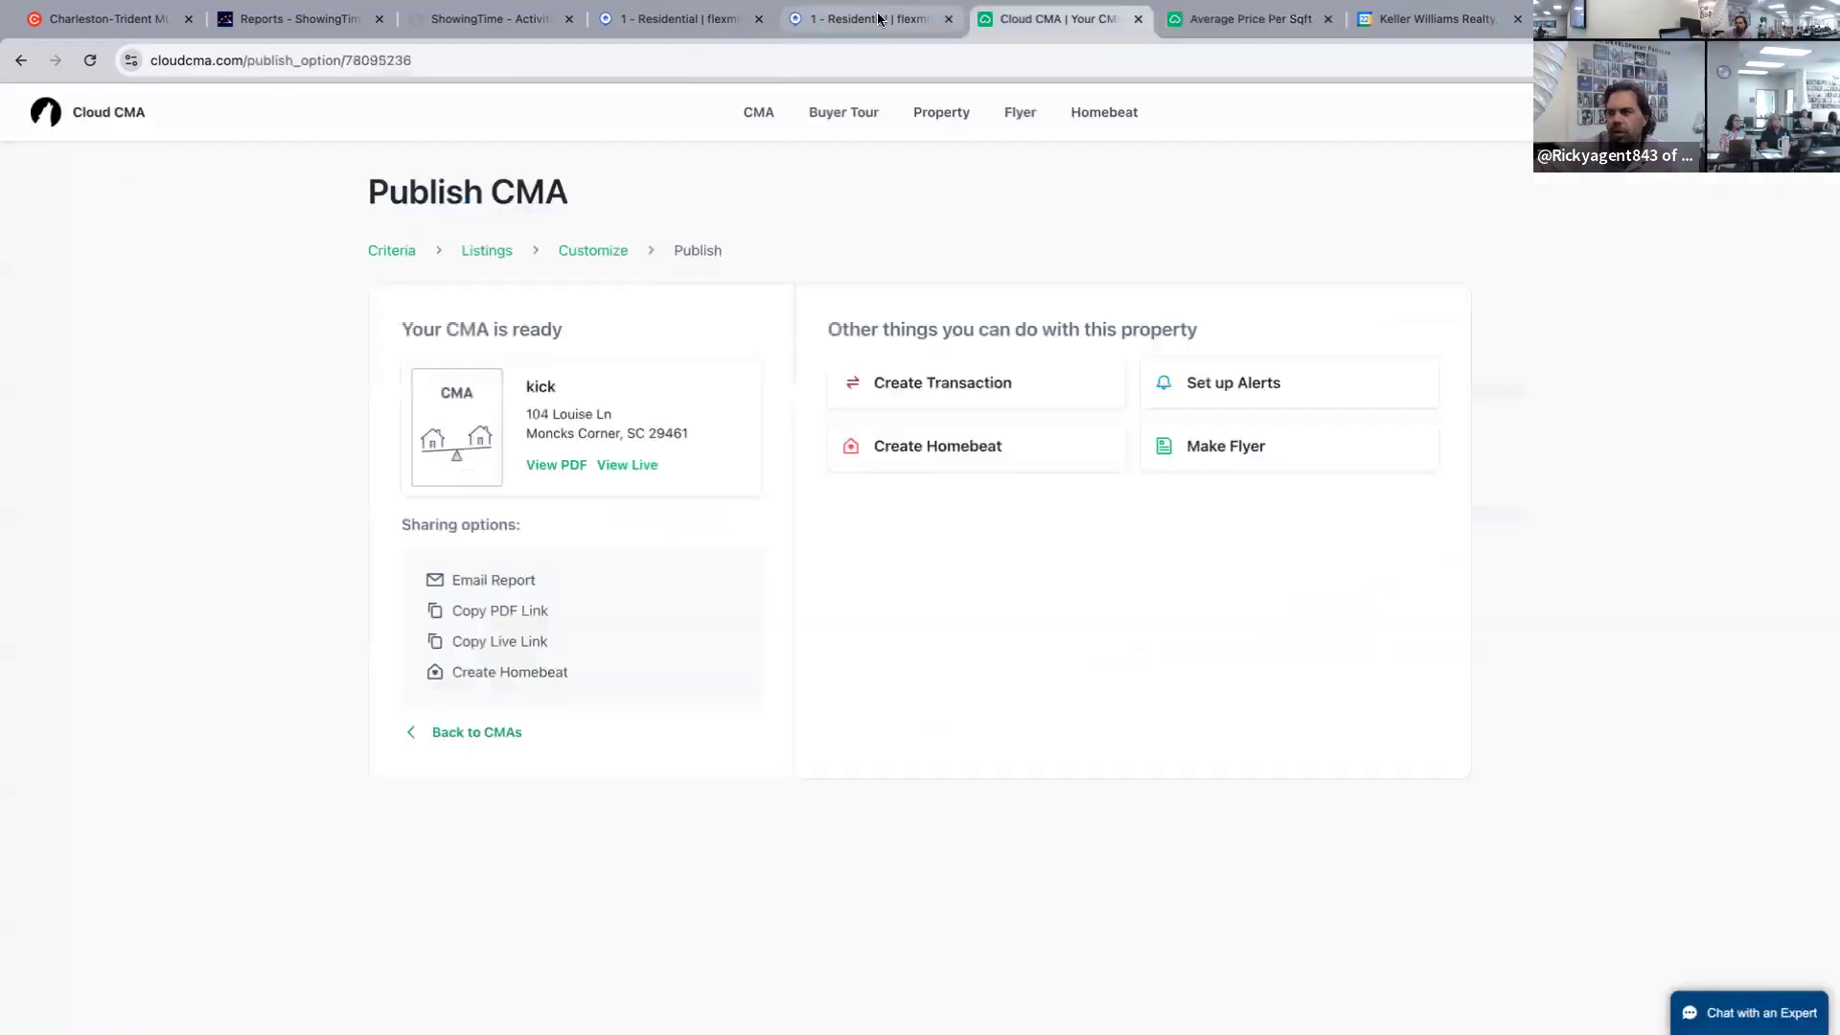
pyautogui.click(867, 19)
pyautogui.press('Right')
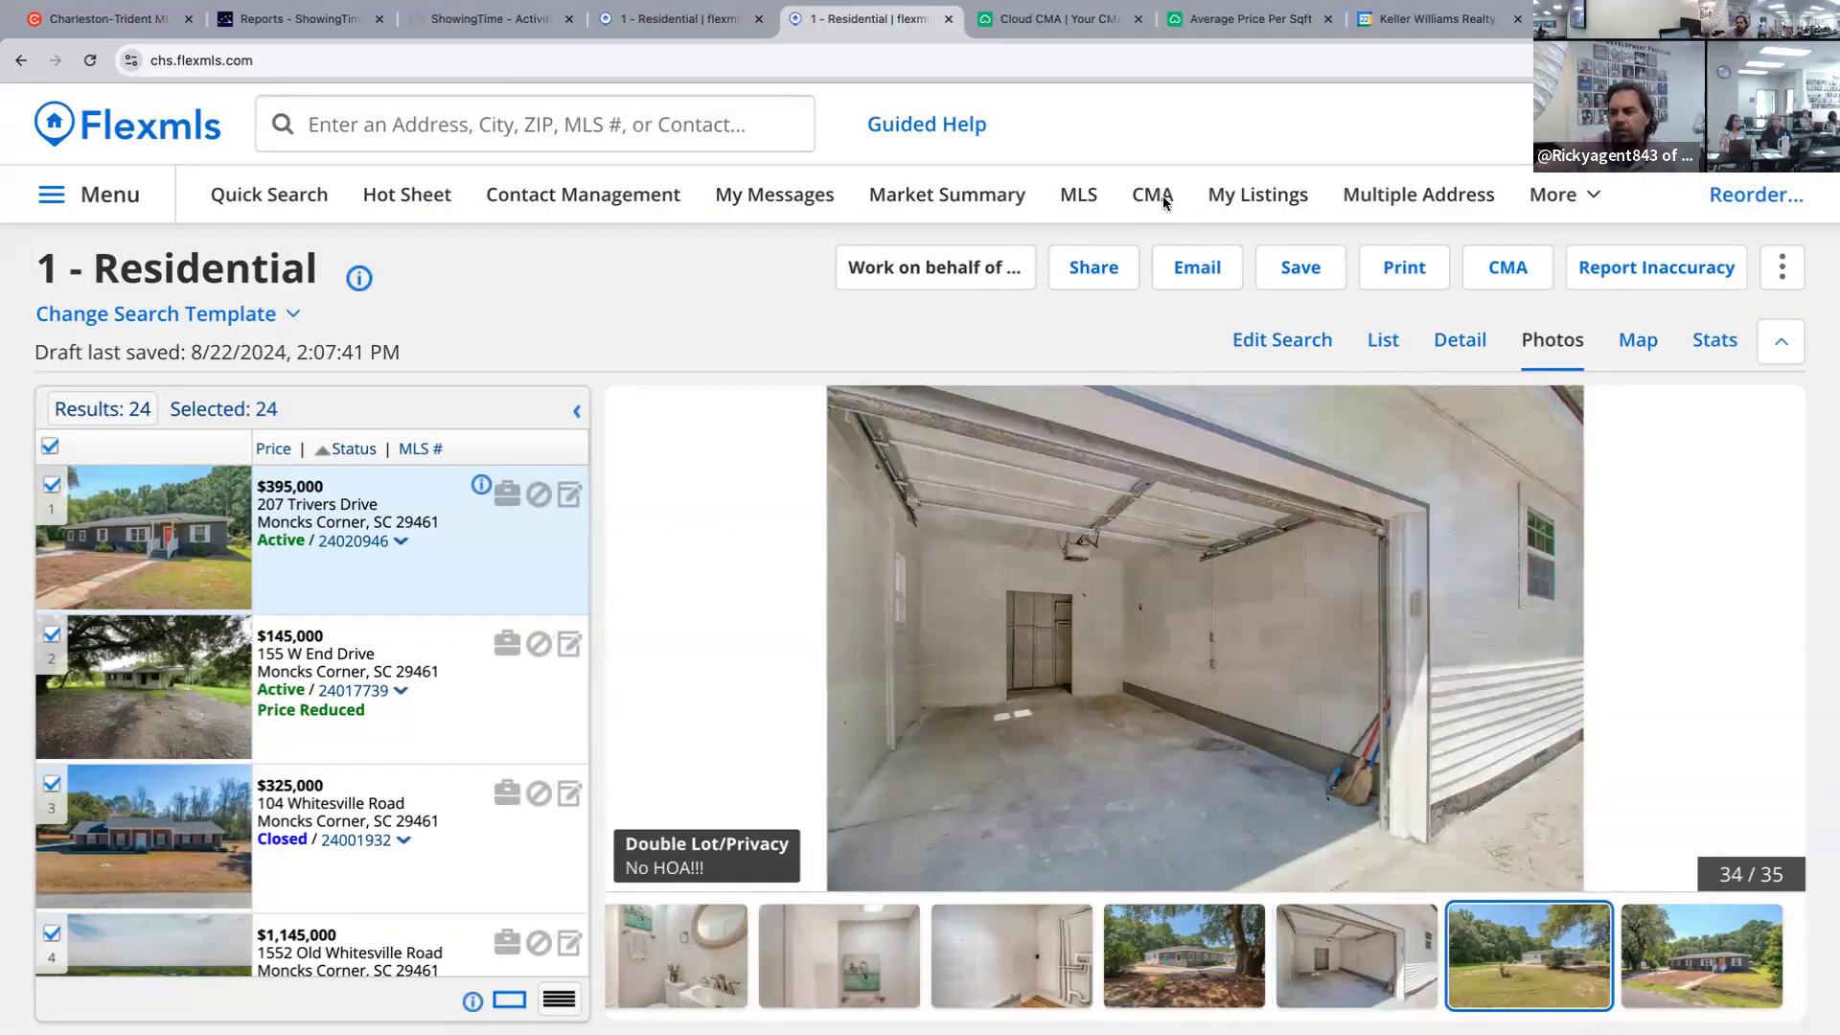
pyautogui.press('Right')
pyautogui.click(1453, 357)
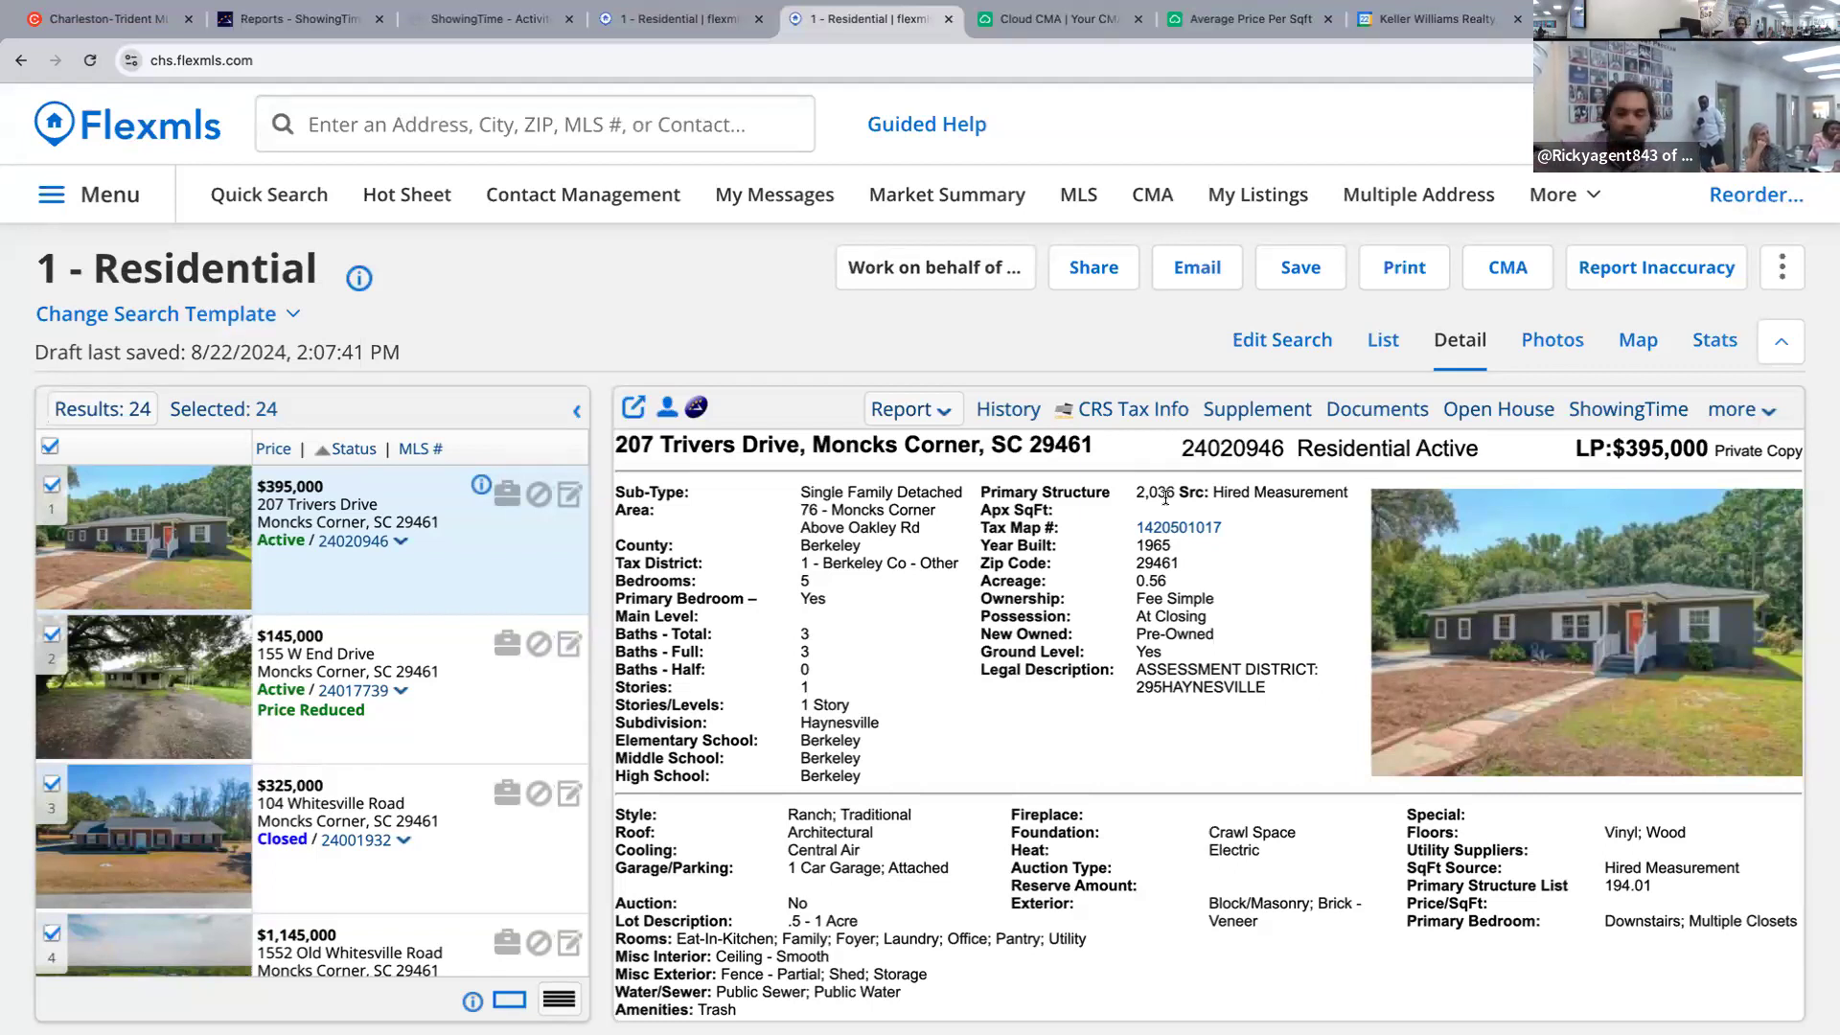
pyautogui.moveTo(815, 586); pyautogui.dragTo(795, 582)
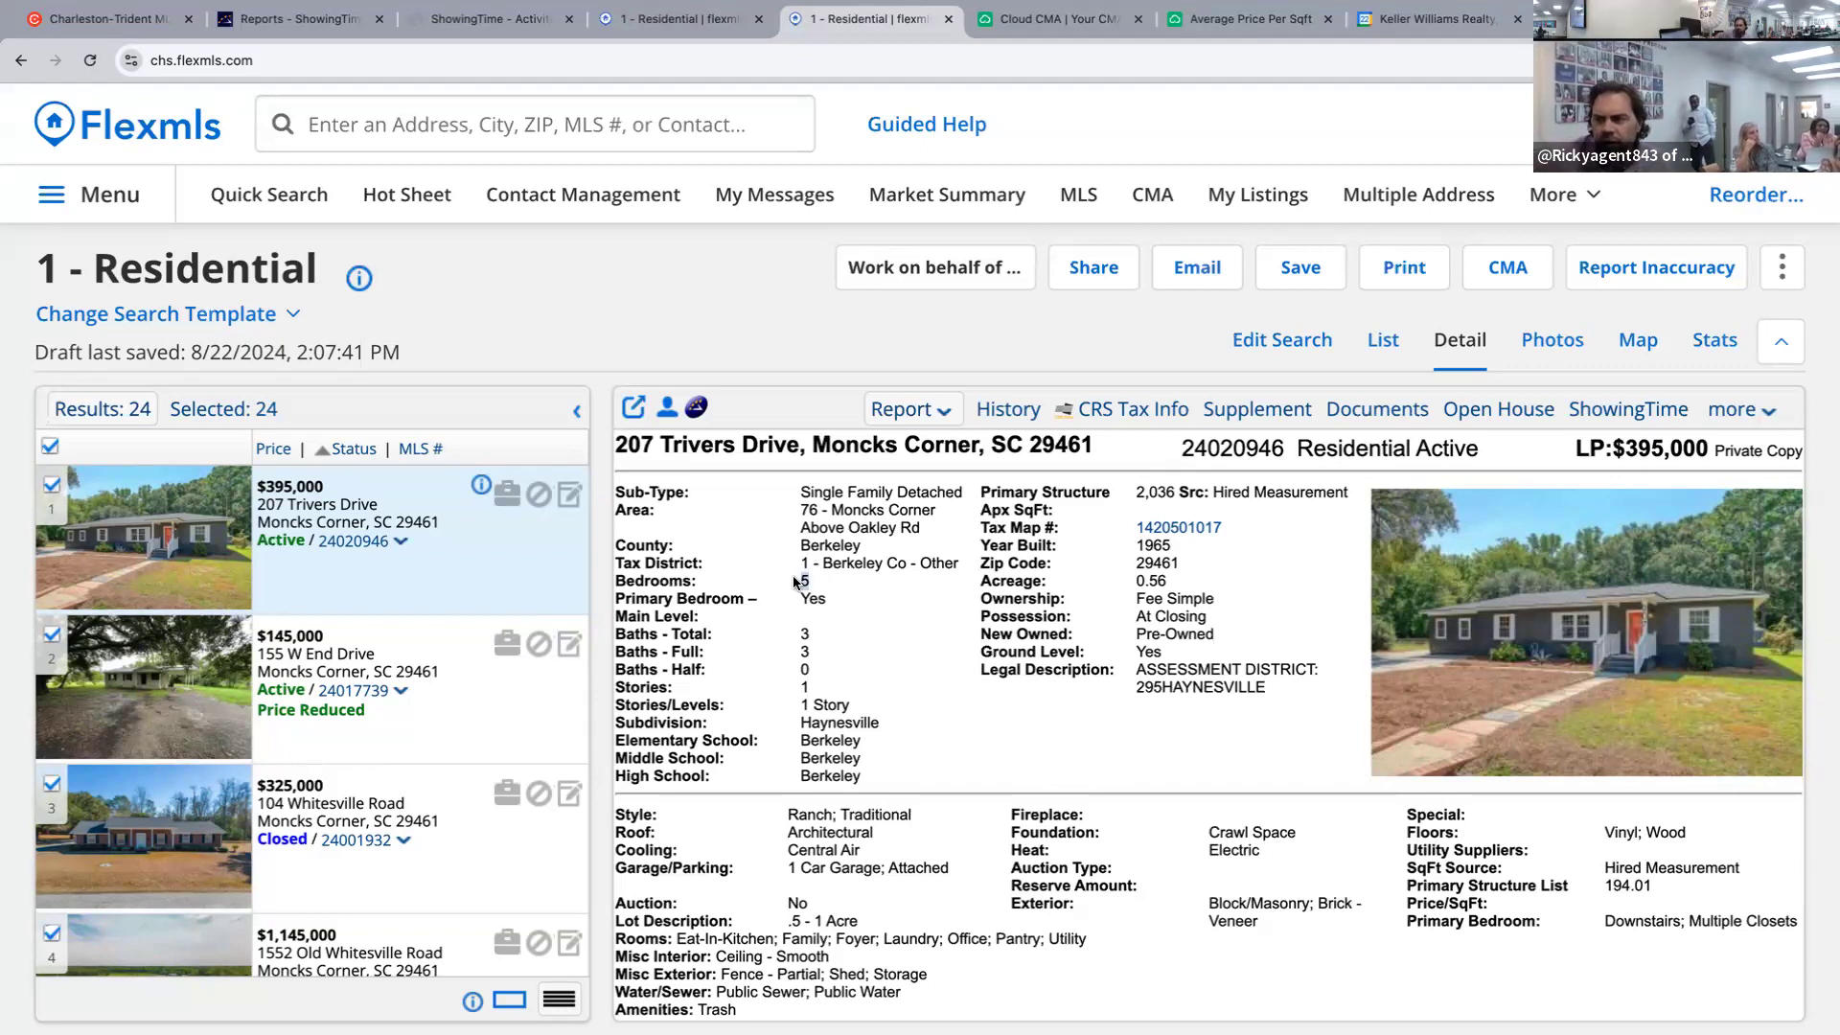
pyautogui.click(829, 639)
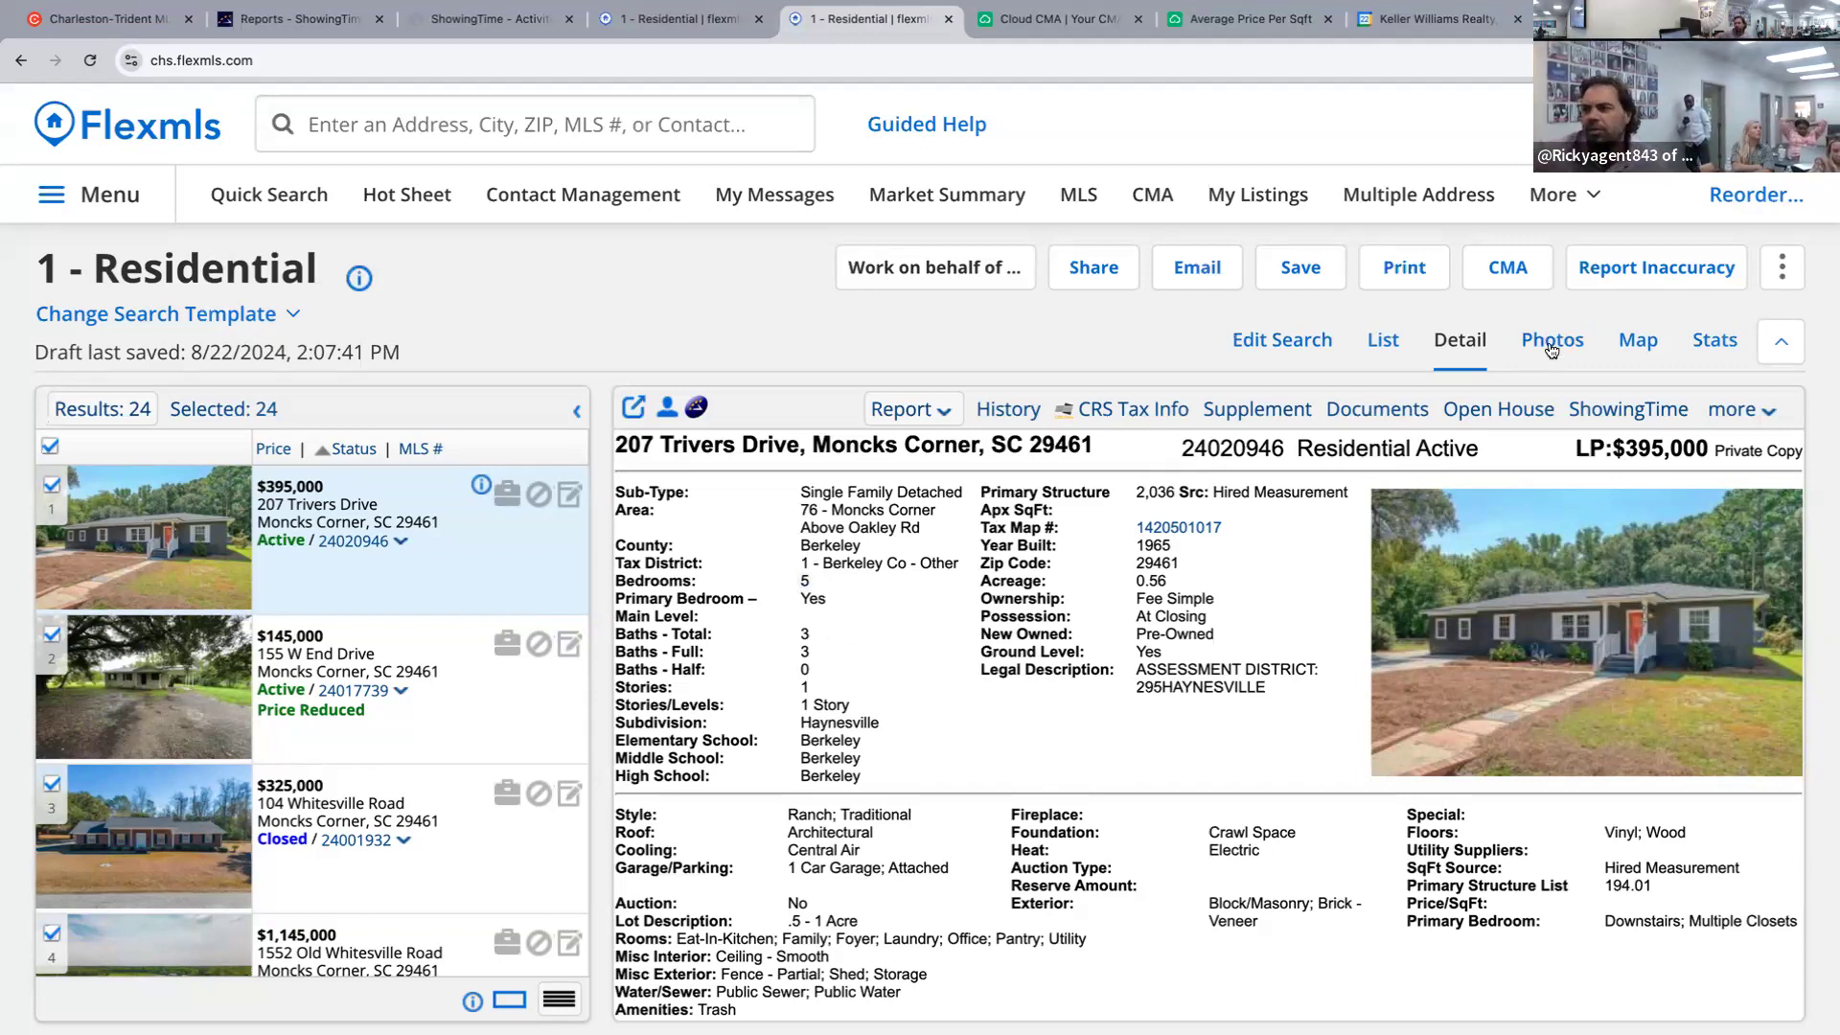
pyautogui.click(1552, 347)
pyautogui.click(1447, 342)
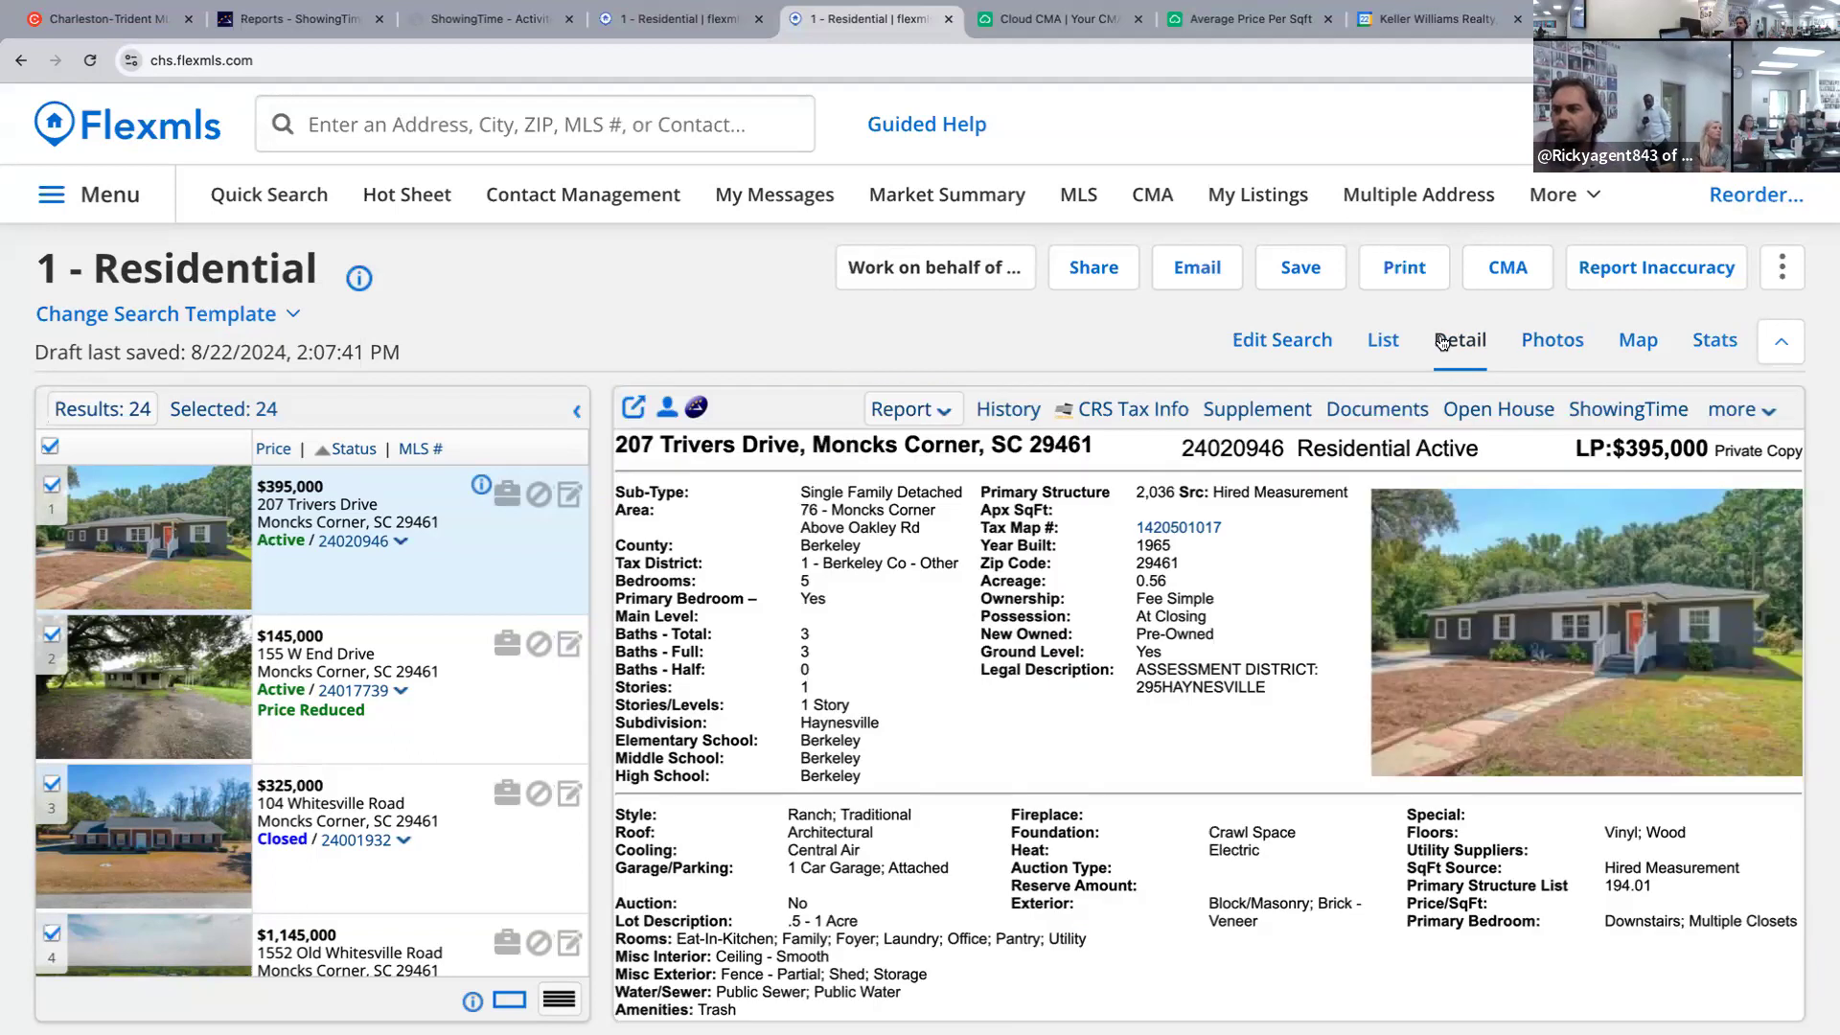
pyautogui.click(1001, 407)
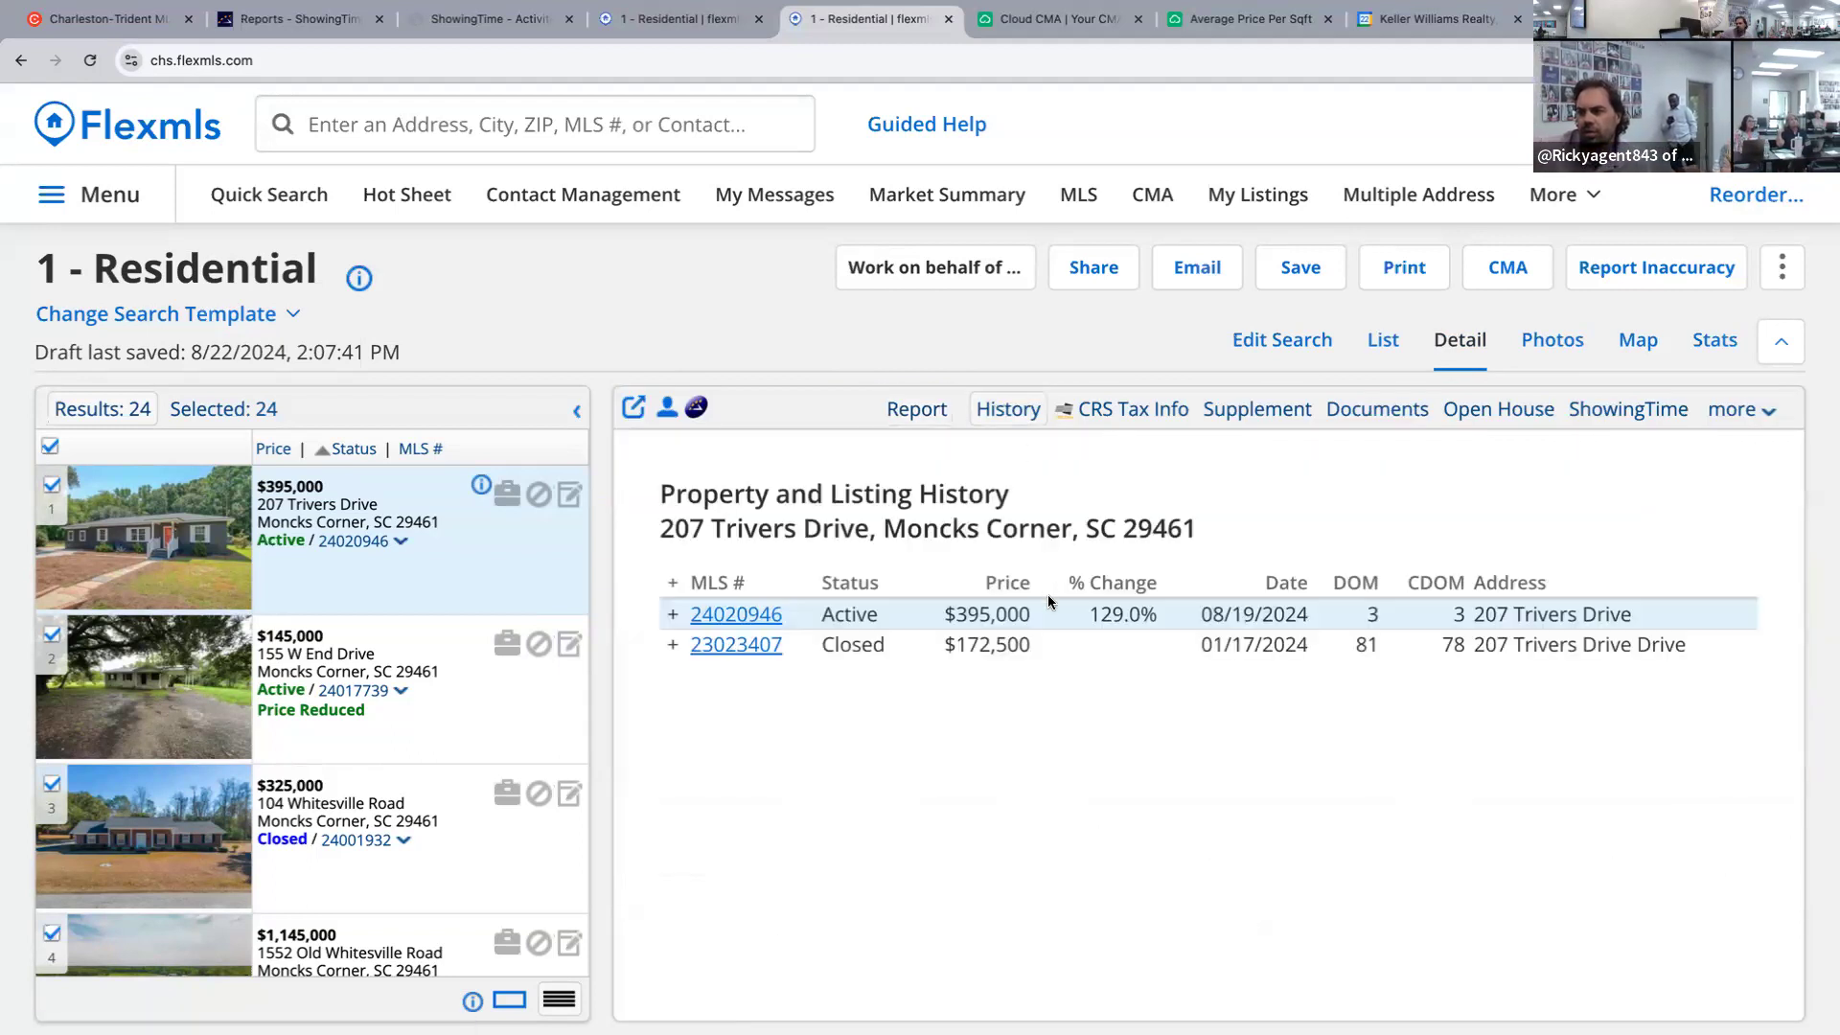
pyautogui.click(673, 614)
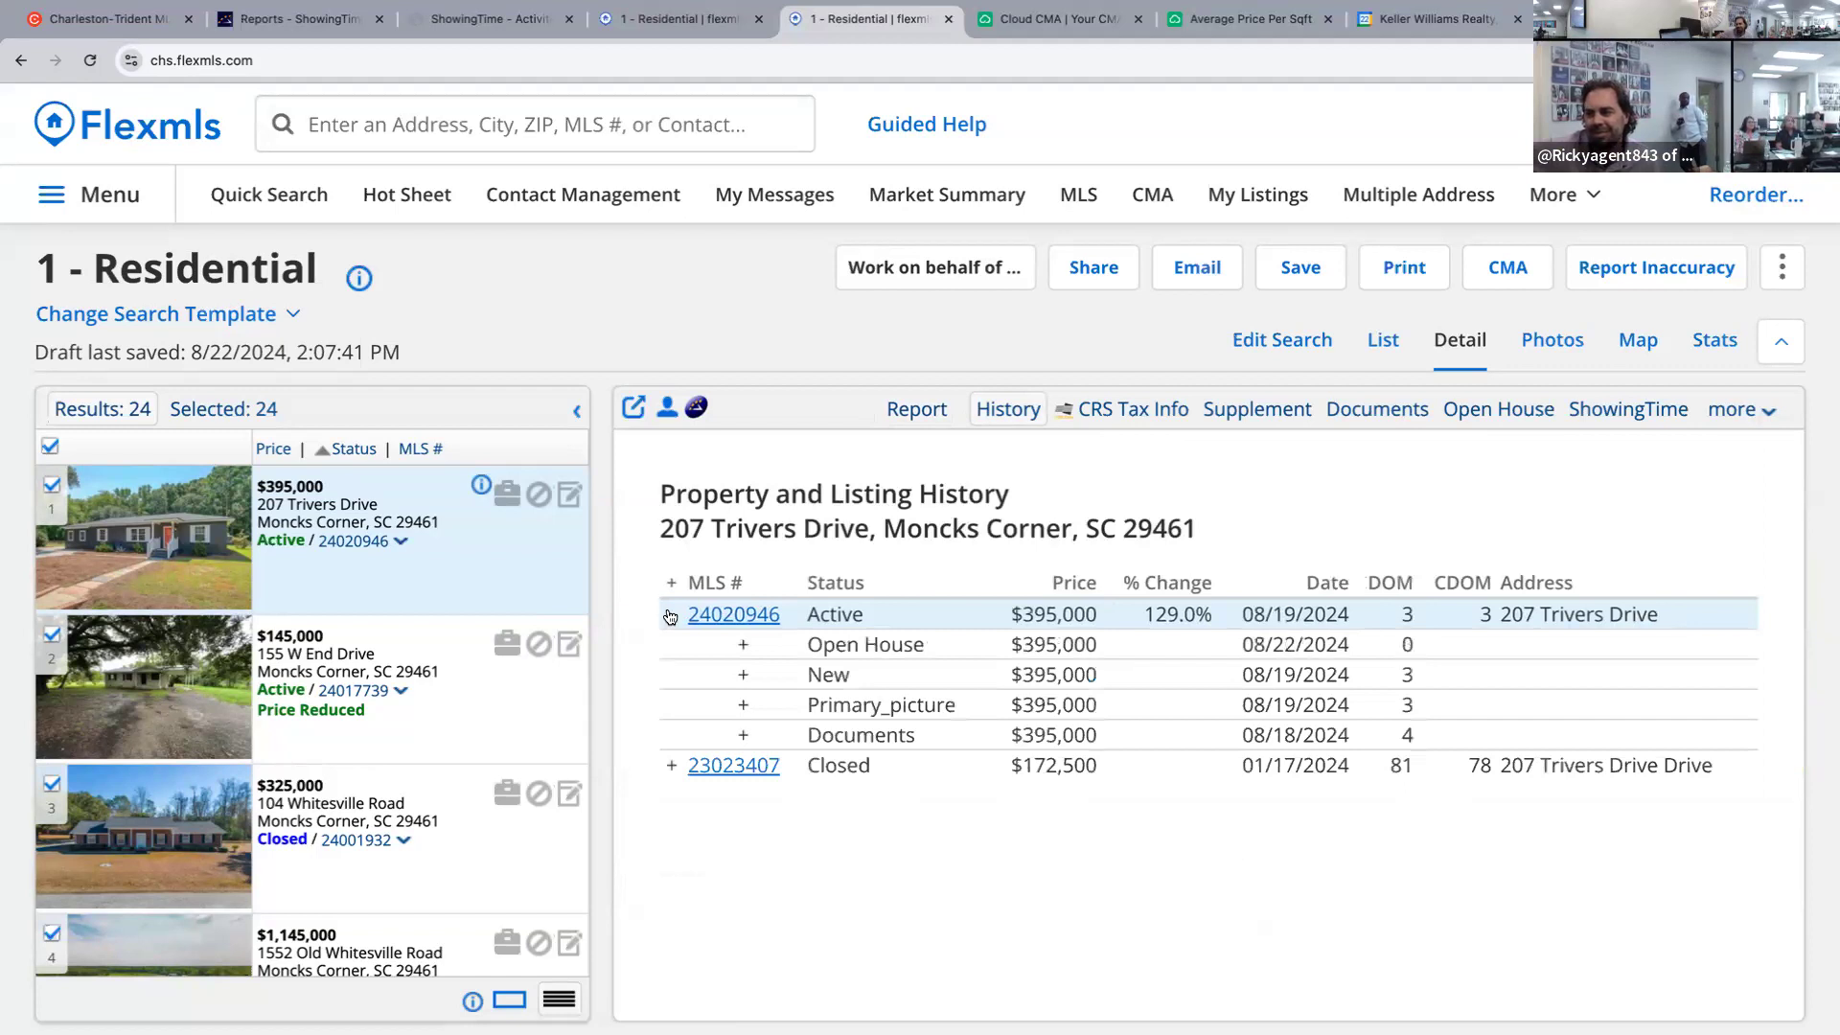
pyautogui.click(671, 616)
pyautogui.click(917, 412)
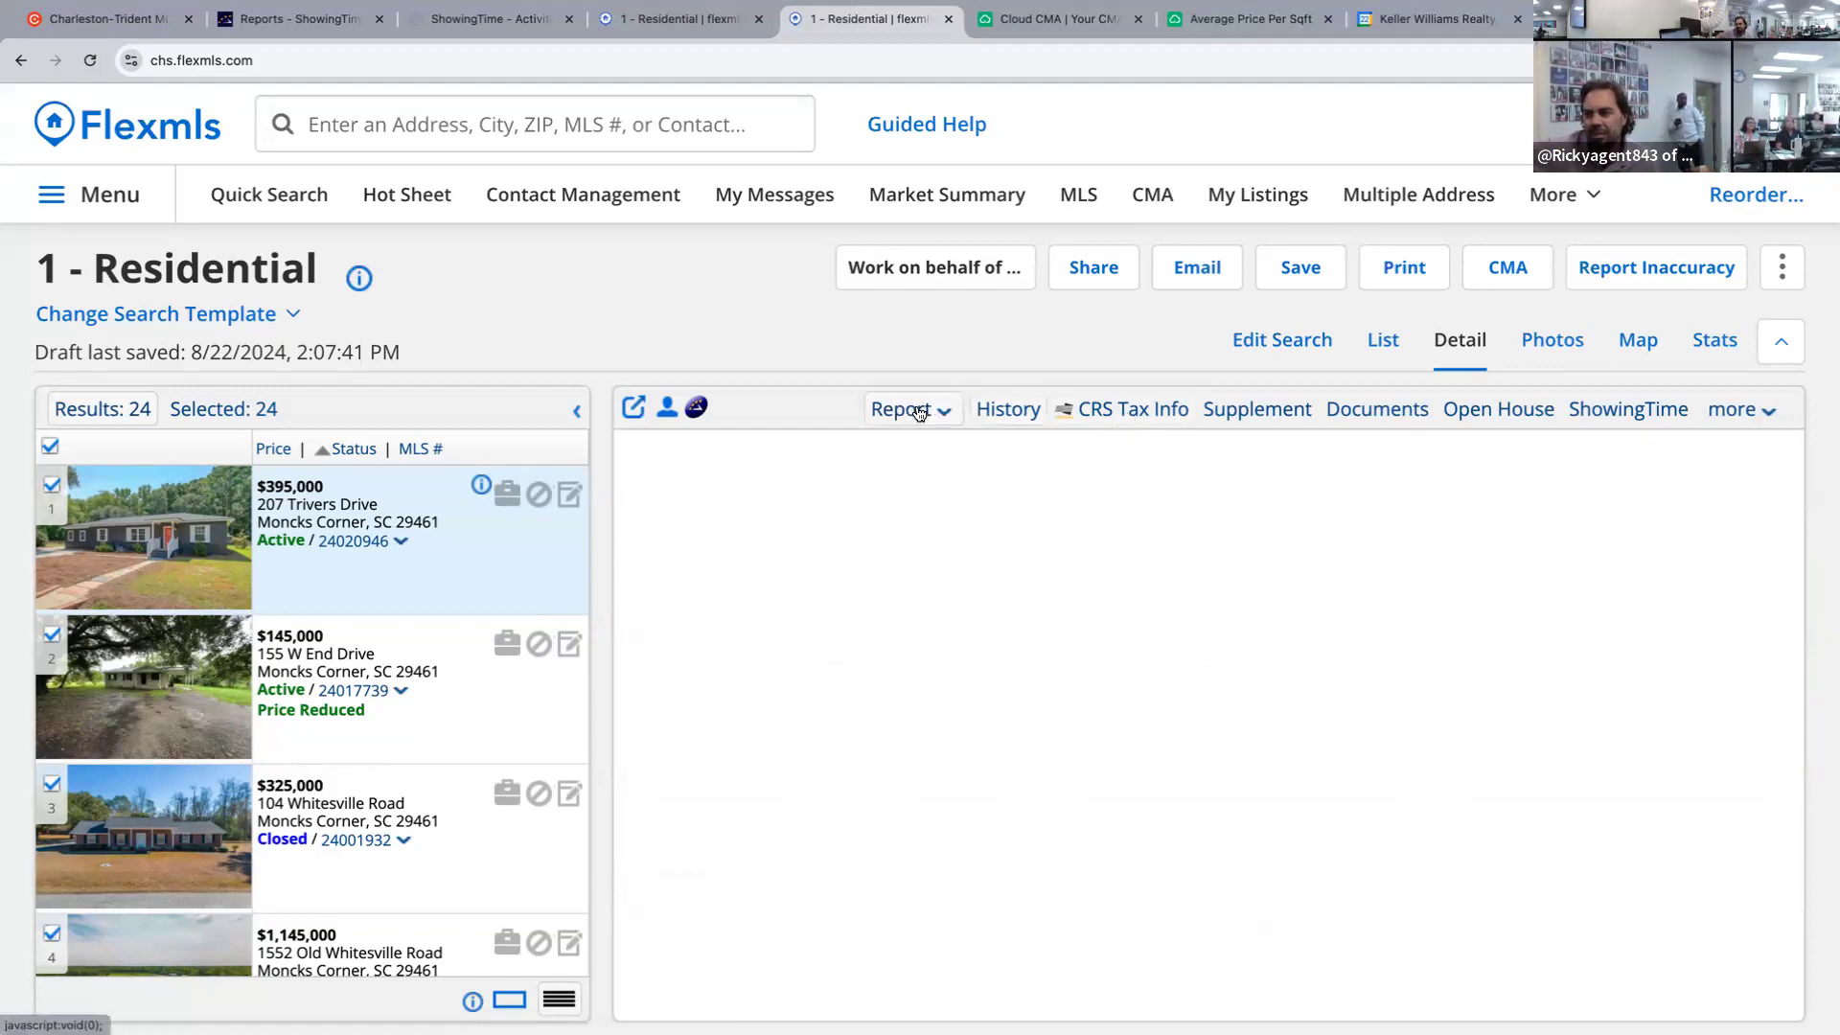
# Confirm the listing's Haynesville subdivision in the detail report, then return to the ShowingTime report.
pyautogui.click(1568, 343)
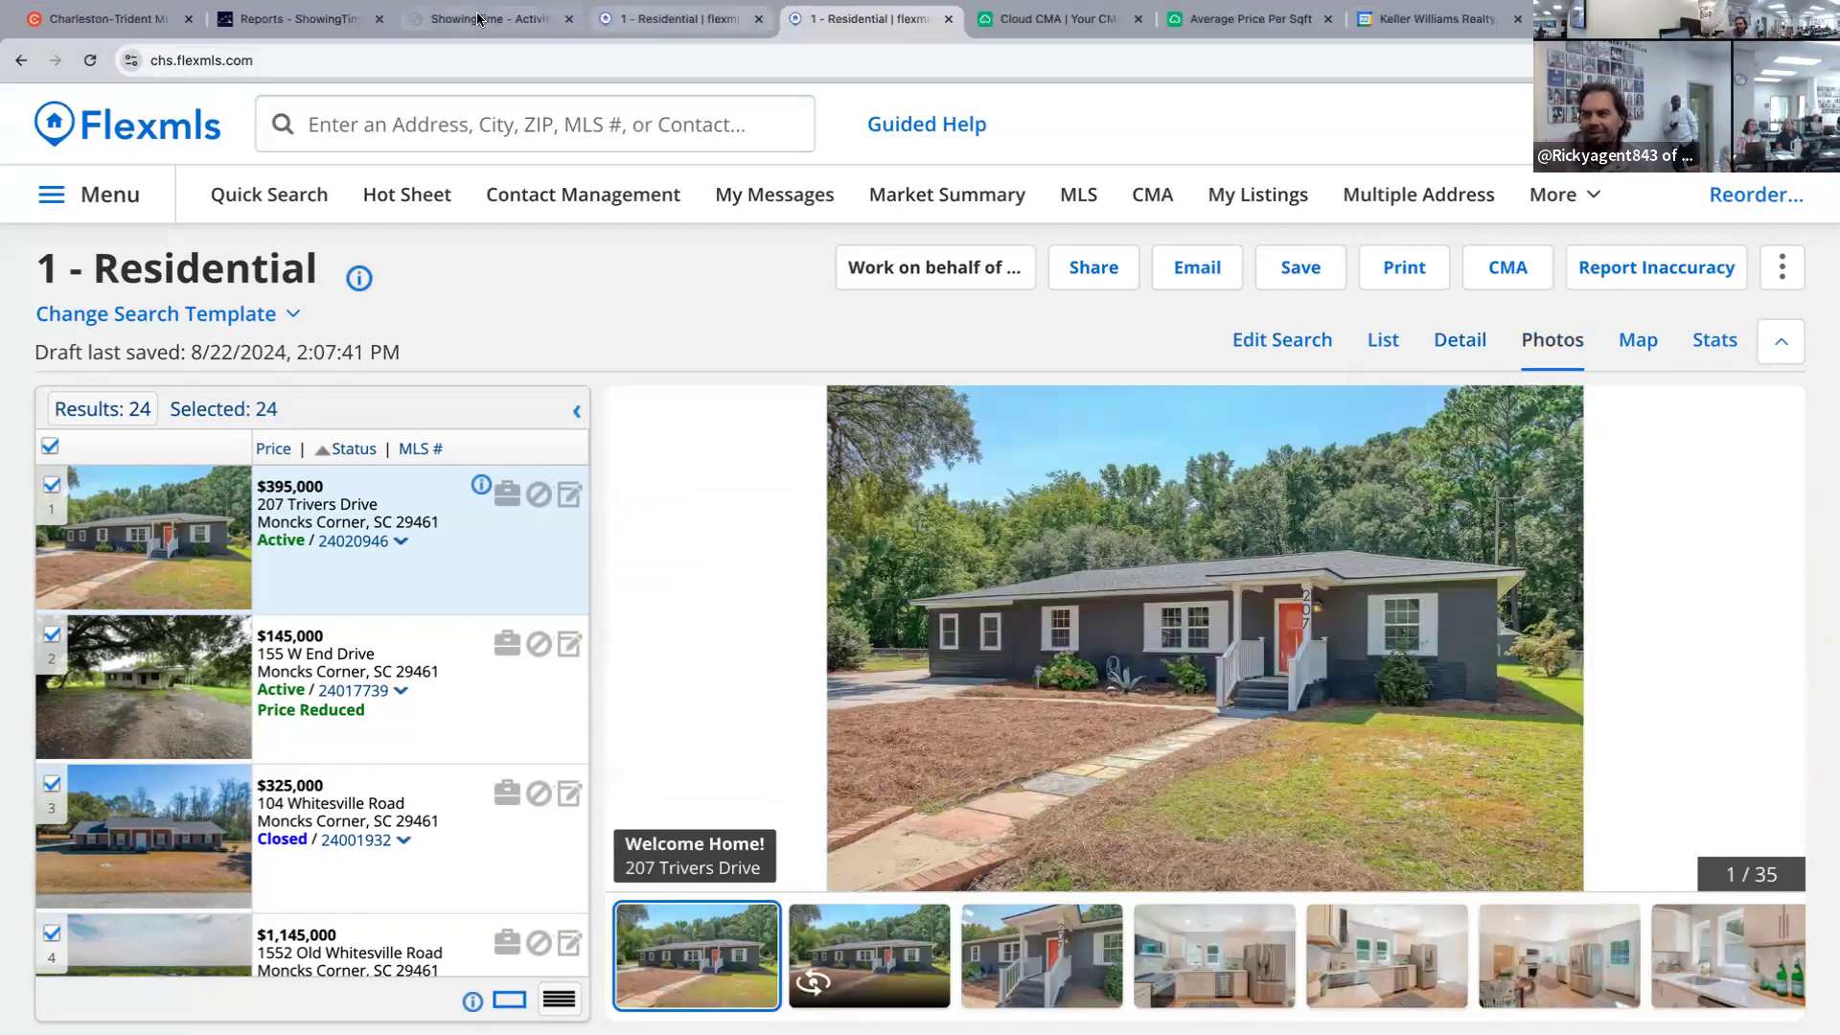
pyautogui.click(434, 20)
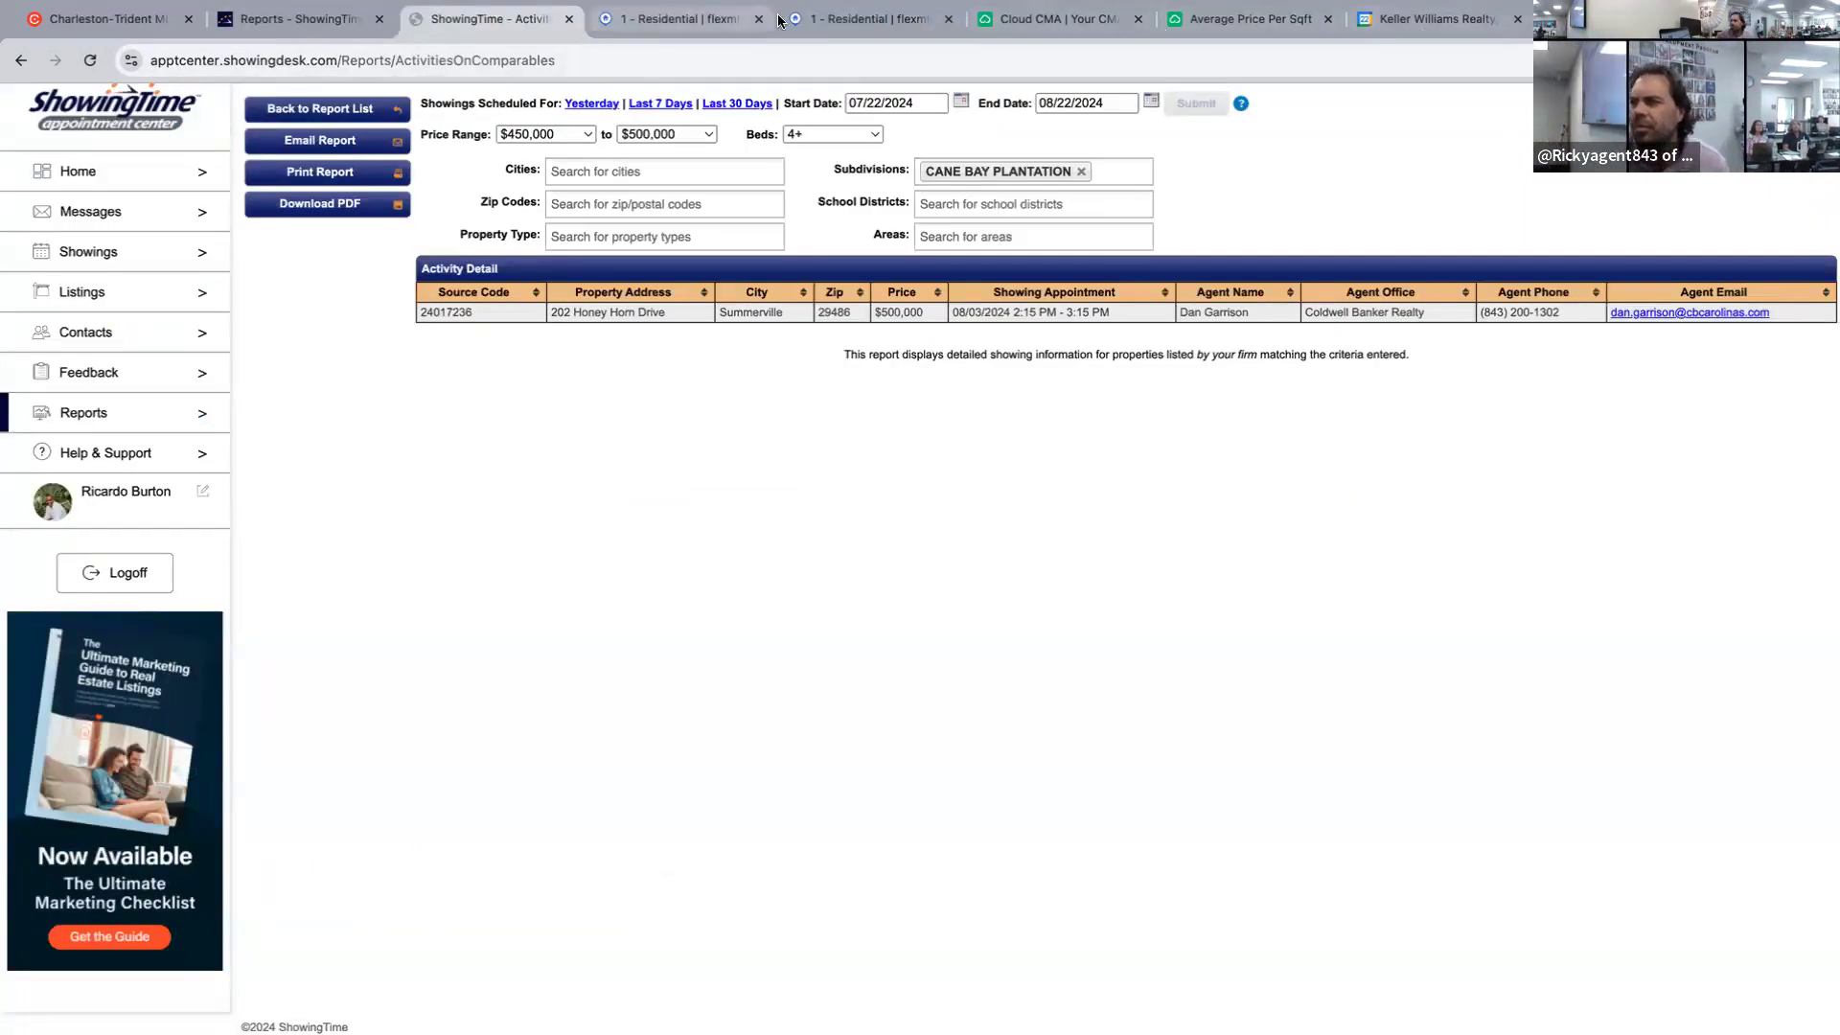
pyautogui.click(888, 23)
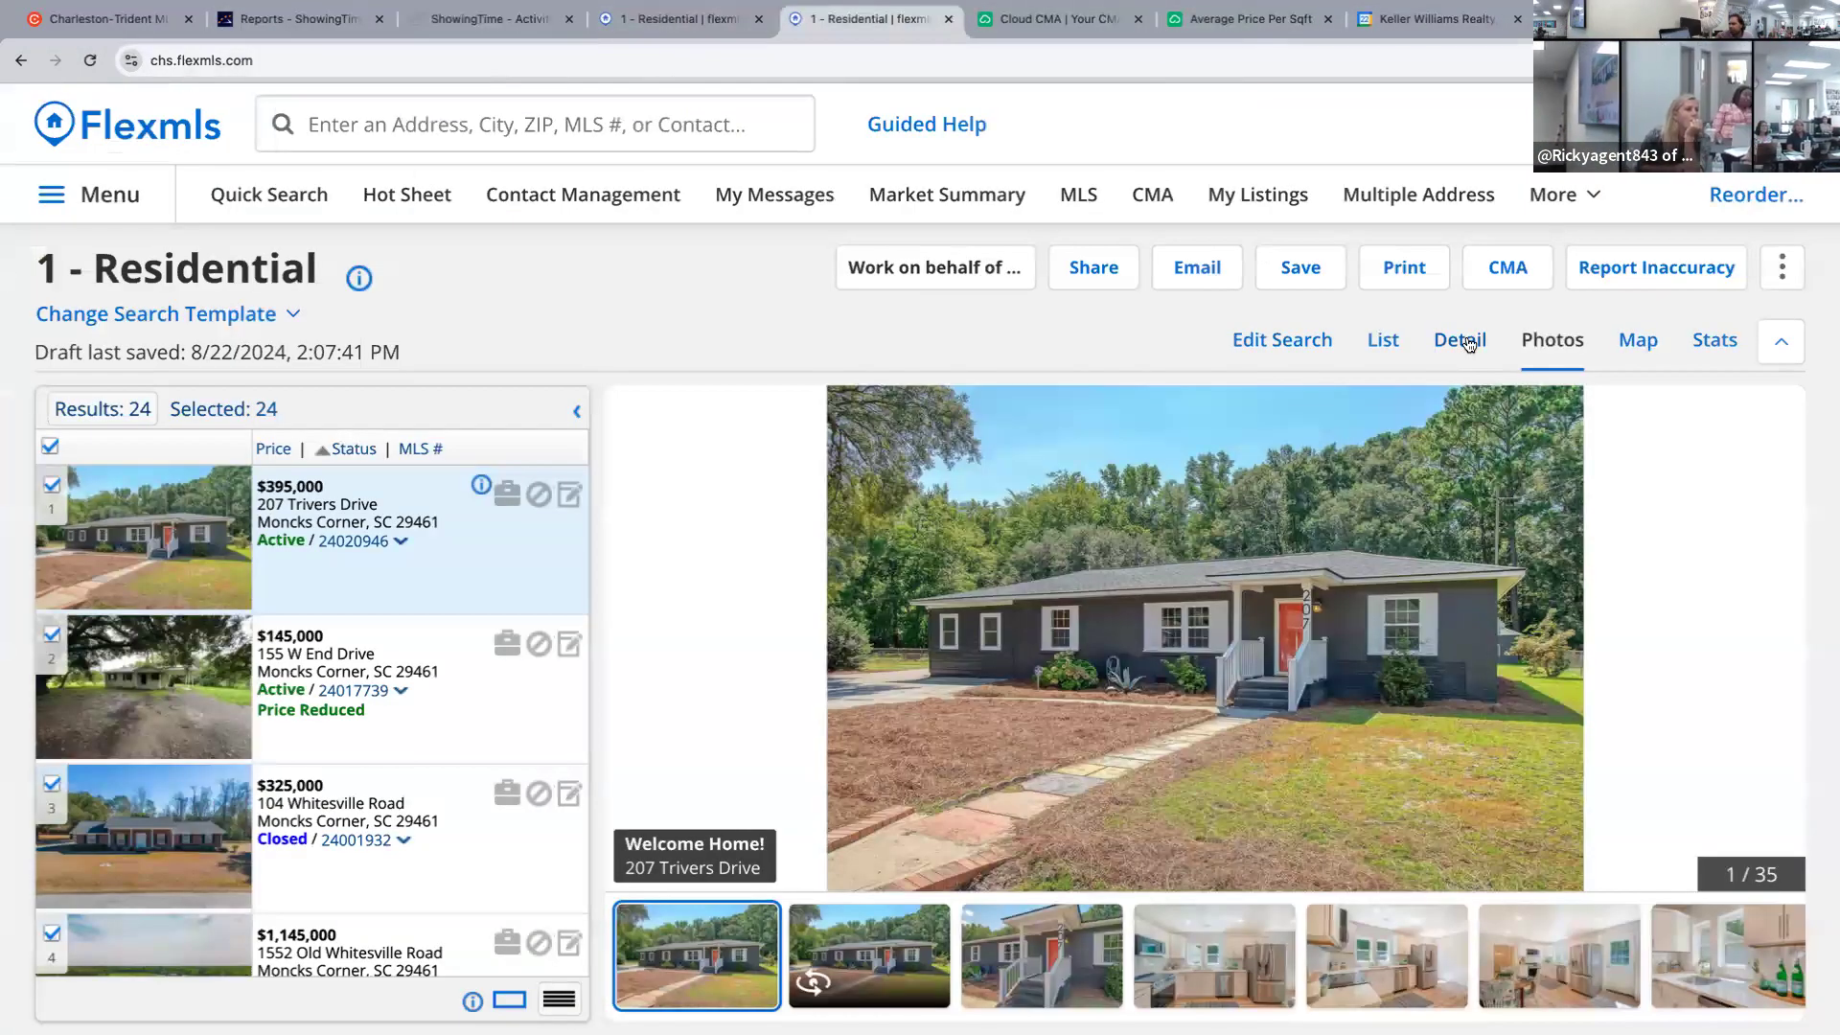
pyautogui.click(1467, 342)
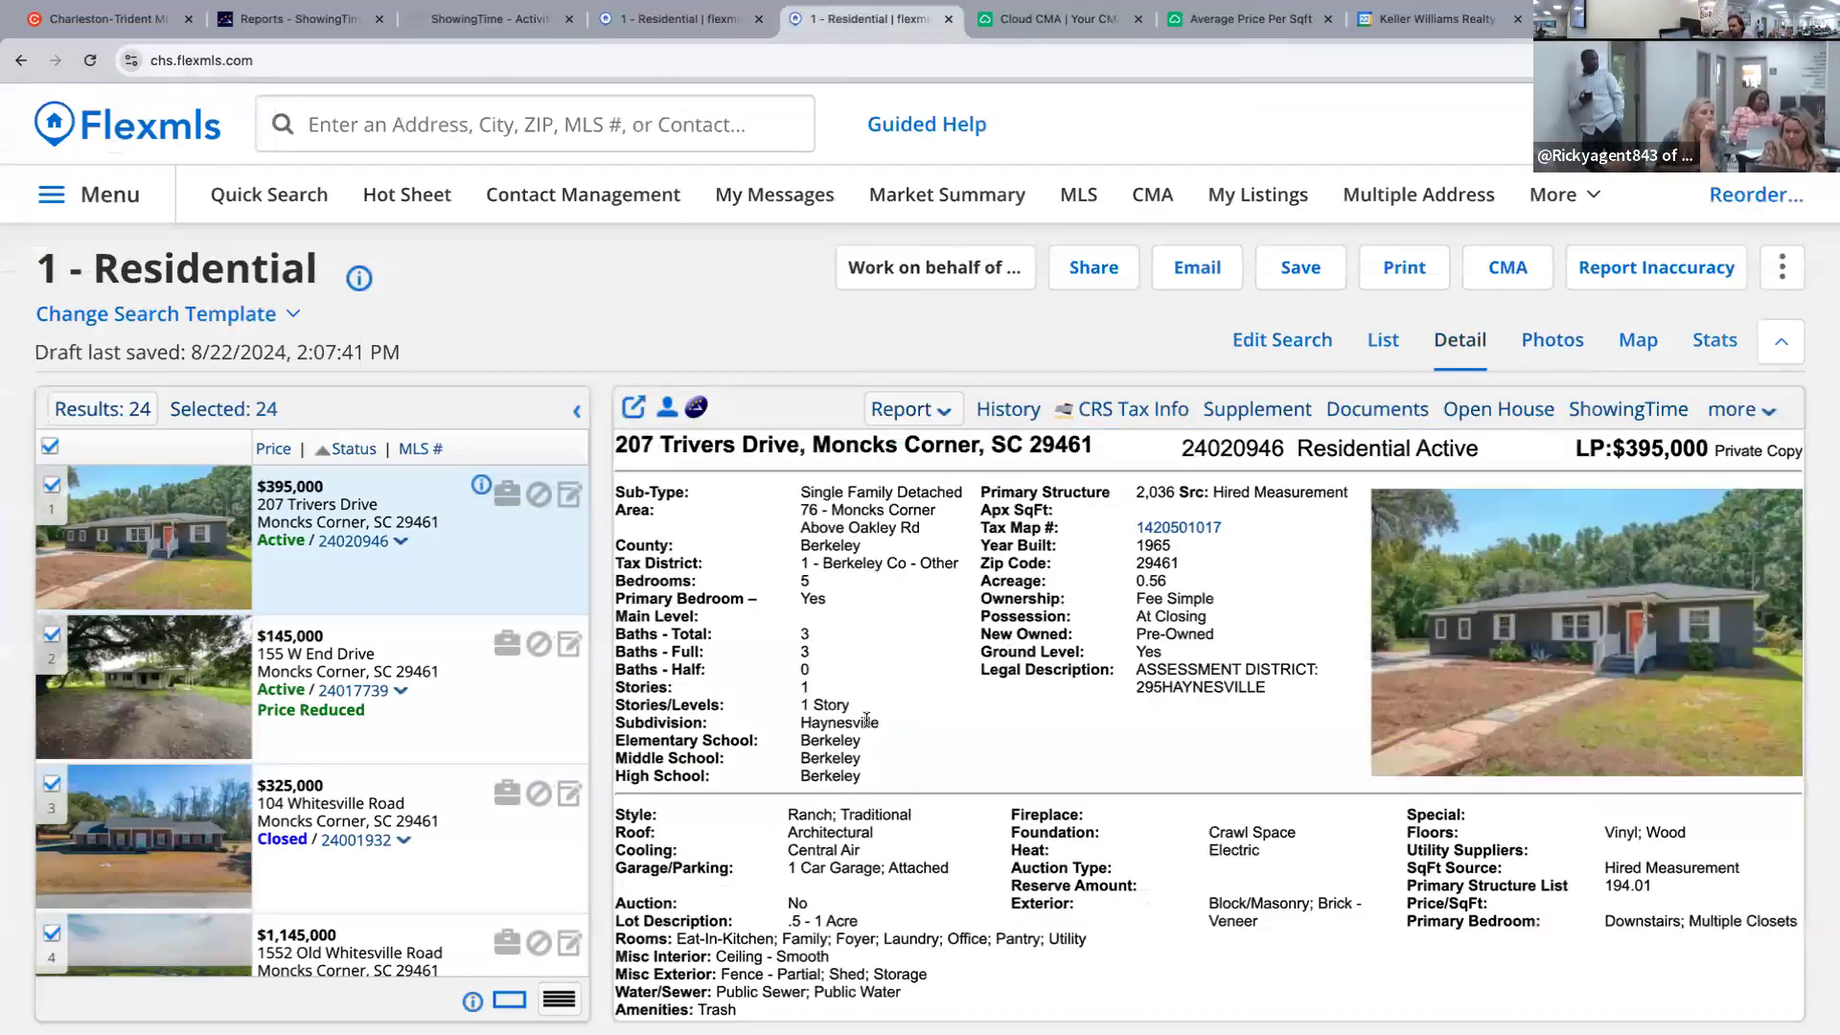
pyautogui.moveTo(872, 721); pyautogui.dragTo(803, 719)
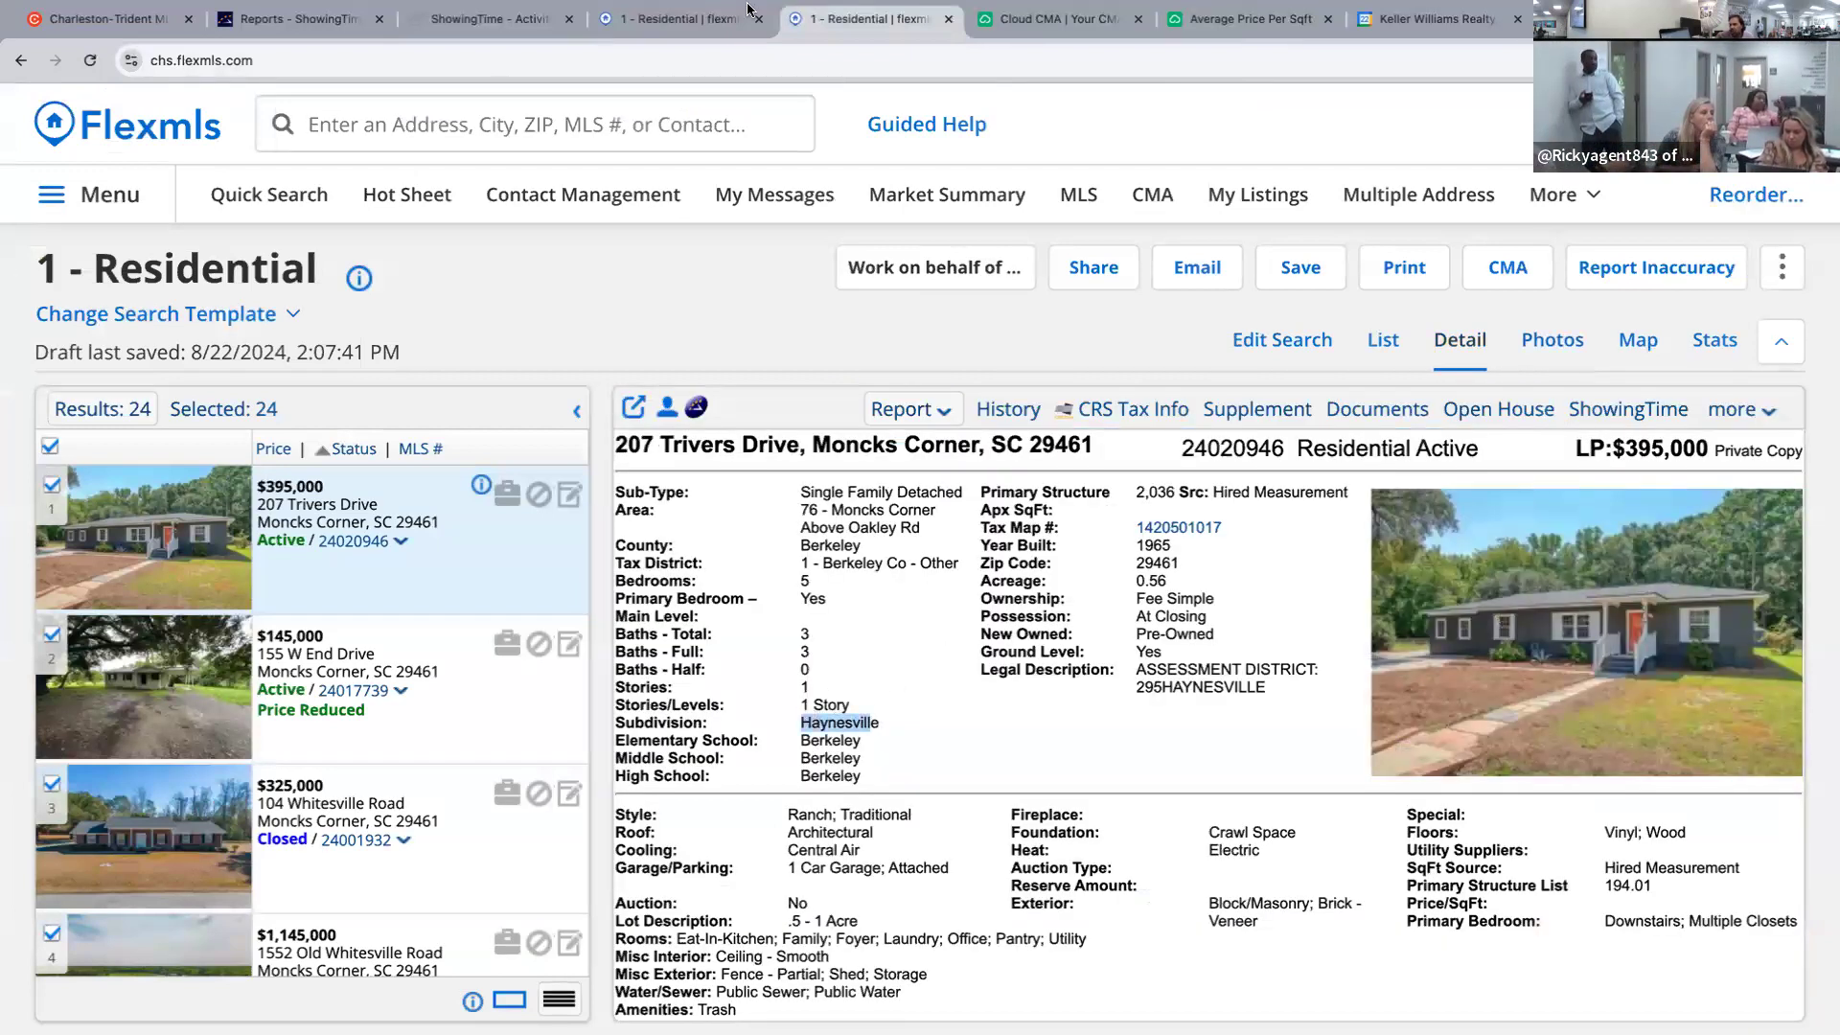
pyautogui.click(506, 19)
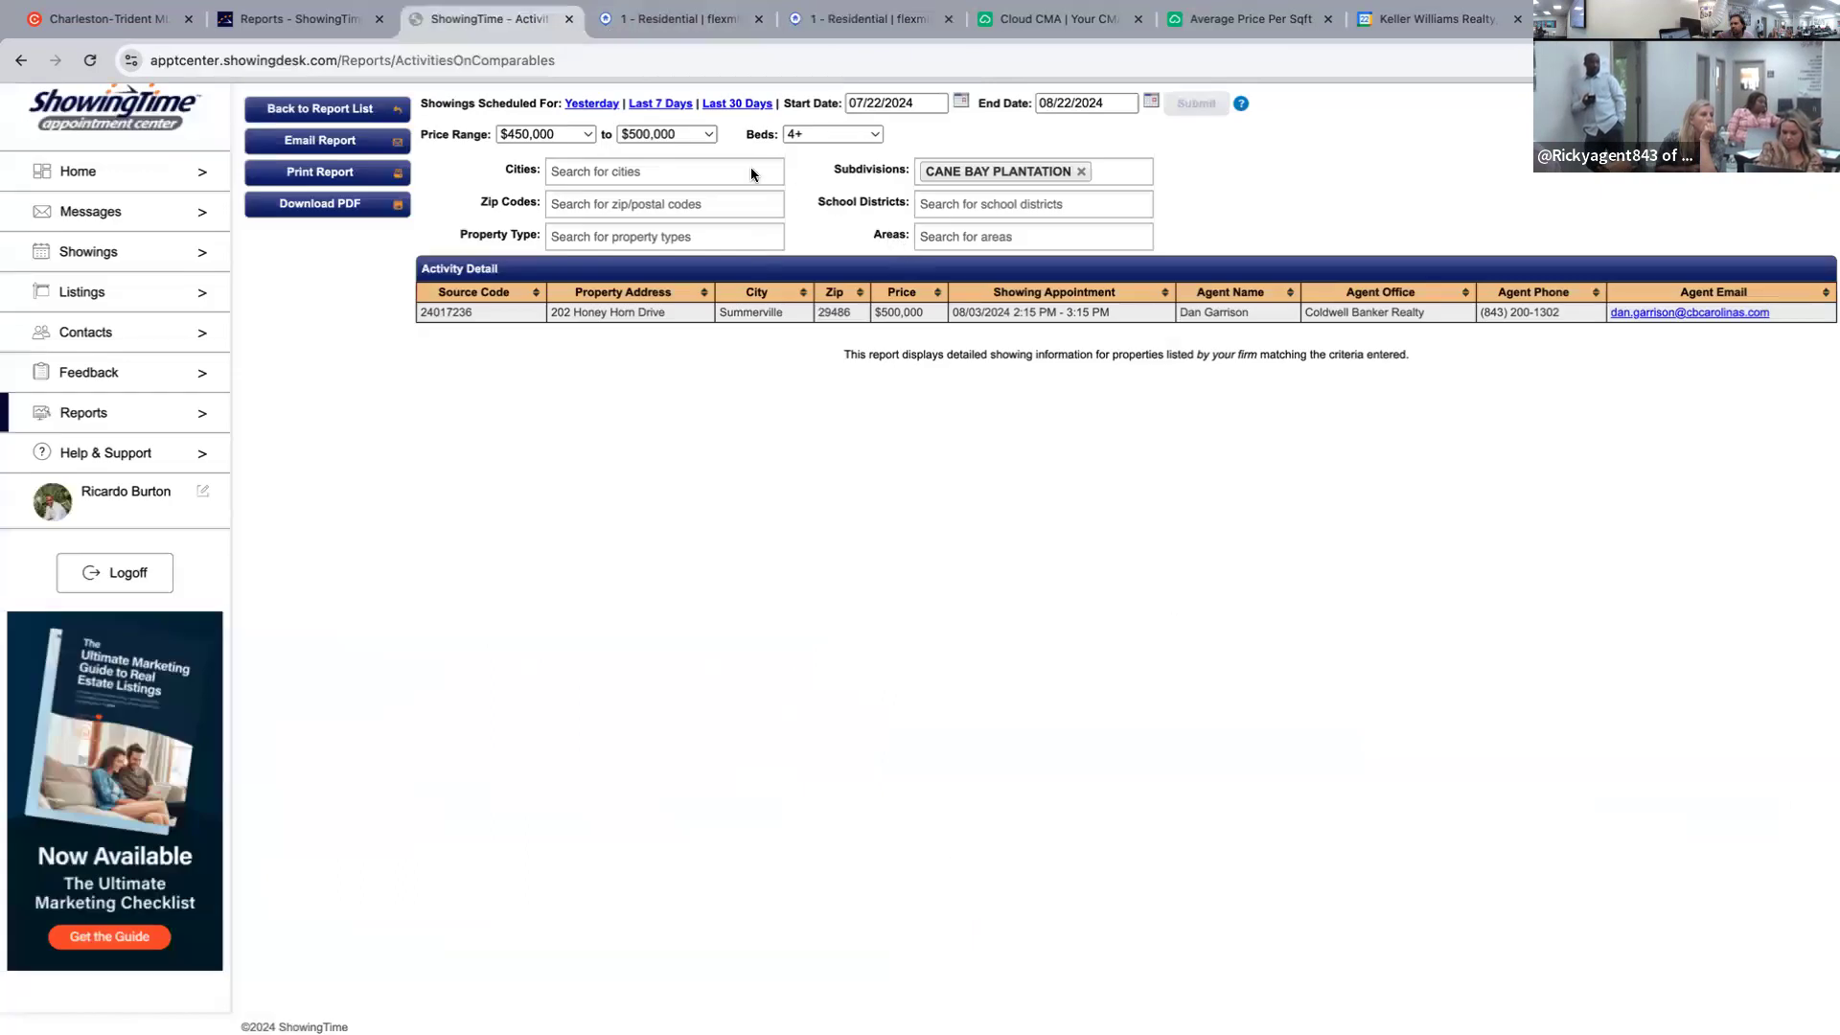
# Set the report's price range to $350,000–$400,000.
pyautogui.click(575, 135)
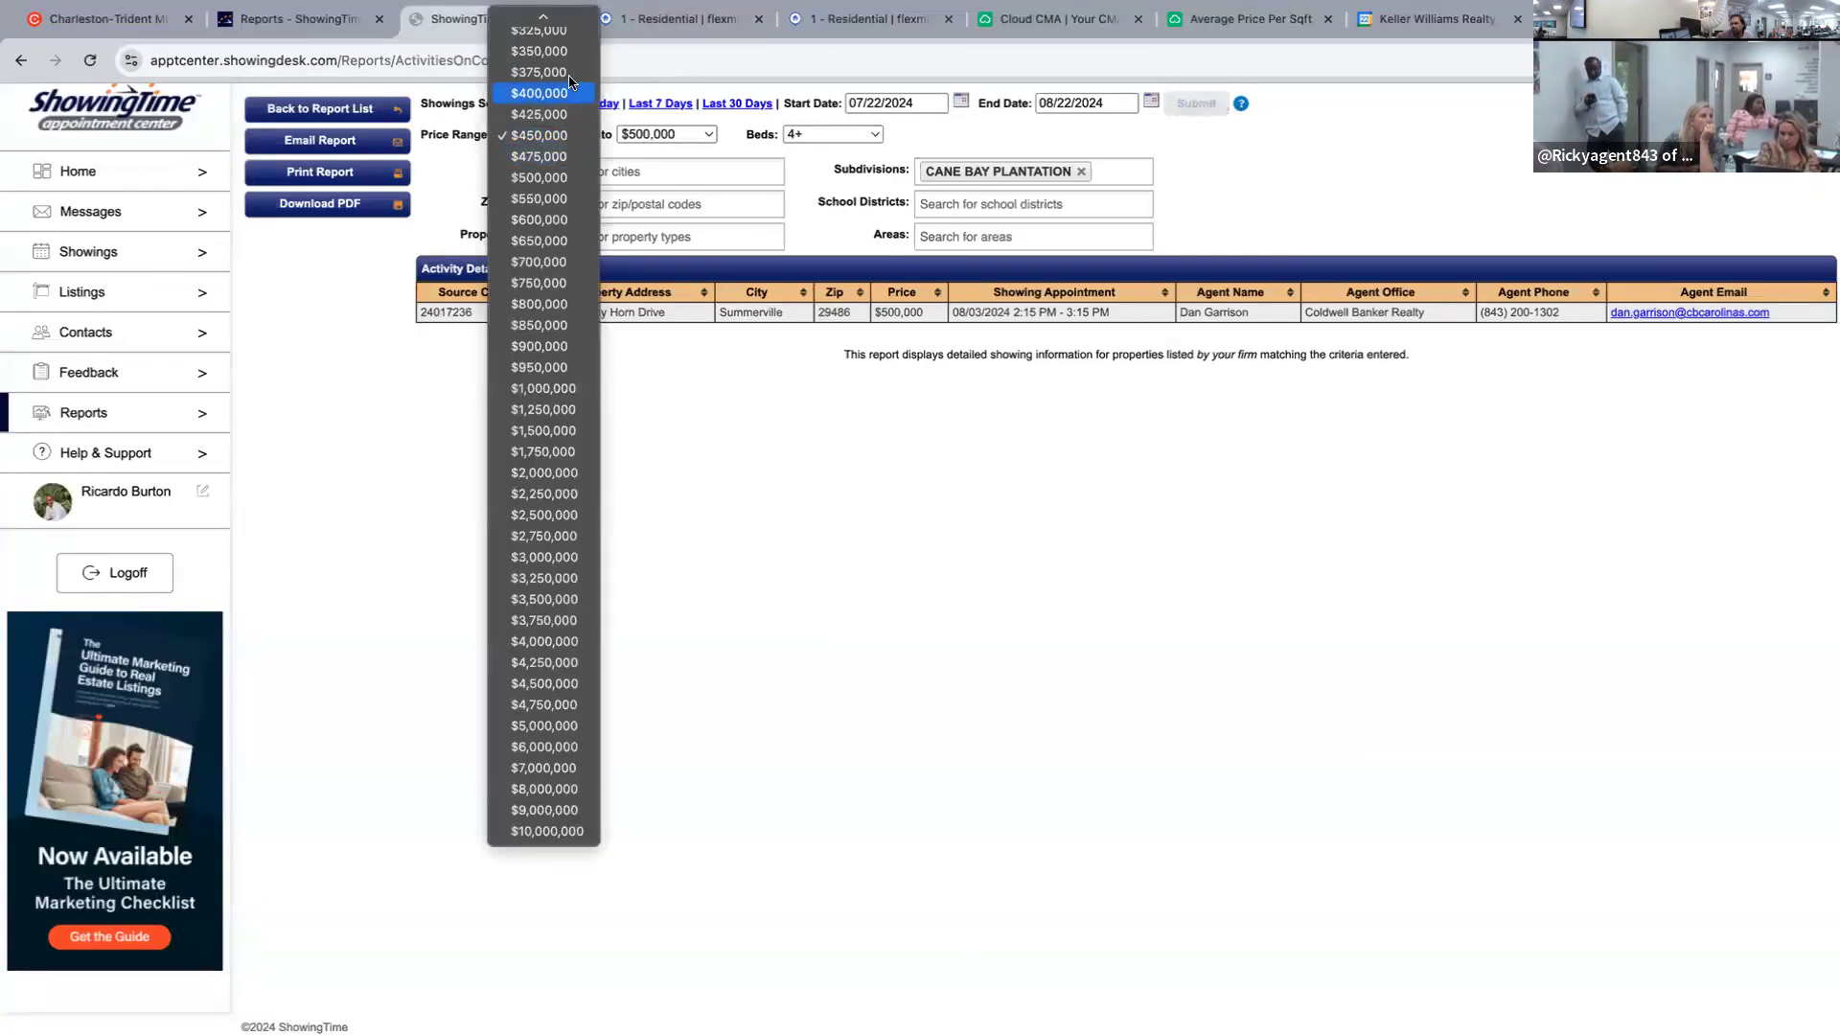
pyautogui.click(551, 51)
pyautogui.click(670, 134)
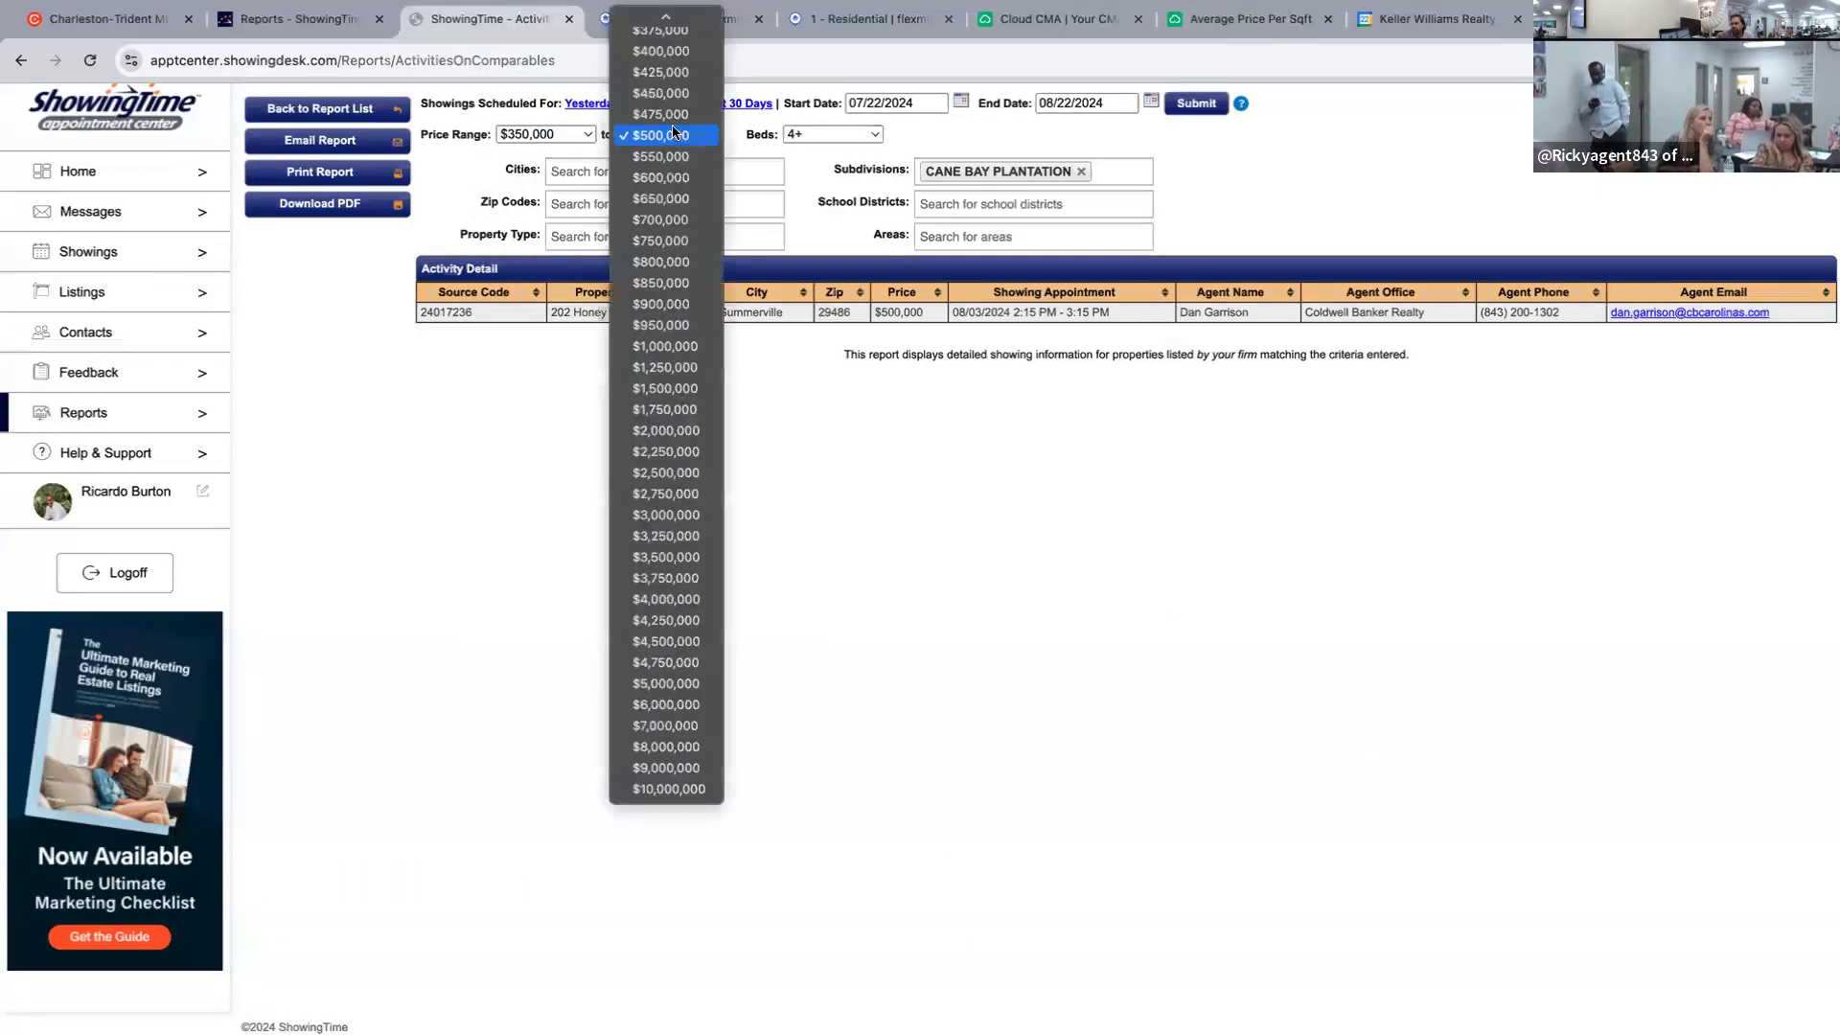
pyautogui.click(661, 51)
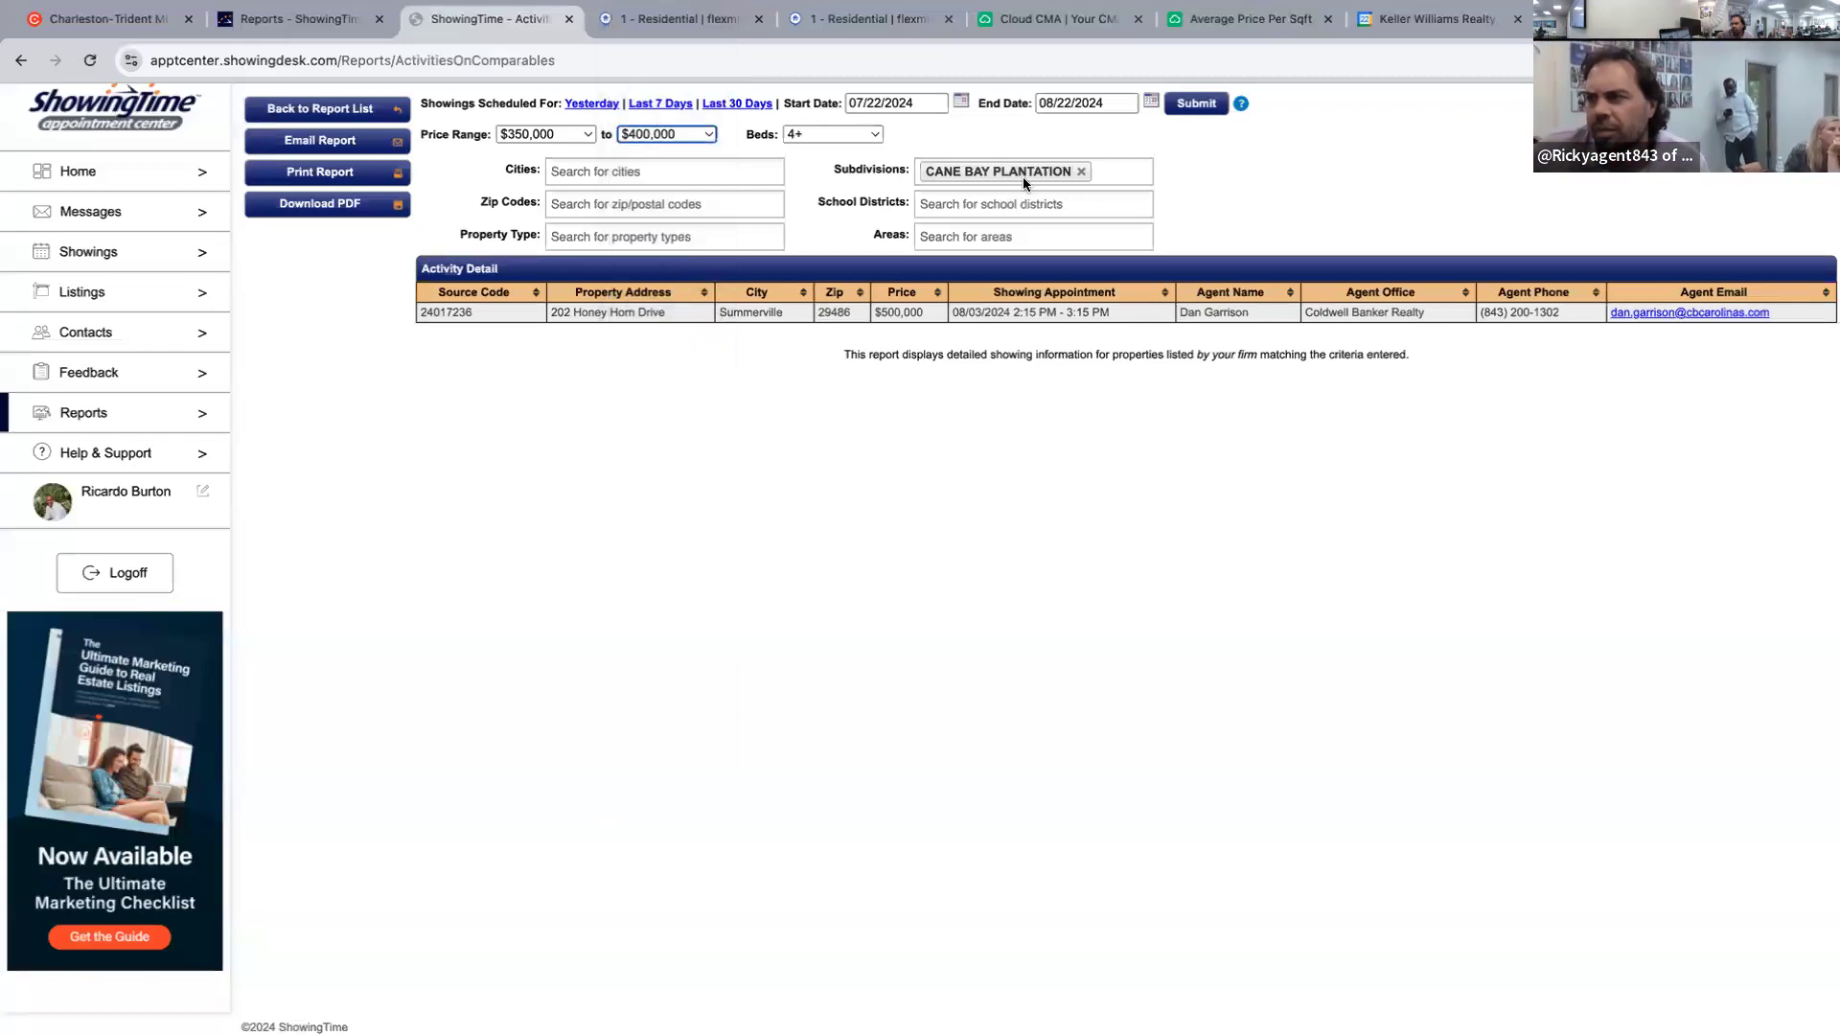
# Replace the Cane Bay Plantation subdivision filter with area 76 Moncks Corner Above Oakley Rd.
pyautogui.click(1081, 171)
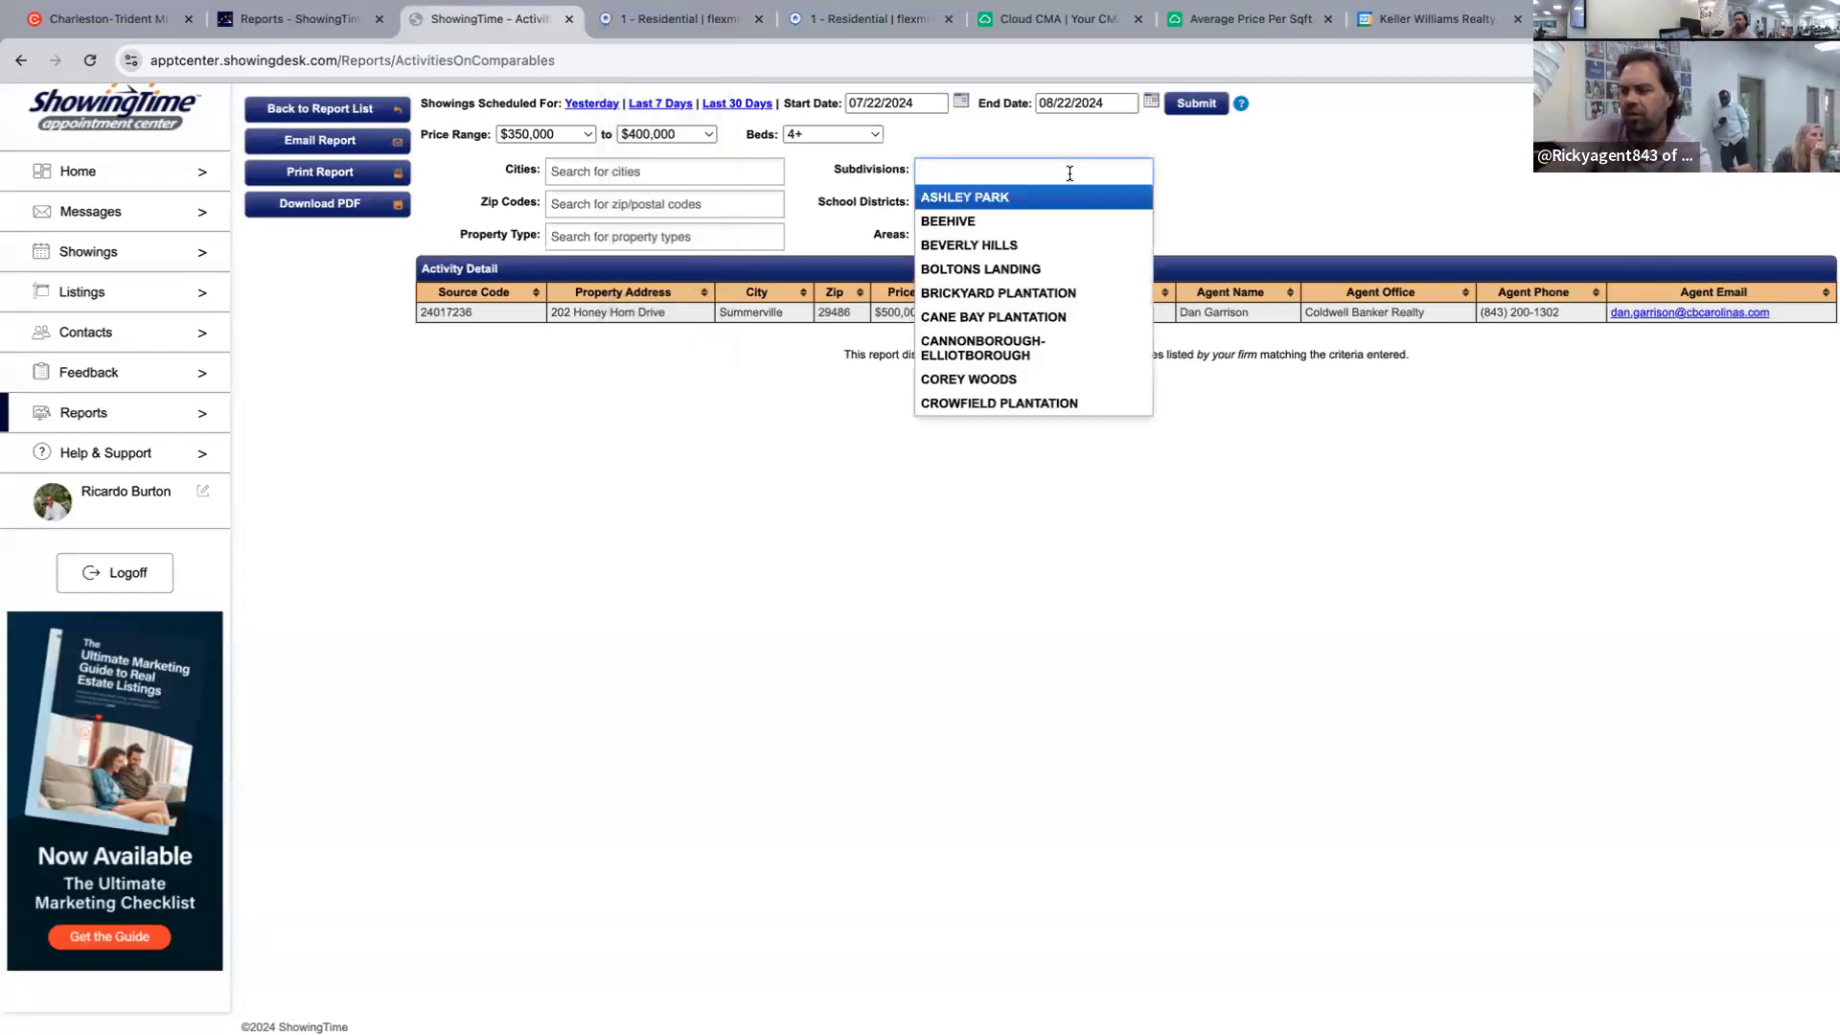
pyautogui.write('hi')
pyautogui.press('BackSpace')
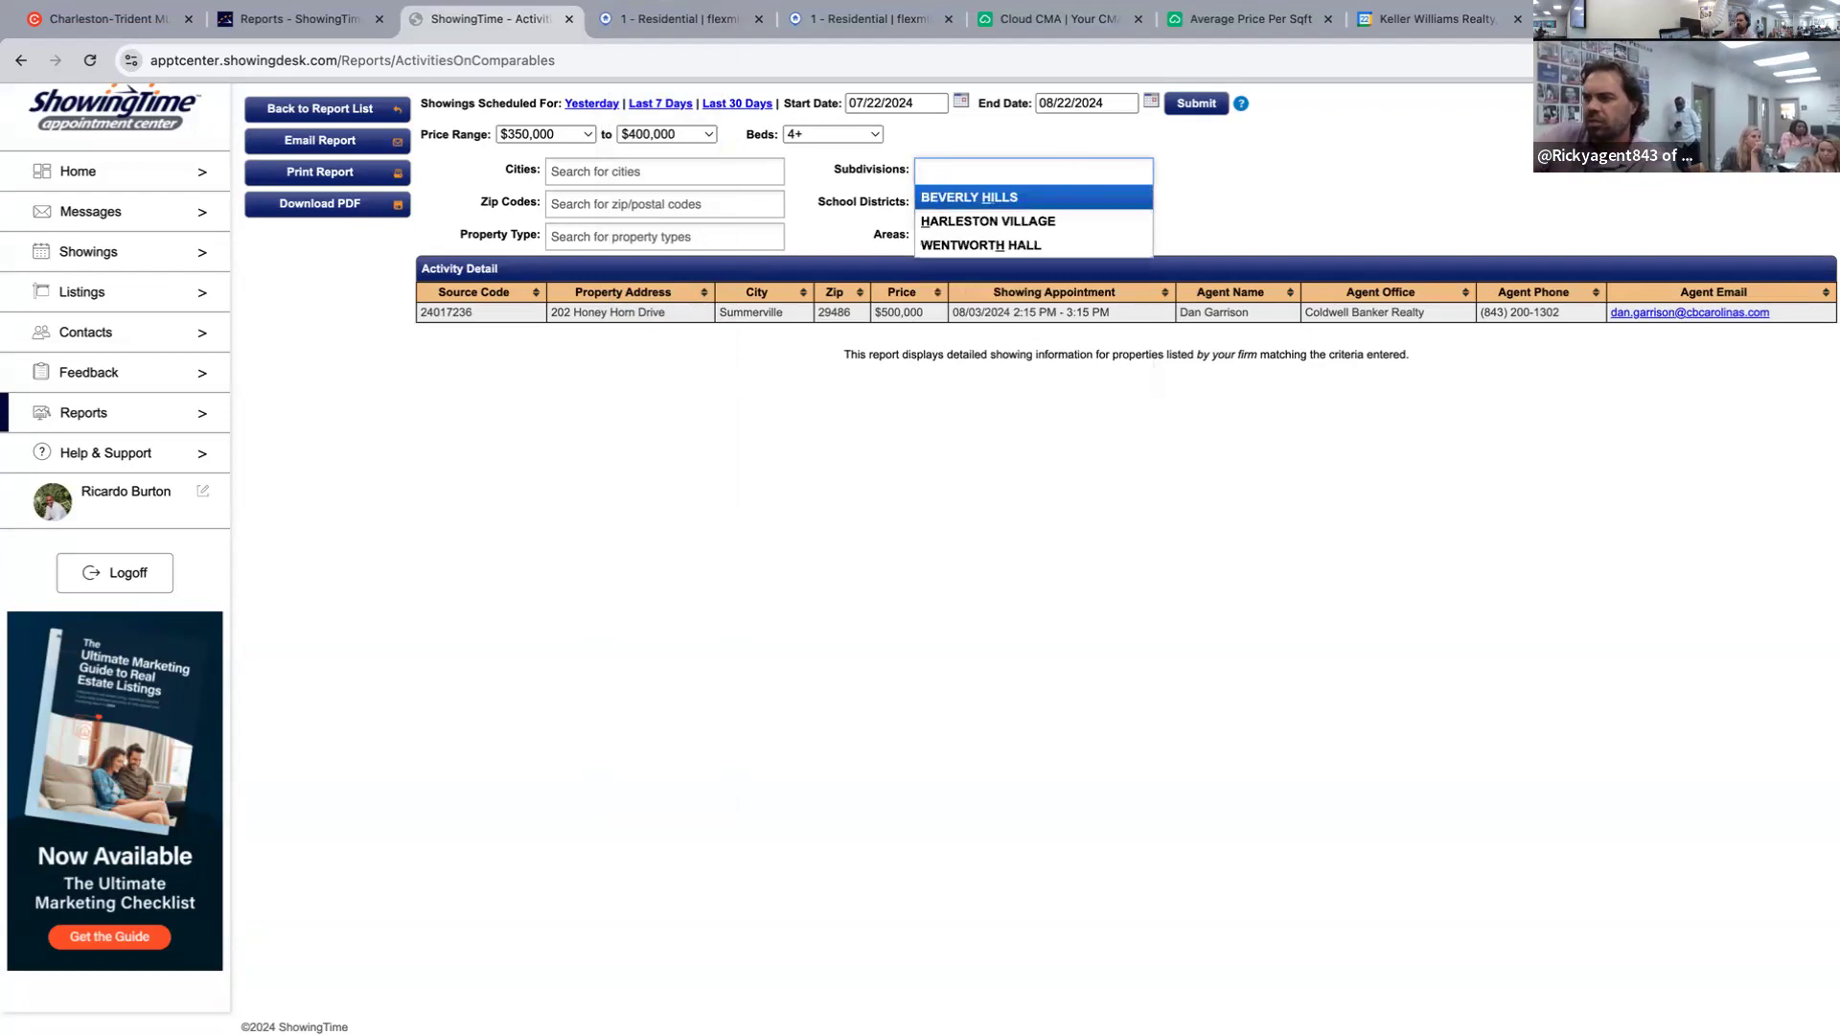
pyautogui.press('BackSpace')
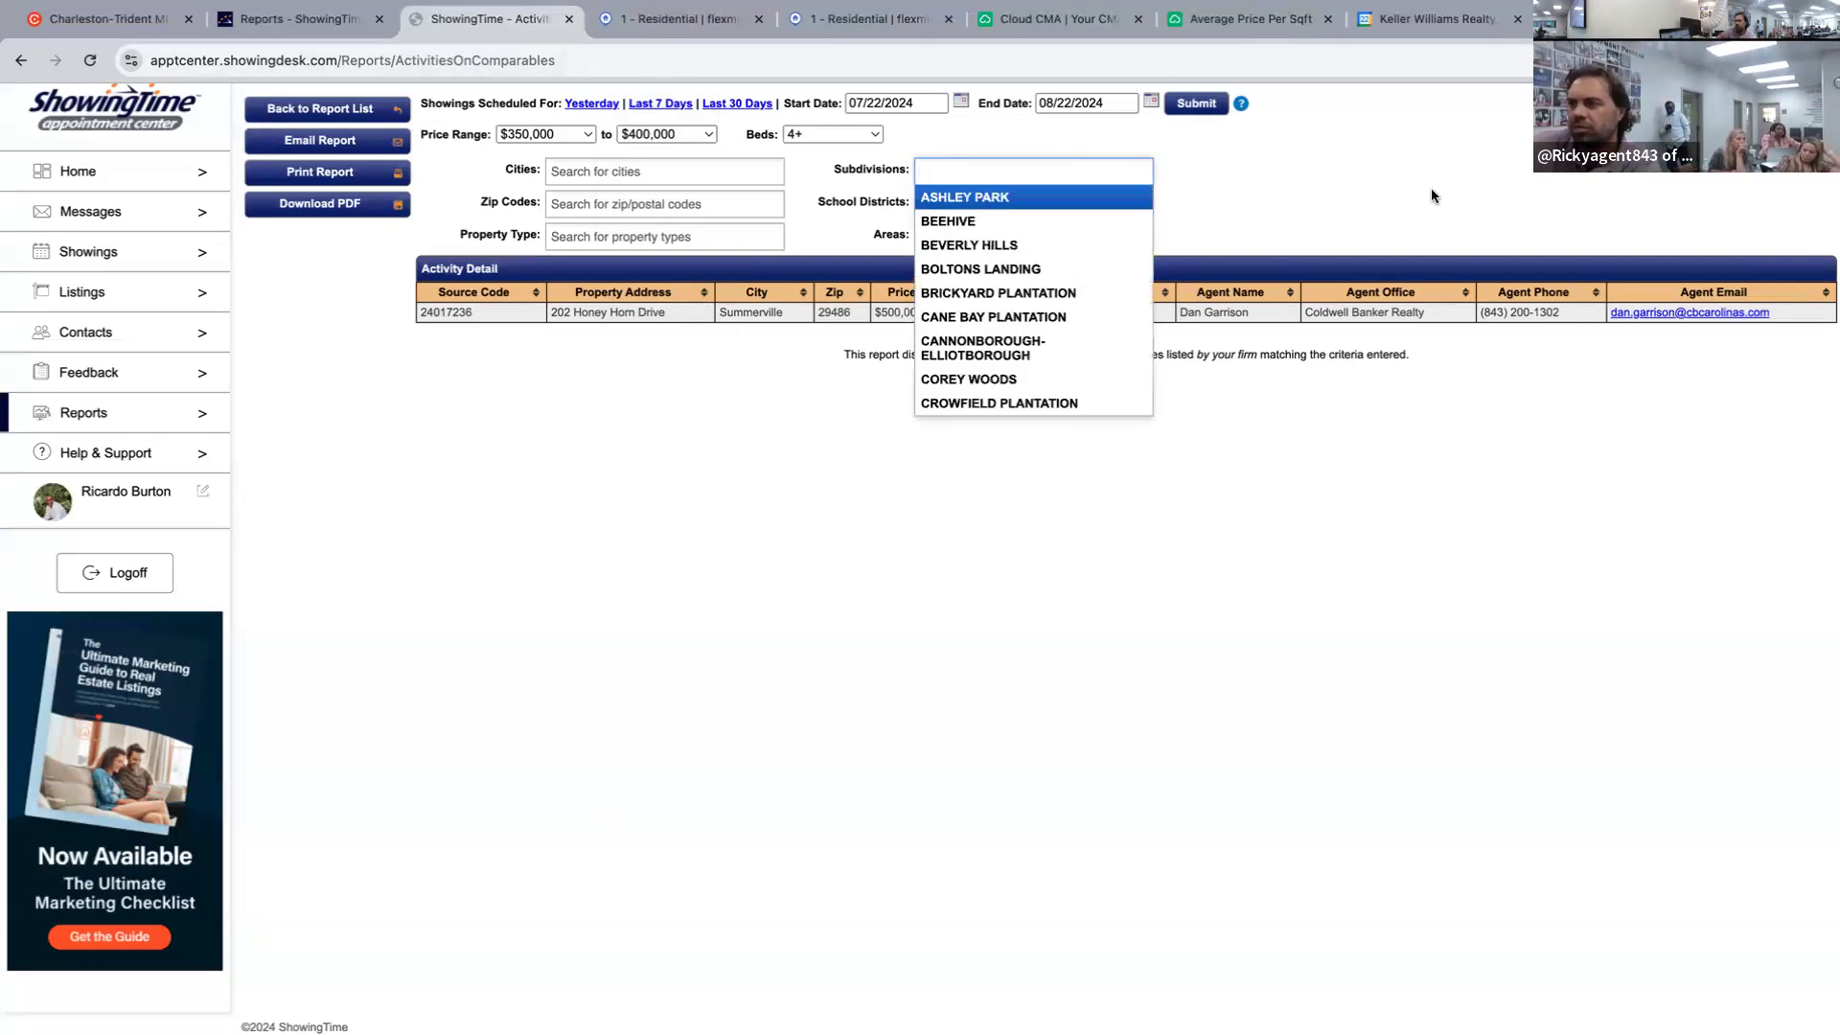
pyautogui.click(1431, 194)
pyautogui.click(966, 236)
pyautogui.scroll(-2, 961, 365)
pyautogui.scroll(-8, 961, 365)
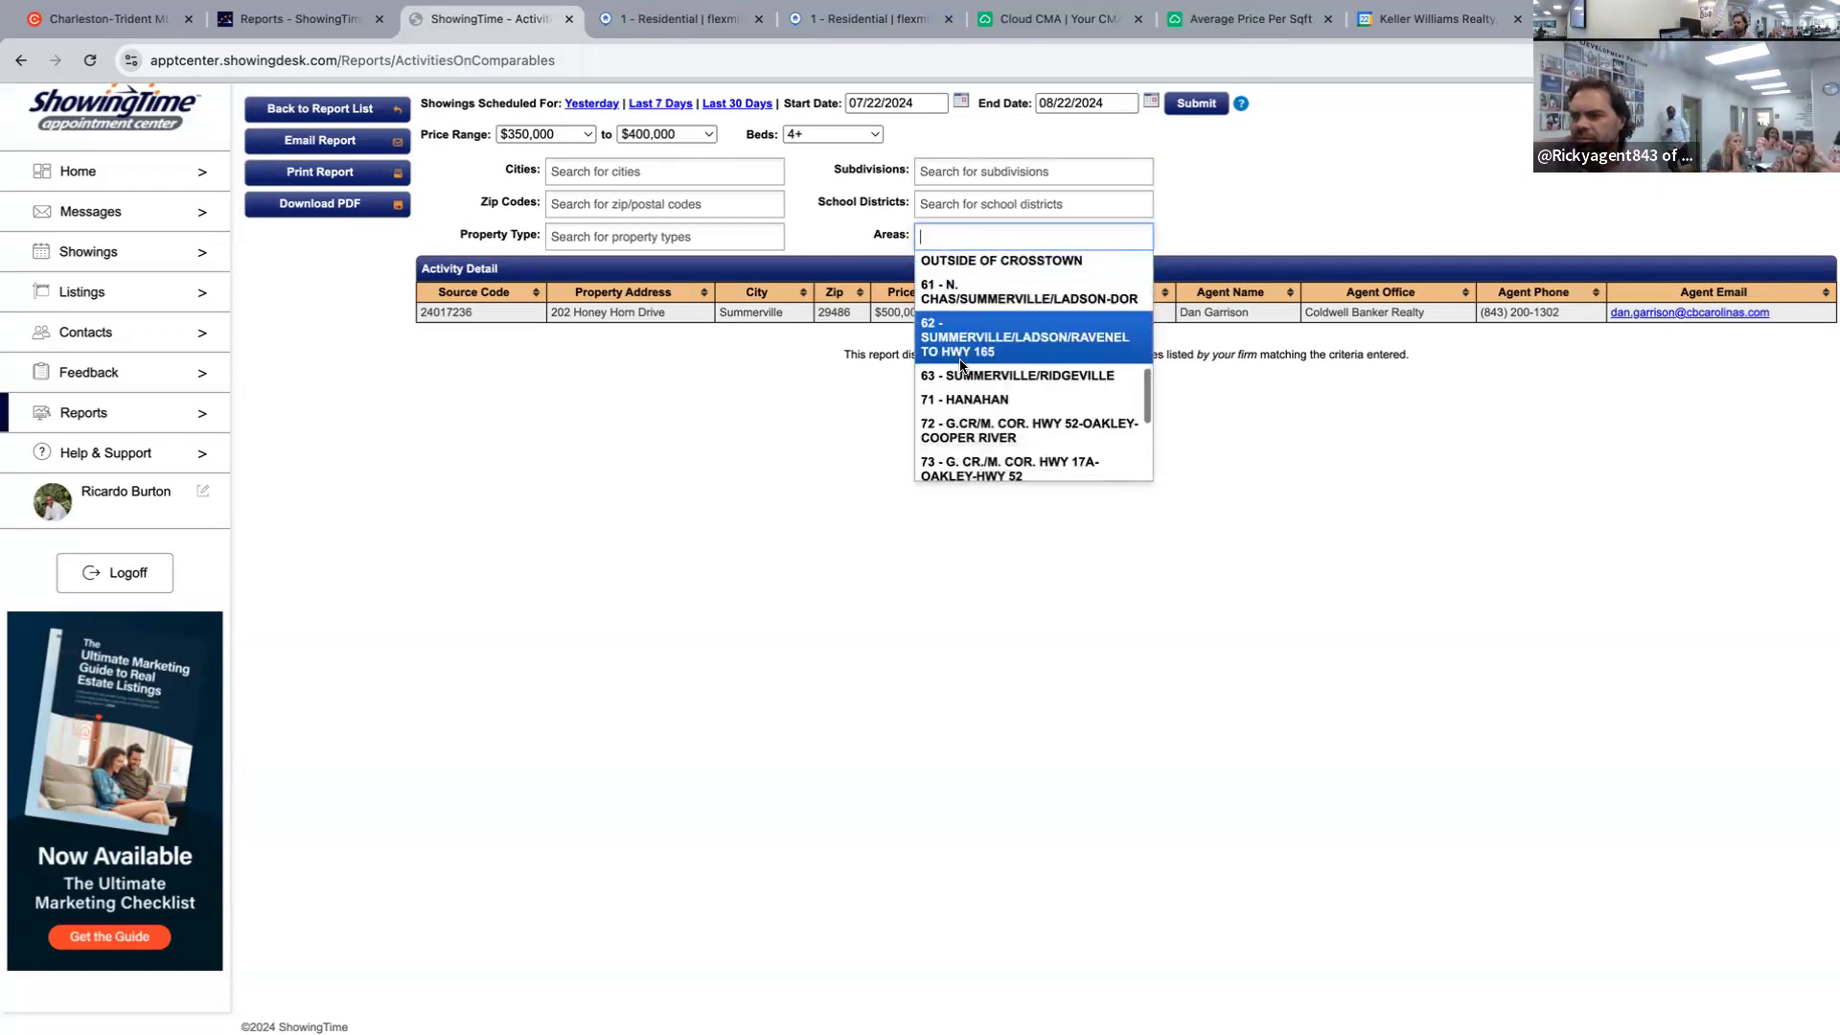
pyautogui.scroll(-4, 961, 426)
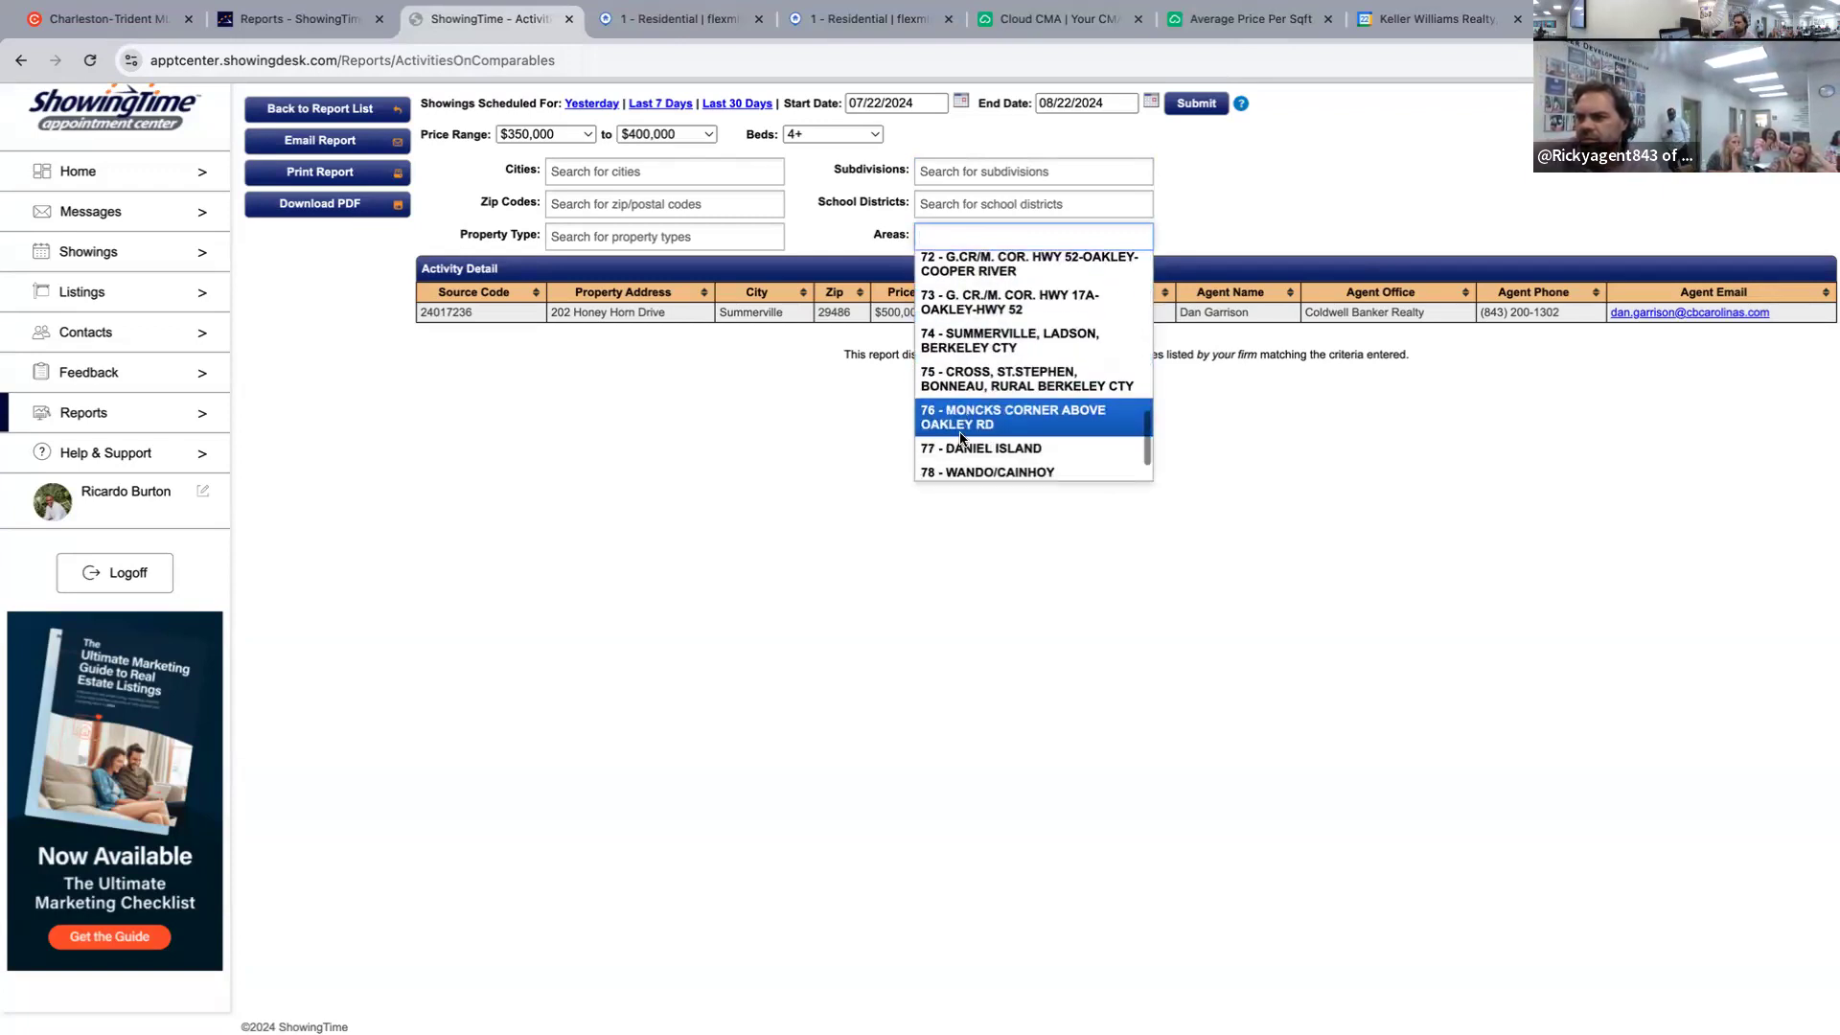
pyautogui.click(961, 429)
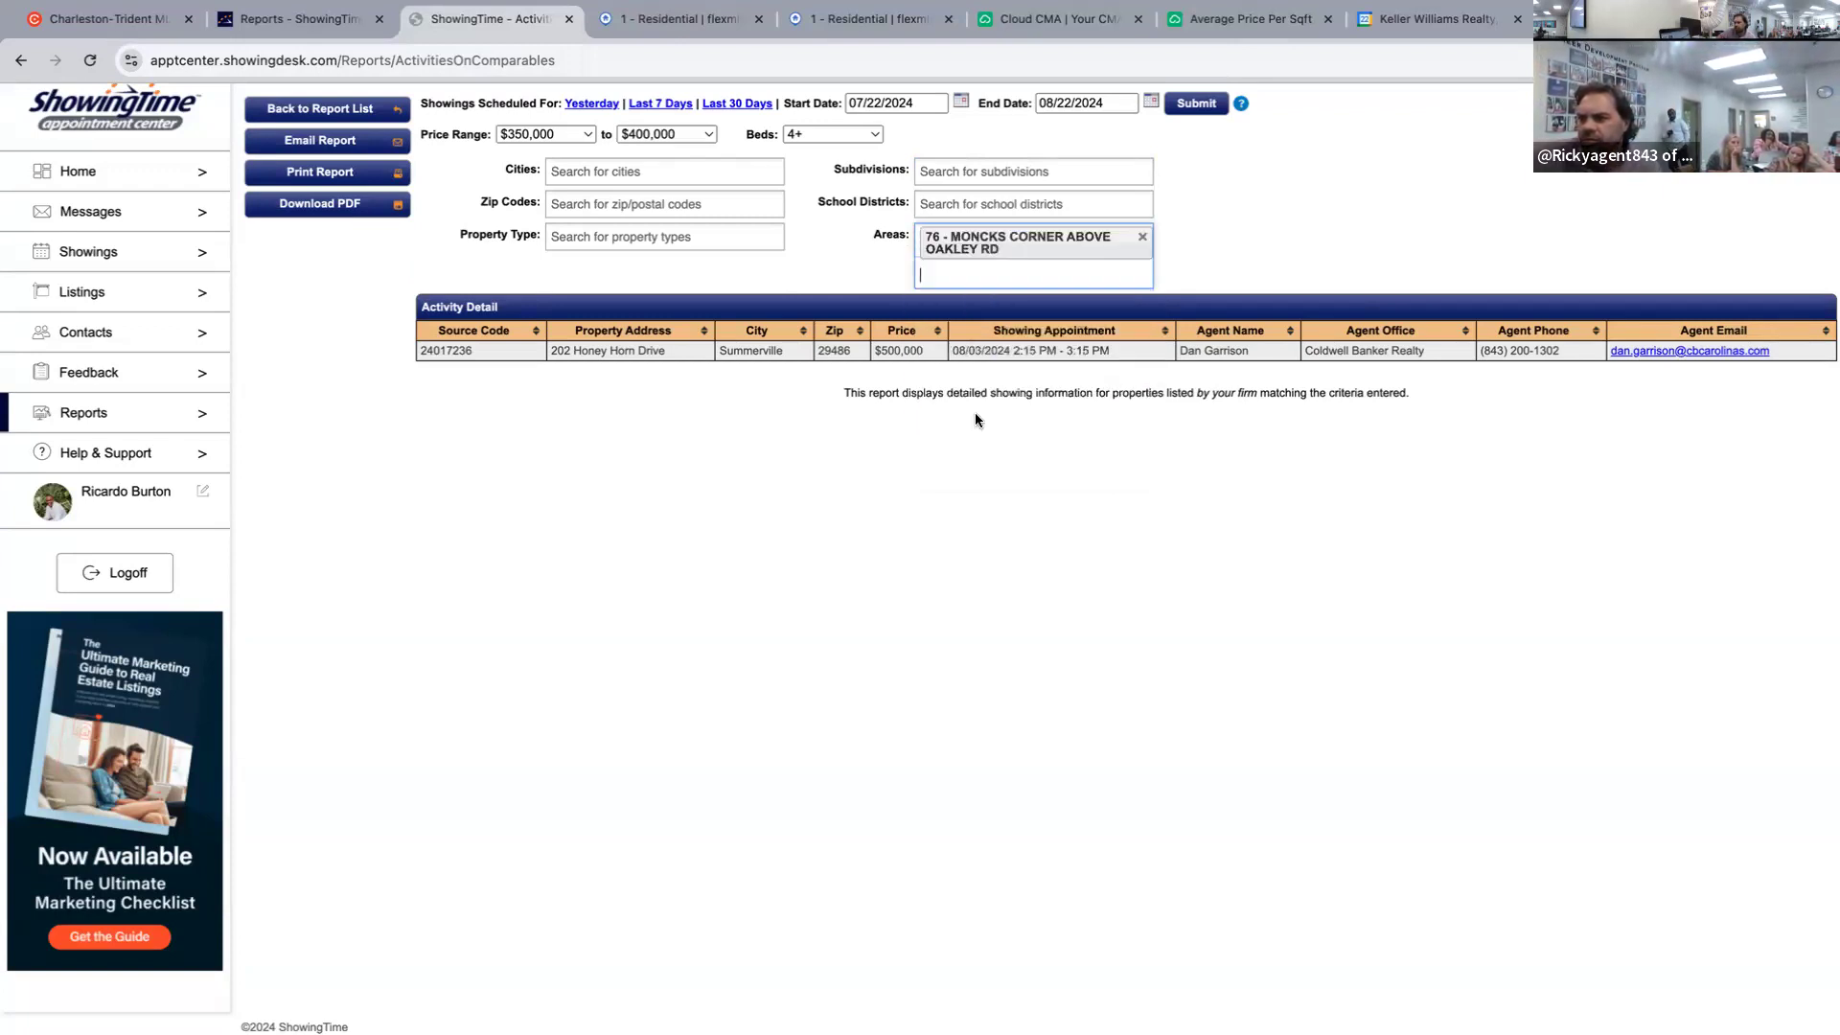
# Set the start date to August 18, 2024 and run the report.
pyautogui.click(925, 105)
pyautogui.click(1031, 132)
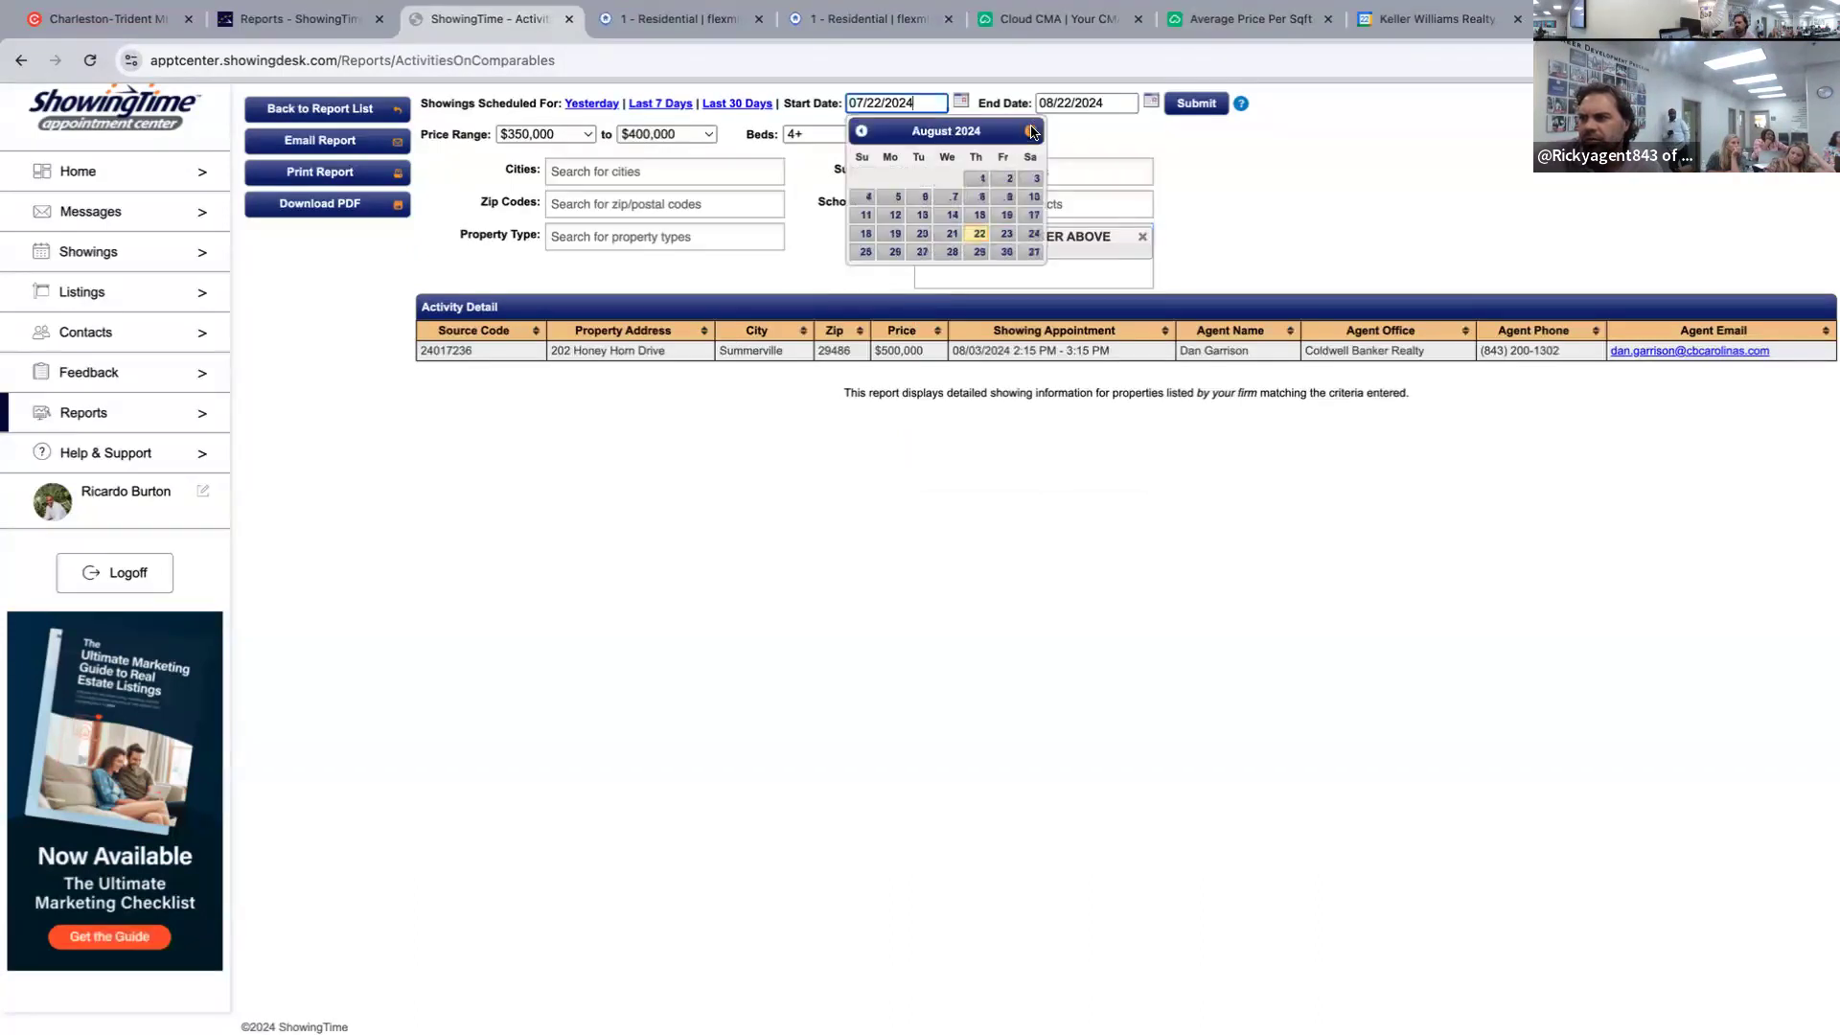
pyautogui.click(879, 235)
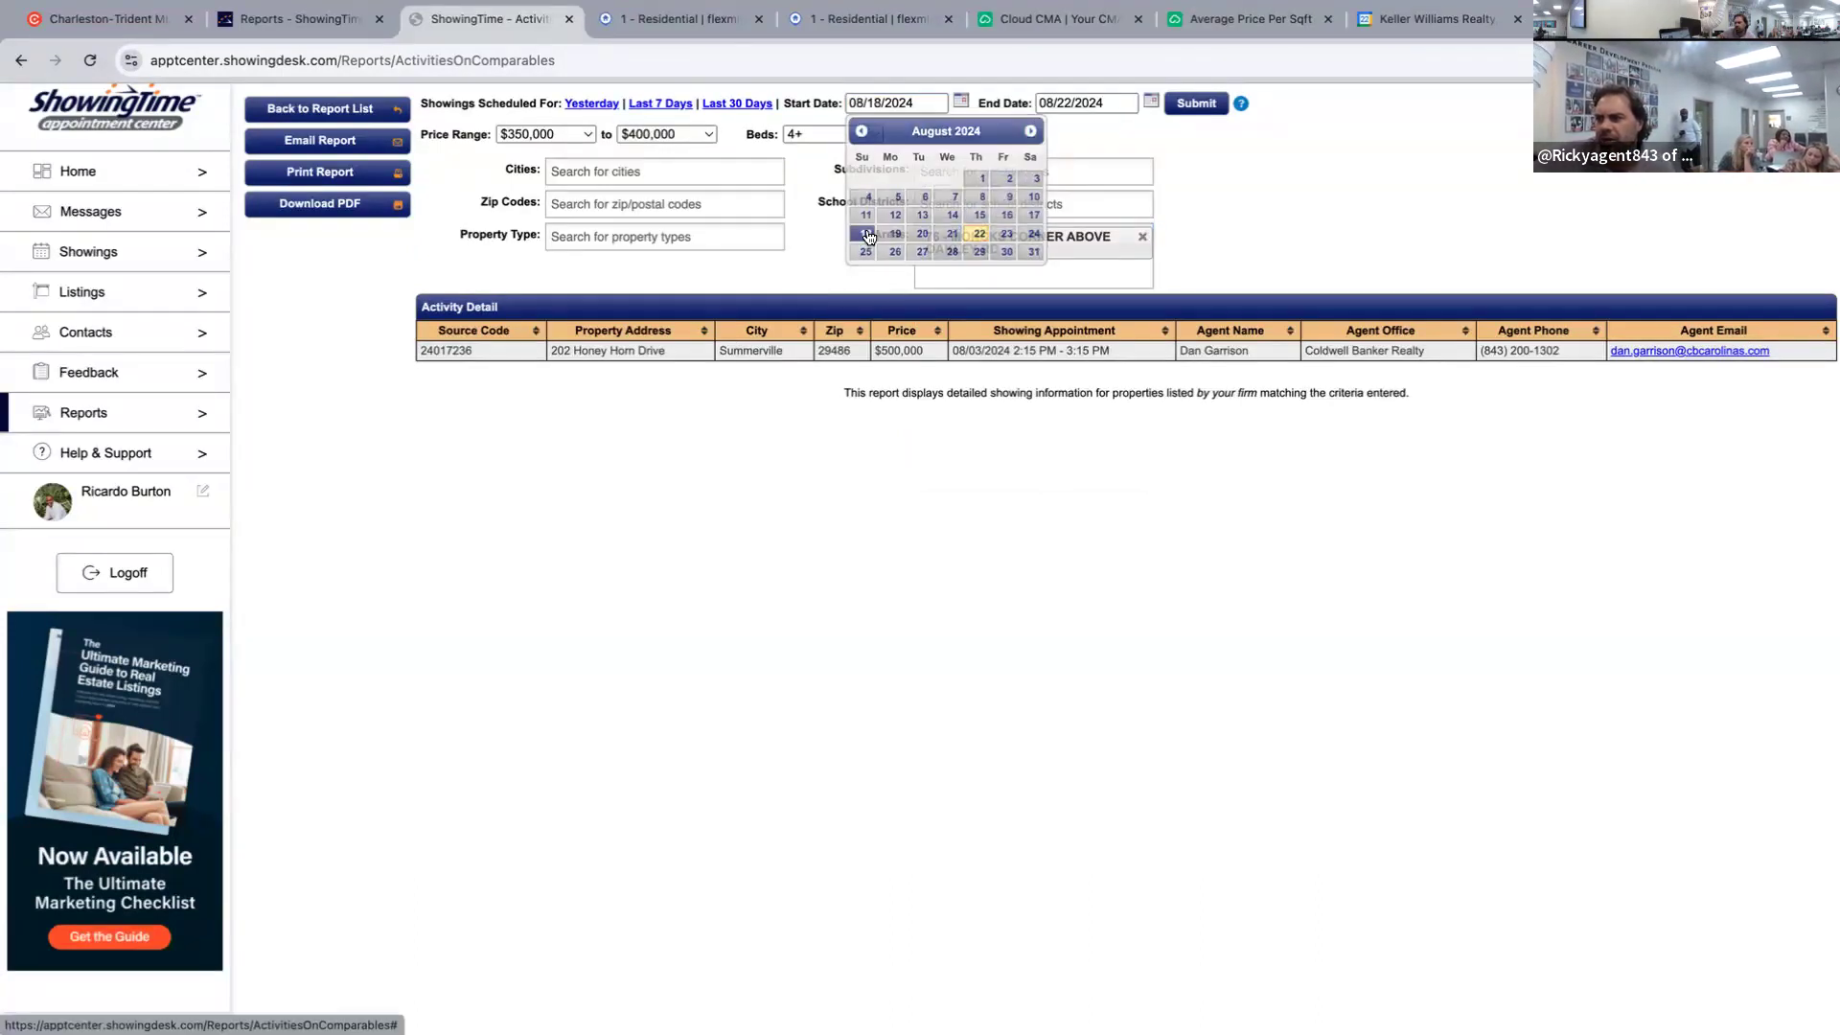
pyautogui.click(1205, 107)
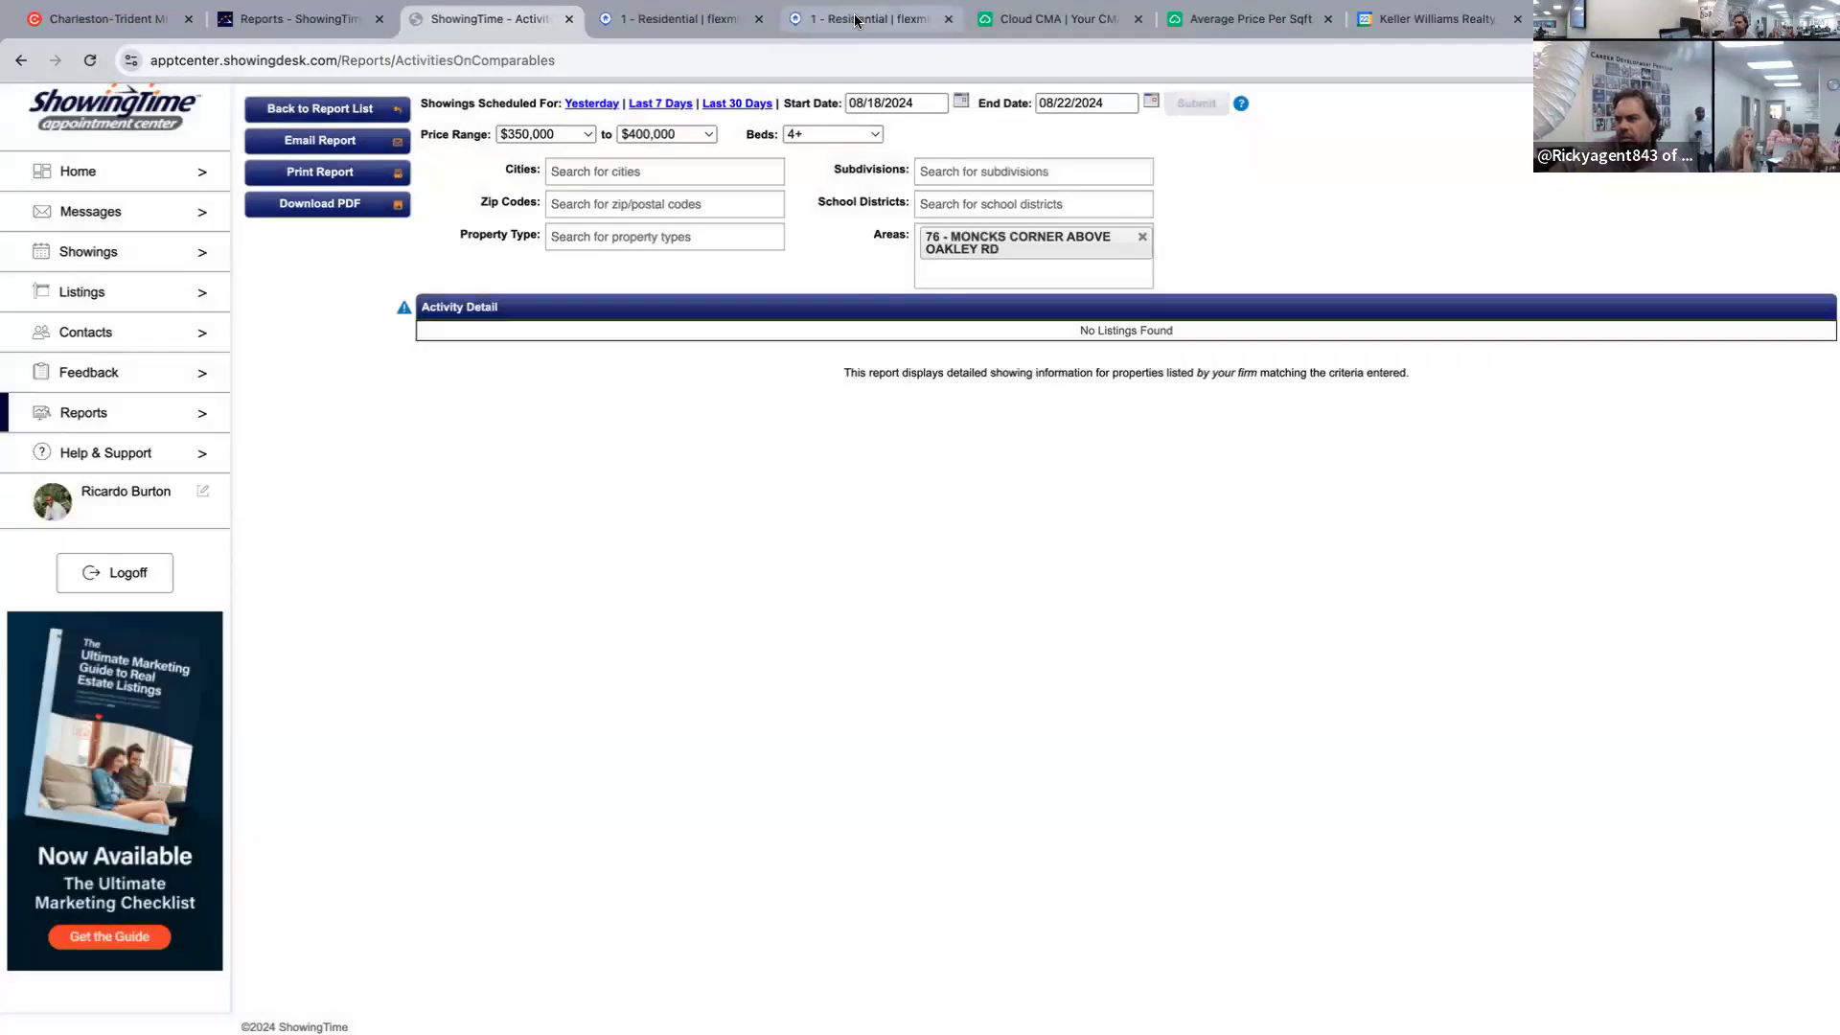
# Allow any number of bedrooms and rerun the report.
pyautogui.click(856, 21)
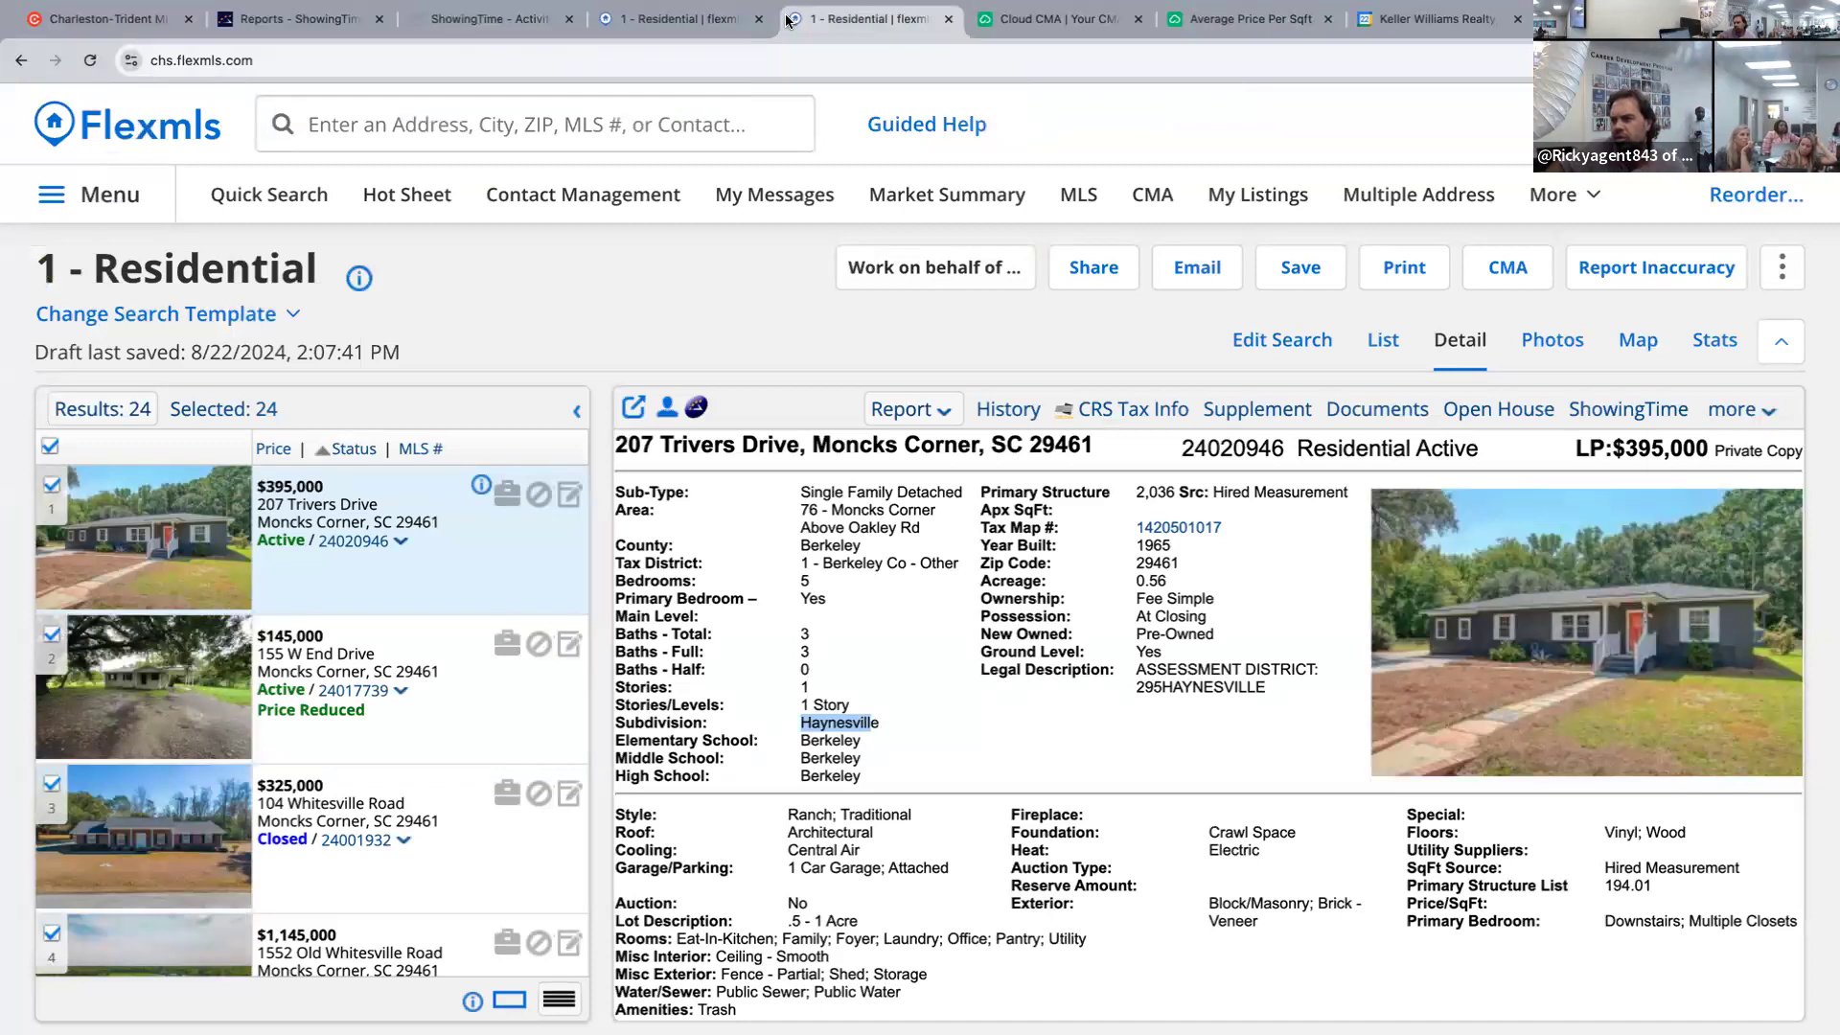
pyautogui.click(548, 32)
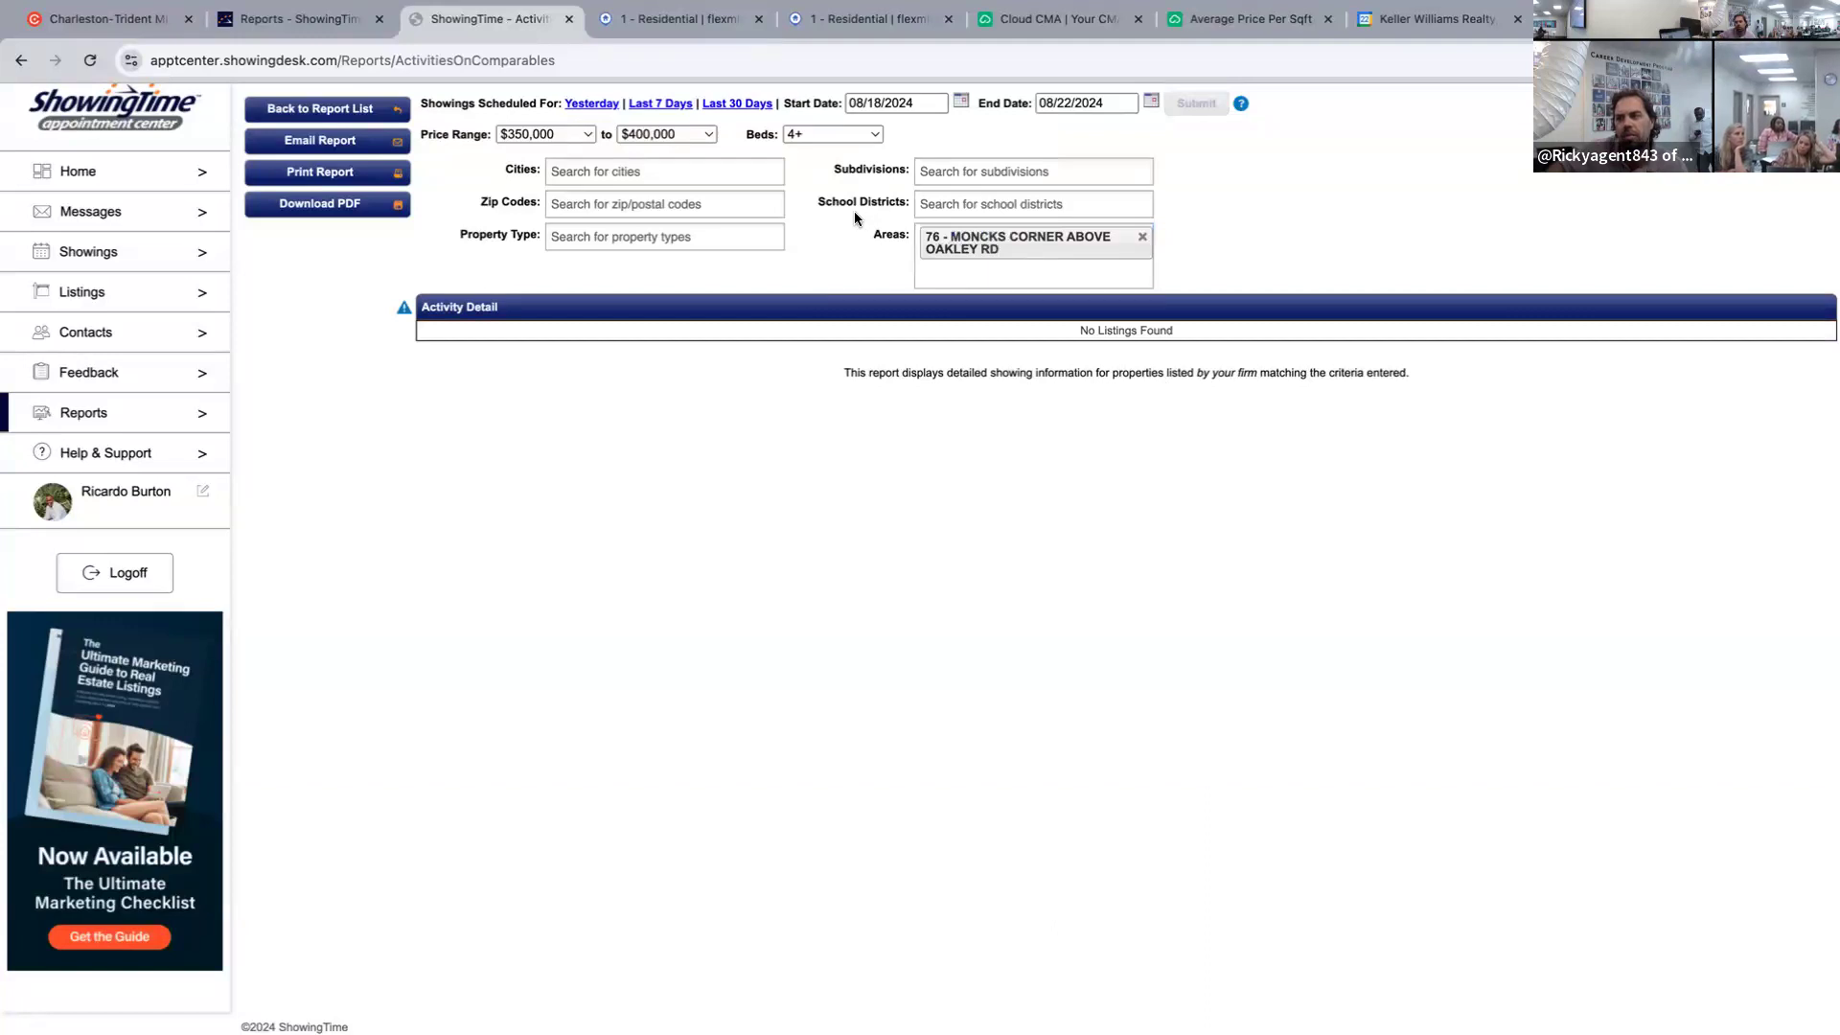
pyautogui.click(865, 143)
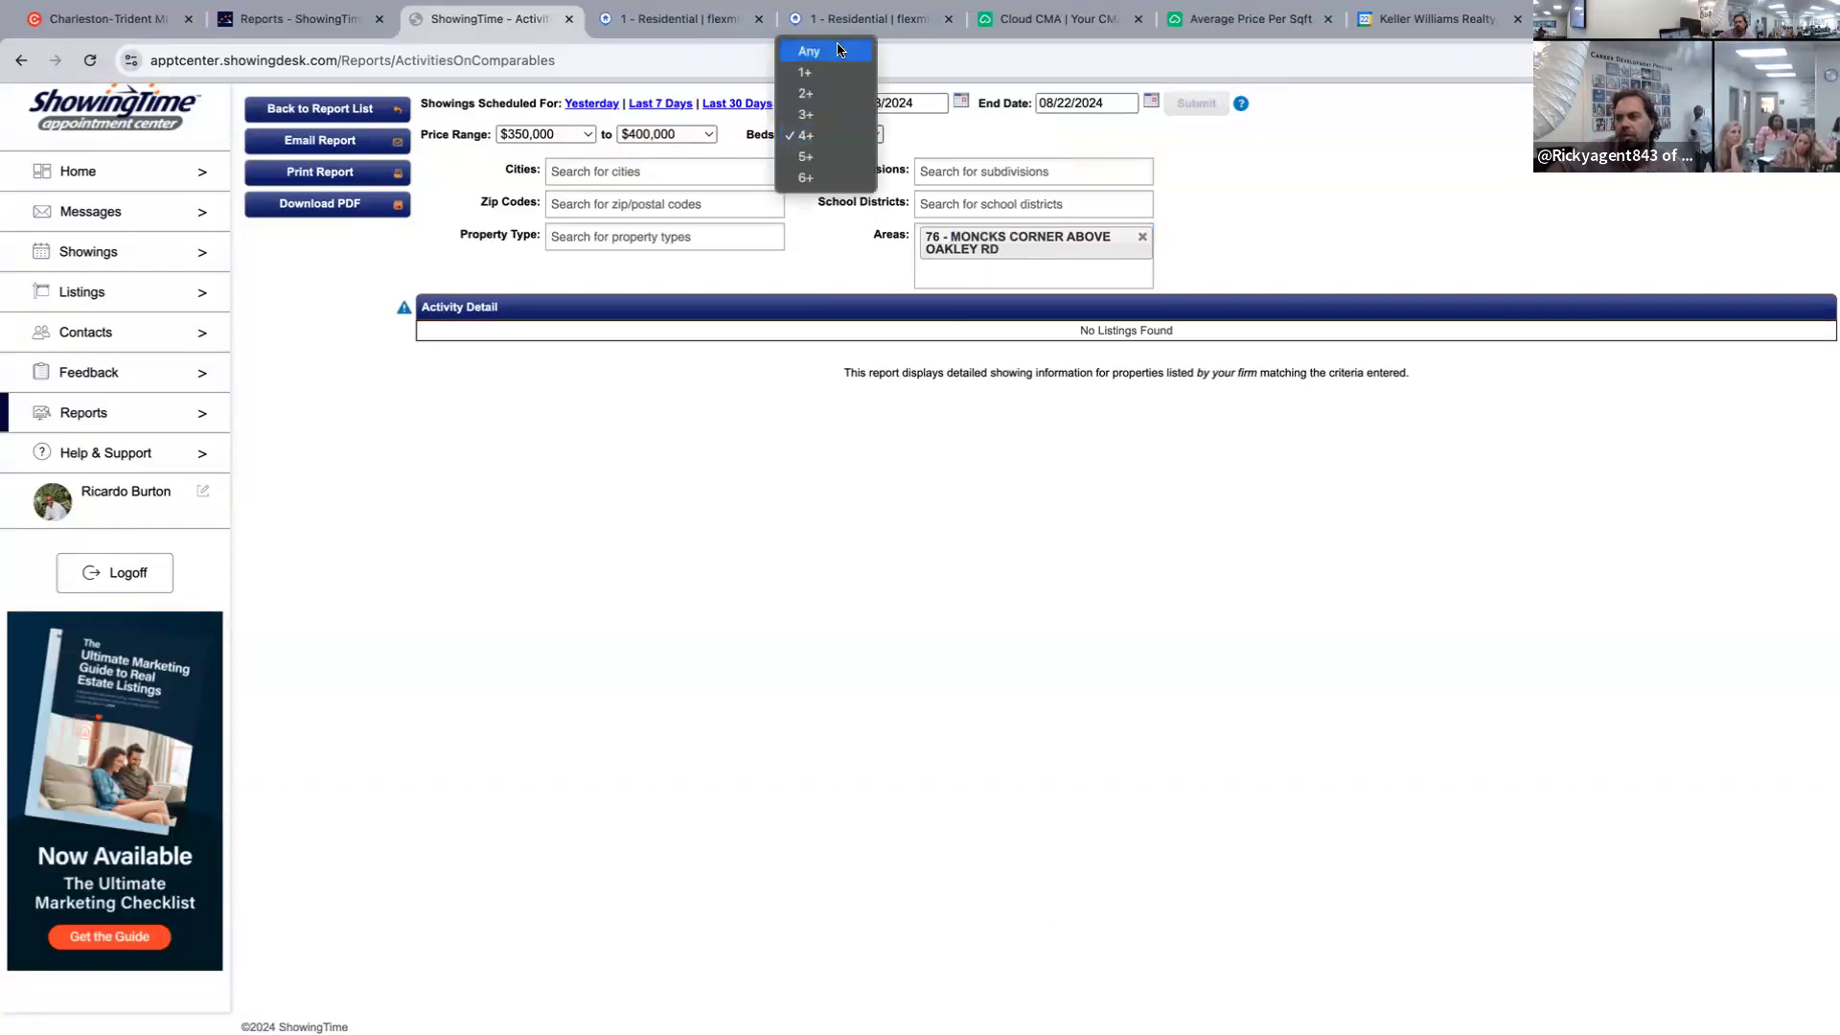
pyautogui.click(824, 135)
pyautogui.click(826, 135)
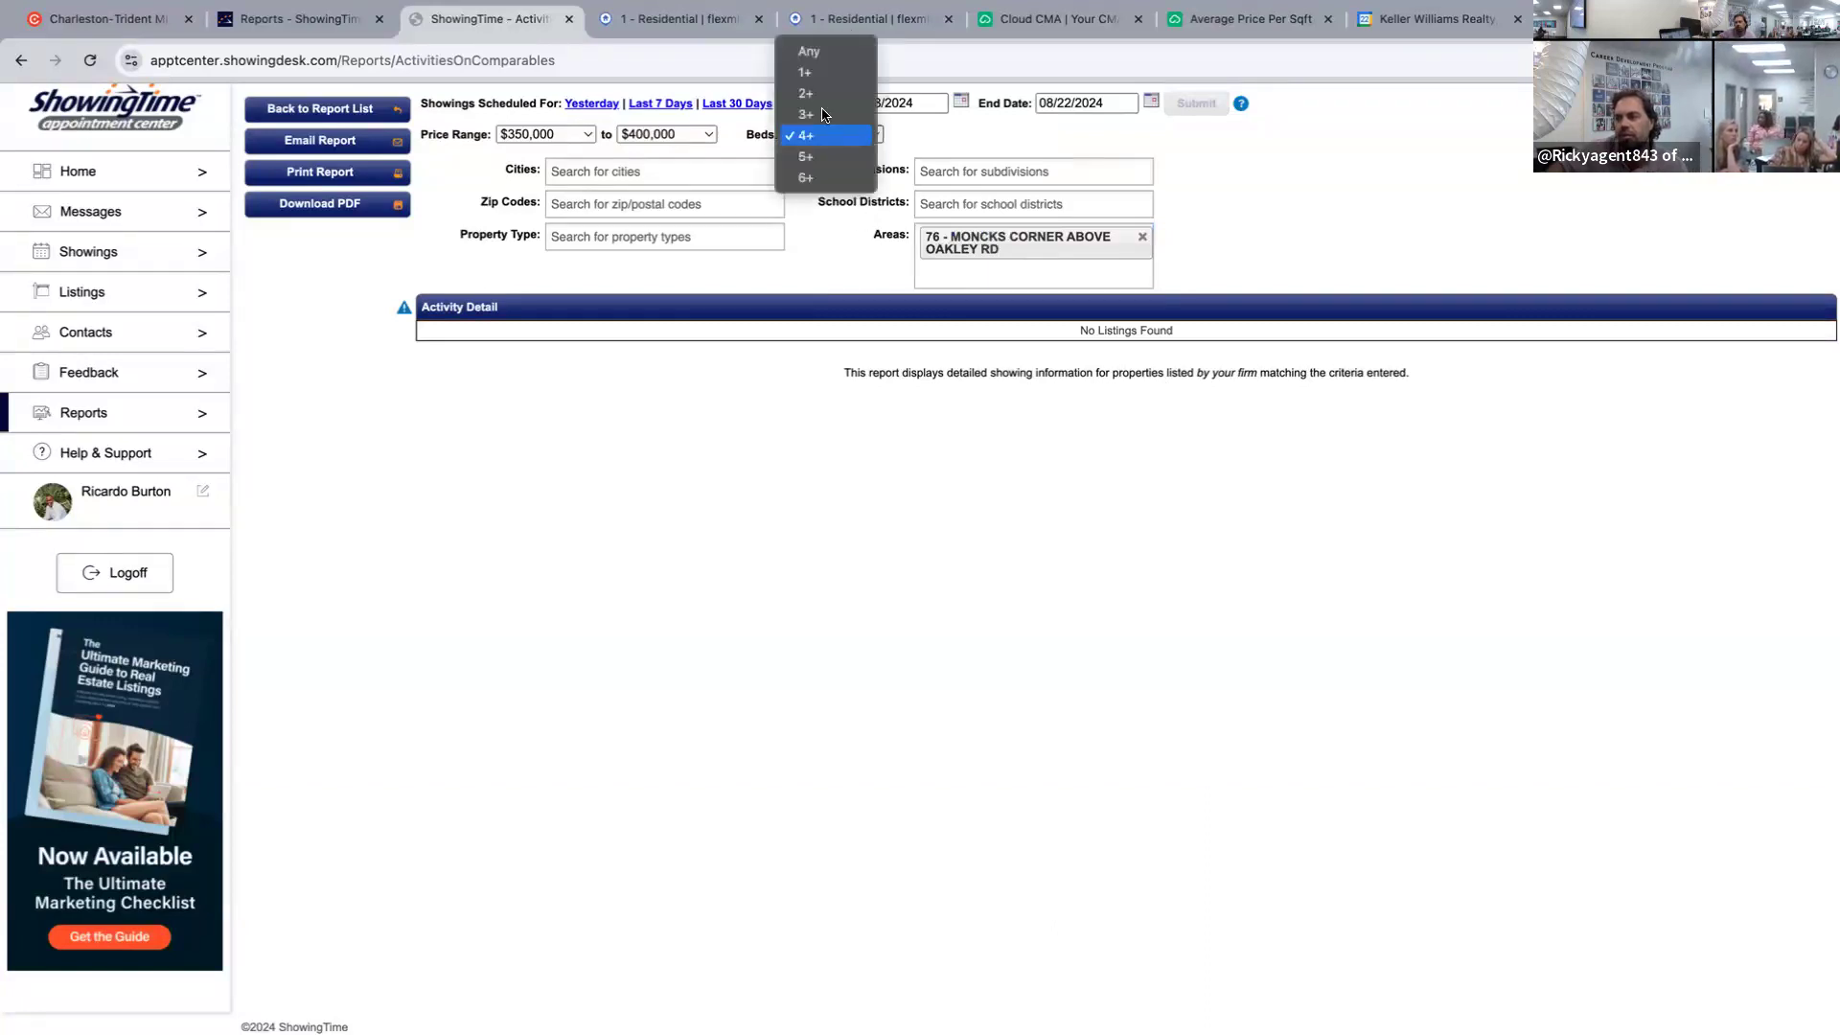
pyautogui.click(824, 49)
pyautogui.click(1188, 107)
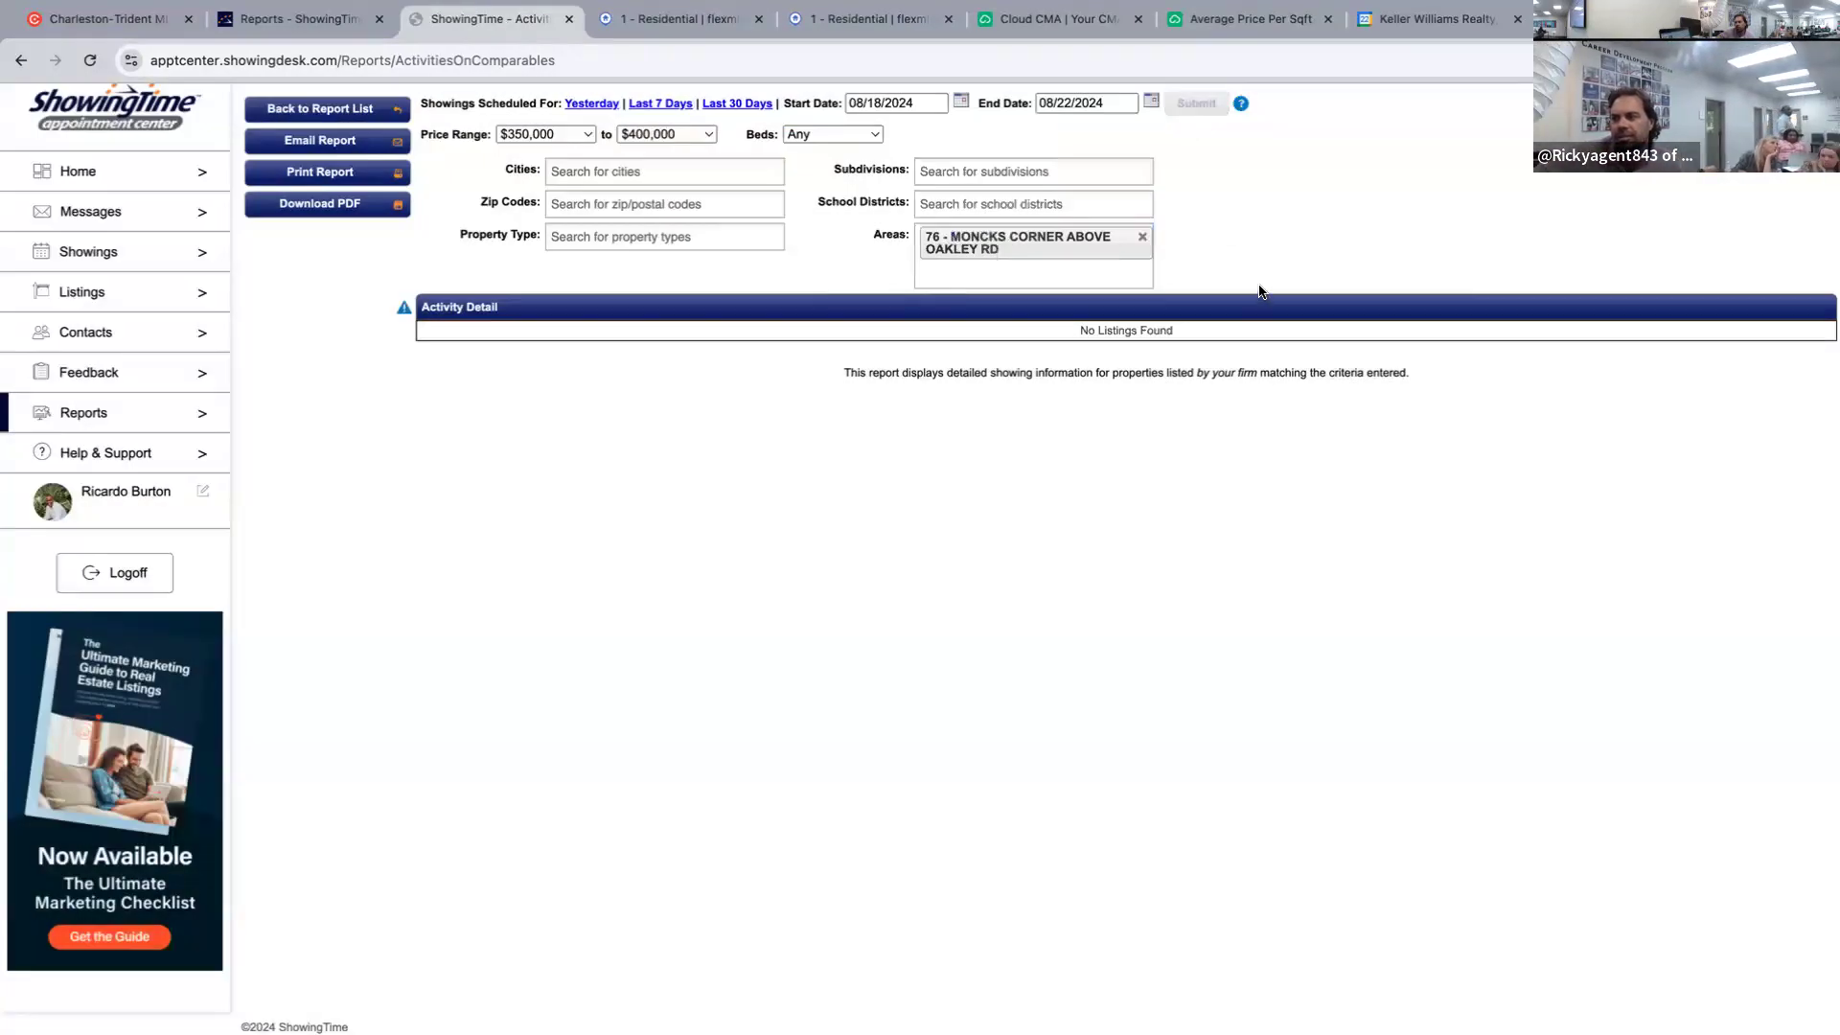
# Move the start date back to July 22, then to June 1, 2024.
pyautogui.click(889, 101)
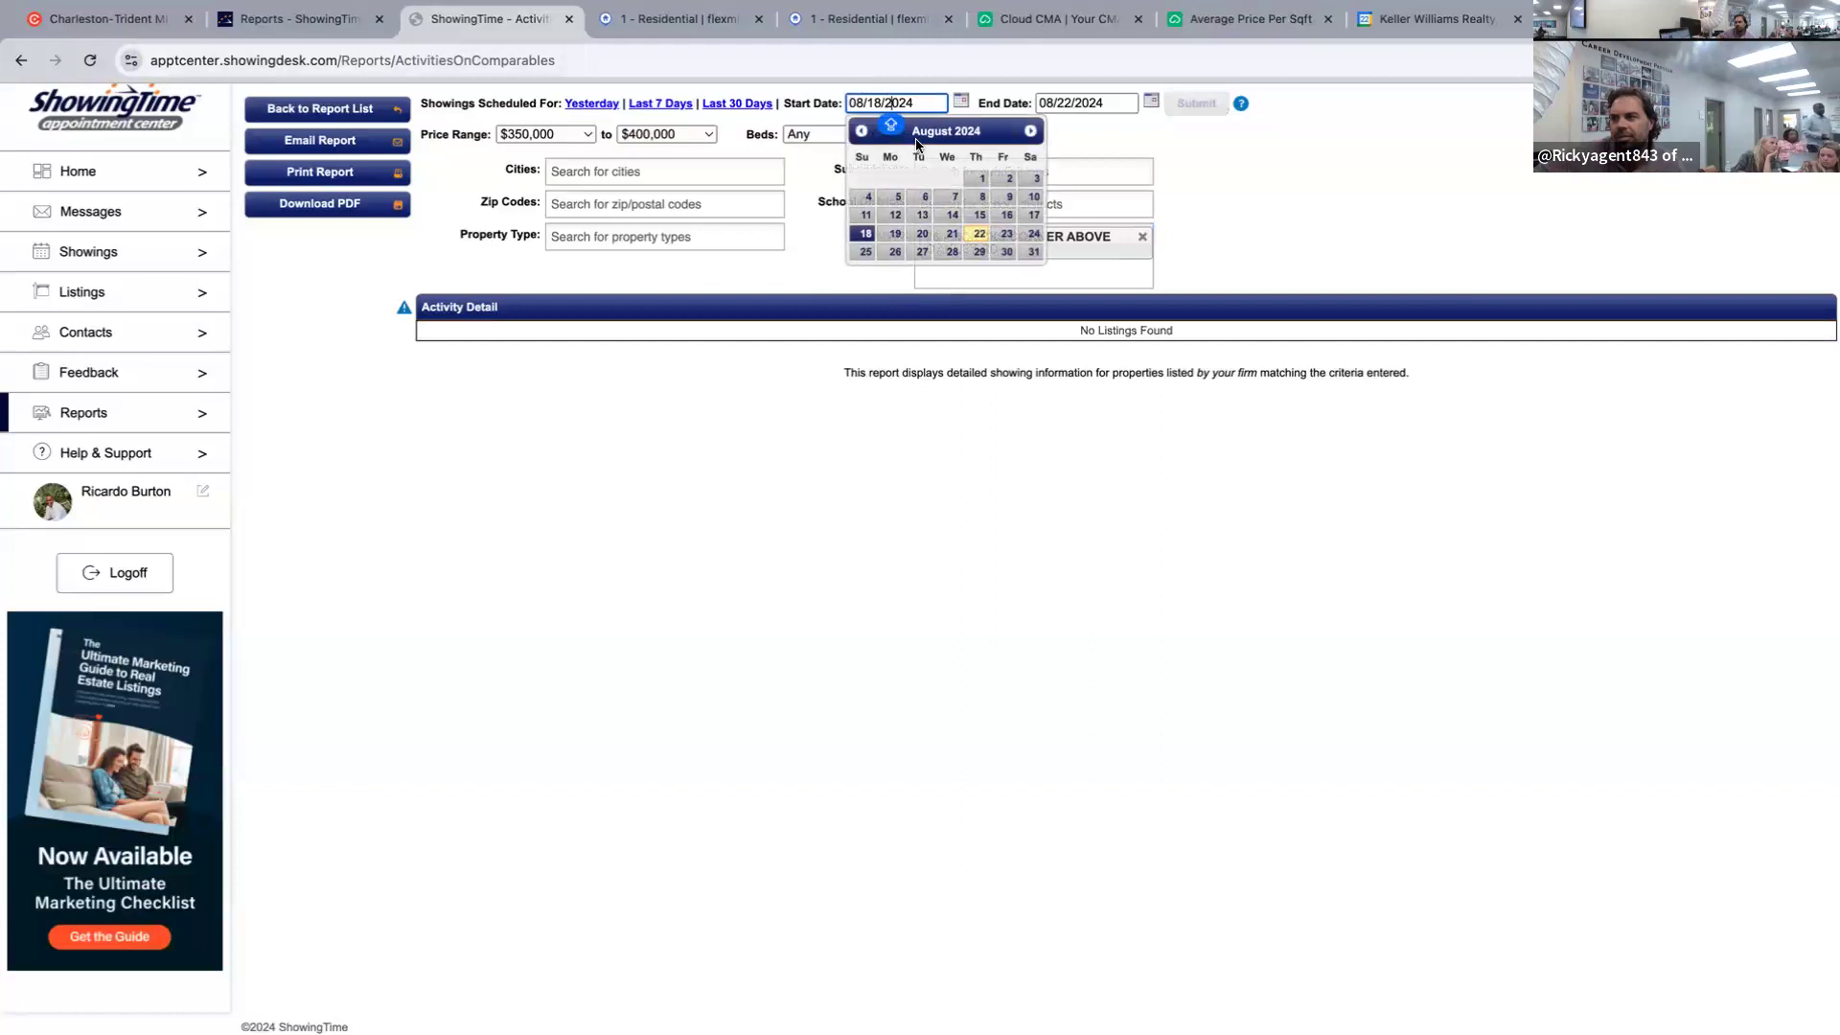
pyautogui.click(863, 131)
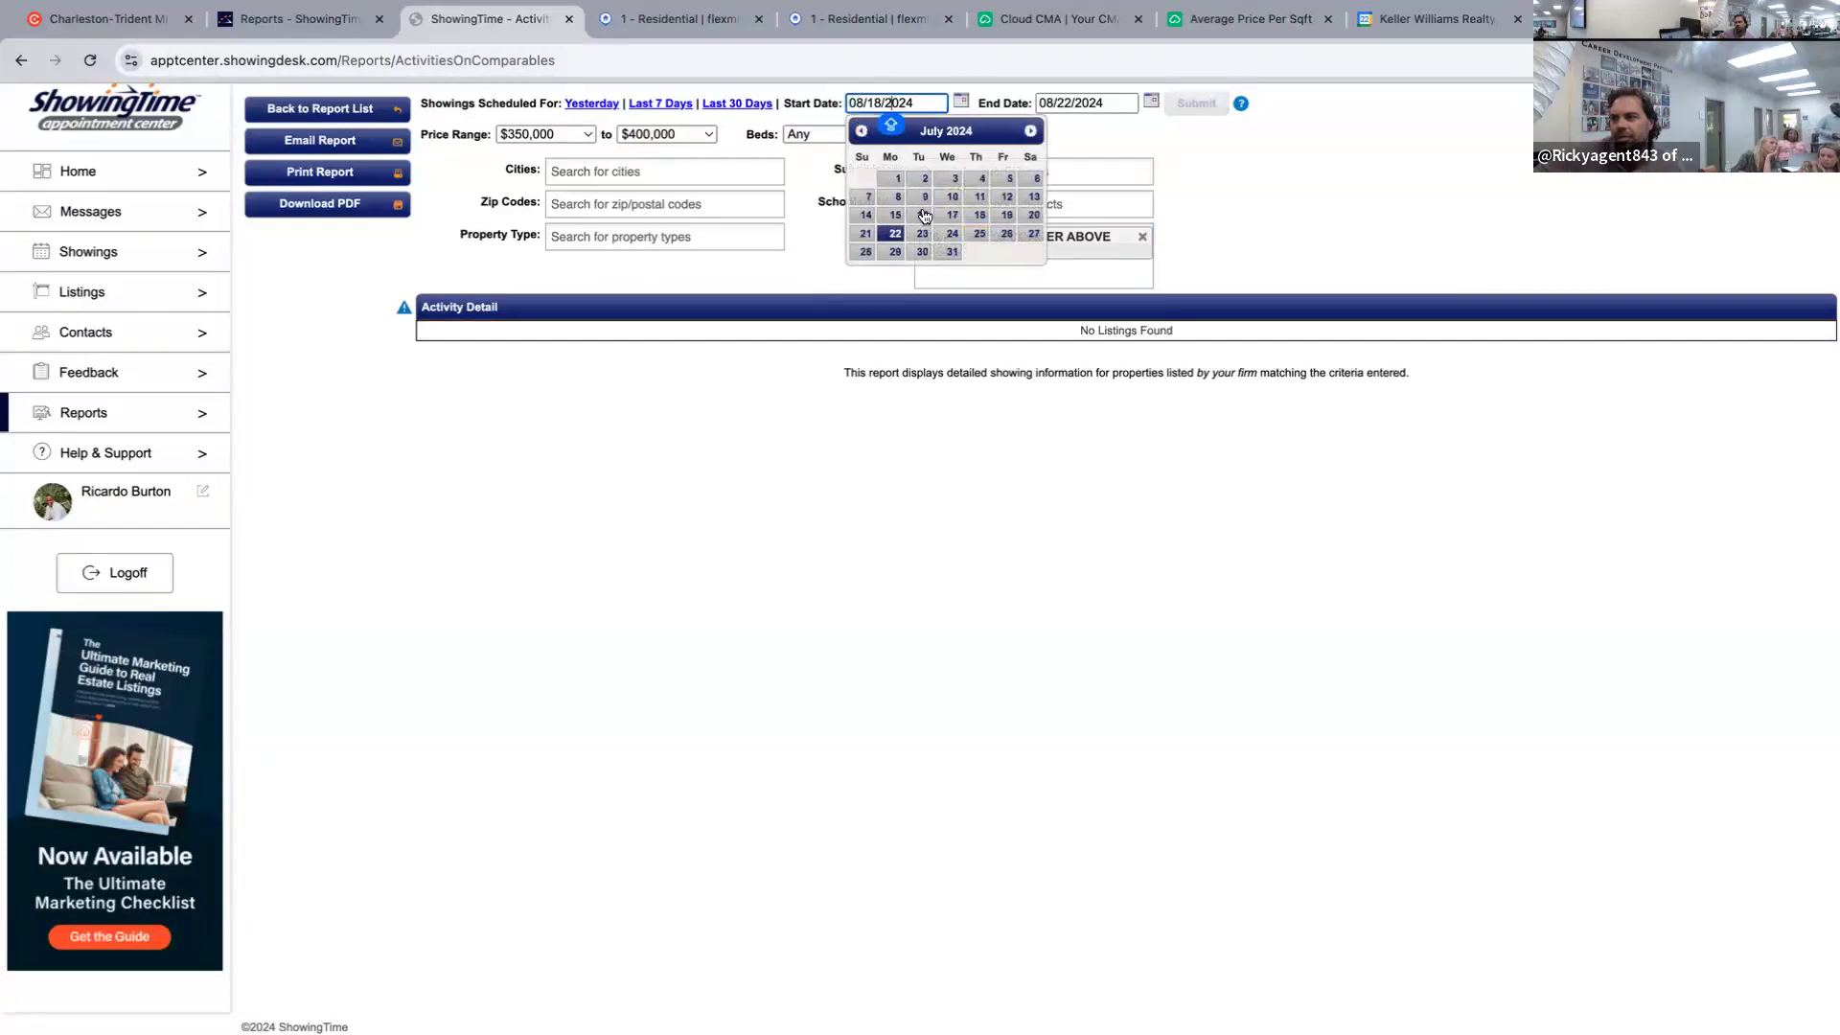
pyautogui.click(890, 234)
pyautogui.click(1197, 102)
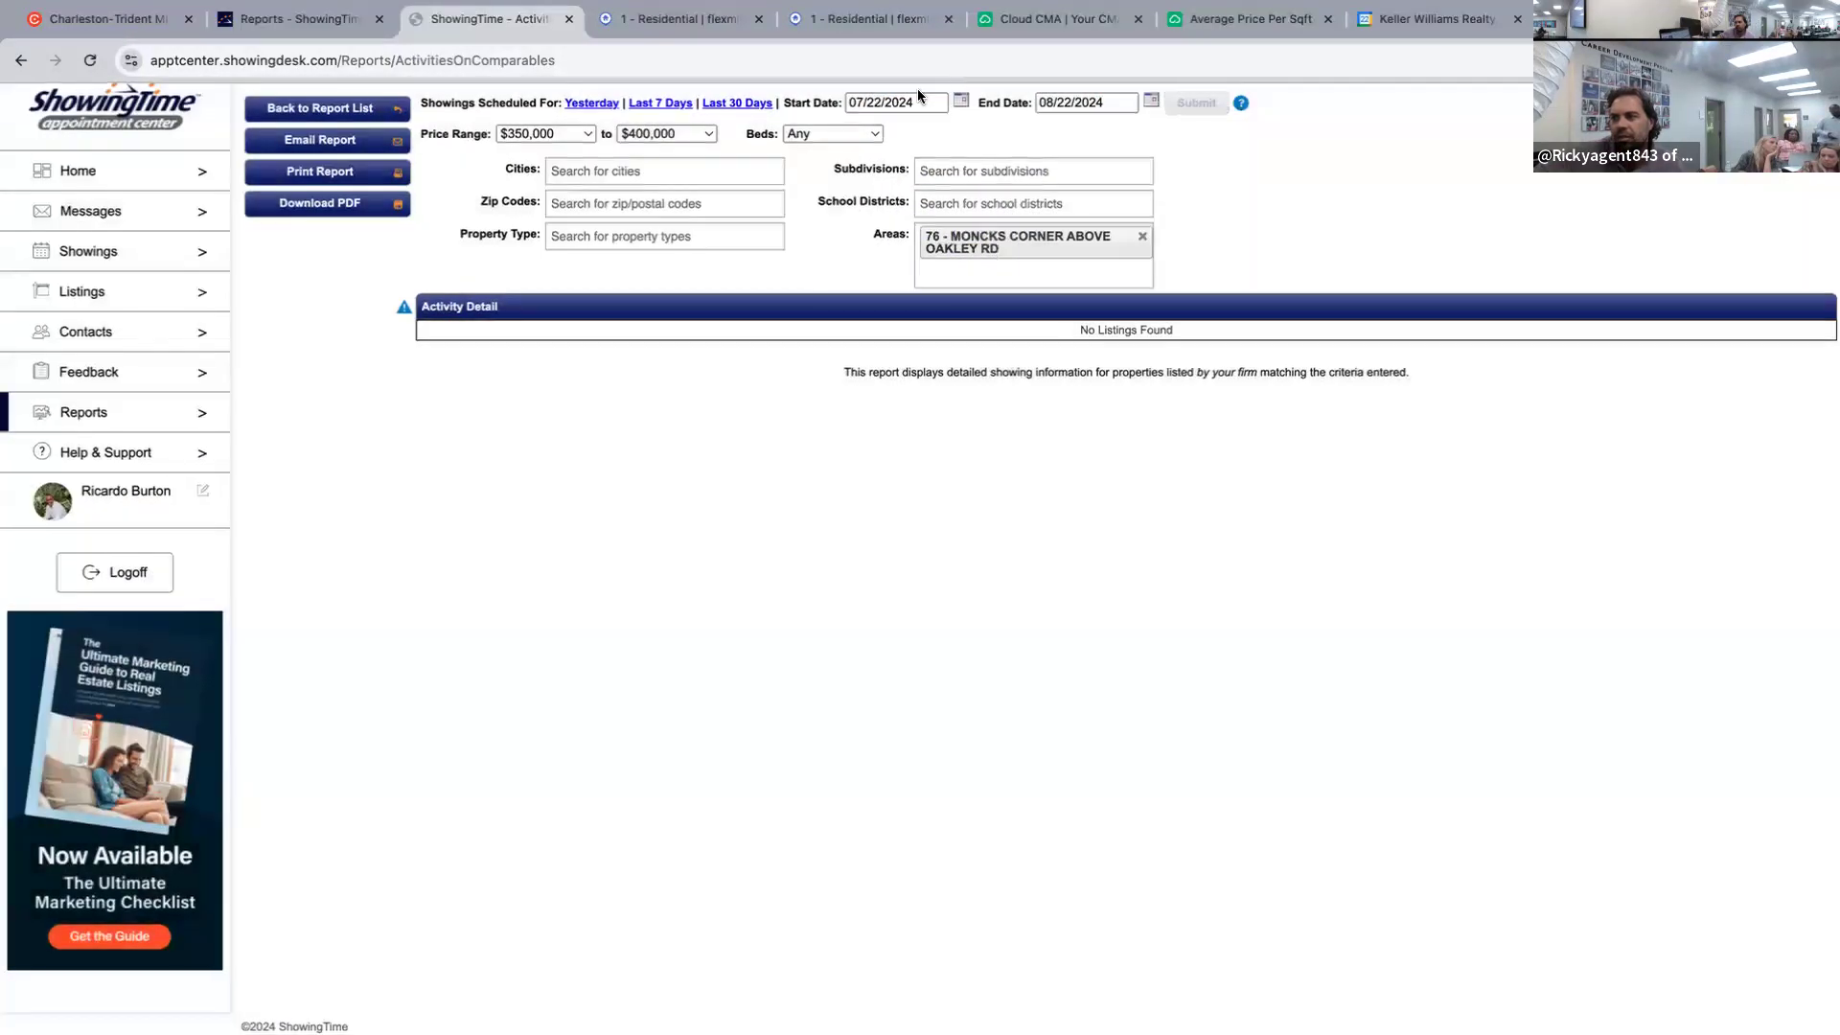
pyautogui.click(888, 100)
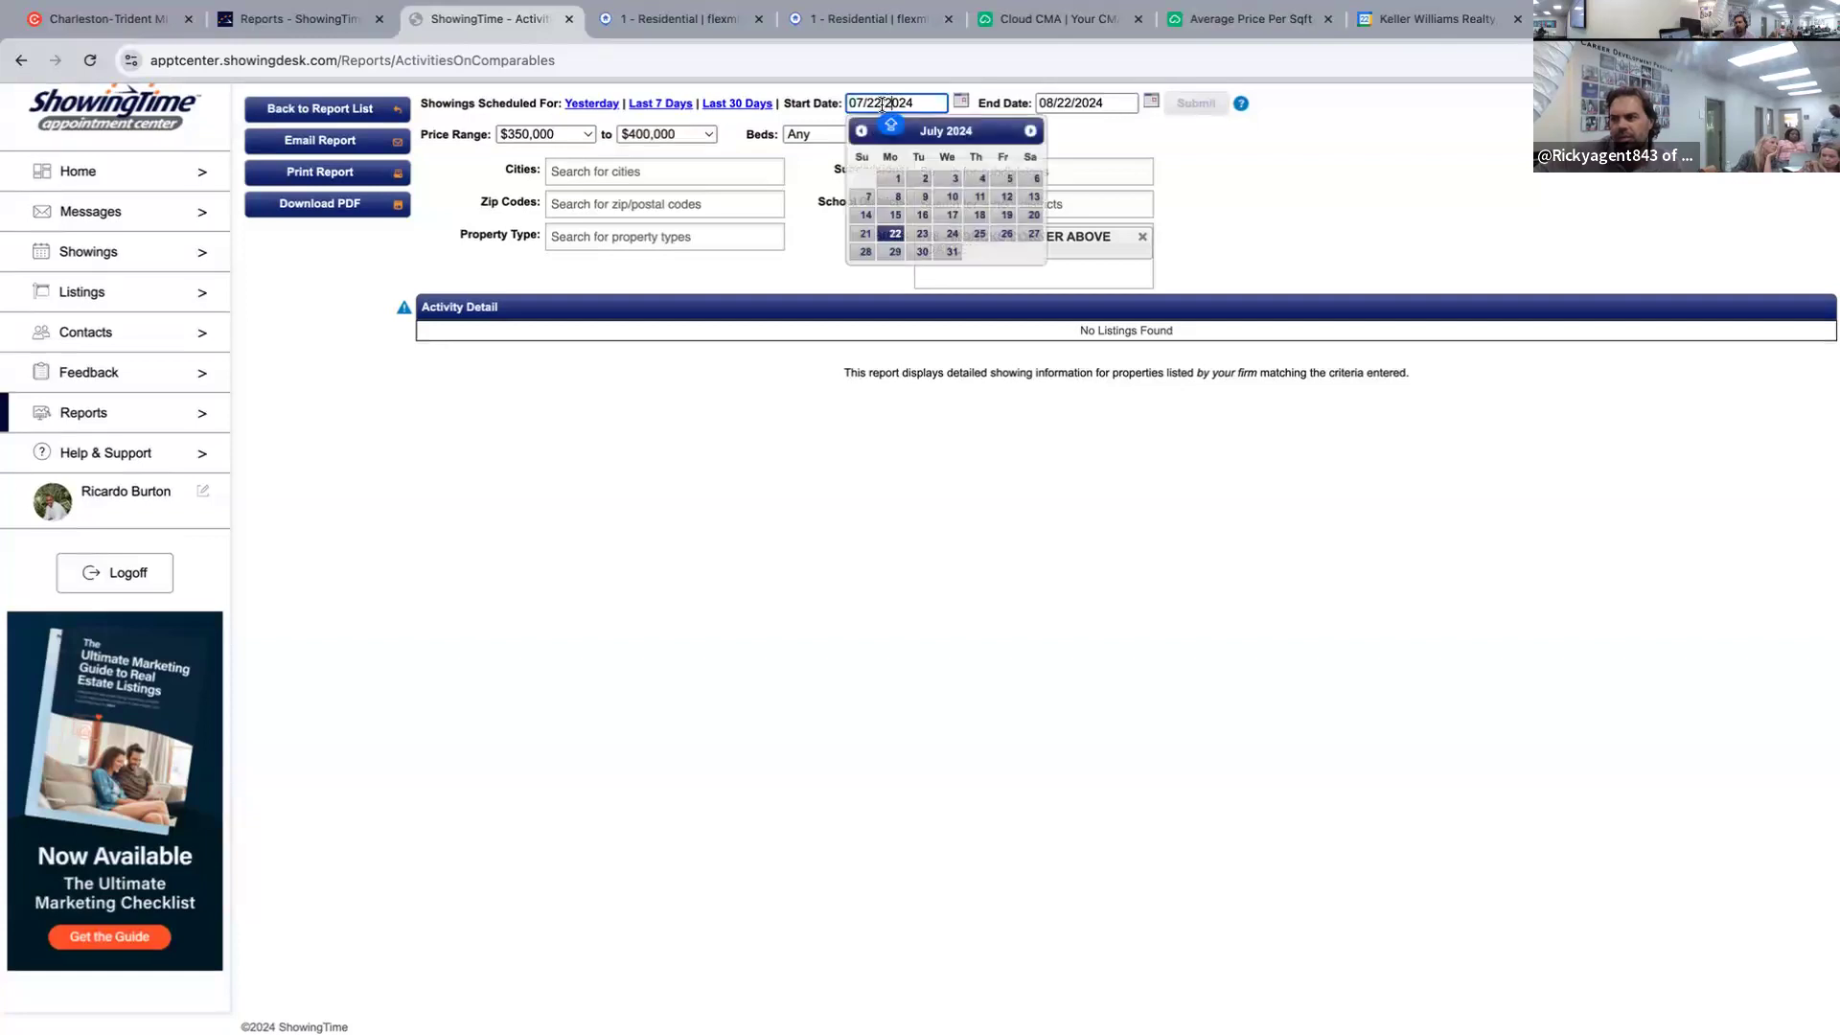
pyautogui.click(862, 131)
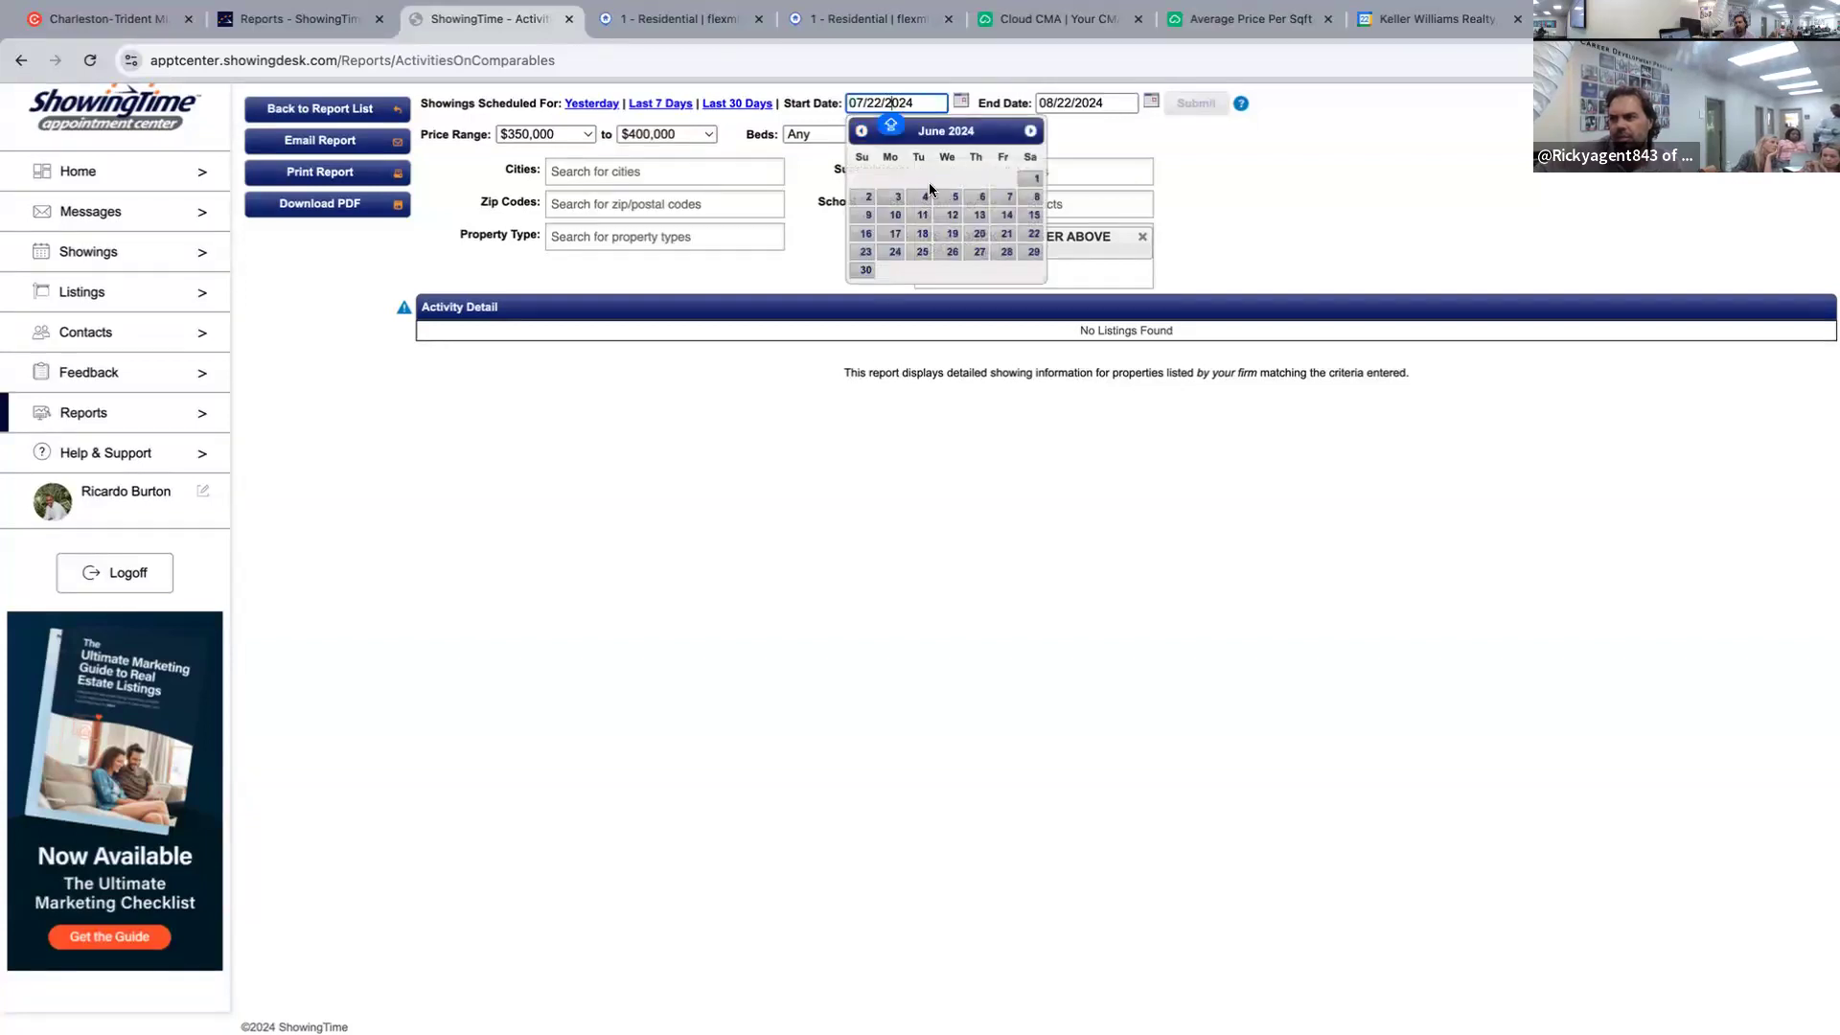
pyautogui.click(1036, 178)
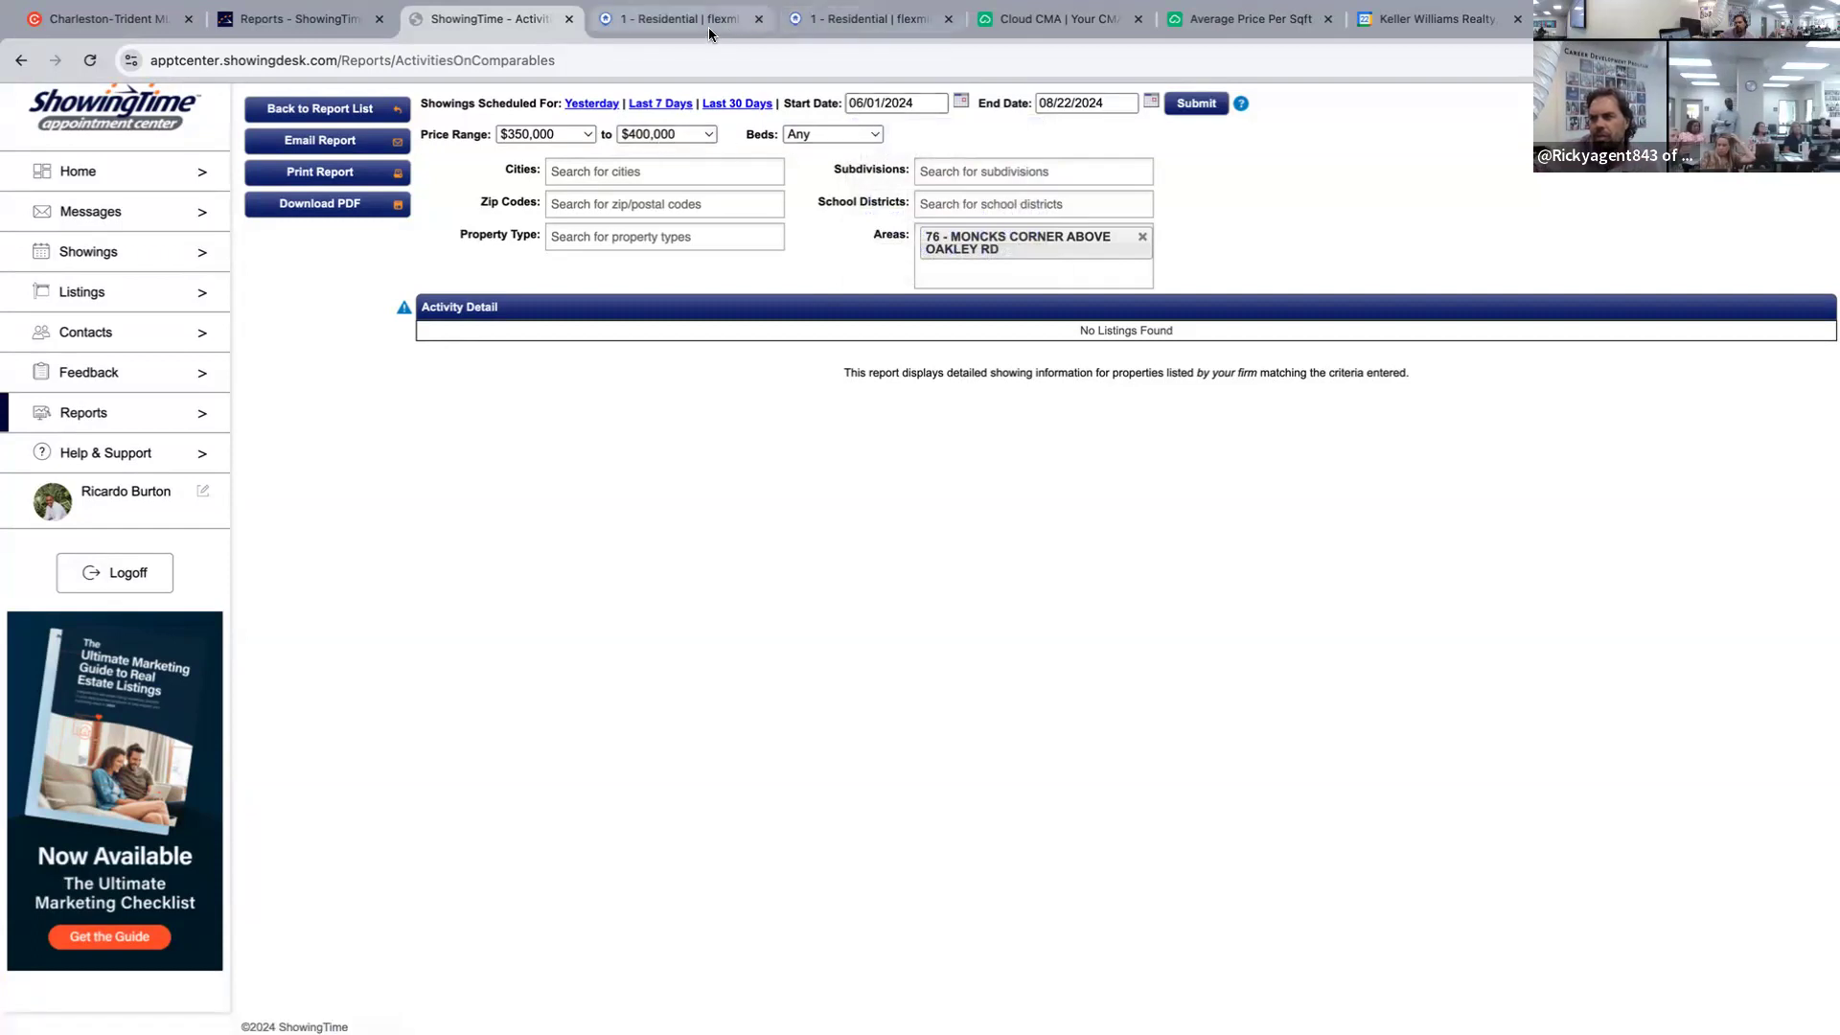
# Lower the minimum price to $200,000 and rerun the report.
pyautogui.click(543, 135)
pyautogui.scroll(3, 559, 65)
pyautogui.click(556, 114)
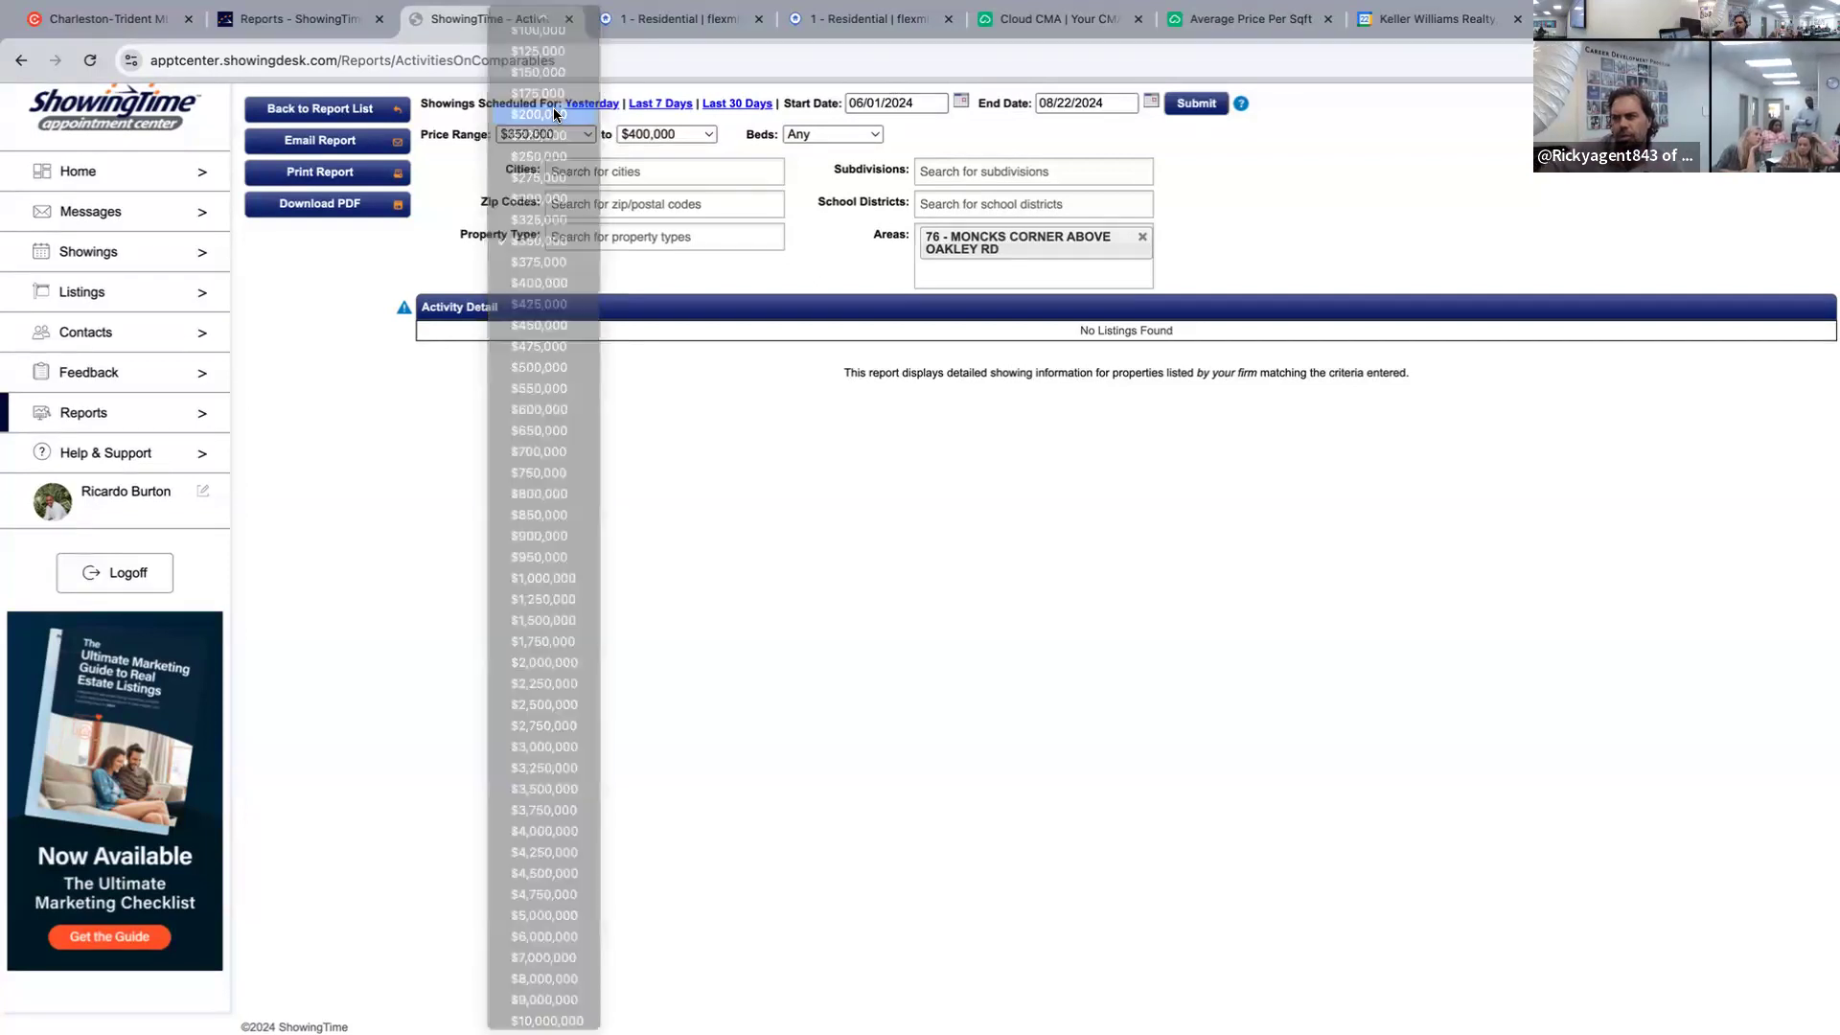
pyautogui.click(1214, 107)
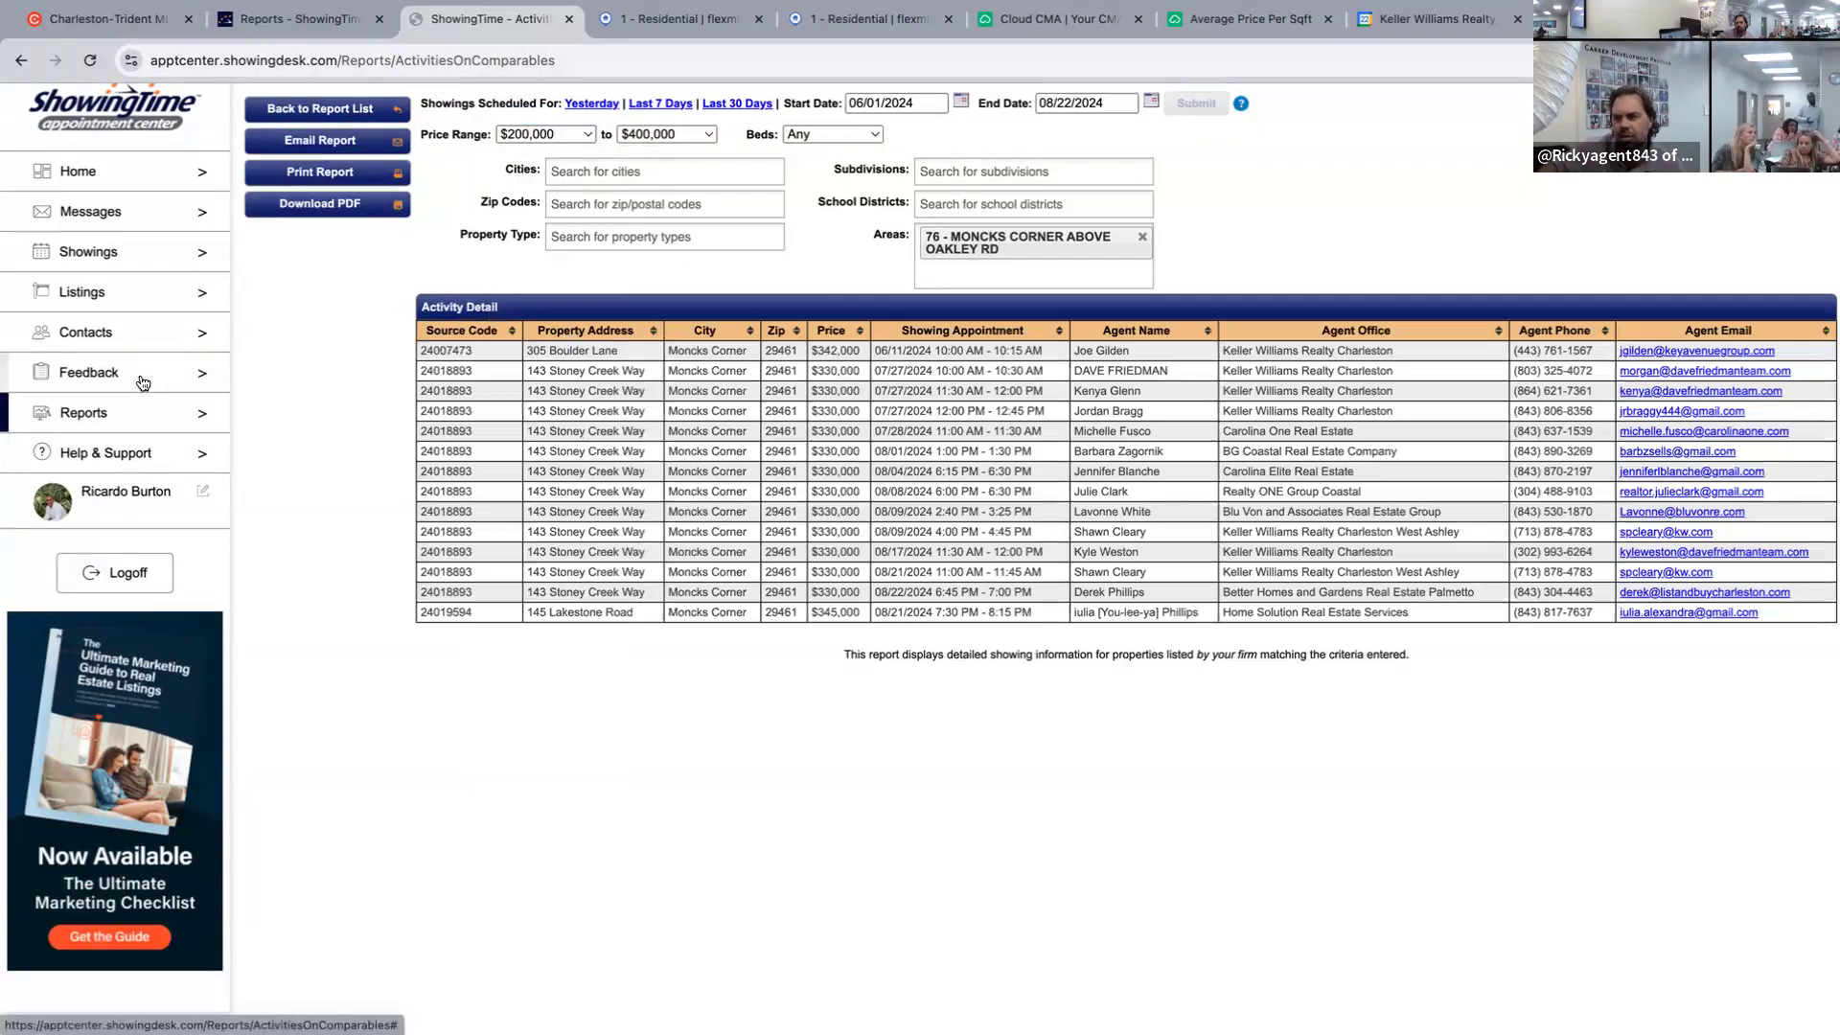
# Open the Target Market Analysis report from the report list.
pyautogui.click(101, 414)
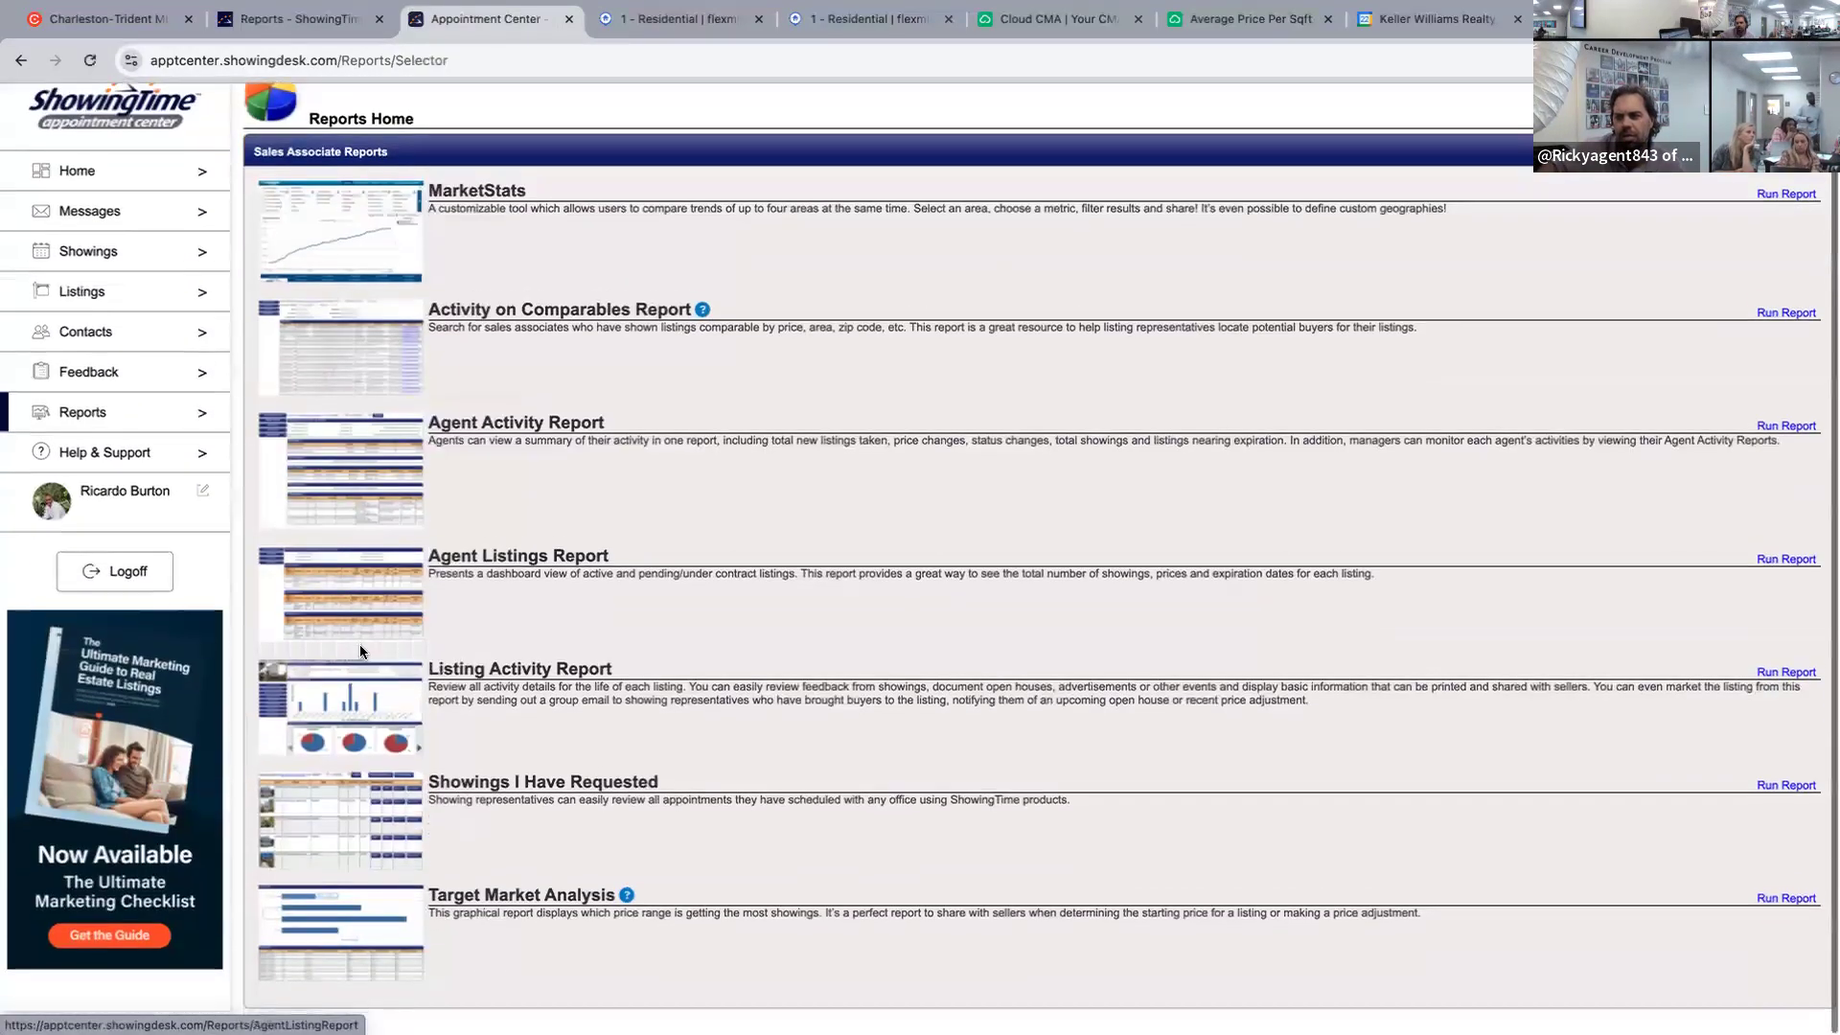
pyautogui.click(382, 921)
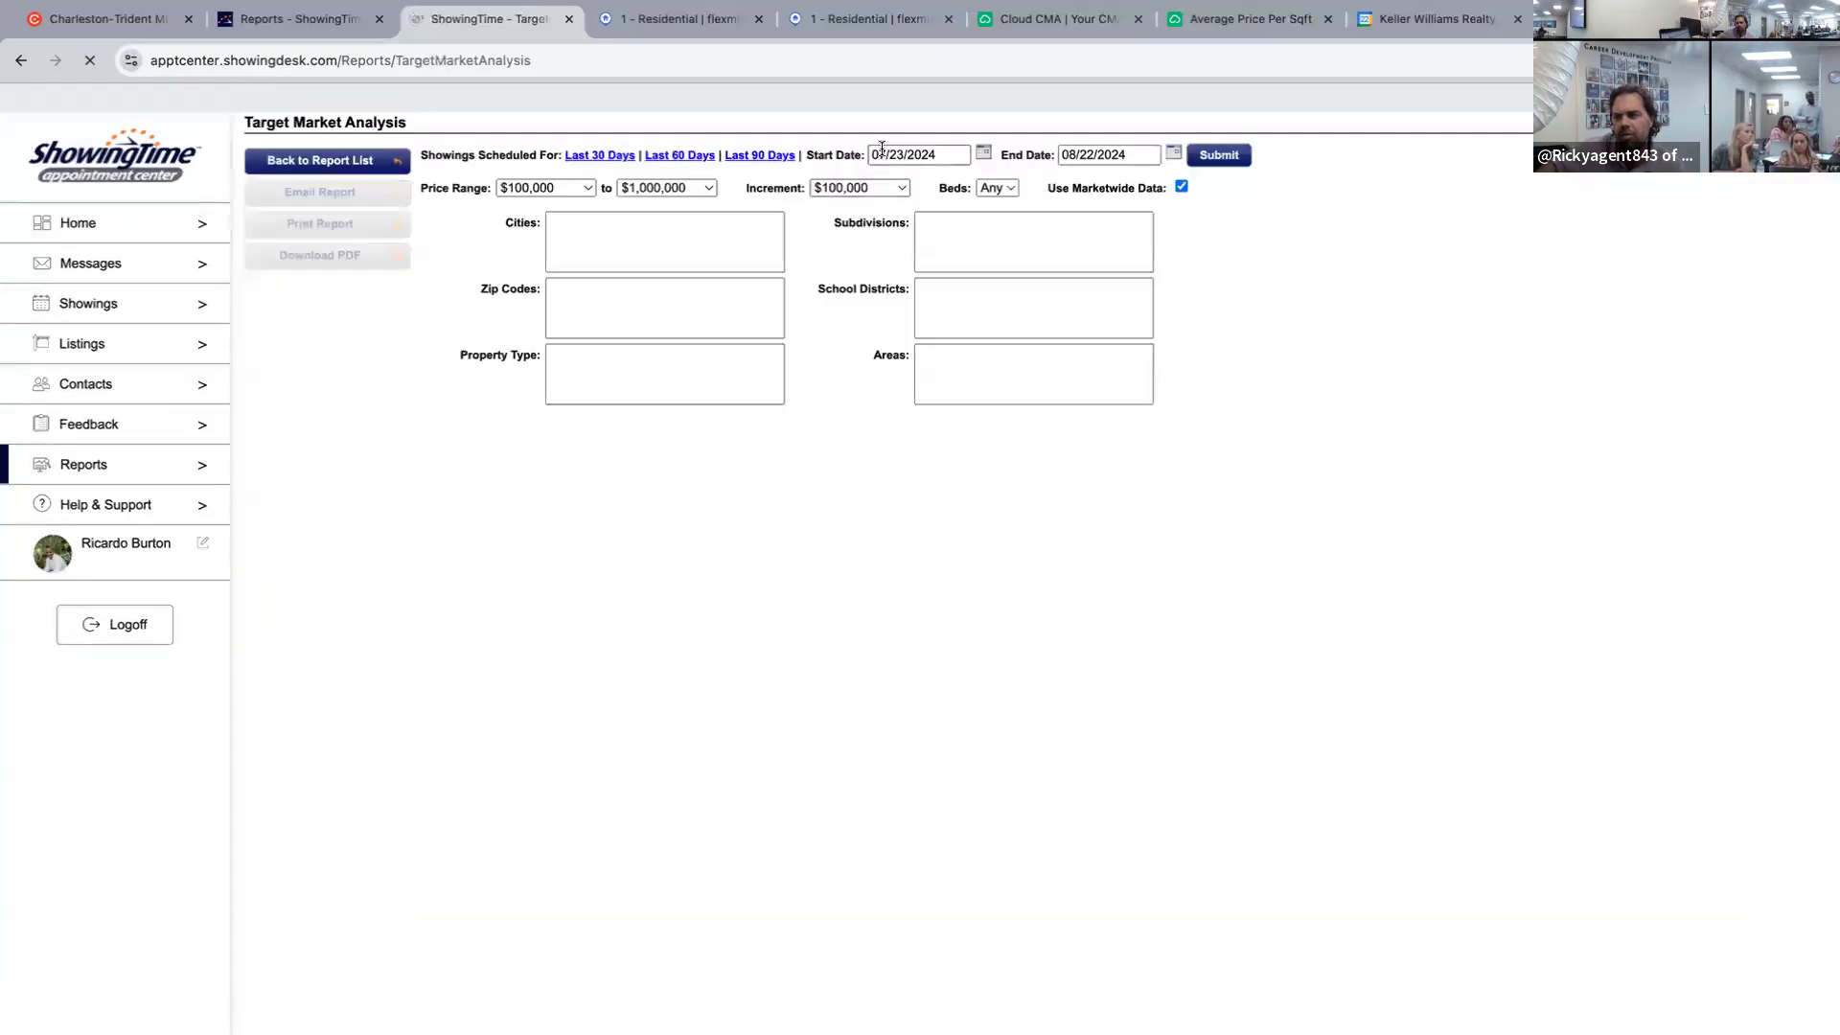
pyautogui.click(882, 154)
pyautogui.click(1213, 263)
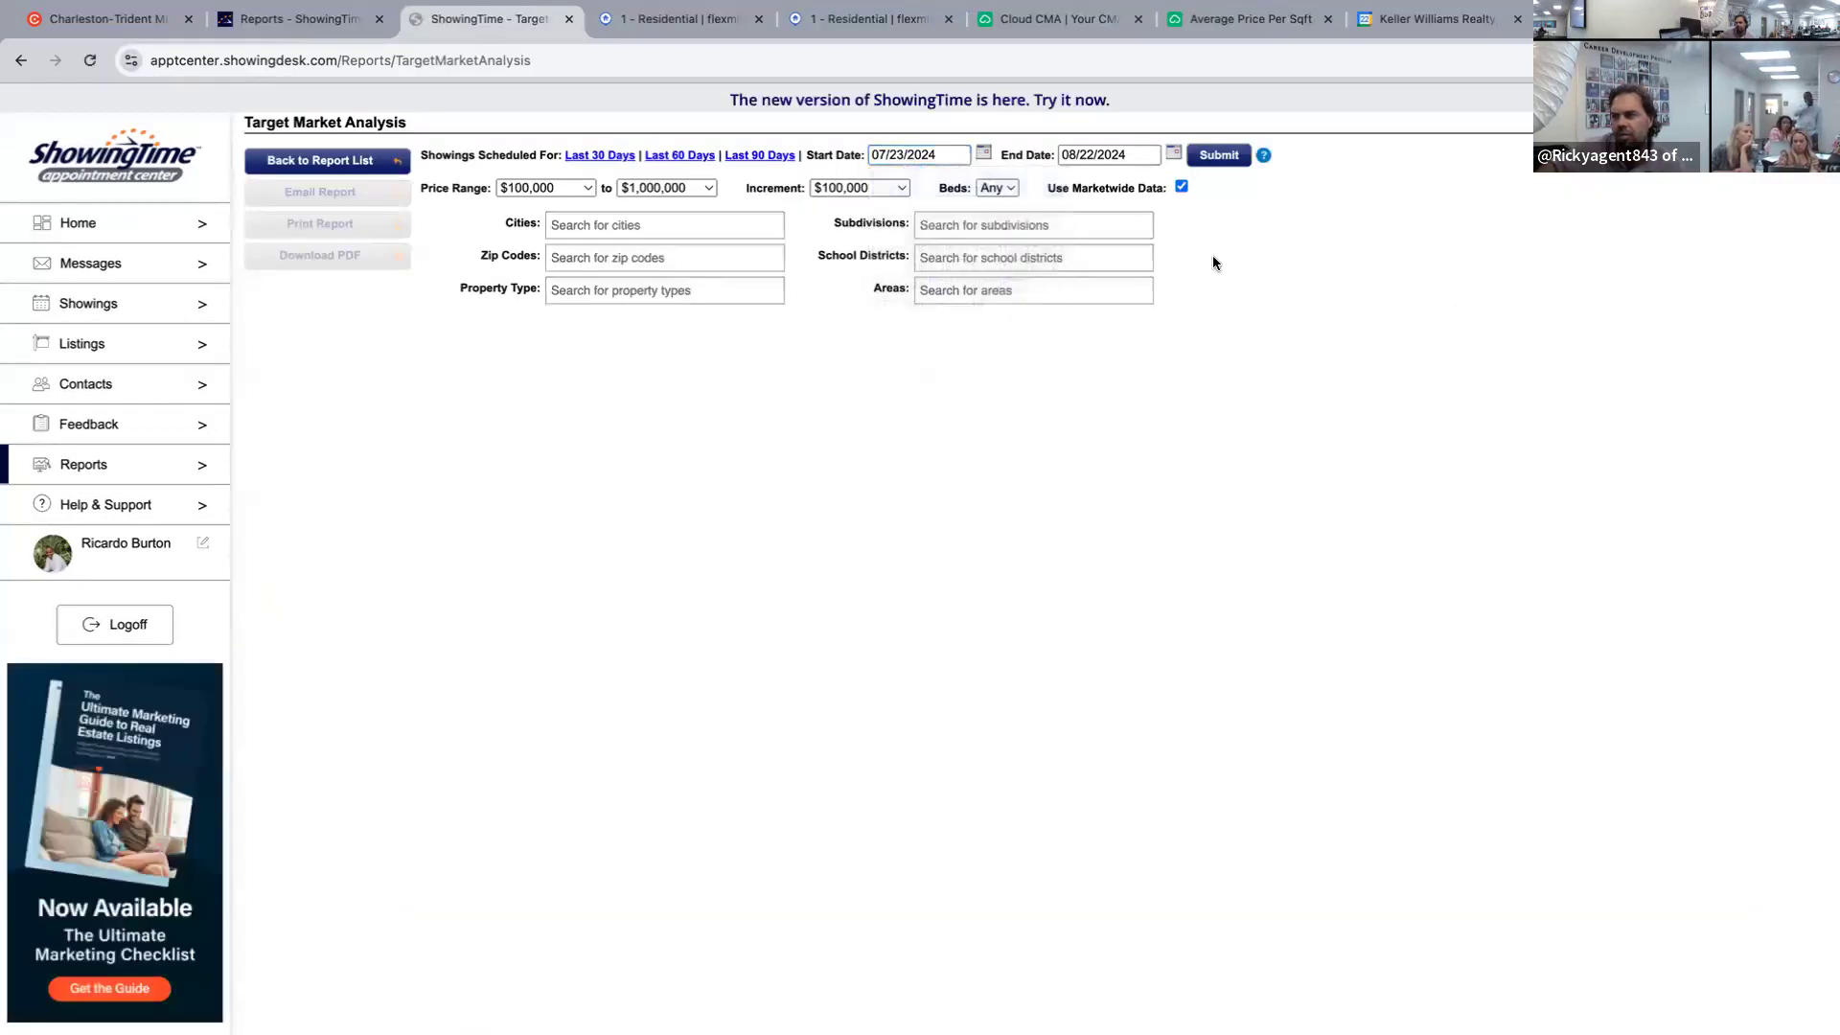
# Set the price range to $200,000–$400,000 with a $10,000 increment.
pyautogui.click(548, 186)
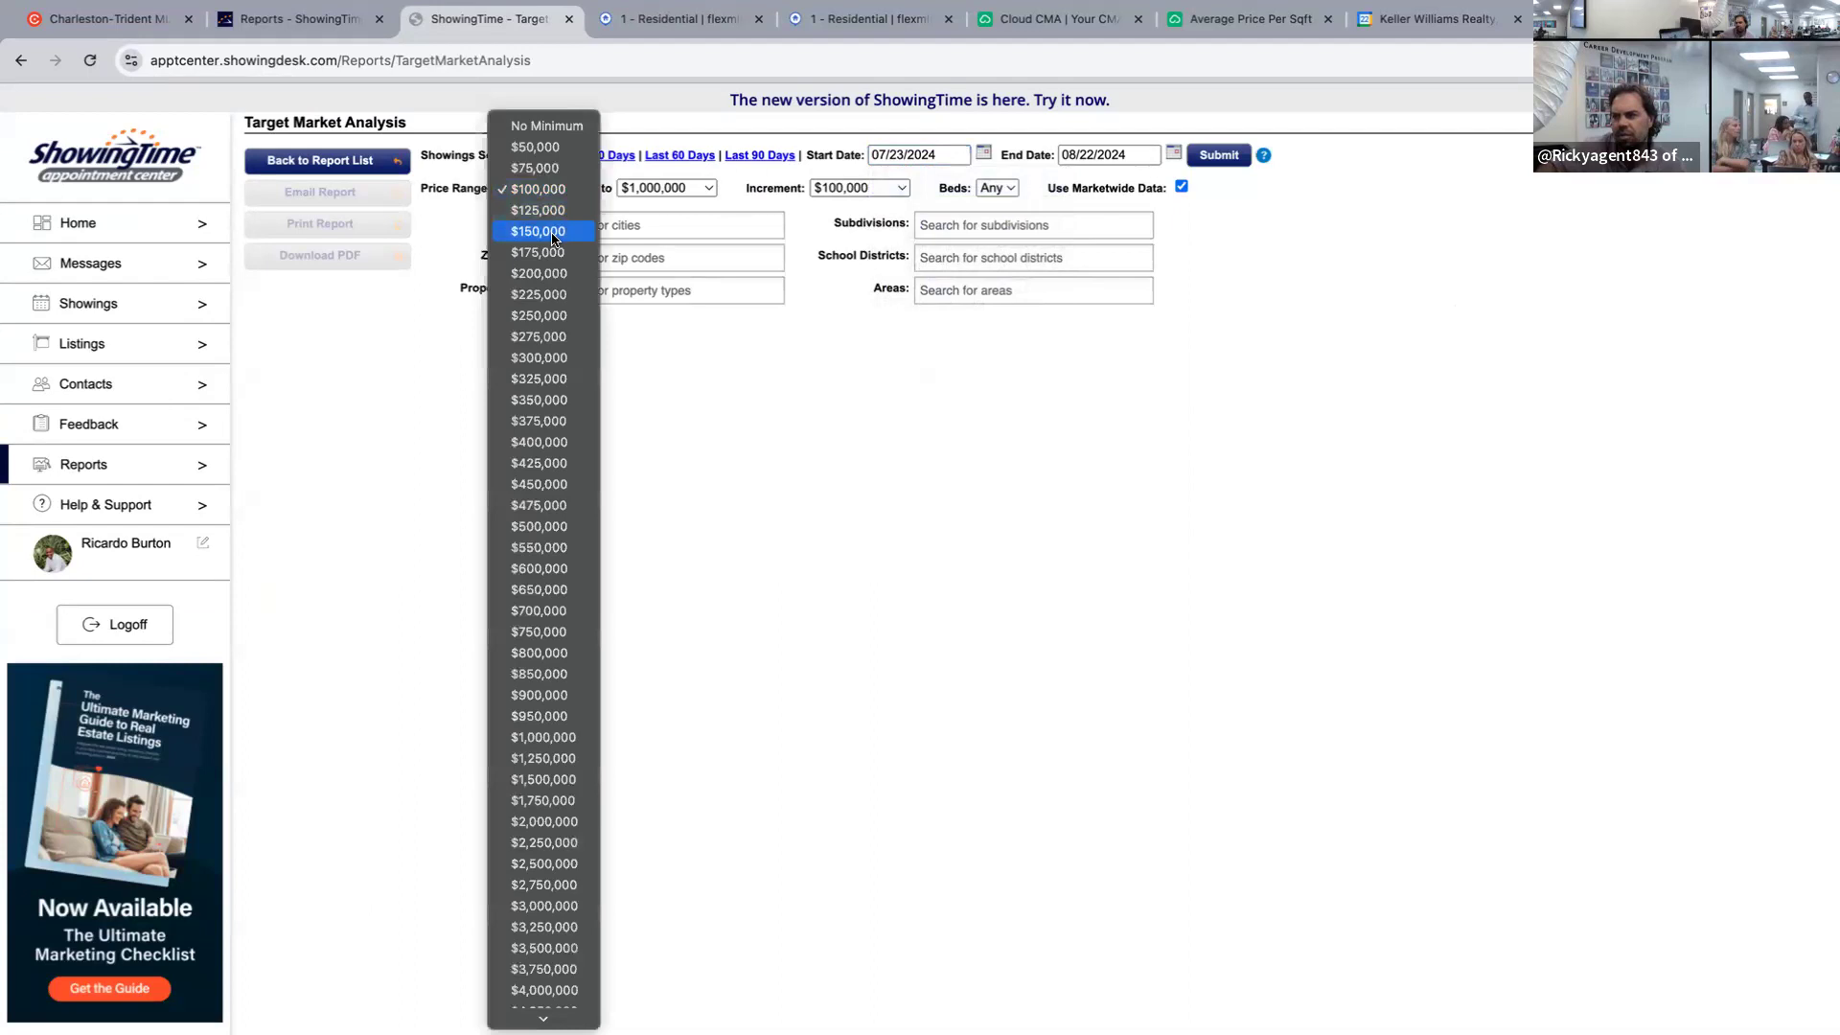
pyautogui.click(542, 272)
pyautogui.click(671, 188)
pyautogui.scroll(10, 677, 156)
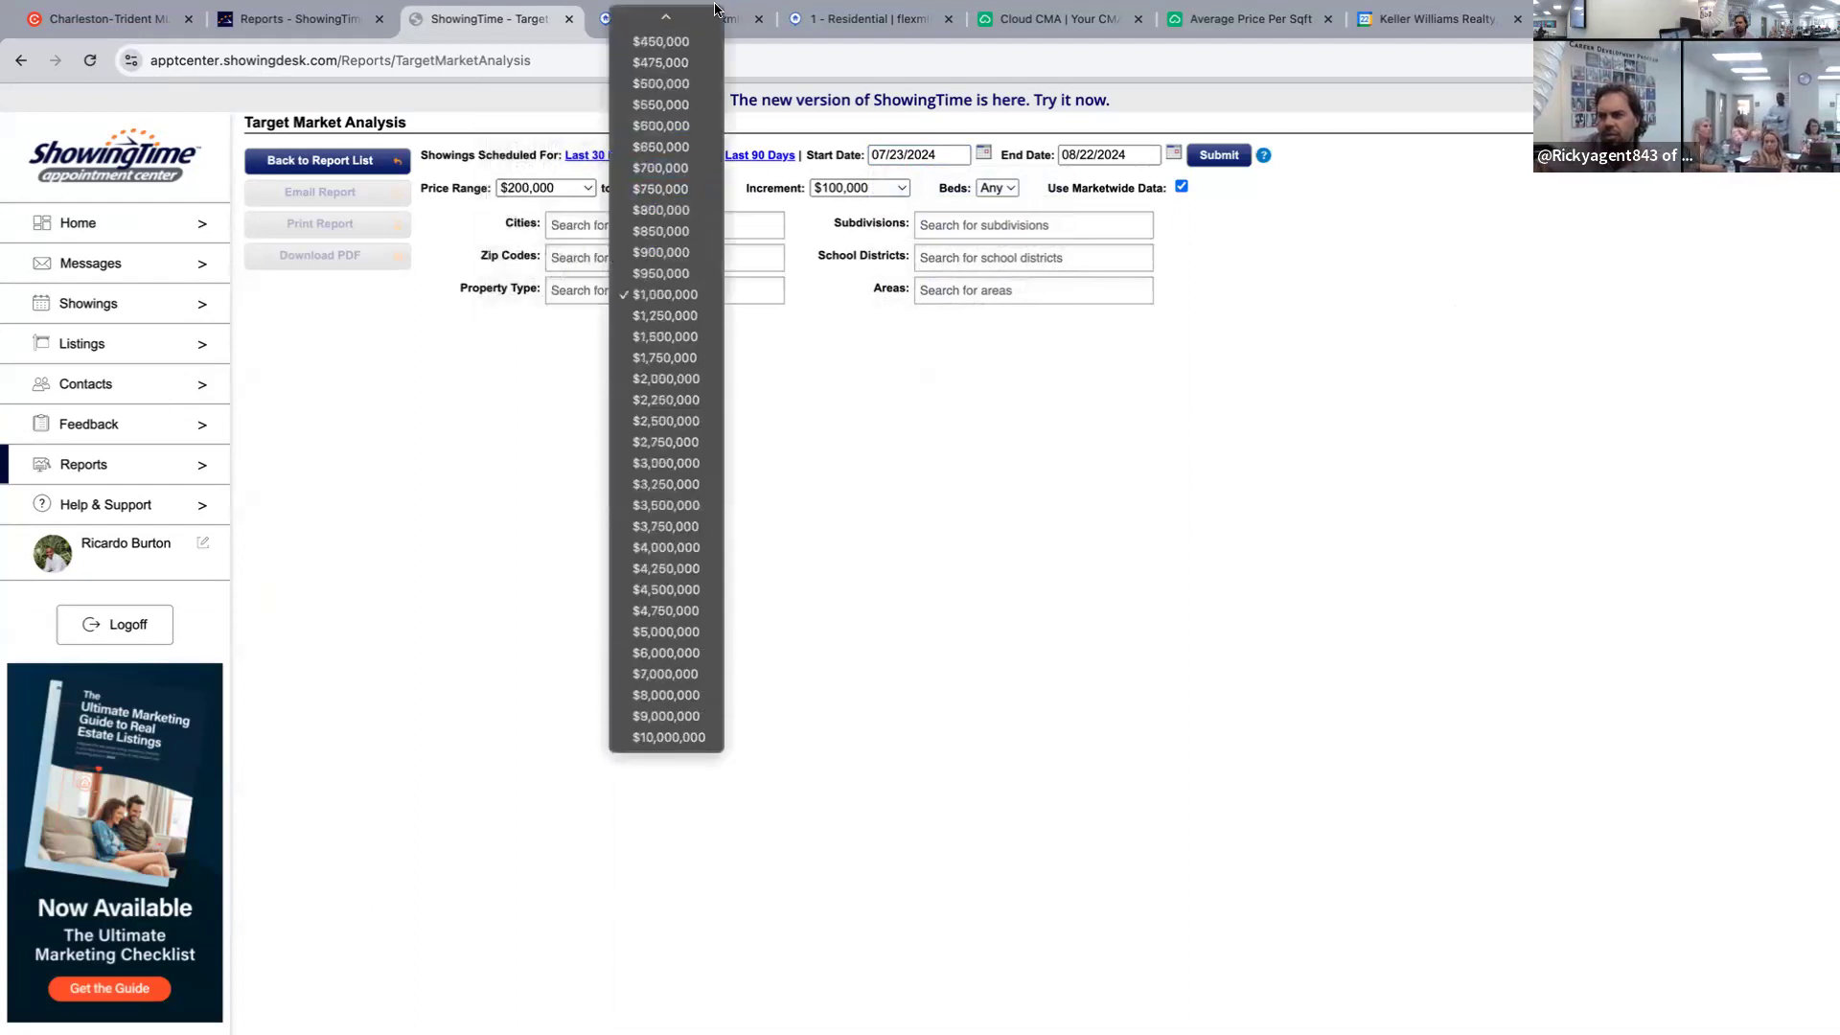
pyautogui.click(690, 299)
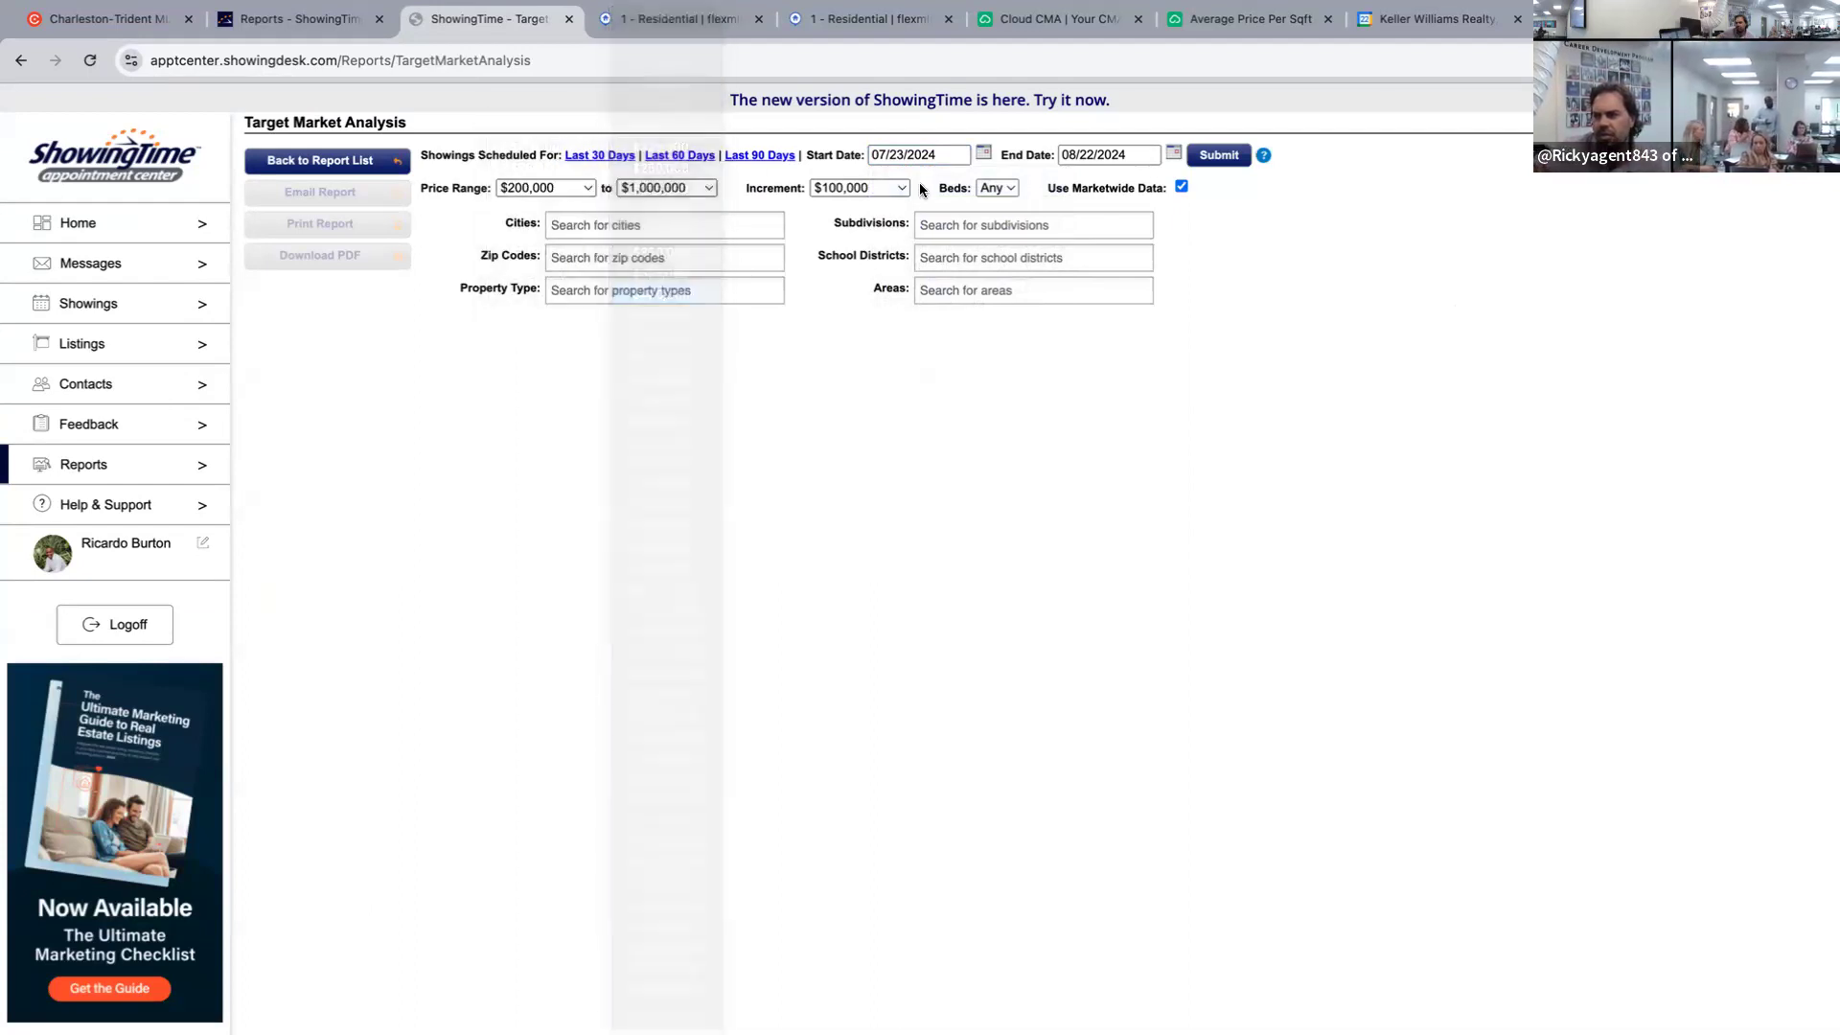
pyautogui.click(901, 188)
pyautogui.click(1020, 259)
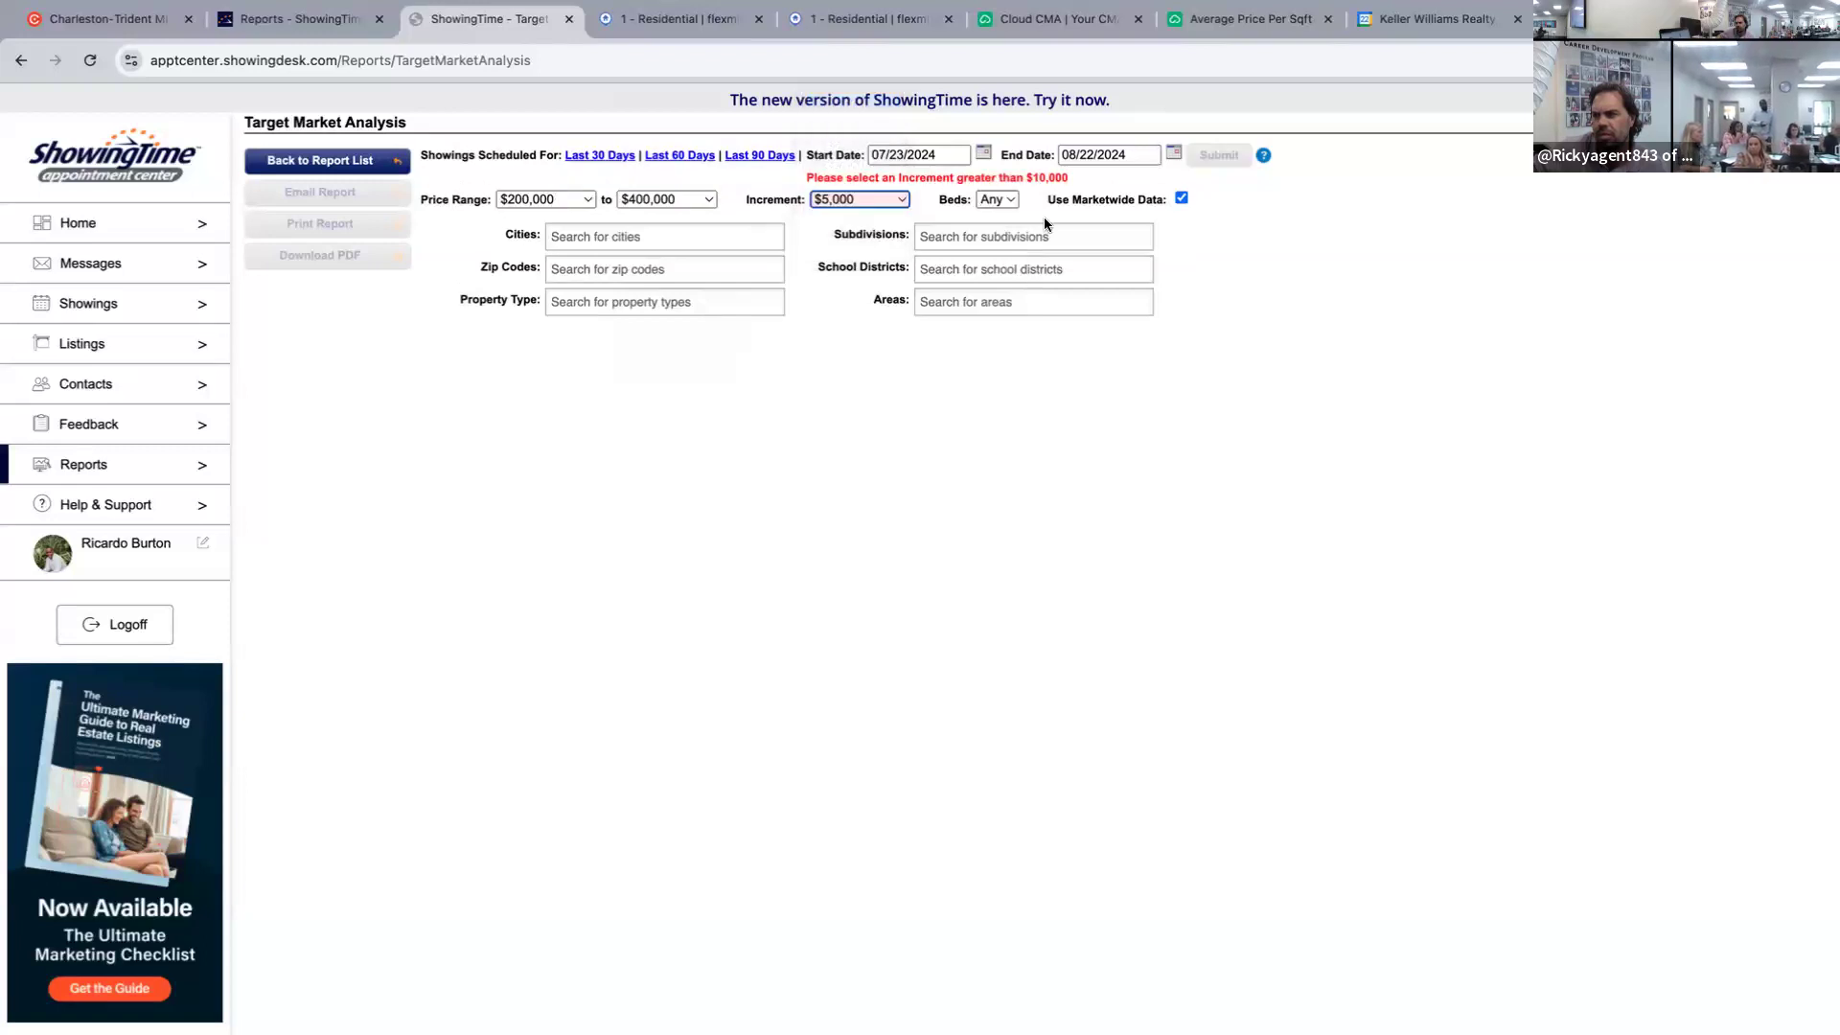
pyautogui.click(858, 199)
pyautogui.click(848, 217)
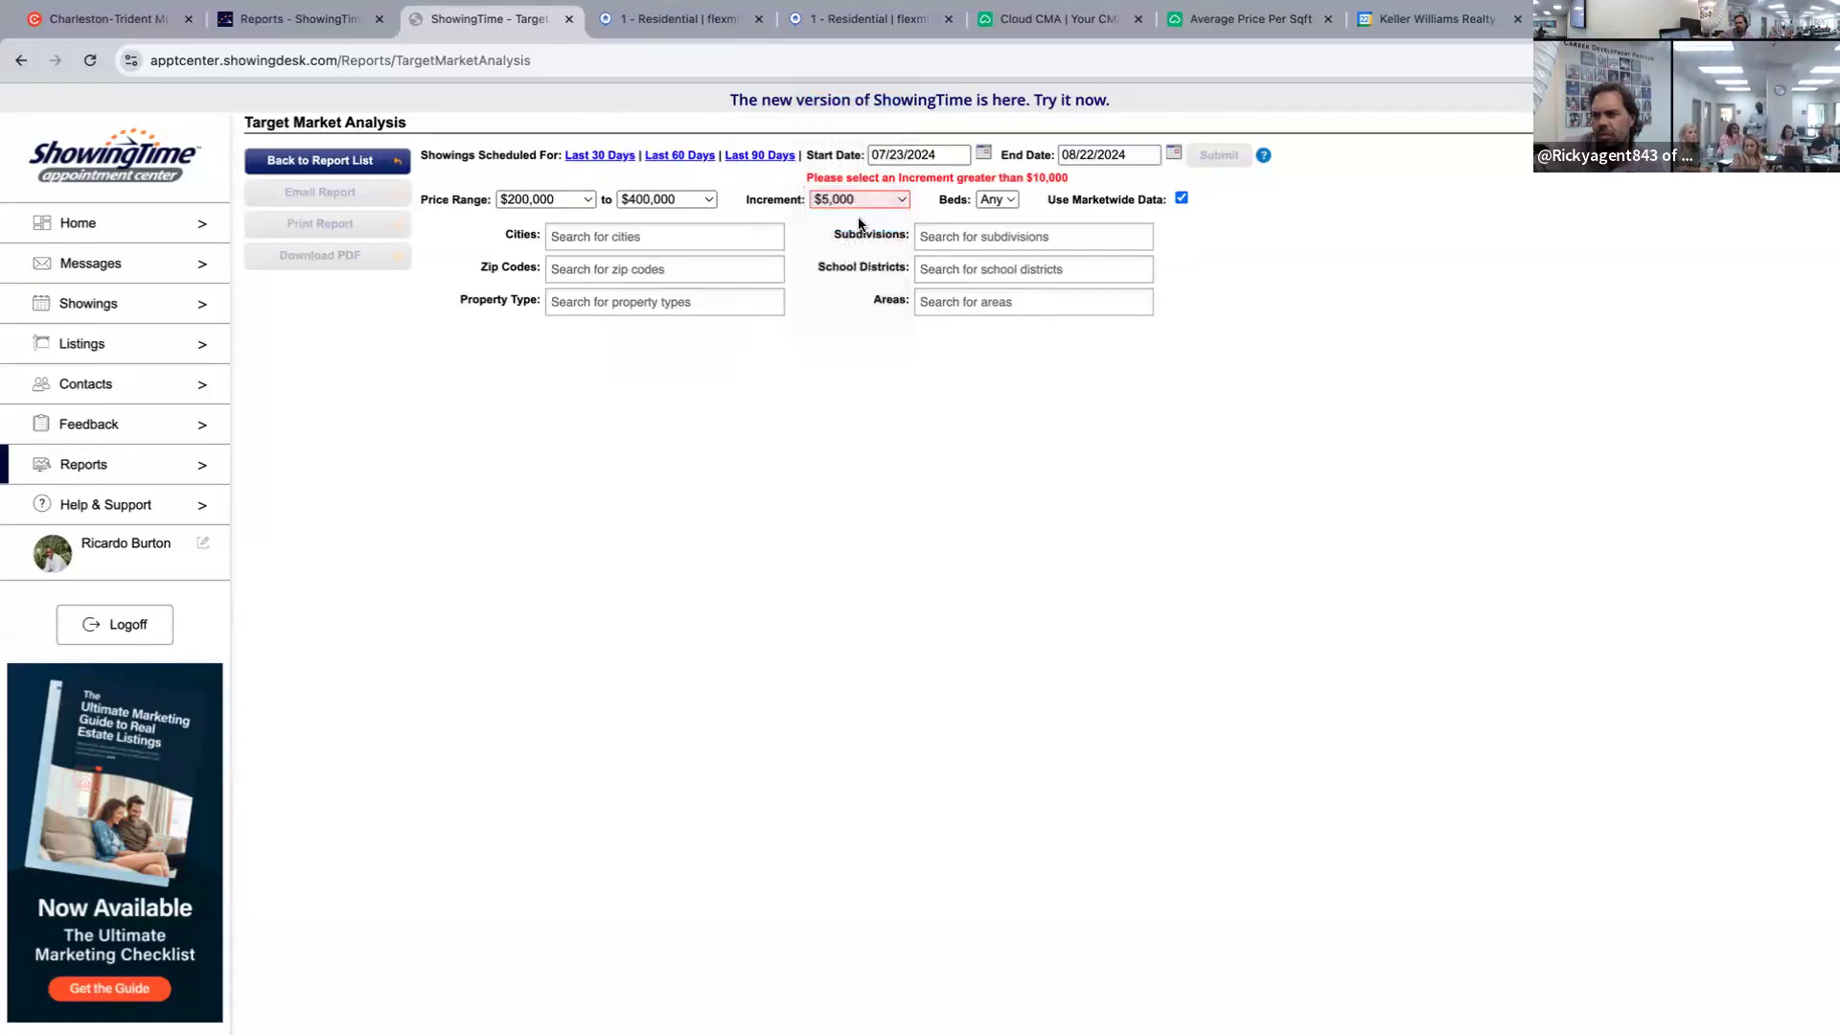
# Limit the report to area 76 Moncks Corner Above Oakley Rd and run it.
pyautogui.click(1006, 278)
pyautogui.scroll(-10, 1011, 373)
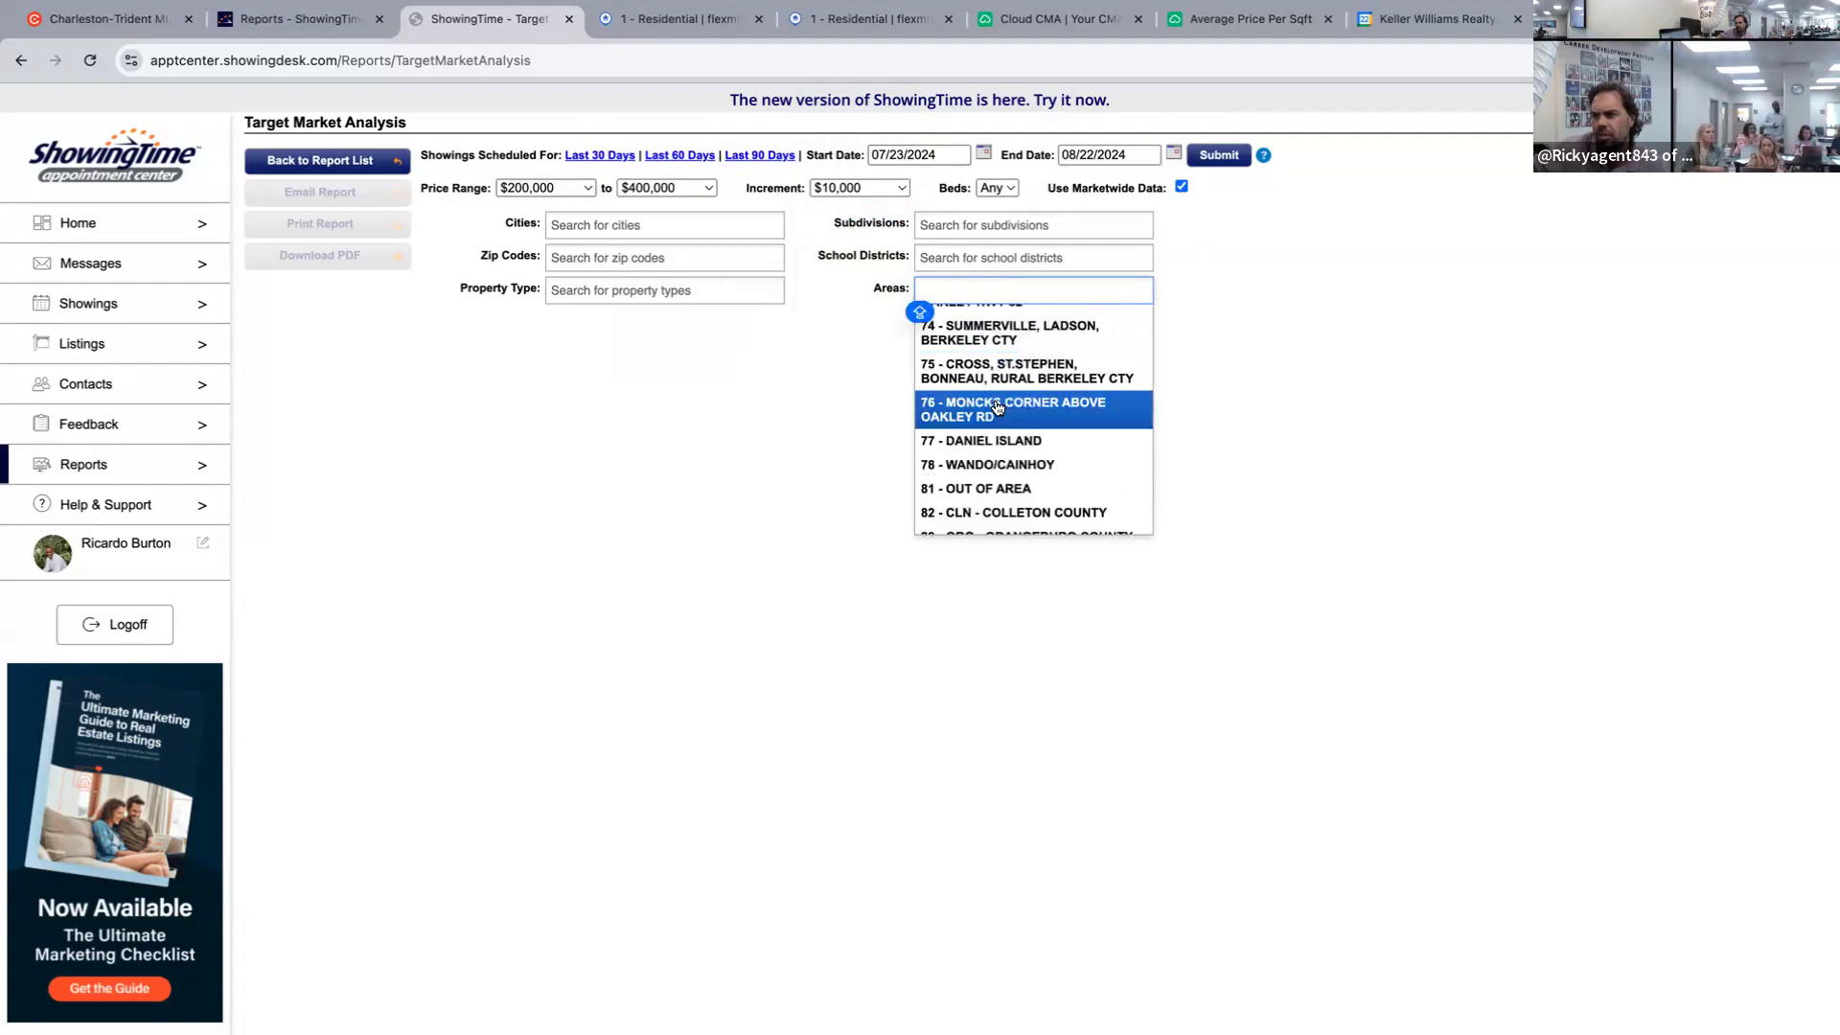
pyautogui.click(1011, 410)
pyautogui.click(1219, 157)
pyautogui.moveTo(951, 575)
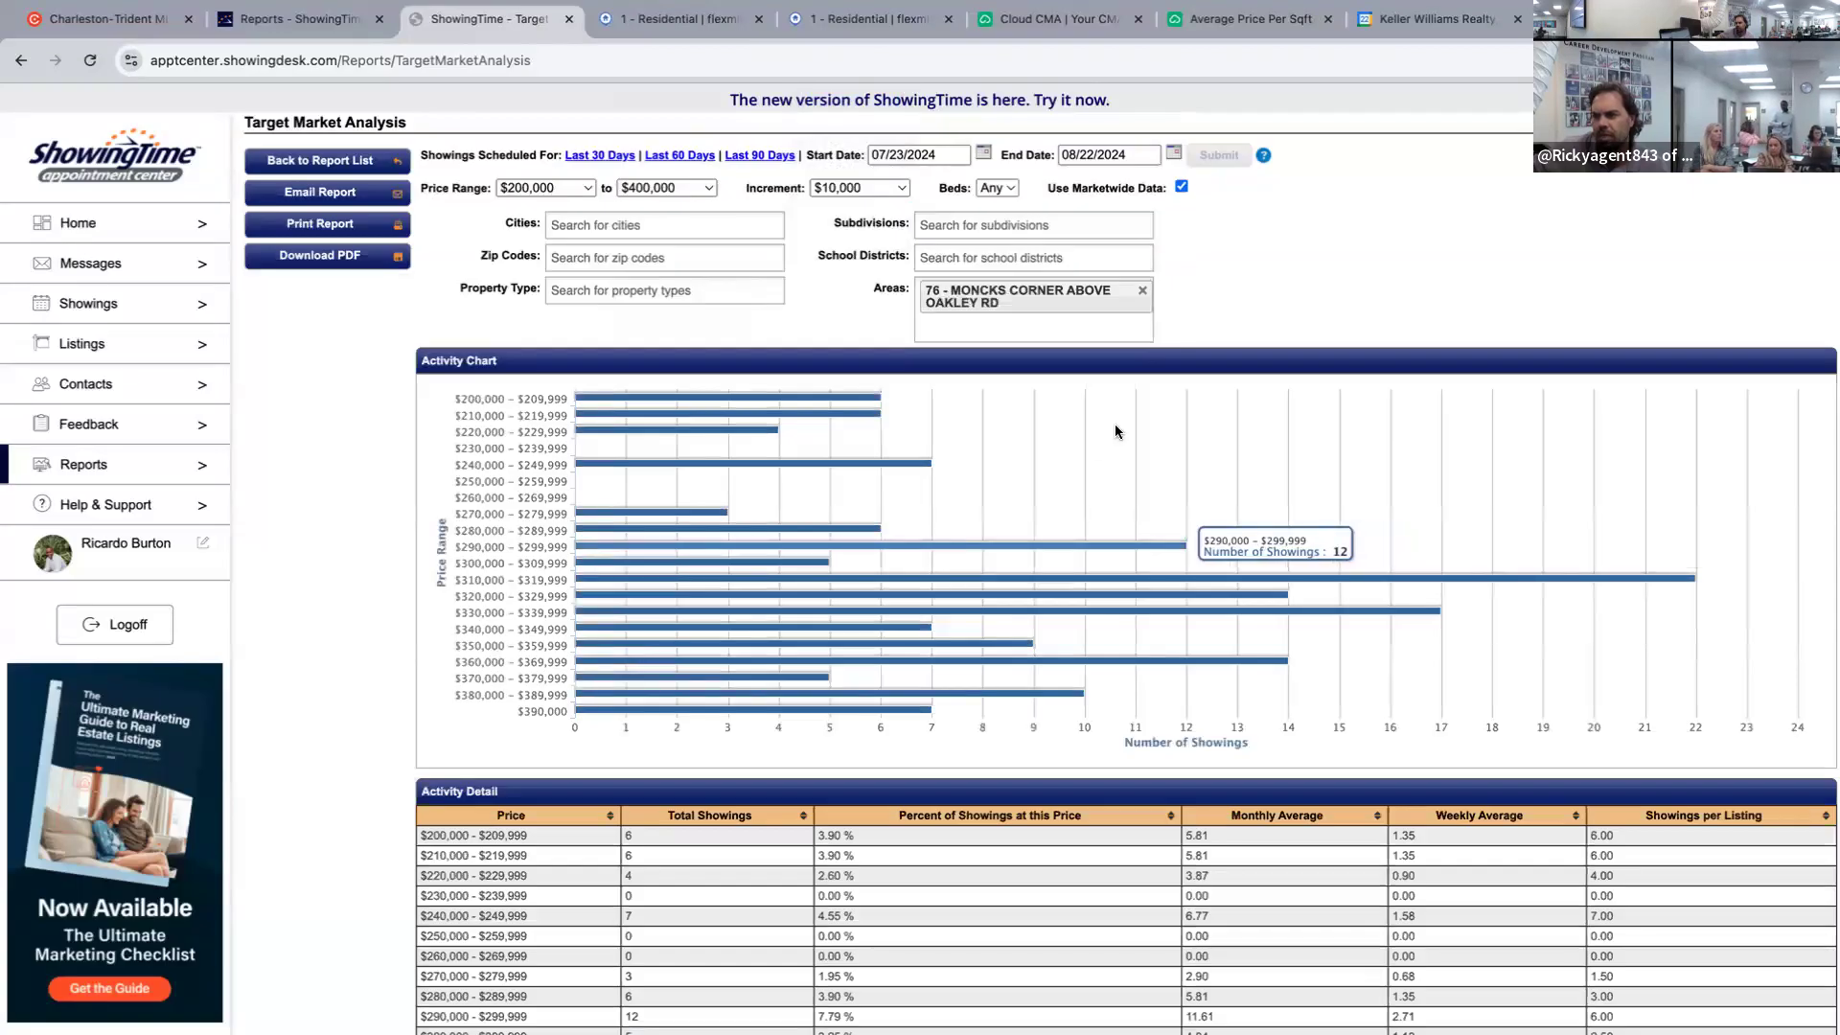
# Add HAYNESVILLE as the subdivision filter and rerun, leaving one showing in the $390,000 band.
pyautogui.scroll(-3, 1115, 432)
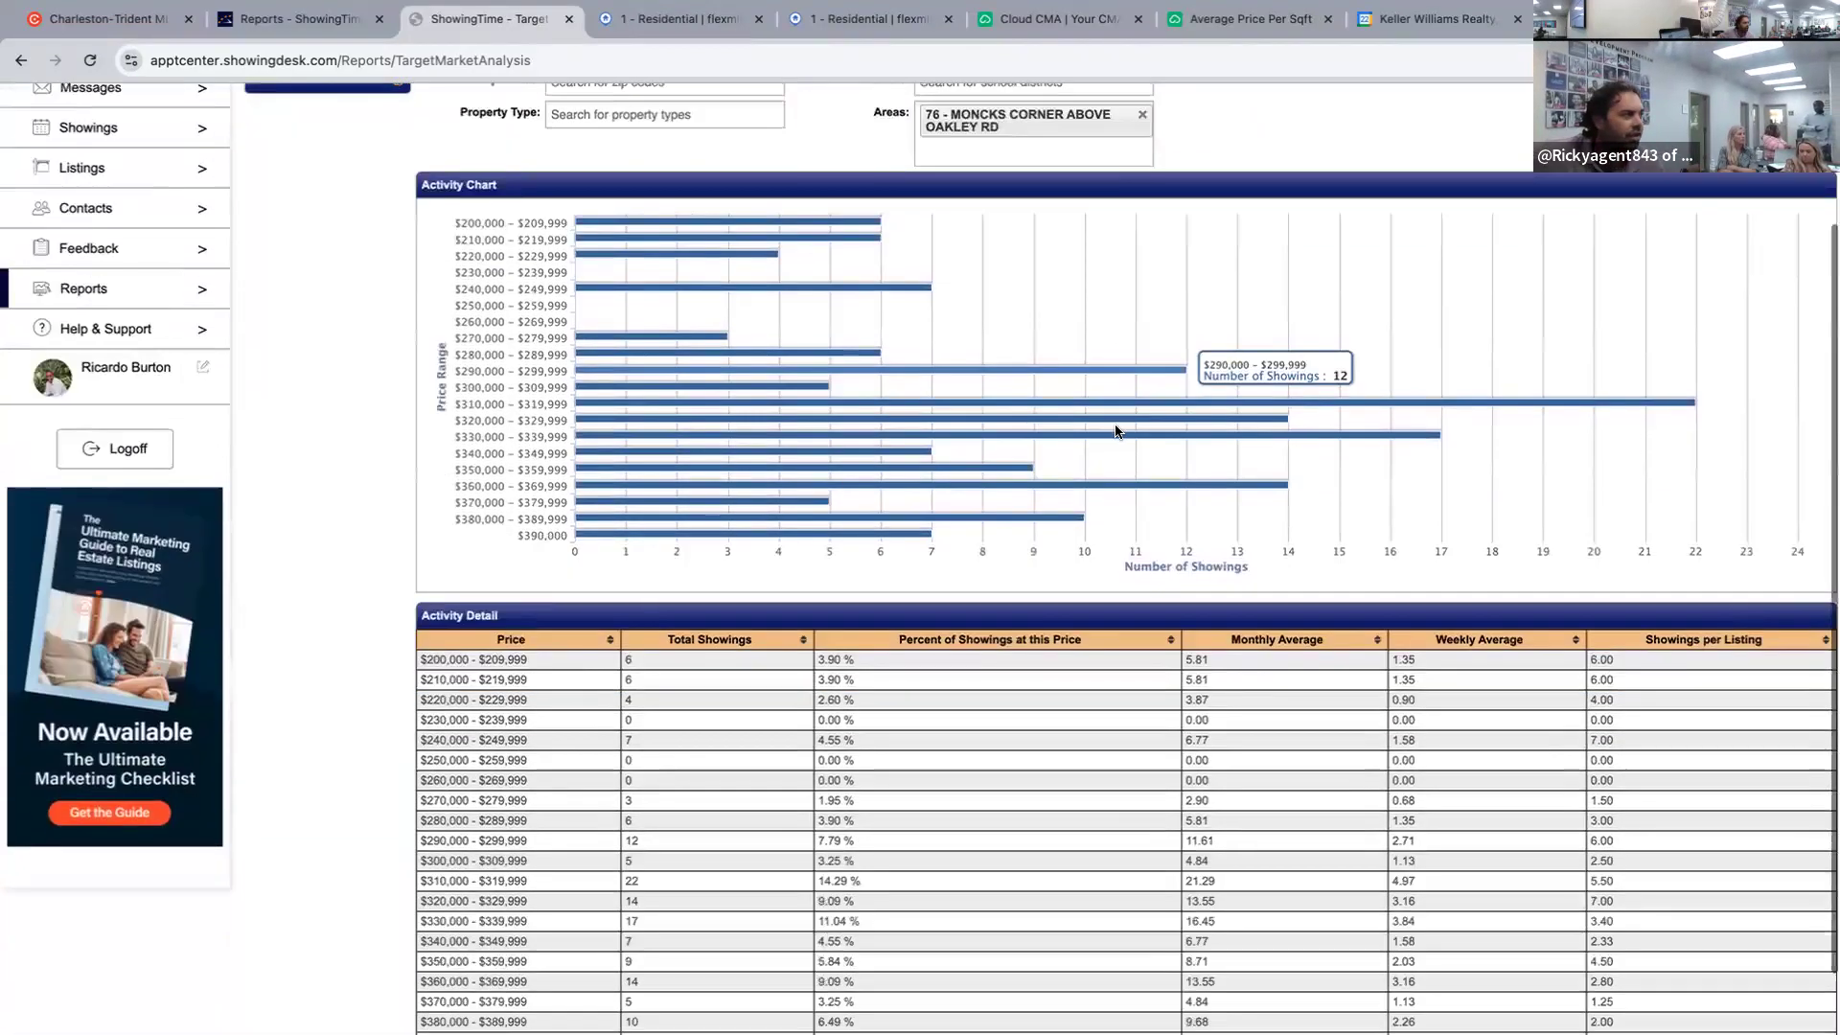
pyautogui.scroll(-1, 1115, 431)
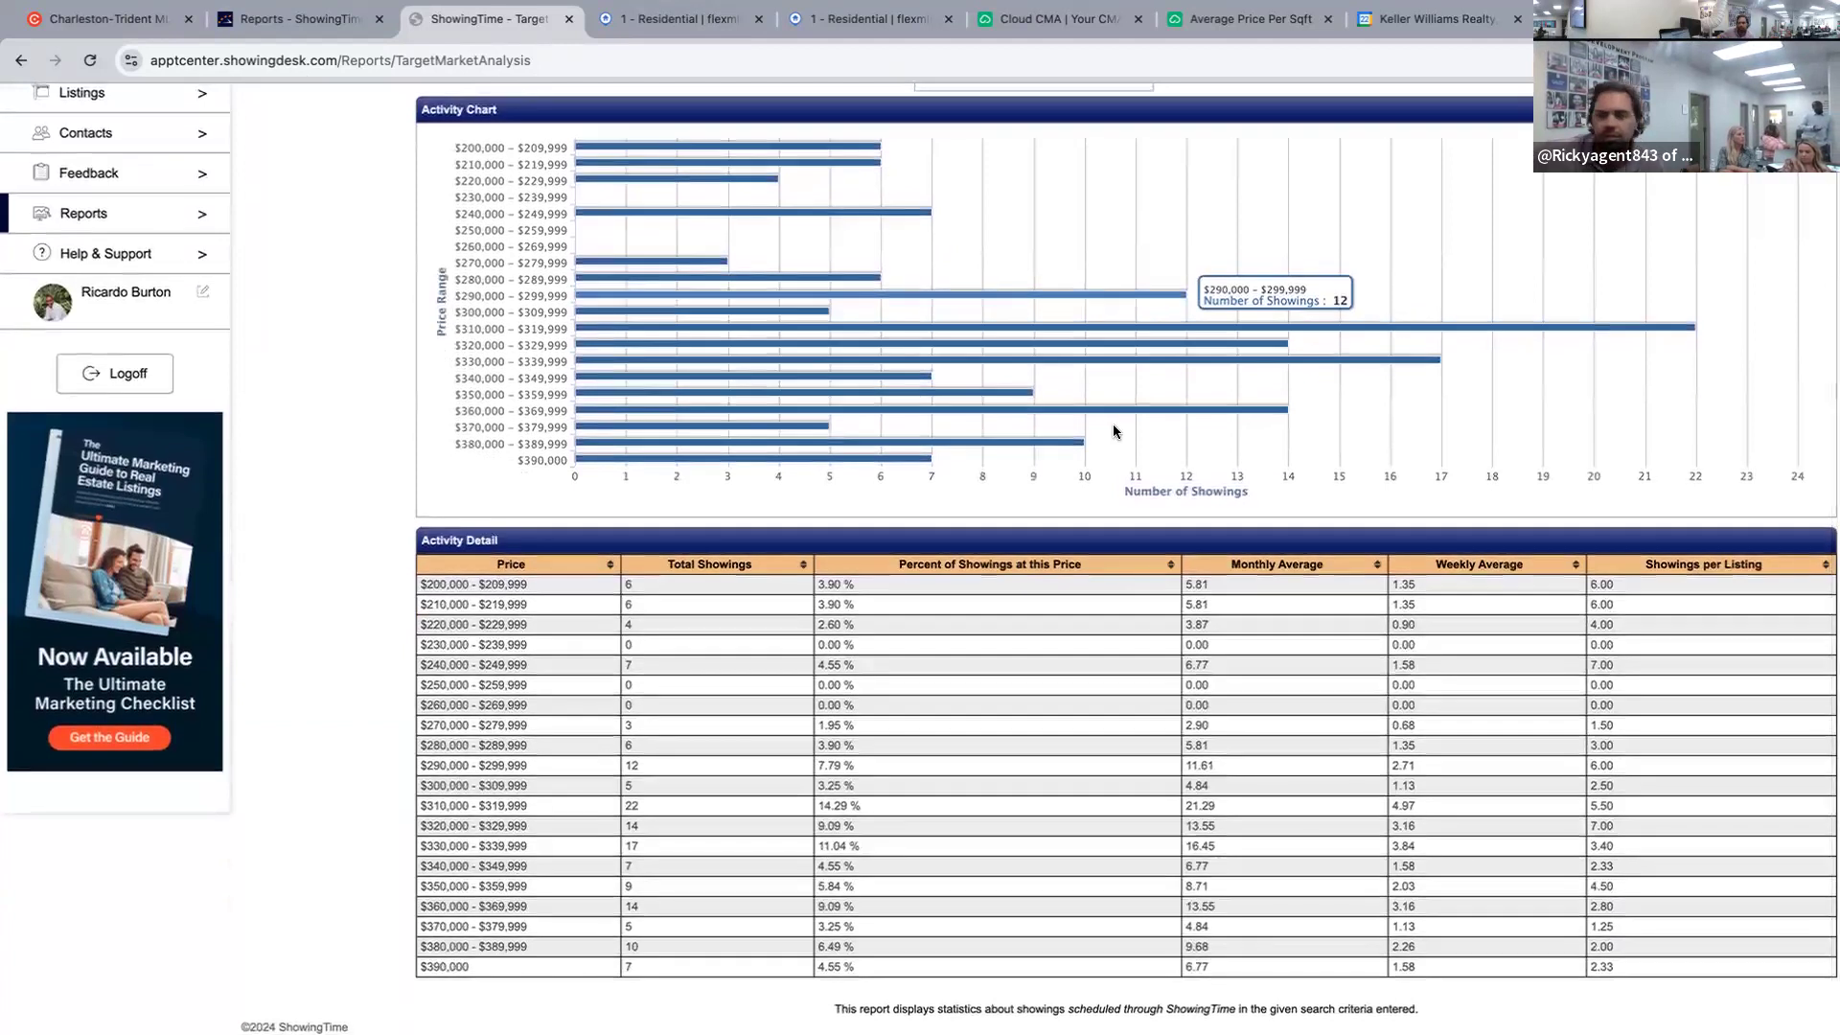
pyautogui.scroll(3, 959, 326)
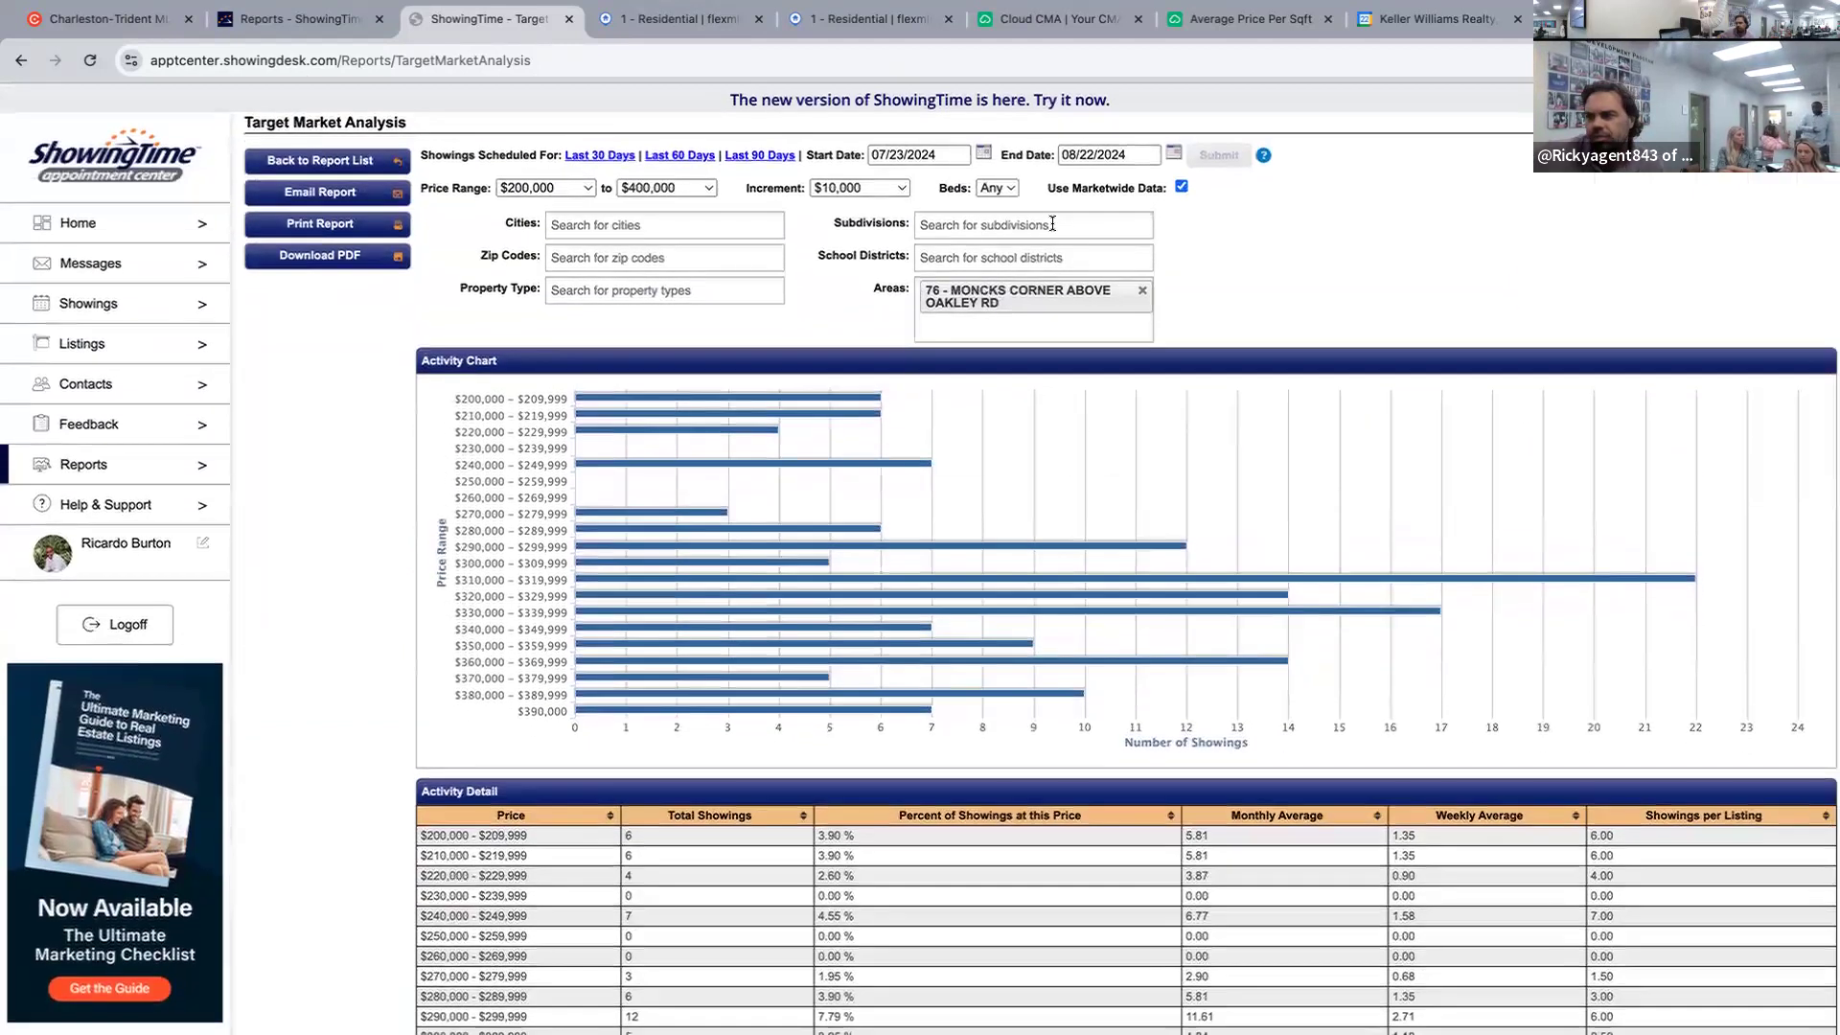
pyautogui.click(1052, 223)
pyautogui.write('Hy')
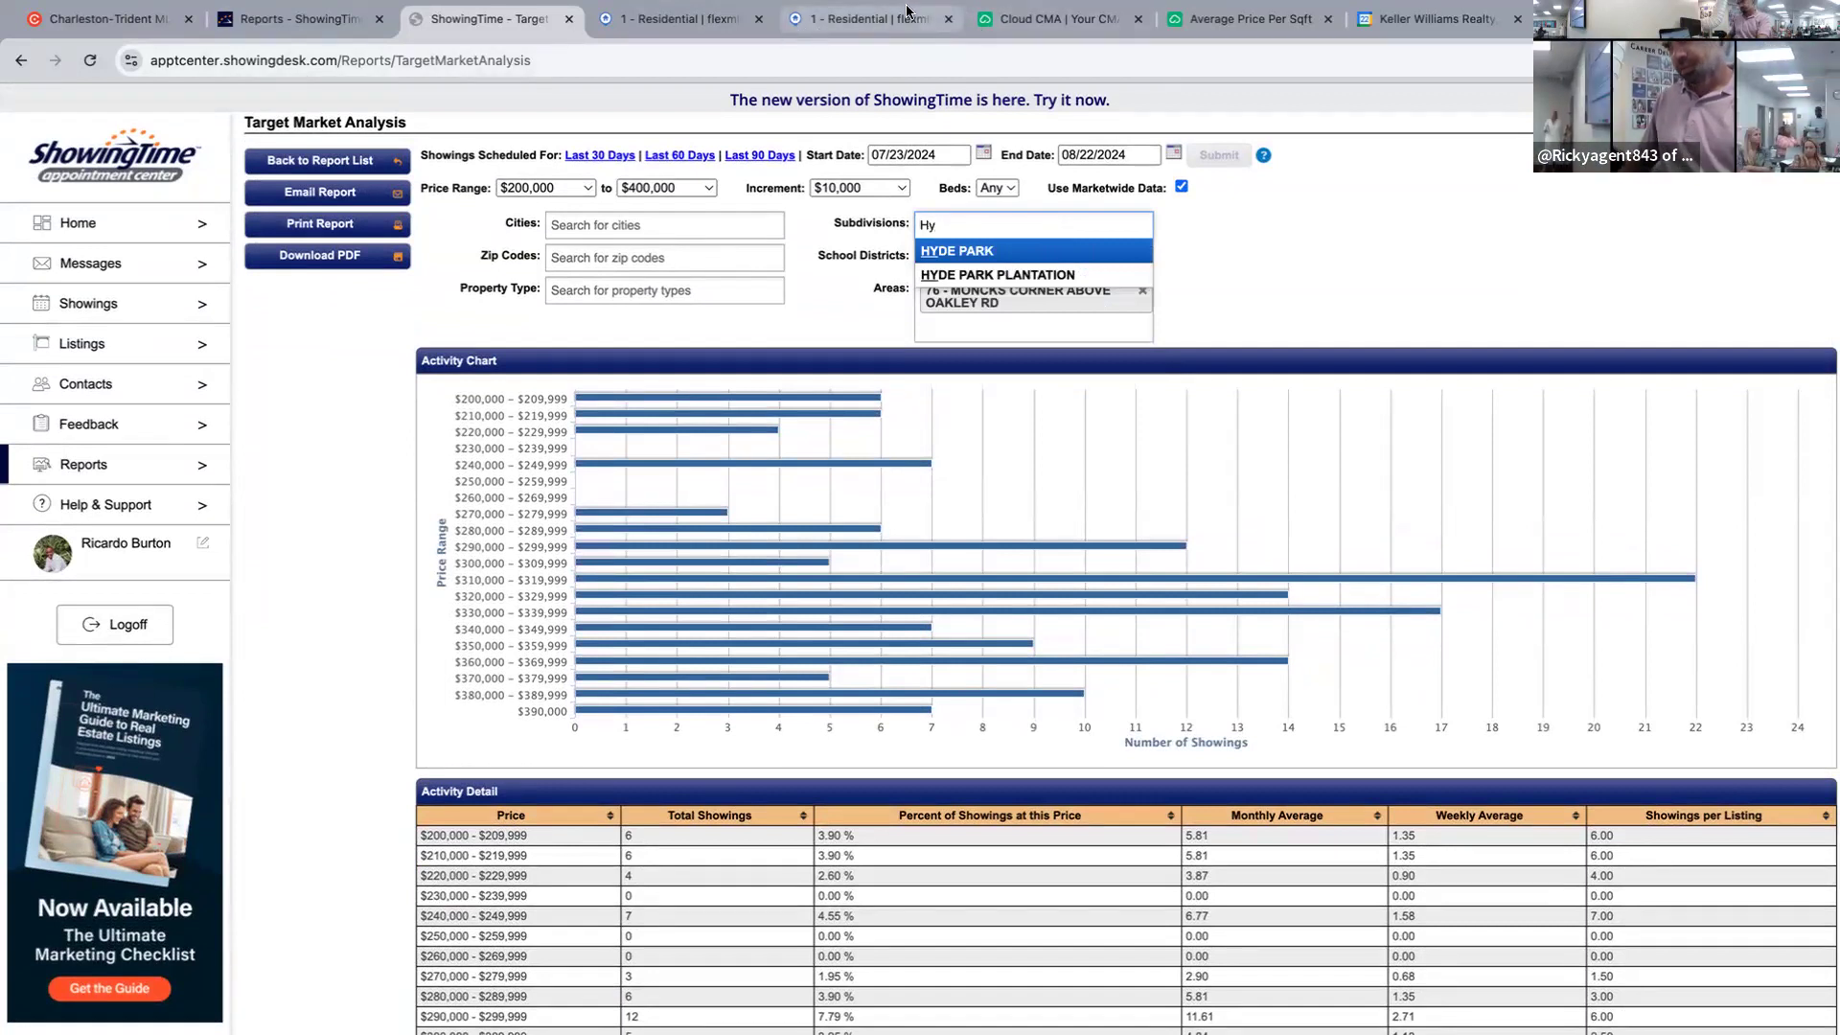
pyautogui.click(856, 19)
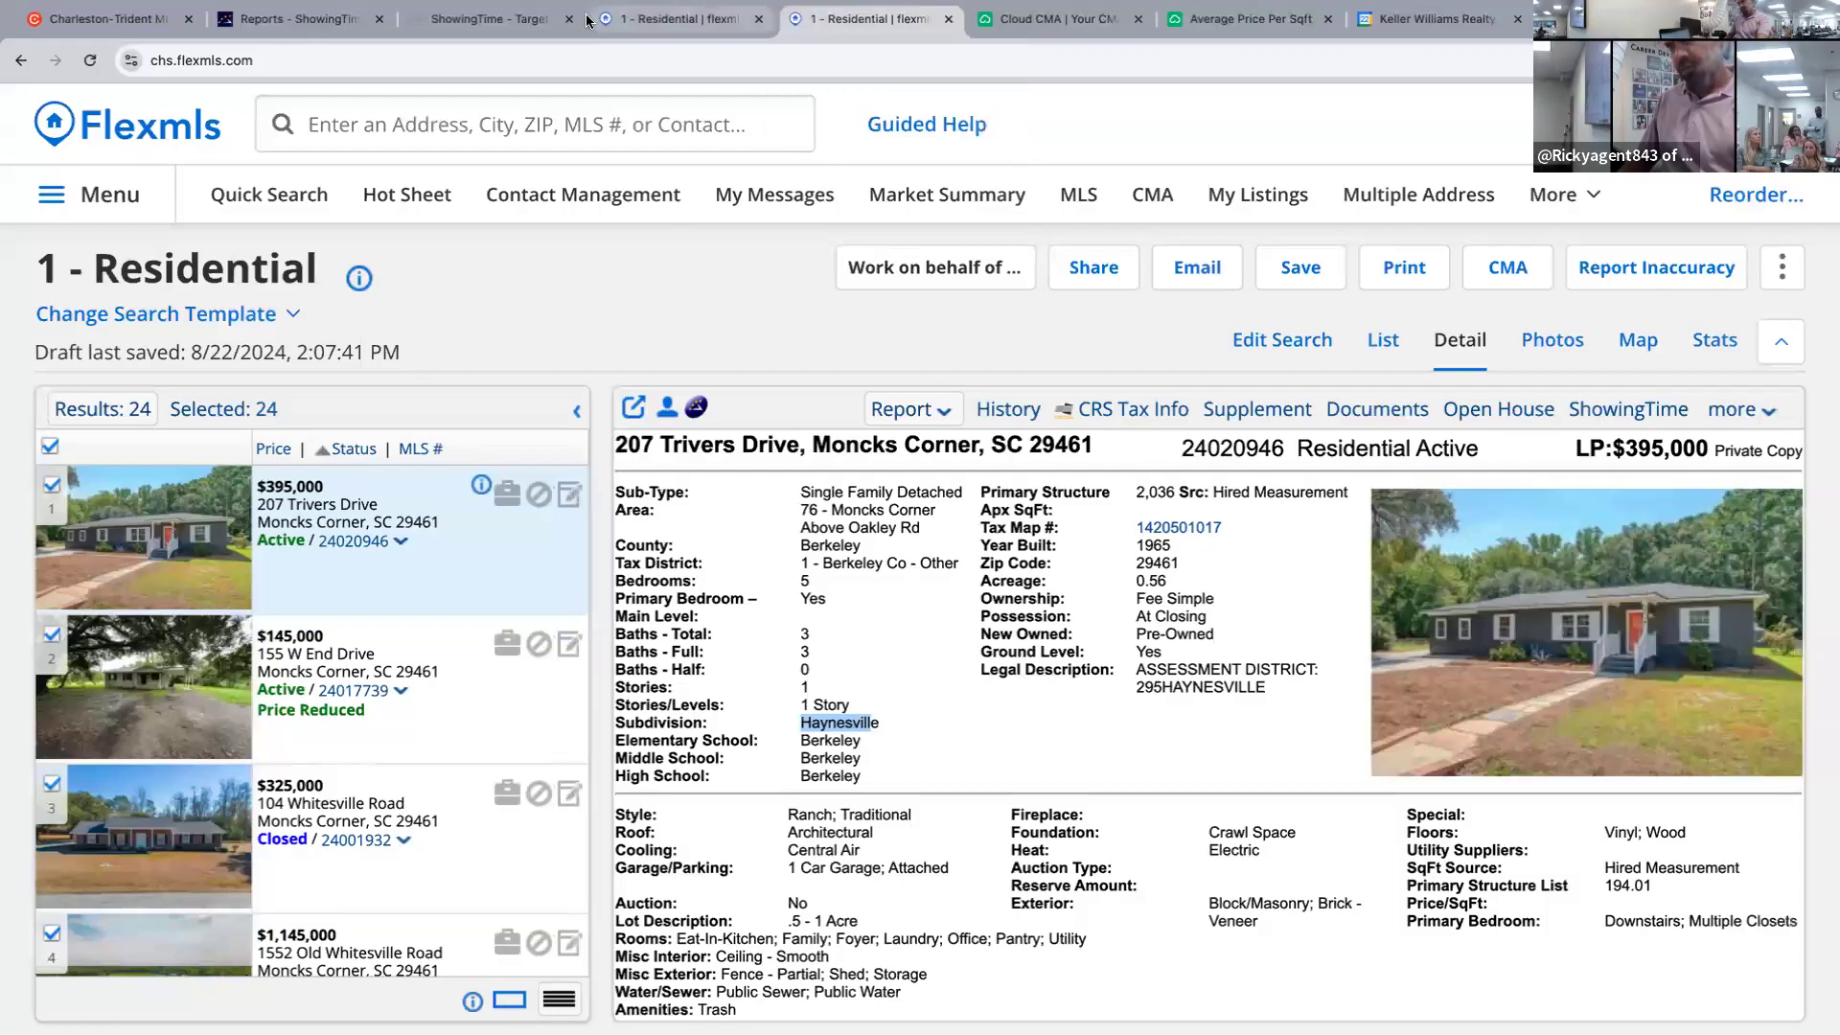
pyautogui.click(494, 19)
pyautogui.write('hayn')
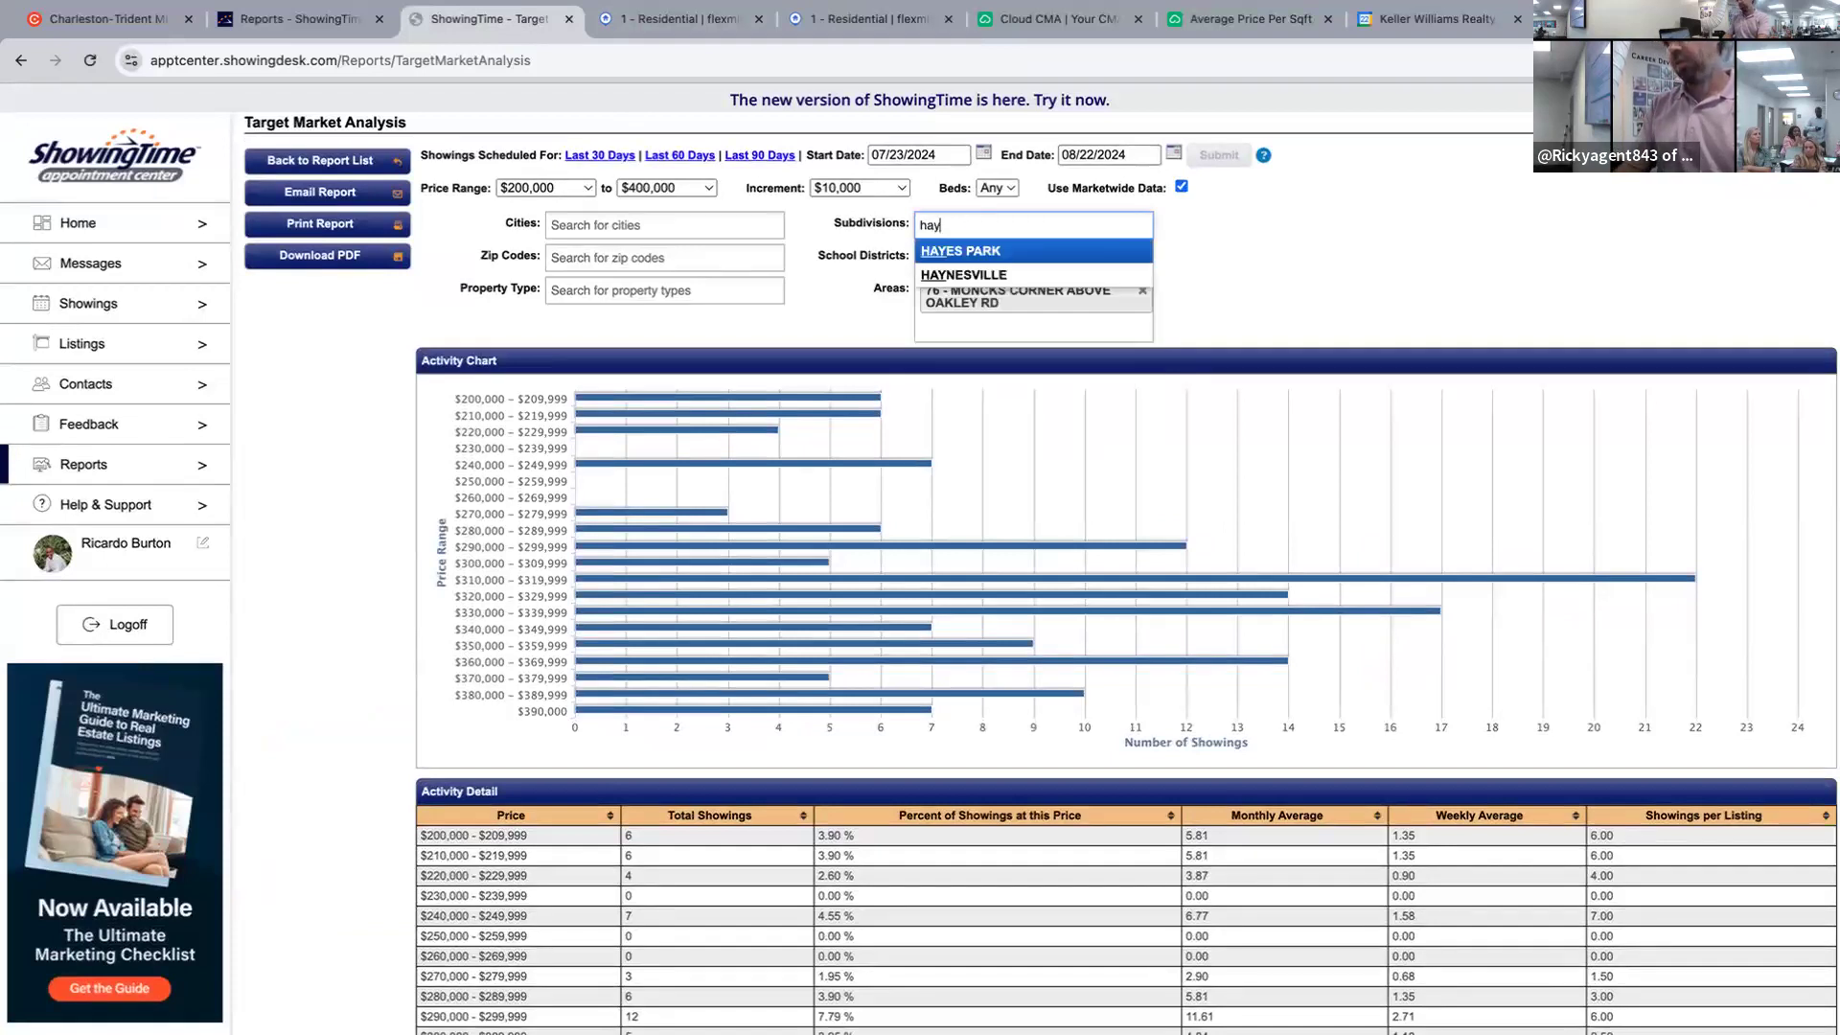
pyautogui.click(1058, 251)
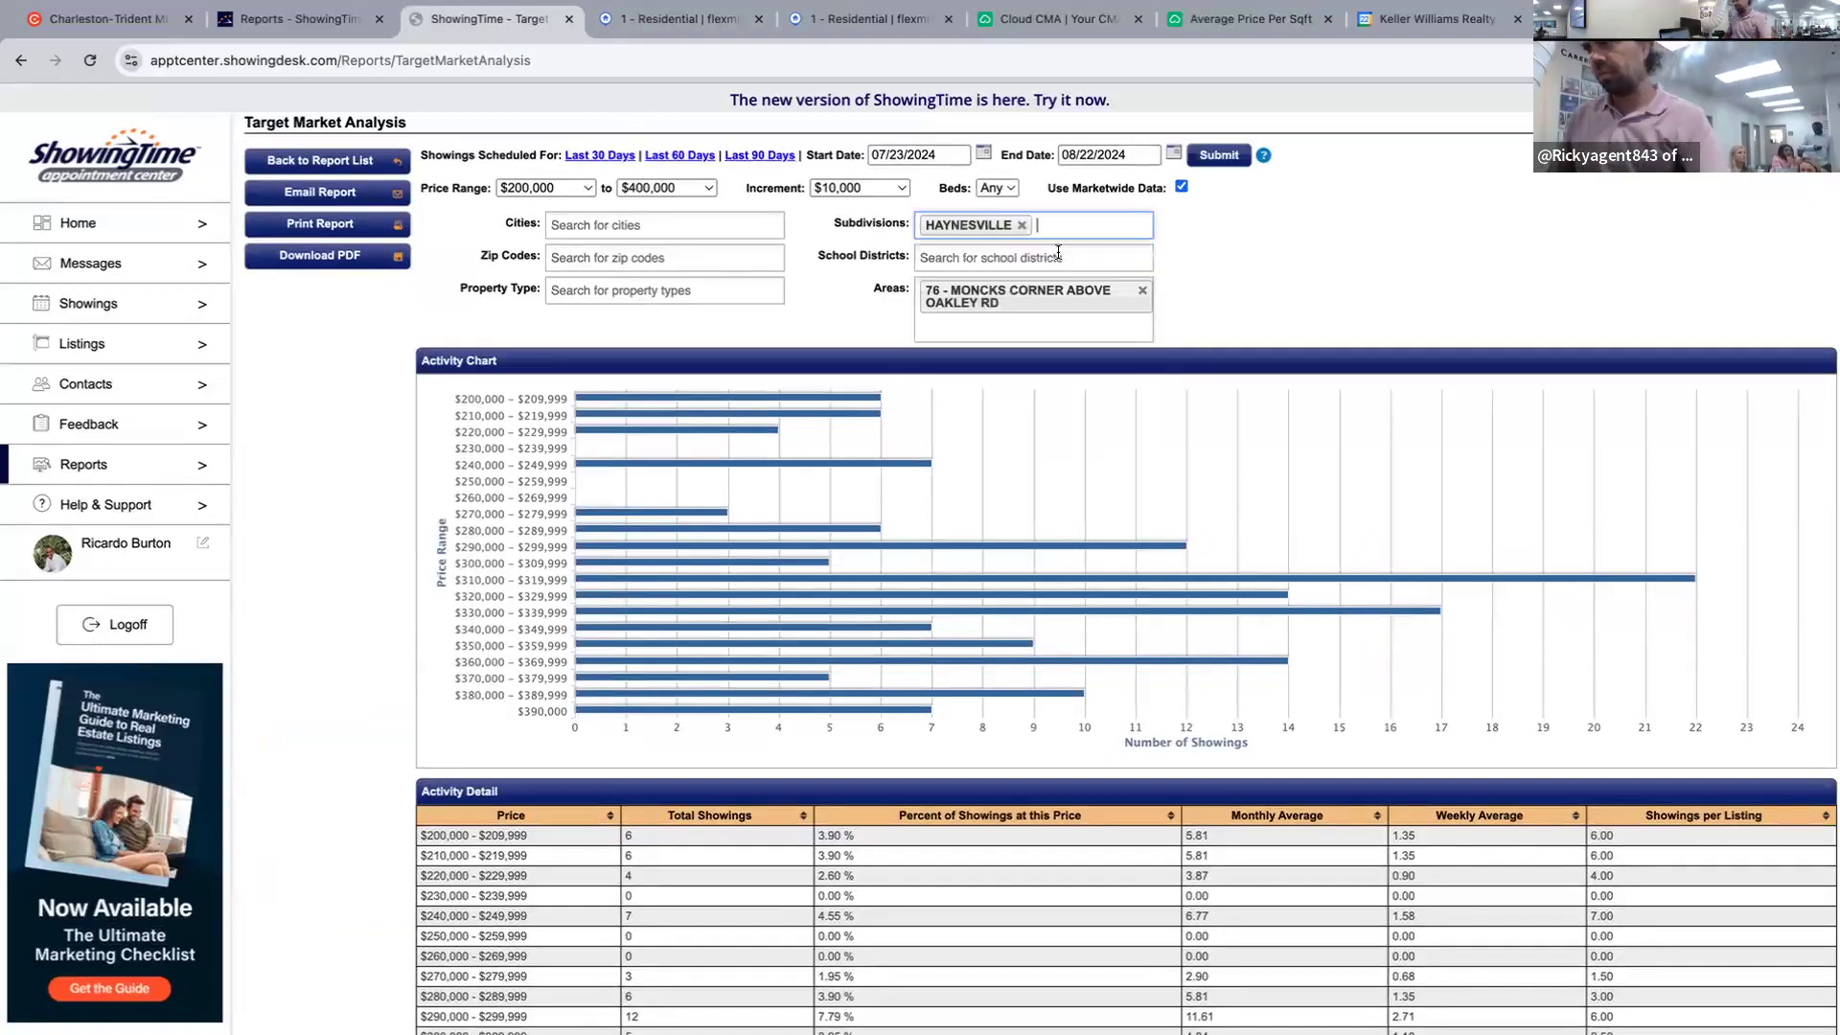
pyautogui.click(1236, 153)
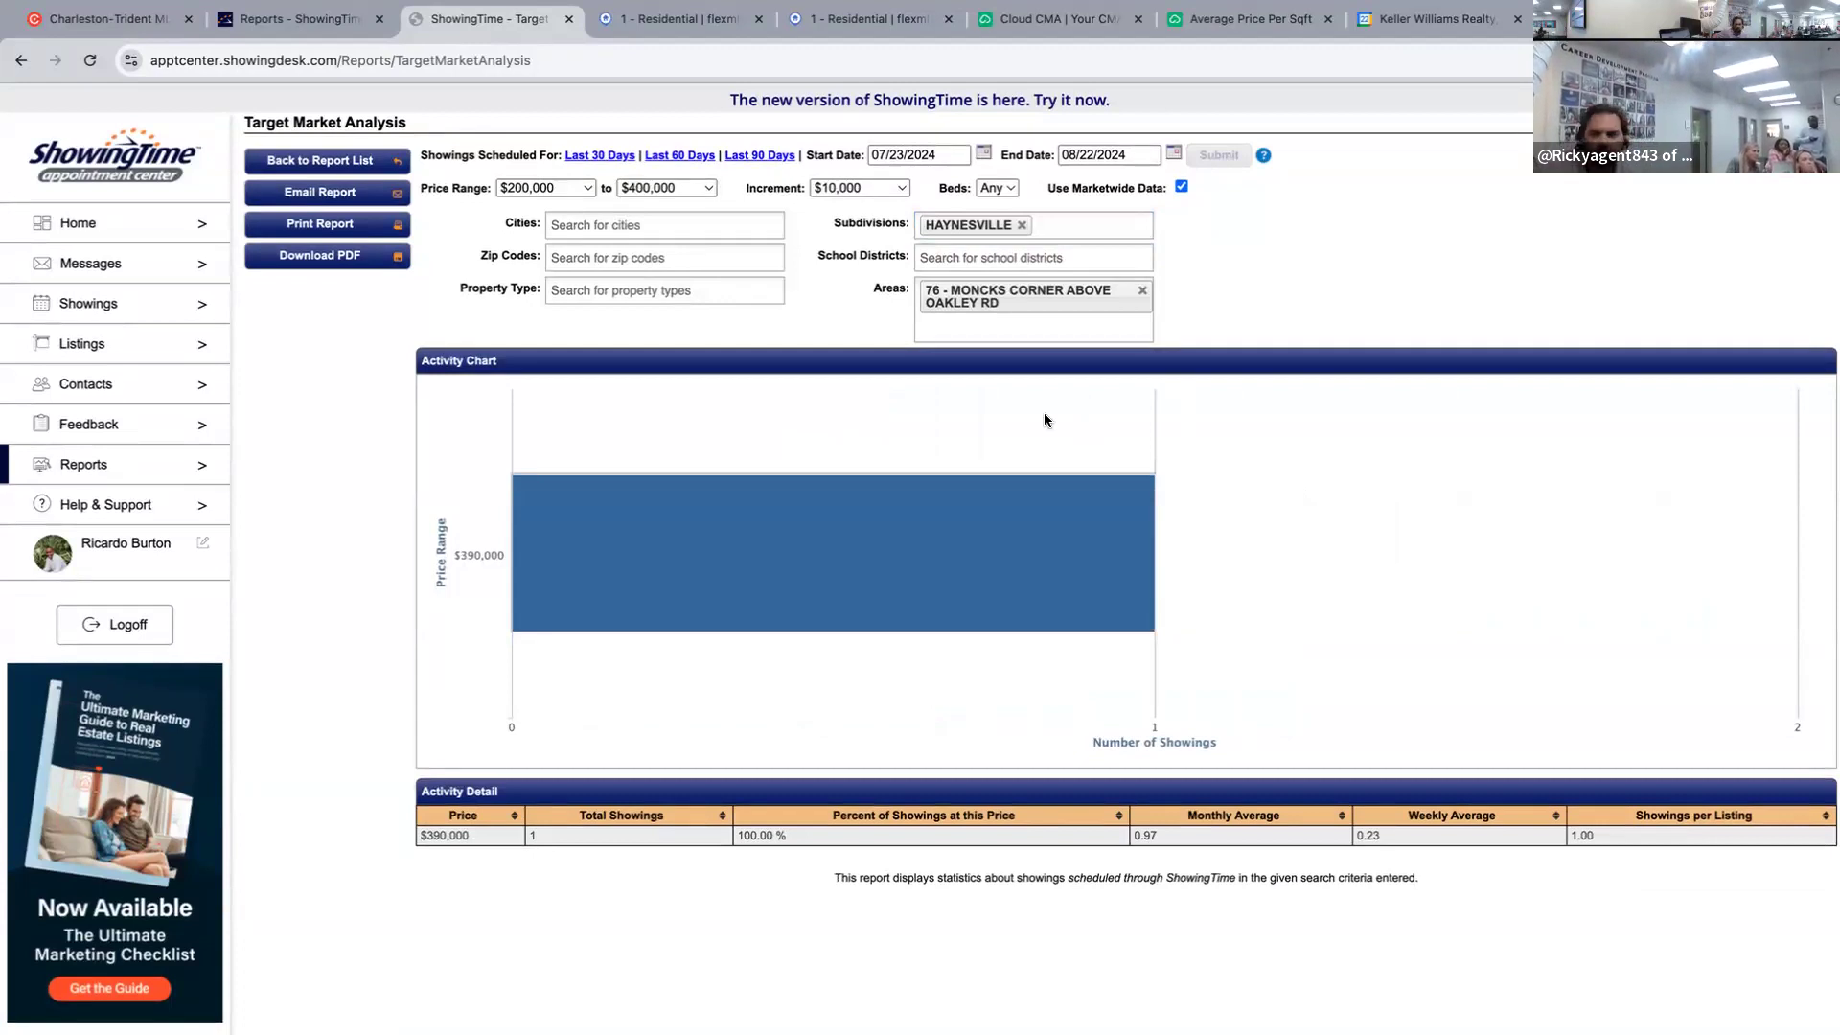
pyautogui.moveTo(893, 585)
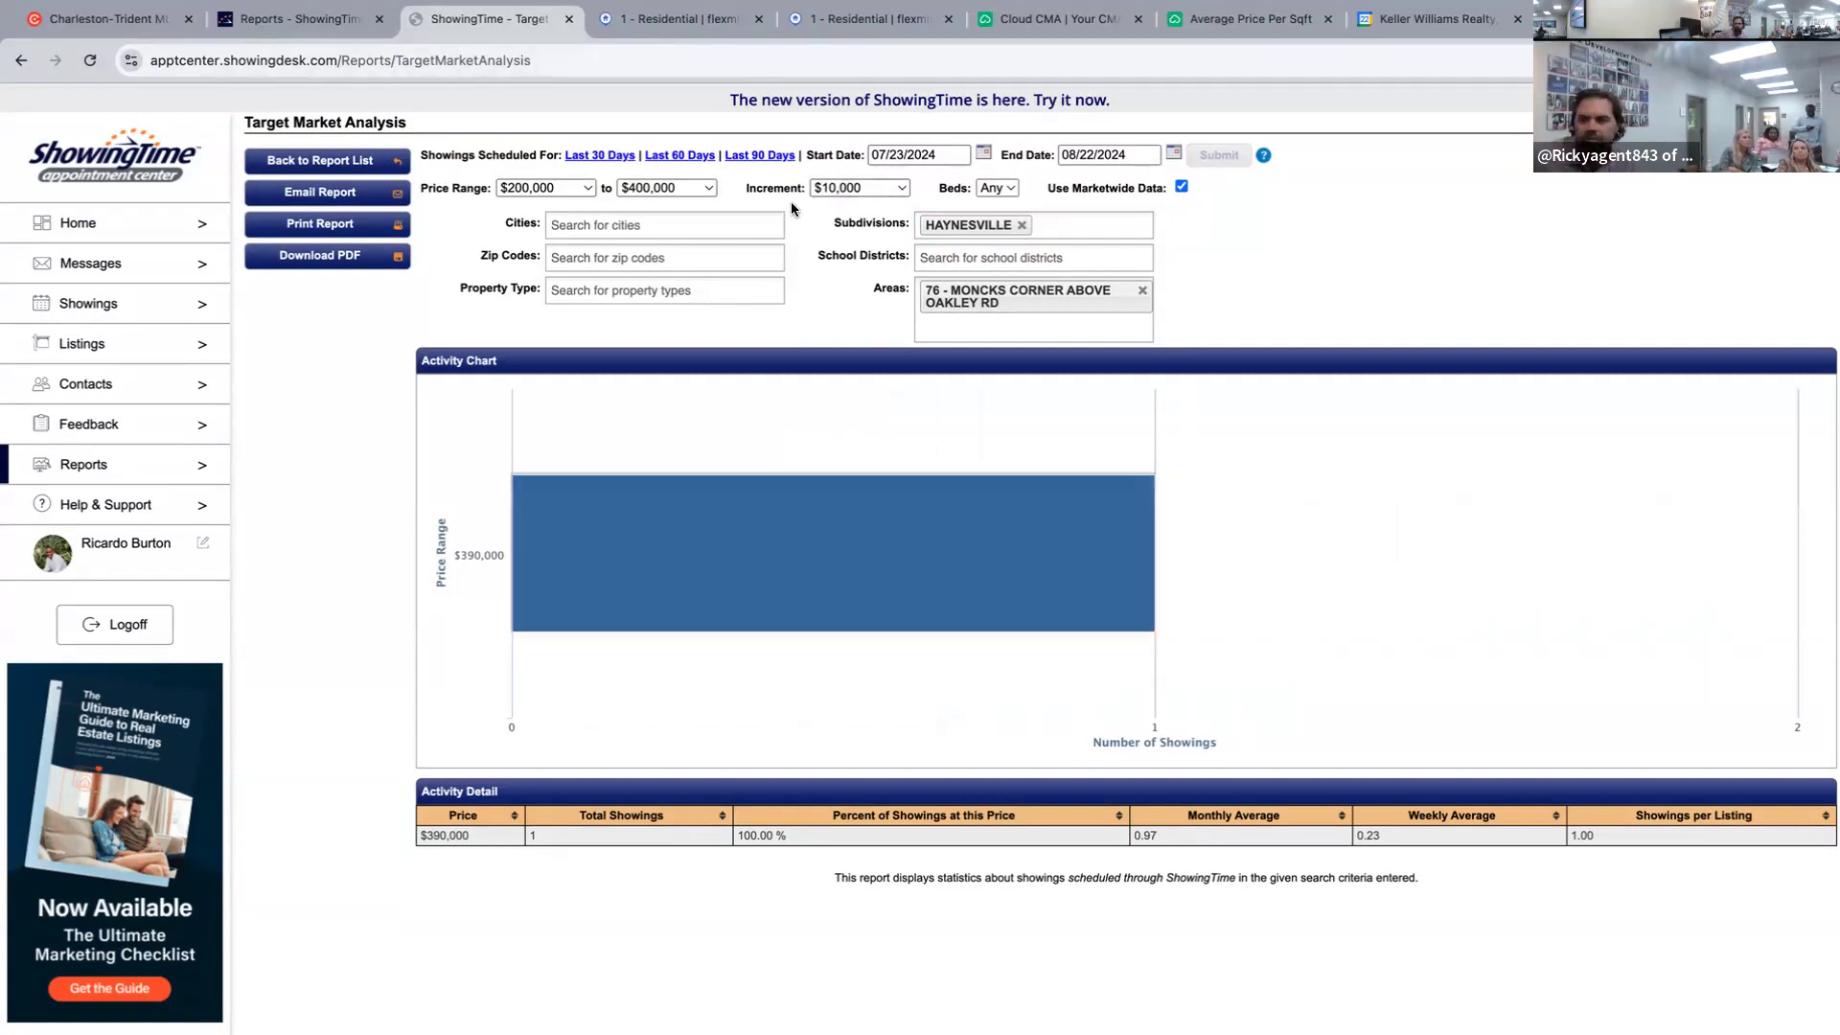
# Set the start date to 08/18/2024 and rerun the report, giving 6.00 monthly, 1.40 weekly showings.
pyautogui.click(907, 159)
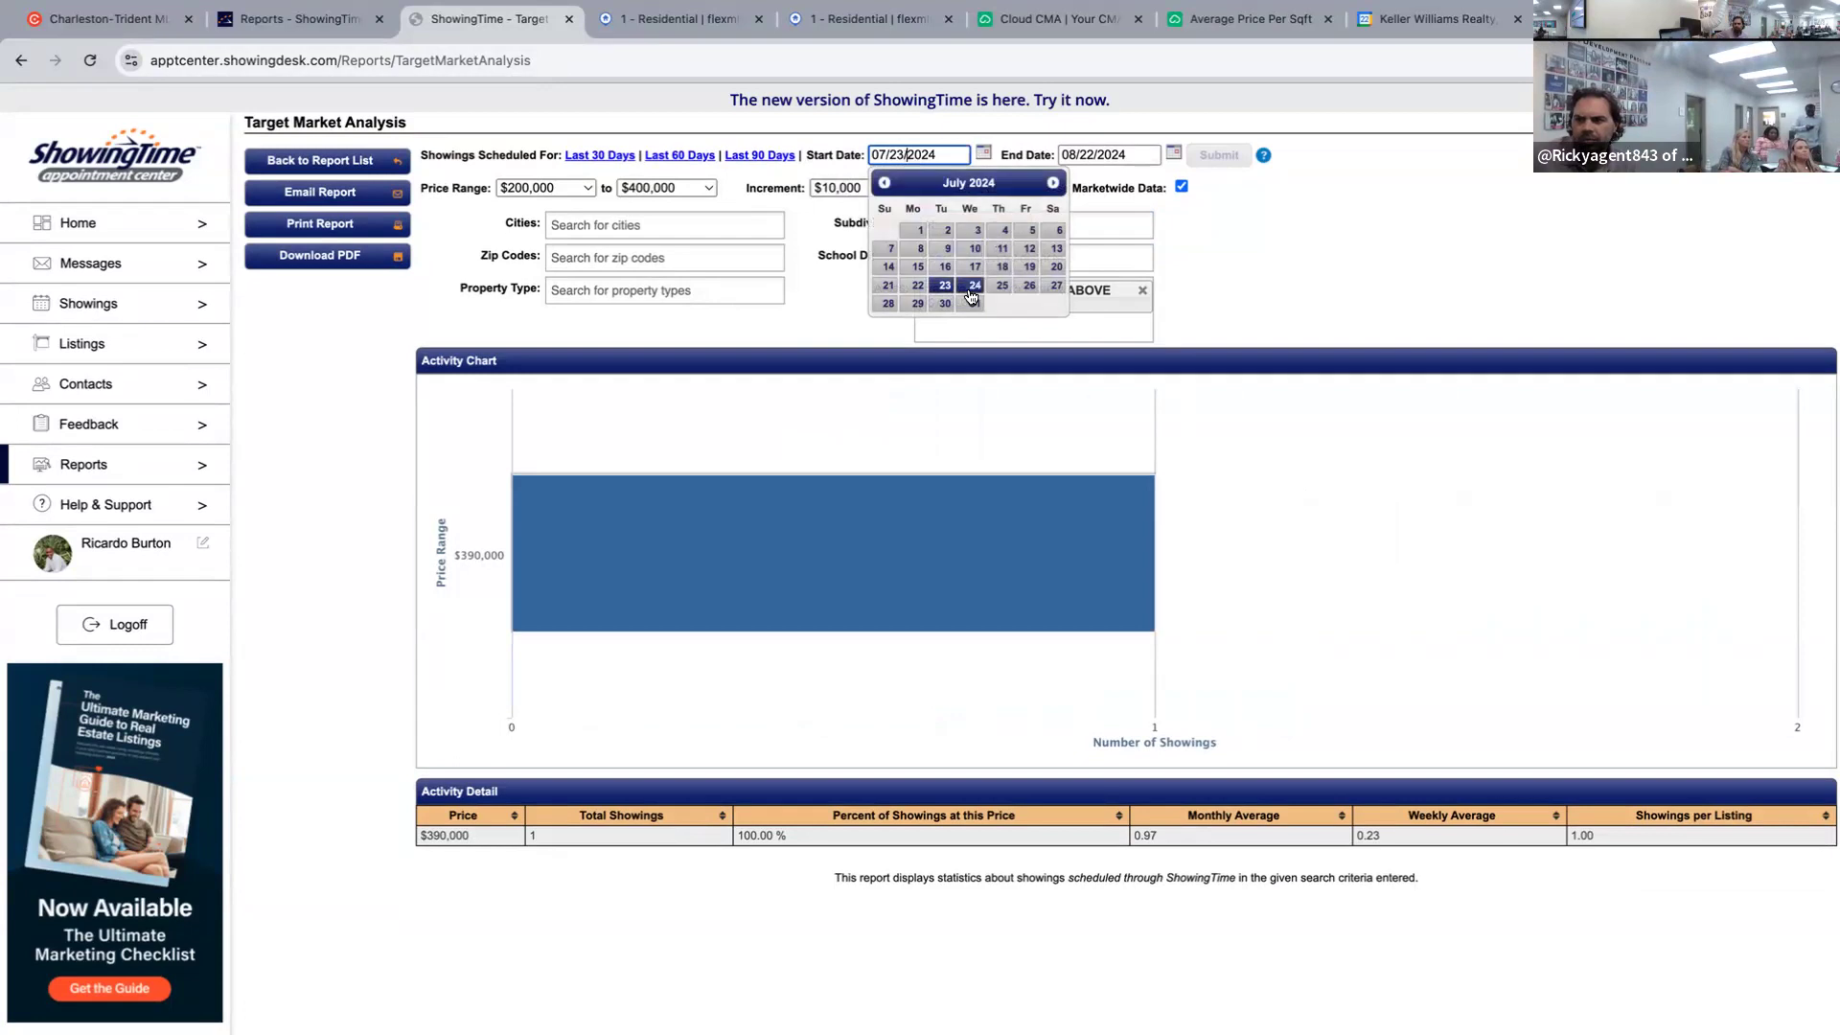
pyautogui.click(1053, 182)
pyautogui.click(889, 285)
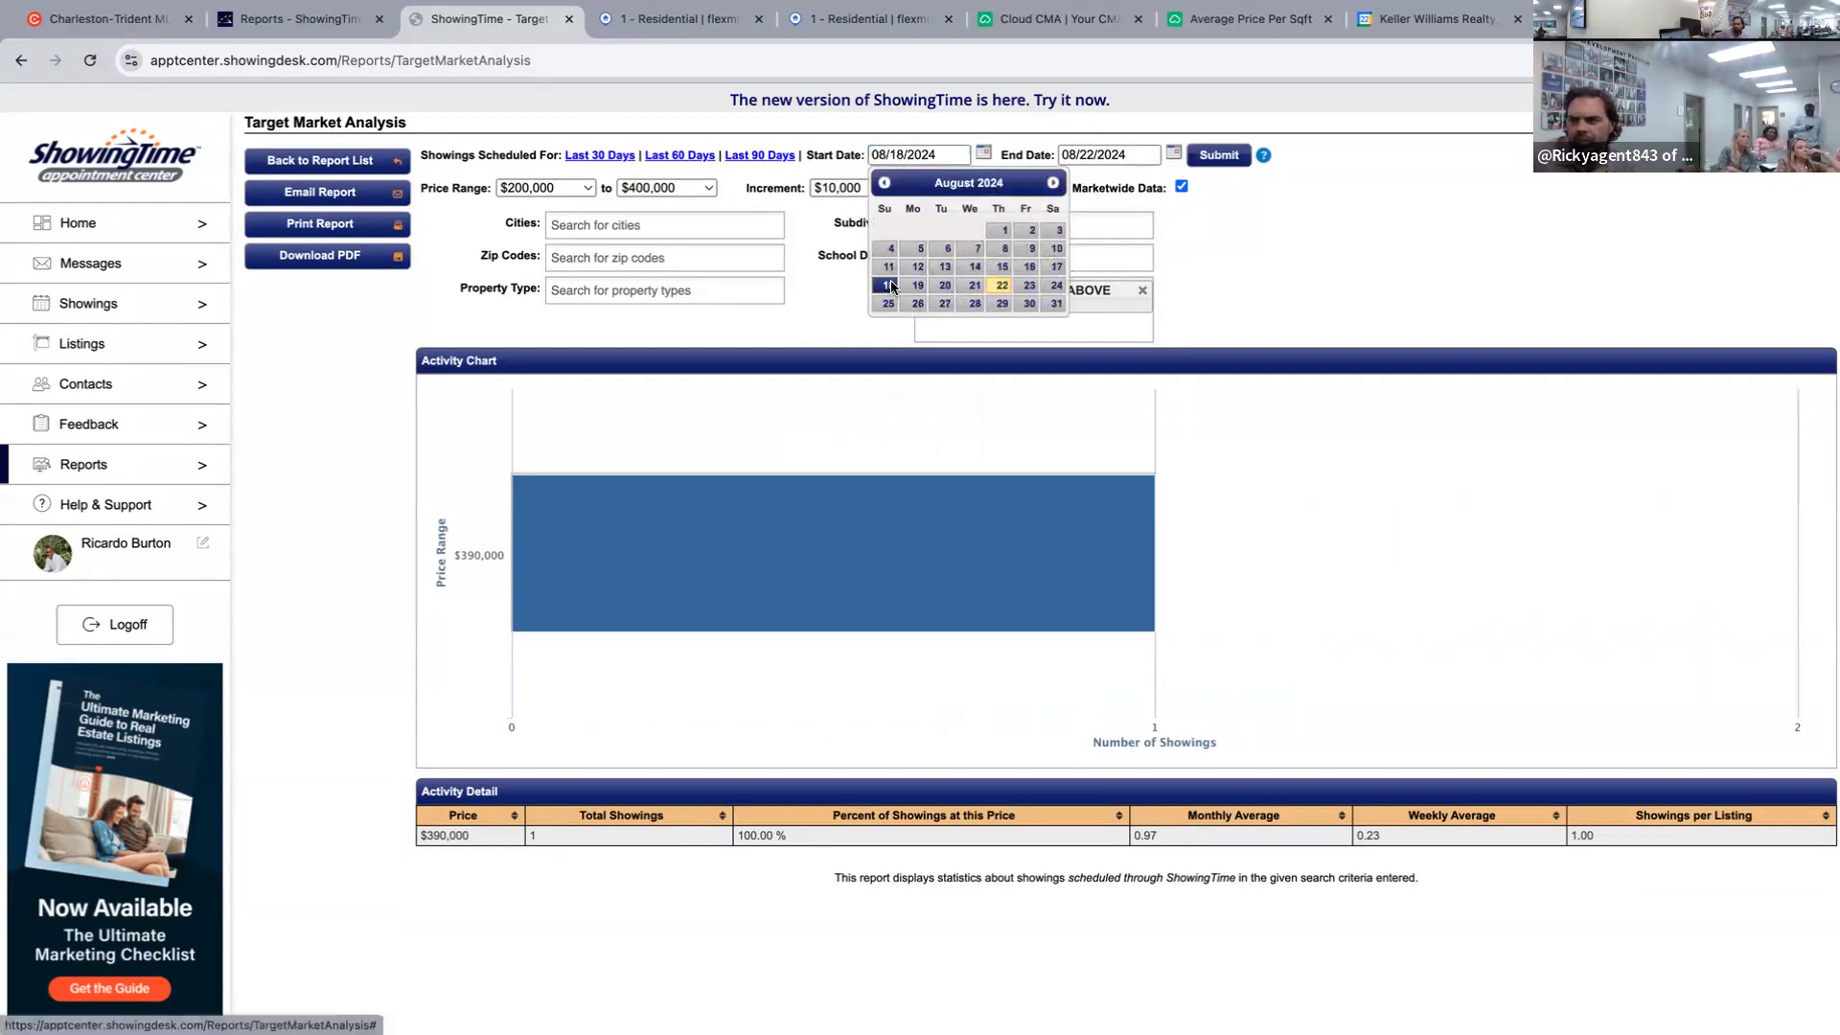
pyautogui.click(1210, 158)
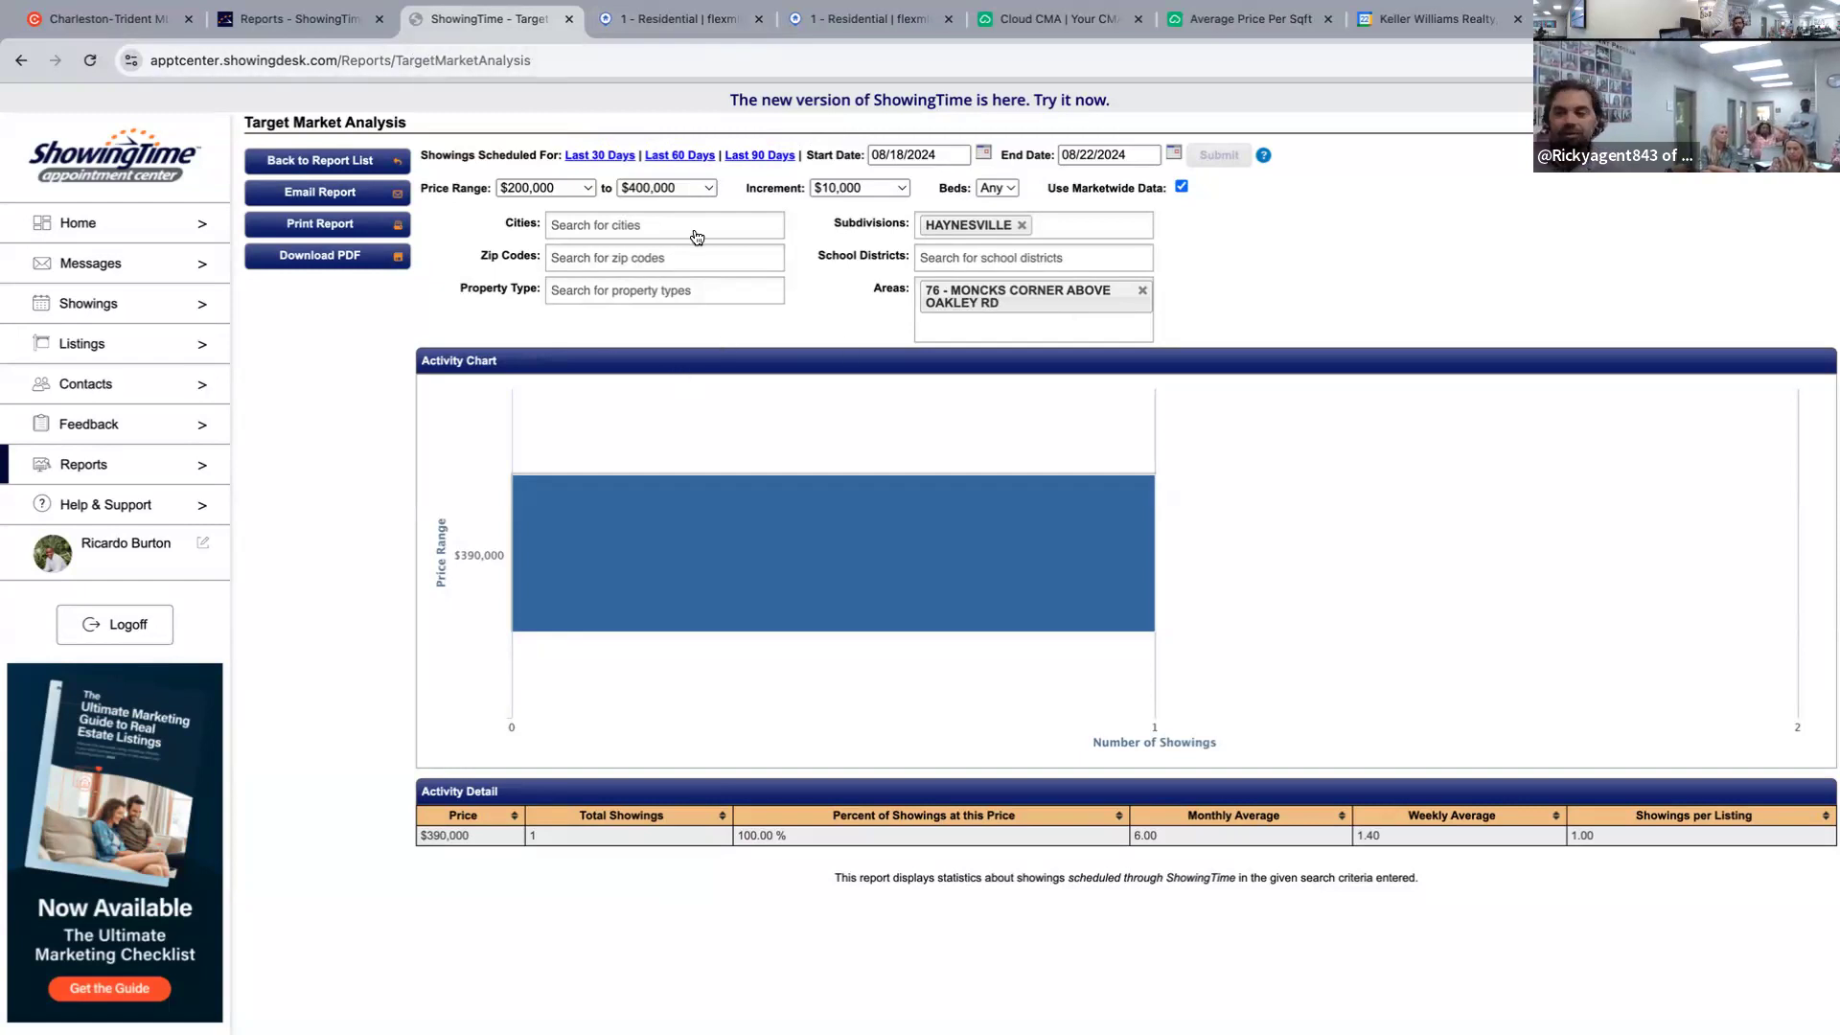
pyautogui.moveTo(727, 521)
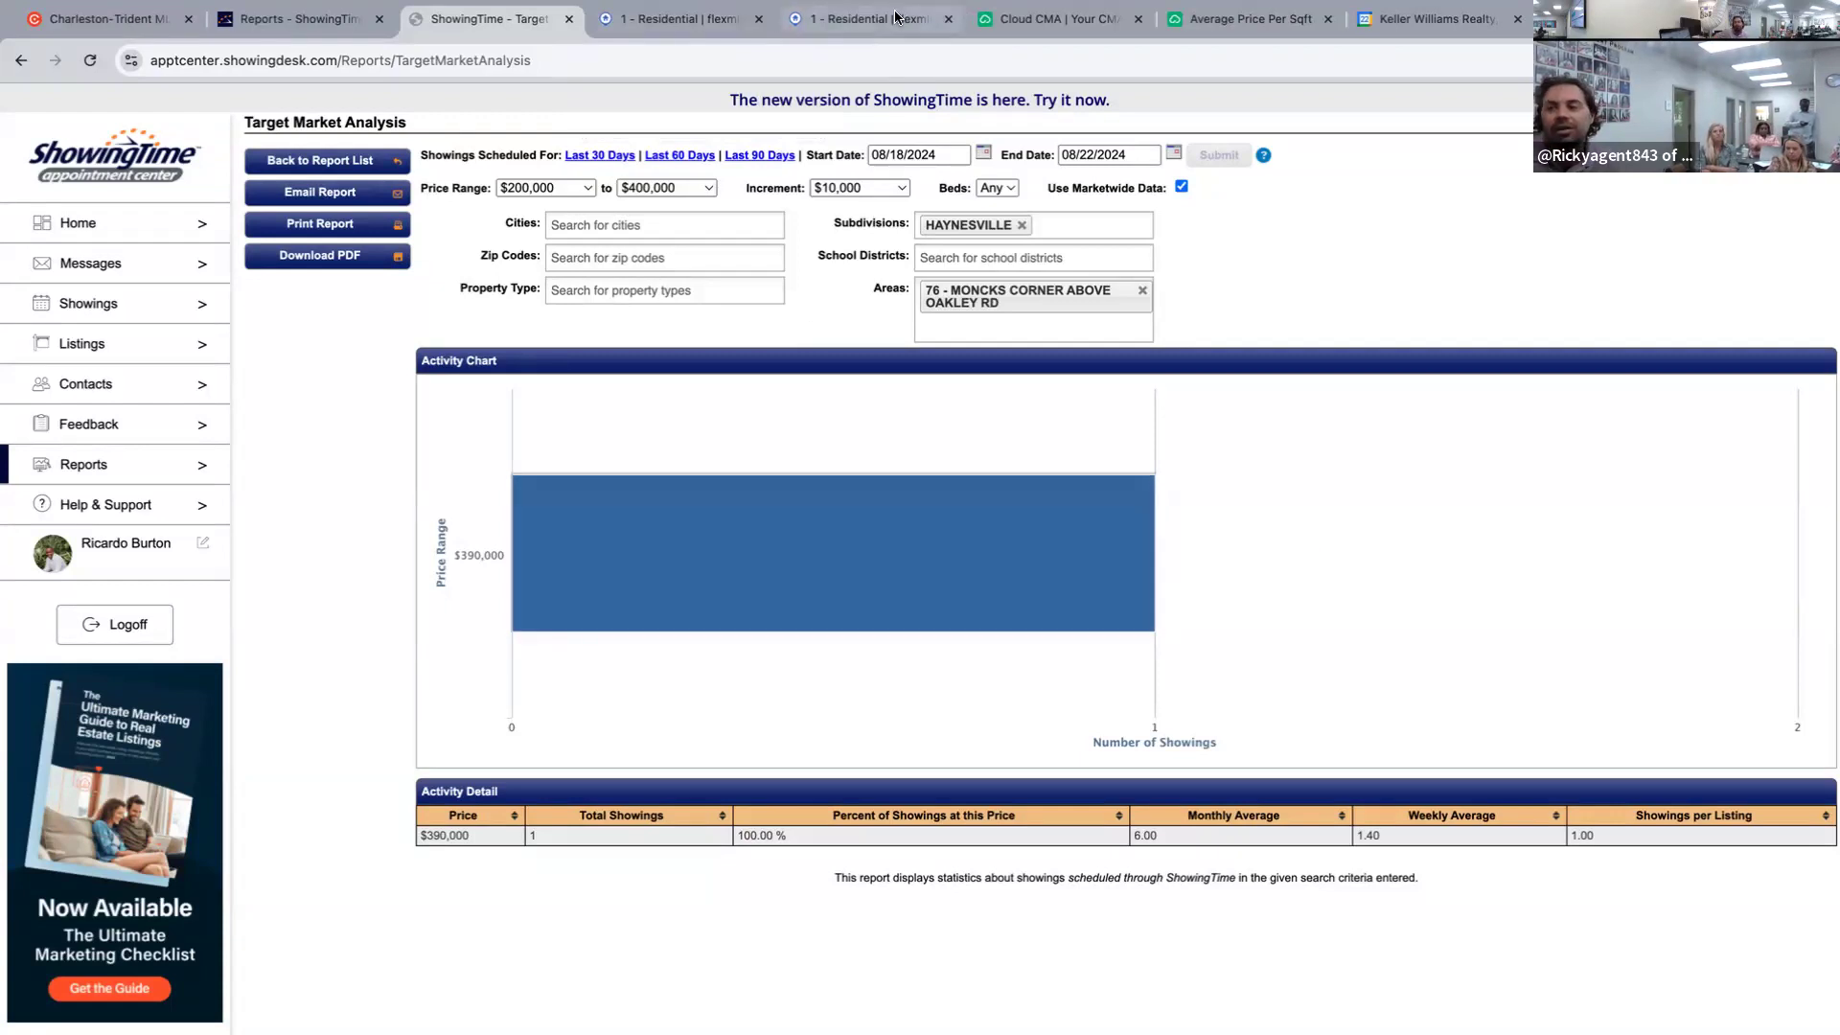
pyautogui.click(862, 18)
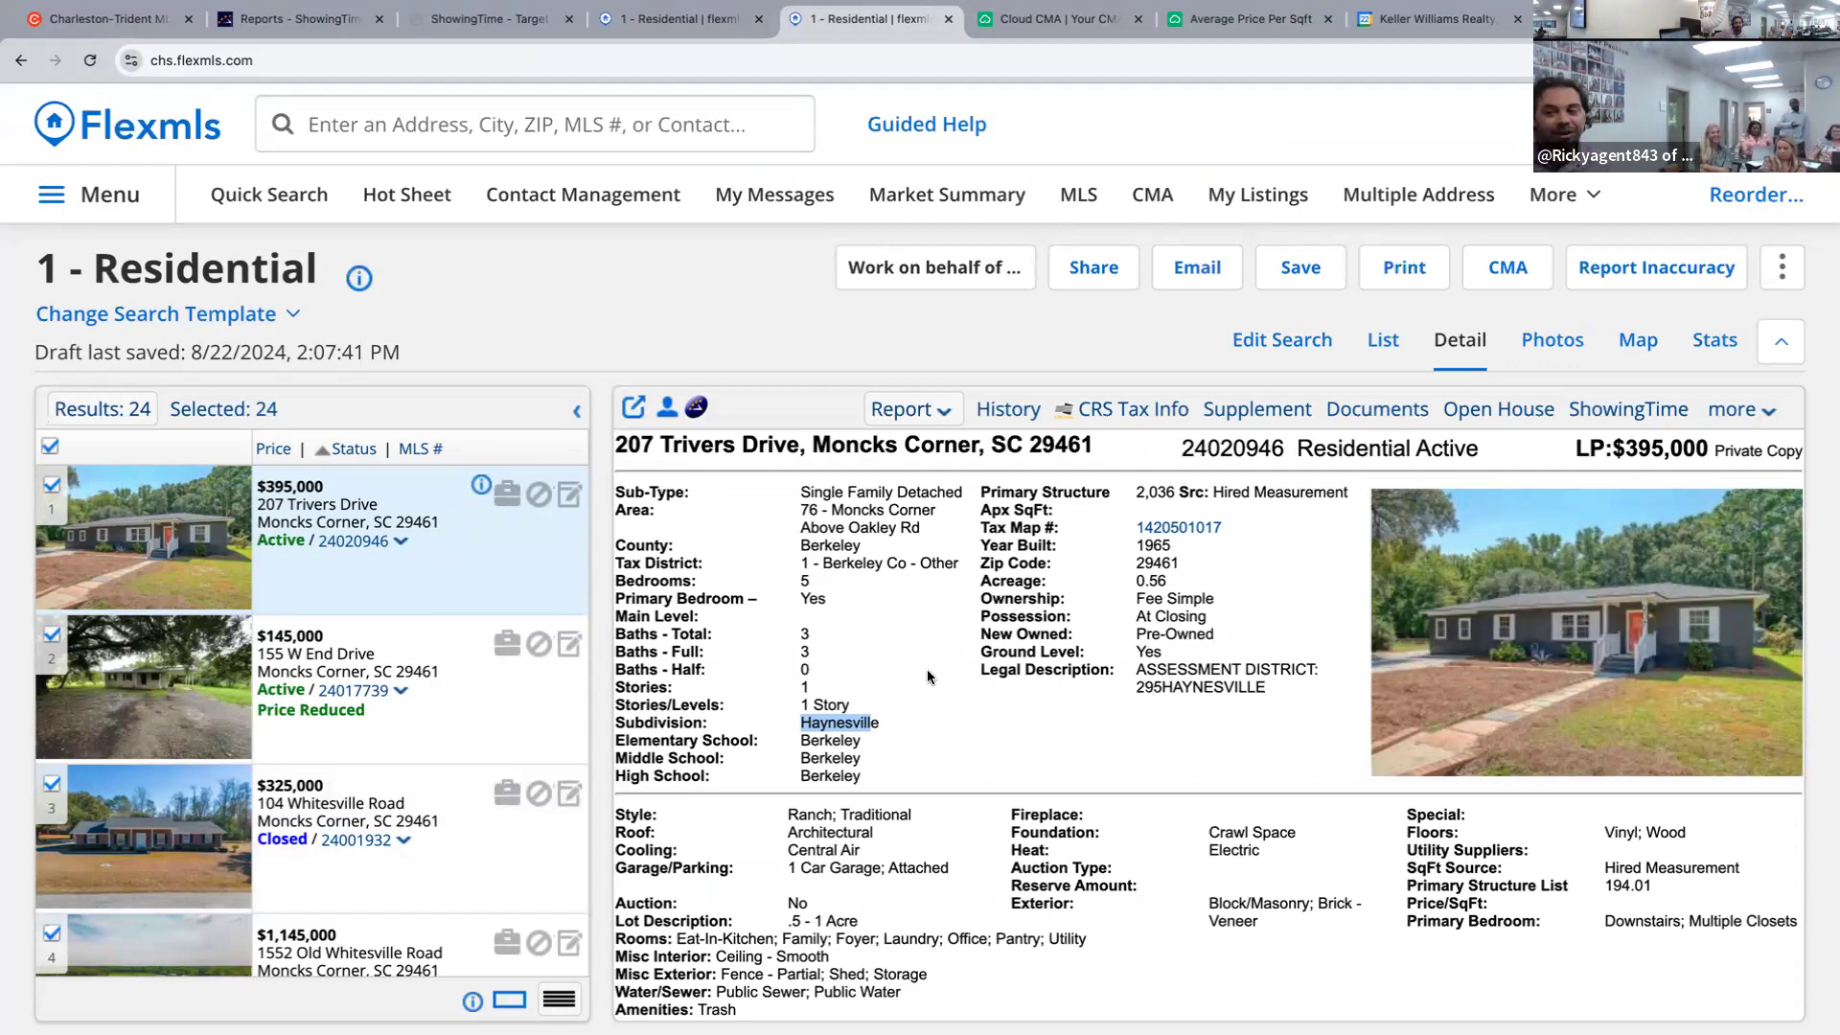
pyautogui.click(880, 674)
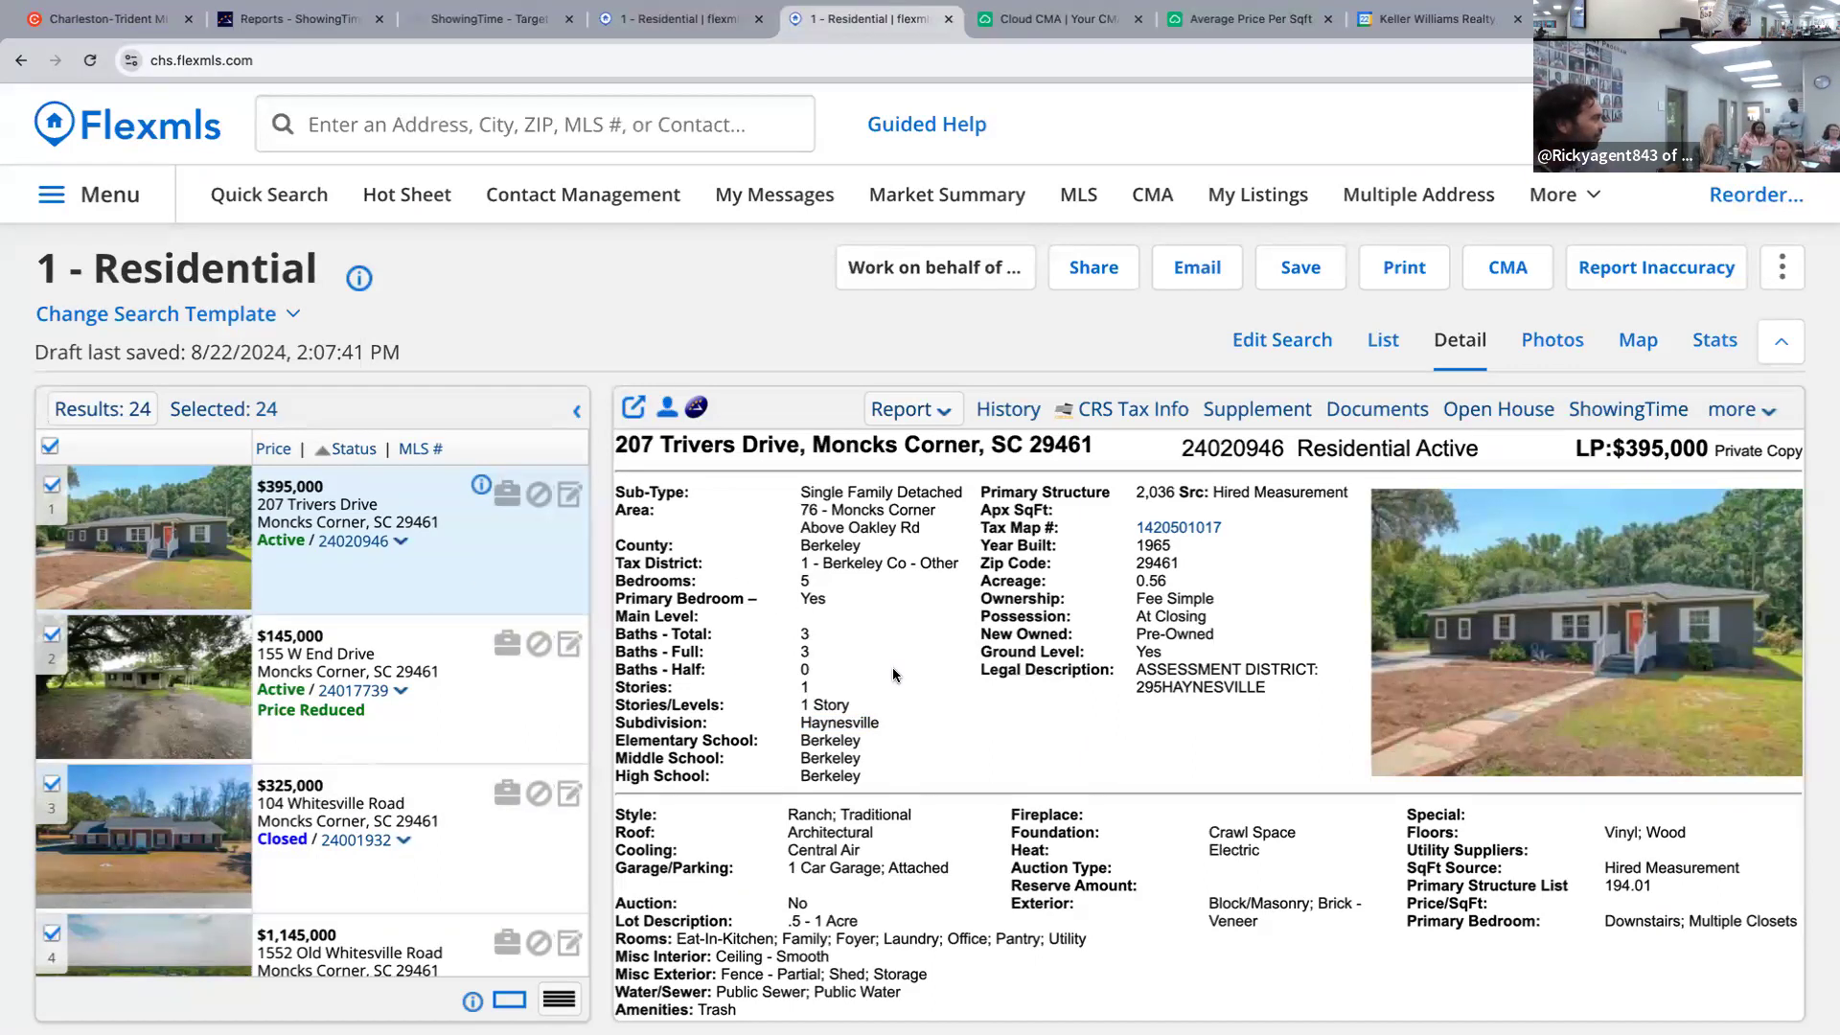
pyautogui.scroll(-2, 893, 667)
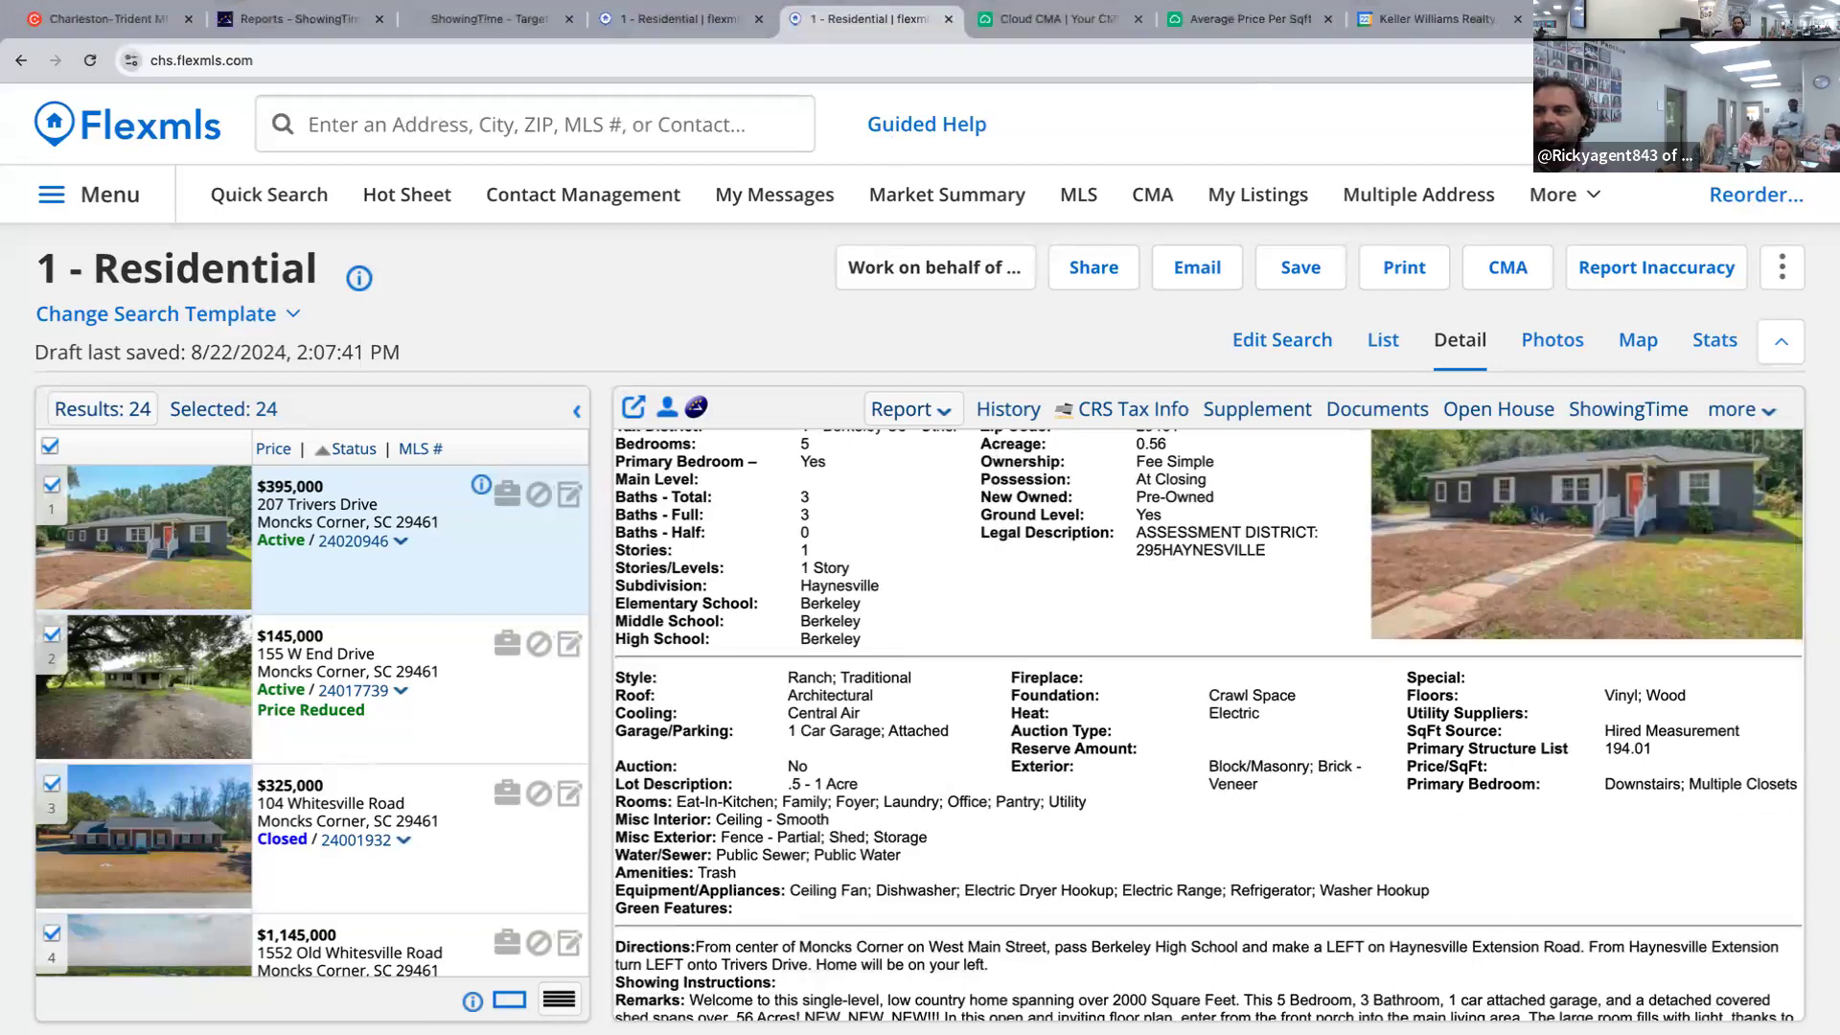
pyautogui.click(1236, 24)
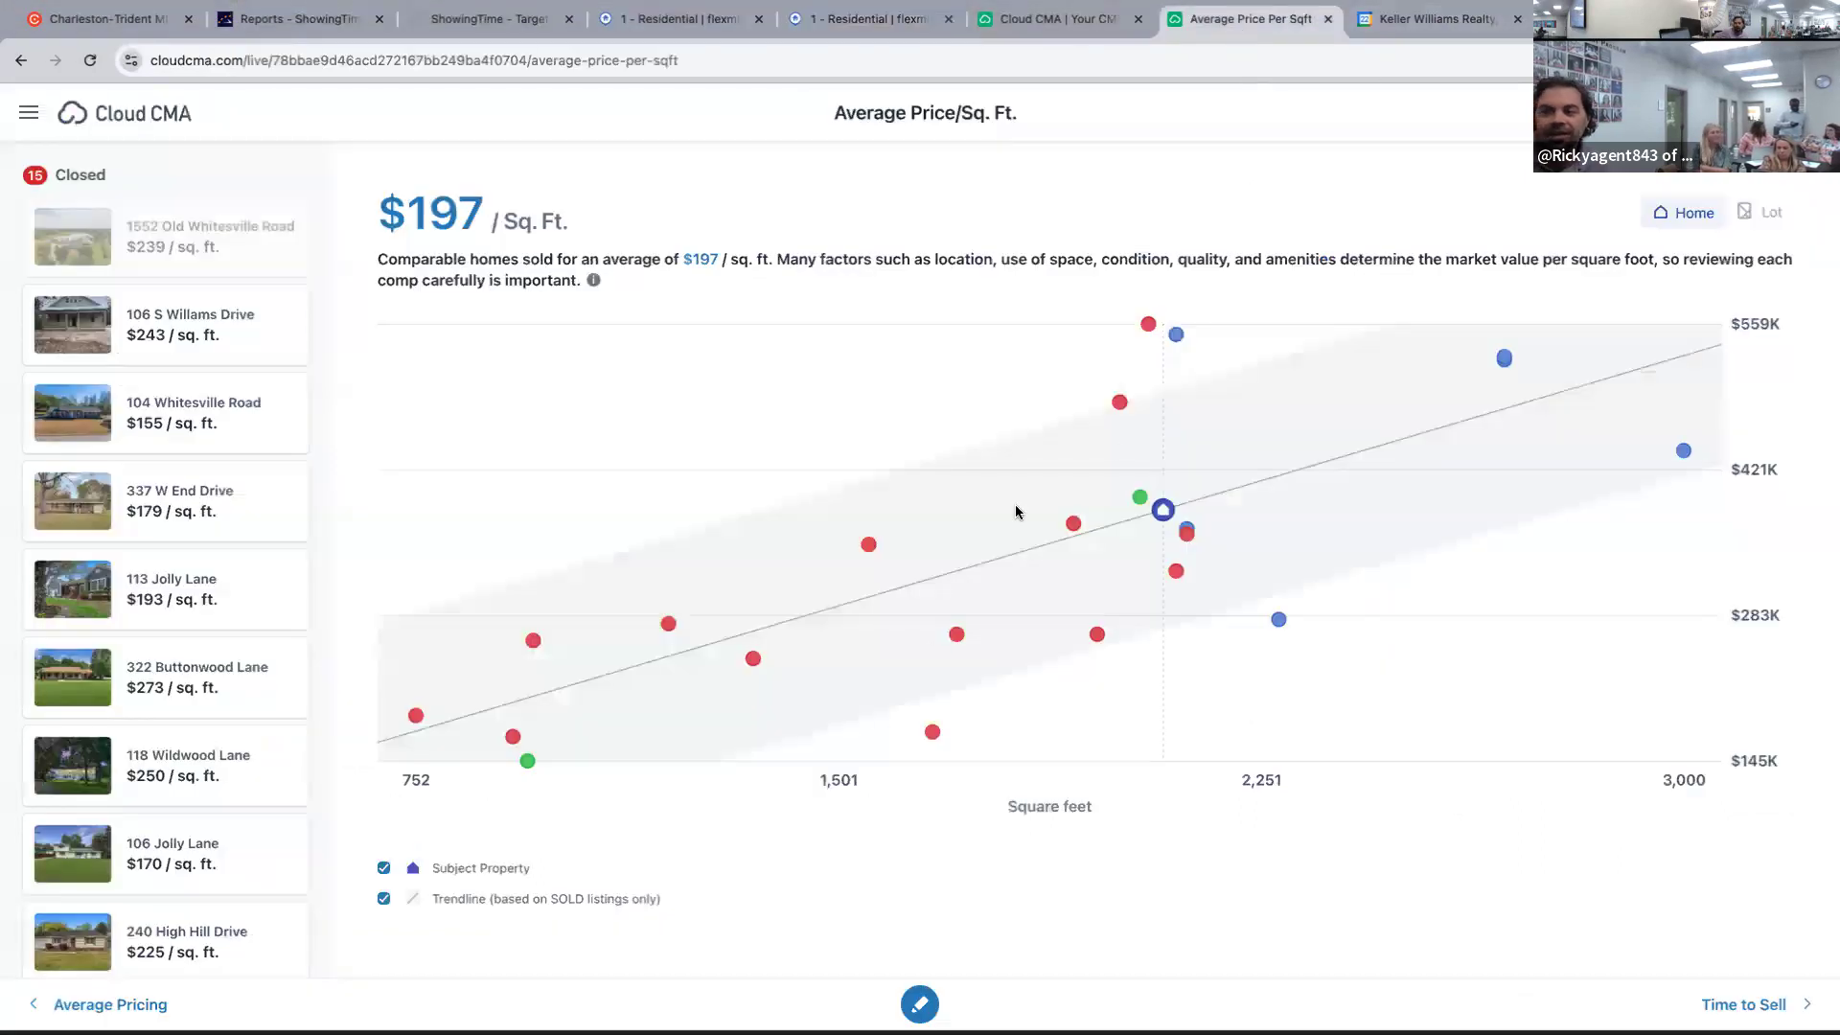
pyautogui.click(1149, 325)
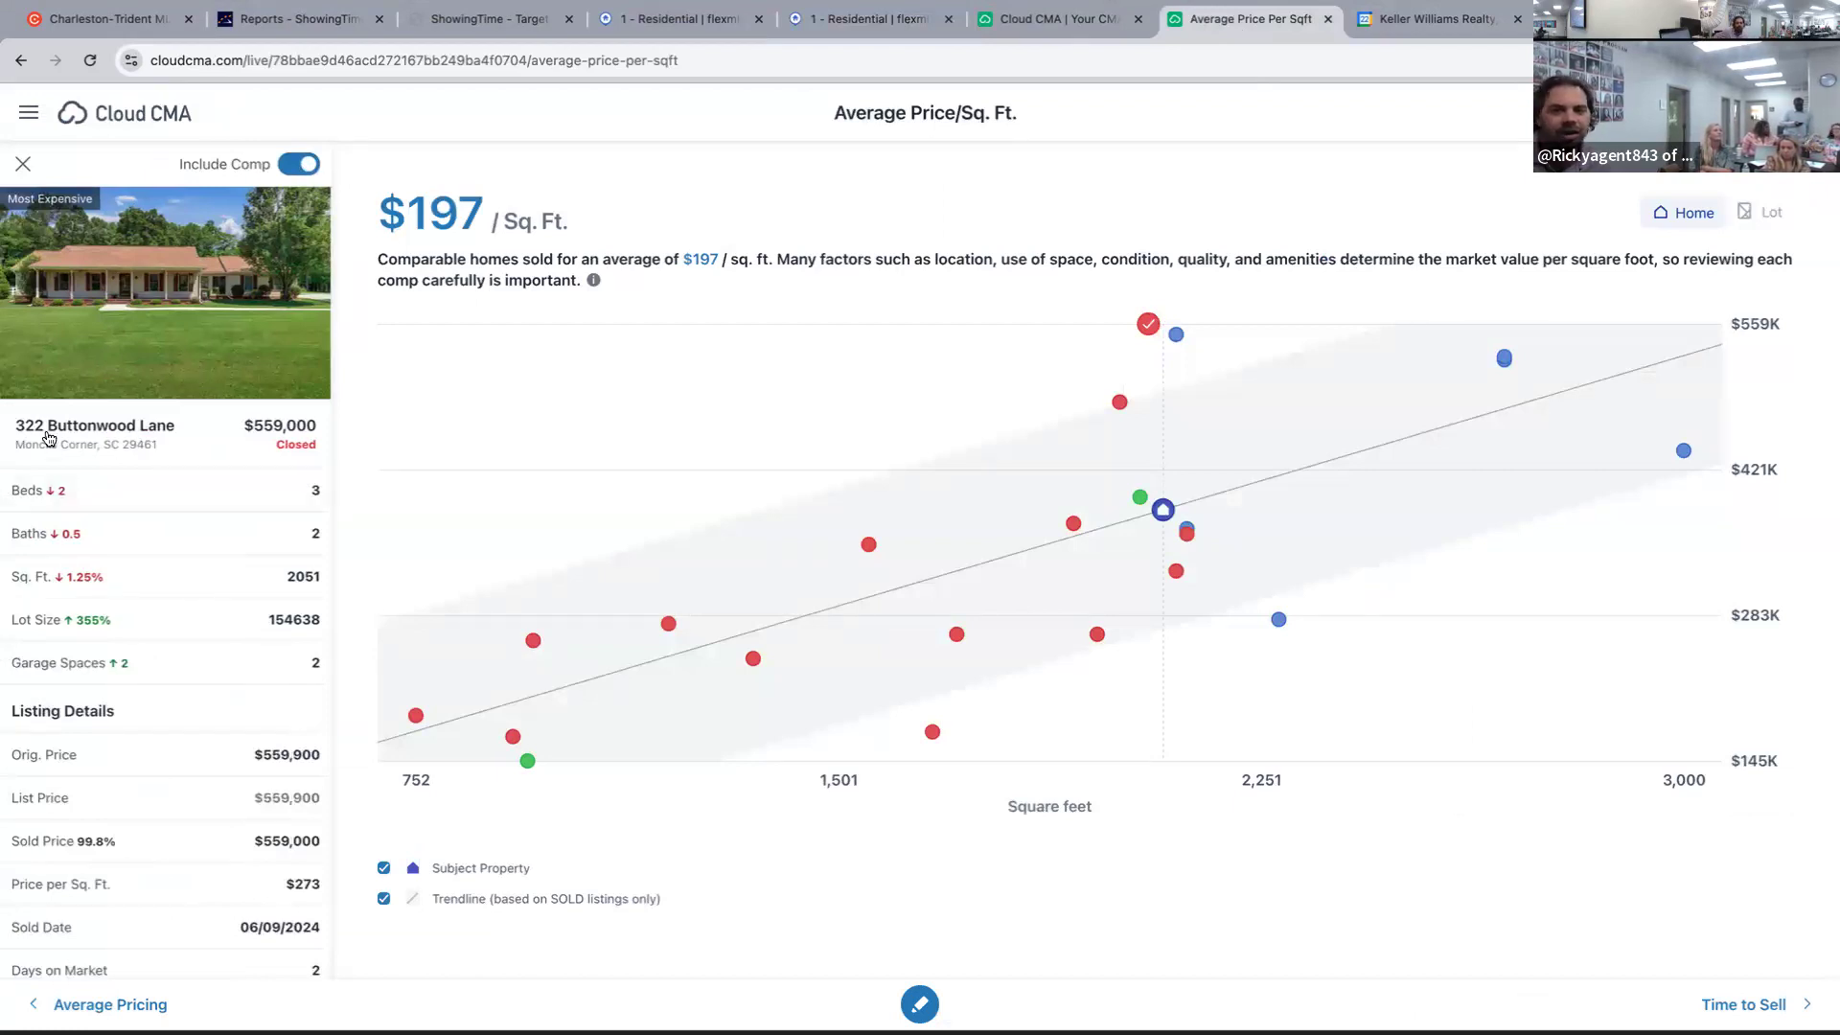
pyautogui.click(284, 349)
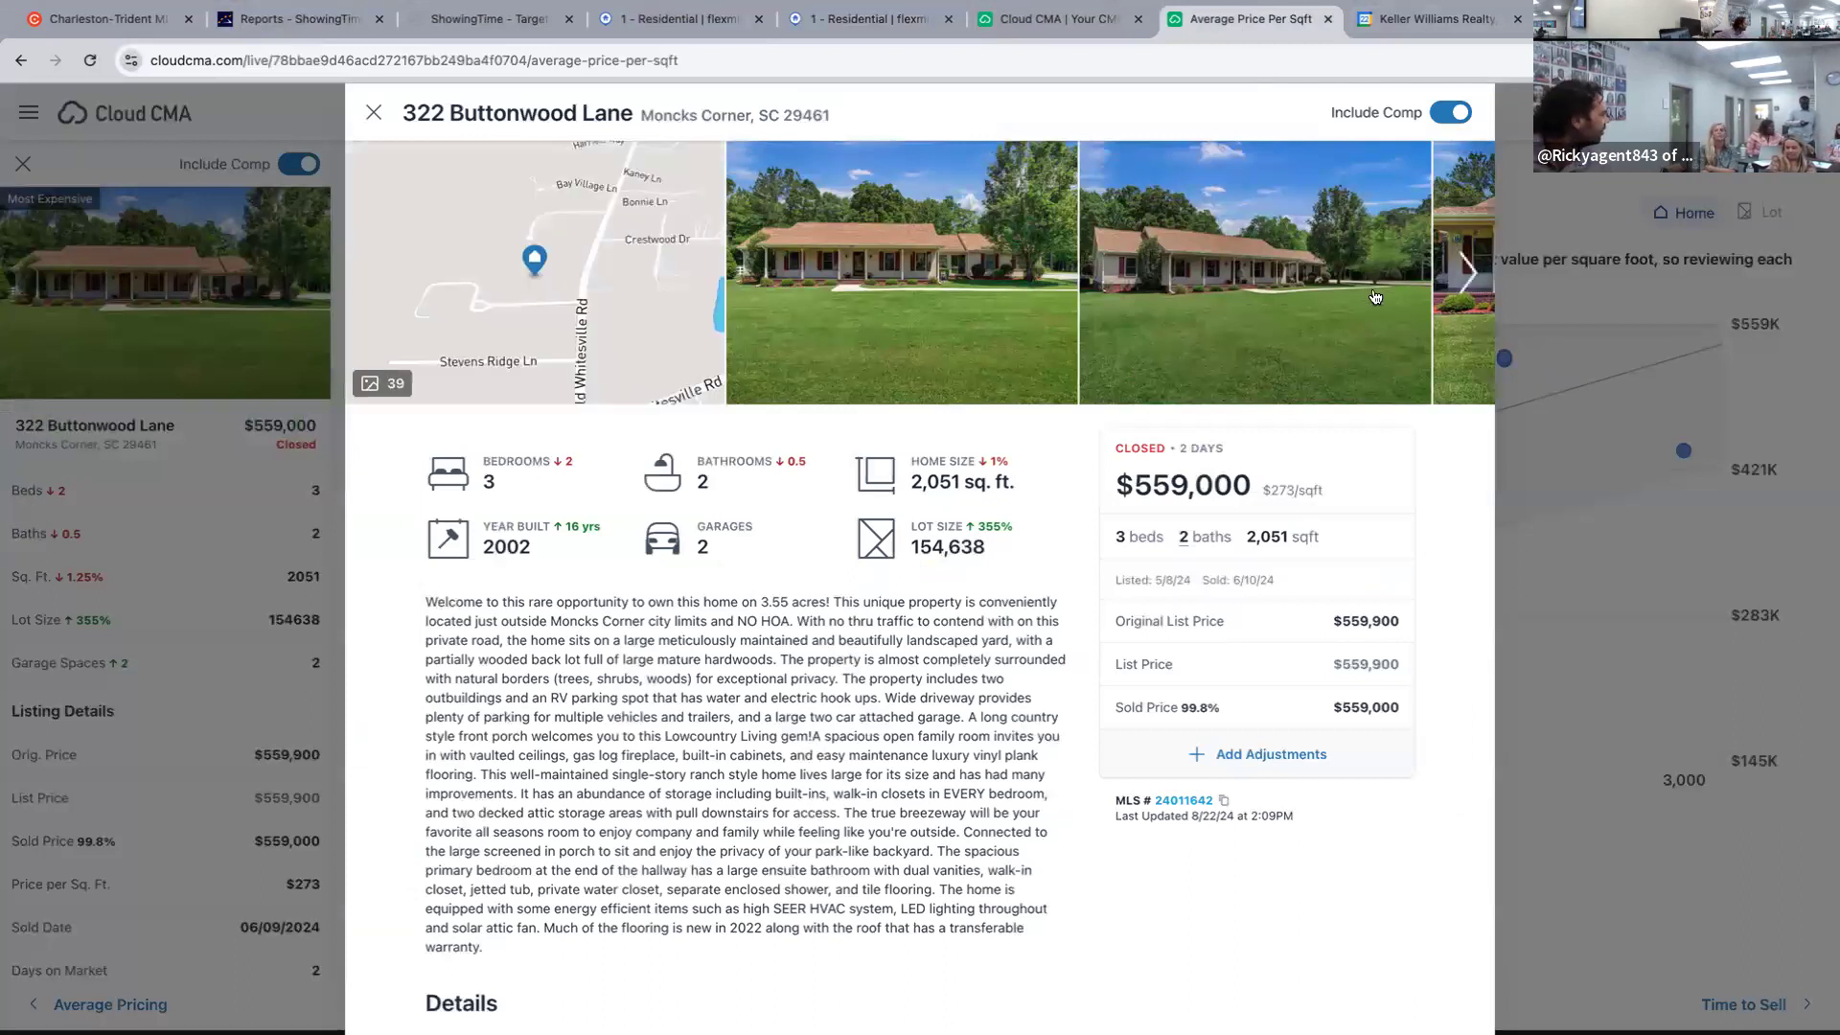
pyautogui.click(1472, 276)
pyautogui.click(1472, 276)
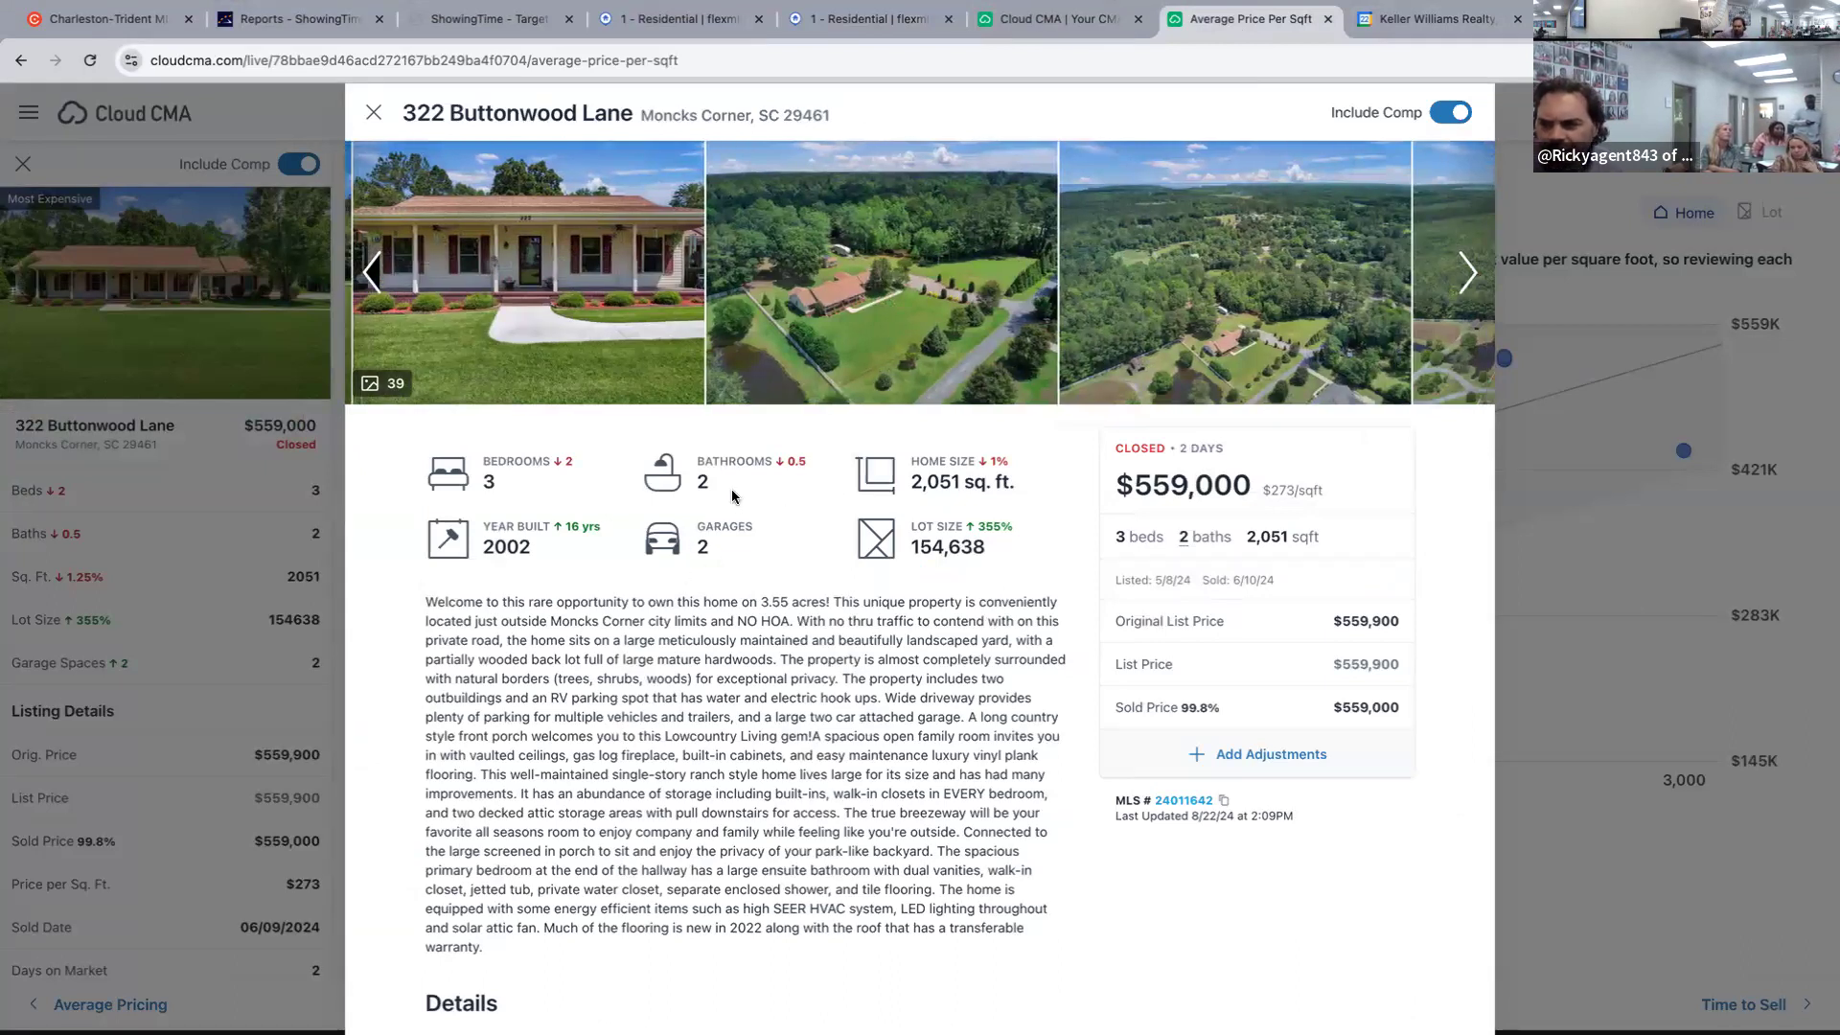
pyautogui.scroll(-4, 1164, 692)
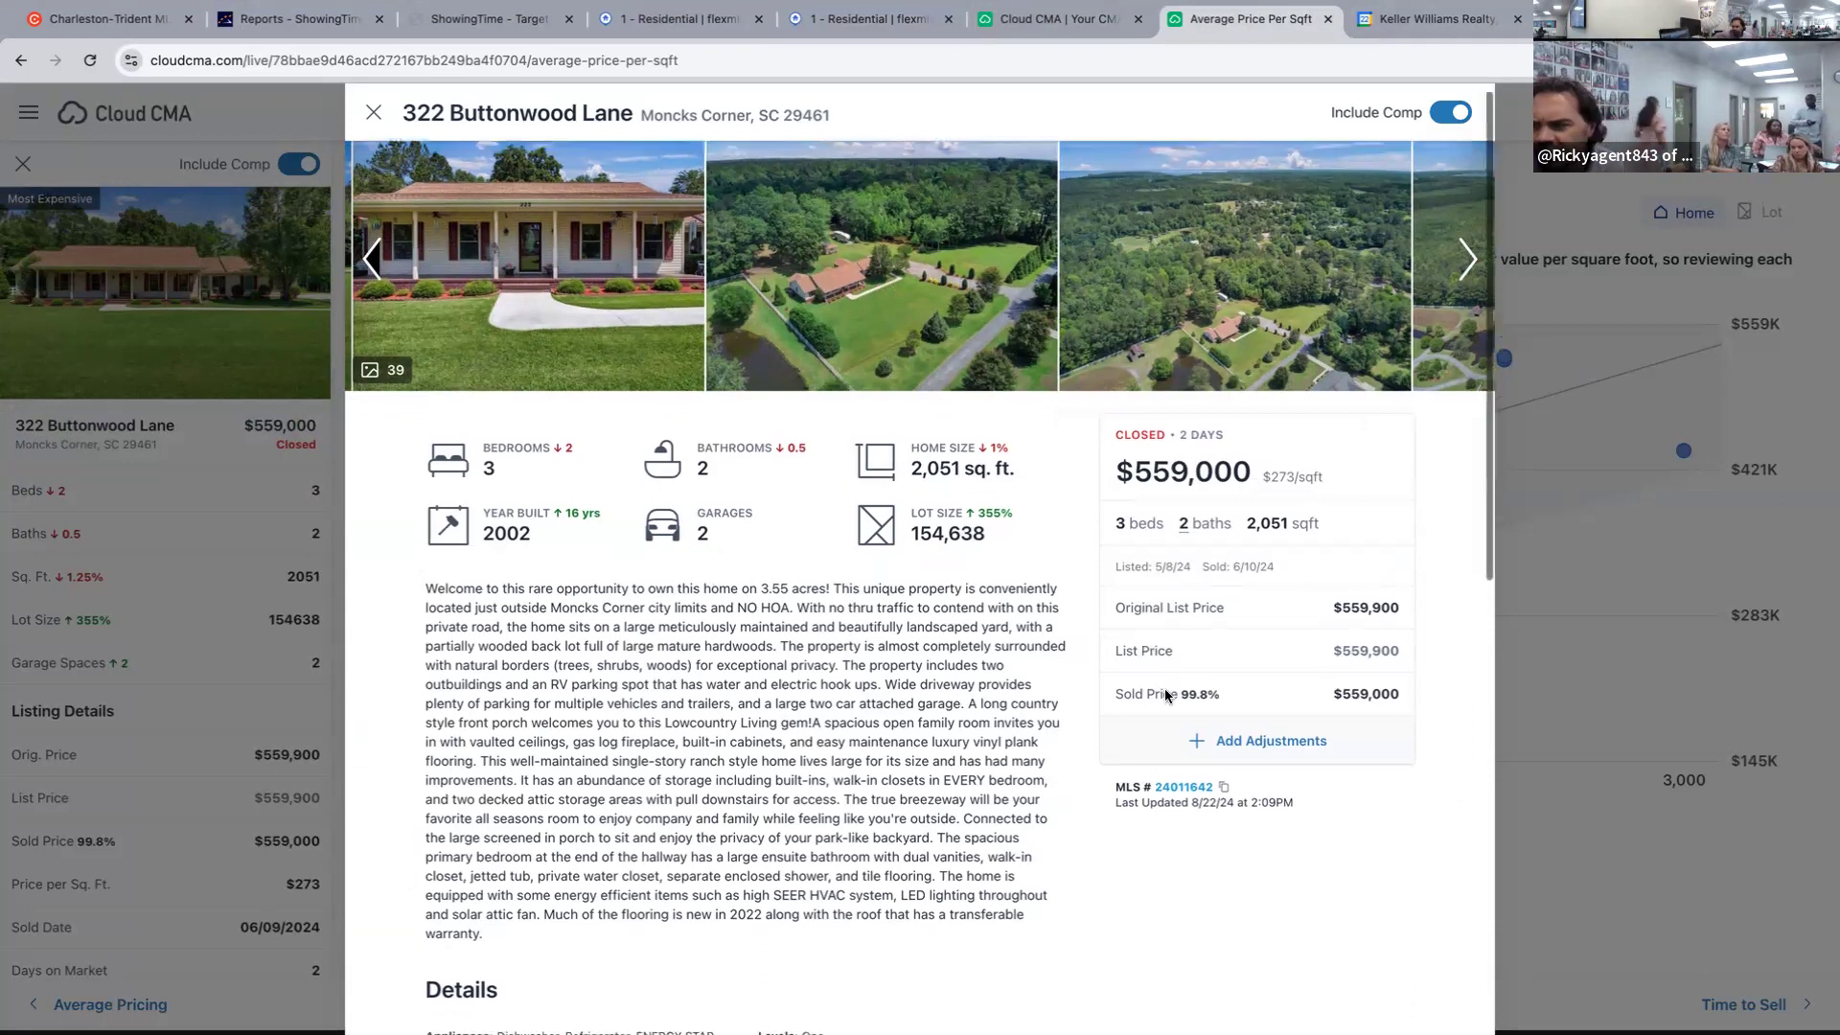
pyautogui.scroll(2, 1163, 696)
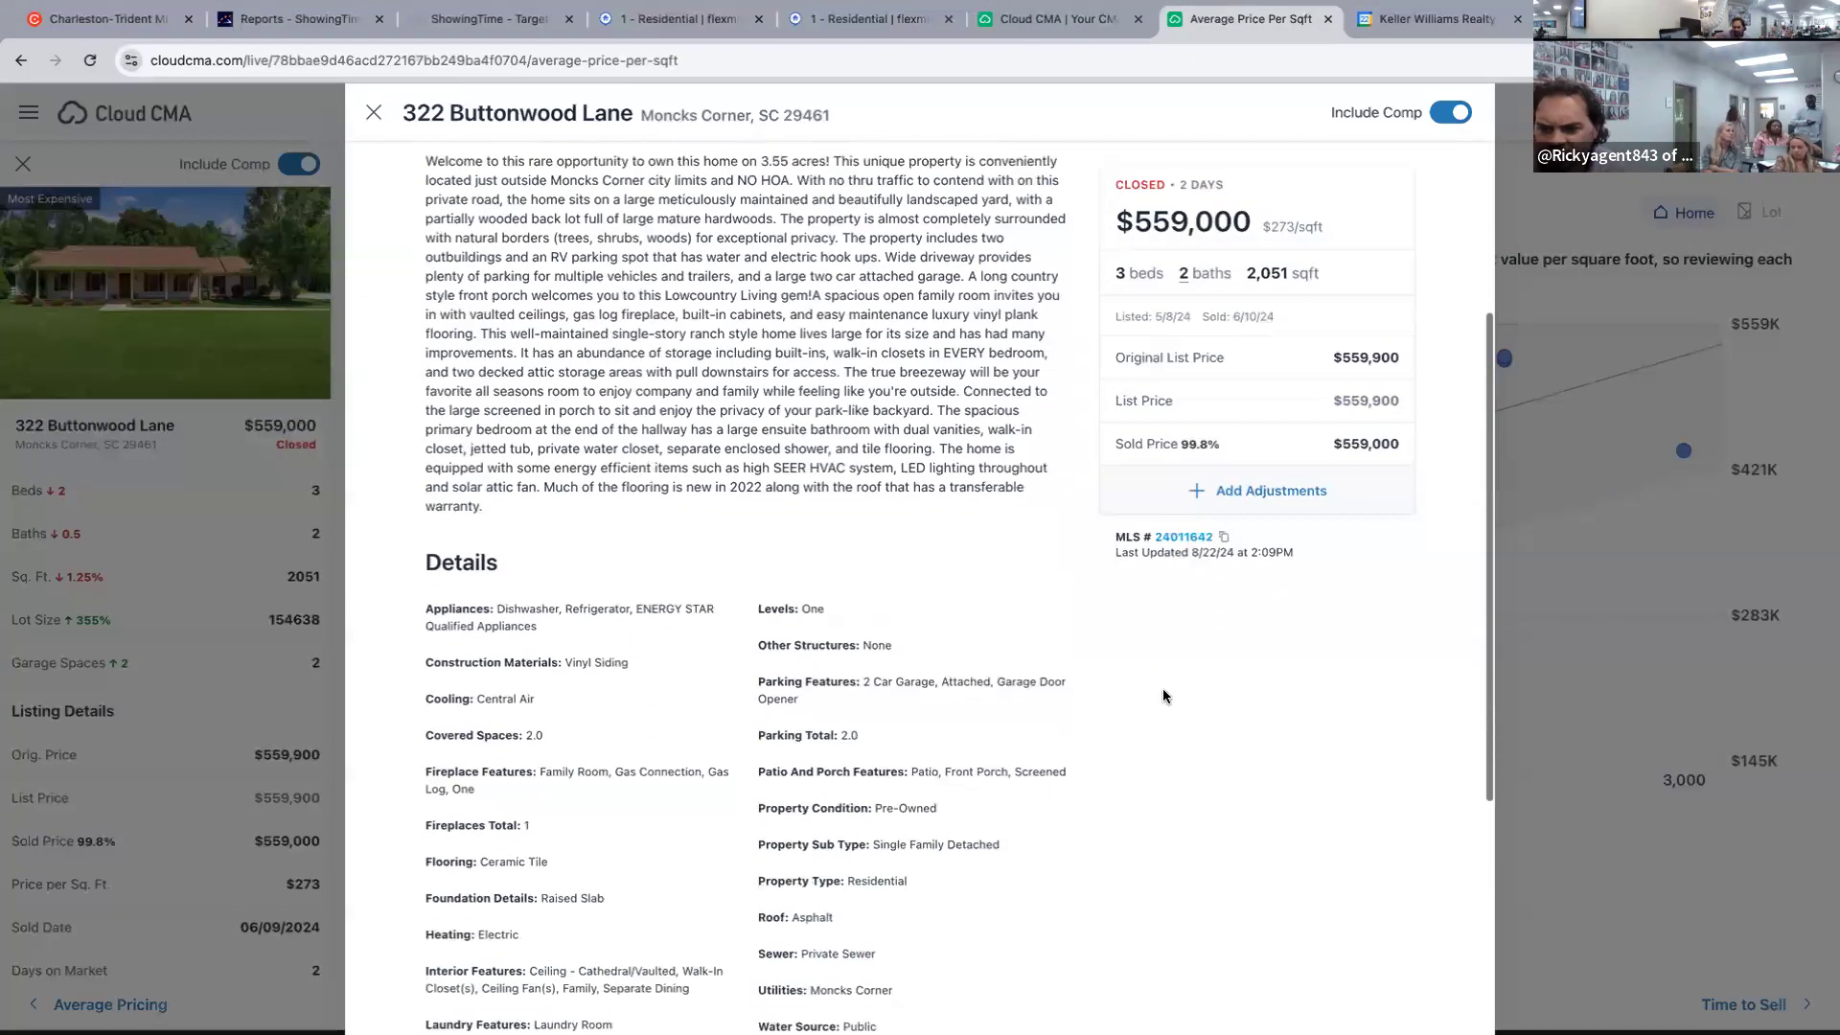
pyautogui.scroll(3, 1164, 696)
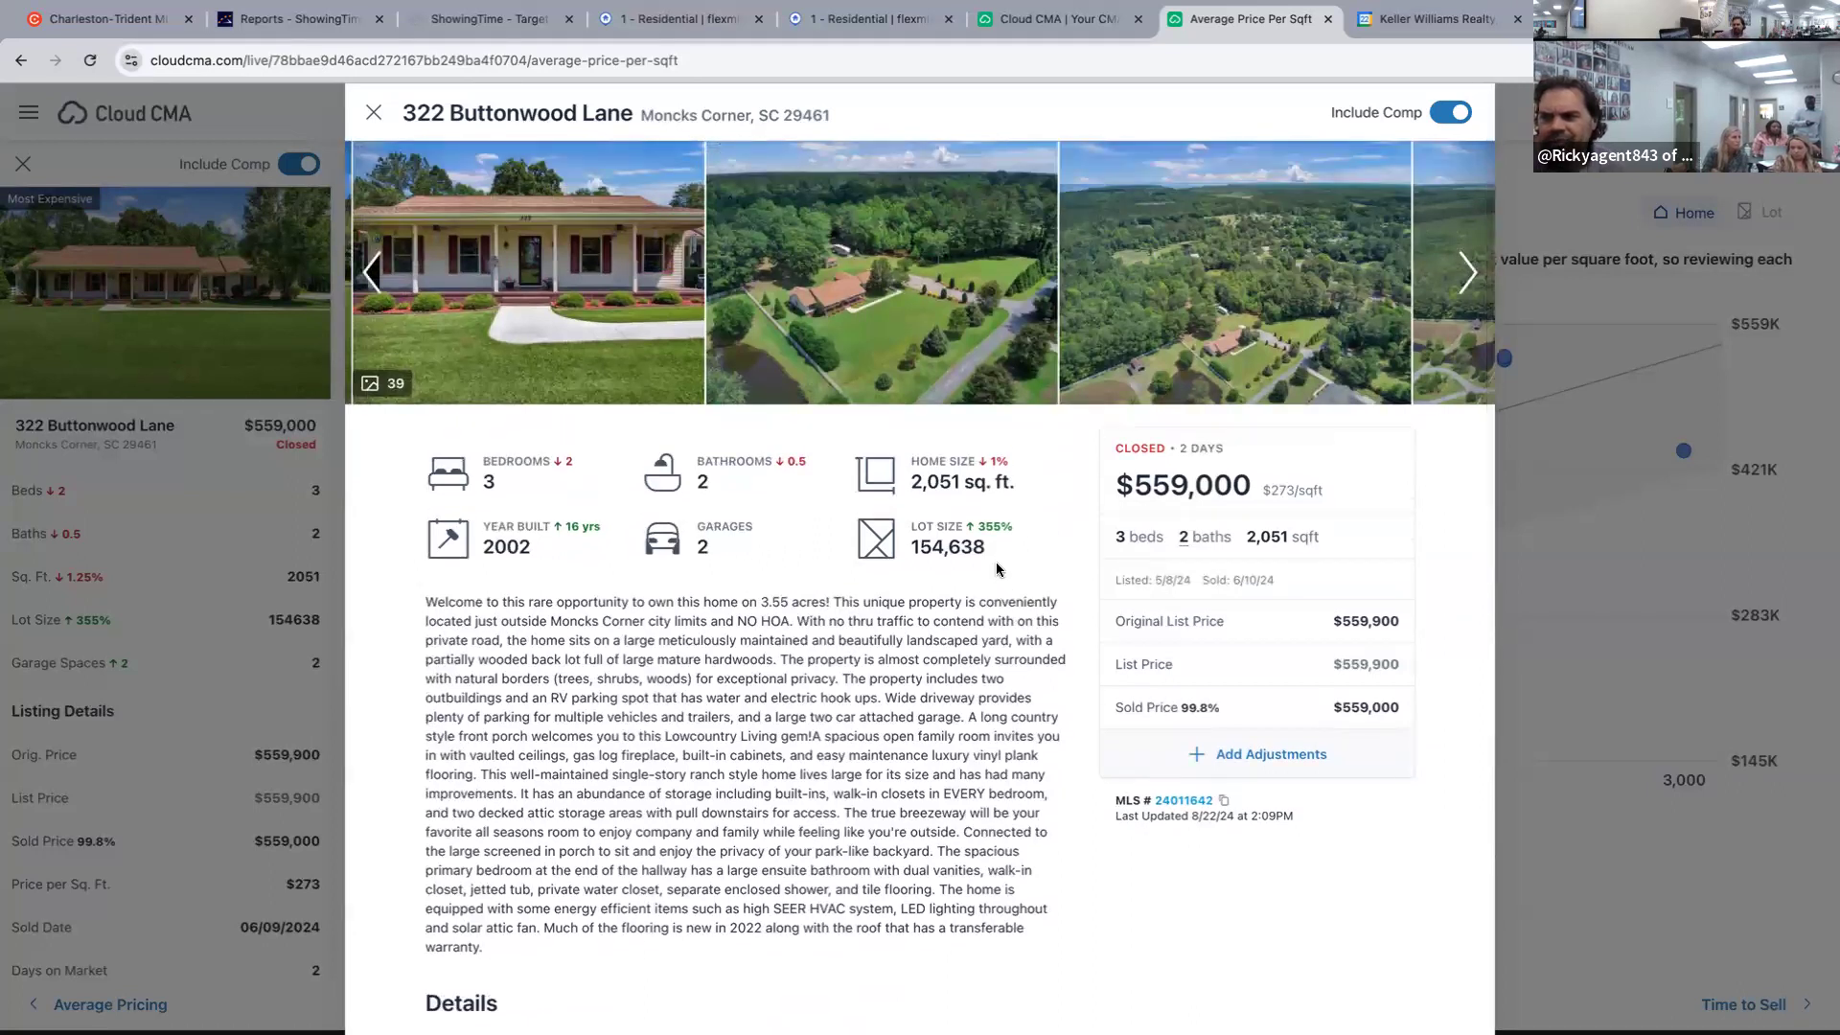
pyautogui.scroll(-7, 1077, 625)
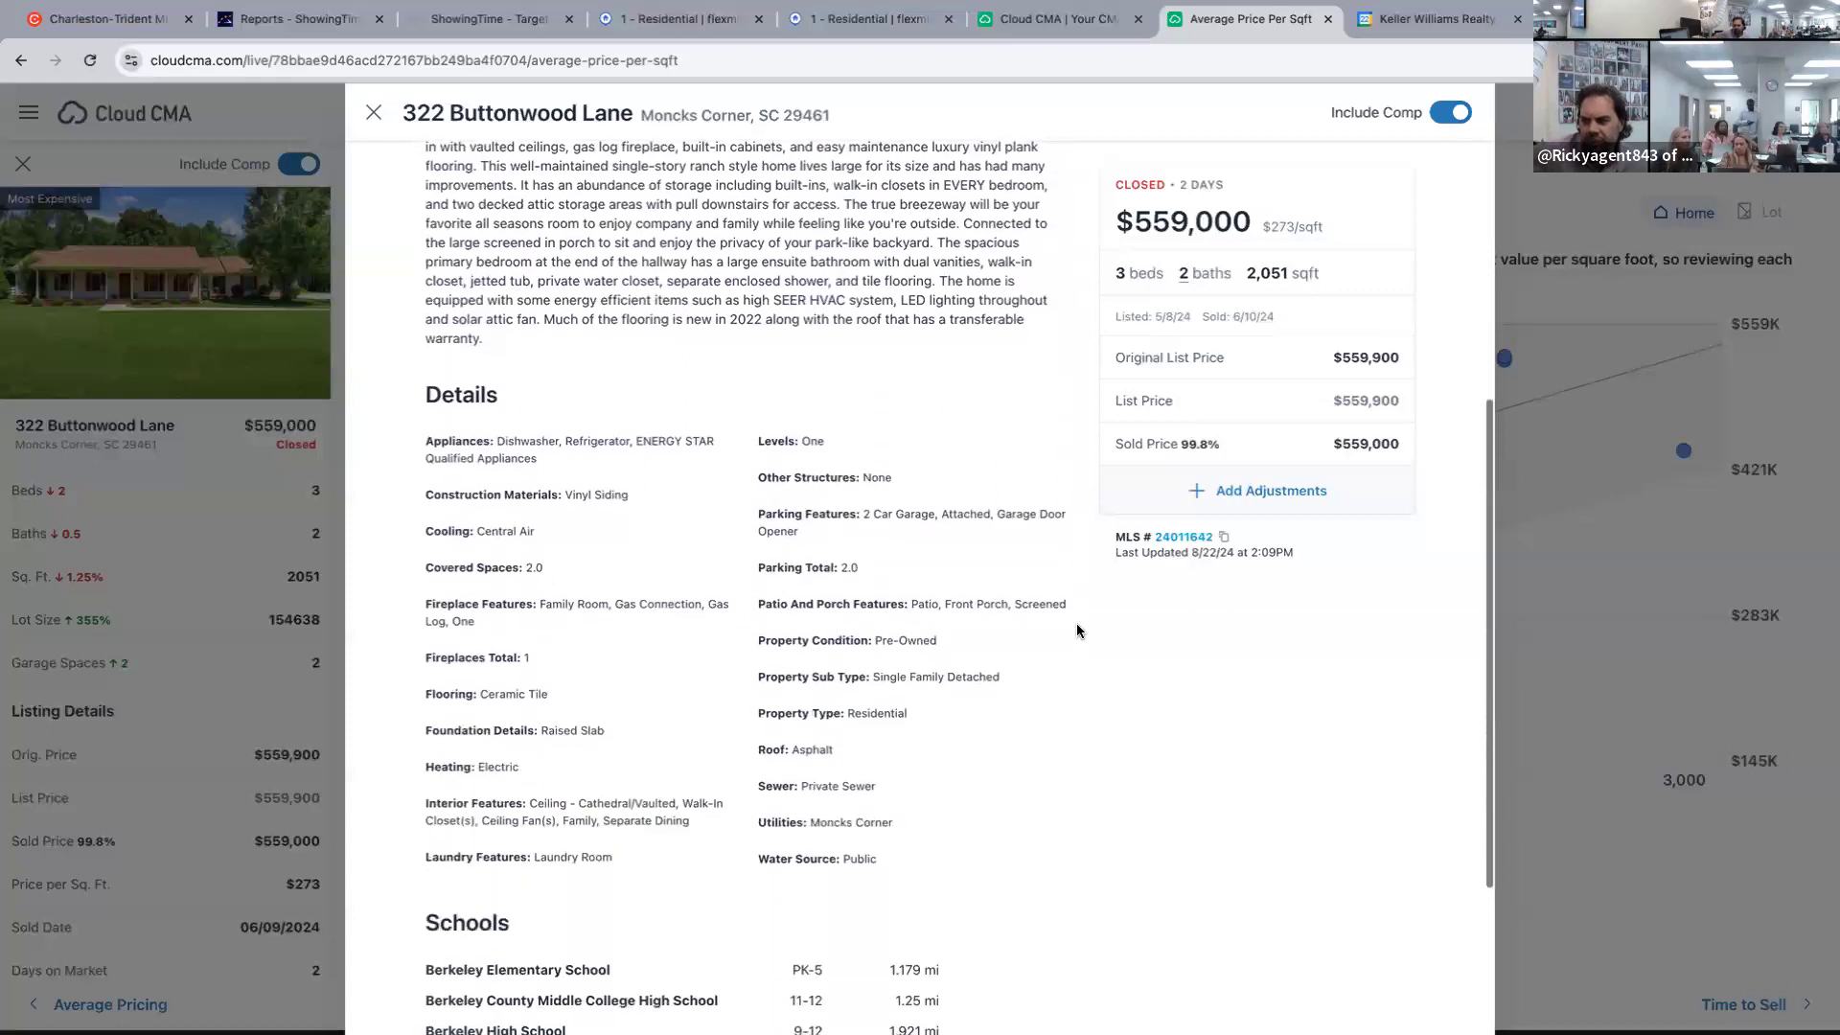
pyautogui.scroll(-1, 1077, 631)
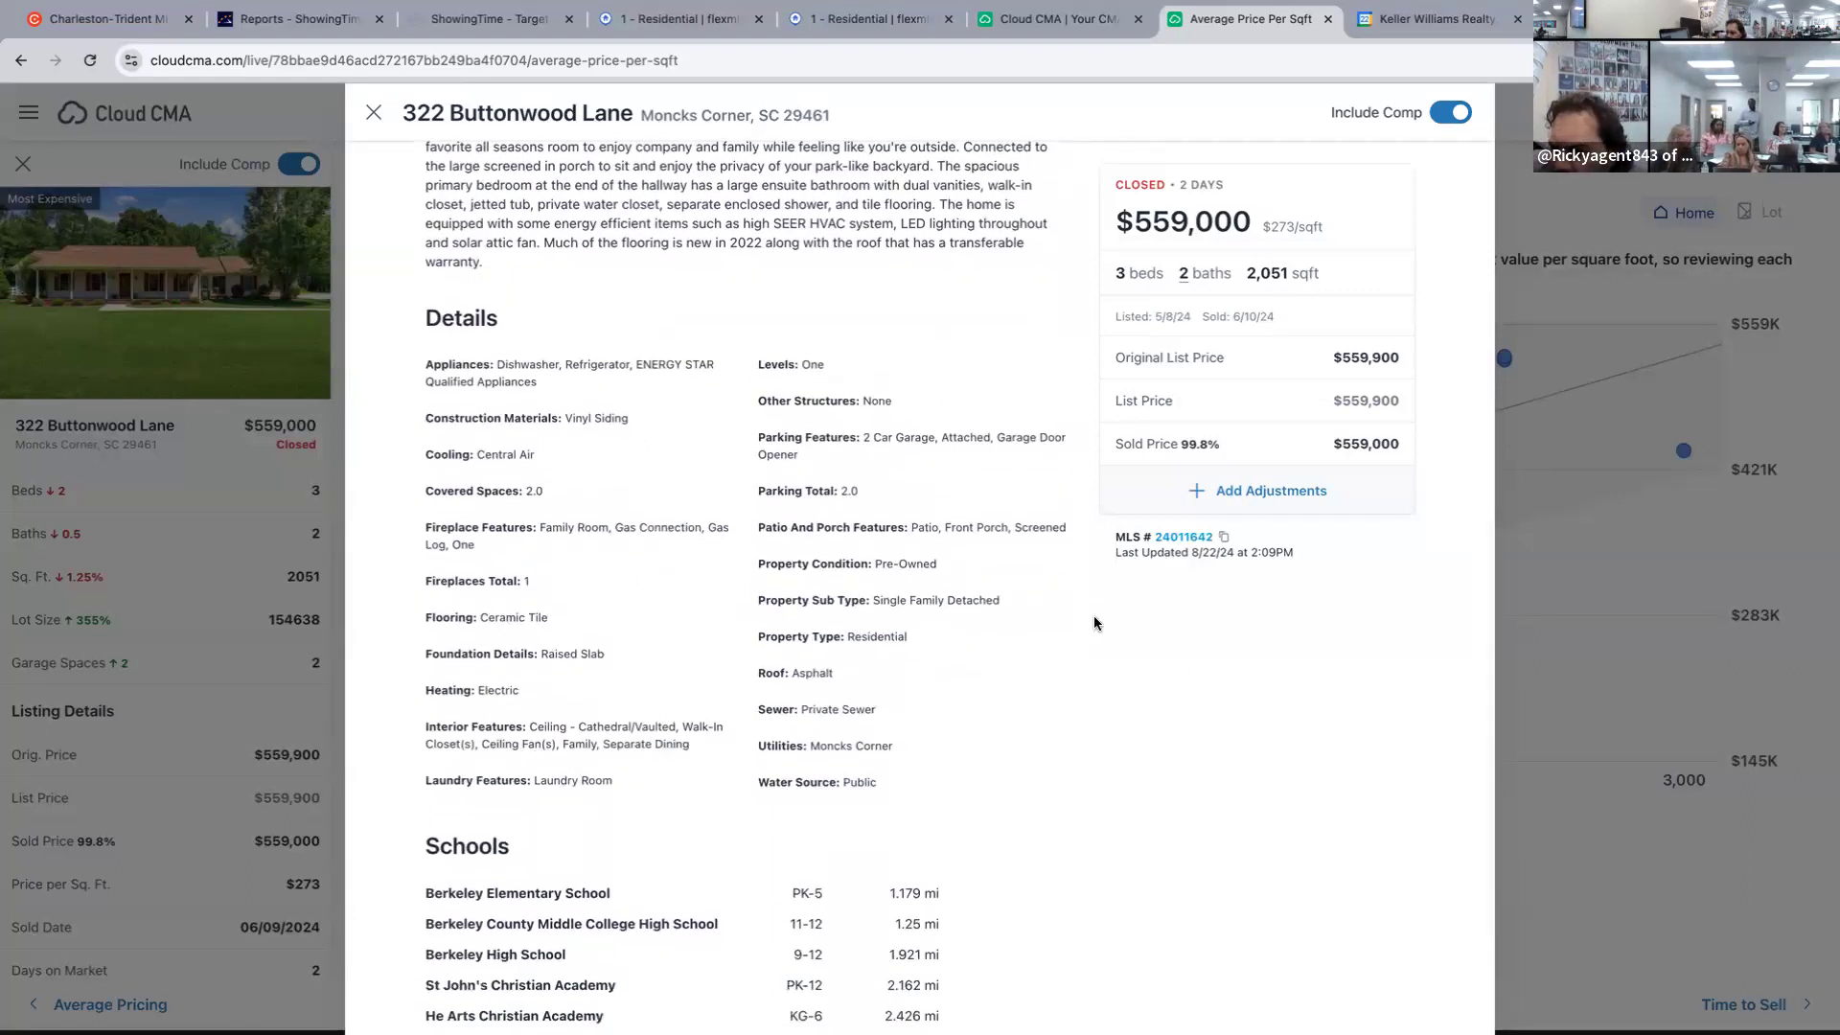
pyautogui.scroll(-2, 1016, 625)
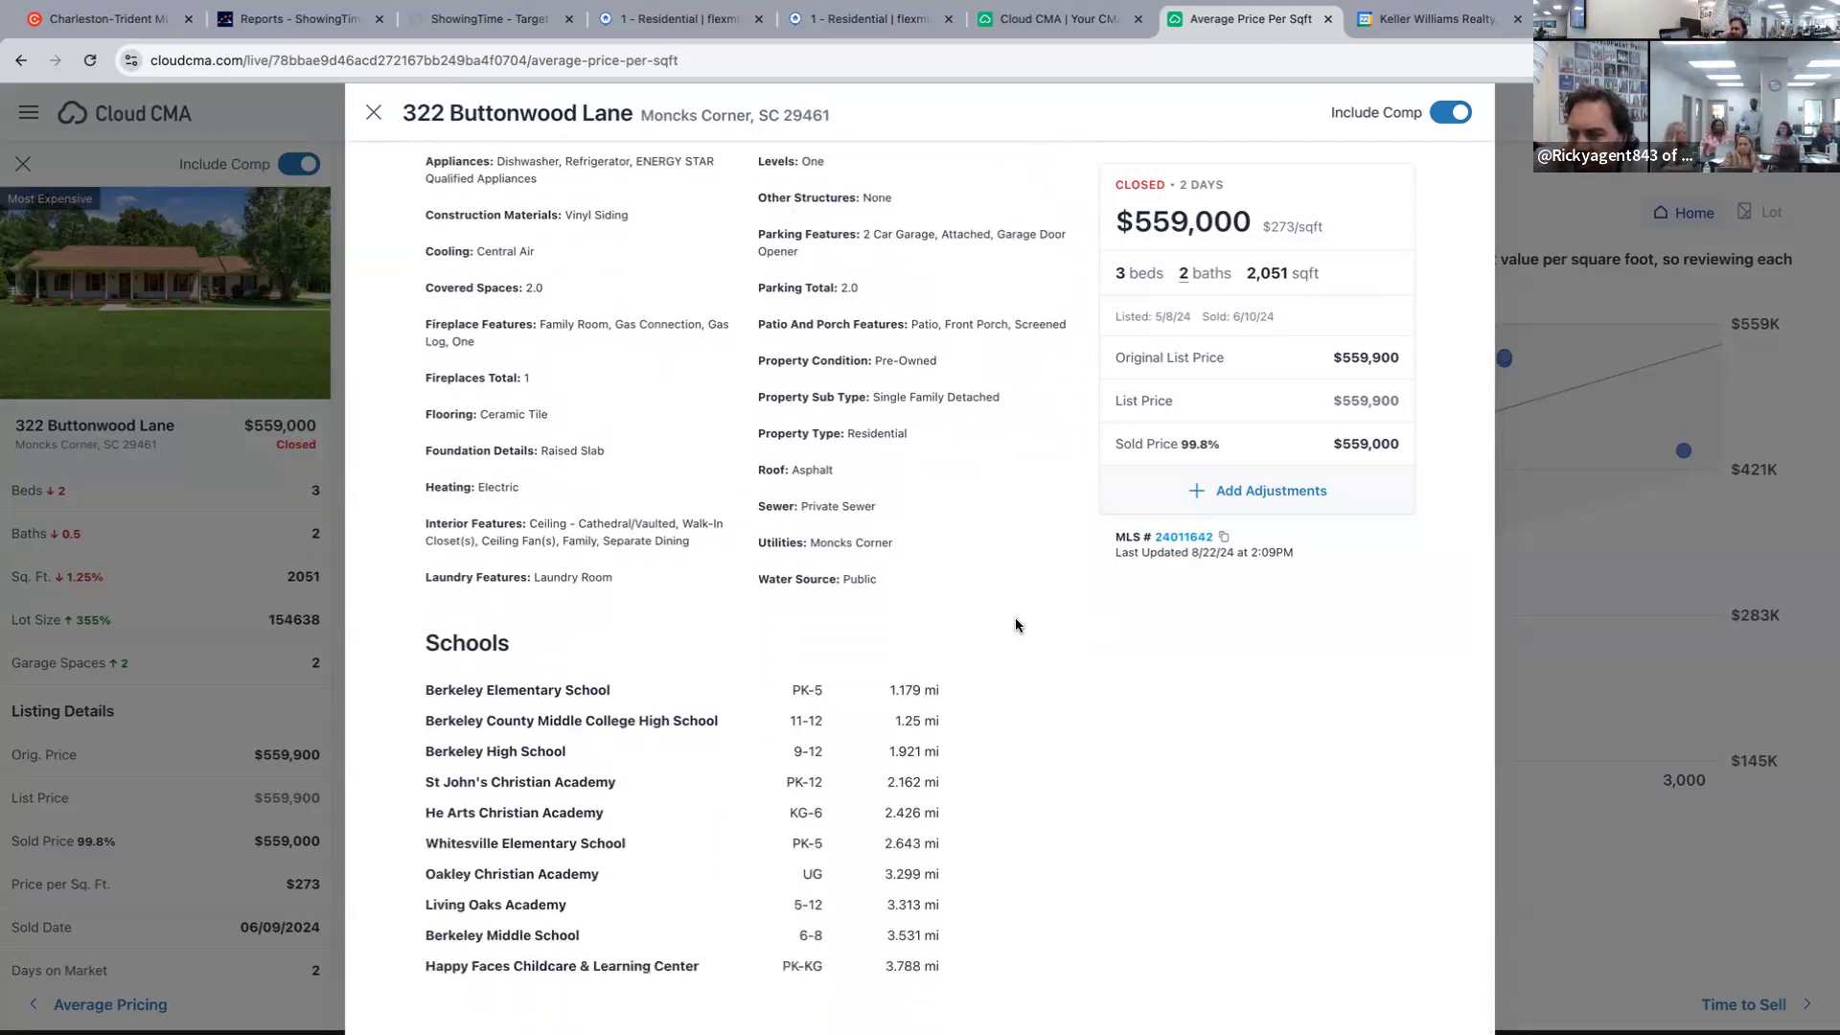
pyautogui.scroll(1, 1015, 625)
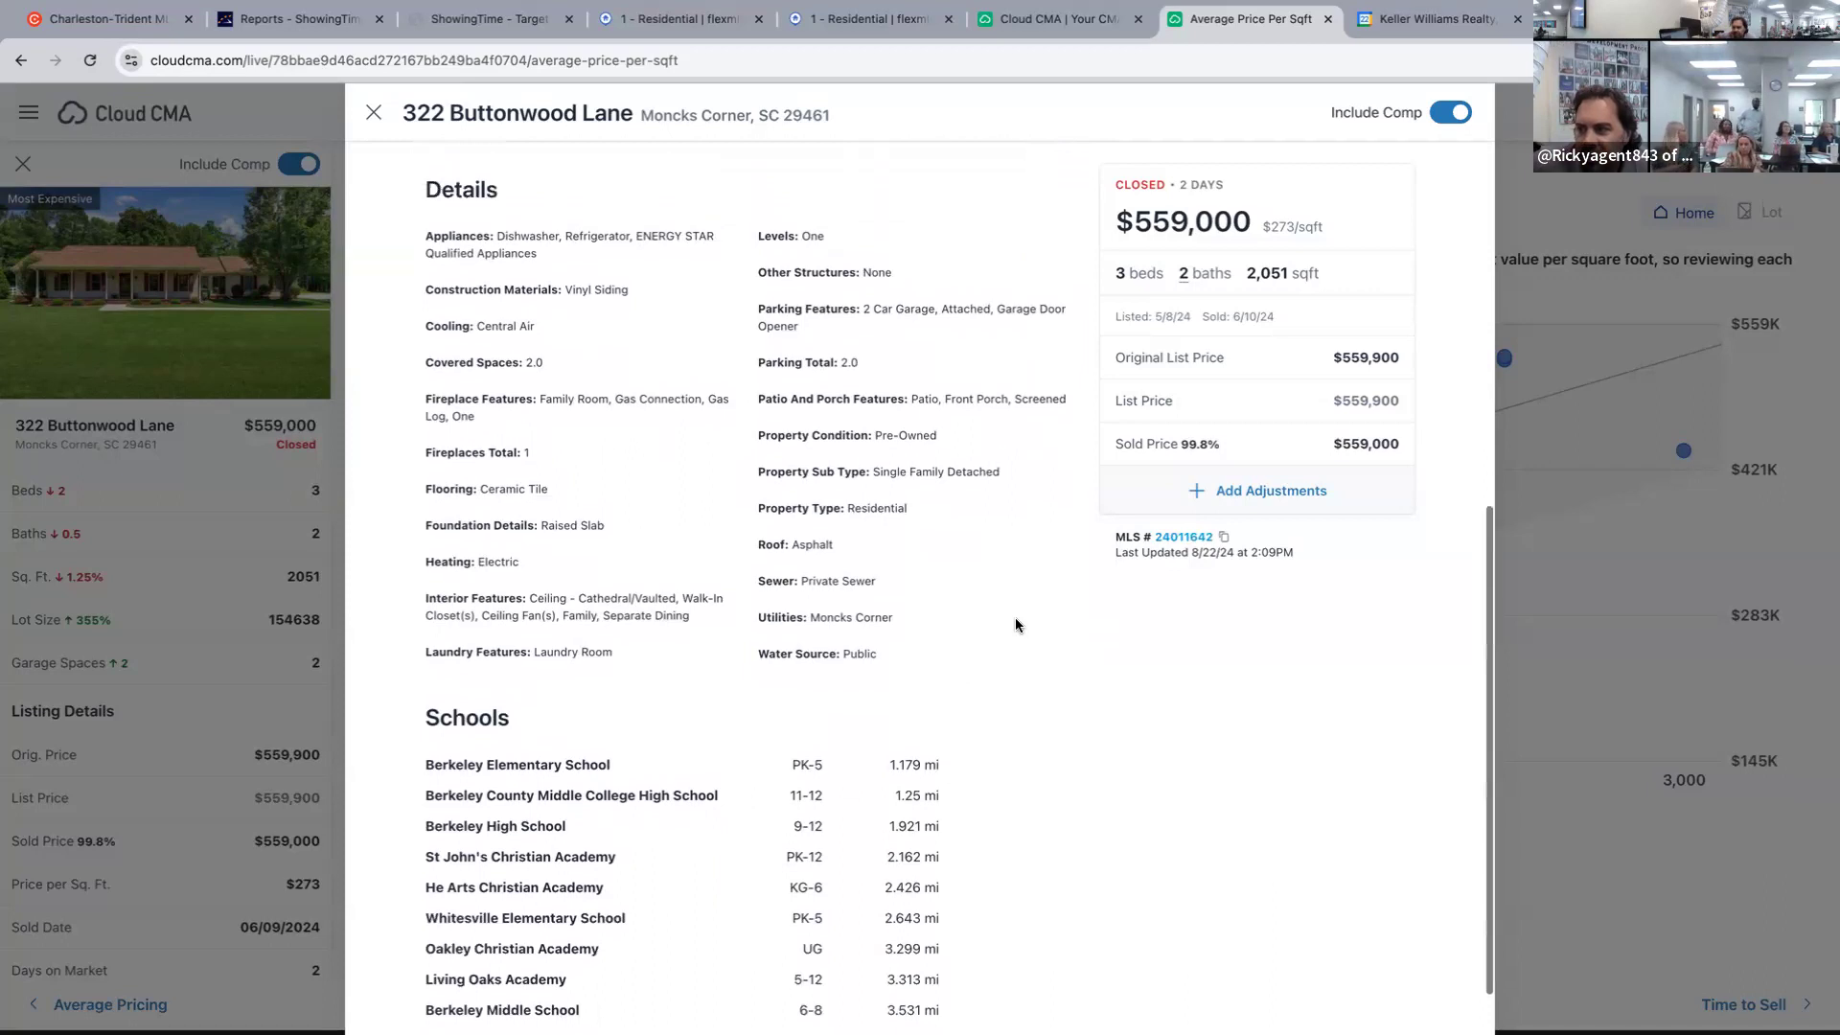
pyautogui.scroll(8, 1015, 620)
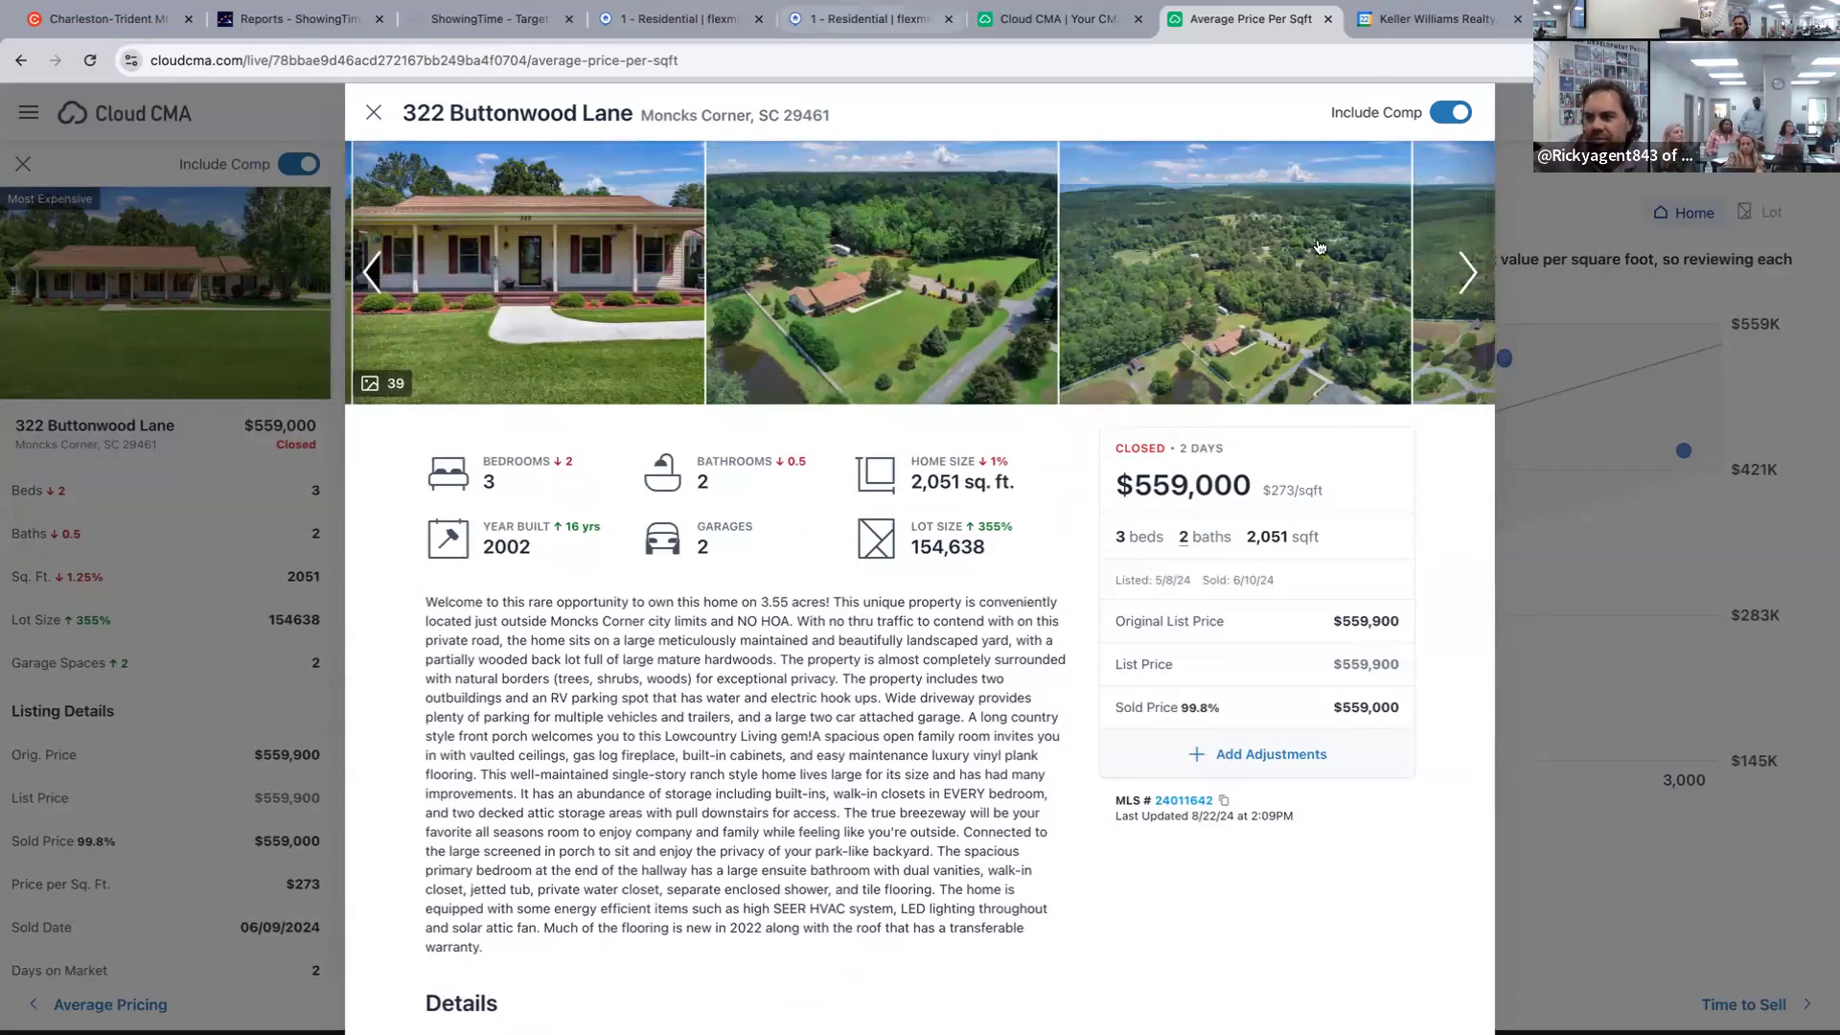
pyautogui.click(678, 30)
pyautogui.click(836, 21)
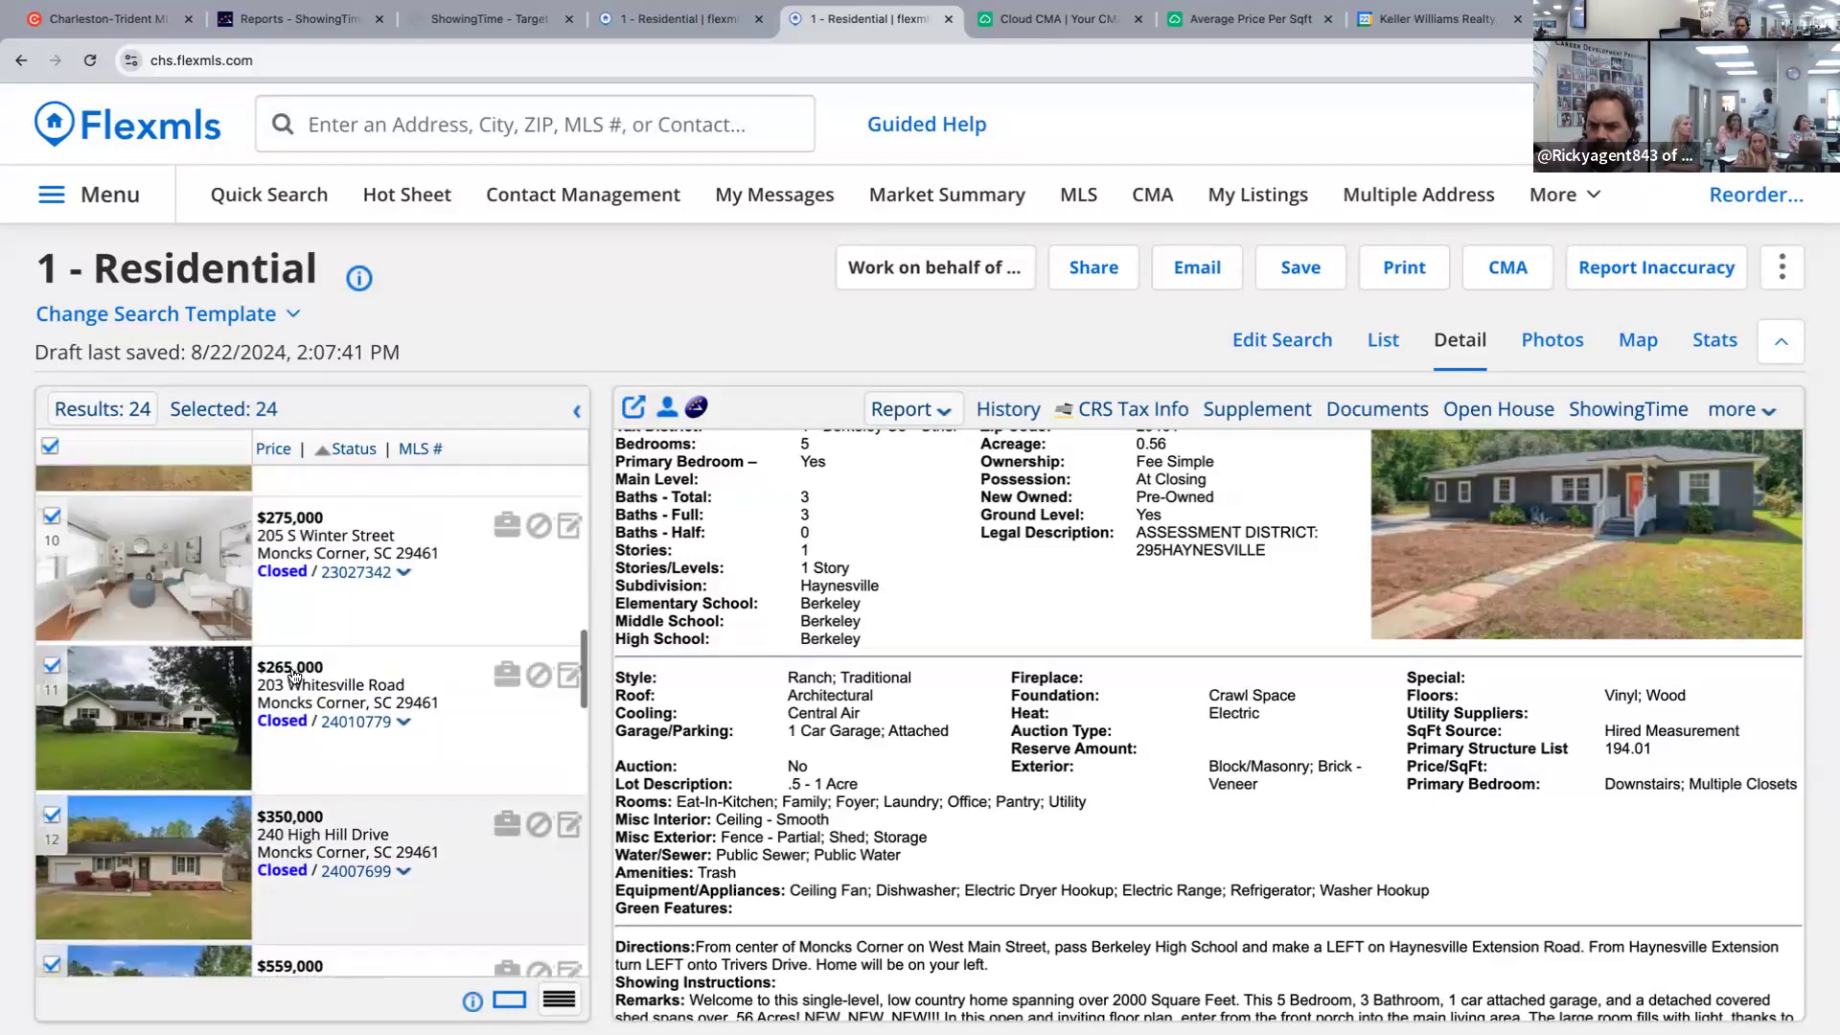
pyautogui.scroll(1, 294, 677)
pyautogui.scroll(4, 295, 677)
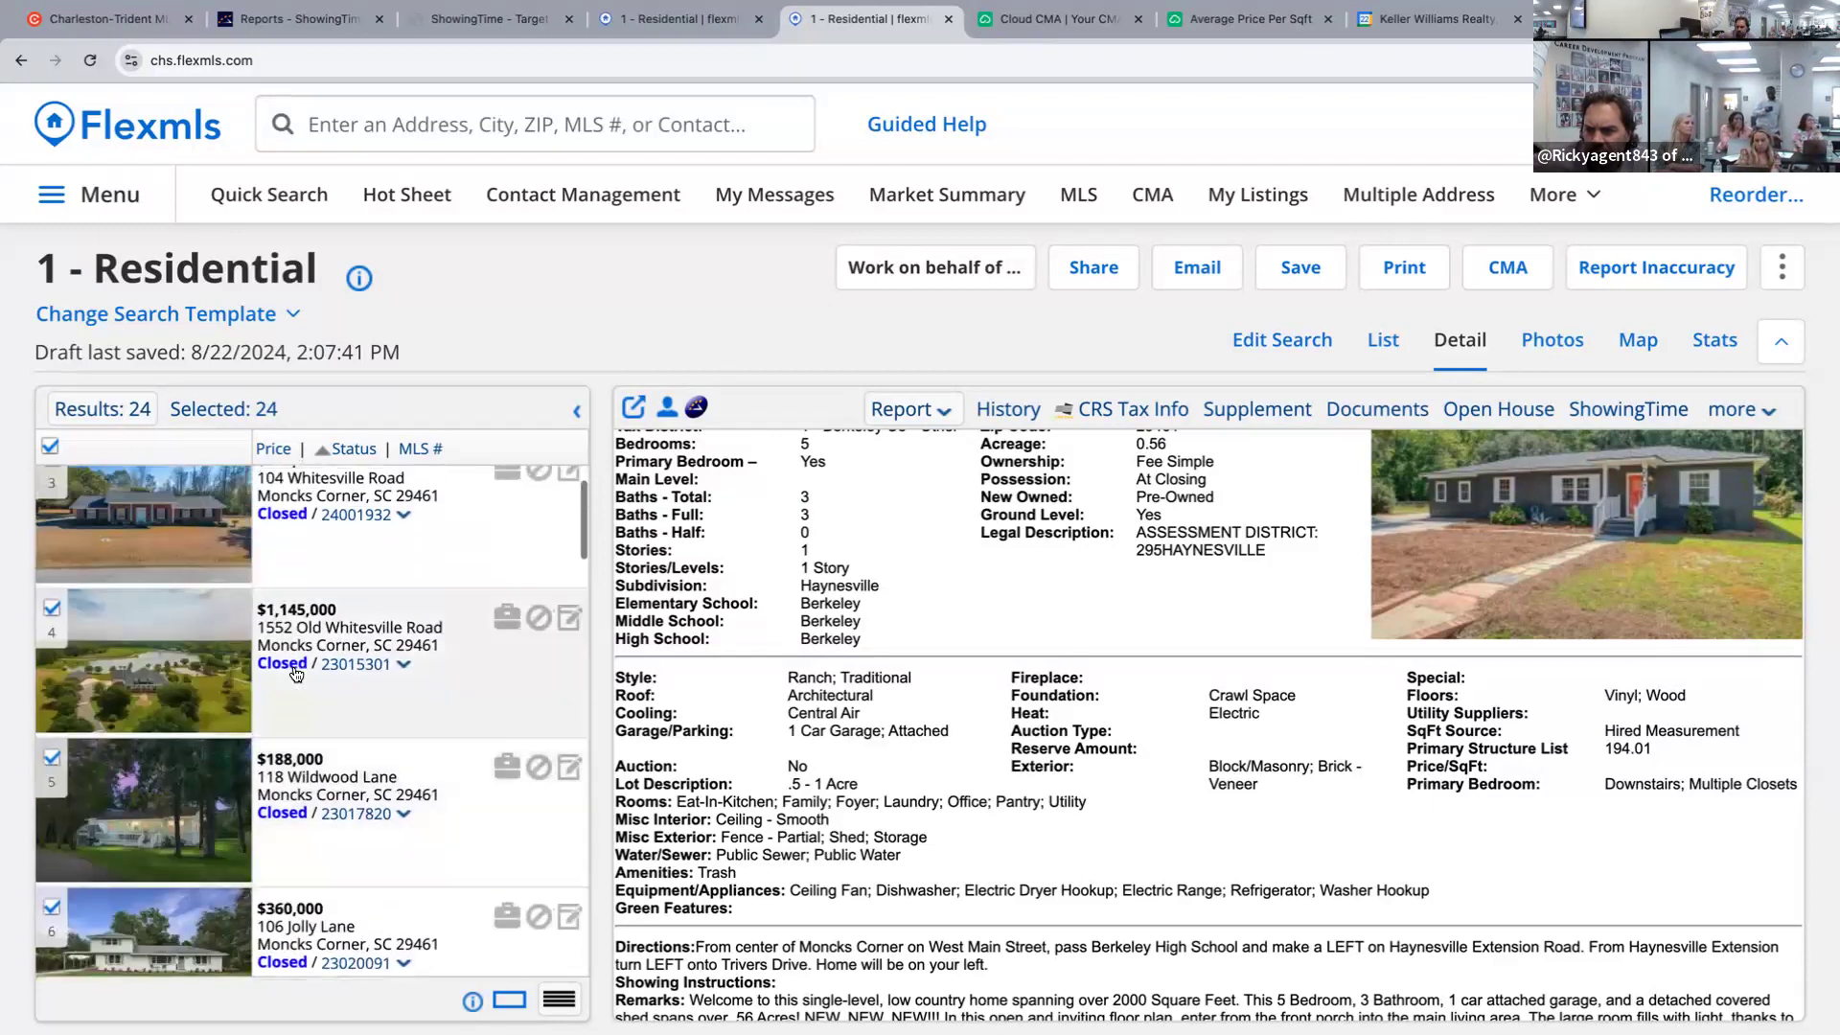
pyautogui.scroll(1, 296, 675)
pyautogui.click(52, 737)
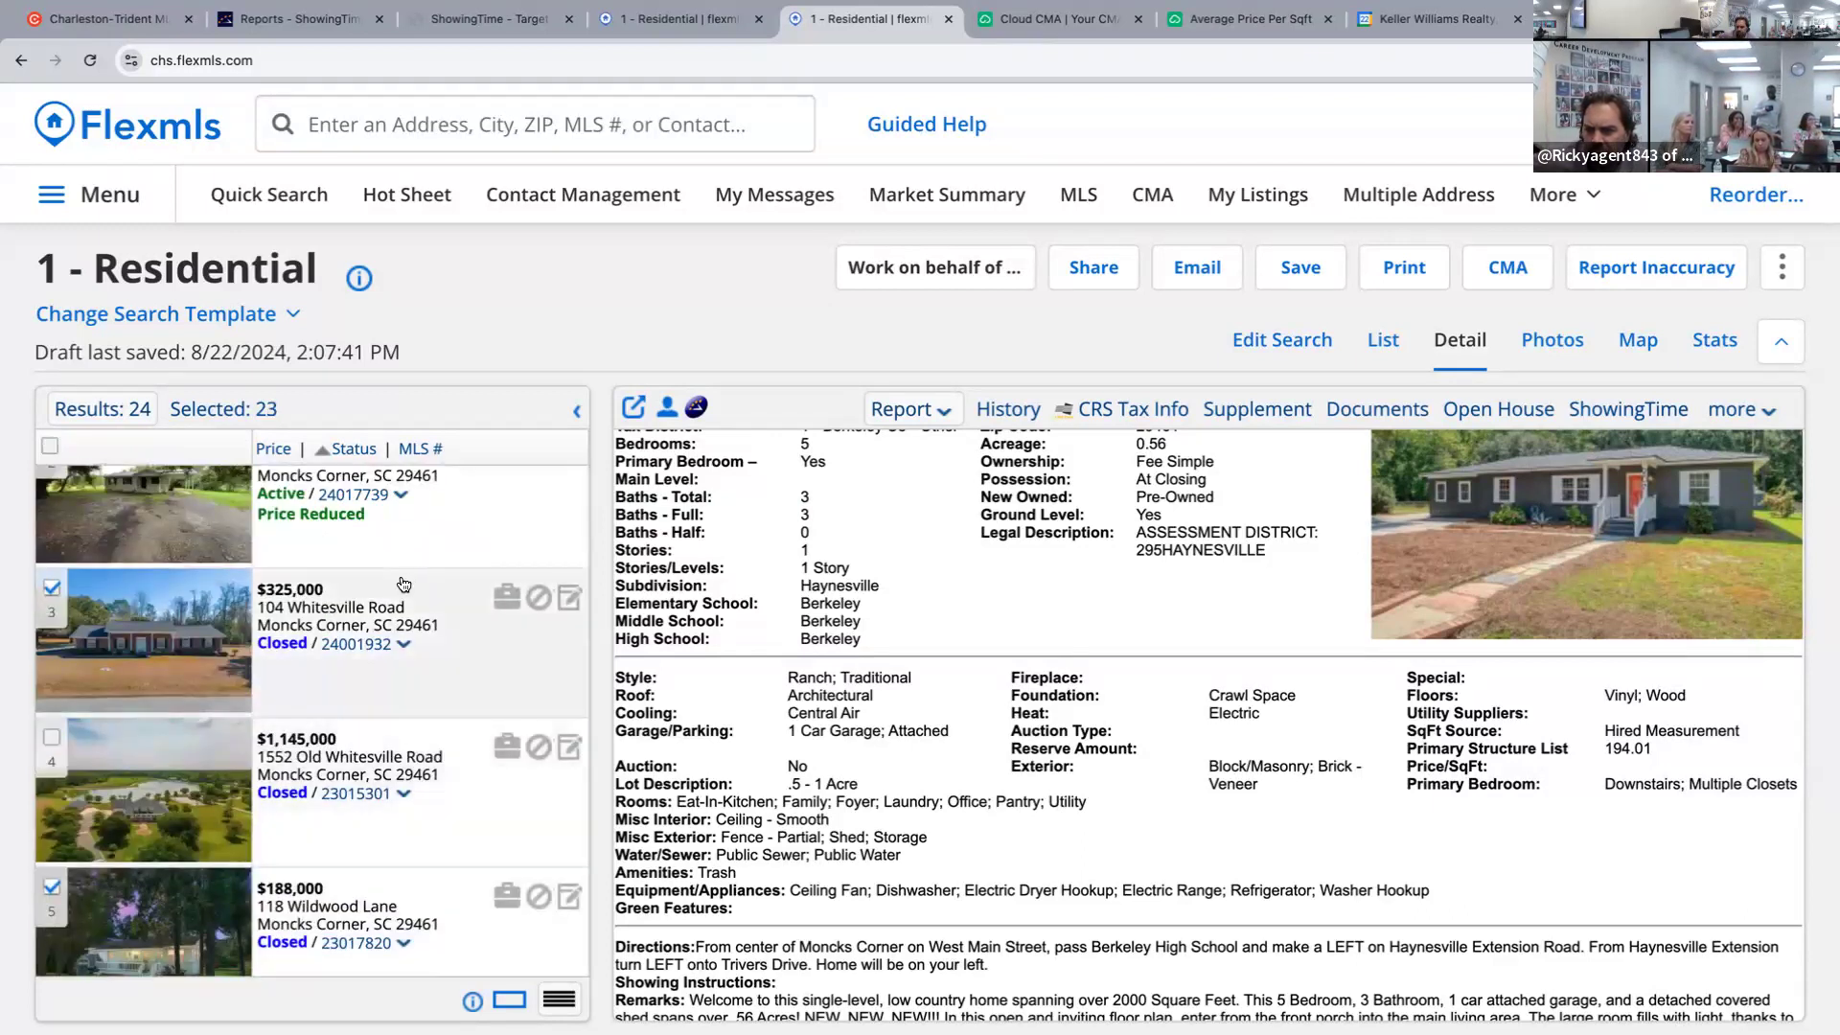
pyautogui.scroll(2, 133, 696)
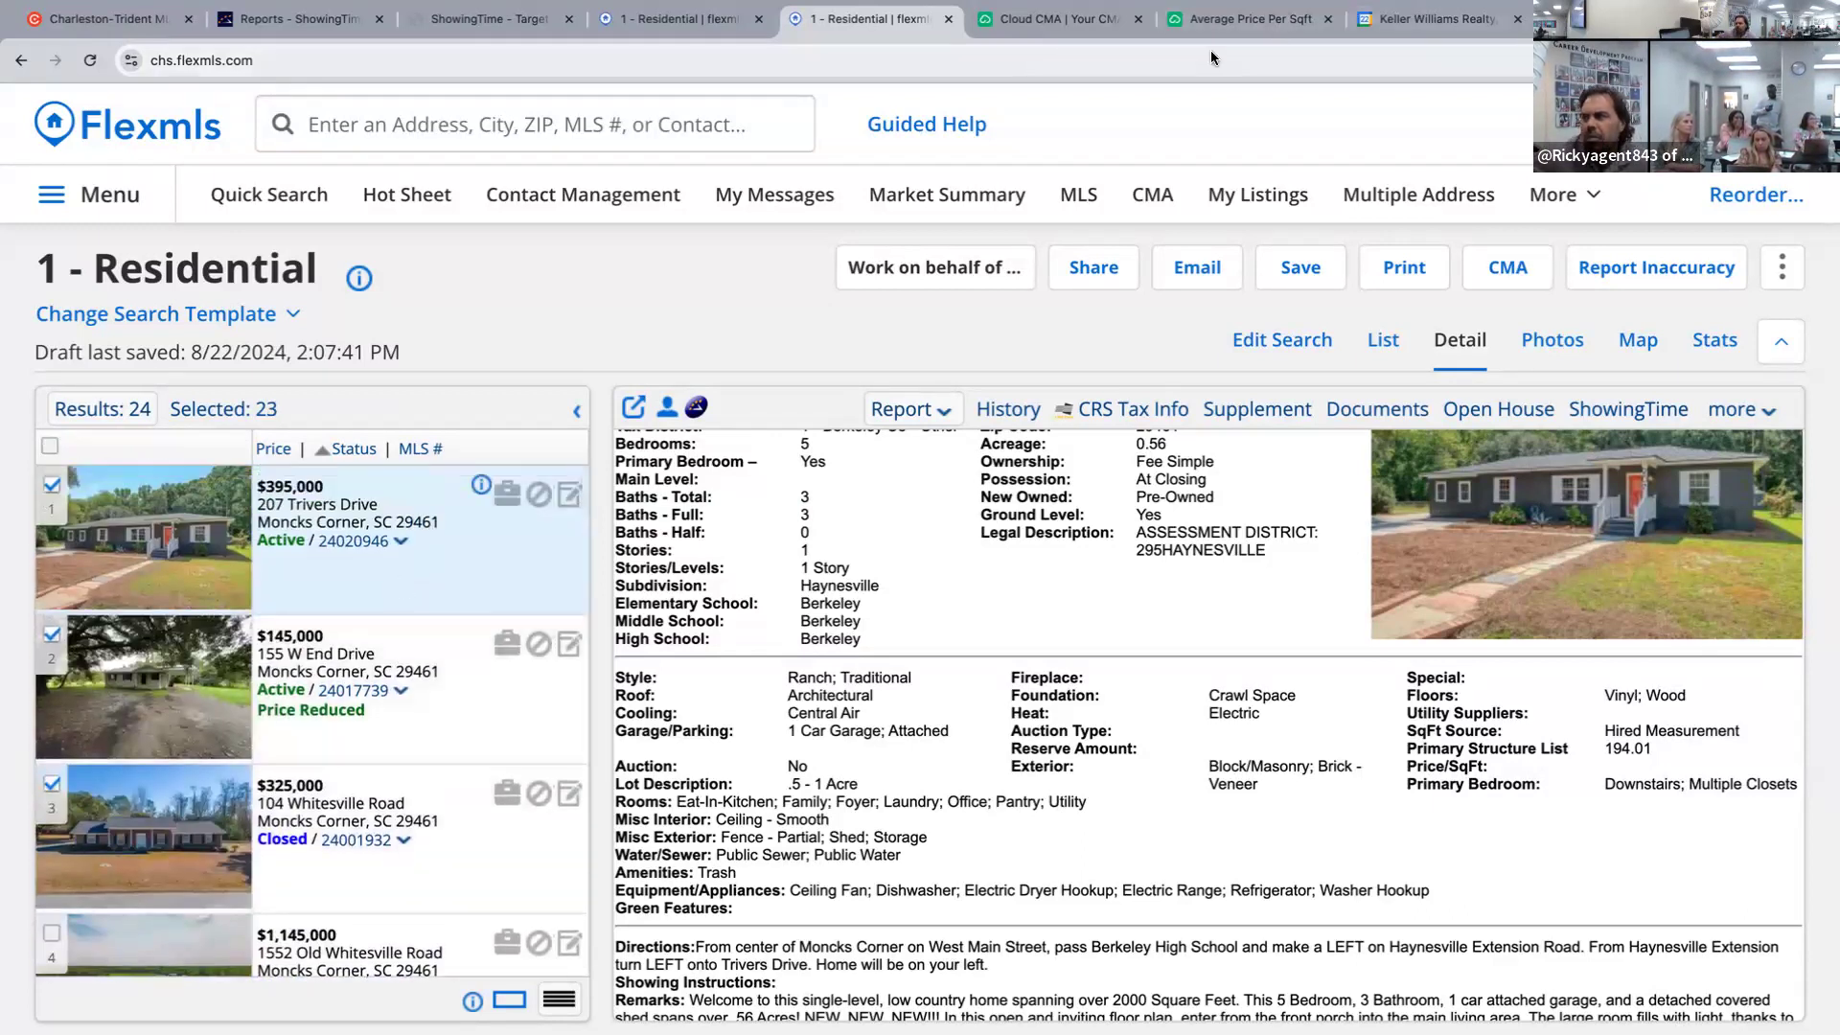
pyautogui.click(1059, 19)
pyautogui.click(1209, 19)
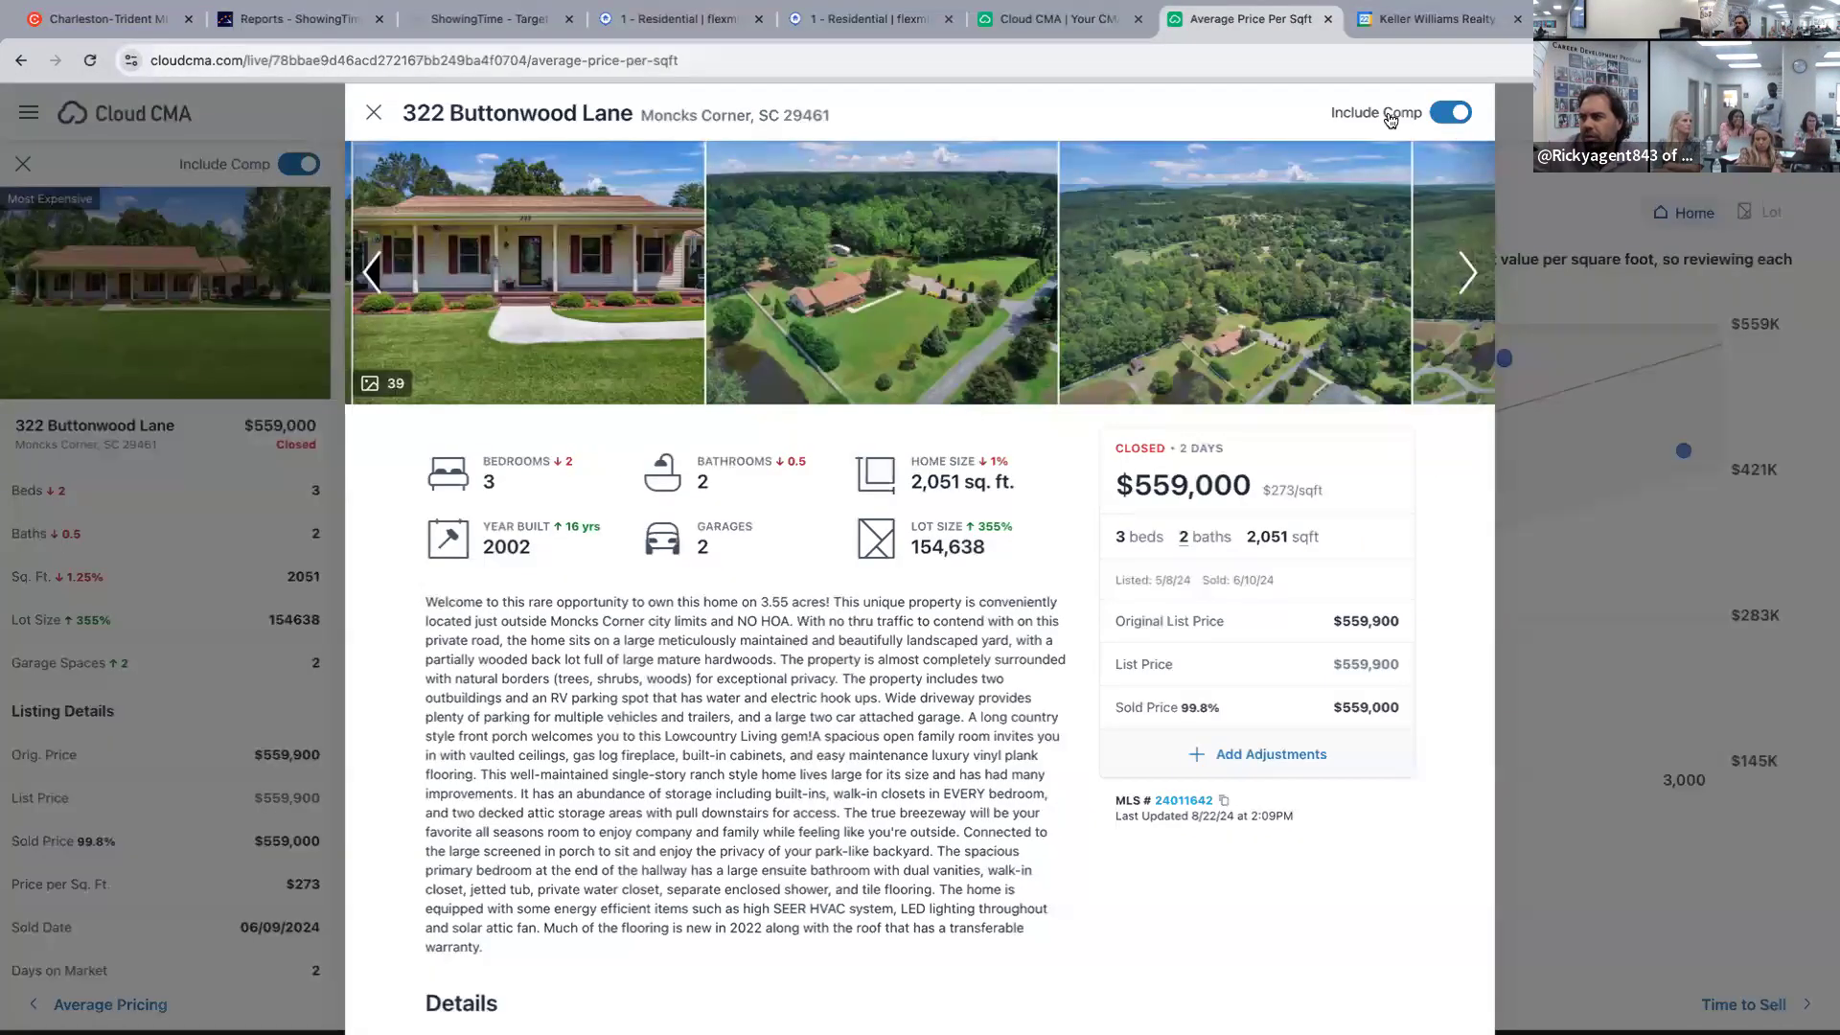
pyautogui.click(374, 112)
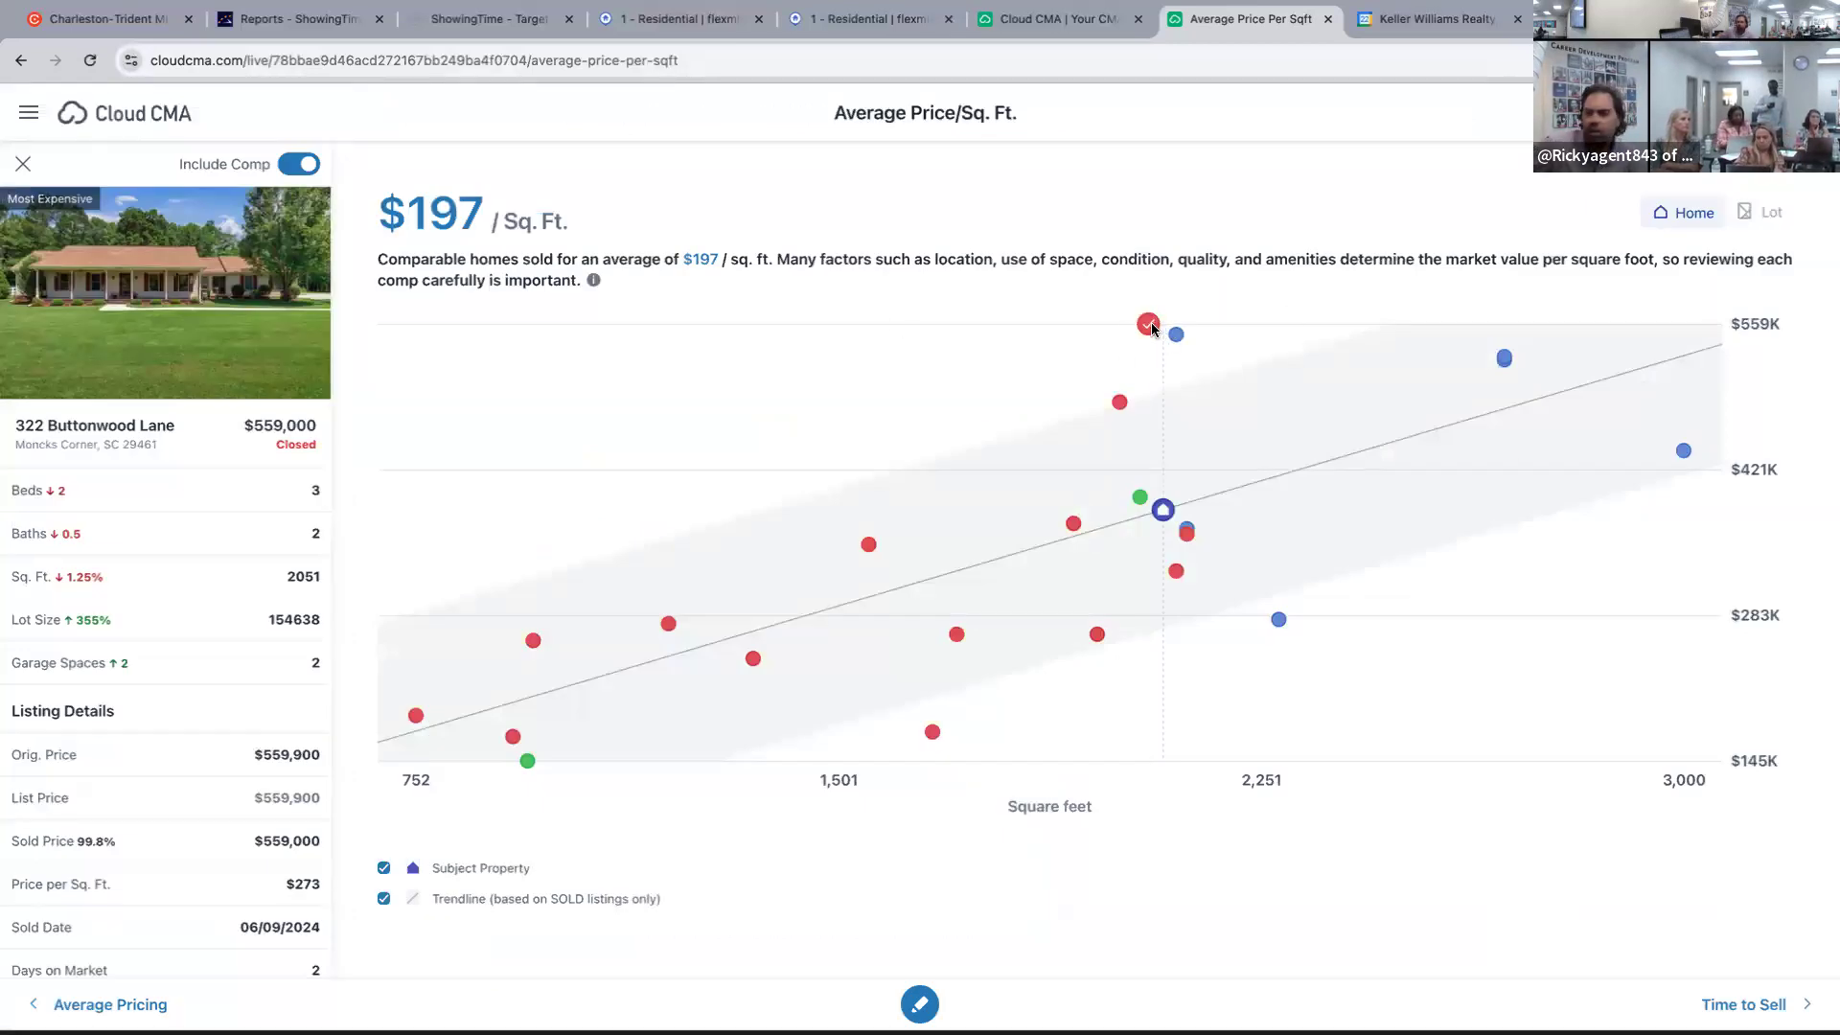
pyautogui.click(915, 19)
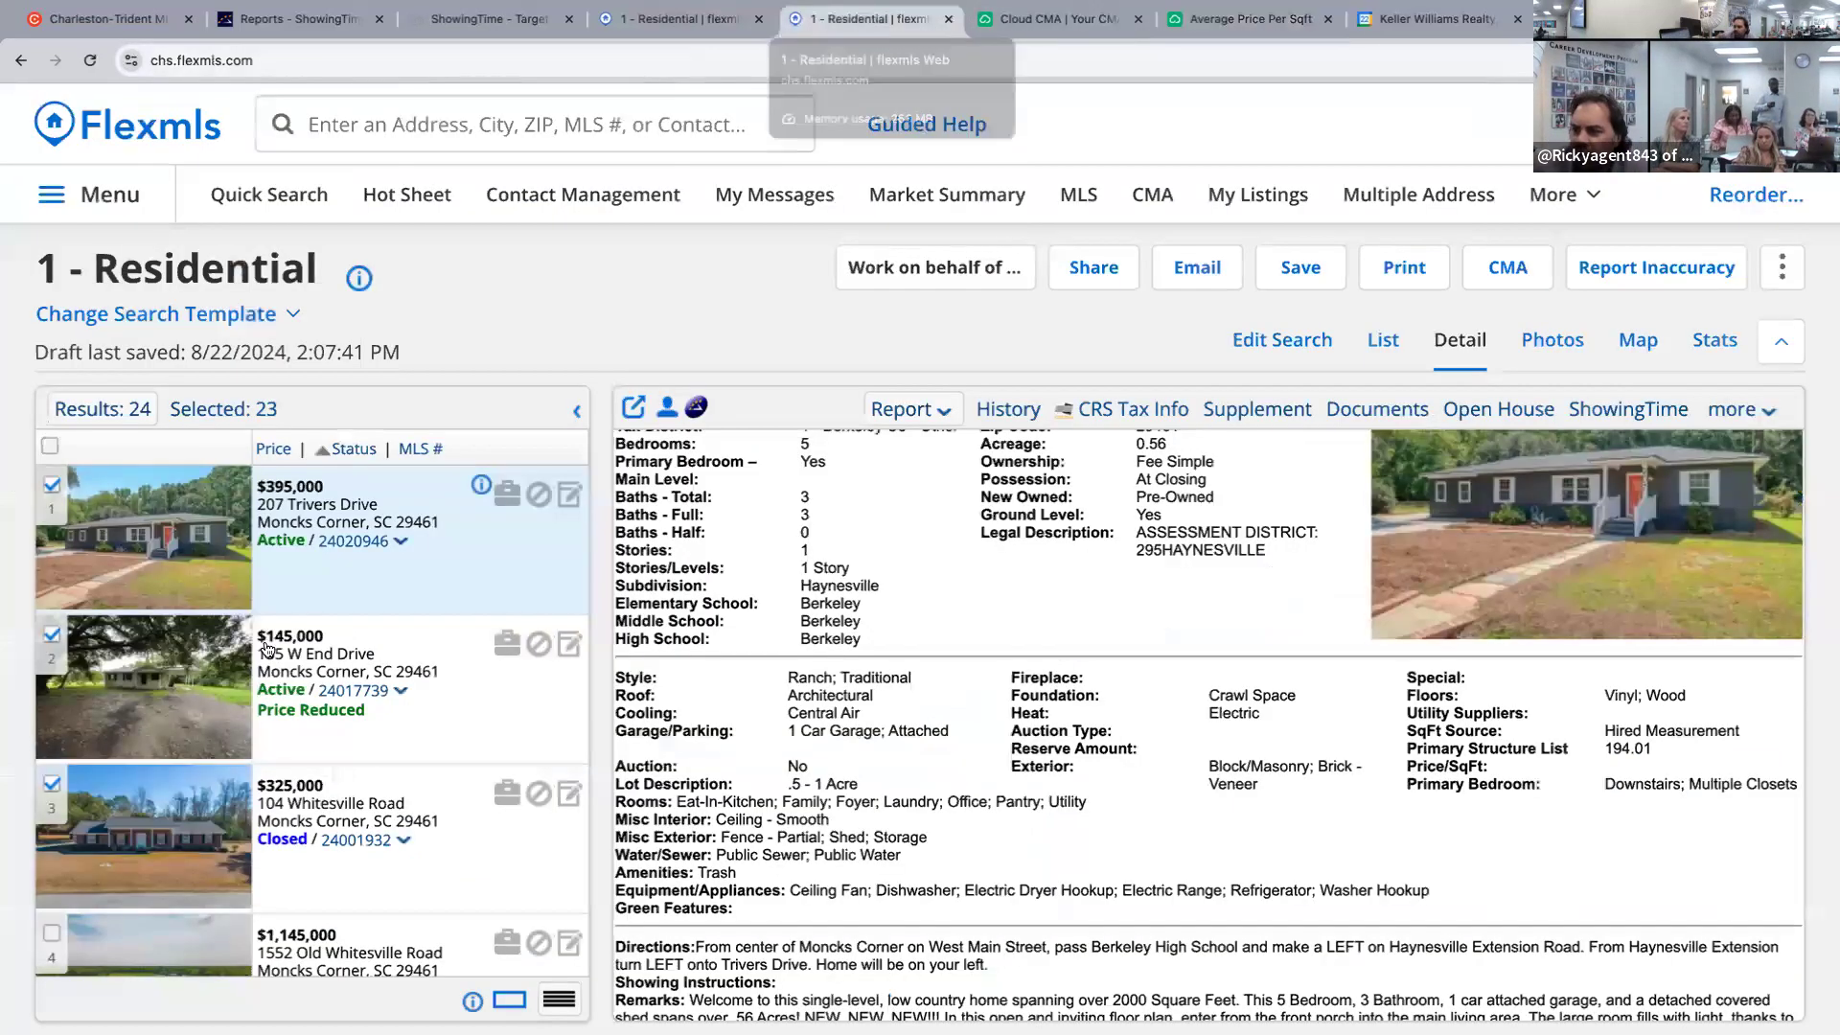
pyautogui.scroll(-4, 393, 652)
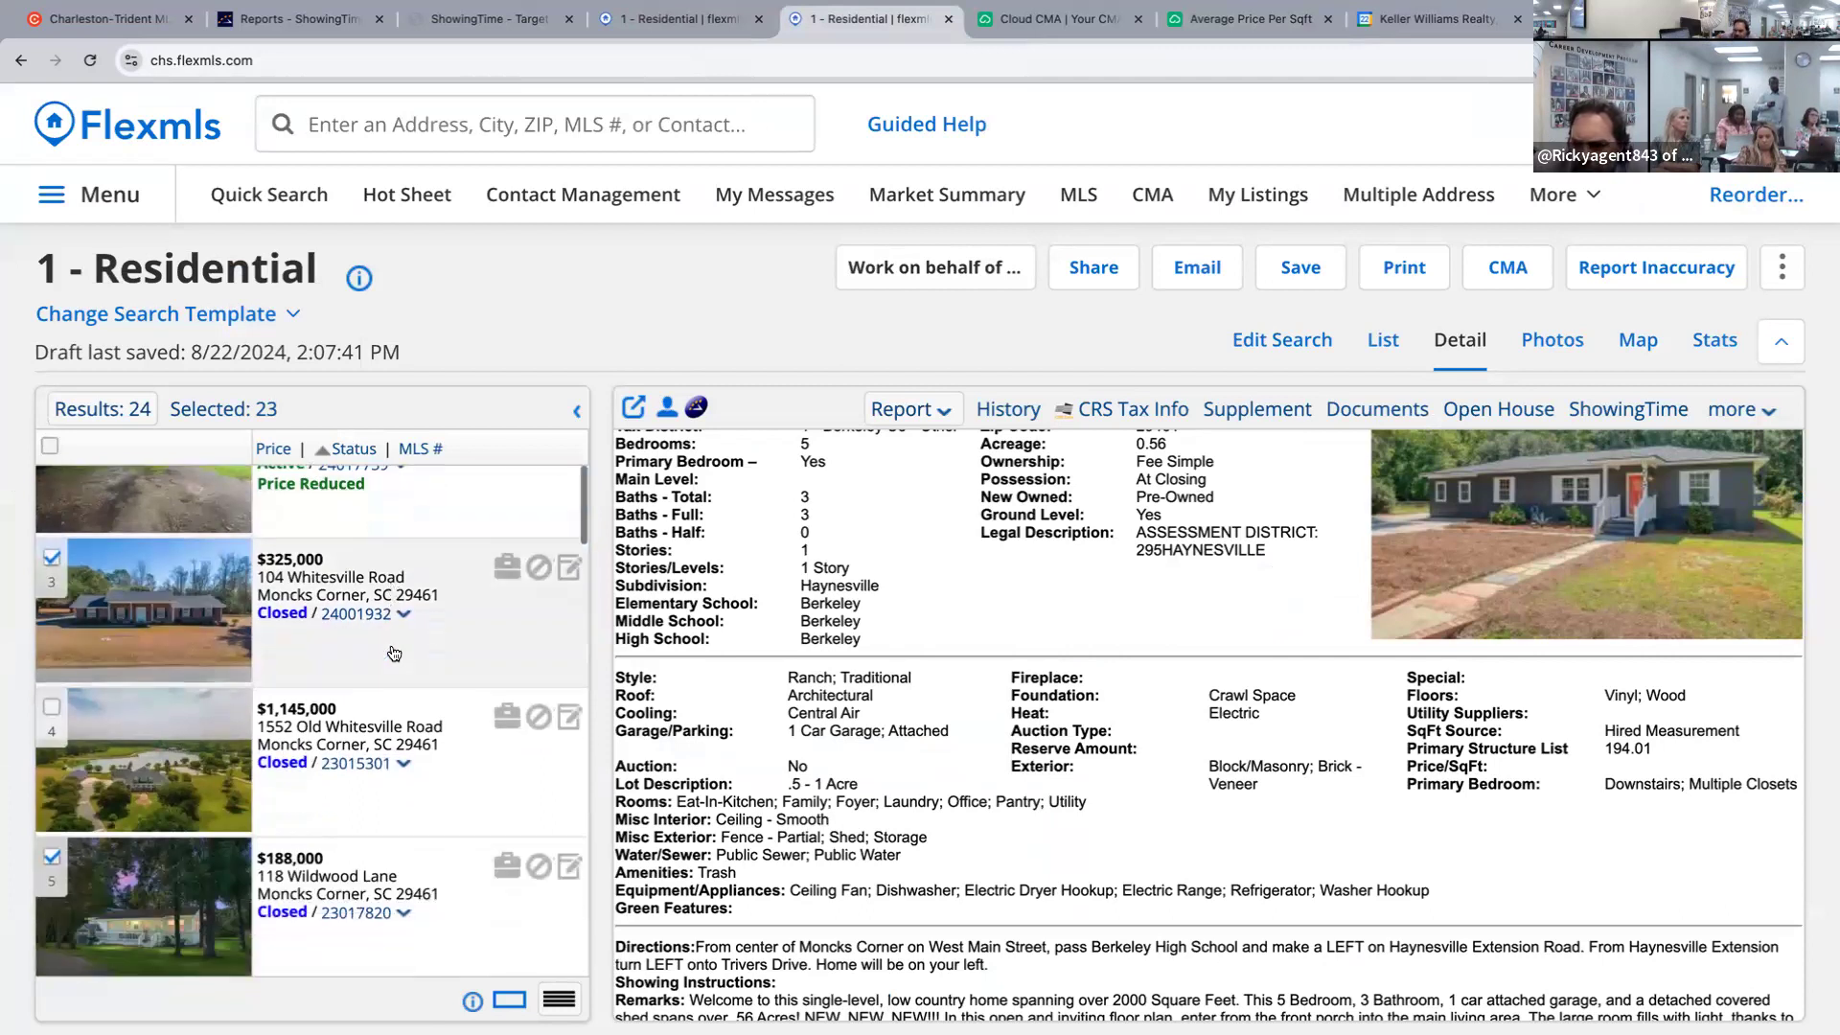
pyautogui.scroll(-5, 393, 653)
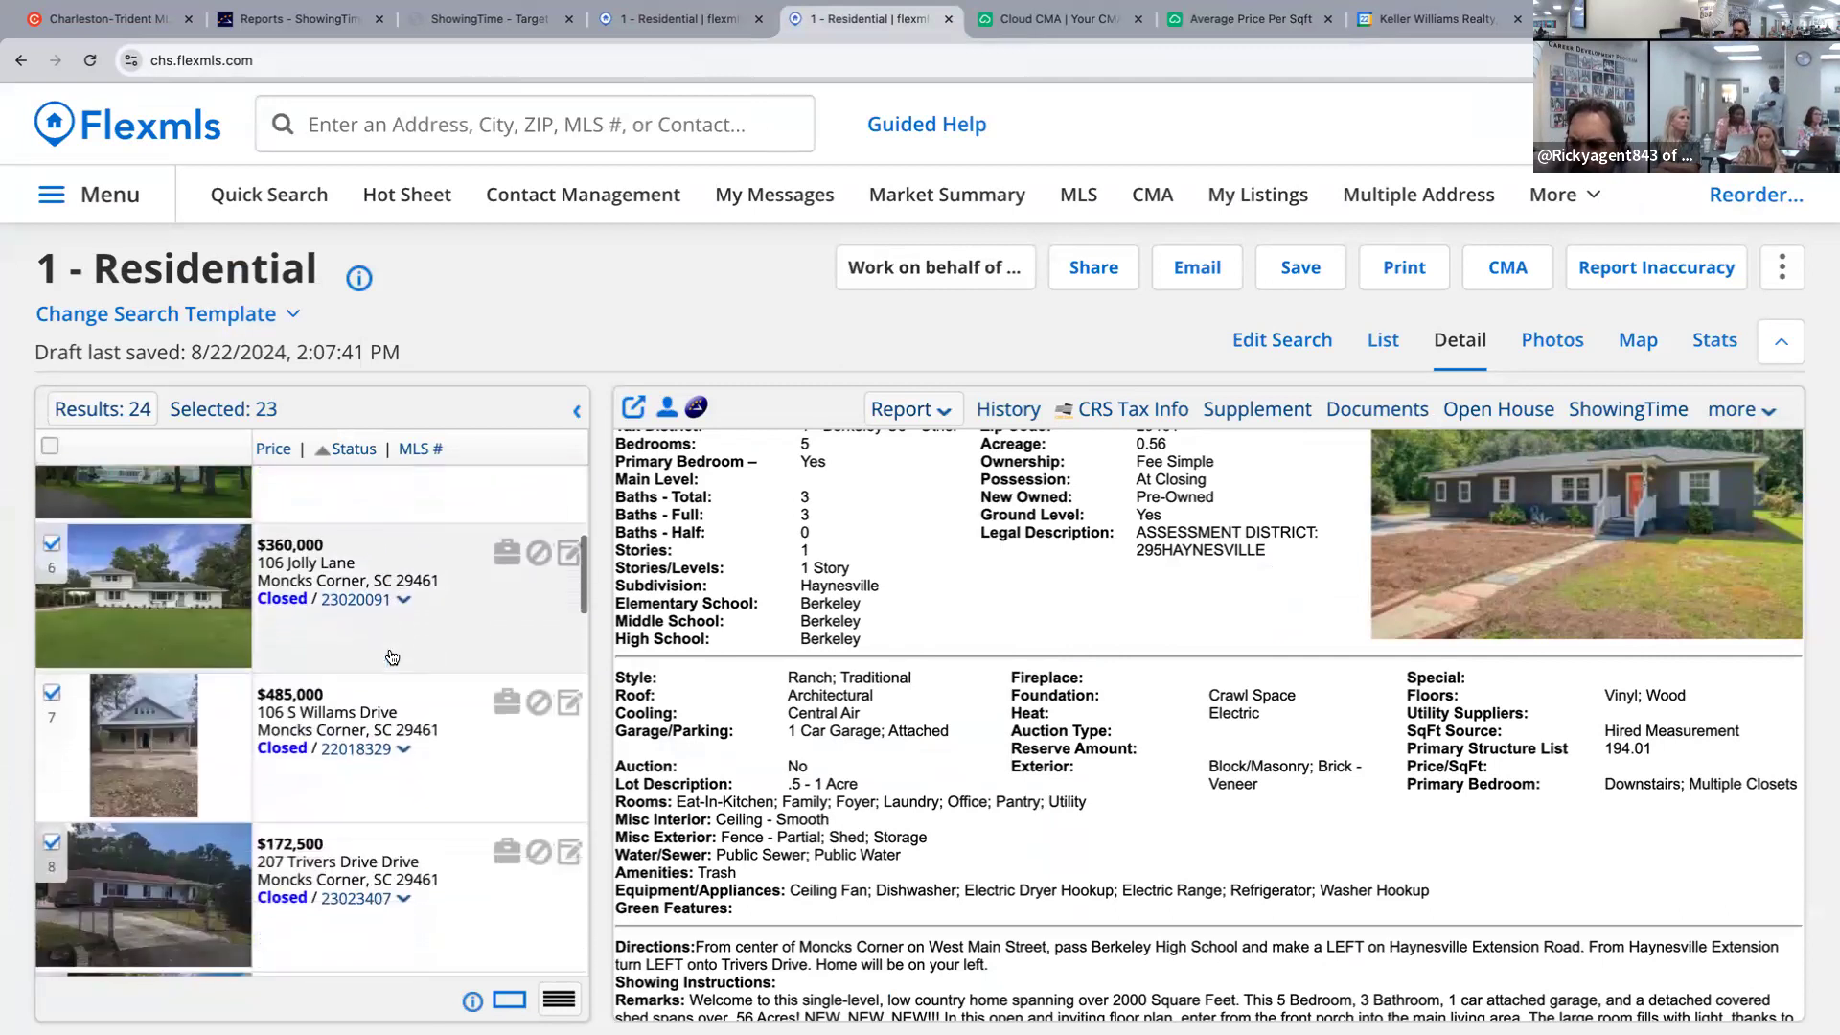
pyautogui.scroll(-7, 393, 657)
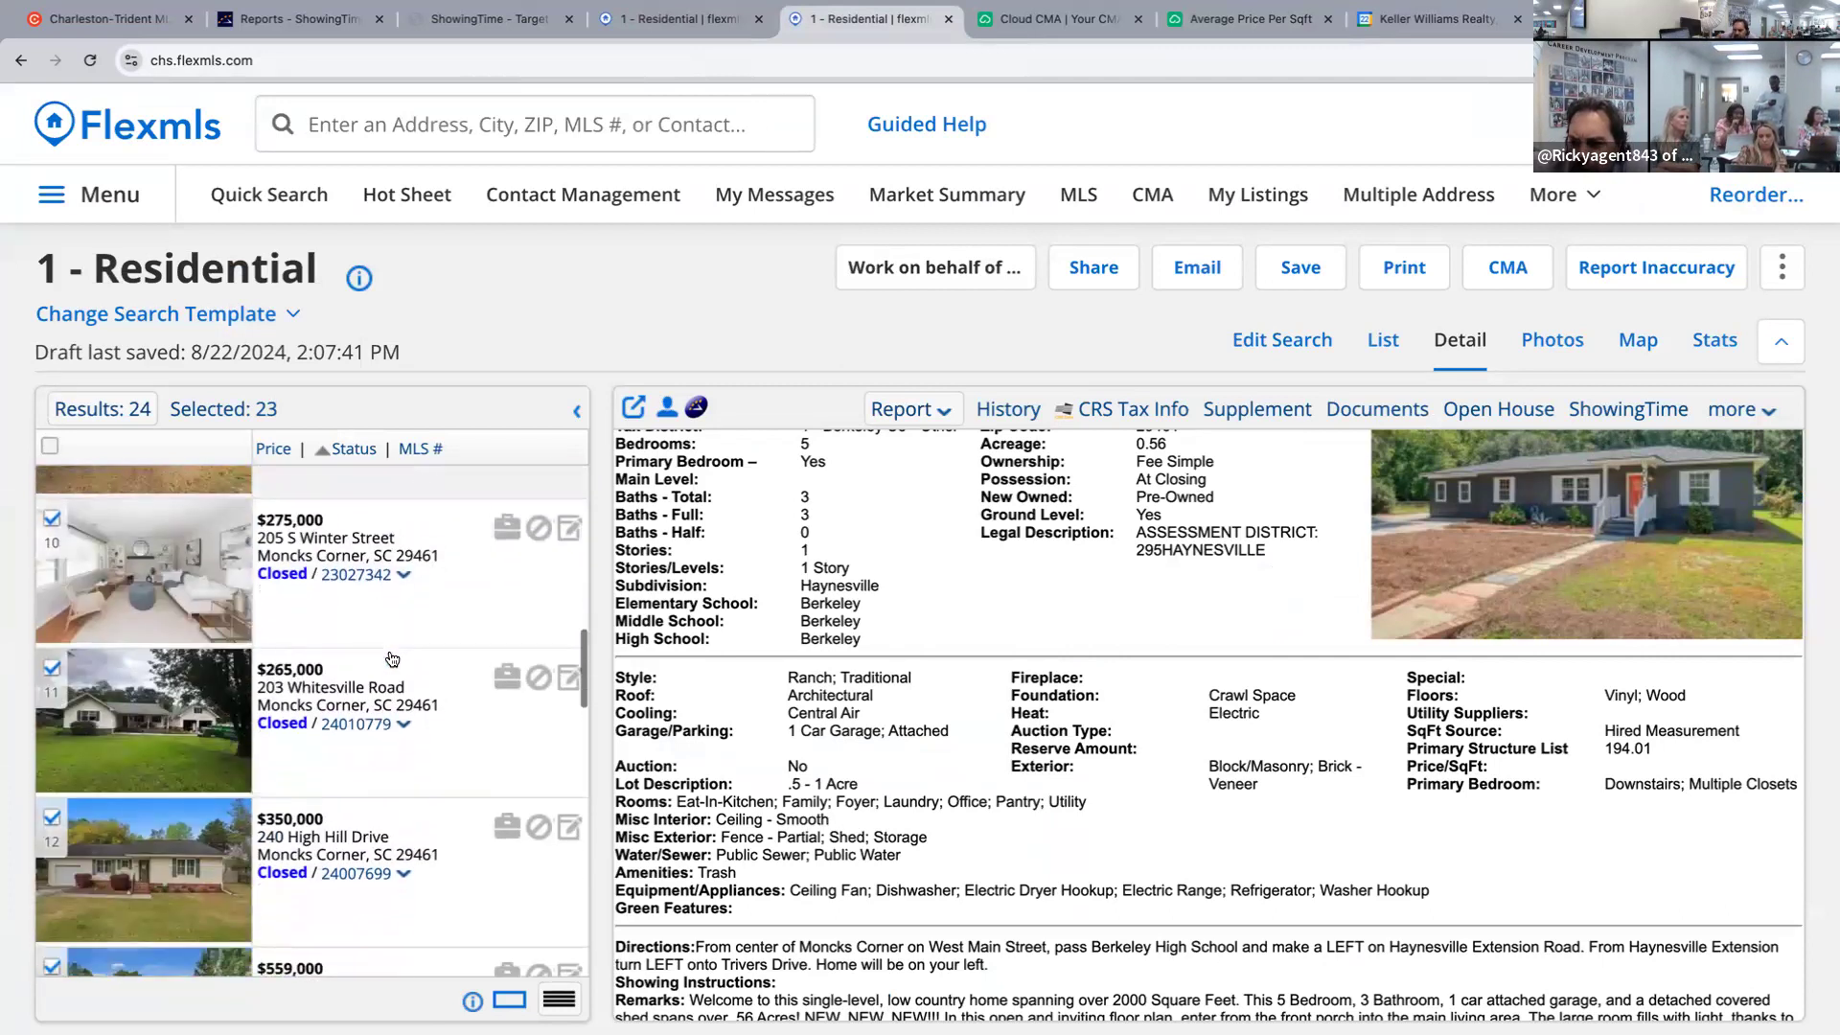
pyautogui.scroll(-3, 390, 660)
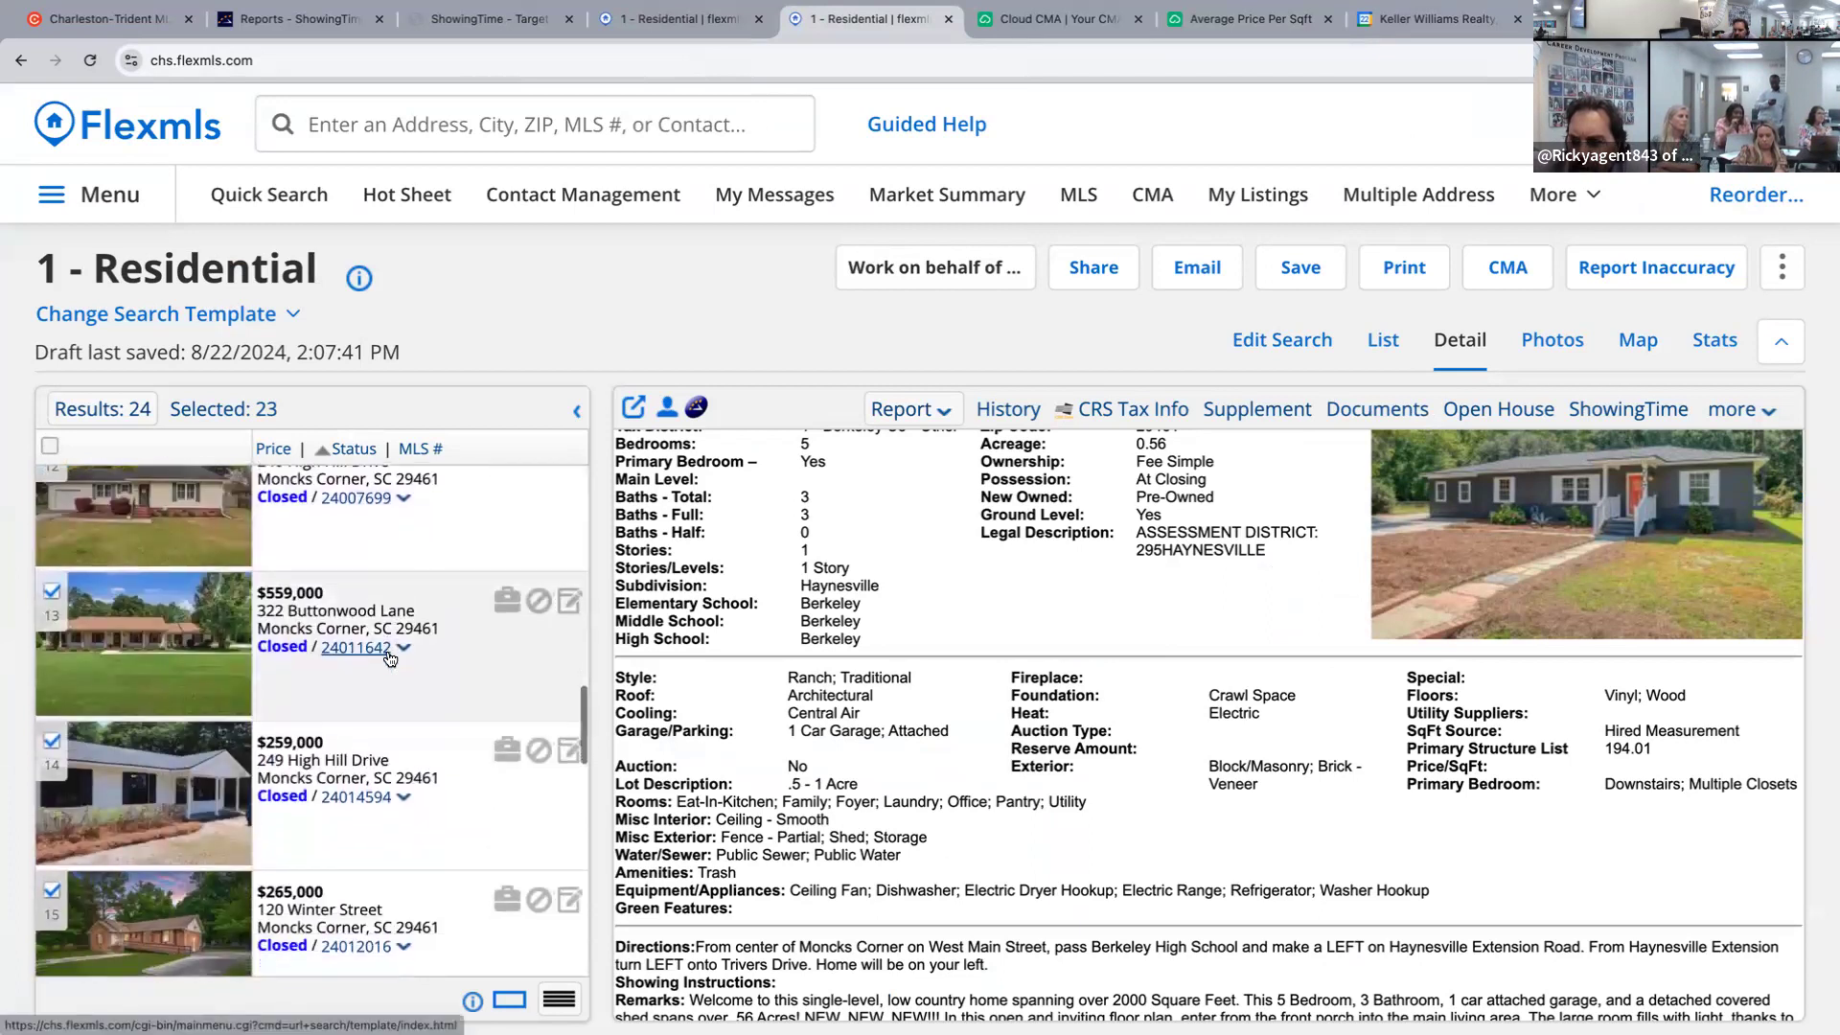
pyautogui.scroll(-2, 390, 659)
pyautogui.scroll(3, 410, 655)
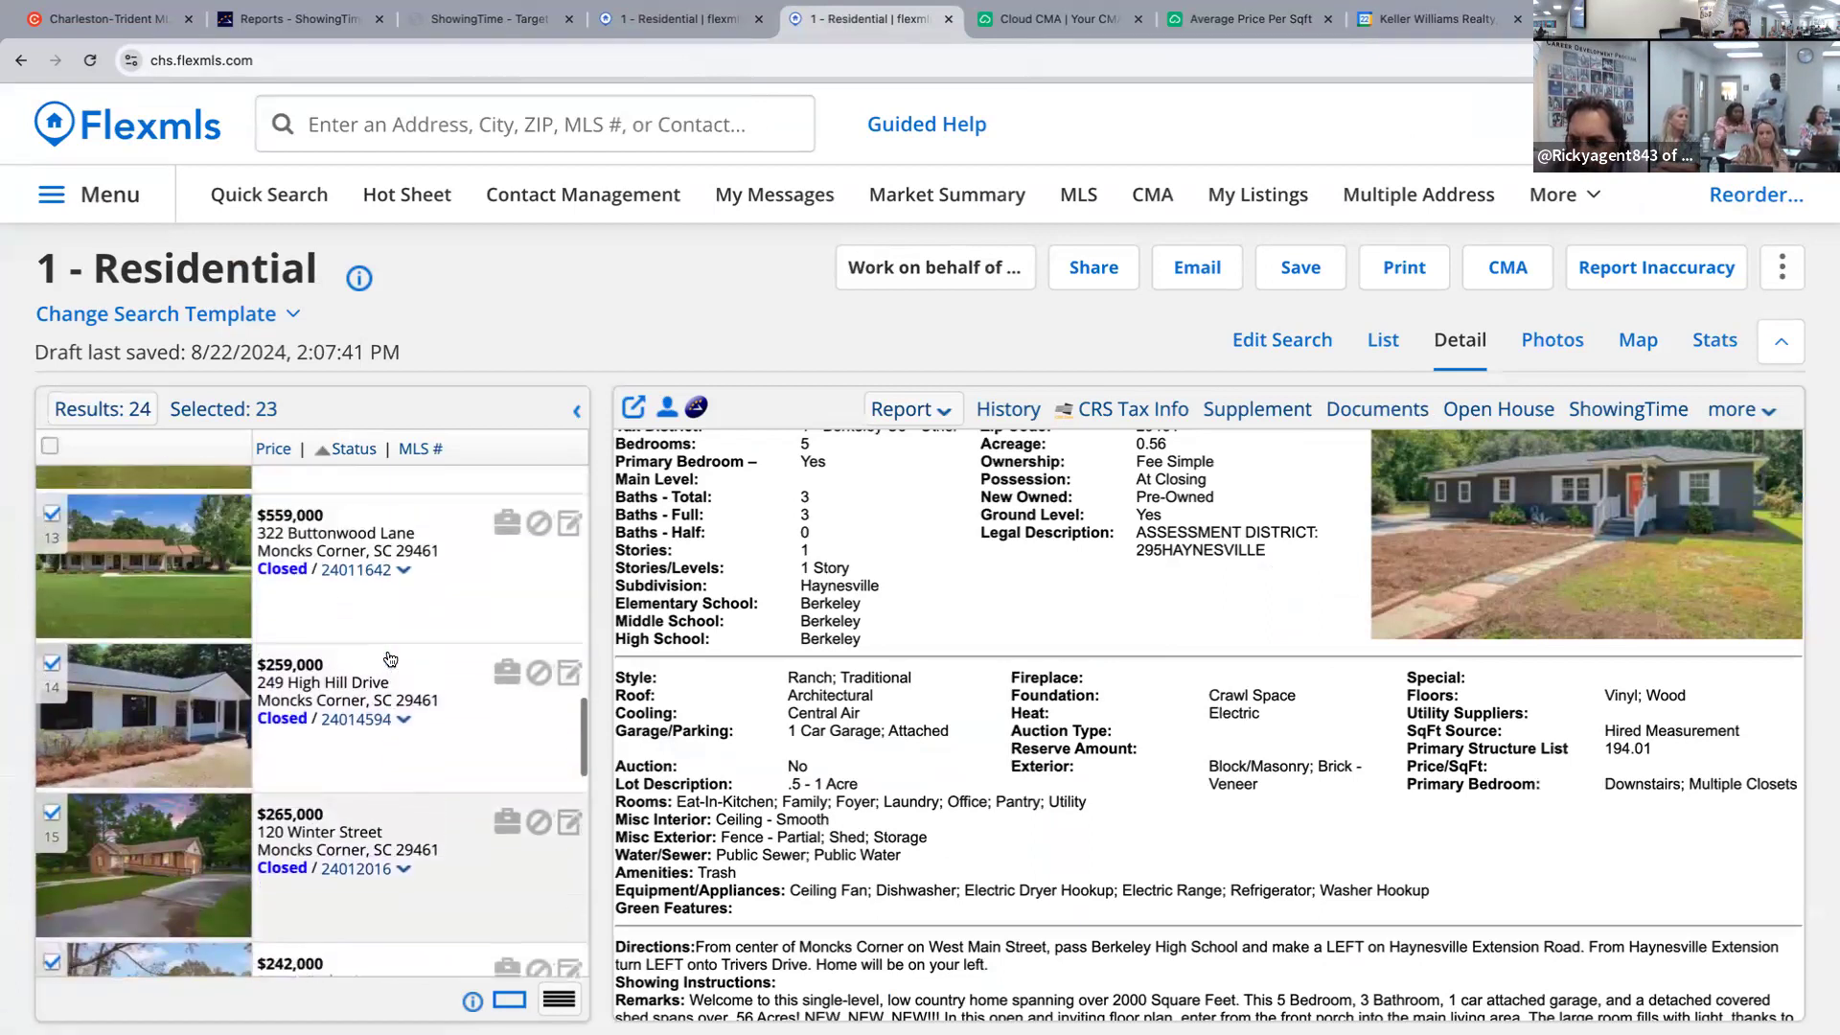
pyautogui.click(409, 655)
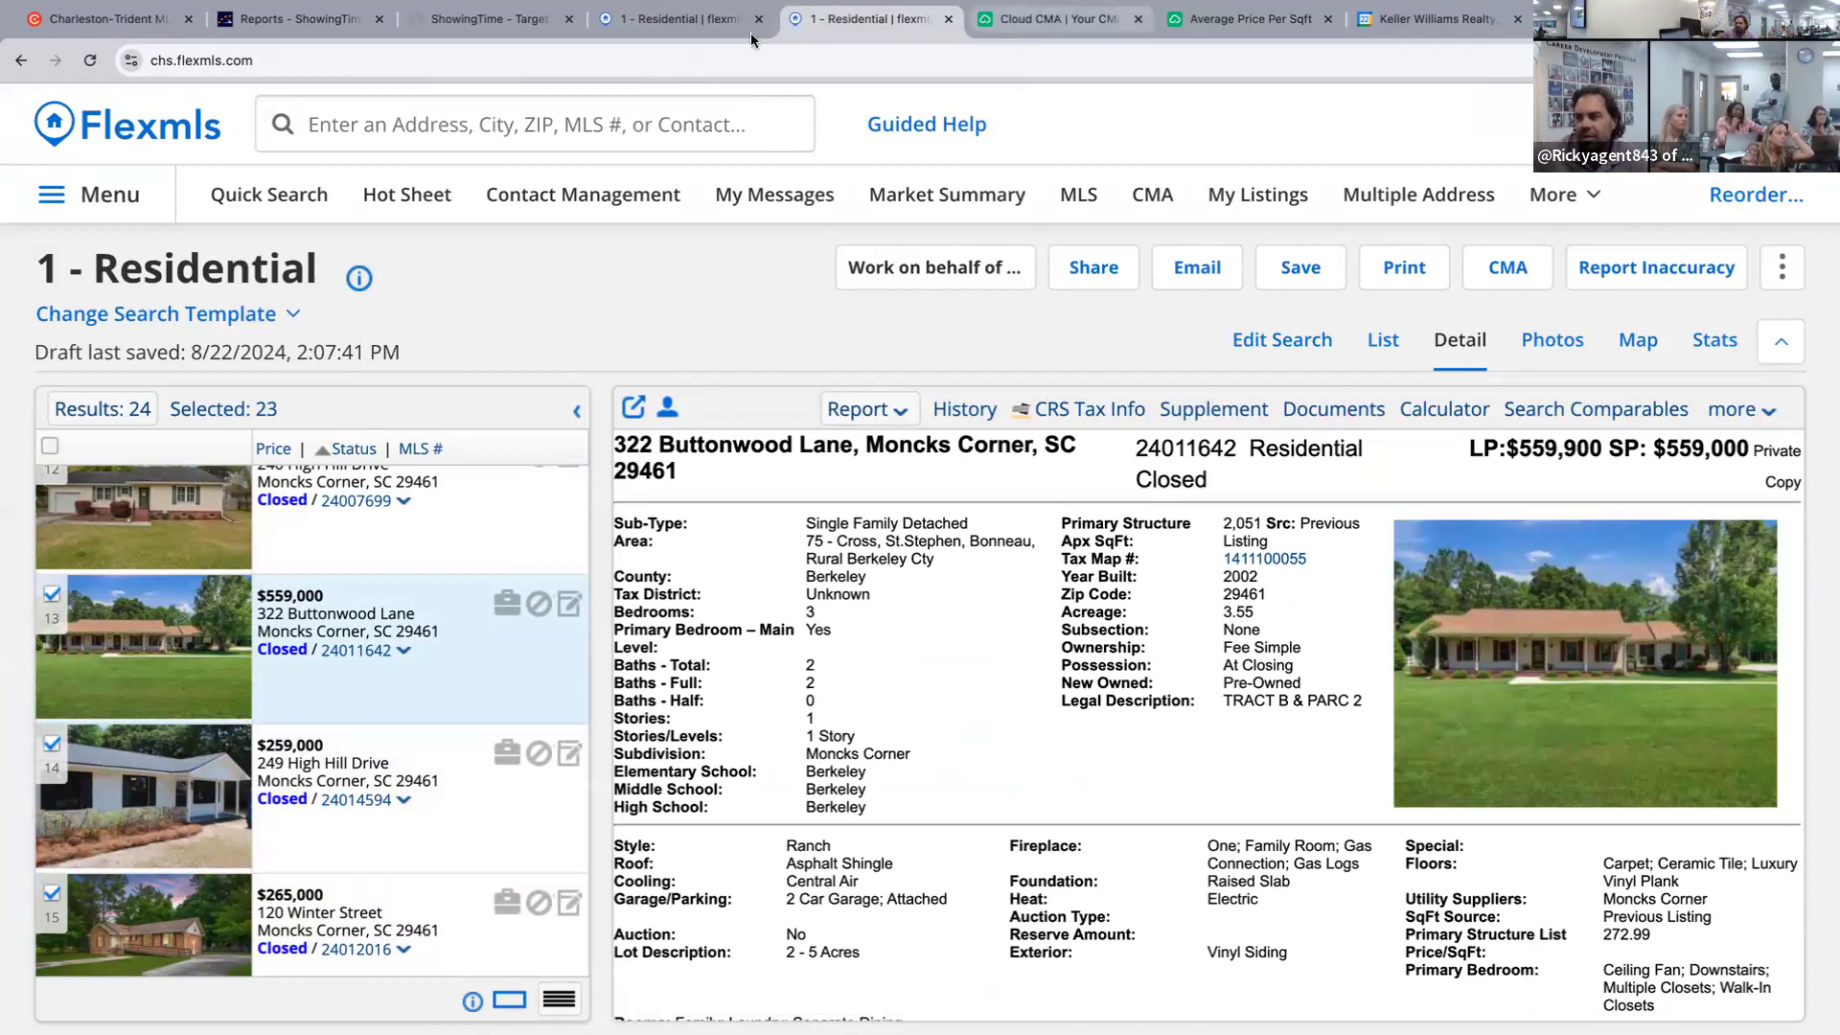
pyautogui.click(1239, 19)
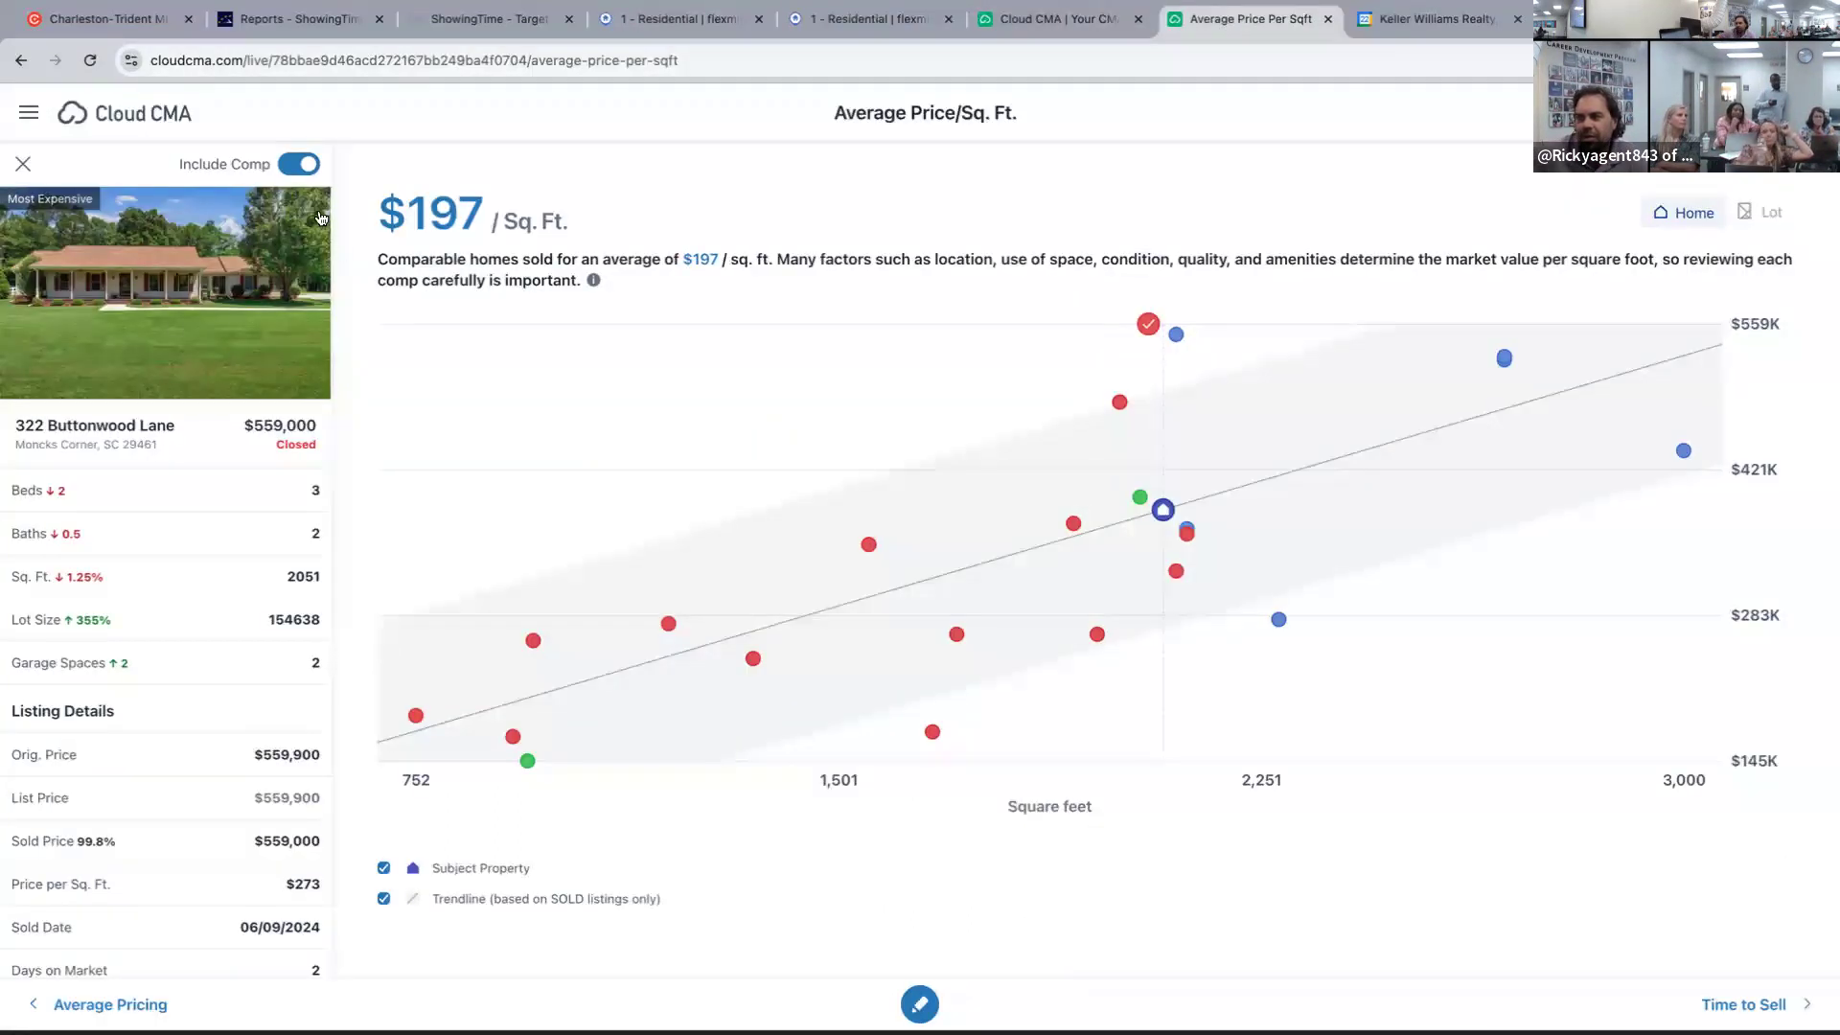
pyautogui.click(301, 164)
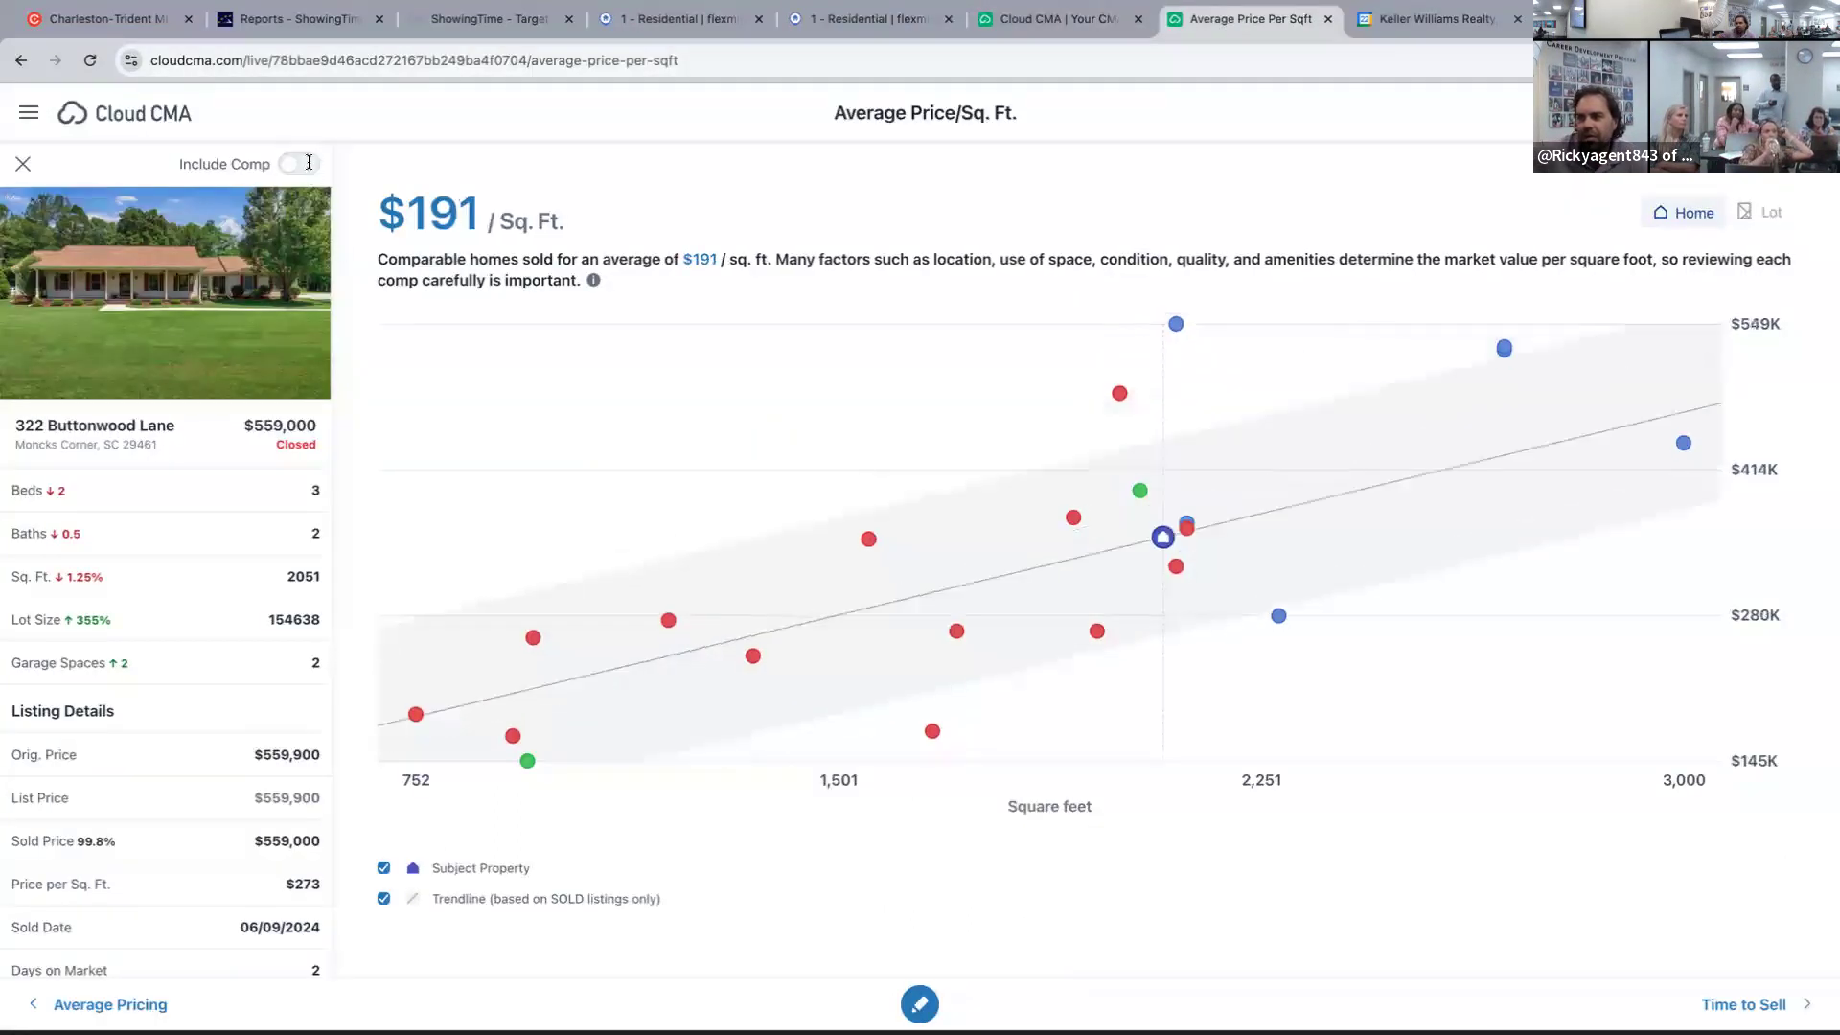
pyautogui.click(1120, 393)
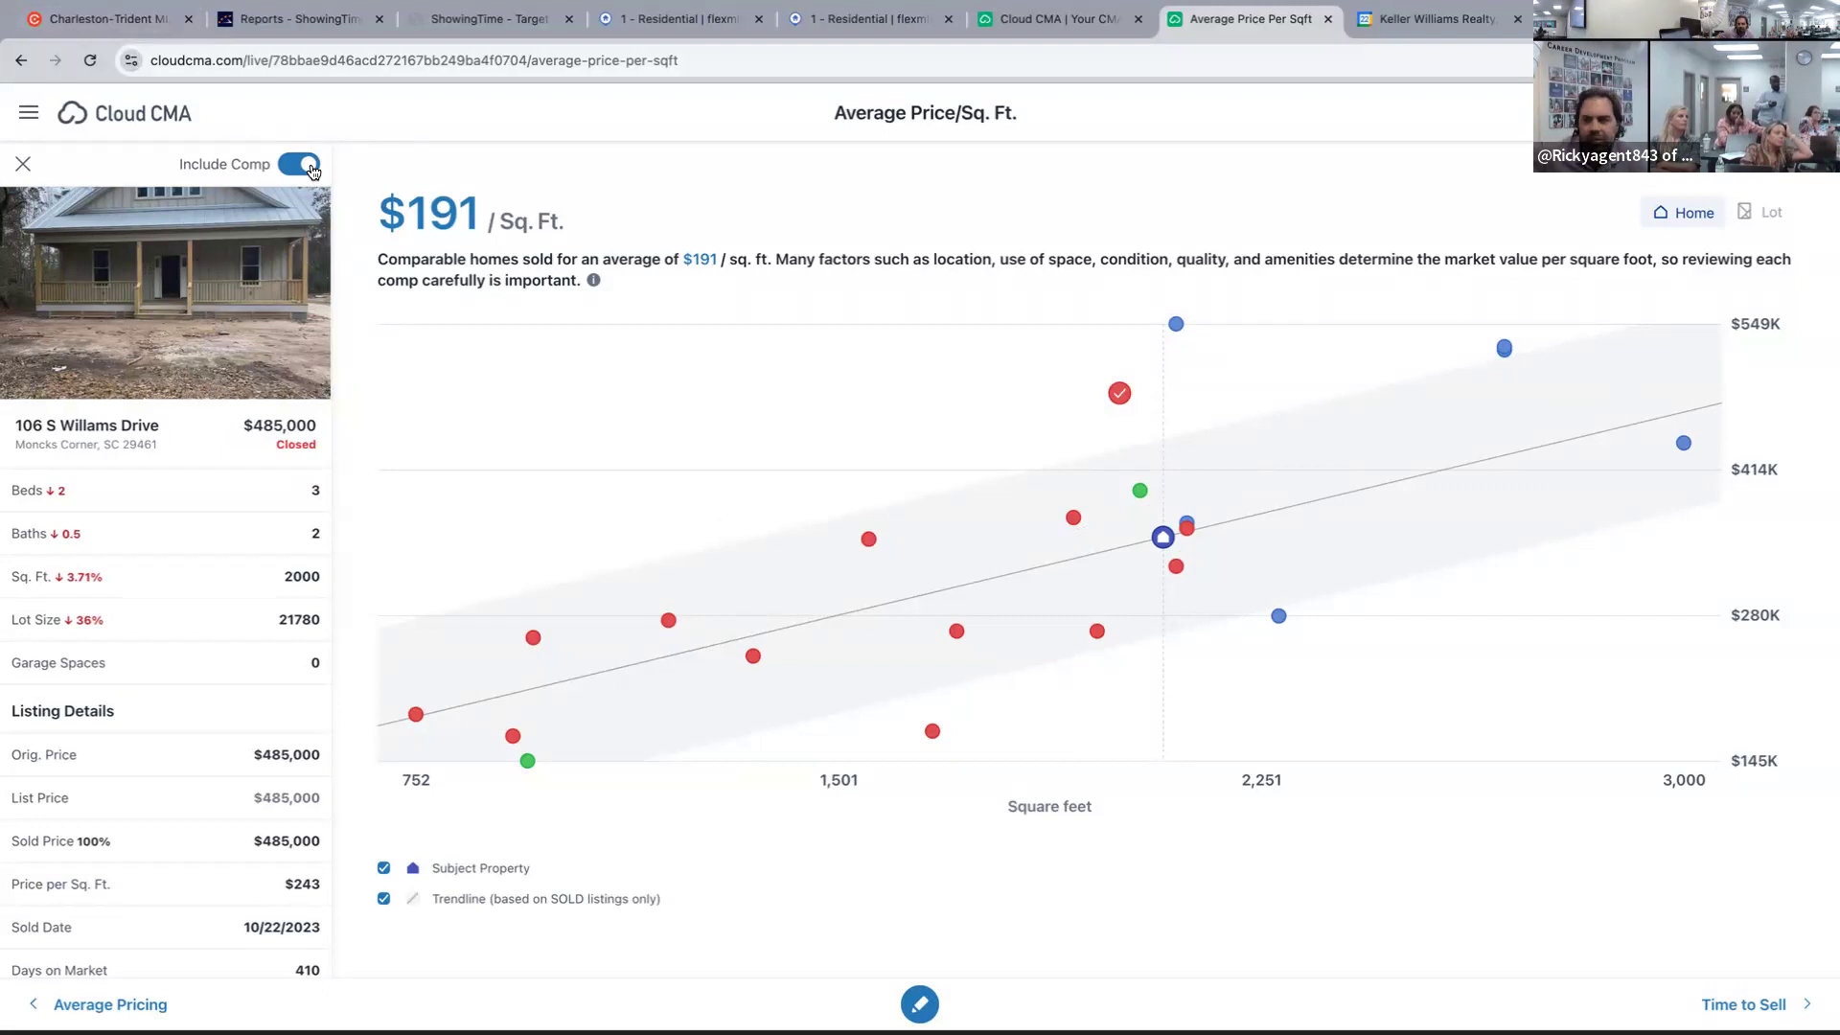
pyautogui.click(1175, 325)
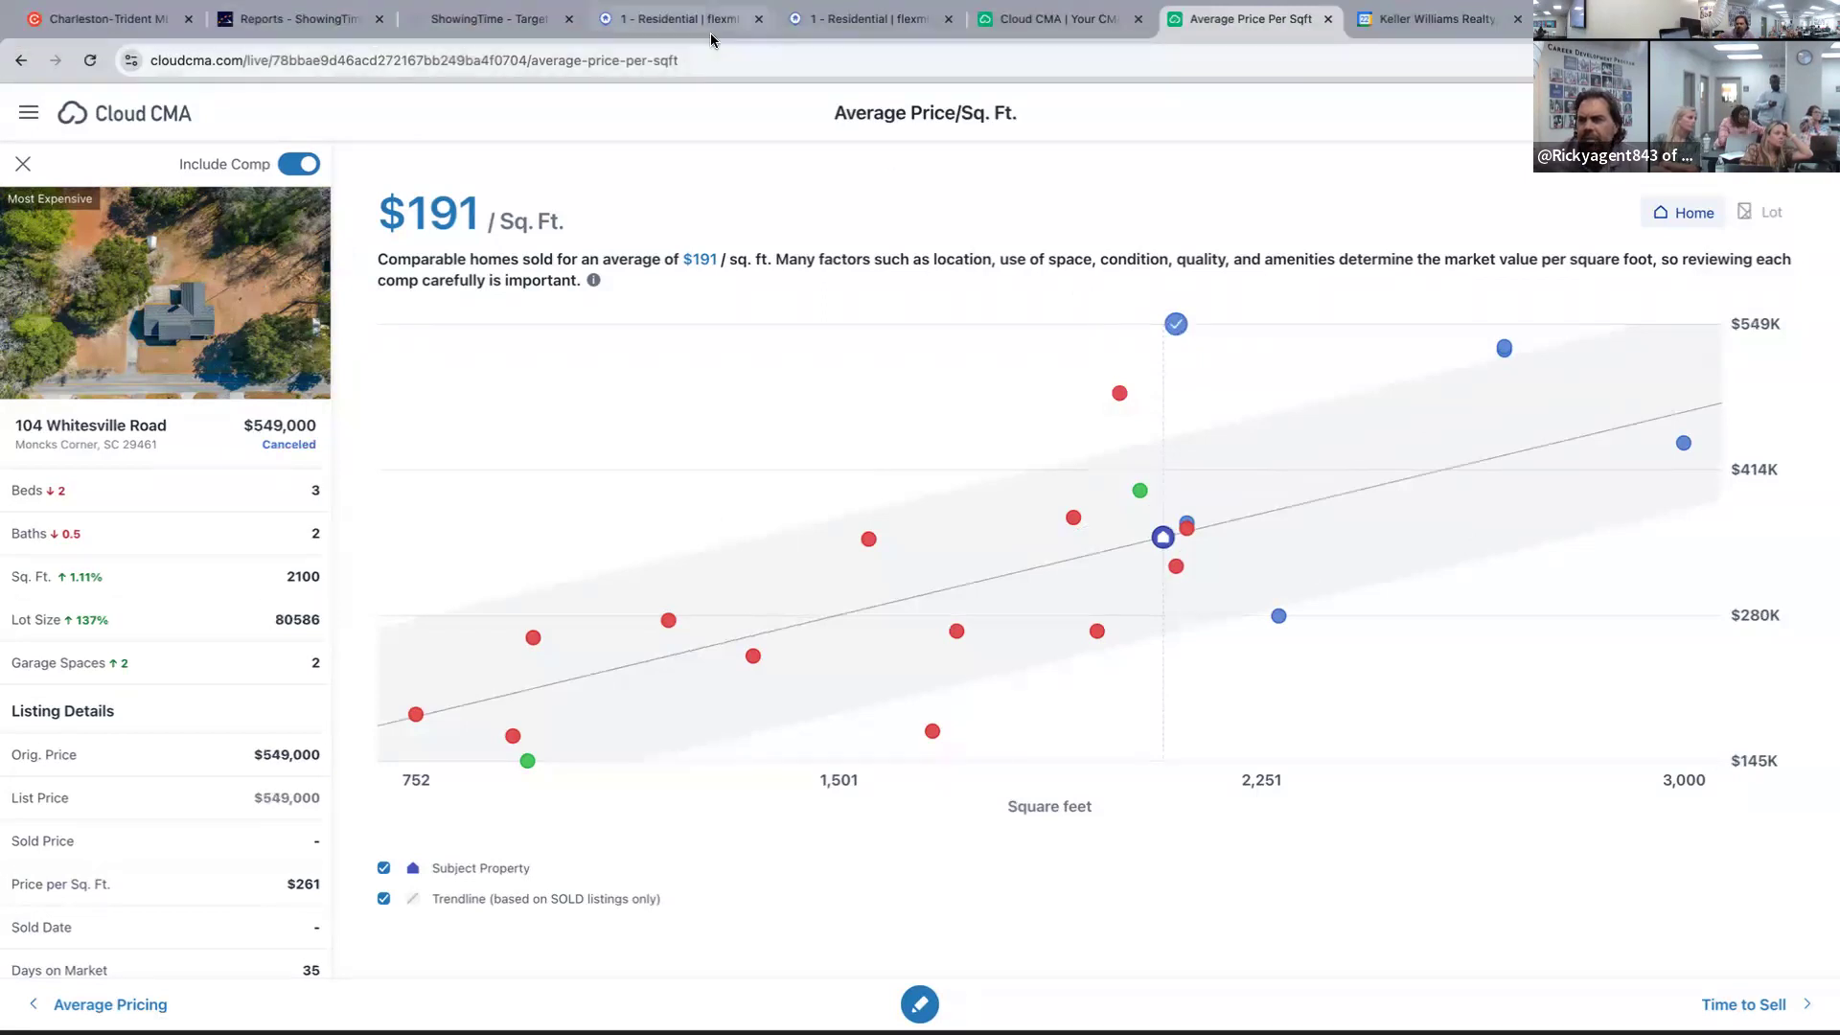
pyautogui.click(848, 19)
# Check the expired and cancelled Flexmls listings 19–21, then return to the Cloud CMA $191 chart.
pyautogui.scroll(-10, 431, 682)
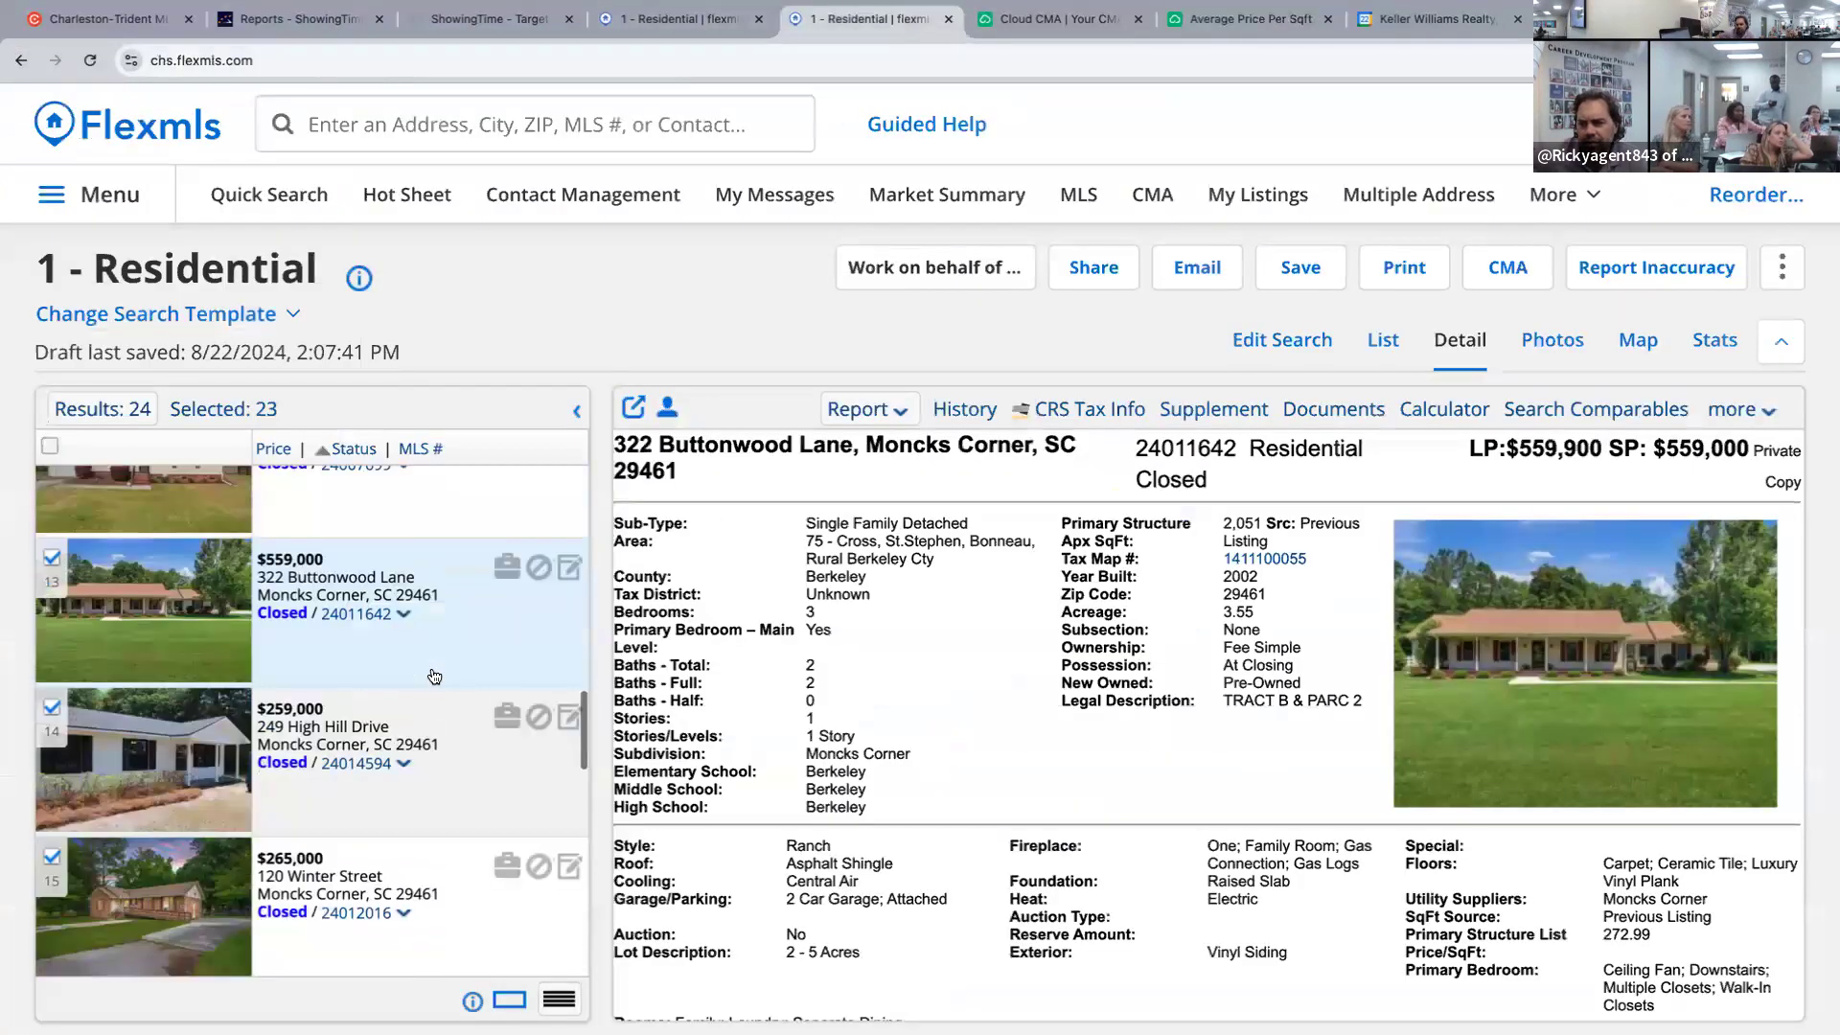
pyautogui.scroll(7, 434, 679)
pyautogui.scroll(-5, 434, 678)
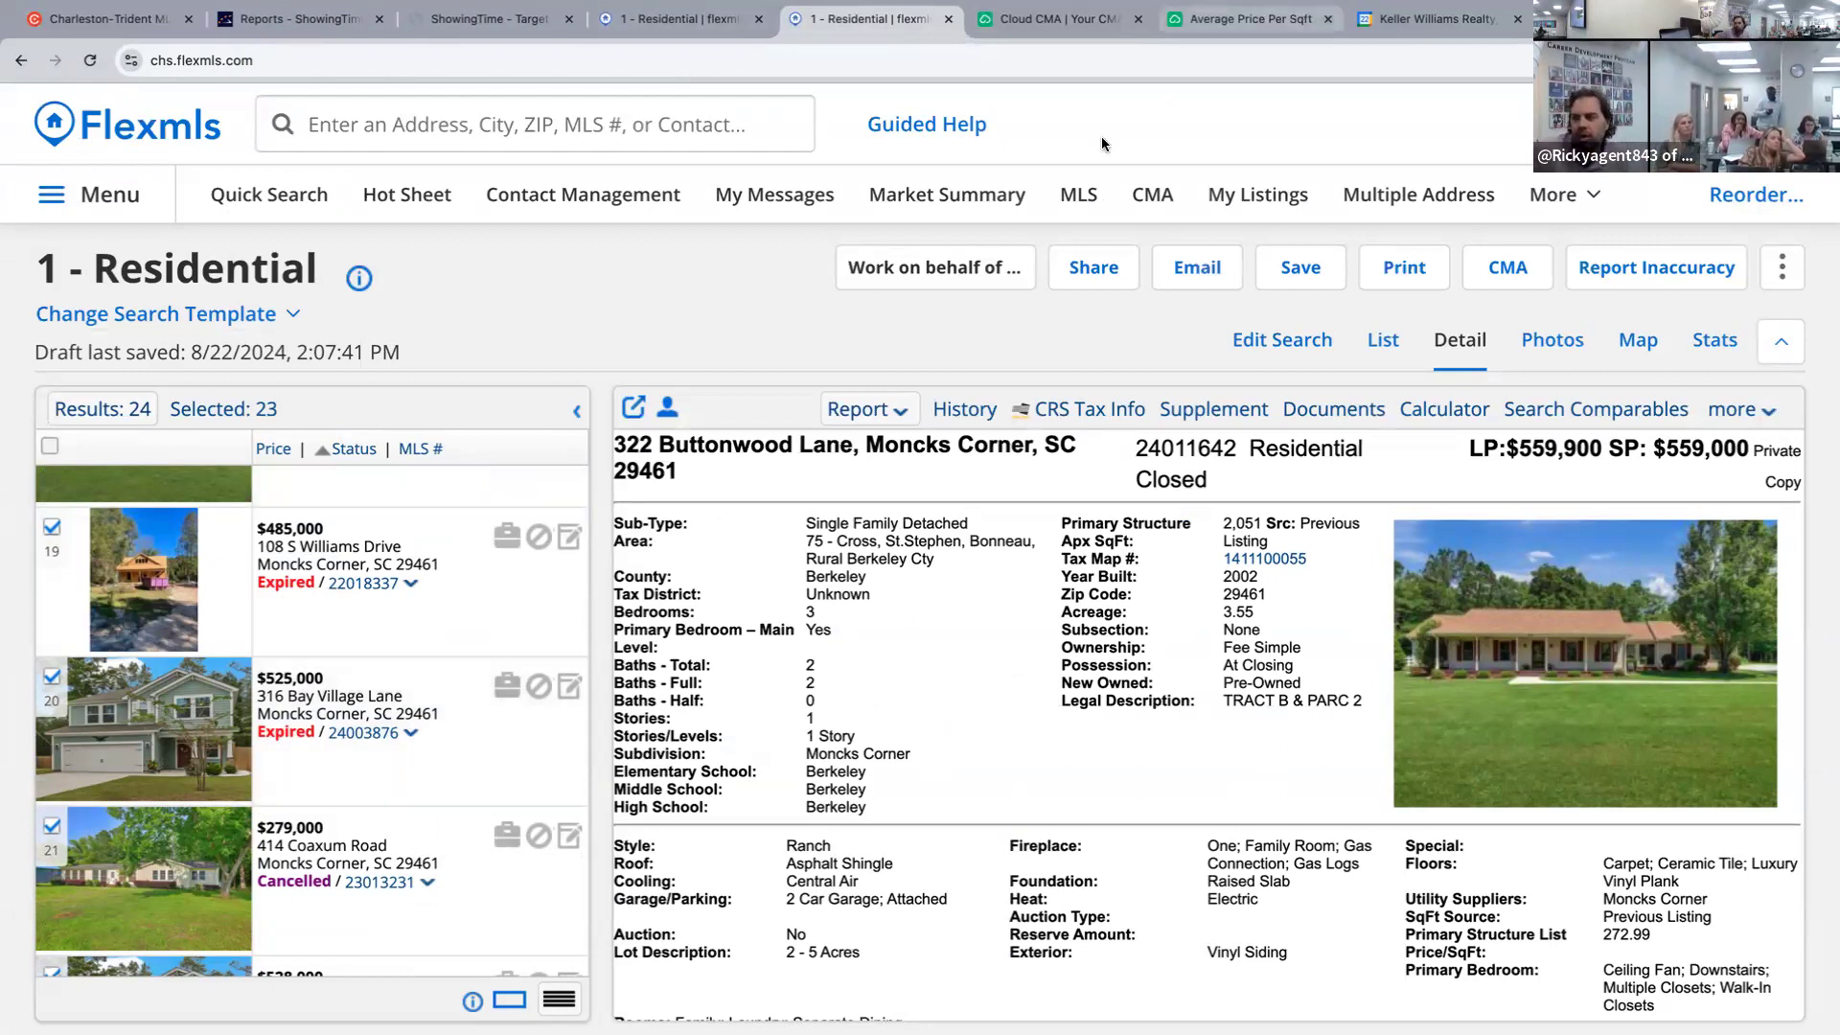
pyautogui.click(1222, 32)
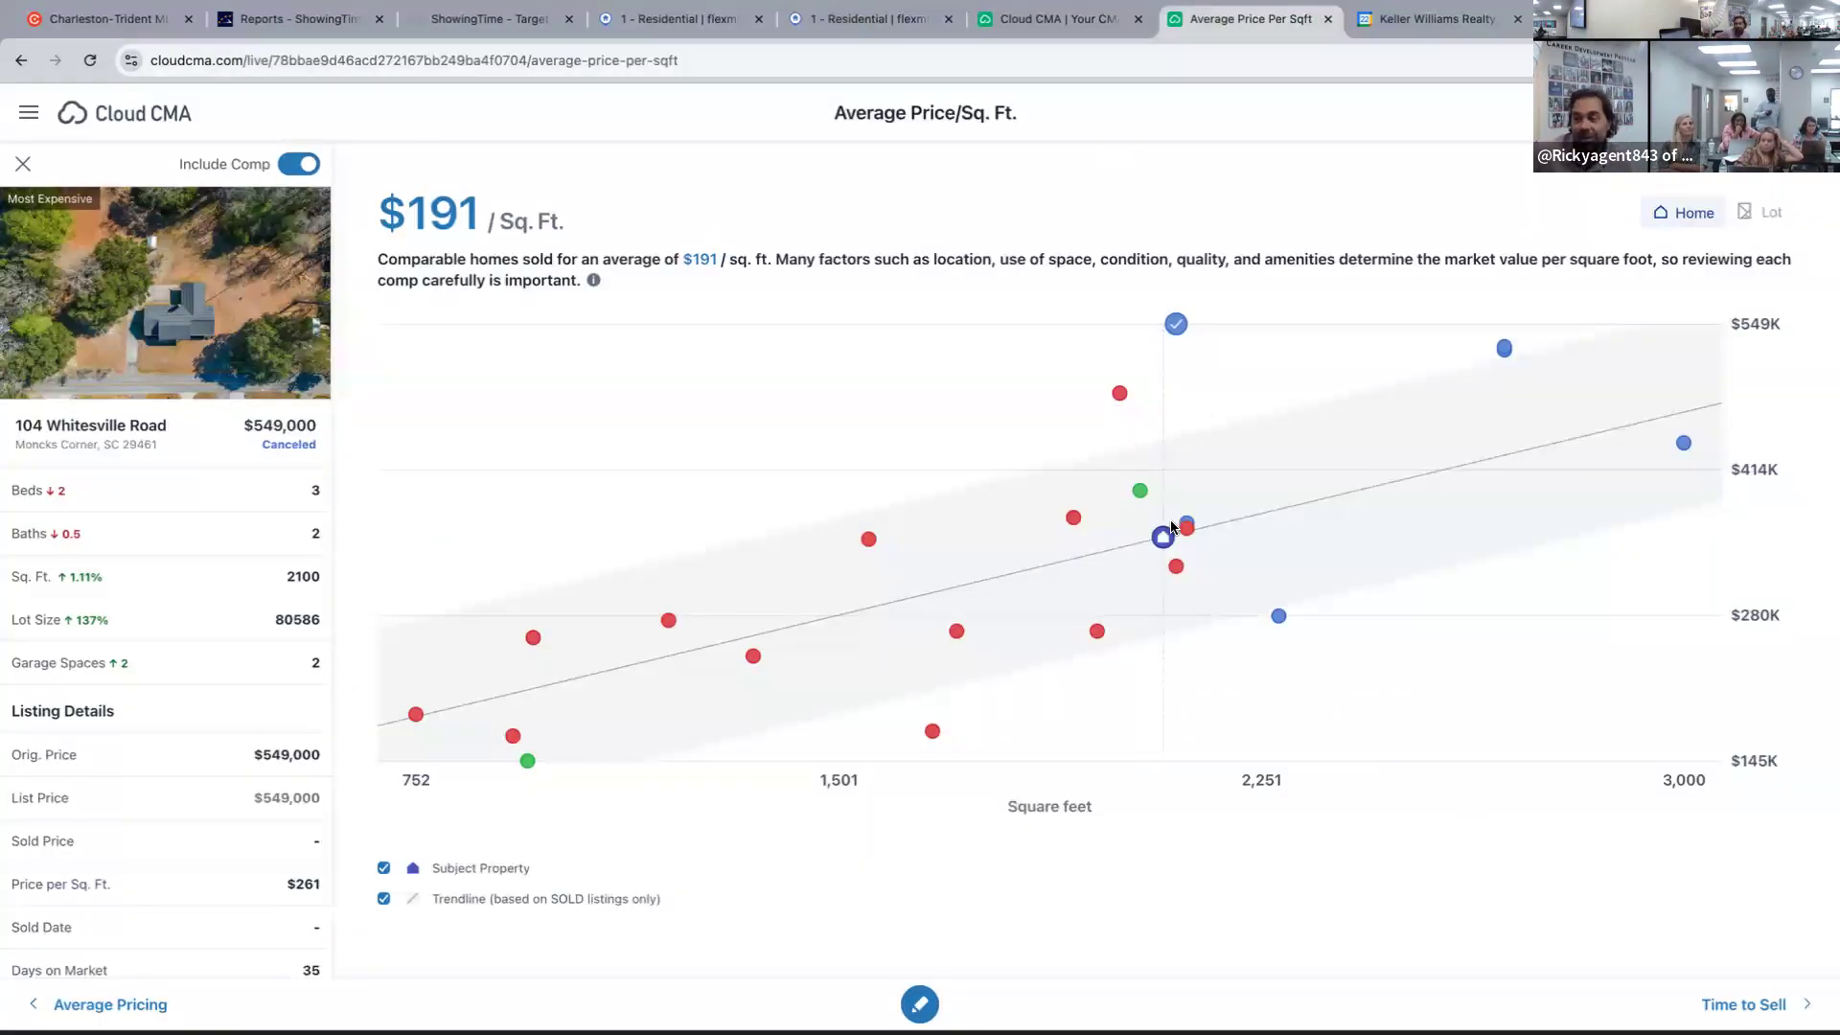
pyautogui.click(1120, 394)
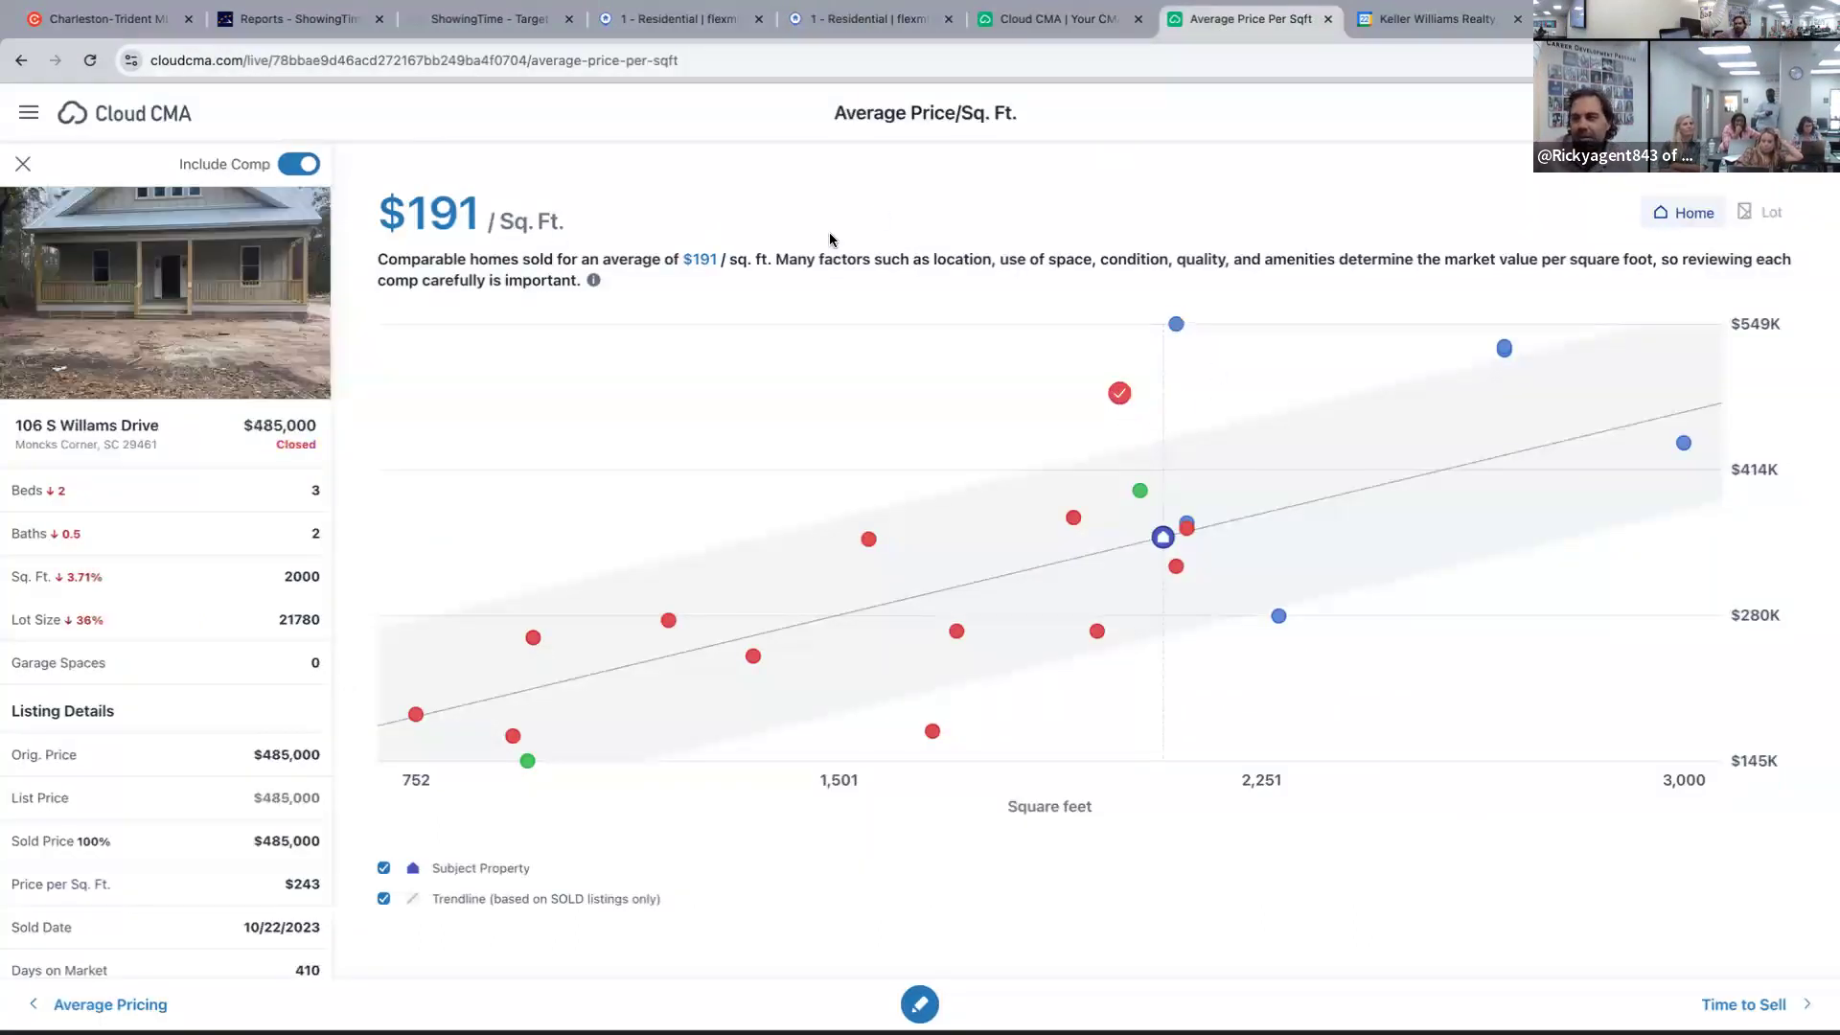
pyautogui.click(303, 165)
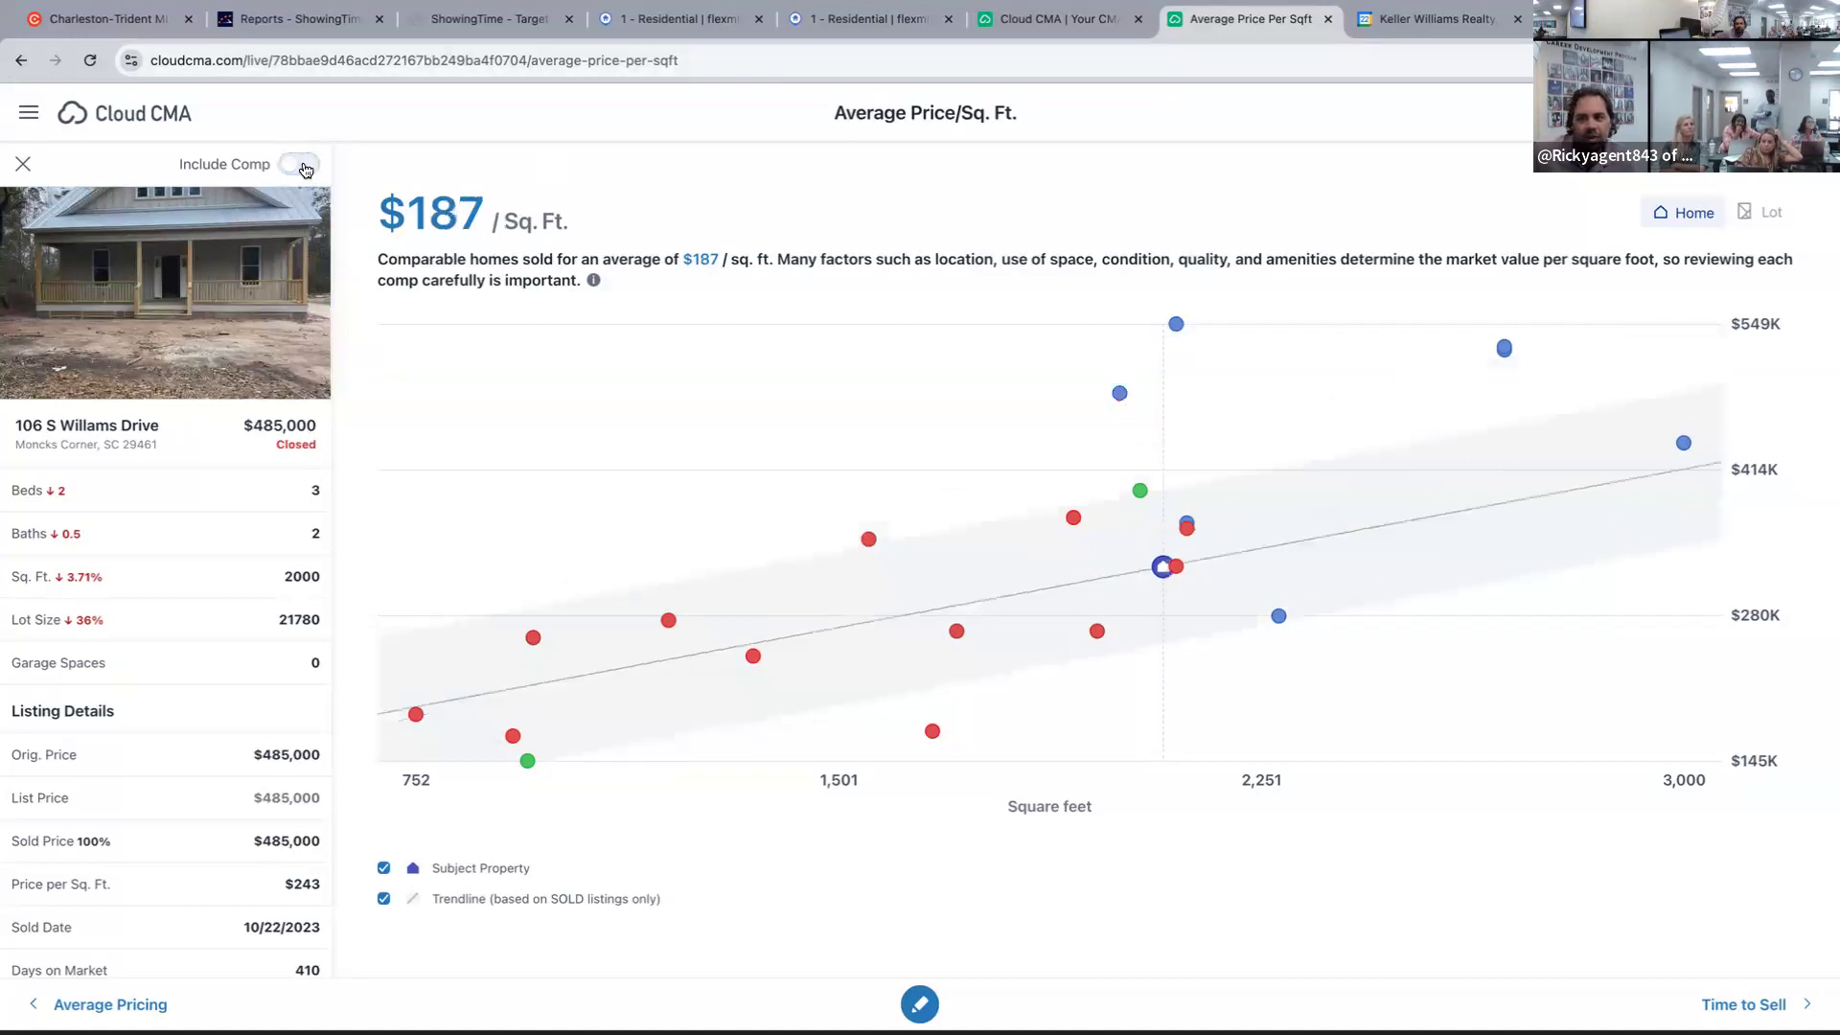
pyautogui.click(974, 426)
pyautogui.click(1185, 533)
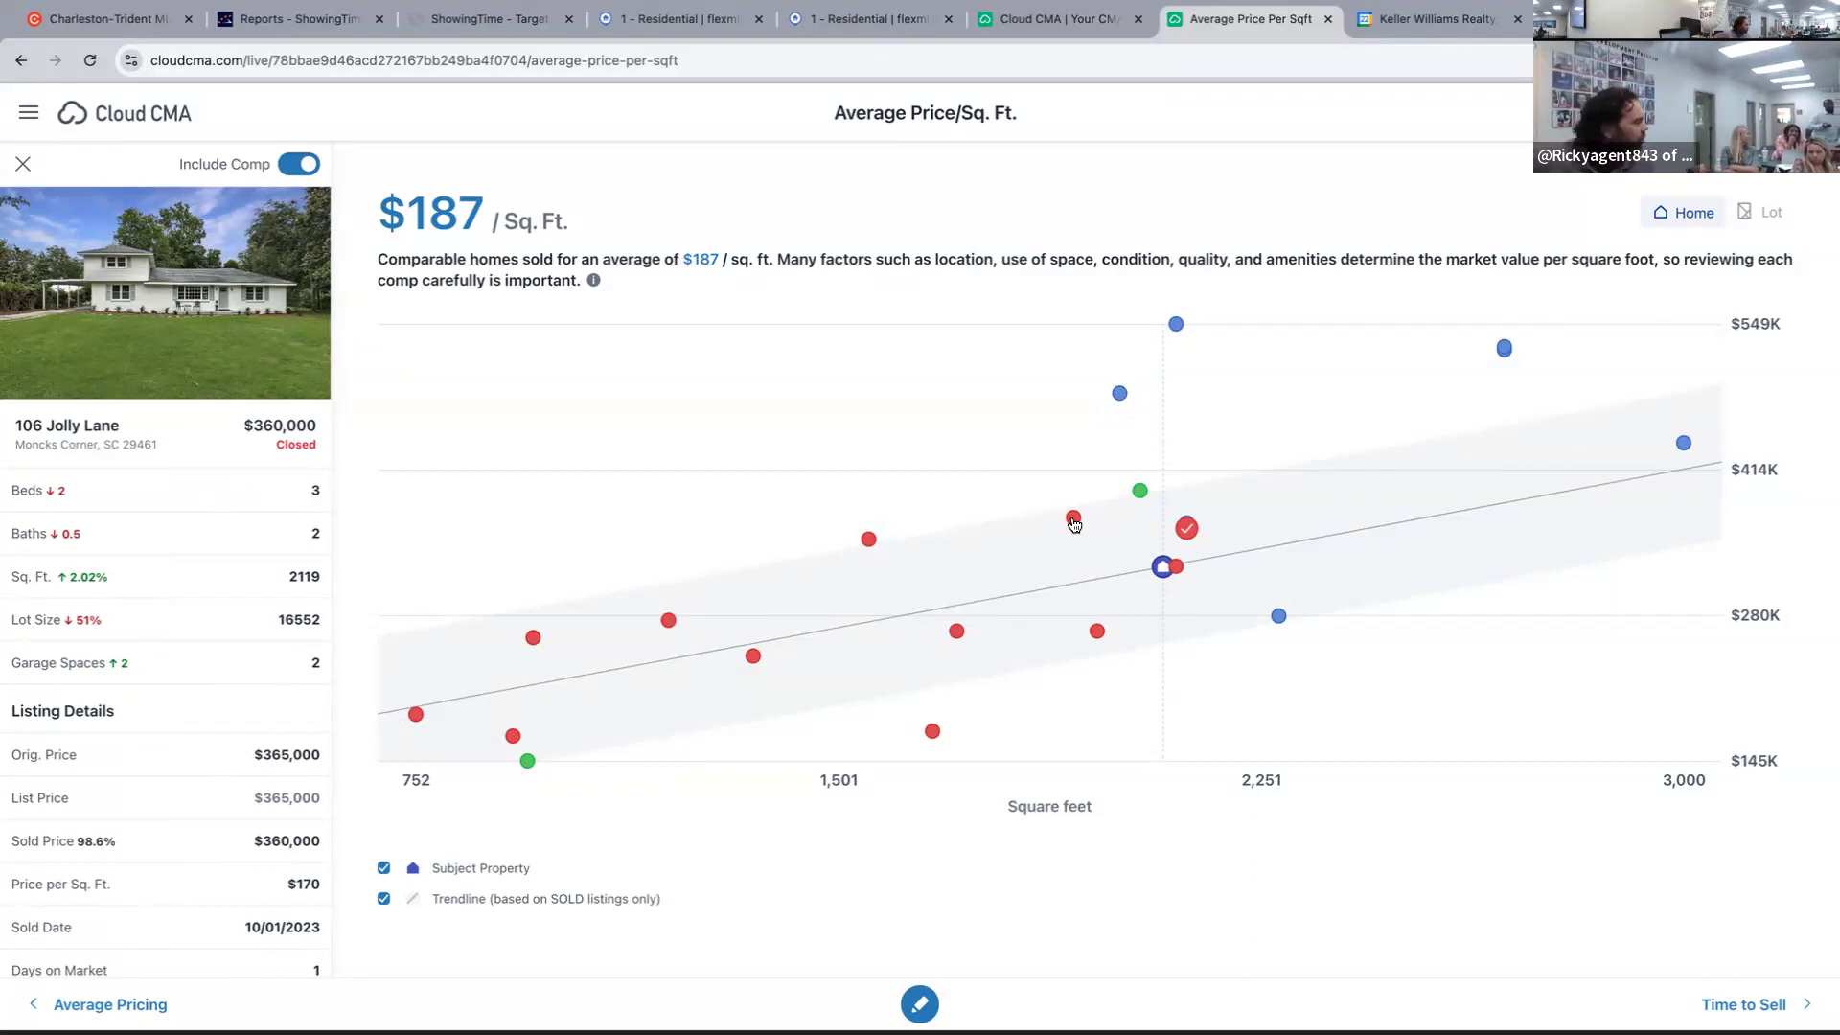
pyautogui.click(1187, 528)
pyautogui.click(1188, 528)
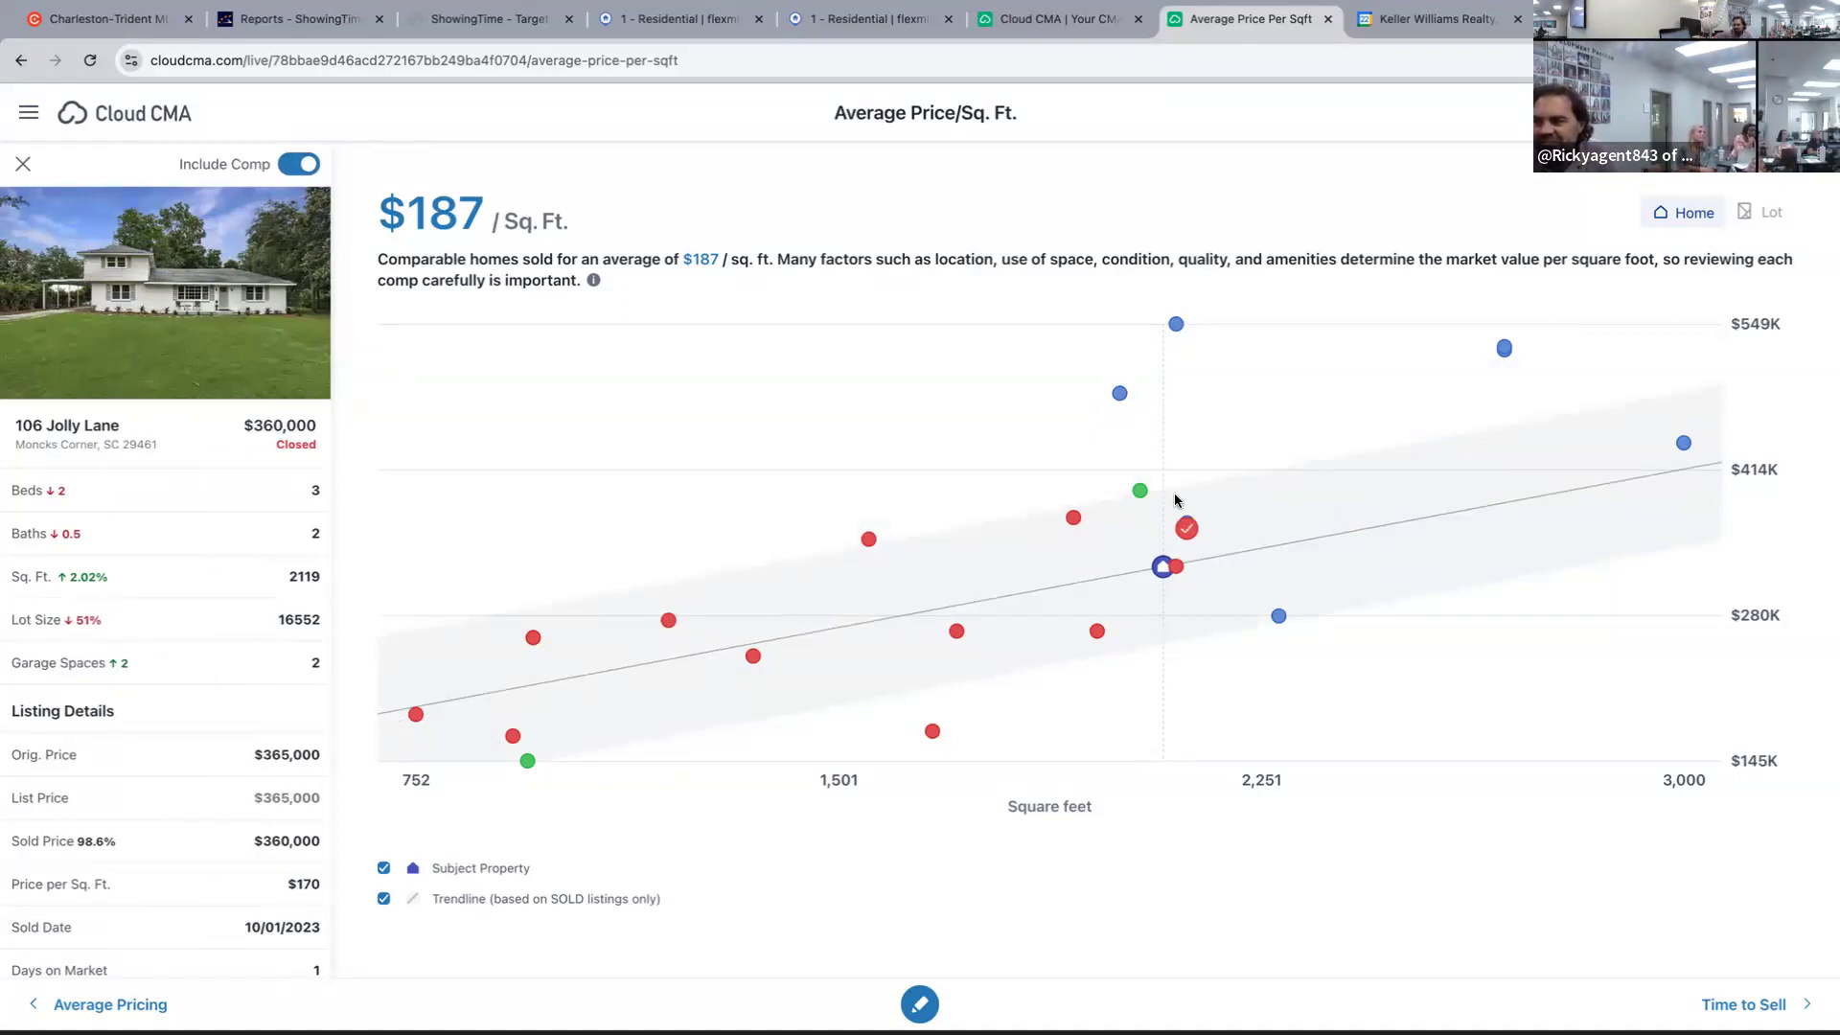
pyautogui.click(1177, 569)
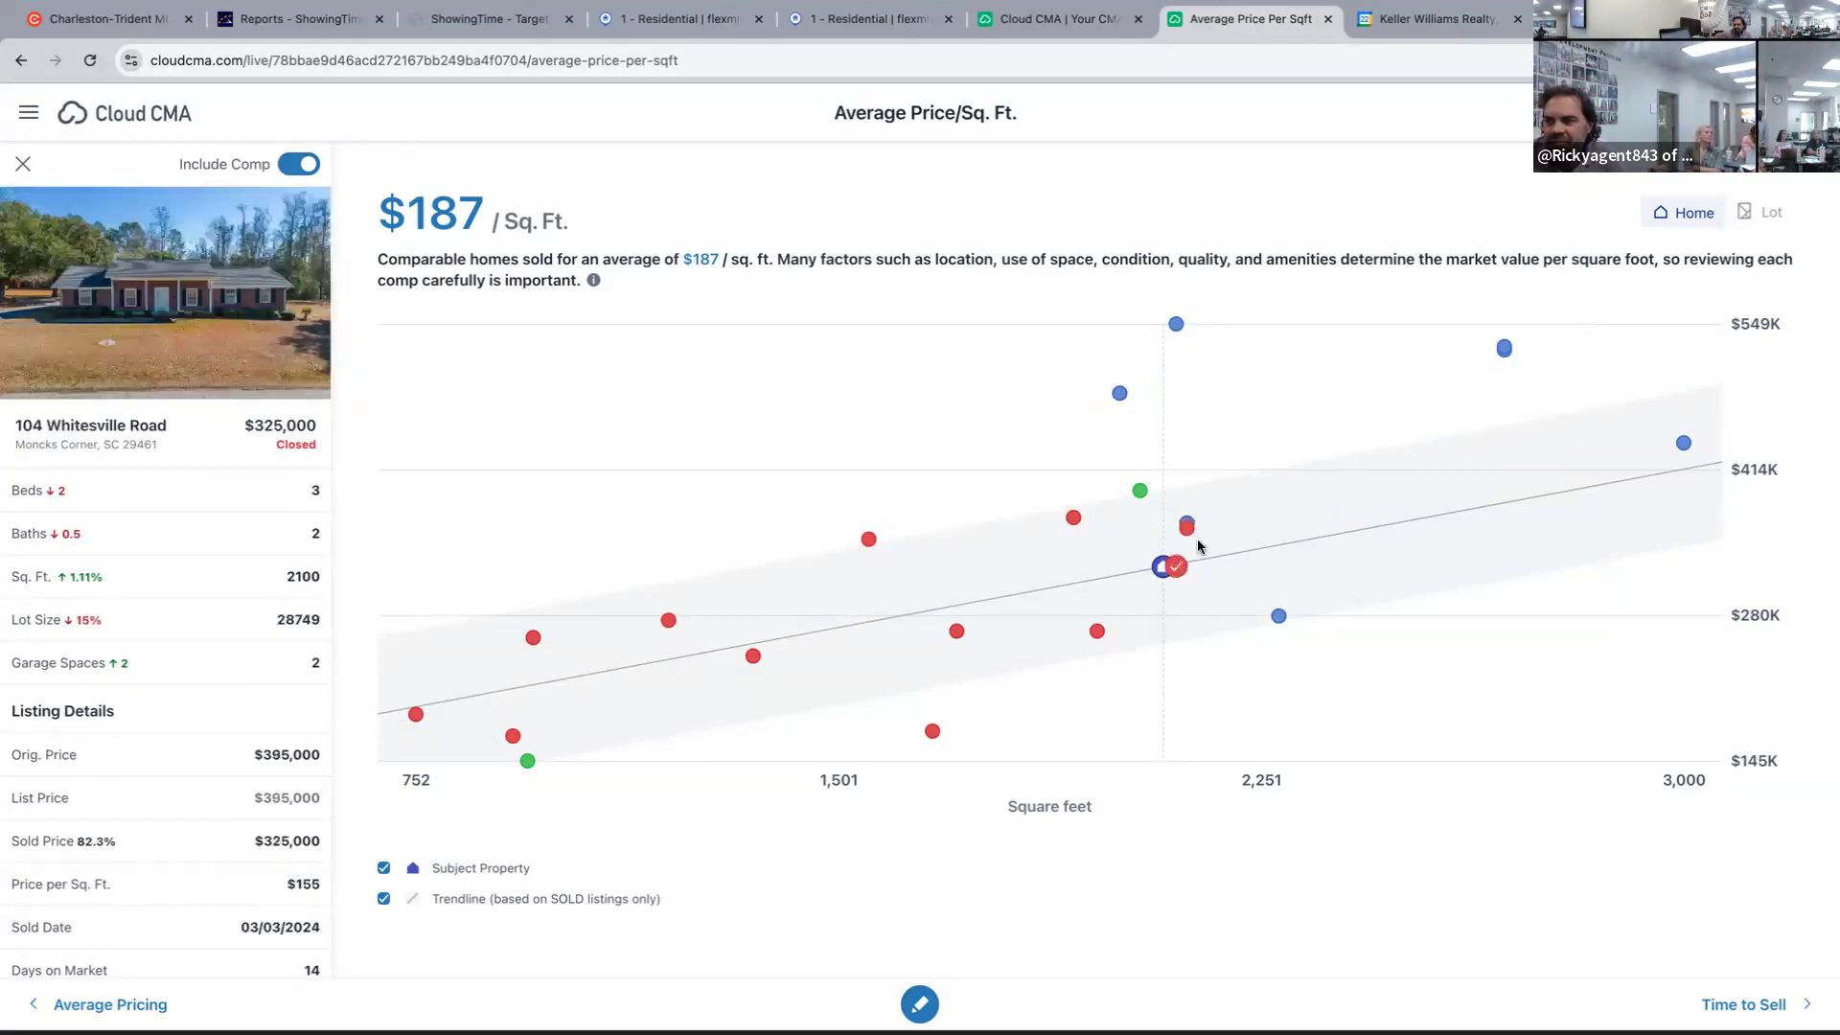
pyautogui.click(1187, 524)
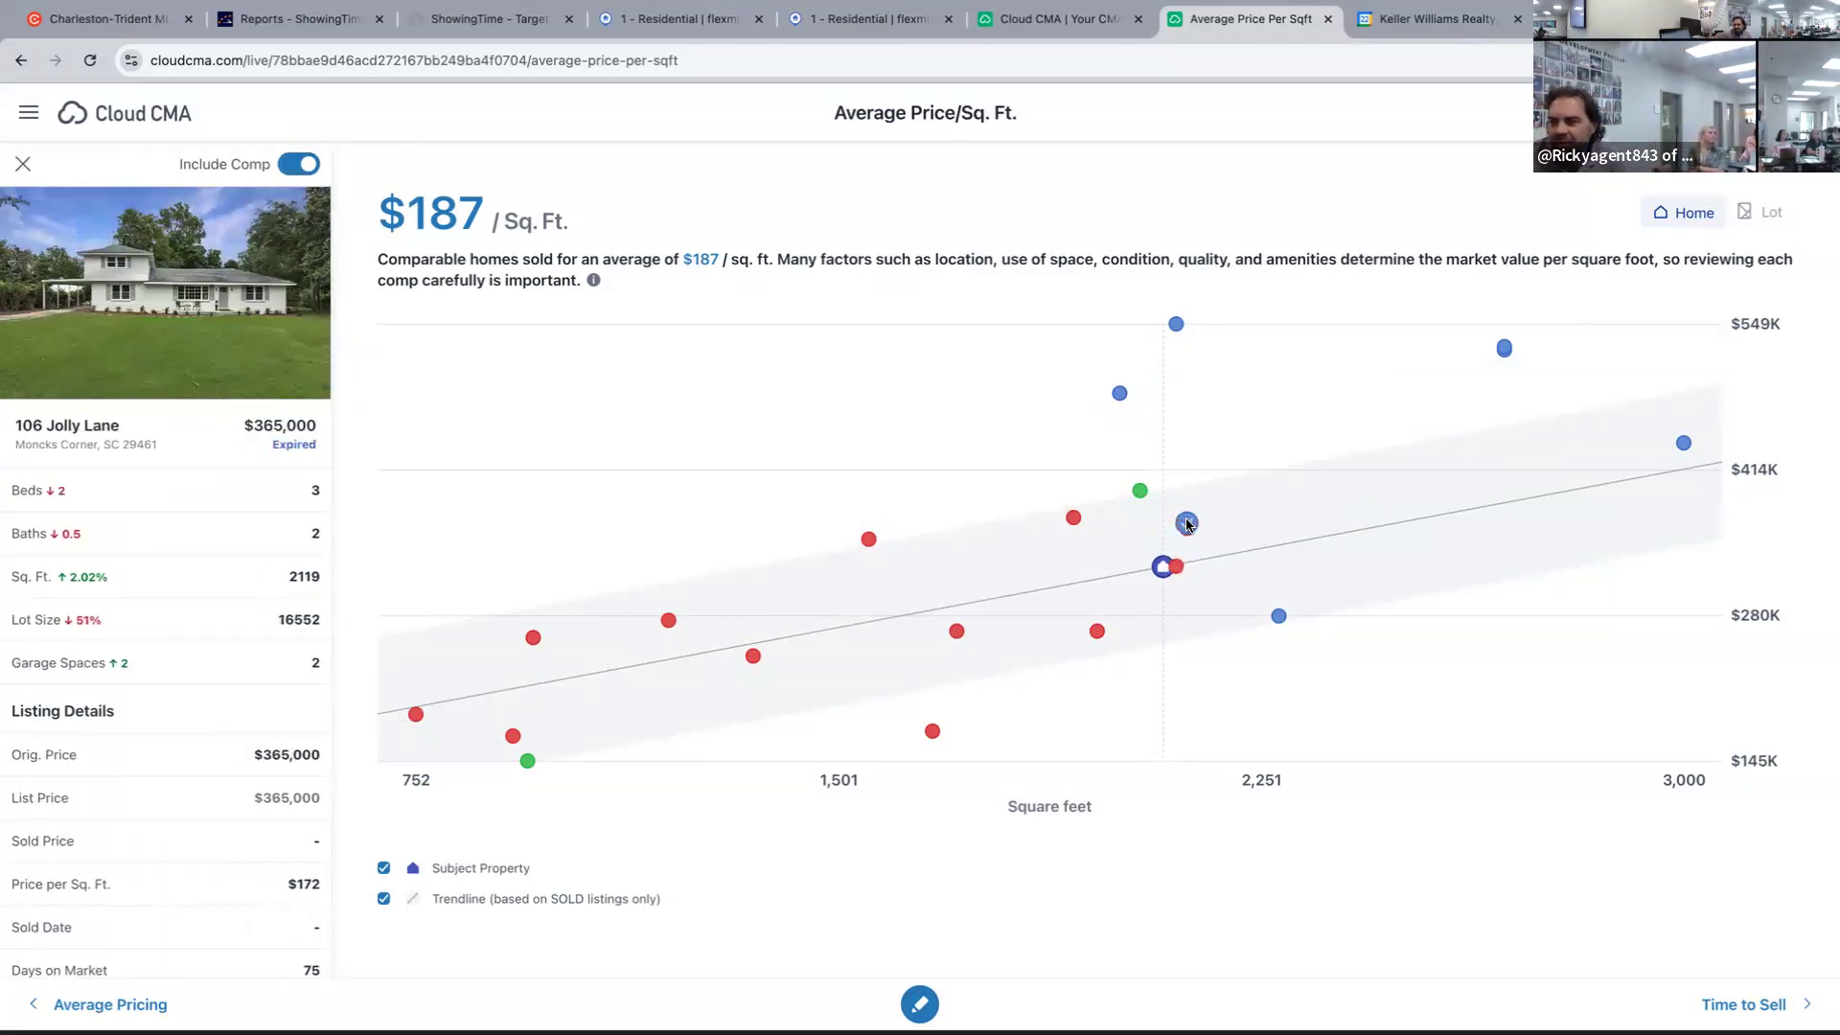
pyautogui.click(1187, 532)
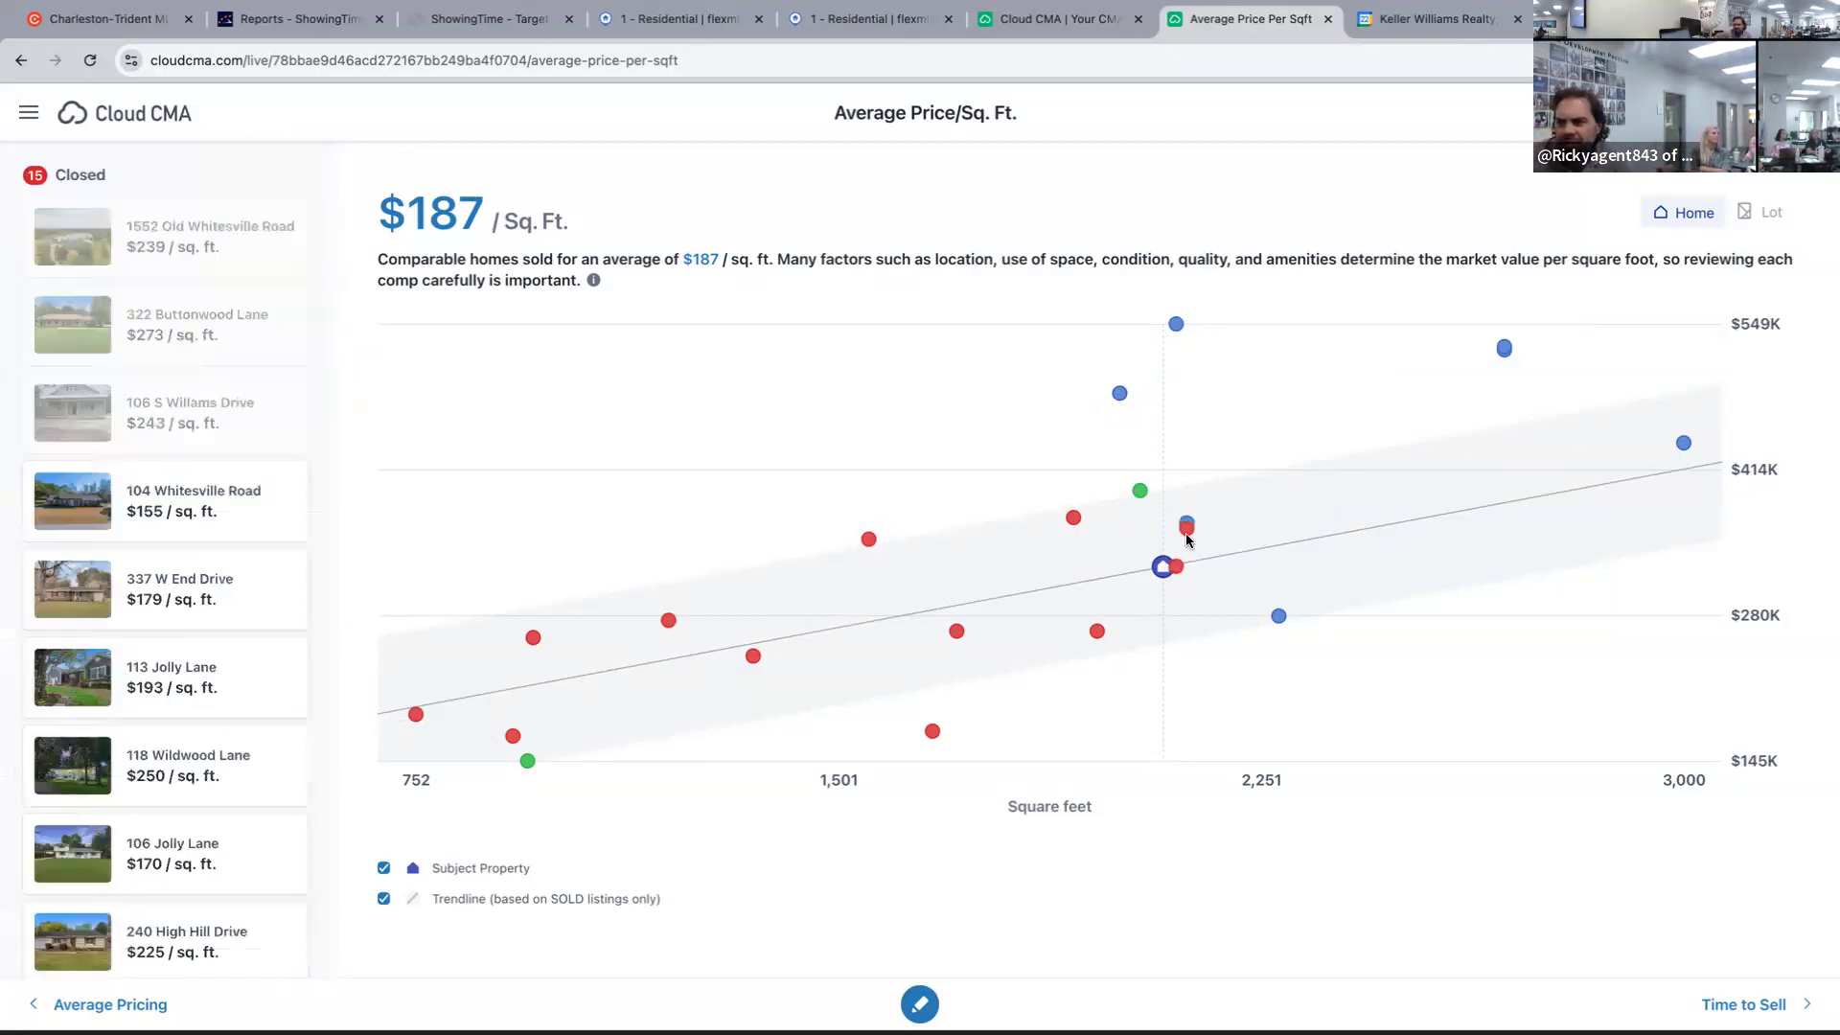
pyautogui.click(1187, 529)
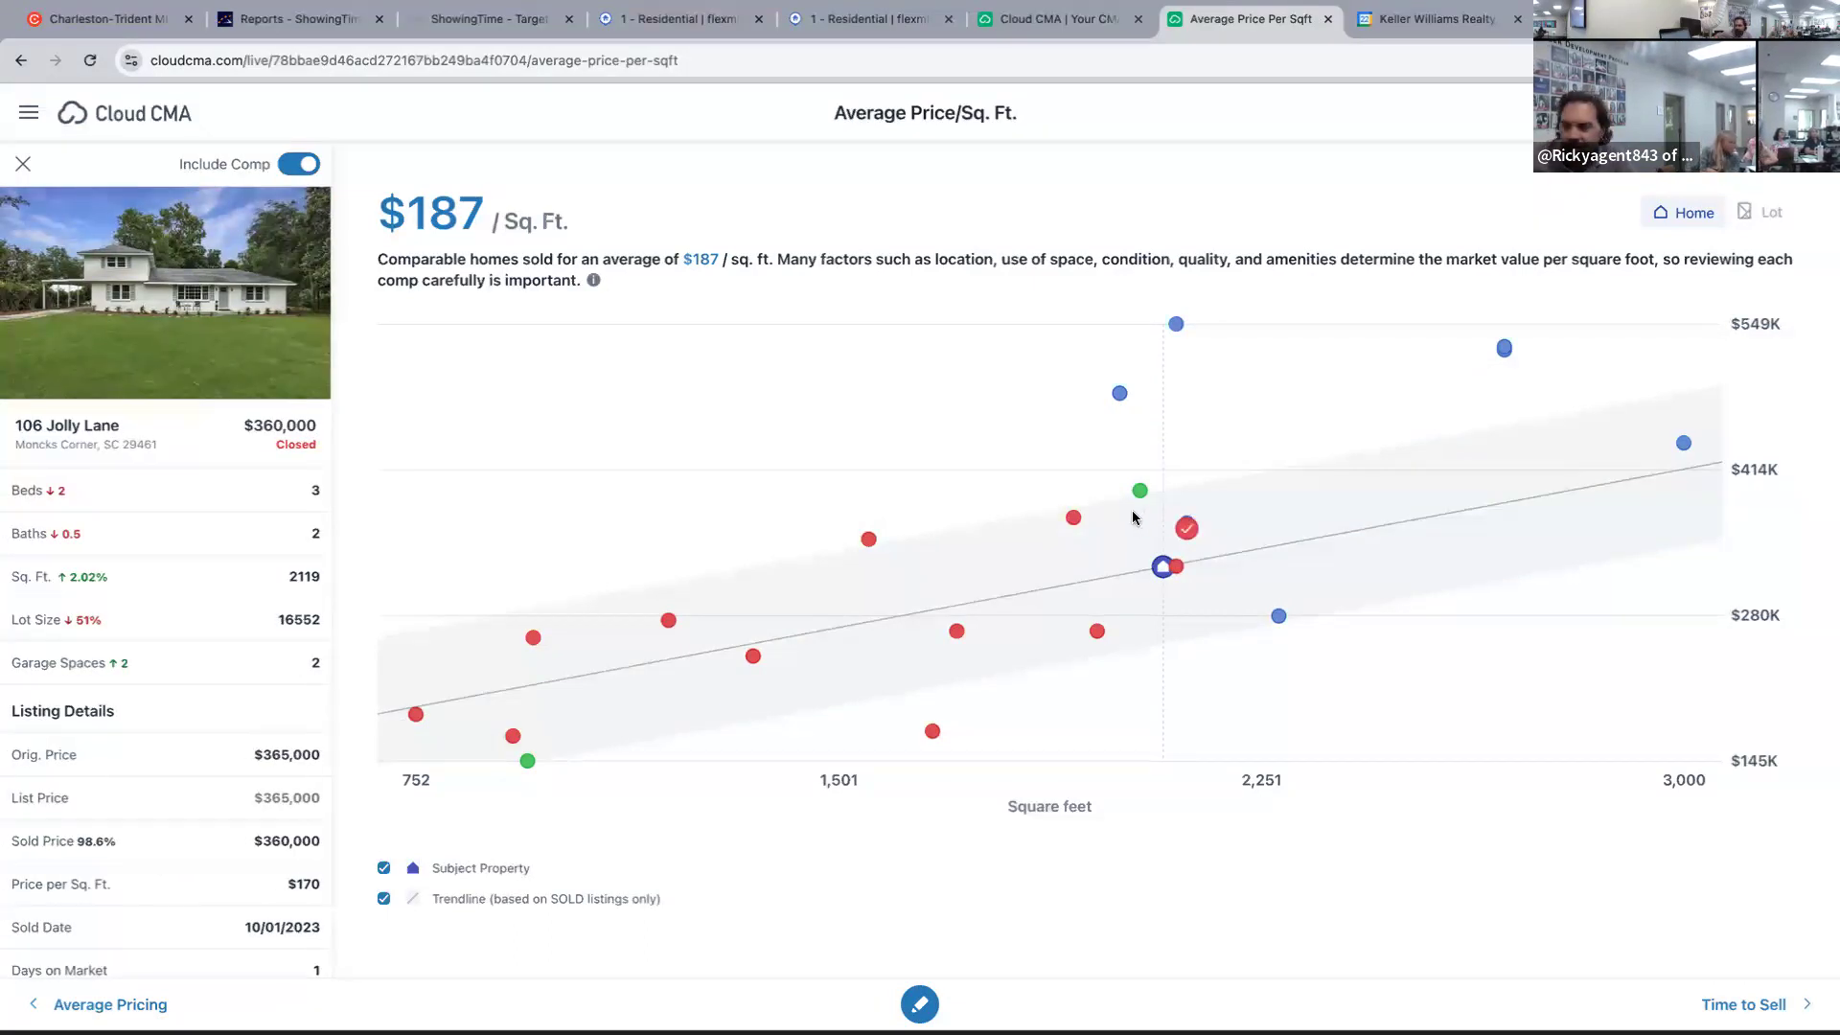
pyautogui.click(1176, 567)
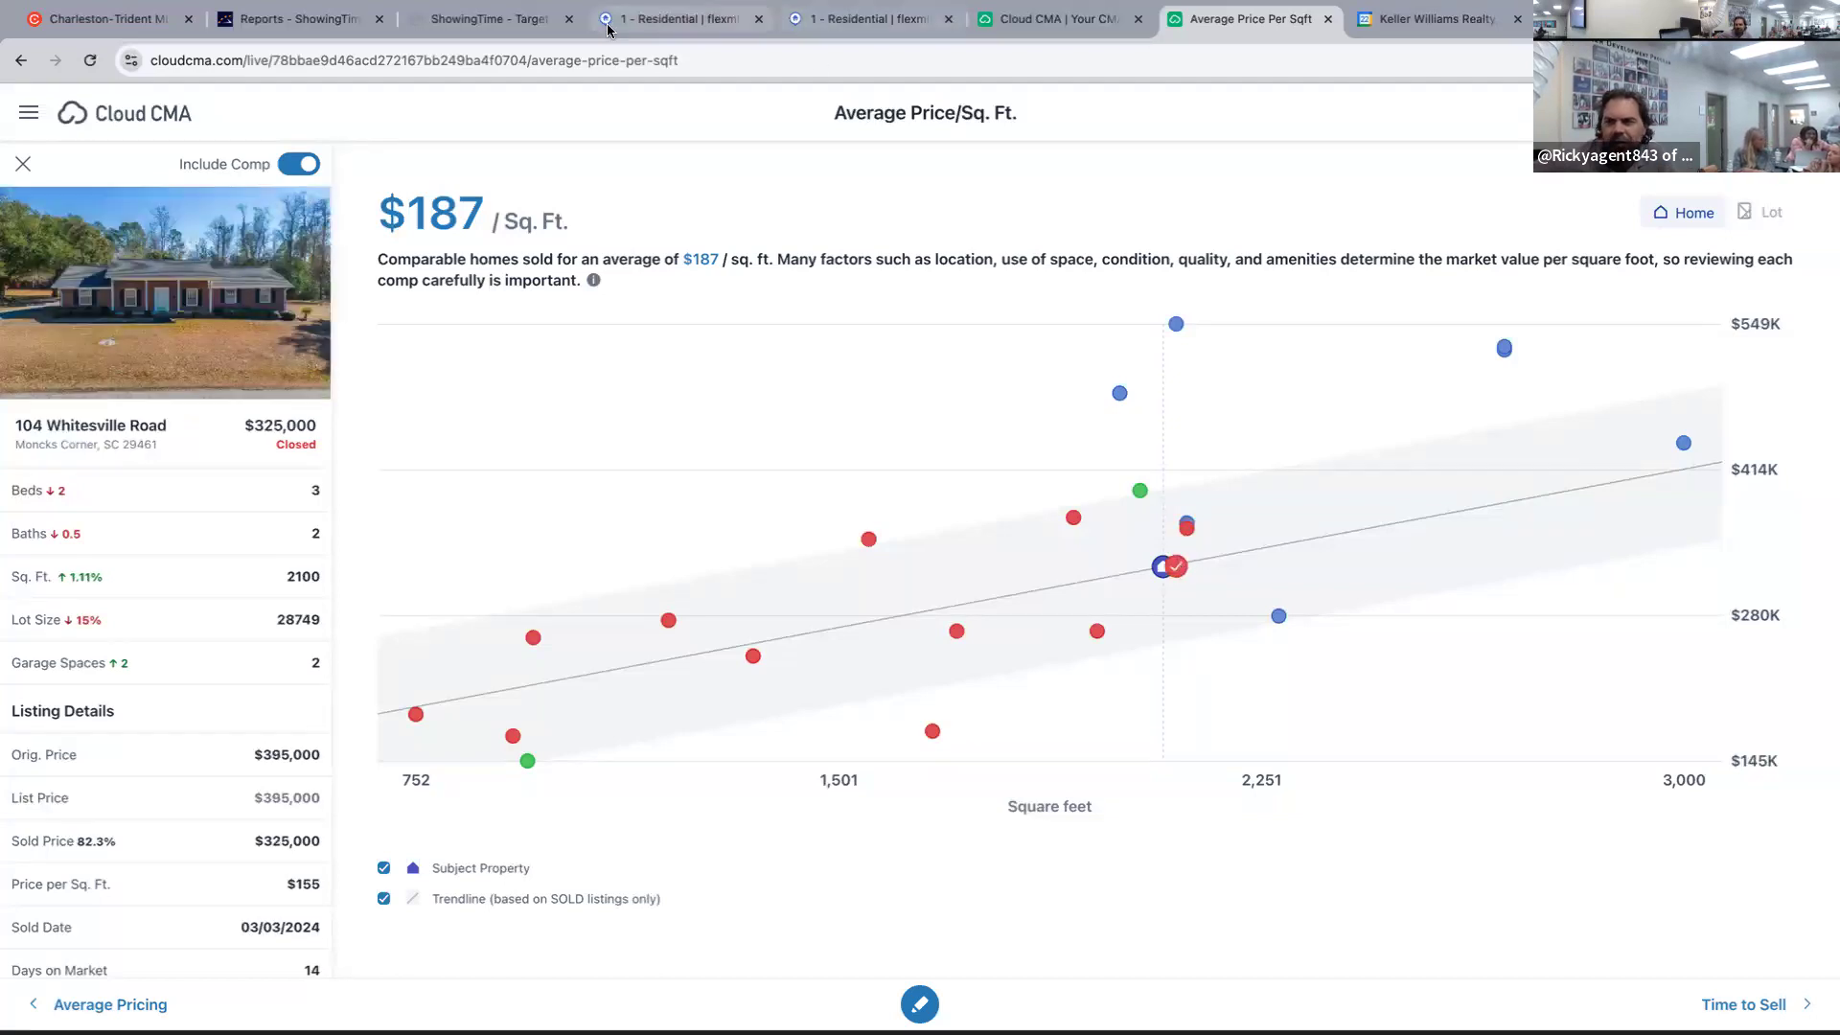
# Bring the Flexmls listing results back into view.
pyautogui.click(867, 18)
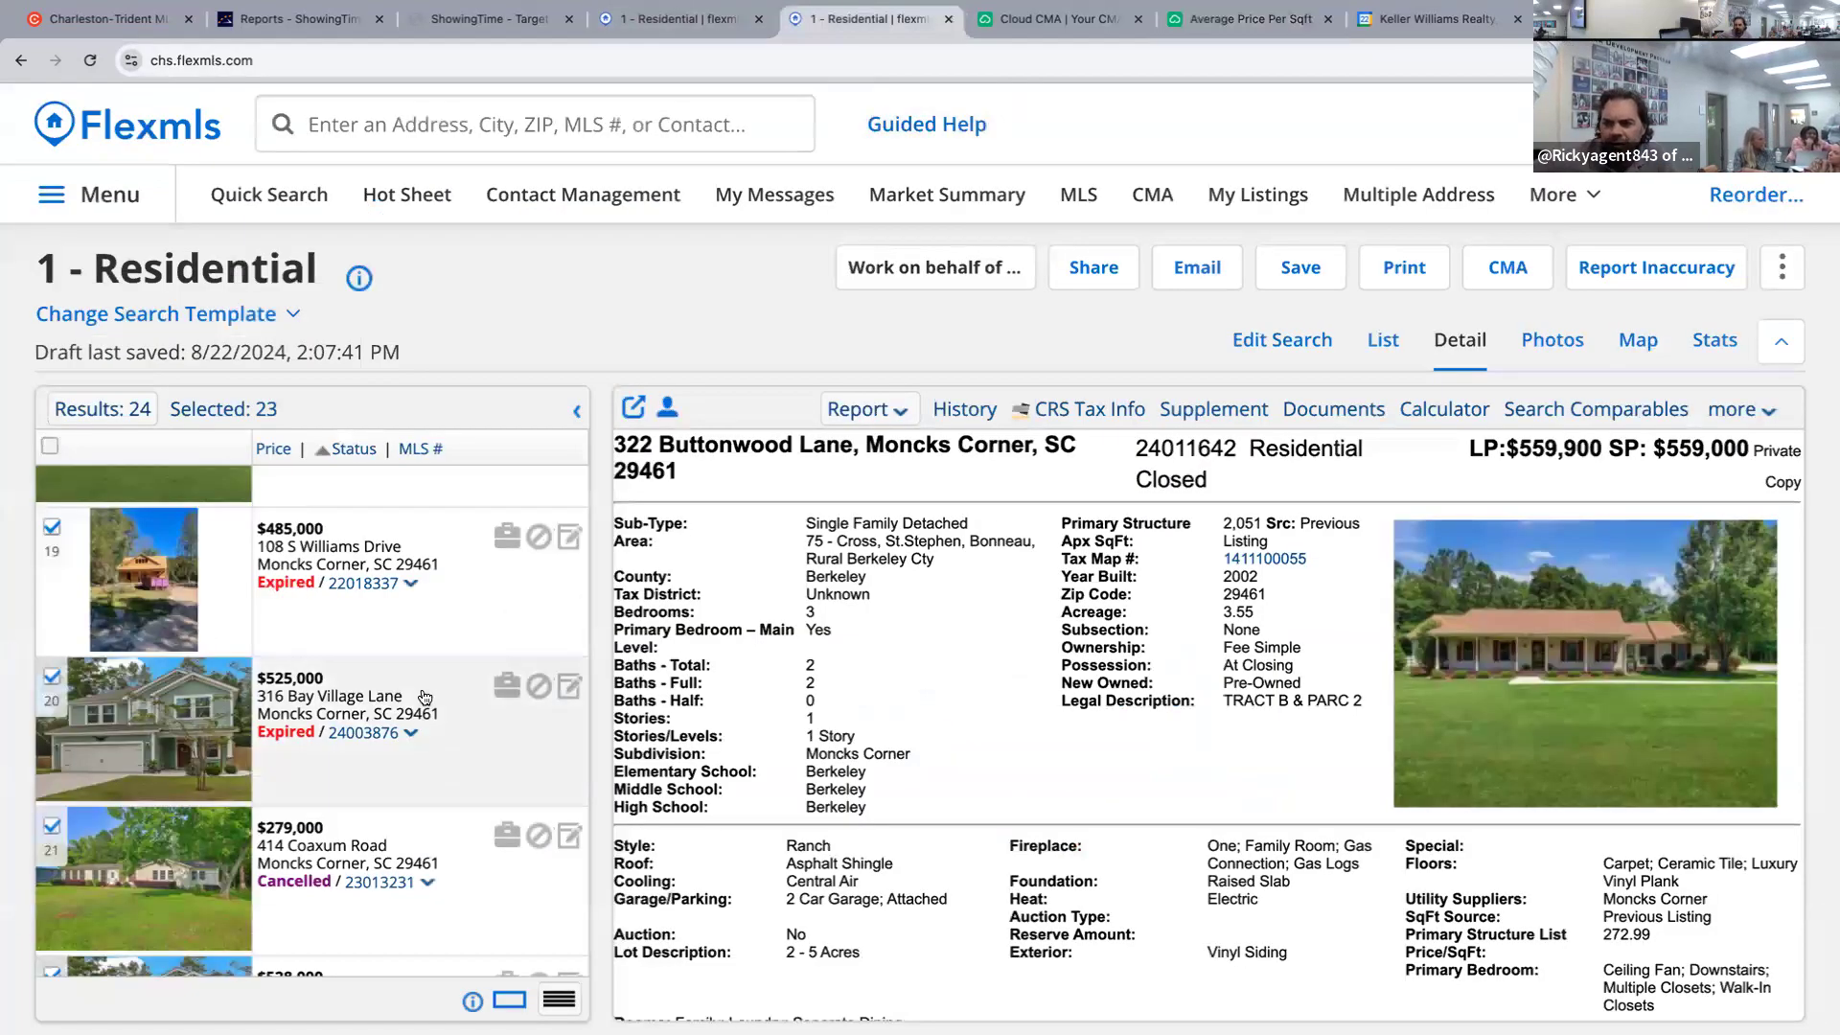
pyautogui.scroll(-1, 456, 757)
pyautogui.scroll(3, 431, 709)
pyautogui.scroll(3, 425, 696)
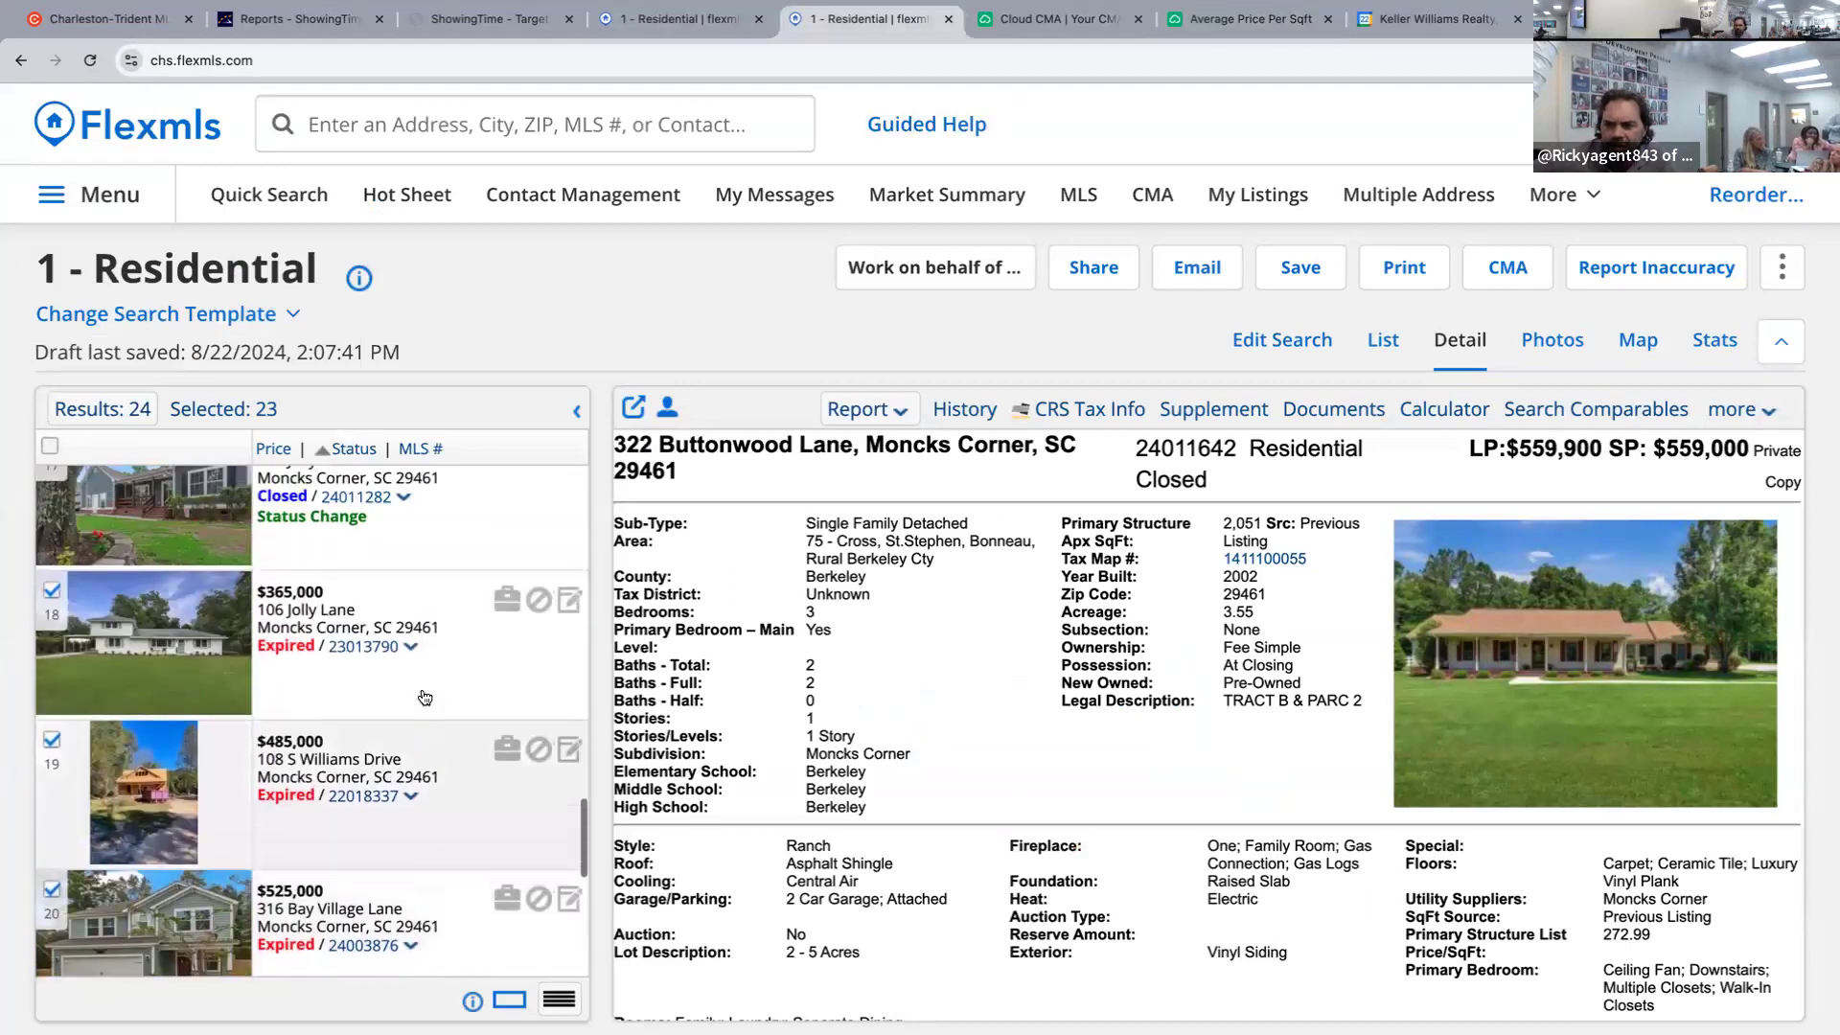
pyautogui.scroll(4, 425, 696)
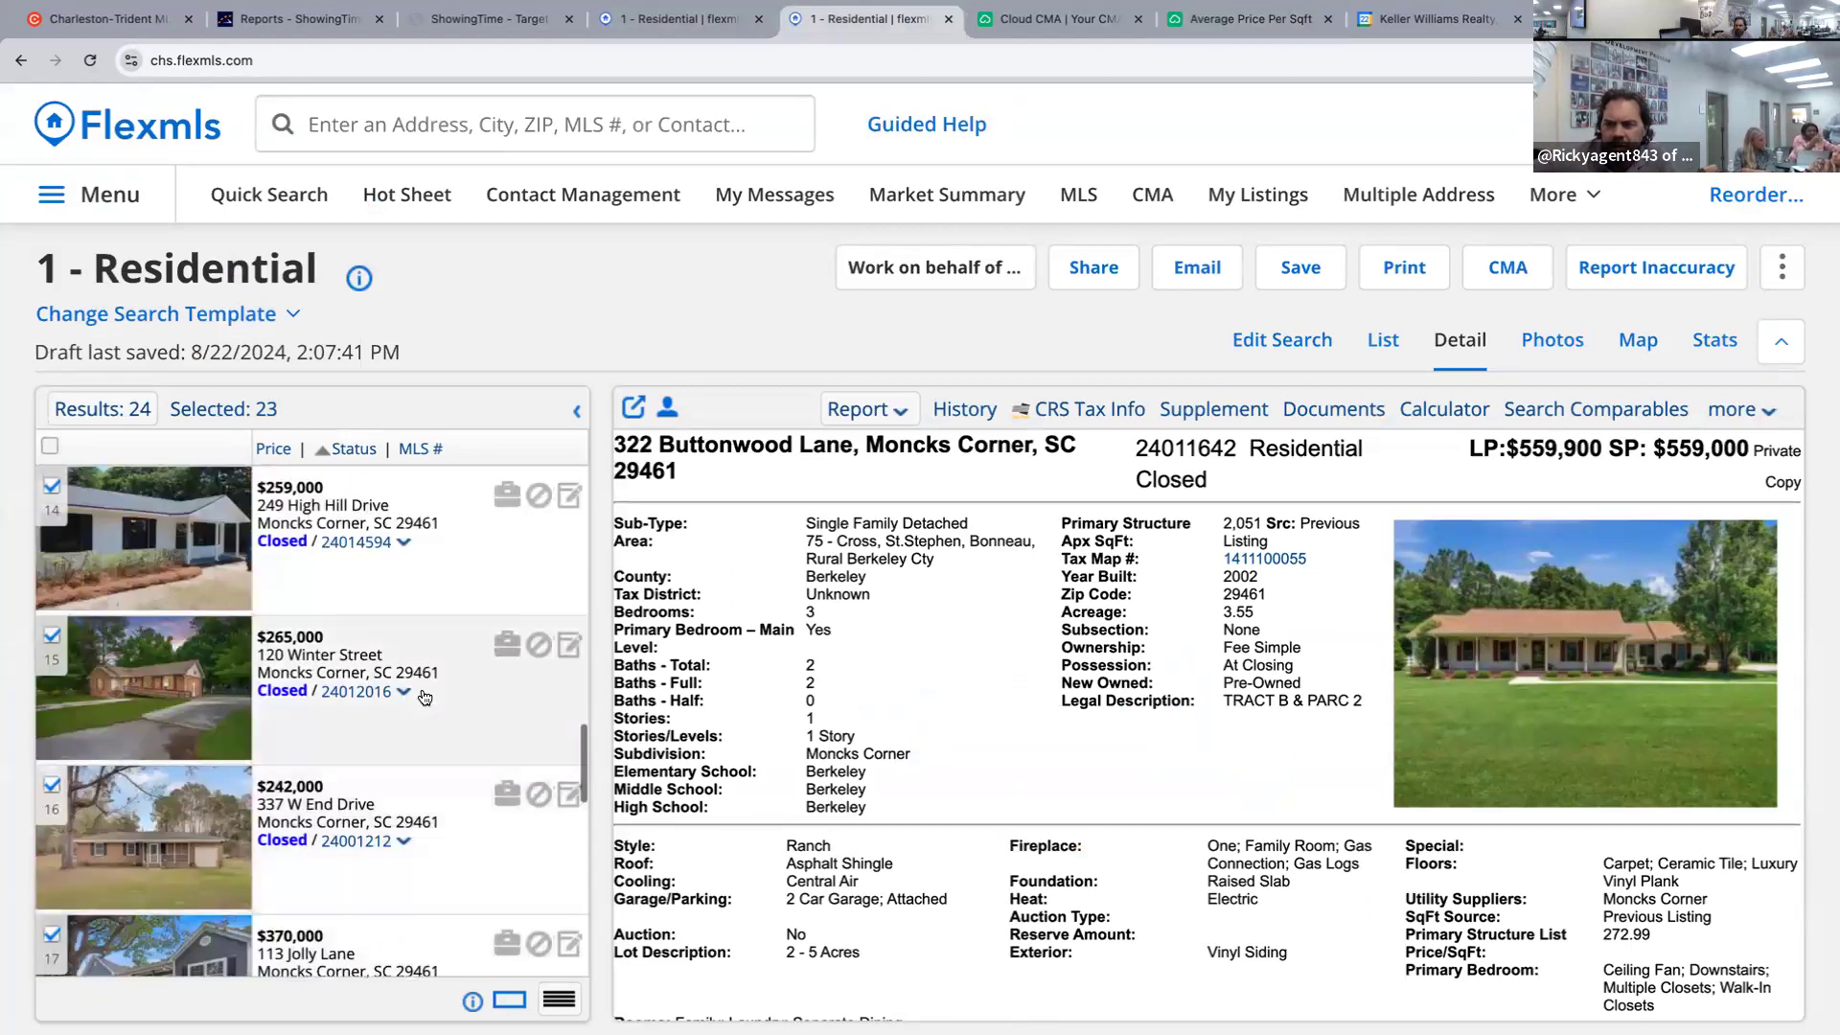
pyautogui.click(1246, 18)
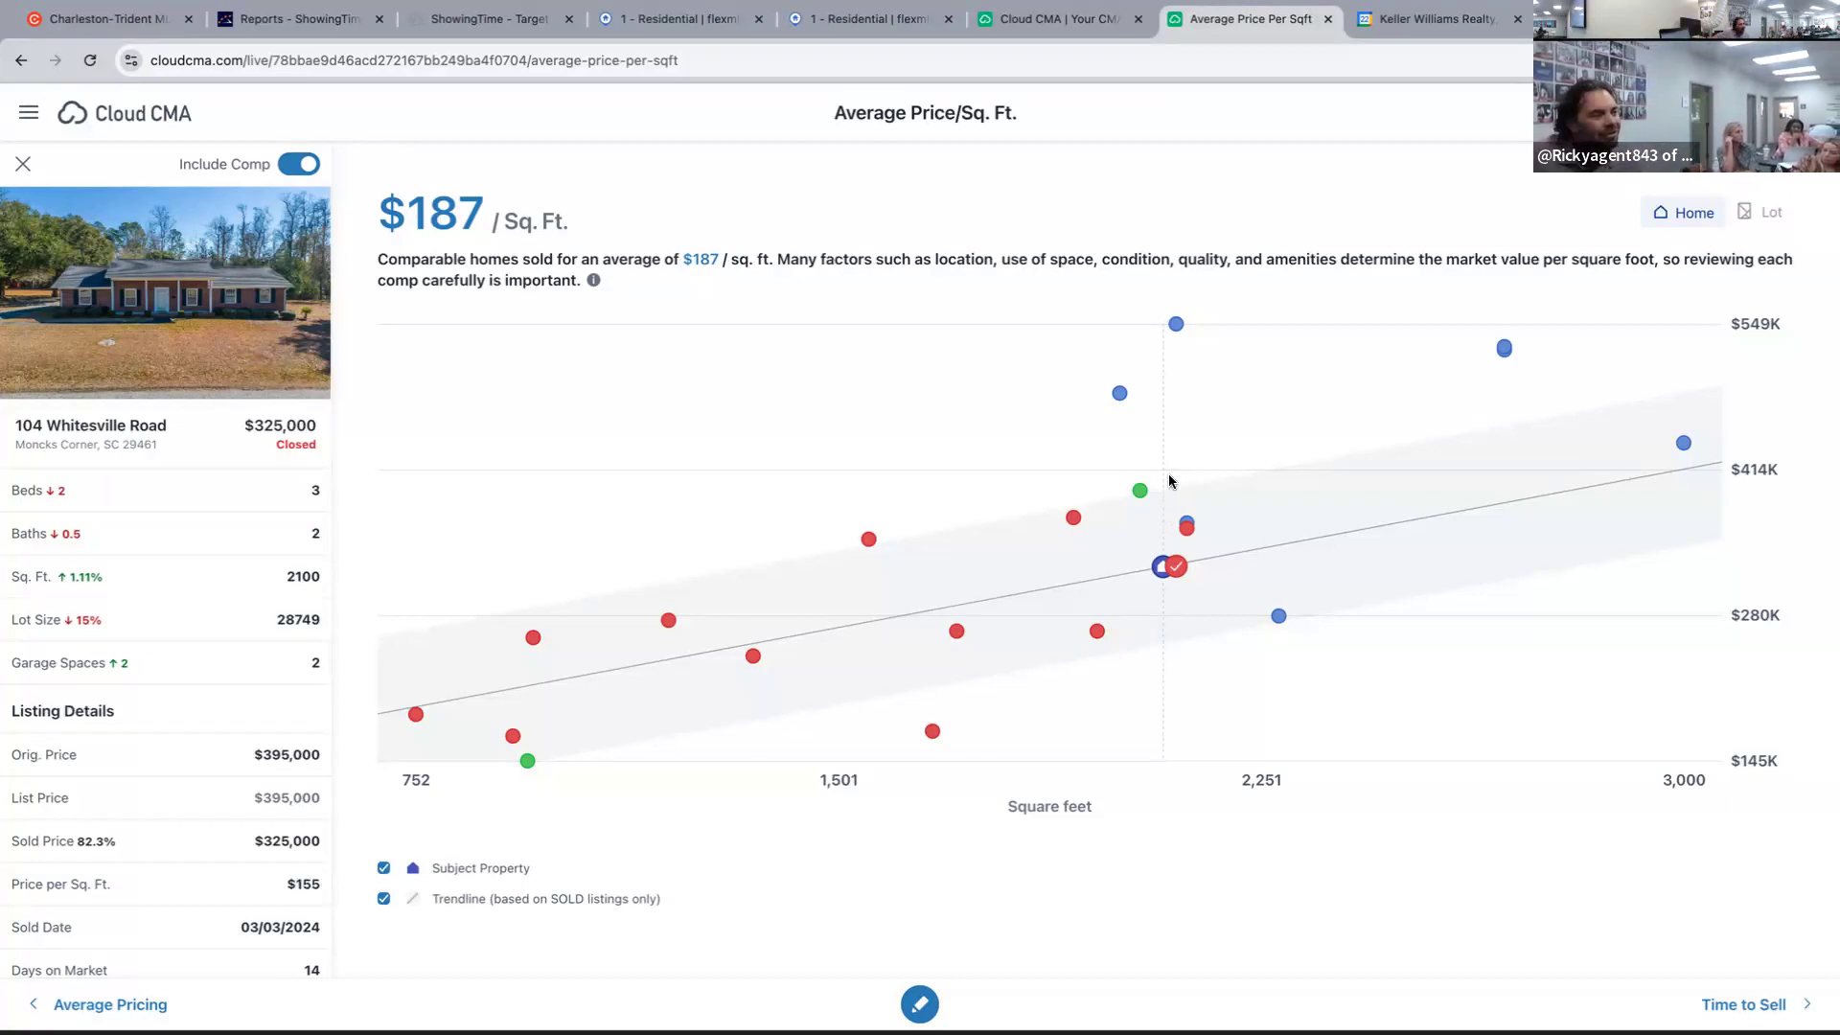
pyautogui.click(1140, 490)
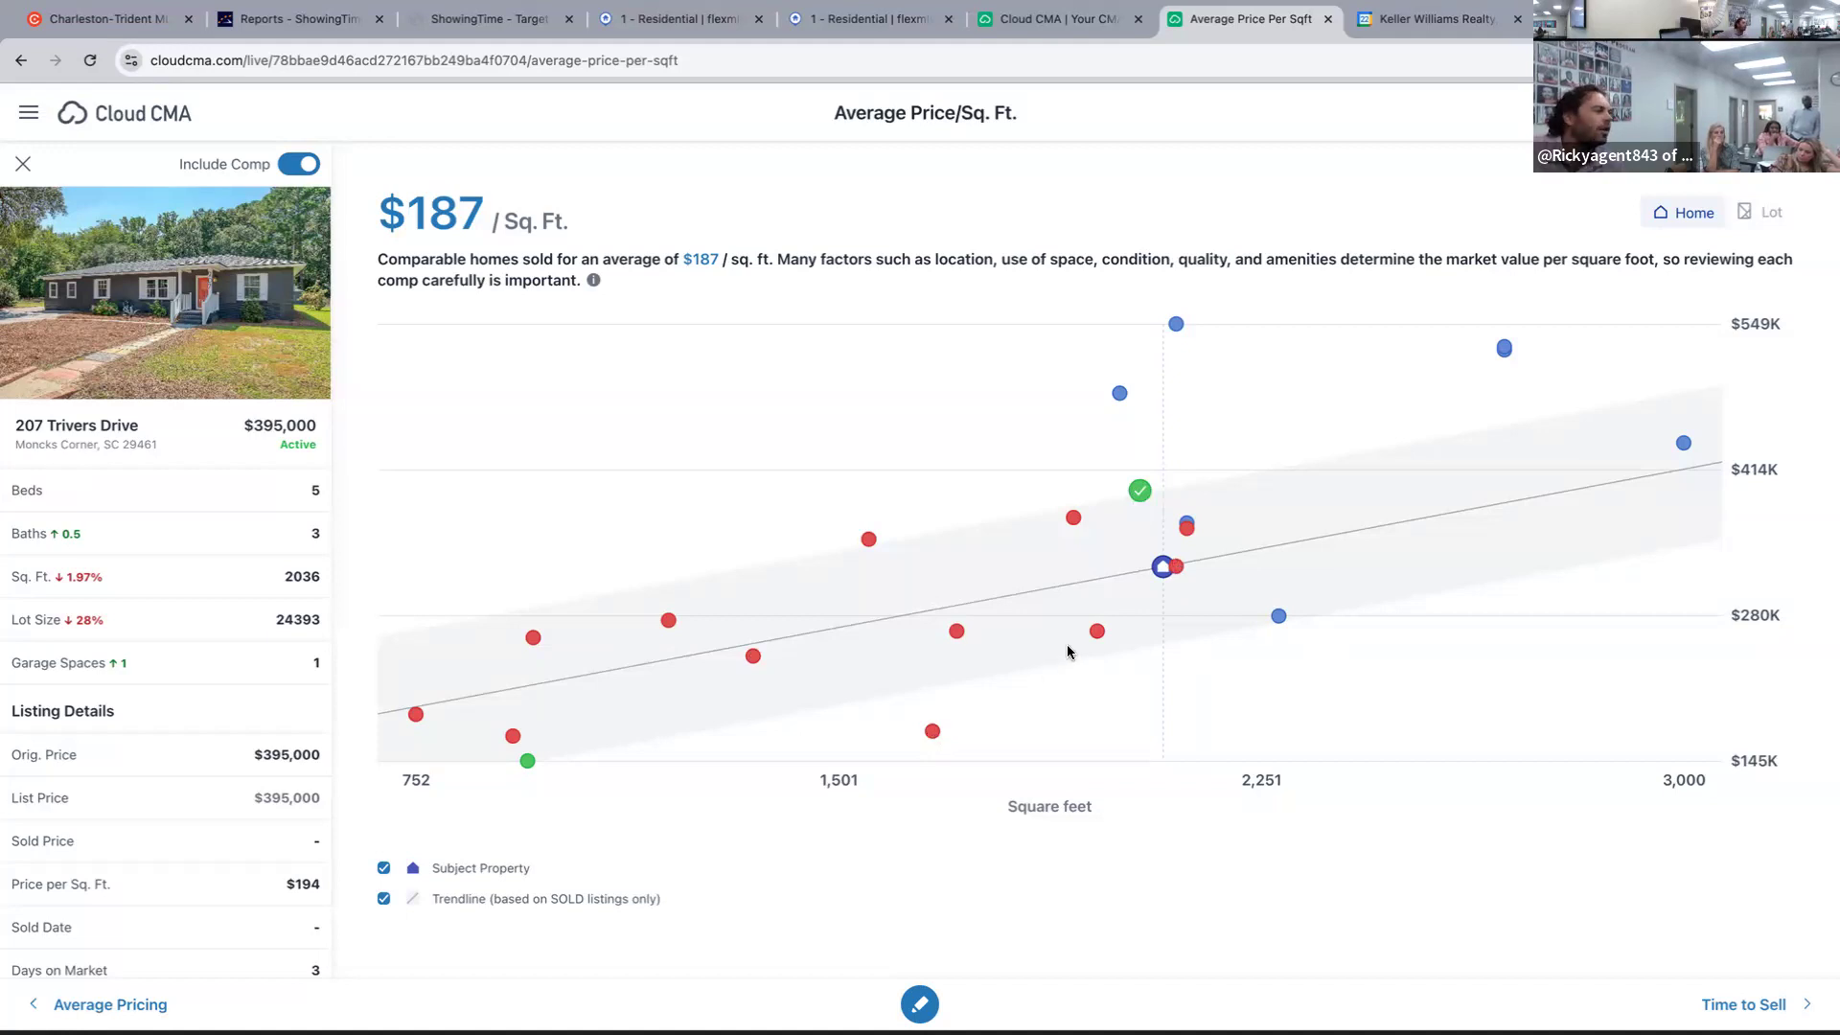
pyautogui.click(934, 733)
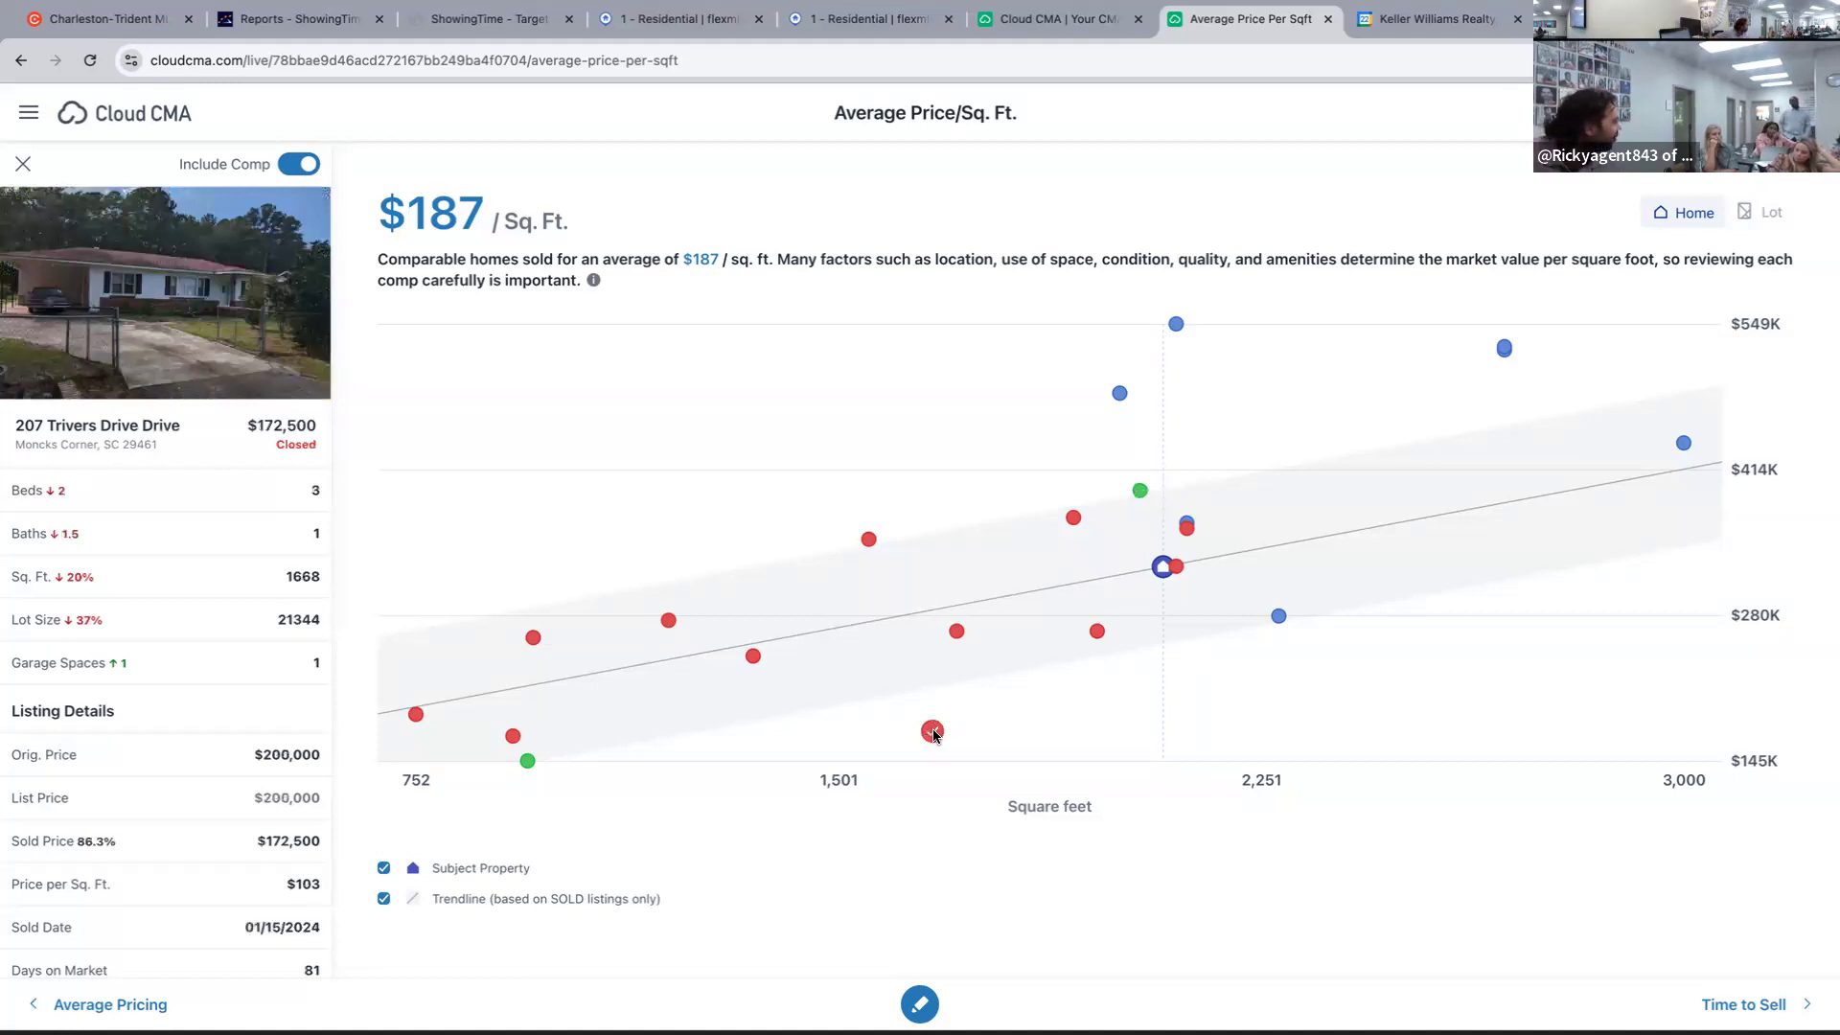
pyautogui.click(298, 163)
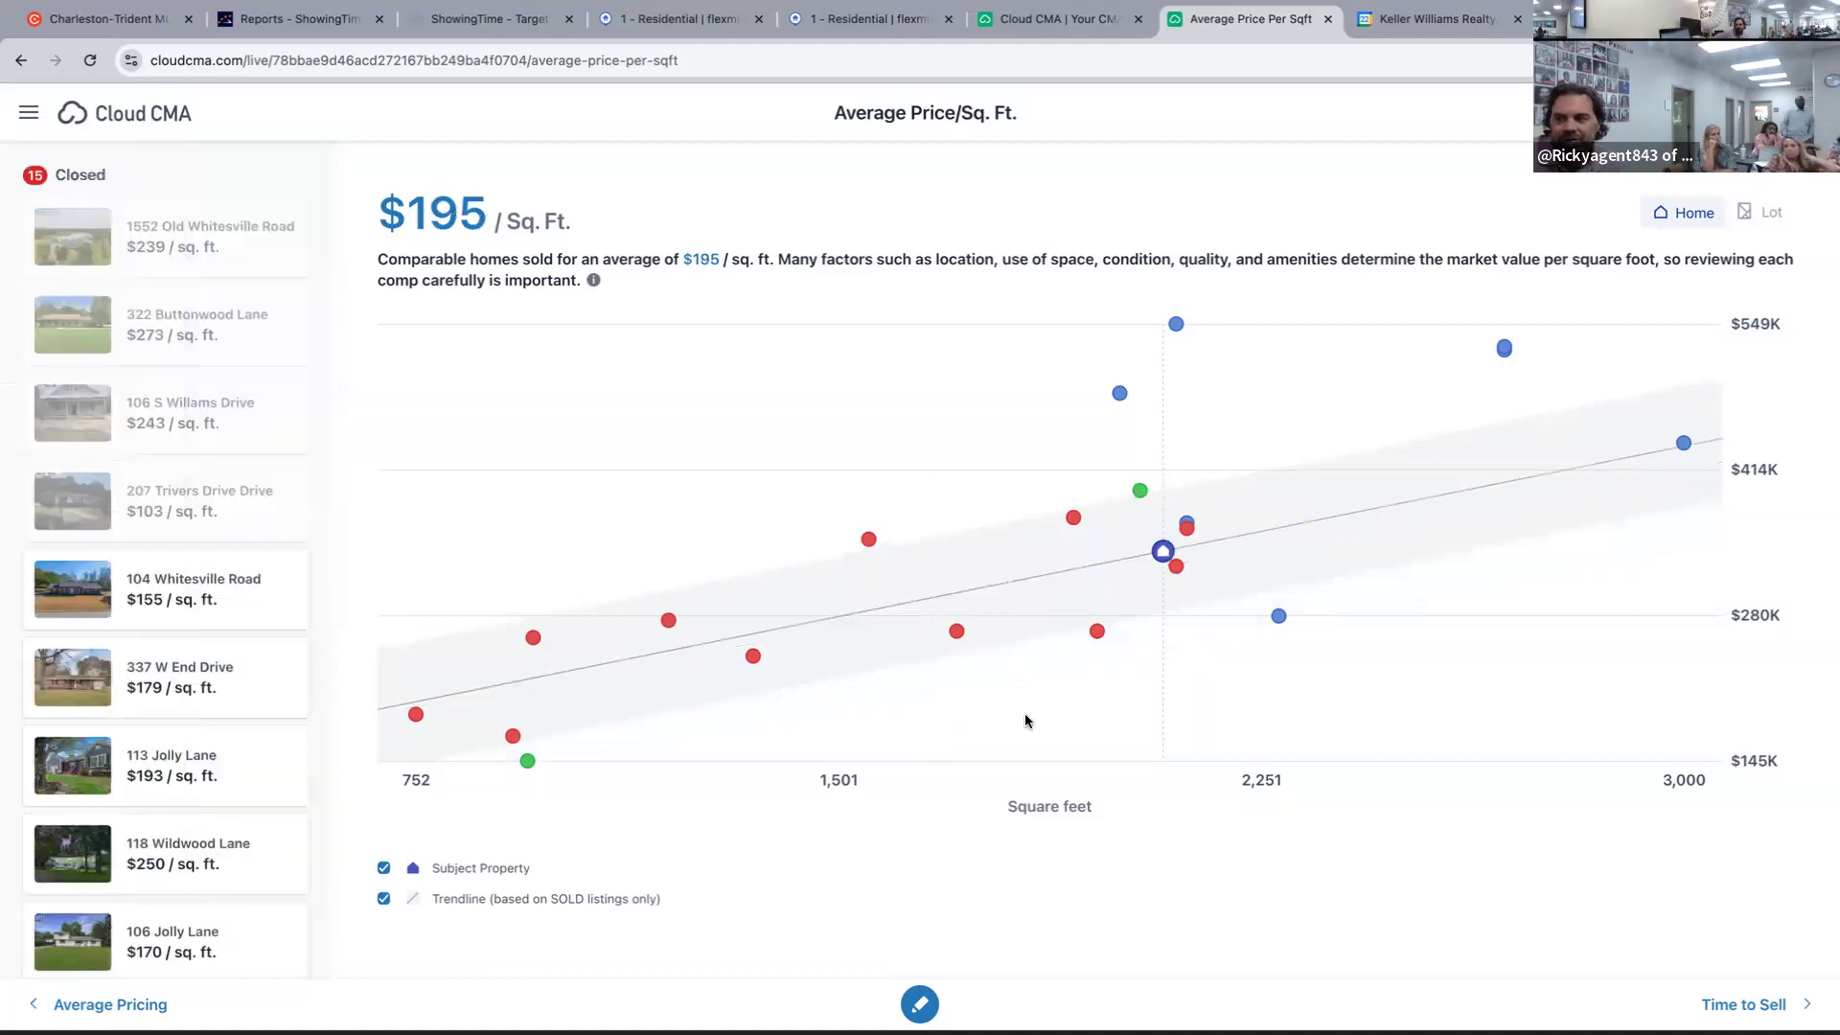
pyautogui.click(1096, 631)
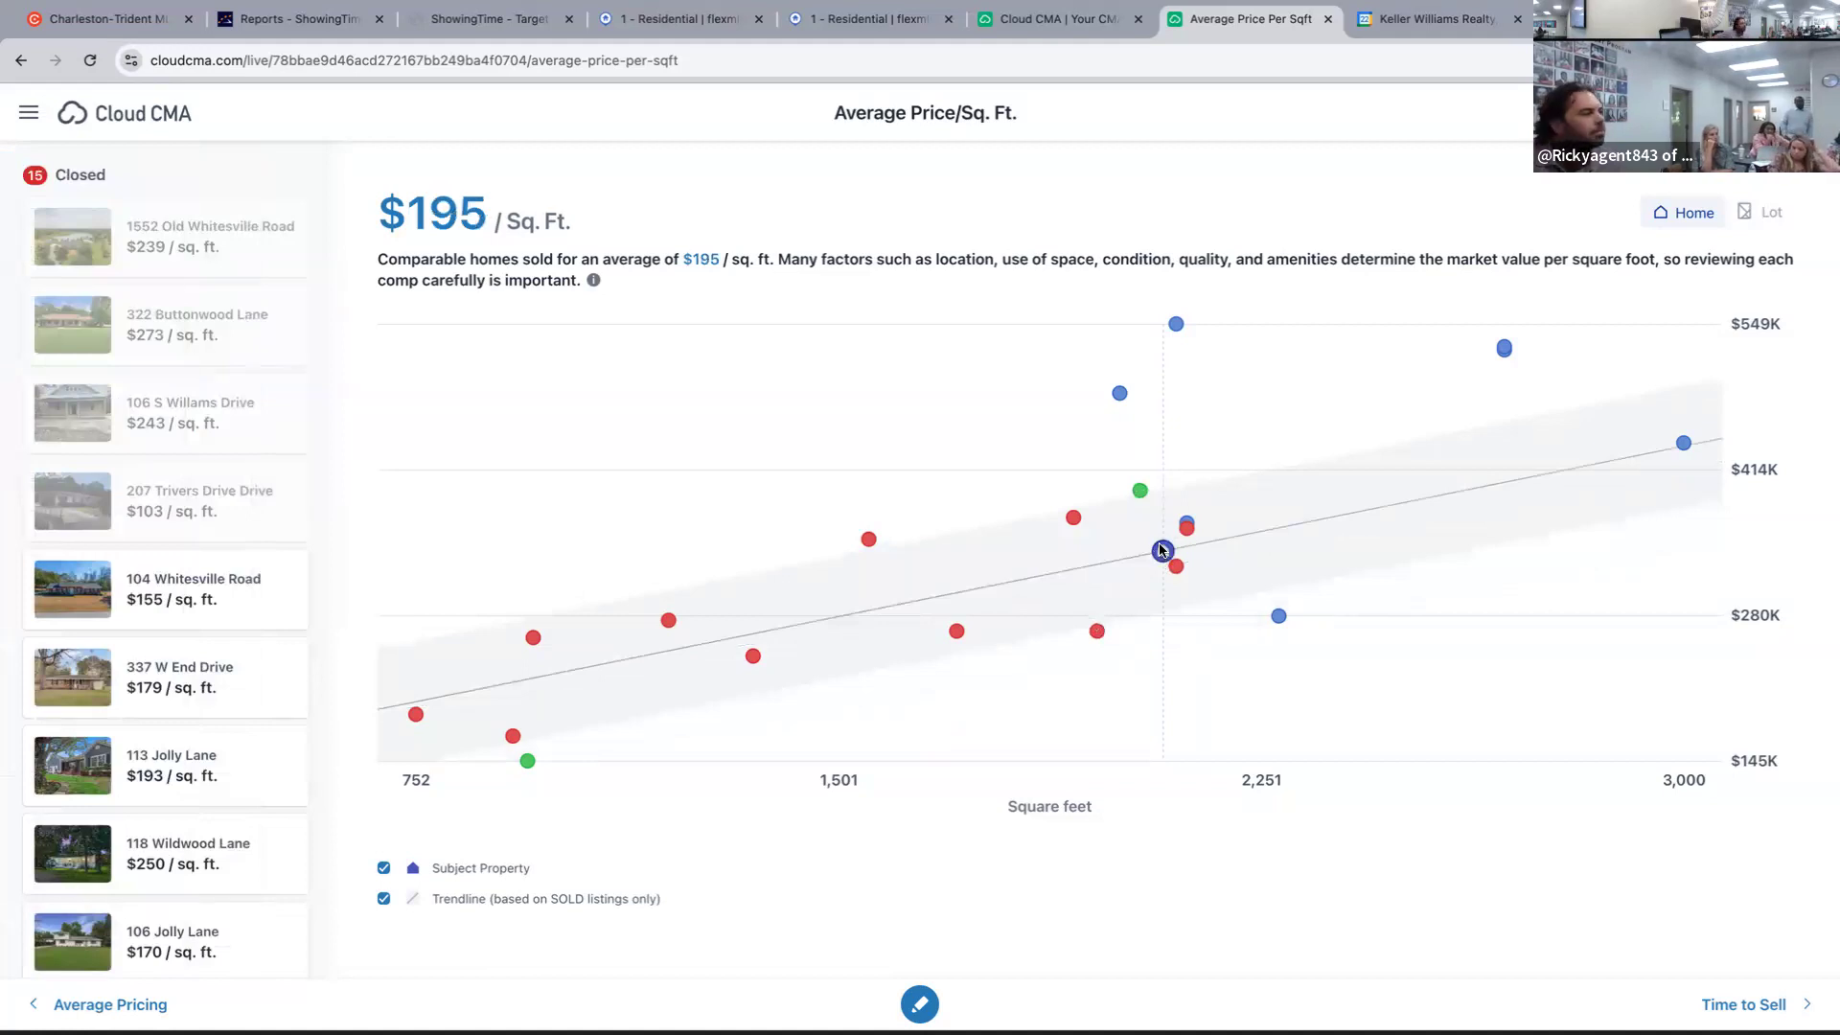
pyautogui.click(1146, 493)
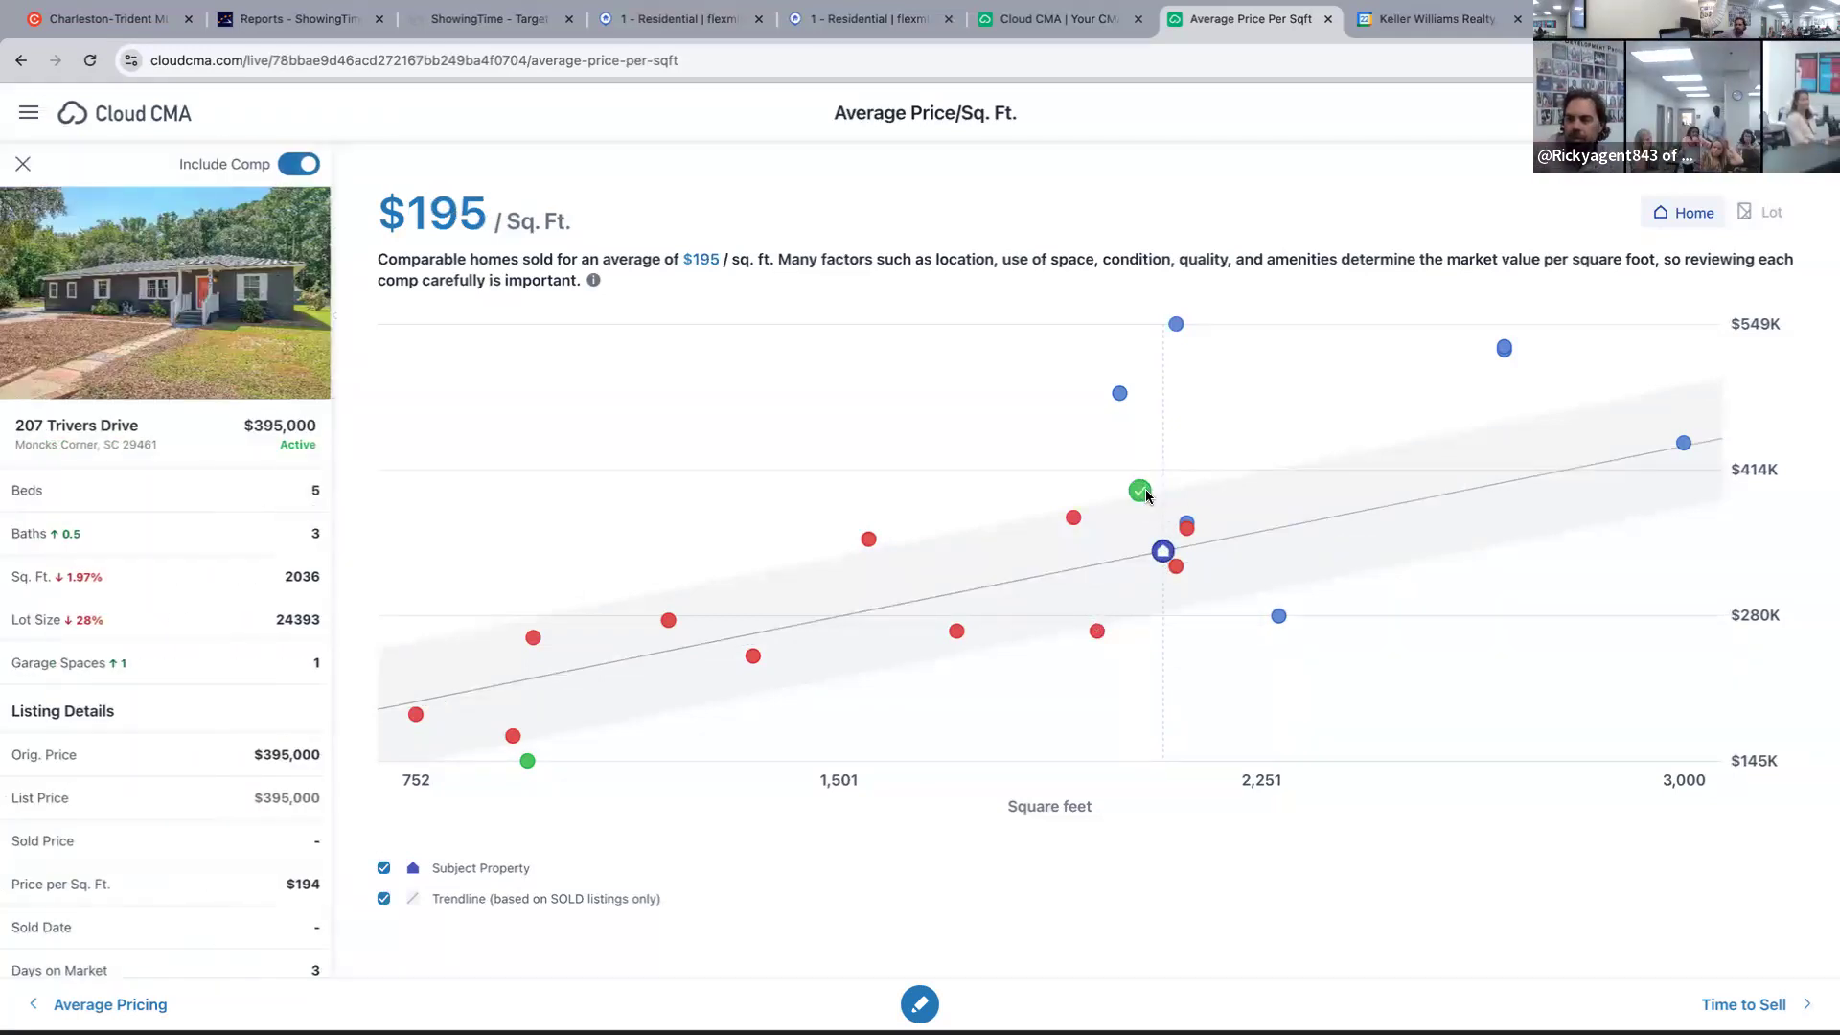
pyautogui.click(1176, 569)
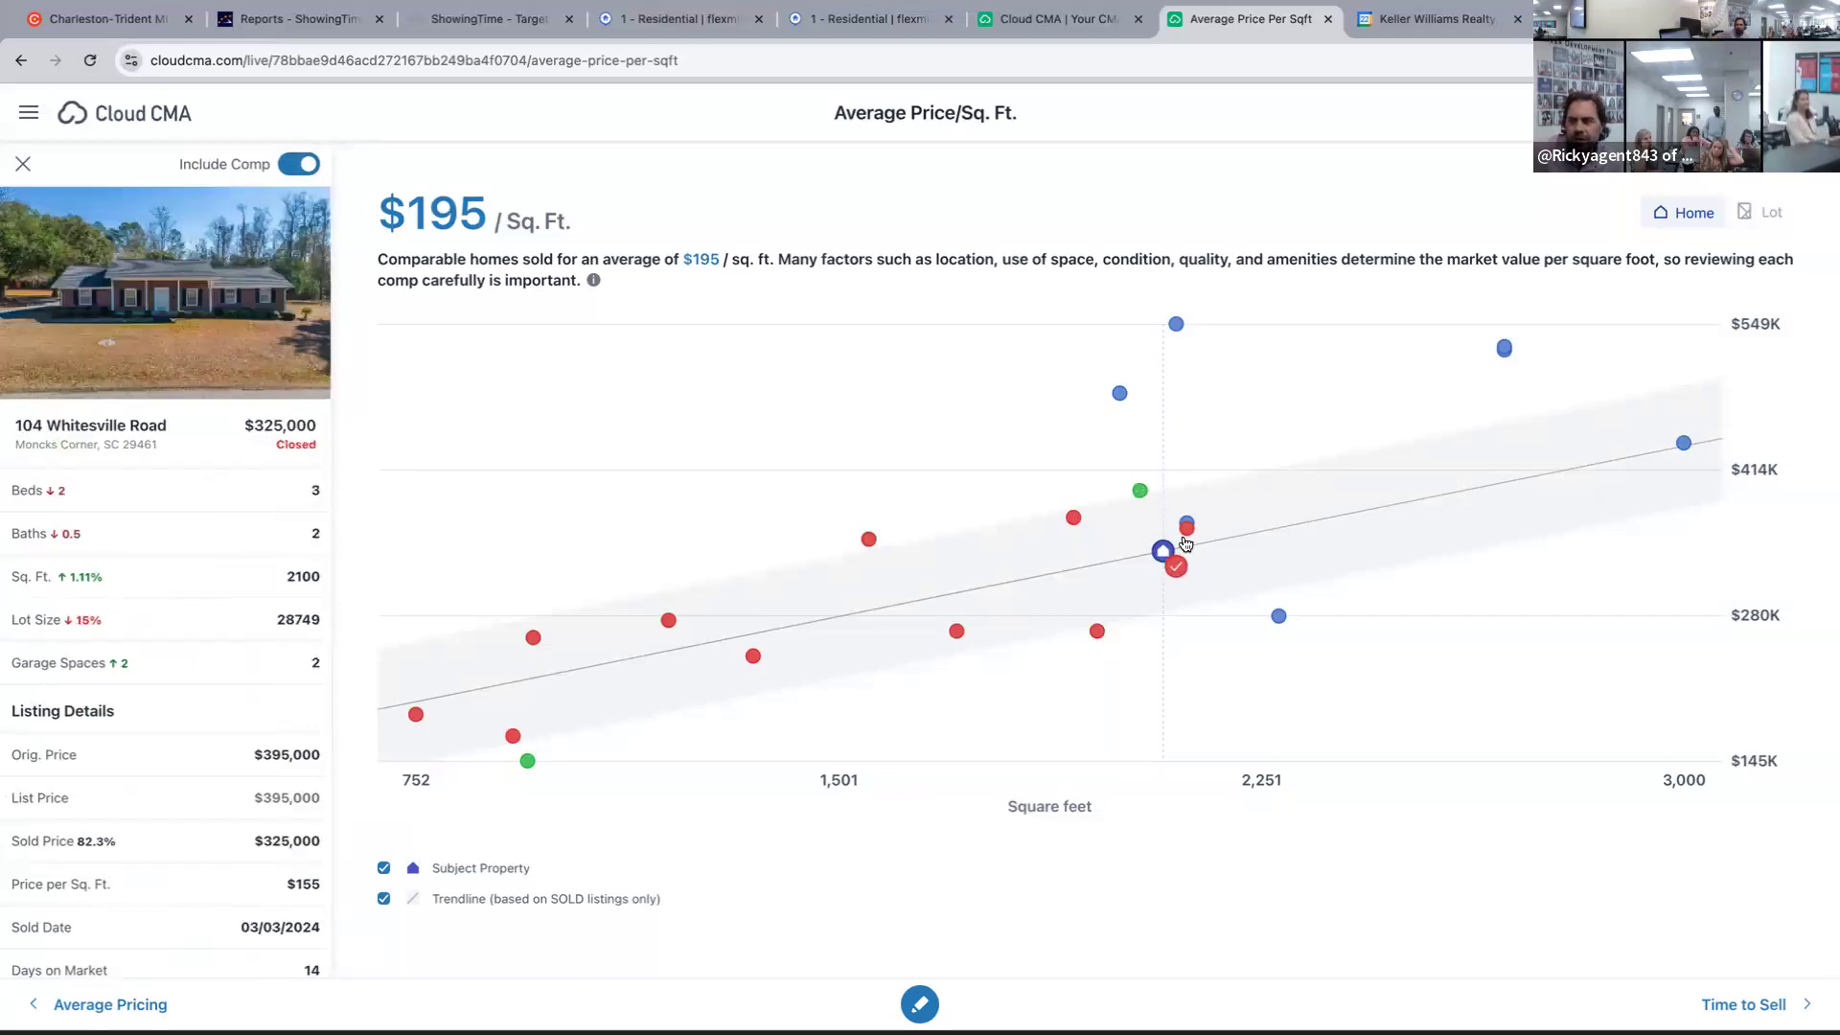
pyautogui.click(1186, 543)
pyautogui.click(1188, 529)
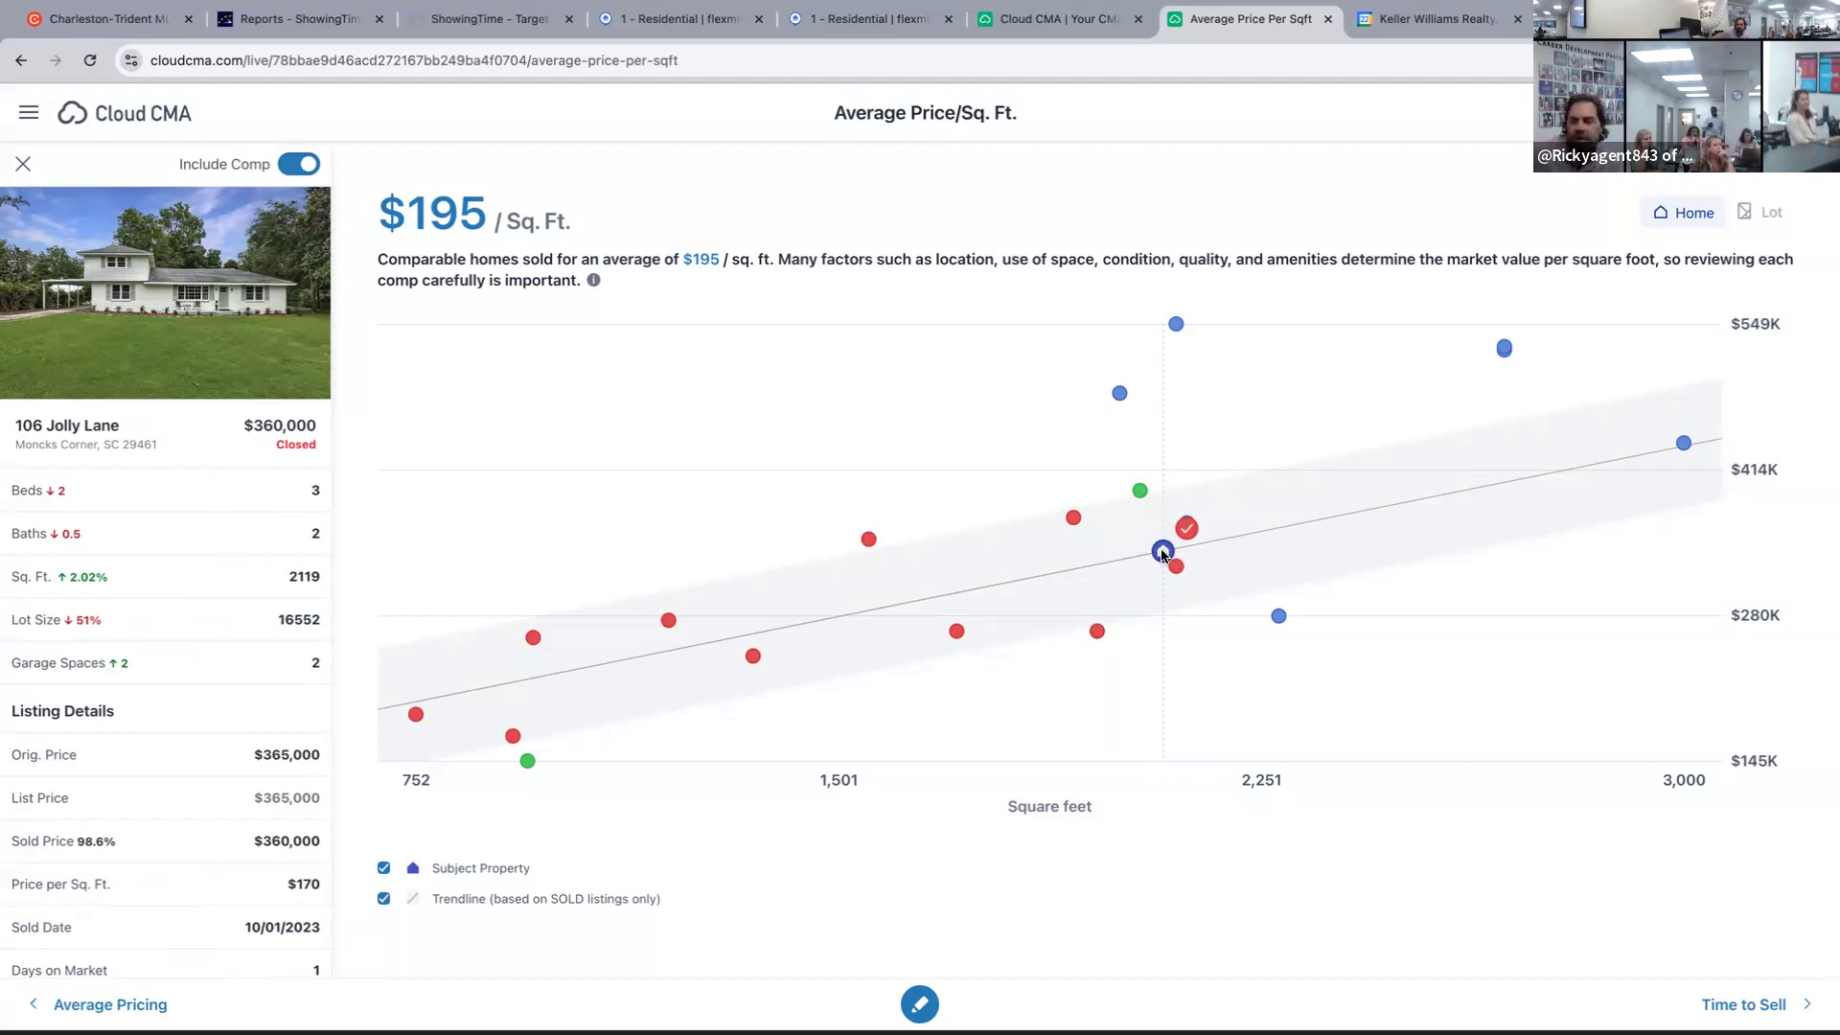
pyautogui.click(1141, 493)
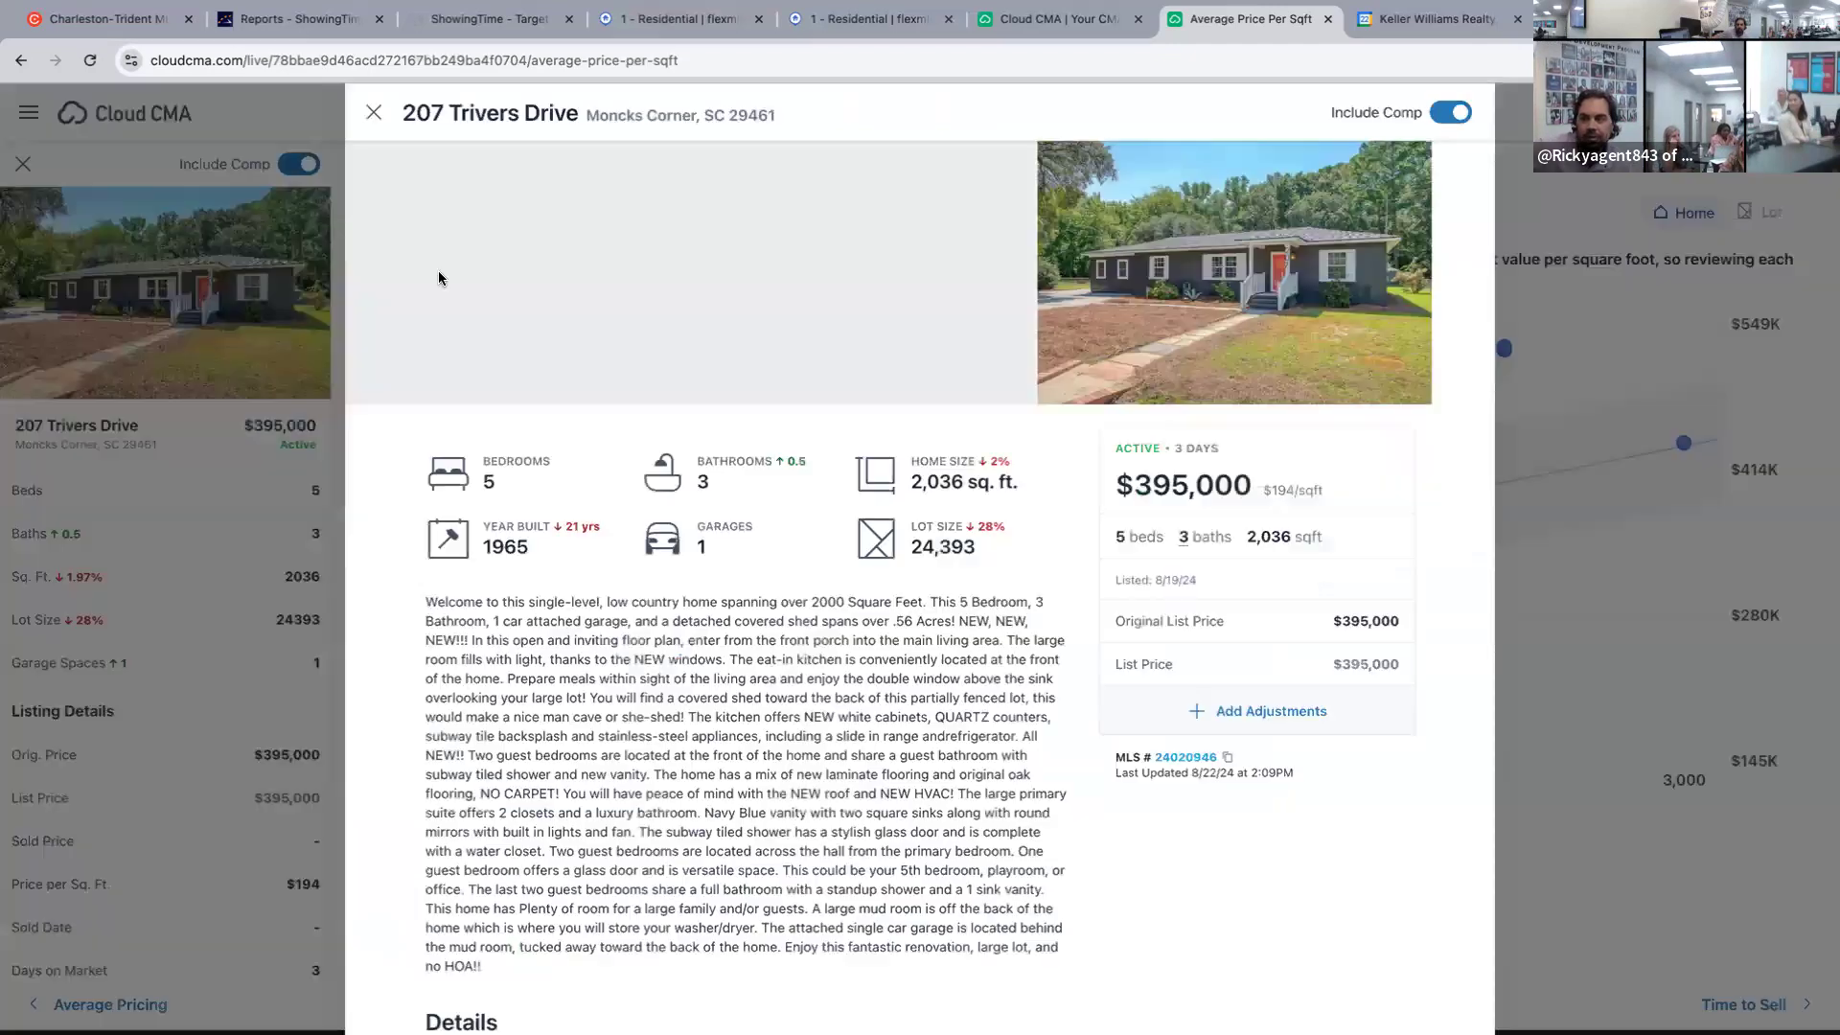
pyautogui.click(163, 267)
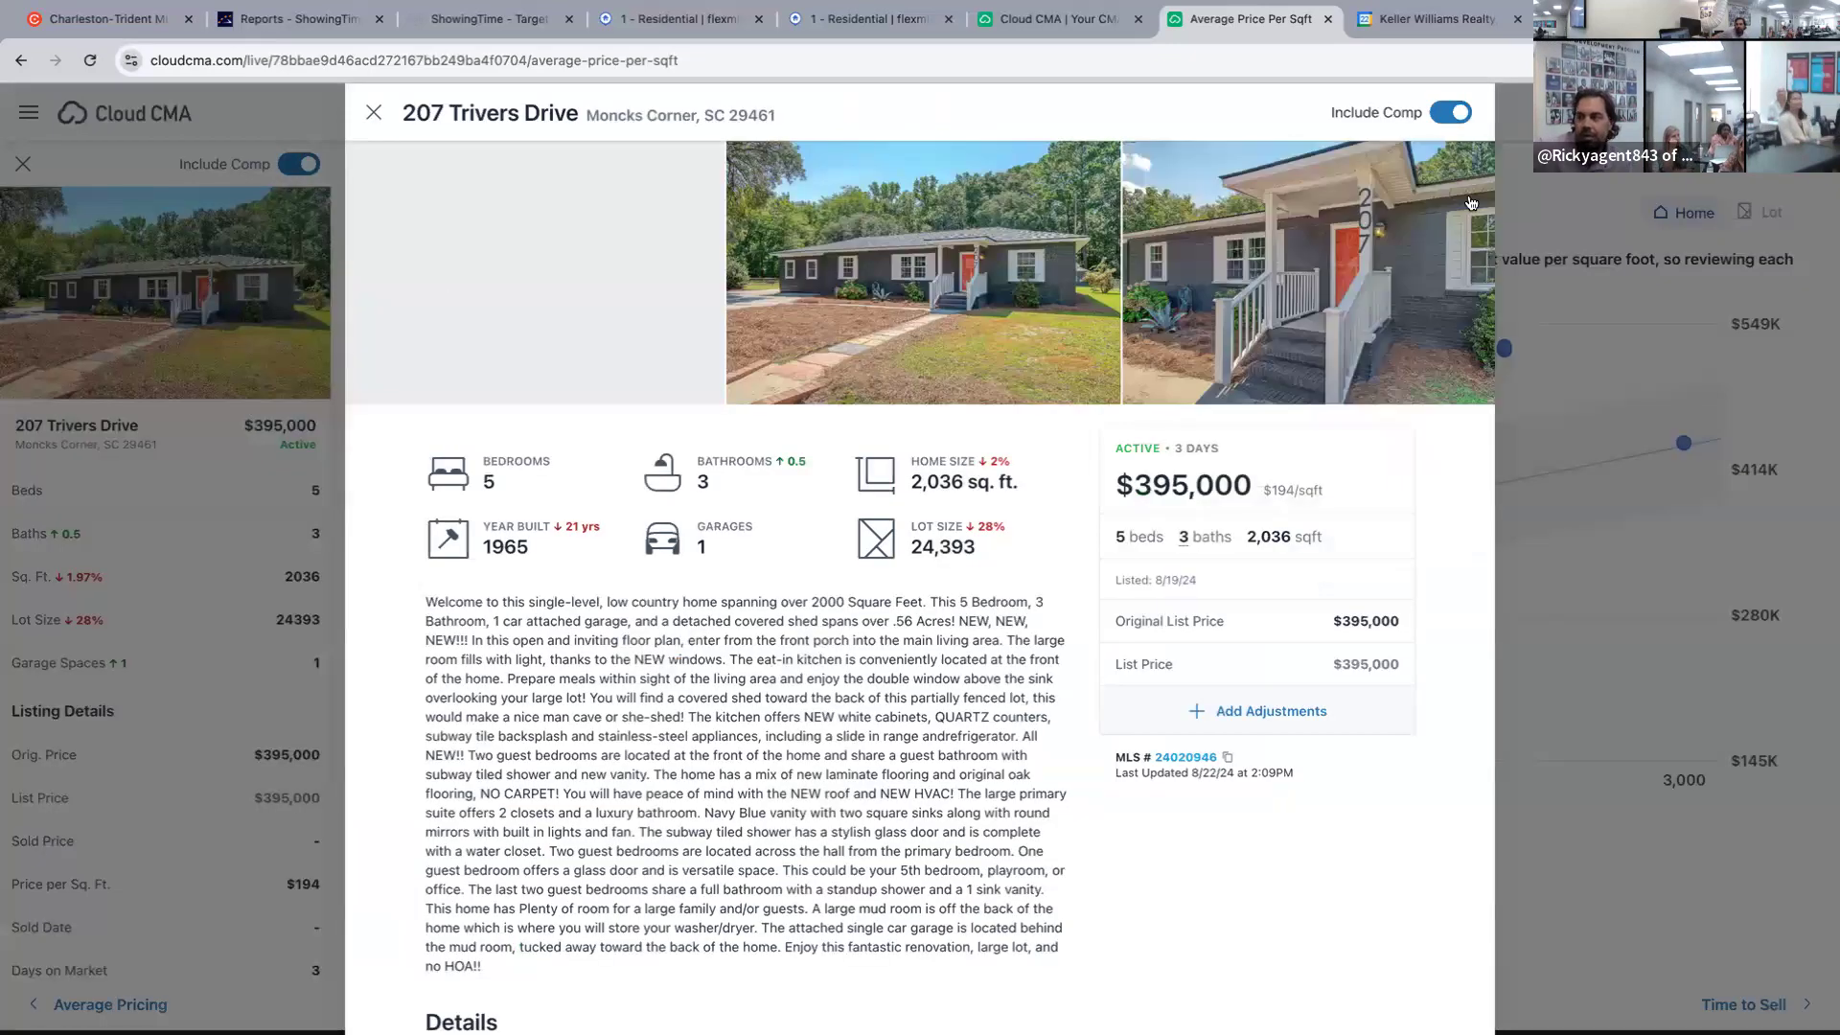
pyautogui.click(1456, 299)
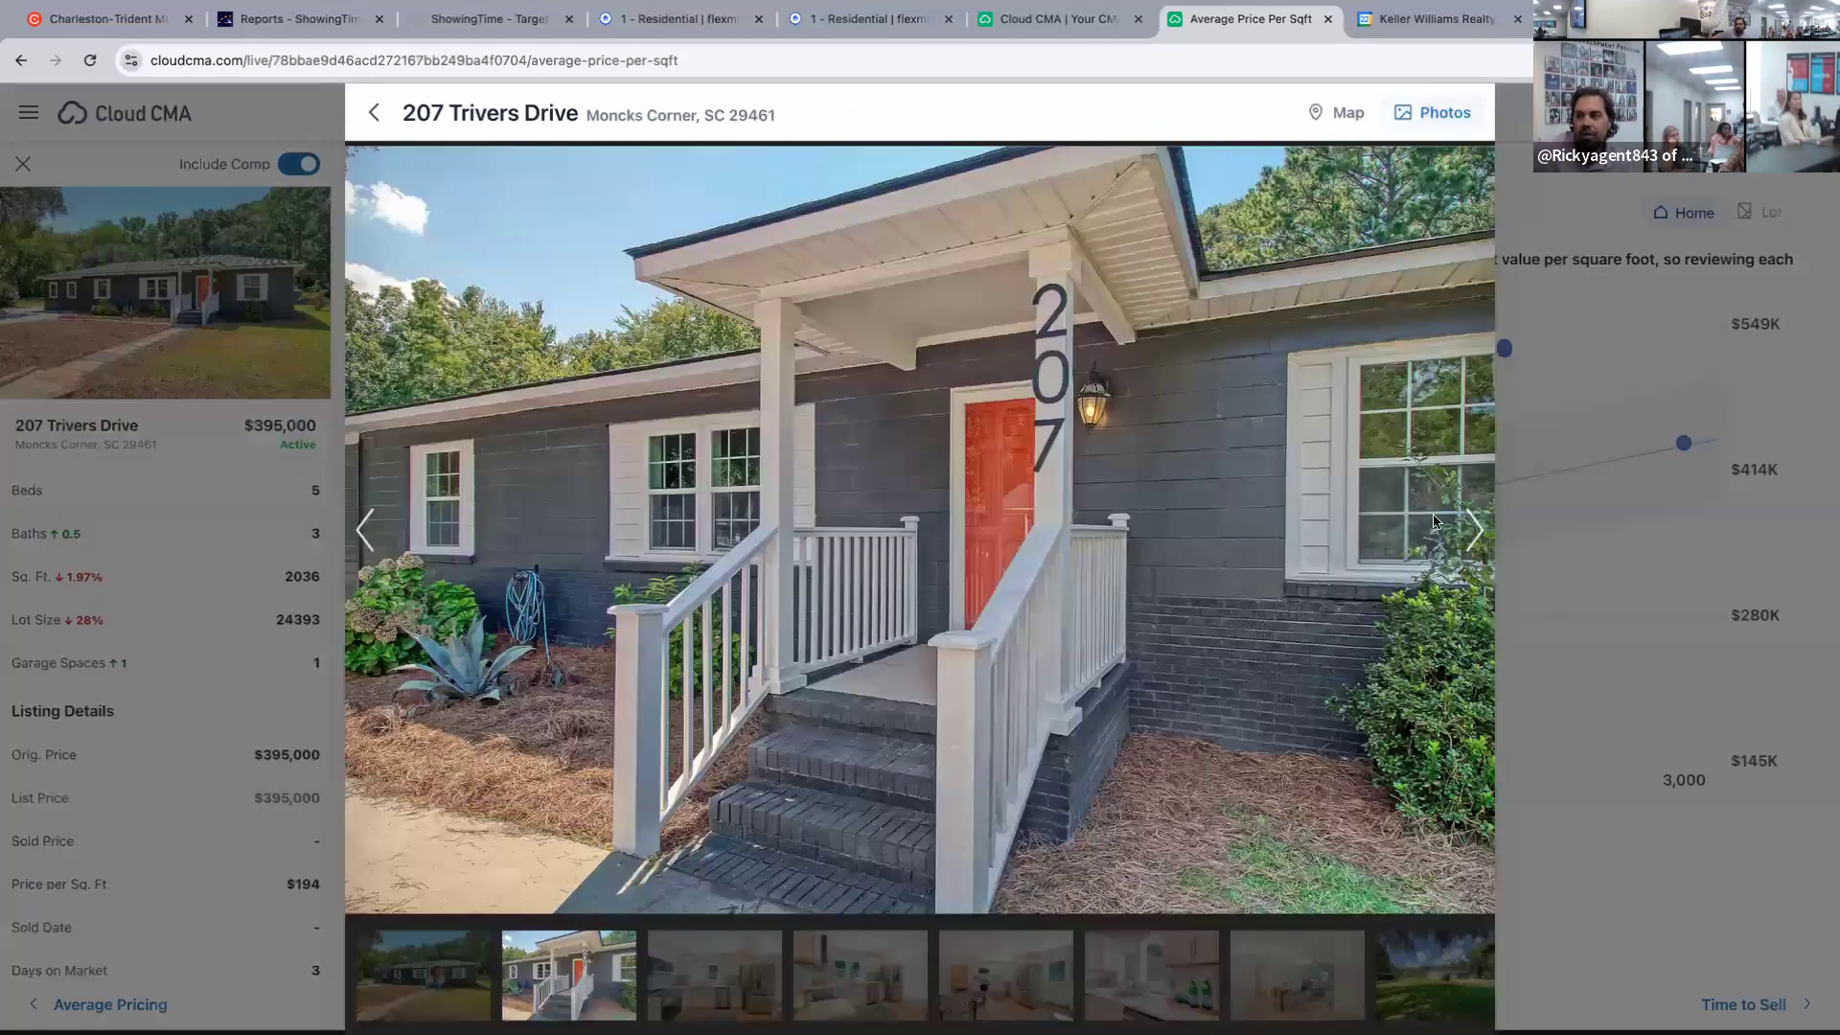
pyautogui.click(1473, 533)
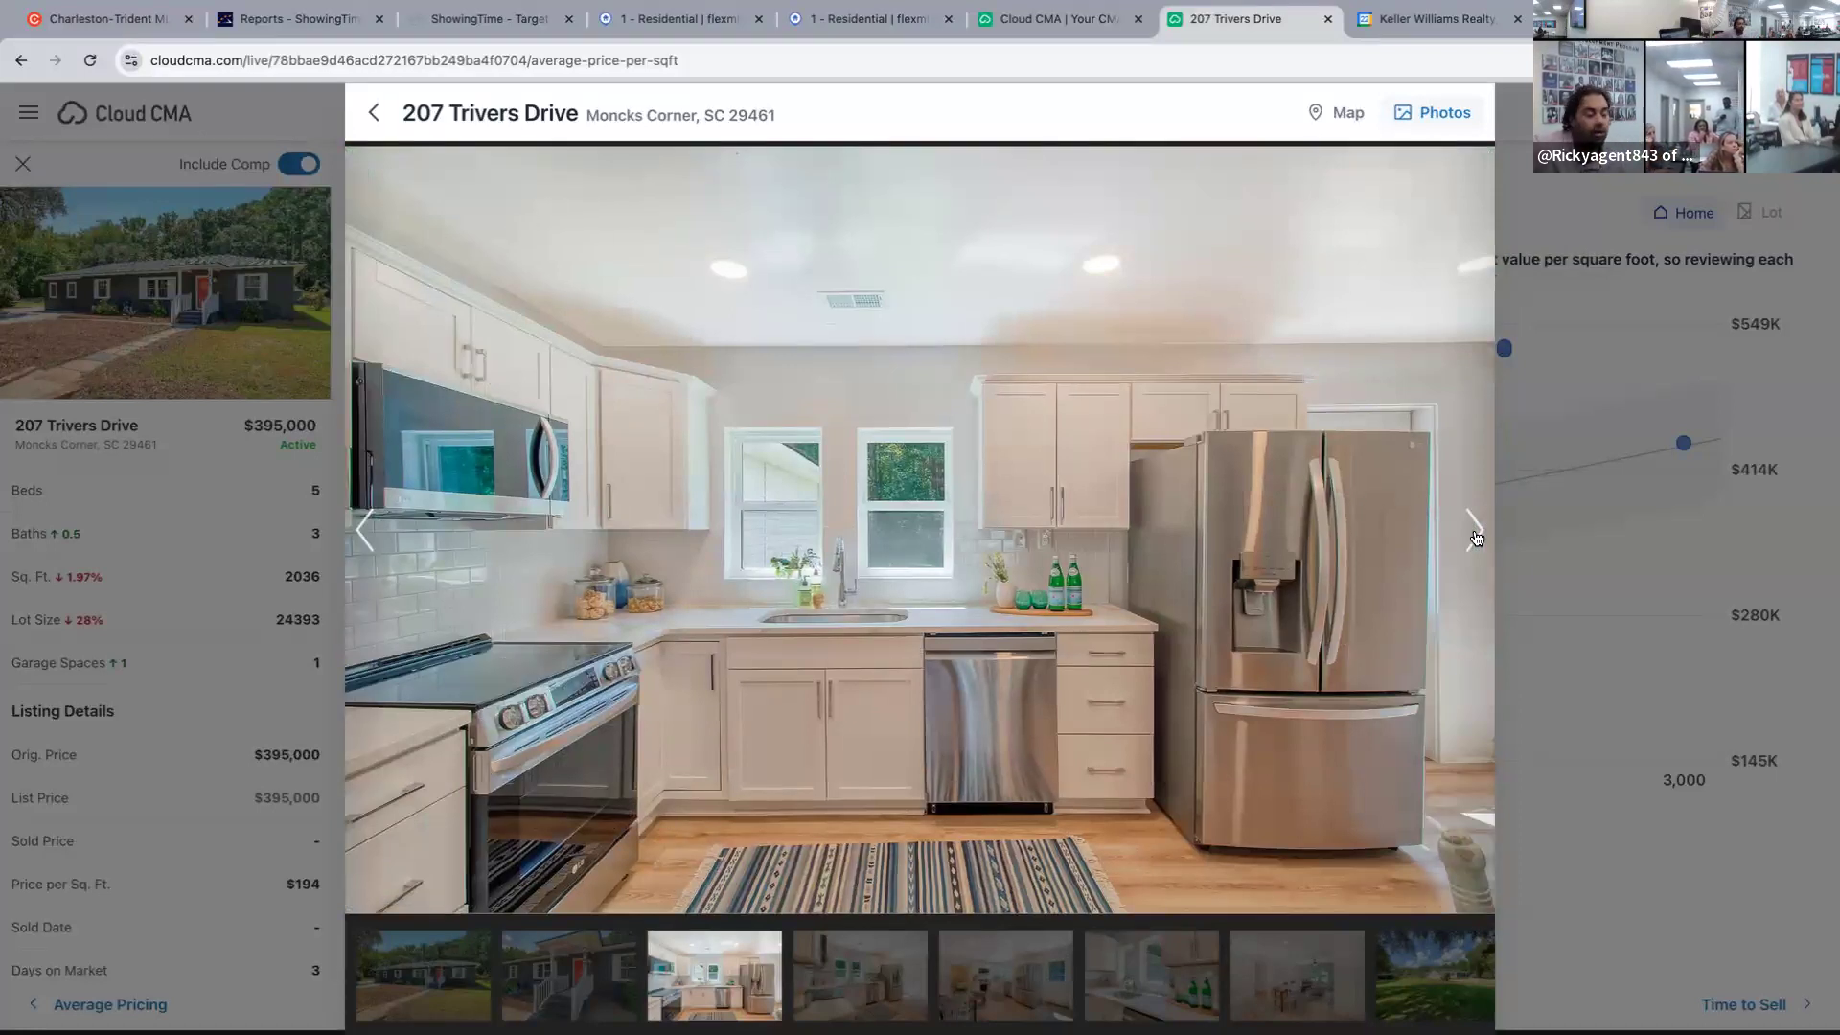
pyautogui.click(1474, 530)
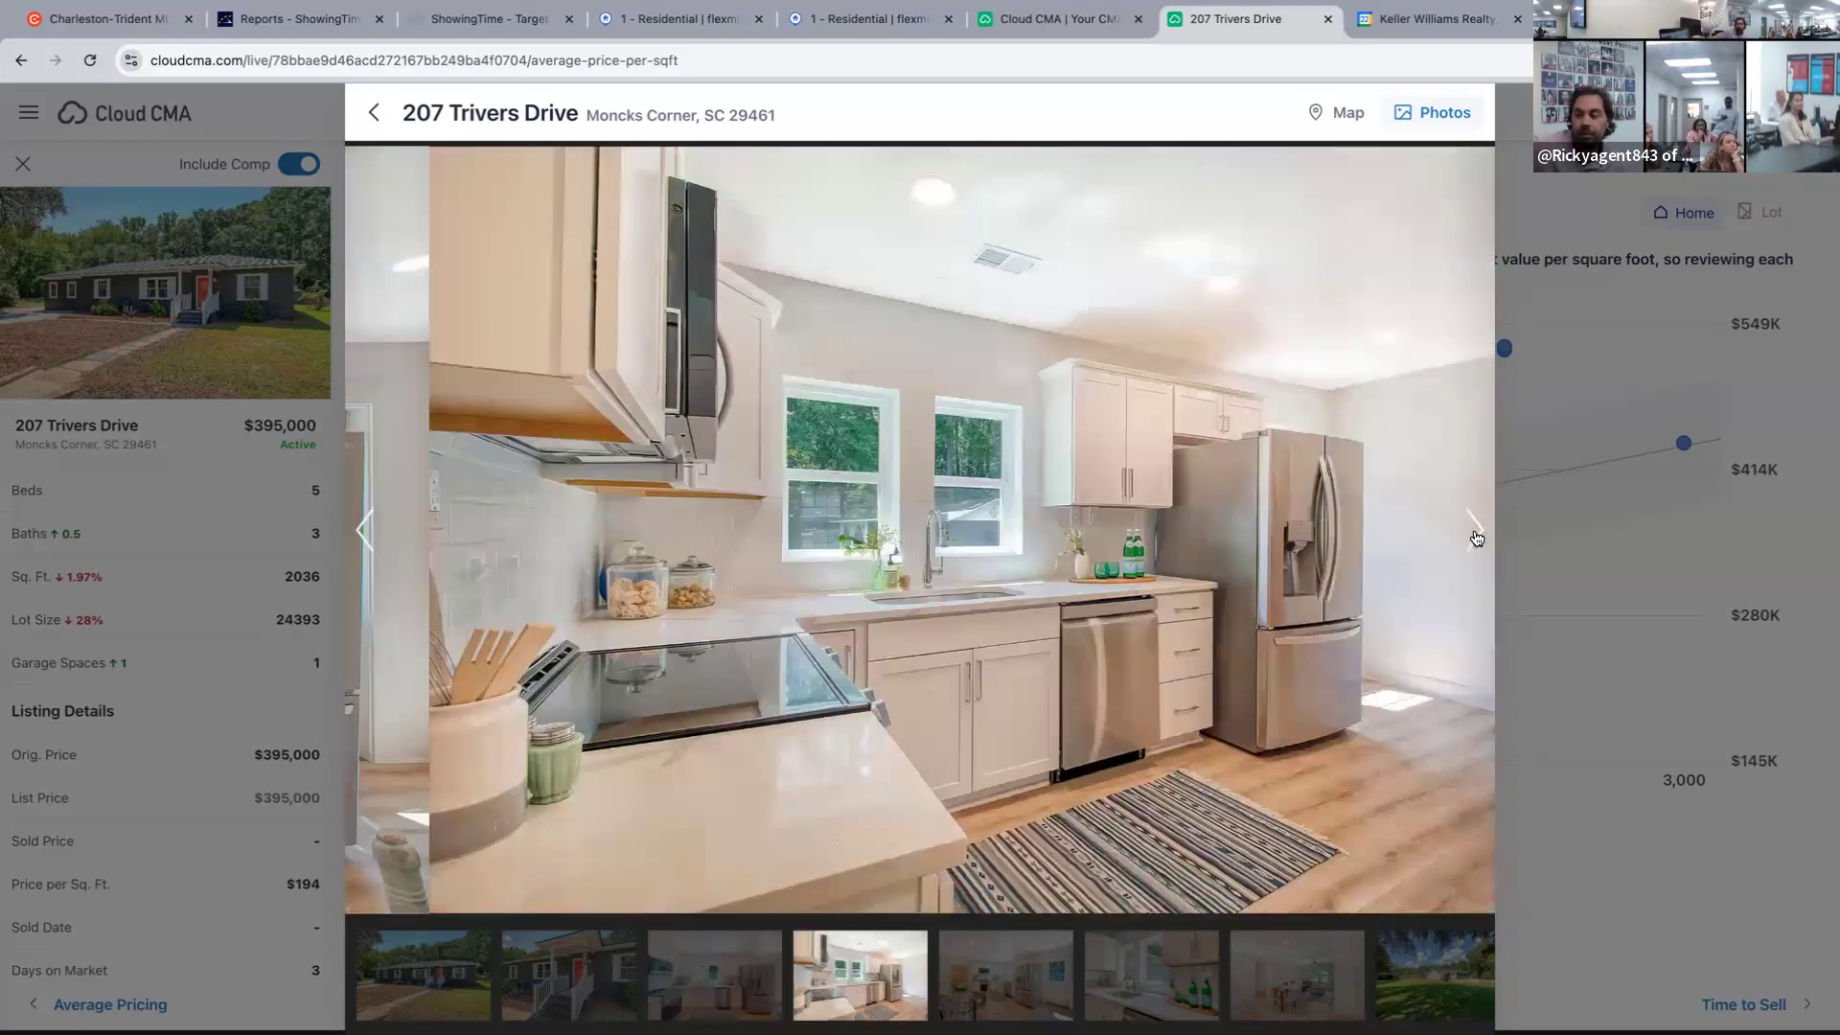
pyautogui.click(1474, 530)
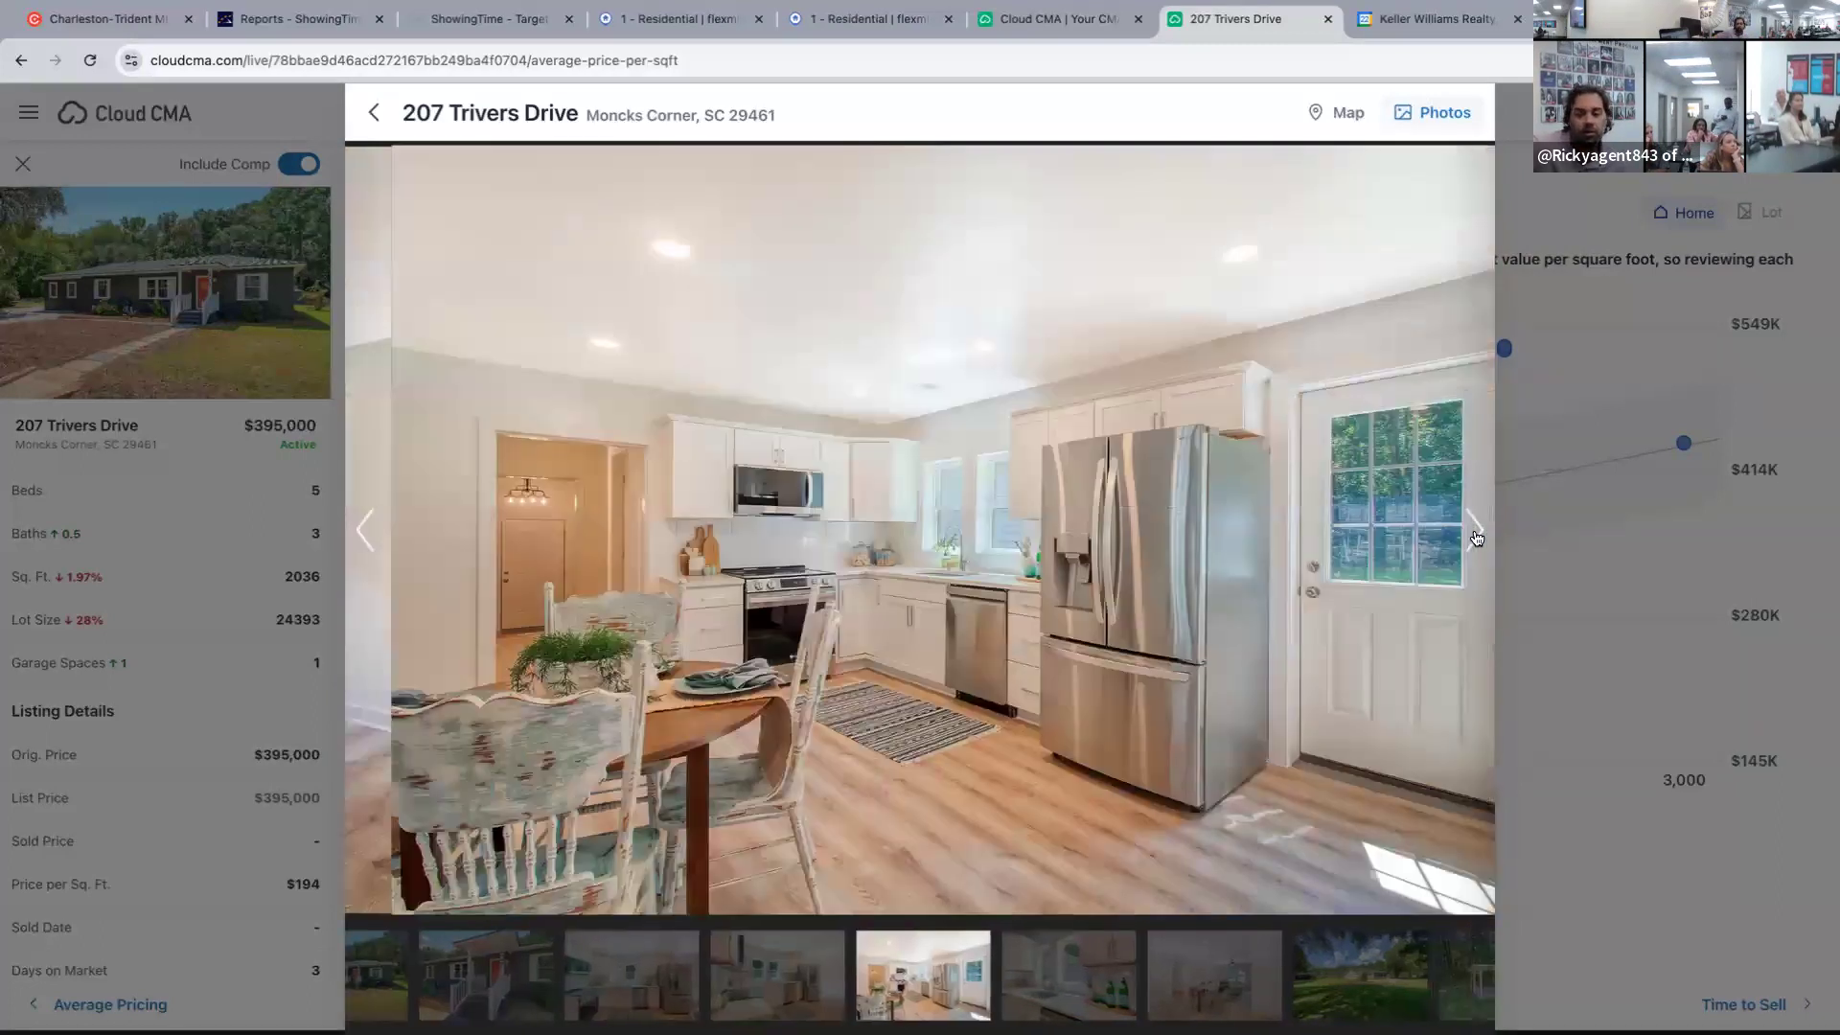
pyautogui.click(1474, 530)
pyautogui.click(1474, 530)
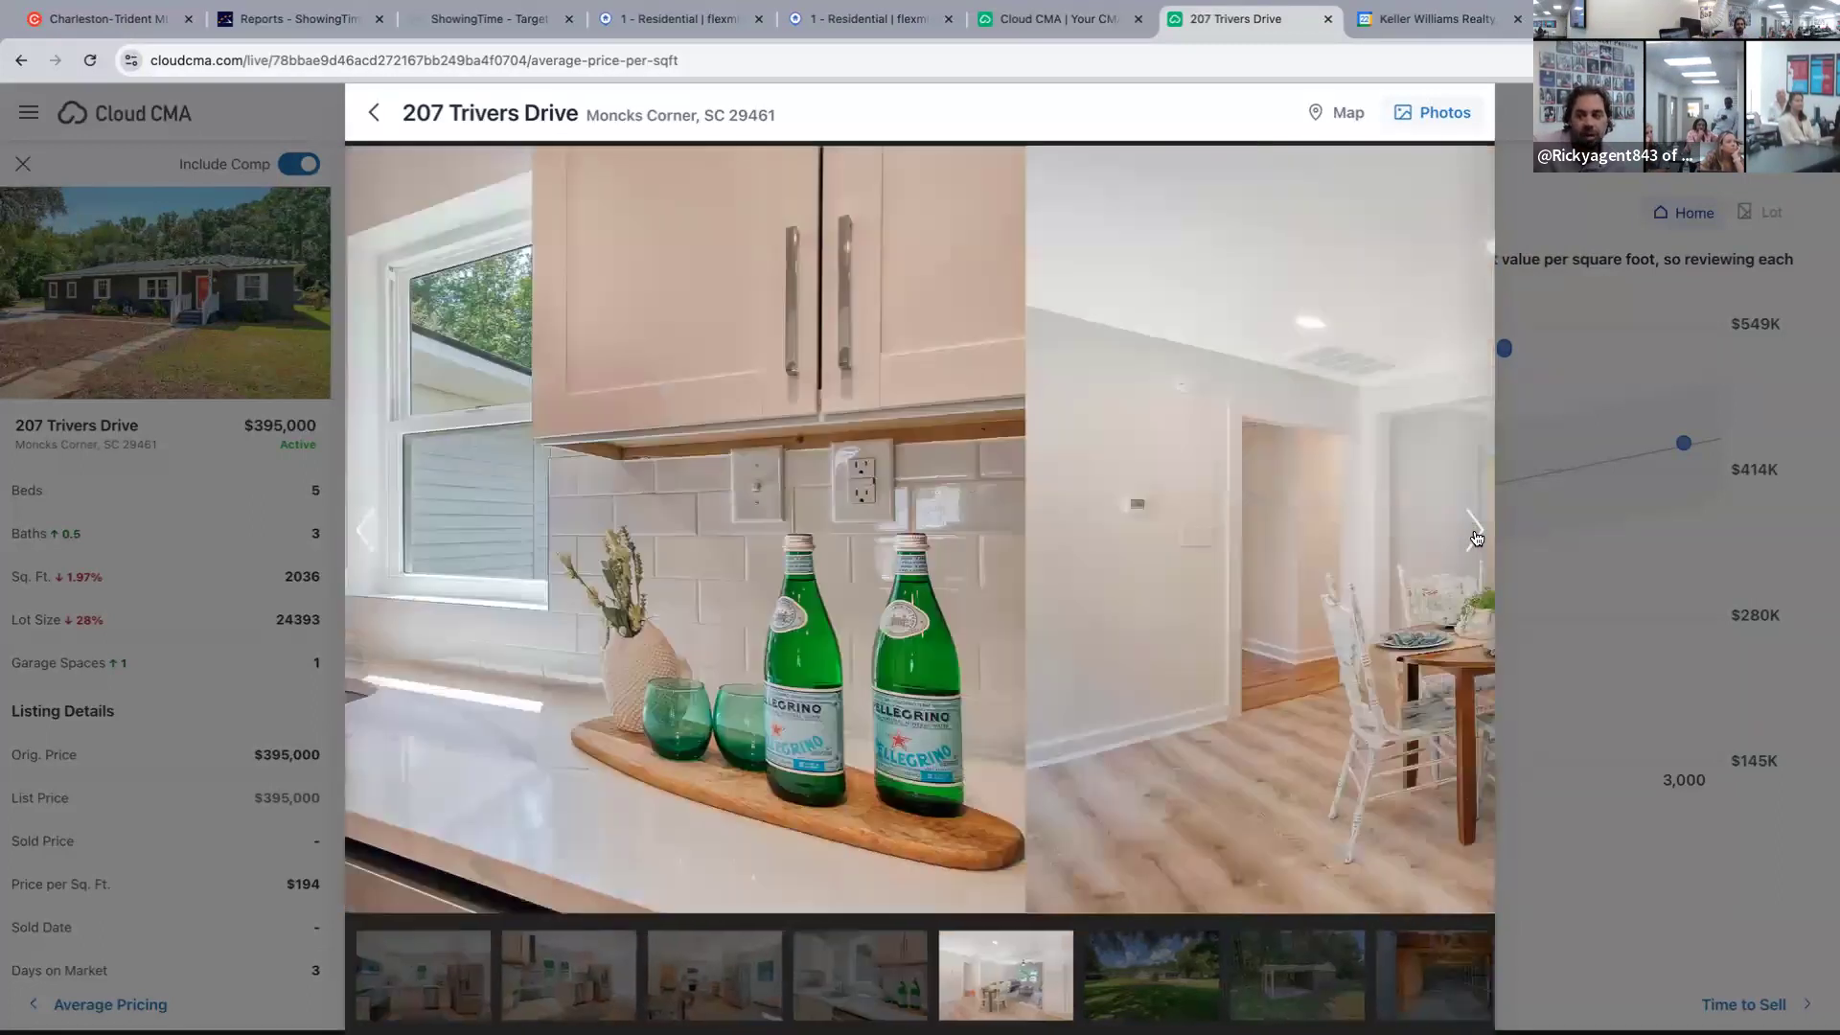
pyautogui.click(1474, 530)
pyautogui.click(1473, 530)
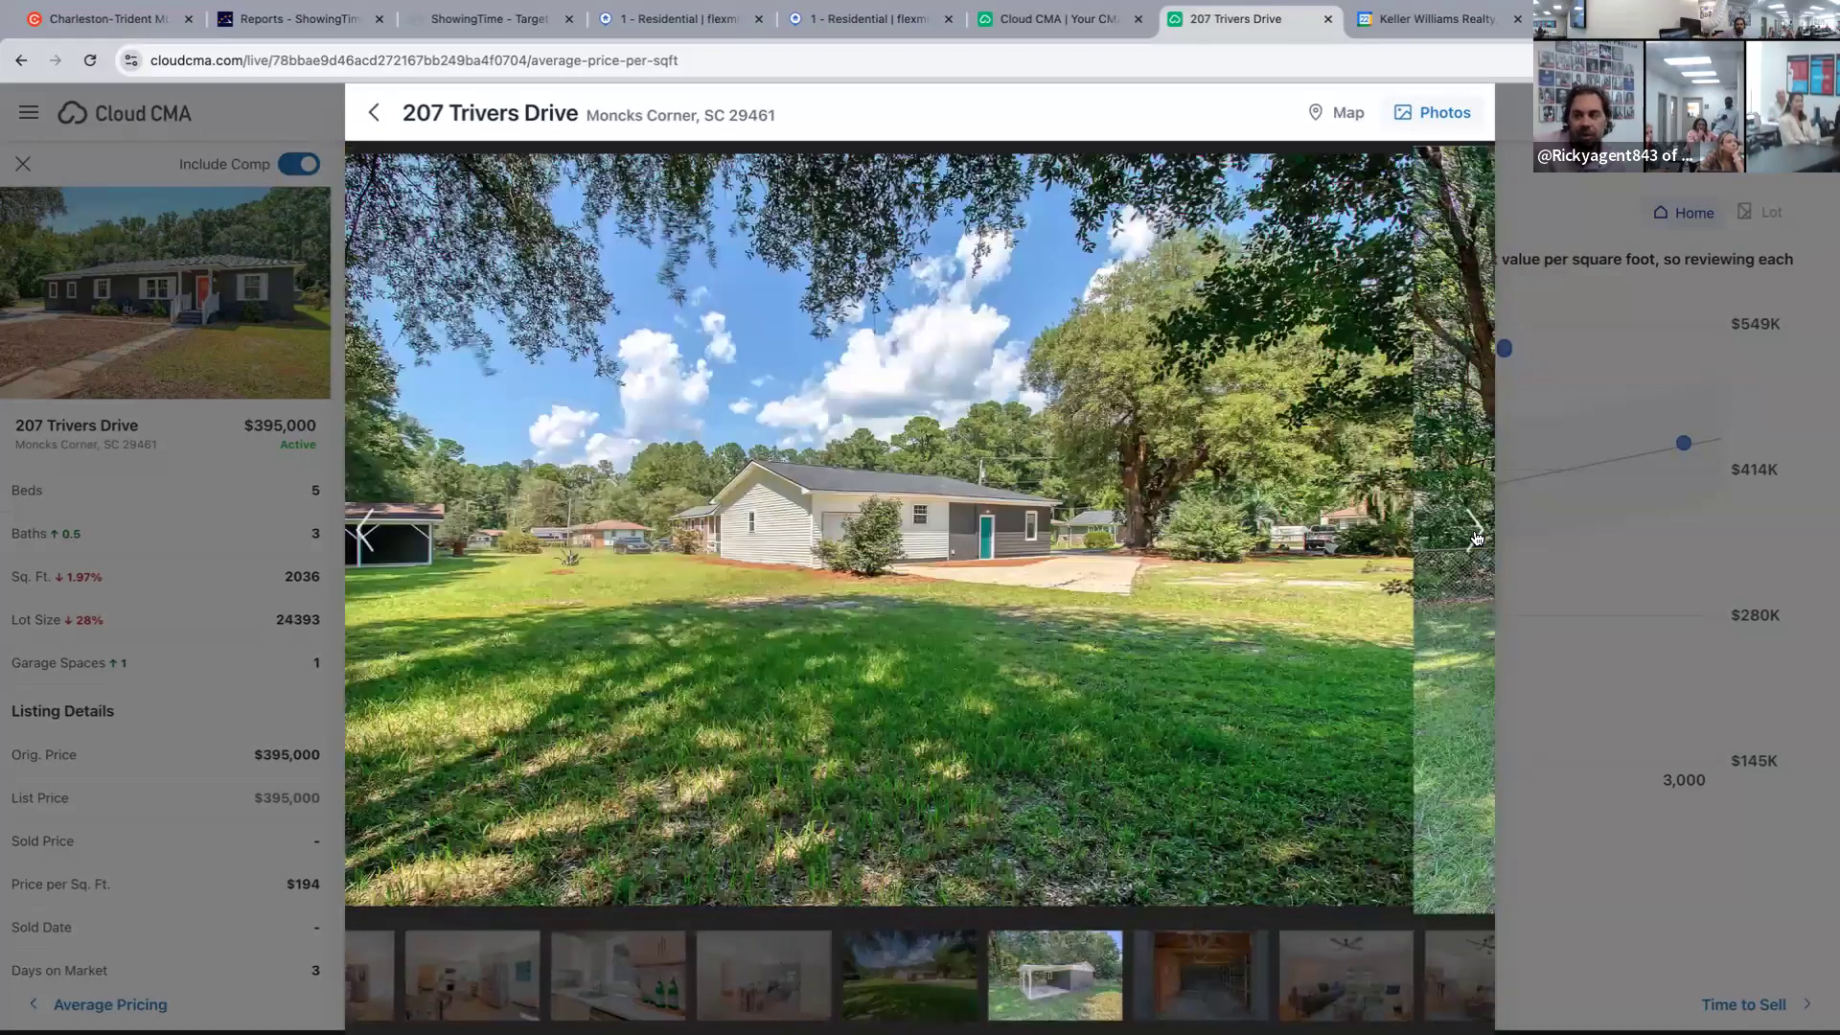
pyautogui.click(1473, 530)
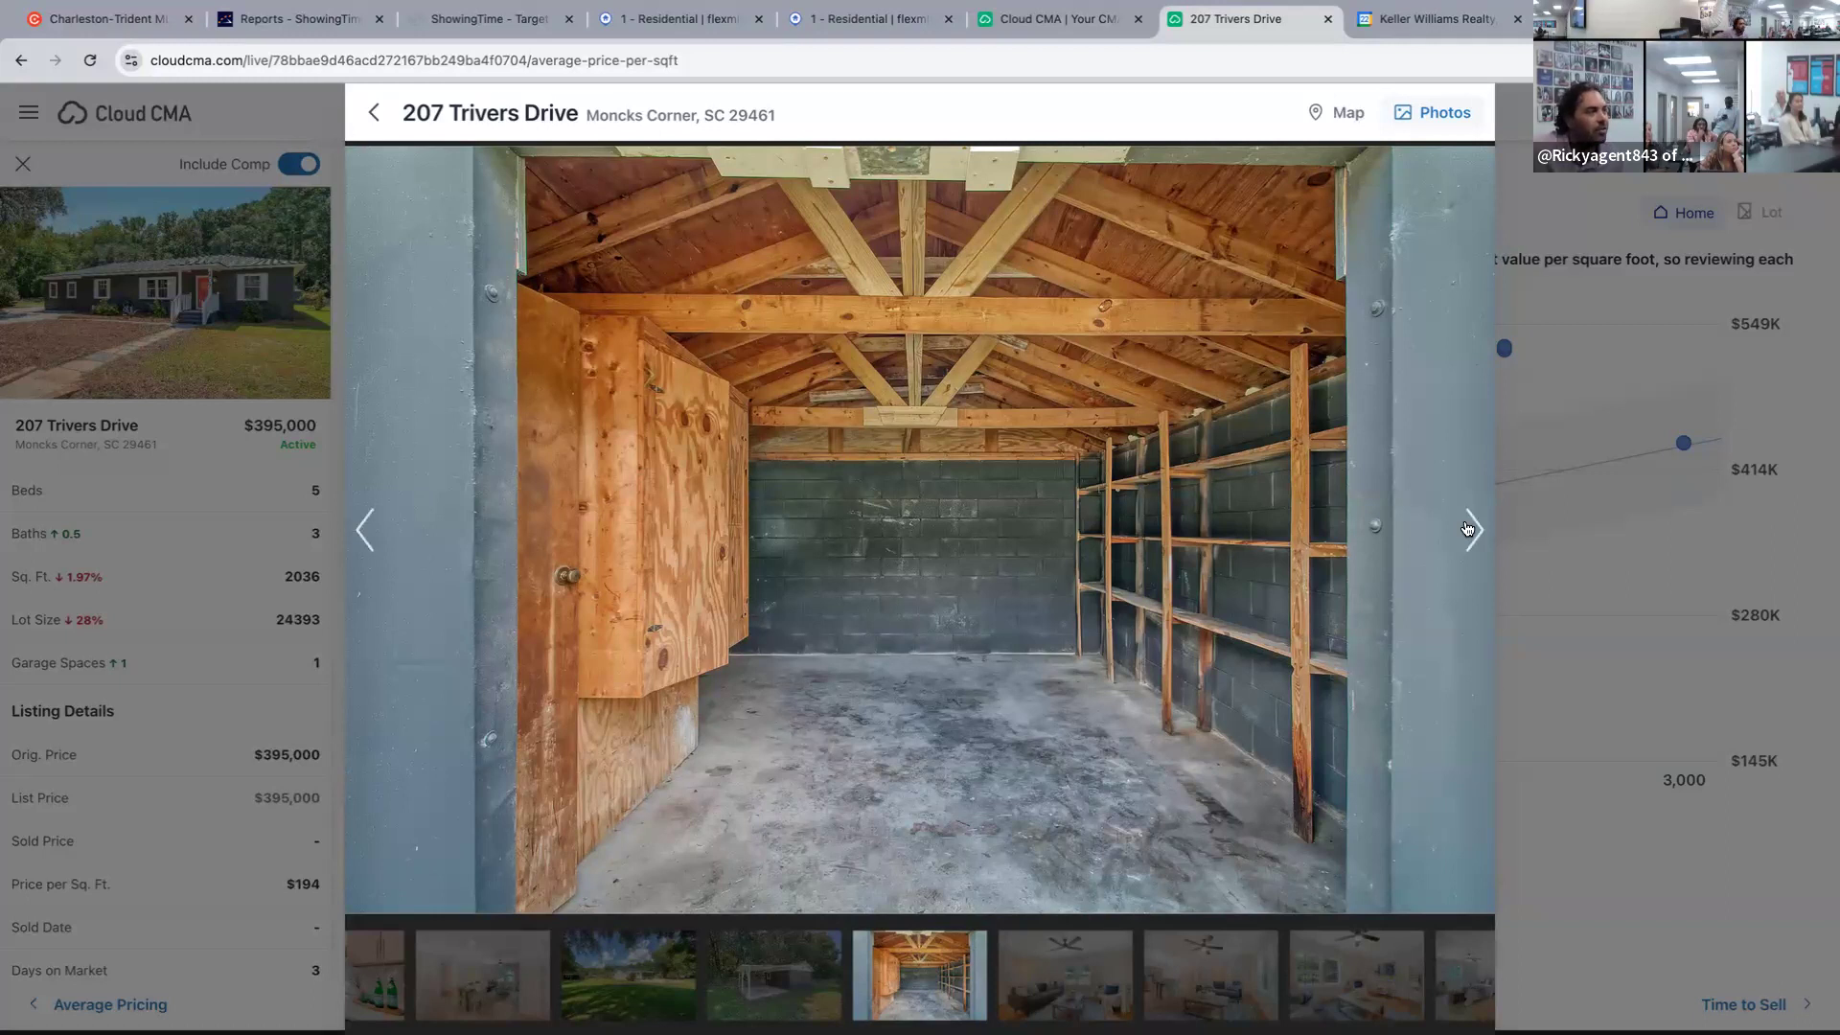
# Page through the living room, bedroom and bathroom photos.
pyautogui.click(1468, 529)
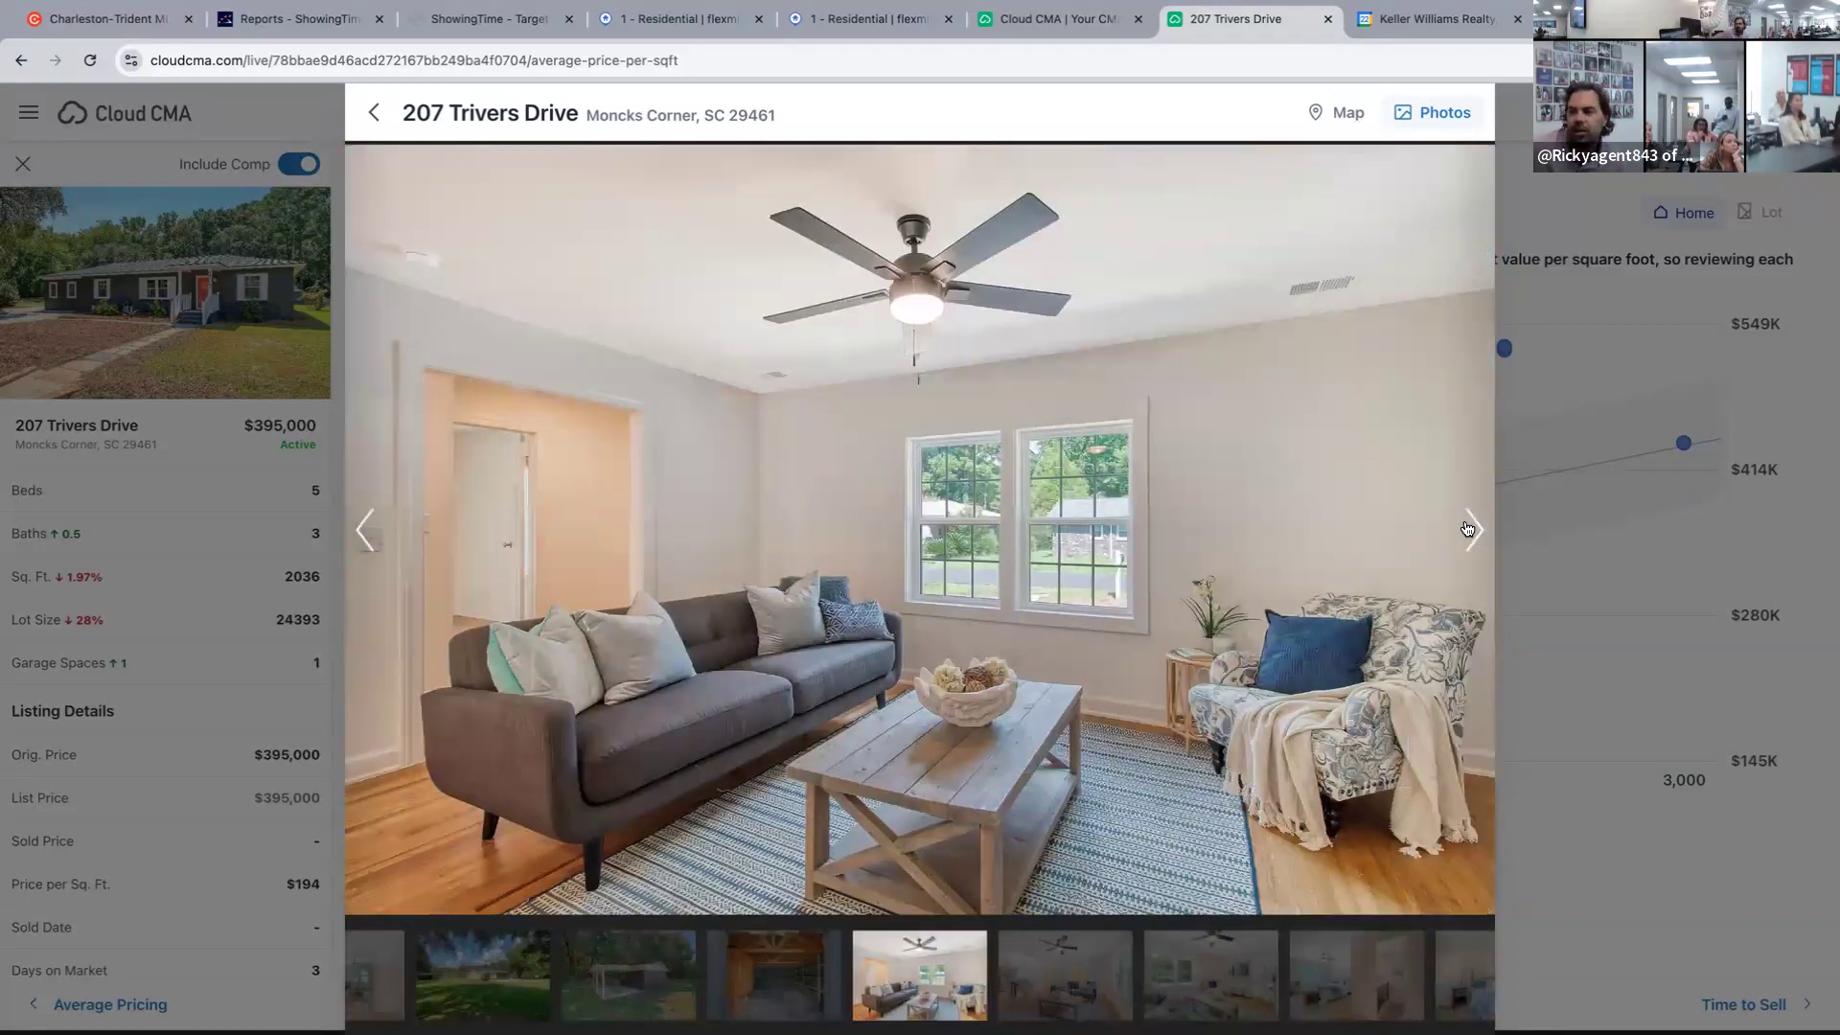
pyautogui.click(1470, 530)
pyautogui.click(1469, 529)
pyautogui.click(1469, 530)
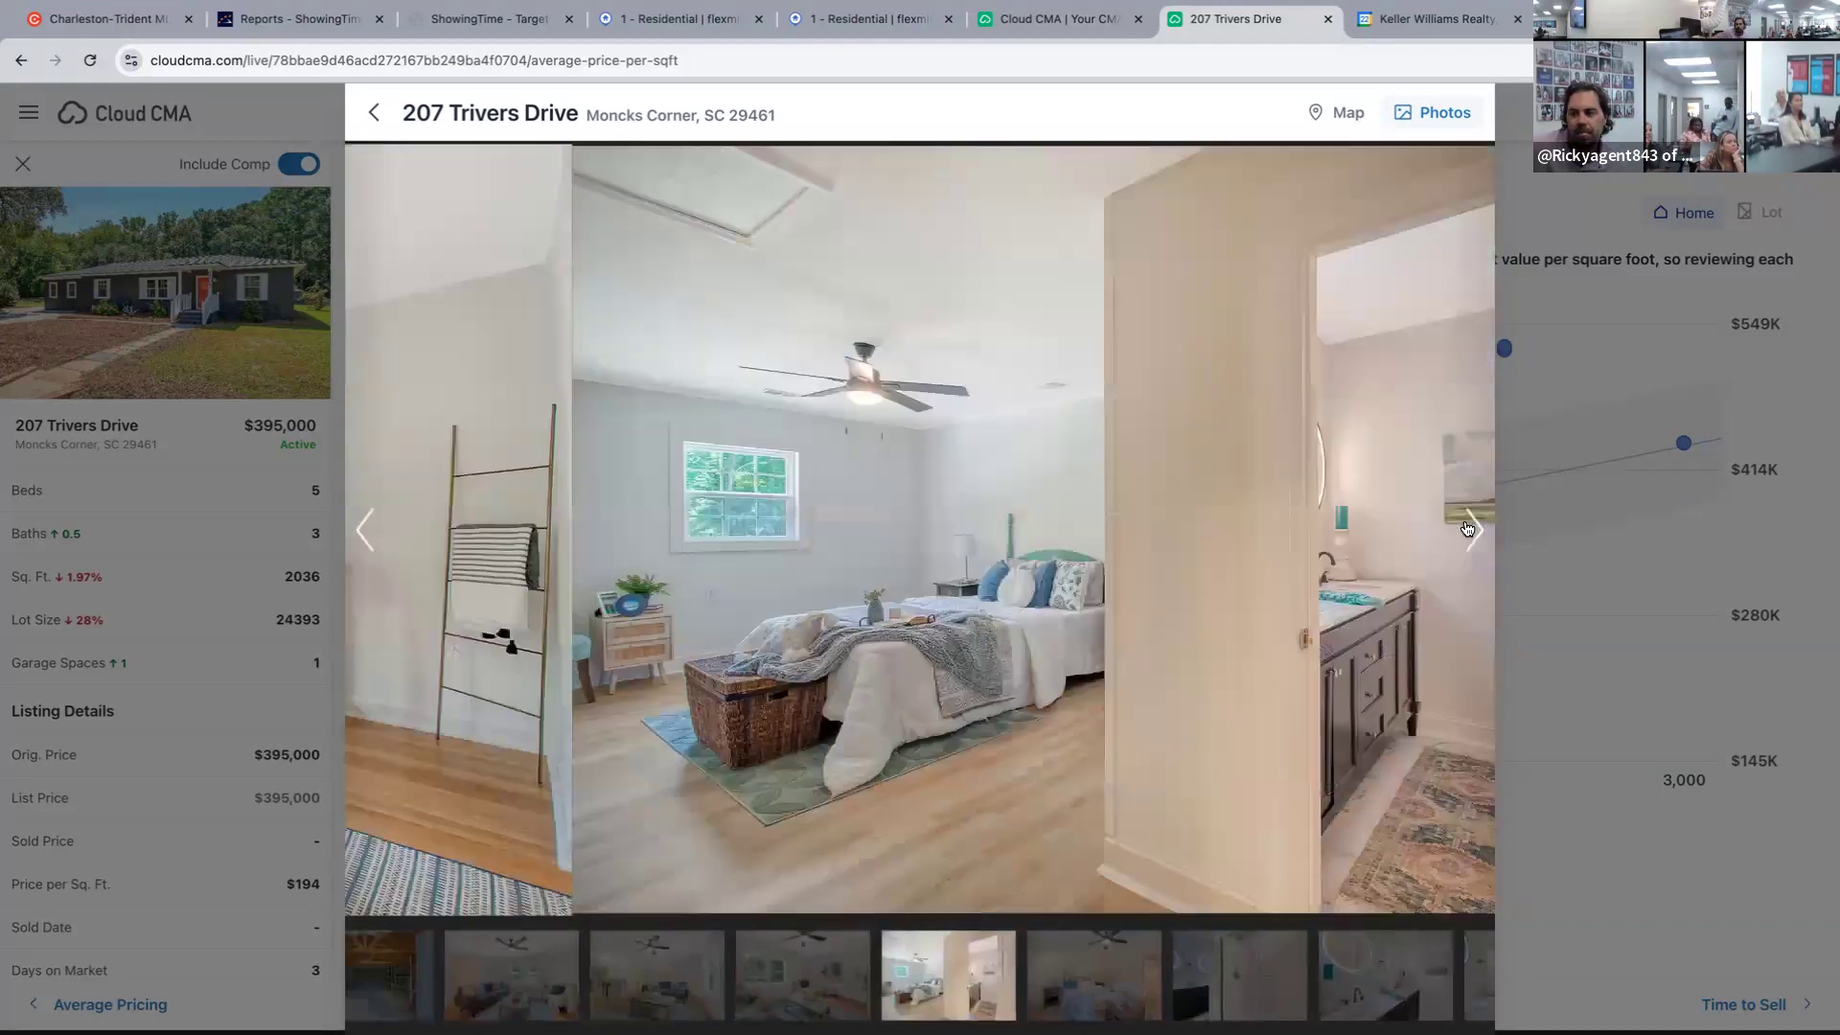
pyautogui.click(1469, 530)
pyautogui.click(1470, 530)
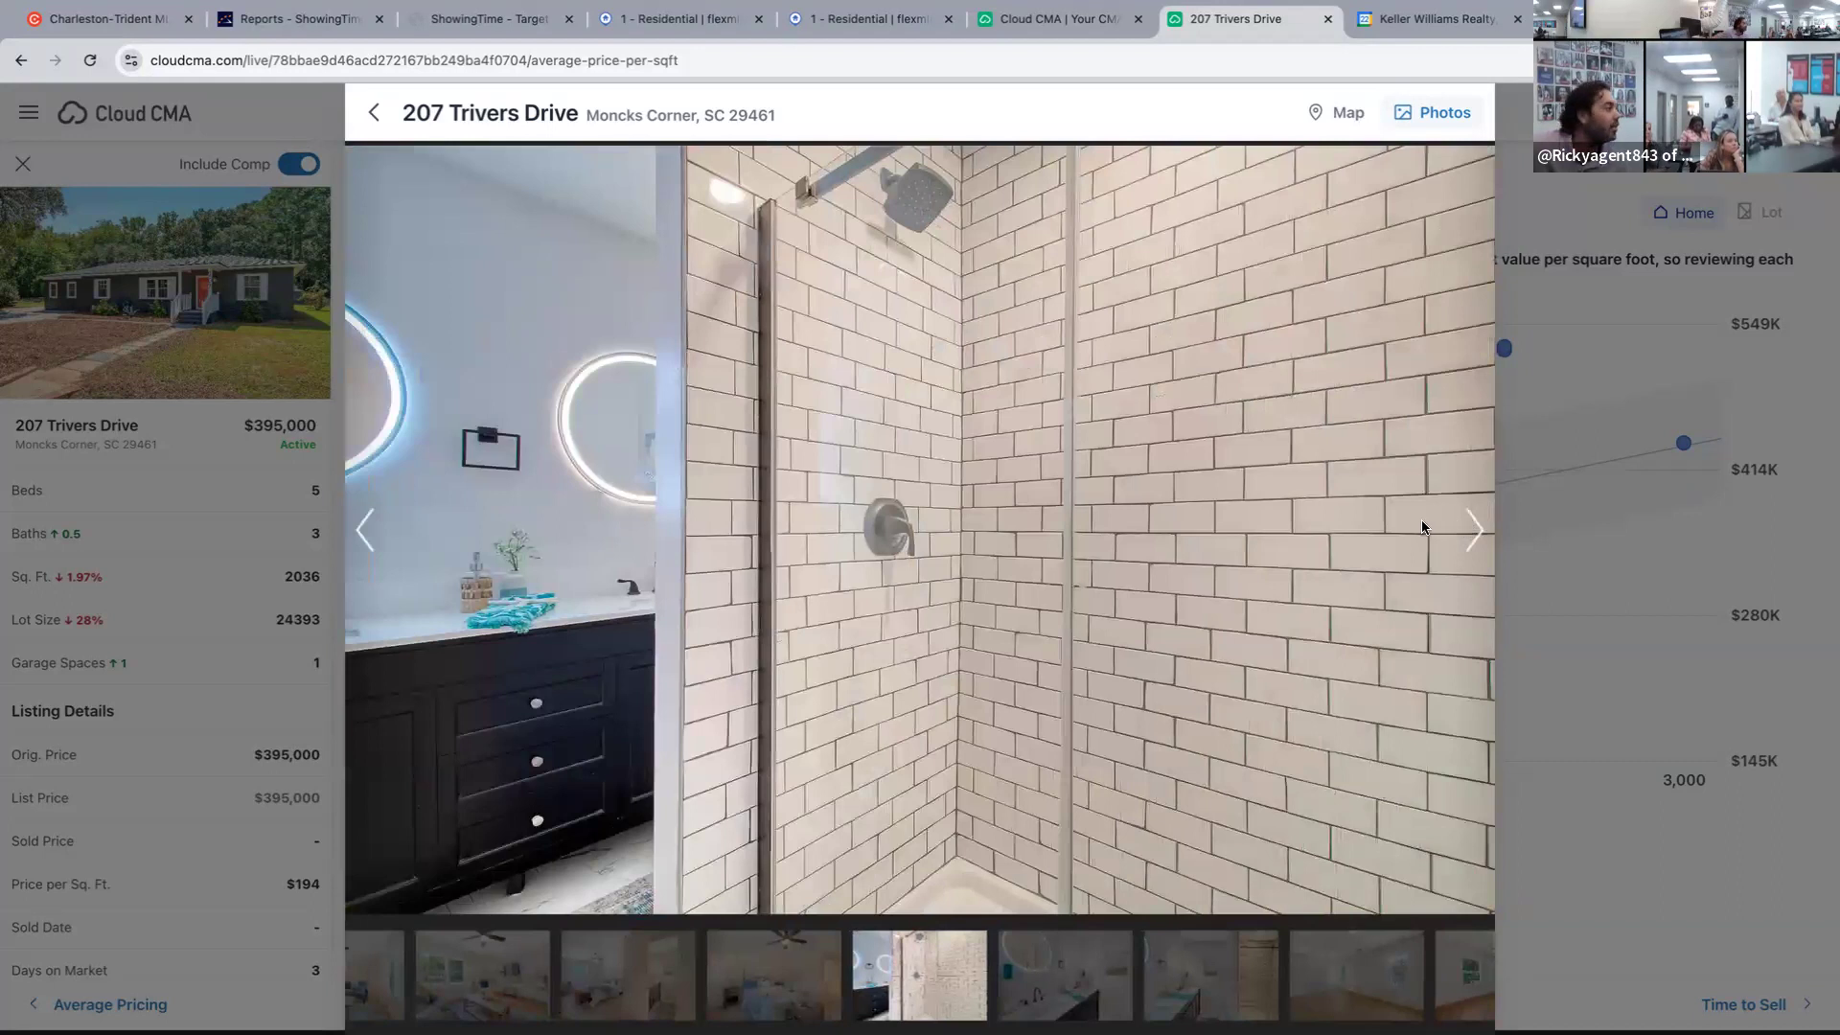
pyautogui.click(1474, 530)
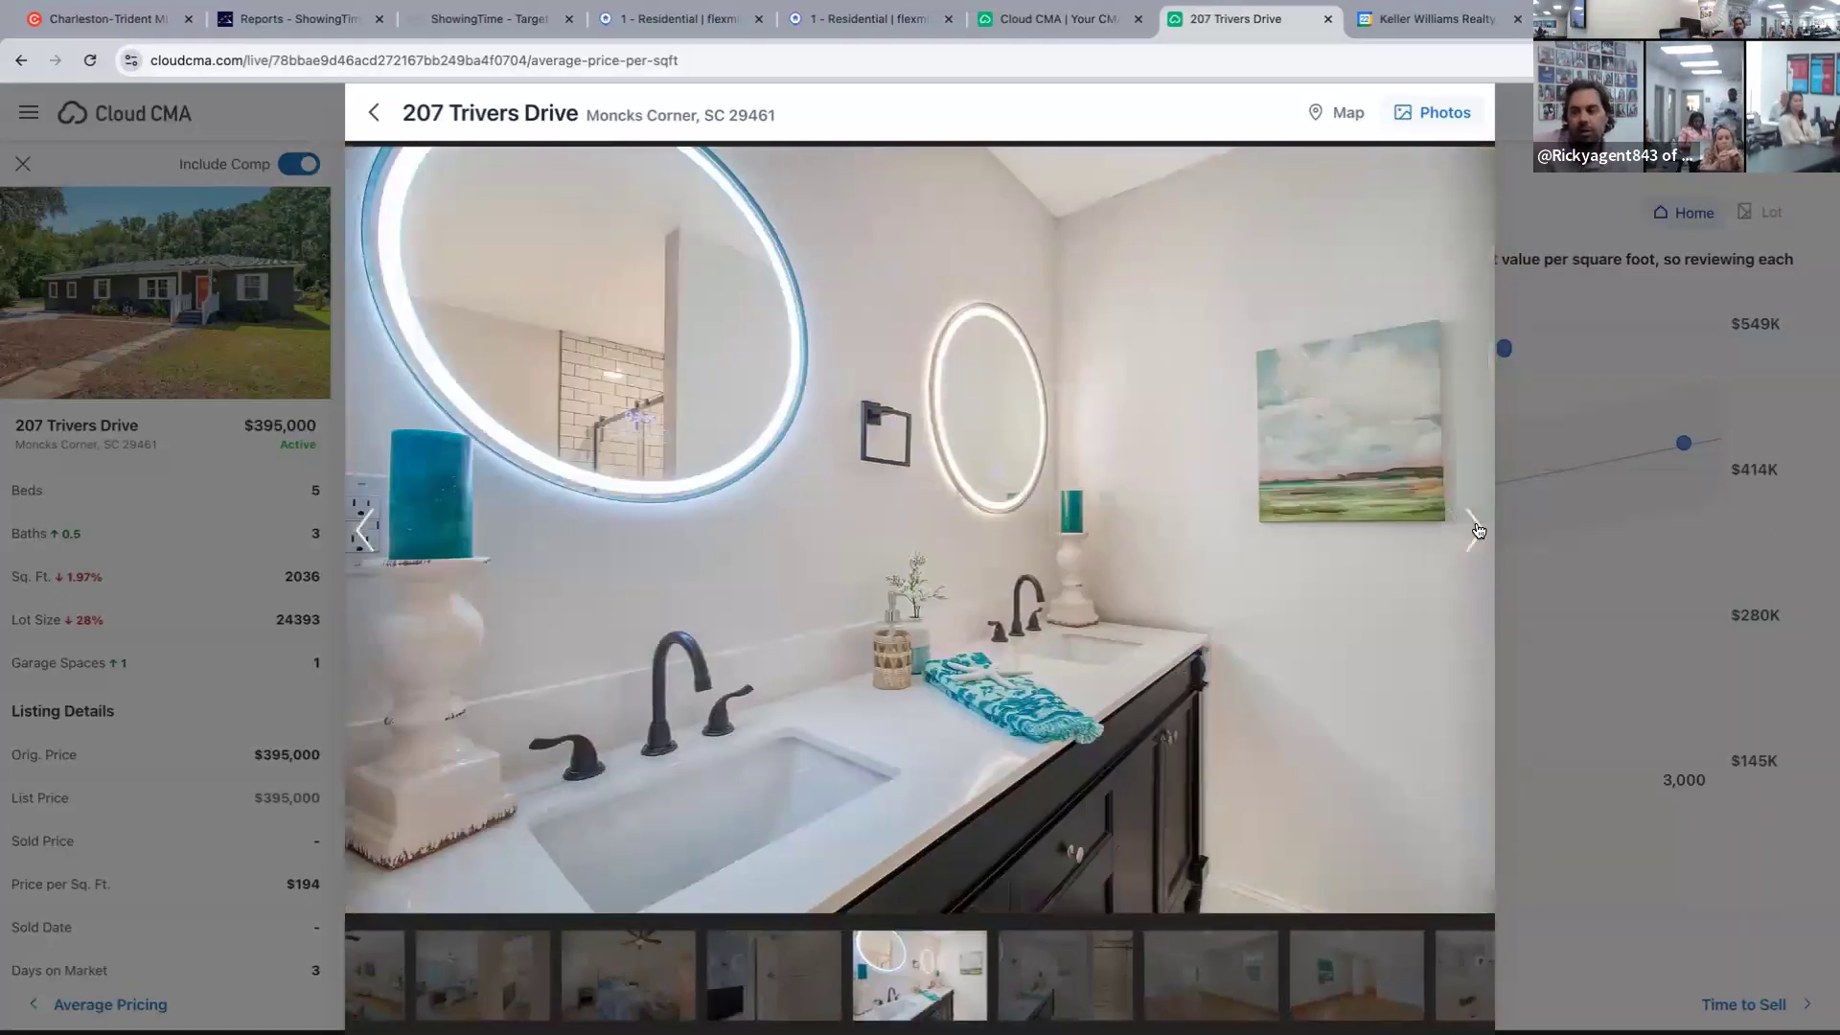
pyautogui.click(1474, 530)
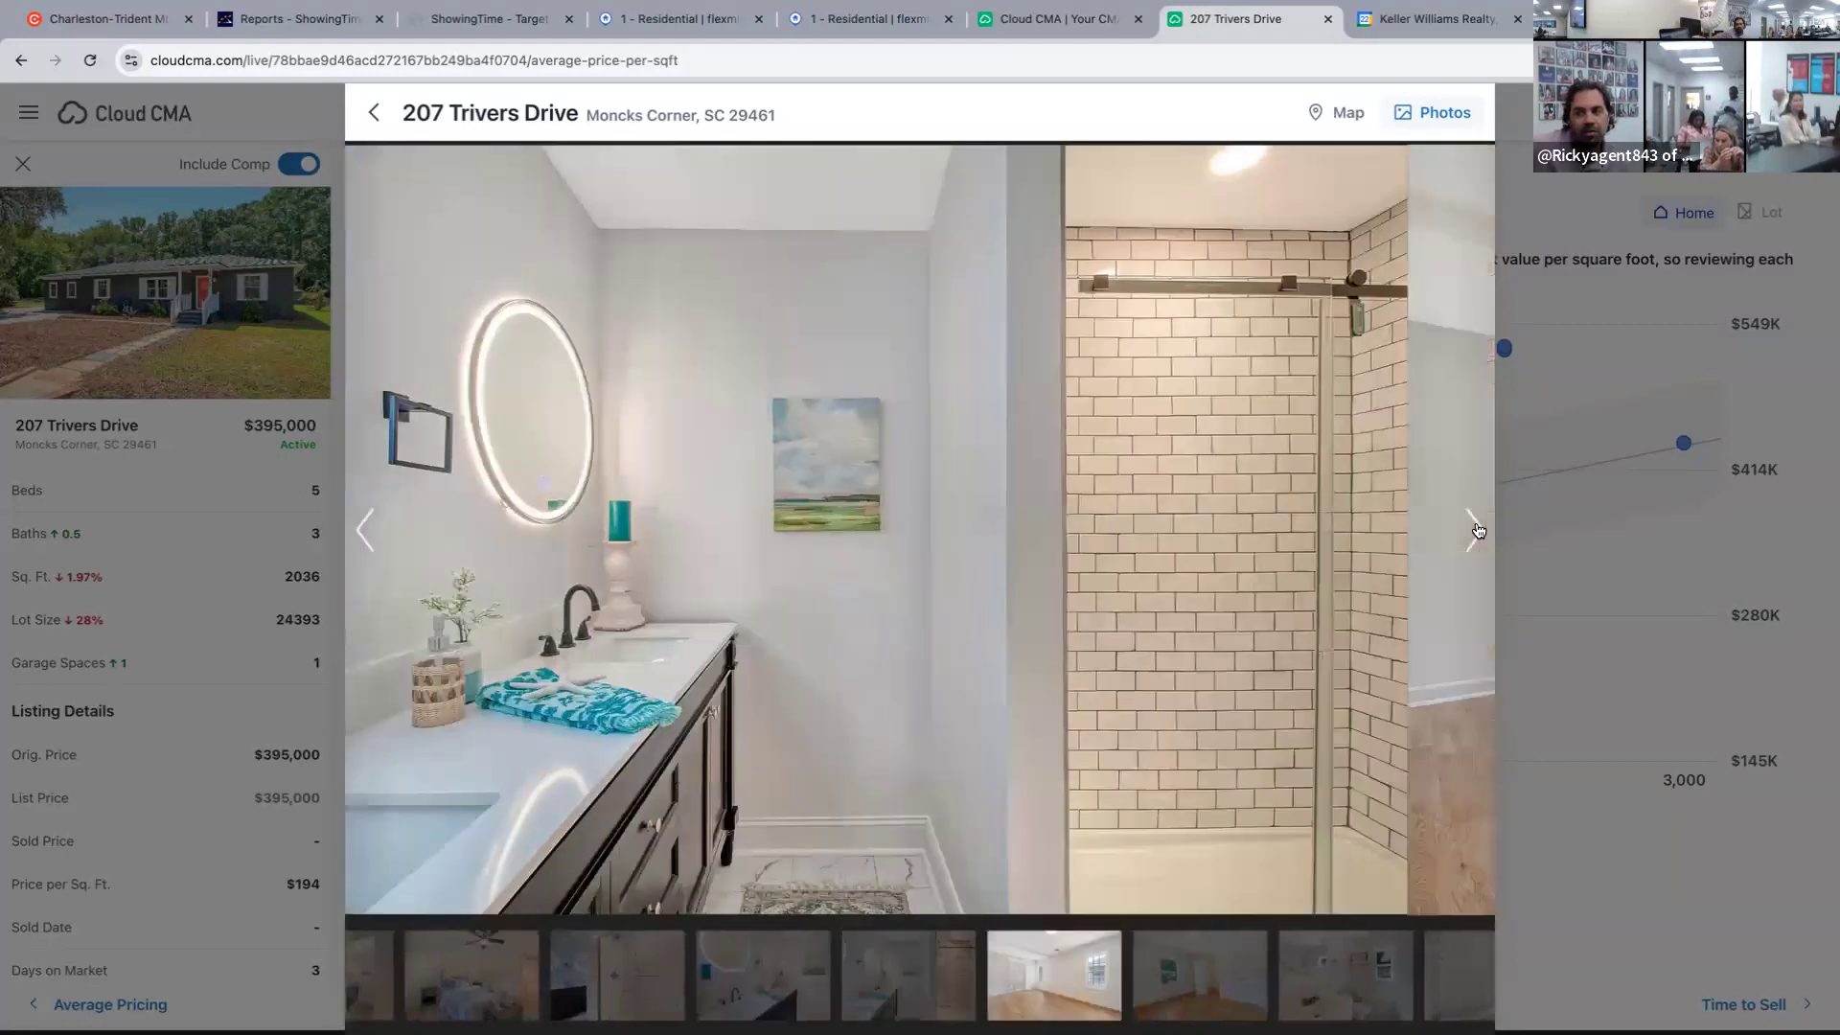
pyautogui.click(1474, 530)
pyautogui.click(1475, 530)
pyautogui.click(1475, 530)
pyautogui.click(1474, 532)
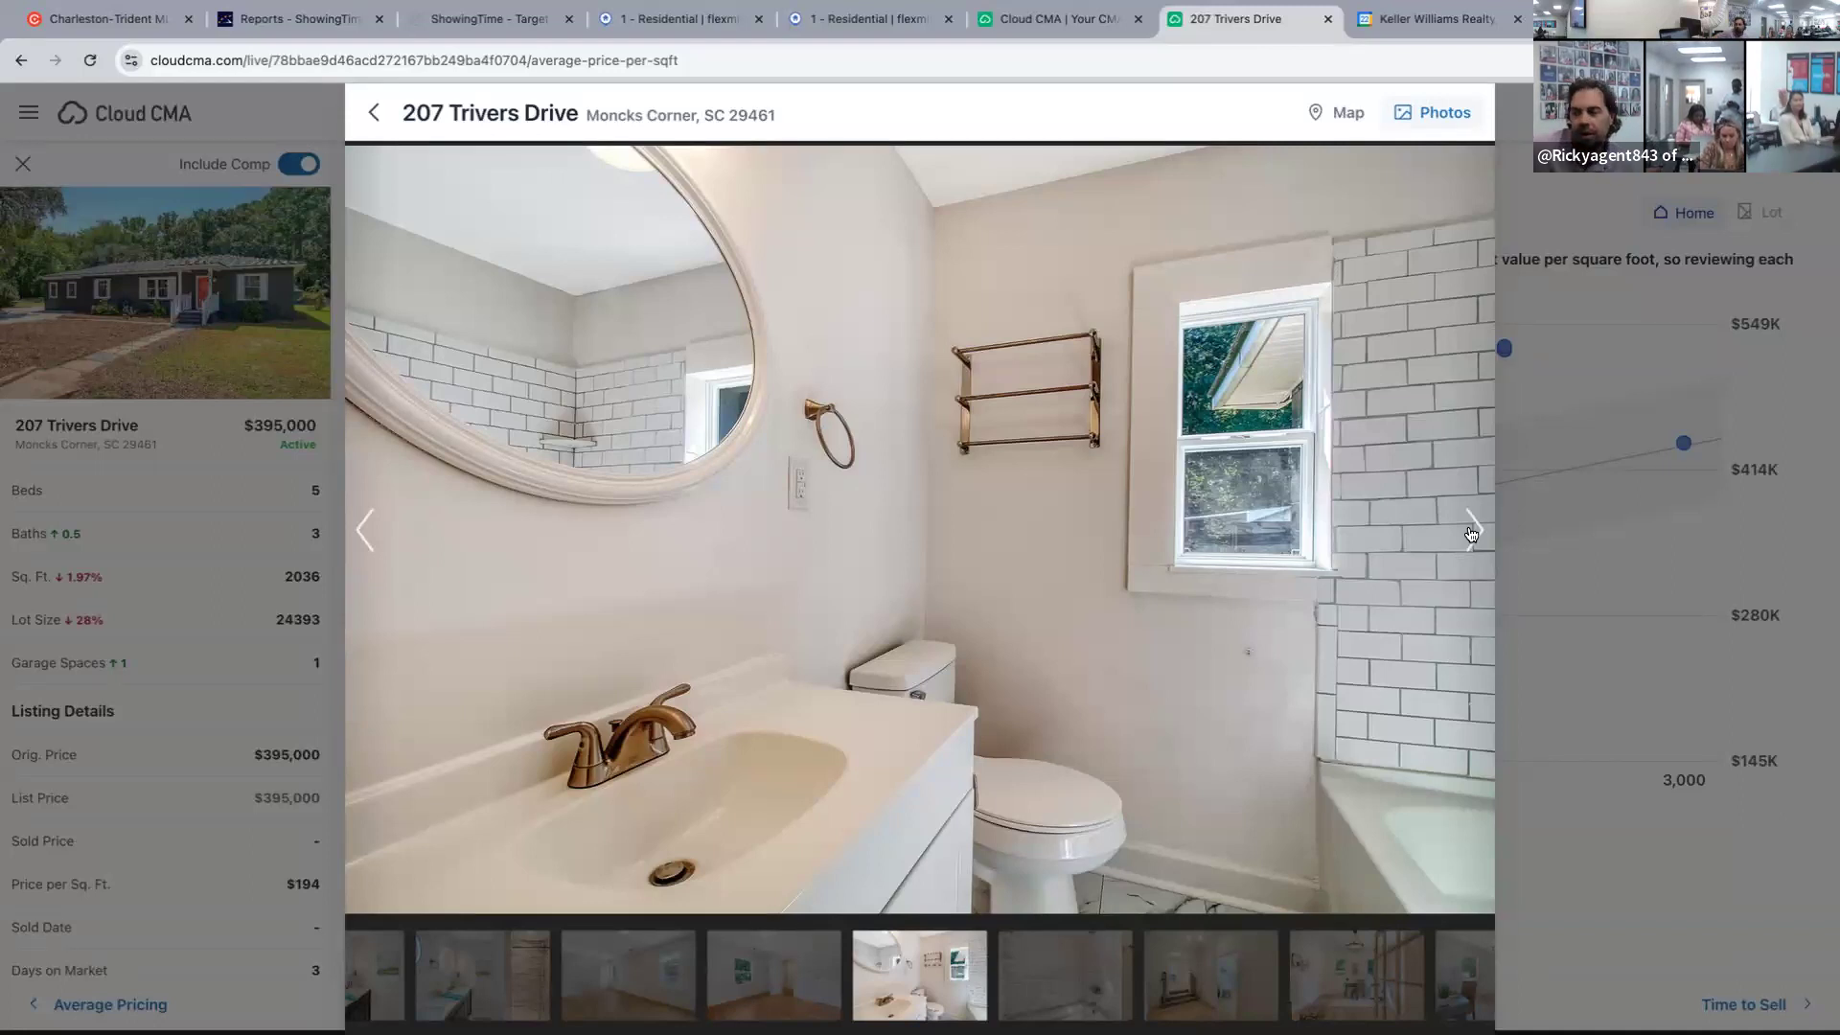
# Continue through the hallway, office, half-bath, laundry, exterior, garage and yard photos.
pyautogui.click(1472, 532)
pyautogui.click(1472, 532)
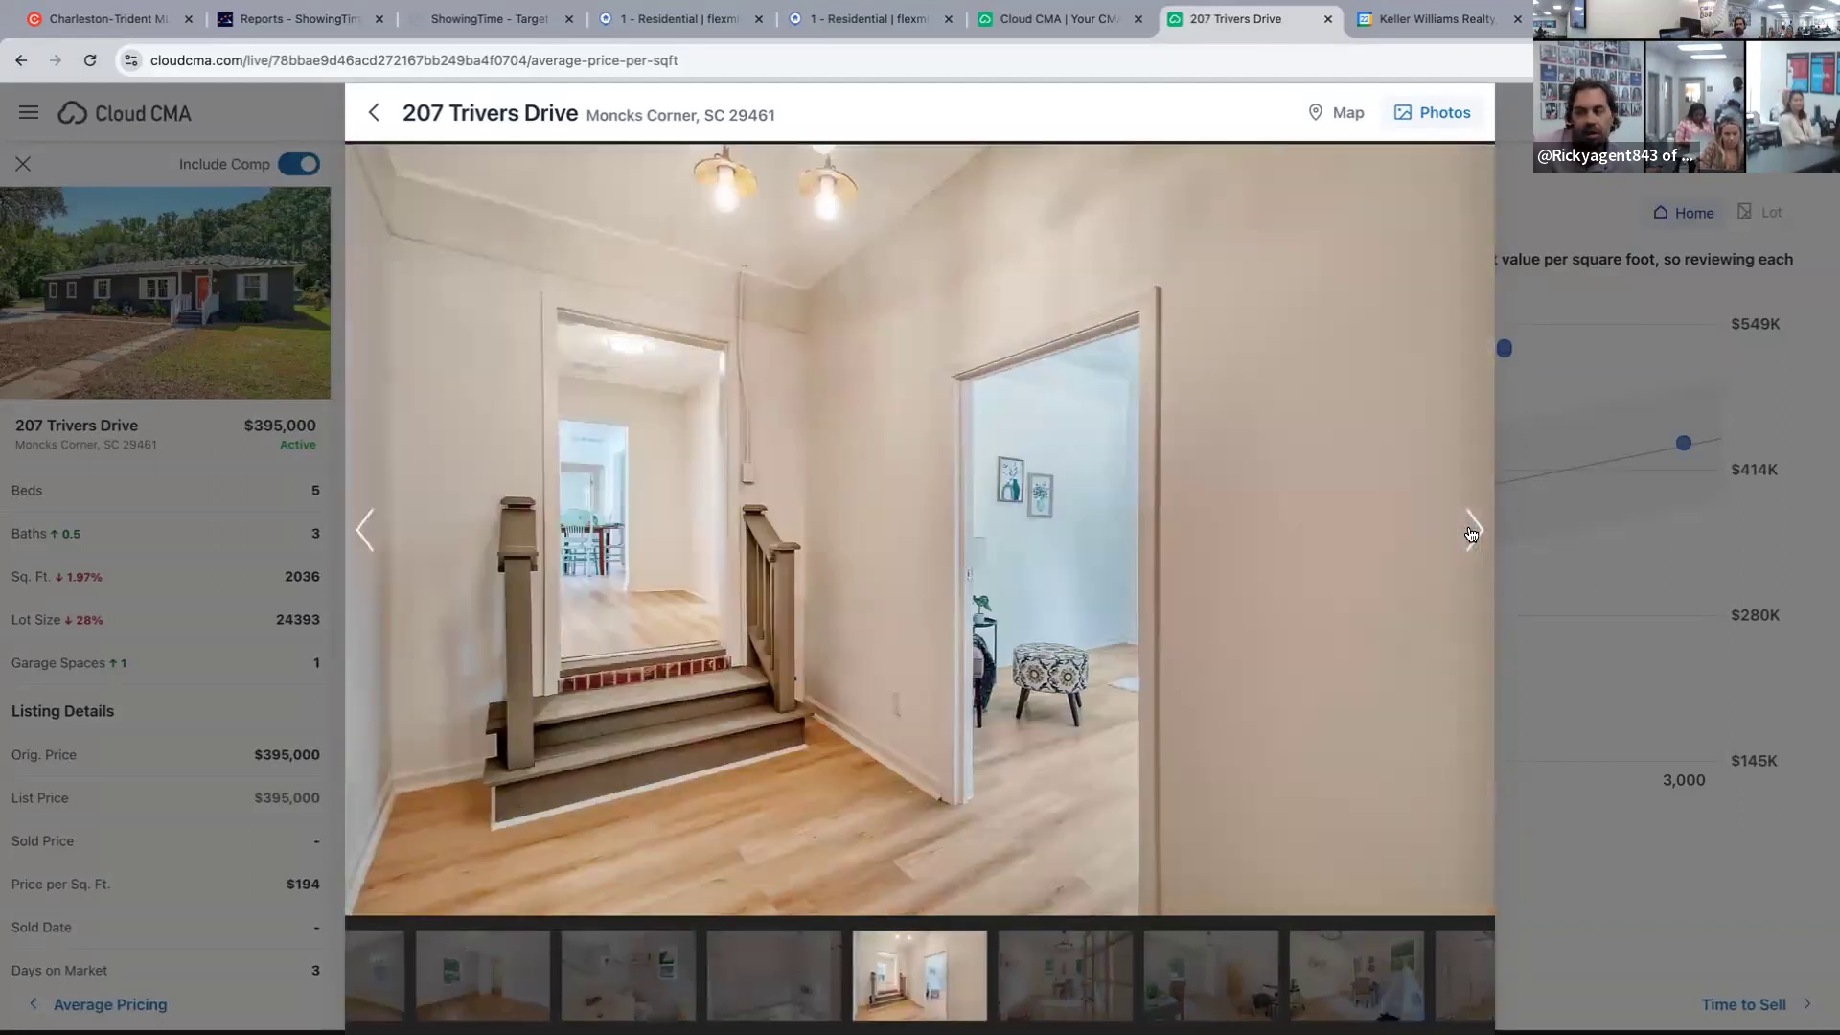
pyautogui.click(1472, 532)
pyautogui.click(1472, 532)
pyautogui.click(1472, 531)
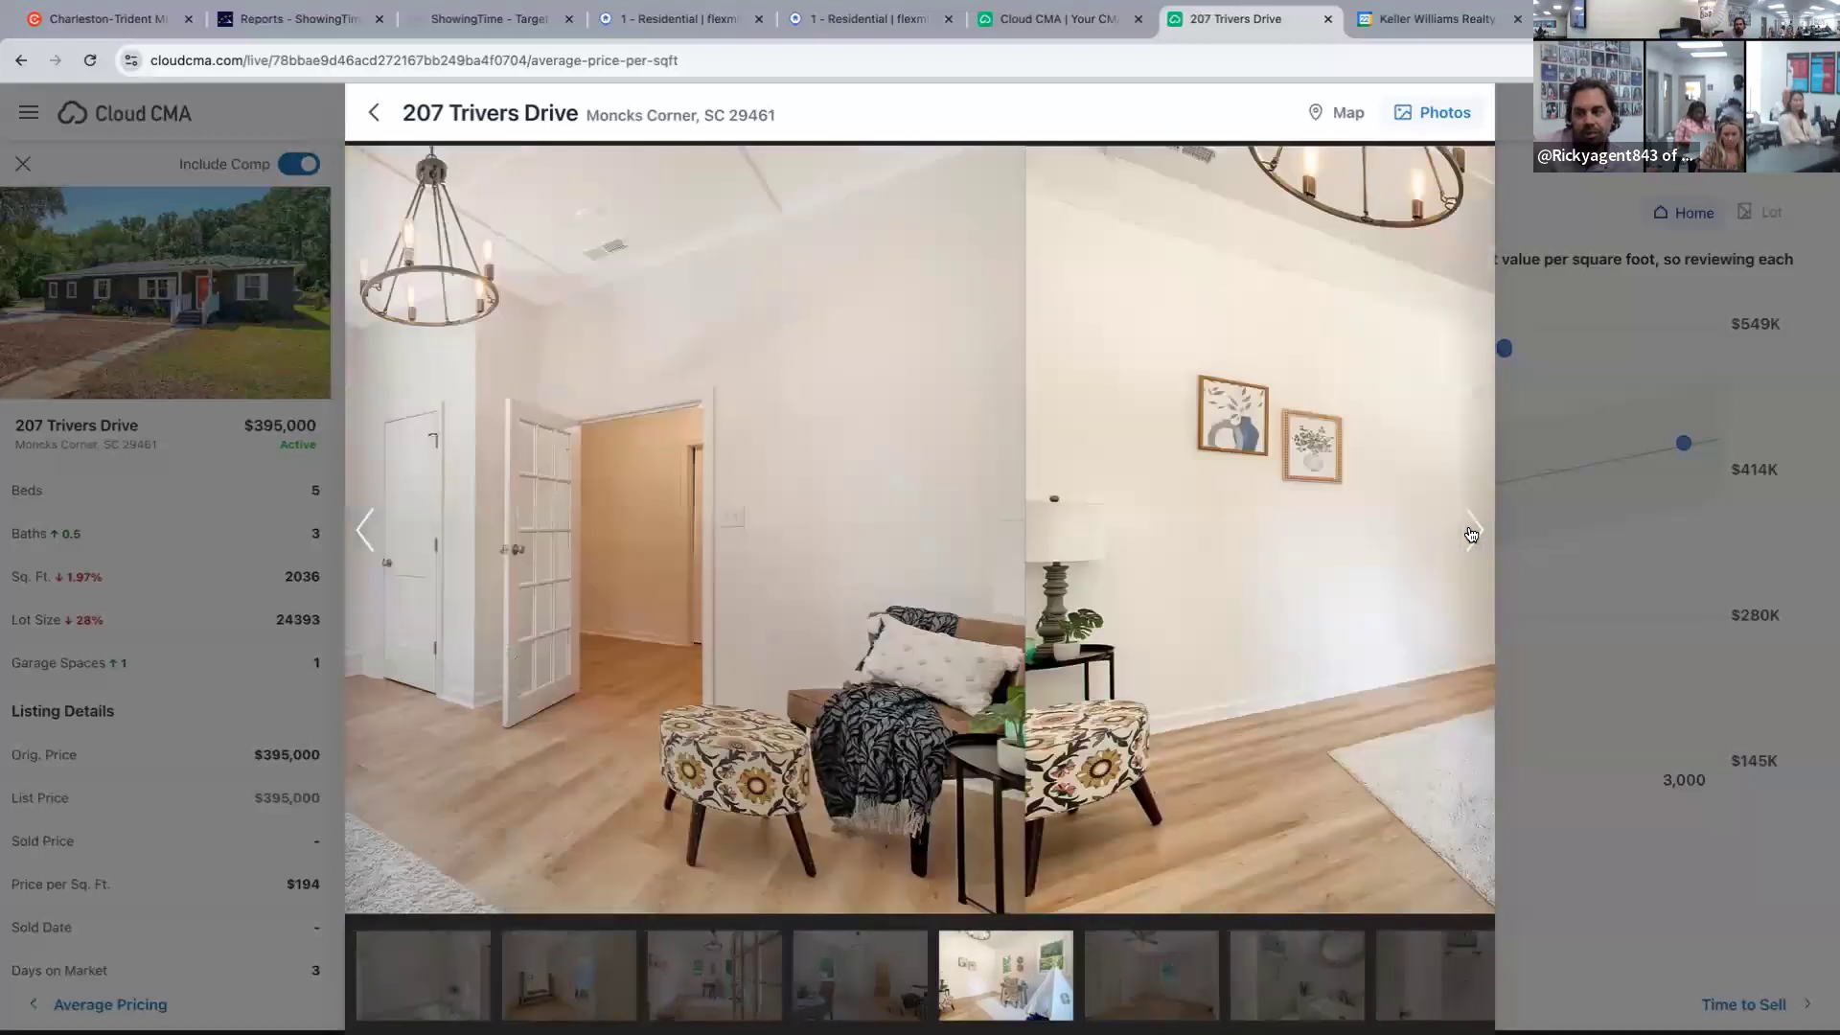
pyautogui.click(1472, 531)
pyautogui.click(1472, 532)
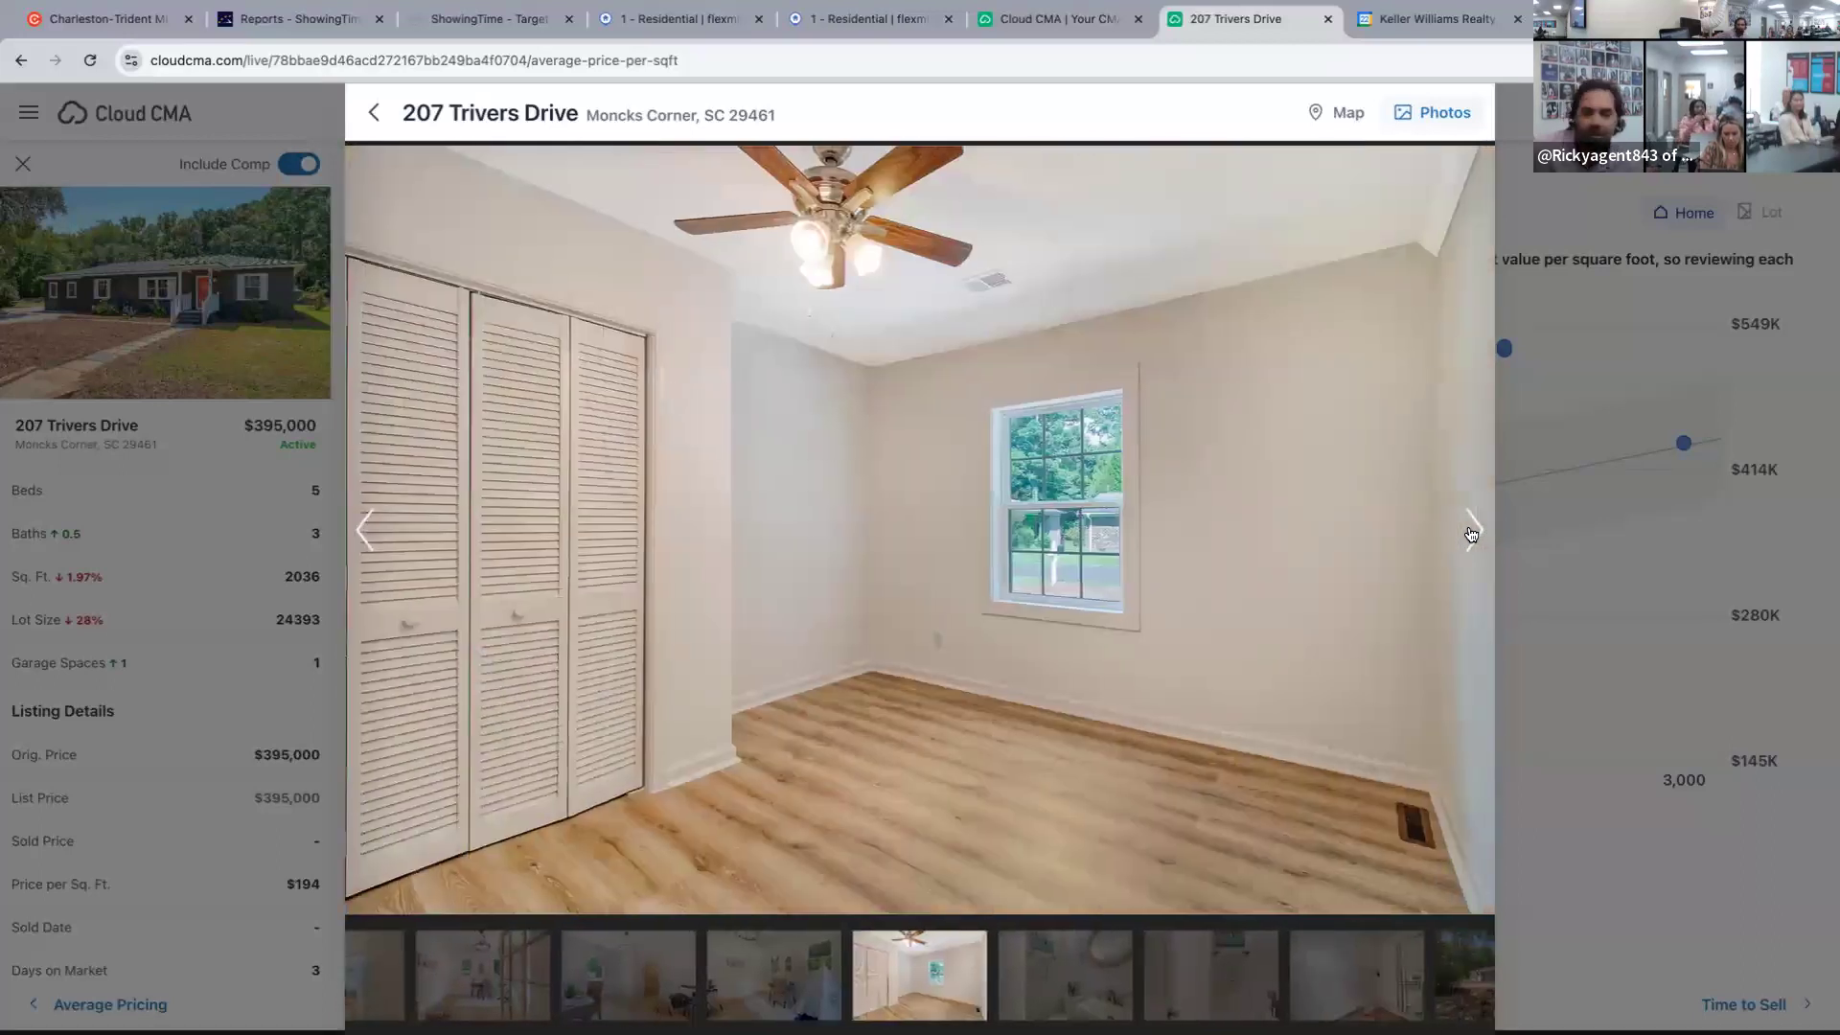
pyautogui.click(1472, 534)
pyautogui.click(1472, 534)
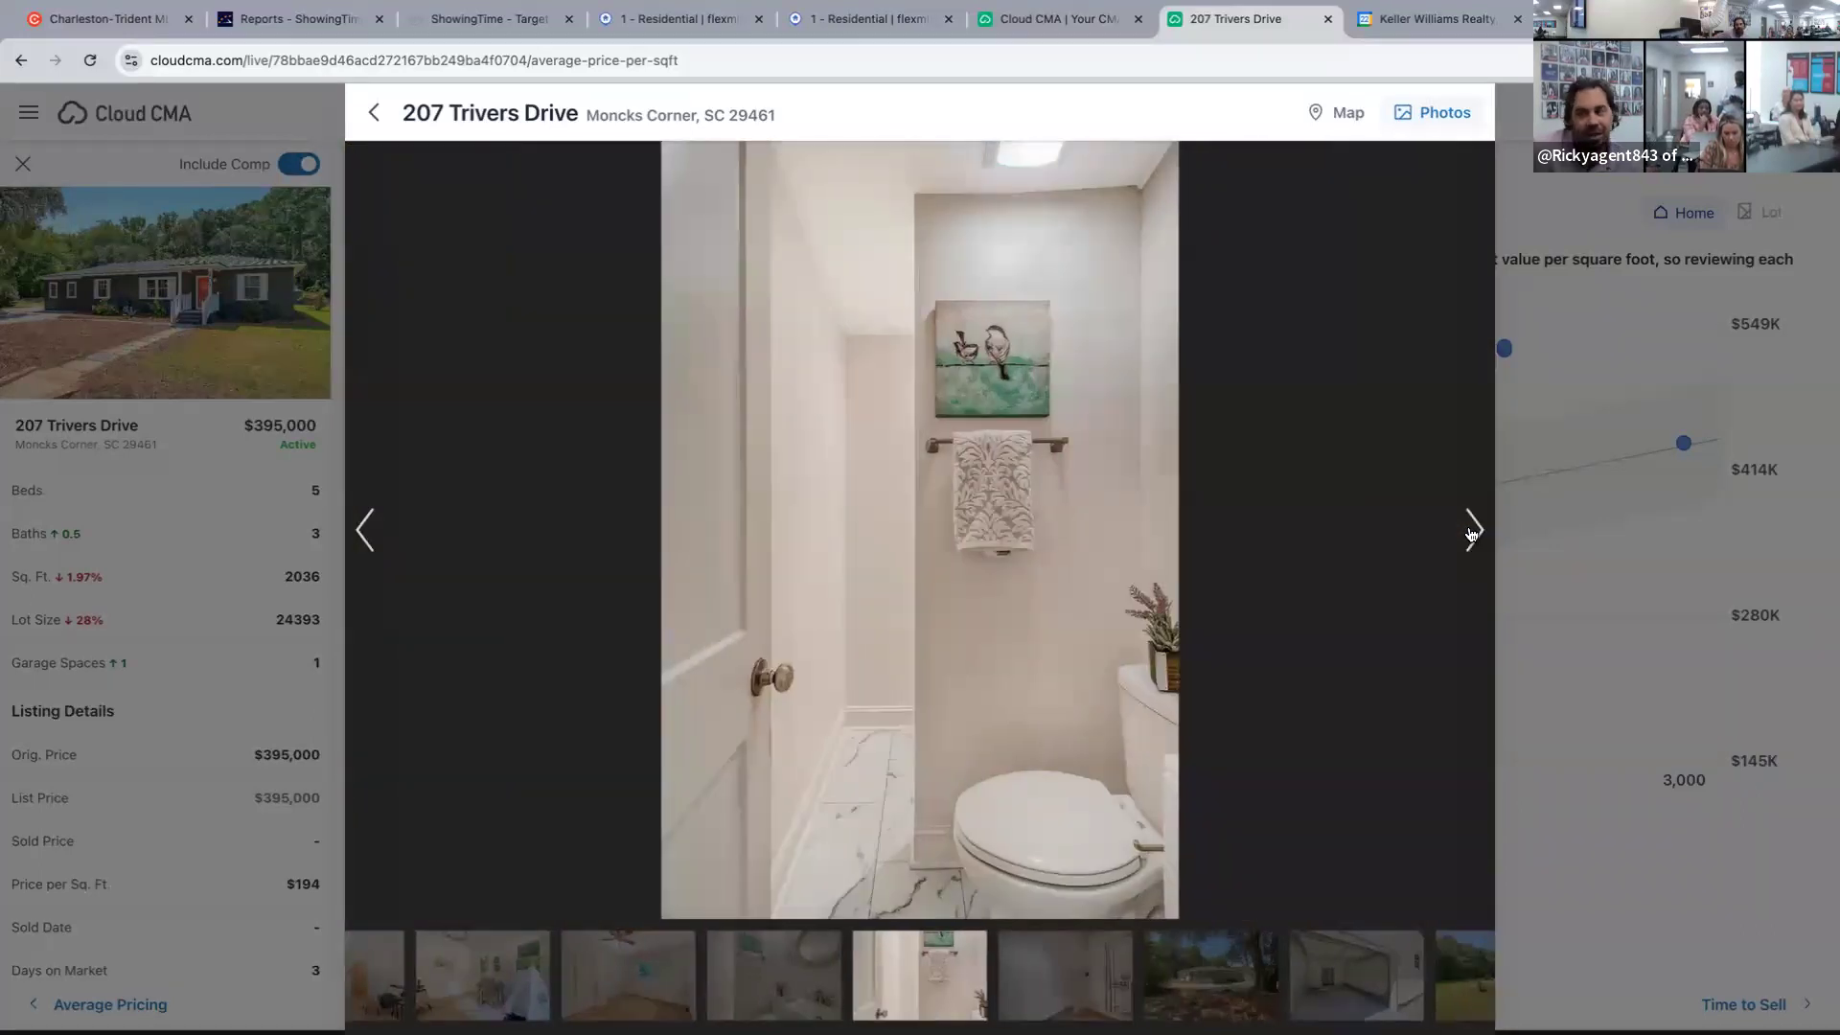
pyautogui.click(1472, 534)
pyautogui.click(1472, 534)
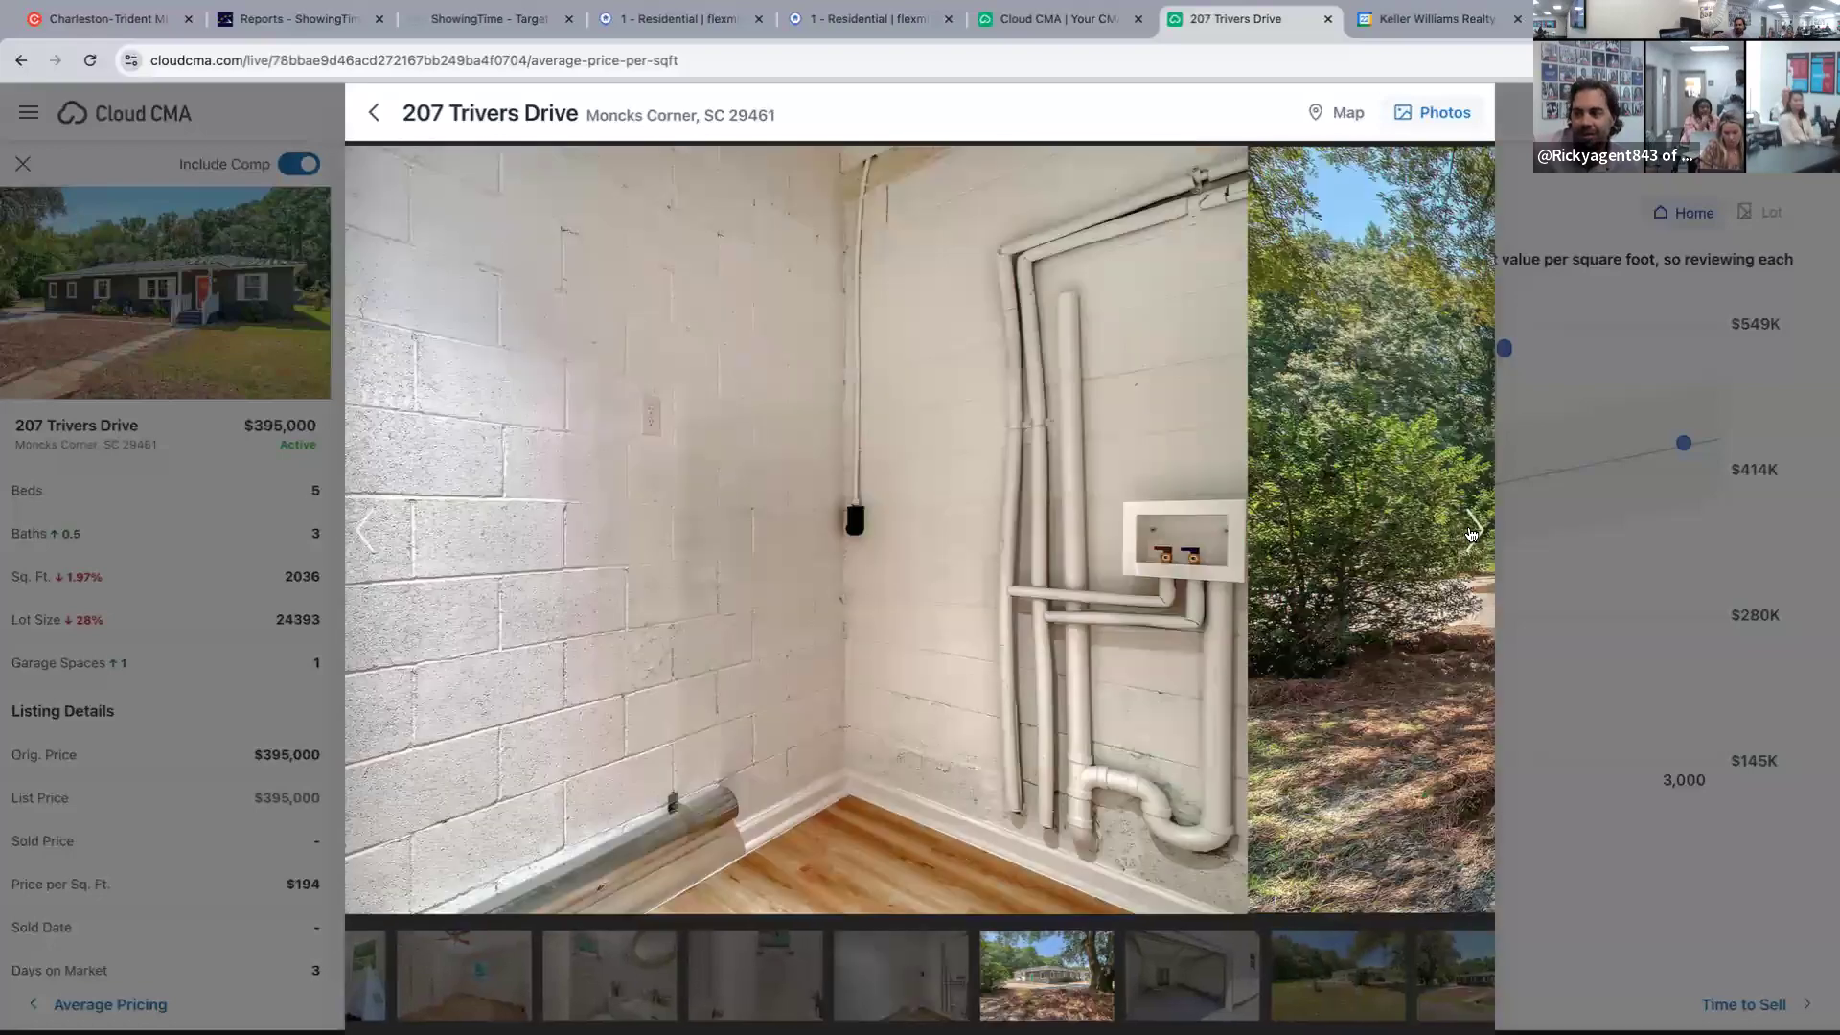
pyautogui.click(1472, 534)
pyautogui.click(1472, 534)
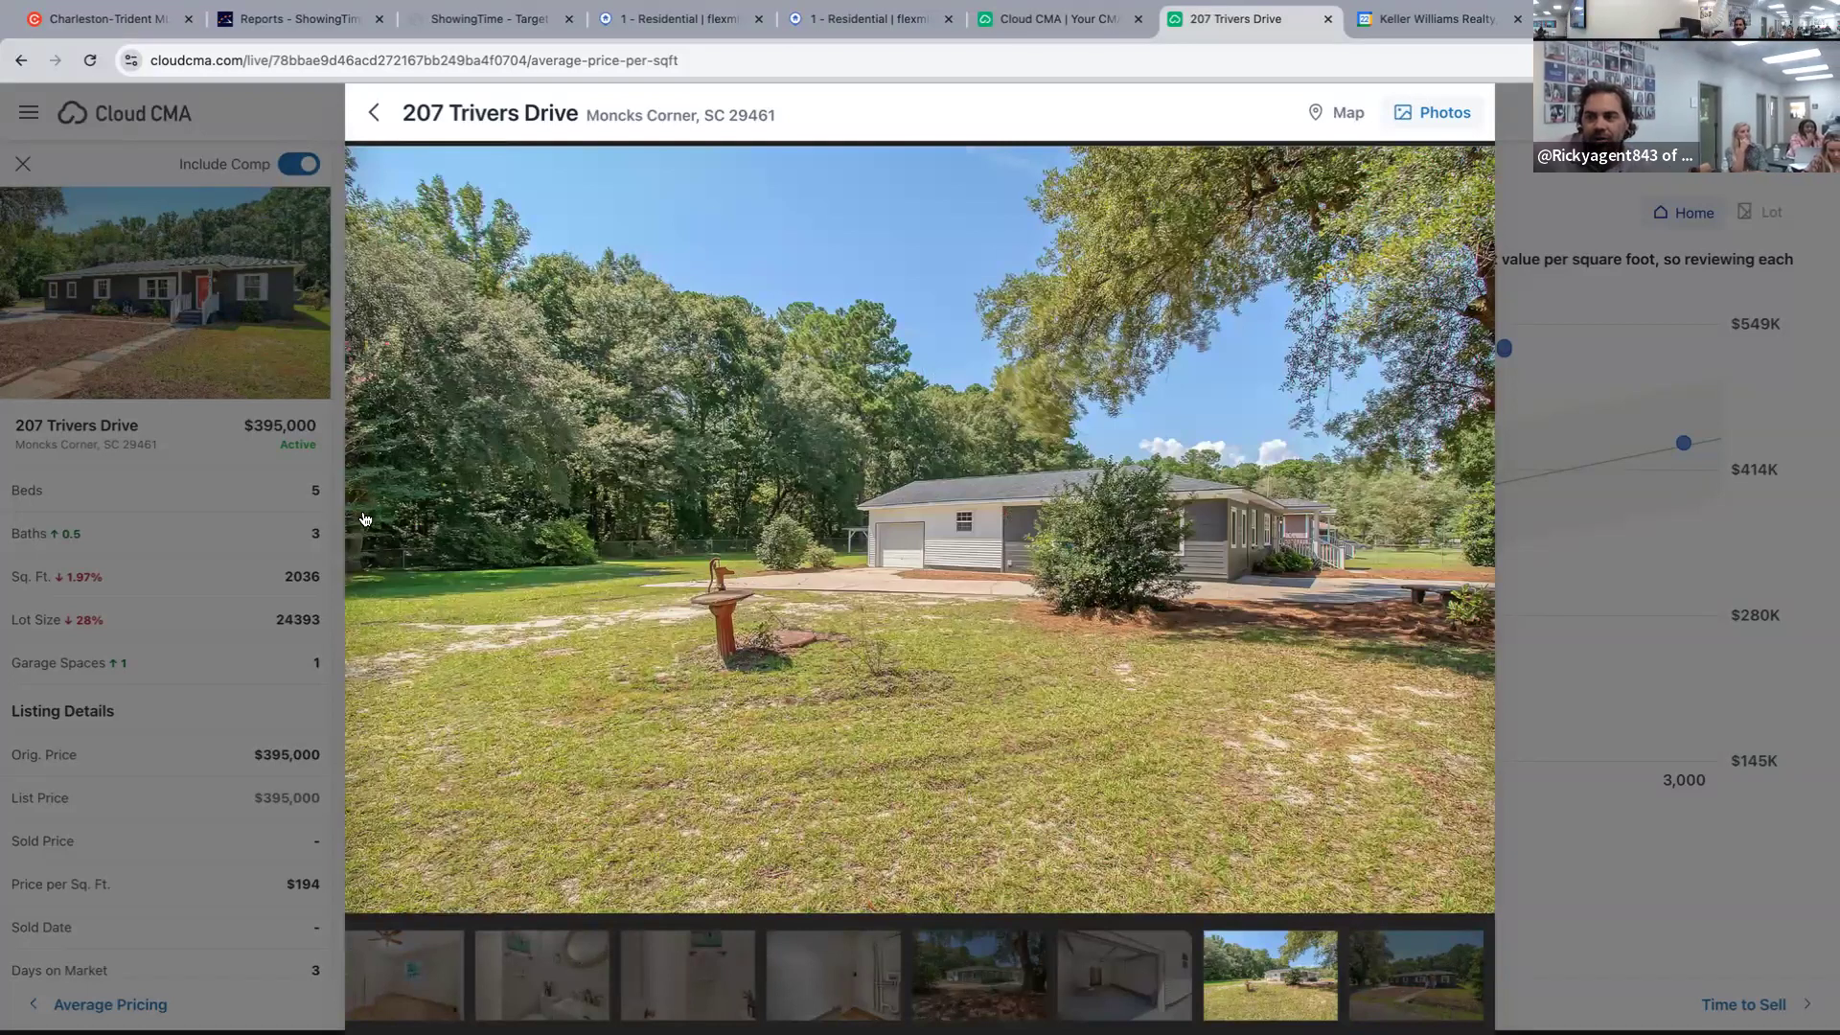
pyautogui.click(364, 530)
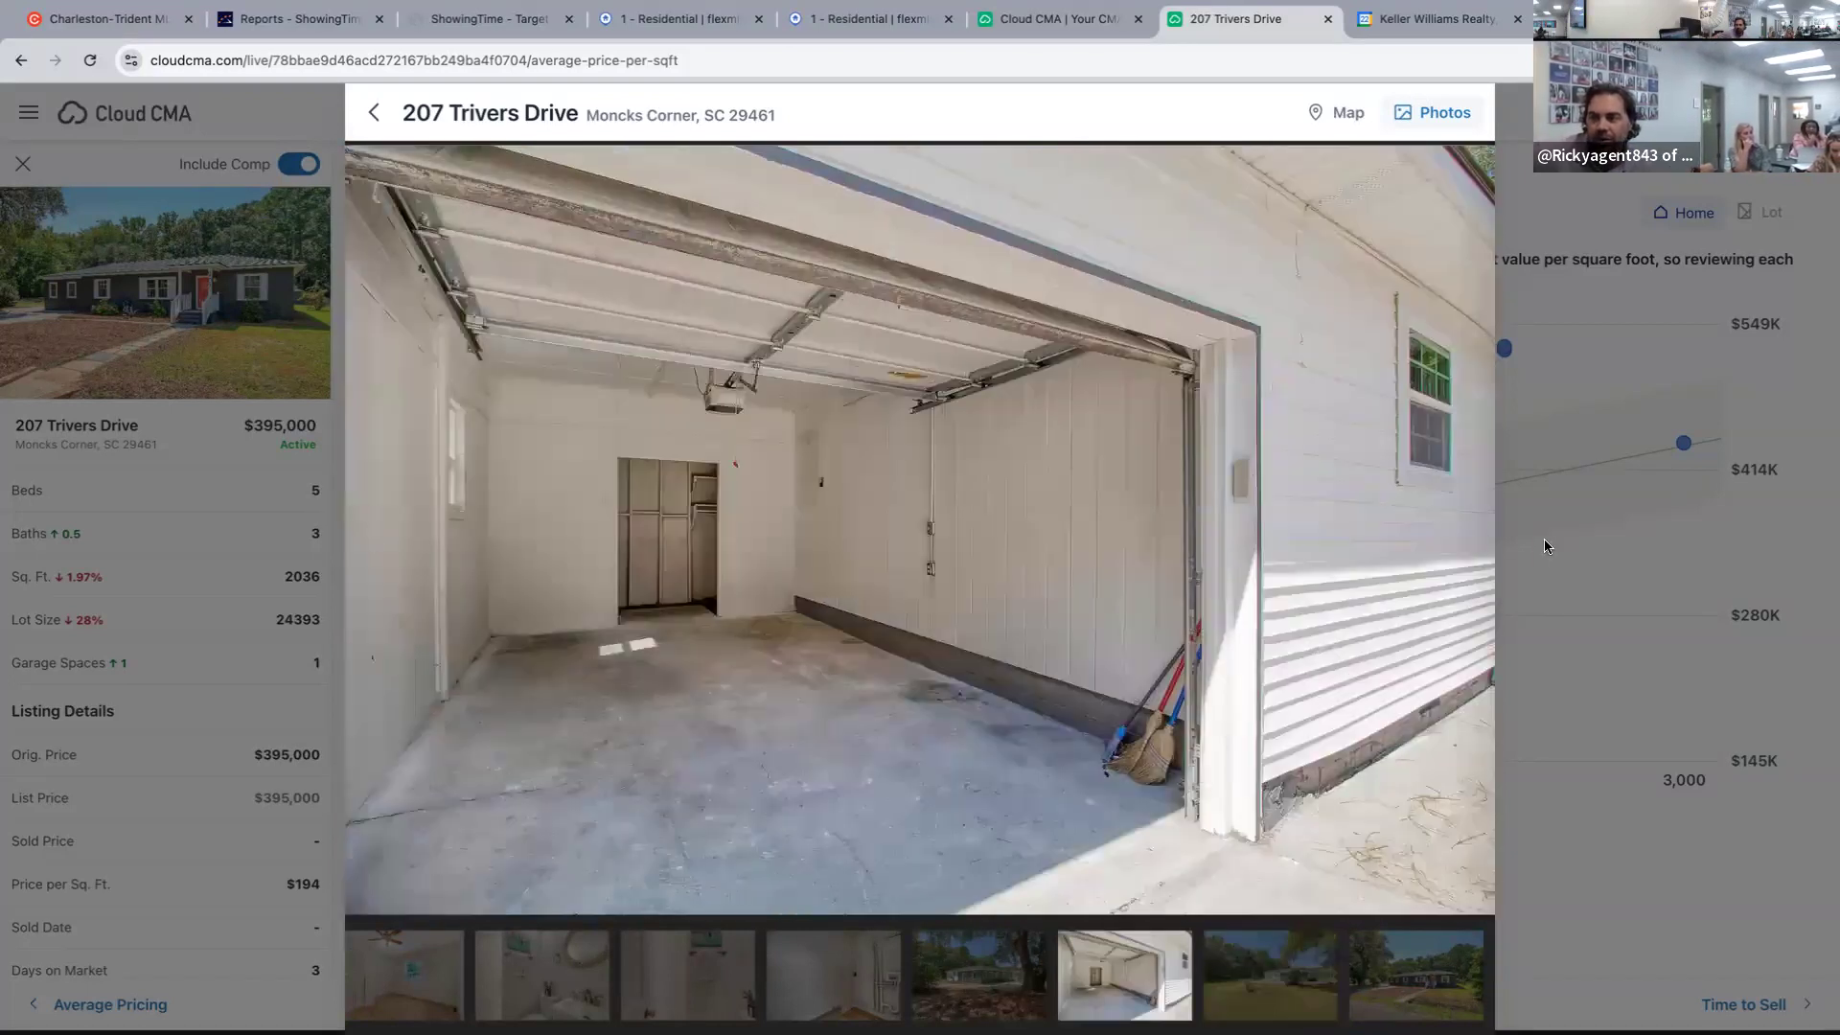
pyautogui.click(1471, 530)
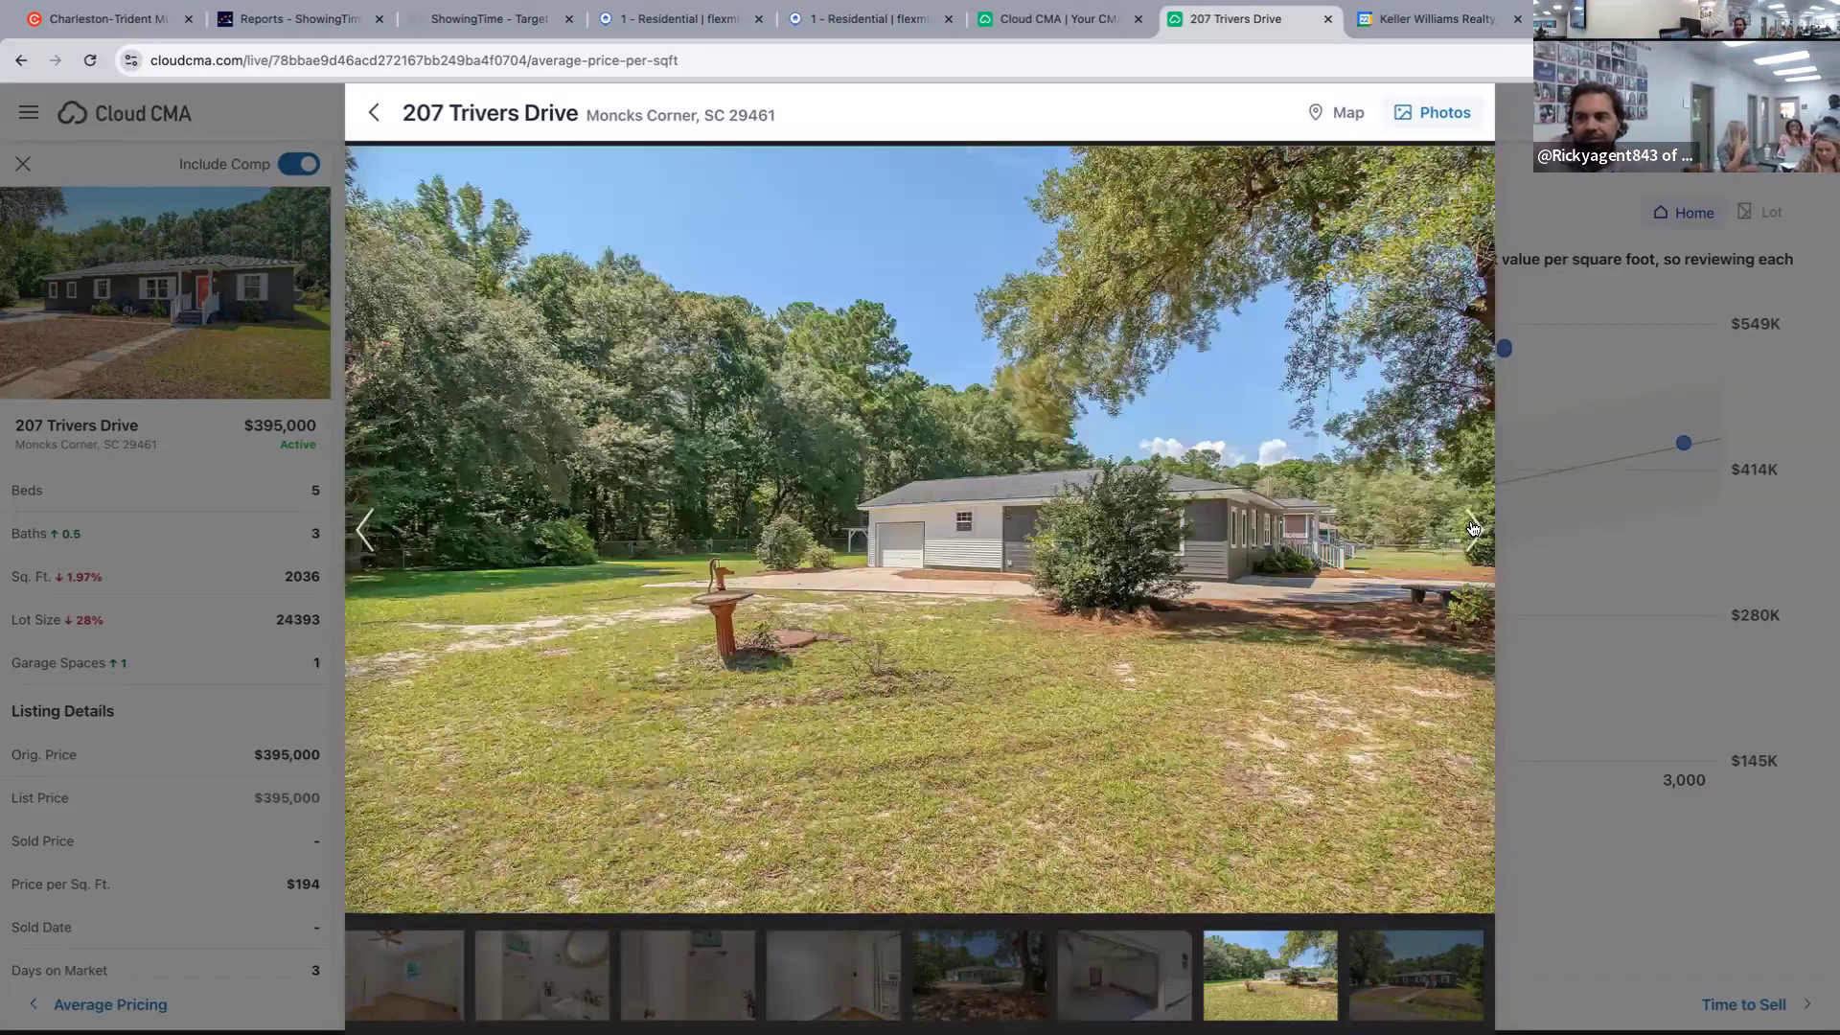
pyautogui.click(1473, 528)
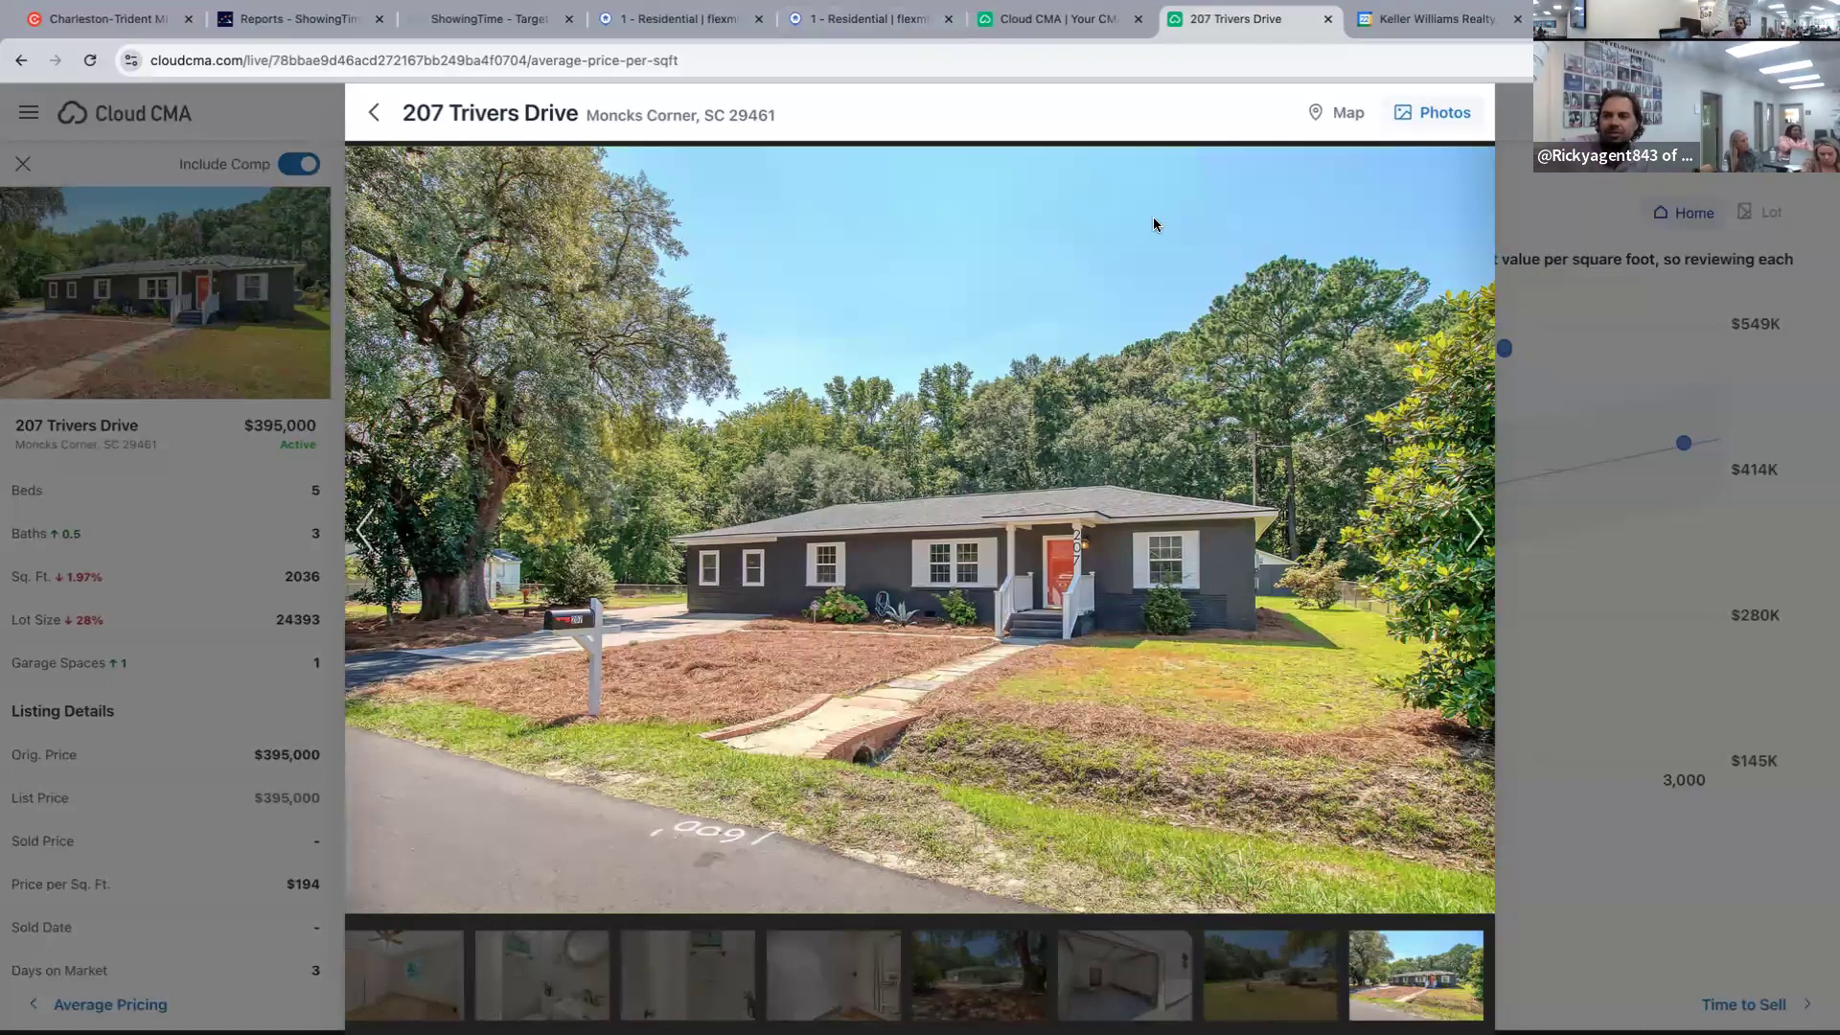
pyautogui.click(375, 111)
pyautogui.click(375, 112)
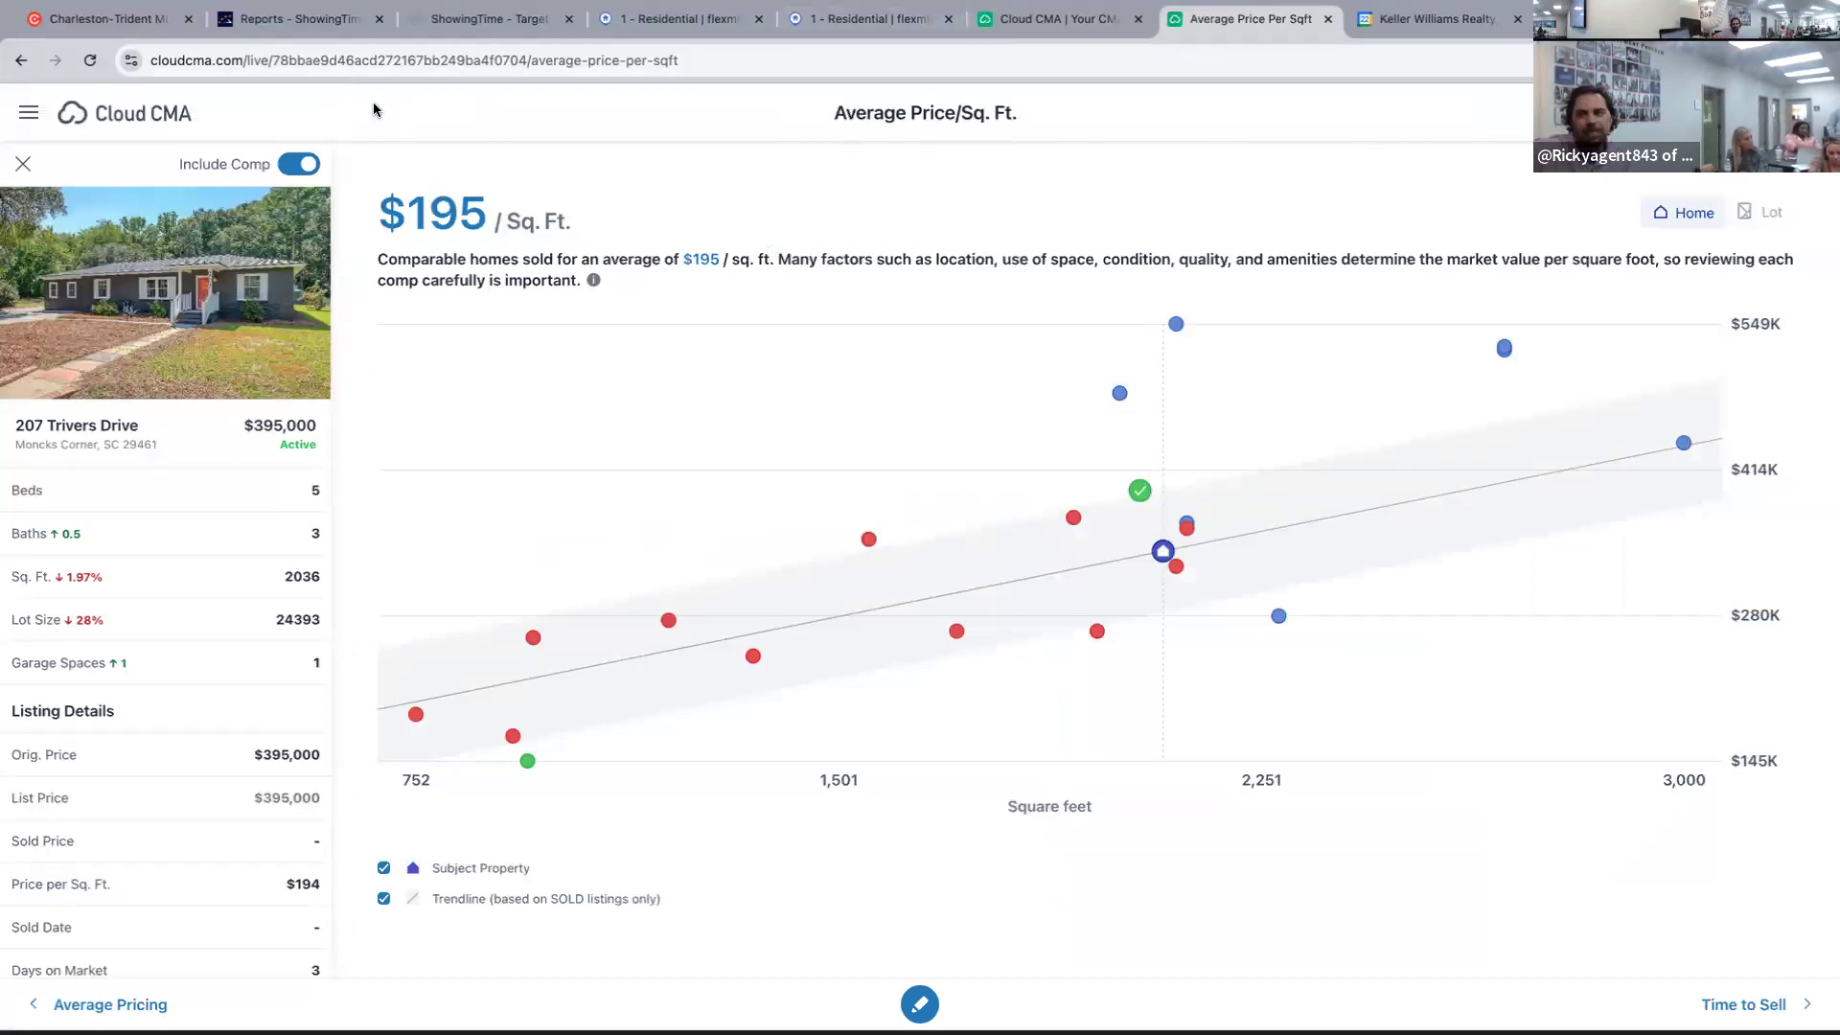
pyautogui.click(690, 21)
pyautogui.click(852, 19)
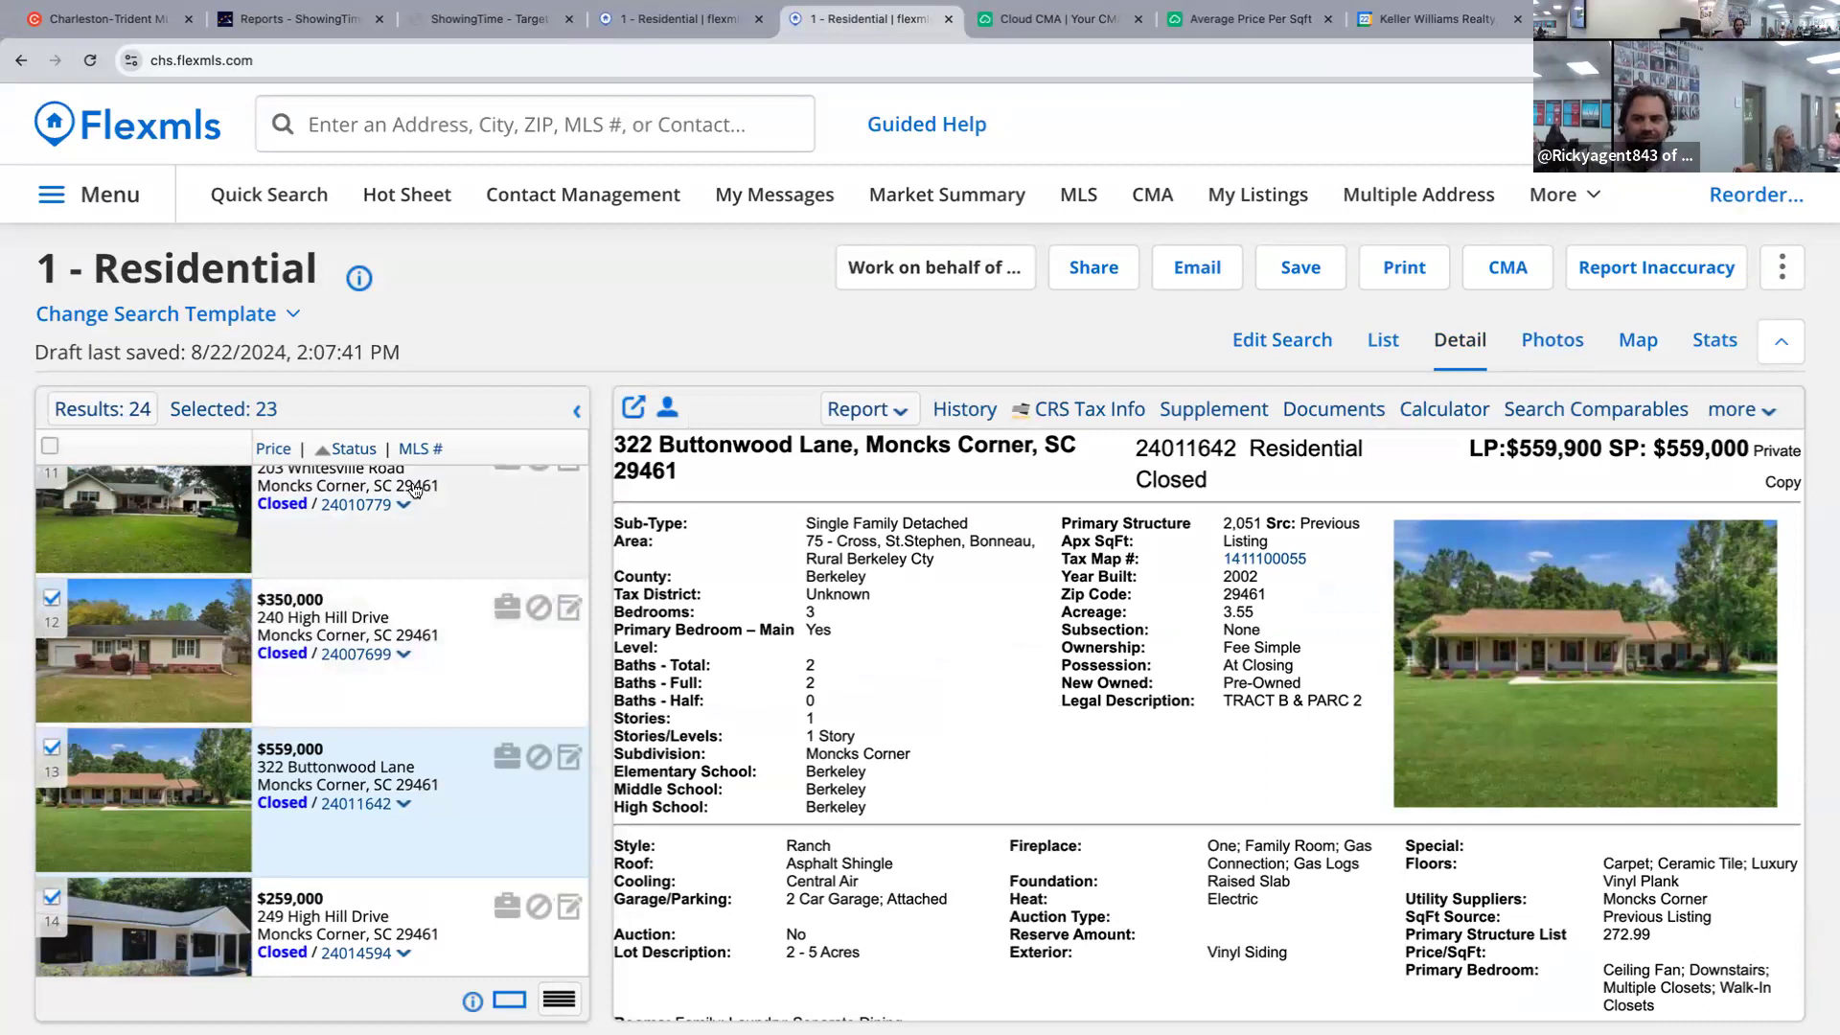
pyautogui.scroll(9, 415, 491)
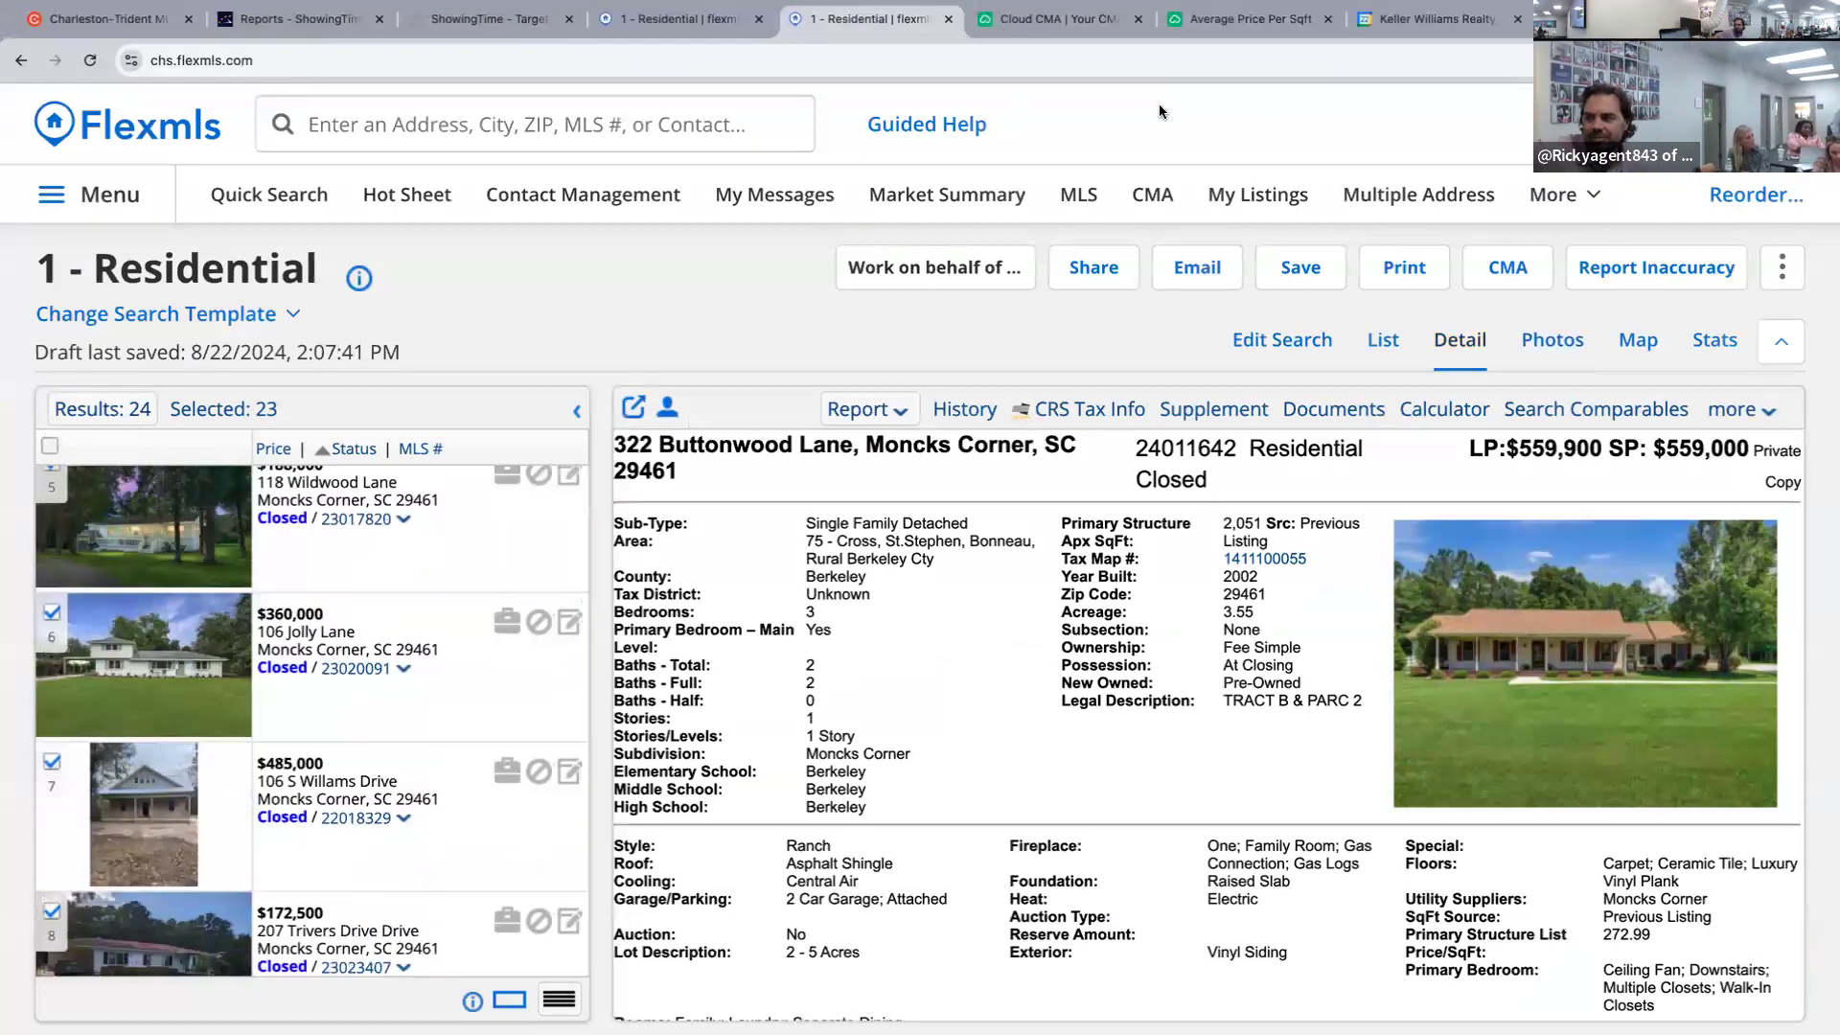
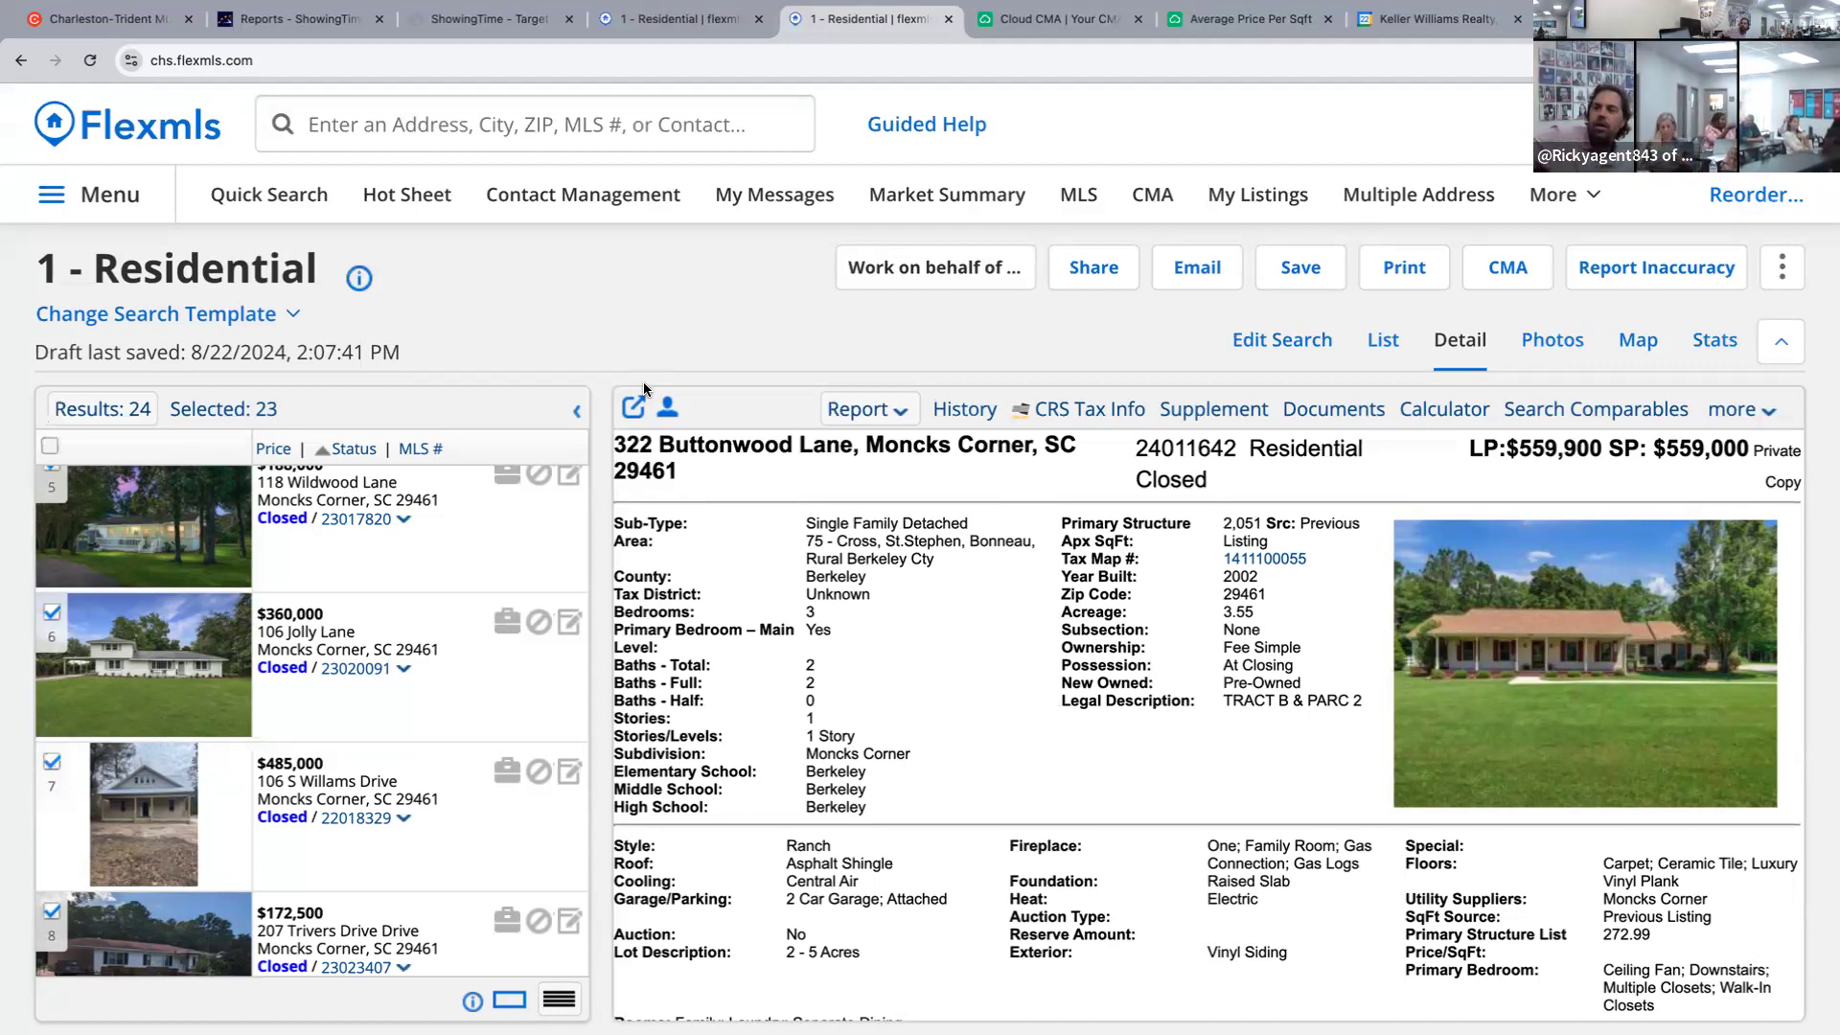
pyautogui.click(1109, 410)
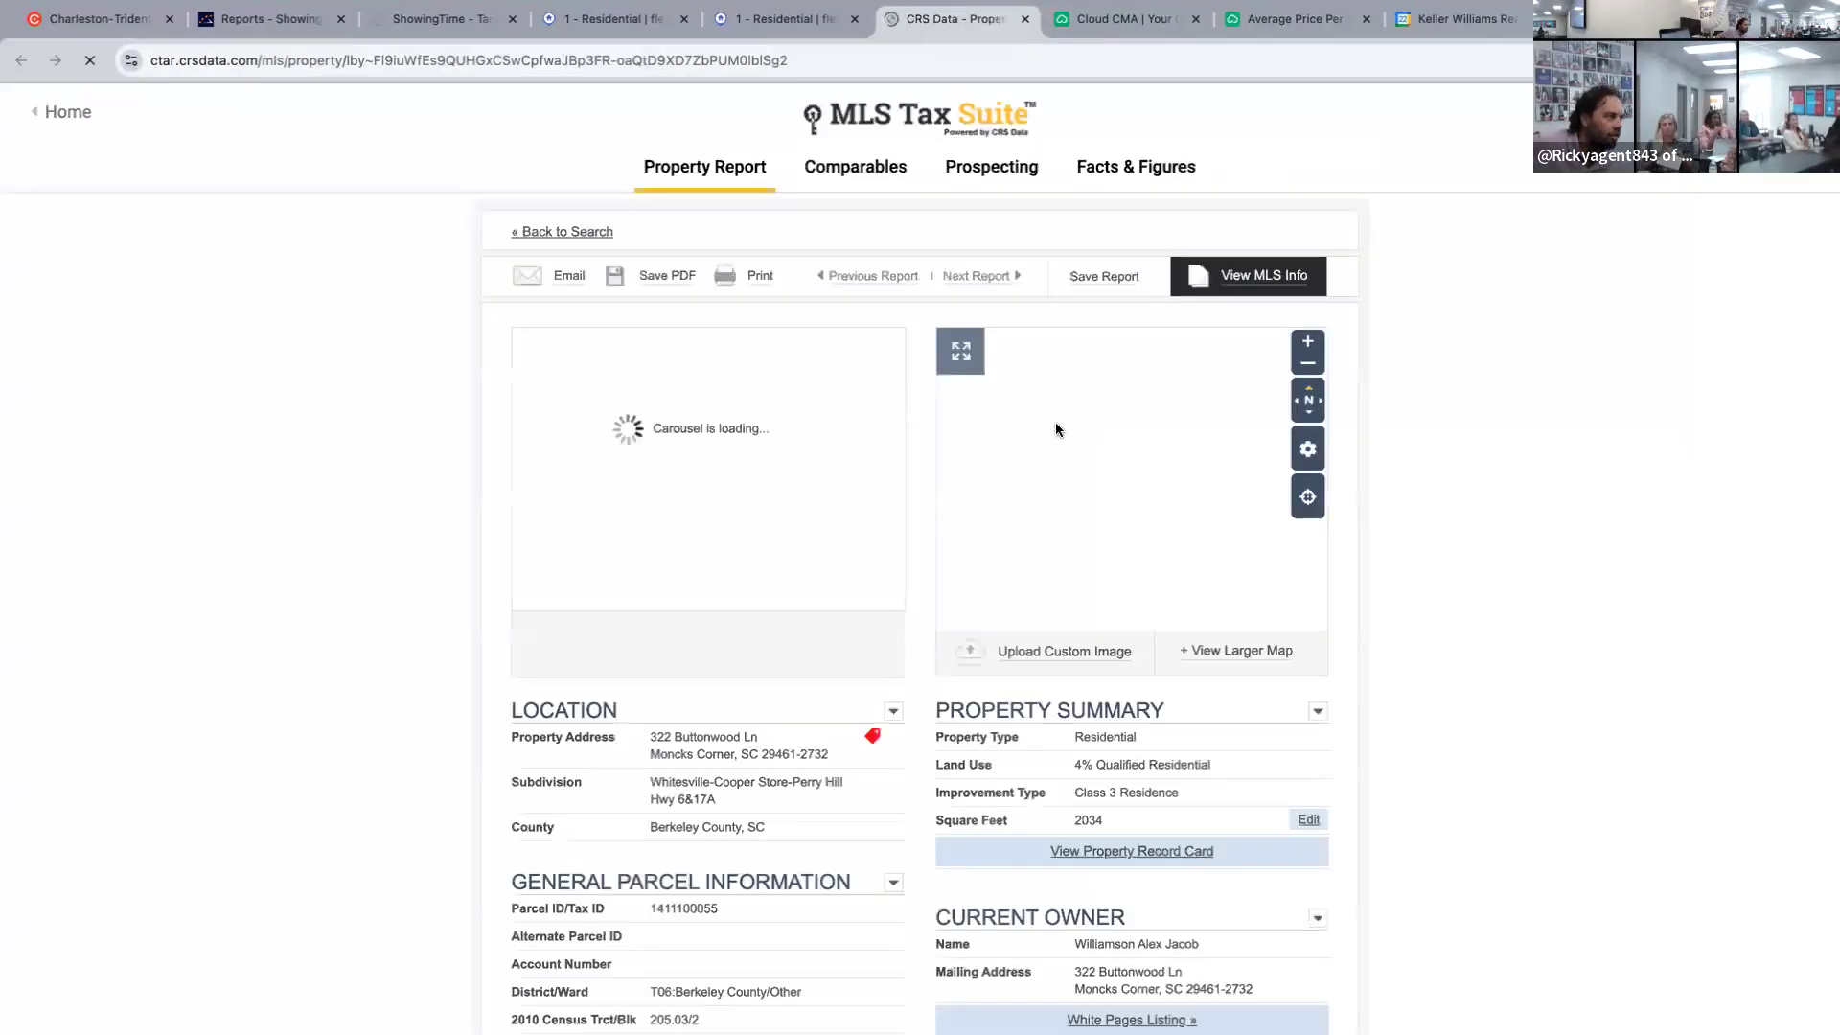
pyautogui.click(1255, 655)
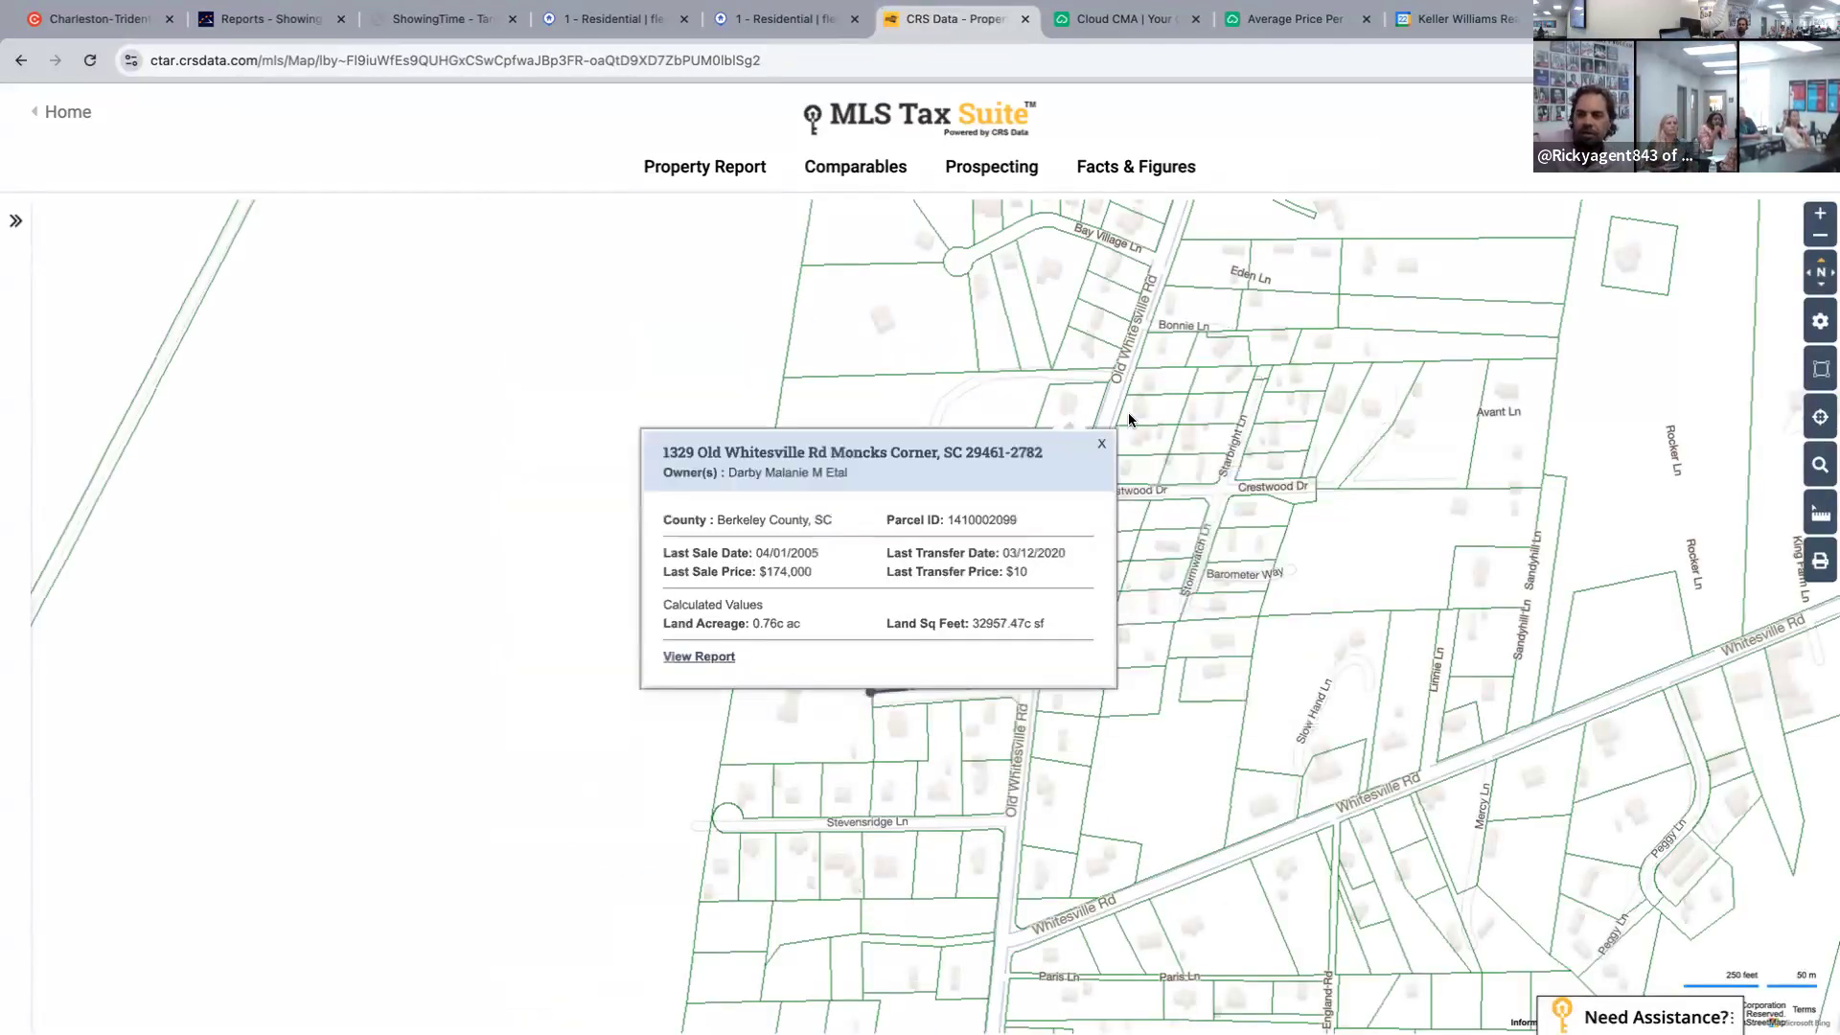
pyautogui.moveTo(1145, 400)
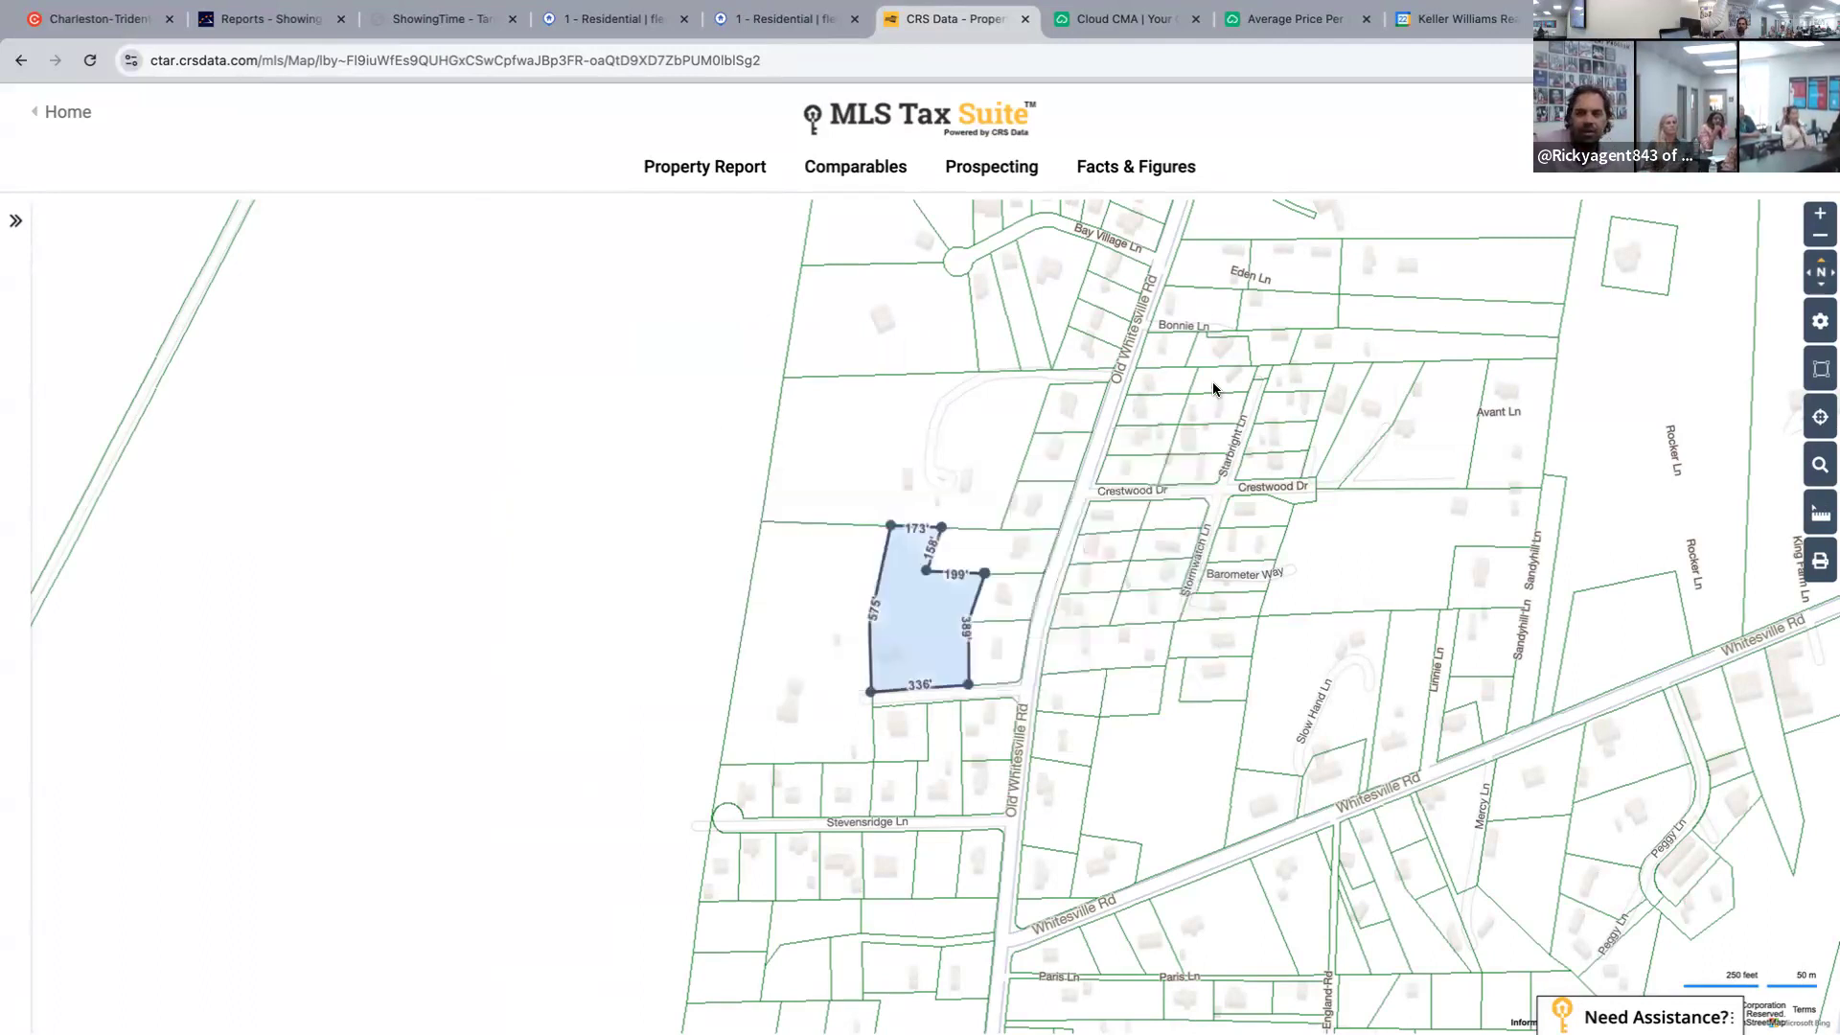
pyautogui.moveTo(1213, 384)
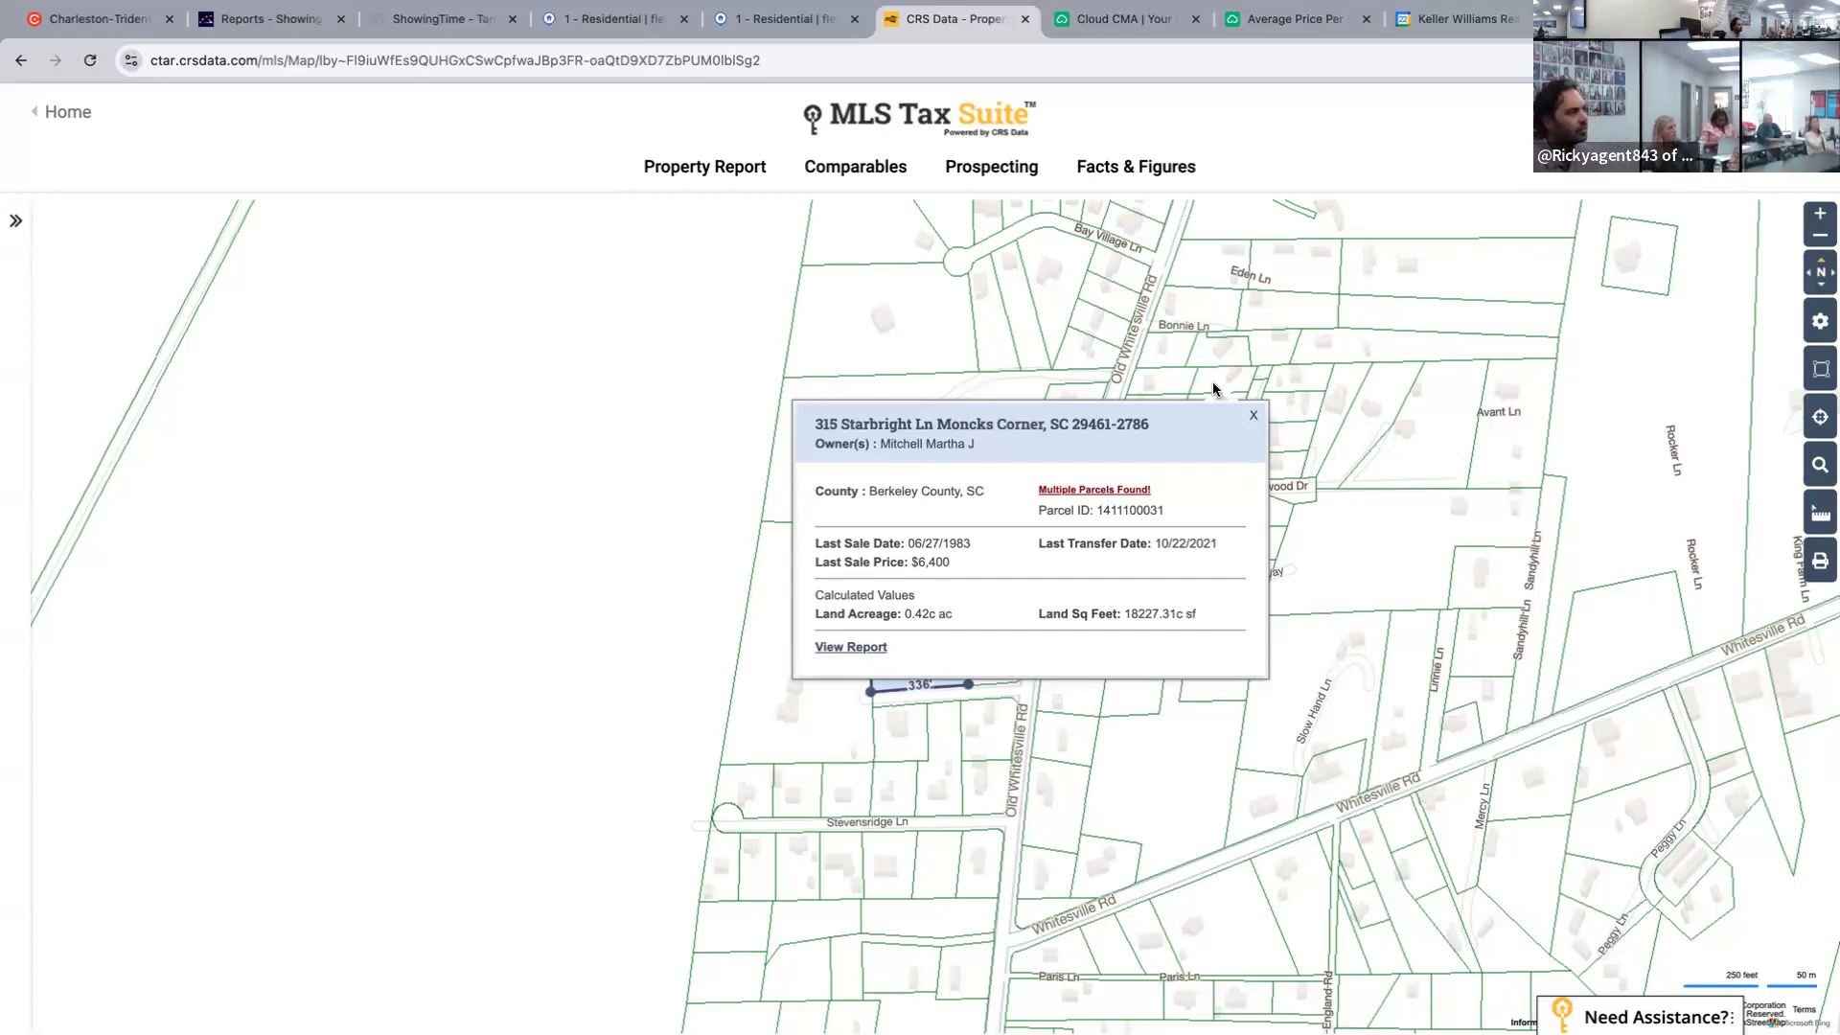
pyautogui.click(829, 182)
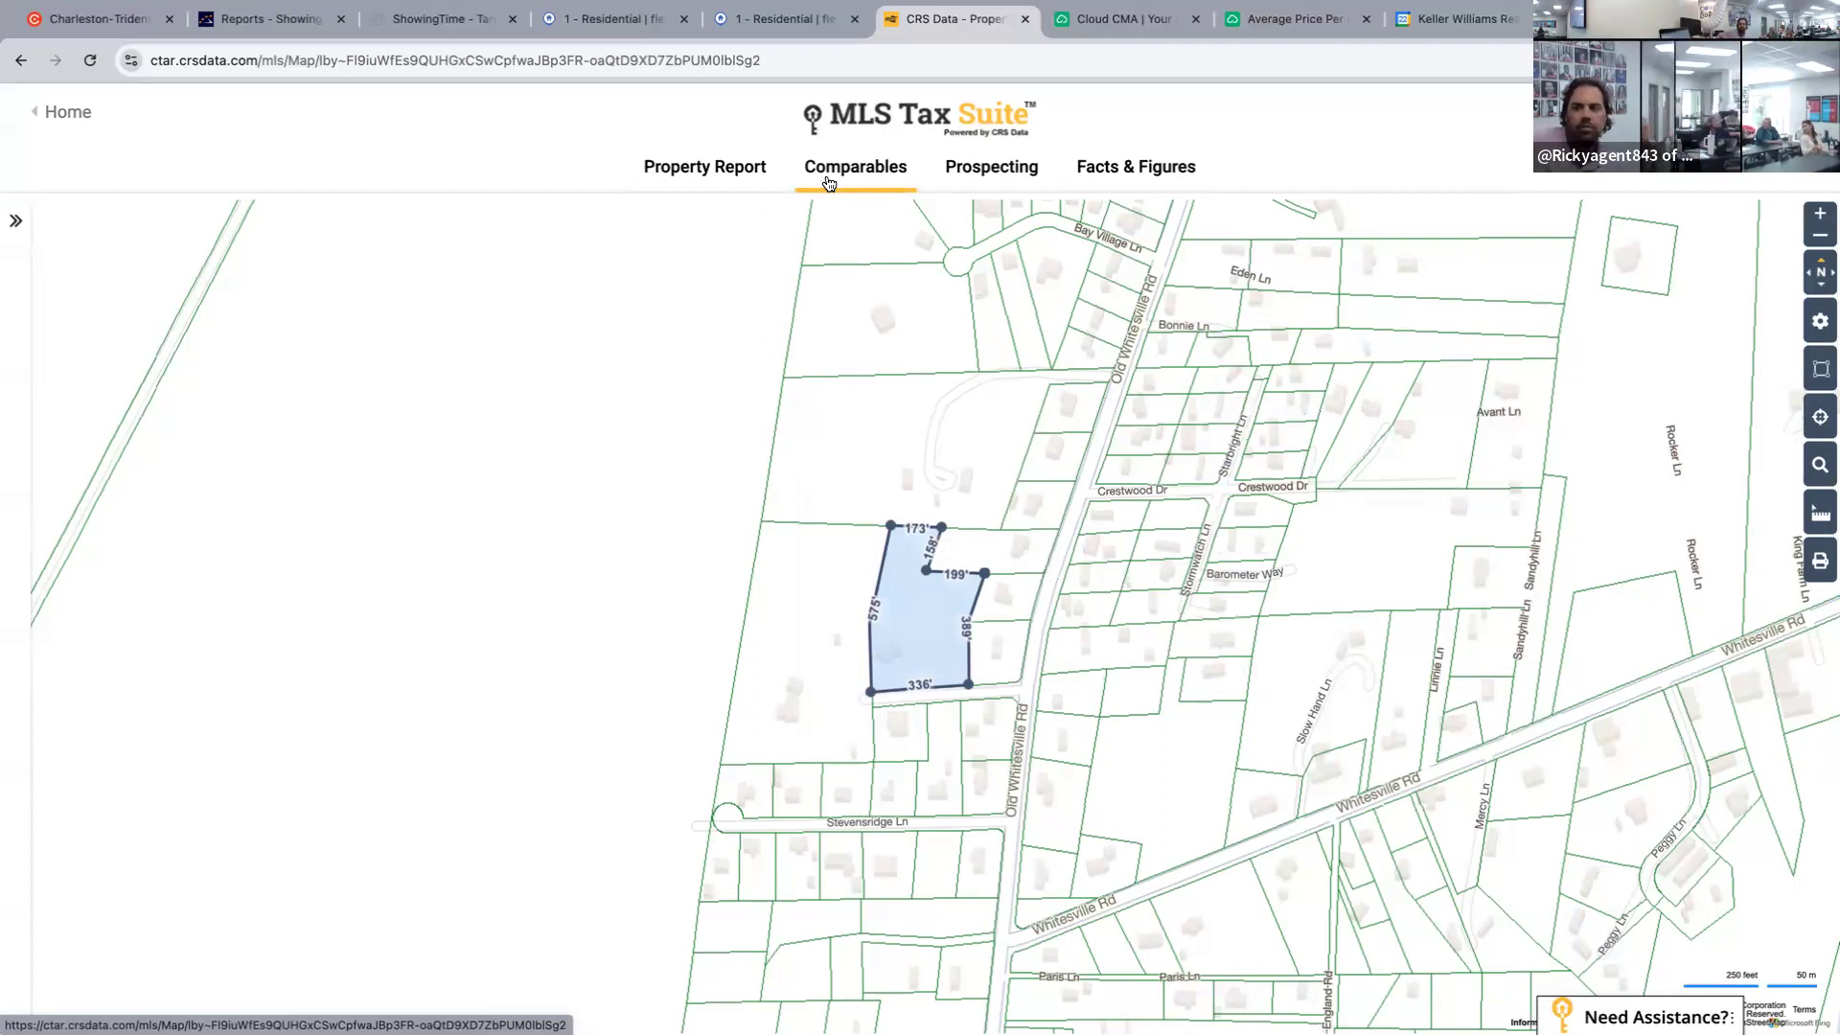
pyautogui.click(828, 182)
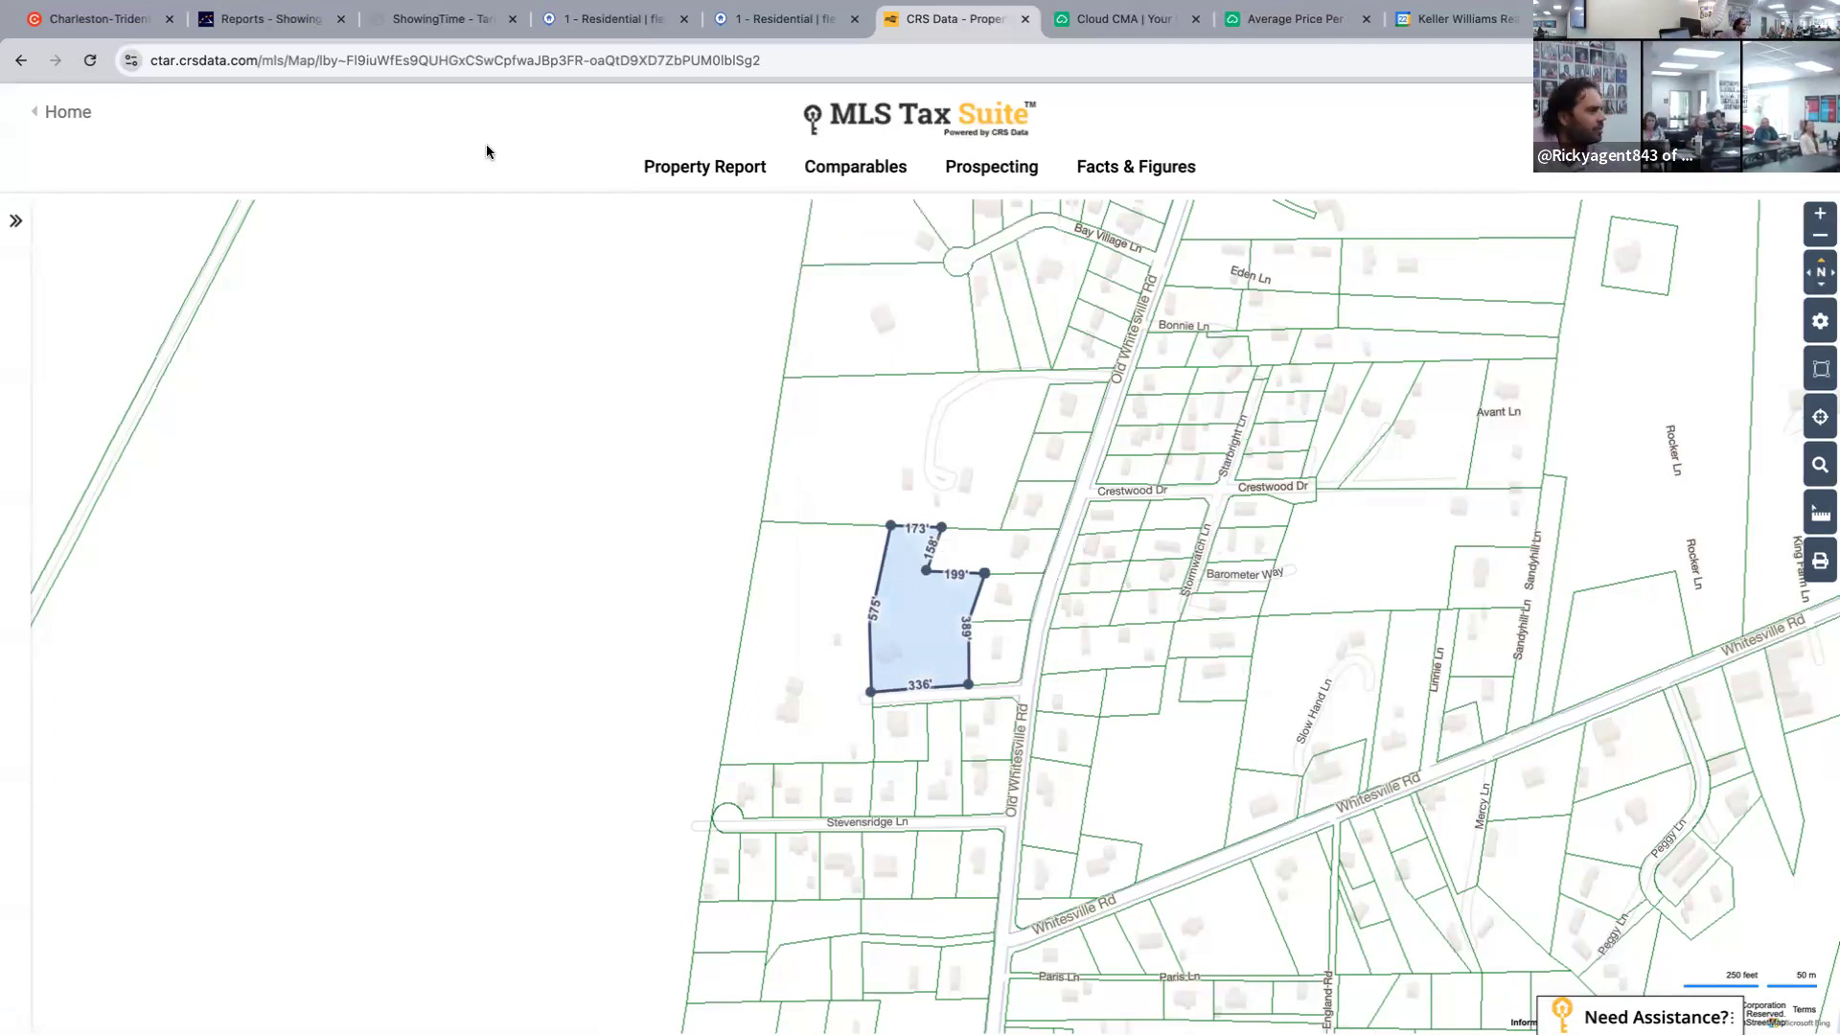
pyautogui.click(895, 170)
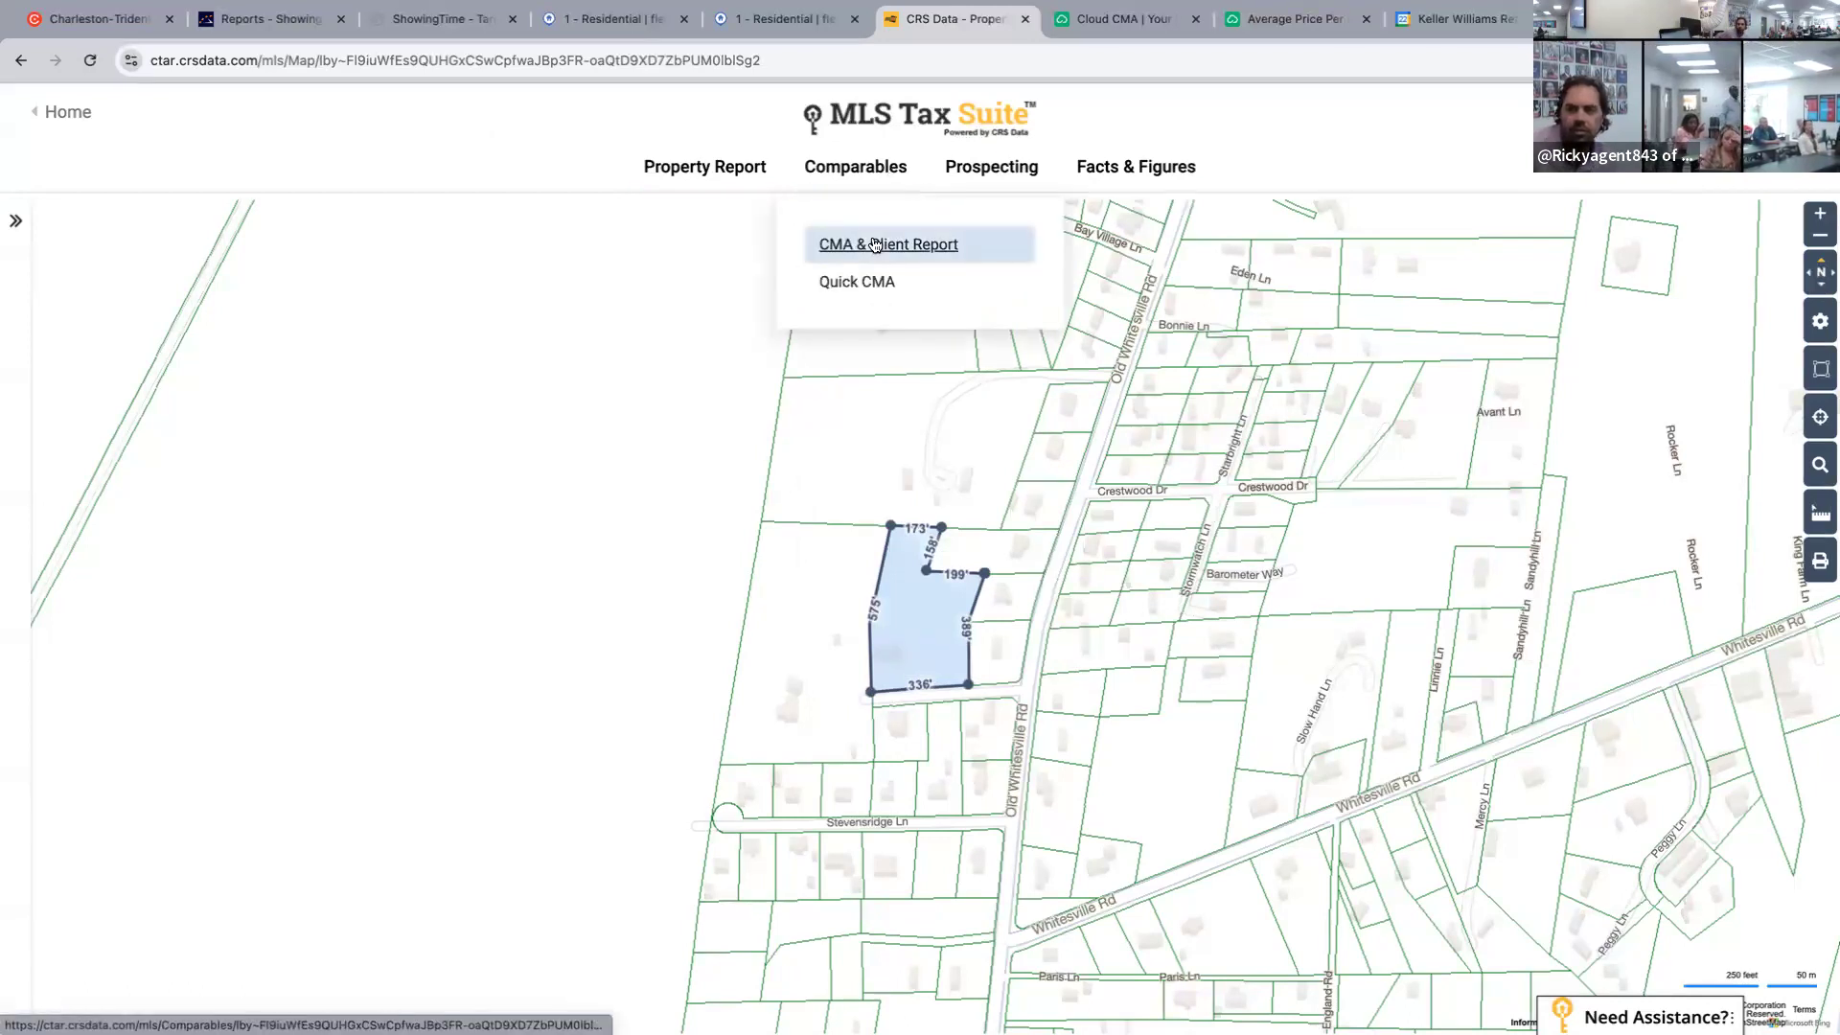
pyautogui.click(875, 244)
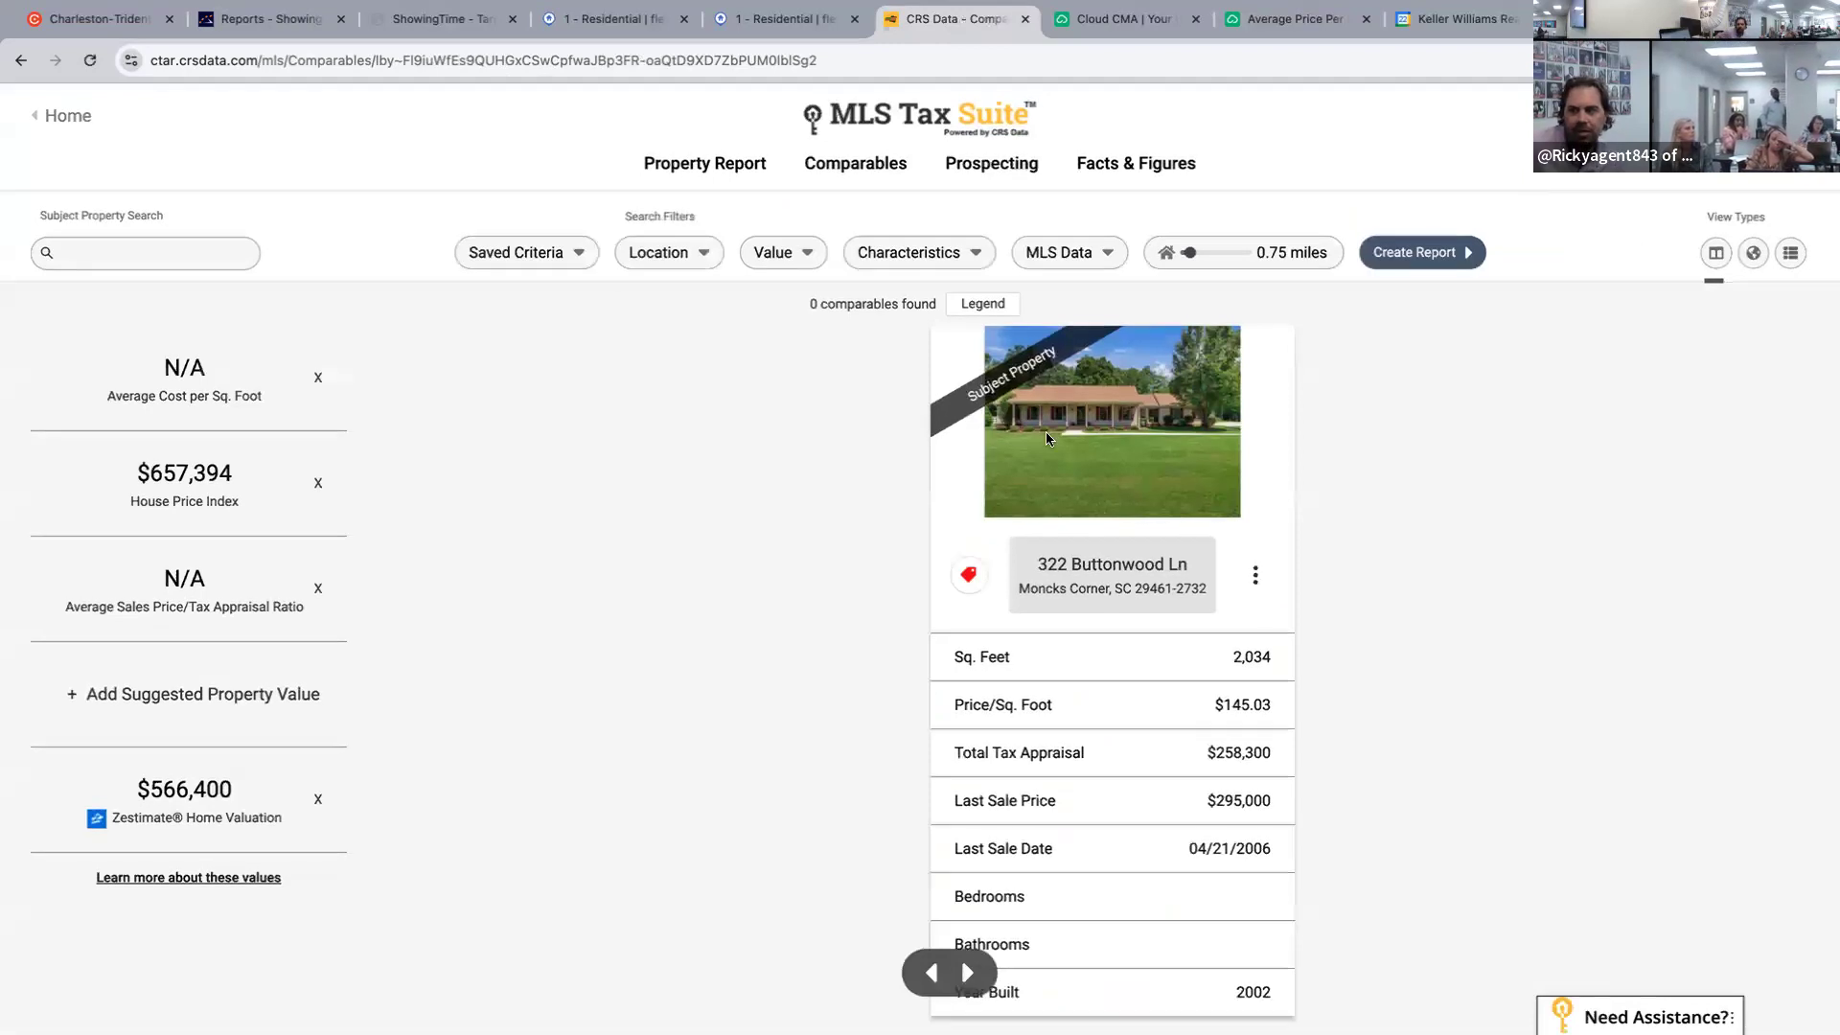
pyautogui.click(616, 23)
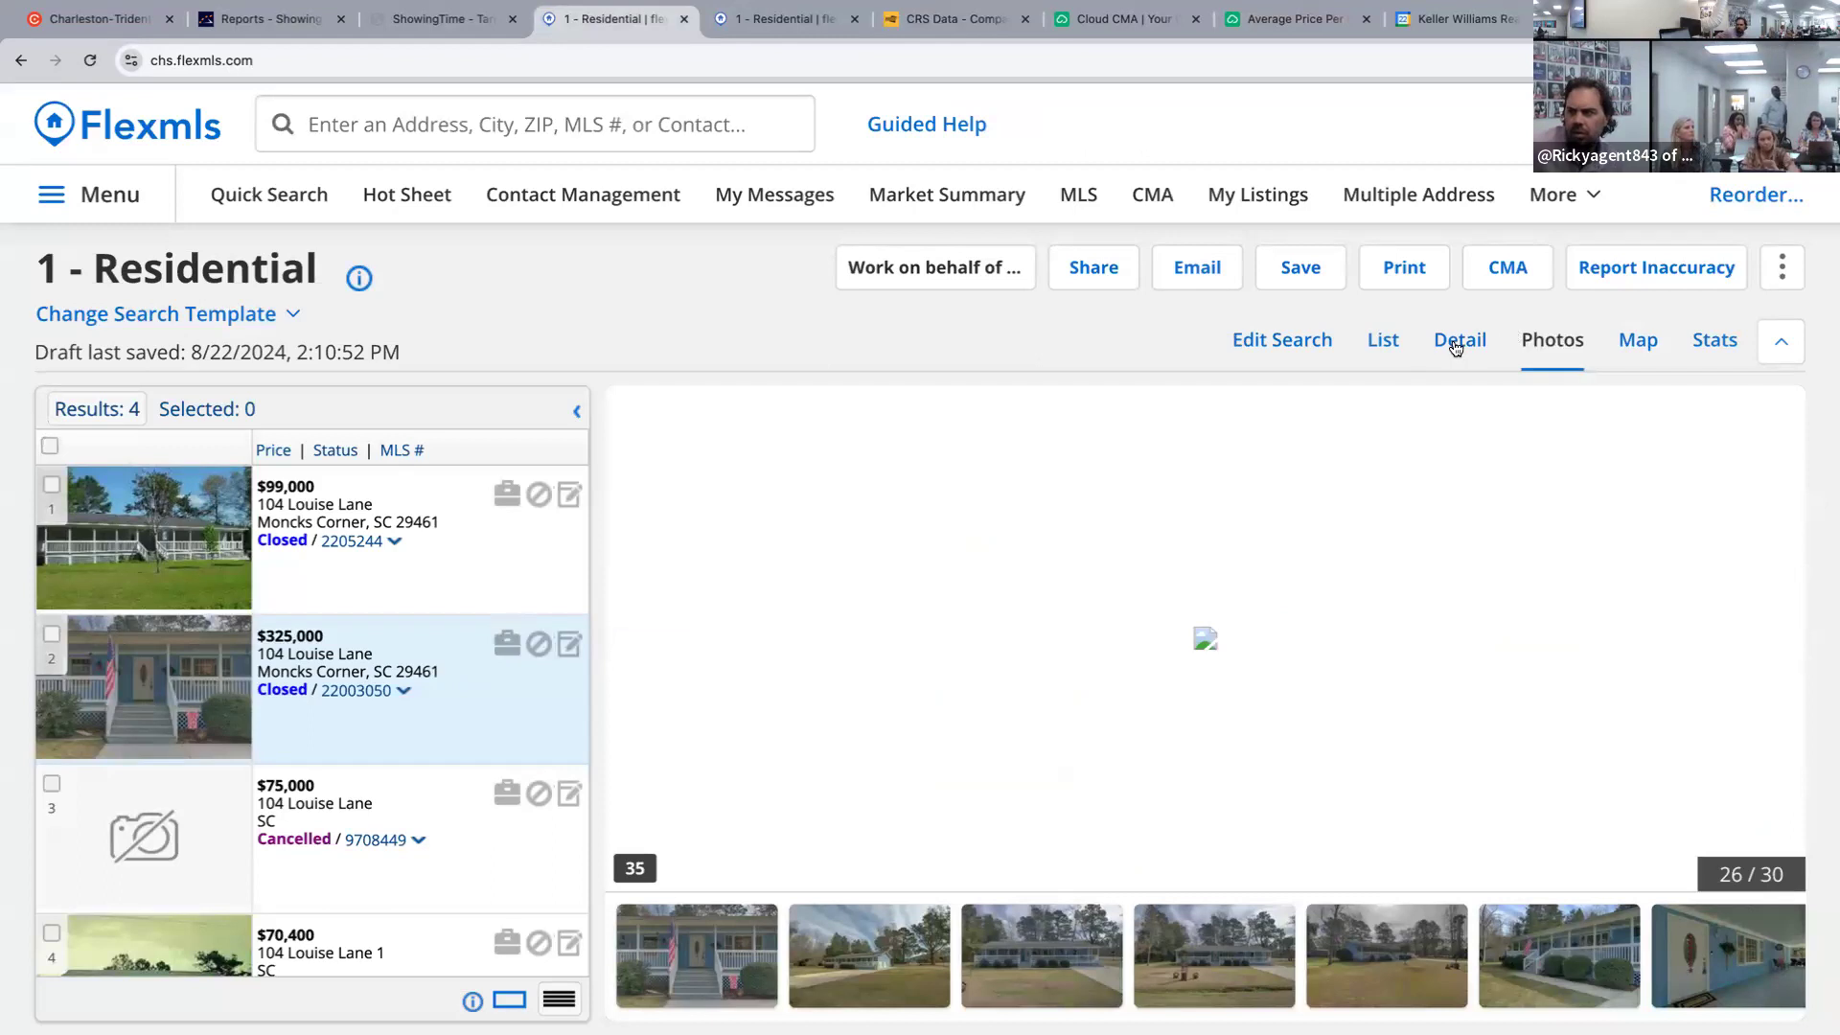
pyautogui.click(1456, 345)
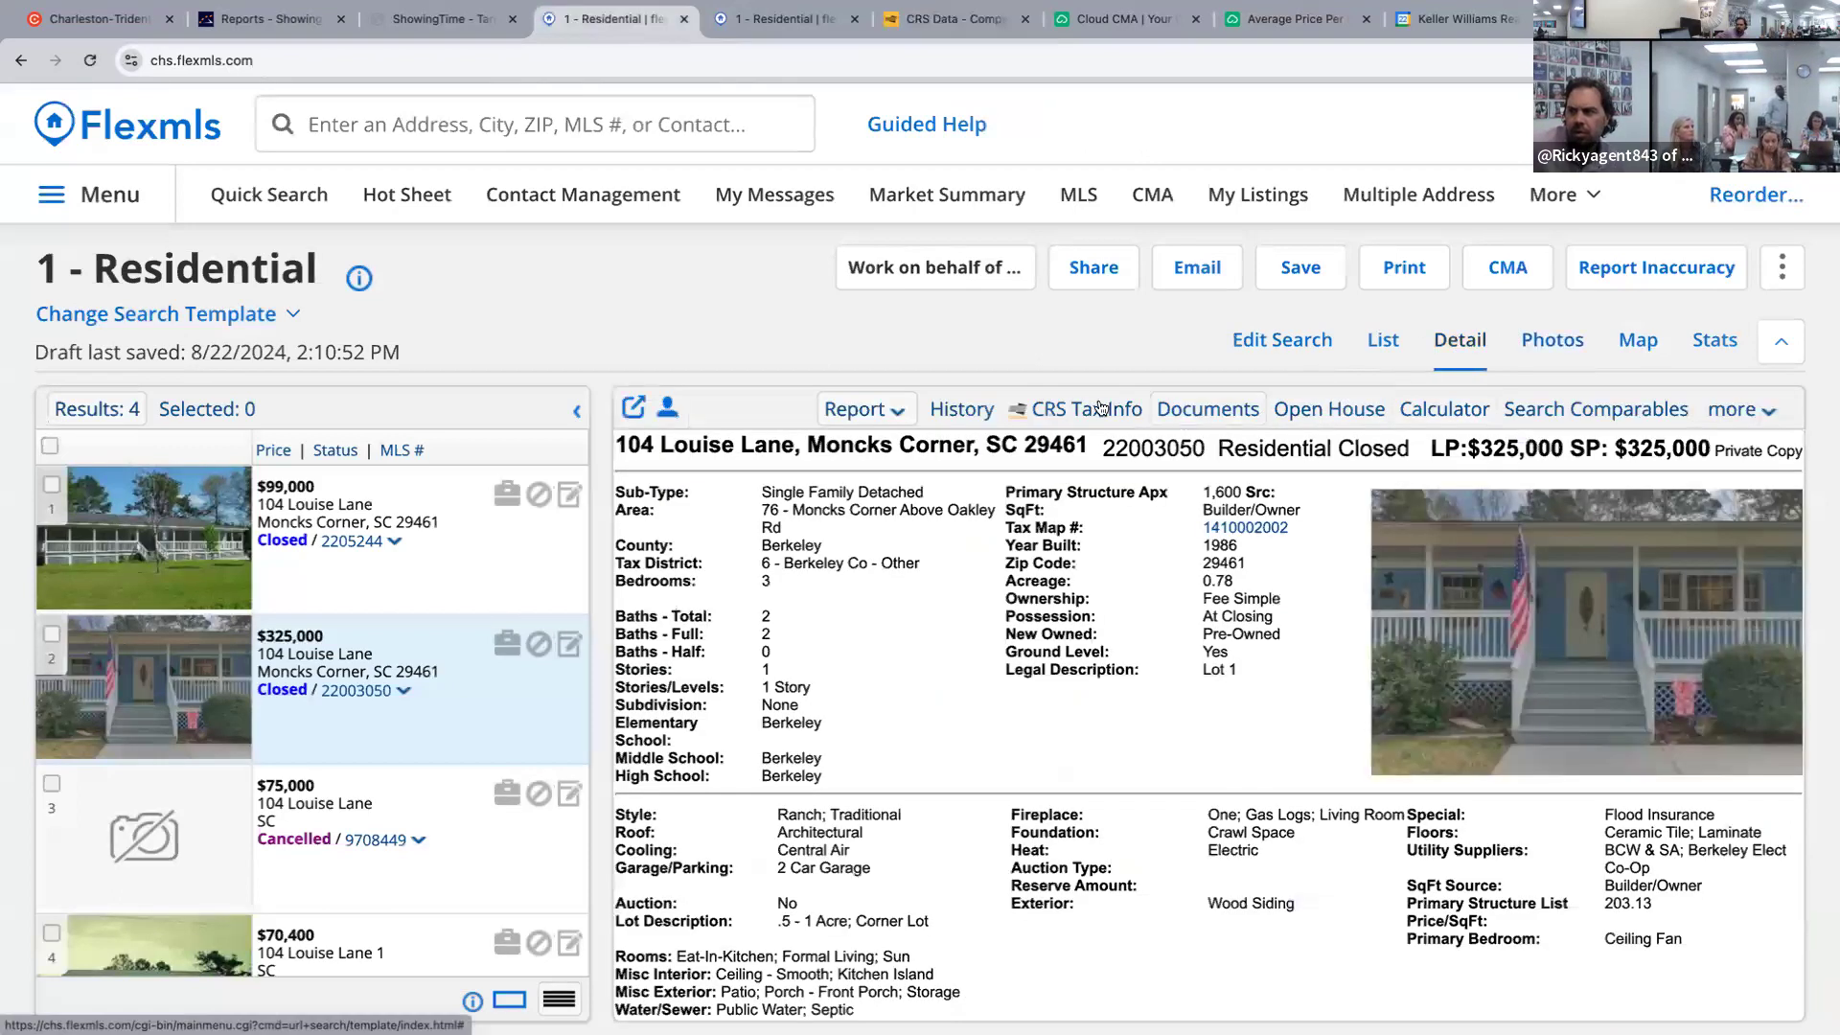
pyautogui.click(1073, 409)
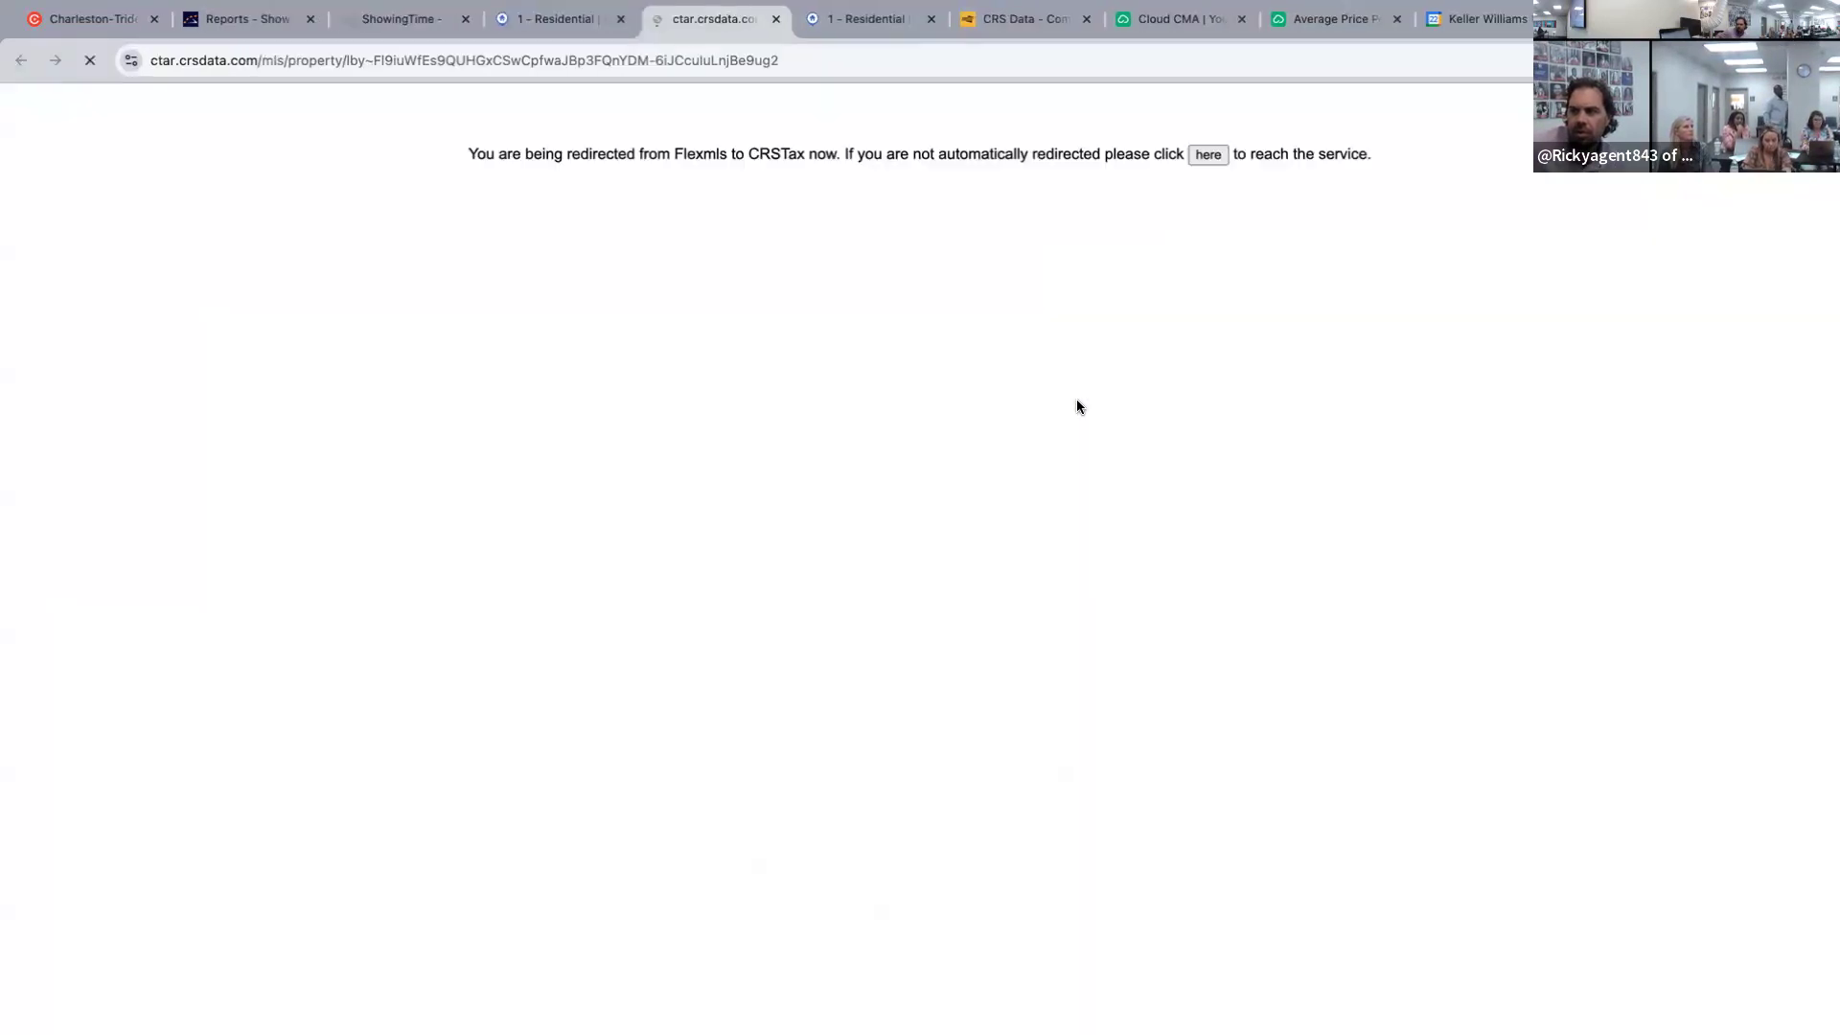
pyautogui.click(1237, 654)
pyautogui.moveTo(889, 181)
pyautogui.click(892, 244)
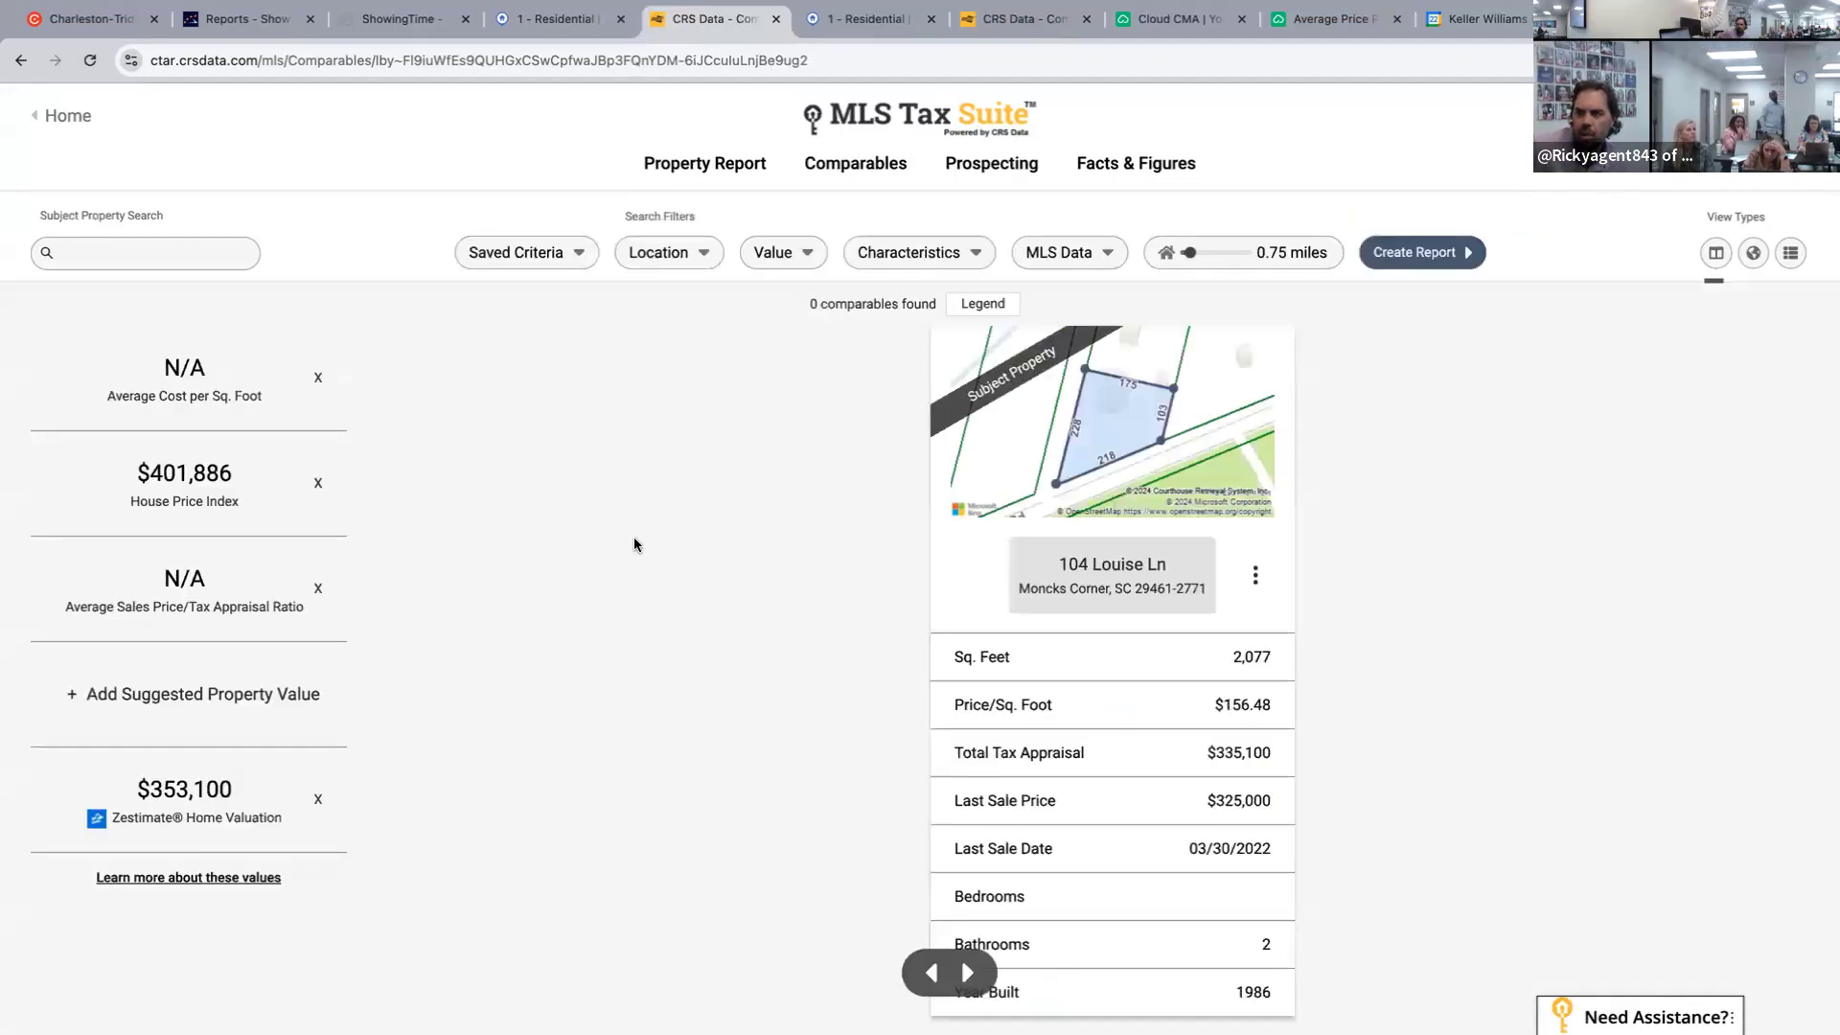
# Widen the comparables search radius to 2.75 miles.
pyautogui.scroll(1, 641, 537)
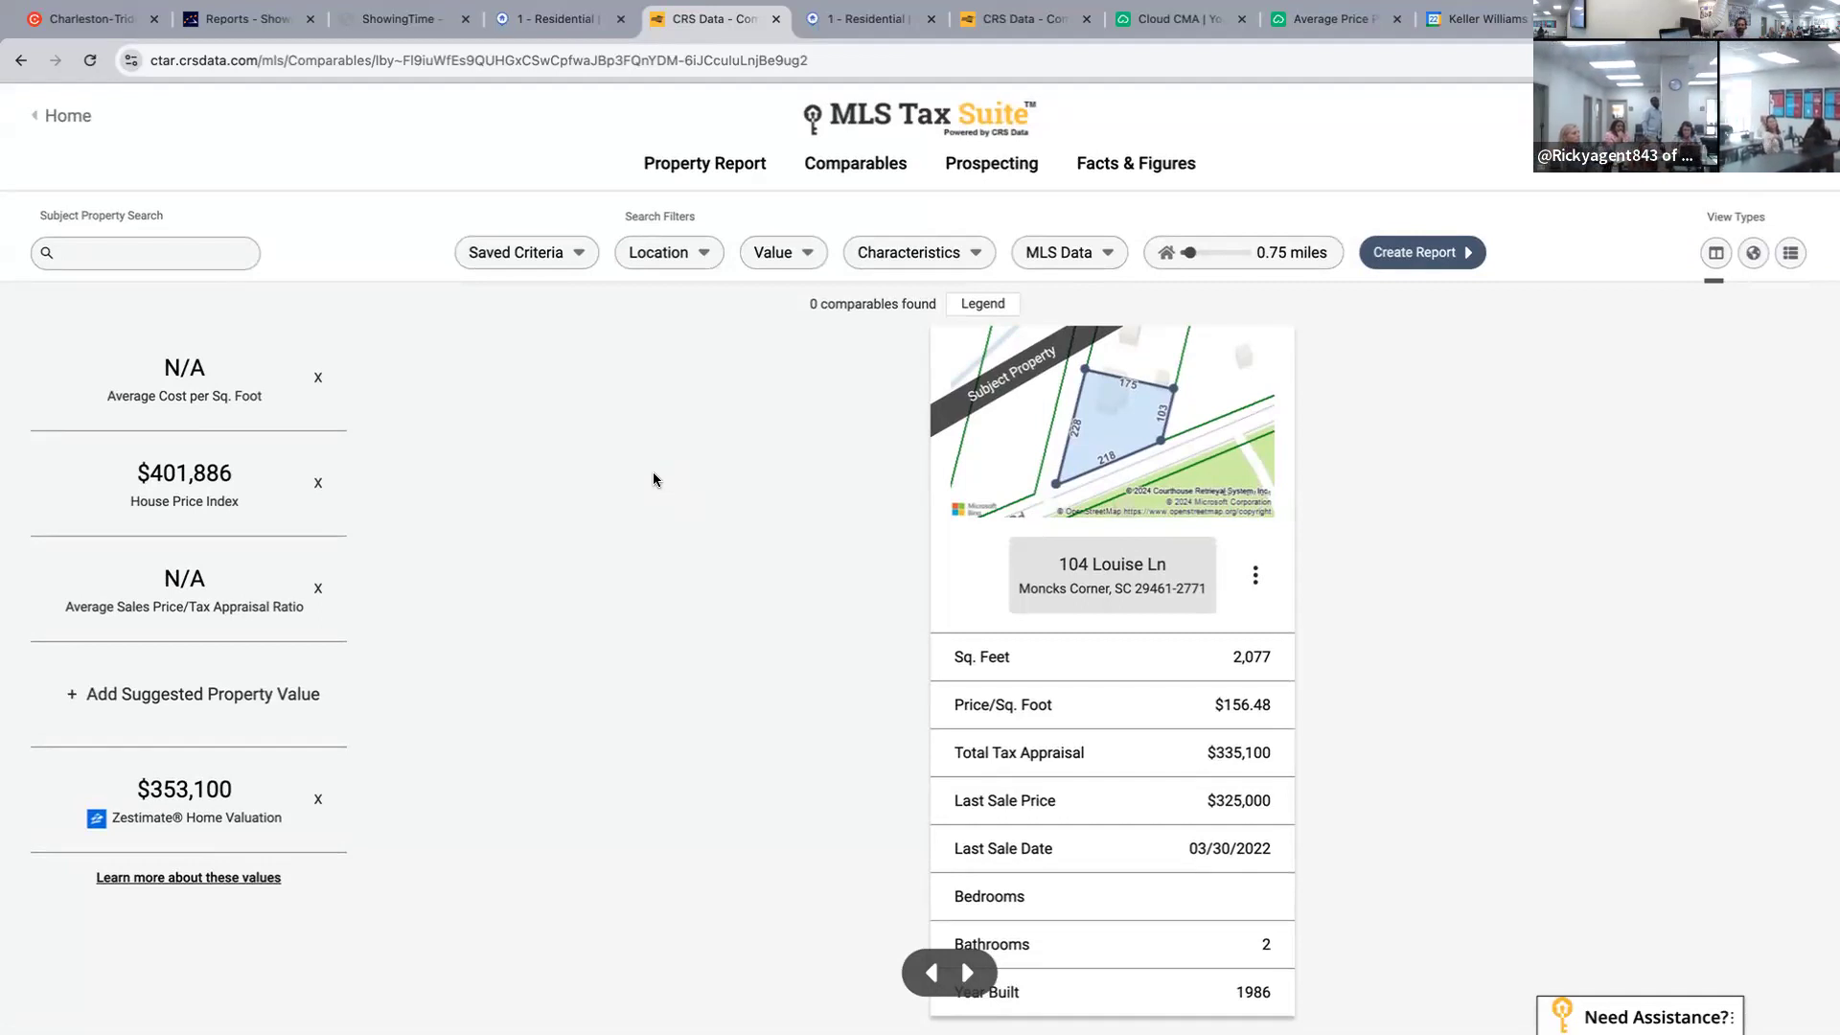
pyautogui.click(968, 308)
pyautogui.moveTo(1194, 255); pyautogui.dragTo(1207, 254)
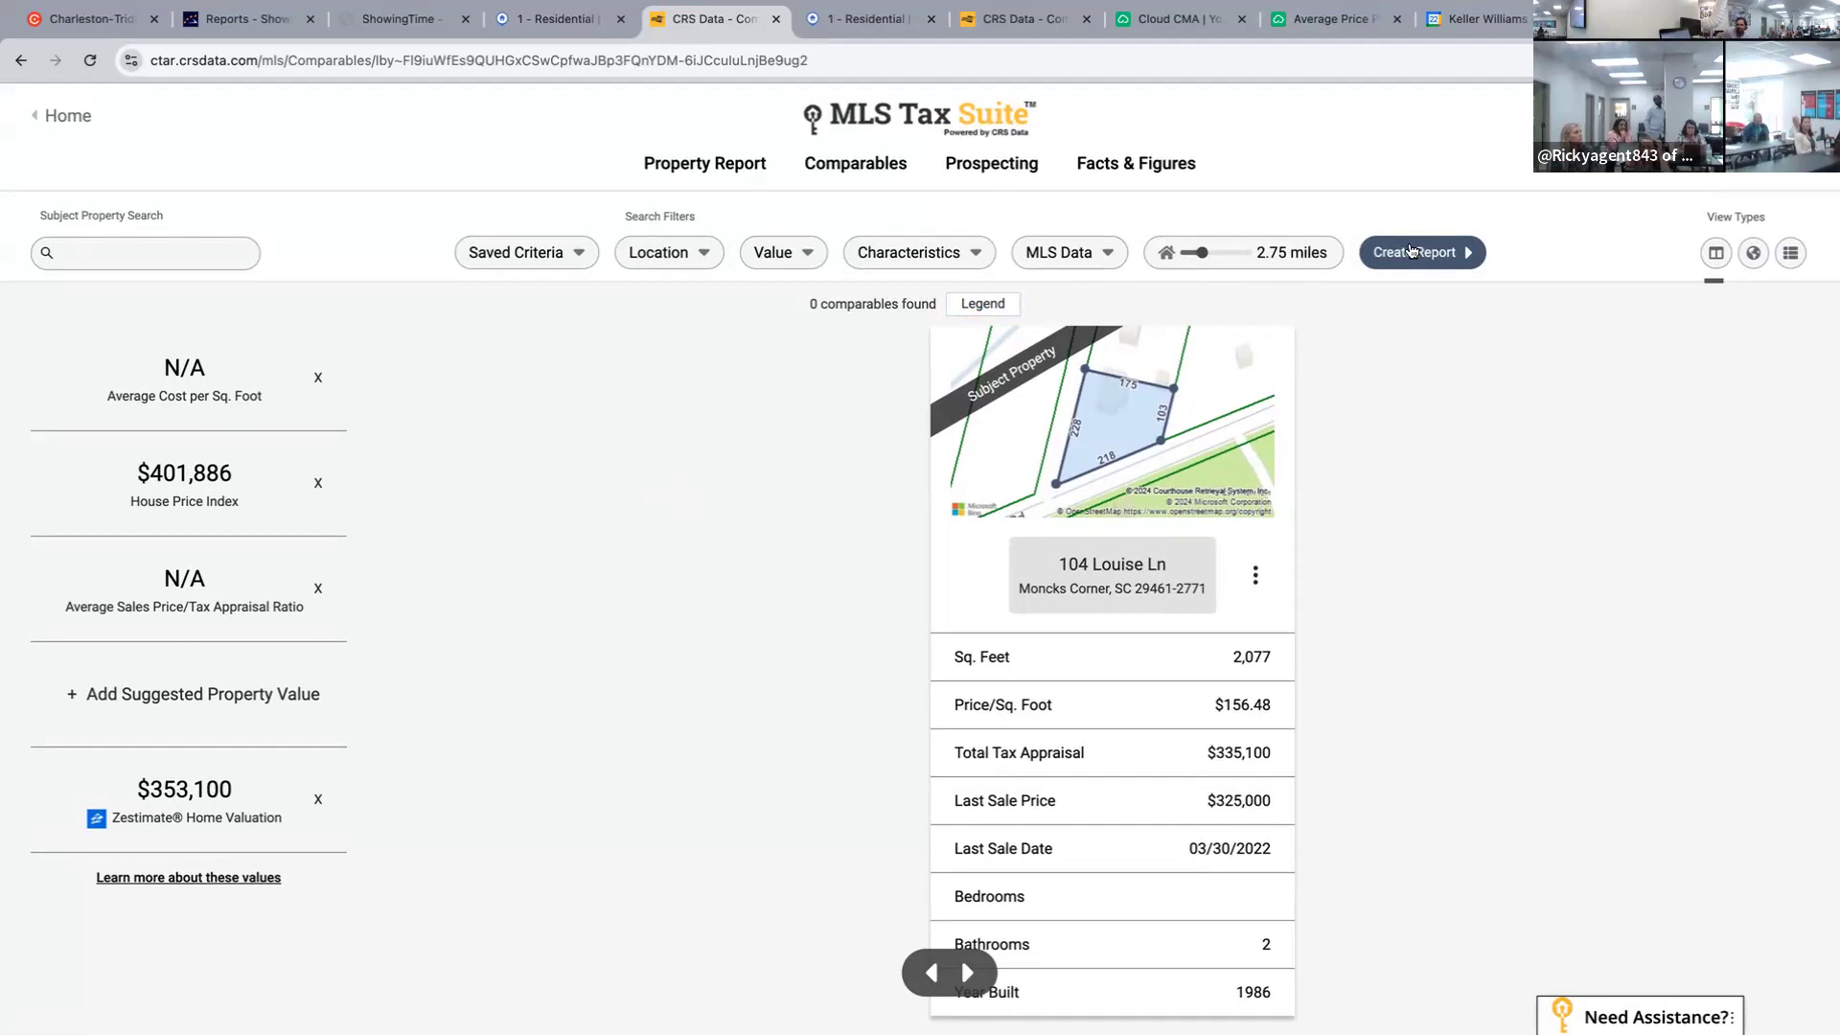
# Run the comparables search and widen the radius to 4 miles.
pyautogui.click(1411, 254)
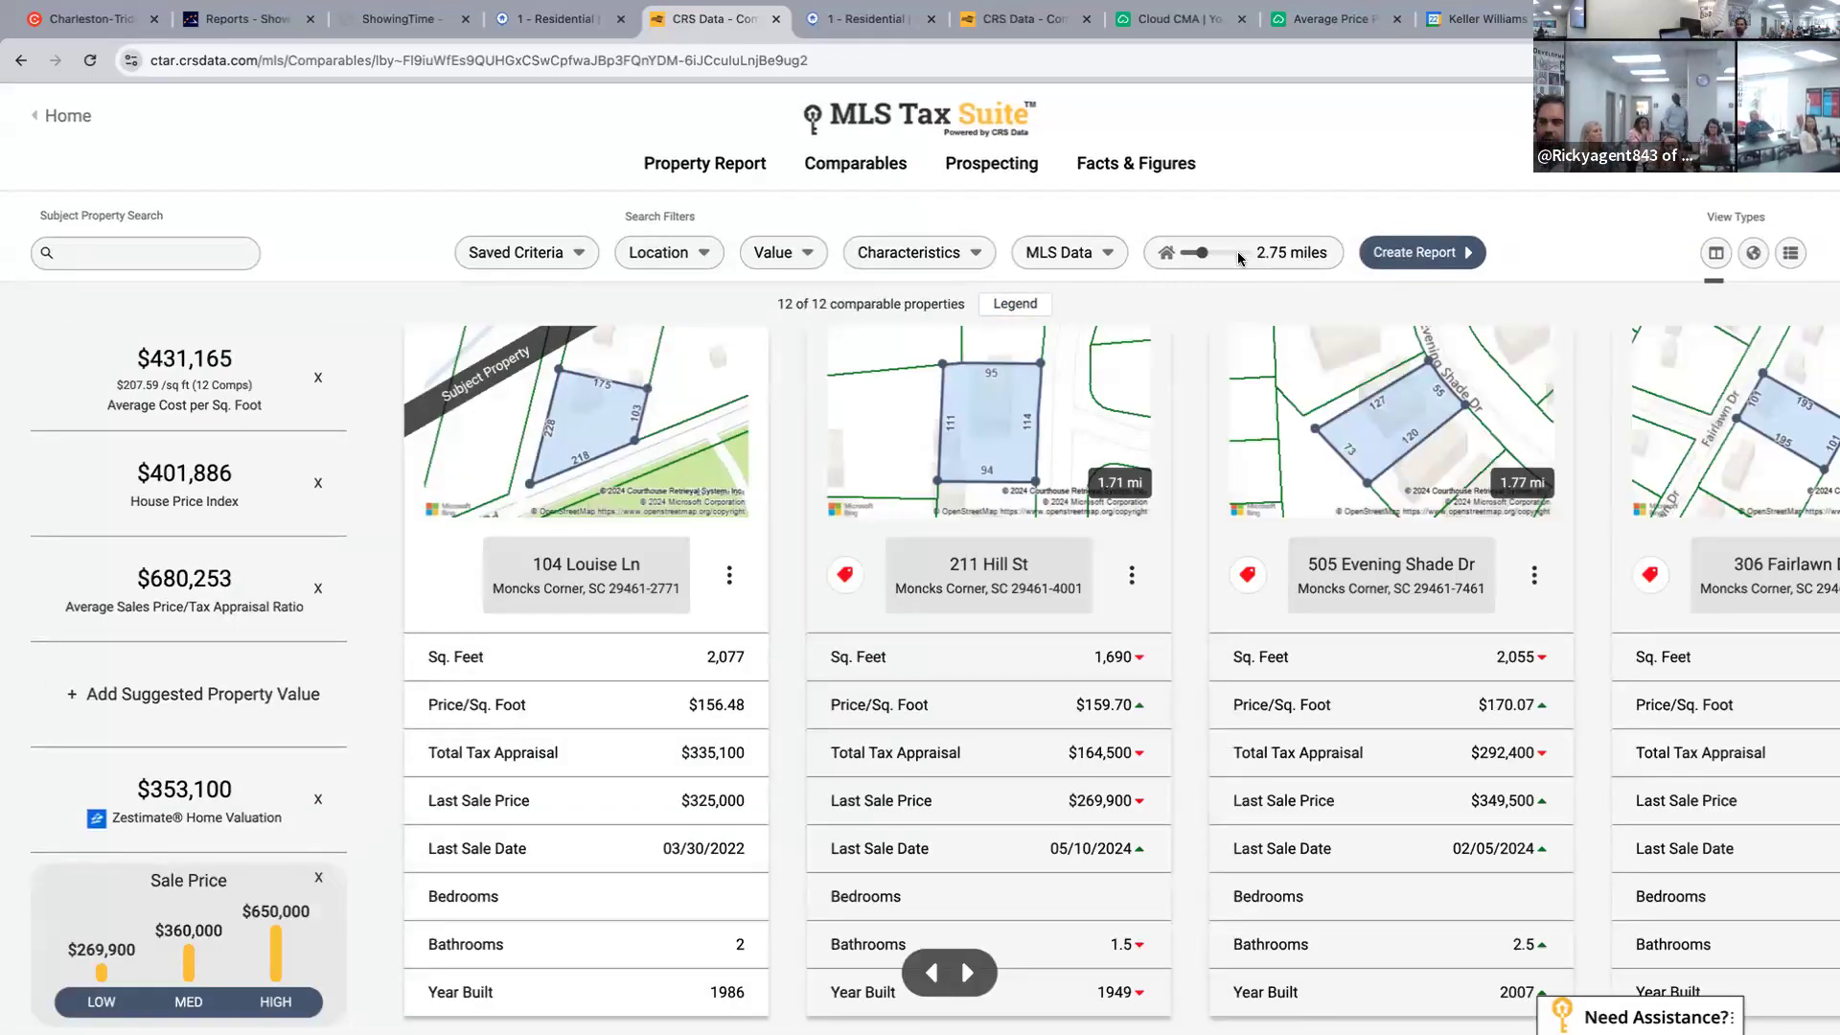
pyautogui.moveTo(1203, 257); pyautogui.dragTo(1212, 260)
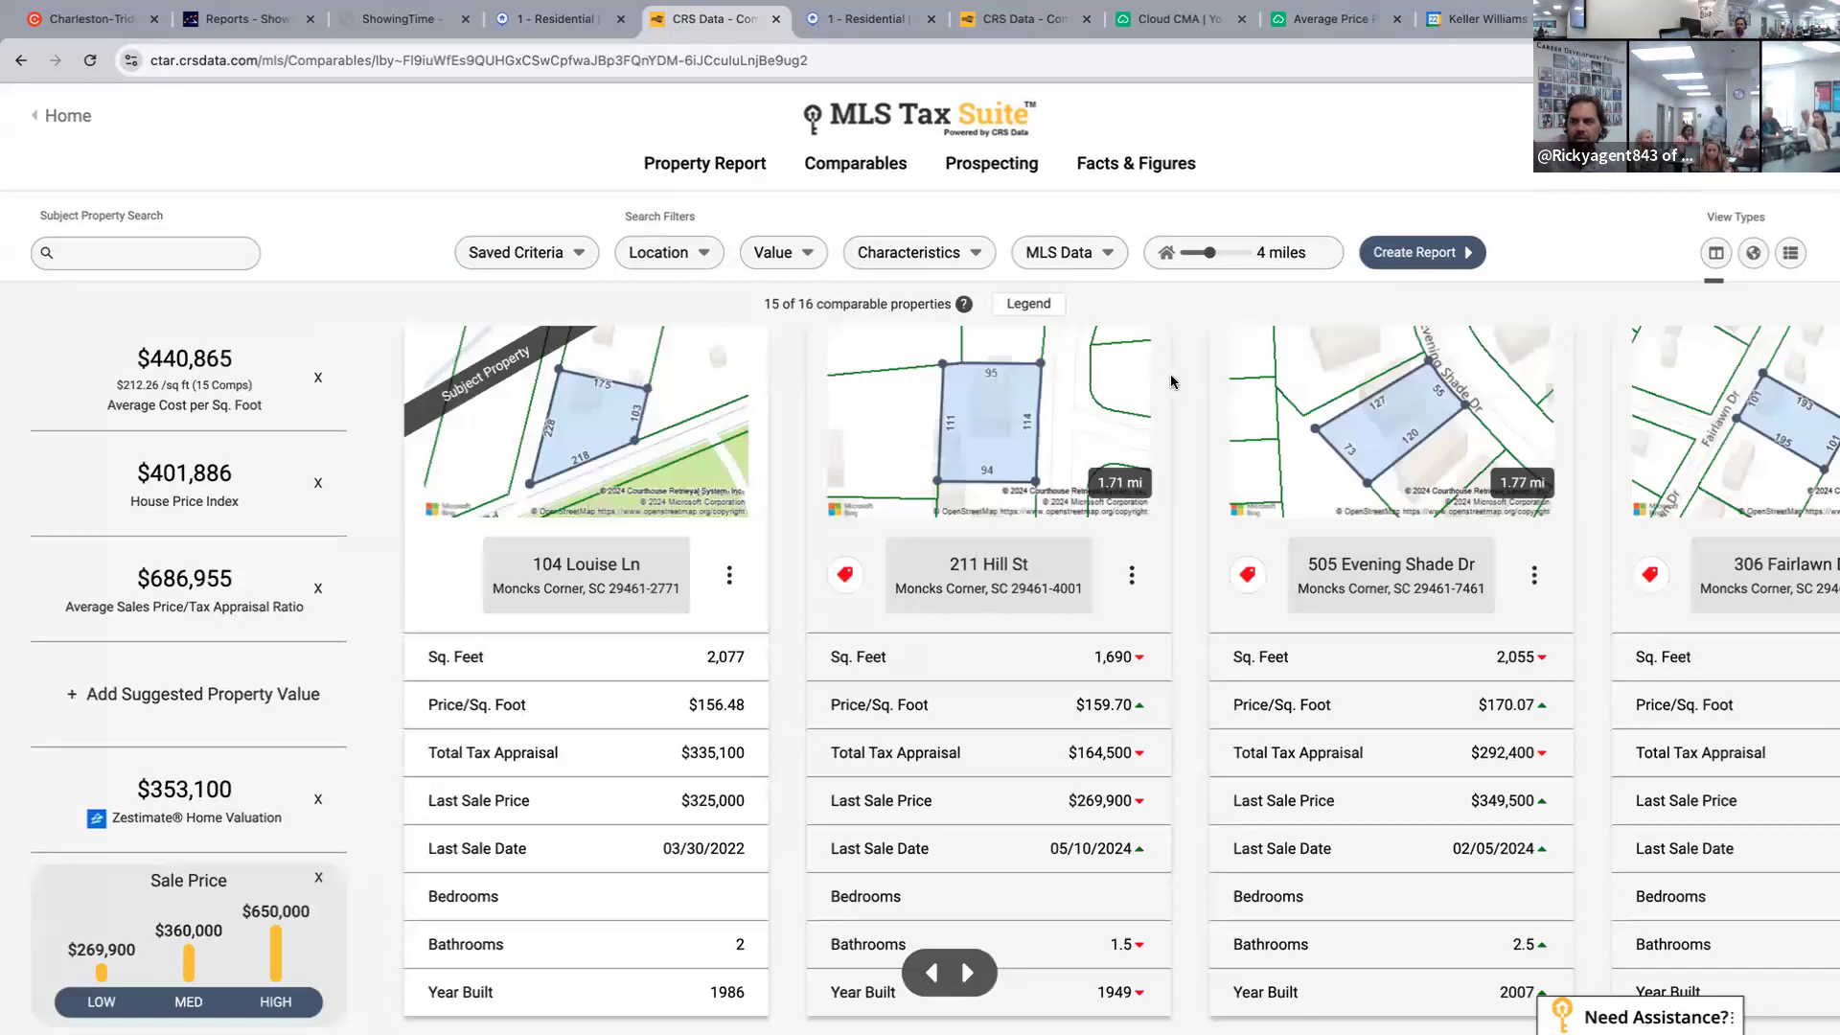
pyautogui.scroll(-1, 1180, 388)
pyautogui.scroll(1, 1180, 388)
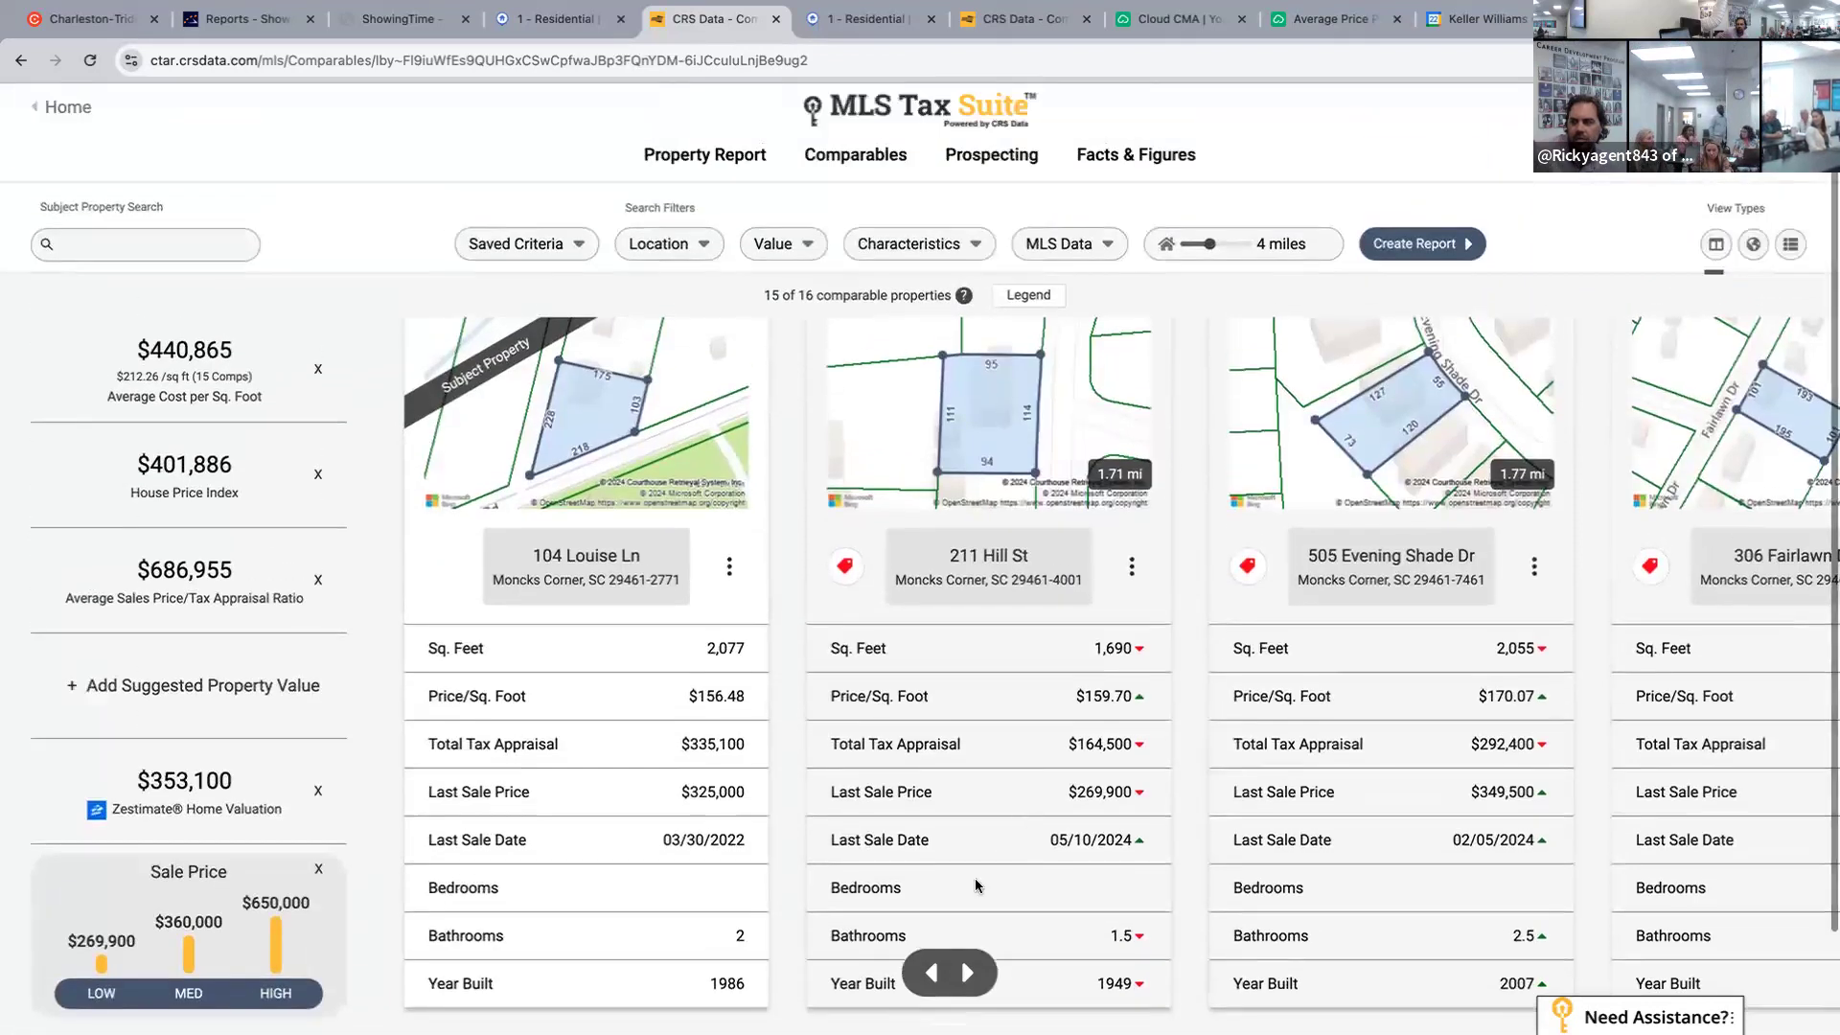
# Page forward through the comparable property cards, then back to the first one.
pyautogui.click(966, 974)
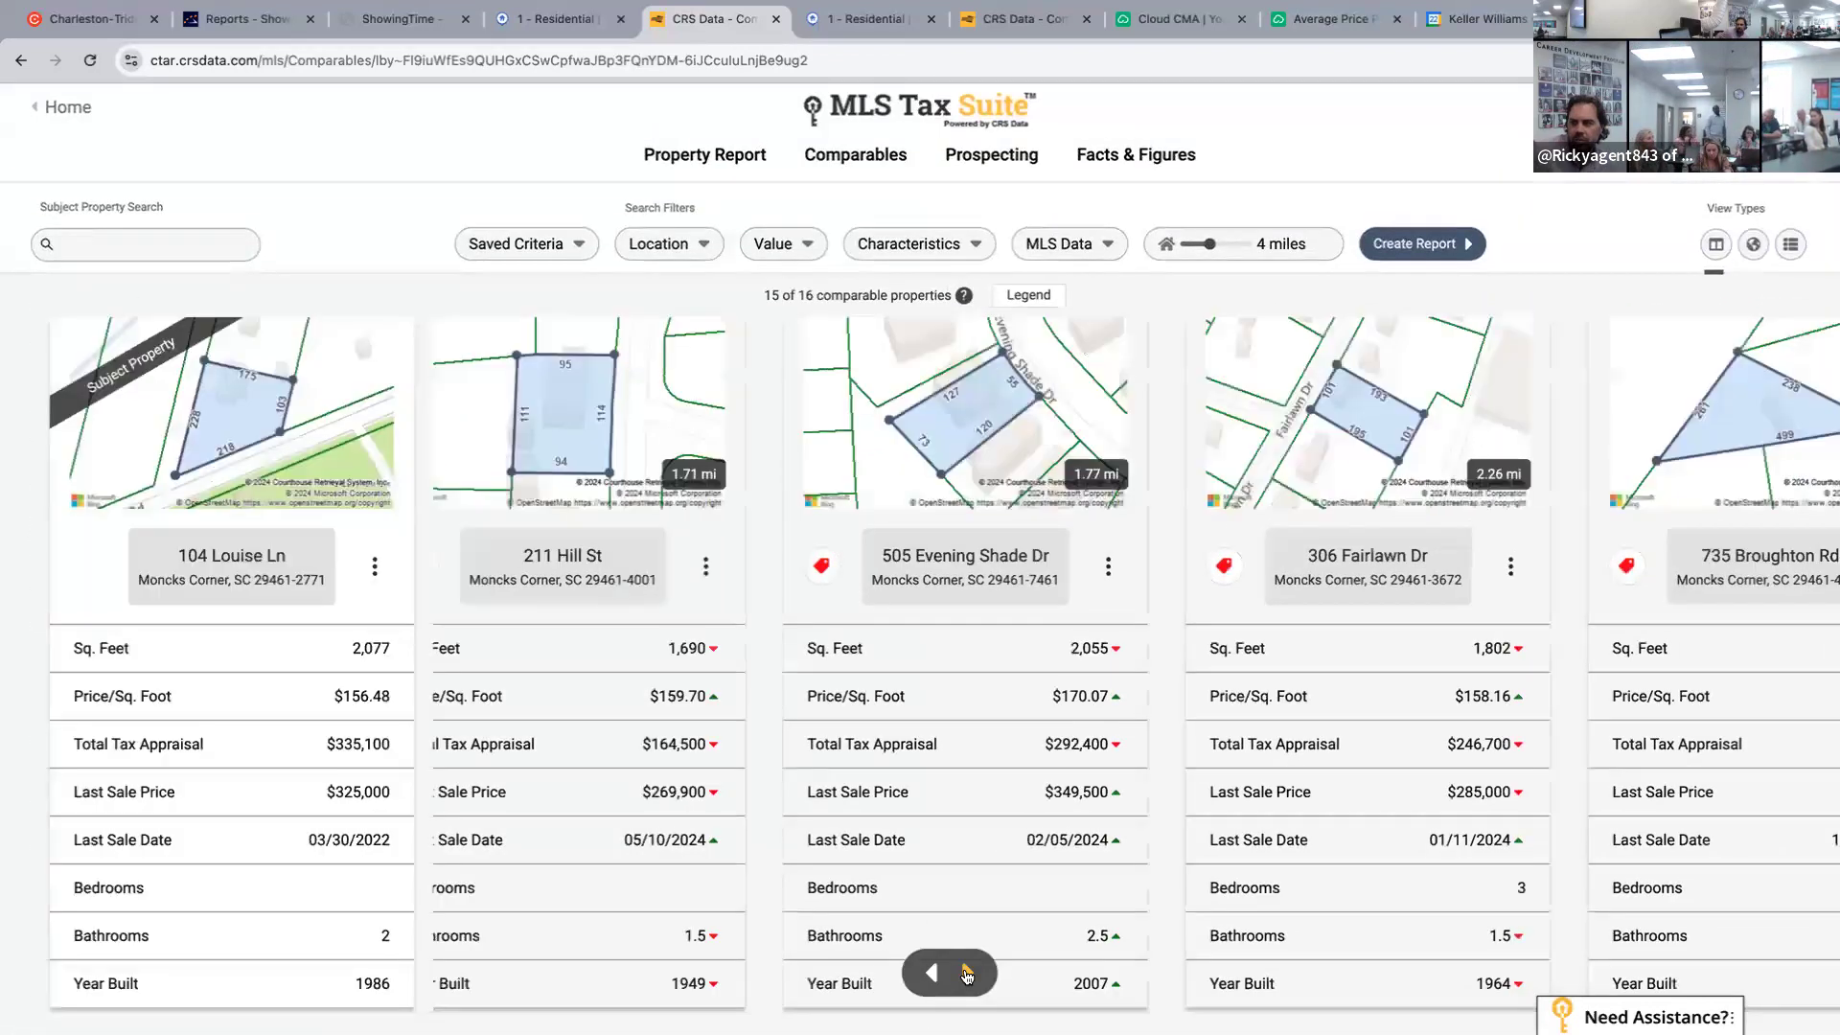
pyautogui.click(966, 975)
pyautogui.click(966, 974)
pyautogui.click(966, 974)
pyautogui.click(966, 975)
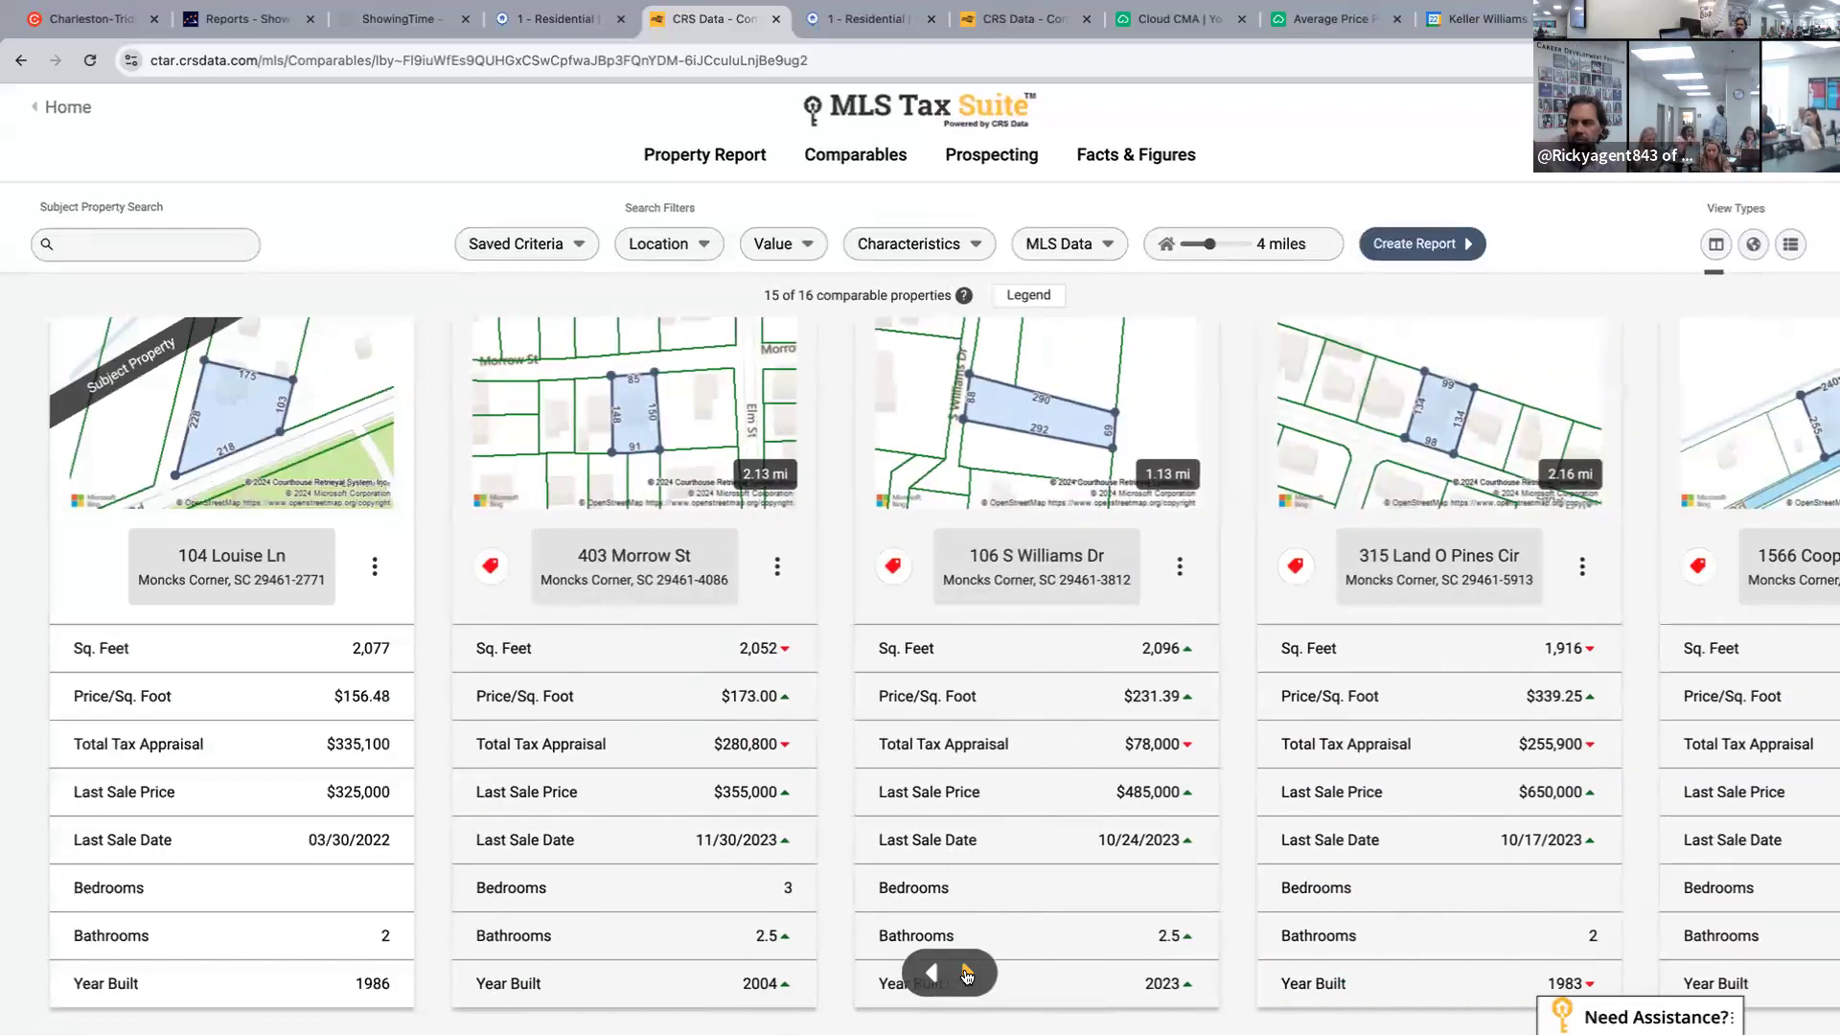
pyautogui.click(966, 974)
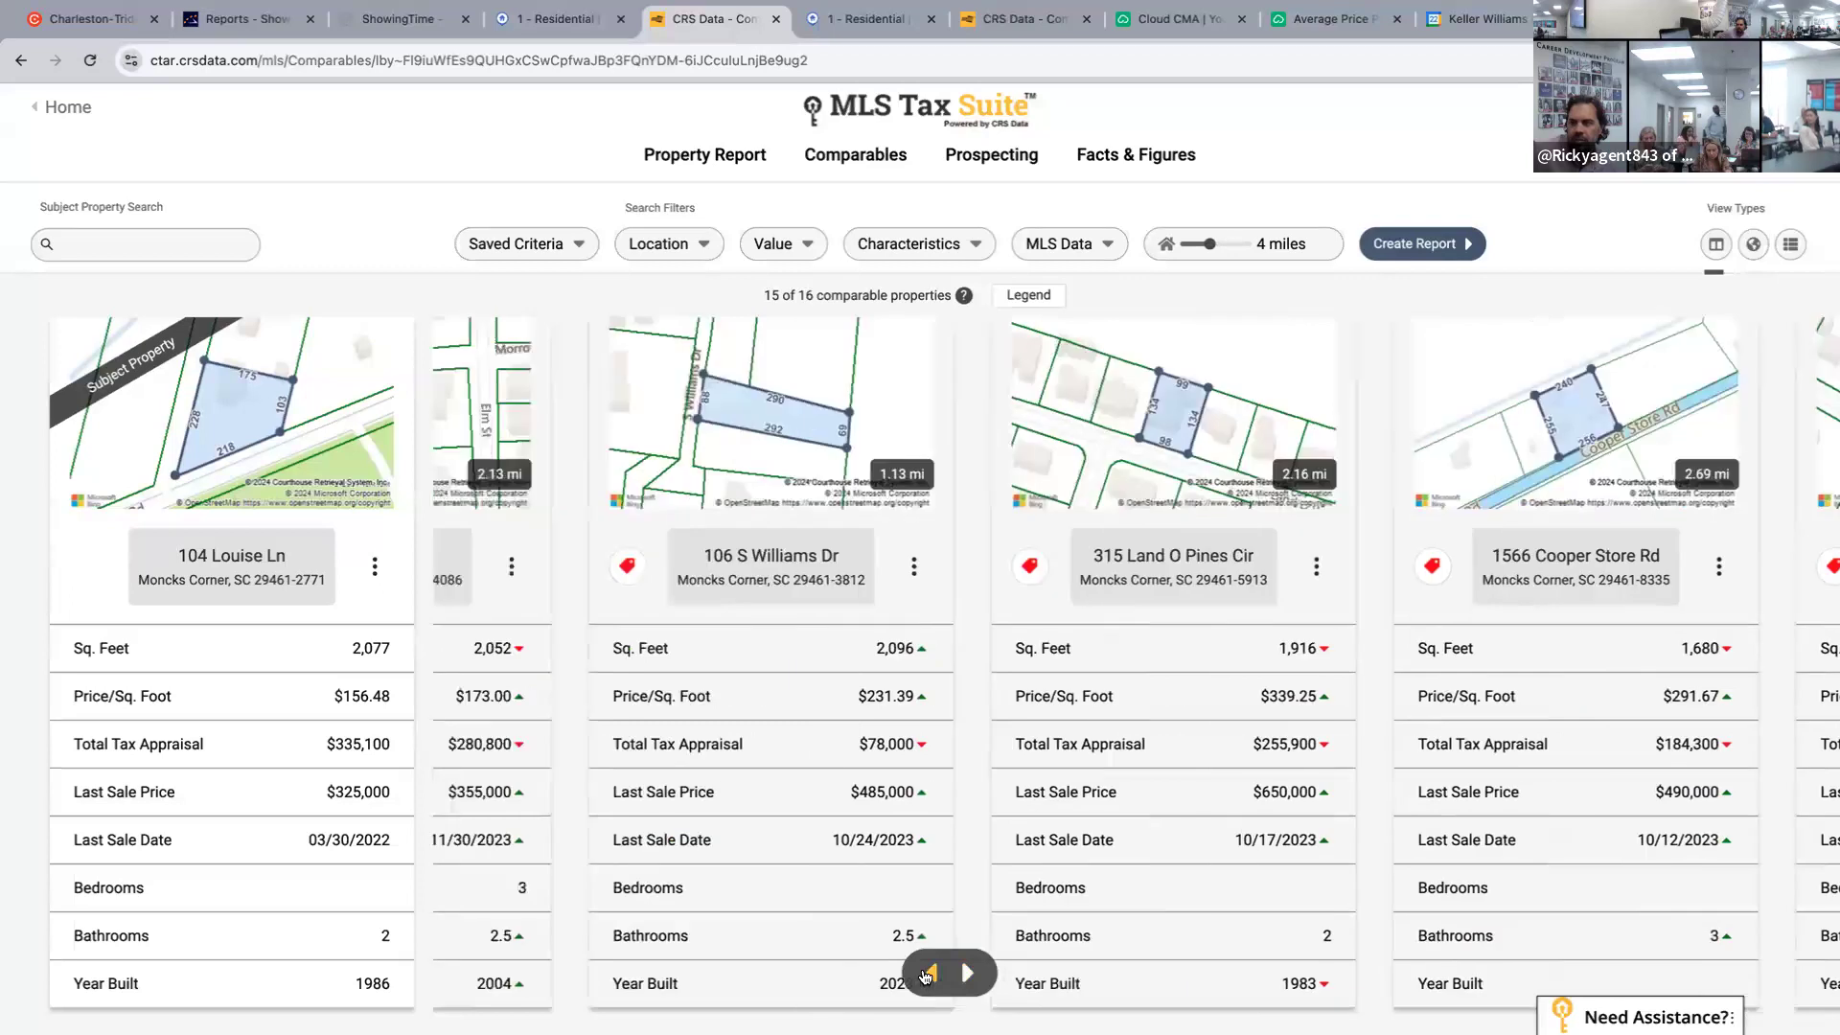
pyautogui.click(925, 975)
pyautogui.click(925, 975)
pyautogui.click(925, 974)
pyautogui.click(925, 974)
pyautogui.click(925, 974)
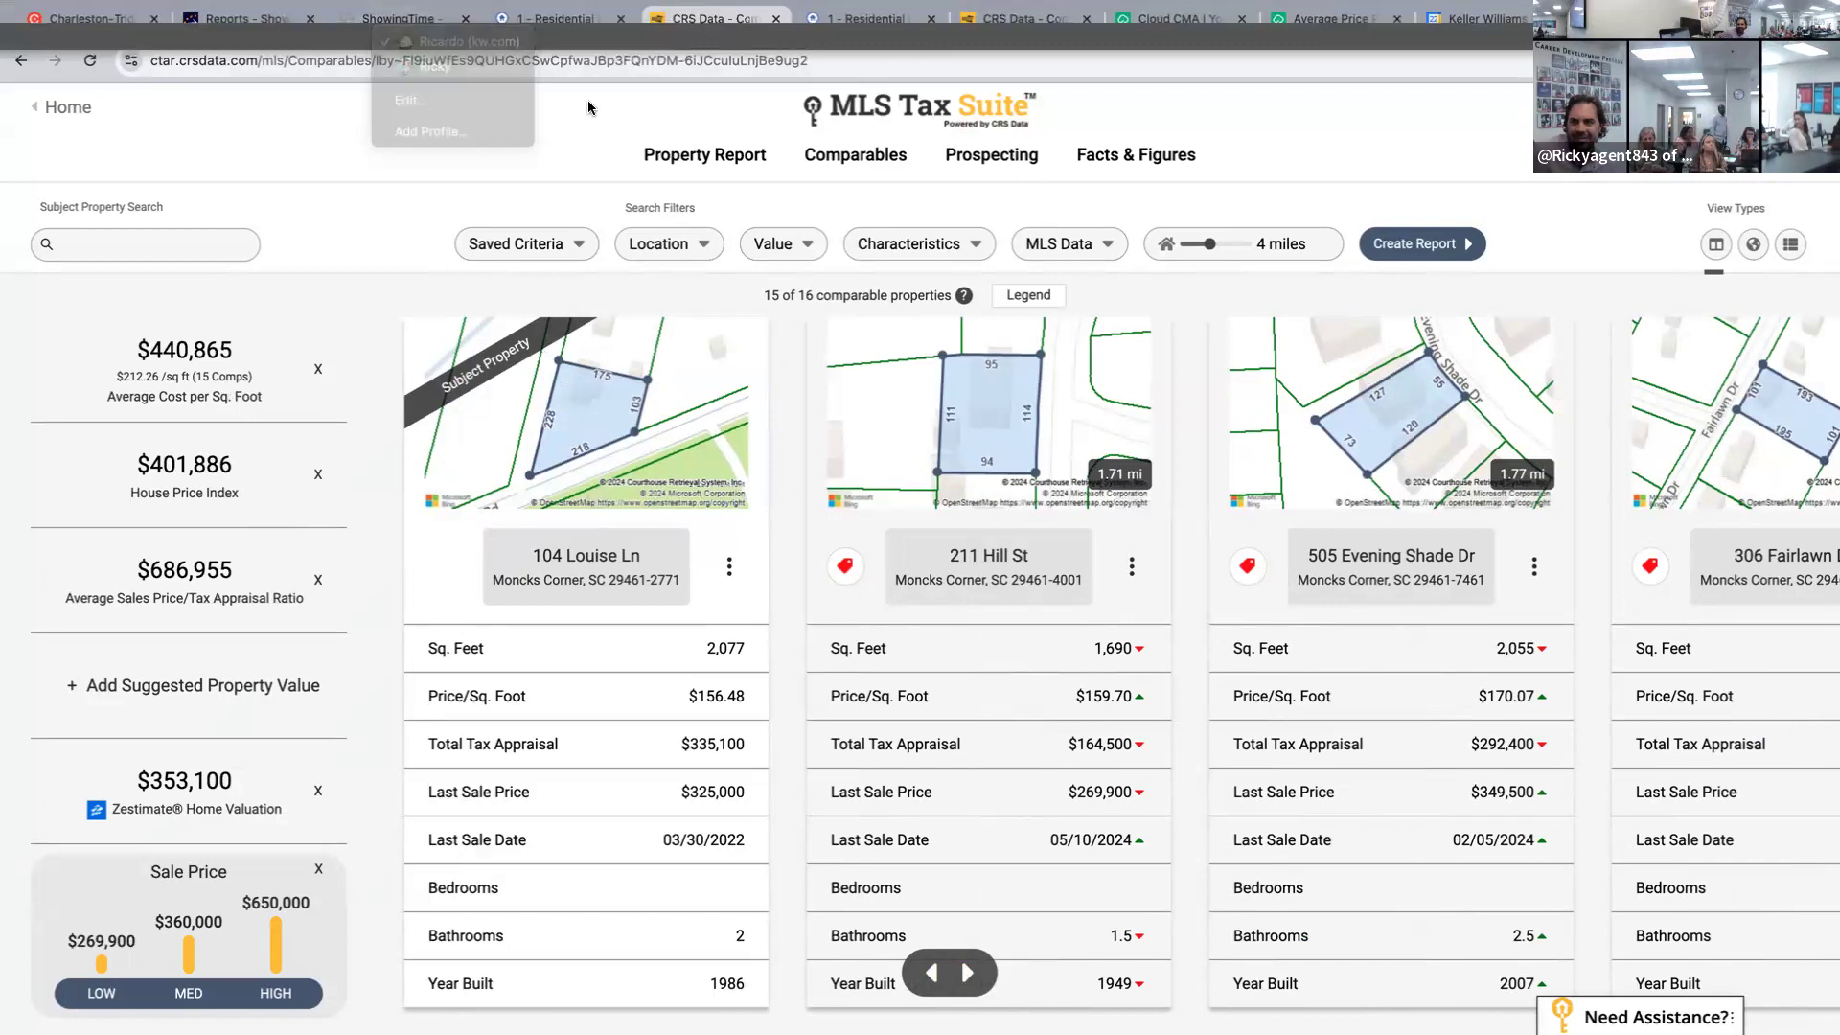
pyautogui.click(1164, 19)
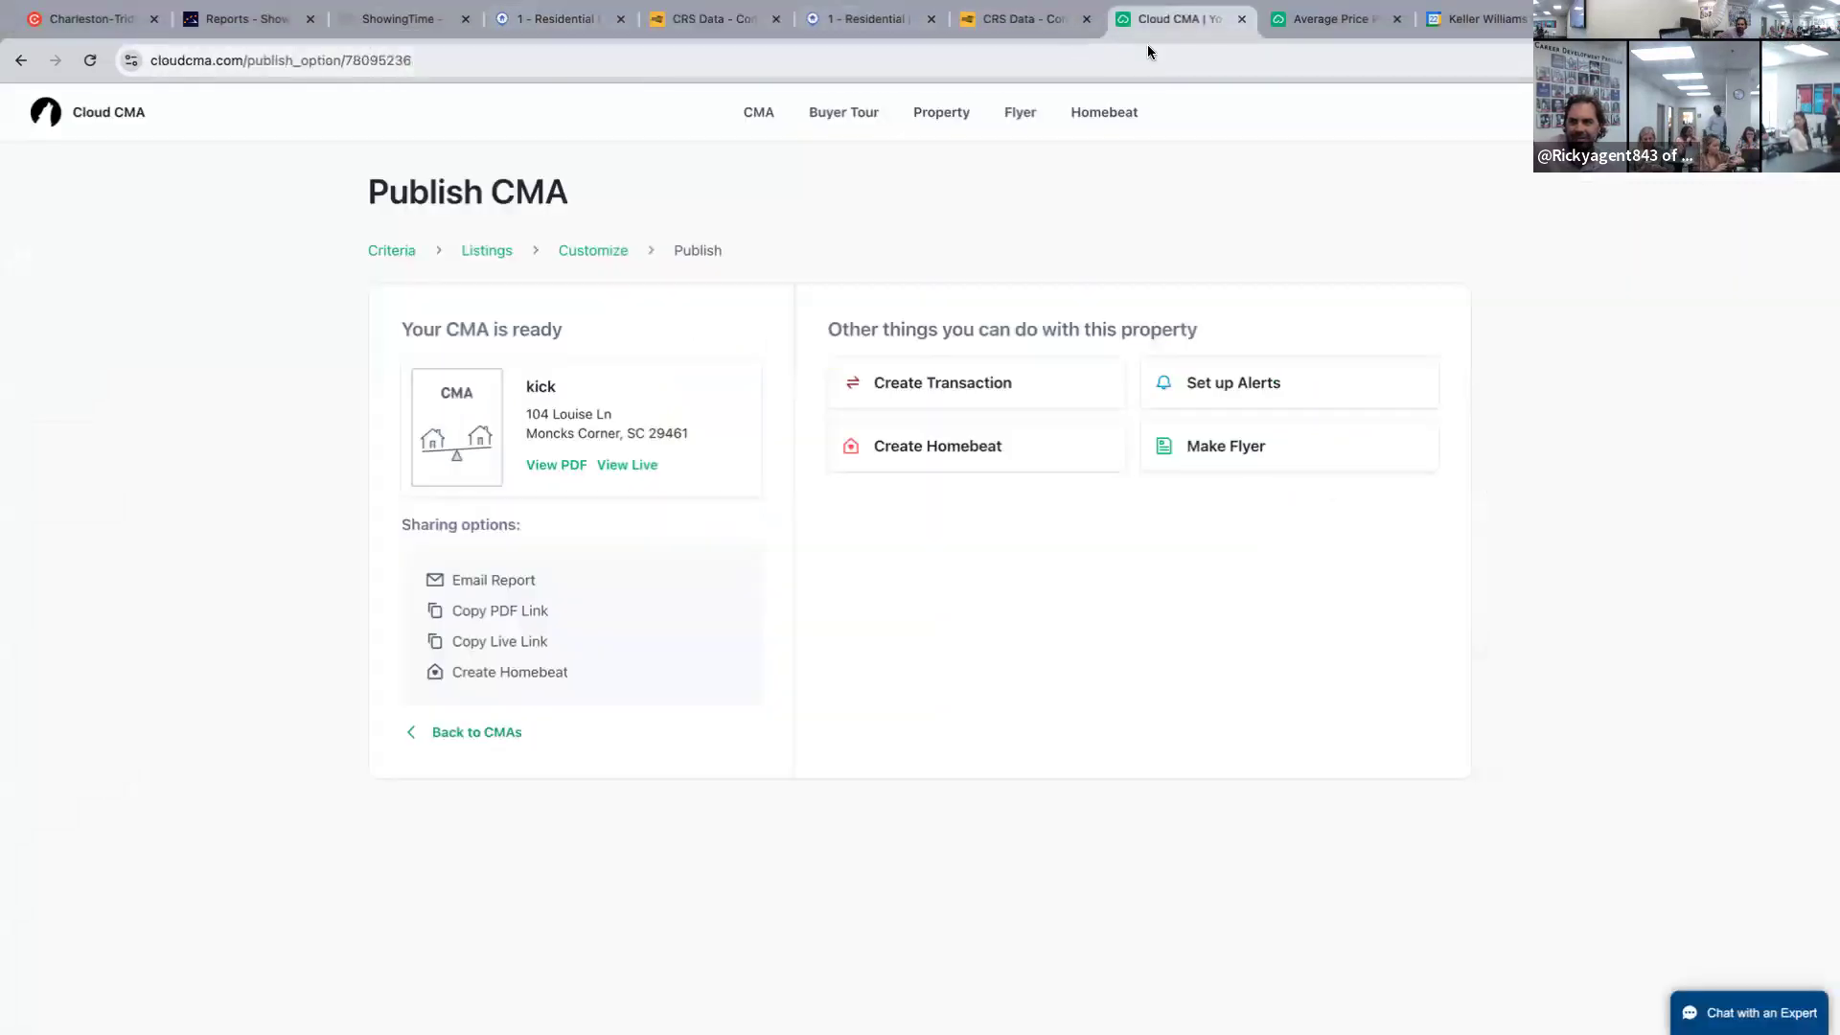
pyautogui.click(1242, 19)
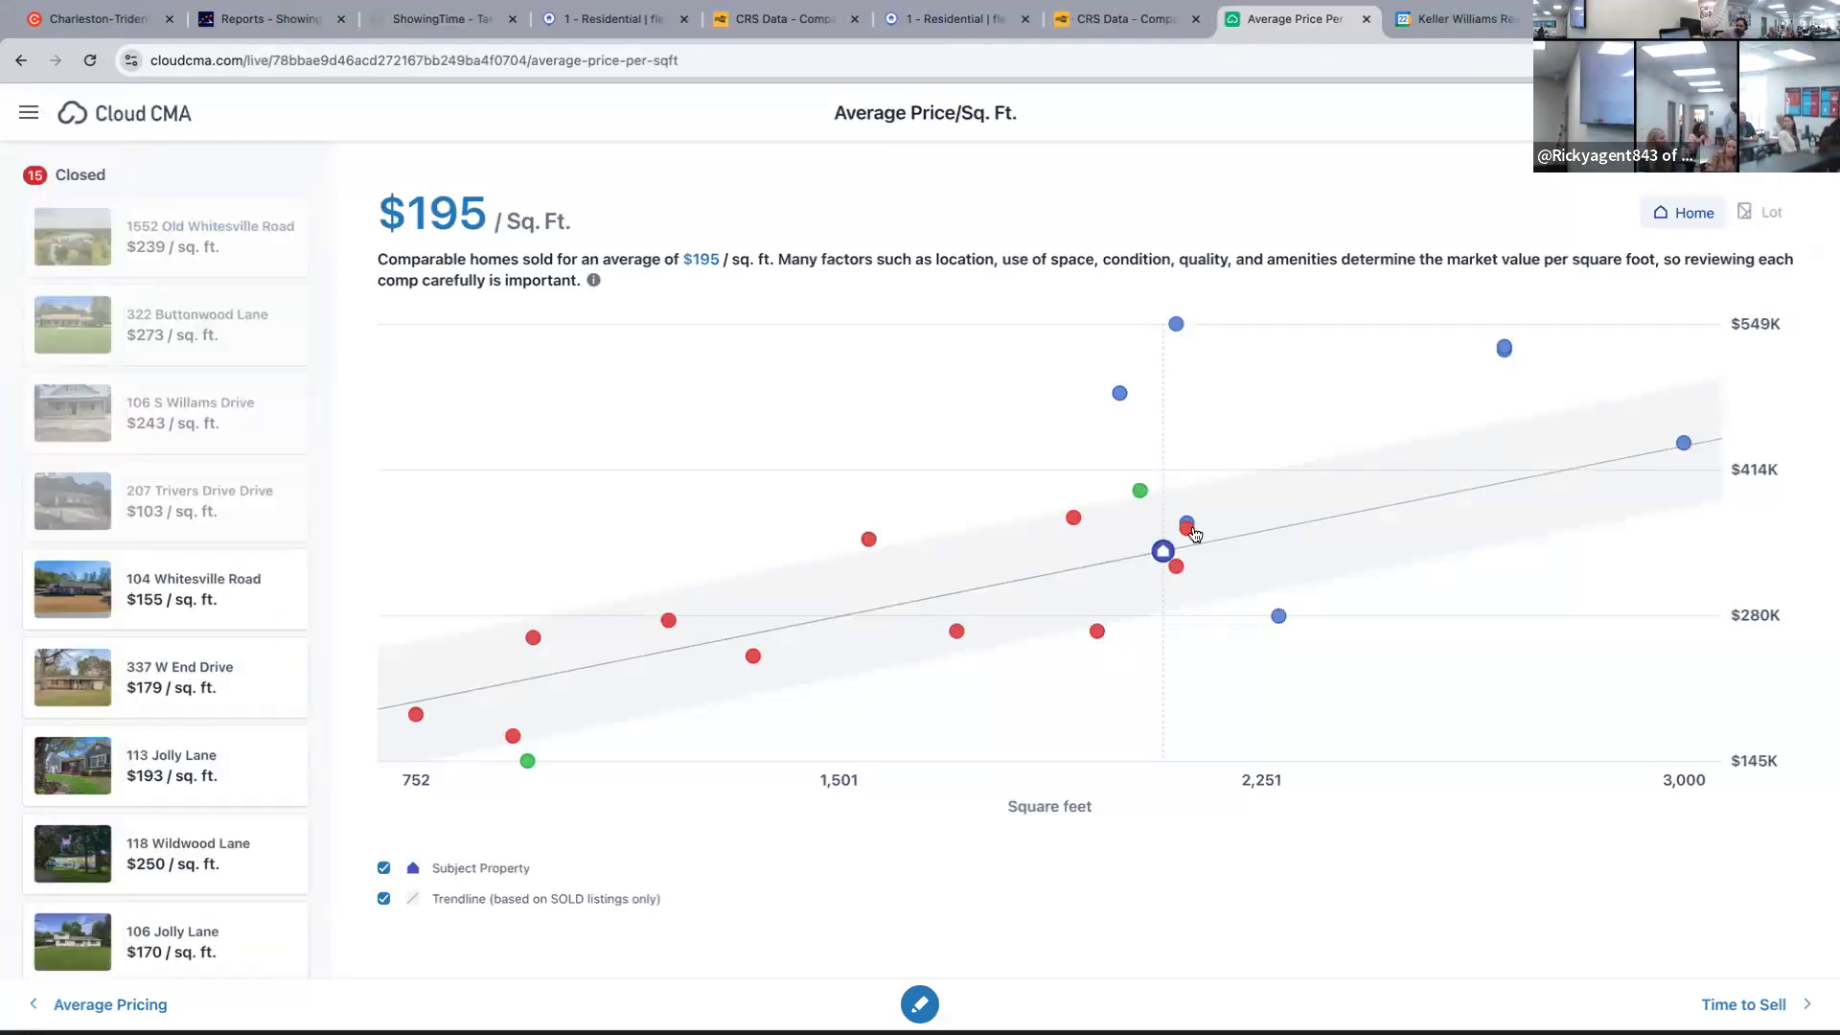
pyautogui.moveTo(1192, 529)
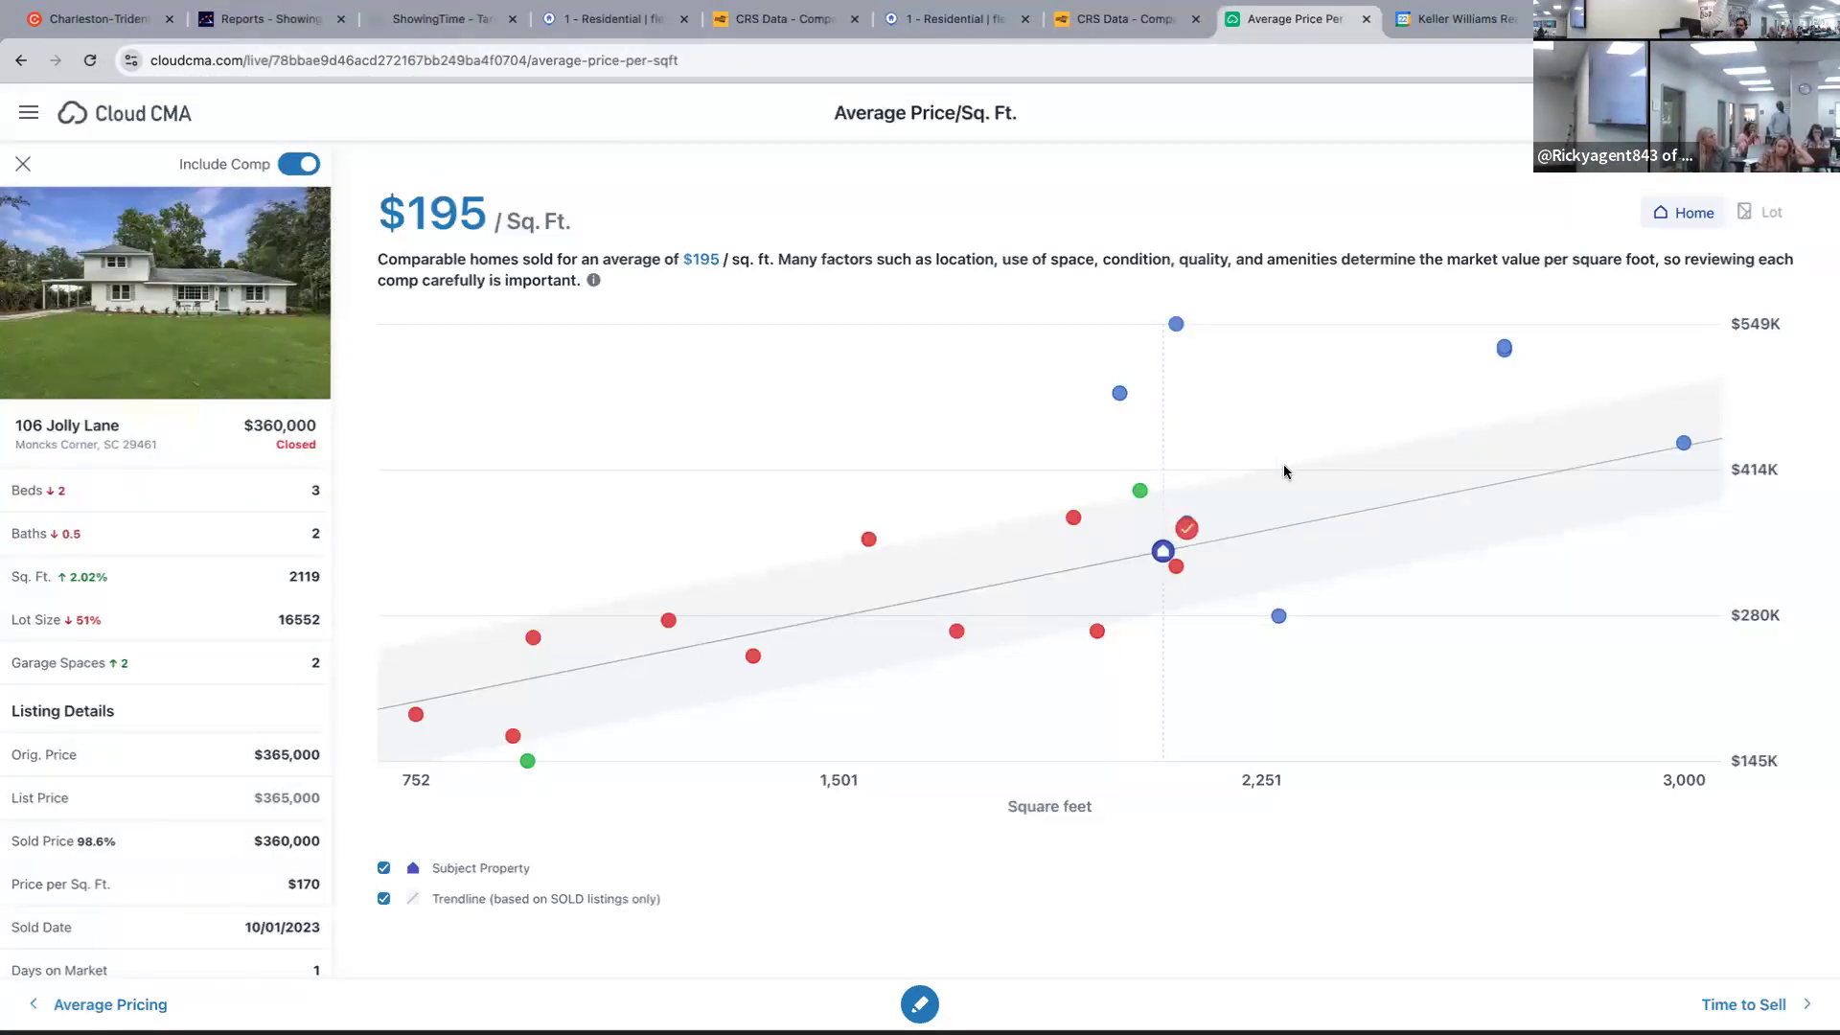
pyautogui.click(181, 328)
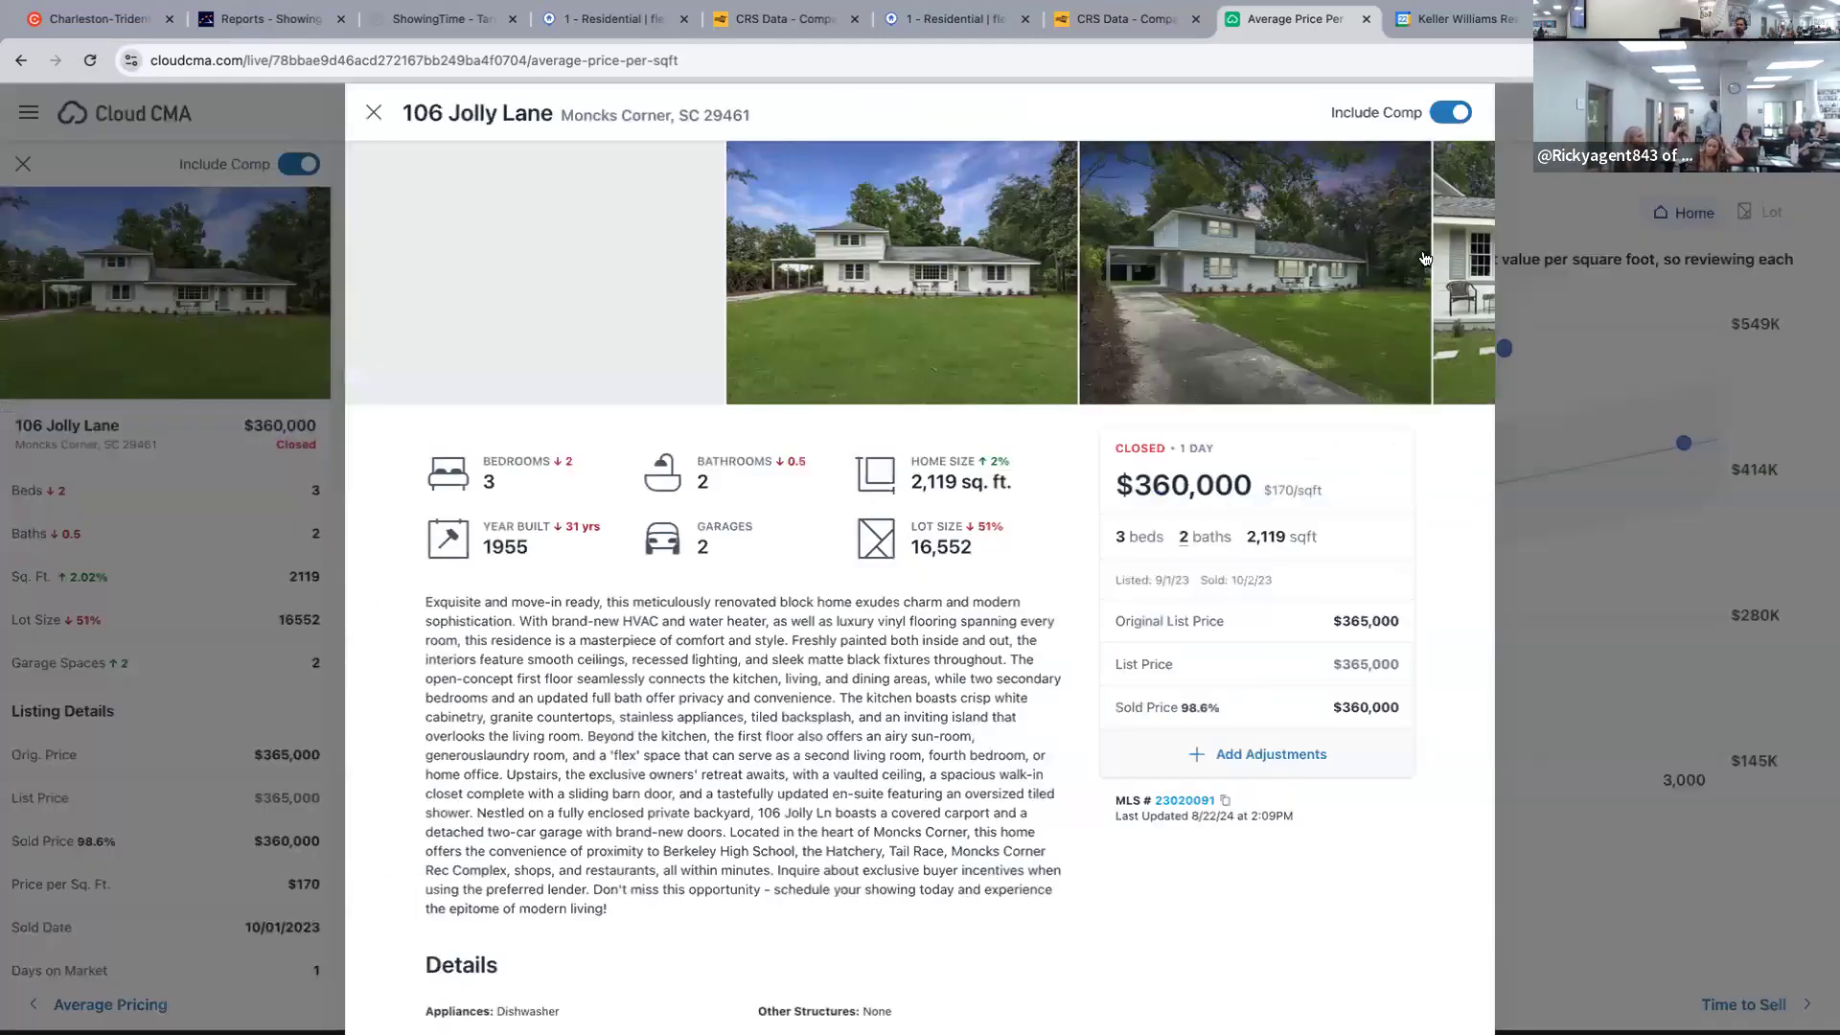
pyautogui.click(1466, 276)
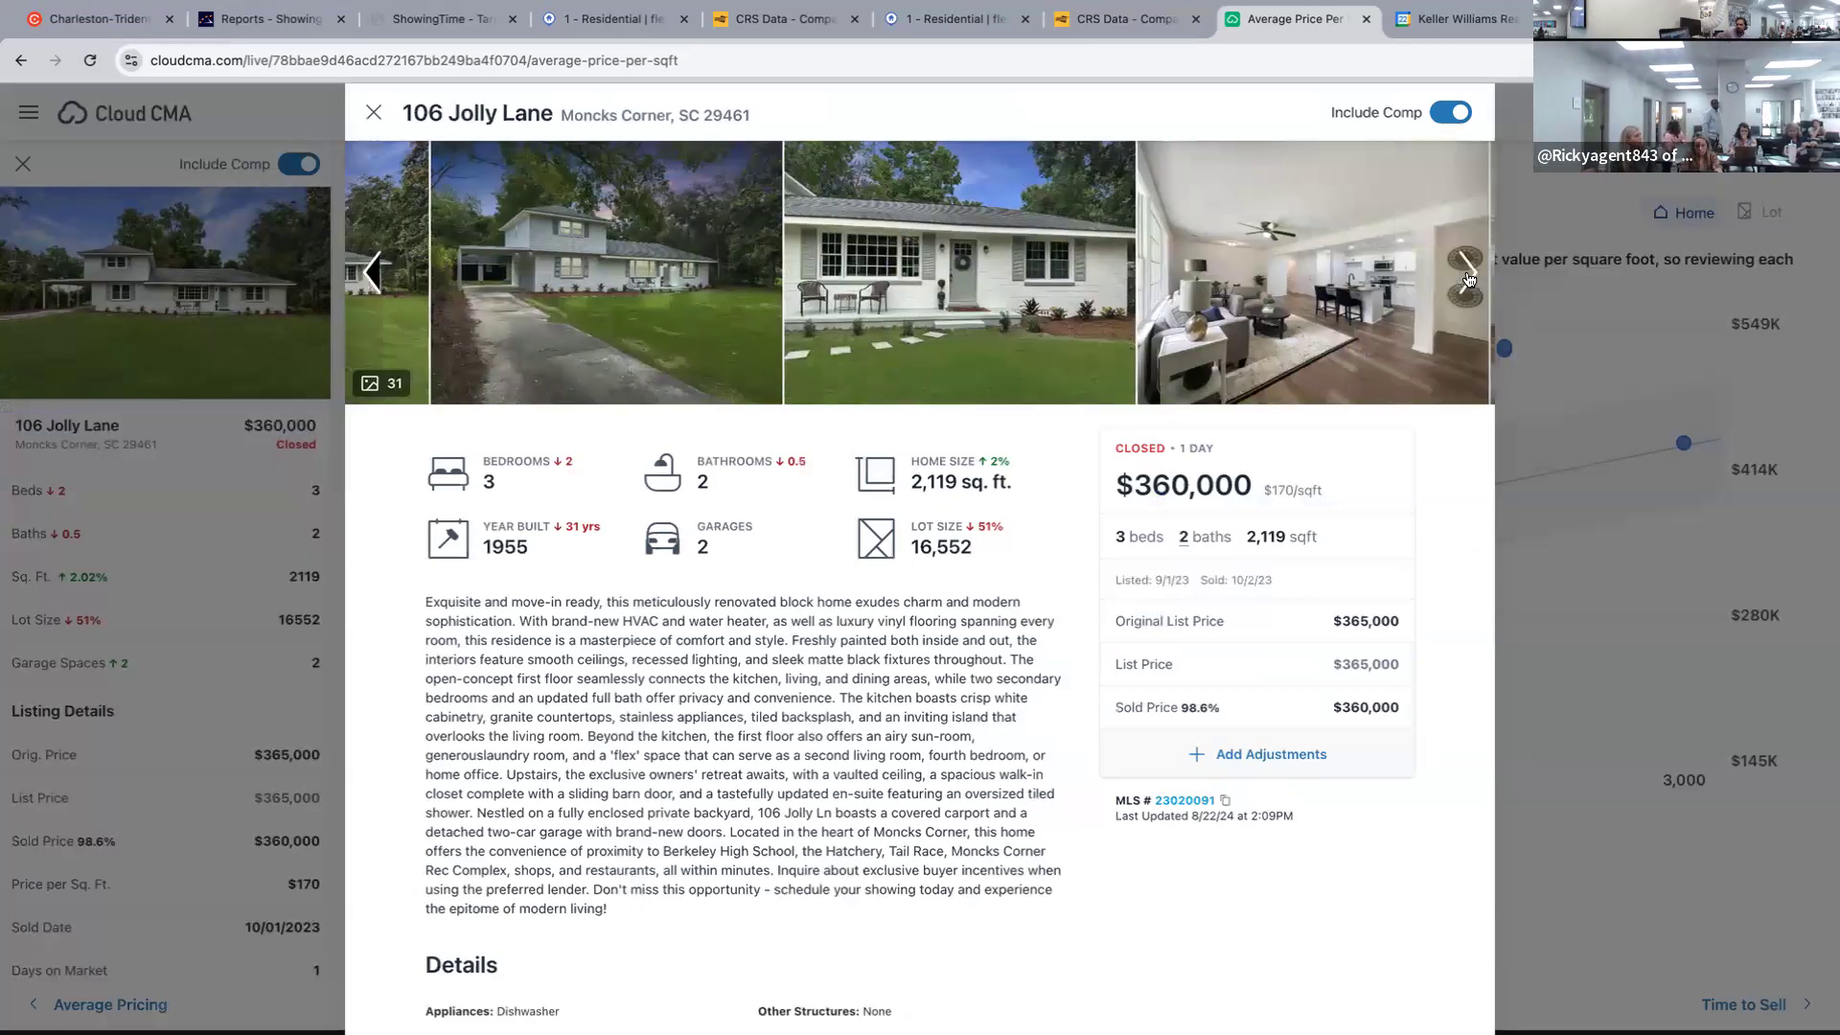
pyautogui.click(1466, 276)
pyautogui.click(1467, 276)
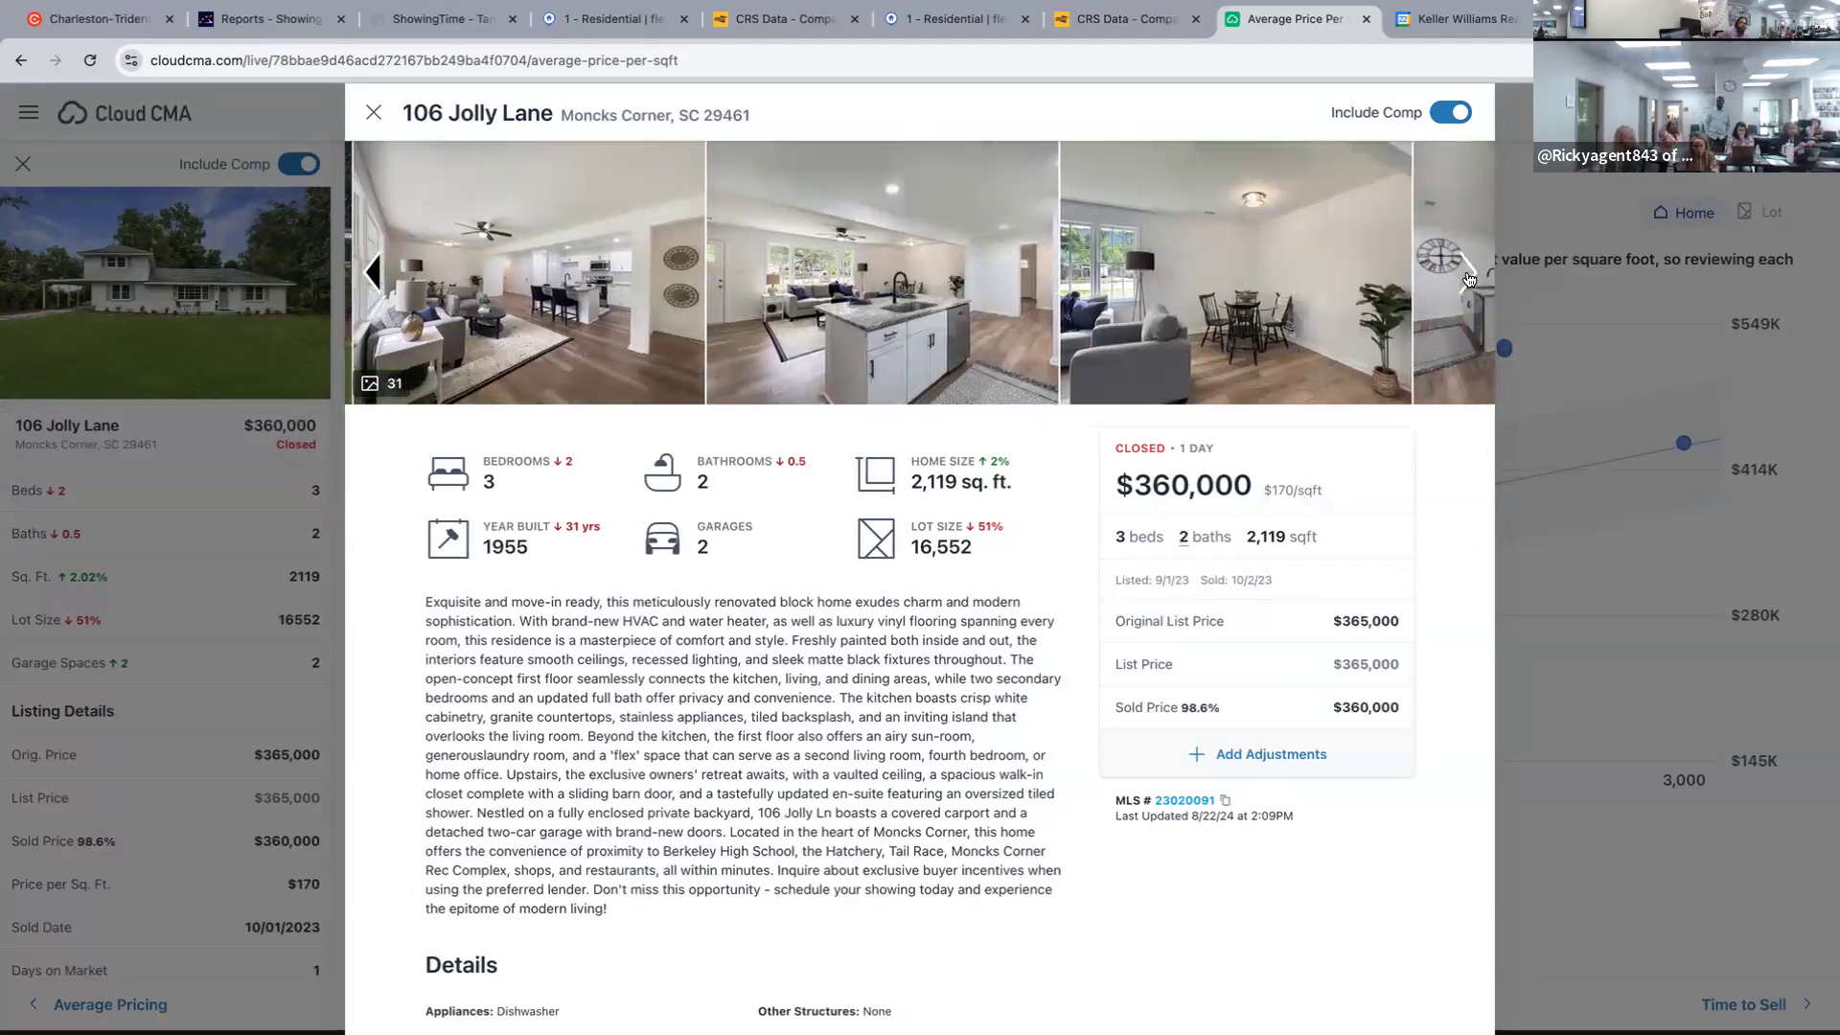
pyautogui.click(1467, 276)
pyautogui.click(1466, 276)
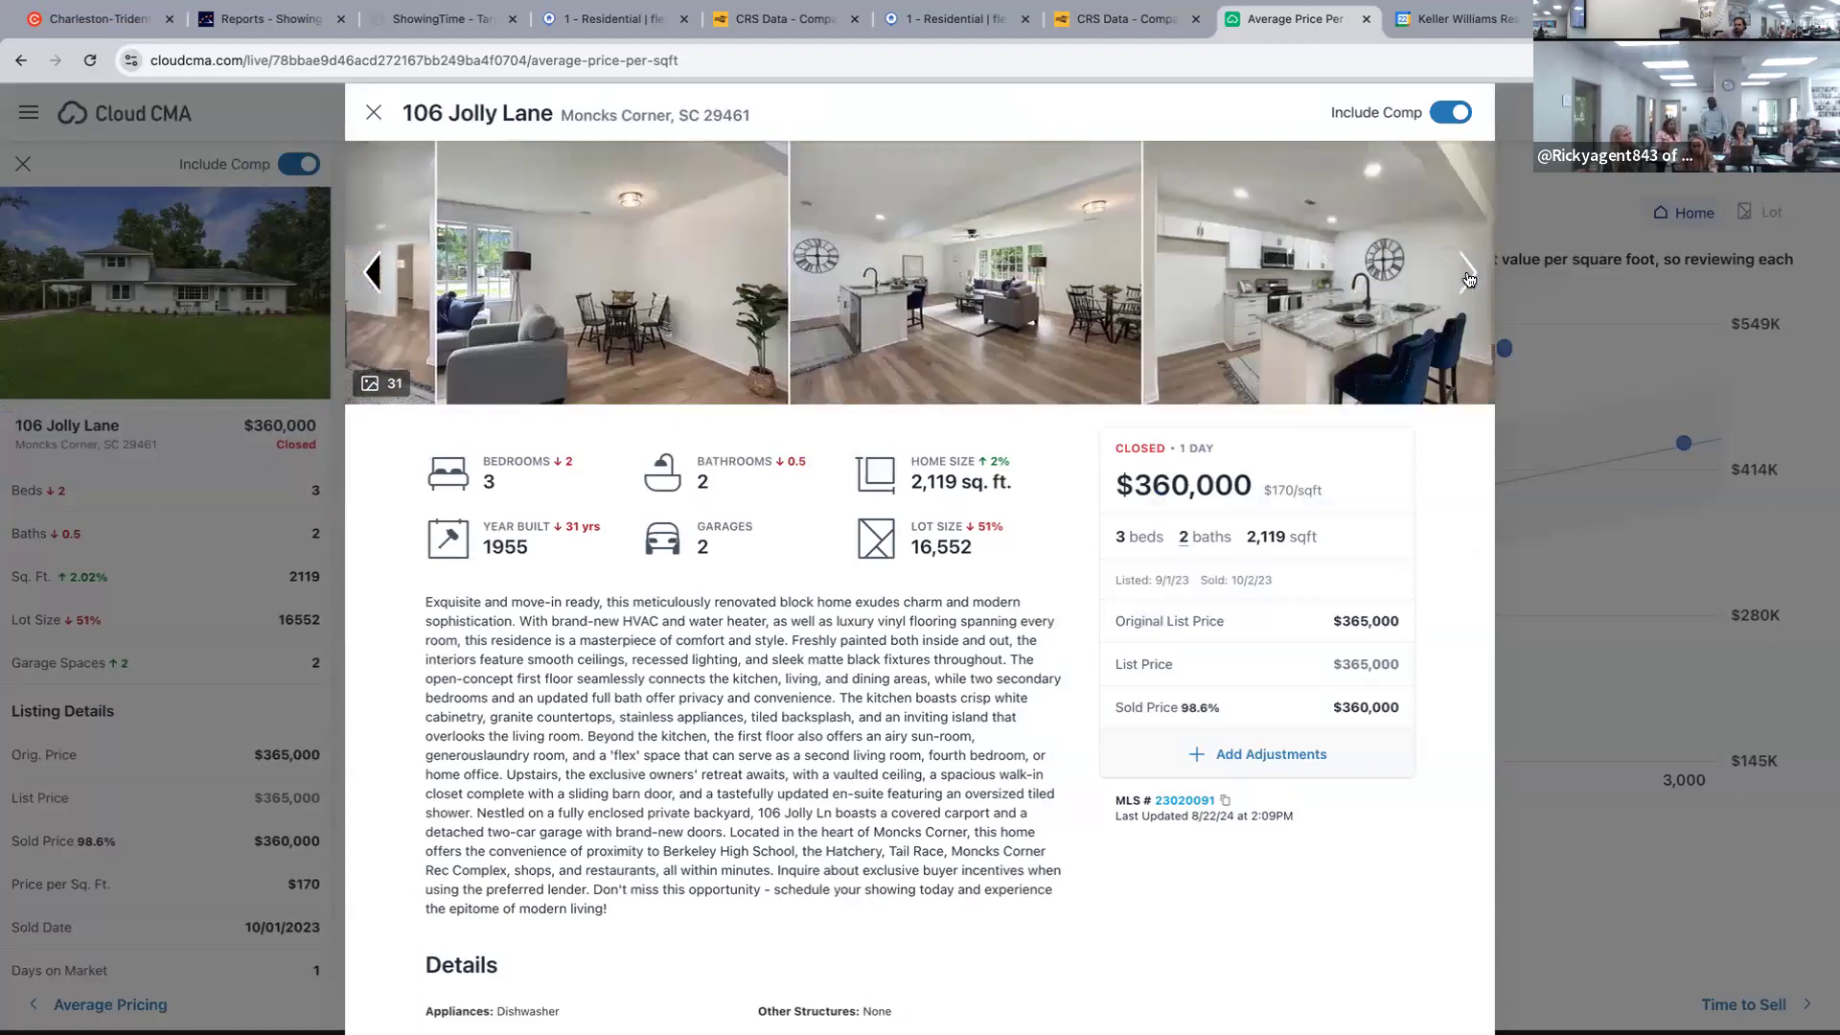
pyautogui.click(1467, 276)
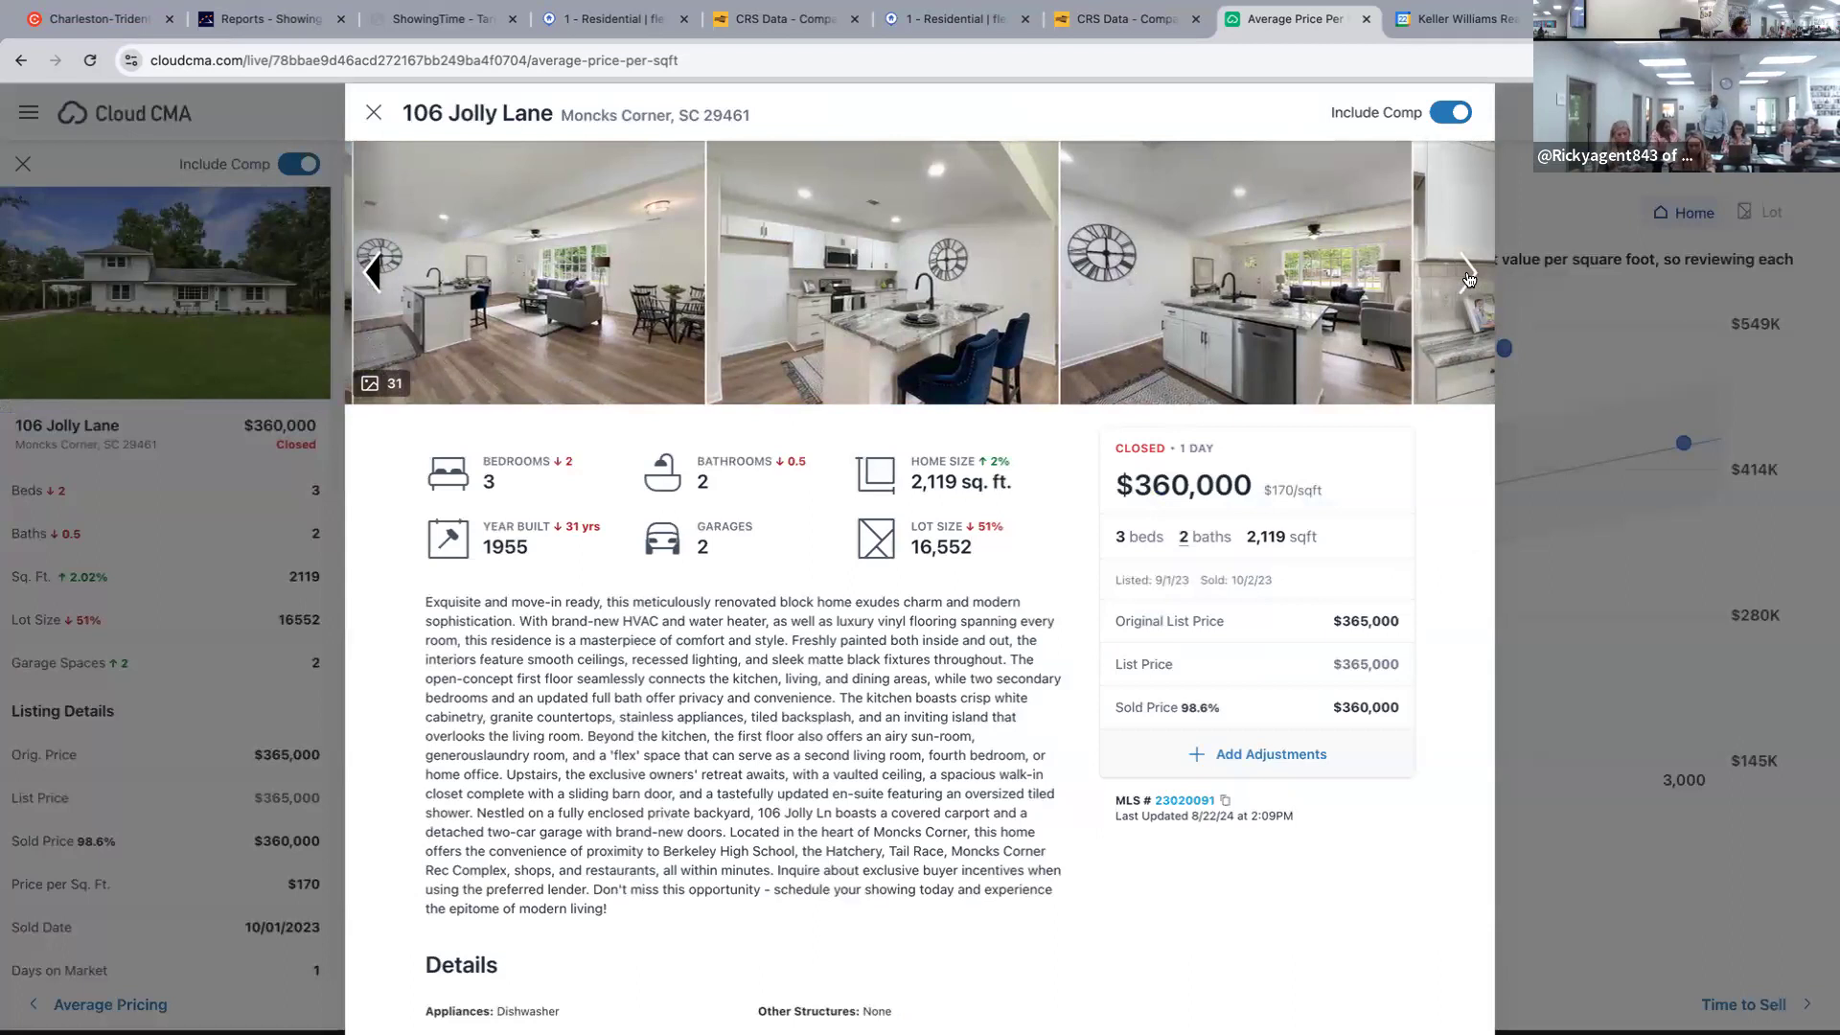
pyautogui.click(1467, 276)
pyautogui.click(1467, 276)
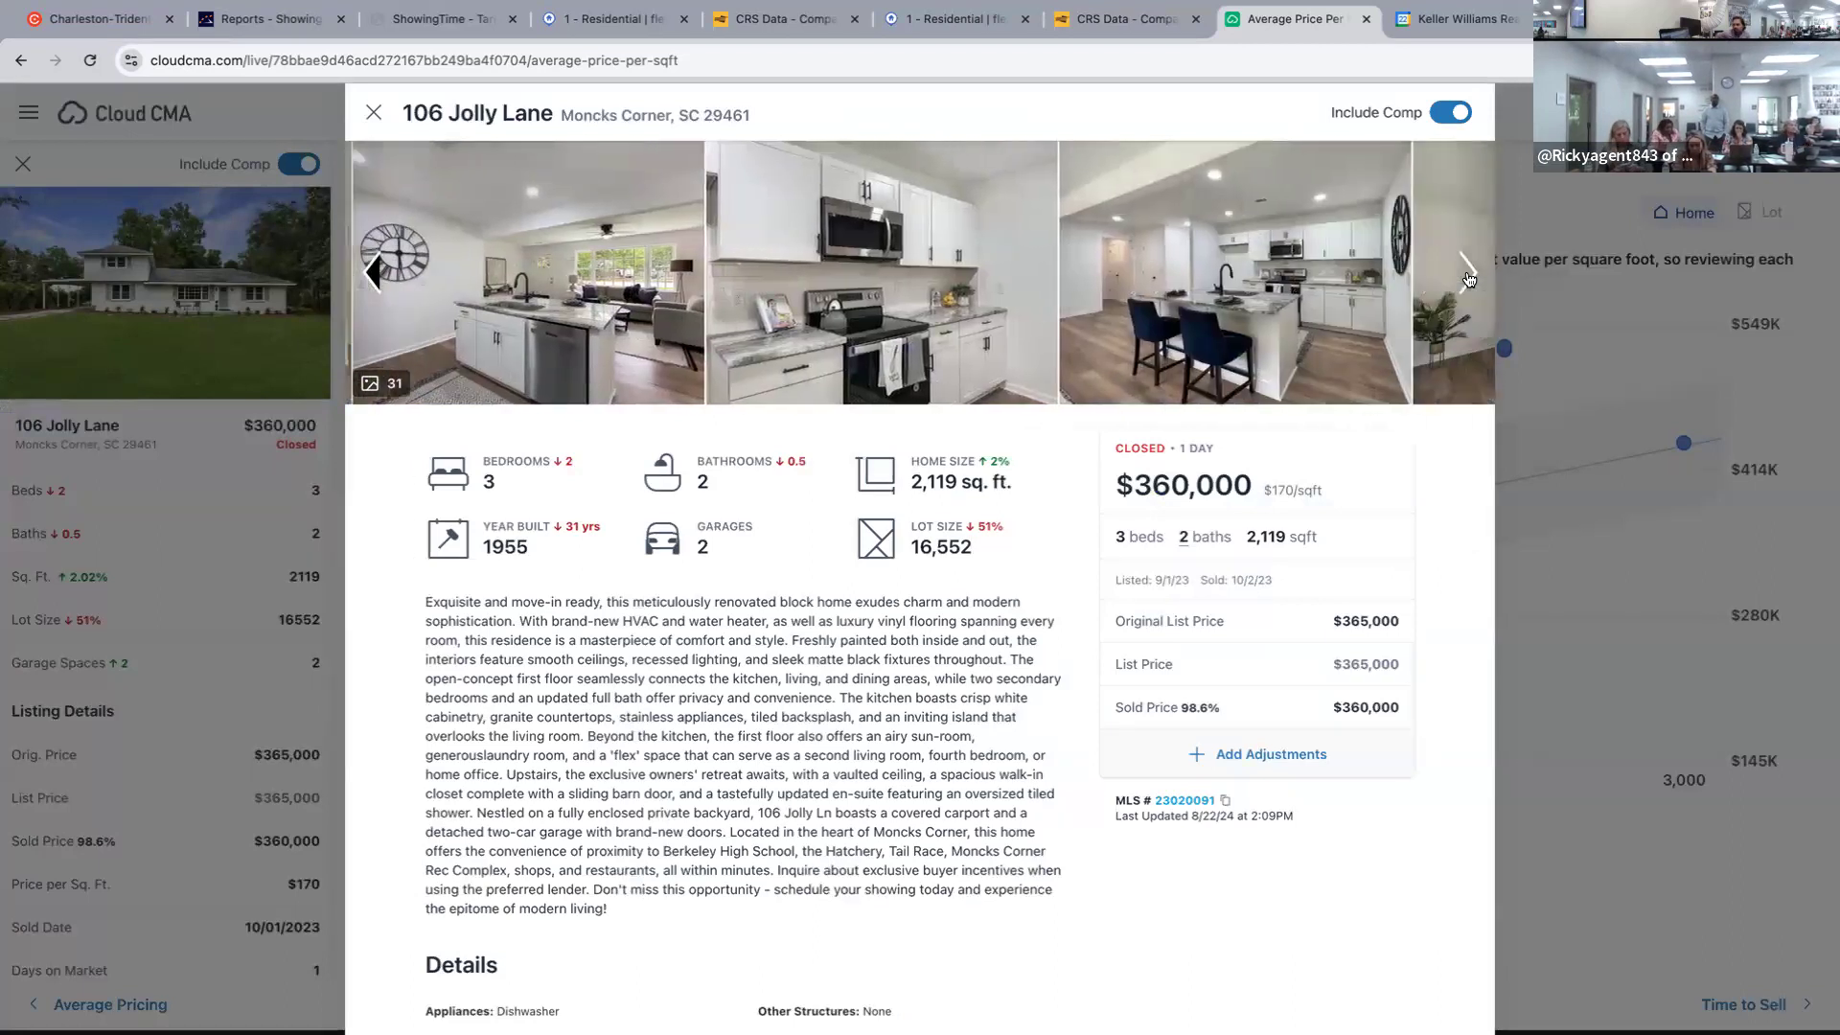
pyautogui.click(1466, 276)
pyautogui.click(1466, 275)
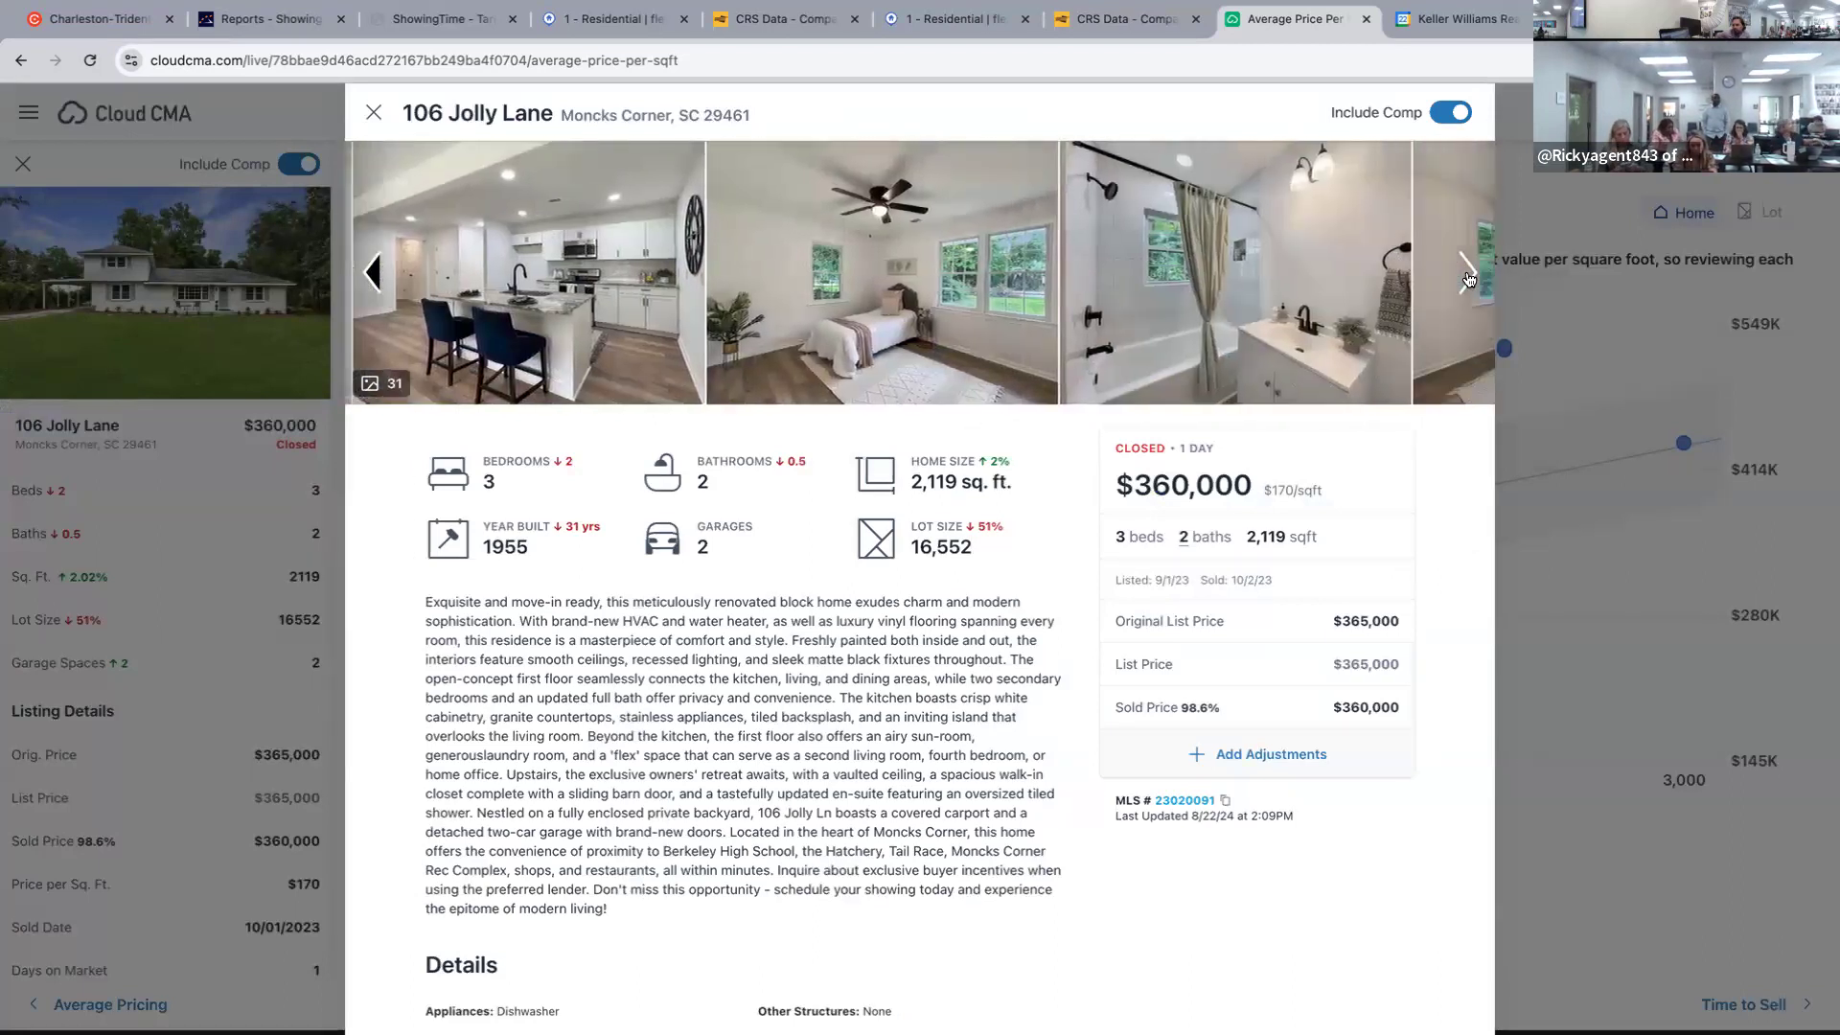
pyautogui.click(1466, 276)
pyautogui.click(1466, 276)
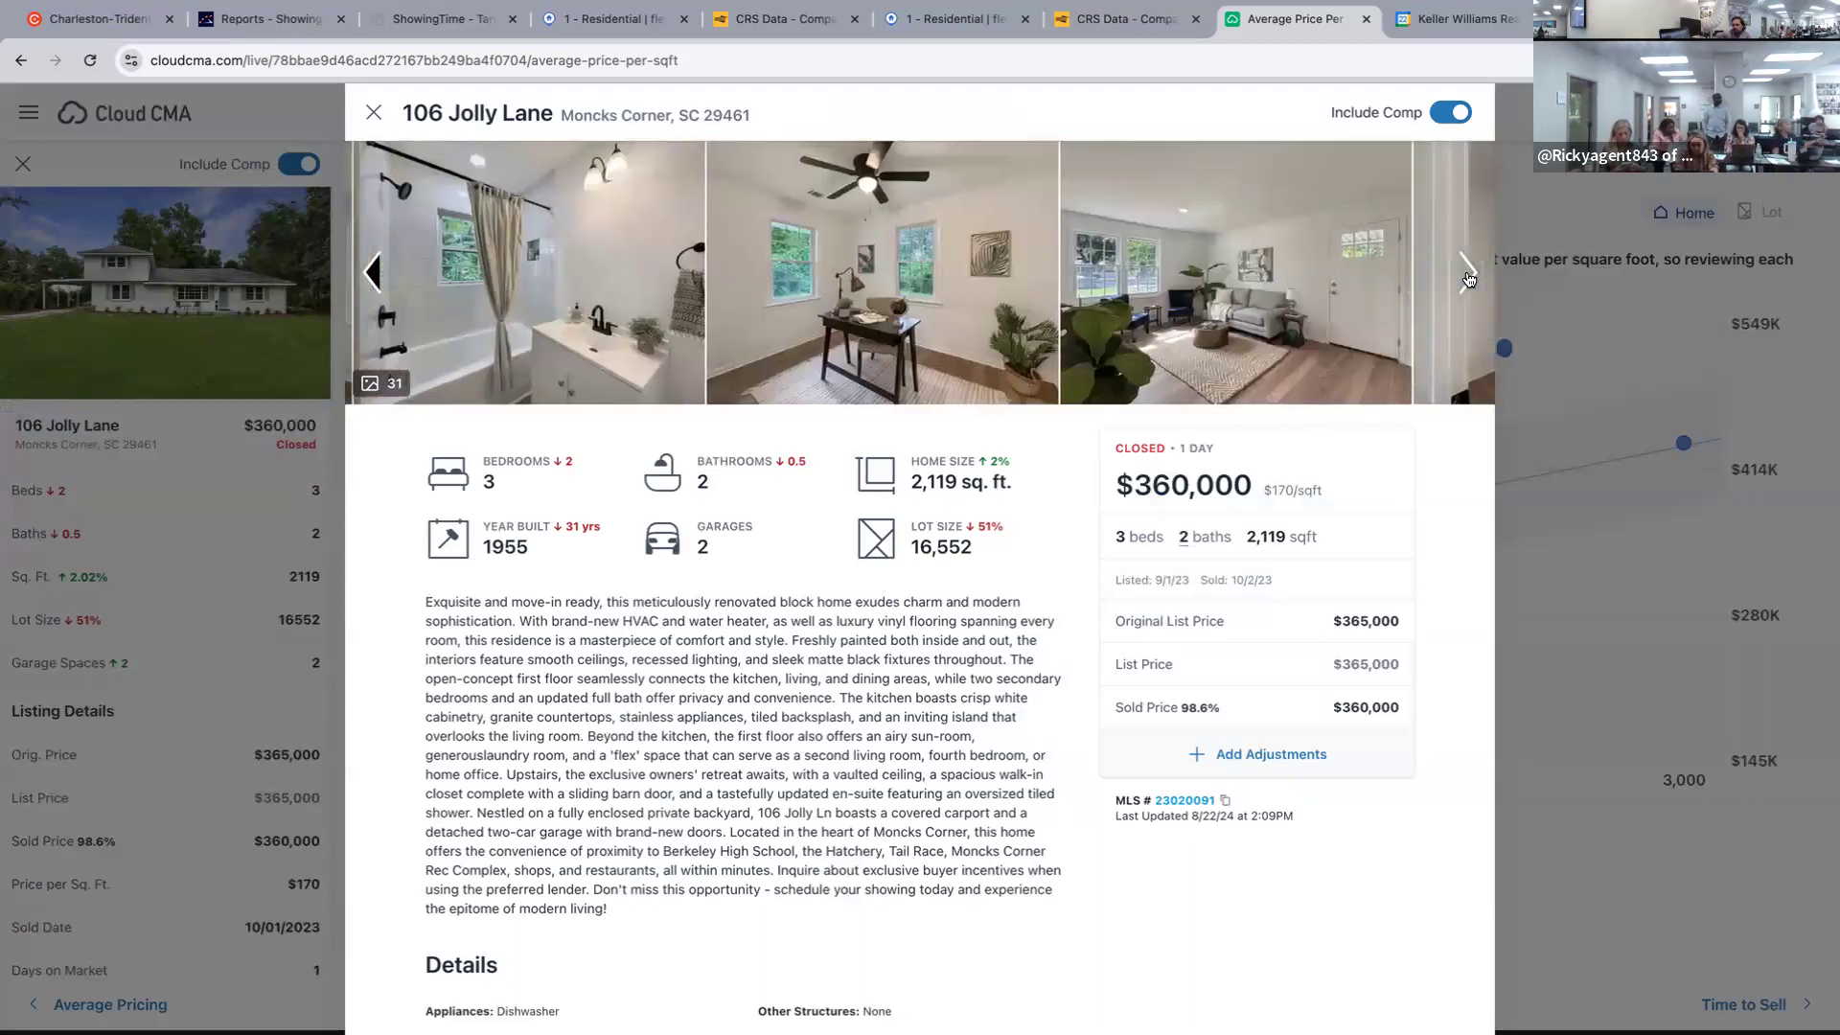
pyautogui.click(1467, 276)
pyautogui.click(1466, 276)
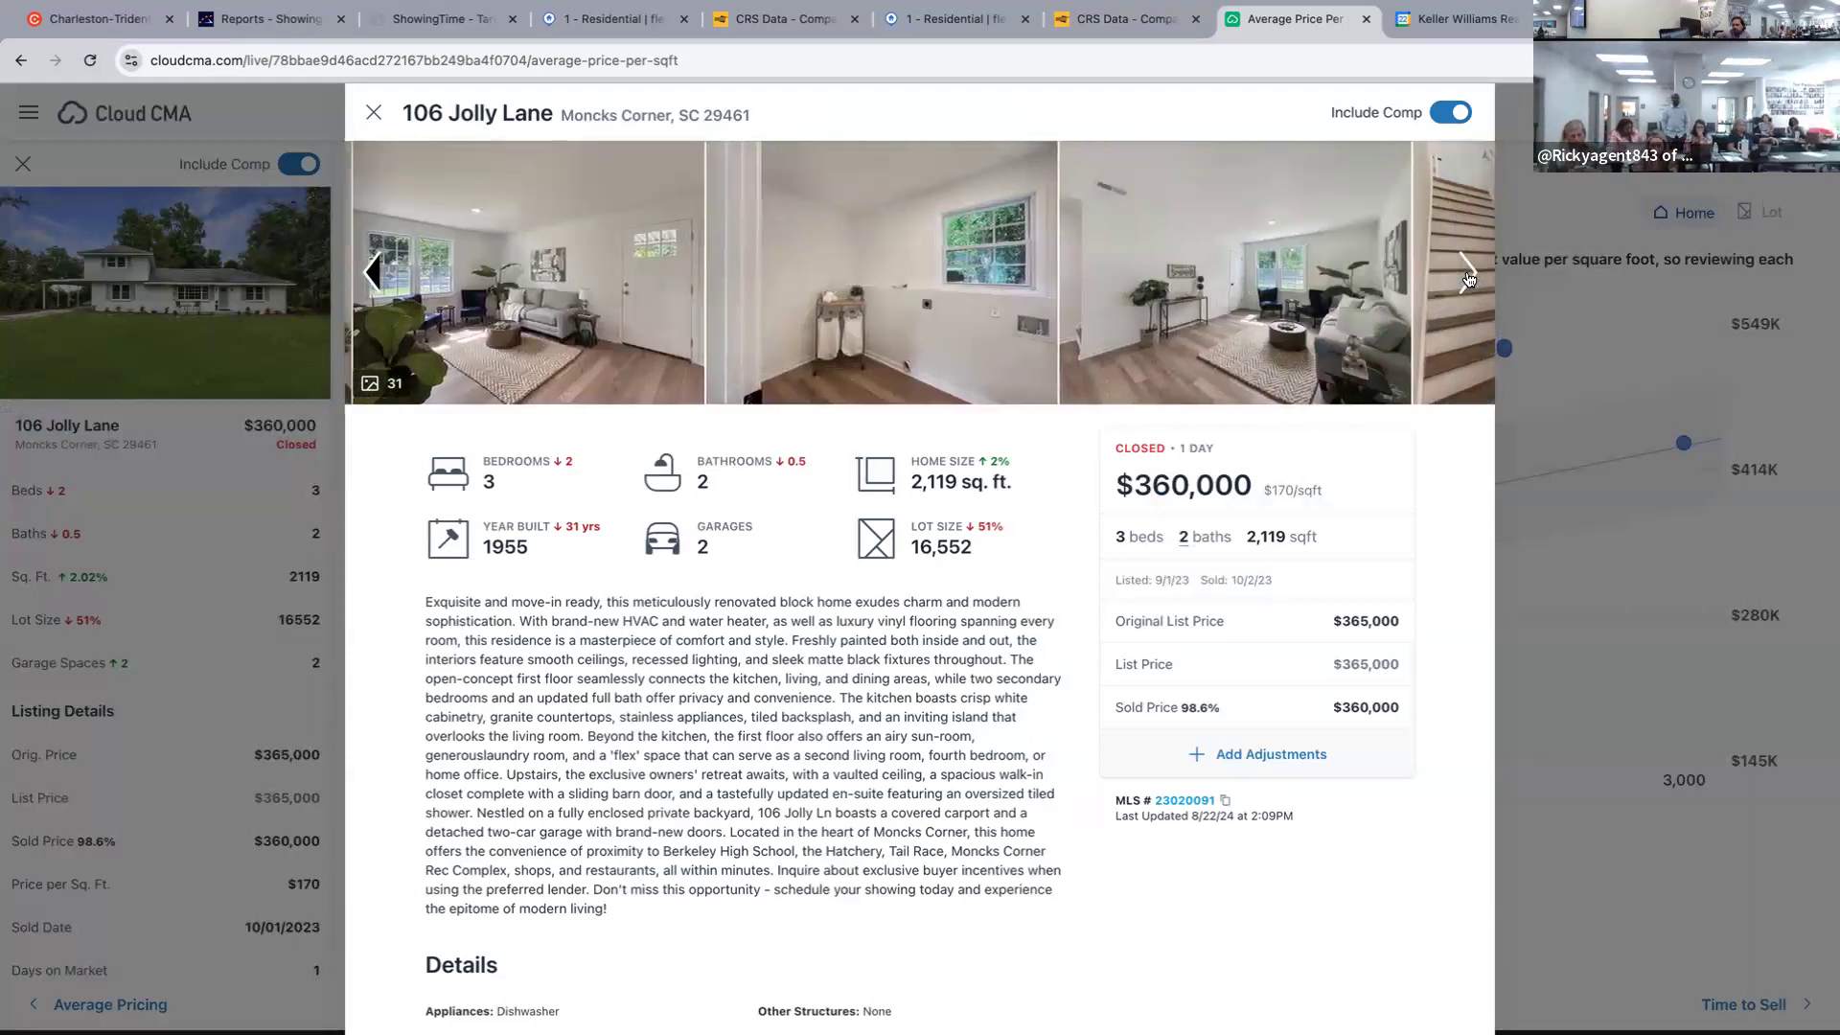
pyautogui.click(1466, 276)
pyautogui.click(1467, 276)
pyautogui.click(1466, 276)
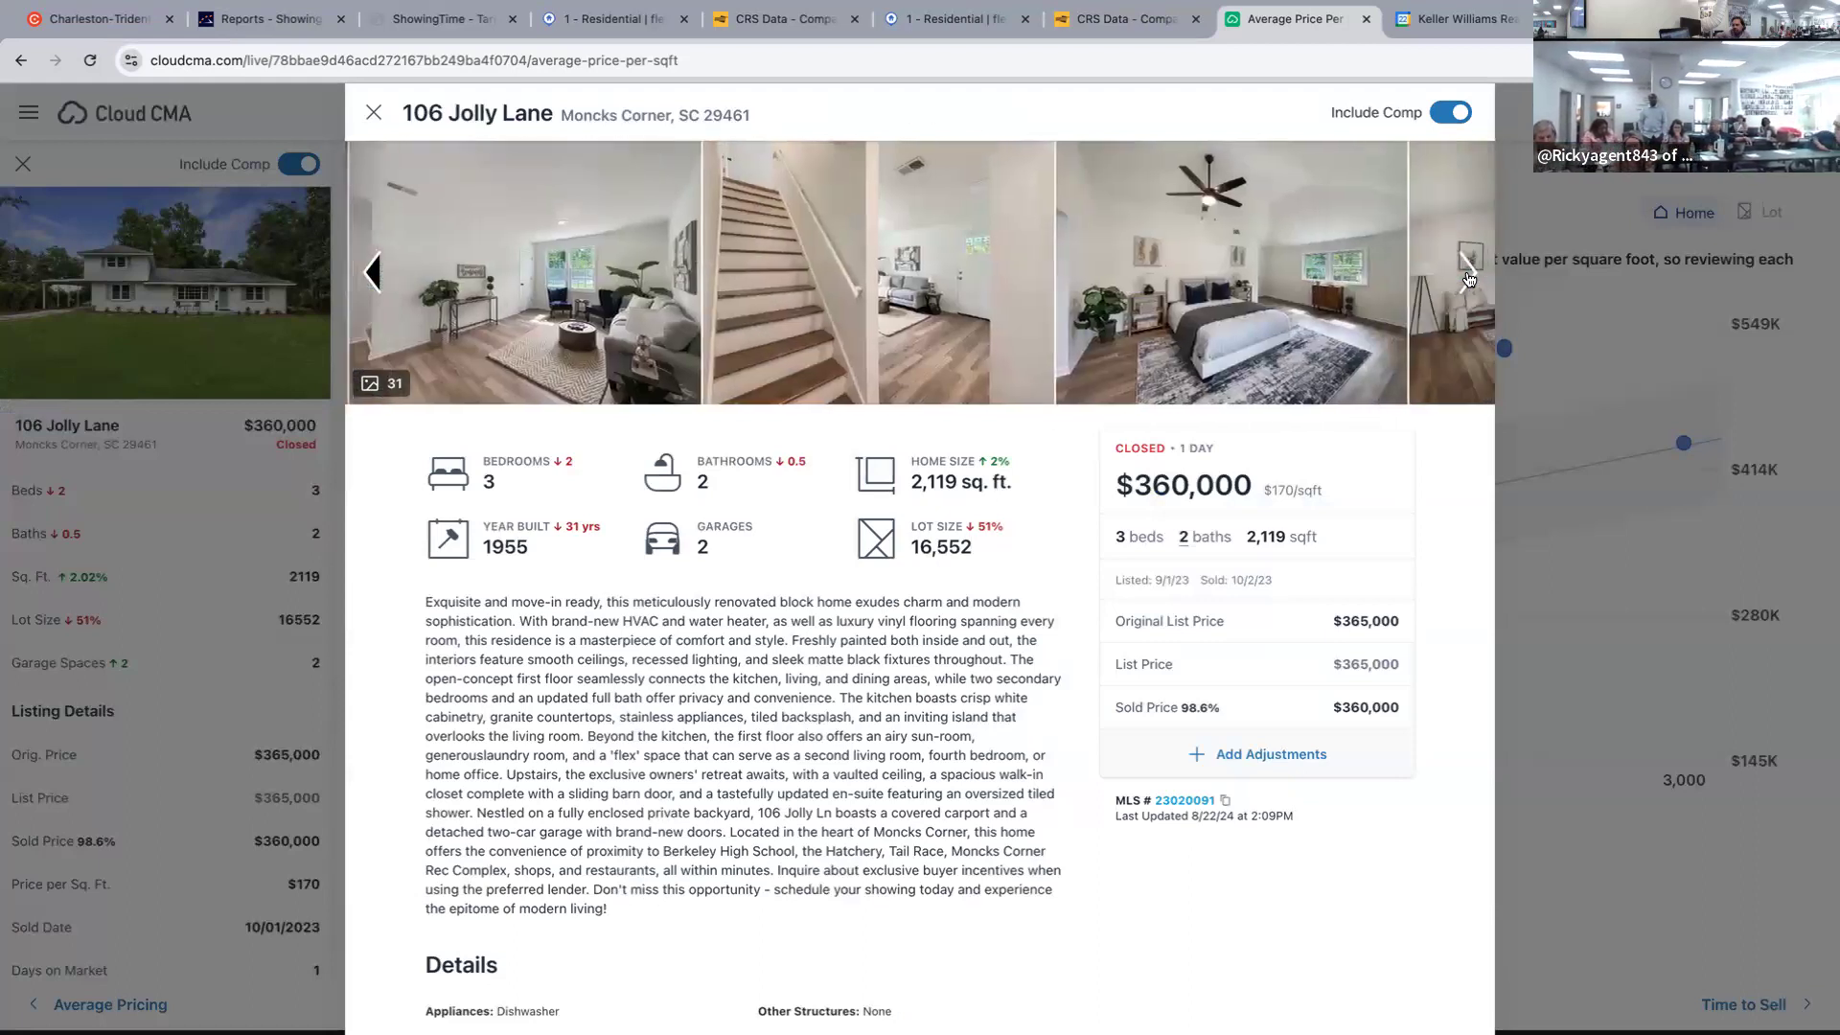
pyautogui.click(1466, 276)
pyautogui.click(1466, 276)
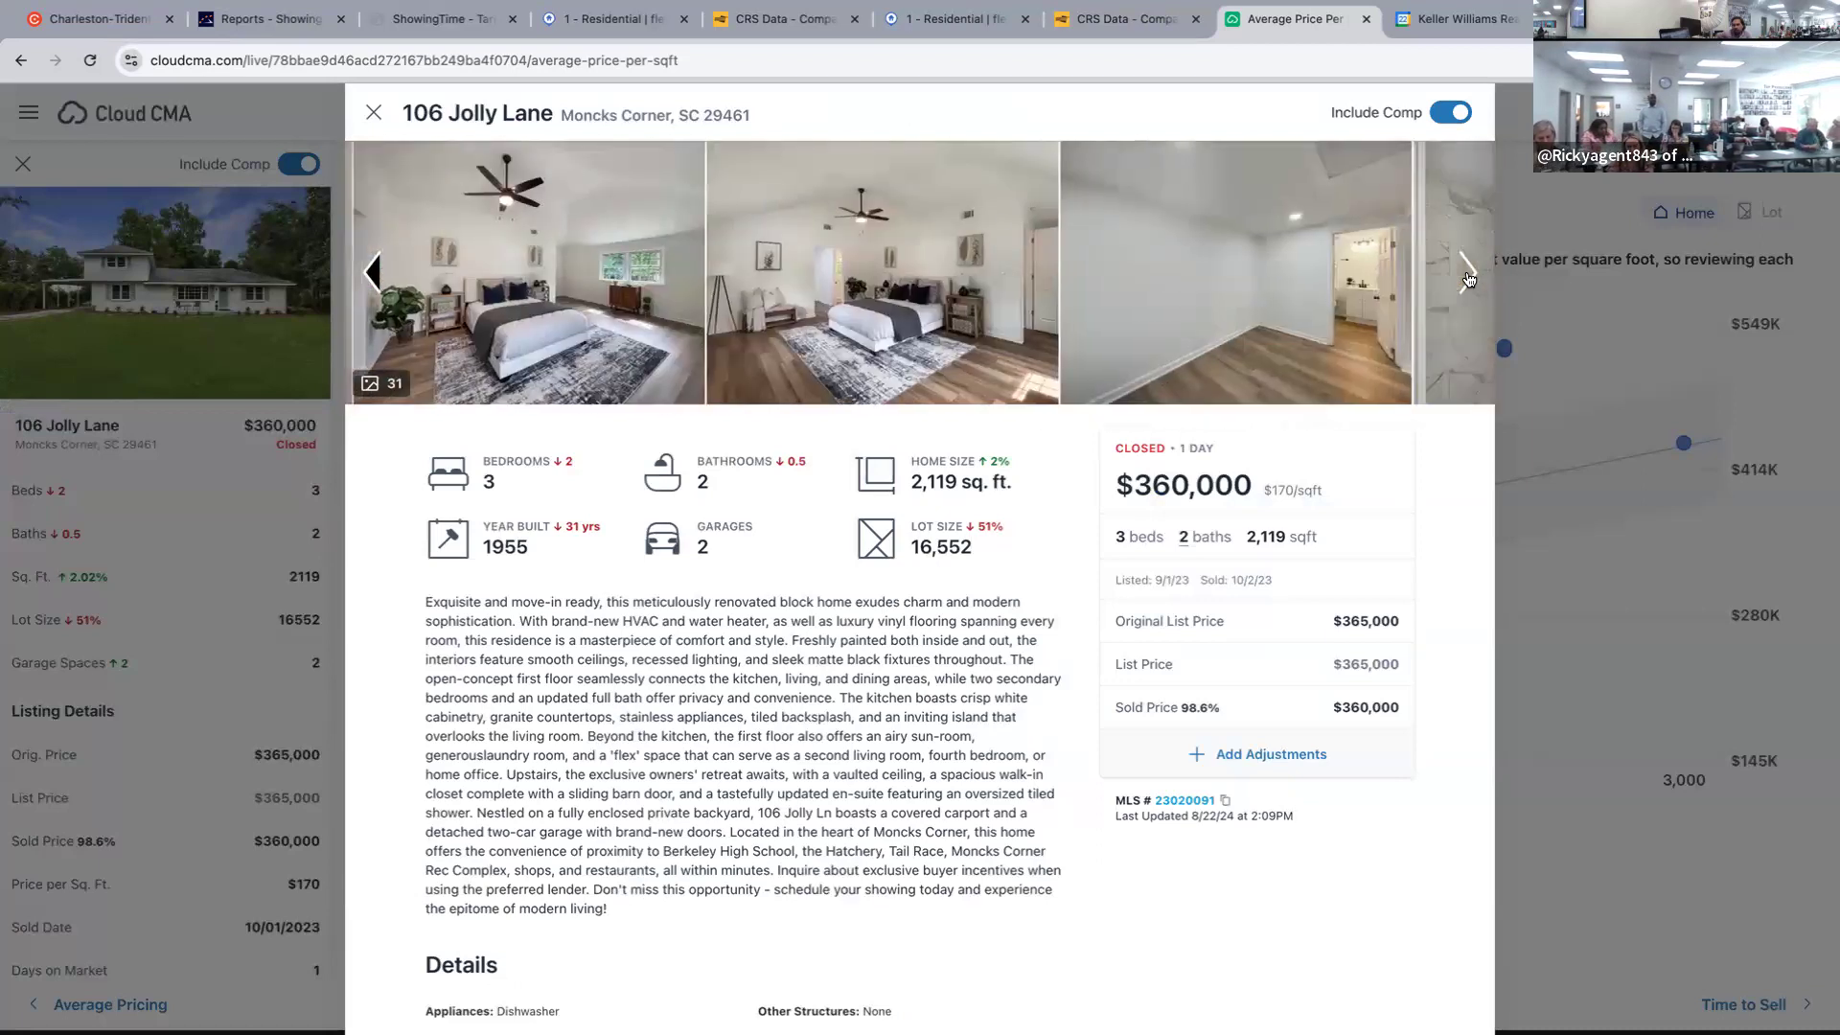
pyautogui.click(1468, 277)
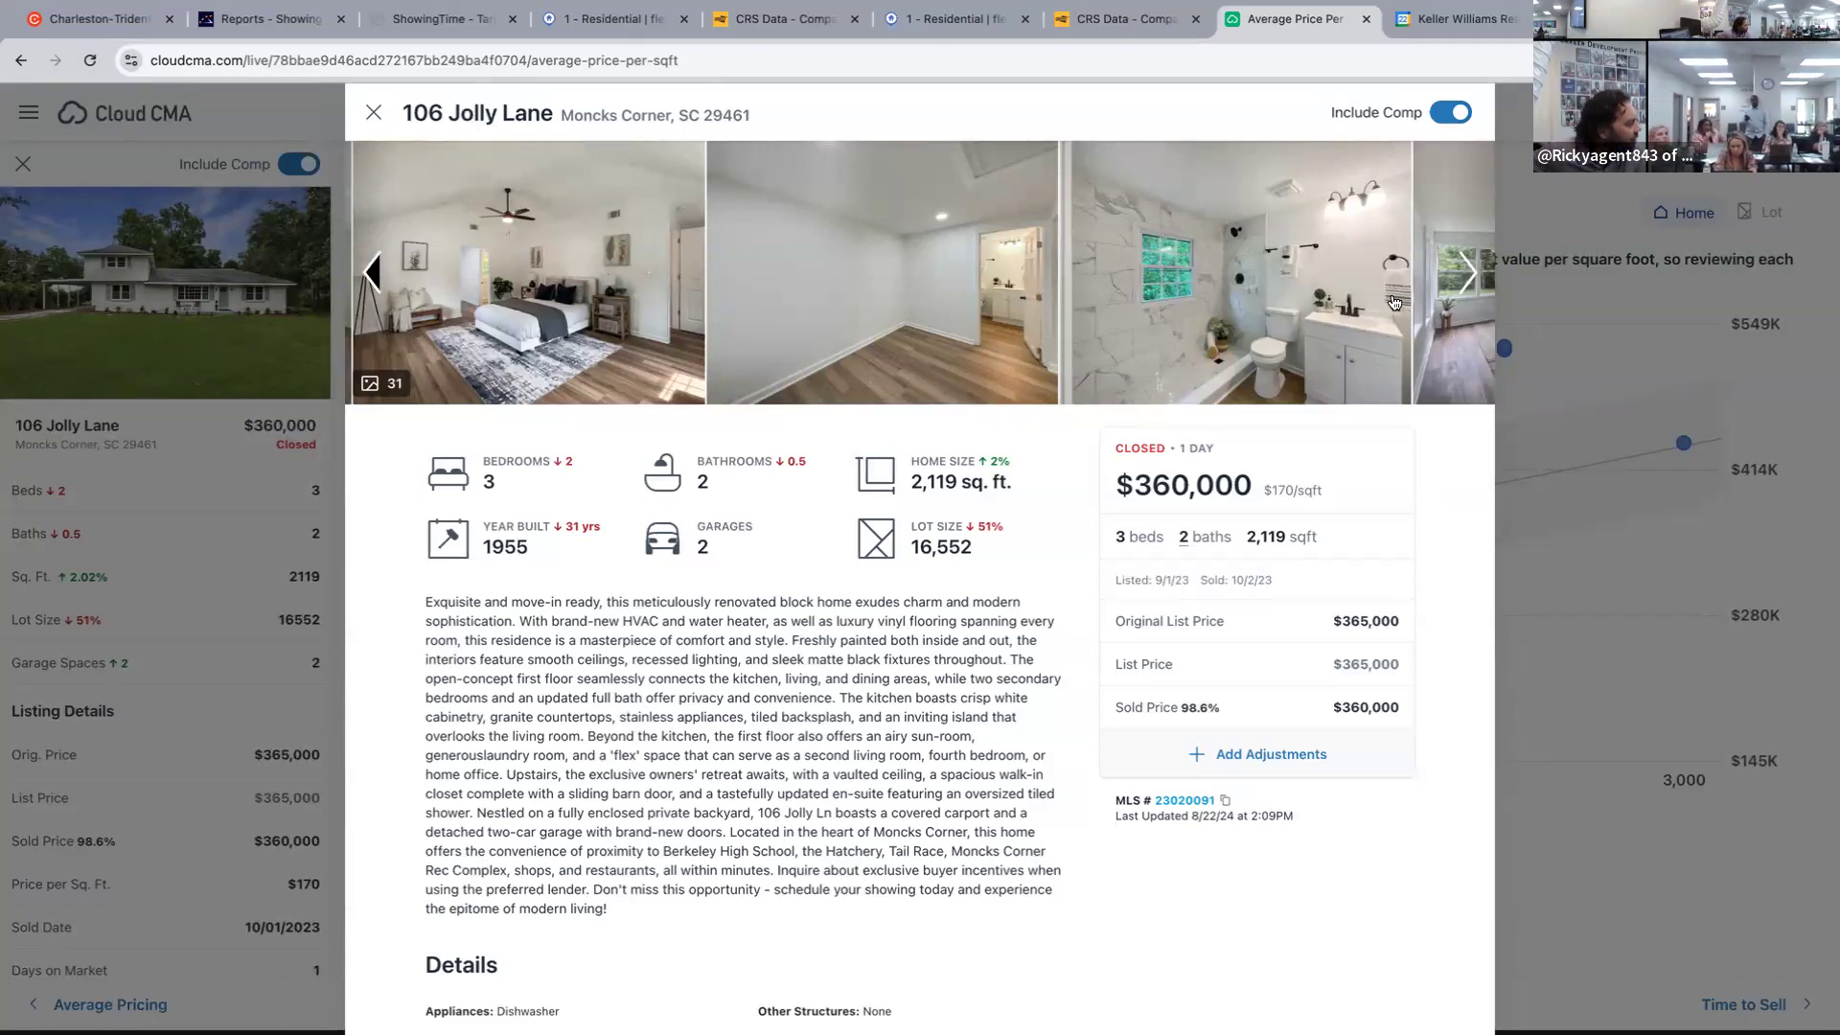
pyautogui.click(1465, 277)
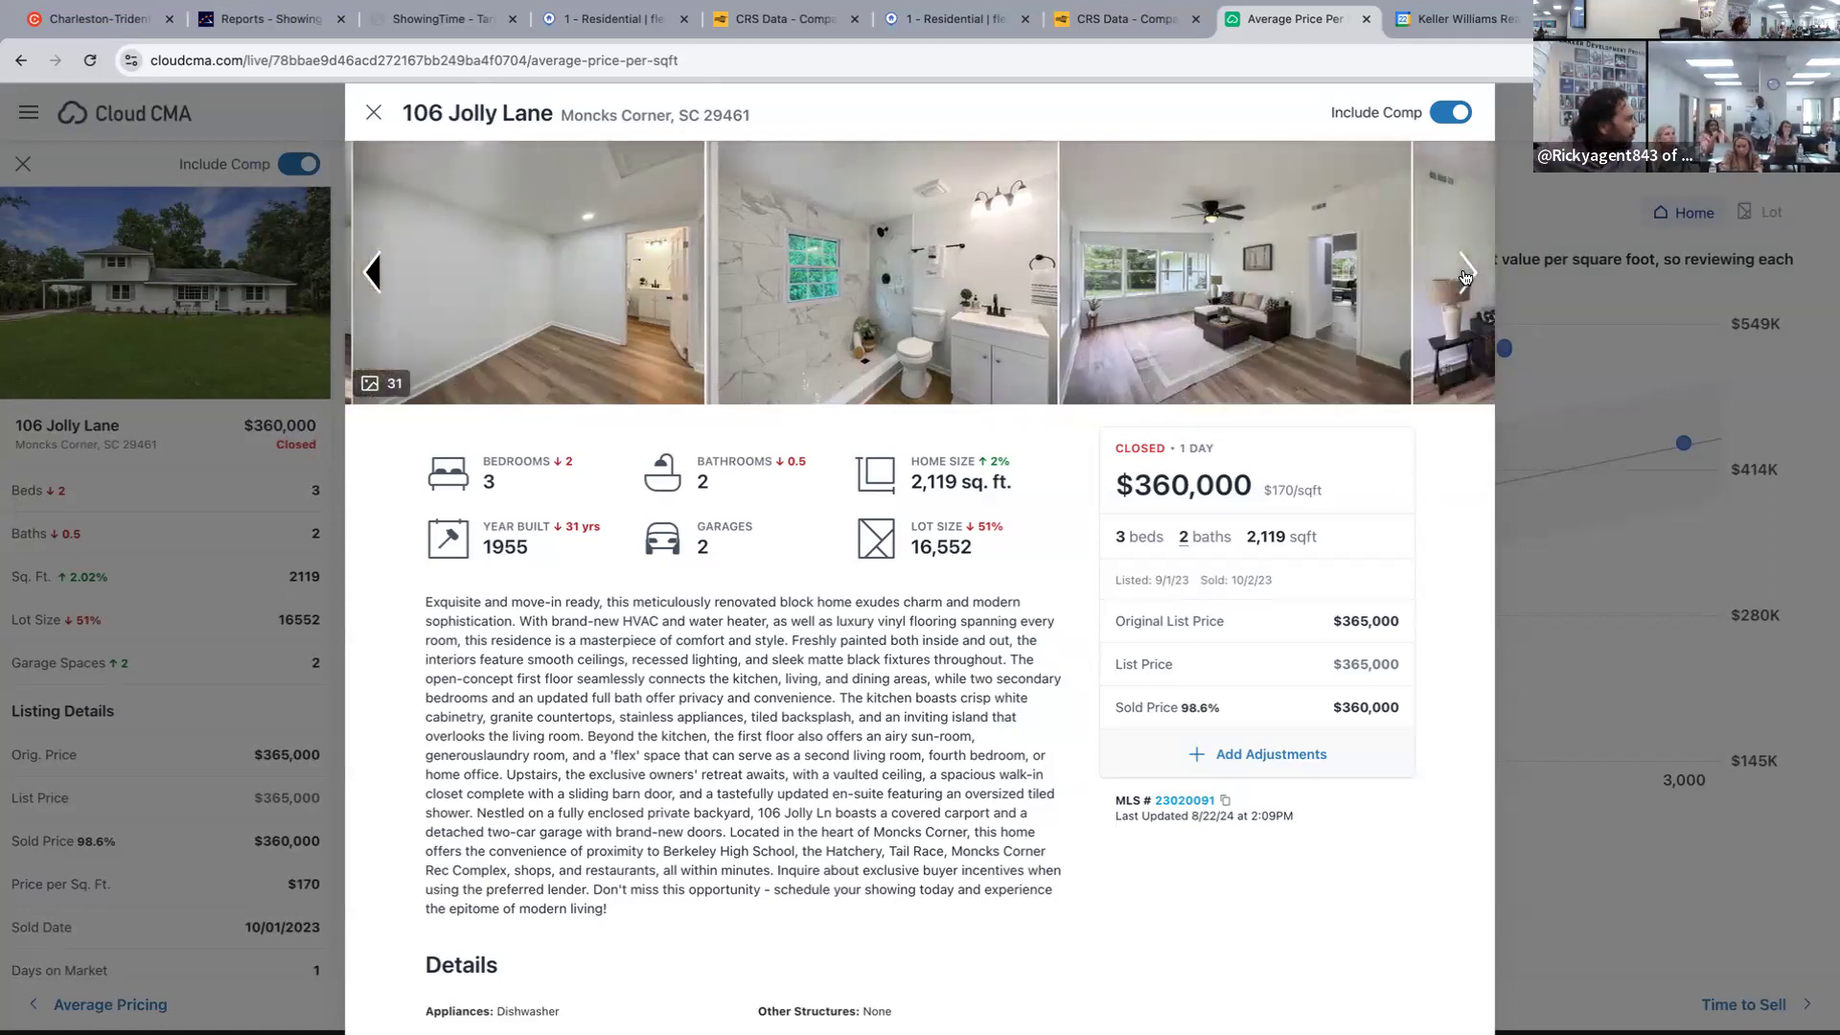
pyautogui.click(1465, 277)
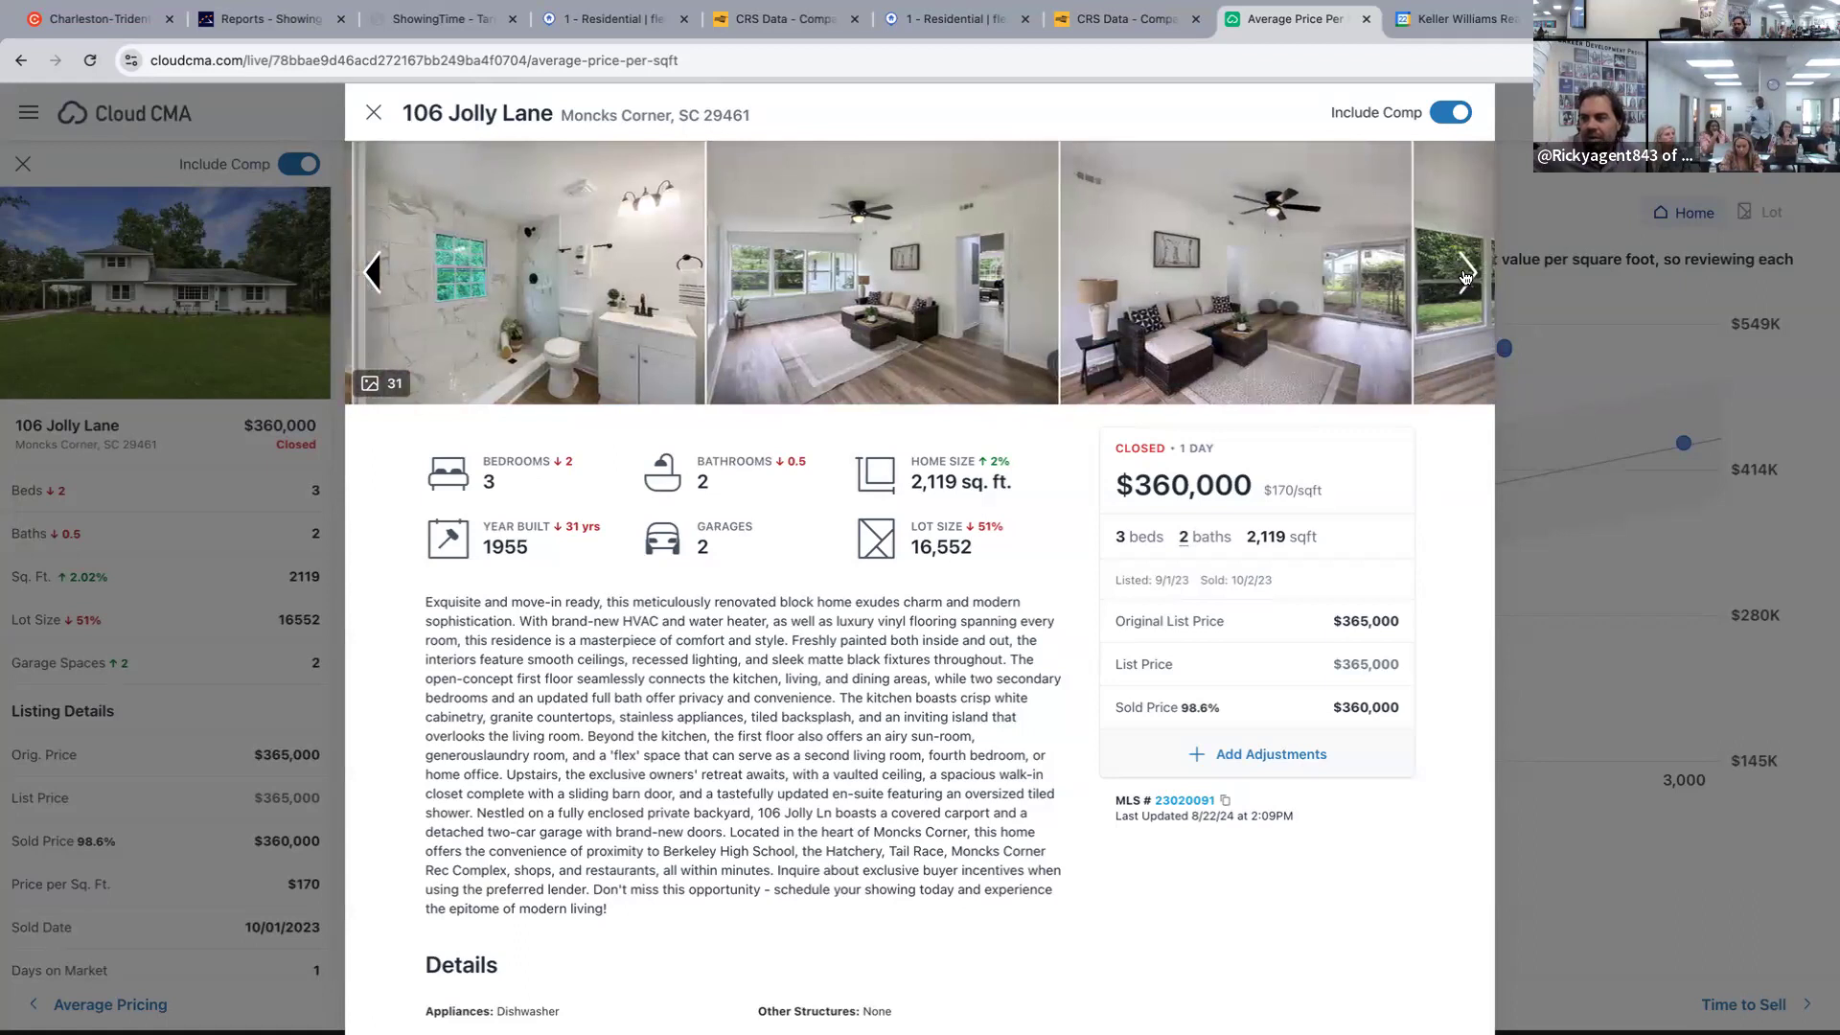
pyautogui.click(1465, 277)
pyautogui.click(1465, 277)
pyautogui.click(1465, 277)
pyautogui.click(1465, 277)
pyautogui.click(1465, 276)
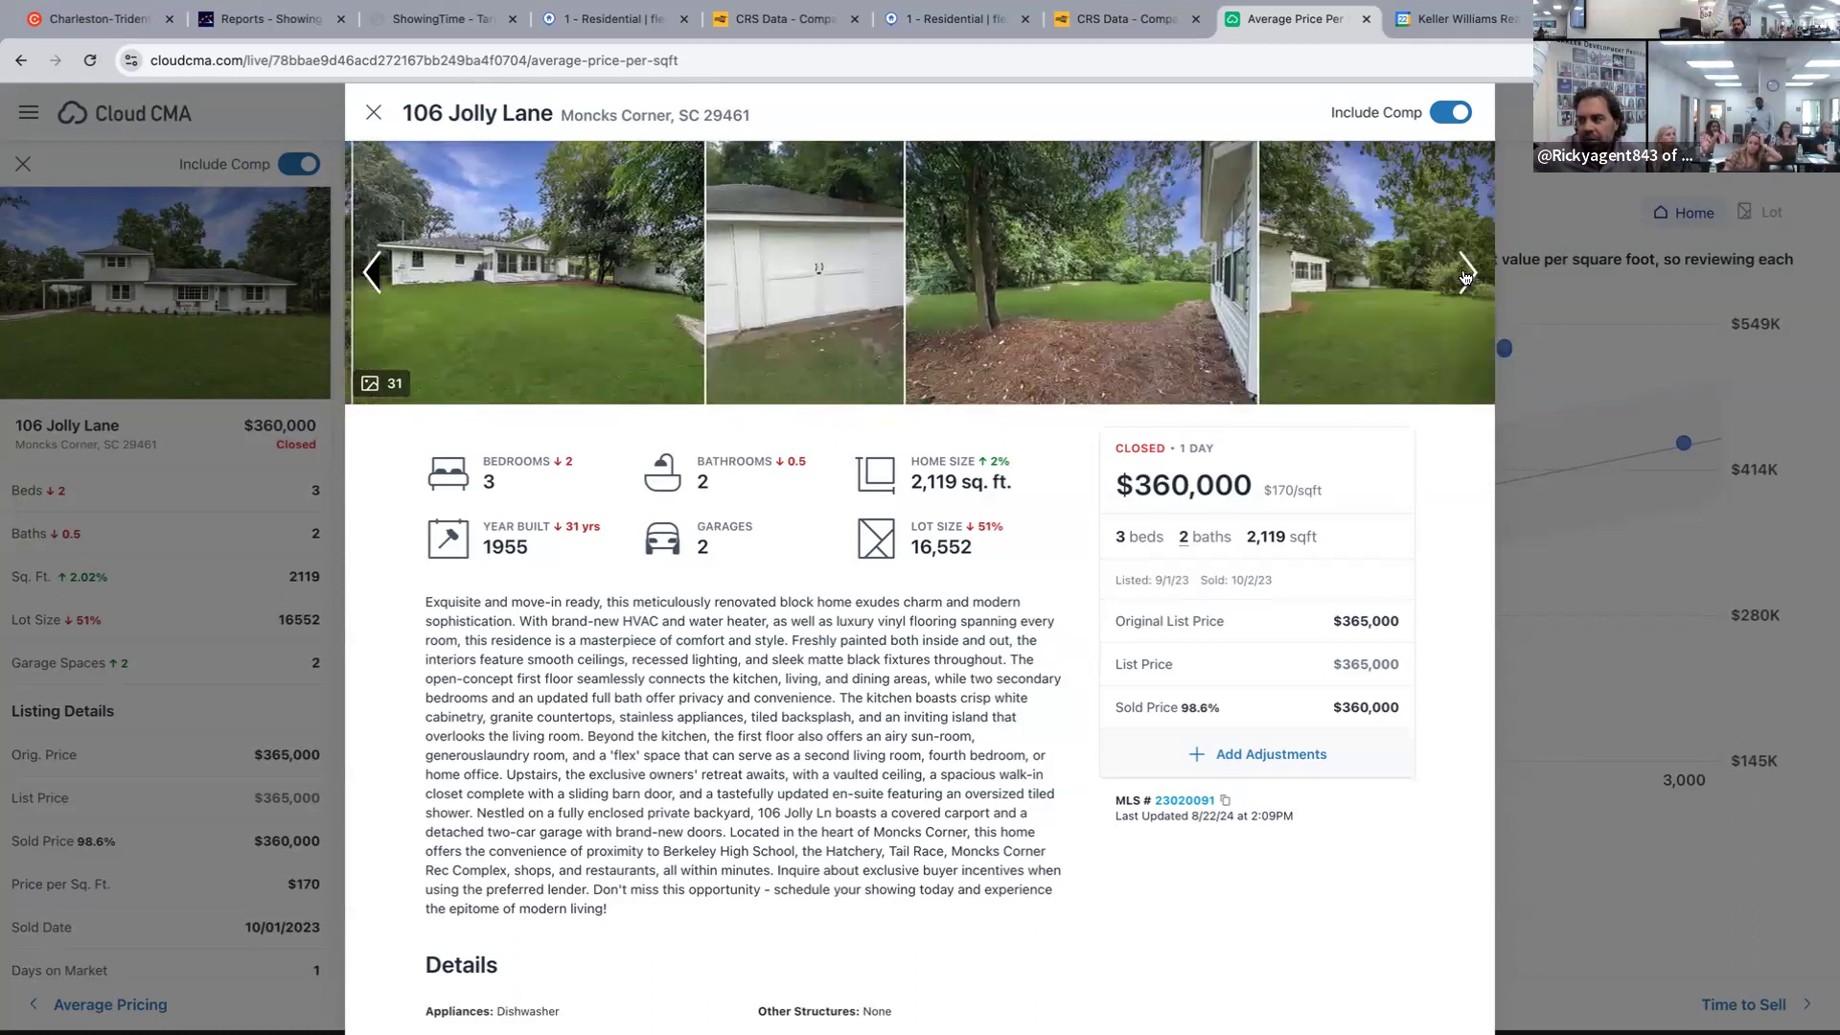
pyautogui.click(1465, 277)
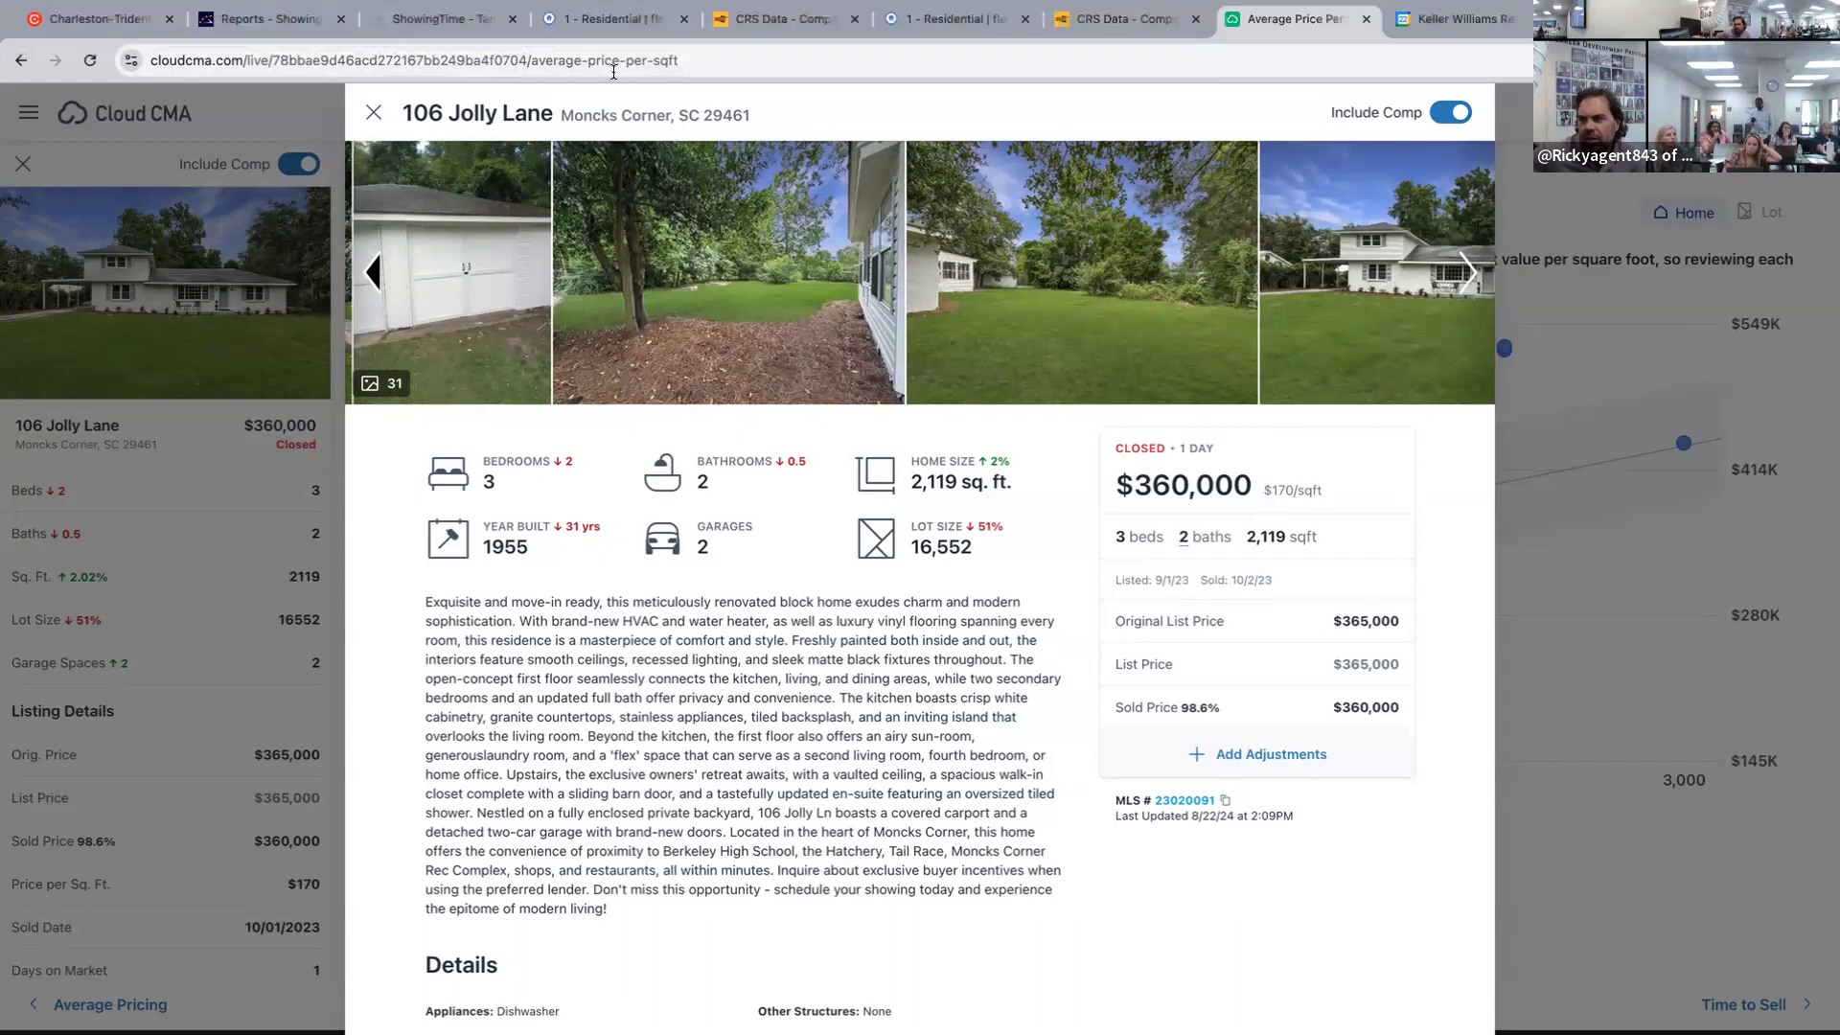
pyautogui.click(619, 19)
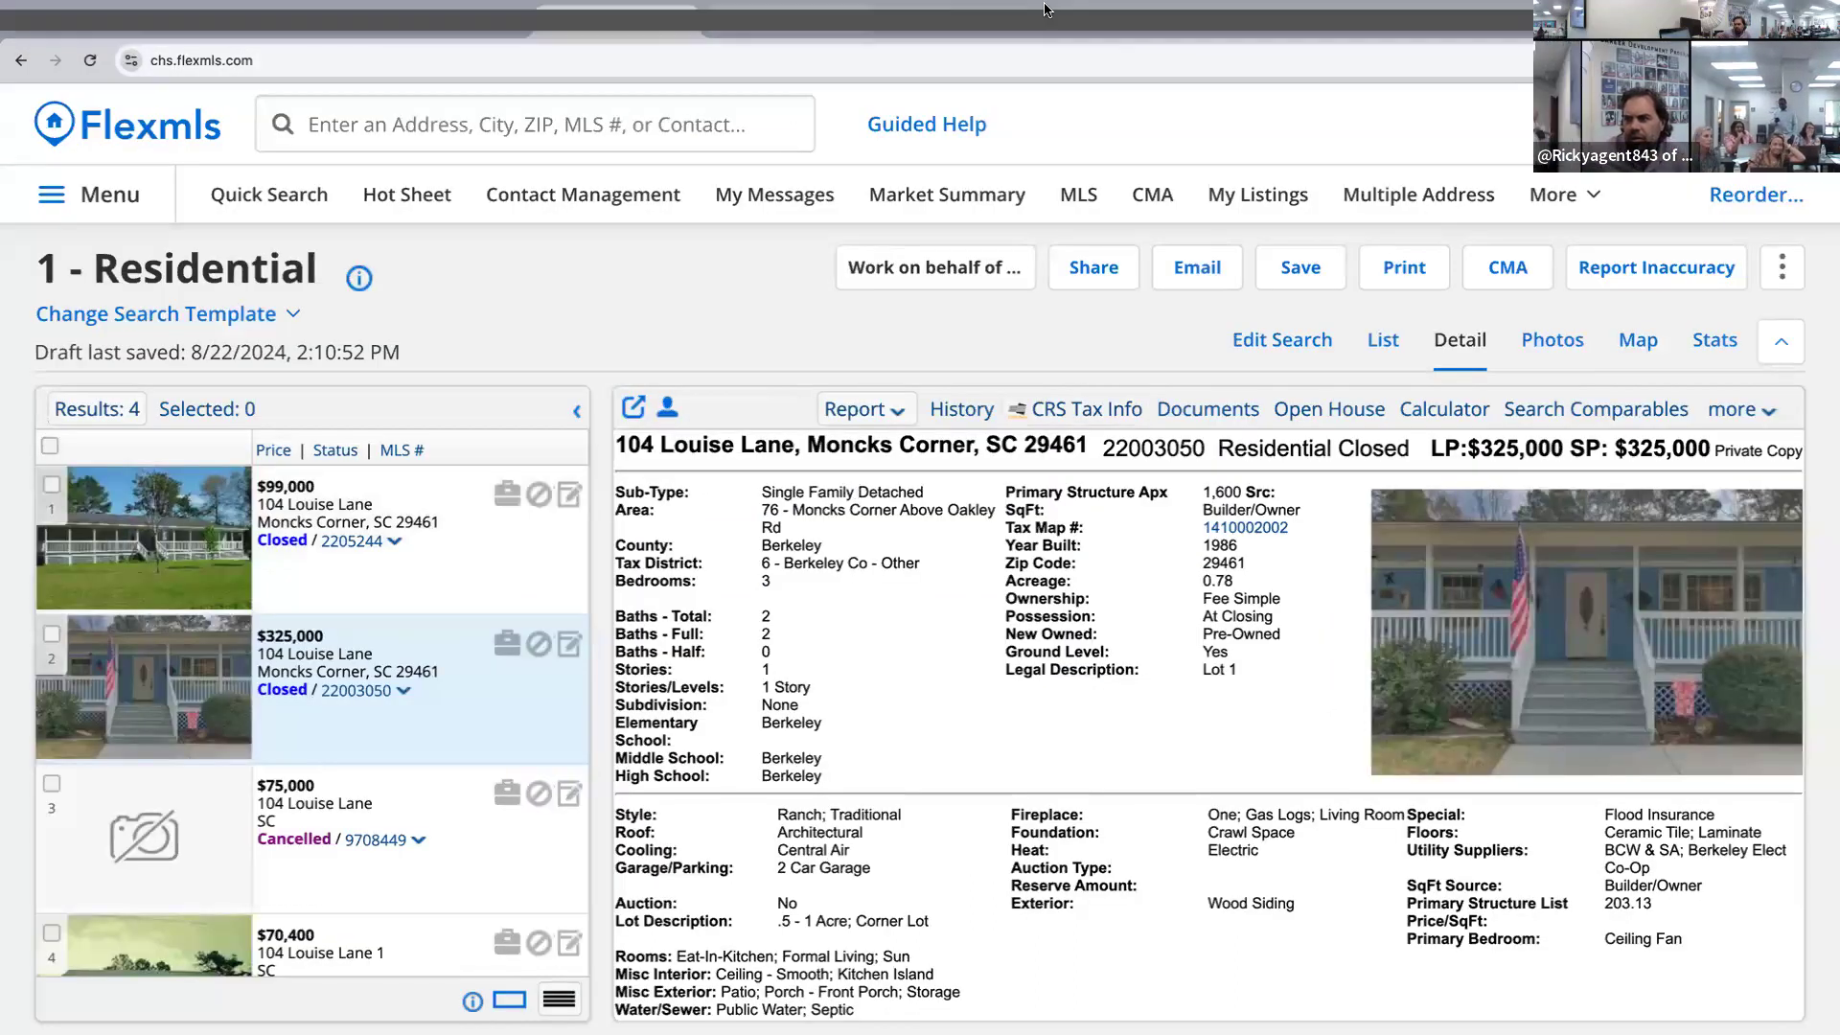
pyautogui.click(954, 19)
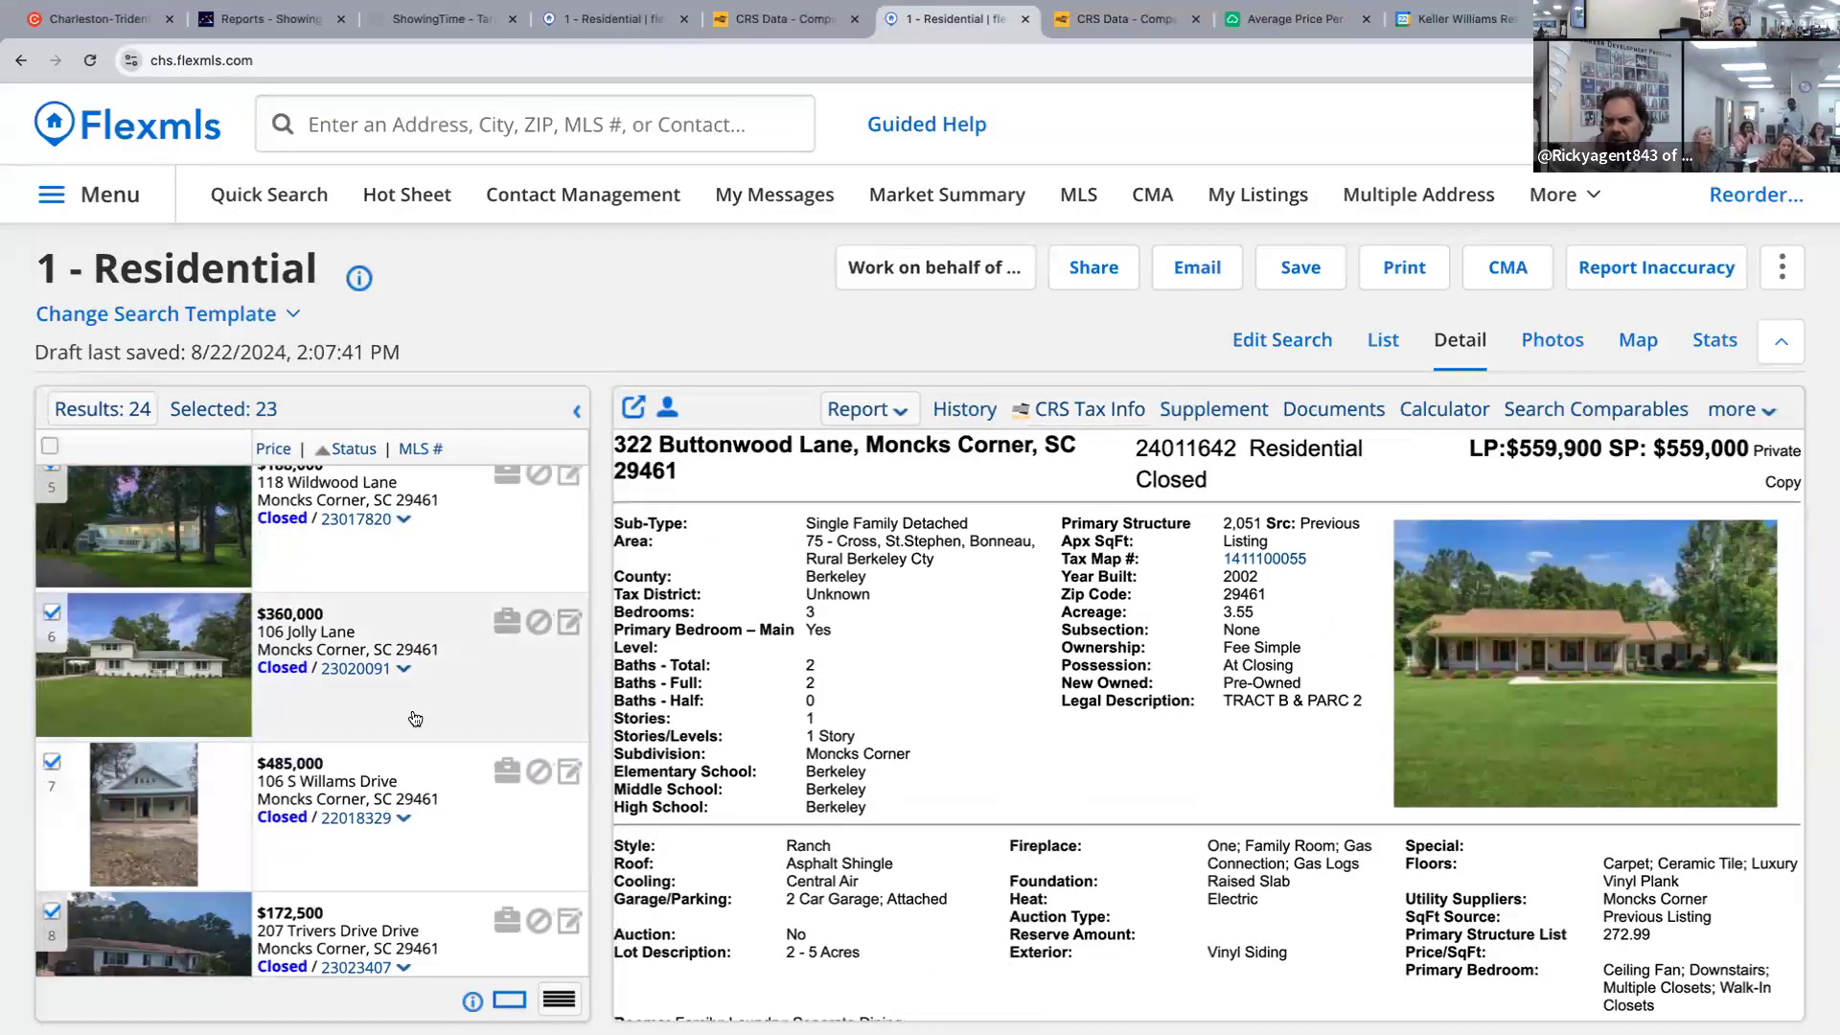
pyautogui.click(487, 709)
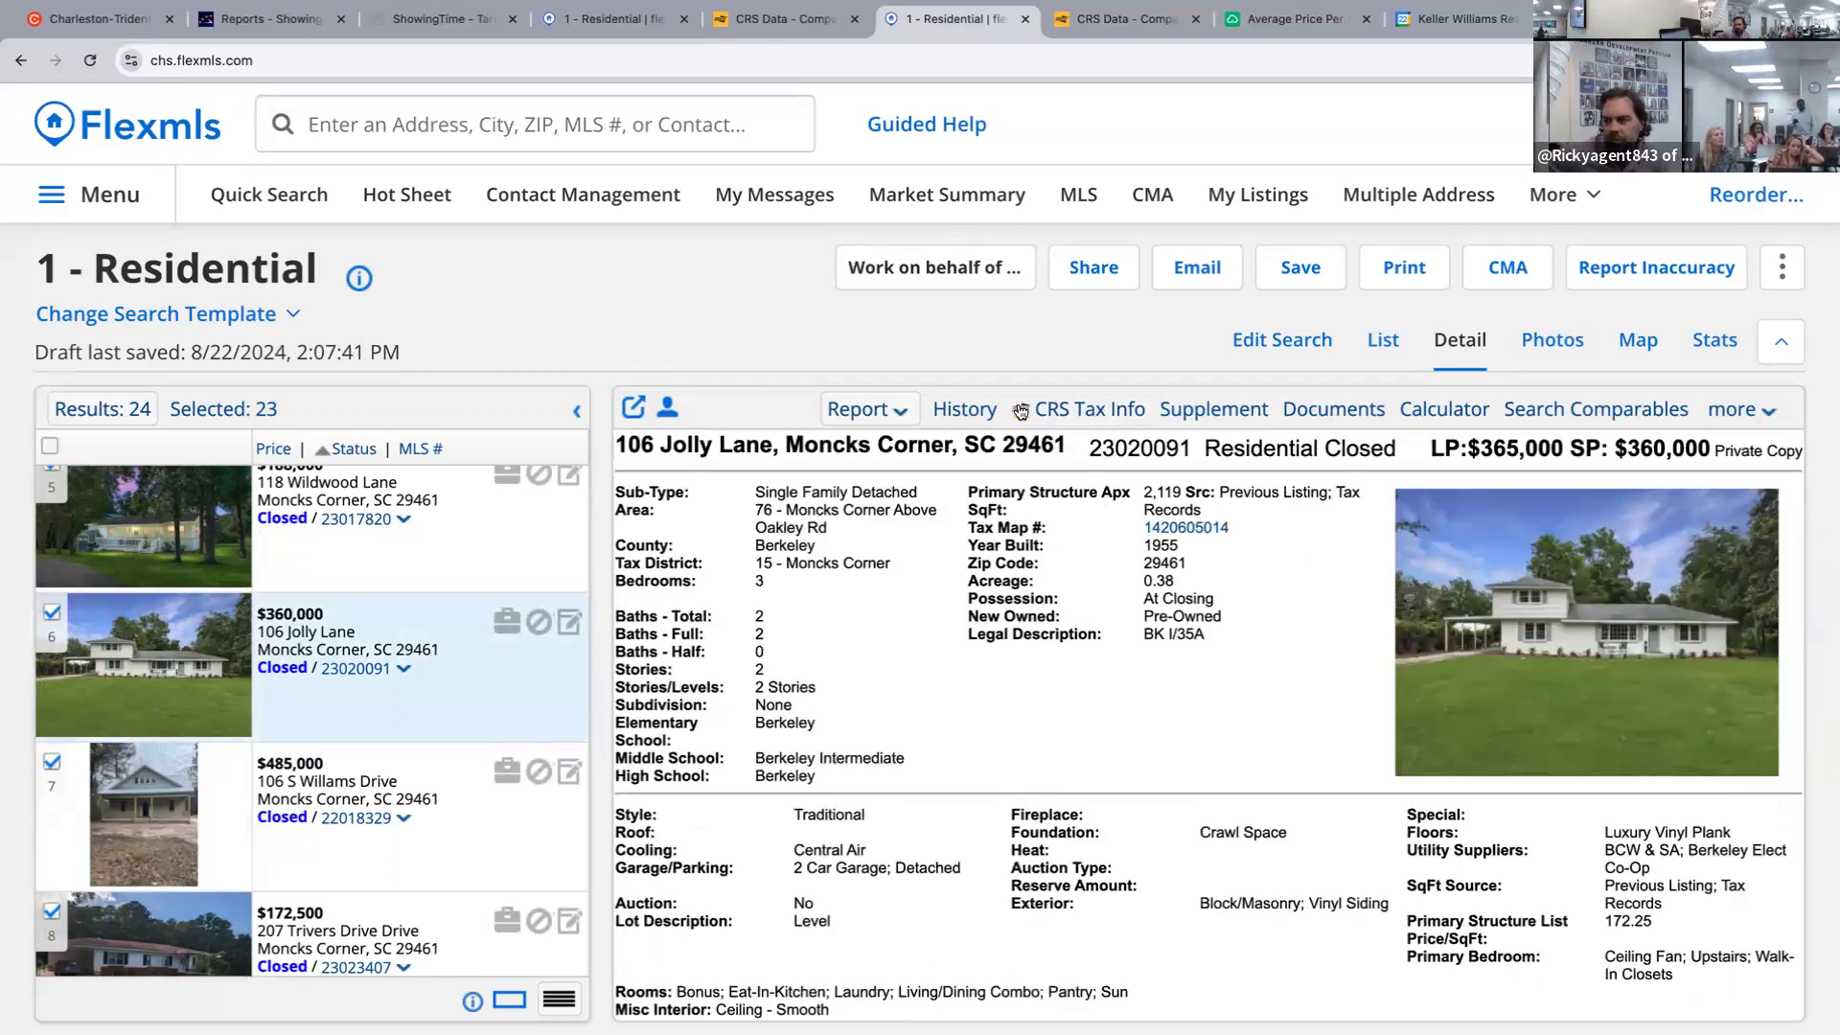
pyautogui.click(964, 409)
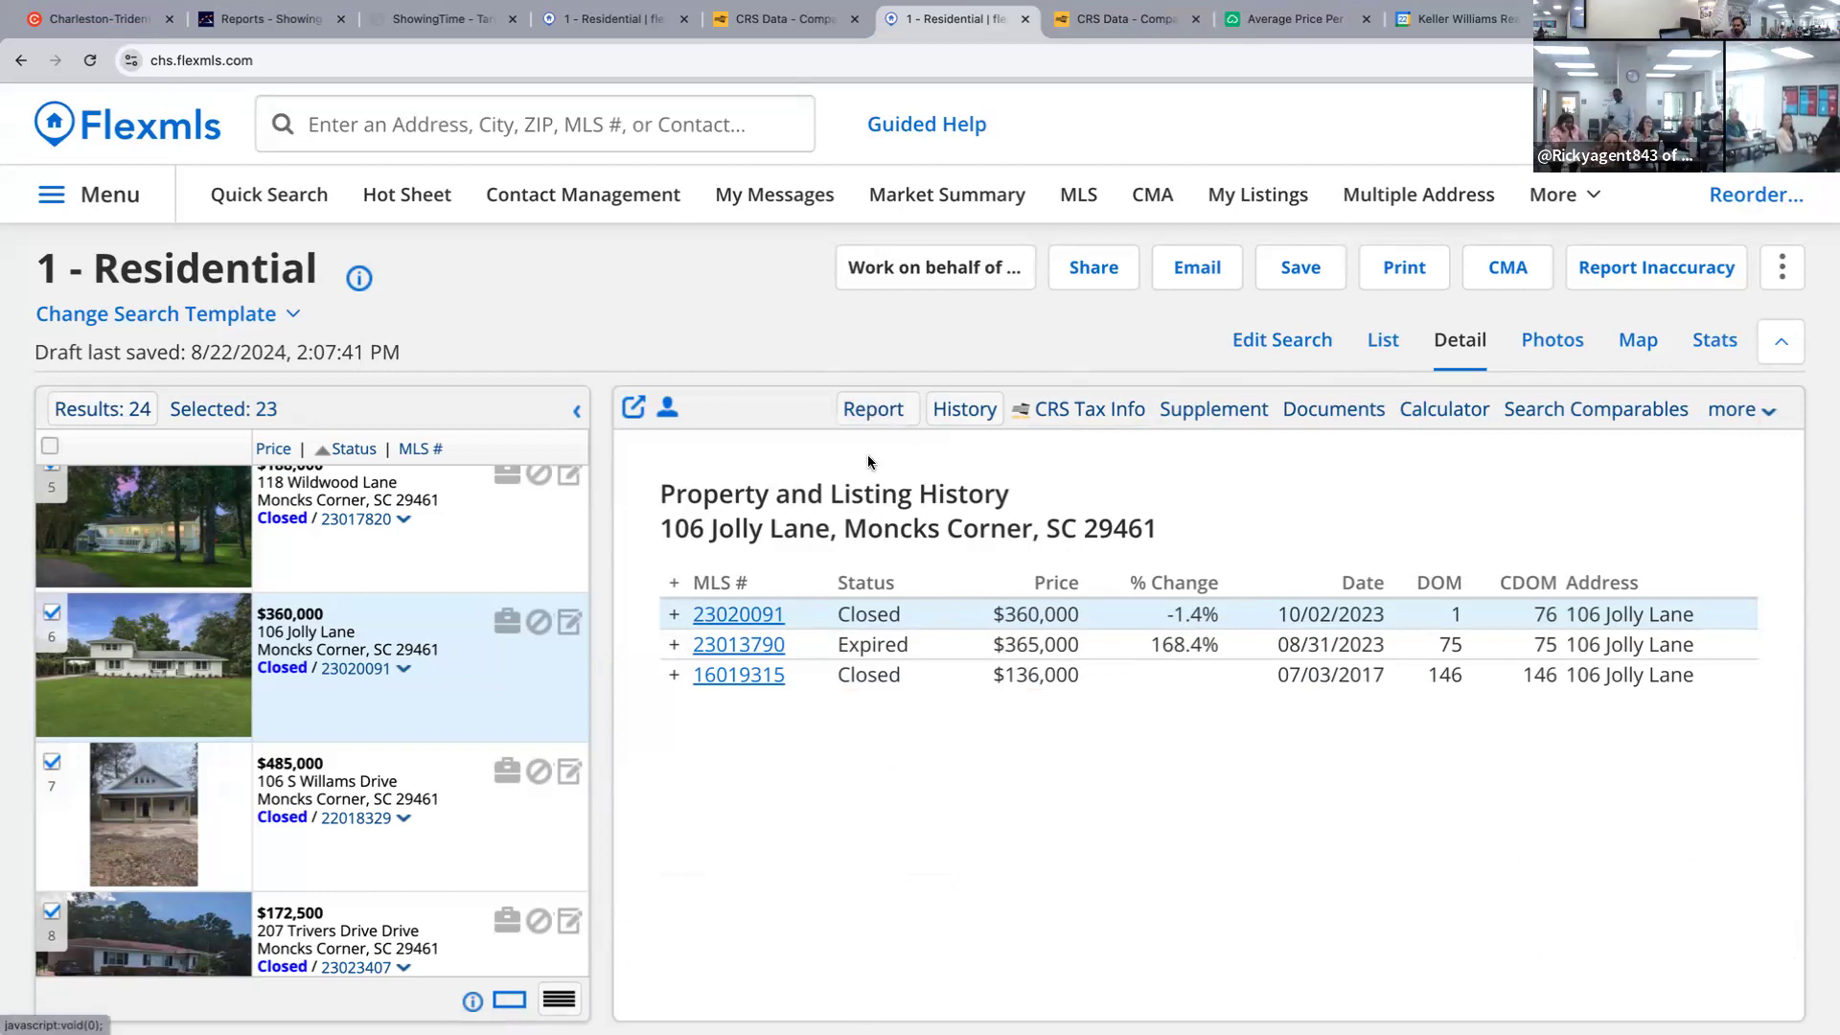
pyautogui.click(1275, 341)
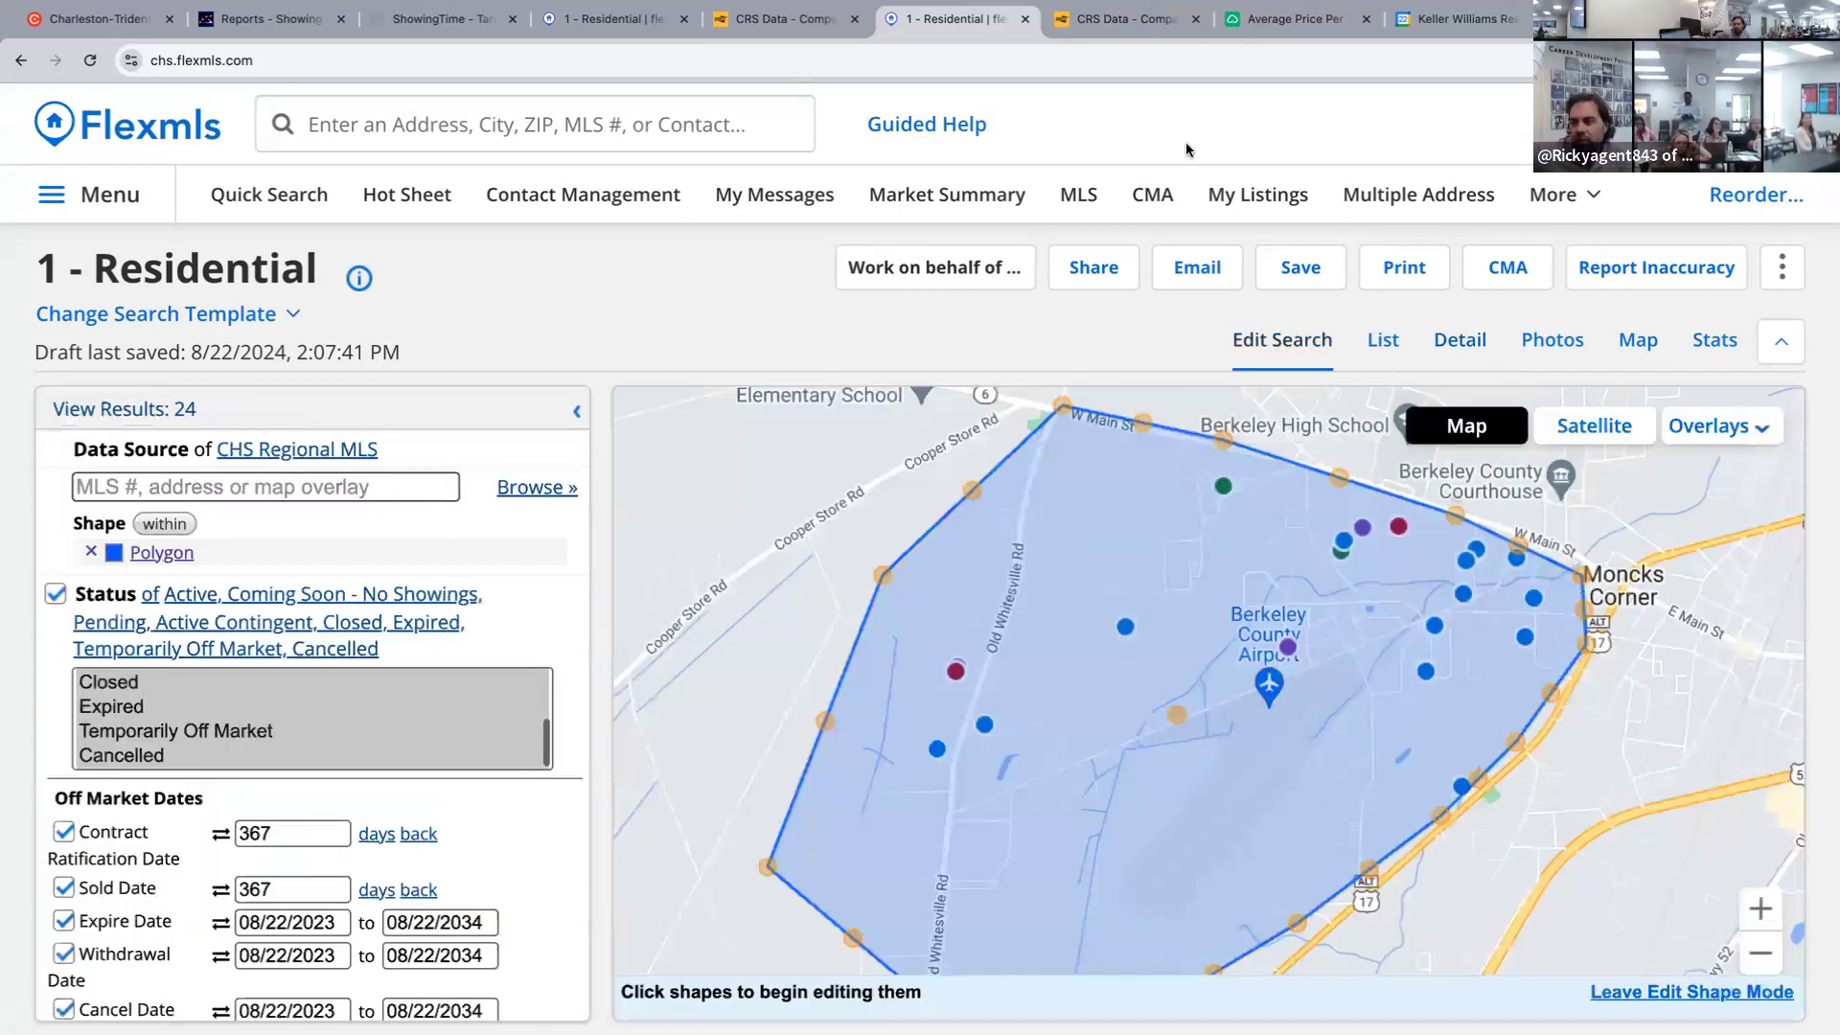
pyautogui.click(1147, 28)
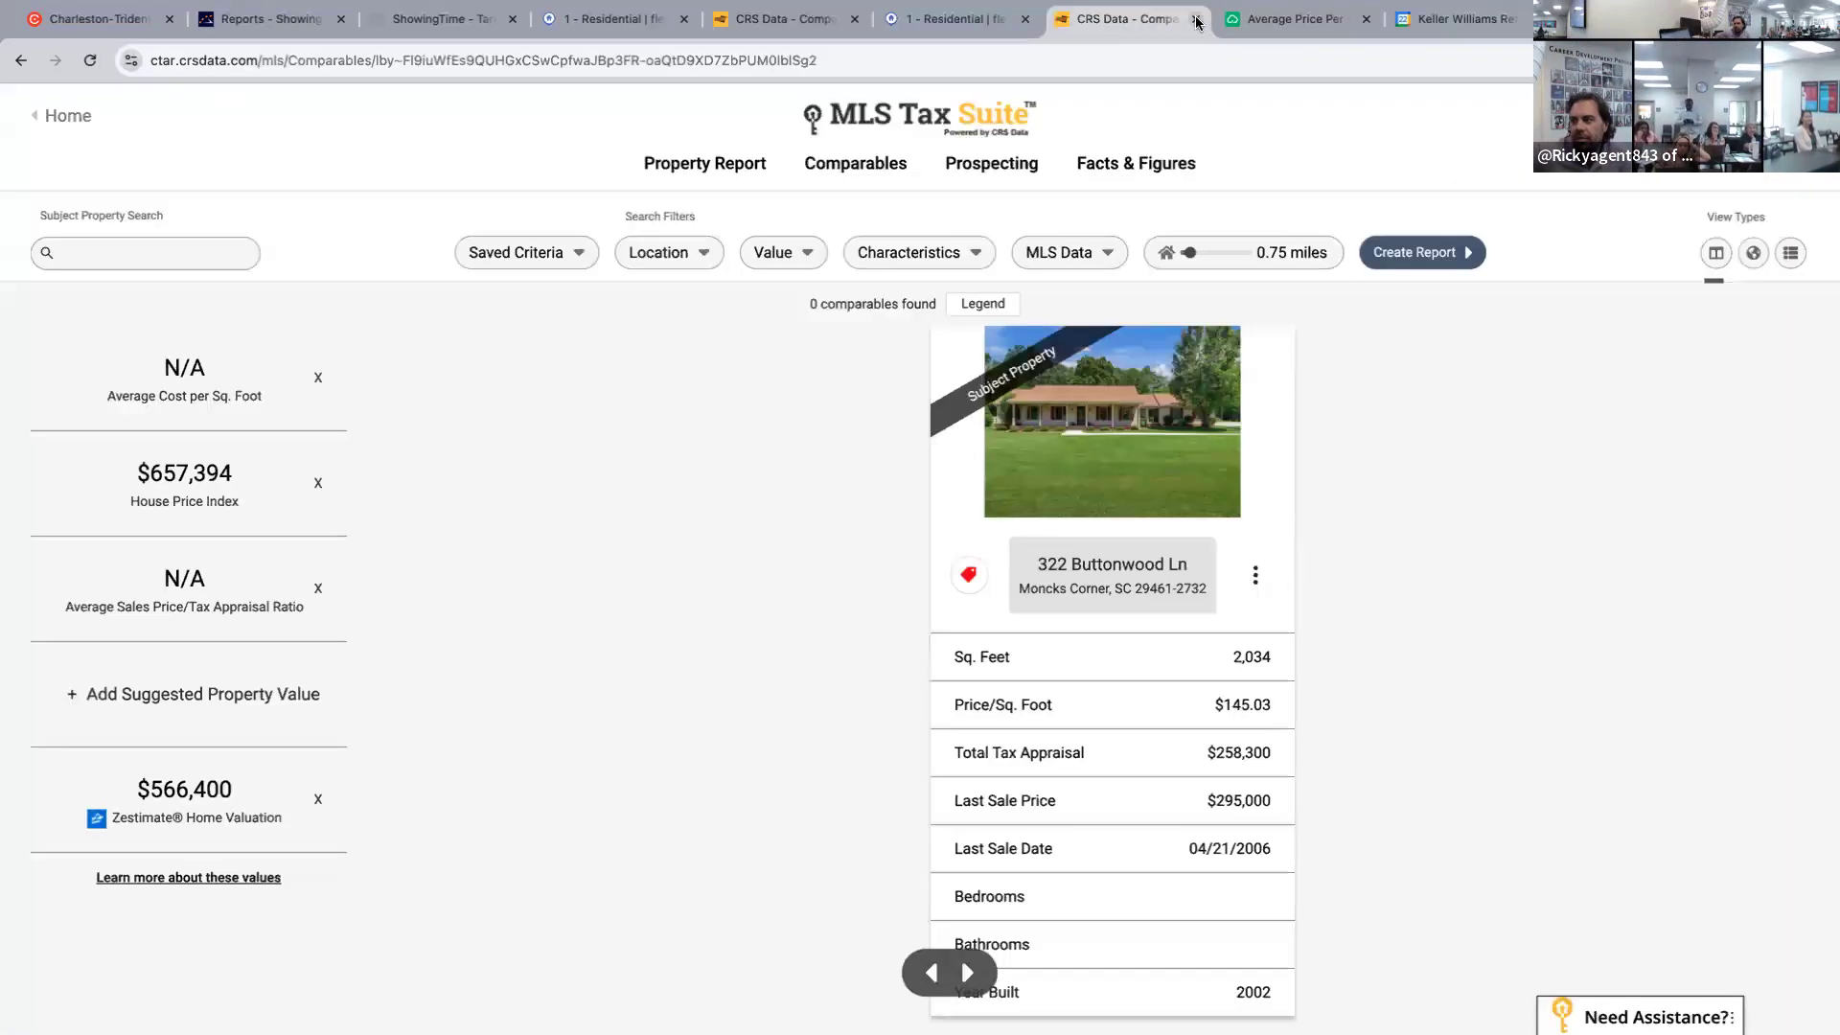
pyautogui.click(1195, 19)
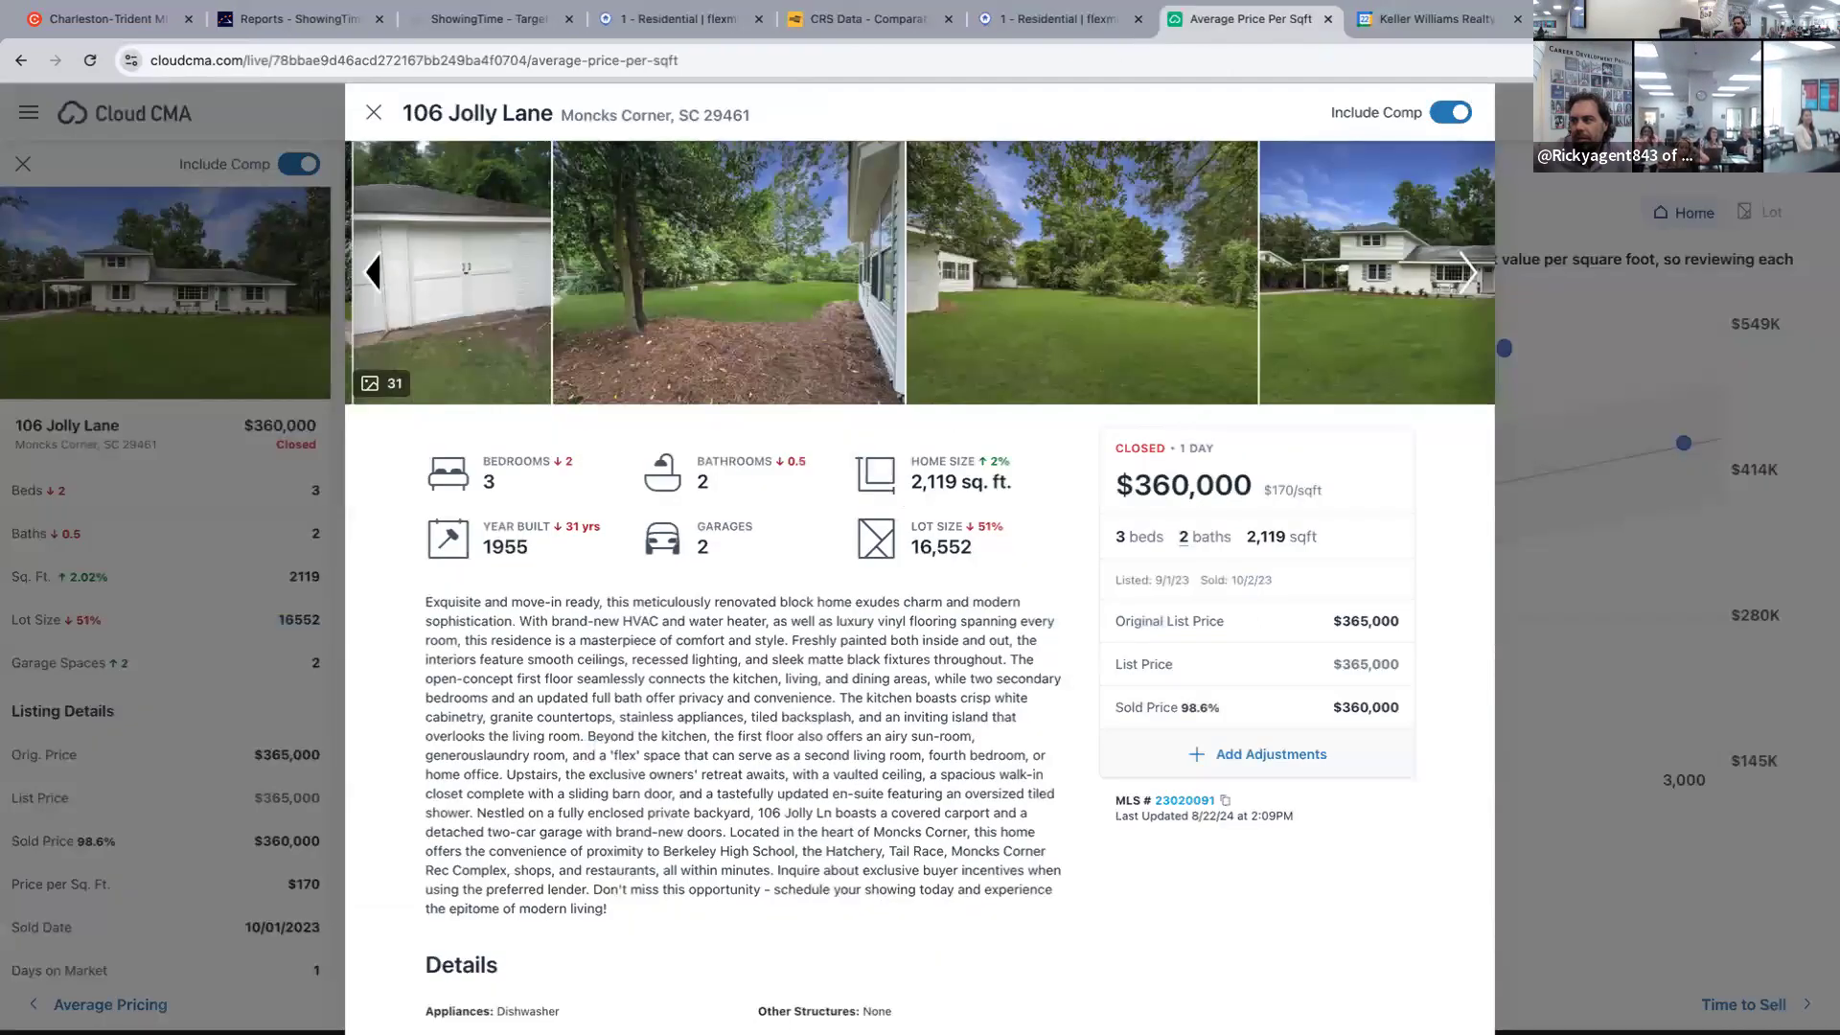
pyautogui.click(374, 113)
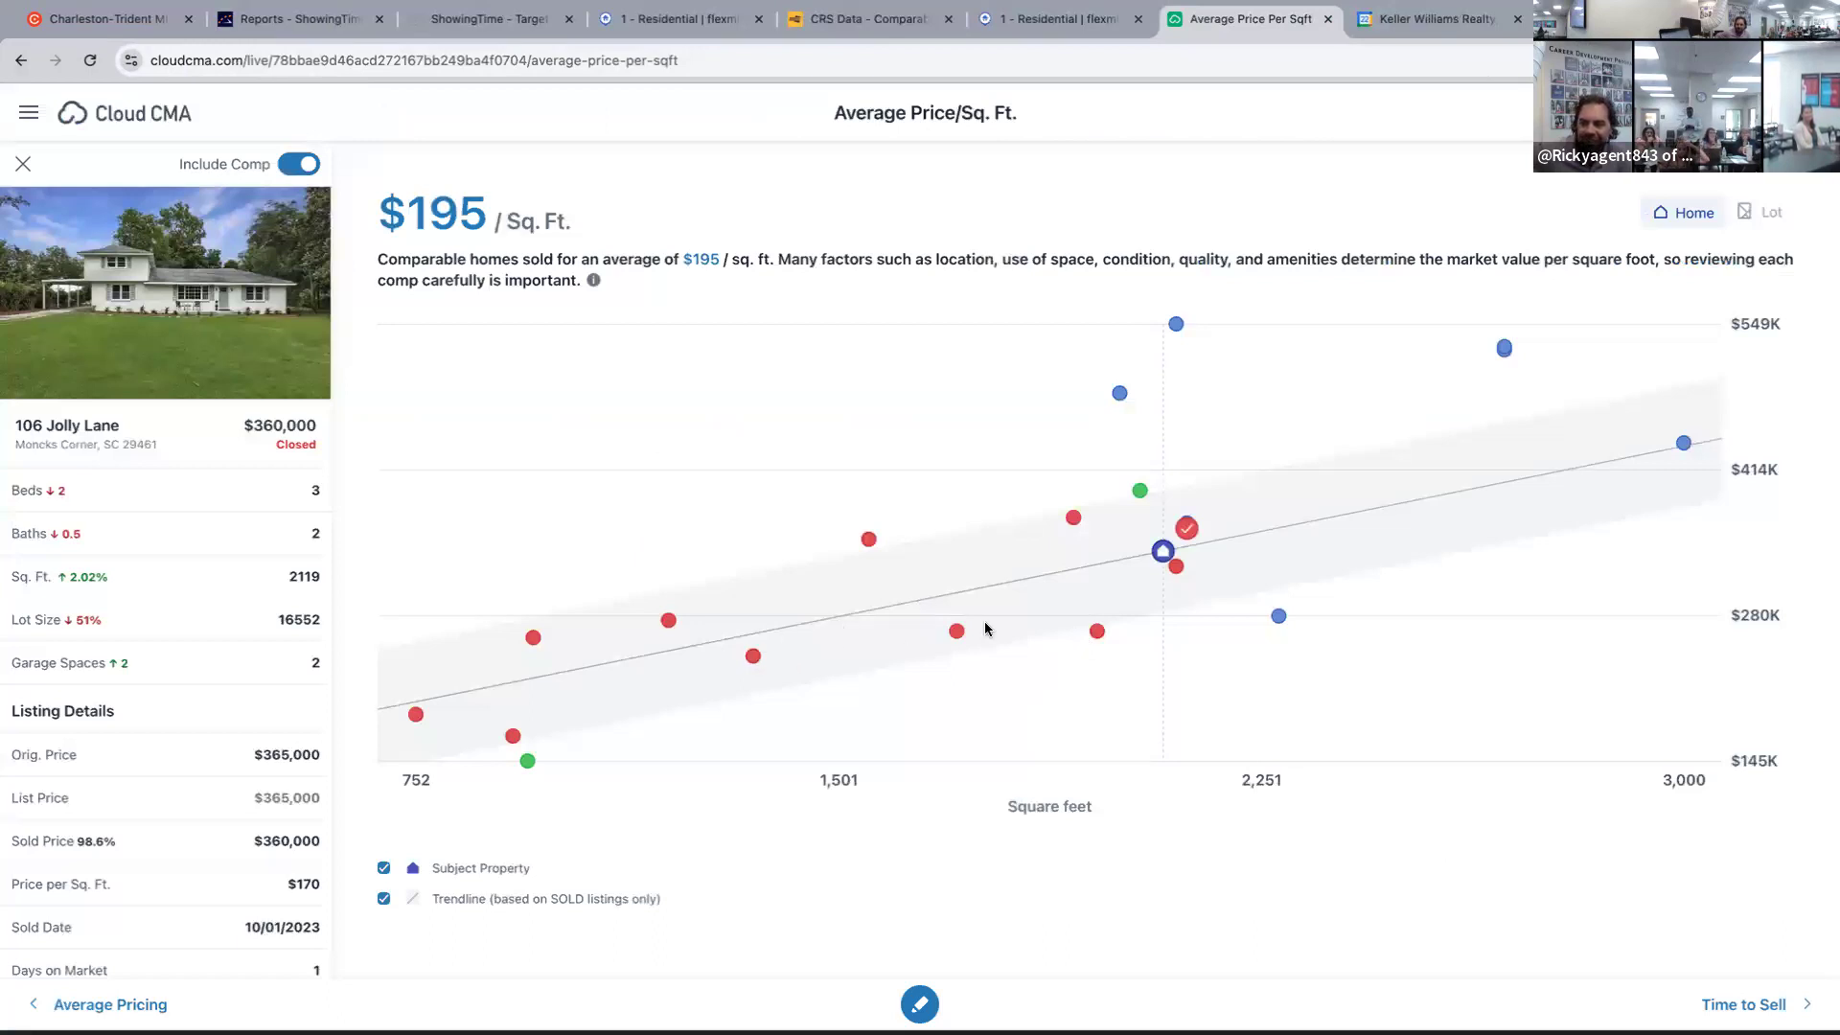
pyautogui.click(869, 540)
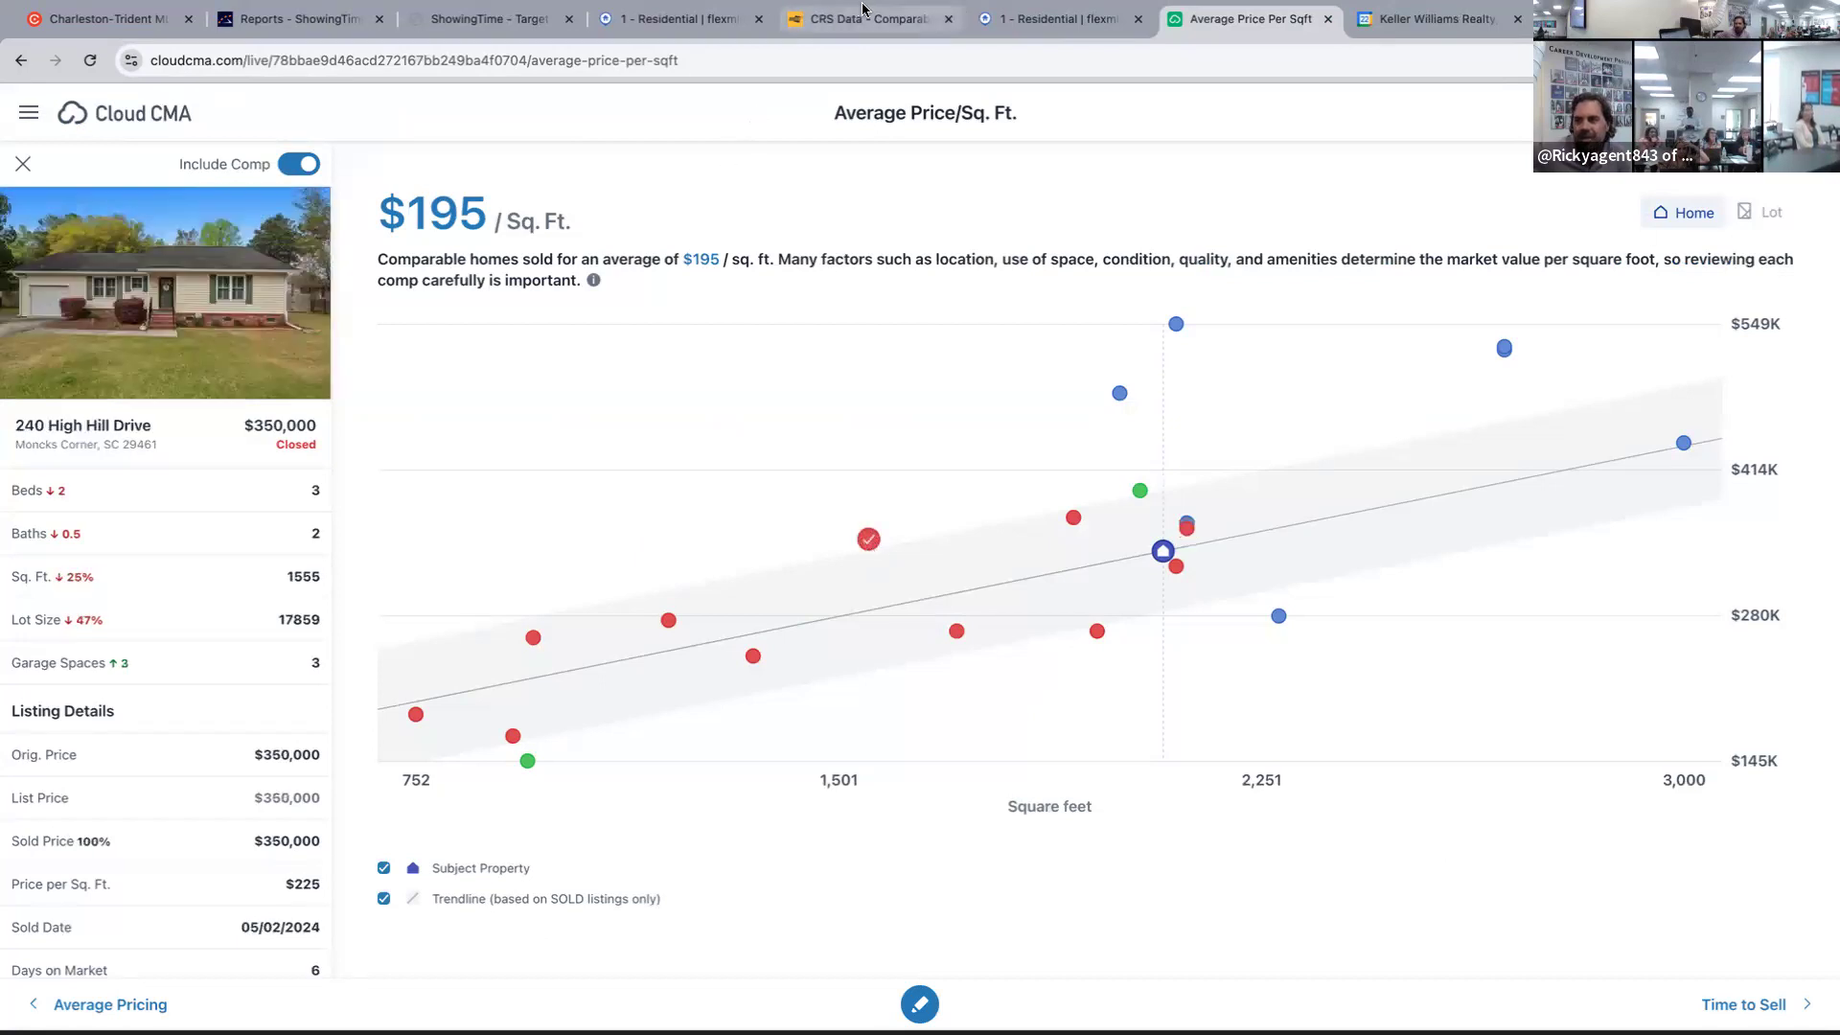
pyautogui.click(1068, 22)
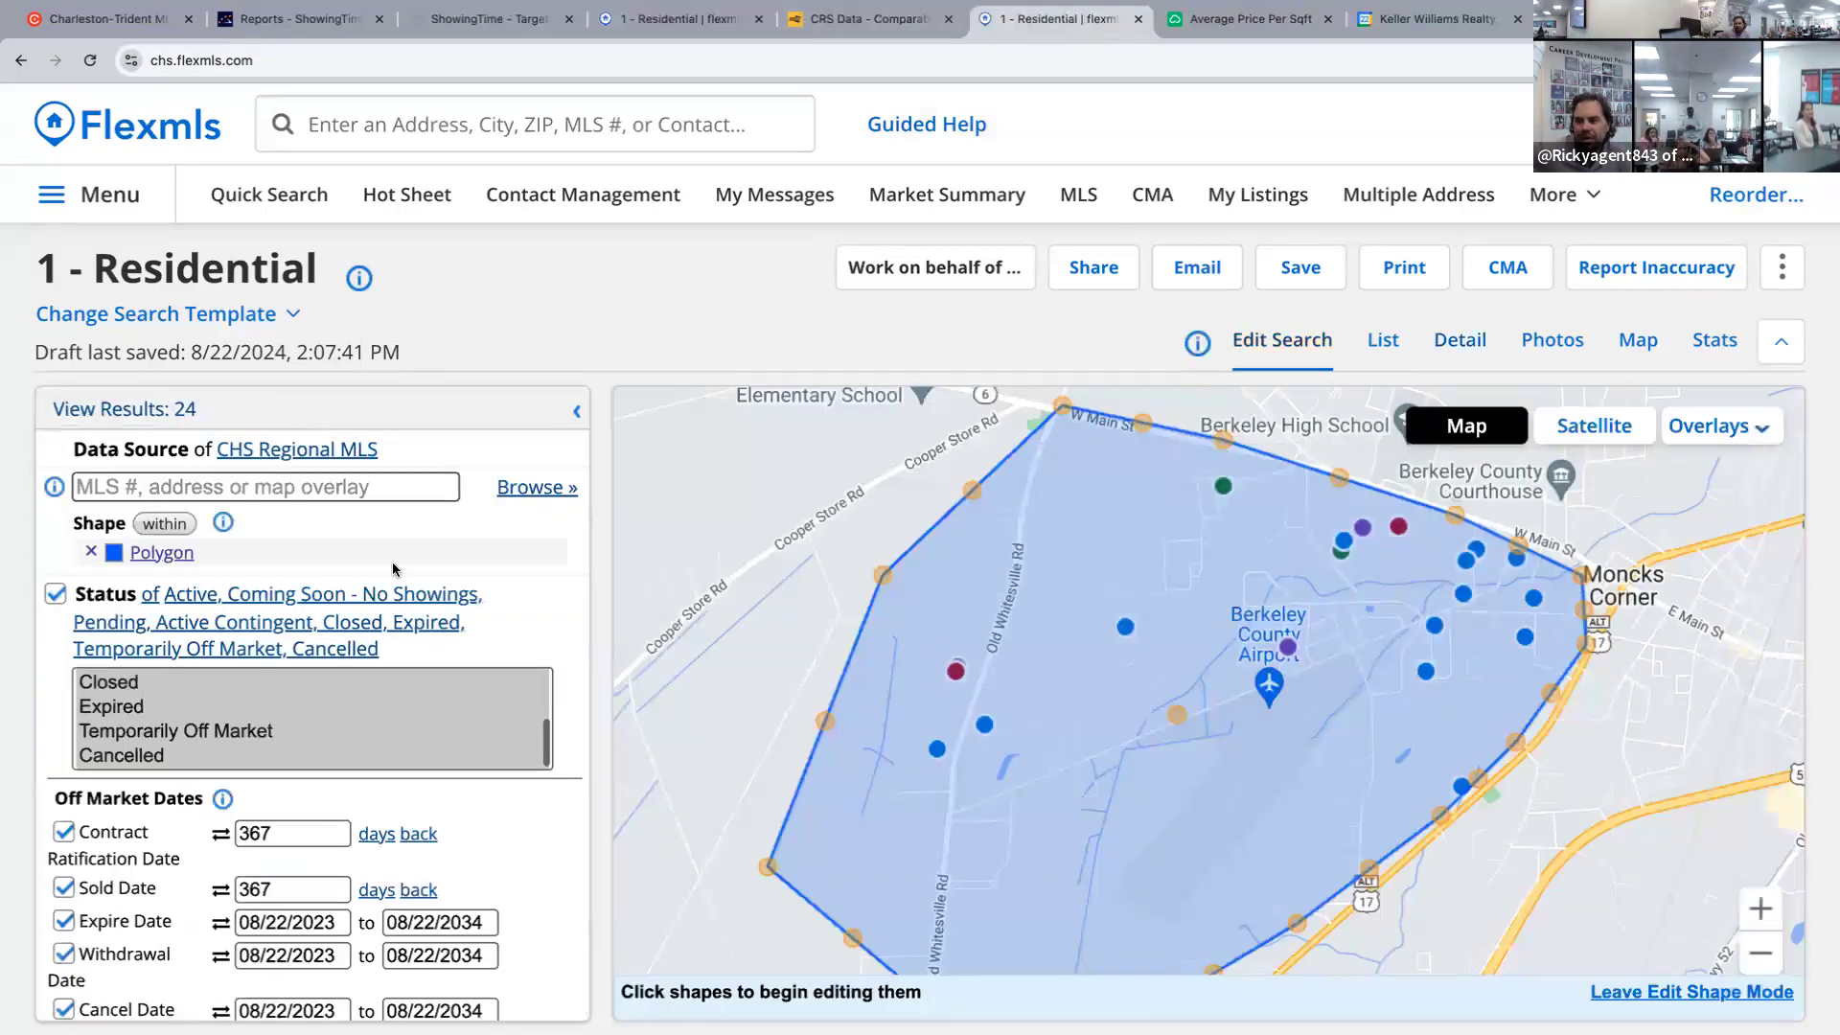
# Change the Sold Date lookback from 367 to 90 days.
pyautogui.click(293, 886)
pyautogui.doubleClick(293, 886)
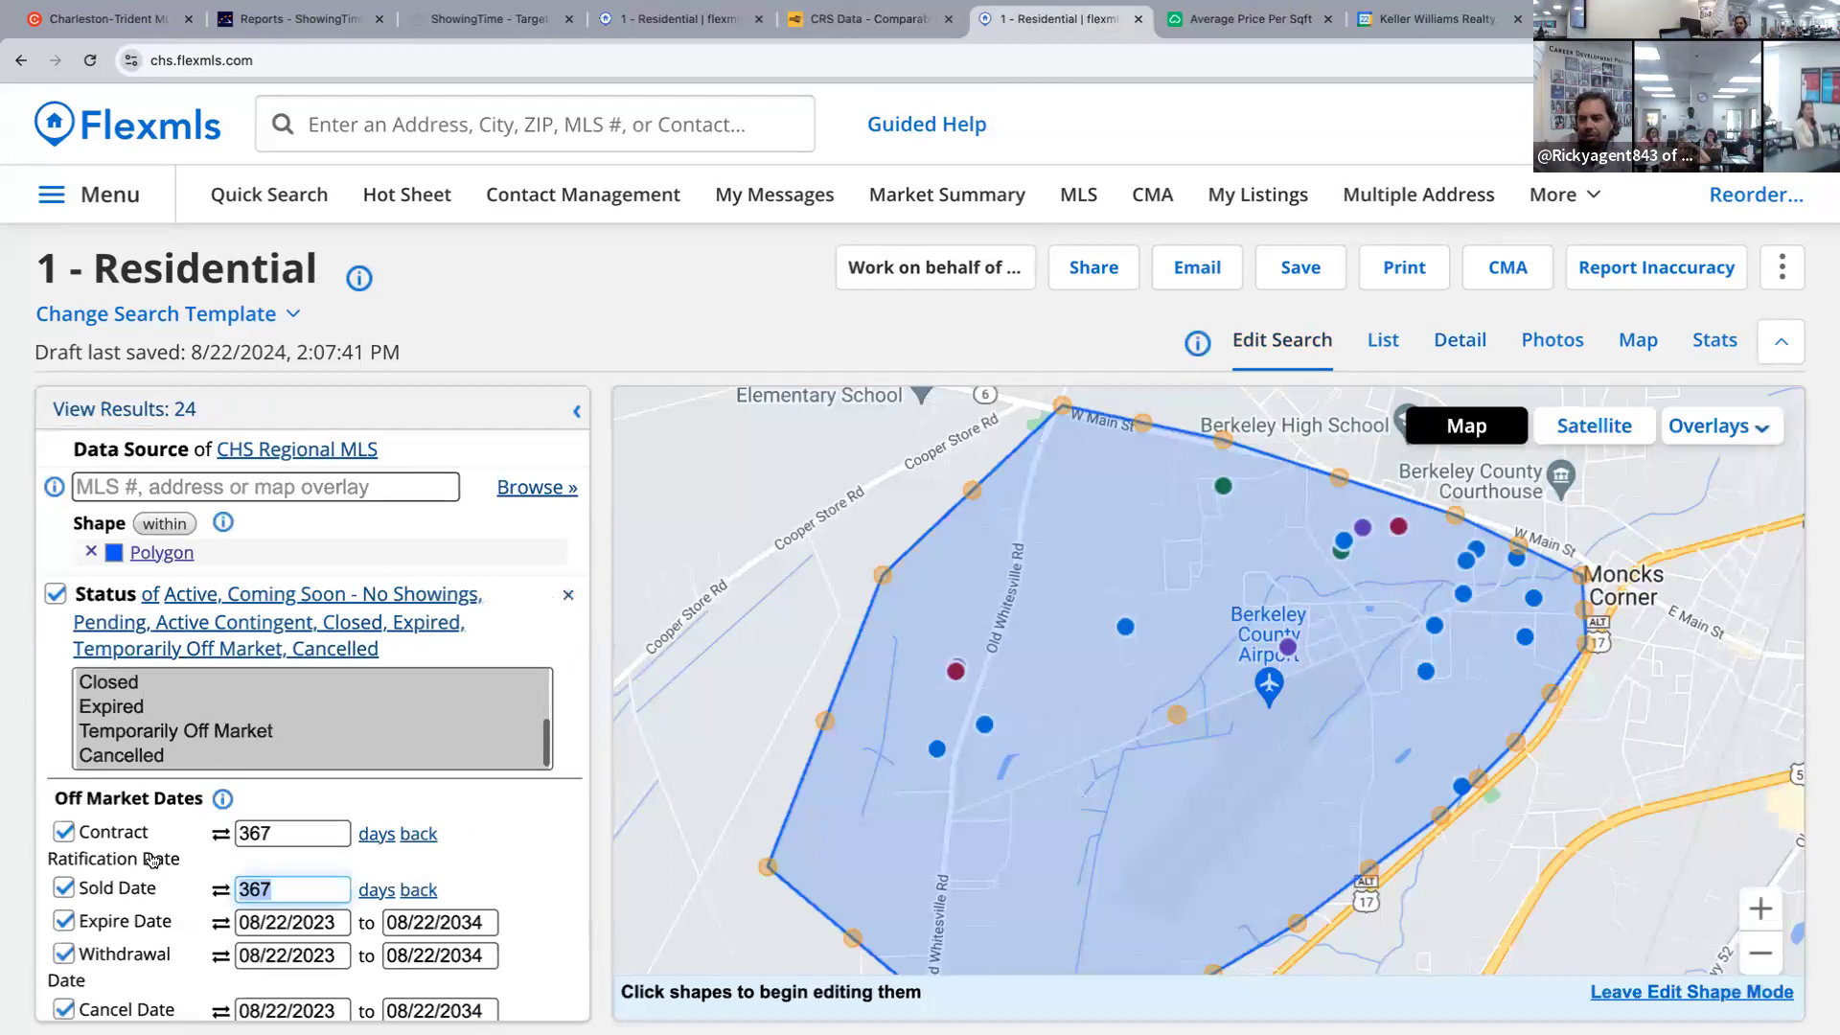
pyautogui.write('90')
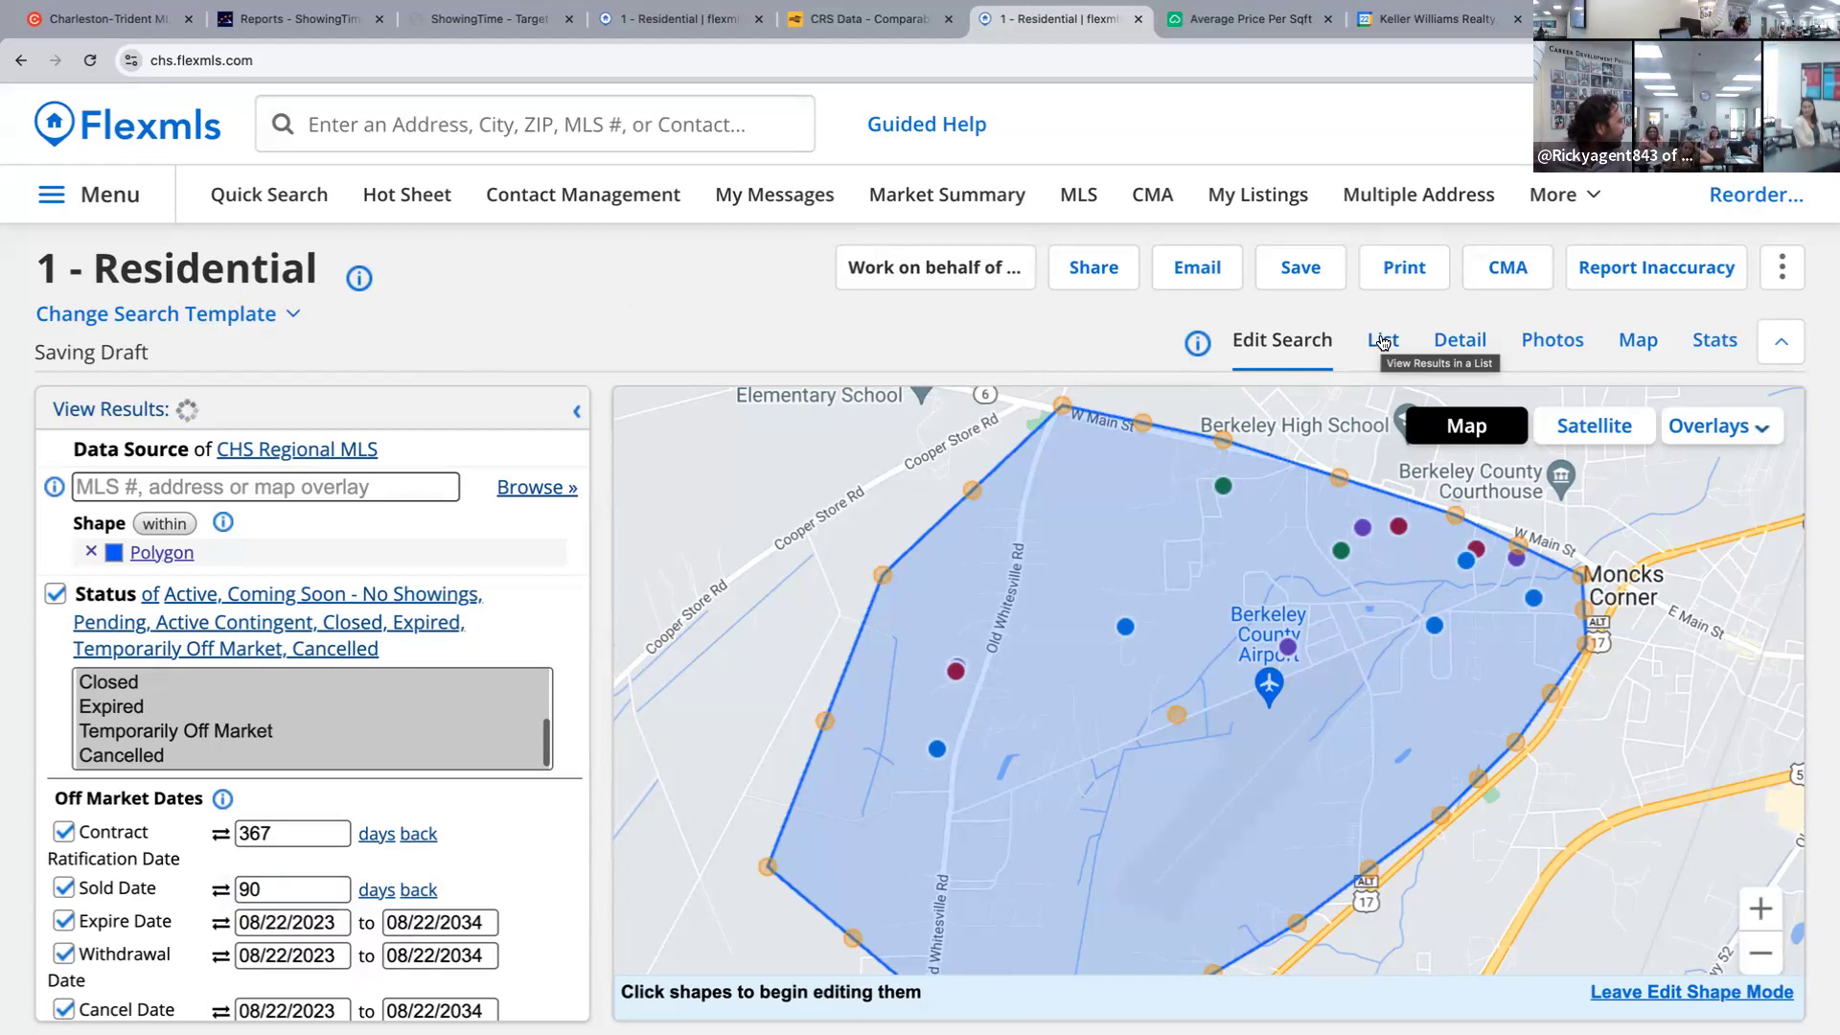
# Show the results as a list and select all 14 listings.
pyautogui.click(1383, 342)
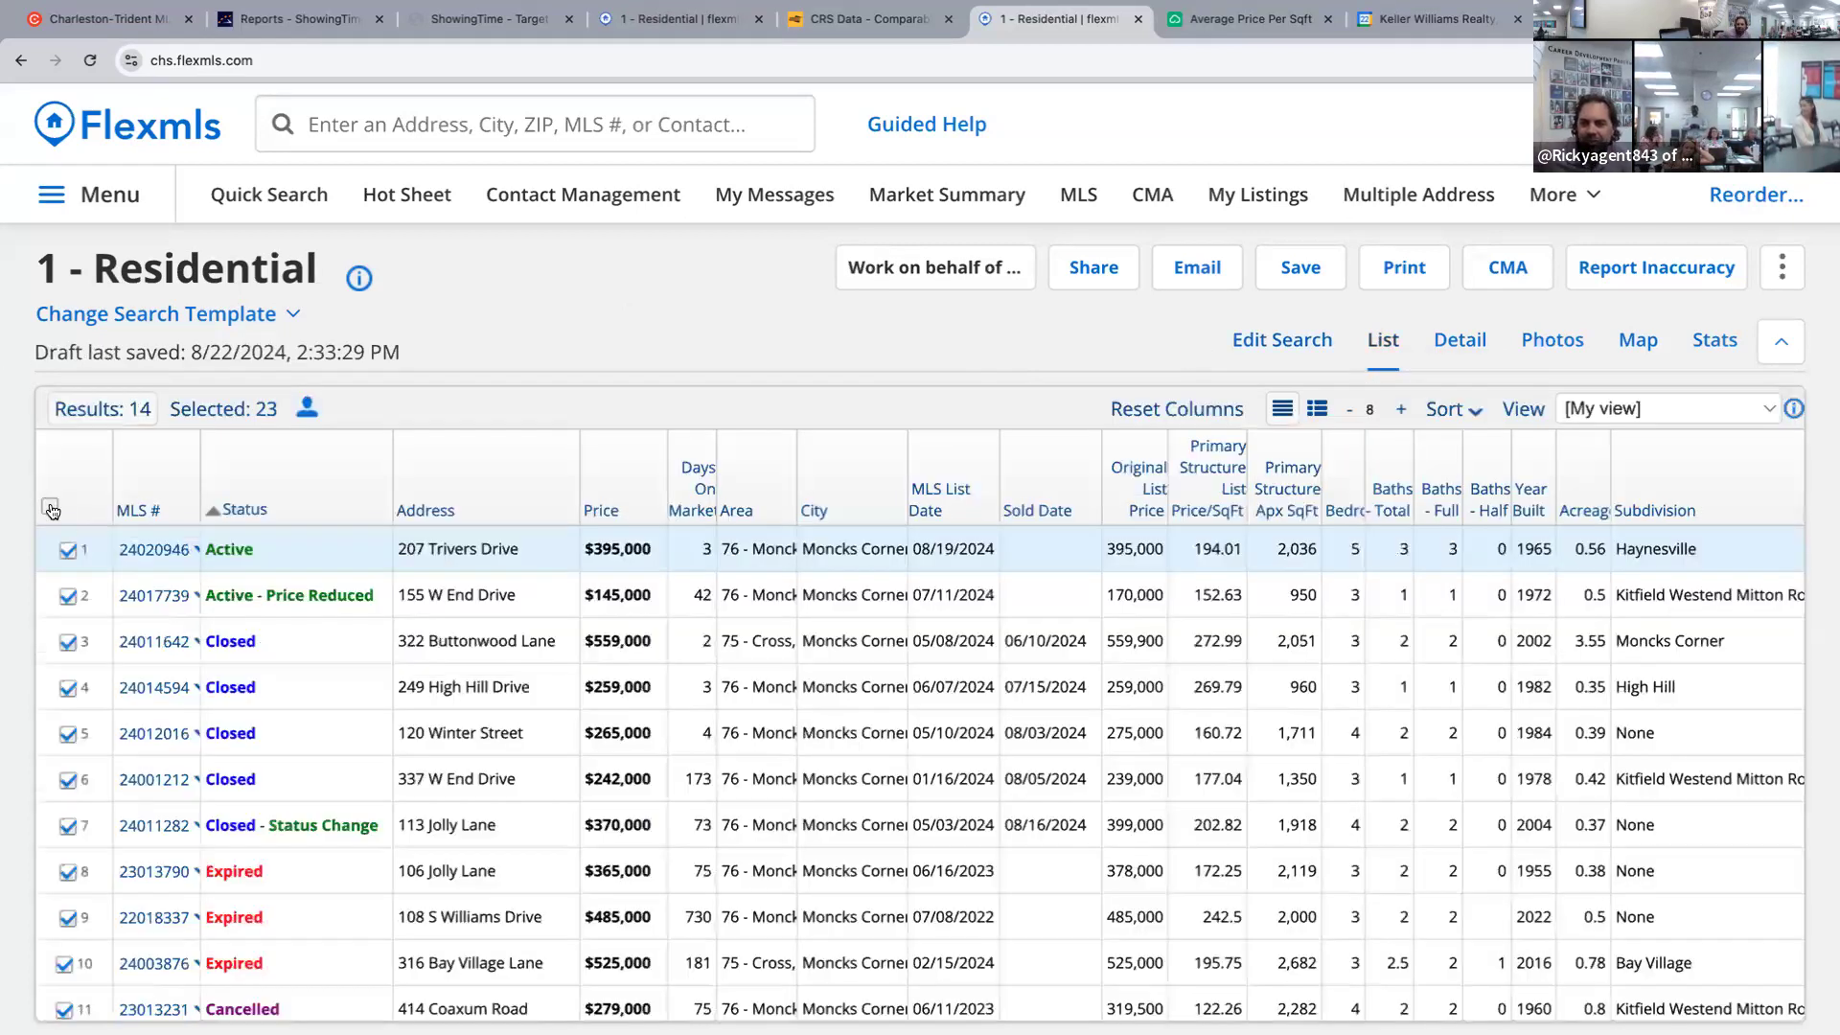
pyautogui.click(50, 508)
pyautogui.click(51, 508)
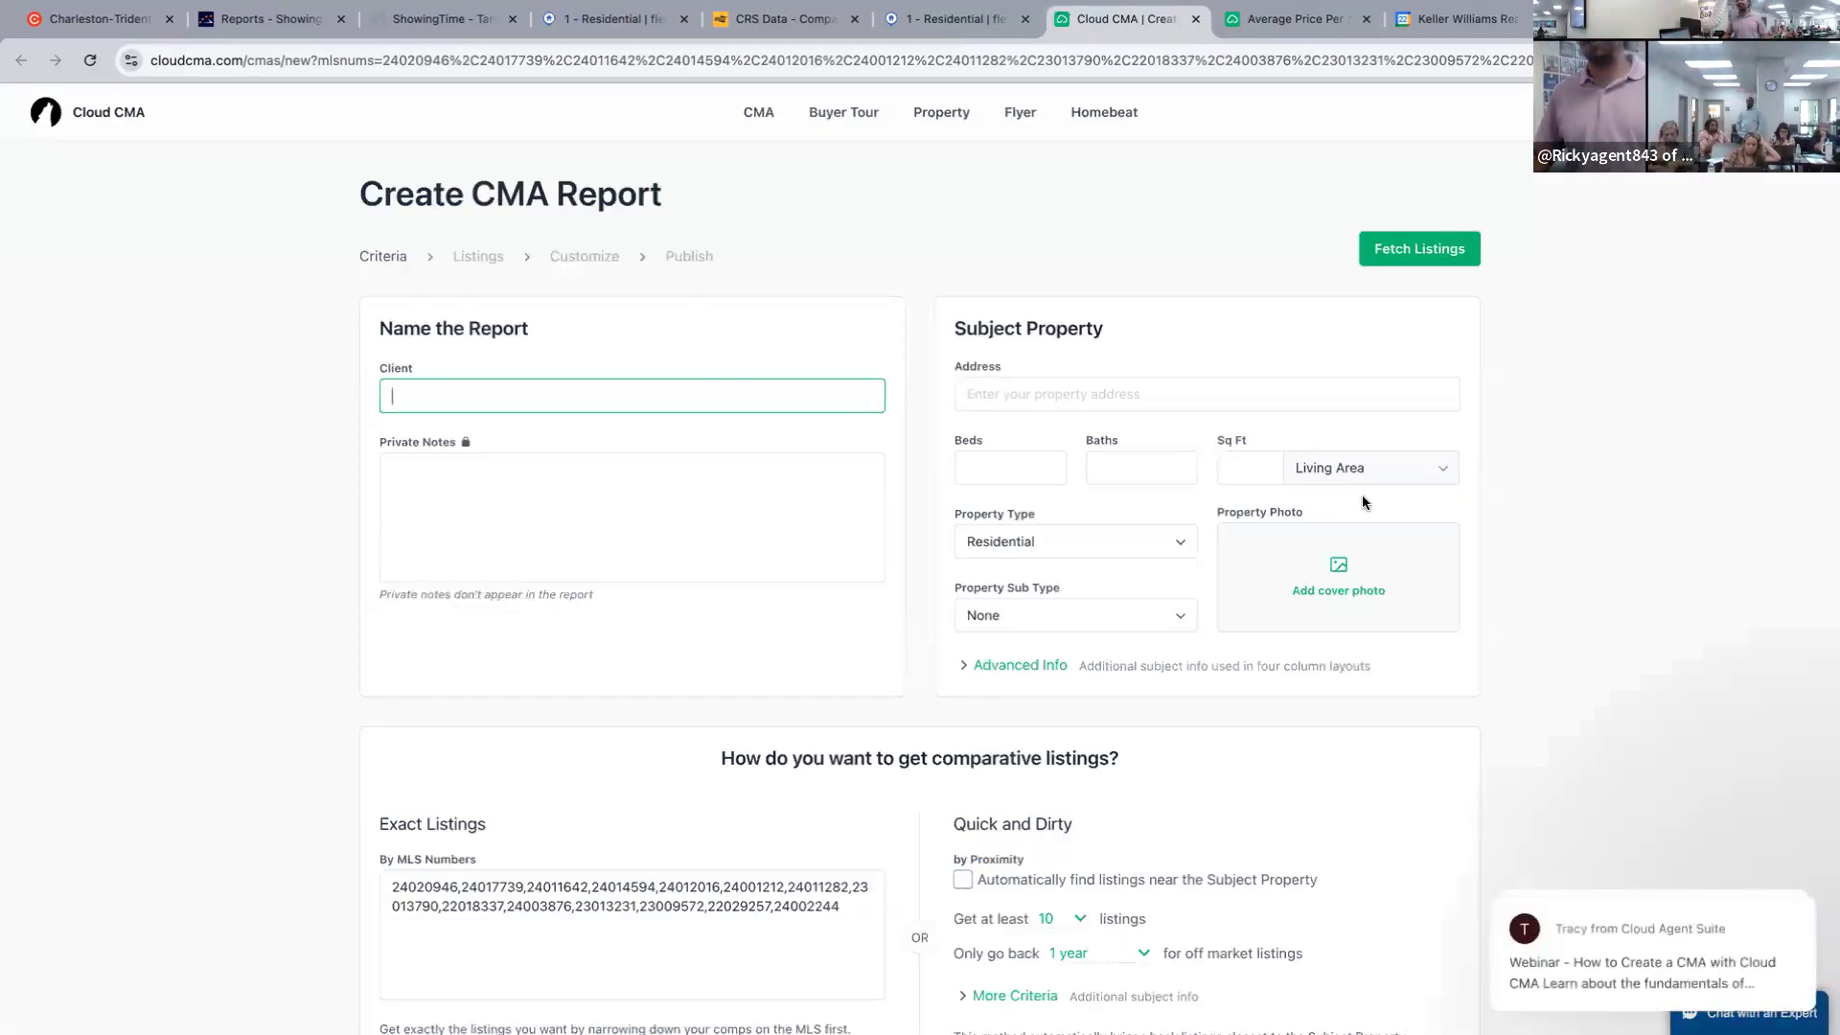
pyautogui.scroll(-2, 393, 396)
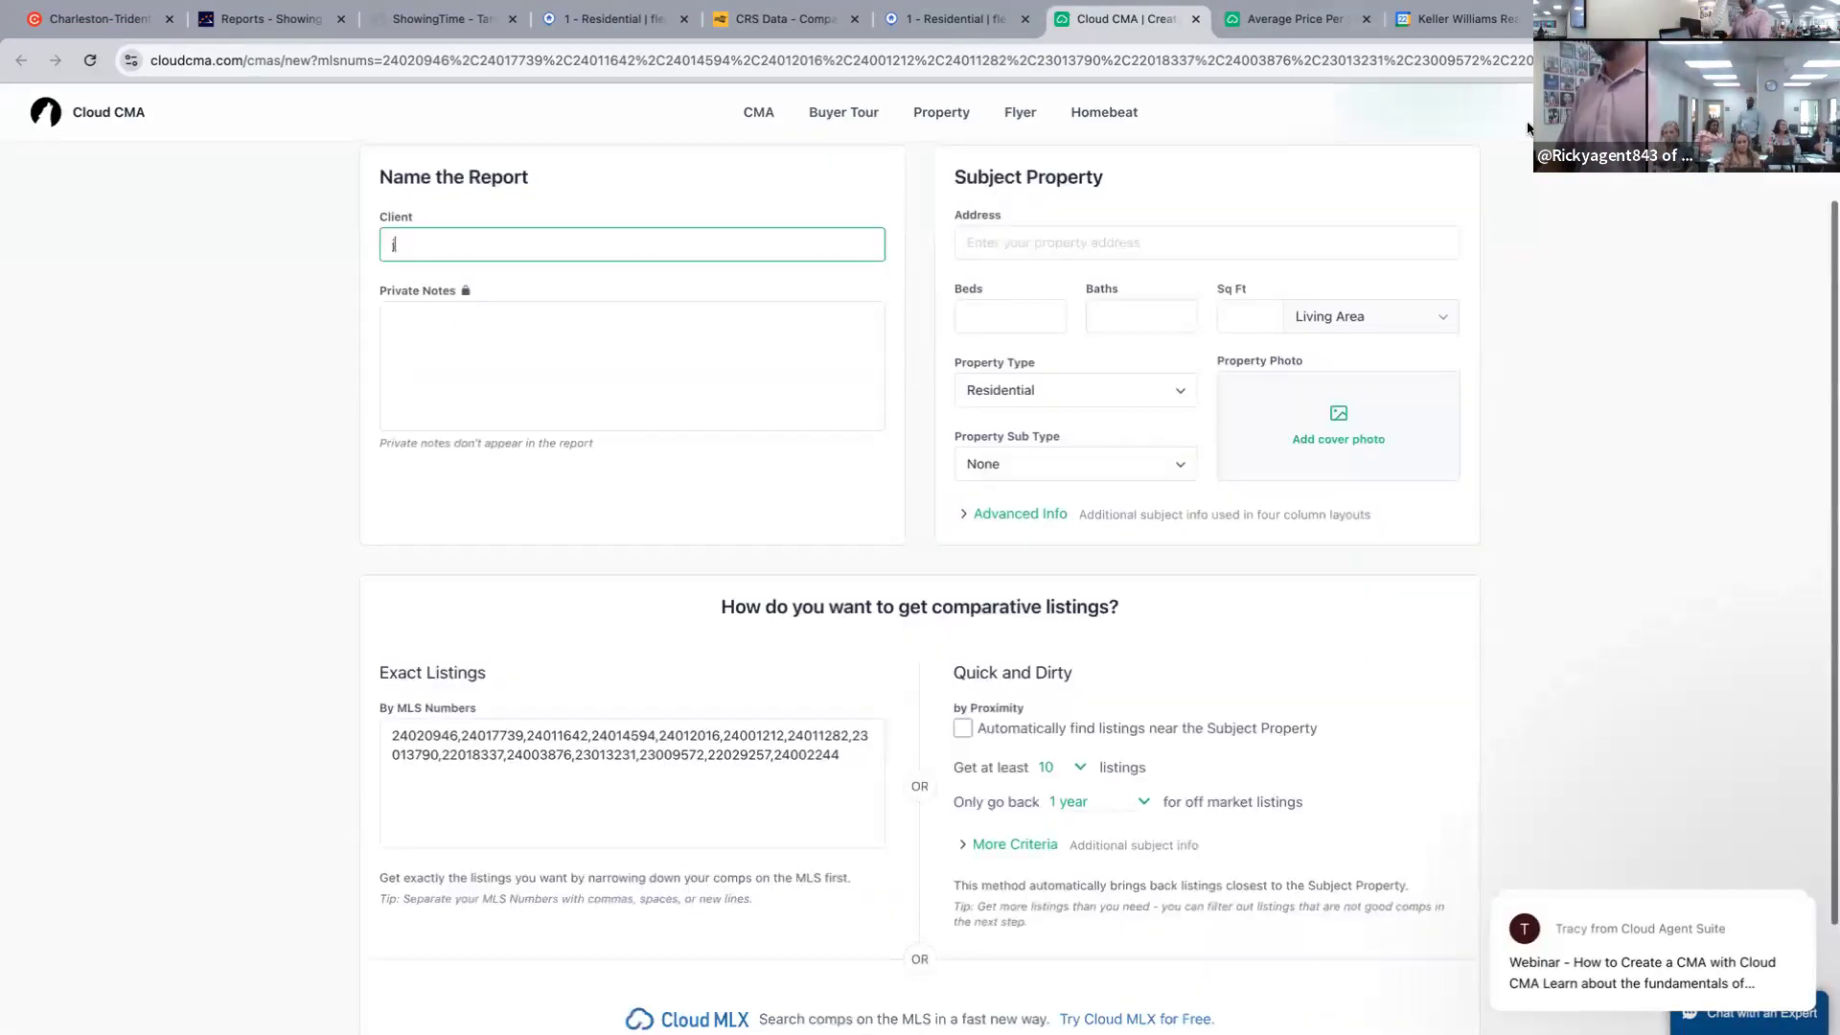
pyautogui.click(1243, 246)
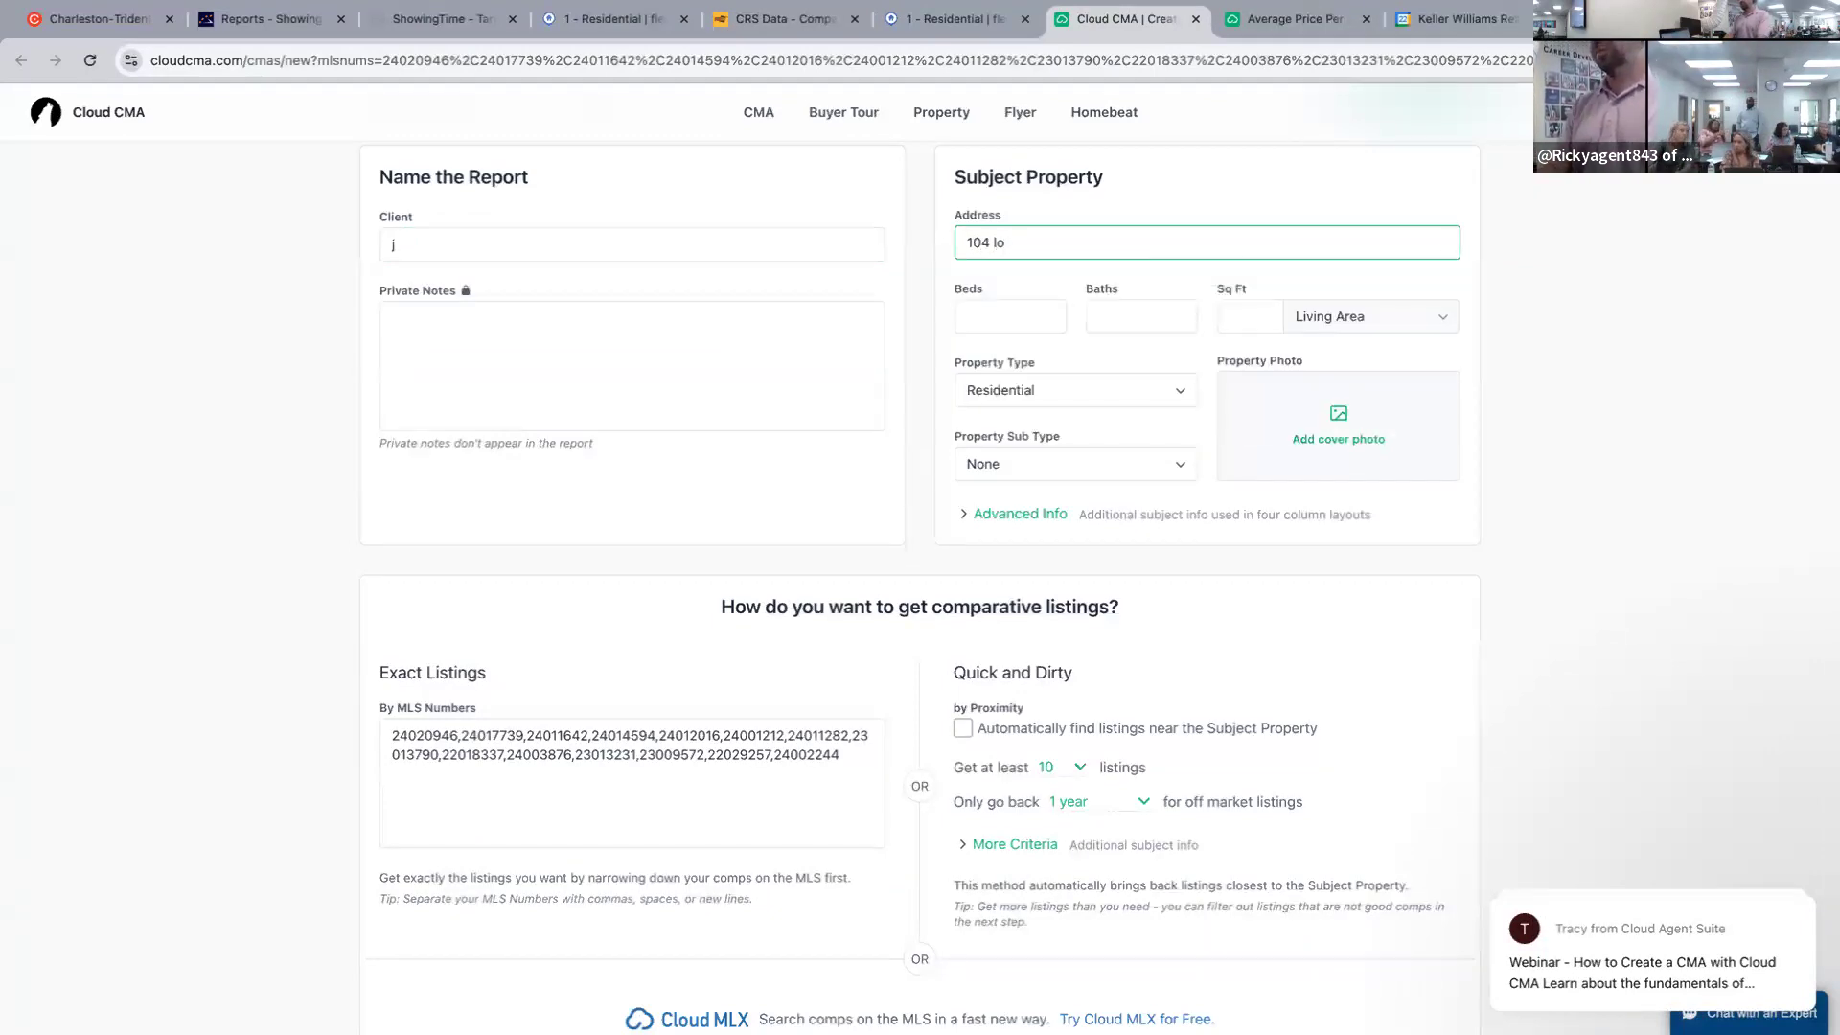
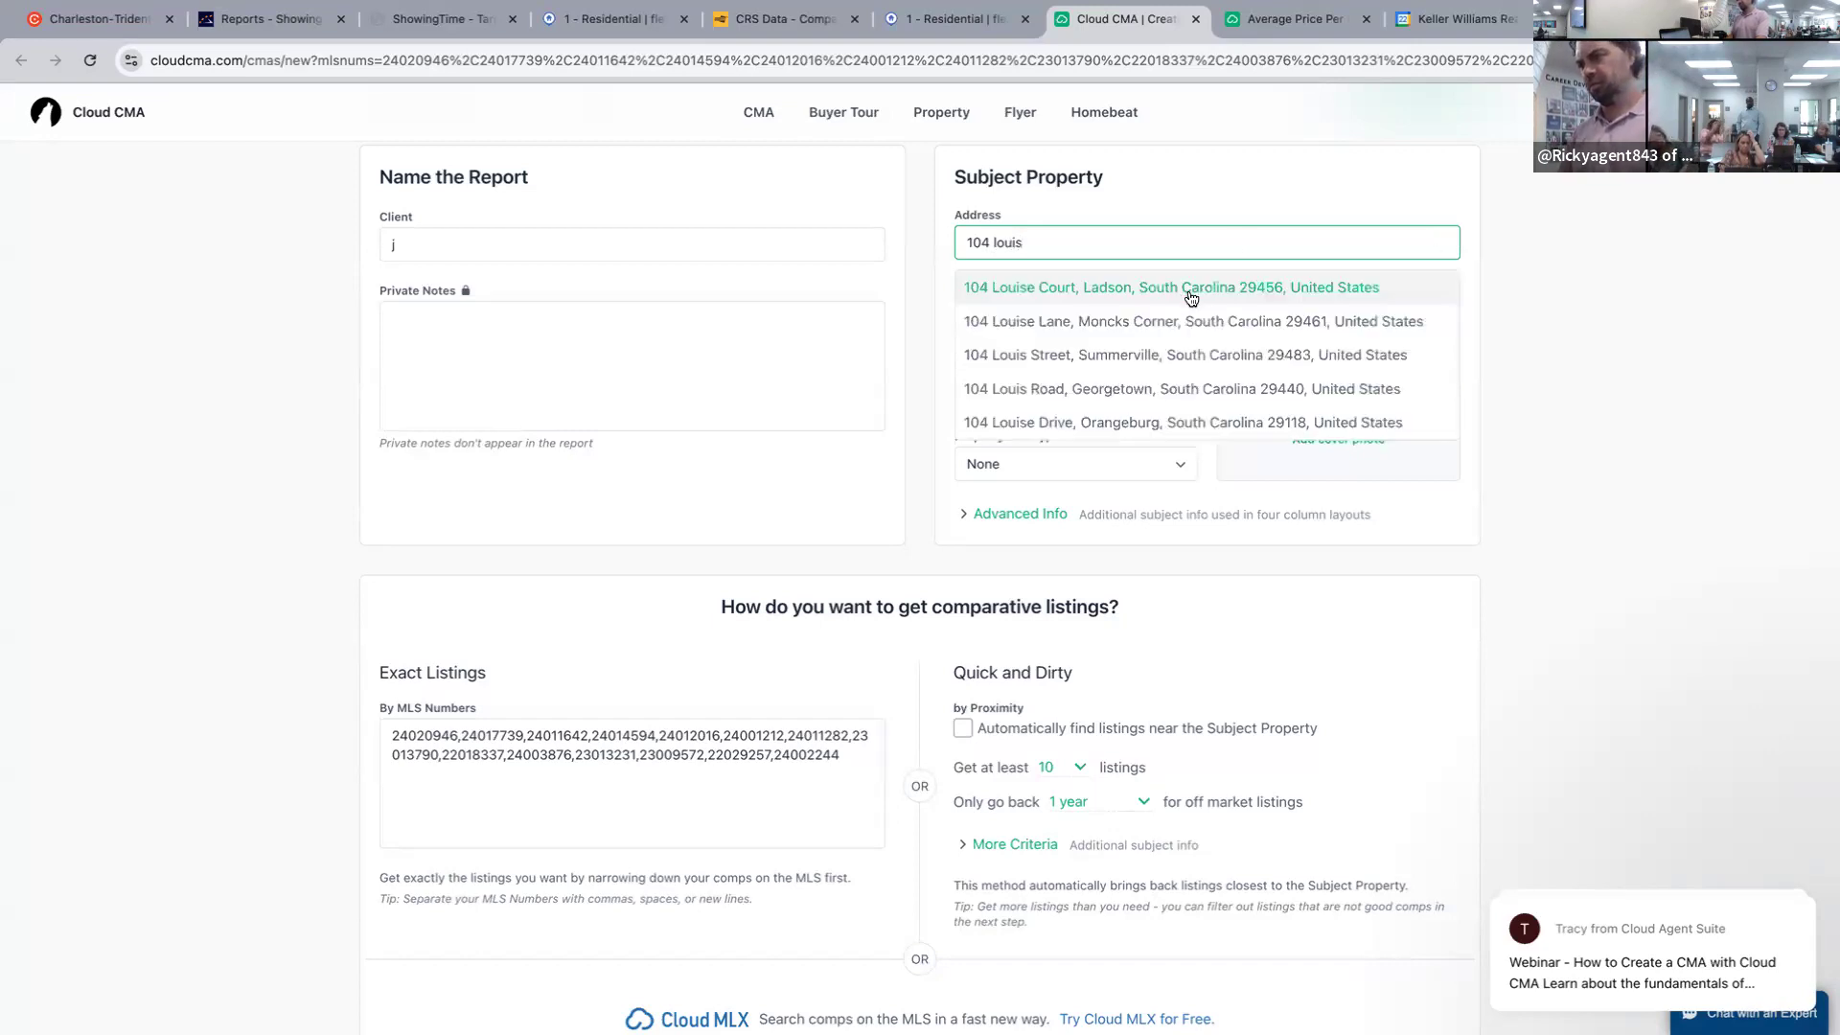
pyautogui.click(1195, 321)
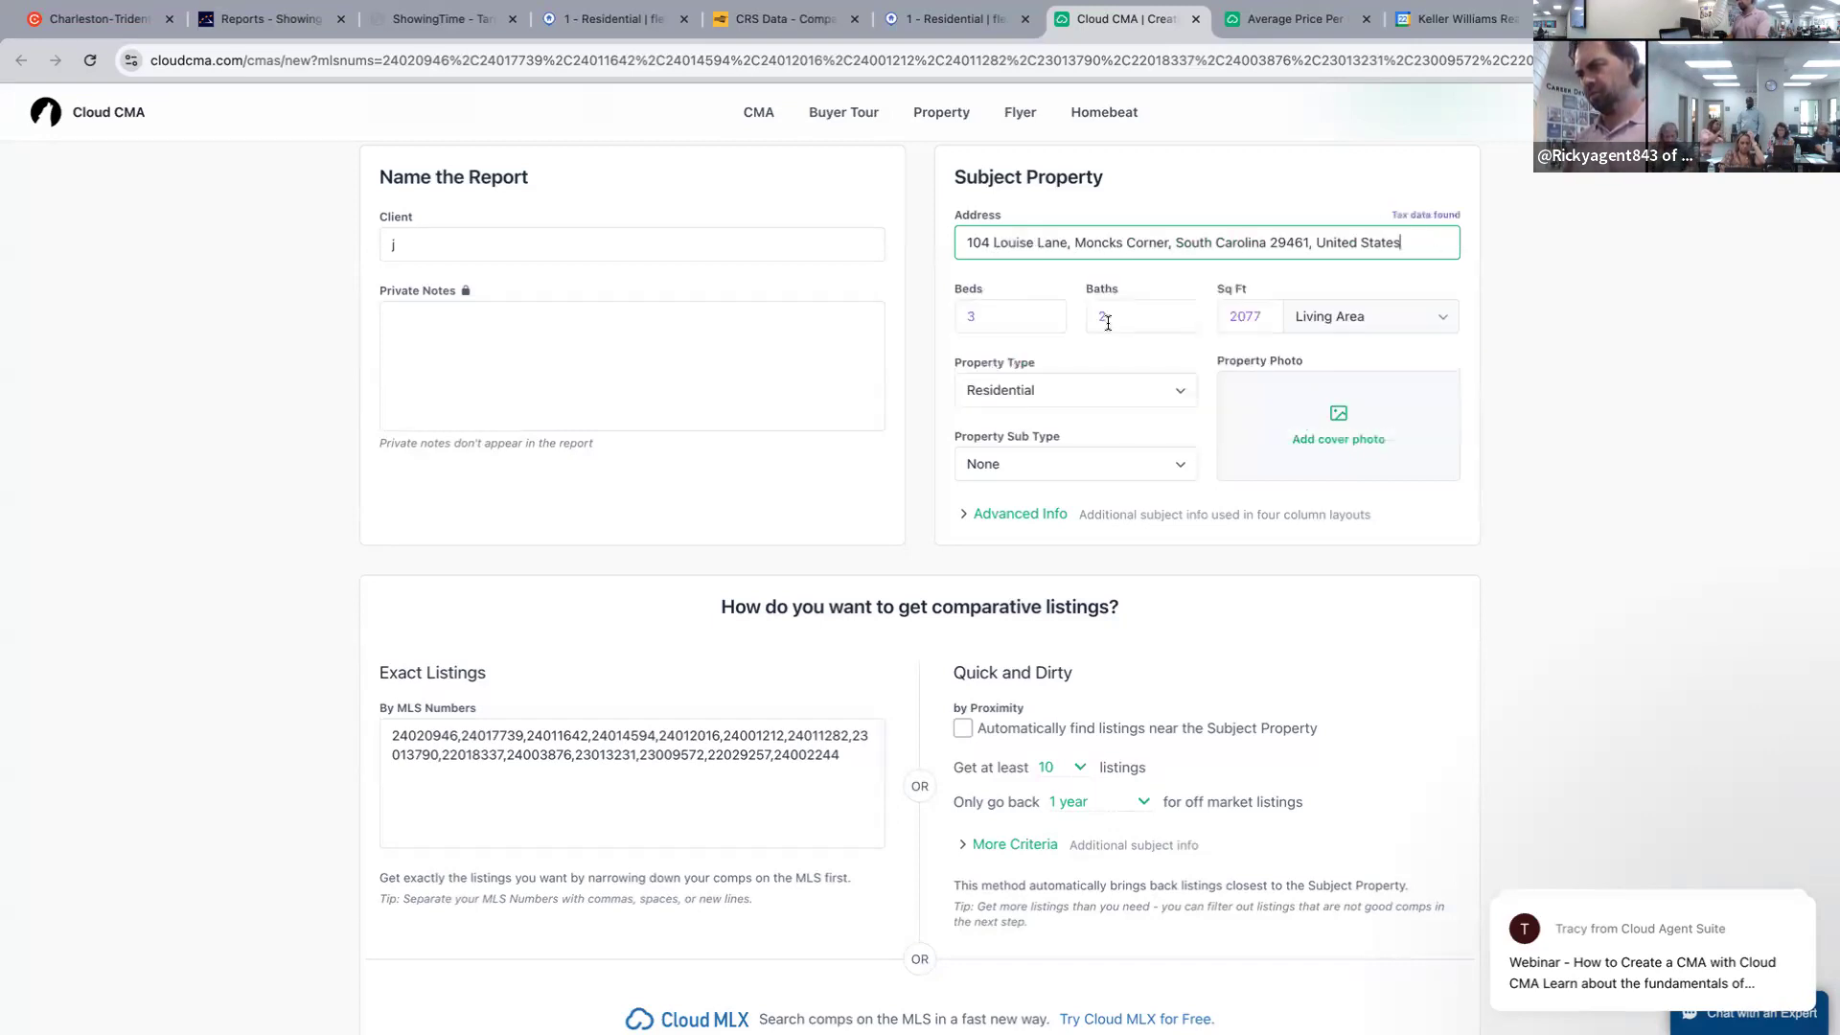
pyautogui.click(969, 316)
pyautogui.write('5')
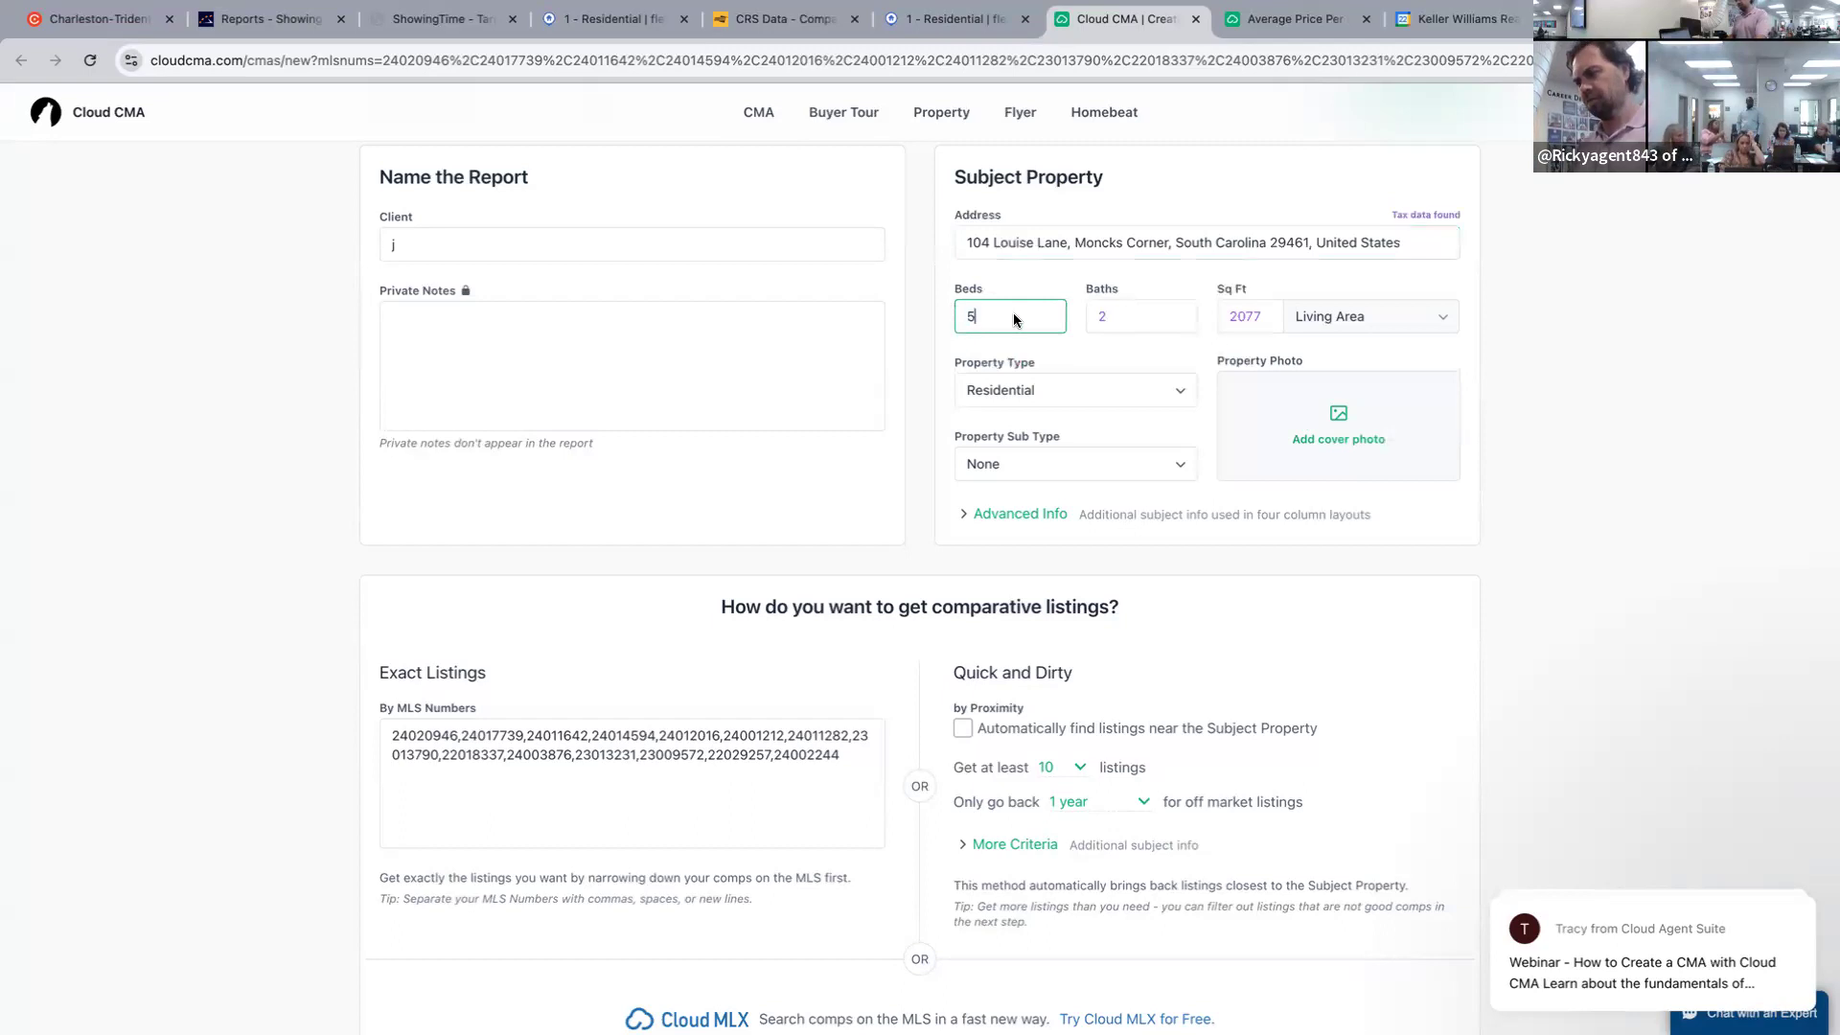
pyautogui.click(1670, 416)
# Fetch the 14 comparable listings and continue to Customize Report.
pyautogui.scroll(-2, 1568, 382)
pyautogui.scroll(4, 1567, 382)
pyautogui.click(1444, 247)
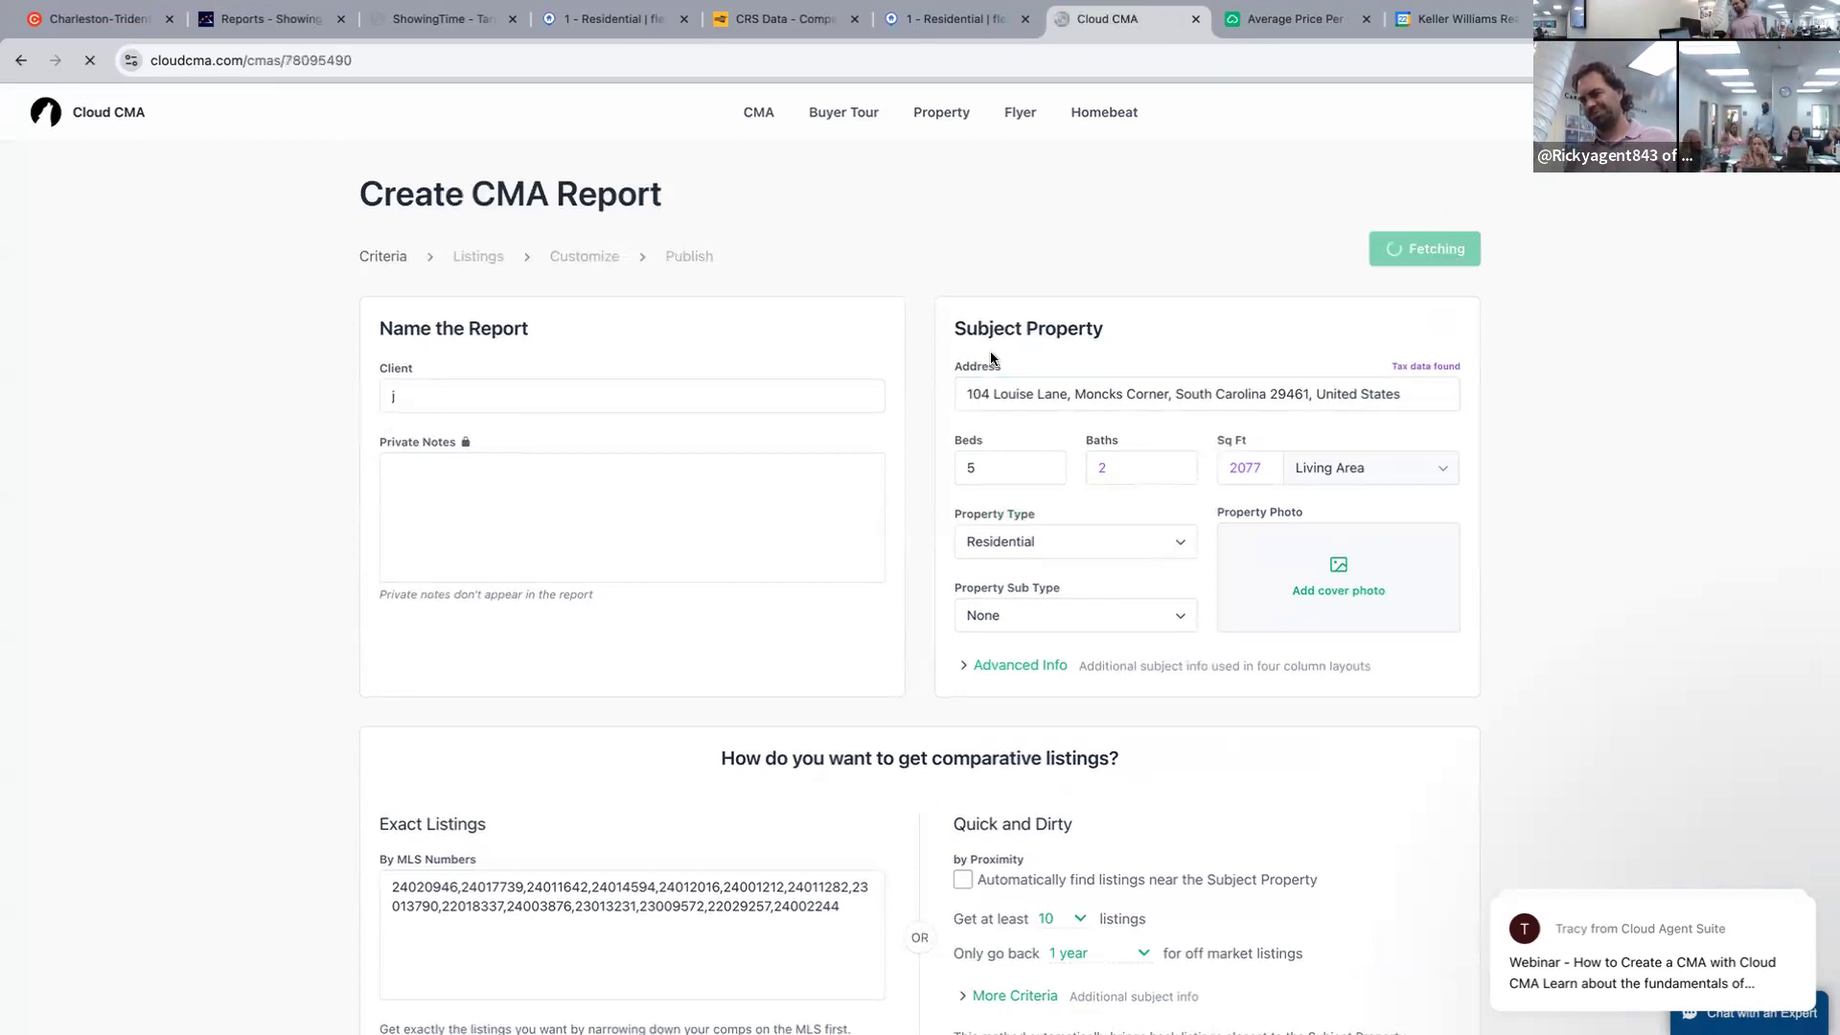
pyautogui.click(1394, 255)
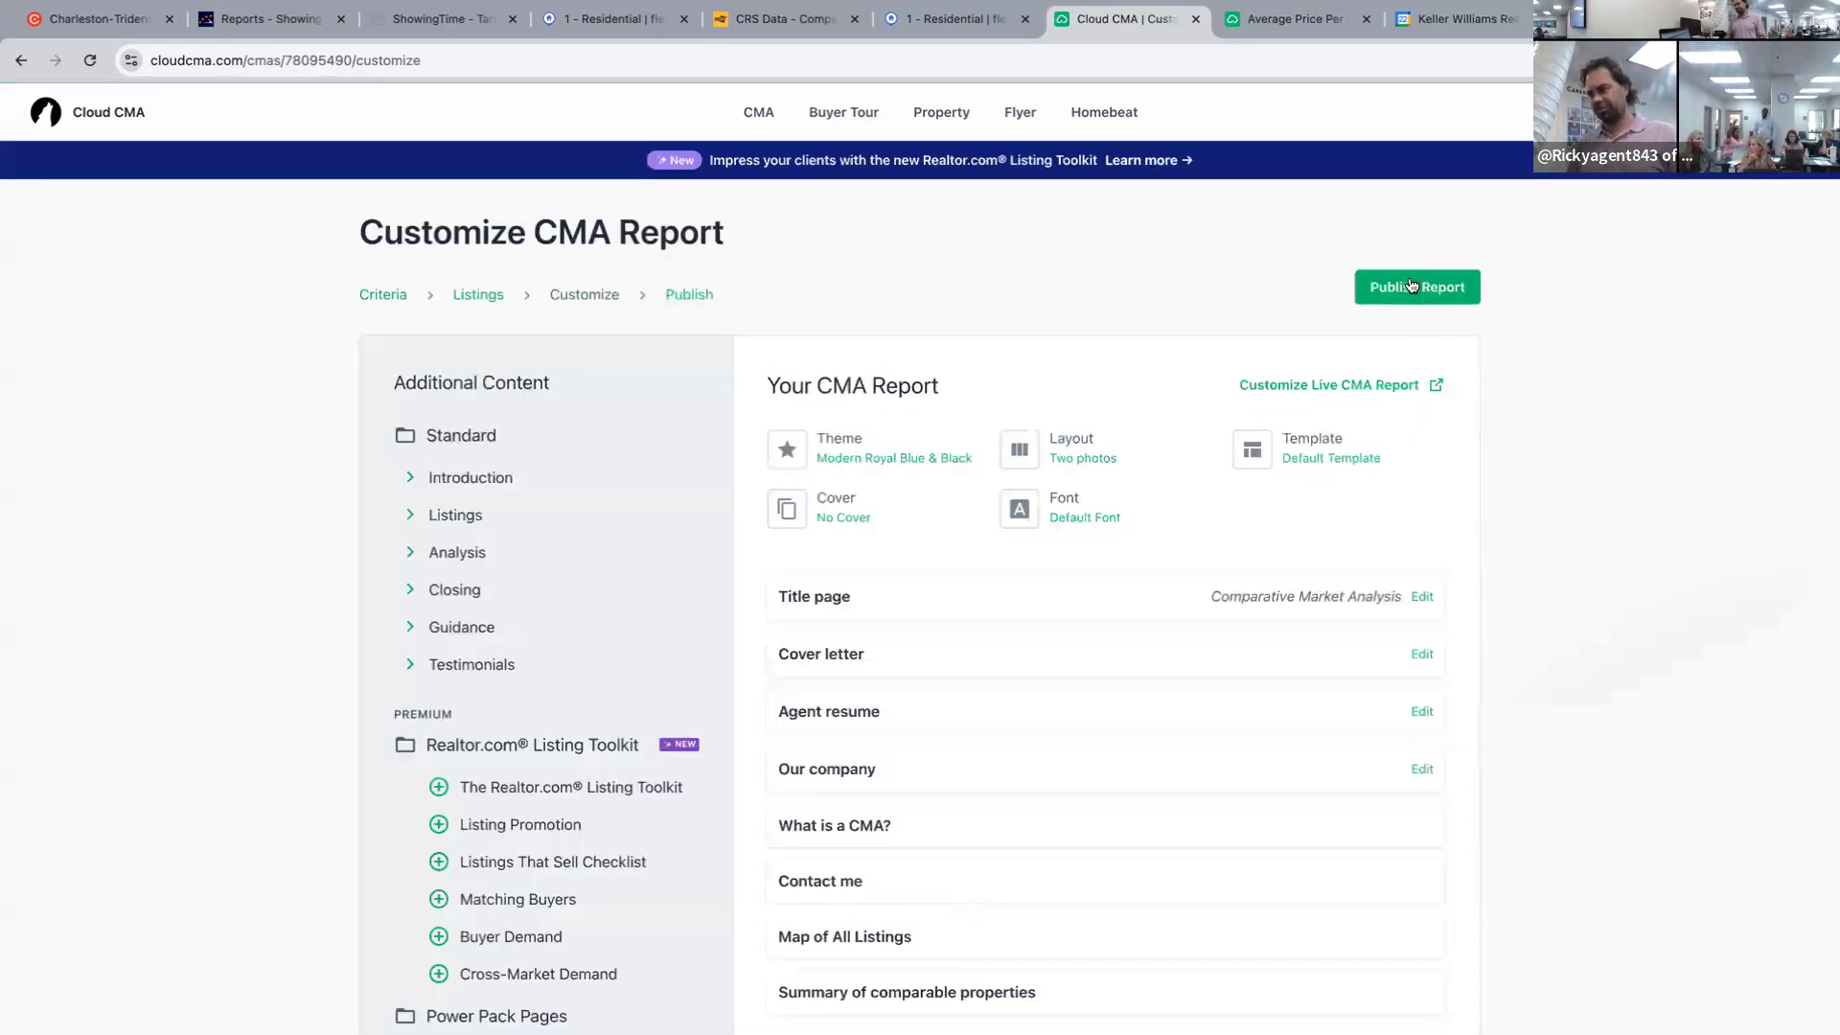
pyautogui.click(1411, 285)
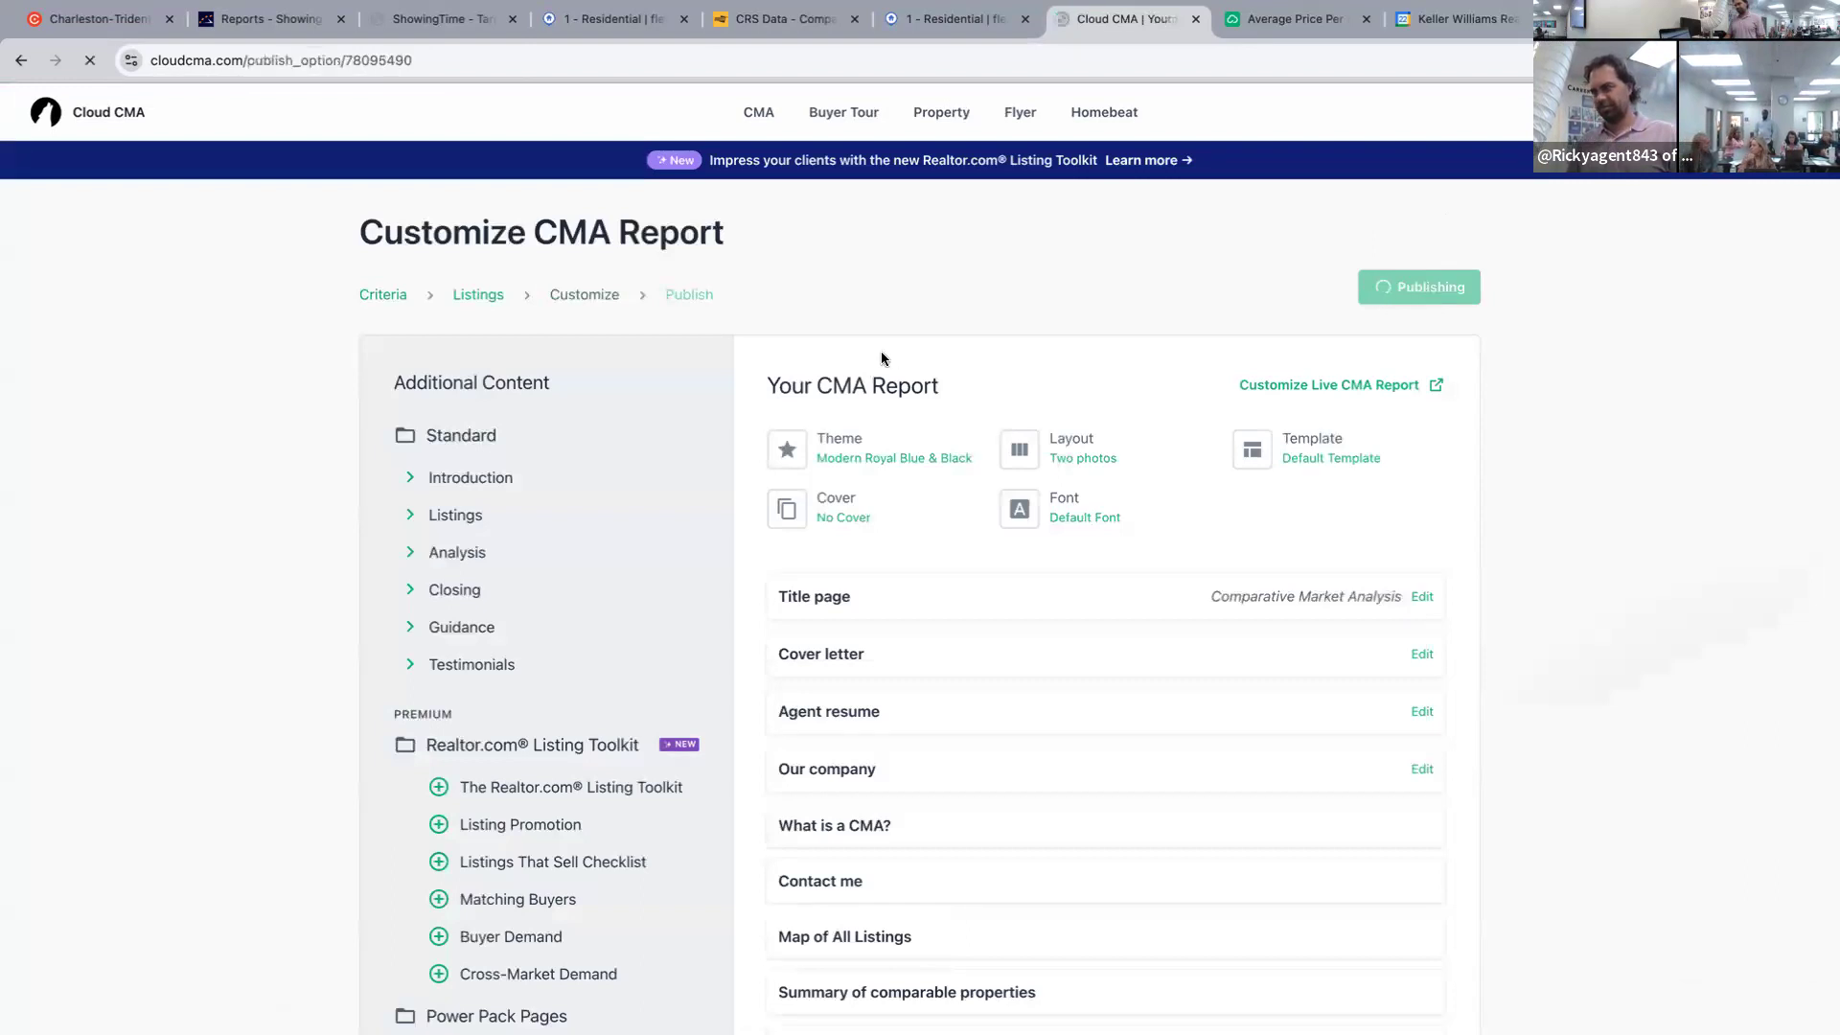
pyautogui.click(655, 466)
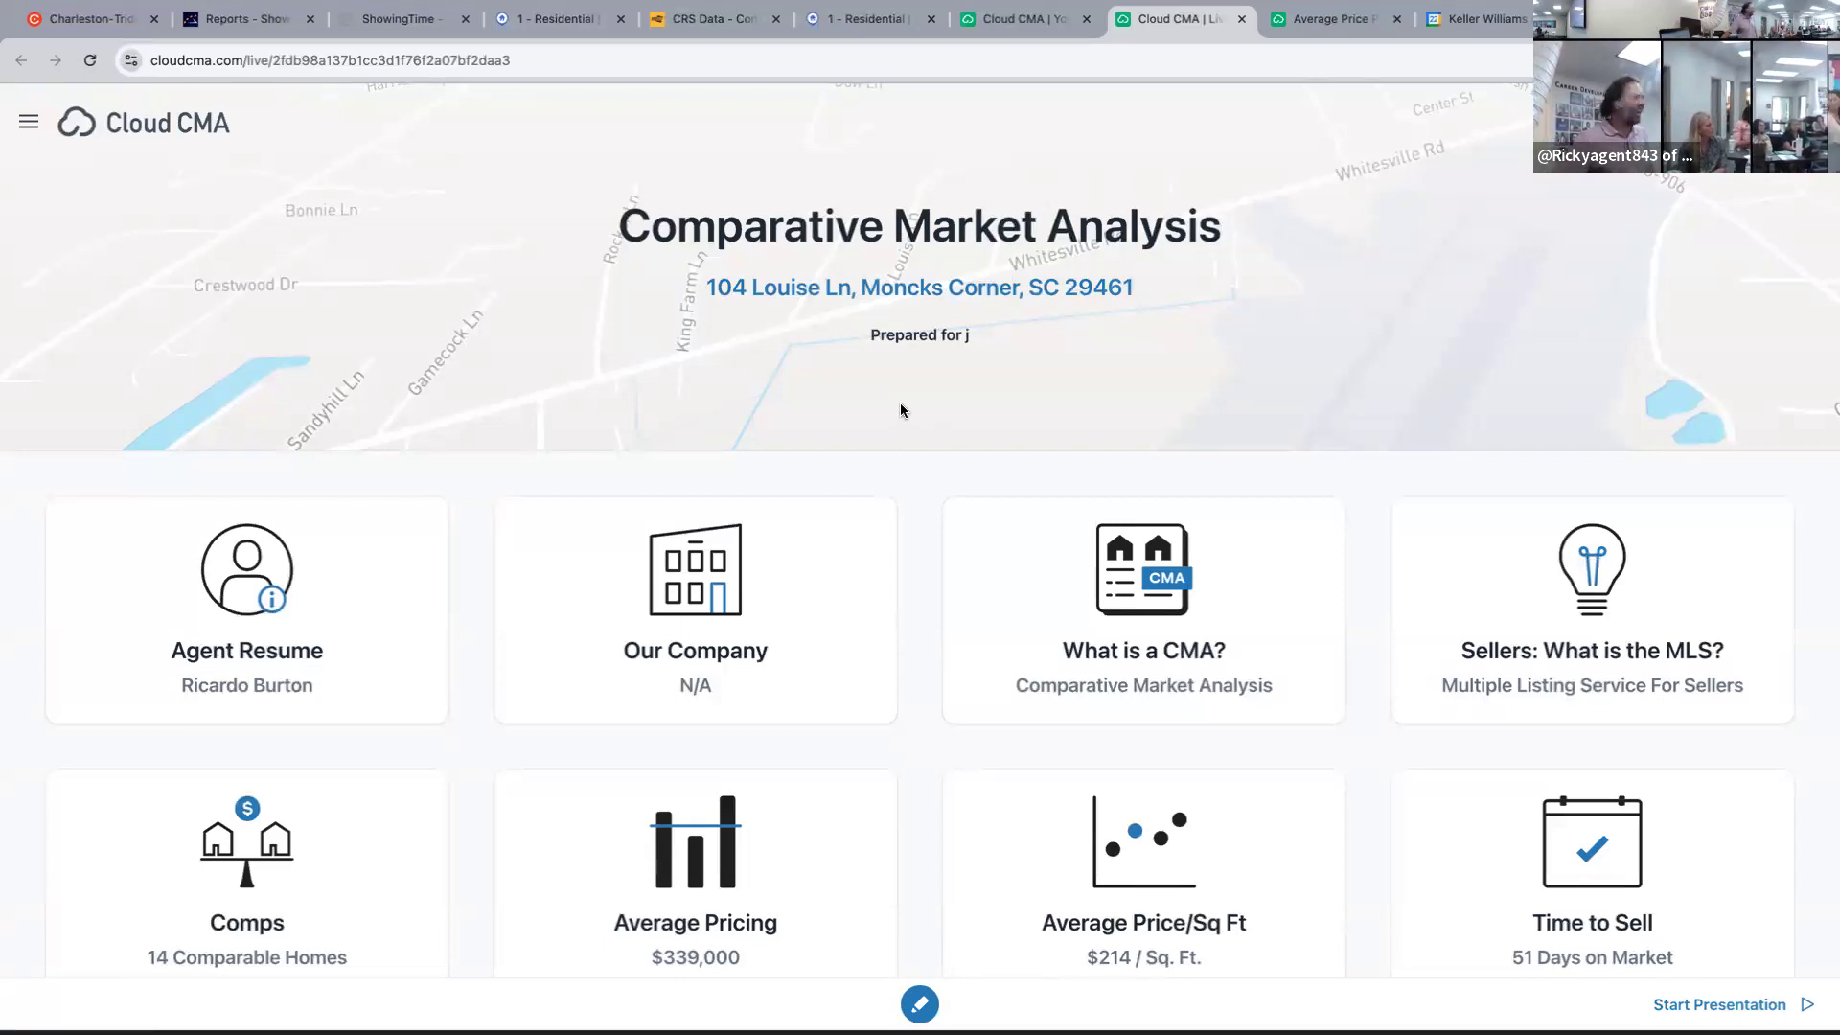
# Show the Average Price/Sq Ft chart with the subject property and a trendline.
pyautogui.click(1143, 901)
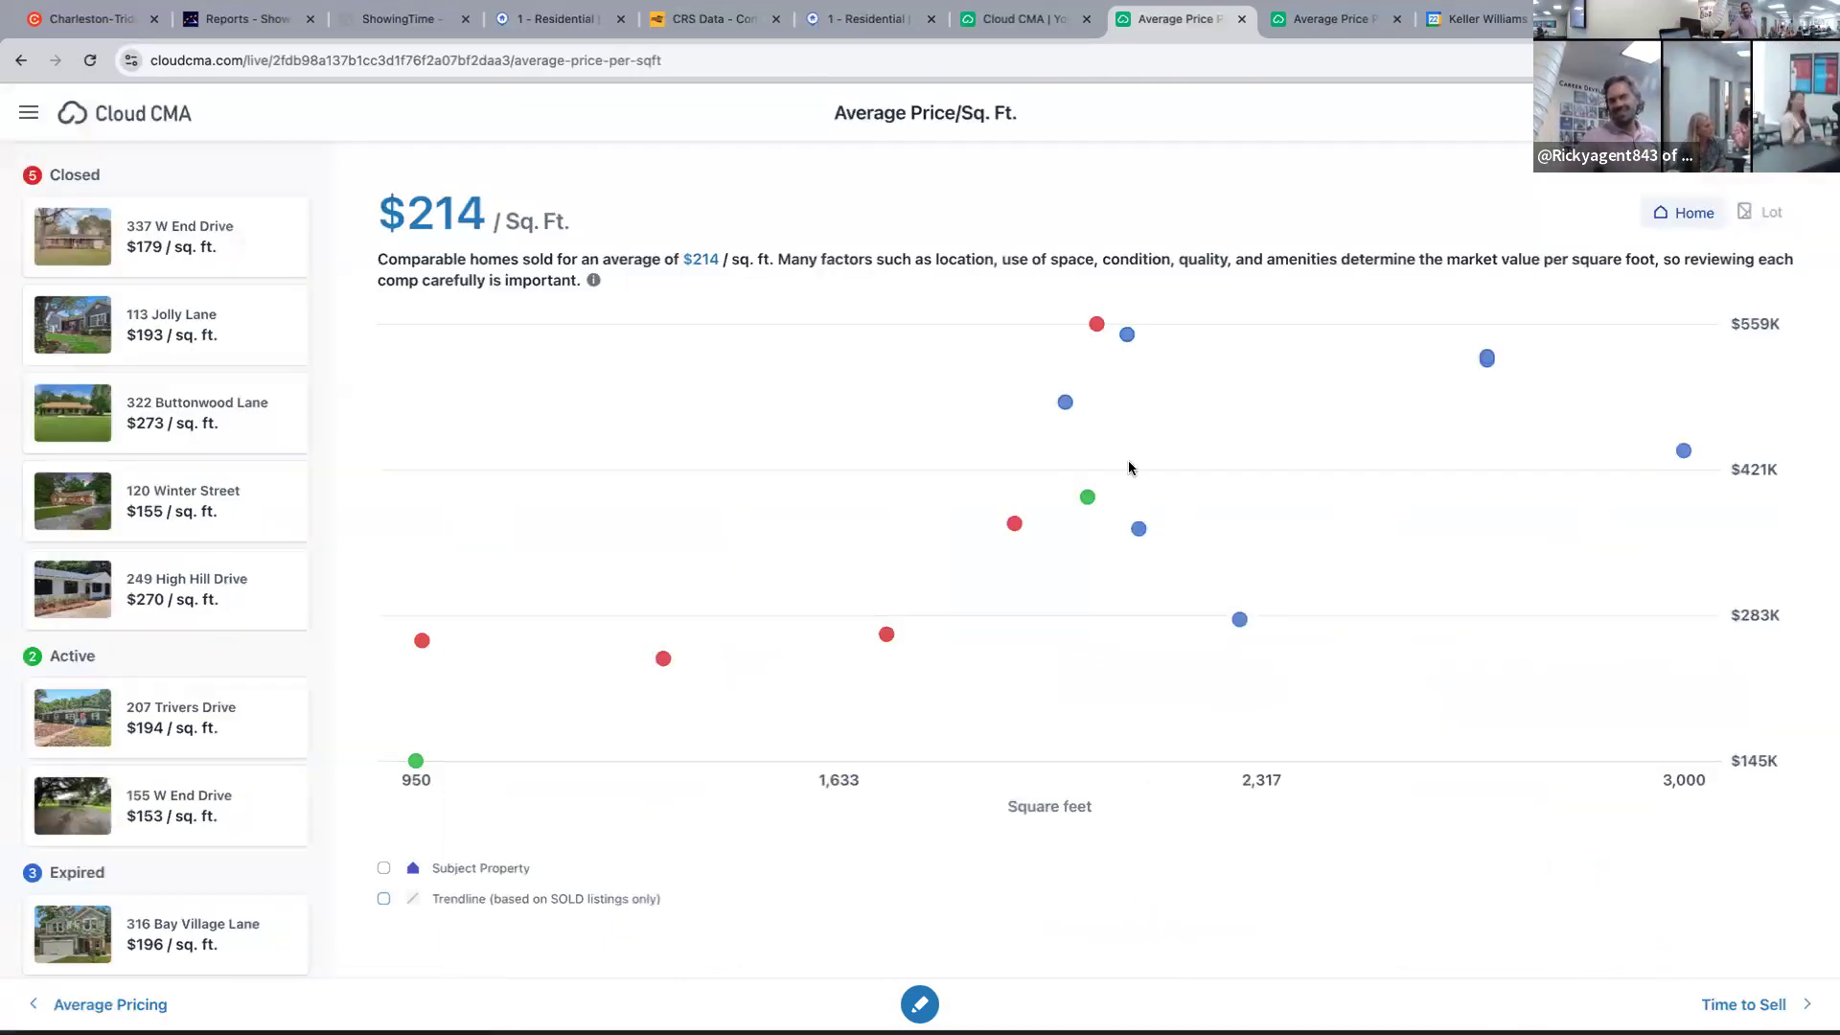
pyautogui.click(382, 872)
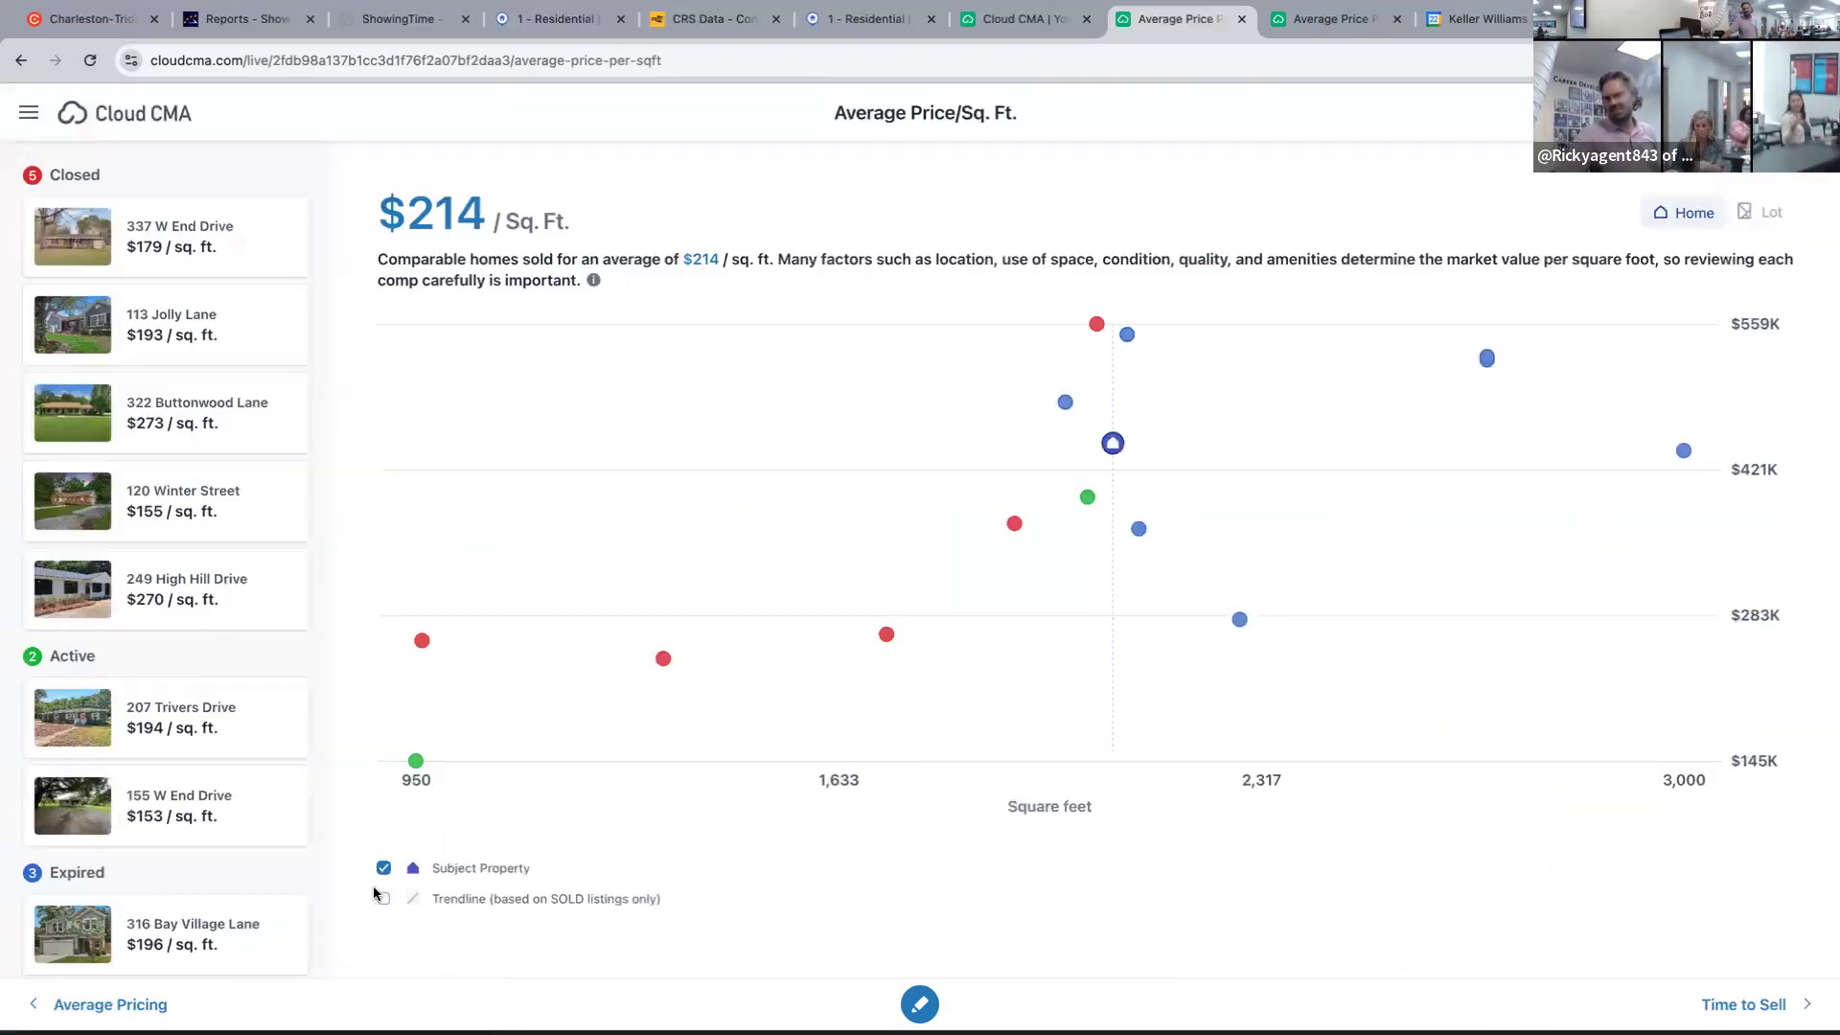
pyautogui.click(382, 898)
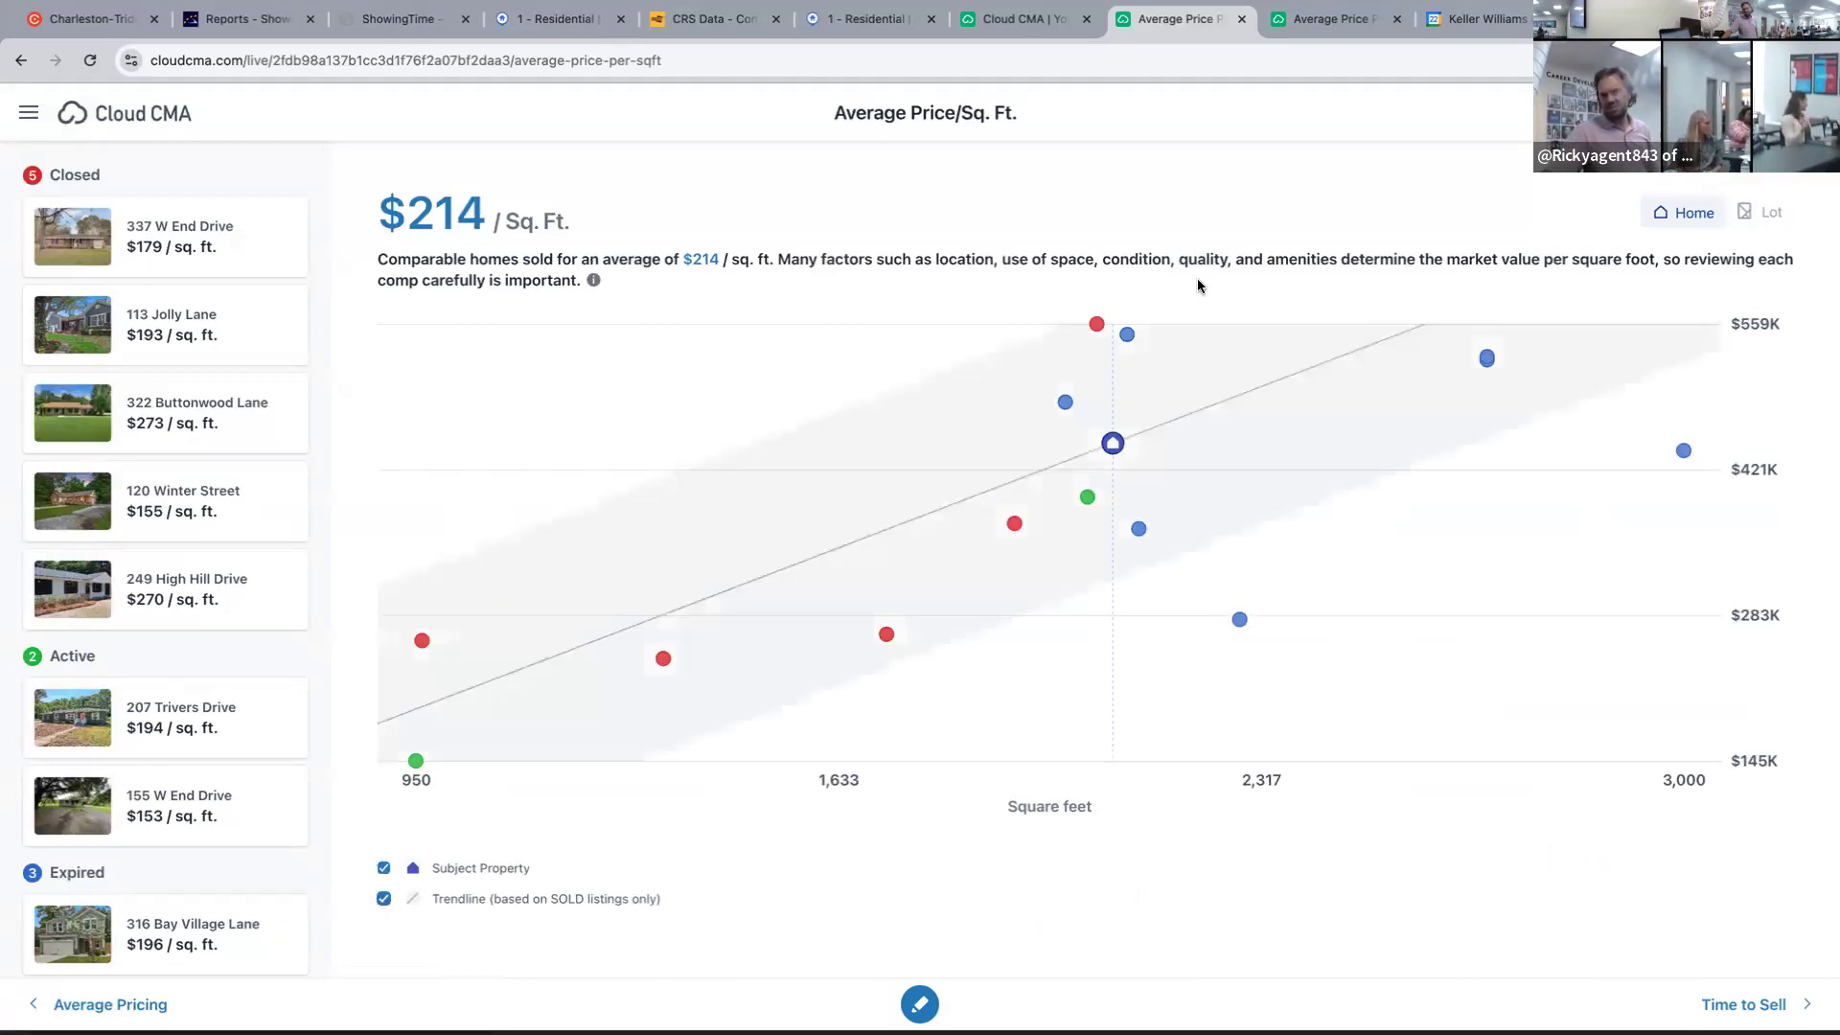
pyautogui.click(1083, 328)
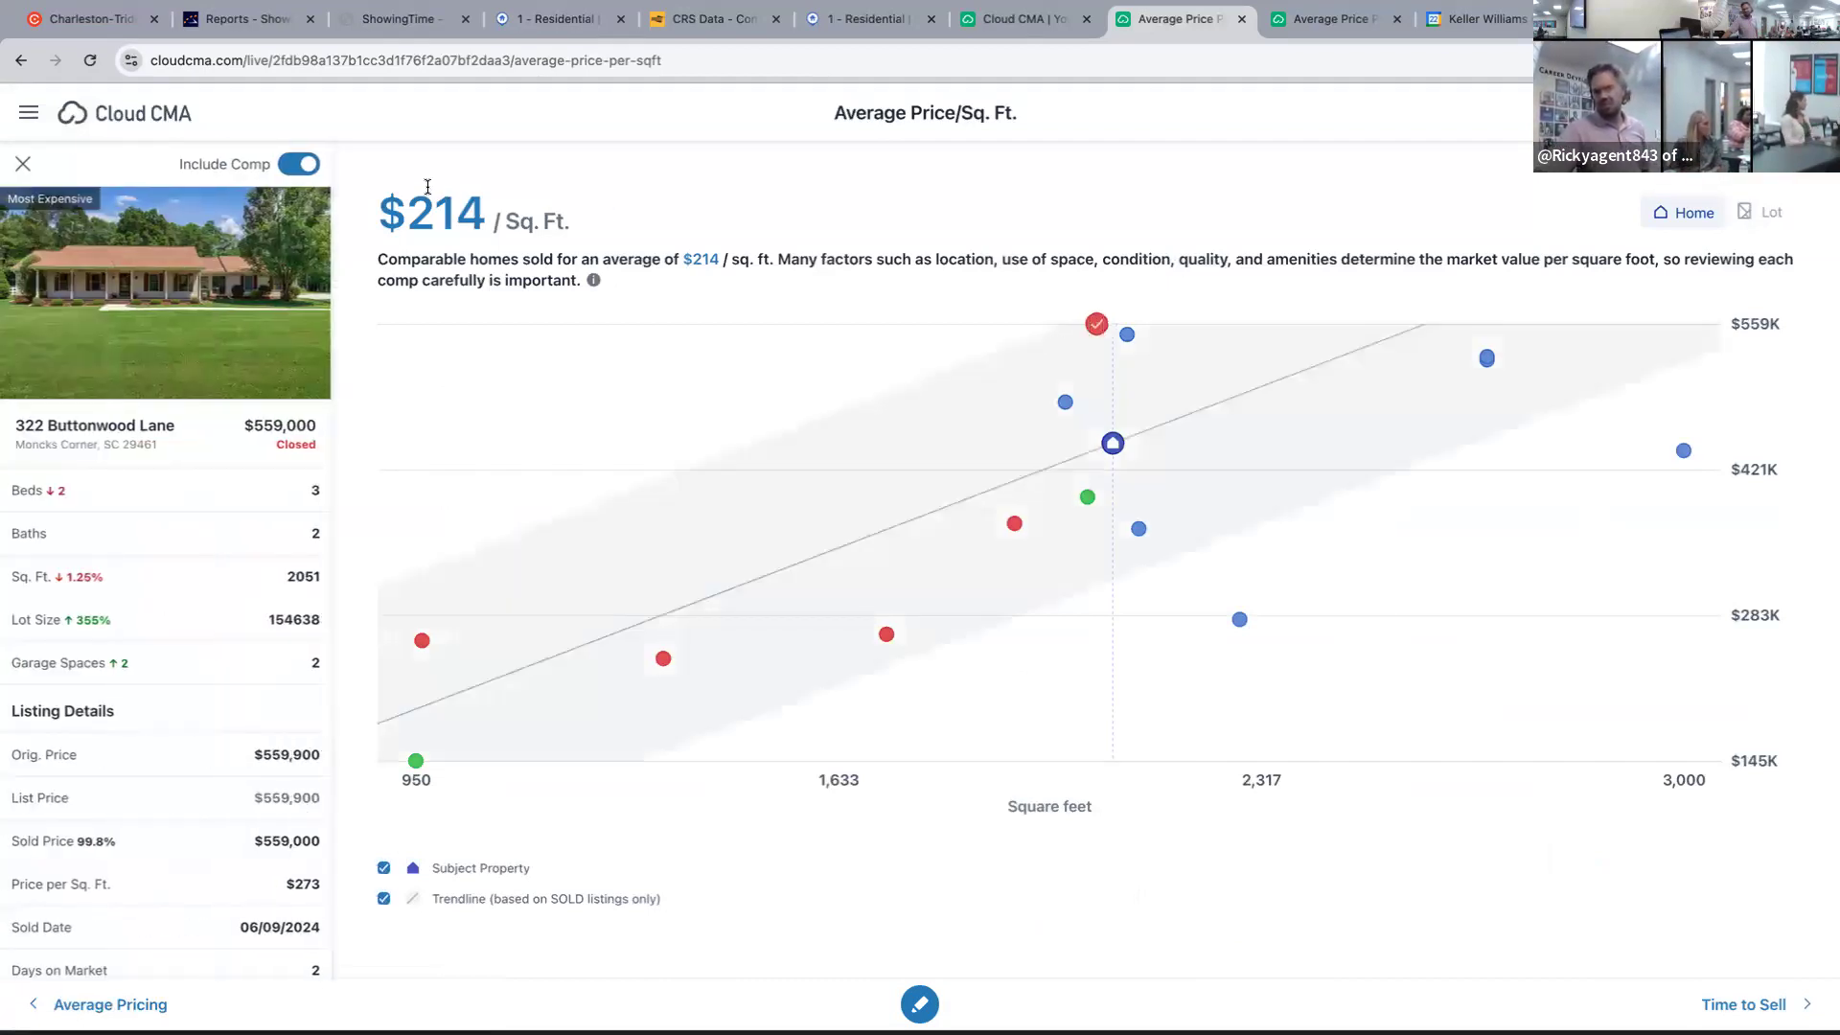
pyautogui.click(299, 164)
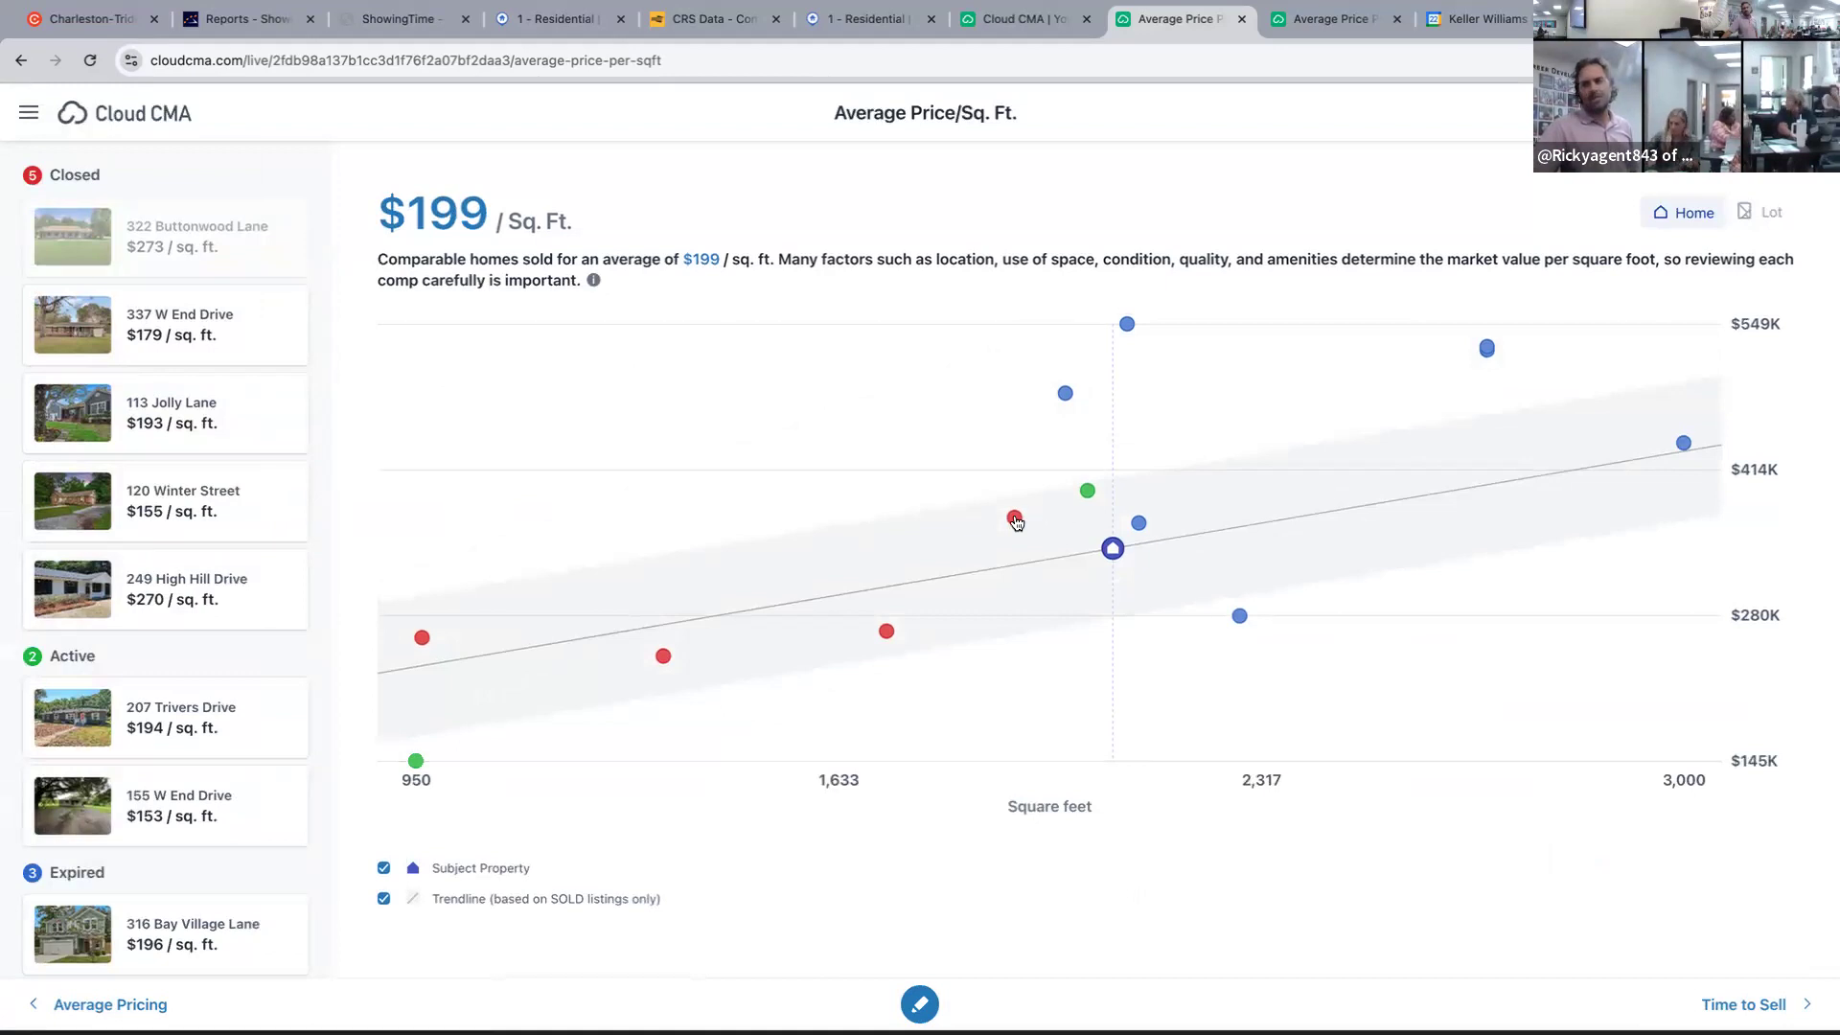
pyautogui.click(1087, 490)
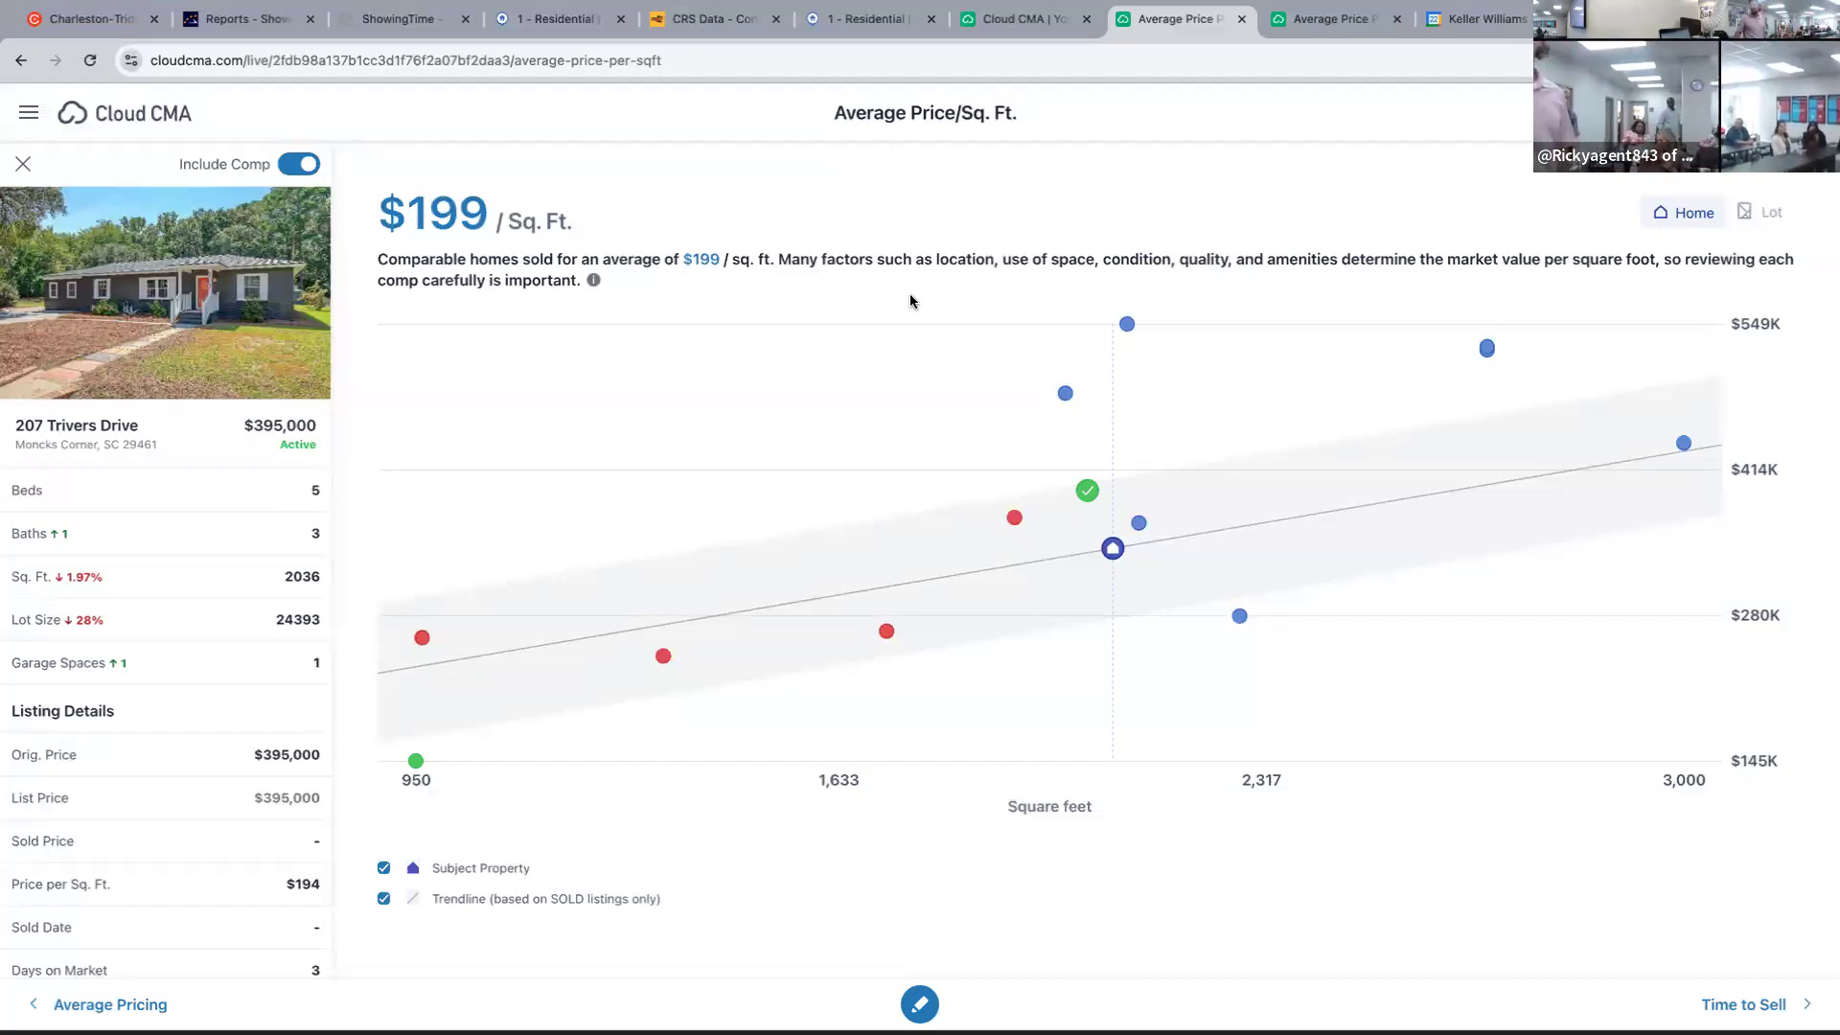
pyautogui.click(1244, 21)
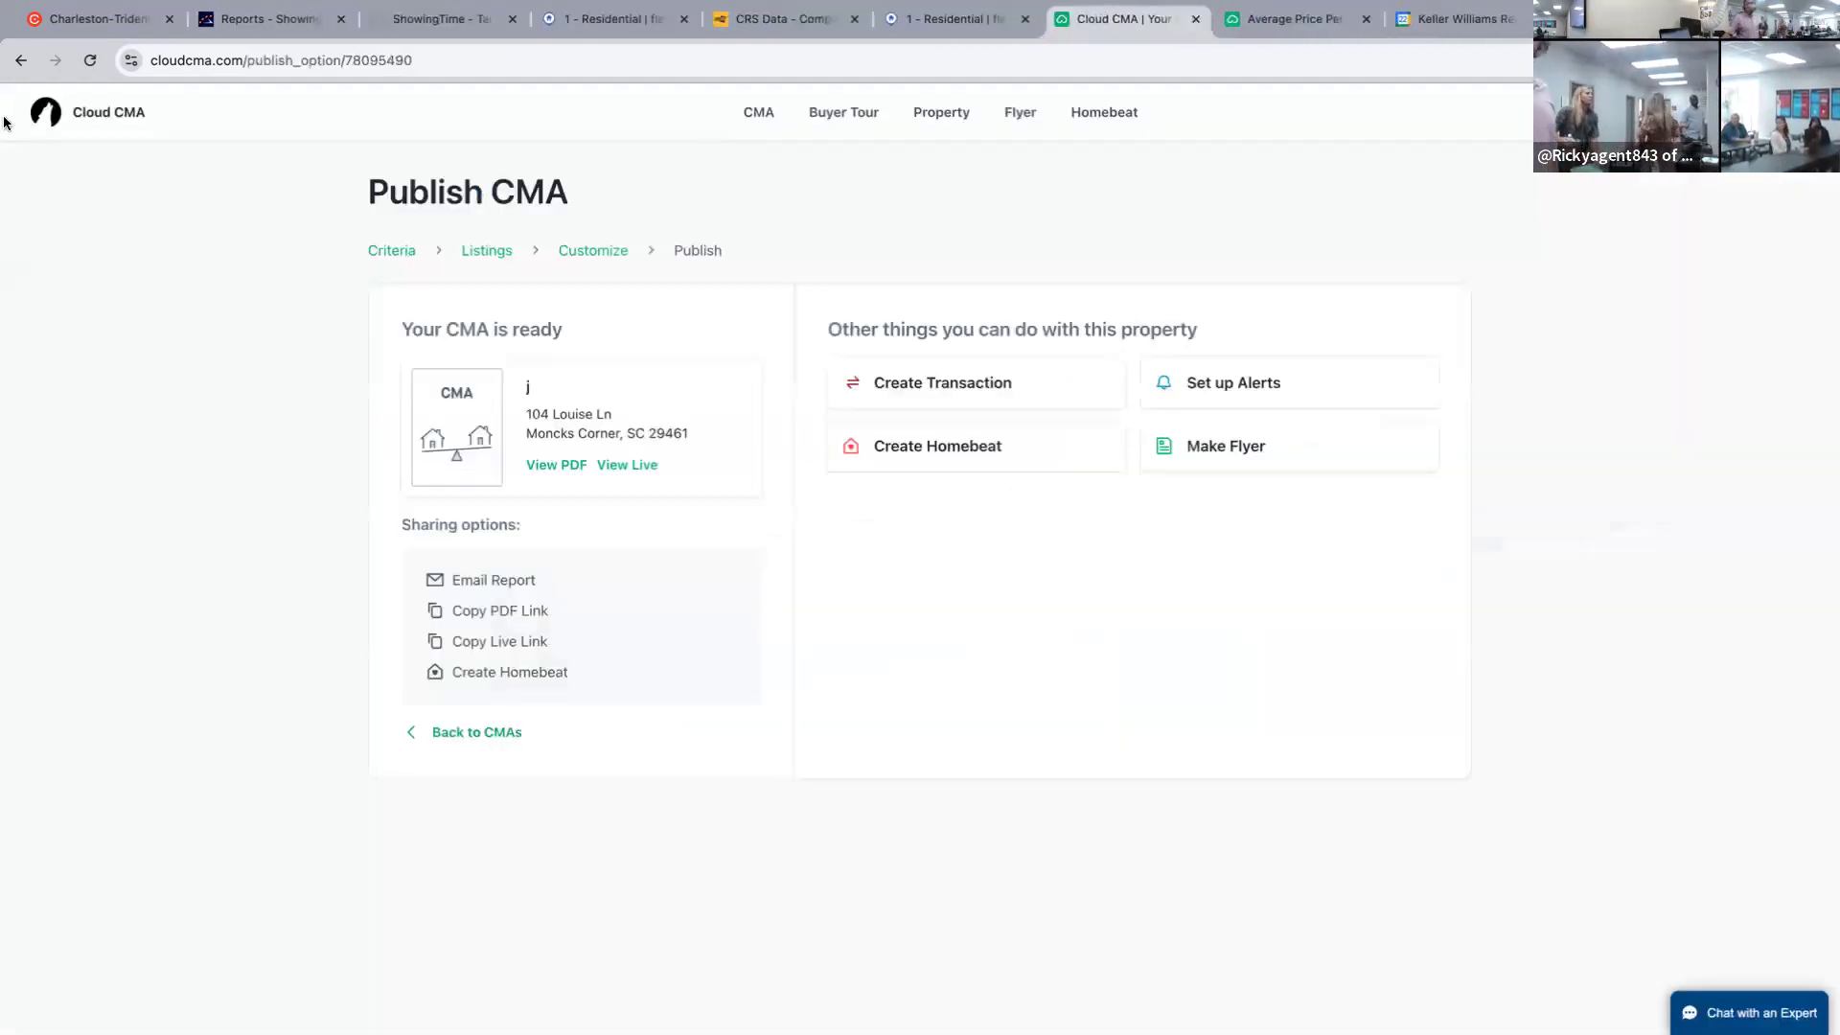
pyautogui.click(1294, 16)
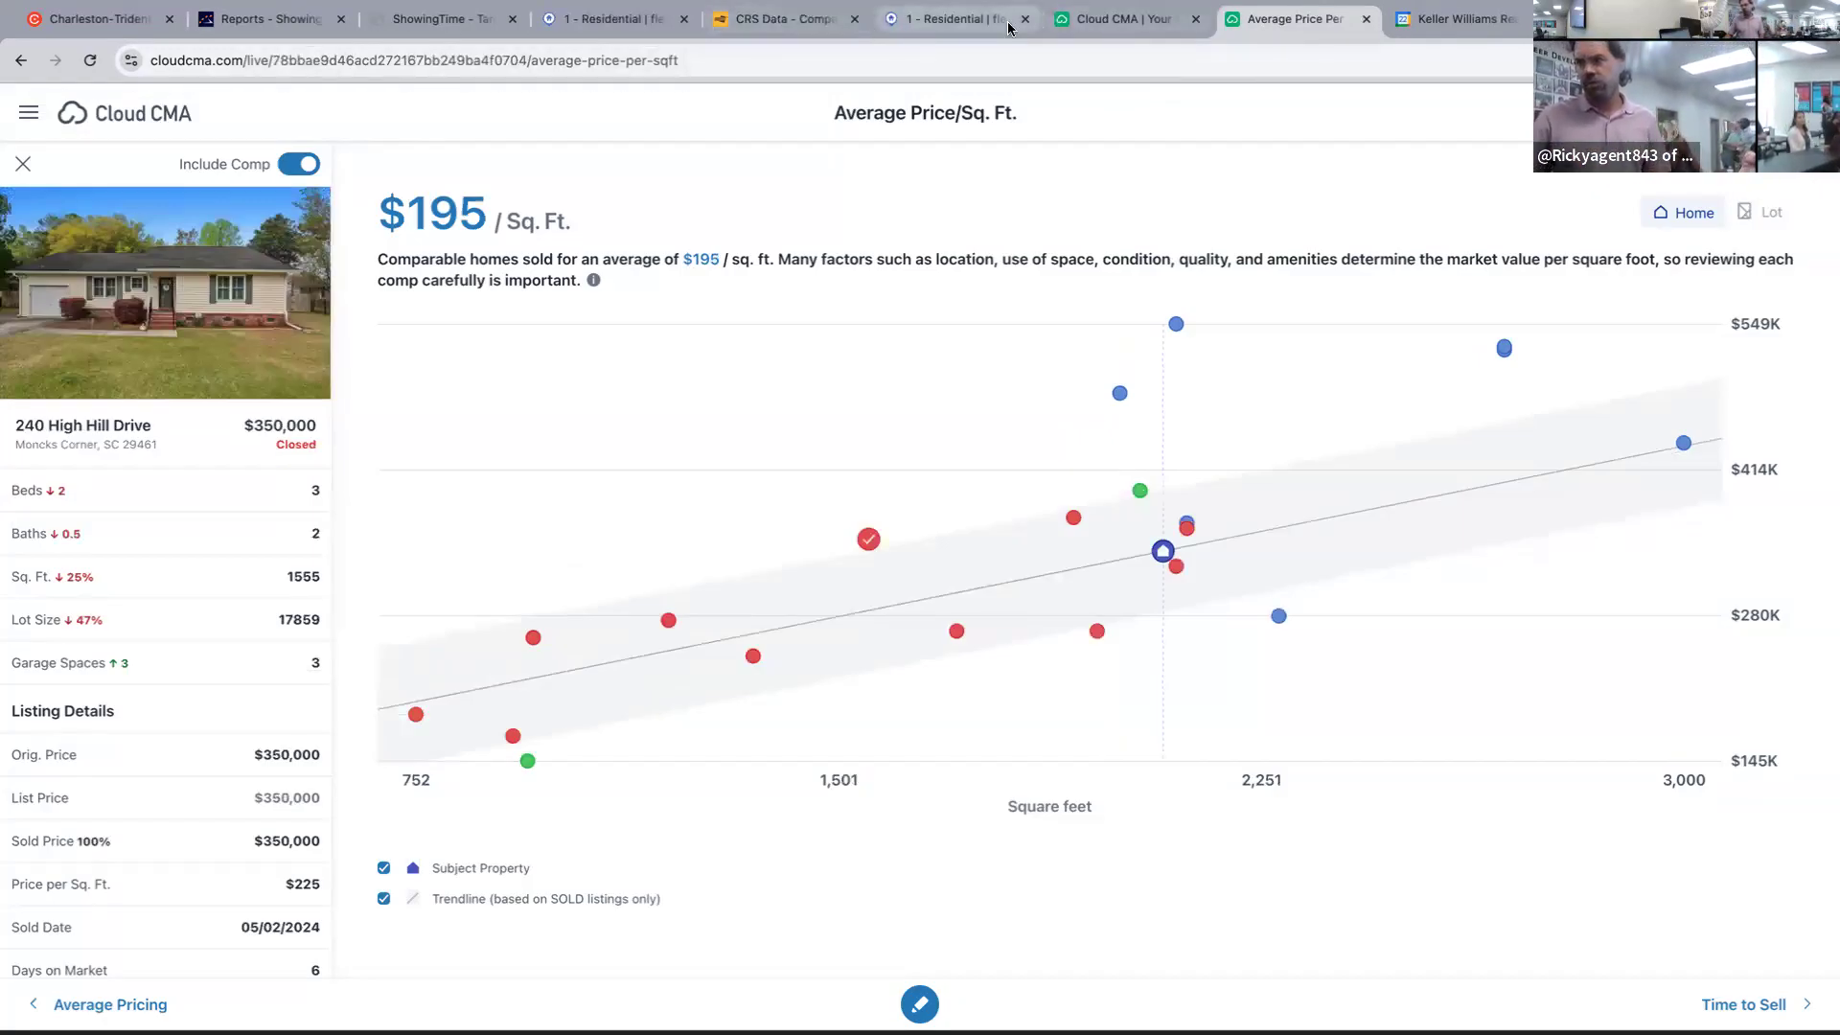
pyautogui.click(1175, 573)
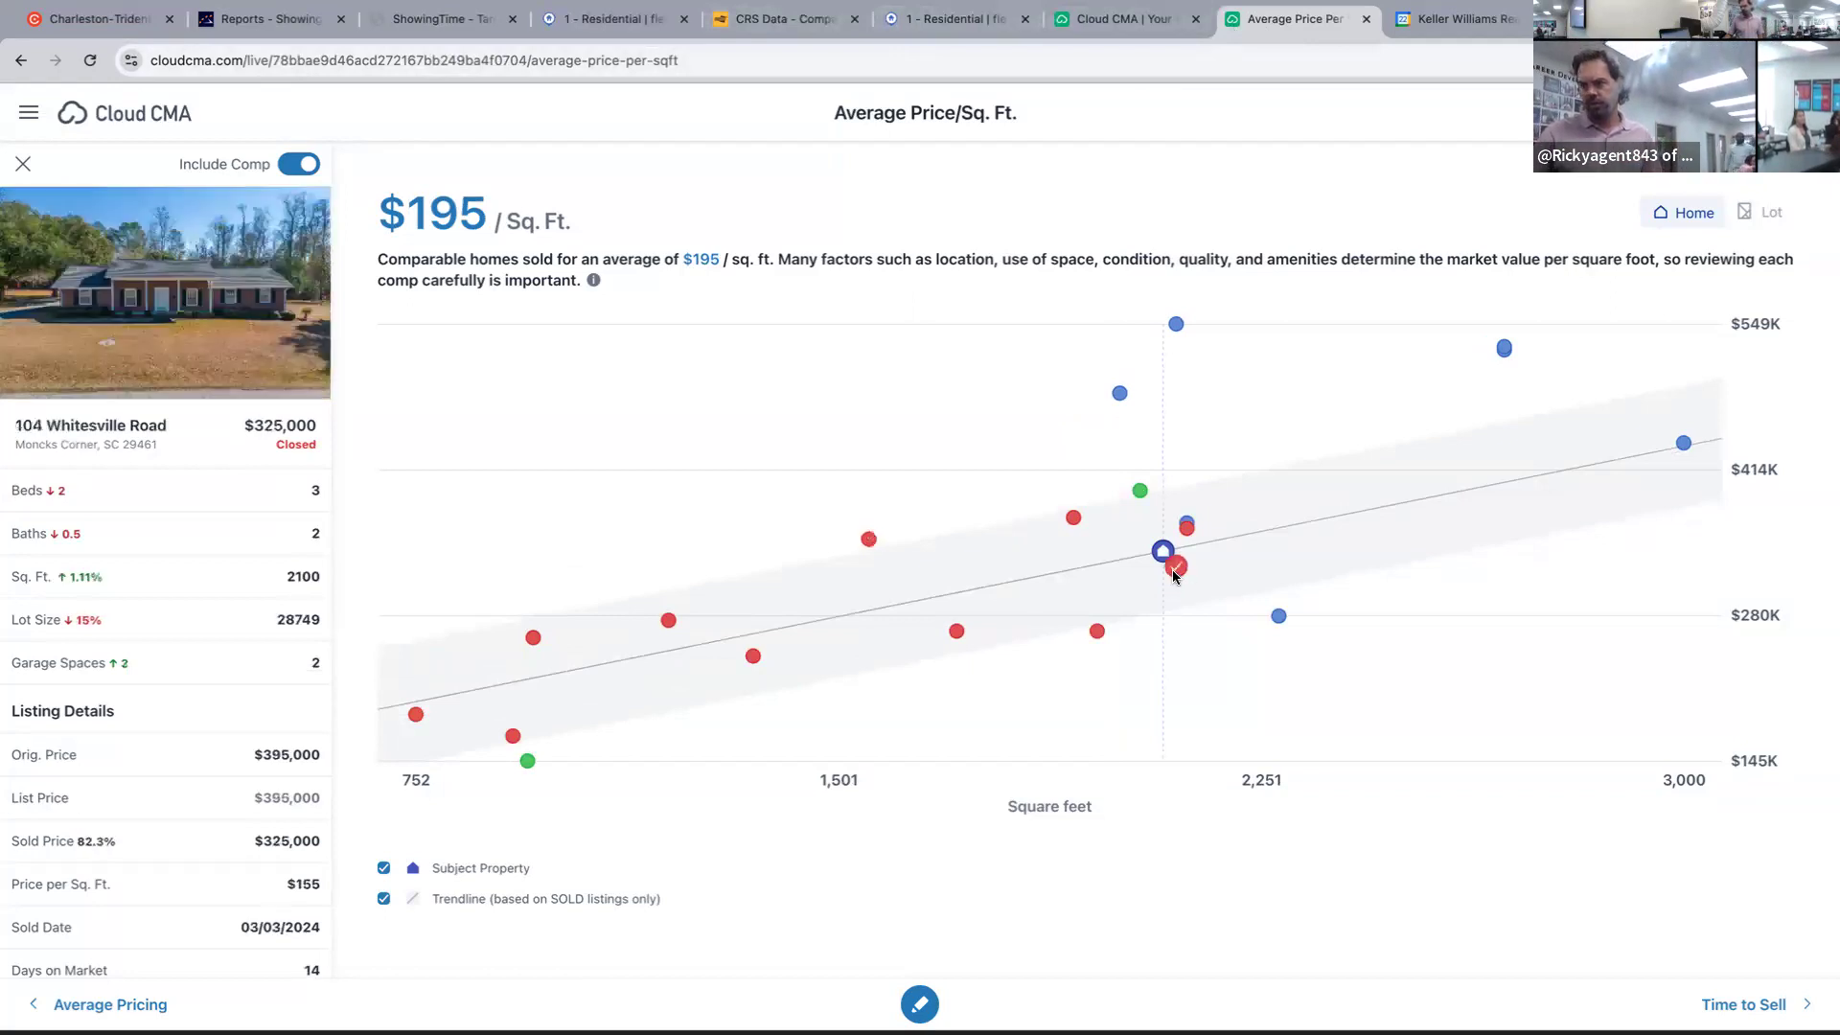
pyautogui.click(1095, 630)
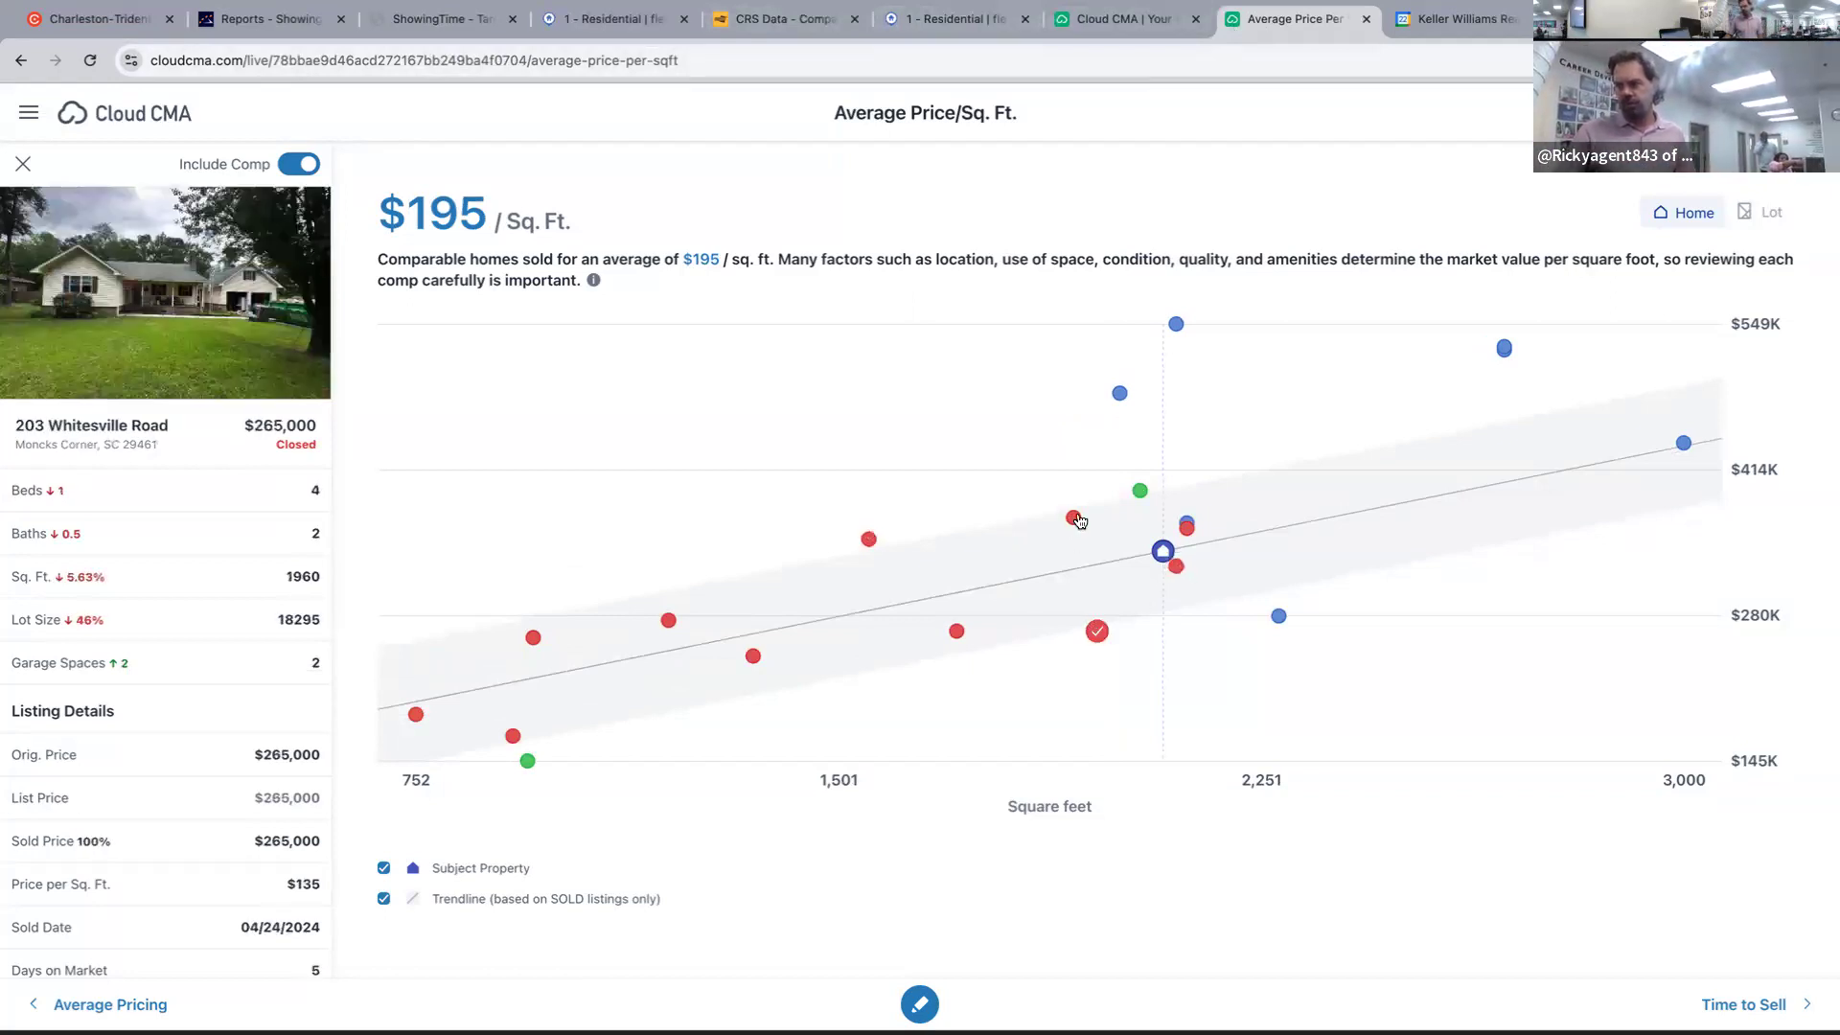